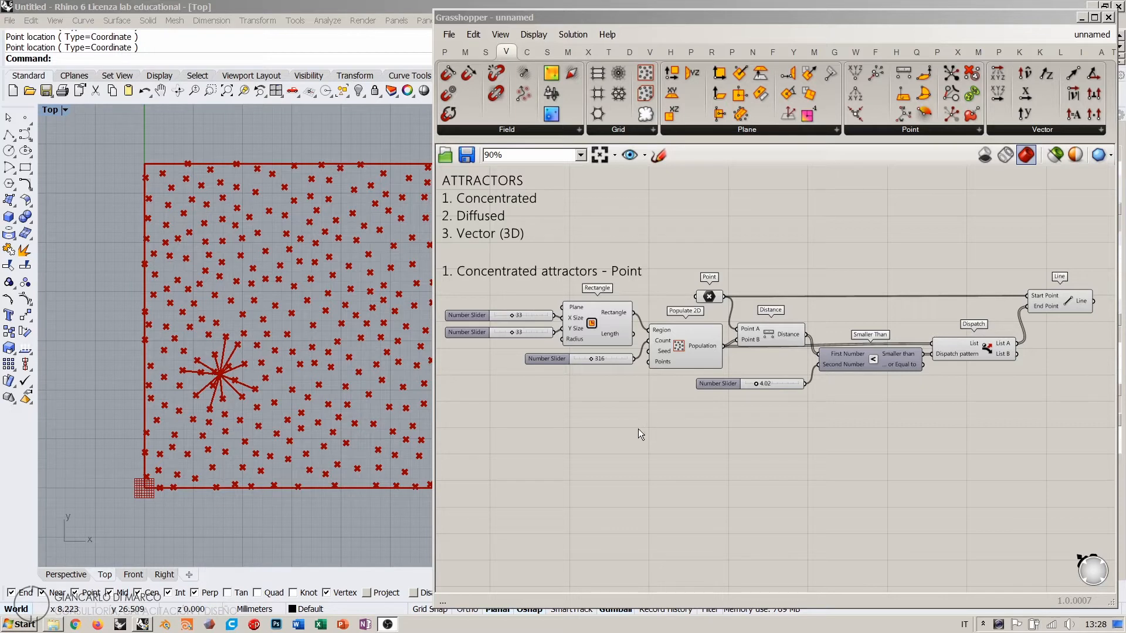
# Step: Resize the Grasshopper window so the whole populated square in the Top viewport is visible, and highlight the existing attractor Point
pyautogui.moveTo(709, 297)
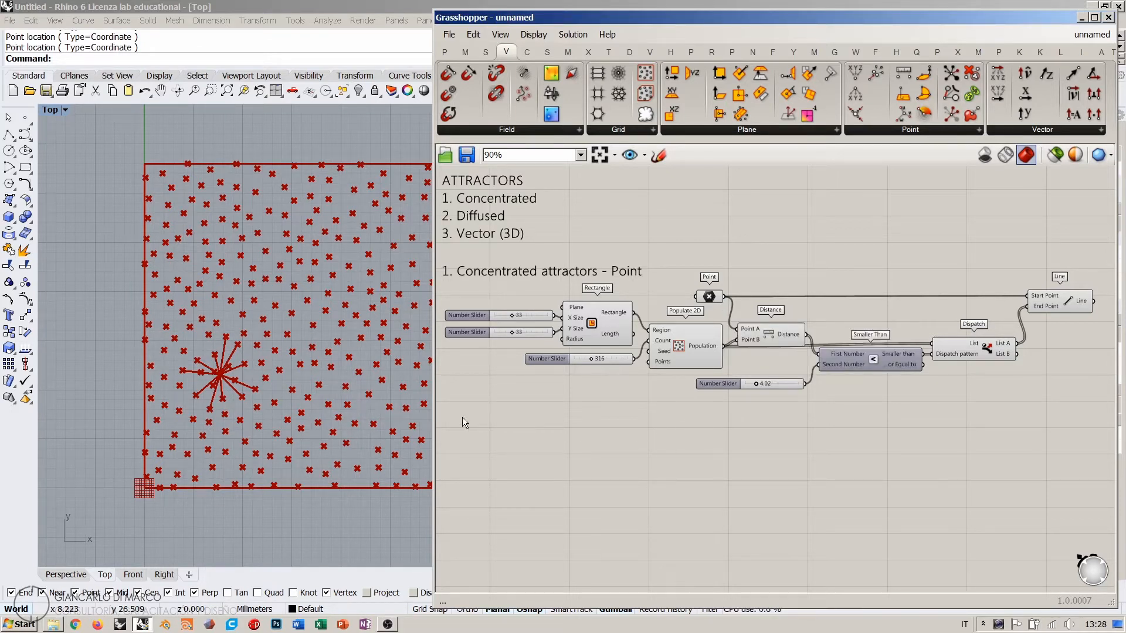
pyautogui.moveTo(434, 400); pyautogui.dragTo(527, 400)
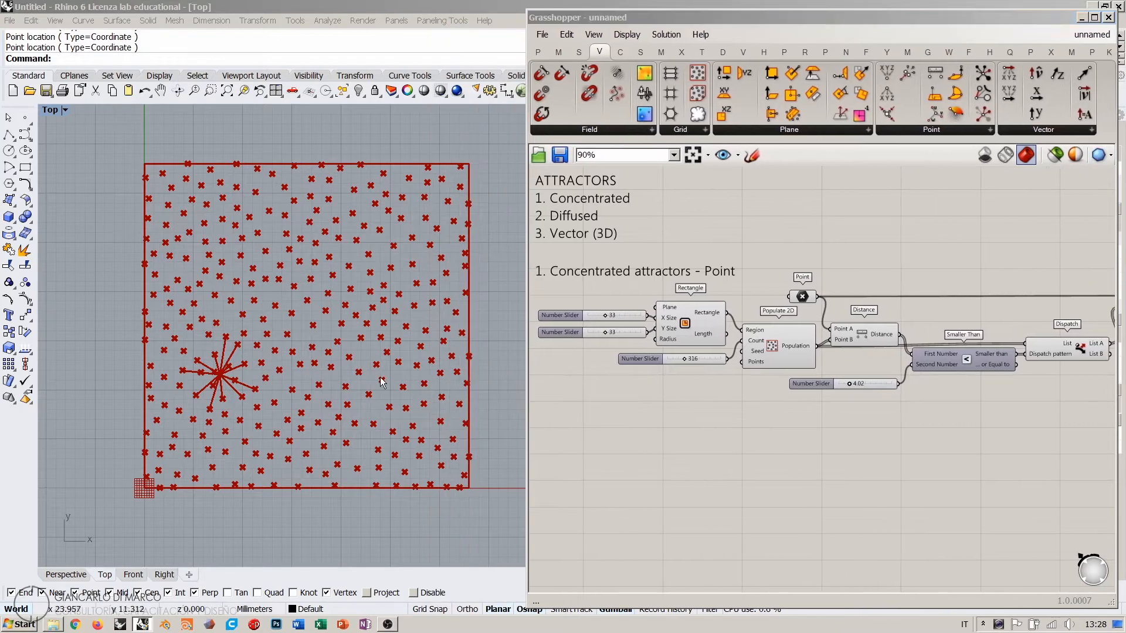
pyautogui.moveTo(386, 383); pyautogui.dragTo(372, 386, button='right')
pyautogui.click(690, 442)
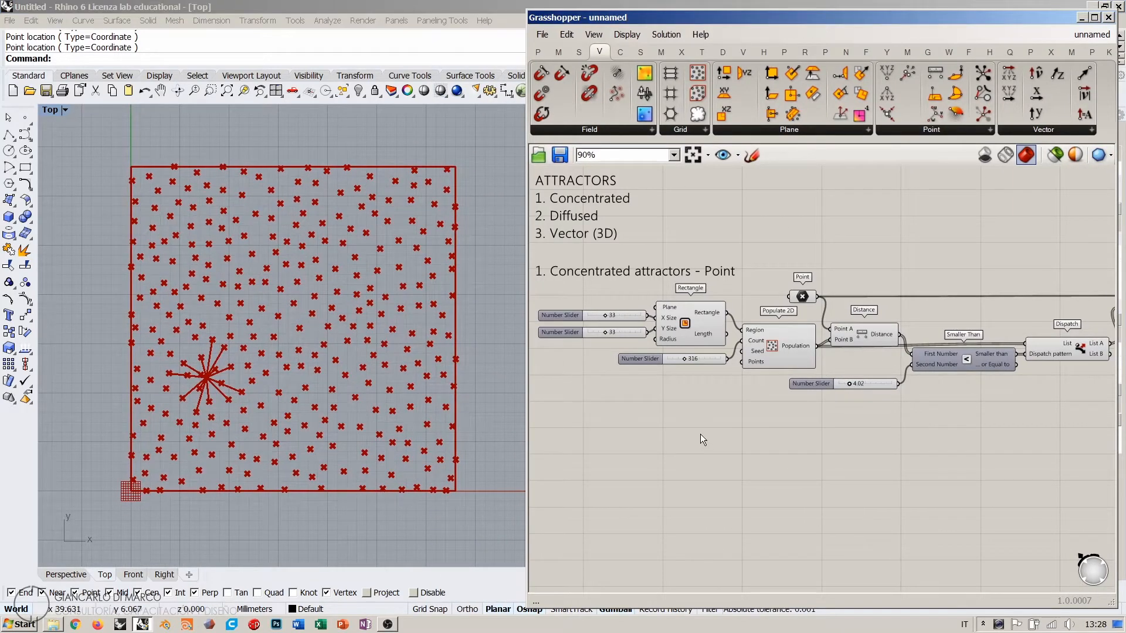
pyautogui.moveTo(525, 382); pyautogui.dragTo(474, 383)
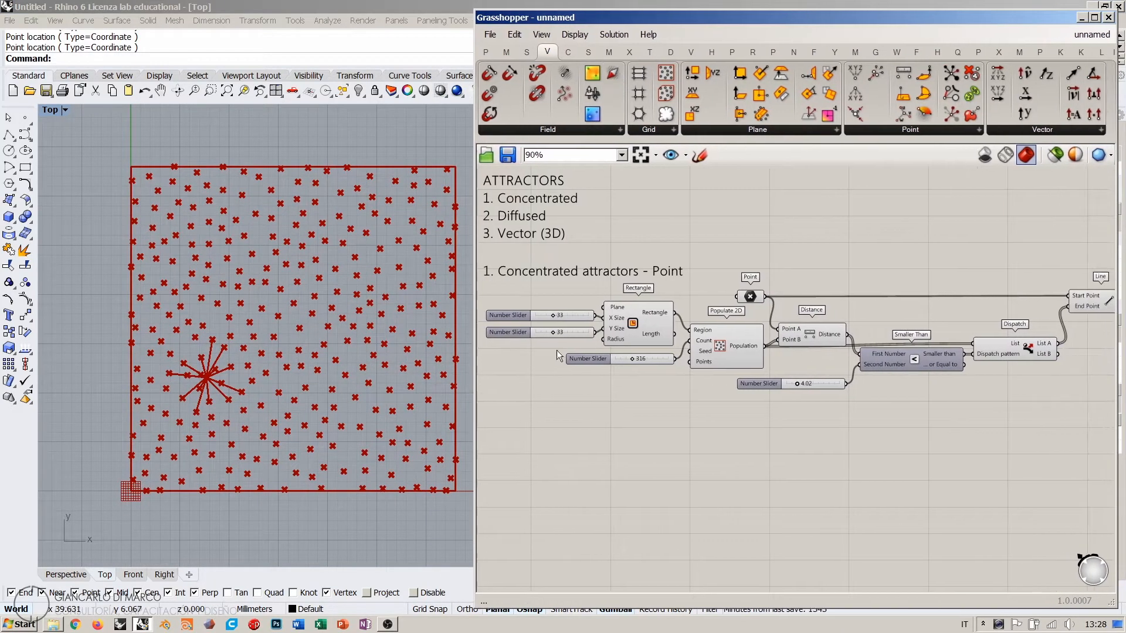
pyautogui.click(748, 299)
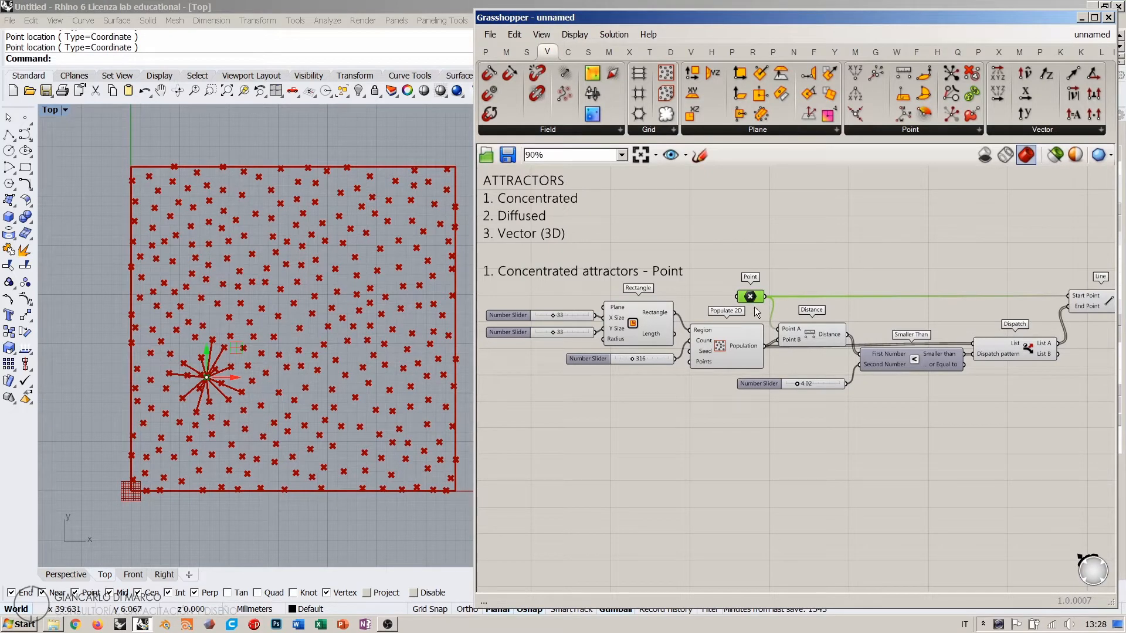
pyautogui.click(698, 450)
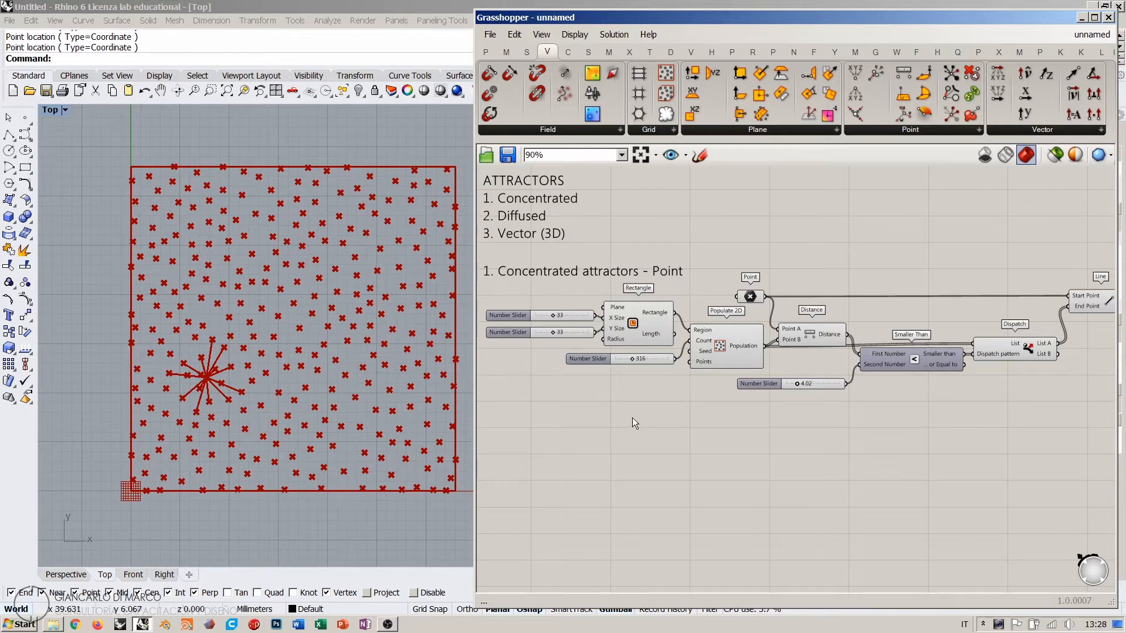
# Step: Add a Point parameter and assign it two points picked inside the square, one in its upper-left area and one in its lower-right area
pyautogui.doubleClick(606, 427)
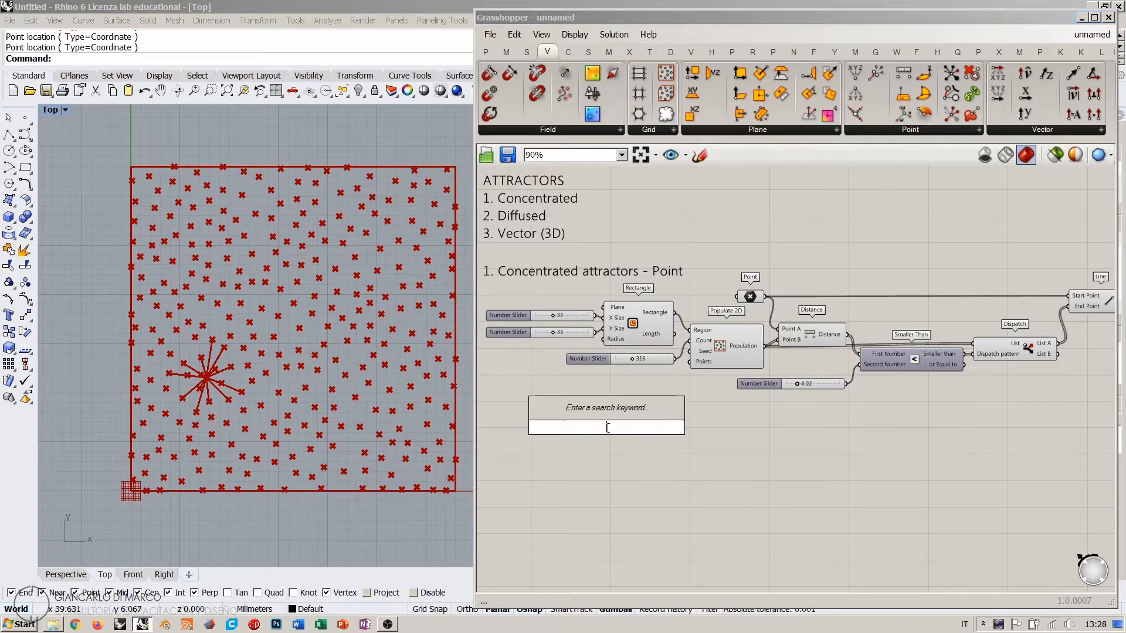
pyautogui.write('point')
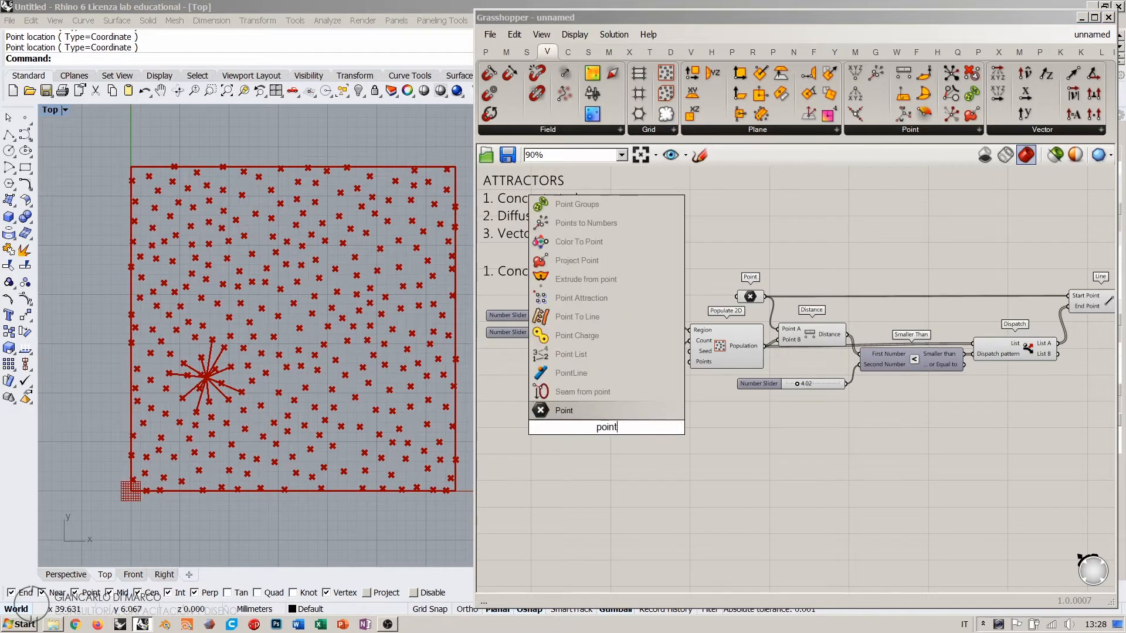
pyautogui.click(572, 410)
pyautogui.rightClick(623, 429)
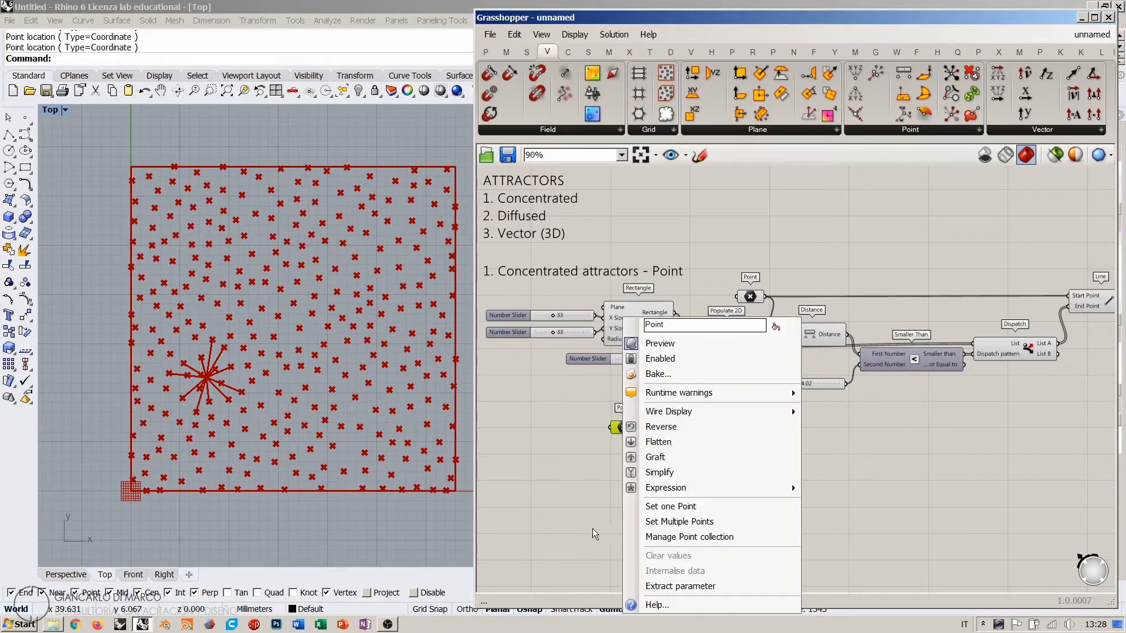
pyautogui.click(673, 521)
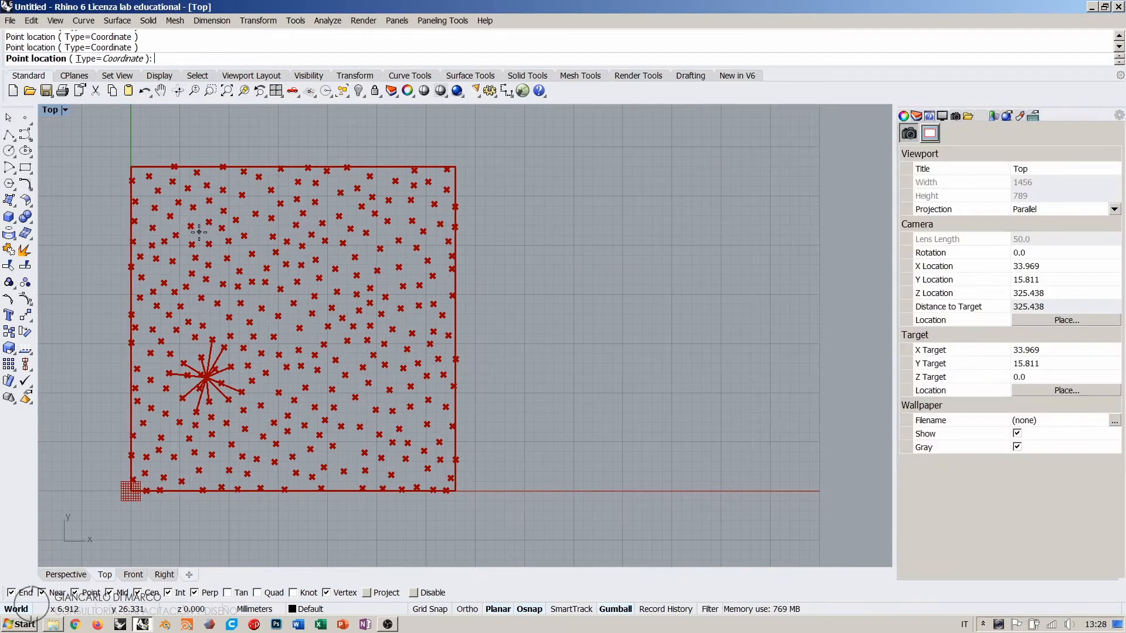
pyautogui.click(200, 232)
pyautogui.click(374, 417)
pyautogui.rightClick(373, 448)
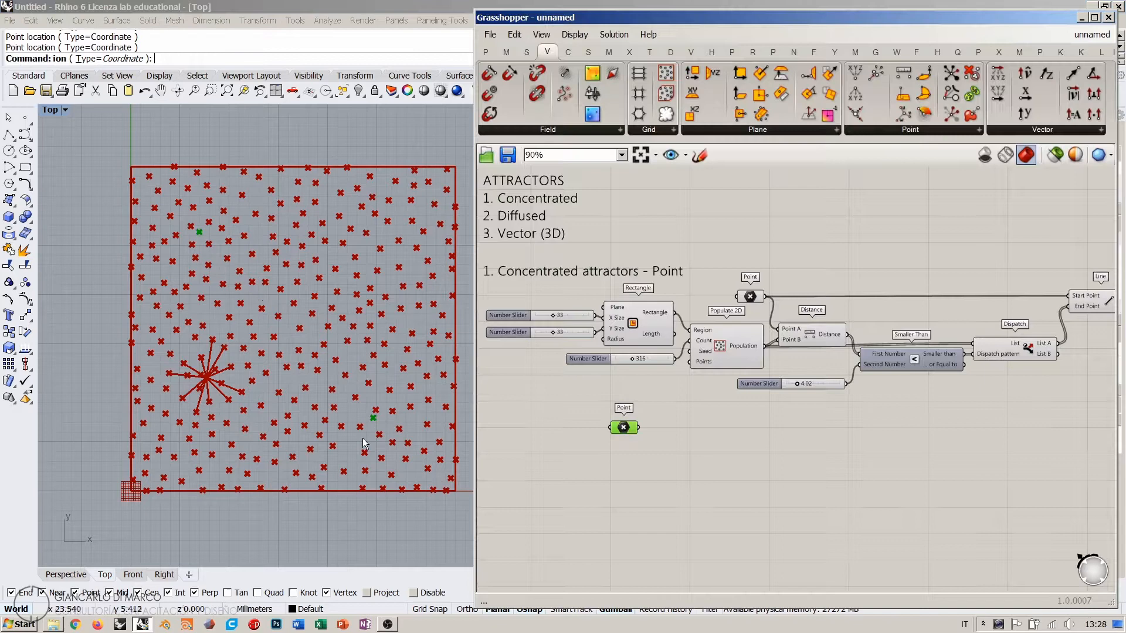
pyautogui.click(559, 464)
# Step: Replace the original single-point parameter with the new two-point parameter, keeping the connections to Distance and the Line start point
pyautogui.moveTo(620, 429); pyautogui.dragTo(756, 262)
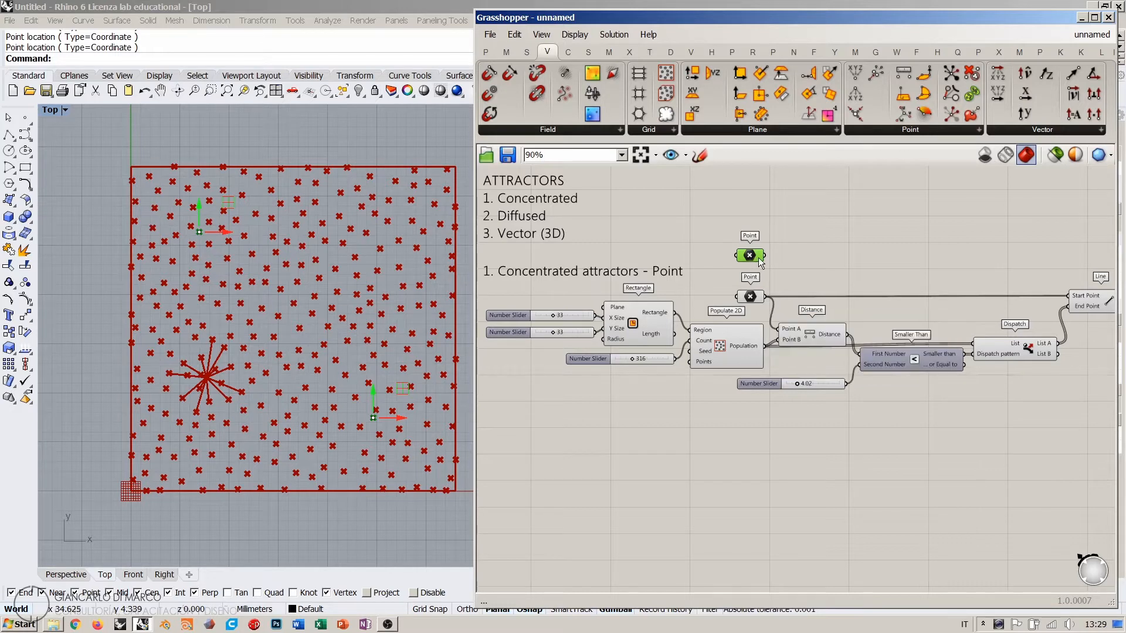
pyautogui.moveTo(753, 264)
pyautogui.mouseDown()
pyautogui.moveTo(737, 262)
pyautogui.moveTo(774, 252)
pyautogui.moveTo(730, 297)
pyautogui.moveTo(769, 259)
pyautogui.mouseUp()
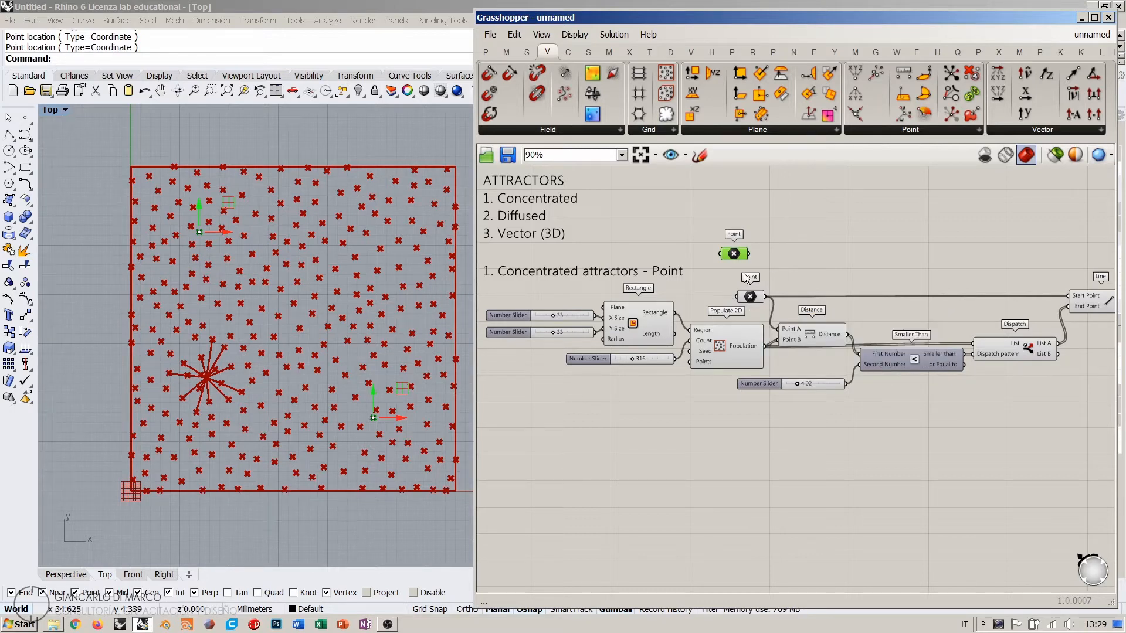
pyautogui.moveTo(733, 254); pyautogui.dragTo(751, 295)
pyautogui.click(750, 295)
pyautogui.press('Delete')
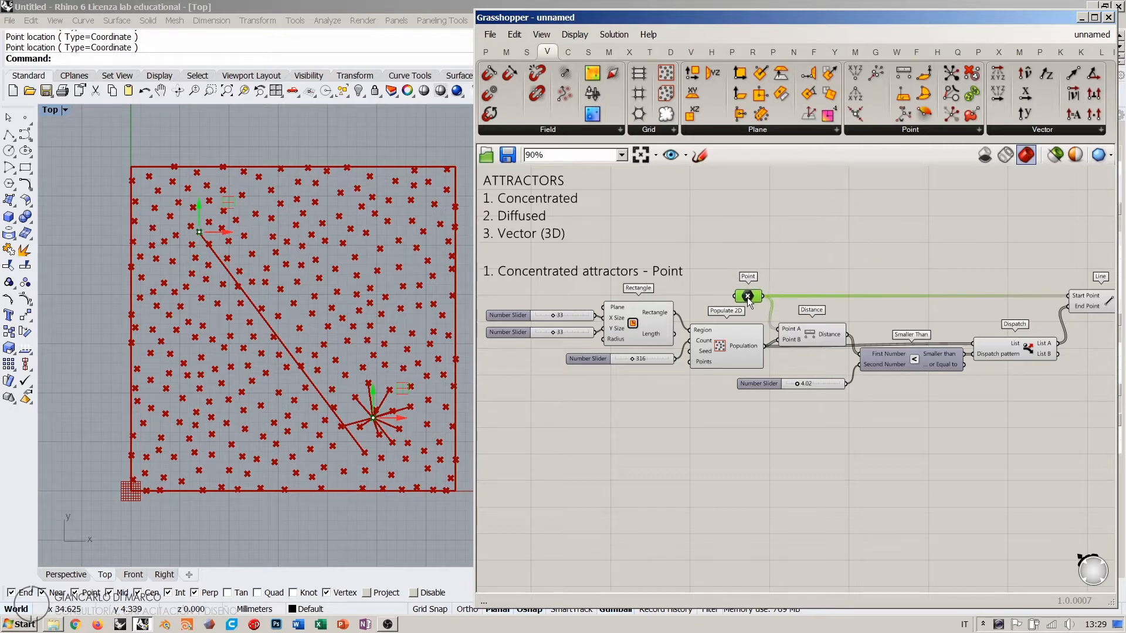
pyautogui.click(776, 258)
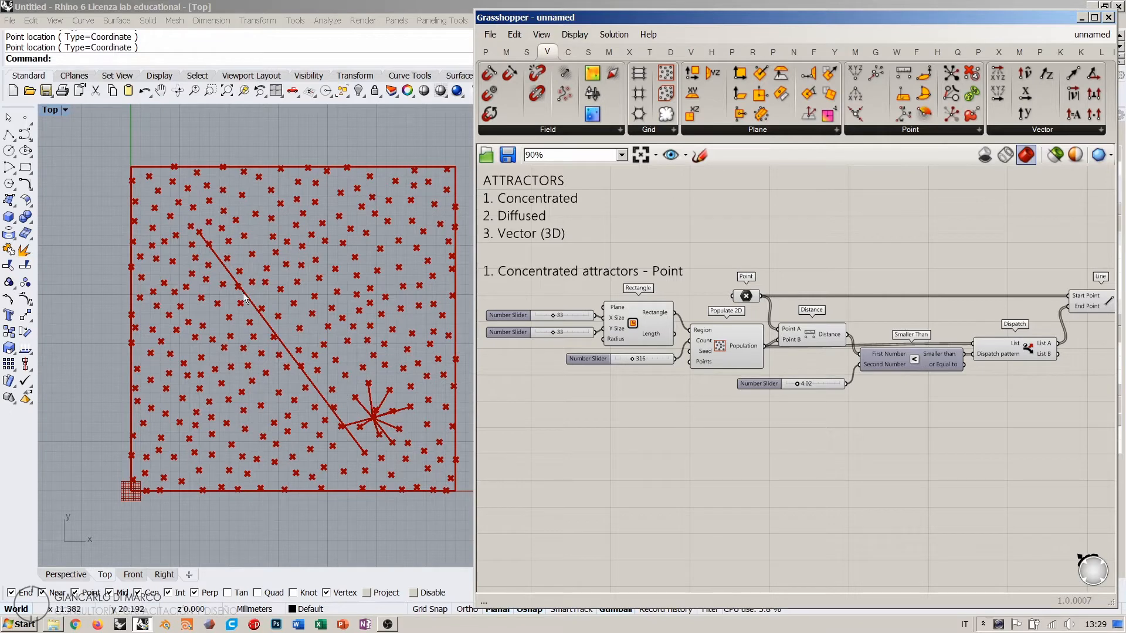
# Step: Shift the two attractor points slightly inward in the Top viewport, to about (7.9, 26.0) and (23.7, 8.0)
pyautogui.click(747, 296)
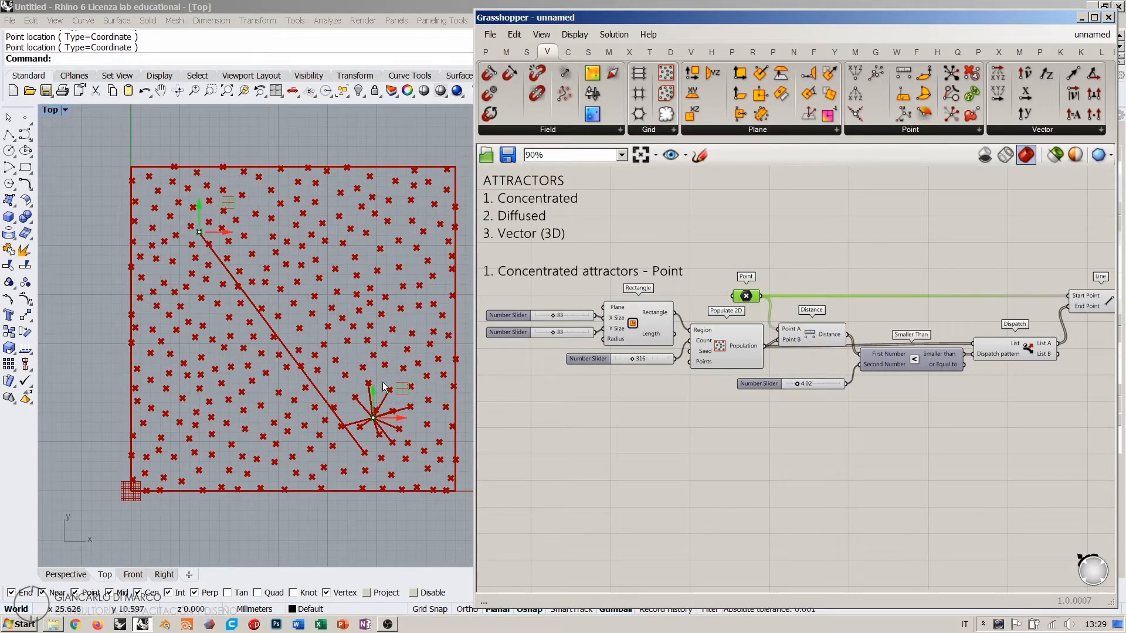
pyautogui.click(198, 233)
pyautogui.moveTo(199, 232)
pyautogui.mouseDown()
pyautogui.moveTo(248, 290)
pyautogui.moveTo(224, 233)
pyautogui.moveTo(209, 235)
pyautogui.mouseUp()
pyautogui.moveTo(373, 421)
pyautogui.mouseDown()
pyautogui.moveTo(374, 301)
pyautogui.moveTo(325, 427)
pyautogui.moveTo(306, 403)
pyautogui.moveTo(352, 415)
pyautogui.moveTo(286, 435)
pyautogui.moveTo(364, 413)
pyautogui.mouseUp()
pyautogui.click(487, 430)
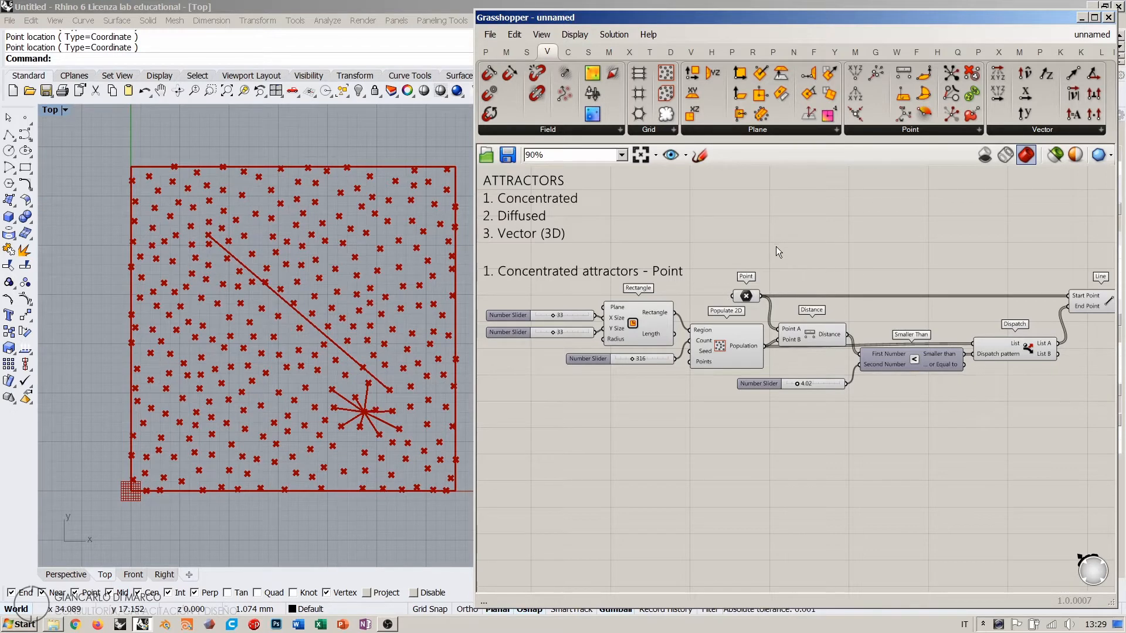
# Step: Examine how the two-point parameter feeds the Distance and Line components
pyautogui.moveTo(846, 256); pyautogui.dragTo(779, 250, button='right')
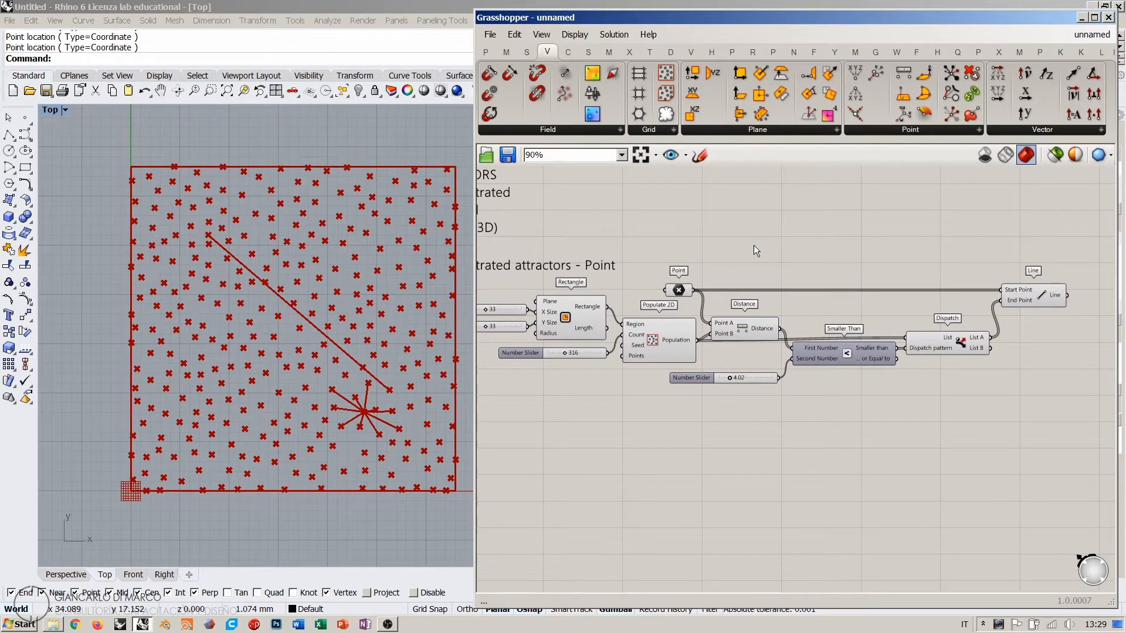
pyautogui.moveTo(653, 323); pyautogui.dragTo(624, 354, button='right')
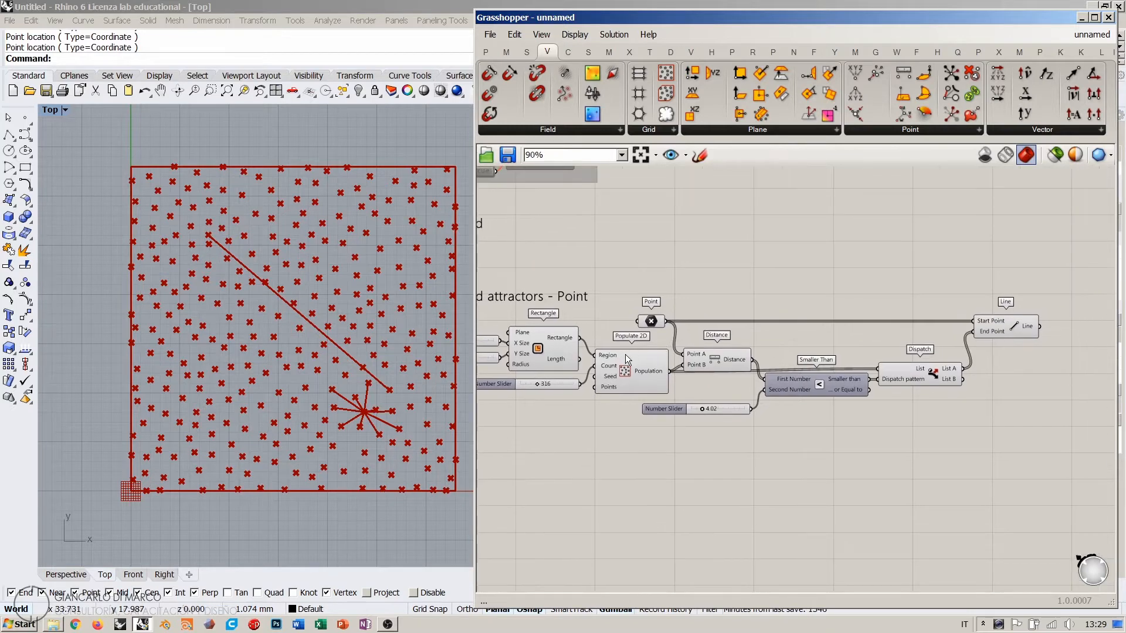
pyautogui.scroll(3, 623, 353)
pyautogui.click(792, 364)
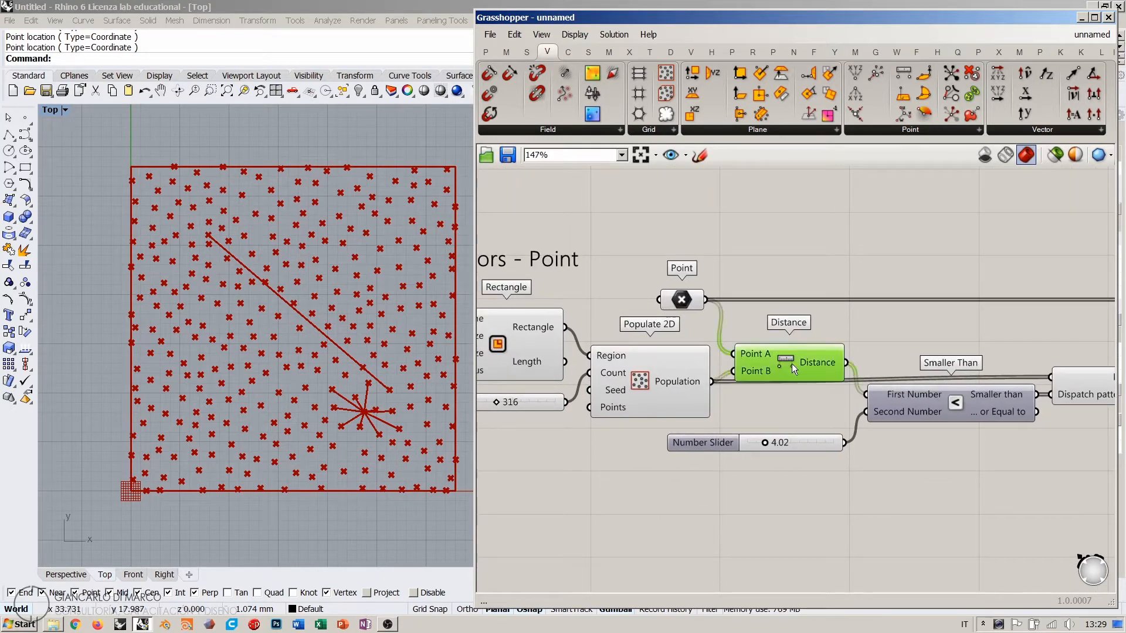
pyautogui.scroll(-2, 903, 359)
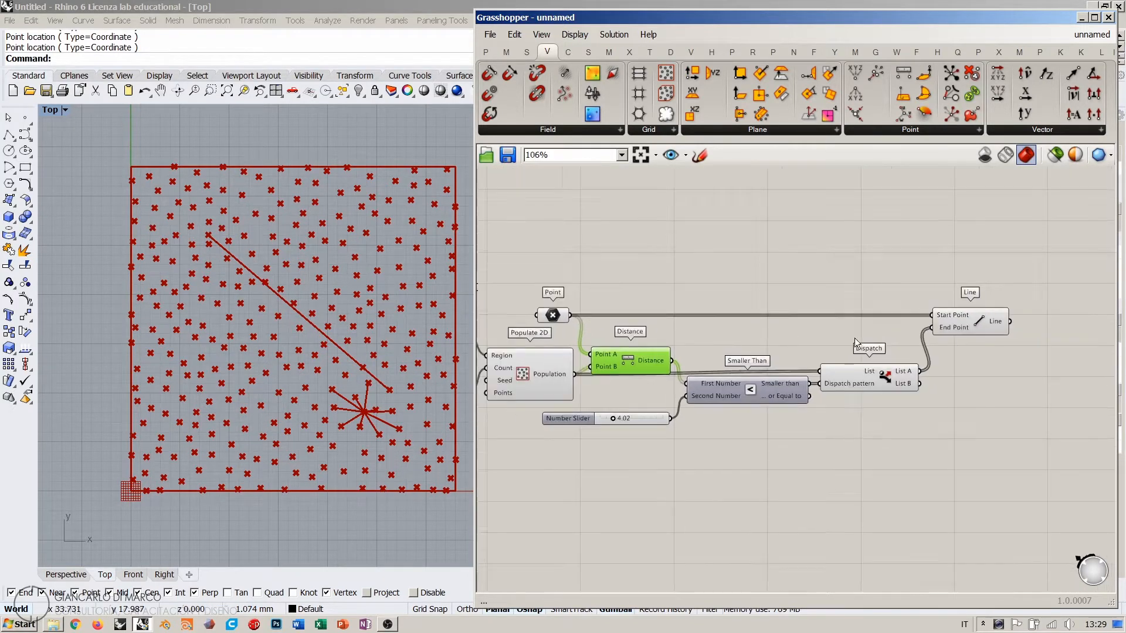
pyautogui.keyDown('shift'); pyautogui.click(941, 332); pyautogui.keyUp('shift')
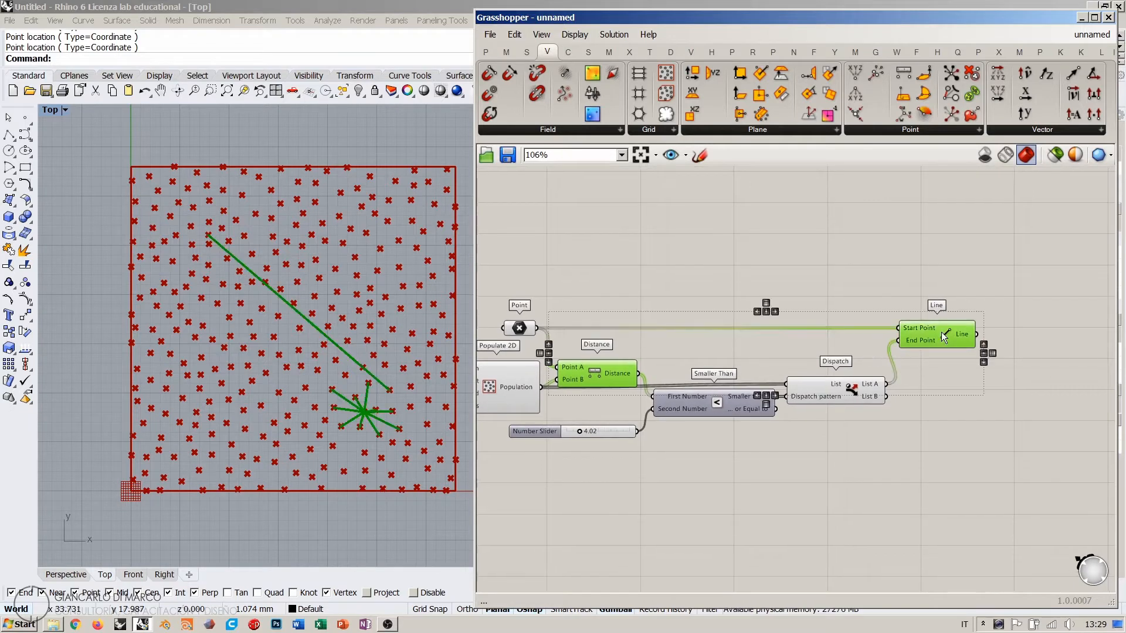
pyautogui.click(934, 413)
pyautogui.scroll(5, 618, 354)
pyautogui.moveTo(707, 362); pyautogui.dragTo(759, 331, button='right')
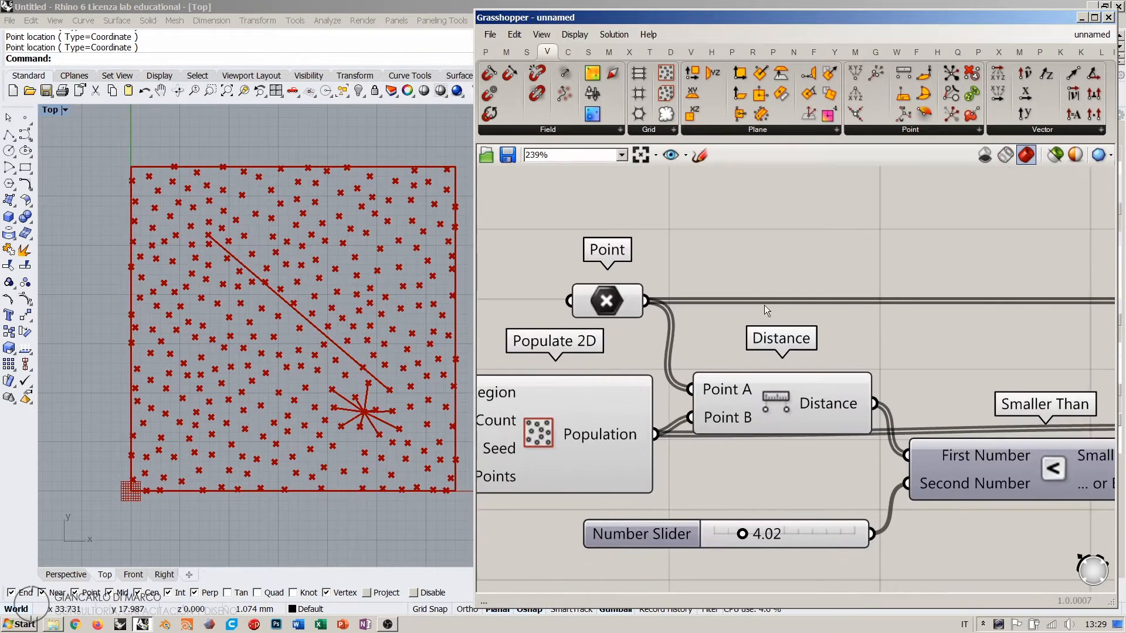
# Step: Add a Panel above the definition, connect it to the attractor Point output, and widen it so each coordinate fits on one line
pyautogui.moveTo(680, 175); pyautogui.dragTo(651, 244, button='right')
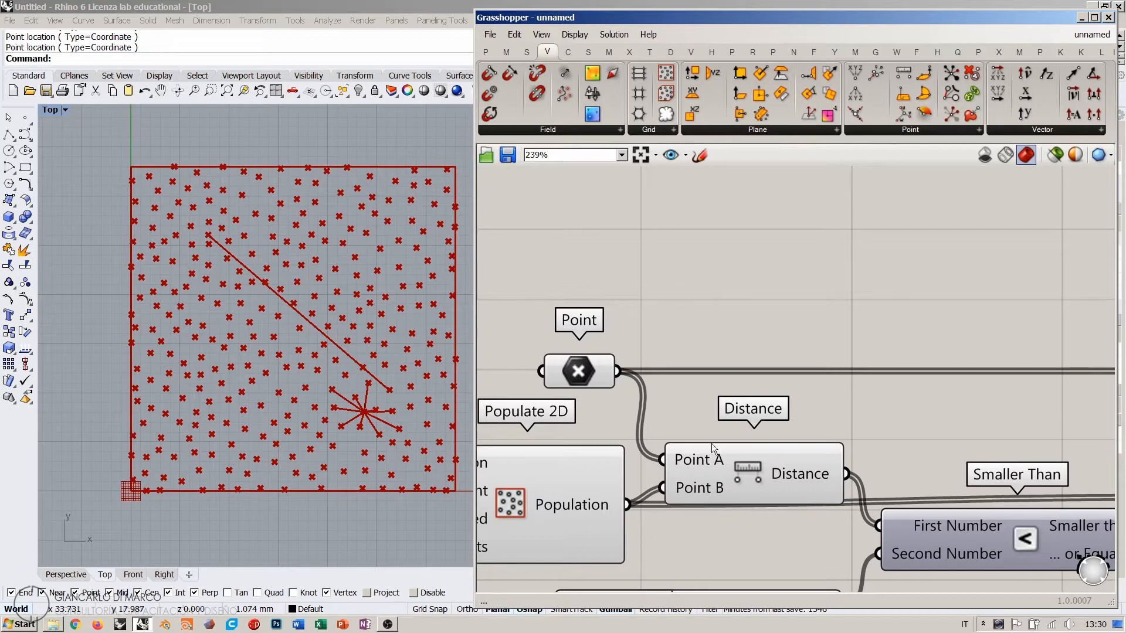
pyautogui.doubleClick(749, 287)
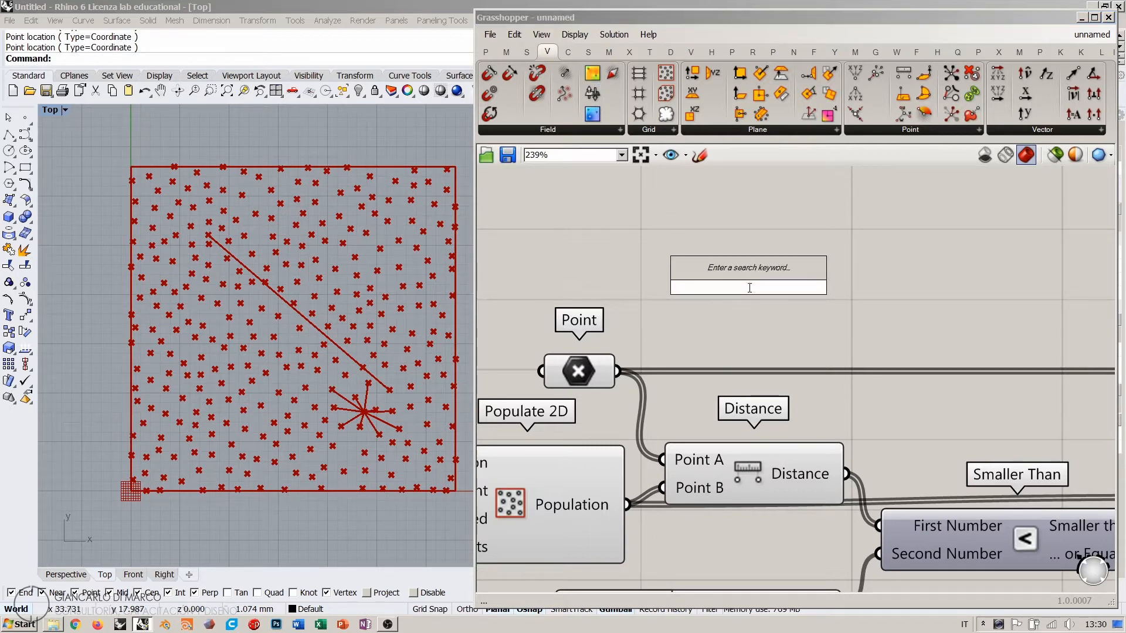
pyautogui.write('"')
pyautogui.press('Return')
pyautogui.moveTo(617, 370); pyautogui.dragTo(671, 290)
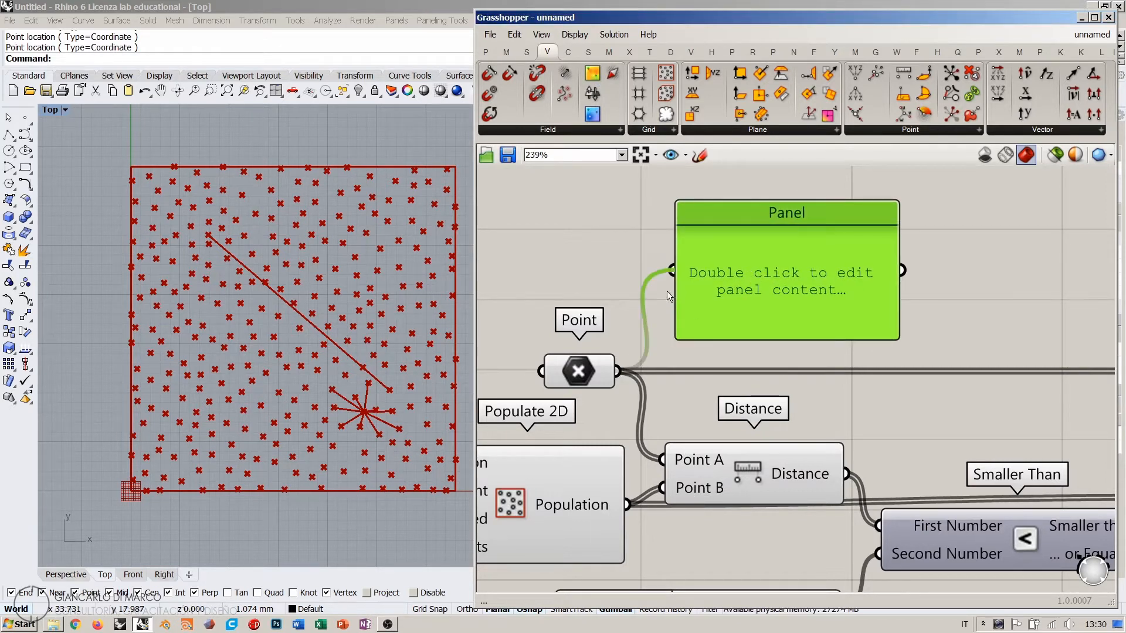
pyautogui.scroll(-3, 673, 286)
pyautogui.moveTo(673, 286); pyautogui.dragTo(626, 282, button='right')
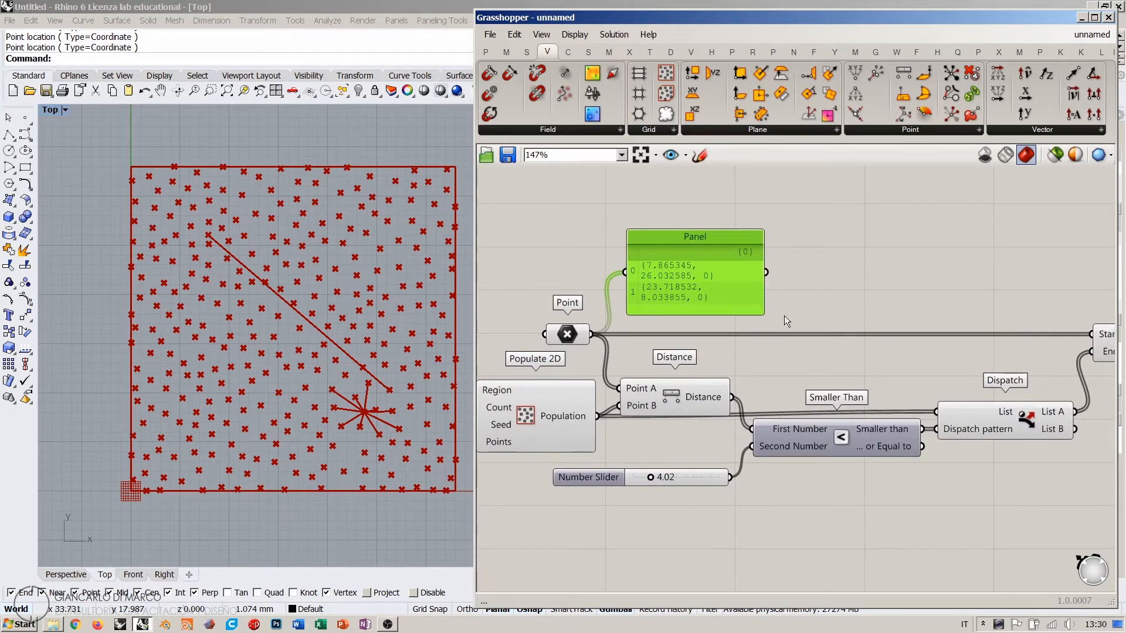
pyautogui.moveTo(764, 315); pyautogui.dragTo(820, 295)
# Step: Duplicate the panel below the number slider and connect the copy to the Population output of Populate 2D
pyautogui.moveTo(709, 282); pyautogui.dragTo(696, 543)
pyautogui.moveTo(643, 440); pyautogui.dragTo(648, 397, button='right')
pyautogui.moveTo(608, 374); pyautogui.dragTo(603, 372)
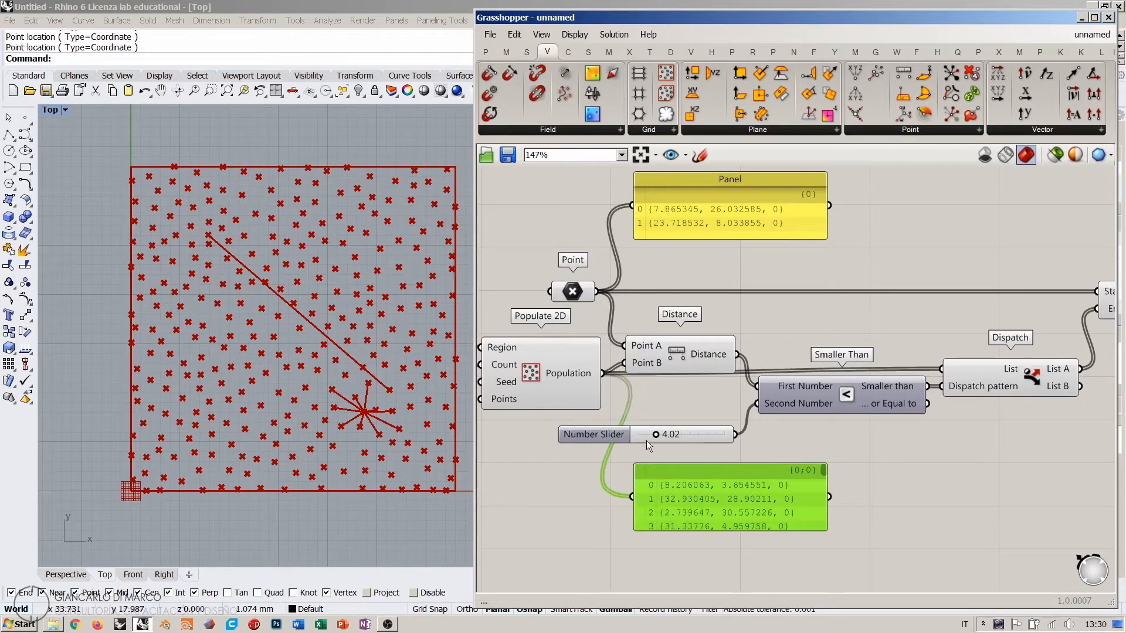
pyautogui.click(701, 447)
# Step: Compare the attractor point list with the population point list to see how Distance pairs their items
pyautogui.moveTo(562, 350); pyautogui.dragTo(574, 375, button='right')
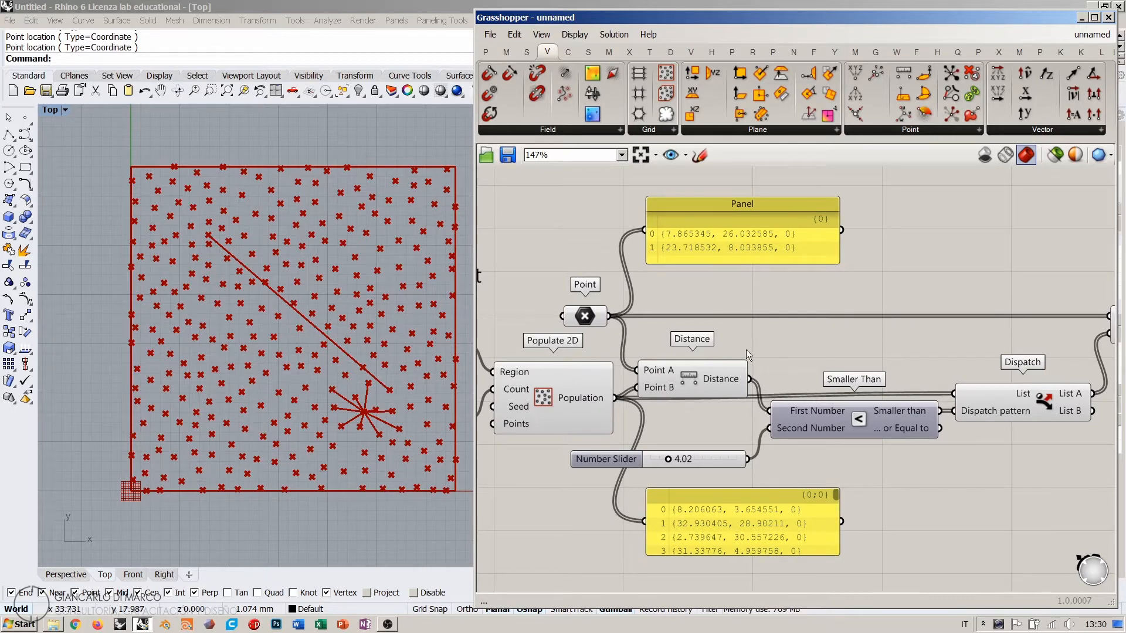
pyautogui.moveTo(723, 236); pyautogui.dragTo(719, 244)
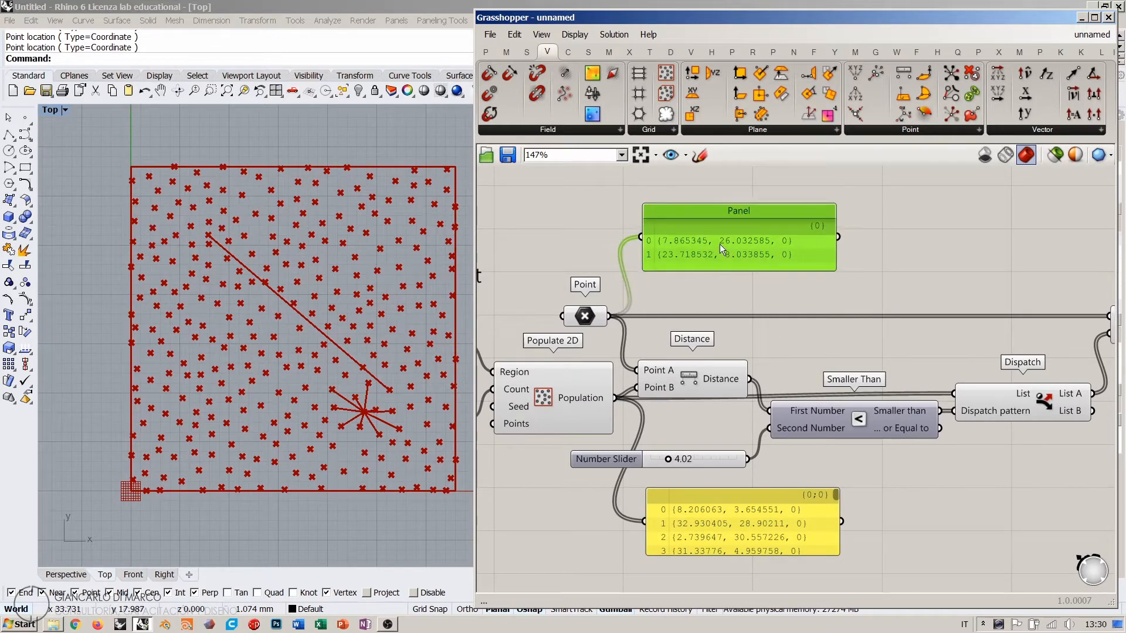
pyautogui.click(779, 280)
pyautogui.moveTo(590, 393)
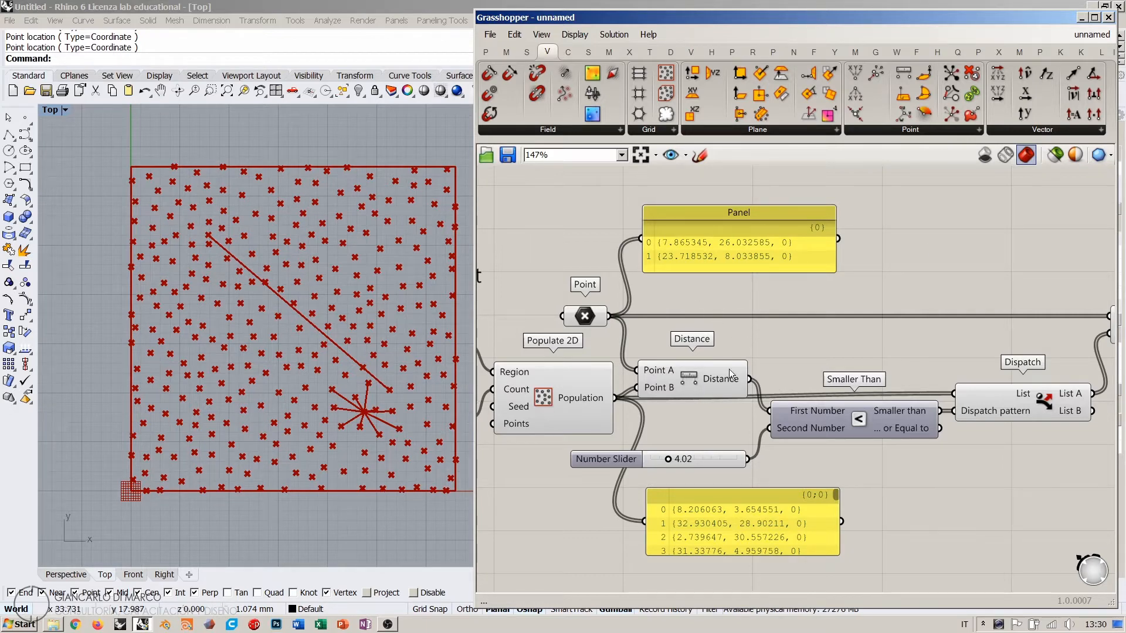
pyautogui.moveTo(716, 245); pyautogui.dragTo(716, 241)
pyautogui.click(718, 532)
pyautogui.click(898, 496)
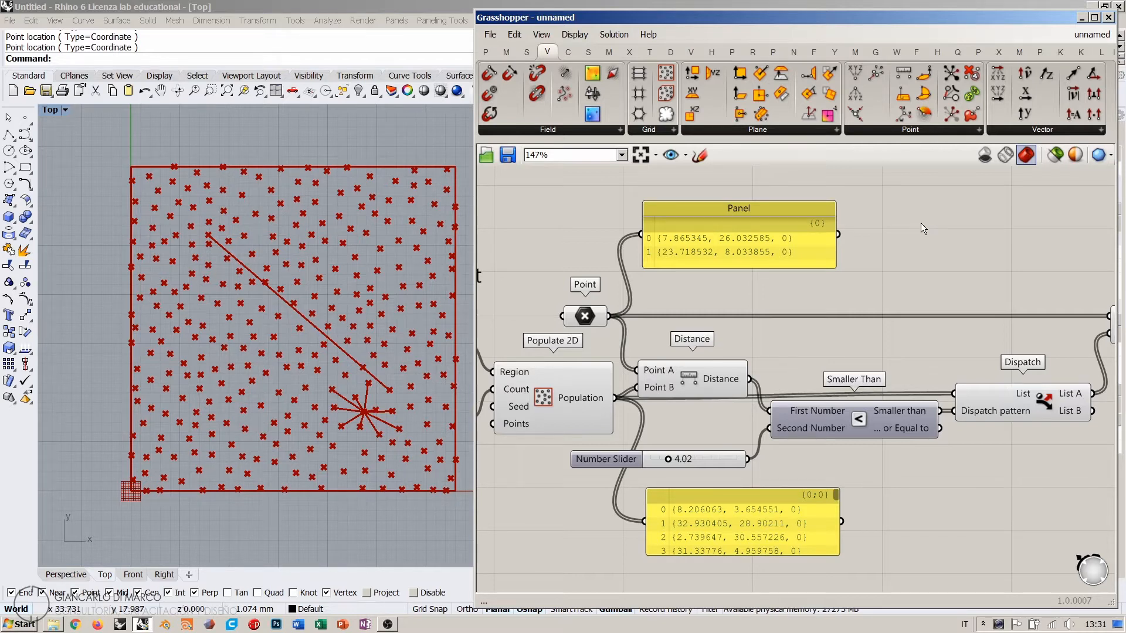
# Step: Stack the two panels together below the definition, with the attractor points list directly above the population list
pyautogui.click(527, 53)
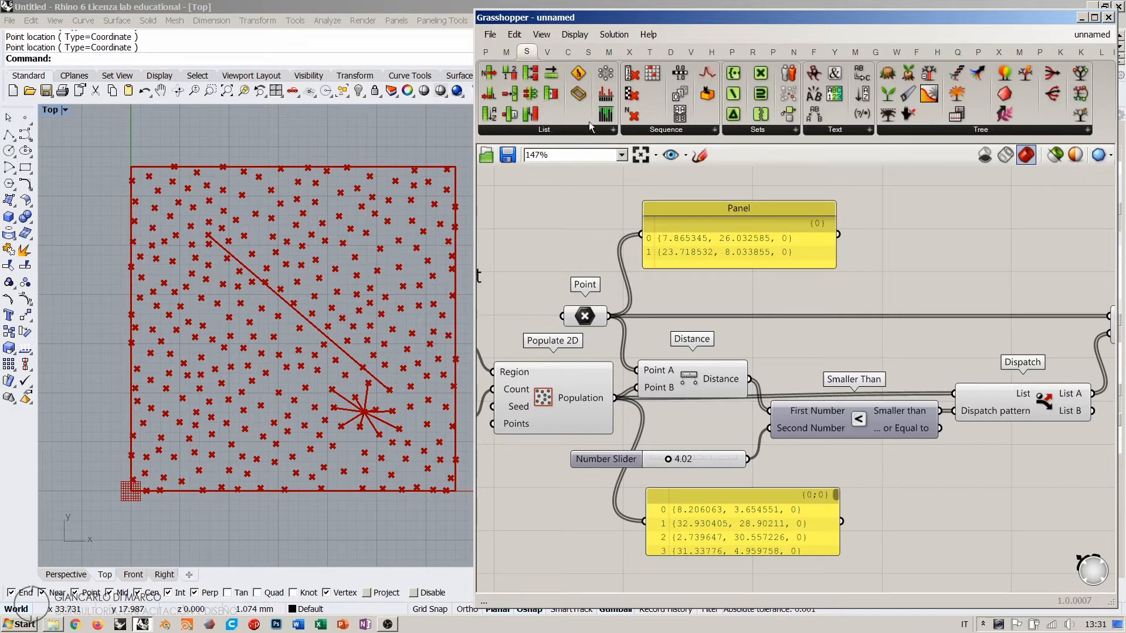
pyautogui.click(557, 128)
pyautogui.scroll(-4, 586, 211)
pyautogui.moveTo(711, 226); pyautogui.dragTo(577, 402)
pyautogui.moveTo(704, 371); pyautogui.dragTo(570, 438)
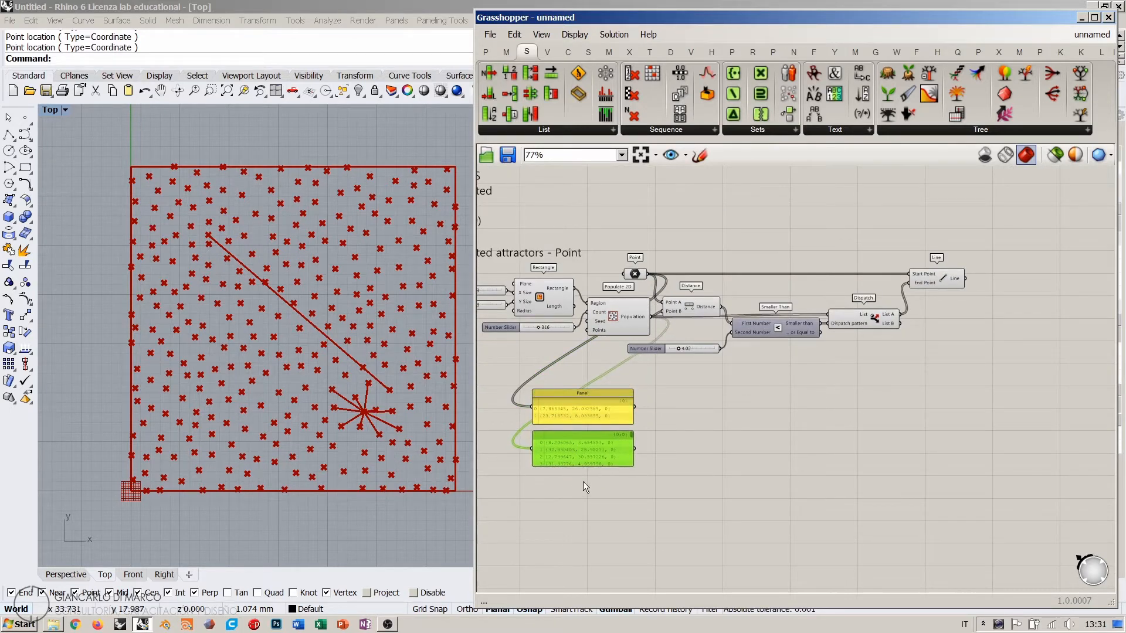
pyautogui.scroll(4, 583, 477)
pyautogui.click(733, 442)
pyautogui.moveTo(593, 448); pyautogui.dragTo(626, 406, button='right')
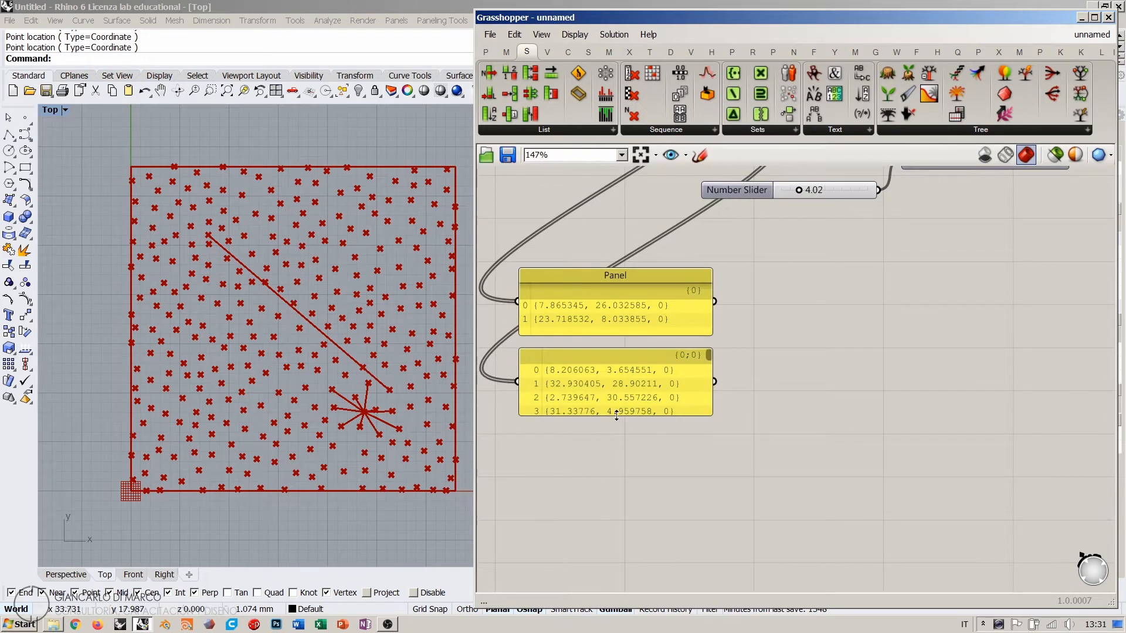
# Step: Enlarge the population list panel and place it beside the attractor list panel so their items can be compared
pyautogui.moveTo(615, 415); pyautogui.dragTo(826, 343)
pyautogui.click(675, 406)
pyautogui.moveTo(674, 407); pyautogui.dragTo(742, 385, button='right')
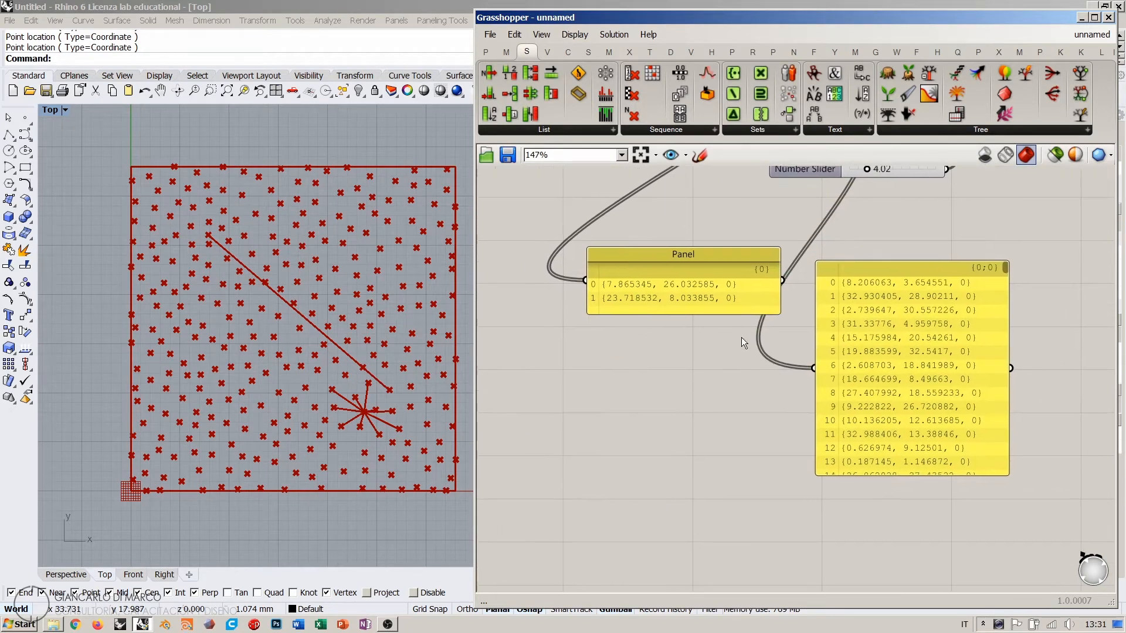
pyautogui.scroll(3, 729, 301)
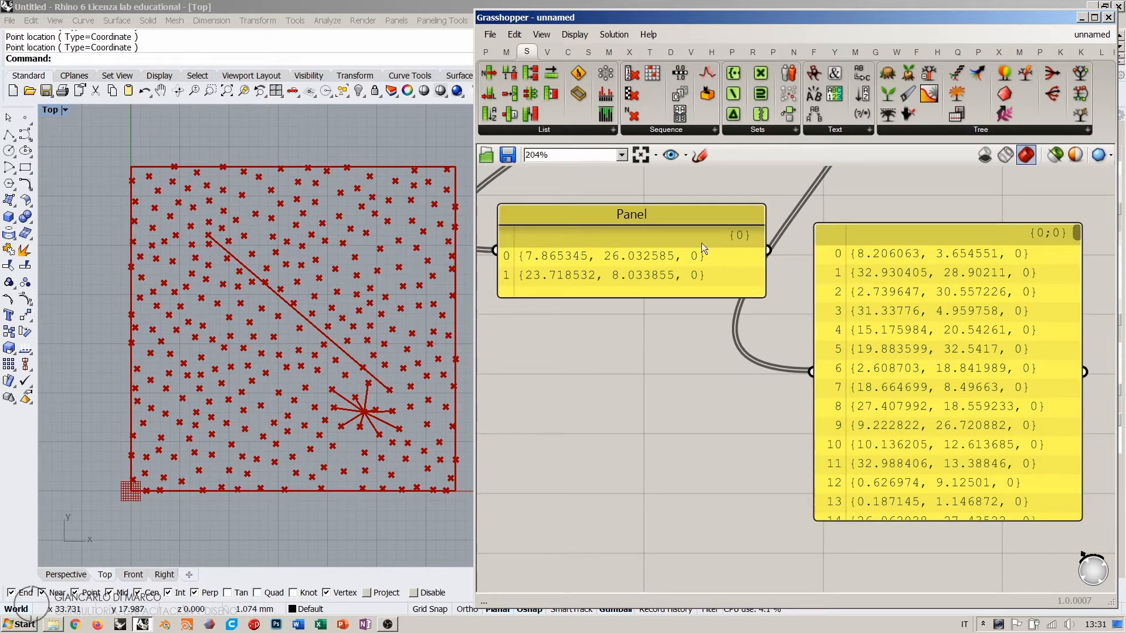
pyautogui.moveTo(701, 243); pyautogui.dragTo(691, 240)
pyautogui.click(660, 252)
pyautogui.click(703, 298)
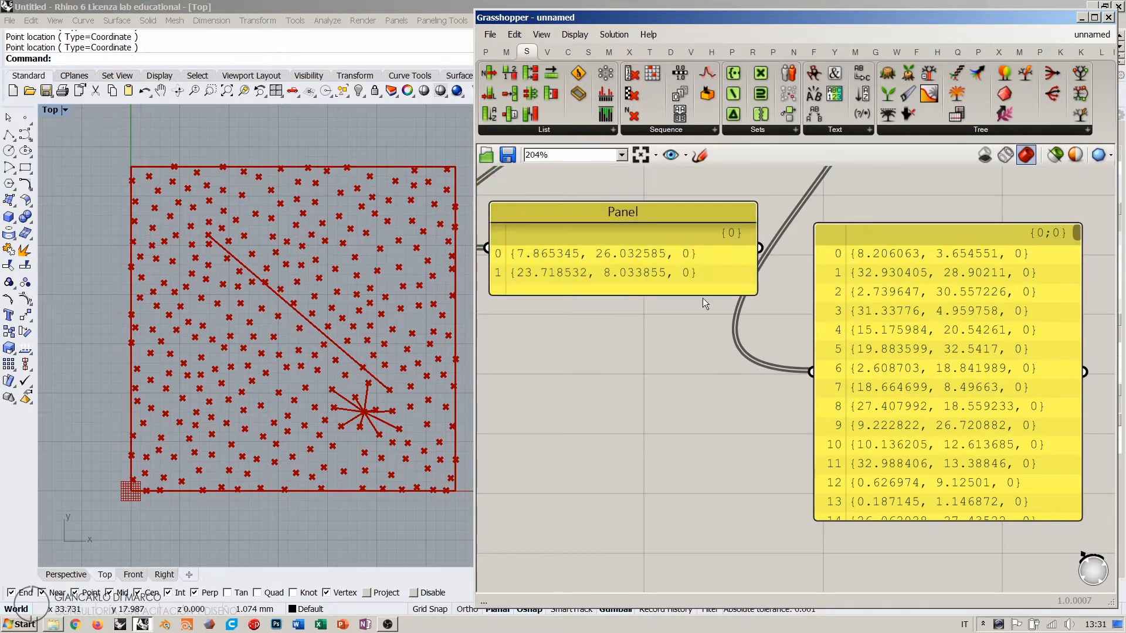
pyautogui.click(745, 258)
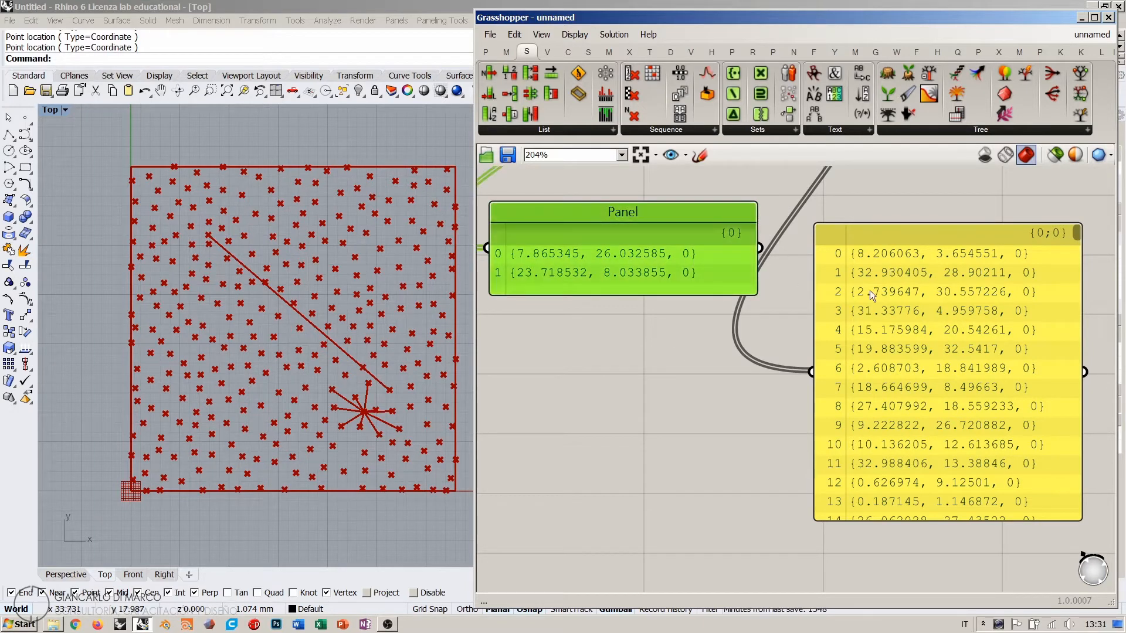
pyautogui.keyDown('shift'); pyautogui.click(870, 291); pyautogui.keyUp('shift')
pyautogui.click(678, 451)
# Step: Sketch lines on the canvas linking attractor item 0 to population item 0 and attractor item 1 to population items 1 through 6
pyautogui.click(699, 156)
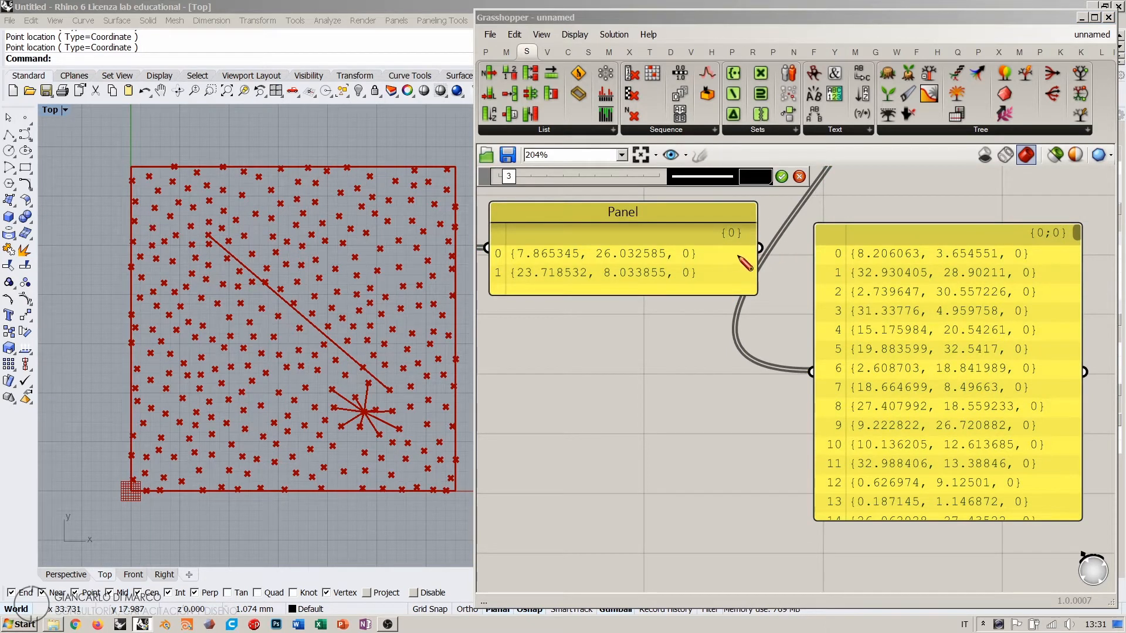
pyautogui.moveTo(708, 254); pyautogui.dragTo(825, 255)
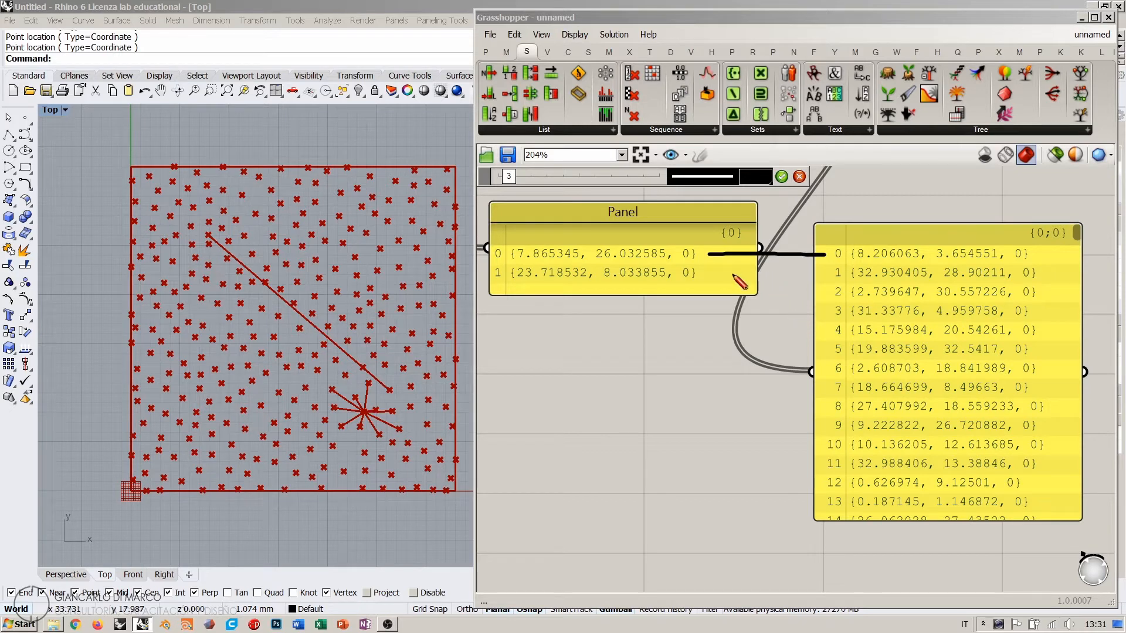
pyautogui.moveTo(709, 272); pyautogui.dragTo(824, 273)
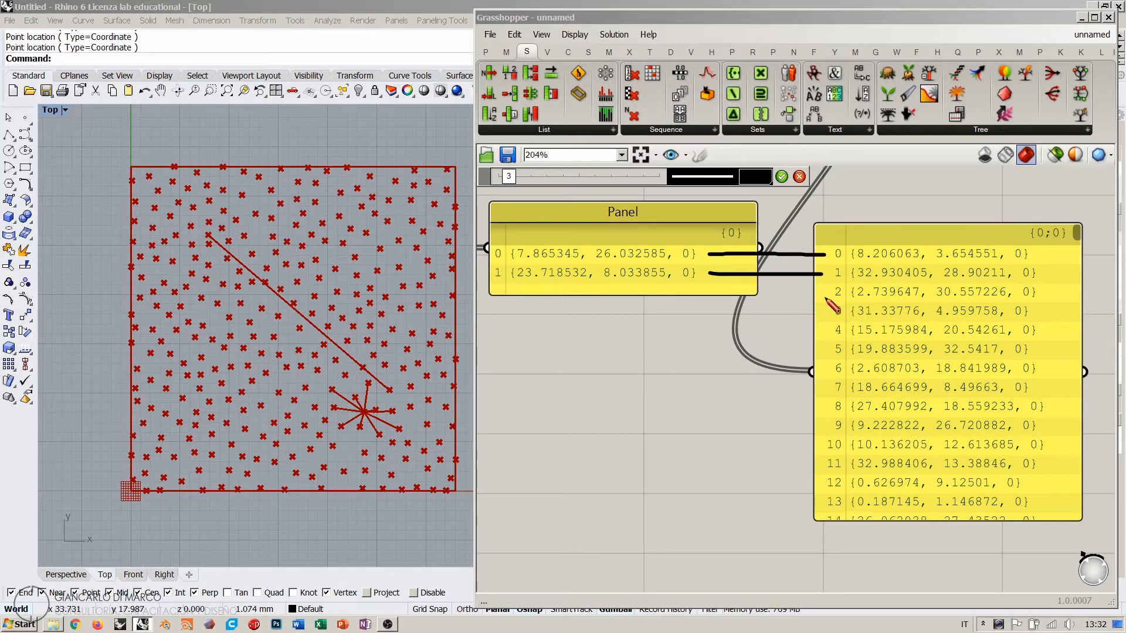
pyautogui.click(827, 293)
pyautogui.moveTo(827, 293)
pyautogui.mouseDown()
pyautogui.moveTo(710, 282)
pyautogui.moveTo(819, 327)
pyautogui.mouseUp()
pyautogui.moveTo(710, 280); pyautogui.dragTo(819, 349)
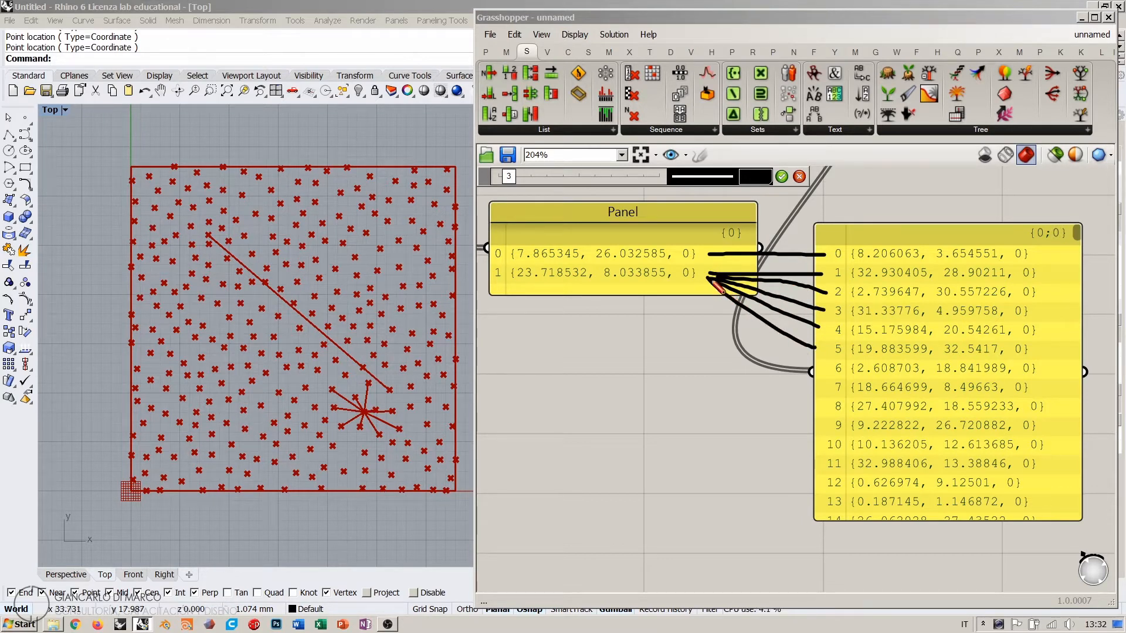
pyautogui.moveTo(712, 282); pyautogui.dragTo(812, 371)
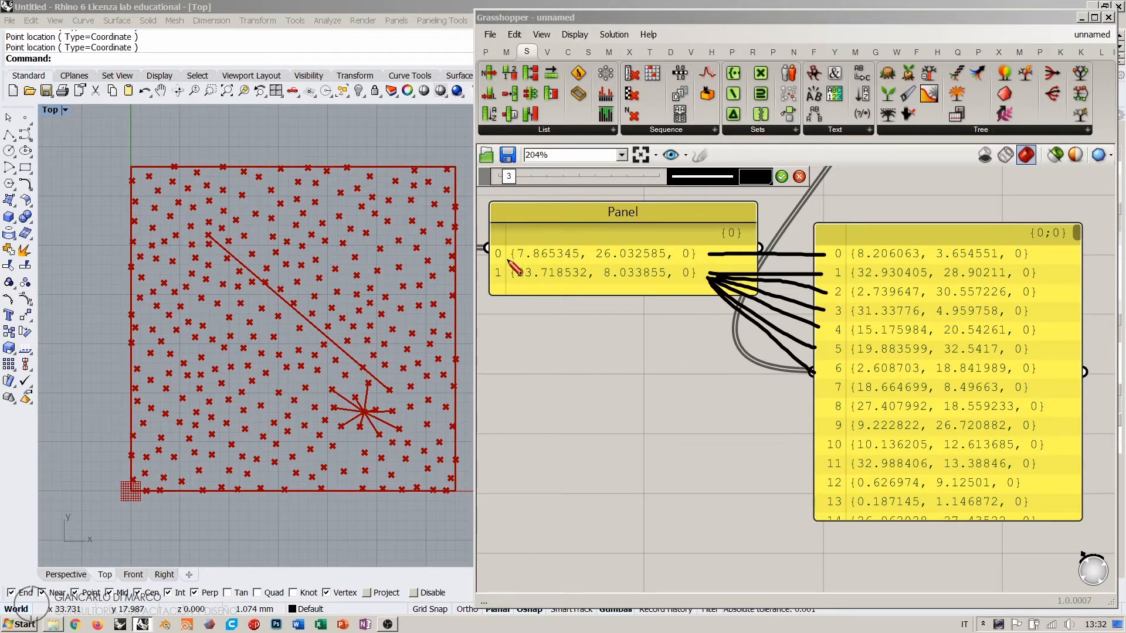
# Step: Outline attractor items 0 and 1 and population item 0 with the sketch pen, and keep the sketch
pyautogui.moveTo(497, 264)
pyautogui.mouseDown()
pyautogui.moveTo(539, 276)
pyautogui.moveTo(695, 276)
pyautogui.moveTo(616, 240)
pyautogui.moveTo(501, 266)
pyautogui.mouseUp()
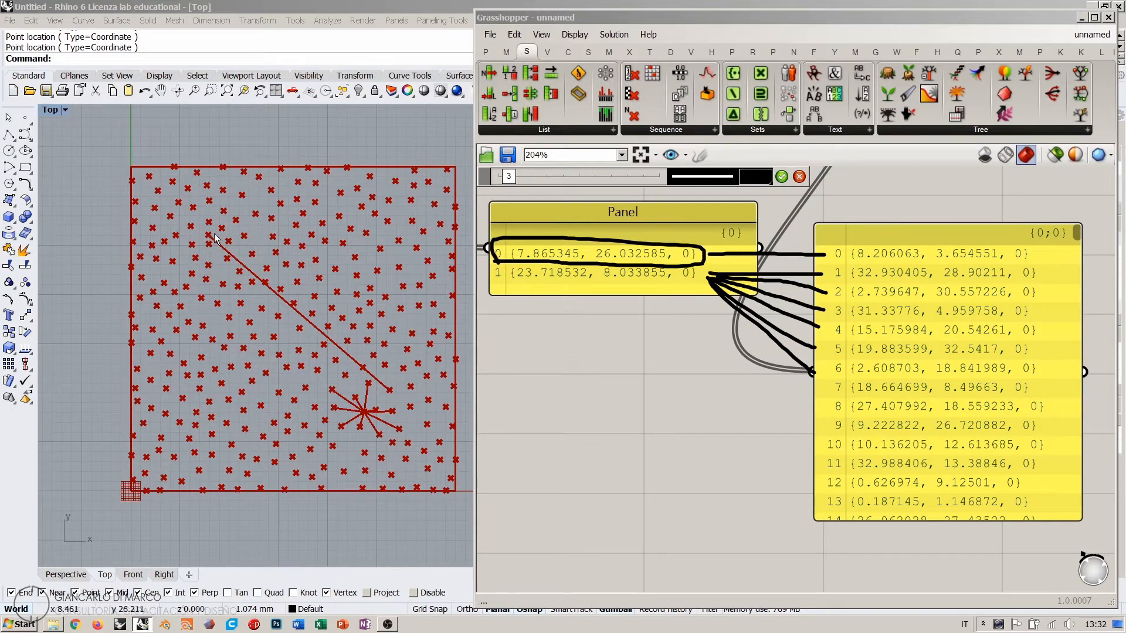
pyautogui.moveTo(1034, 244)
pyautogui.mouseDown()
pyautogui.moveTo(906, 244)
pyautogui.moveTo(837, 262)
pyautogui.moveTo(941, 275)
pyautogui.moveTo(1049, 266)
pyautogui.moveTo(1035, 251)
pyautogui.mouseUp()
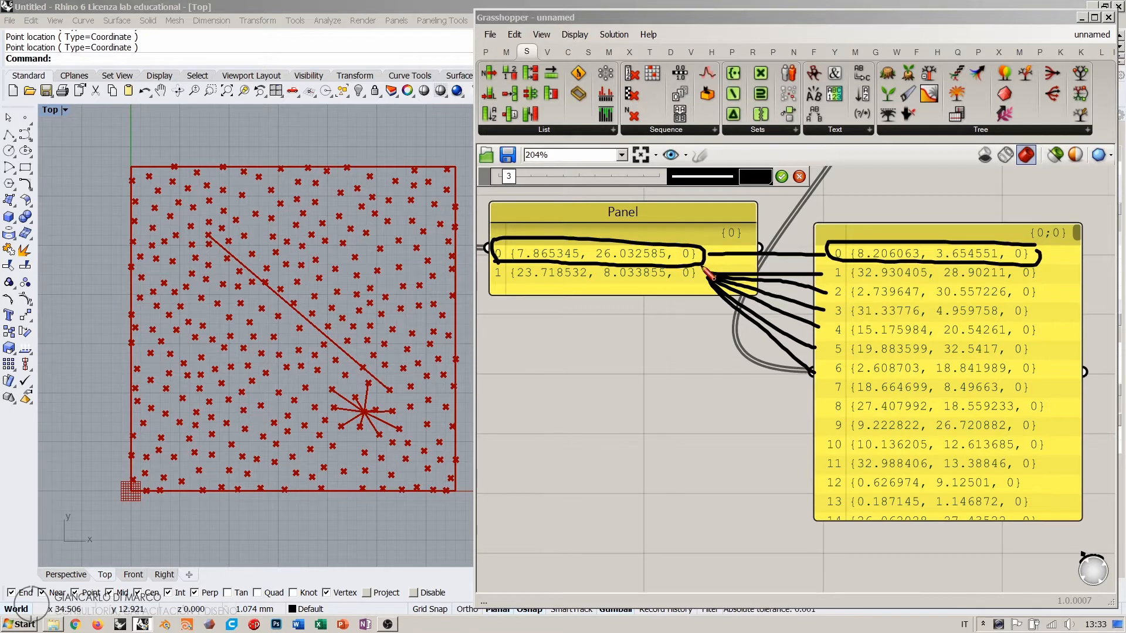
pyautogui.moveTo(649, 267)
pyautogui.mouseDown()
pyautogui.moveTo(498, 265)
pyautogui.moveTo(551, 288)
pyautogui.moveTo(718, 283)
pyautogui.moveTo(710, 263)
pyautogui.mouseUp()
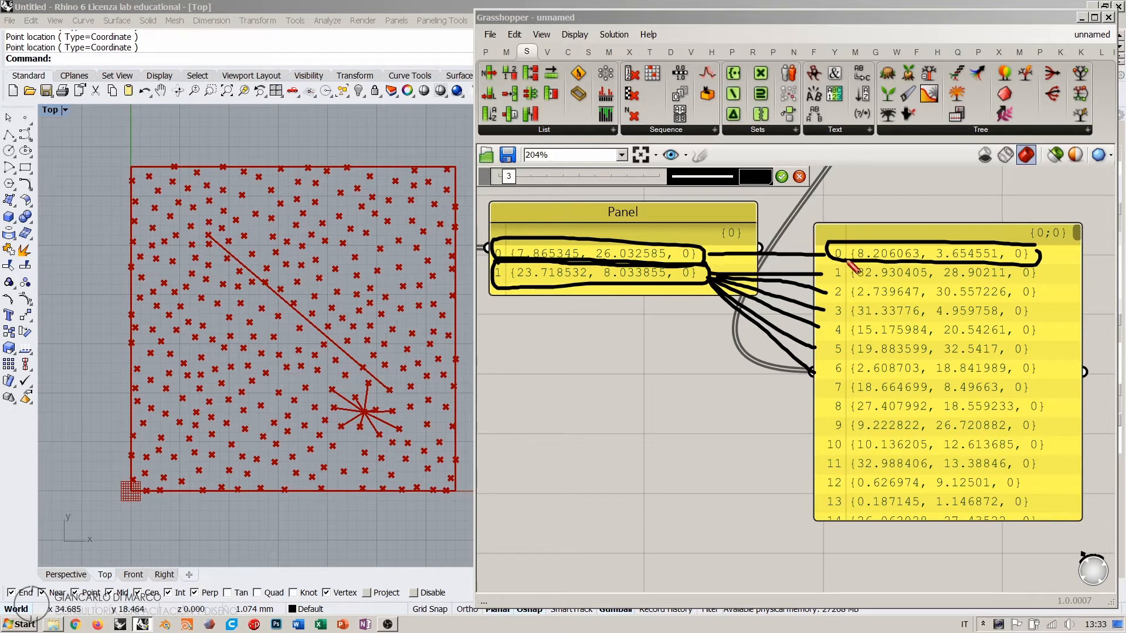
pyautogui.moveTo(848, 262)
pyautogui.mouseDown()
pyautogui.moveTo(1050, 254)
pyautogui.moveTo(831, 261)
pyautogui.mouseUp()
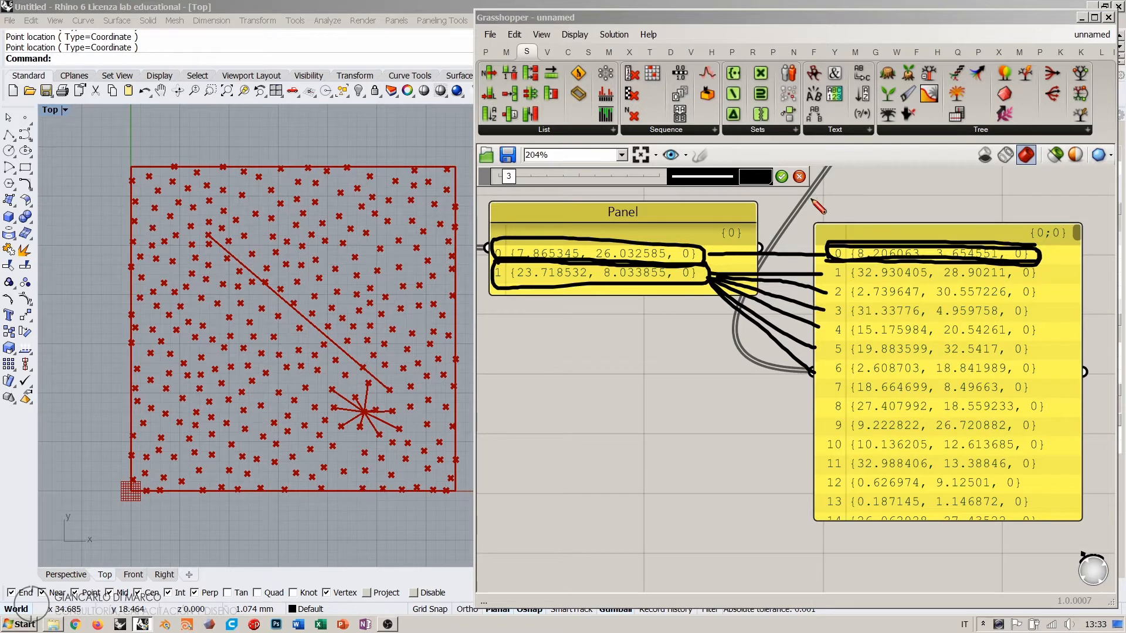
pyautogui.click(782, 177)
# Step: Duplicate both list panels and place the copies around the Line component, above the definition
pyautogui.scroll(-4, 739, 314)
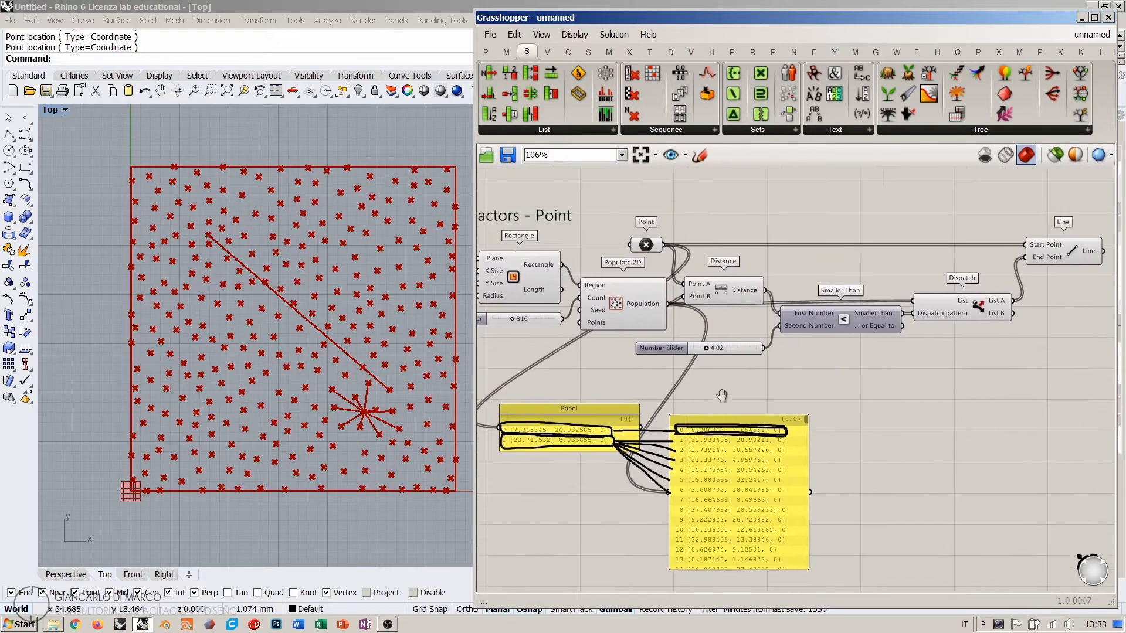
pyautogui.click(573, 451)
pyautogui.keyDown('shift'); pyautogui.click(737, 516); pyautogui.keyUp('shift')
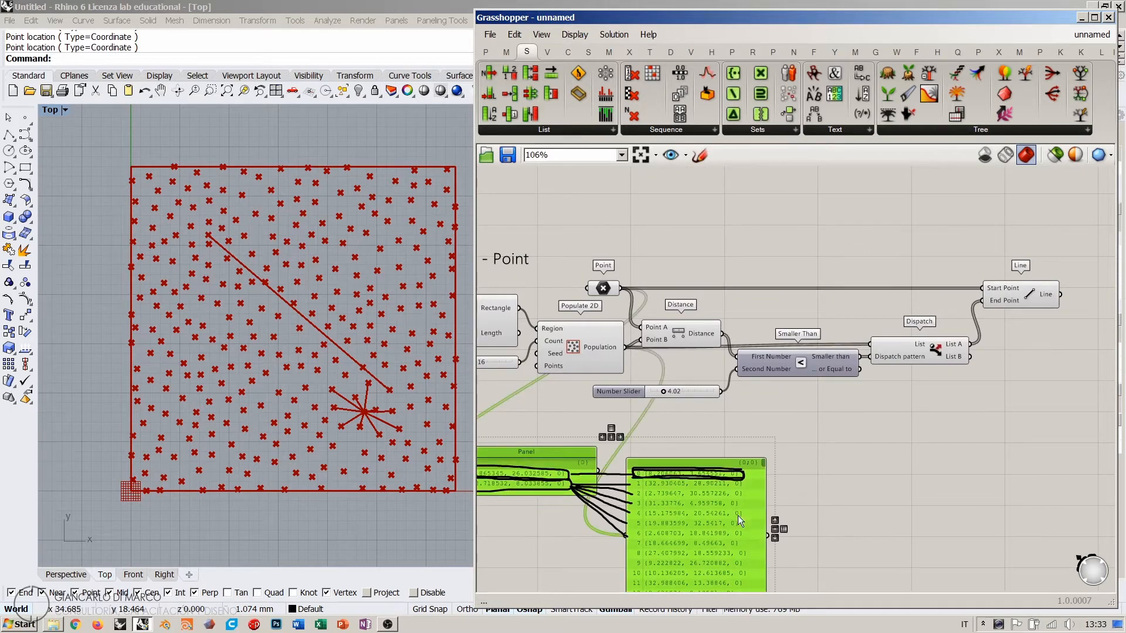
pyautogui.keyDown('alt'); pyautogui.moveTo(694, 515); pyautogui.dragTo(1083, 270); pyautogui.keyUp('alt')
pyautogui.click(803, 253)
pyautogui.moveTo(929, 285); pyautogui.dragTo(832, 294, button='right')
pyautogui.moveTo(979, 293); pyautogui.dragTo(1030, 290)
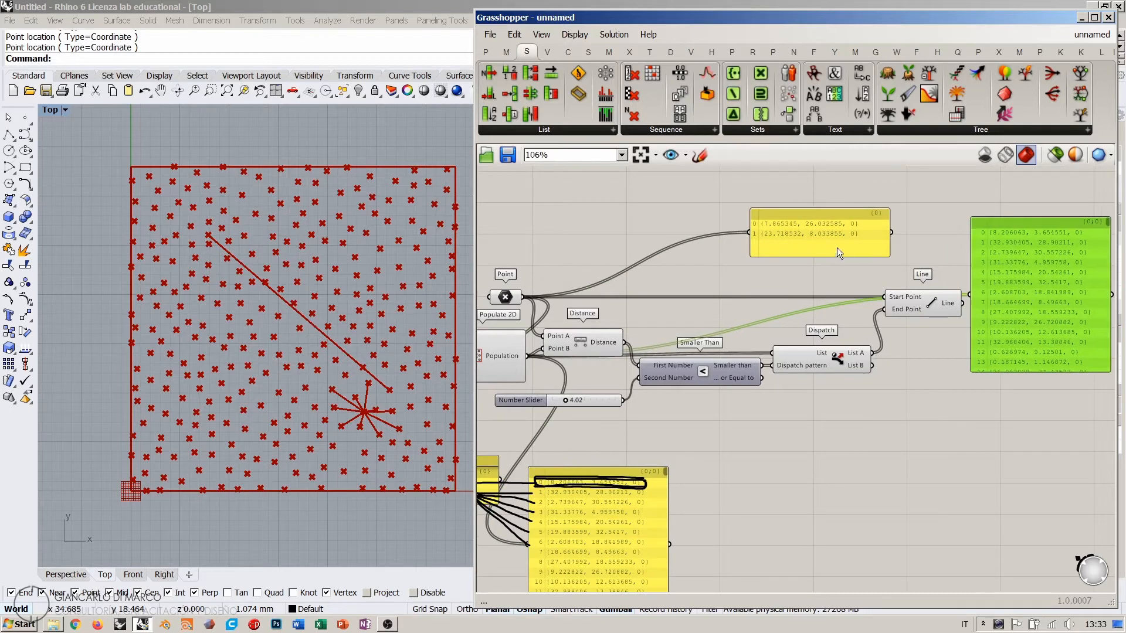
pyautogui.moveTo(827, 248); pyautogui.dragTo(784, 255)
pyautogui.click(622, 266)
# Step: Connect Dispatch's List A output to the copied population panel and arrange both copied panels side by side below Dispatch
pyautogui.moveTo(901, 297)
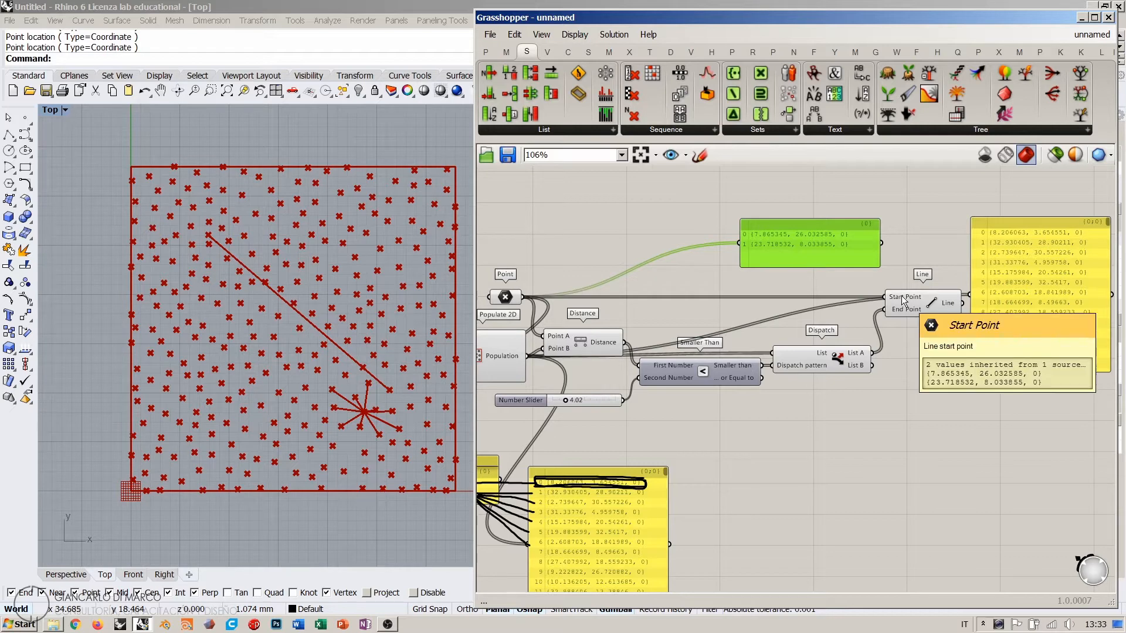
pyautogui.click(1023, 295)
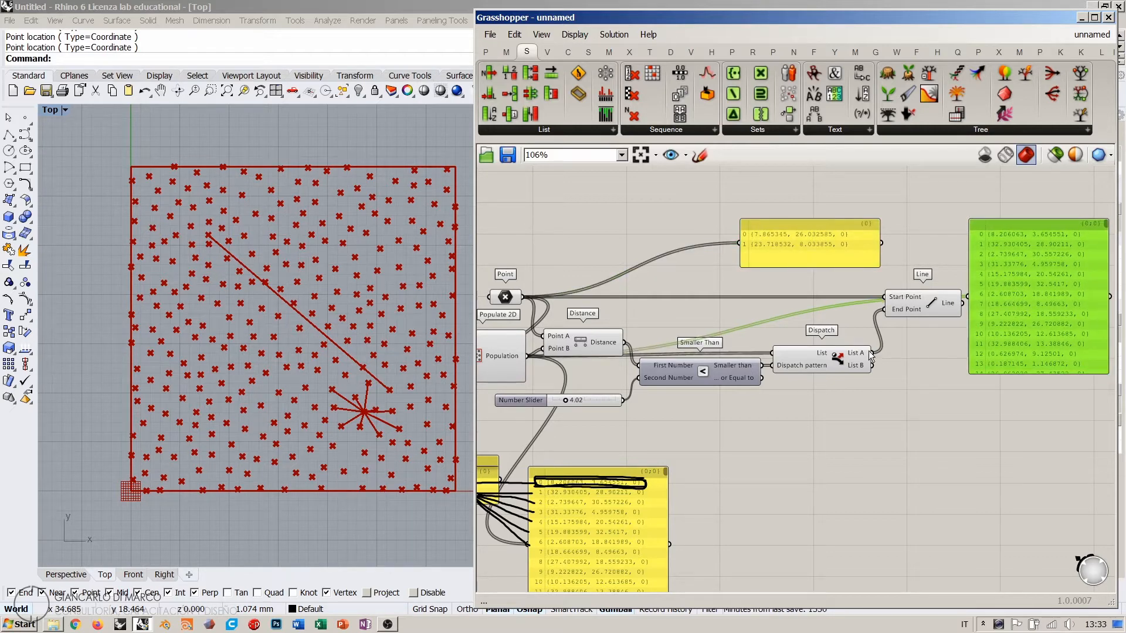
pyautogui.moveTo(871, 353); pyautogui.dragTo(952, 453)
pyautogui.moveTo(839, 249); pyautogui.dragTo(854, 425)
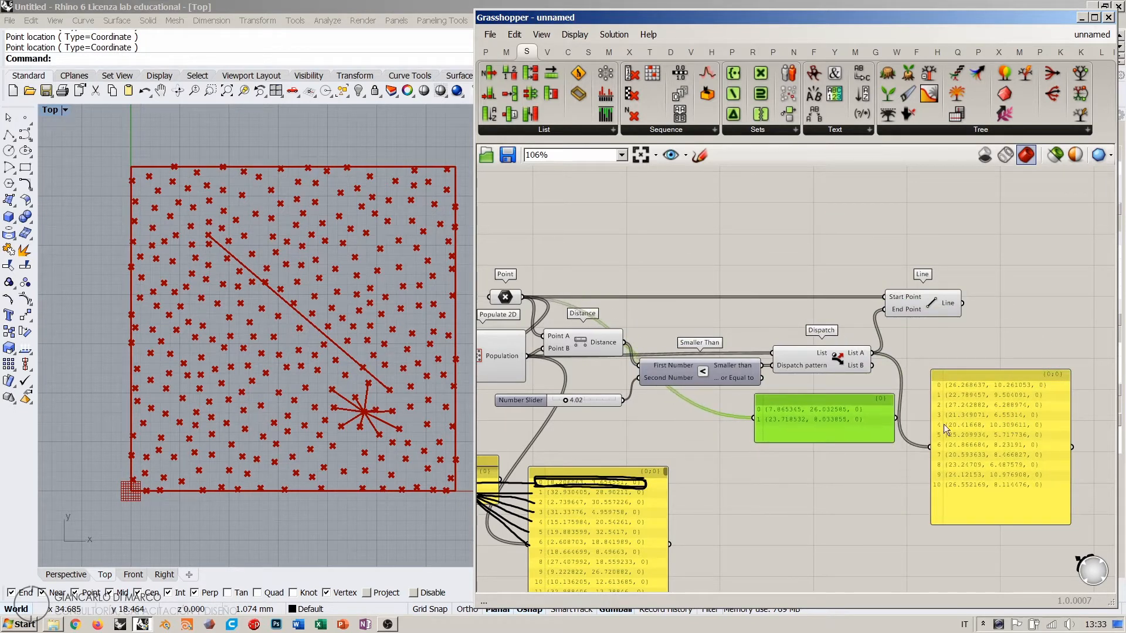
pyautogui.moveTo(1013, 403); pyautogui.dragTo(990, 428)
pyautogui.scroll(3, 991, 427)
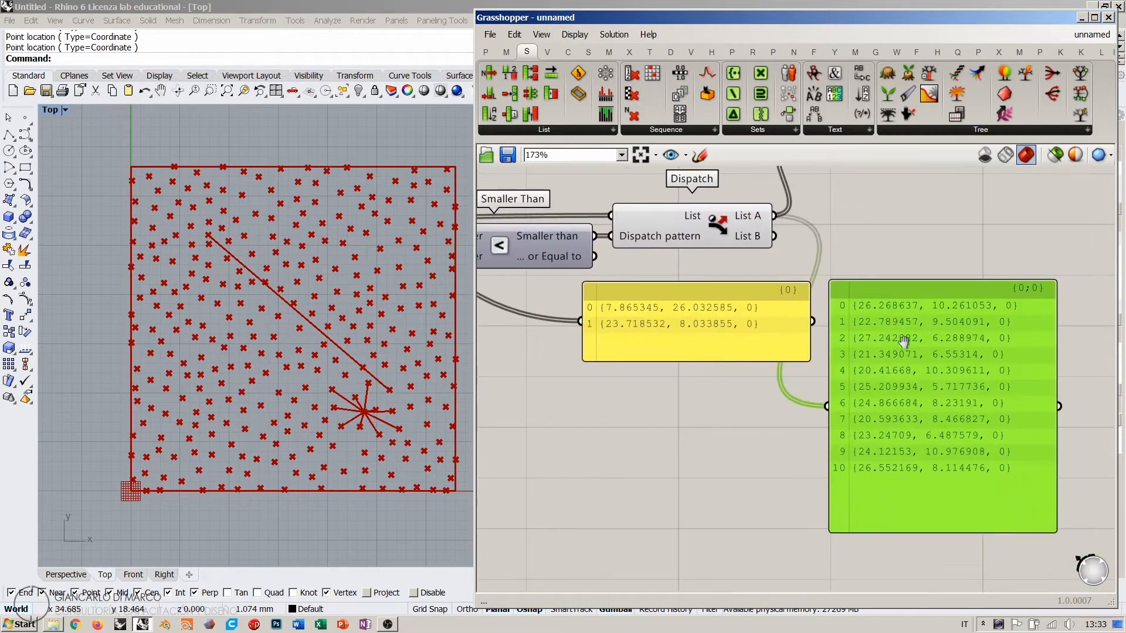
pyautogui.moveTo(735, 326); pyautogui.dragTo(733, 326)
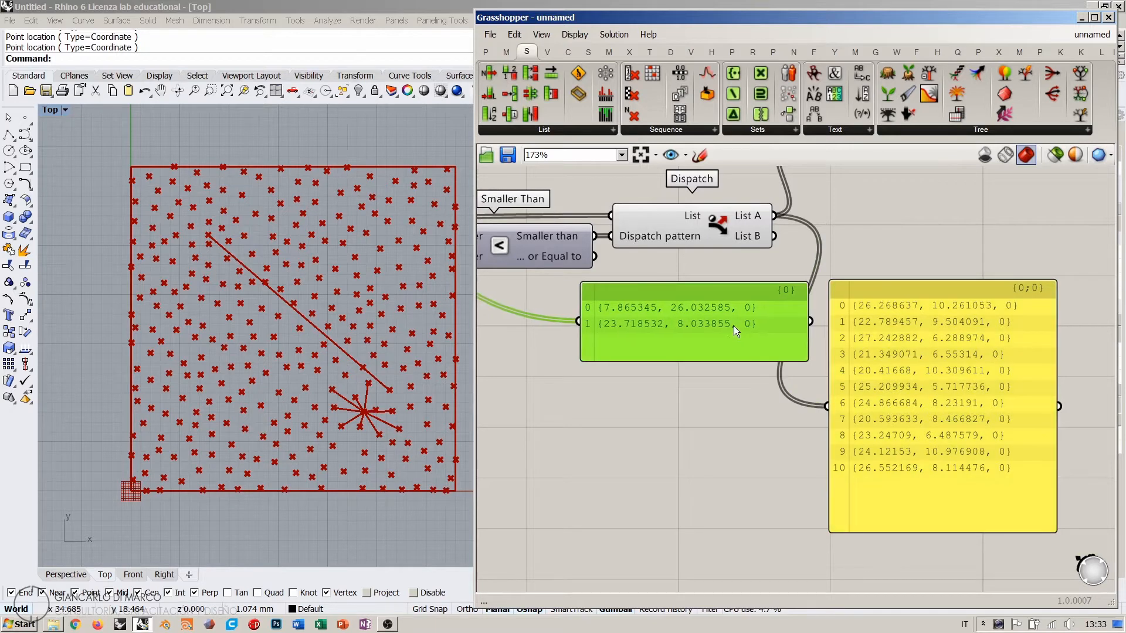
pyautogui.click(676, 451)
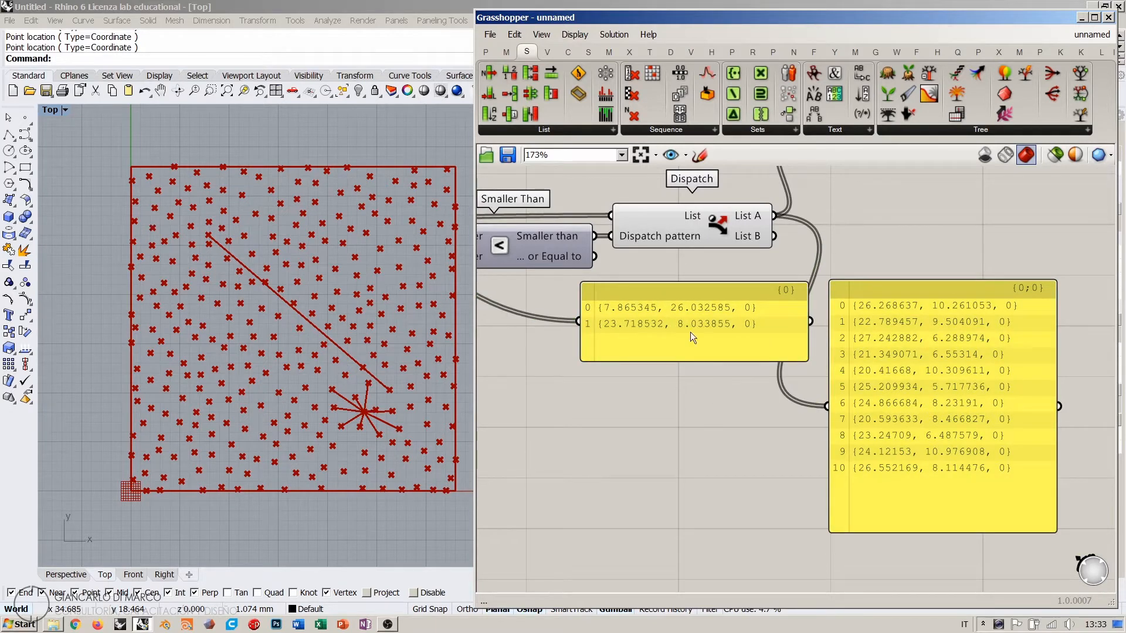
# Step: Sketch lines linking attractor item 0 to List A item 0 and attractor item 1 to List A items 1 through 4
pyautogui.click(699, 154)
pyautogui.moveTo(763, 306); pyautogui.dragTo(835, 305)
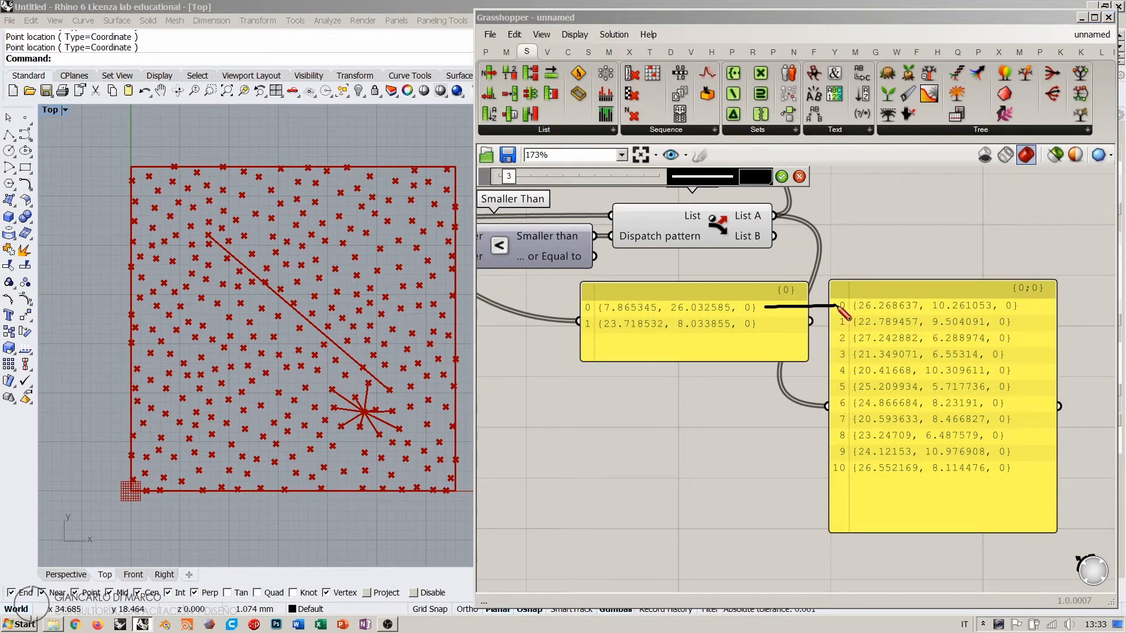
pyautogui.moveTo(765, 324); pyautogui.dragTo(834, 323)
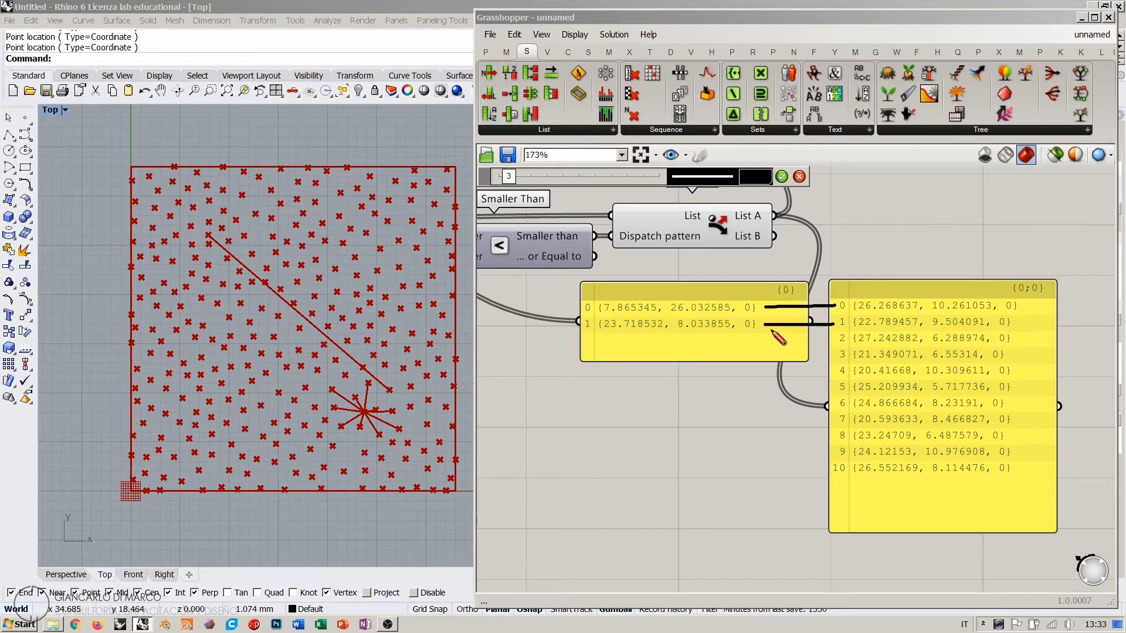
pyautogui.moveTo(765, 325)
pyautogui.mouseDown()
pyautogui.moveTo(832, 340)
pyautogui.moveTo(825, 368)
pyautogui.mouseUp()
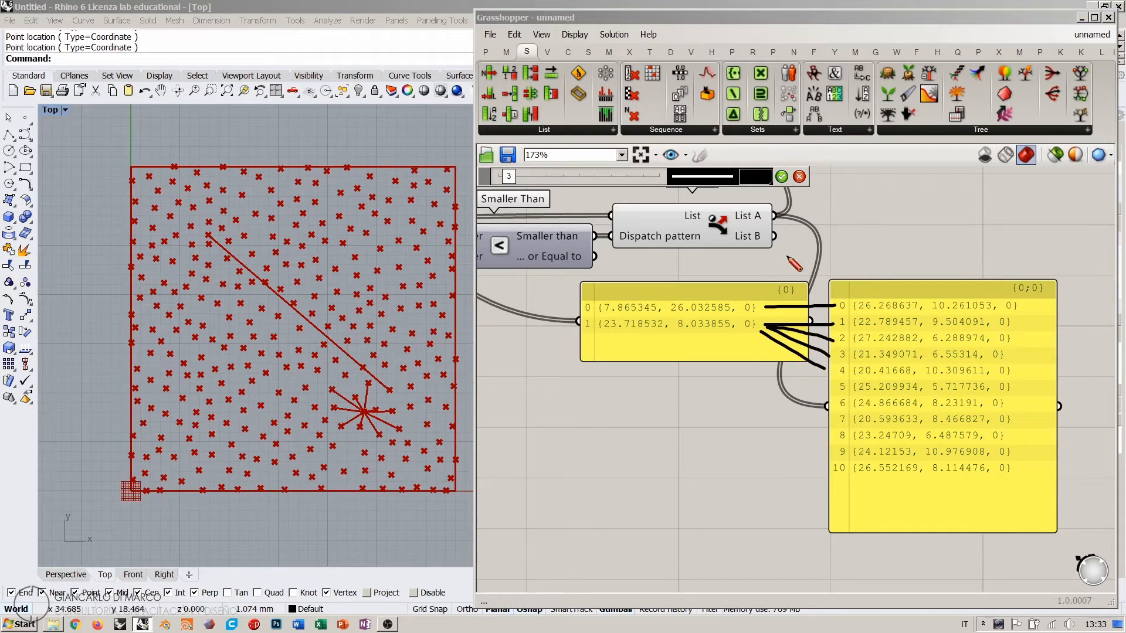
pyautogui.click(781, 177)
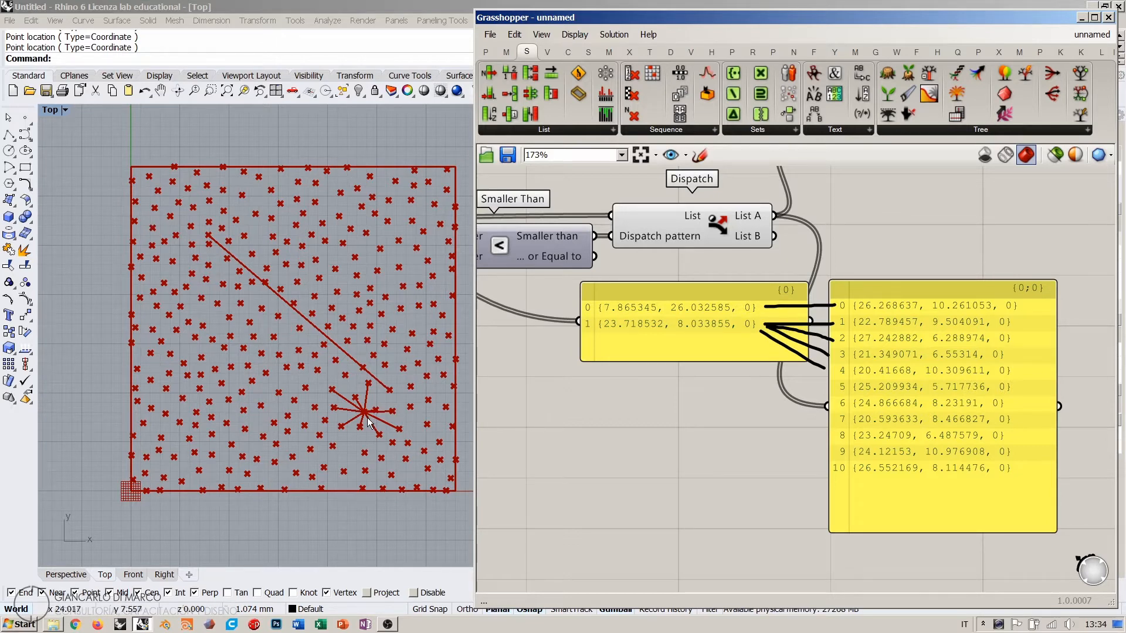
# Step: Delete all four list panels together with the sketched annotations
pyautogui.scroll(-4, 820, 436)
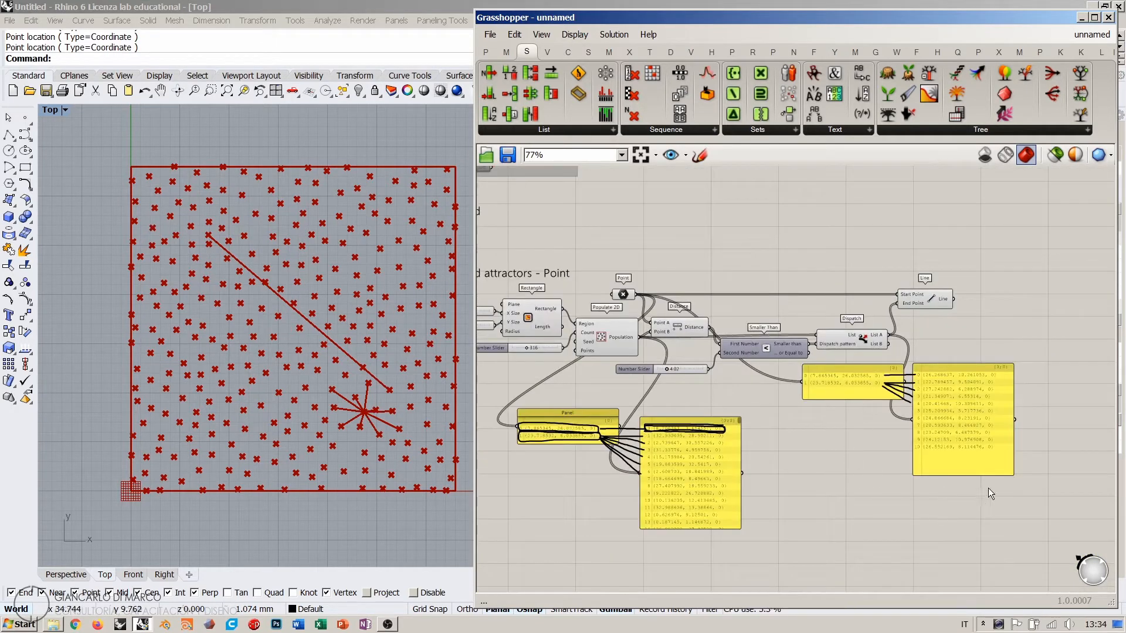
pyautogui.moveTo(1016, 527); pyautogui.dragTo(547, 395)
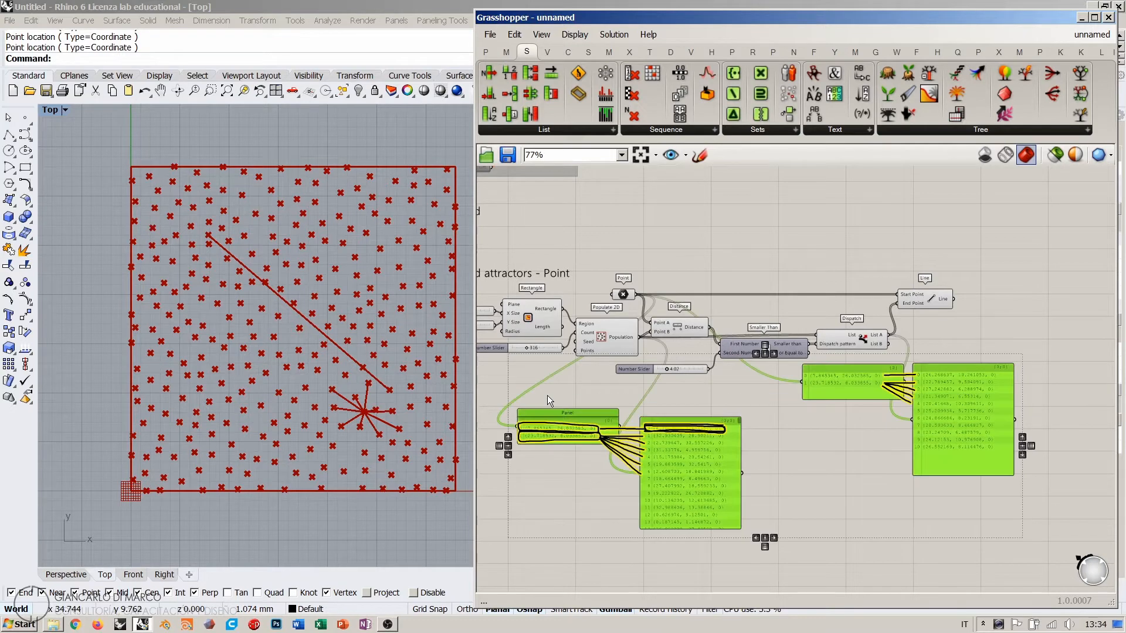
pyautogui.press('Delete')
pyautogui.moveTo(839, 397); pyautogui.dragTo(816, 399, button='right')
pyautogui.moveTo(729, 384); pyautogui.dragTo(811, 407, button='right')
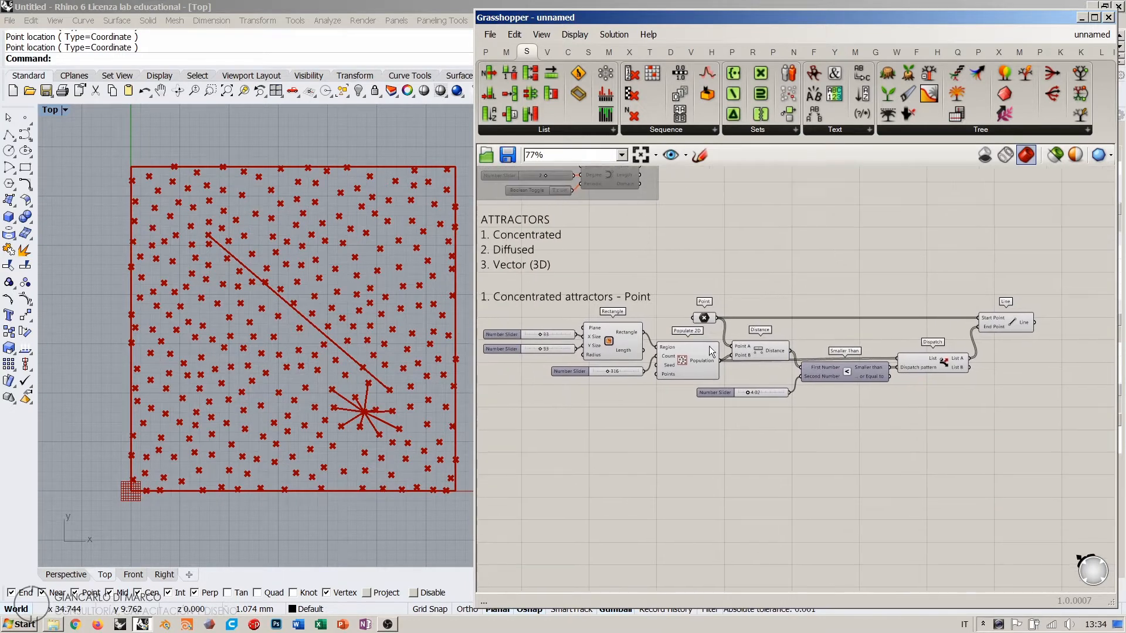
# Step: Set the attractor Point parameter to a single new point in the lower-left part of the populated square and select the component
pyautogui.scroll(3, 729, 343)
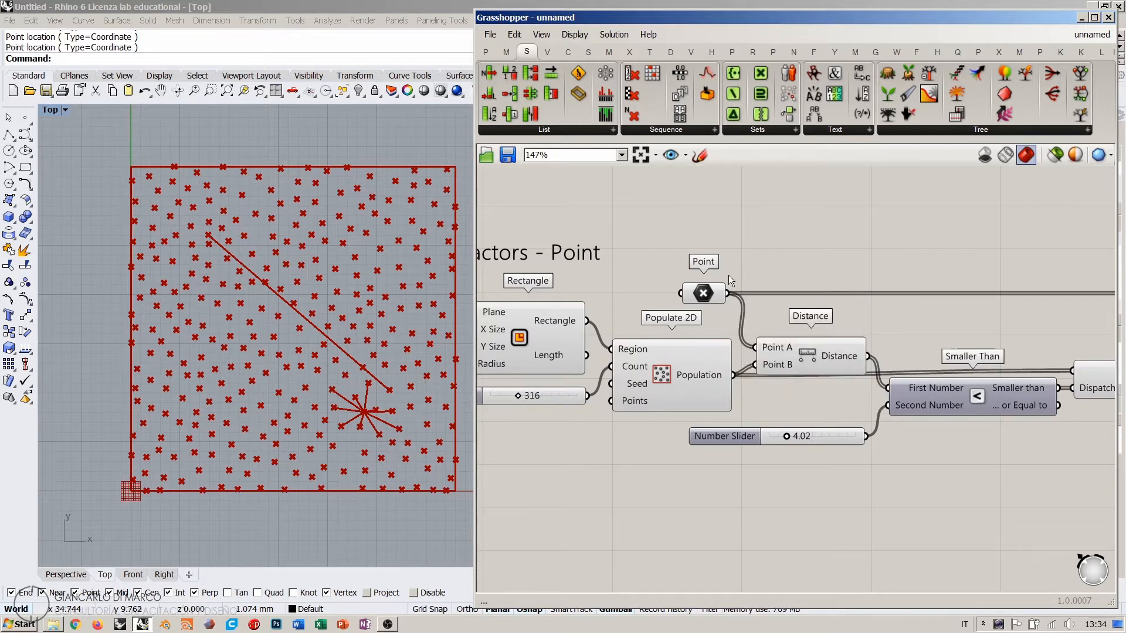
pyautogui.scroll(-3, 754, 259)
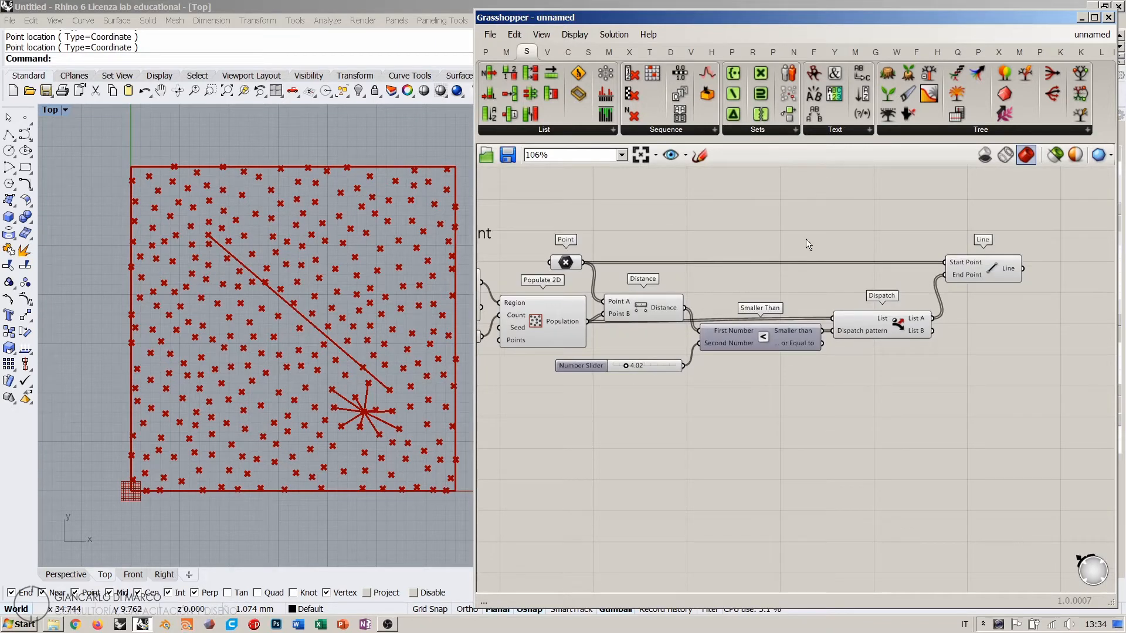
pyautogui.scroll(2, 805, 238)
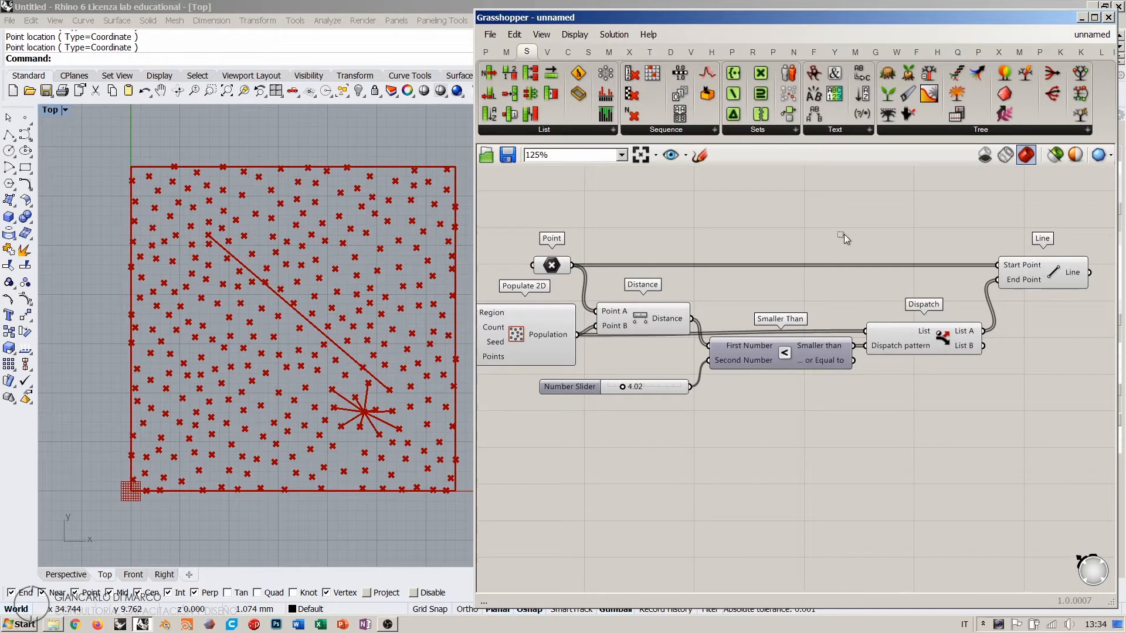
pyautogui.moveTo(815, 225); pyautogui.dragTo(836, 218, button='right')
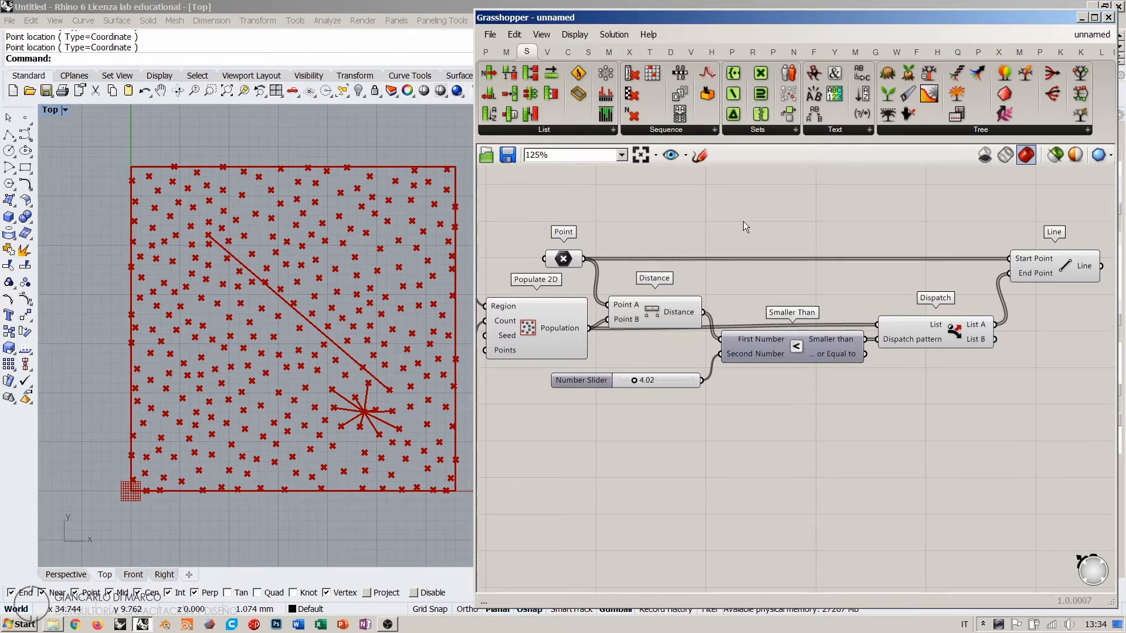
pyautogui.rightClick(568, 258)
pyautogui.click(592, 440)
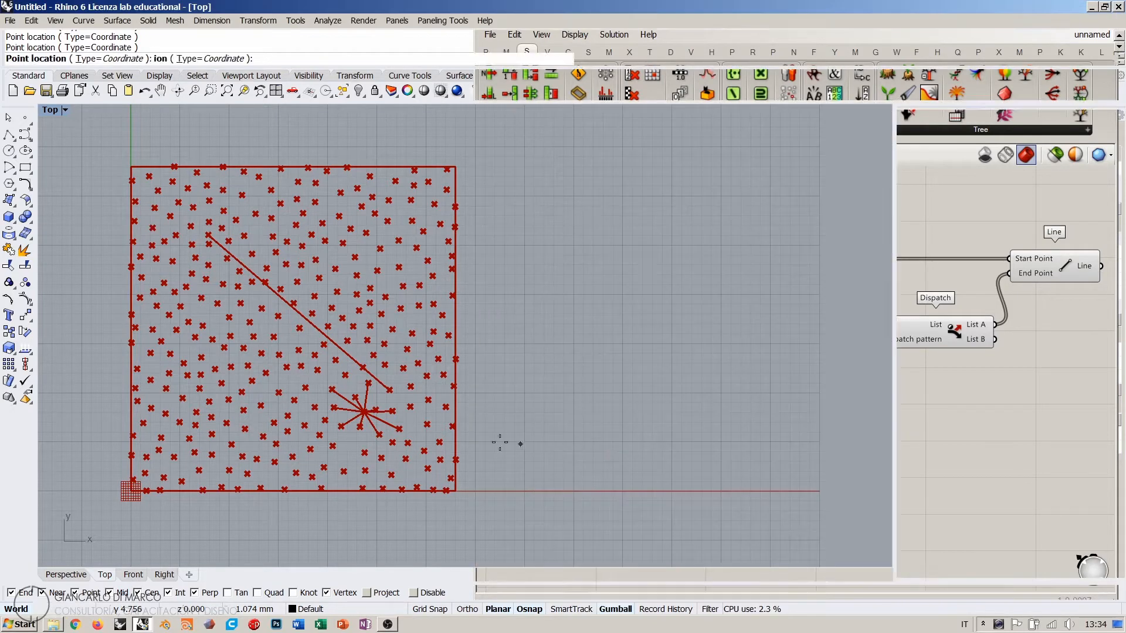
pyautogui.click(211, 378)
pyautogui.click(552, 262)
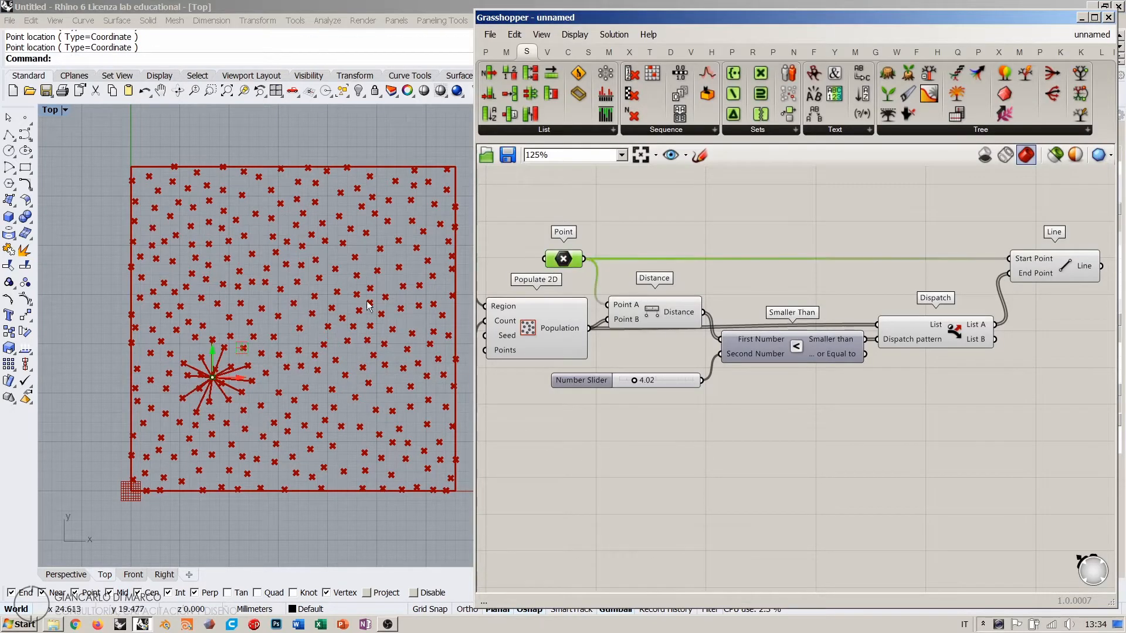
# Step: Move the attractor point to the upper-right part of the populated square and deselect its component
pyautogui.moveTo(214, 374); pyautogui.dragTo(222, 261)
pyautogui.moveTo(214, 302); pyautogui.dragTo(369, 240)
pyautogui.click(762, 434)
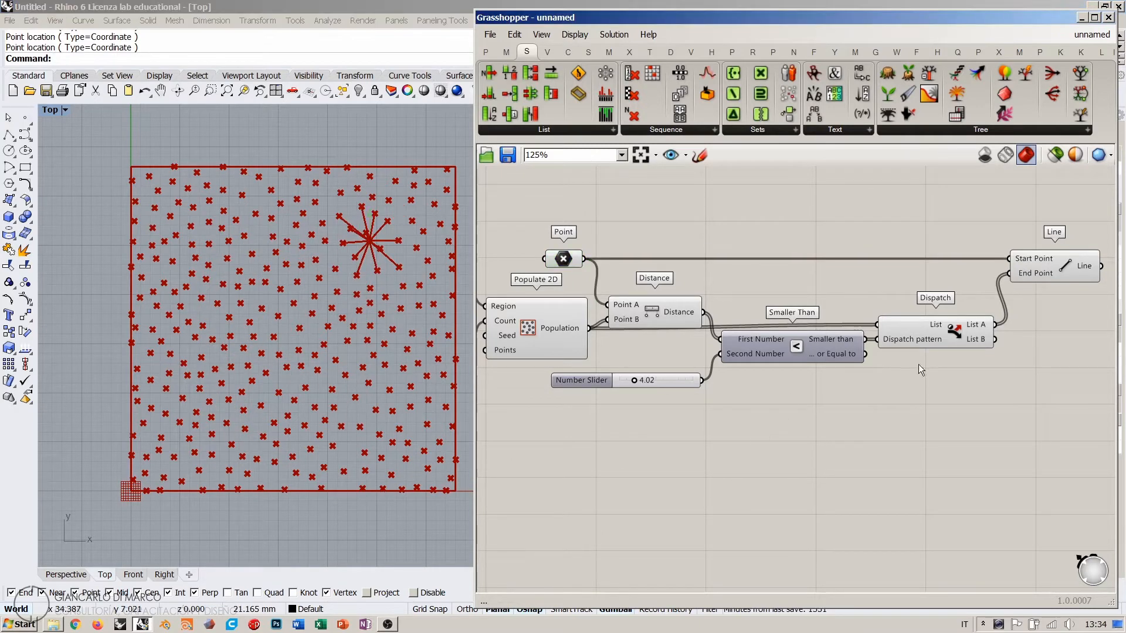
# Step: Duplicate the Point, Distance, Number Slider, Smaller Than, Dispatch and Line components below the originals
pyautogui.moveTo(1060, 233); pyautogui.dragTo(642, 418)
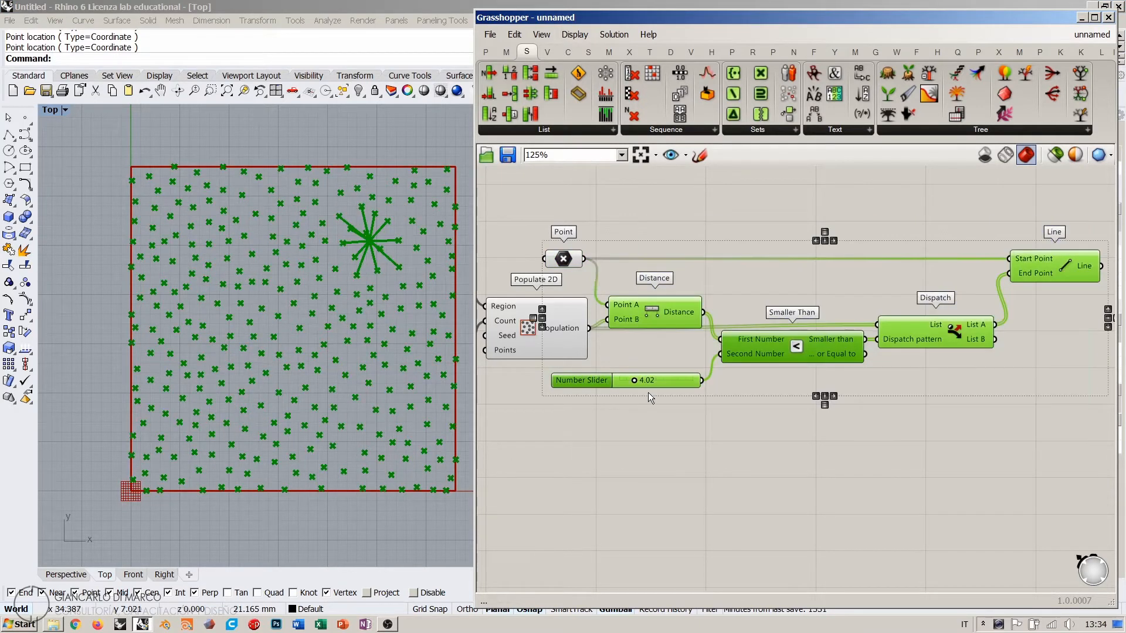
pyautogui.keyDown('shift'); pyautogui.click(562, 258); pyautogui.keyUp('shift')
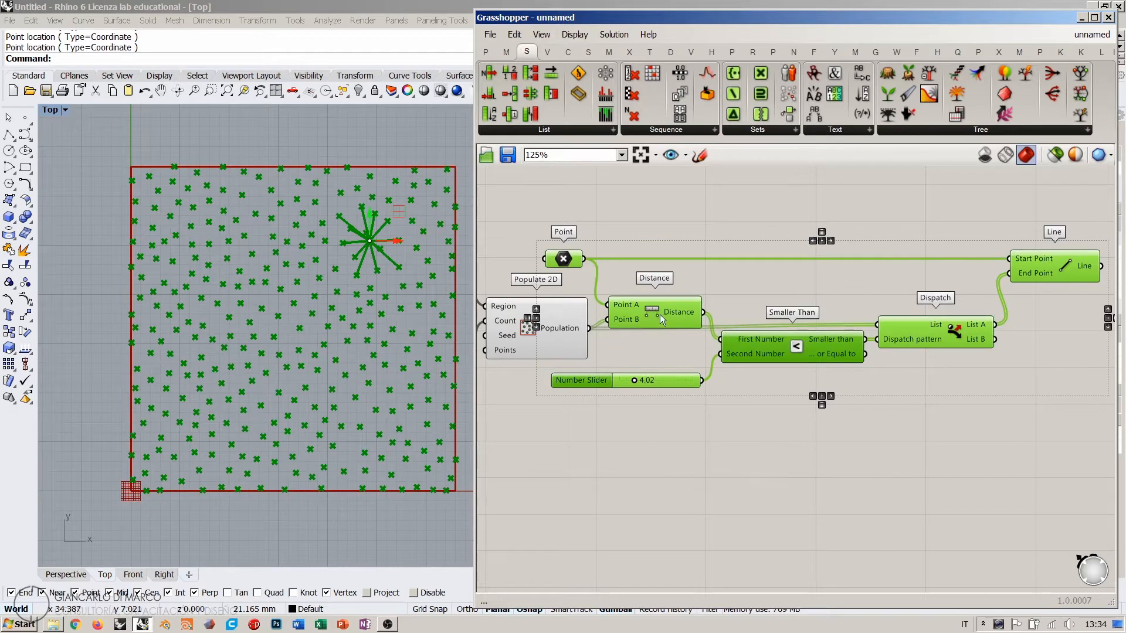
pyautogui.keyDown('alt'); pyautogui.moveTo(660, 314); pyautogui.dragTo(659, 518); pyautogui.keyUp('alt')
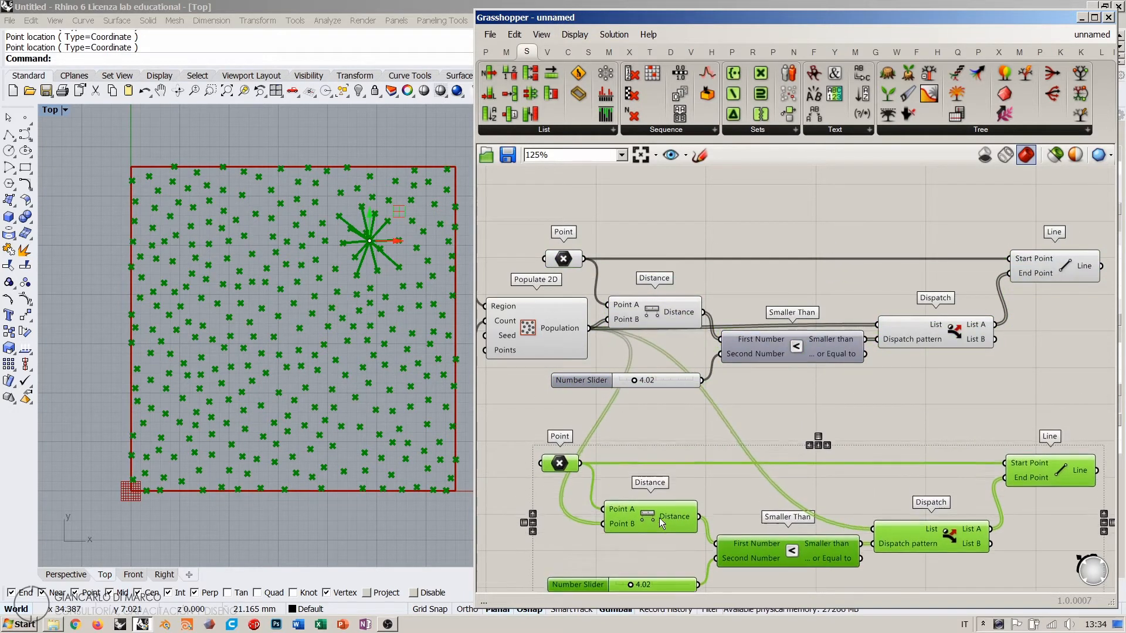
# Step: Move the duplicated Point parameter's attractor to the lower-left part of the populated square and deselect the component
pyautogui.click(613, 489)
pyautogui.click(547, 463)
pyautogui.moveTo(369, 241); pyautogui.dragTo(229, 390)
pyautogui.click(683, 466)
# Step: Select both Point parameters and move the original attractor to the upper-left and the duplicate to the lower-right of the square
pyautogui.moveTo(802, 418); pyautogui.dragTo(800, 415, button='right')
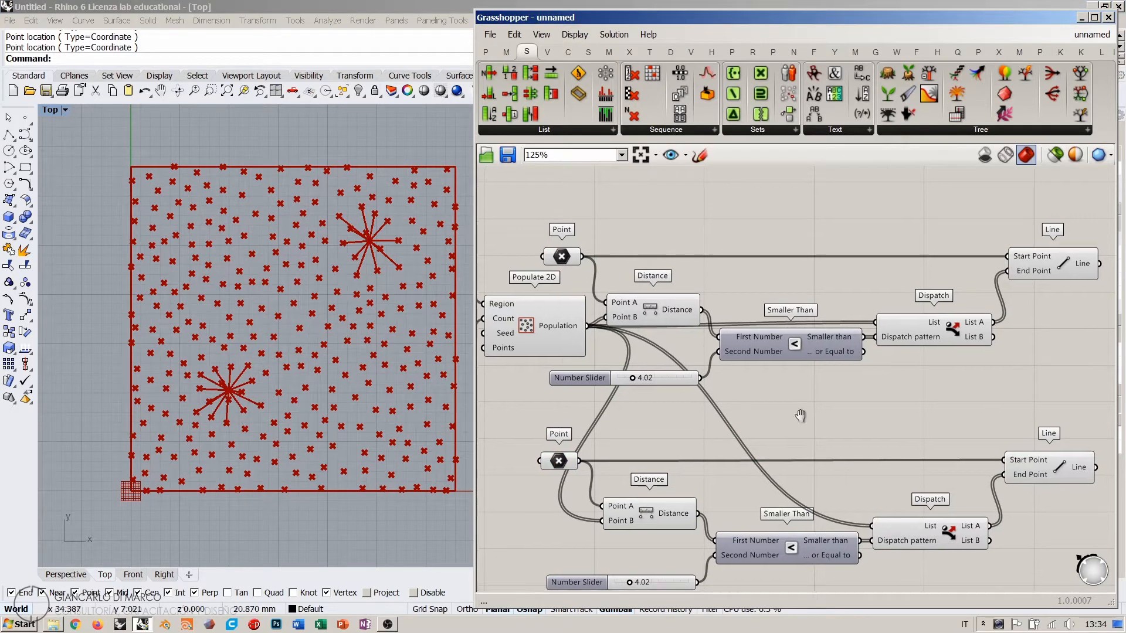
pyautogui.scroll(-2, 738, 347)
pyautogui.click(557, 243)
pyautogui.keyDown('shift'); pyautogui.click(554, 416); pyautogui.keyUp('shift')
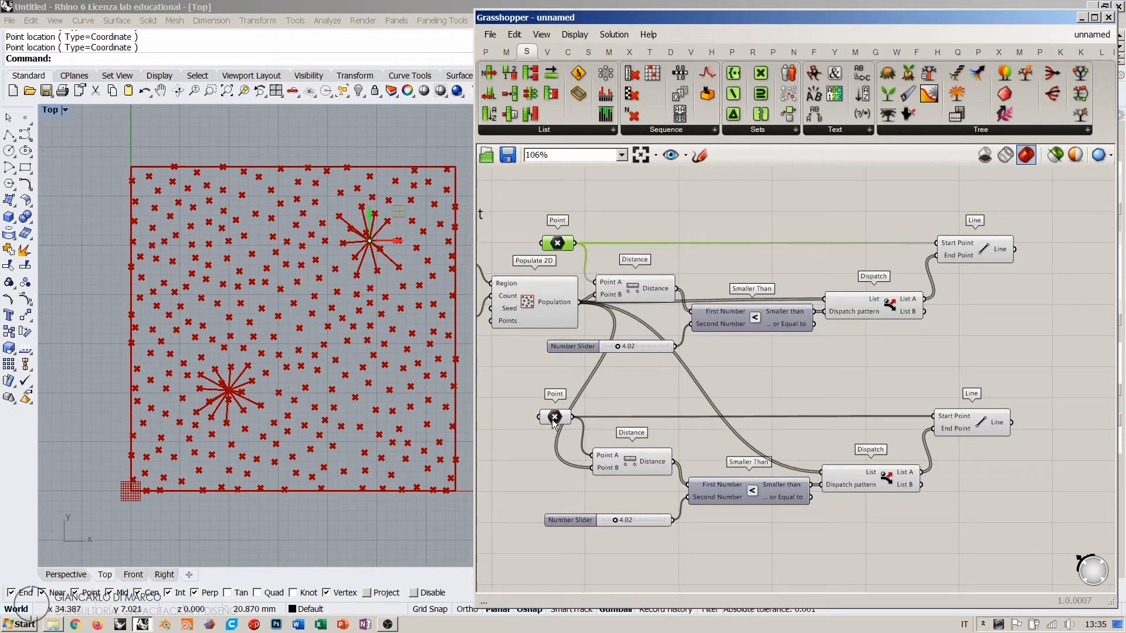
pyautogui.moveTo(247, 232); pyautogui.dragTo(241, 240)
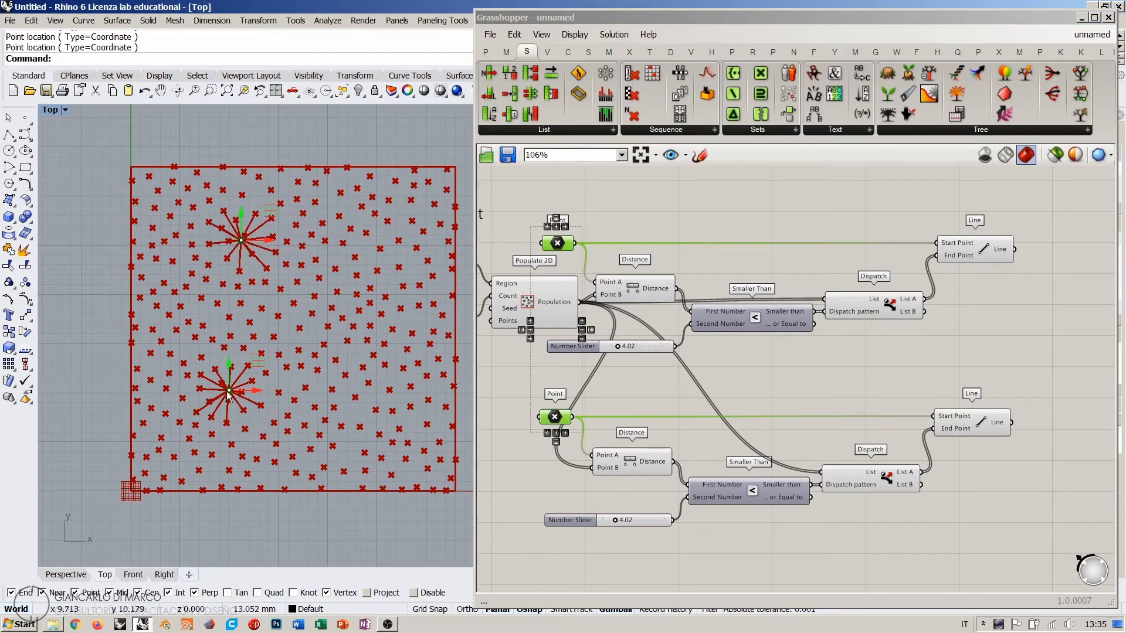
pyautogui.moveTo(228, 390); pyautogui.dragTo(328, 397)
pyautogui.click(808, 214)
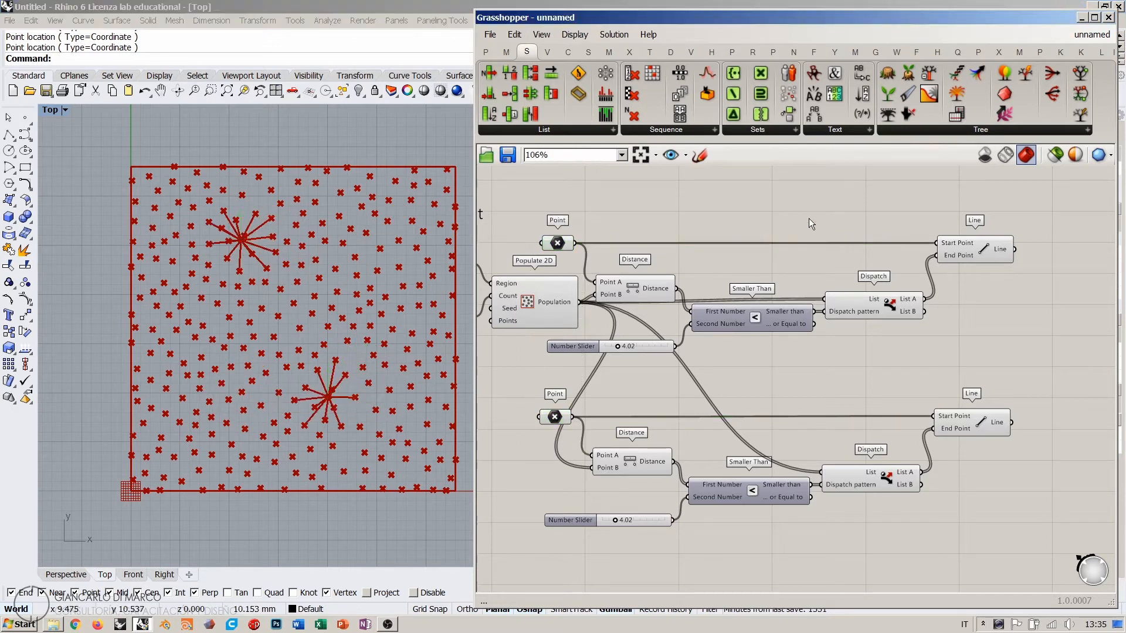
# Step: Delete the duplicated lower row of components, from its Point parameter to its Line component
pyautogui.moveTo(1074, 220); pyautogui.dragTo(568, 565)
pyautogui.click(902, 536)
pyautogui.moveTo(1014, 541); pyautogui.dragTo(506, 420)
pyautogui.press('Delete')
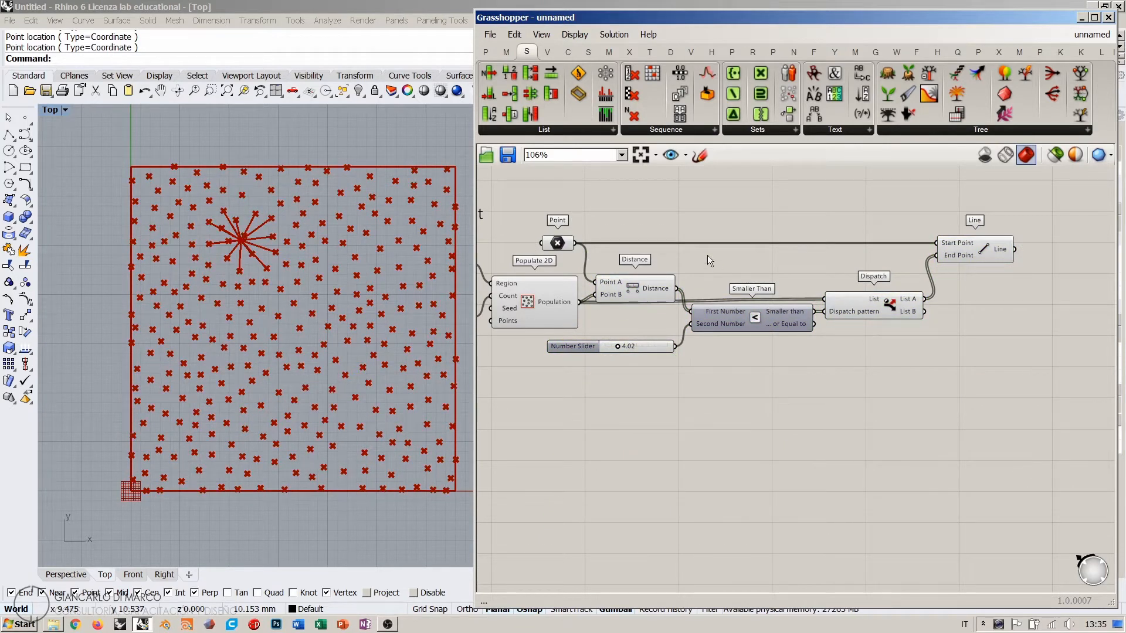
# Step: Set the attractor Point parameter to two points, one in the lower-left and one in the upper-right of the populated square
pyautogui.scroll(2, 727, 258)
pyautogui.rightClick(582, 256)
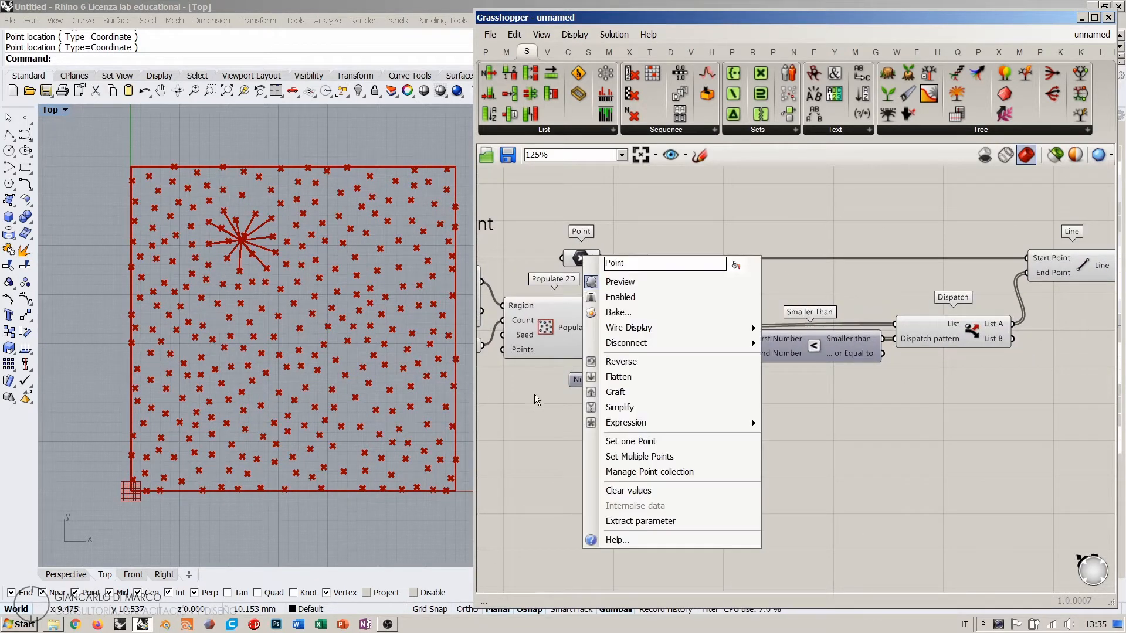
pyautogui.click(639, 456)
pyautogui.click(192, 413)
pyautogui.click(382, 241)
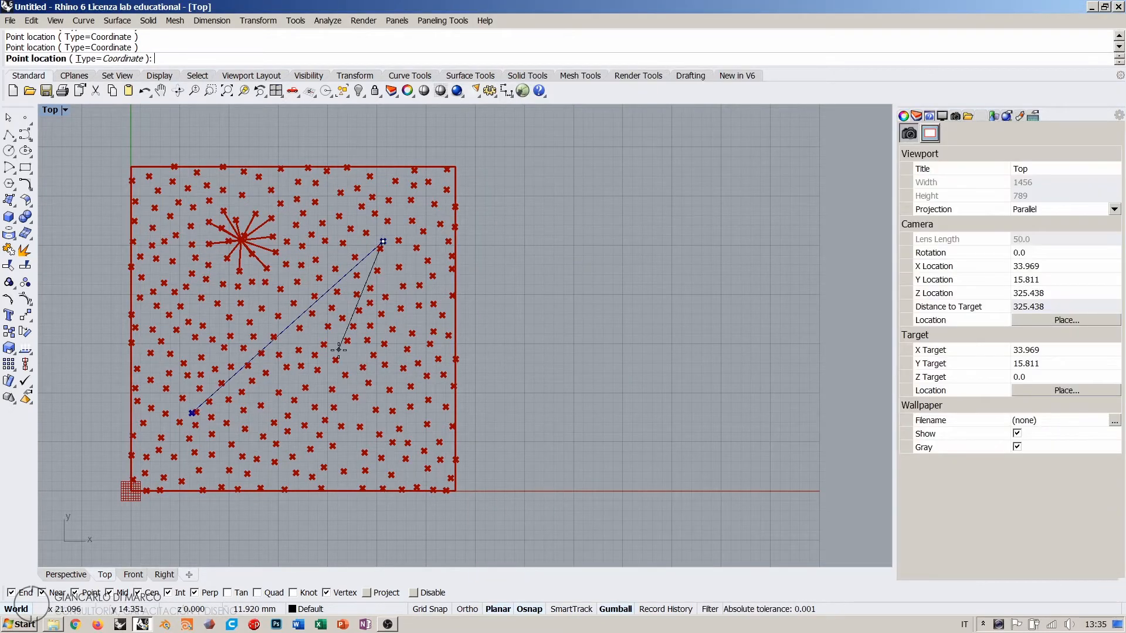
pyautogui.press('Return')
# Step: Examine the wires leaving the two-point Point parameter and look up the Draw Fancy Wires display option
pyautogui.moveTo(753, 238); pyautogui.dragTo(722, 233, button='right')
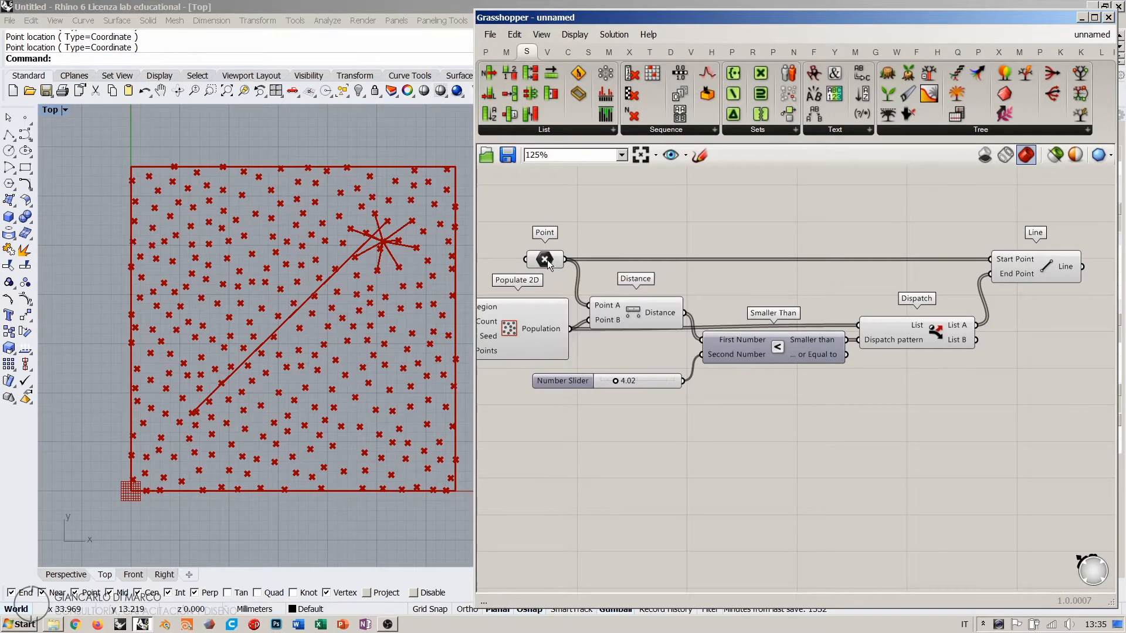
pyautogui.moveTo(545, 261)
pyautogui.moveTo(606, 409); pyautogui.dragTo(666, 305, button='right')
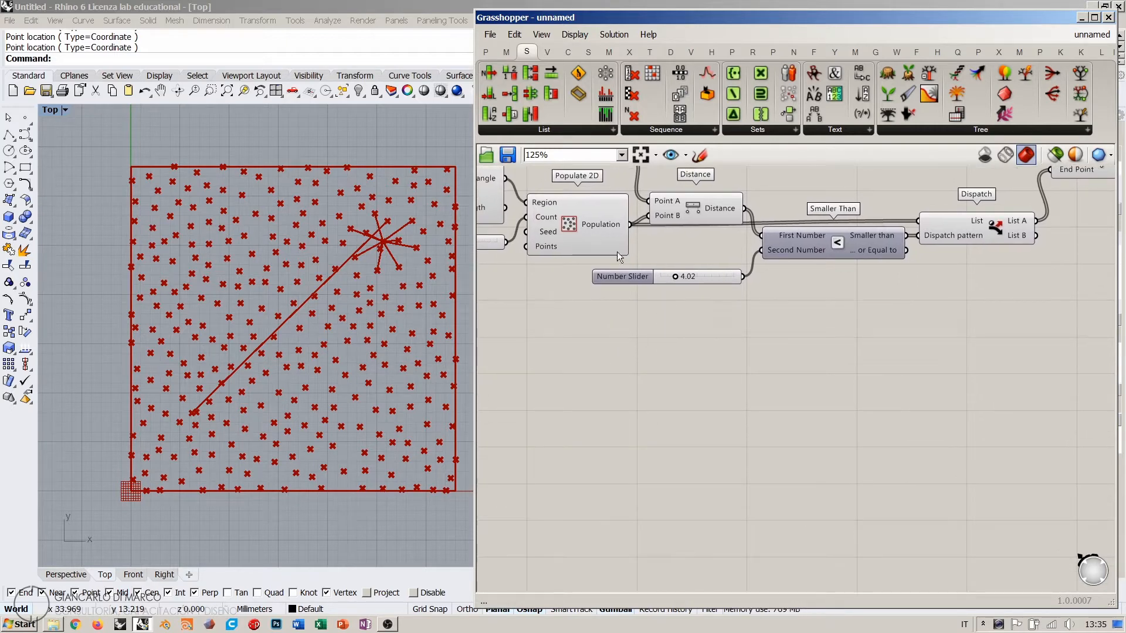
pyautogui.scroll(3, 598, 264)
pyautogui.moveTo(578, 284); pyautogui.dragTo(696, 311, button='right')
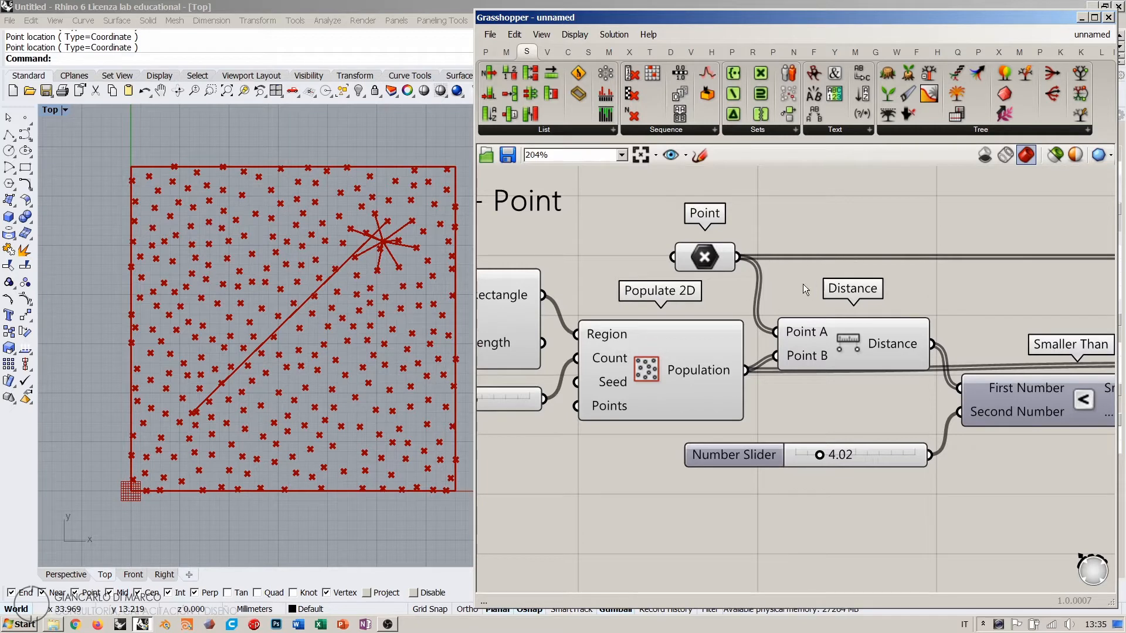
pyautogui.click(713, 261)
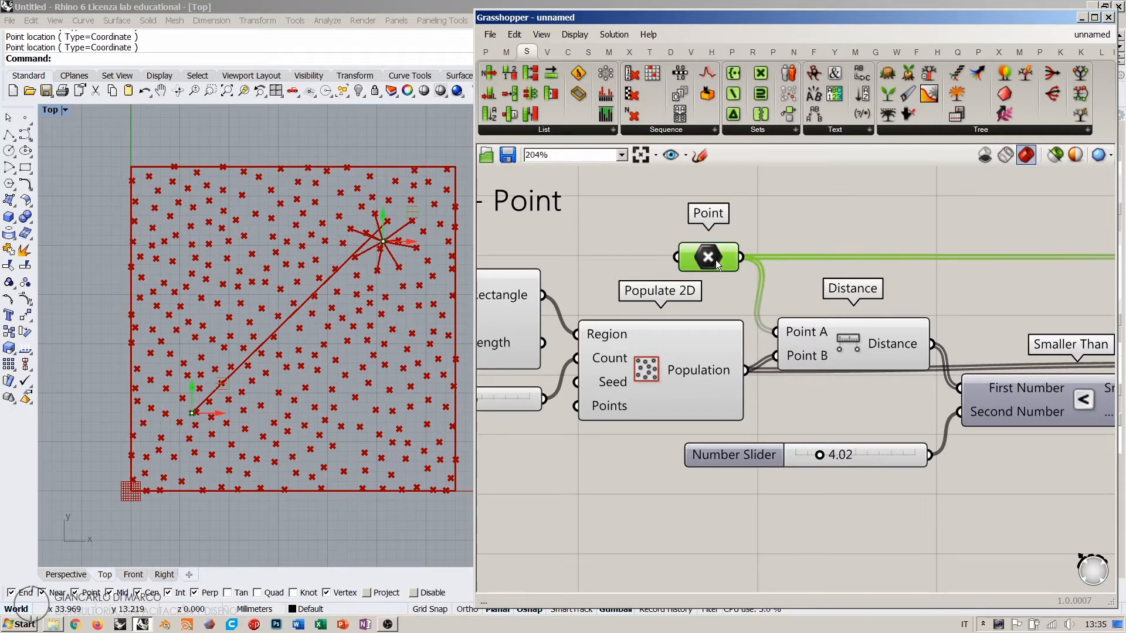
pyautogui.click(797, 203)
pyautogui.click(568, 36)
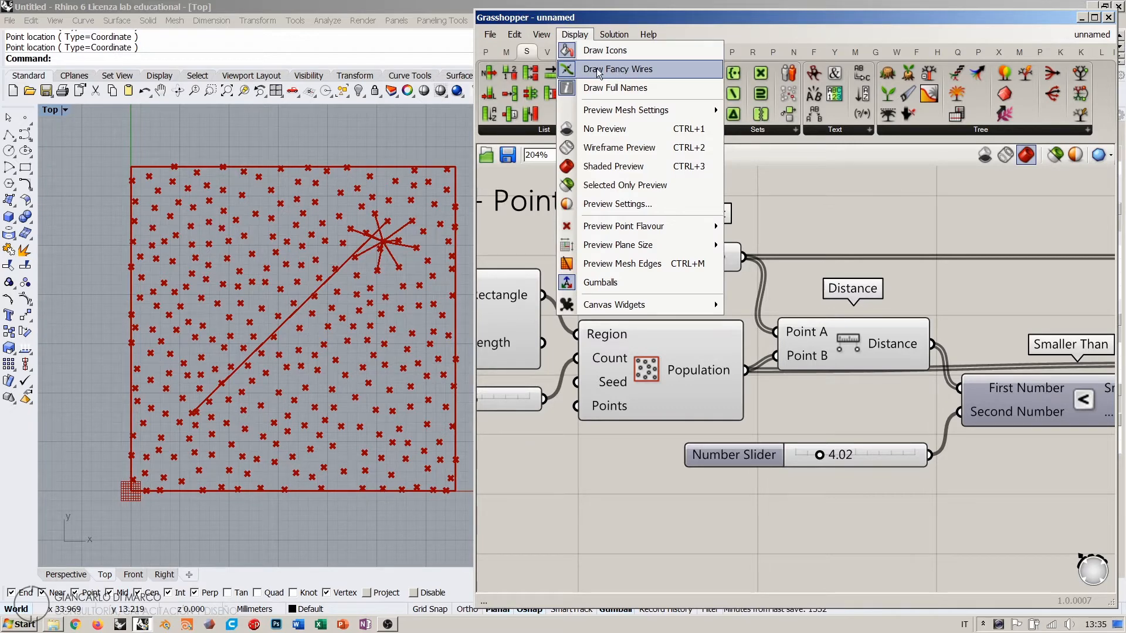
pyautogui.click(807, 238)
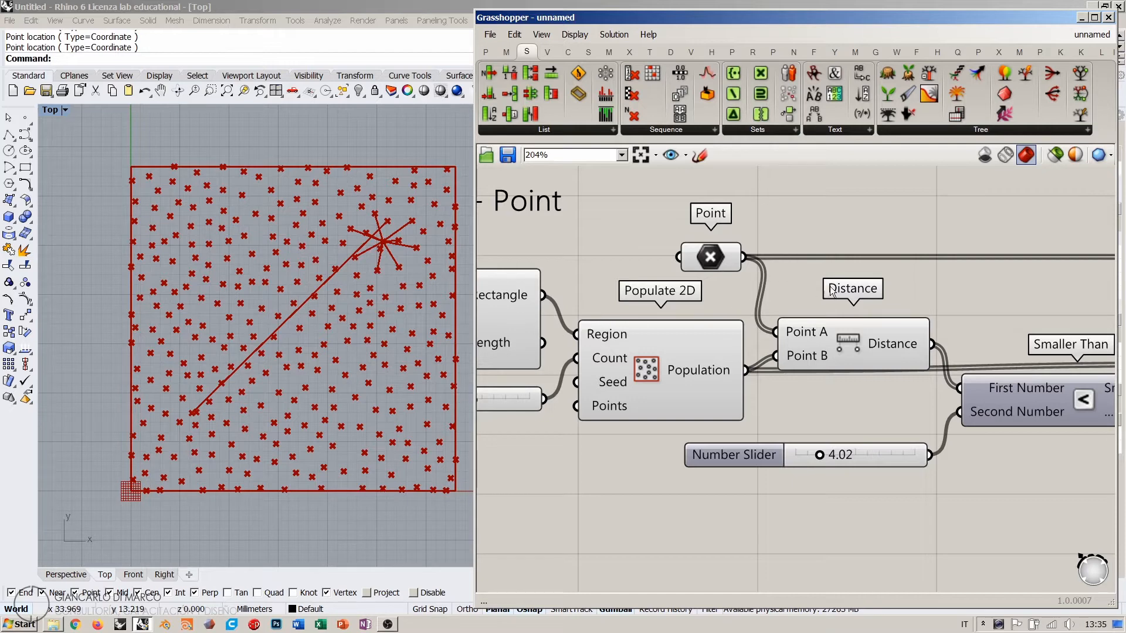
# Step: Compare the wires from Rectangle and the count slider into Populate 2D with those from Point and Population into Distance
pyautogui.moveTo(622, 348); pyautogui.dragTo(734, 320, button='right')
pyautogui.scroll(5, 664, 282)
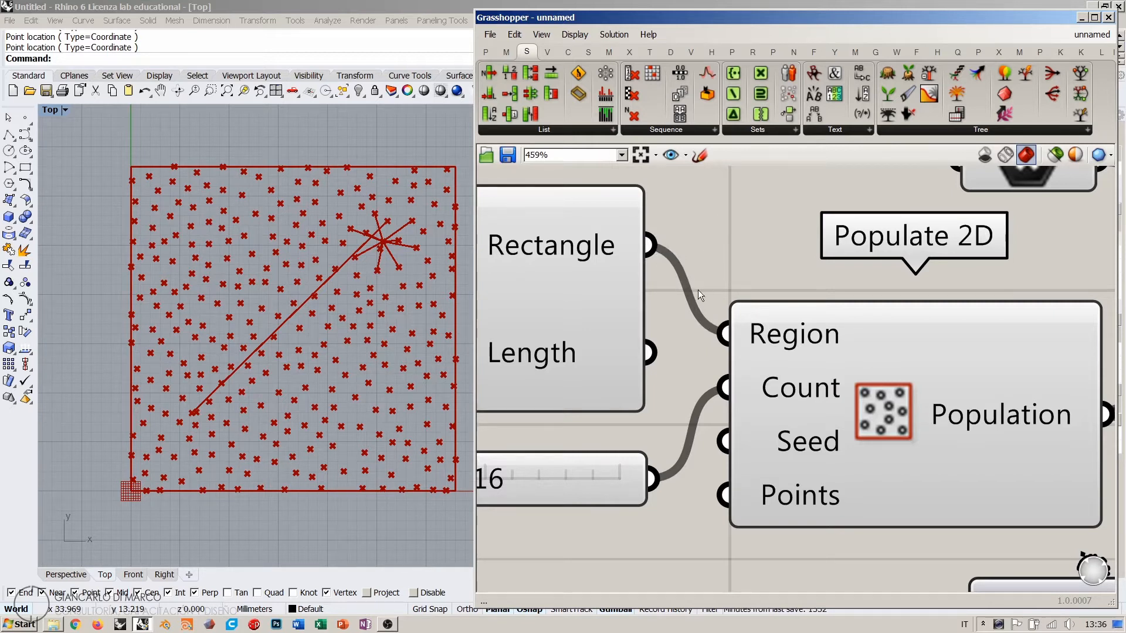
pyautogui.moveTo(726, 270); pyautogui.dragTo(744, 279, button='right')
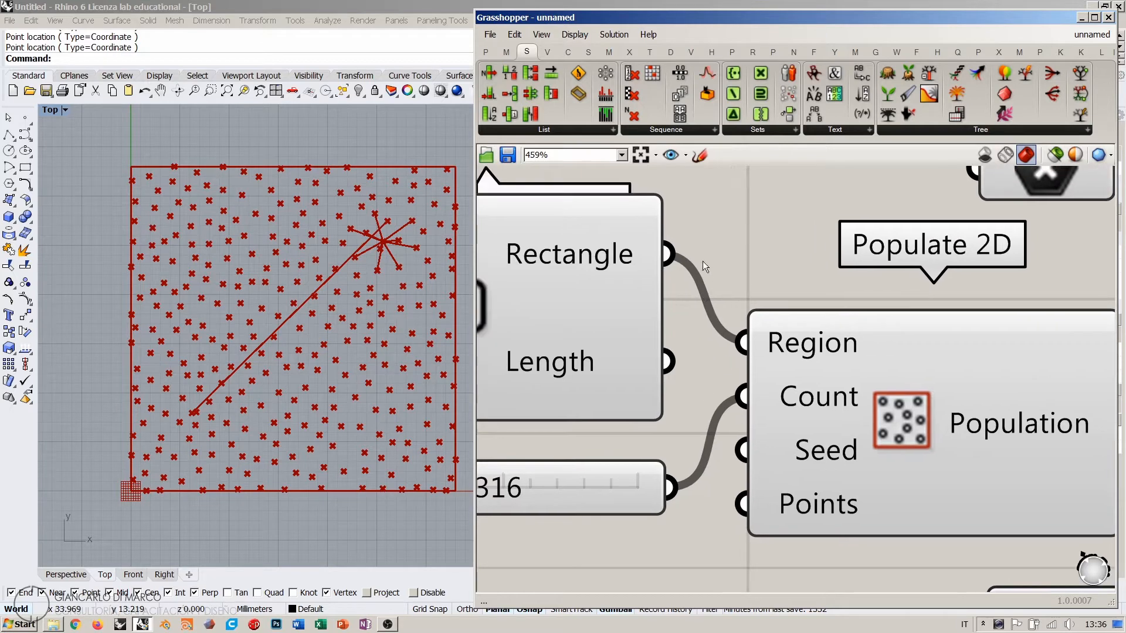
pyautogui.moveTo(620, 255); pyautogui.dragTo(649, 268, button='right')
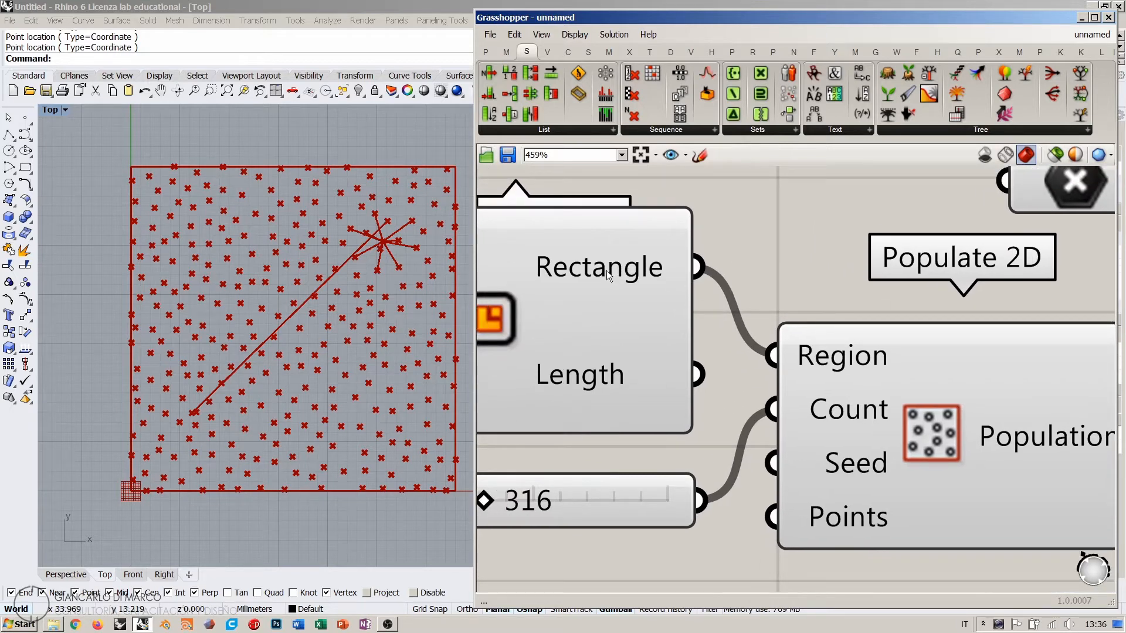
pyautogui.moveTo(594, 231); pyautogui.dragTo(666, 306, button='right')
pyautogui.moveTo(1022, 356); pyautogui.dragTo(944, 315, button='right')
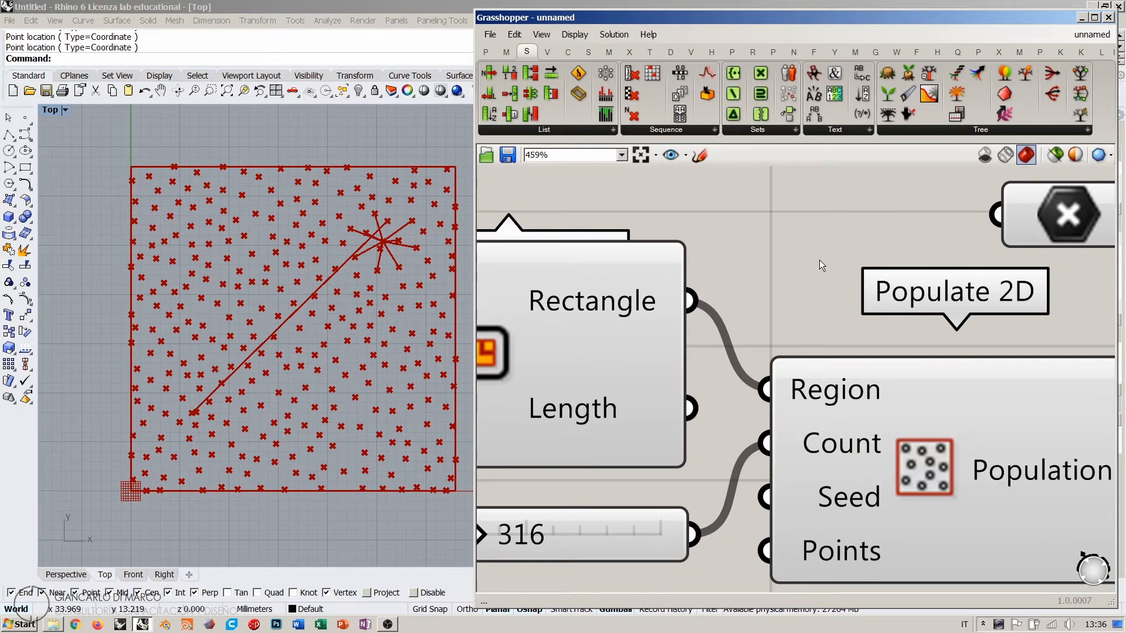
pyautogui.scroll(-3, 692, 264)
pyautogui.moveTo(976, 257); pyautogui.dragTo(725, 271, button='right')
pyautogui.scroll(2, 662, 270)
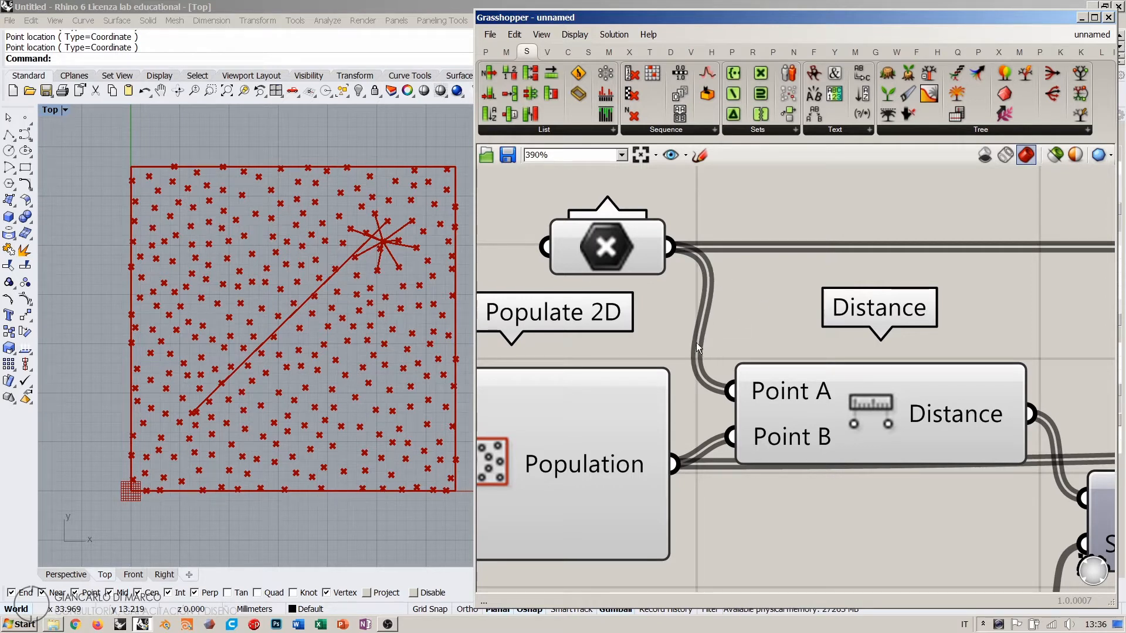
pyautogui.scroll(-4, 684, 265)
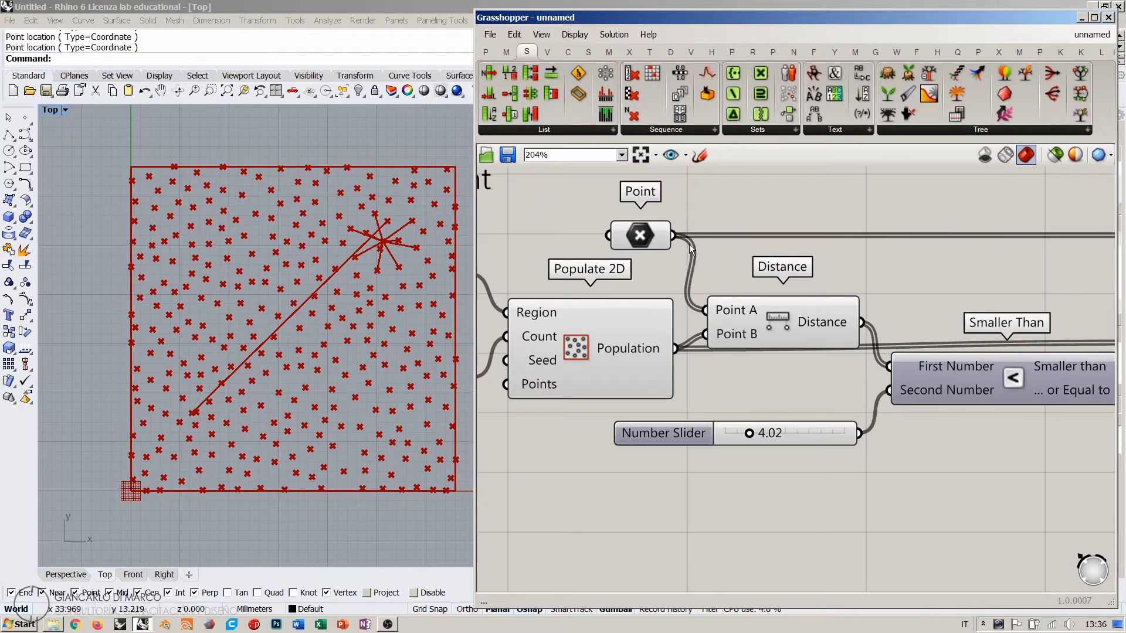
pyautogui.scroll(-3, 694, 255)
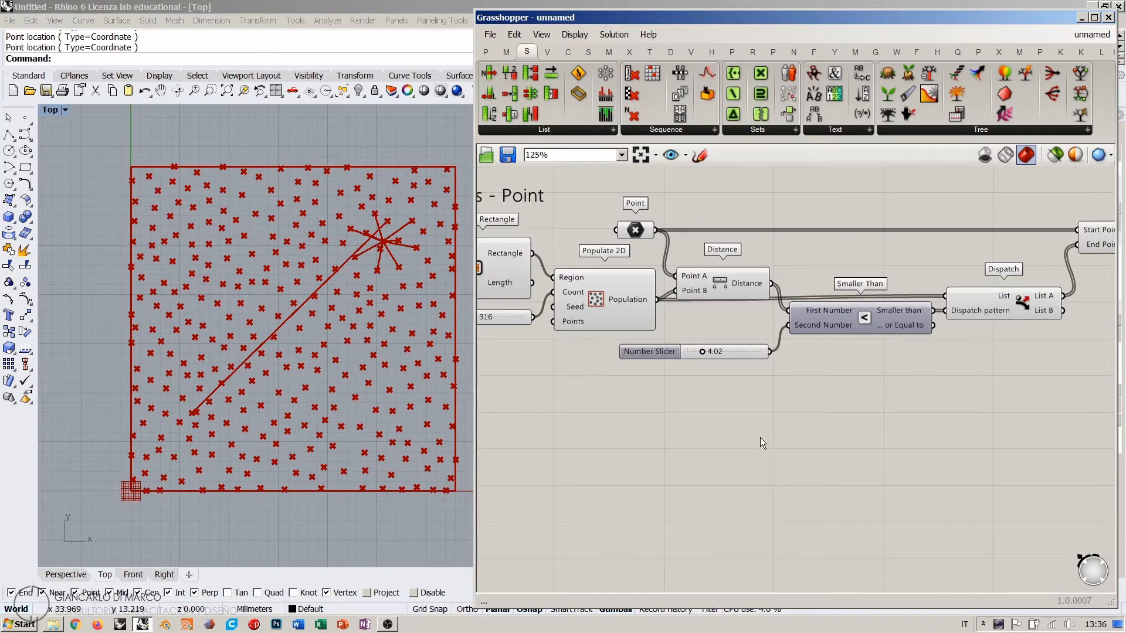
# Step: Add a panel below the definition, connect Populate 2D's Population output to it and enlarge it to show more list items
pyautogui.doubleClick(761, 438)
pyautogui.press('Return')
pyautogui.scroll(3, 680, 317)
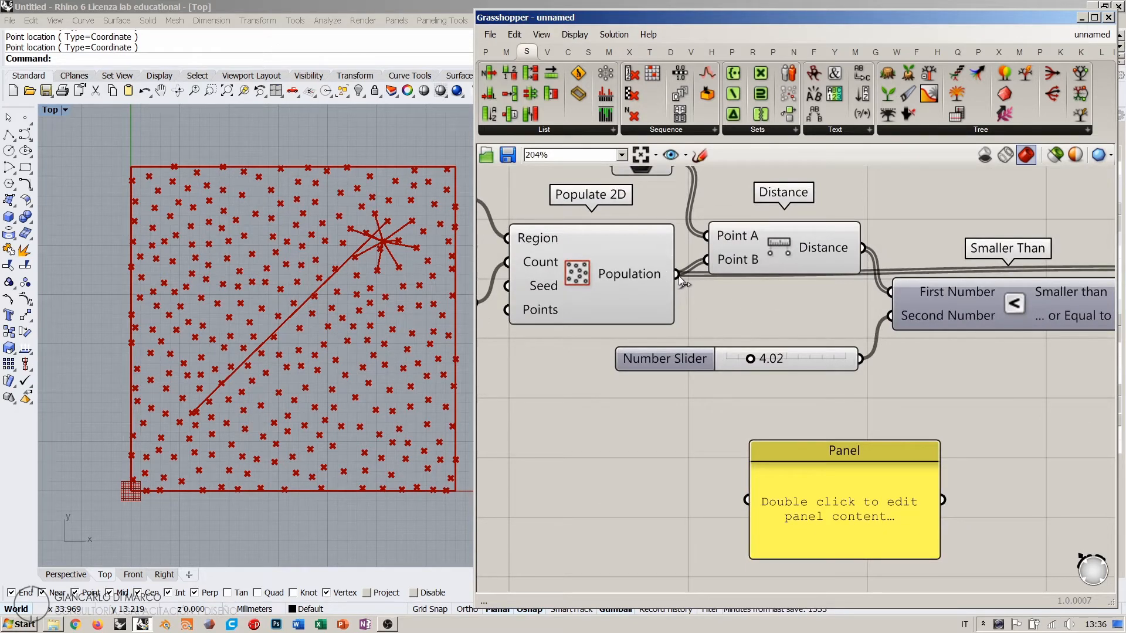
pyautogui.moveTo(678, 276); pyautogui.dragTo(746, 500)
pyautogui.moveTo(814, 451); pyautogui.dragTo(703, 253, button='right')
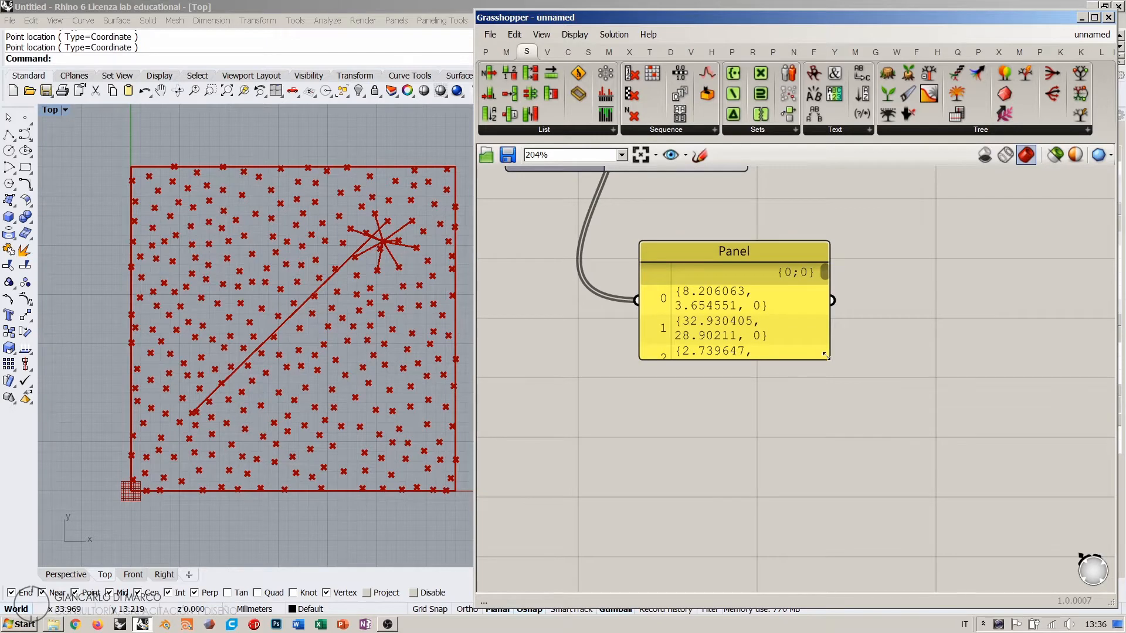
pyautogui.moveTo(828, 358); pyautogui.dragTo(955, 568)
# Step: Examine the population panel's item indices from first to last and its branch path, comparing them with the Population output's list
pyautogui.moveTo(904, 345); pyautogui.dragTo(854, 343, button='right')
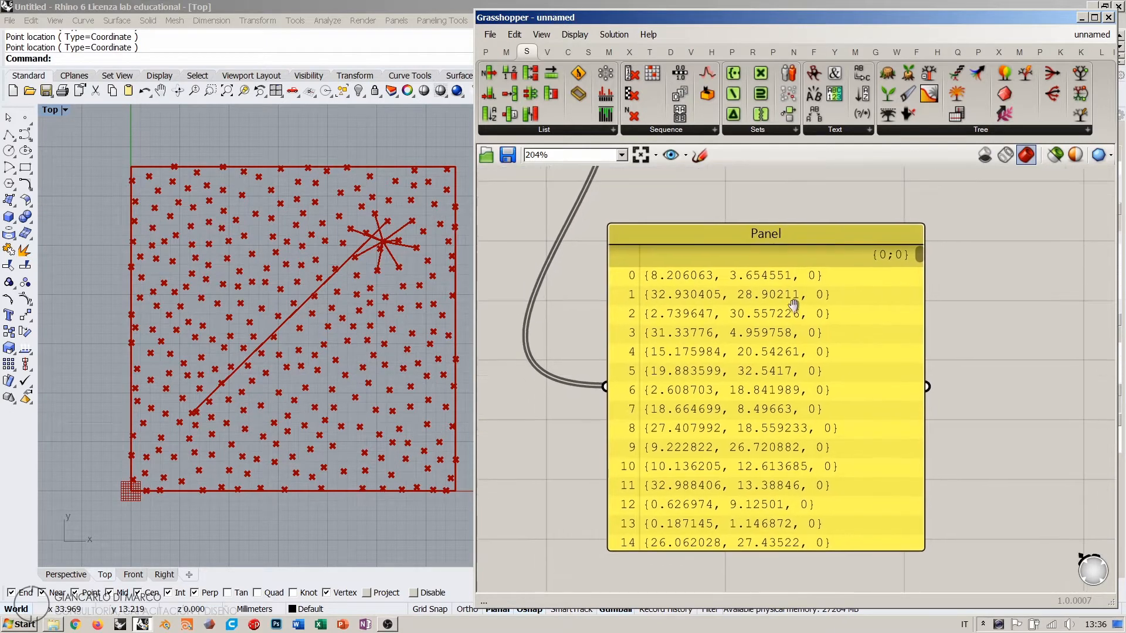
pyautogui.scroll(2, 822, 290)
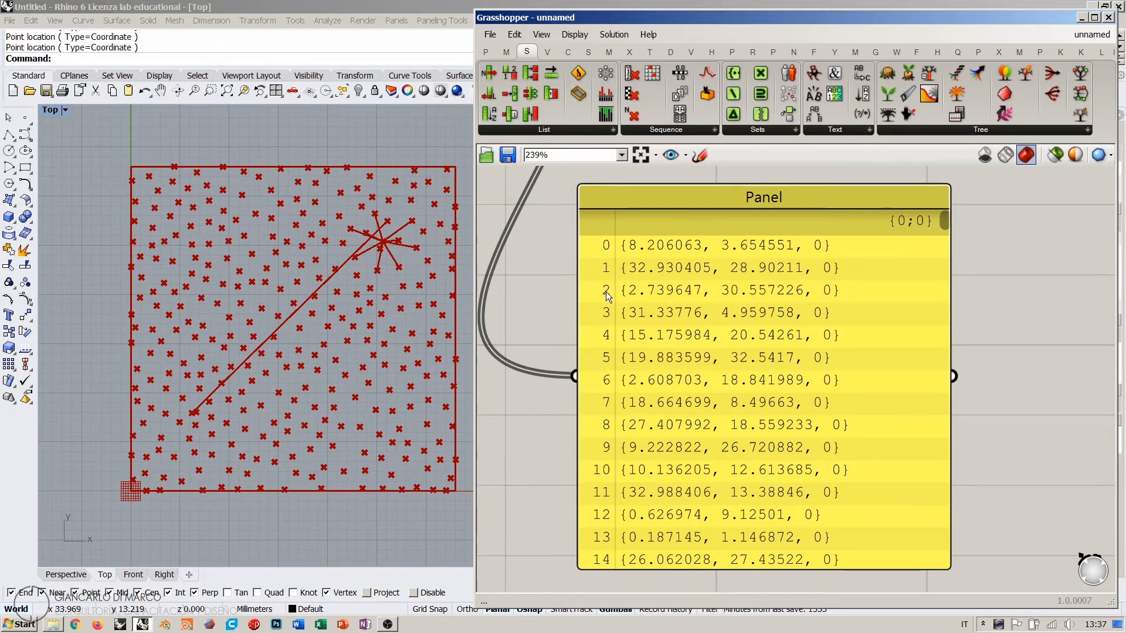
pyautogui.moveTo(606, 195); pyautogui.dragTo(666, 291, button='right')
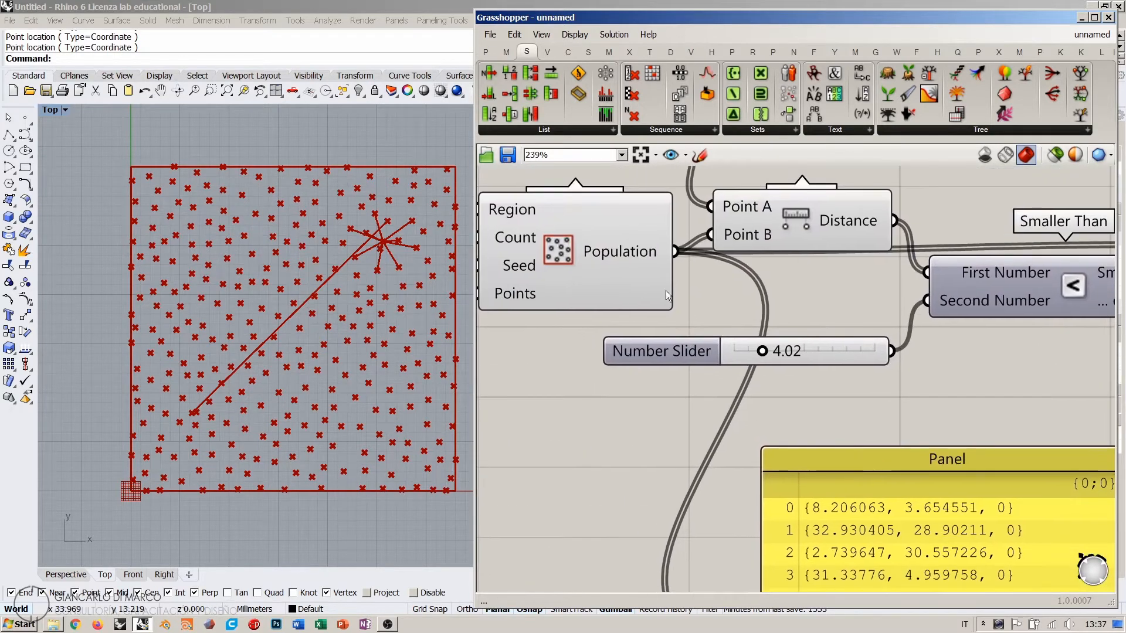
pyautogui.moveTo(636, 251)
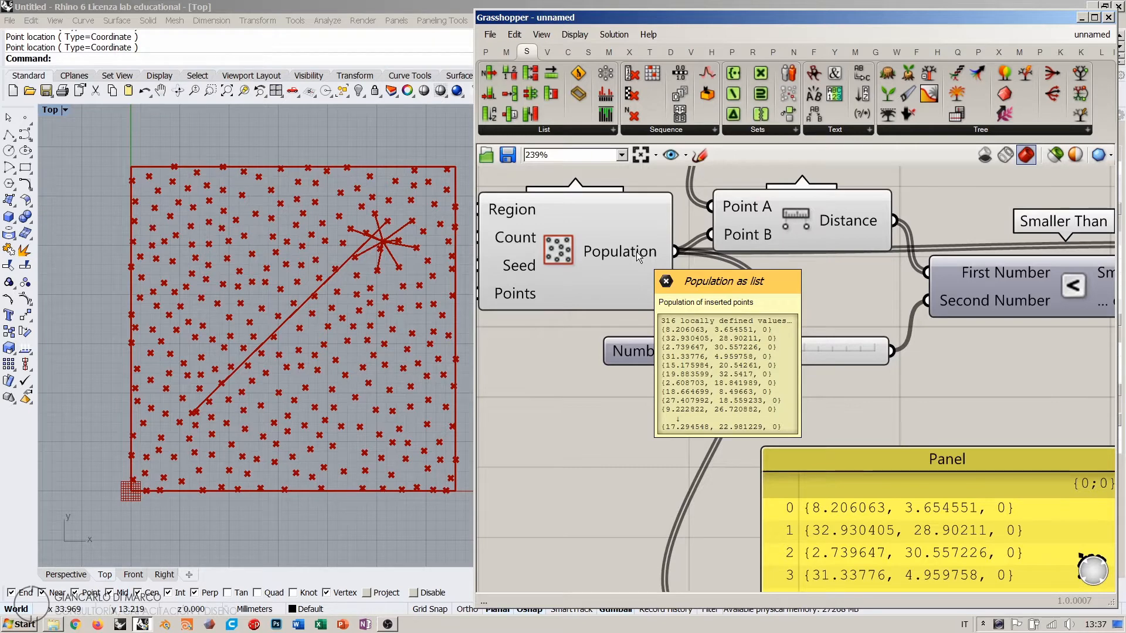
pyautogui.moveTo(895, 477); pyautogui.dragTo(725, 252, button='right')
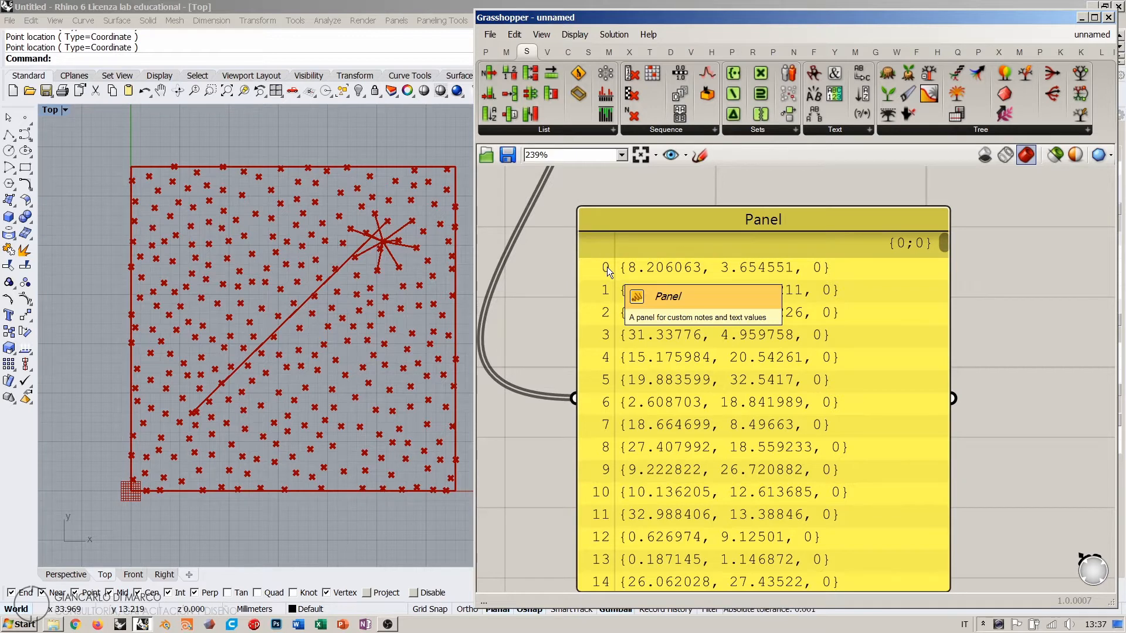
pyautogui.moveTo(944, 244); pyautogui.dragTo(941, 225, button='right')
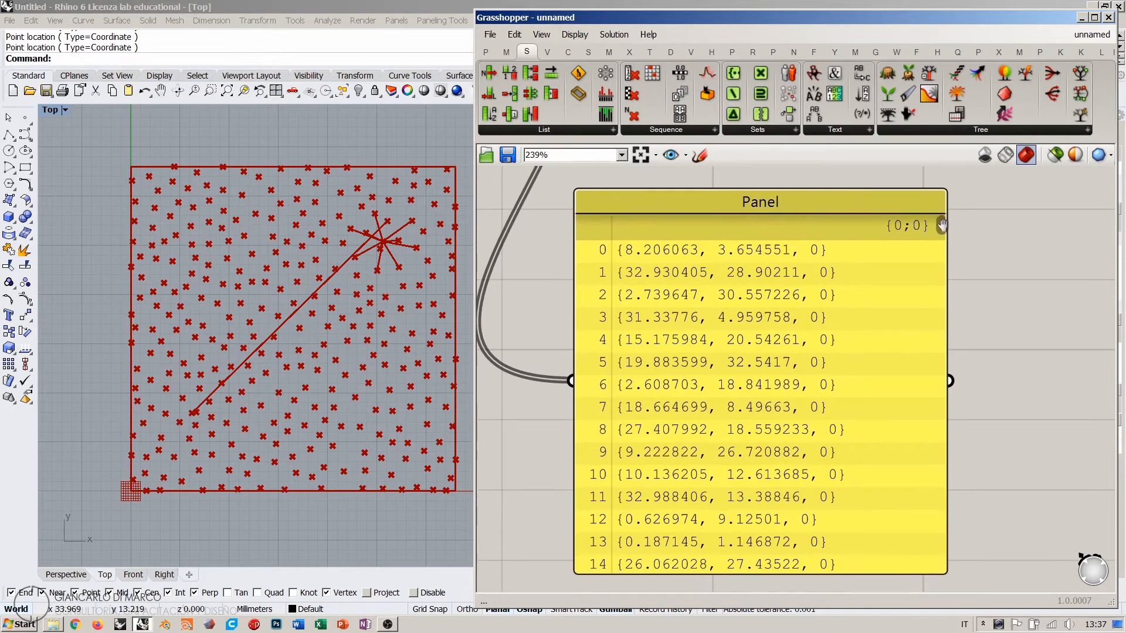
pyautogui.moveTo(941, 225); pyautogui.dragTo(942, 563)
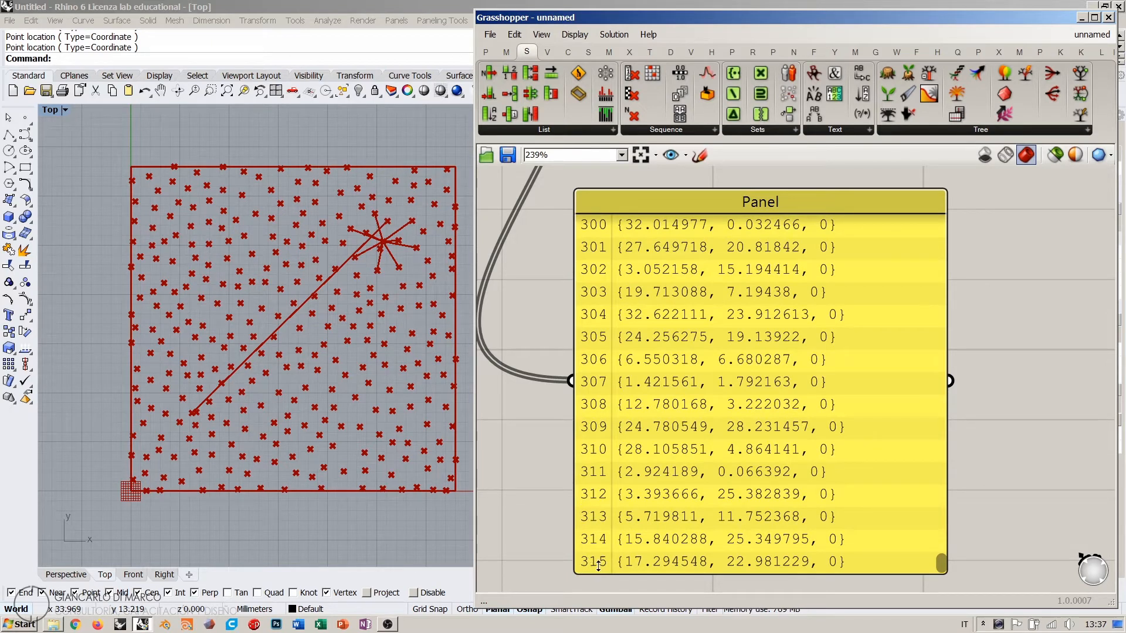
pyautogui.moveTo(941, 563); pyautogui.dragTo(955, 220)
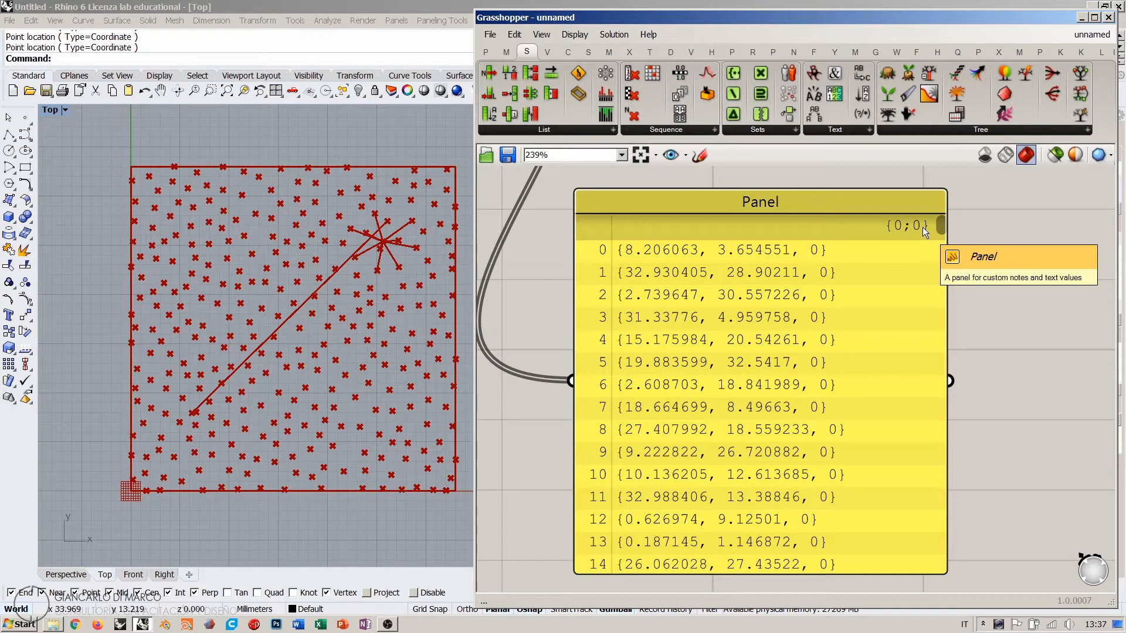
pyautogui.scroll(-5, 674, 352)
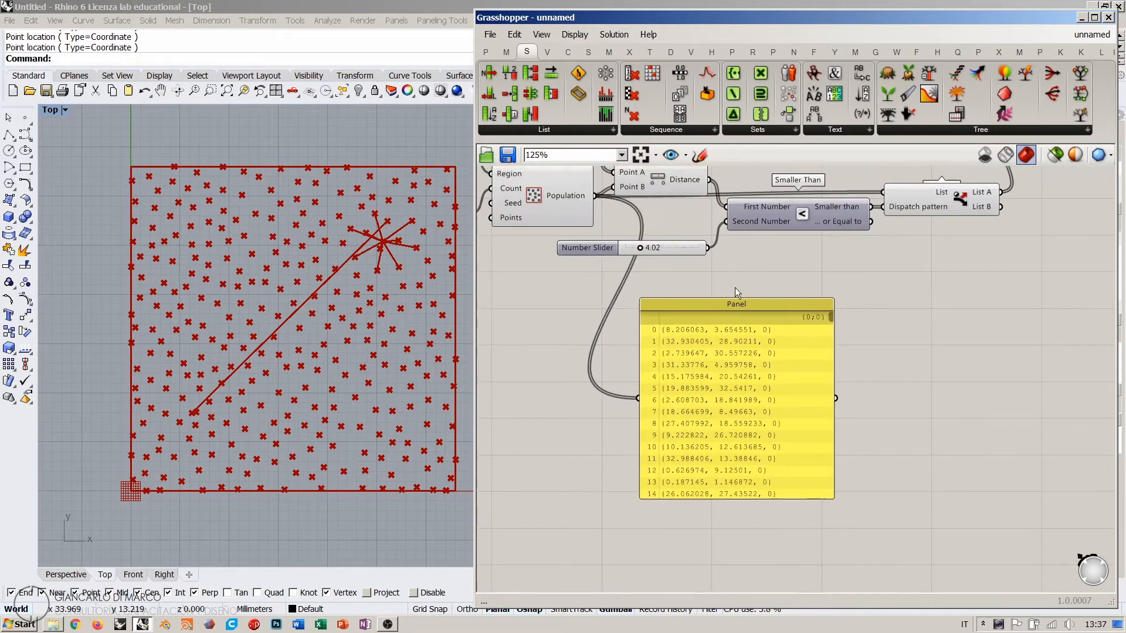
# Step: Connect the Point parameter's output to the panel, replacing the Population data
pyautogui.moveTo(768, 255); pyautogui.dragTo(847, 321, button='right')
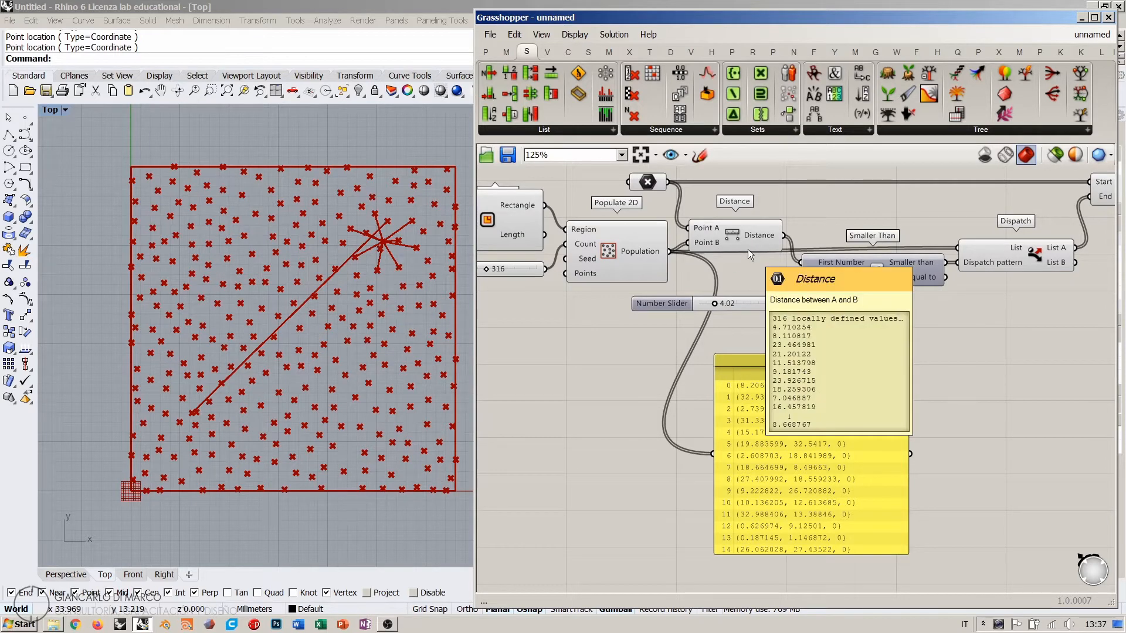
pyautogui.moveTo(723, 267); pyautogui.dragTo(743, 293, button='right')
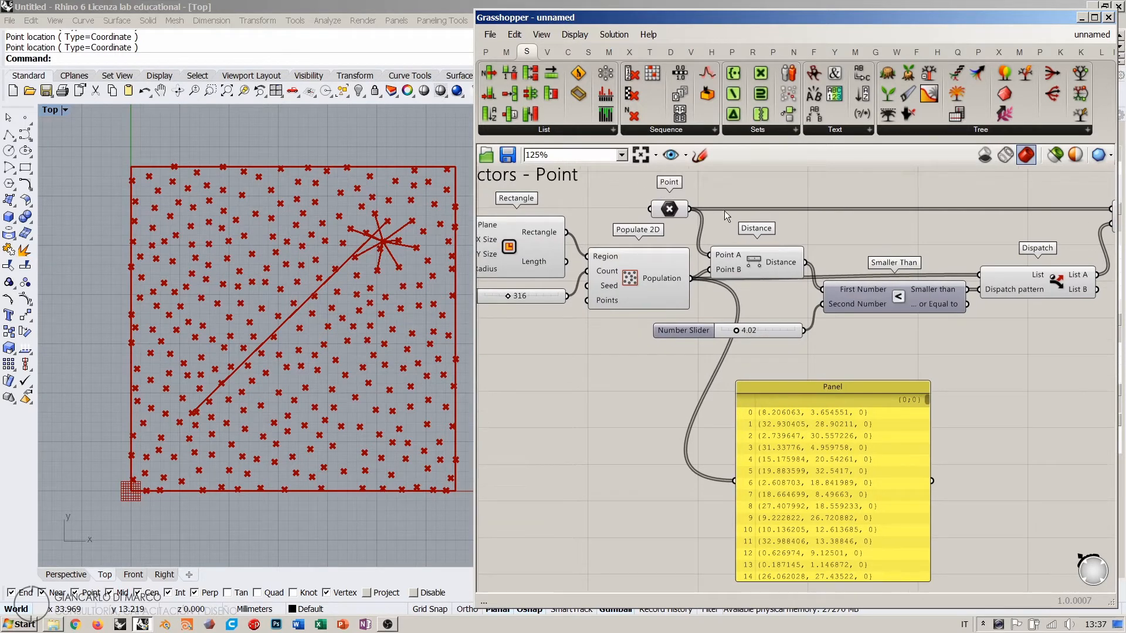
pyautogui.click(669, 209)
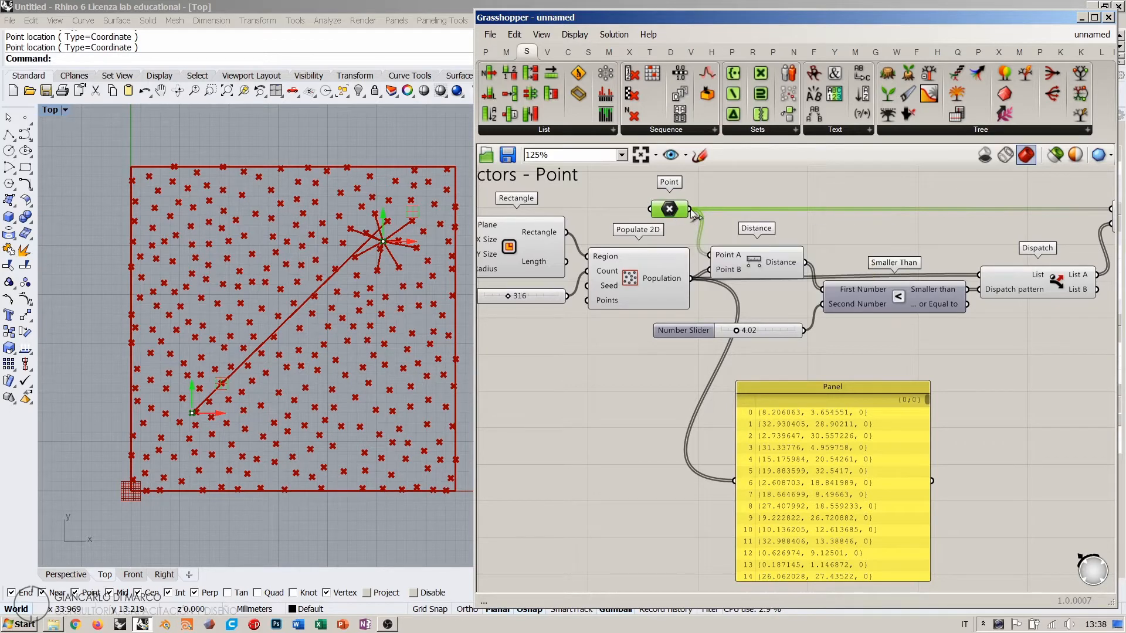
pyautogui.keyDown('shift'); pyautogui.moveTo(690, 209); pyautogui.dragTo(734, 481); pyautogui.keyUp('shift')
pyautogui.scroll(5, 873, 367)
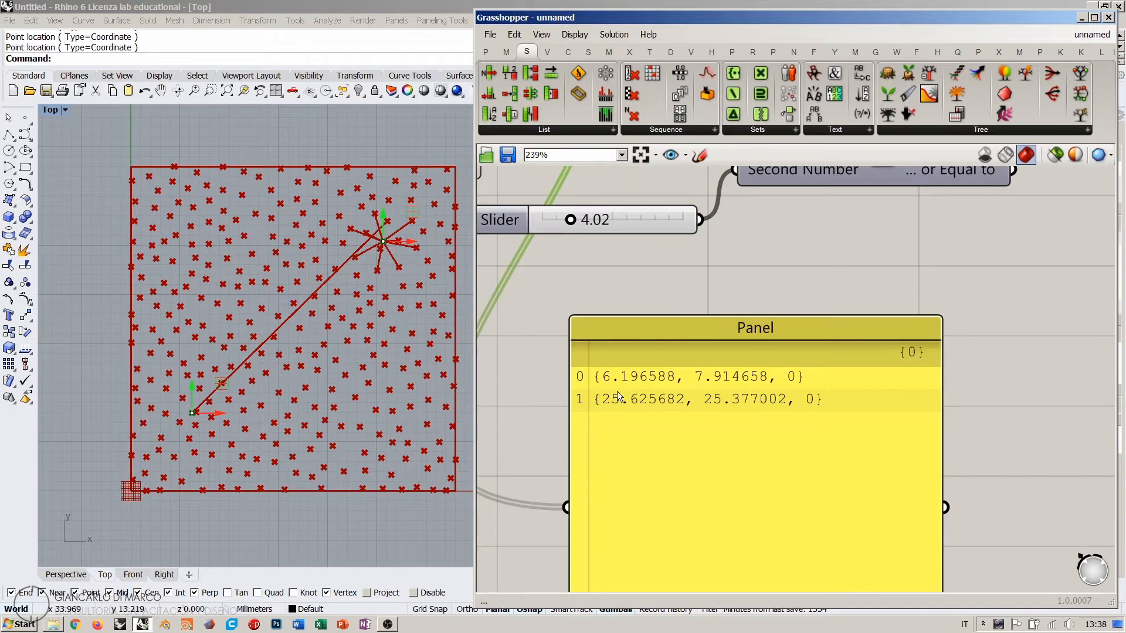
# Step: Compare the panel's list of two attractor points and its branch path with the Point and Population data entering Distance
pyautogui.moveTo(642, 392); pyautogui.dragTo(692, 551, button='right')
pyautogui.moveTo(694, 265); pyautogui.dragTo(814, 350, button='right')
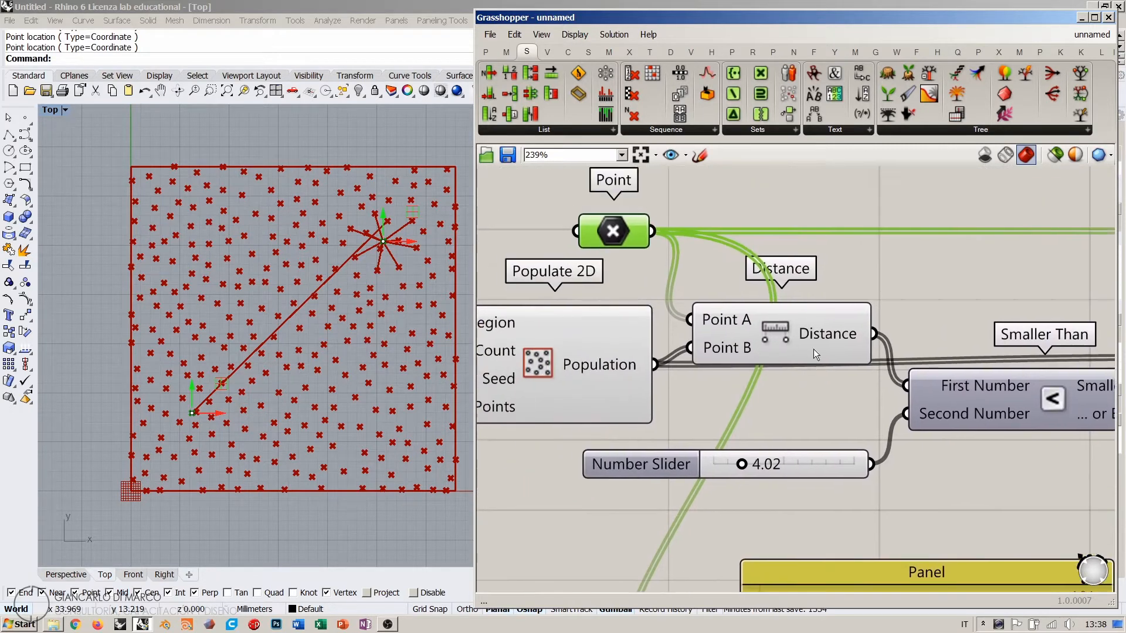
pyautogui.click(727, 283)
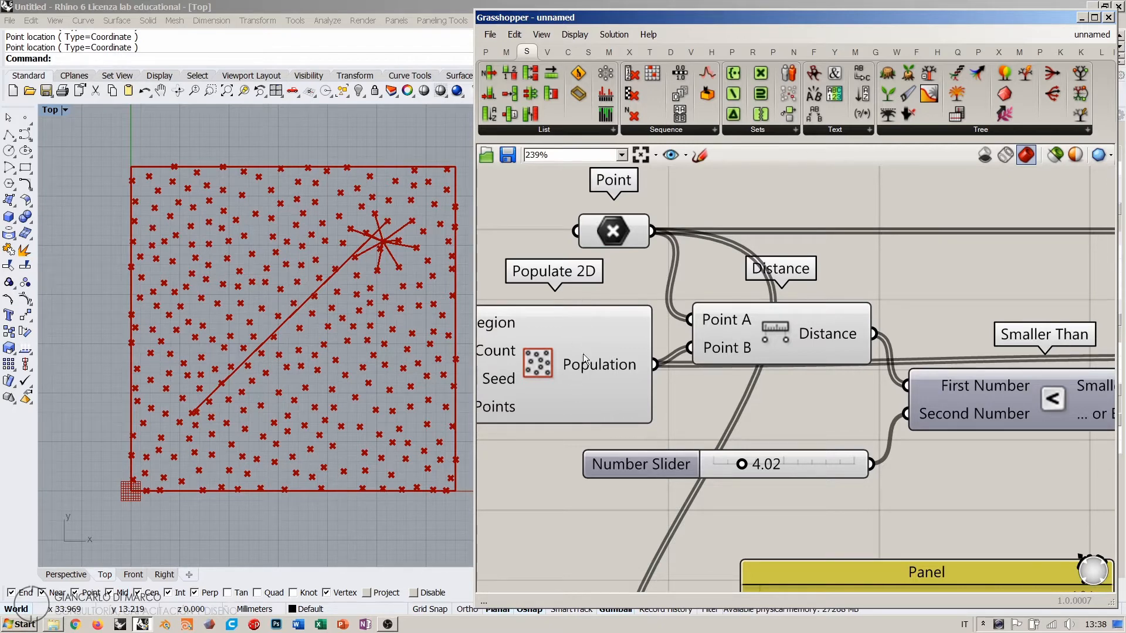
pyautogui.click(775, 329)
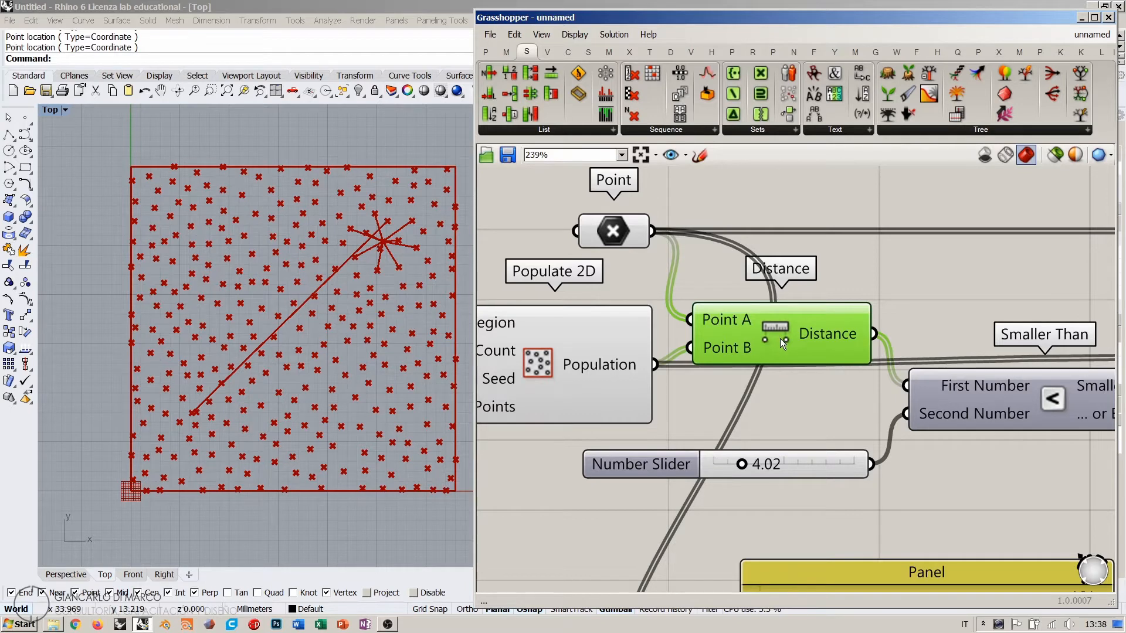
pyautogui.scroll(-4, 688, 268)
pyautogui.click(607, 373)
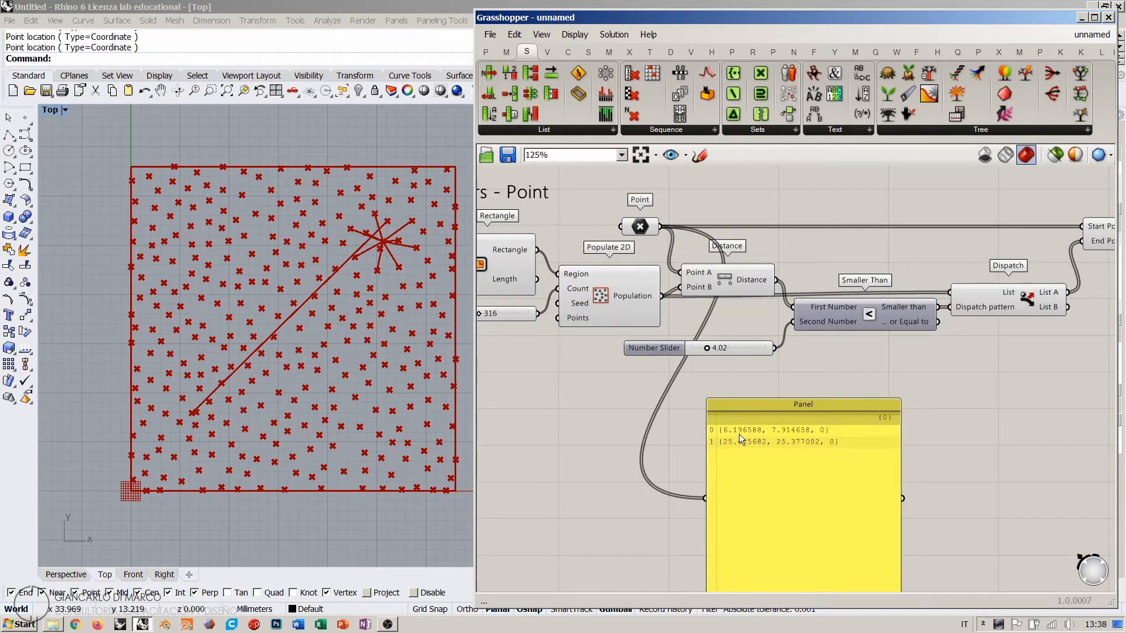
pyautogui.scroll(4, 766, 395)
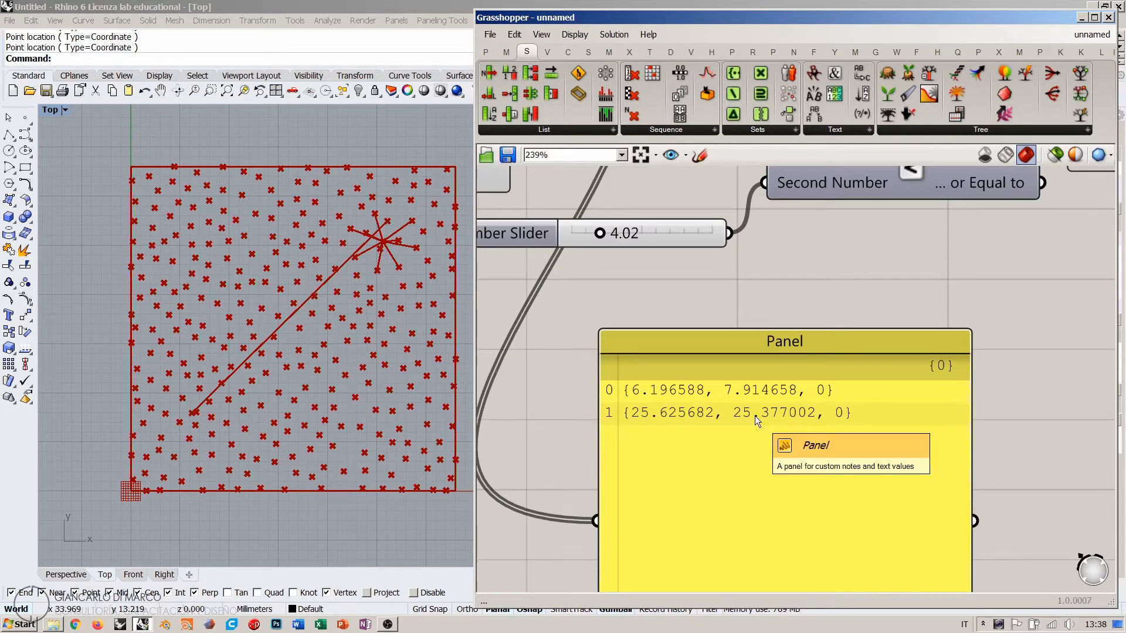
pyautogui.scroll(-2, 804, 377)
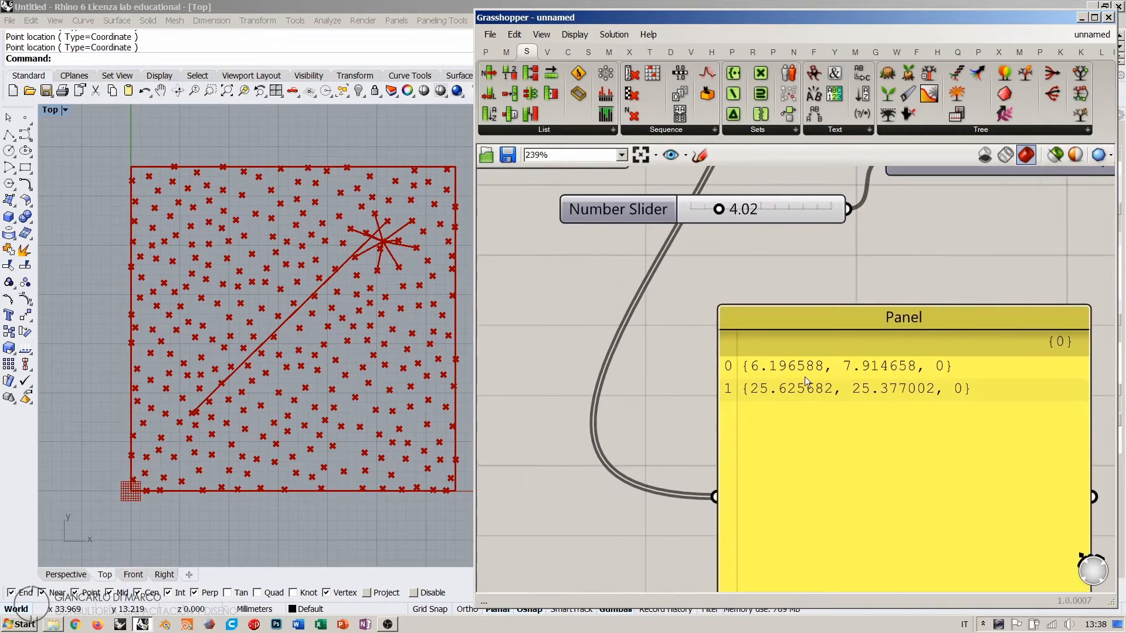
pyautogui.moveTo(811, 276); pyautogui.dragTo(822, 286, button='right')
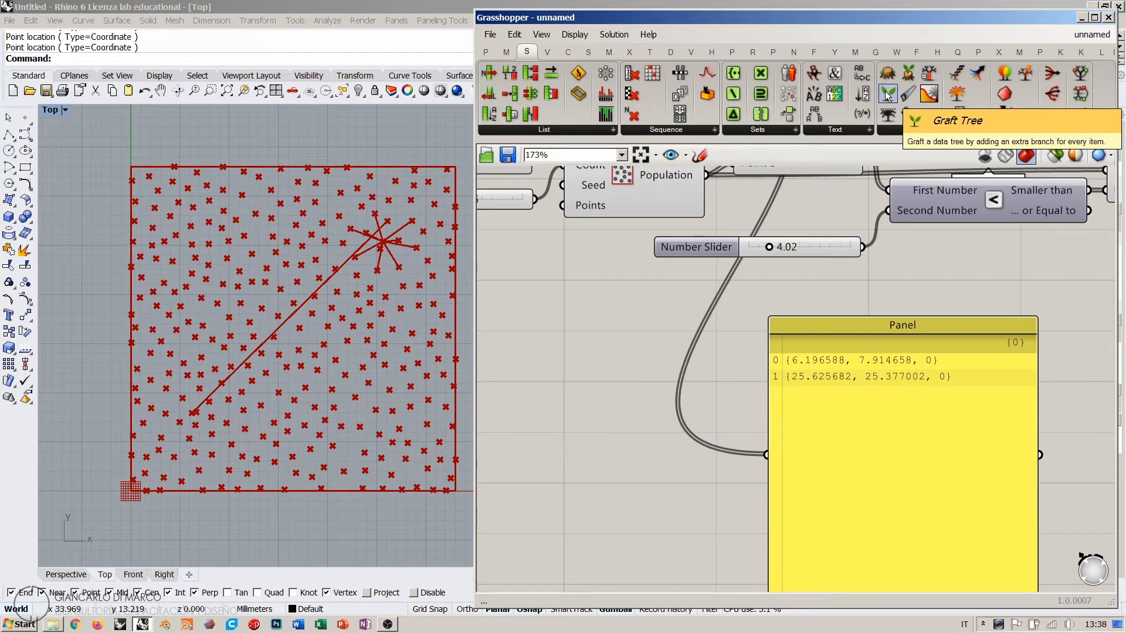
# Step: Add a Graft Tree component below Populate 2D and the number slider
pyautogui.doubleClick(582, 324)
pyautogui.write('graft')
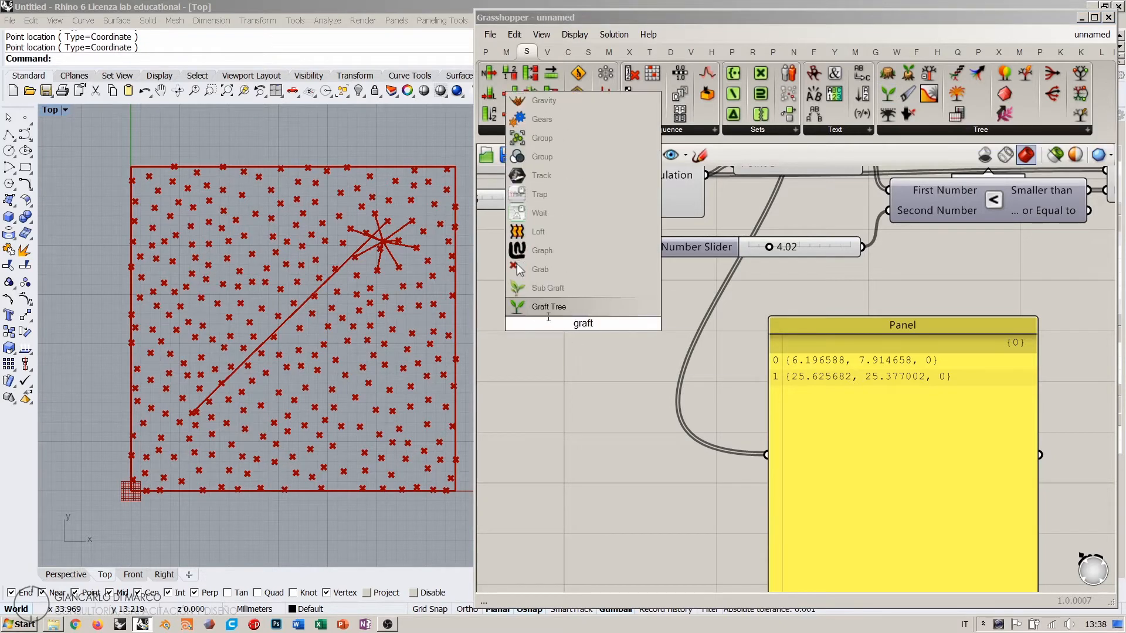
pyautogui.click(557, 306)
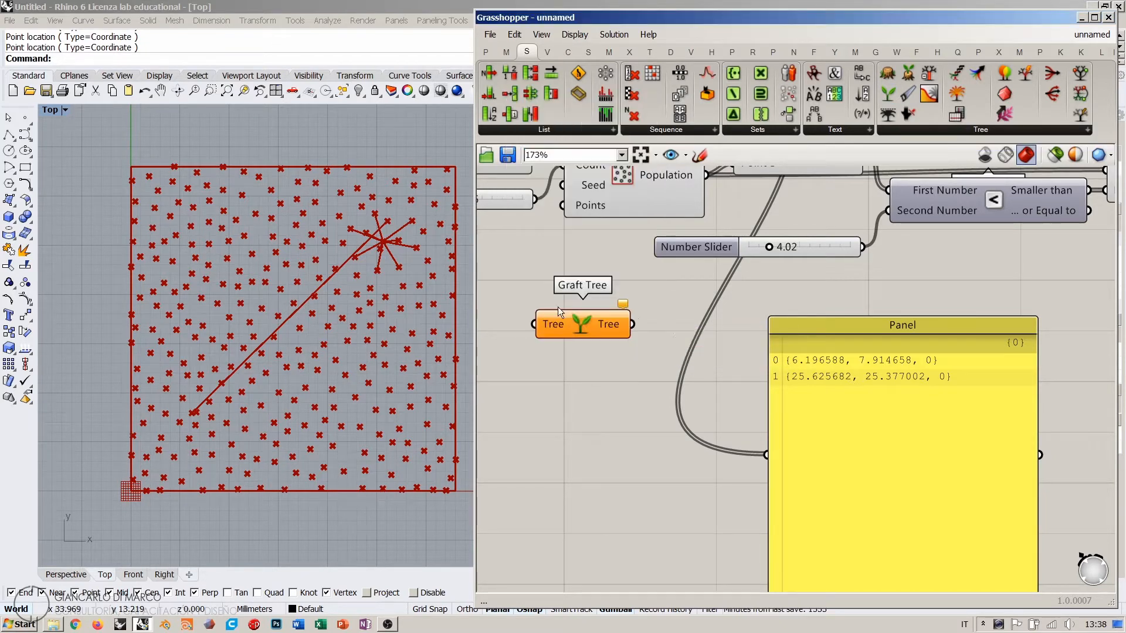
pyautogui.moveTo(651, 318); pyautogui.dragTo(660, 396, button='right')
pyautogui.moveTo(594, 396); pyautogui.dragTo(617, 410)
pyautogui.moveTo(683, 282); pyautogui.dragTo(693, 317, button='right')
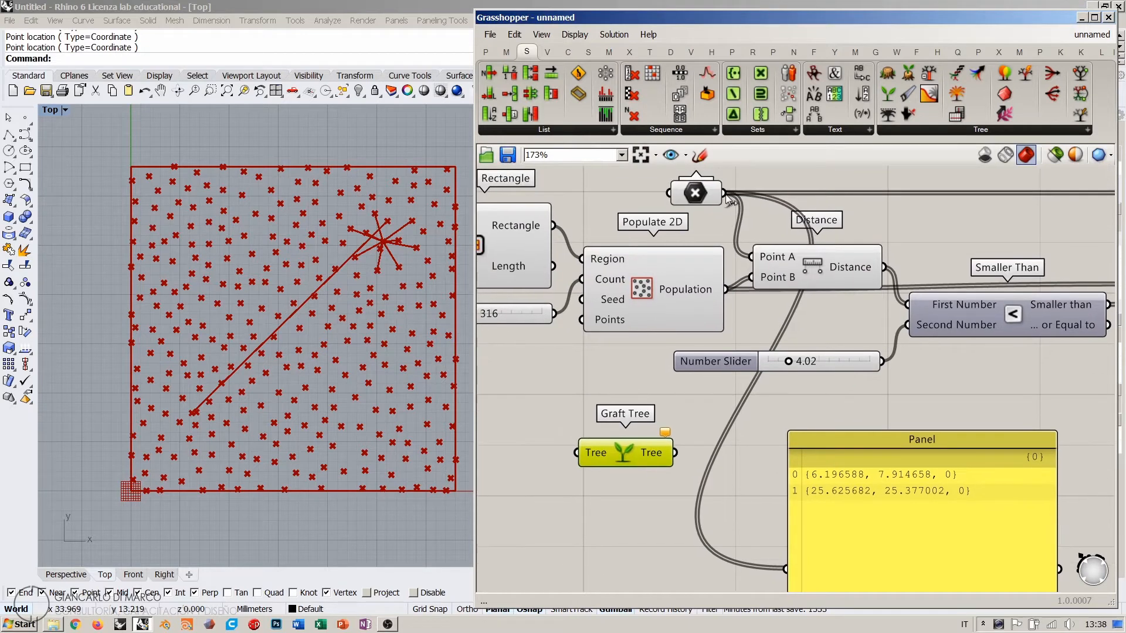
# Step: Connect the Point parameter to Graft Tree, feed its Tree output into the panel and move Graft Tree beside the panel
pyautogui.moveTo(725, 194); pyautogui.dragTo(577, 452)
pyautogui.click(667, 504)
pyautogui.moveTo(667, 504); pyautogui.dragTo(650, 344, button='right')
pyautogui.moveTo(650, 299); pyautogui.dragTo(762, 411)
pyautogui.moveTo(595, 310); pyautogui.dragTo(683, 418)
pyautogui.click(730, 384)
pyautogui.moveTo(779, 364); pyautogui.dragTo(689, 334, button='right')
pyautogui.scroll(1, 689, 333)
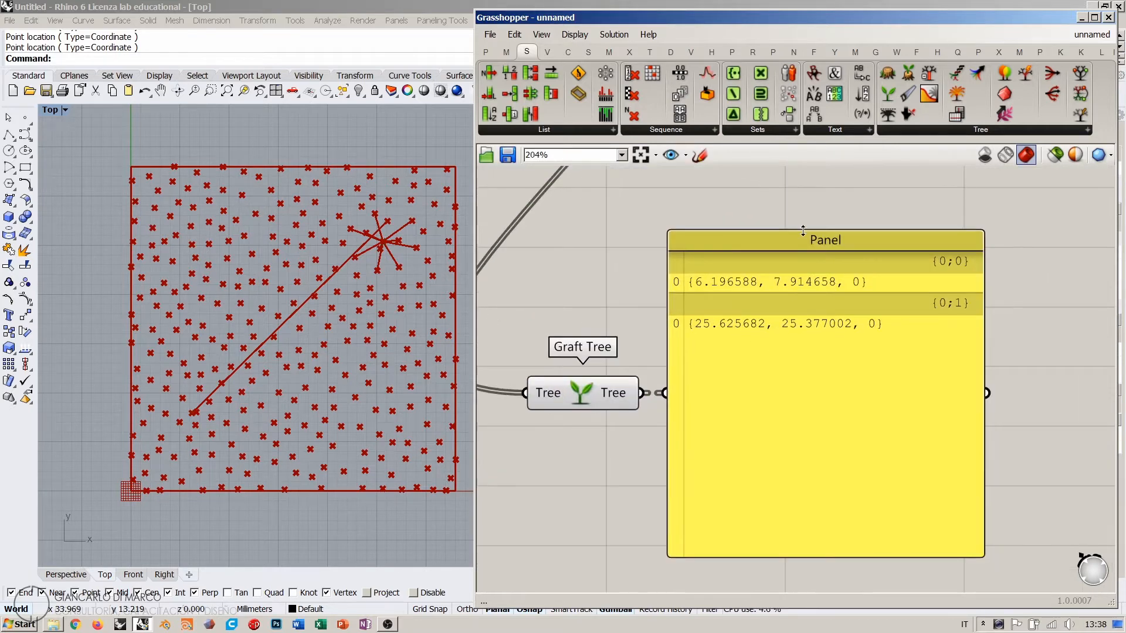
# Step: Shorten the panel around the grafted points and examine the branch path and item index of each point
pyautogui.moveTo(803, 230); pyautogui.dragTo(802, 396)
pyautogui.moveTo(800, 435); pyautogui.dragTo(784, 374)
pyautogui.click(738, 272)
pyautogui.scroll(2, 867, 369)
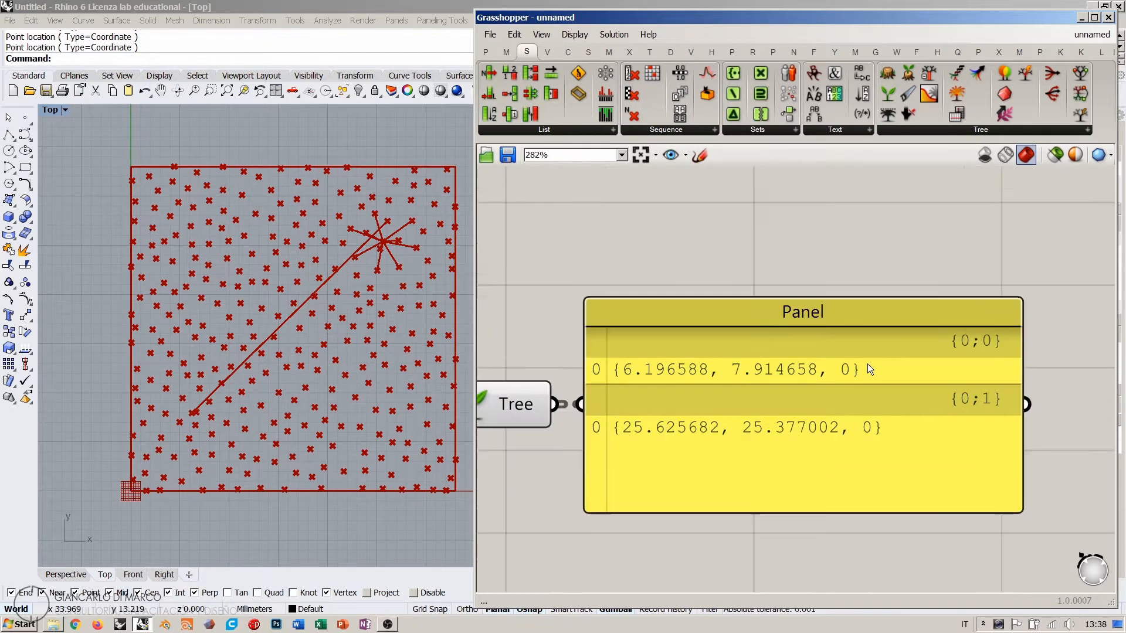
pyautogui.moveTo(833, 331); pyautogui.dragTo(839, 295, button='right')
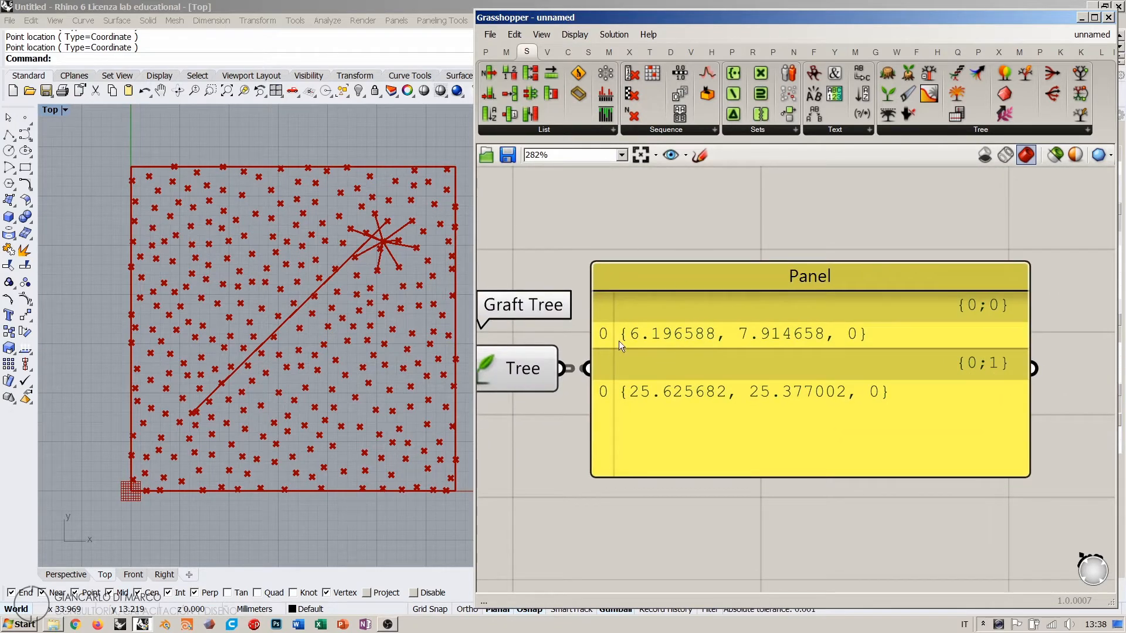
pyautogui.moveTo(543, 369); pyautogui.dragTo(568, 352, button='right')
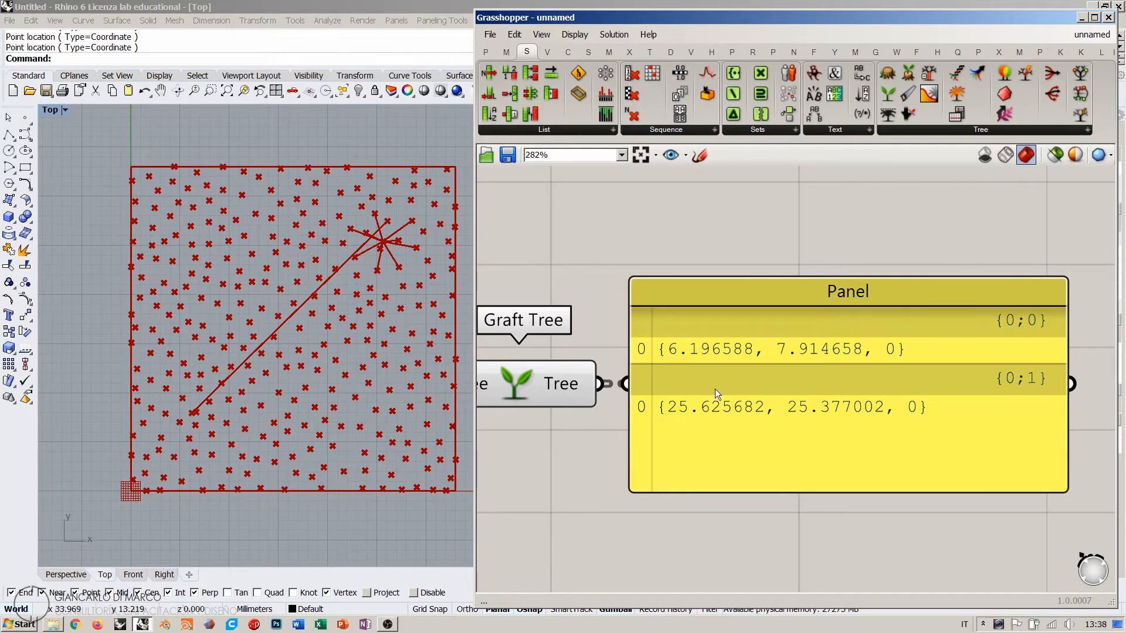
pyautogui.scroll(-5, 715, 388)
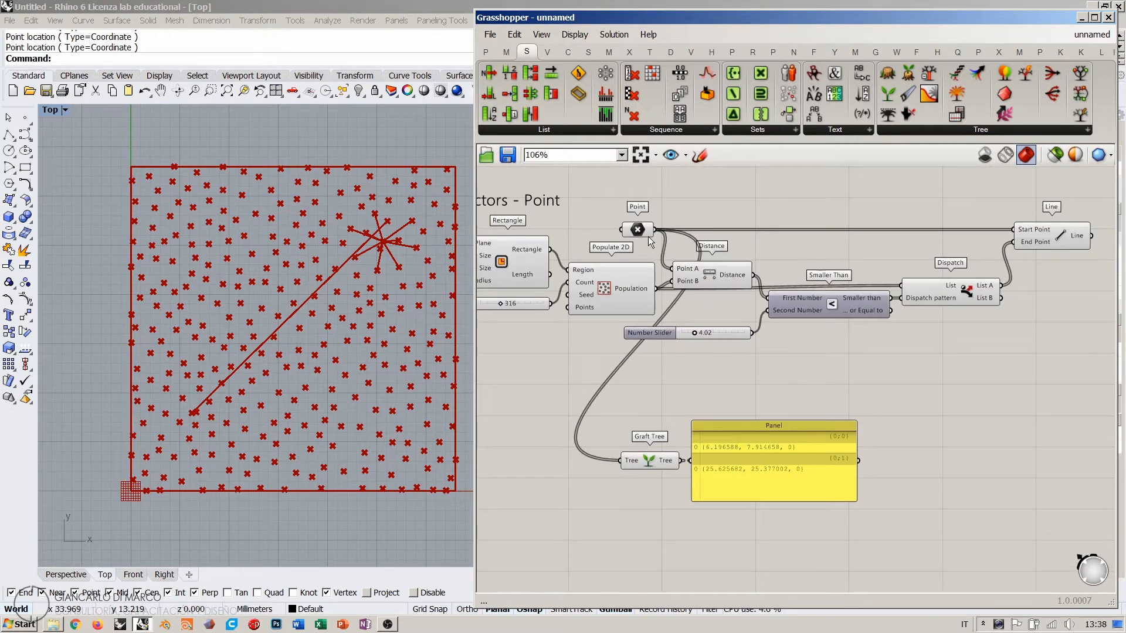
# Step: Move Graft Tree between Point and Distance and connect its Tree output to Distance's Point A input
pyautogui.moveTo(656, 456); pyautogui.dragTo(646, 406)
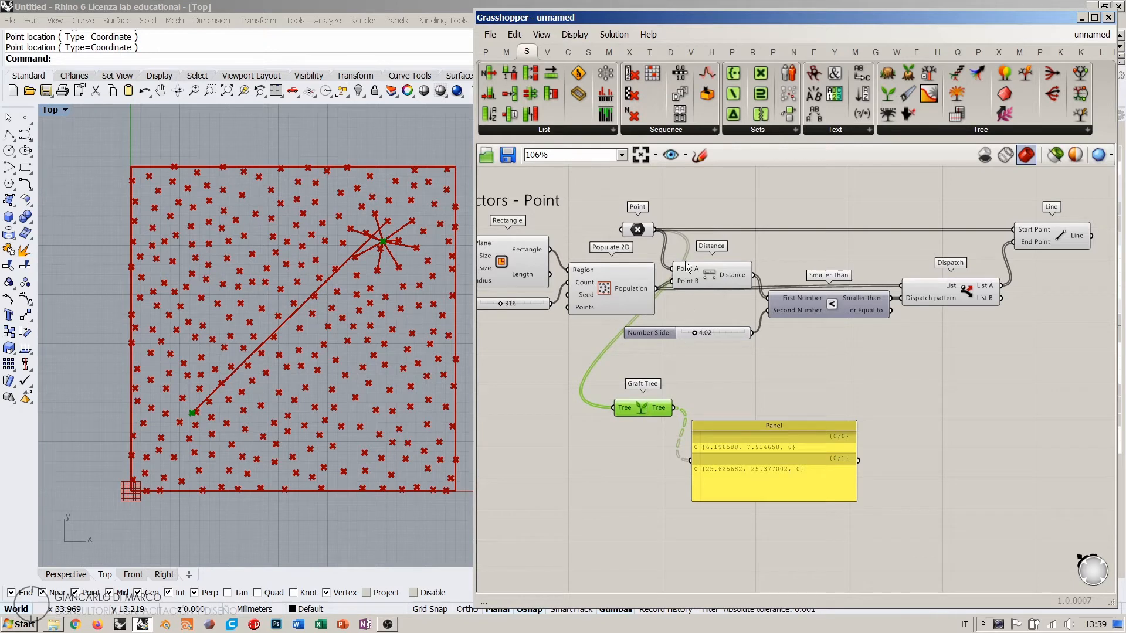
pyautogui.moveTo(639, 230); pyautogui.dragTo(613, 198)
pyautogui.moveTo(644, 410); pyautogui.dragTo(681, 304)
pyautogui.scroll(3, 657, 234)
pyautogui.click(727, 233)
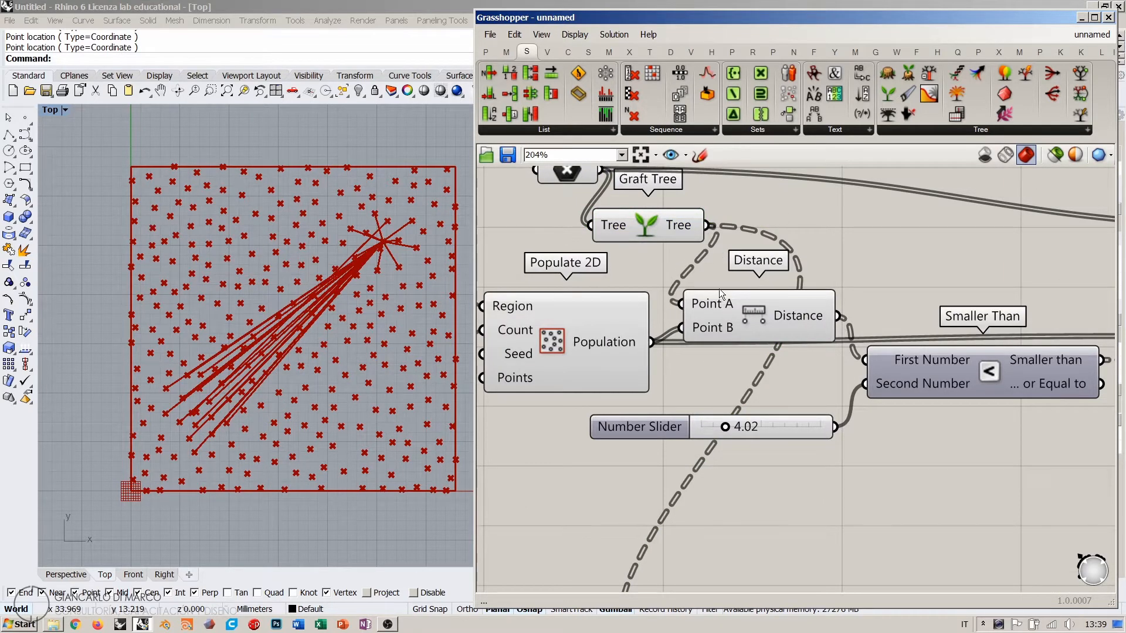
pyautogui.moveTo(719, 289); pyautogui.dragTo(752, 343, button='right')
# Step: Delete the panel showing the grafted points
pyautogui.scroll(-3, 762, 432)
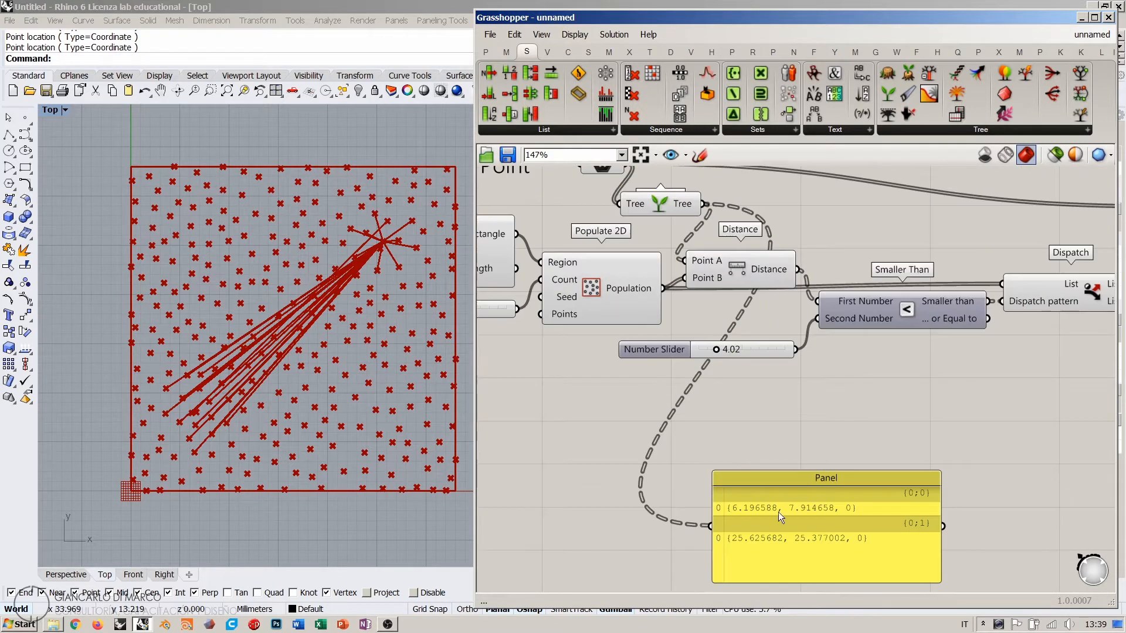
pyautogui.click(782, 536)
pyautogui.press('Delete')
pyautogui.scroll(2, 694, 287)
pyautogui.scroll(1, 695, 288)
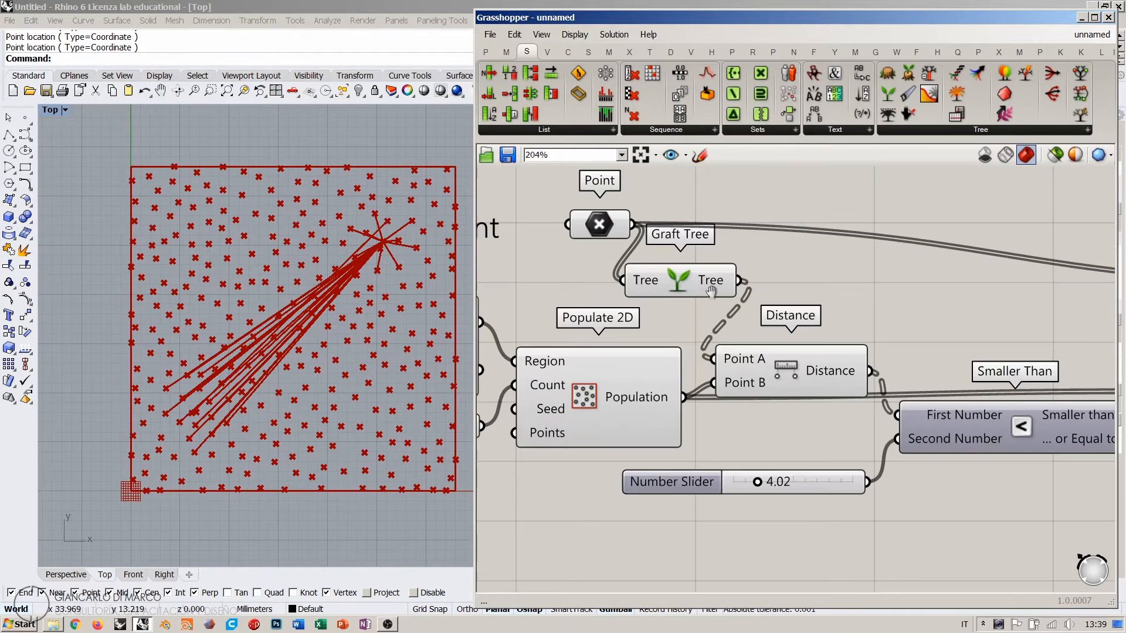
# Step: Shift Distance, its slider, Smaller Than, Dispatch and Line to make room, and place Graft Tree and Point in front of Distance
pyautogui.scroll(-3, 694, 289)
pyautogui.moveTo(897, 334); pyautogui.dragTo(755, 336, button='right')
pyautogui.scroll(-1, 757, 335)
pyautogui.moveTo(1010, 254); pyautogui.dragTo(616, 439)
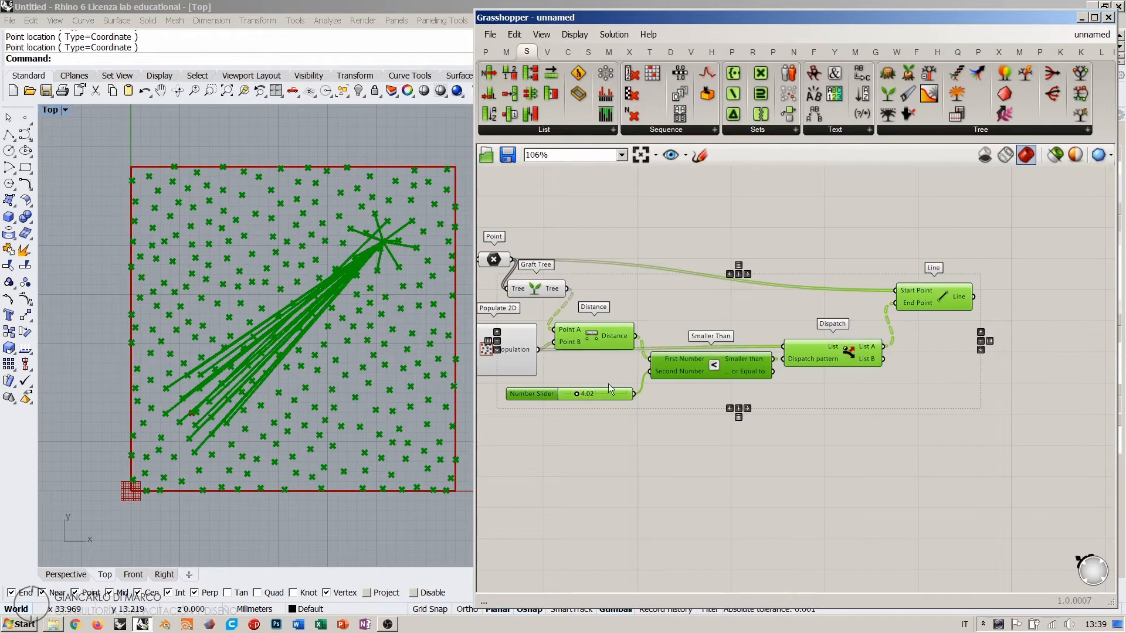
pyautogui.moveTo(607, 343); pyautogui.dragTo(725, 343)
pyautogui.moveTo(639, 328); pyautogui.dragTo(764, 345, button='right')
pyautogui.click(745, 311)
pyautogui.moveTo(660, 306); pyautogui.dragTo(731, 347)
pyautogui.moveTo(622, 281); pyautogui.dragTo(648, 311)
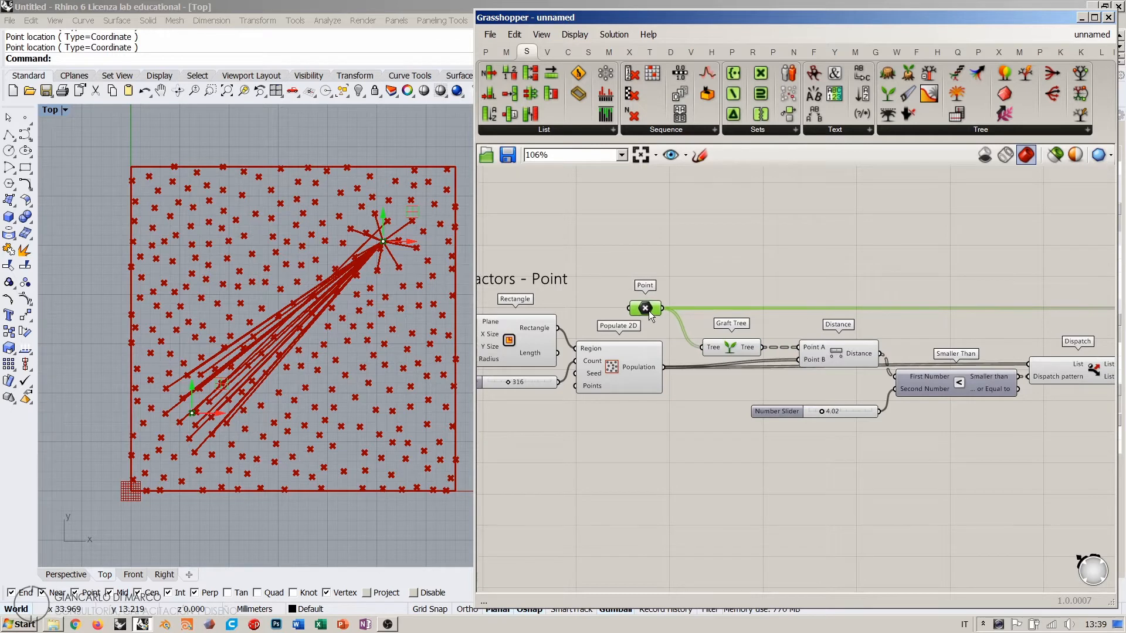
pyautogui.click(705, 323)
# Step: Move Graft Tree close to the Point parameter and bring Distance nearer to Graft Tree
pyautogui.scroll(3, 703, 323)
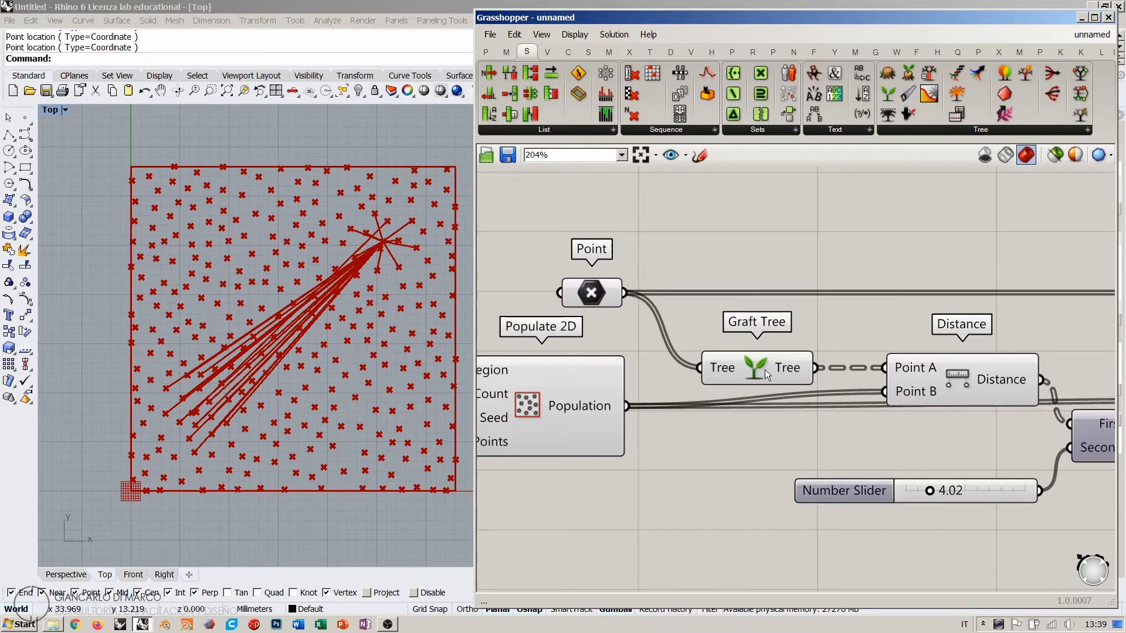
pyautogui.moveTo(765, 369); pyautogui.dragTo(720, 328)
pyautogui.click(716, 247)
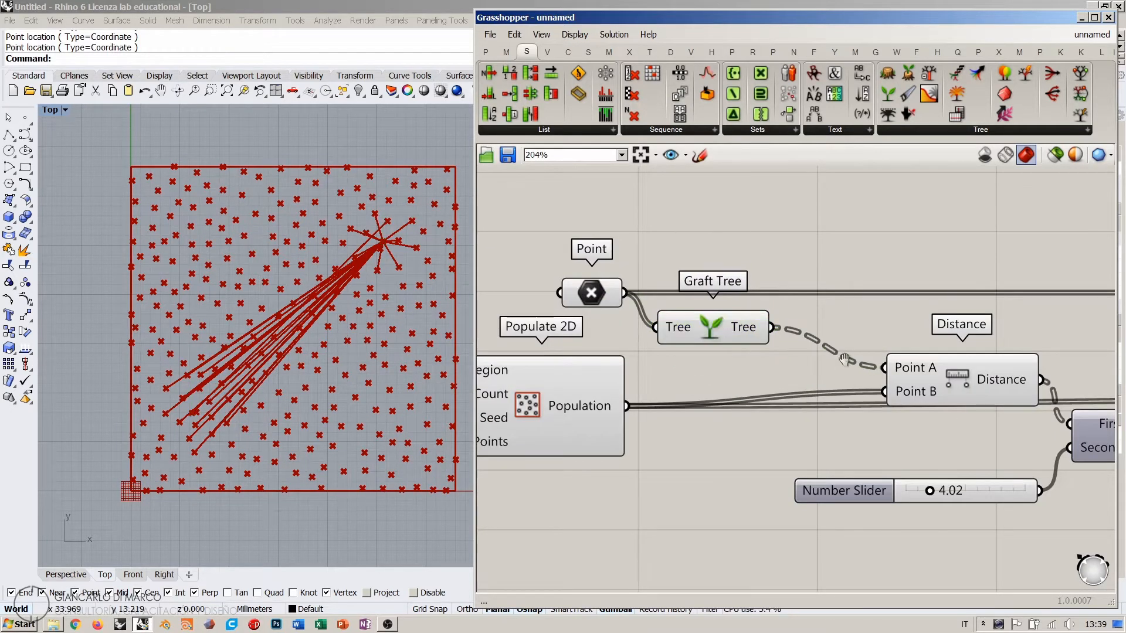
pyautogui.moveTo(947, 378); pyautogui.dragTo(878, 334, button='right')
pyautogui.moveTo(879, 334); pyautogui.dragTo(783, 324)
pyautogui.scroll(-3, 949, 277)
pyautogui.moveTo(949, 276); pyautogui.dragTo(783, 263, button='right')
pyautogui.click(783, 264)
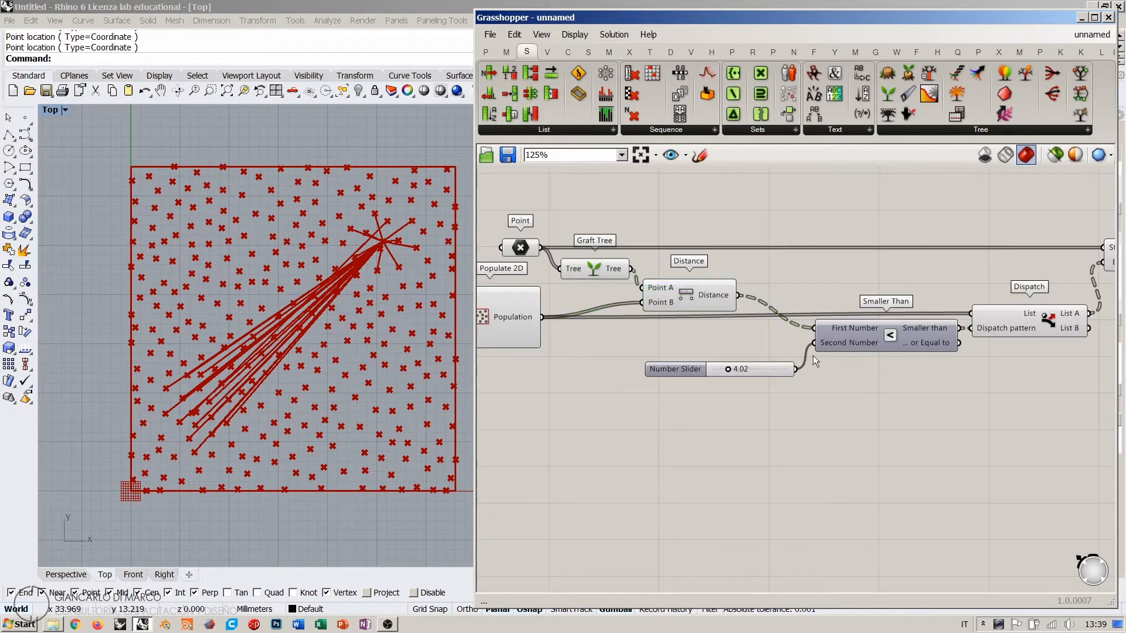
# Step: Add a panel below Smaller Than, connect Distance's output to it and enlarge it to show more values
pyautogui.doubleClick(878, 453)
pyautogui.write('Panel')
pyautogui.press('Return')
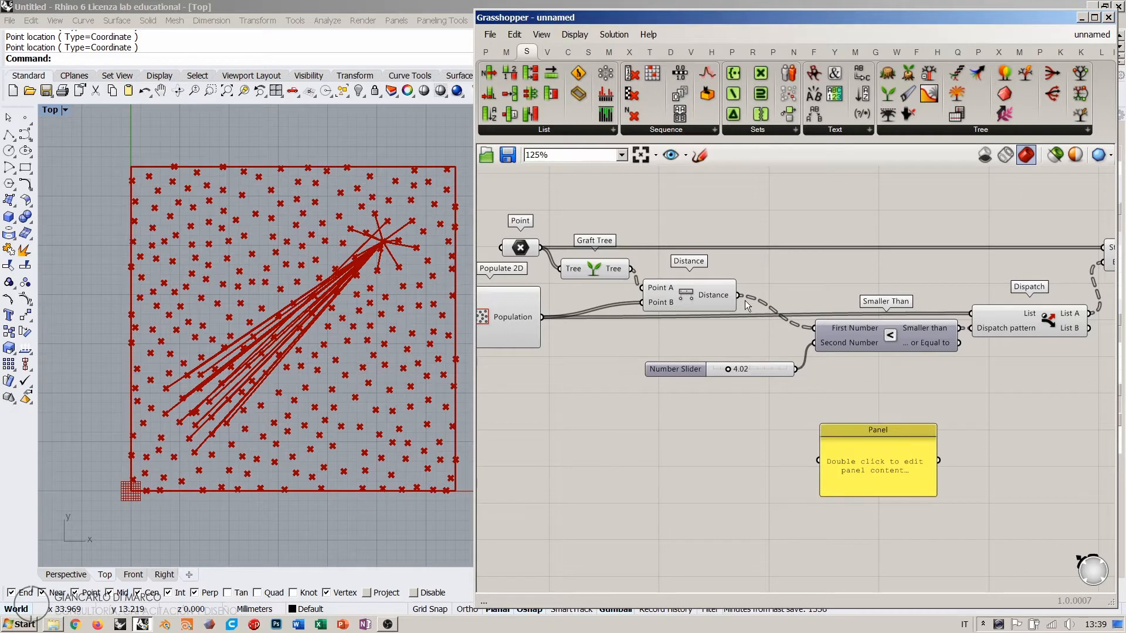
pyautogui.moveTo(740, 294); pyautogui.dragTo(819, 461)
pyautogui.moveTo(887, 471); pyautogui.dragTo(751, 339, button='right')
pyautogui.moveTo(750, 339); pyautogui.dragTo(813, 546)
pyautogui.moveTo(758, 321); pyautogui.dragTo(891, 351, button='right')
pyautogui.click(1011, 363)
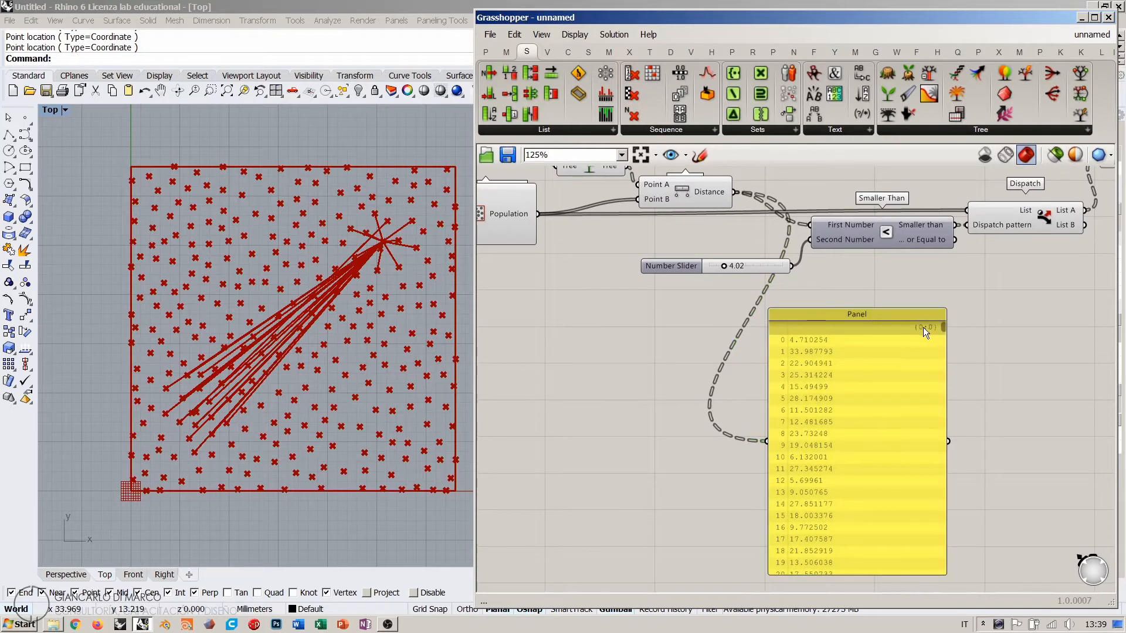
# Step: Examine the distance lists in branches {0;0} and {0;1}, relating them to the grafted Point A input and the Distance output
pyautogui.moveTo(944, 325); pyautogui.dragTo(945, 449)
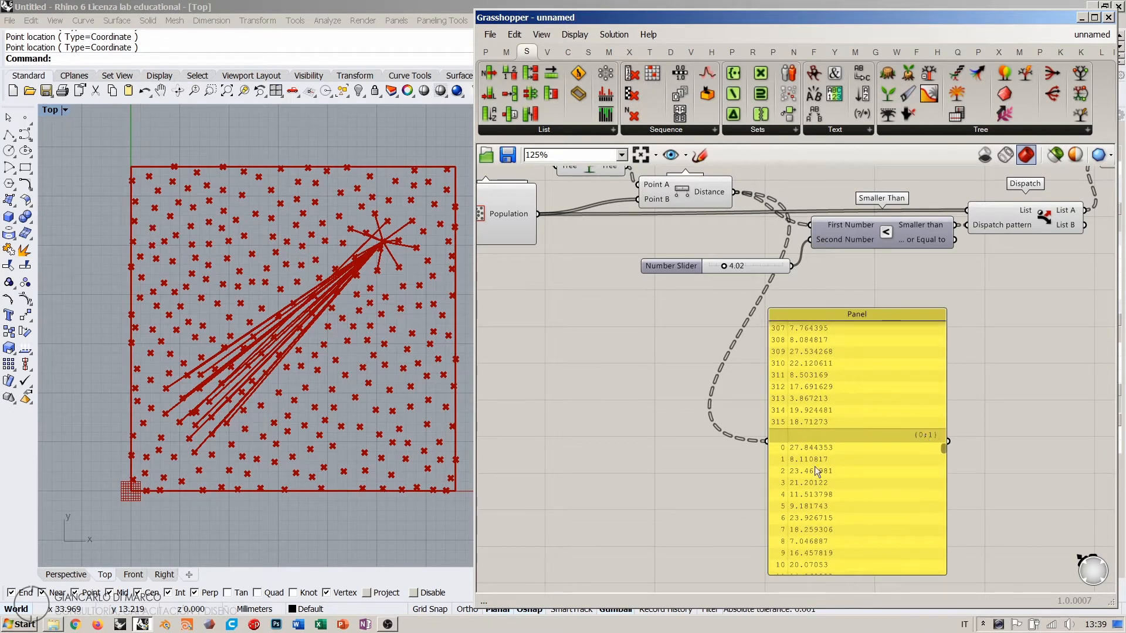
pyautogui.moveTo(578, 172); pyautogui.dragTo(720, 331, button='right')
pyautogui.scroll(4, 720, 332)
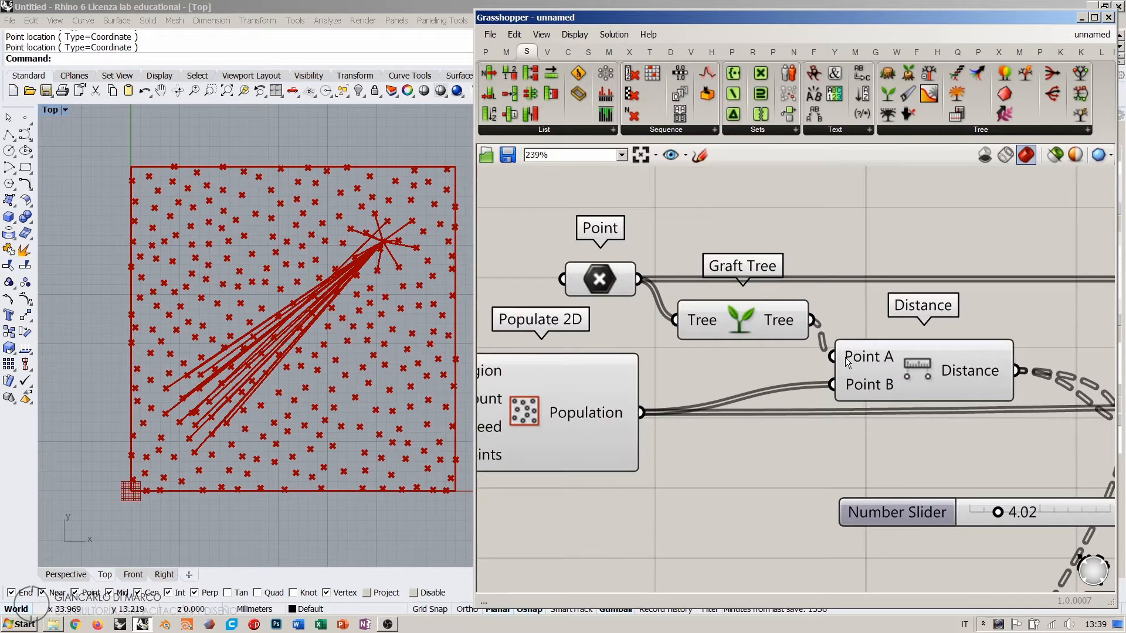
pyautogui.moveTo(869, 359)
pyautogui.moveTo(972, 372)
pyautogui.moveTo(948, 370); pyautogui.dragTo(764, 339, button='right')
pyautogui.moveTo(592, 279); pyautogui.dragTo(711, 290, button='right')
# Step: Nudge Graft Tree slightly closer to Point and turn off the Draw Fancy Wires display option
pyautogui.moveTo(701, 308); pyautogui.dragTo(684, 311)
pyautogui.click(761, 286)
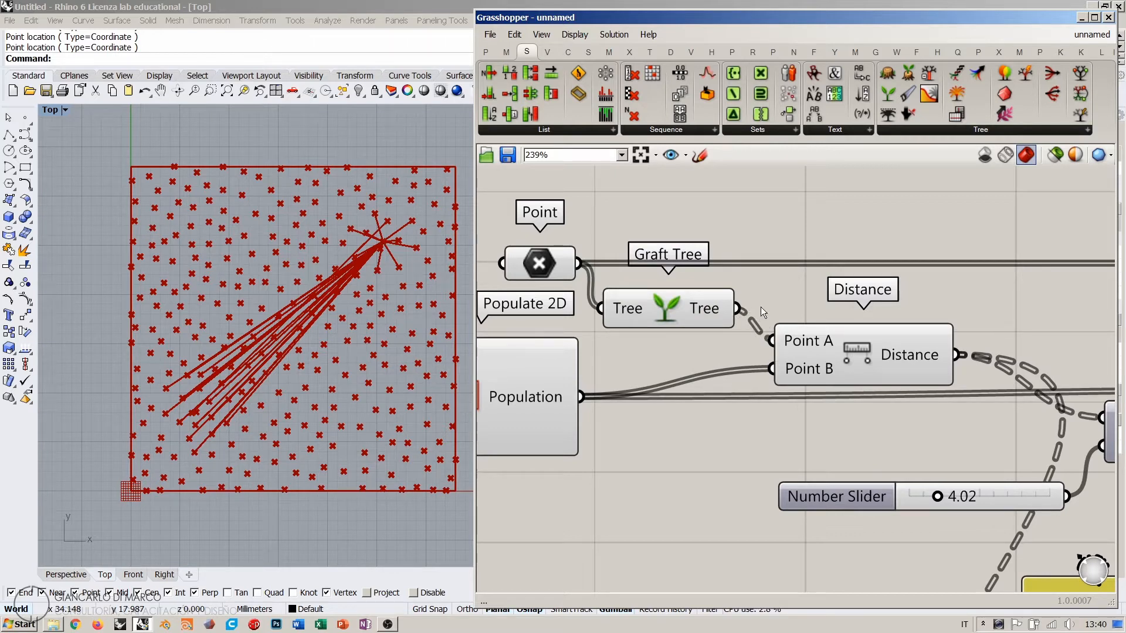
pyautogui.click(570, 34)
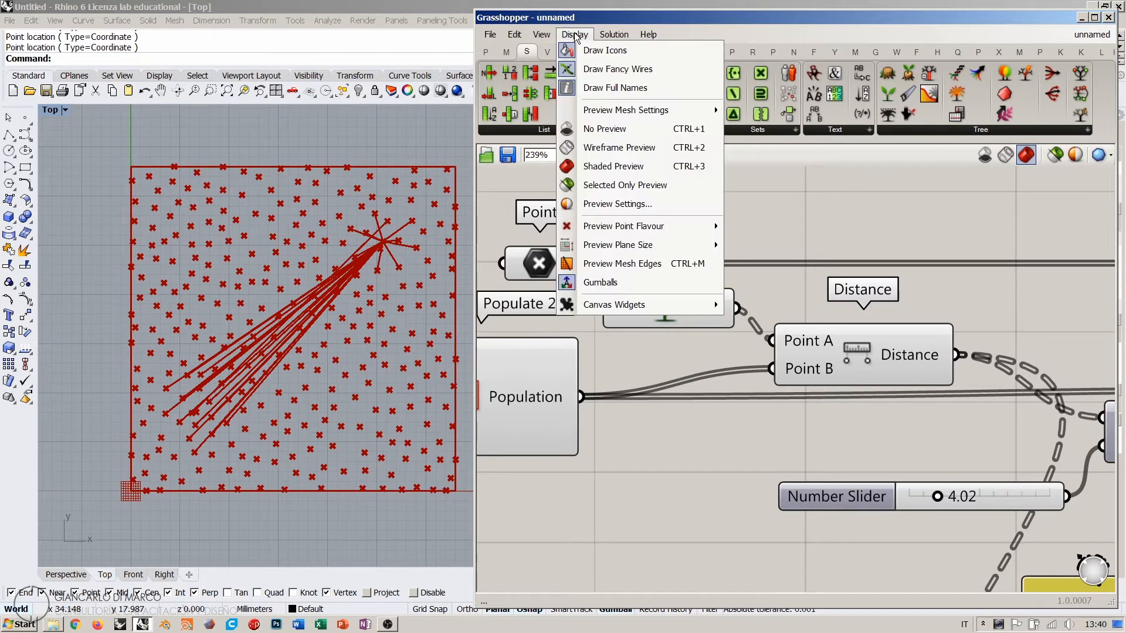
pyautogui.click(614, 70)
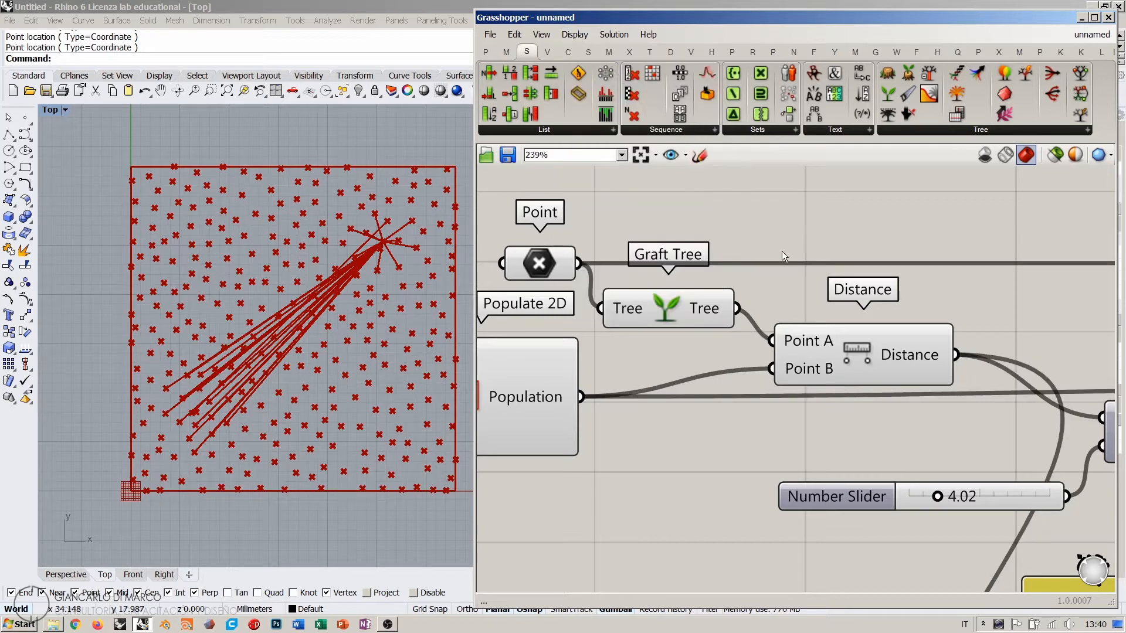
# Step: Turn the Draw Fancy Wires display option back on
pyautogui.moveTo(720, 241); pyautogui.dragTo(842, 220, button='right')
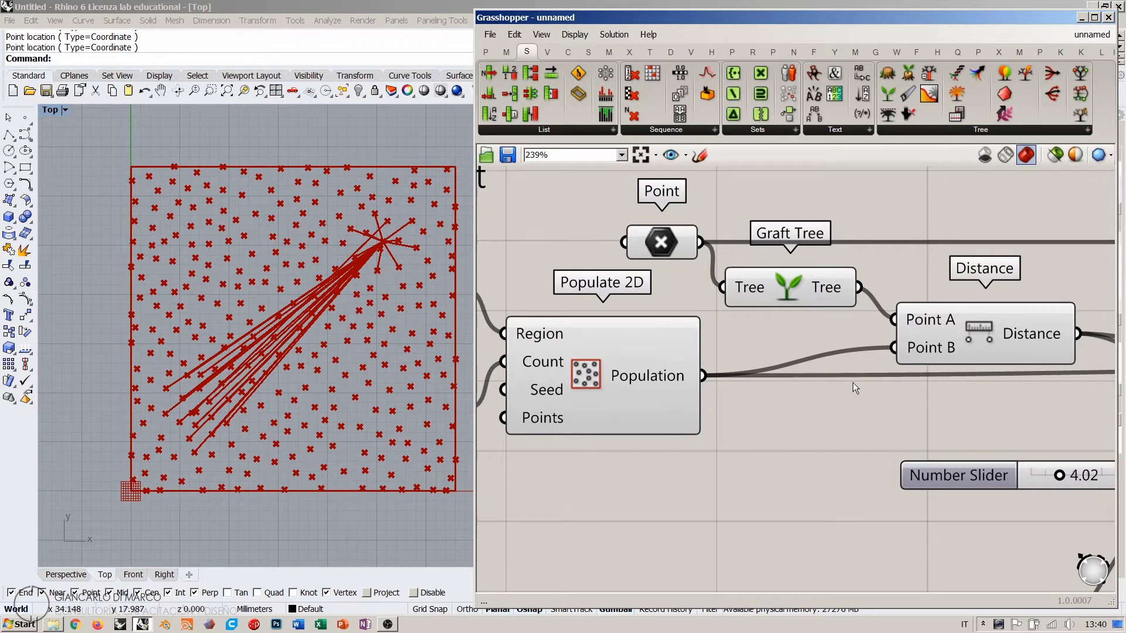
pyautogui.moveTo(862, 360)
pyautogui.mouseDown(button='right')
pyautogui.moveTo(656, 350)
pyautogui.moveTo(850, 356)
pyautogui.mouseUp(button='right')
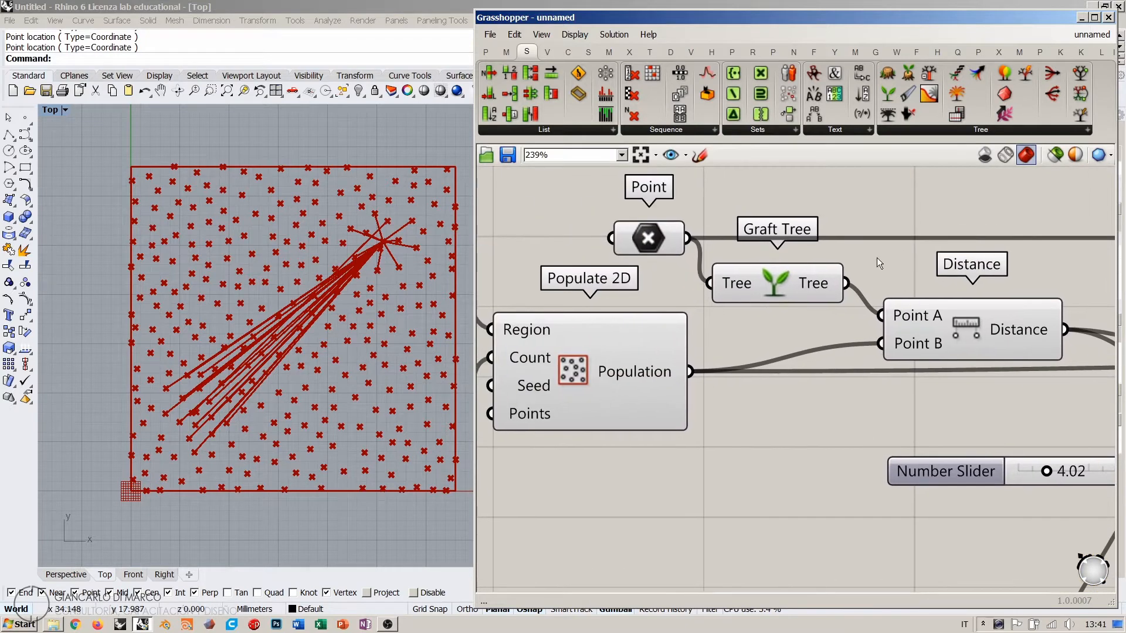
pyautogui.moveTo(876, 258); pyautogui.dragTo(873, 285, button='right')
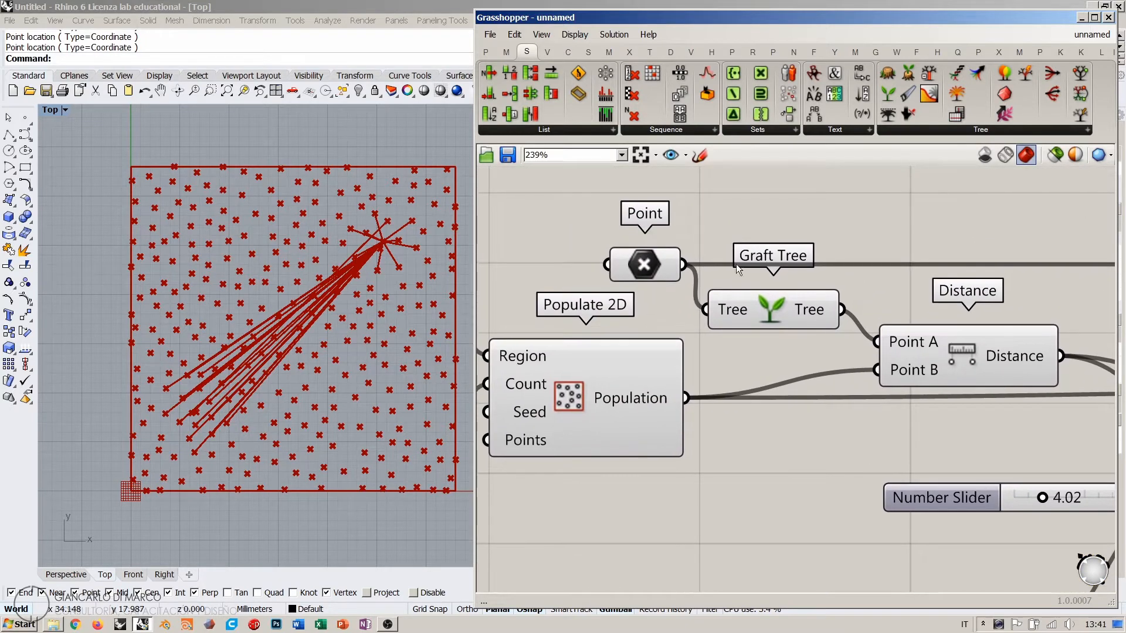
pyautogui.click(572, 34)
pyautogui.click(606, 69)
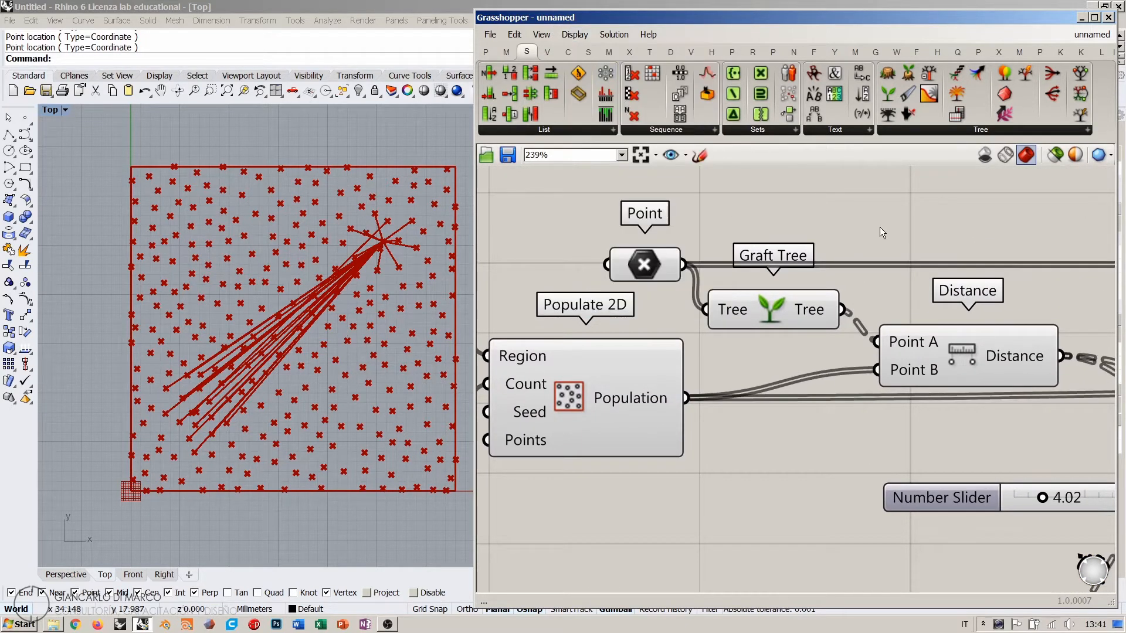
# Step: Follow the wires from Graft Tree through Distance to the panel and inspect the distance list from the start of branch {0;0}
pyautogui.moveTo(862, 309); pyautogui.dragTo(670, 241, button='right')
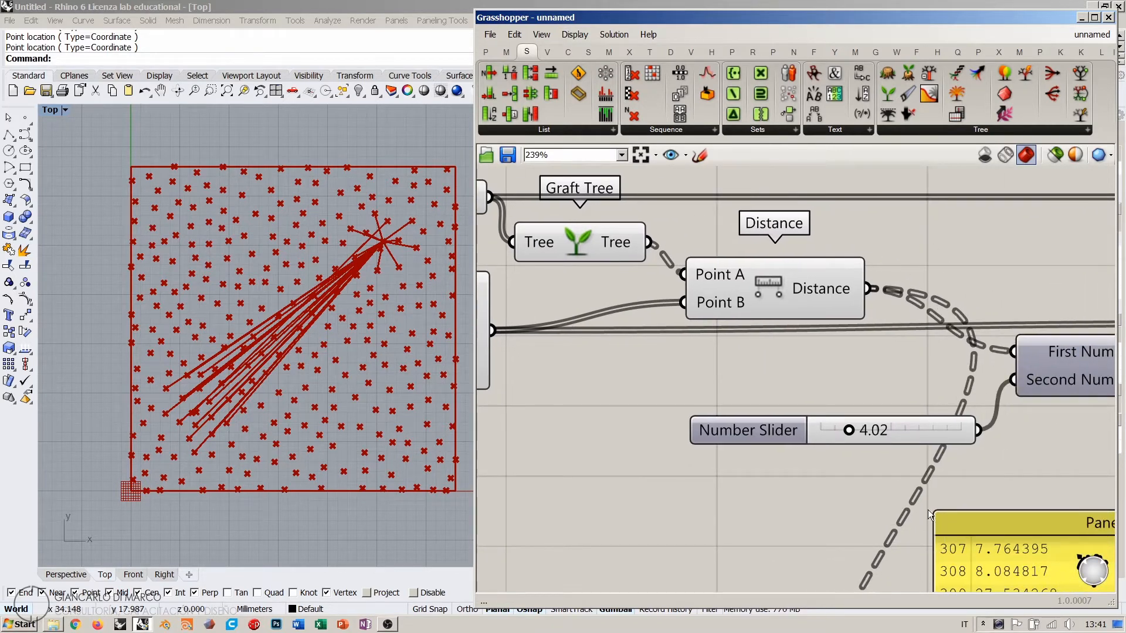
pyautogui.moveTo(922, 561); pyautogui.dragTo(786, 286, button='right')
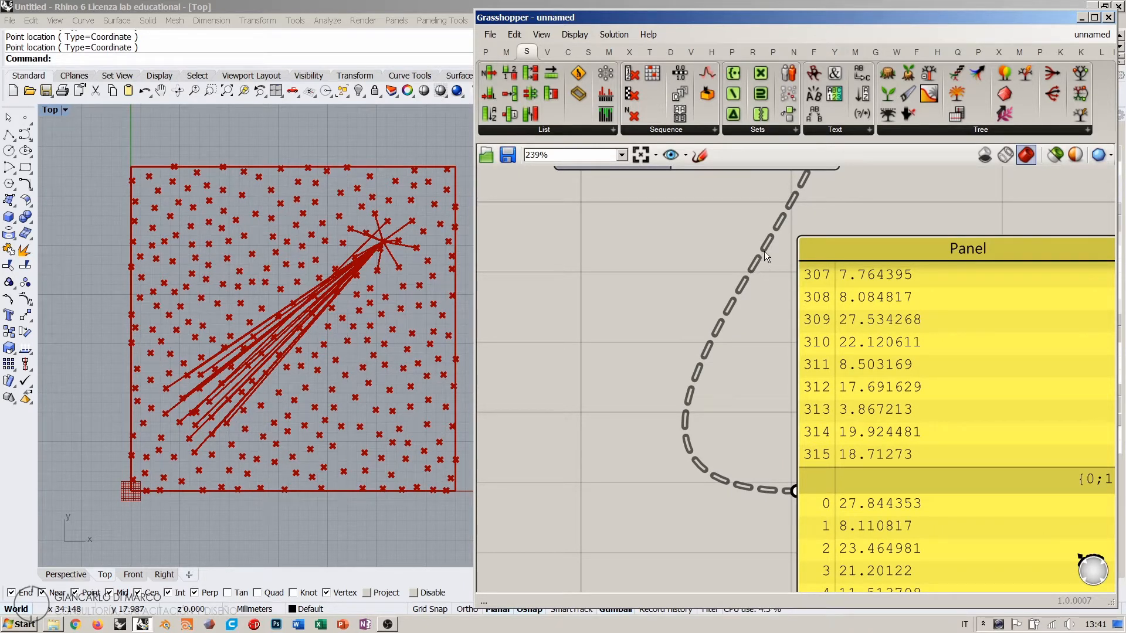
pyautogui.moveTo(826, 288); pyautogui.dragTo(703, 262, button='right')
pyautogui.moveTo(632, 318); pyautogui.dragTo(707, 333, button='right')
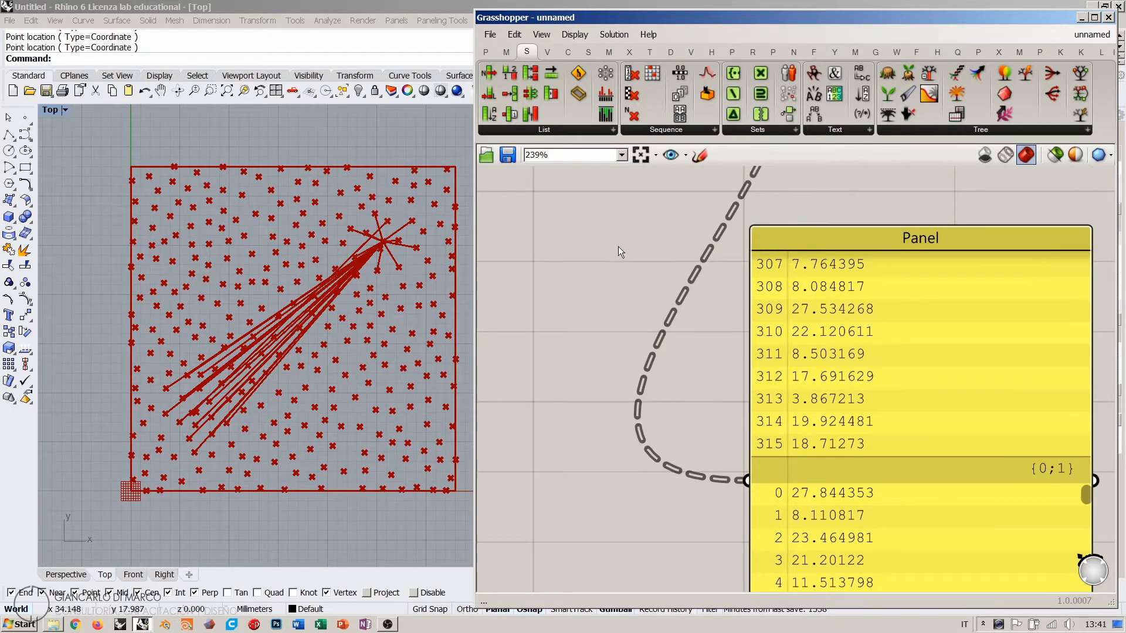
pyautogui.moveTo(1085, 495); pyautogui.dragTo(1090, 253)
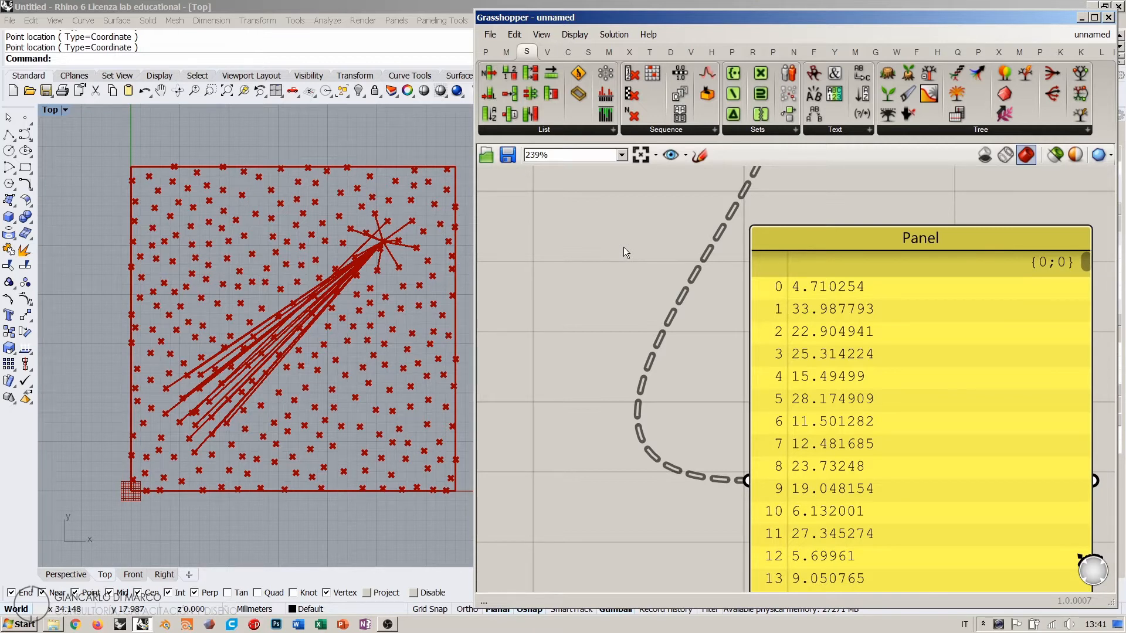
pyautogui.scroll(-3, 632, 229)
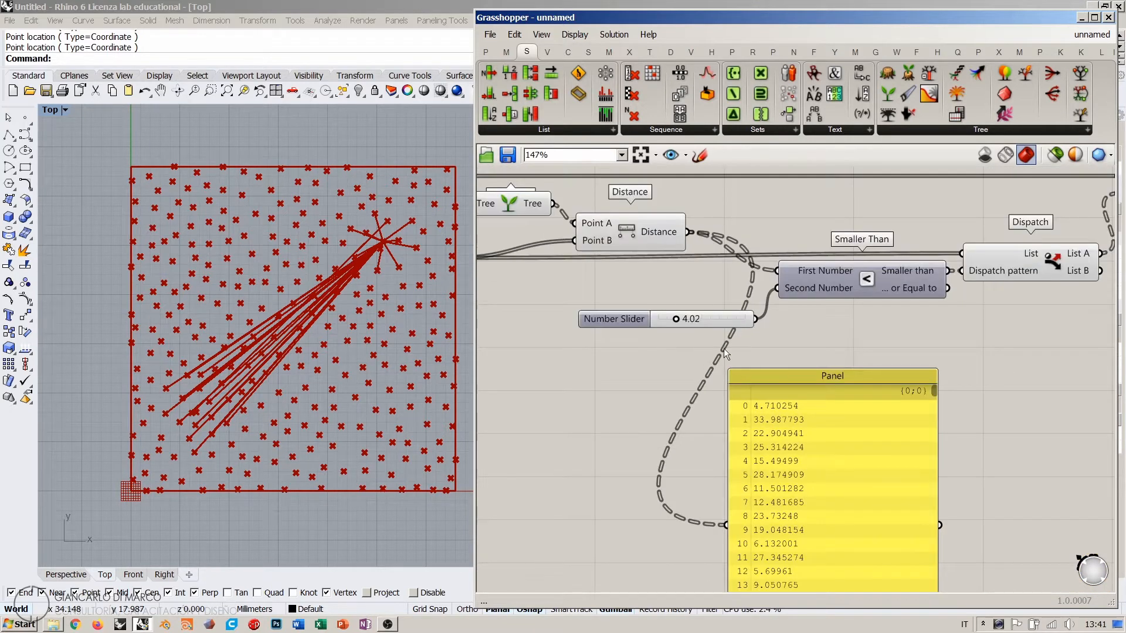
pyautogui.moveTo(724, 350); pyautogui.dragTo(777, 371, button='right')
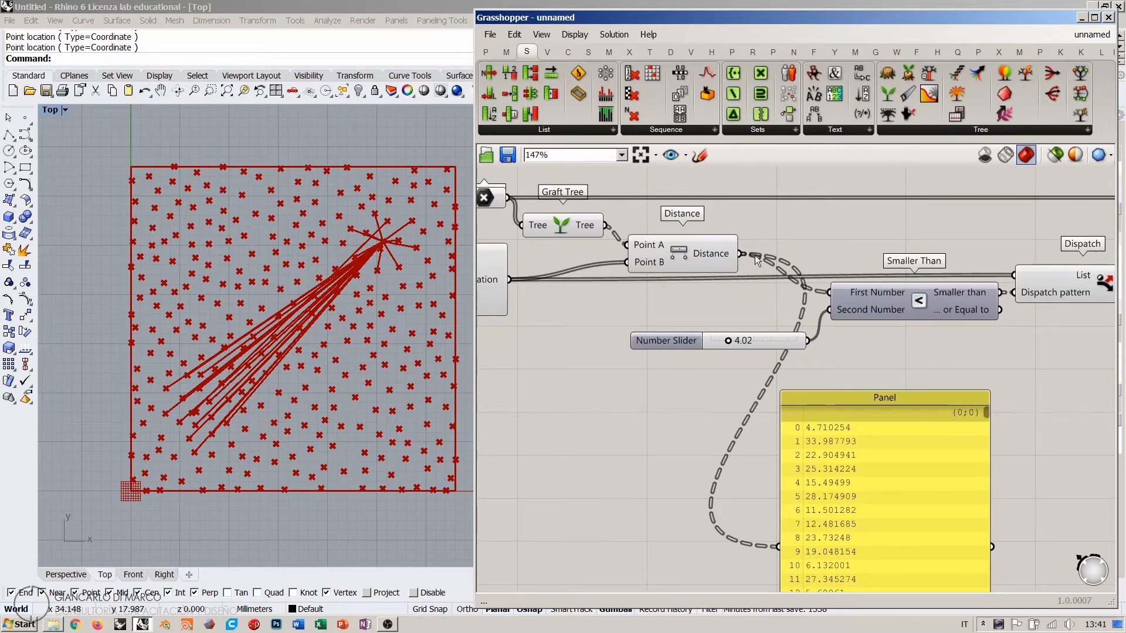
# Step: Delete the distance panel and bring Smaller Than and its Number Slider closer to Distance
pyautogui.click(874, 483)
pyautogui.press('Delete')
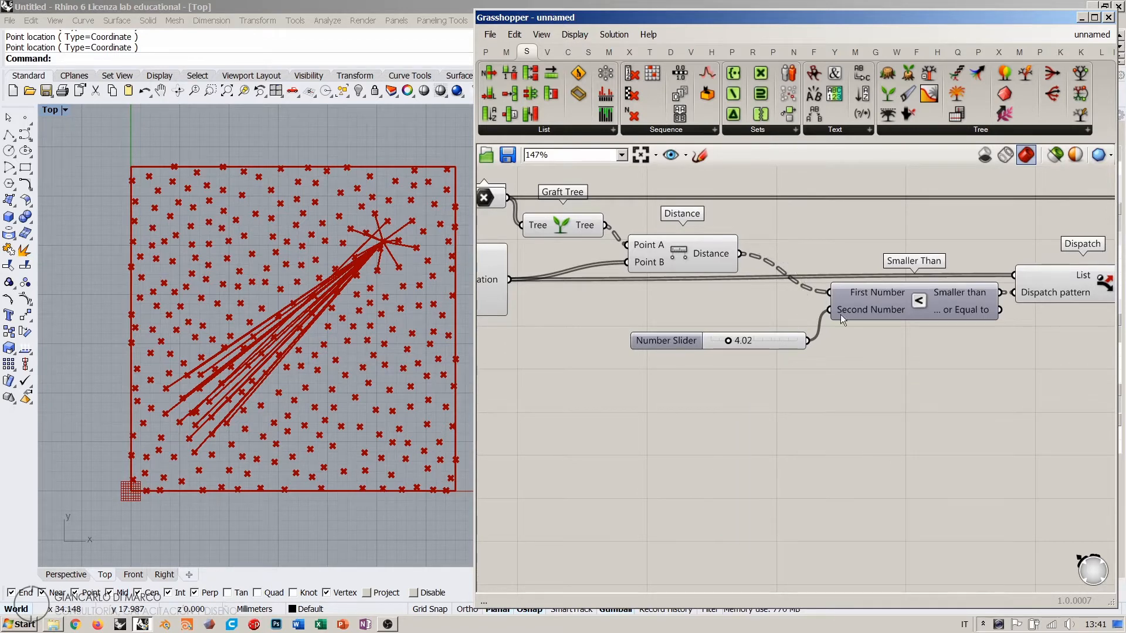
pyautogui.scroll(2, 839, 314)
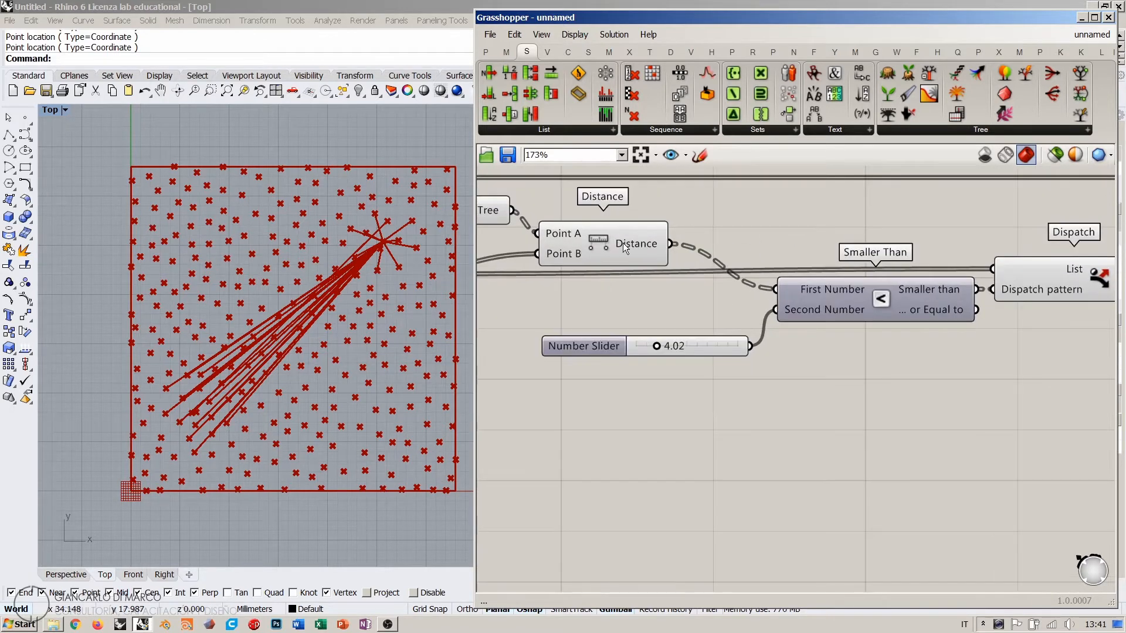
pyautogui.moveTo(516, 214); pyautogui.dragTo(606, 234, button='right')
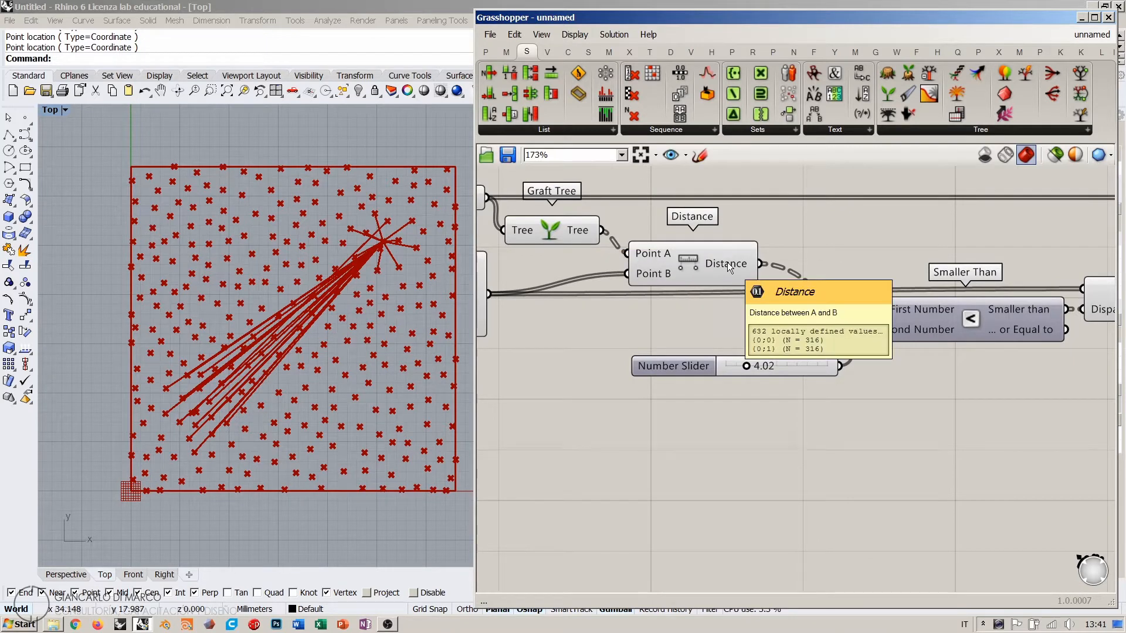
pyautogui.moveTo(962, 325); pyautogui.dragTo(855, 304, button='right')
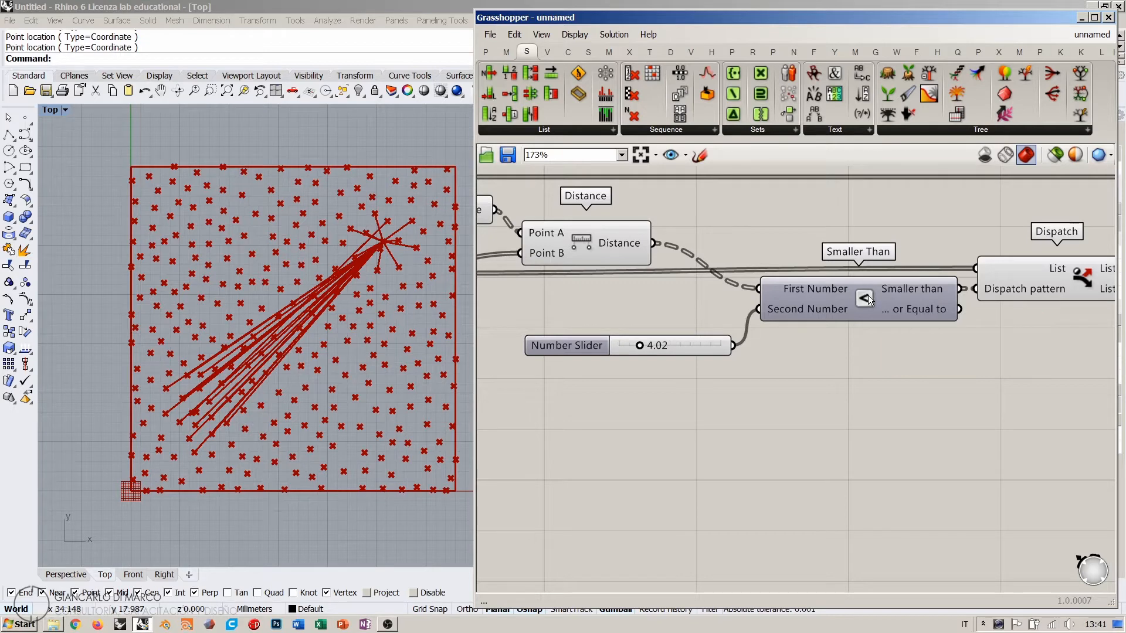
pyautogui.moveTo(917, 299); pyautogui.dragTo(907, 300, button='right')
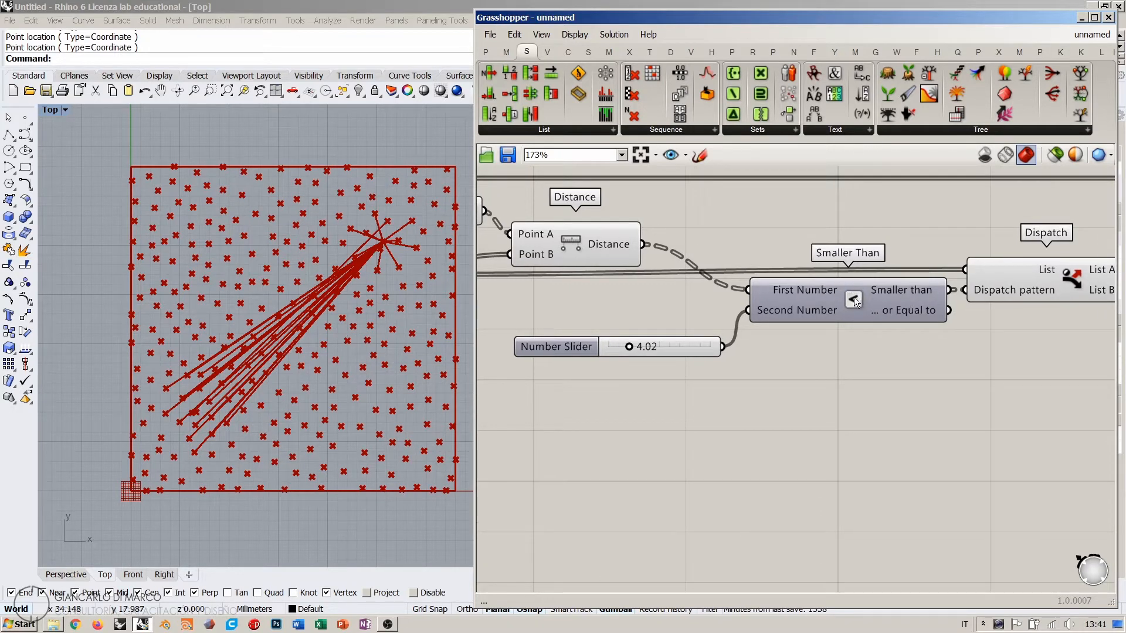
pyautogui.moveTo(853, 298); pyautogui.dragTo(849, 298)
pyautogui.moveTo(688, 350); pyautogui.dragTo(611, 346)
pyautogui.moveTo(840, 297); pyautogui.dragTo(772, 297)
pyautogui.moveTo(605, 343); pyautogui.dragTo(616, 309)
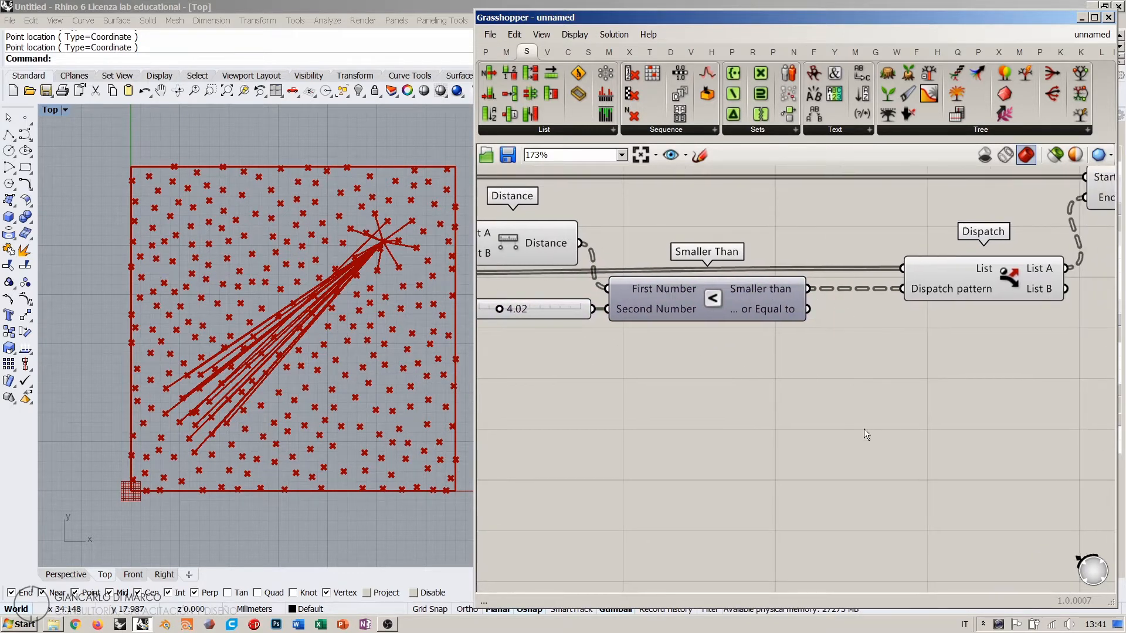
# Step: Add a panel below Smaller Than, connect the Smaller than output to it and enlarge it to show more values
pyautogui.doubleClick(866, 429)
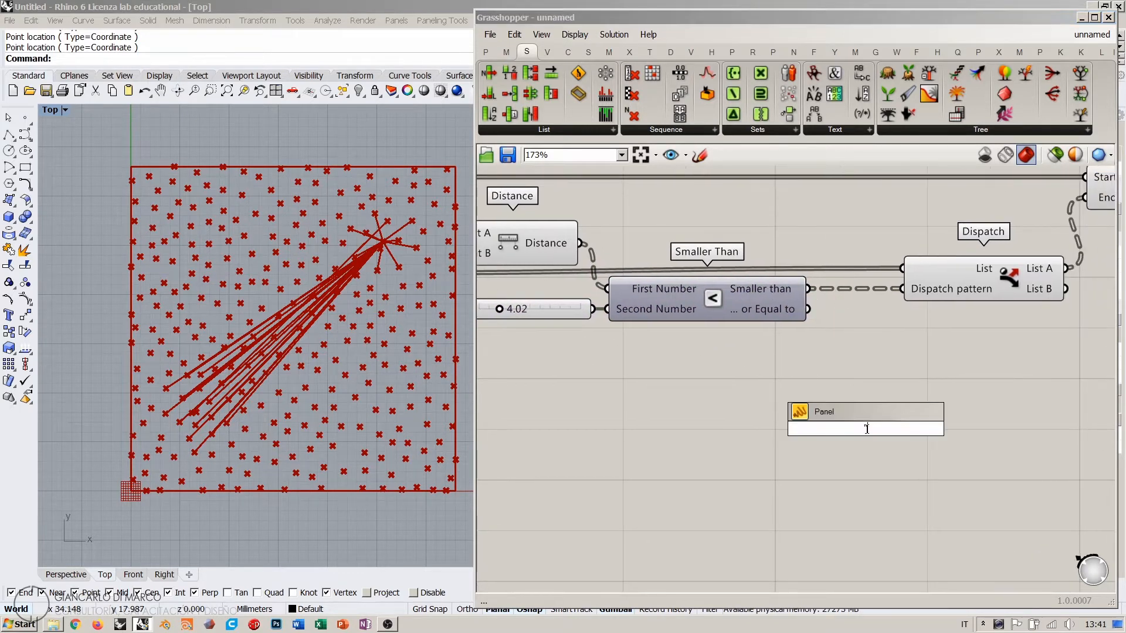
pyautogui.click(863, 417)
pyautogui.moveTo(807, 290); pyautogui.dragTo(782, 428)
pyautogui.moveTo(880, 444); pyautogui.dragTo(734, 296, button='right')
pyautogui.moveTo(776, 335); pyautogui.dragTo(767, 520)
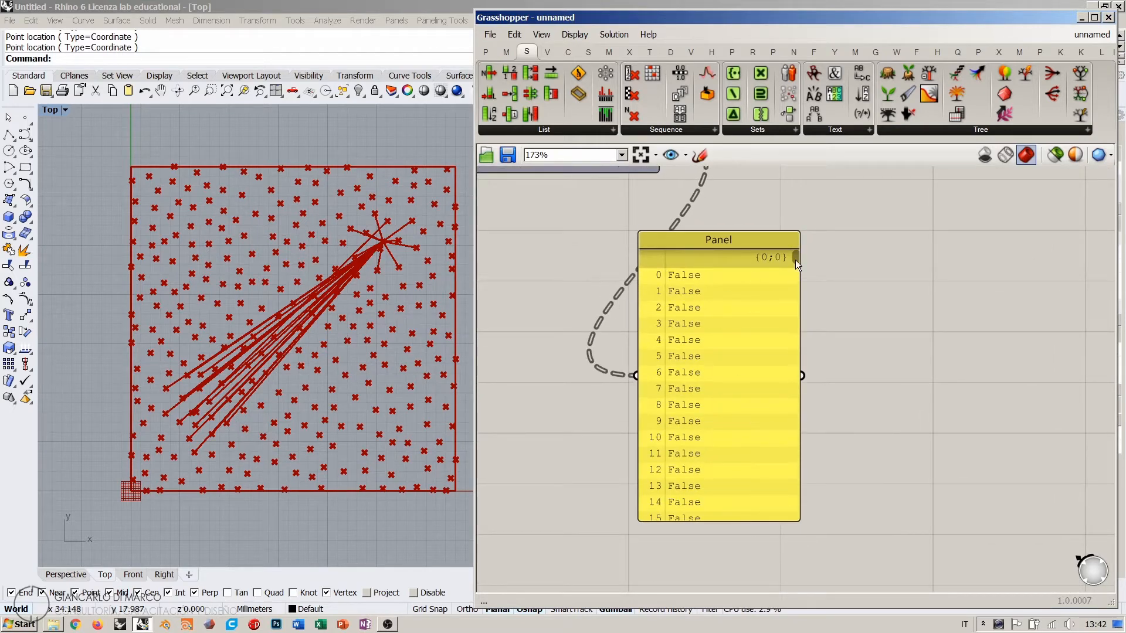
# Step: Look further down the panel's True/False values and move the panel below Dispatch, clear of the Smaller Than component
pyautogui.moveTo(795, 259); pyautogui.dragTo(796, 391)
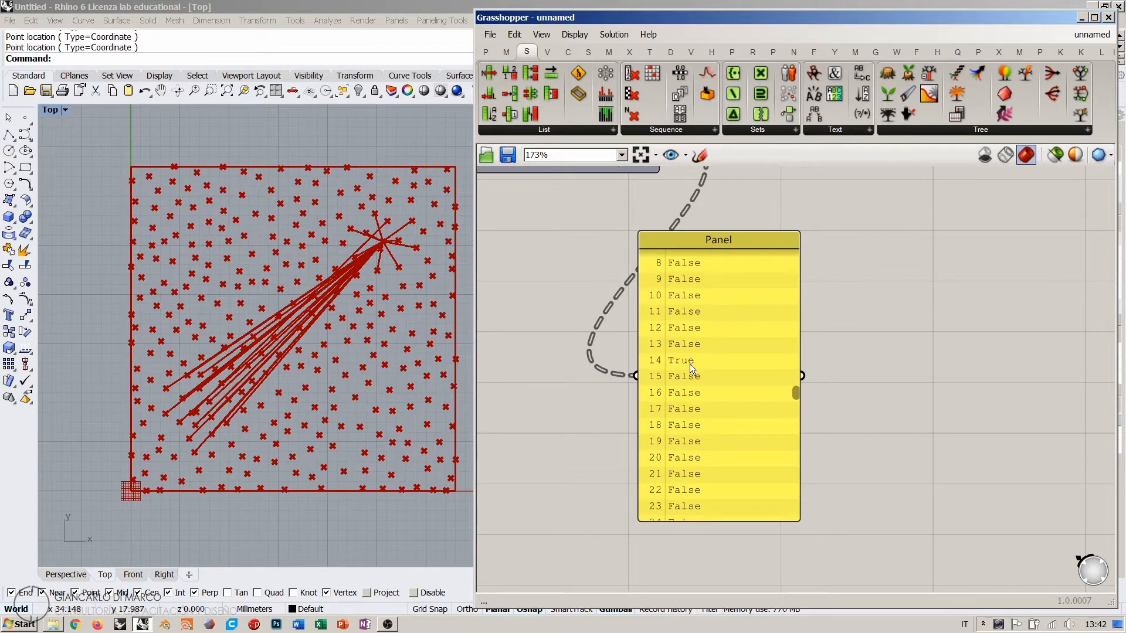
pyautogui.scroll(-2, 684, 360)
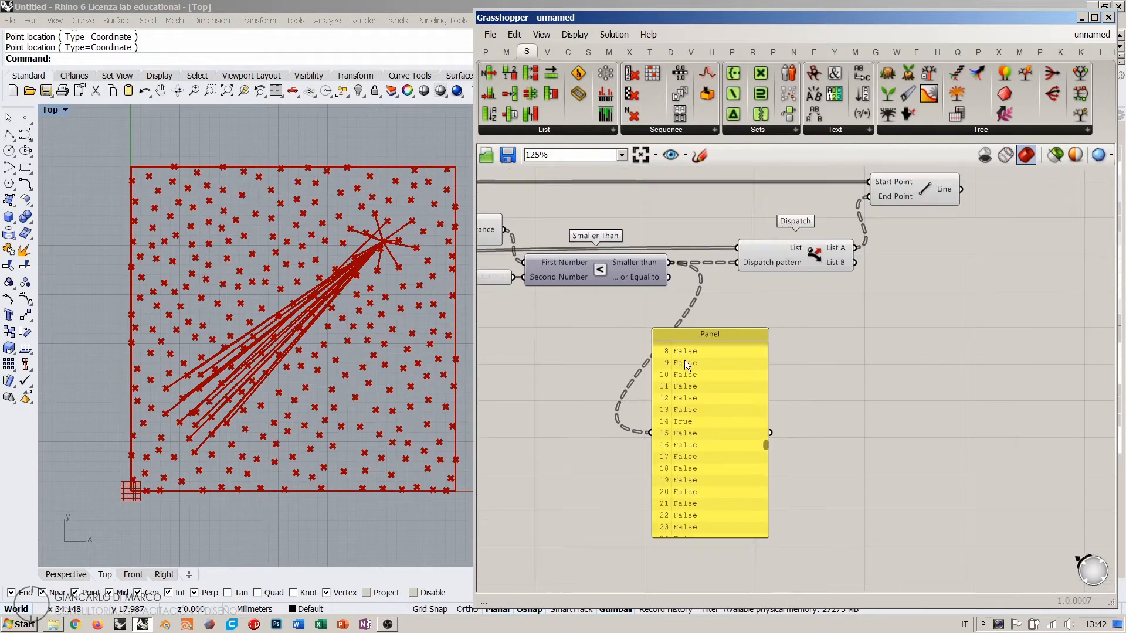
pyautogui.moveTo(705, 381); pyautogui.dragTo(882, 390)
pyautogui.click(902, 286)
# Step: Examine the branches of dispatched points travelling from Dispatch's List A into the End Point input of Line
pyautogui.moveTo(831, 271); pyautogui.dragTo(877, 309, button='right')
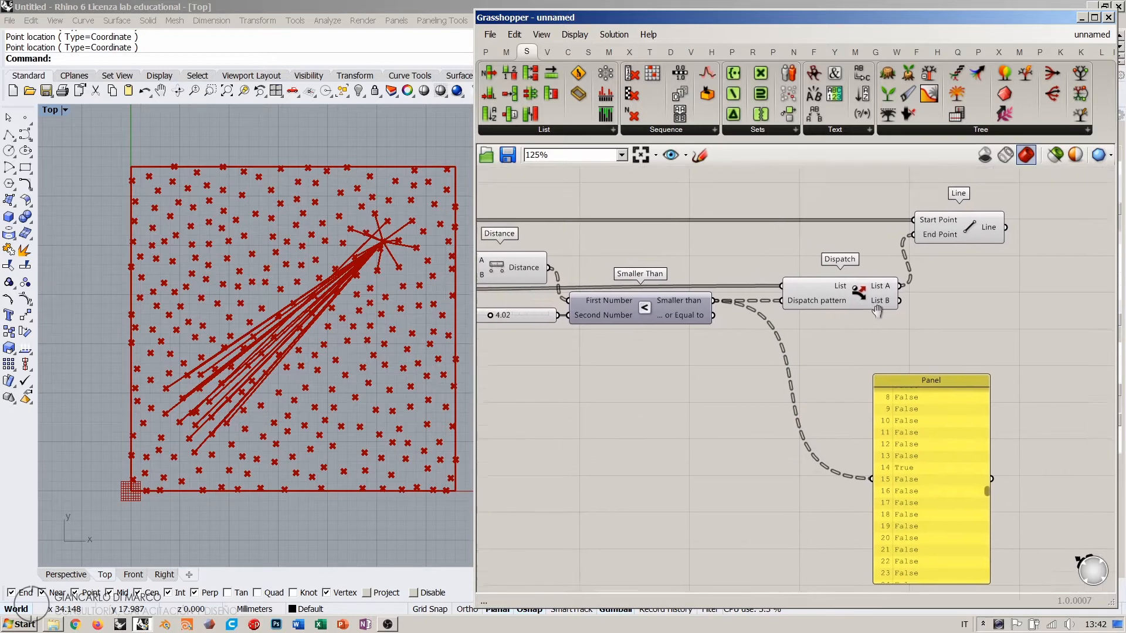
pyautogui.moveTo(935, 274); pyautogui.dragTo(1033, 332, button='right')
pyautogui.click(984, 266)
pyautogui.click(1032, 332)
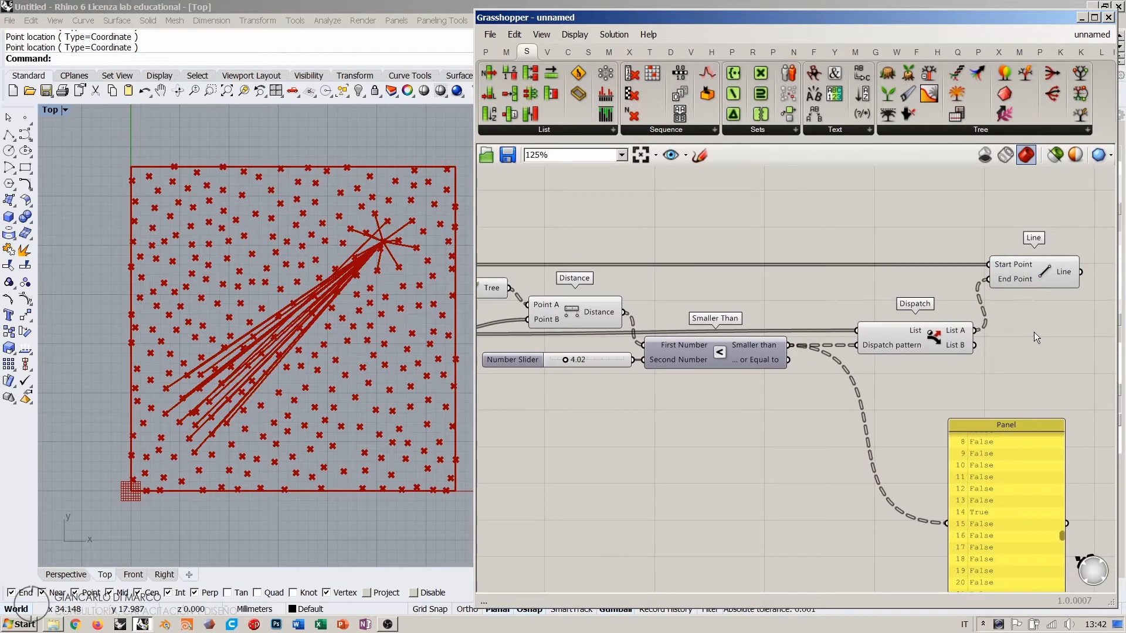
pyautogui.scroll(-2, 1033, 332)
pyautogui.moveTo(1019, 264)
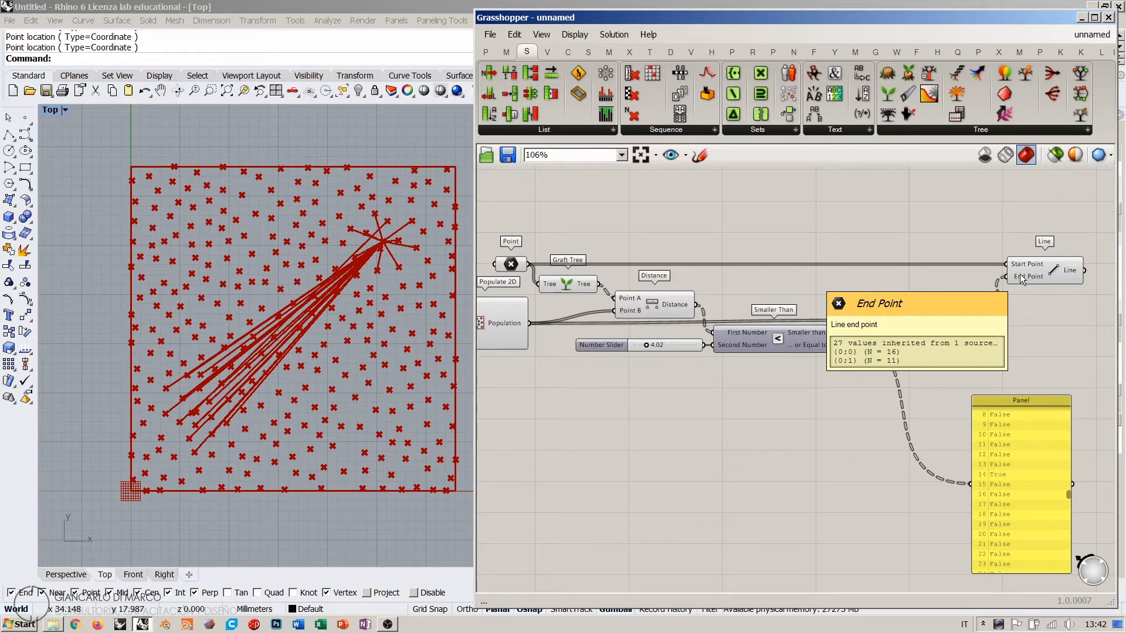
pyautogui.moveTo(1029, 317); pyautogui.dragTo(1016, 295, button='right')
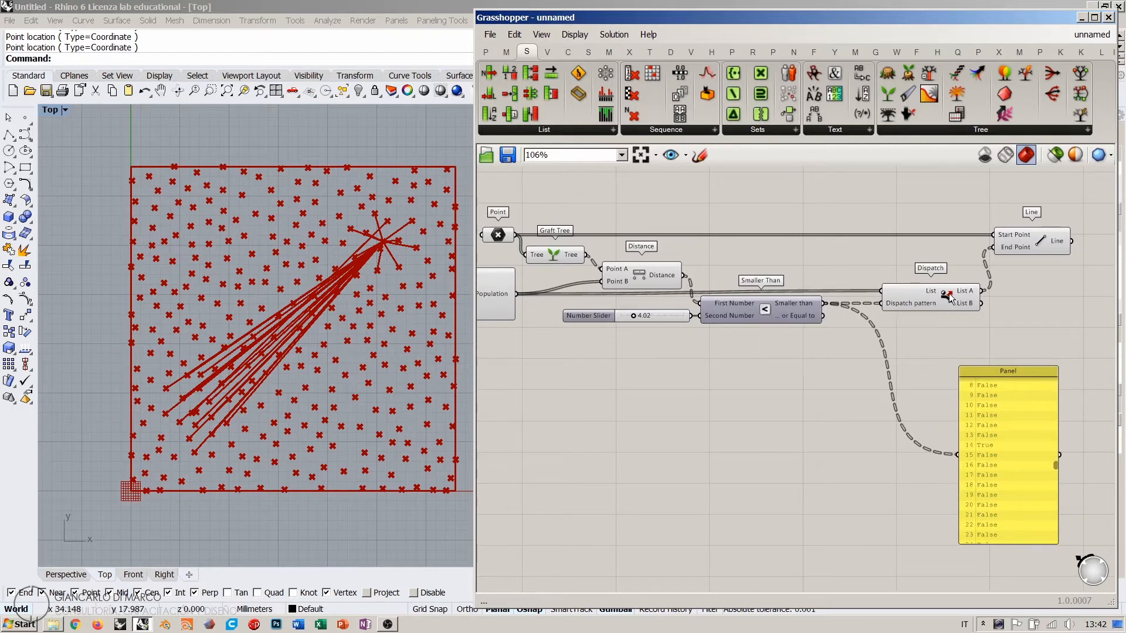
pyautogui.click(951, 298)
pyautogui.click(1025, 318)
pyautogui.moveTo(1024, 318); pyautogui.dragTo(928, 319, button='right')
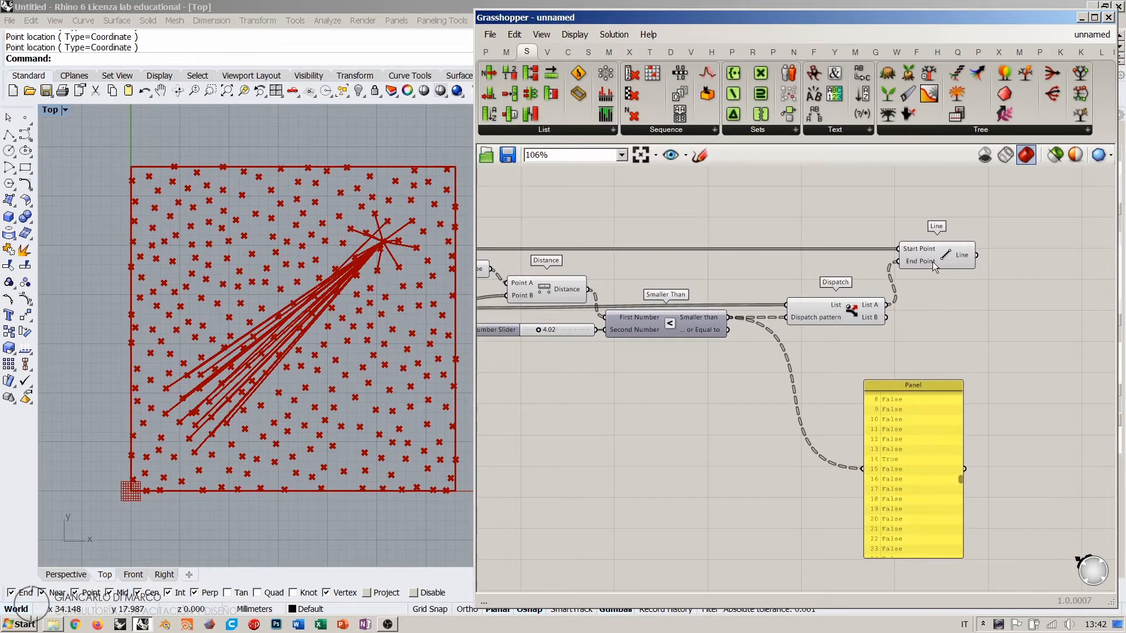
pyautogui.moveTo(906, 283); pyautogui.dragTo(937, 302, button='right')
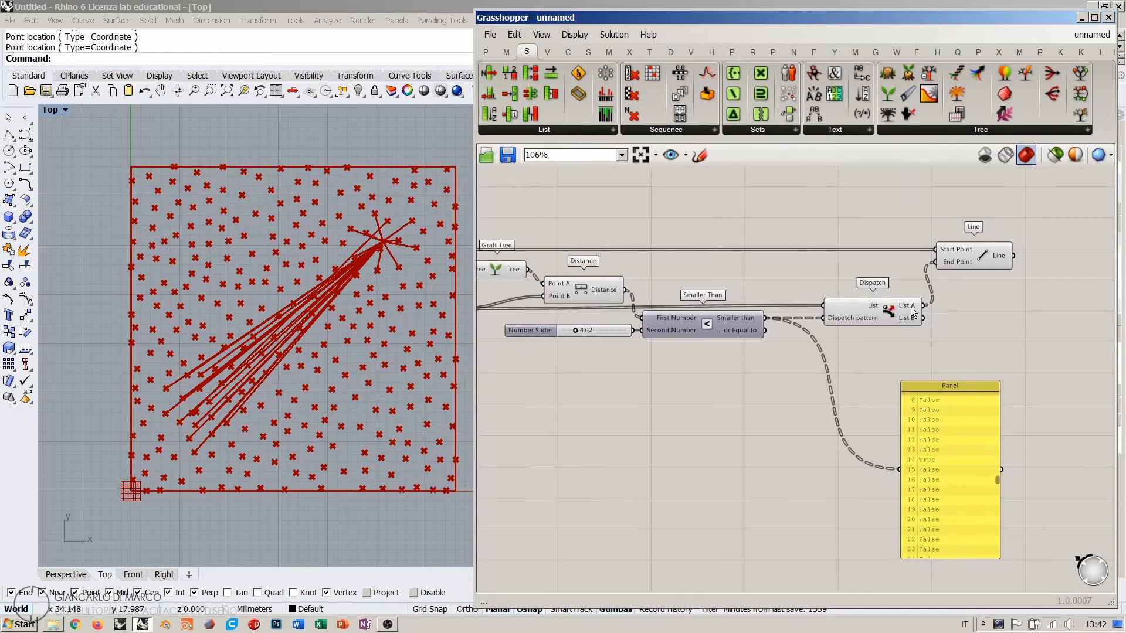
# Step: Move the panel closer to Dispatch, feed it from List A instead of Smaller than, and widen it to fit the coordinates
pyautogui.moveTo(934, 428); pyautogui.dragTo(987, 381)
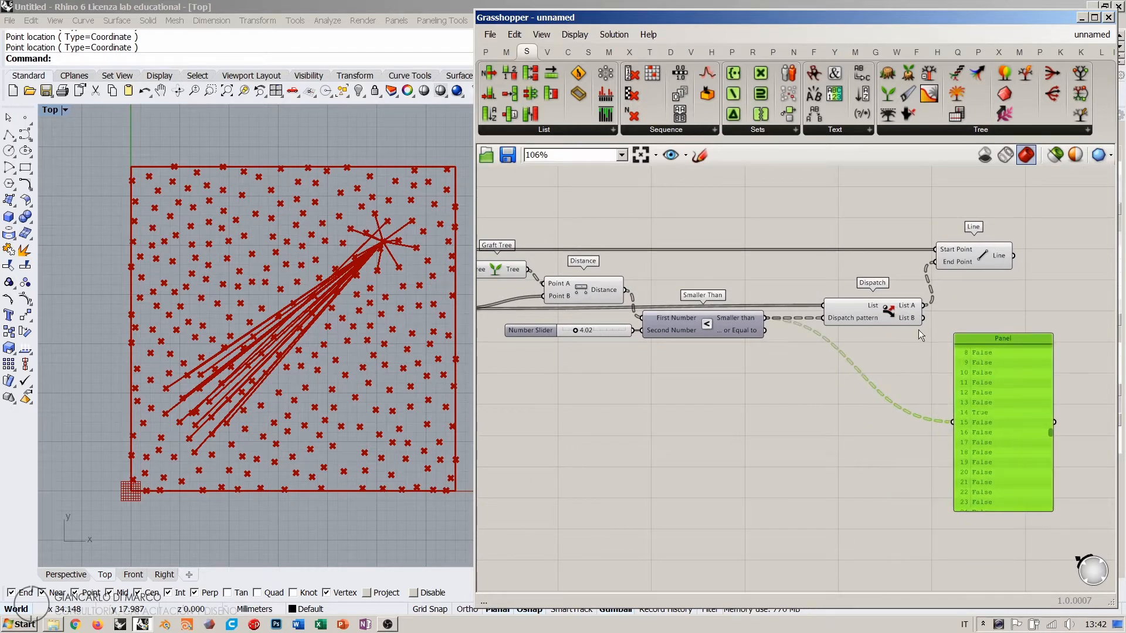
pyautogui.moveTo(924, 305); pyautogui.dragTo(944, 426)
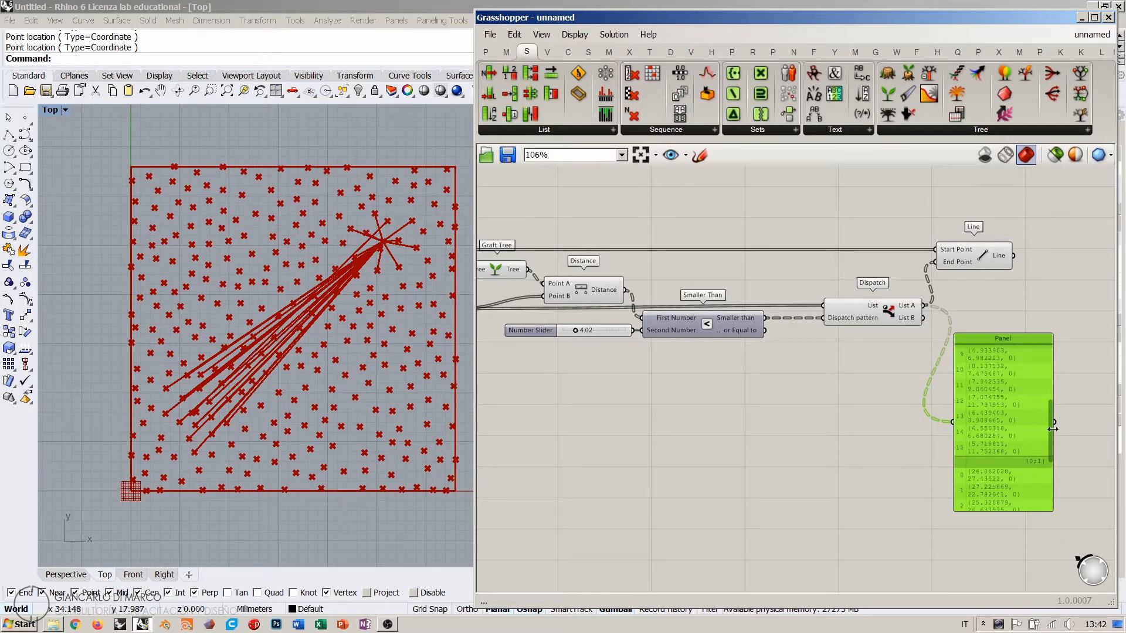
pyautogui.moveTo(1052, 428); pyautogui.dragTo(1101, 430)
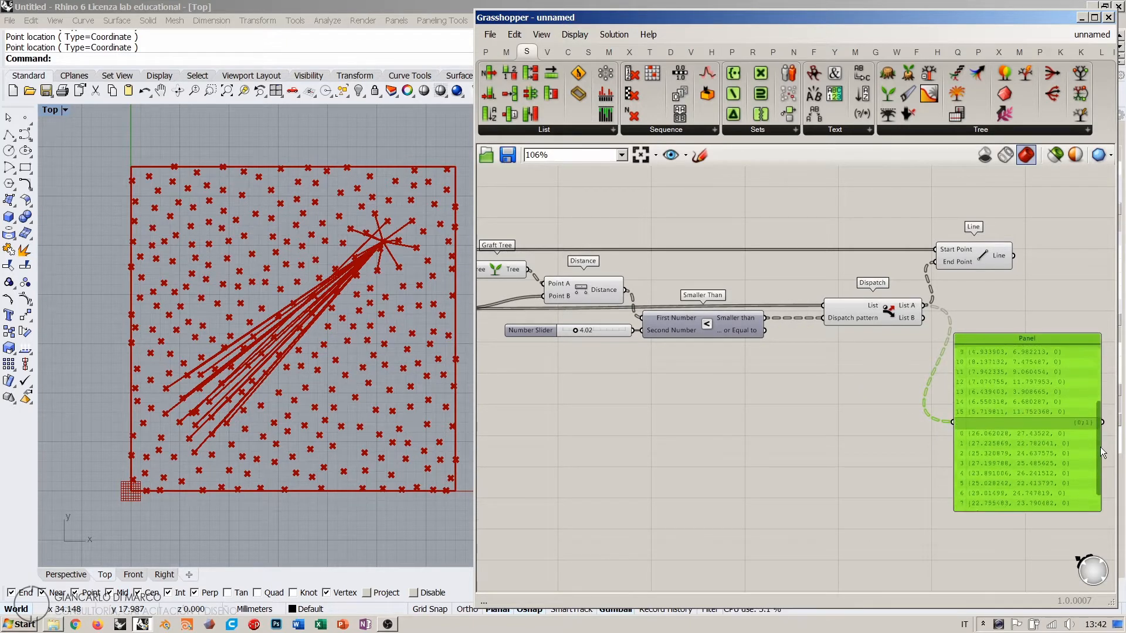
pyautogui.scroll(-3, 1101, 448)
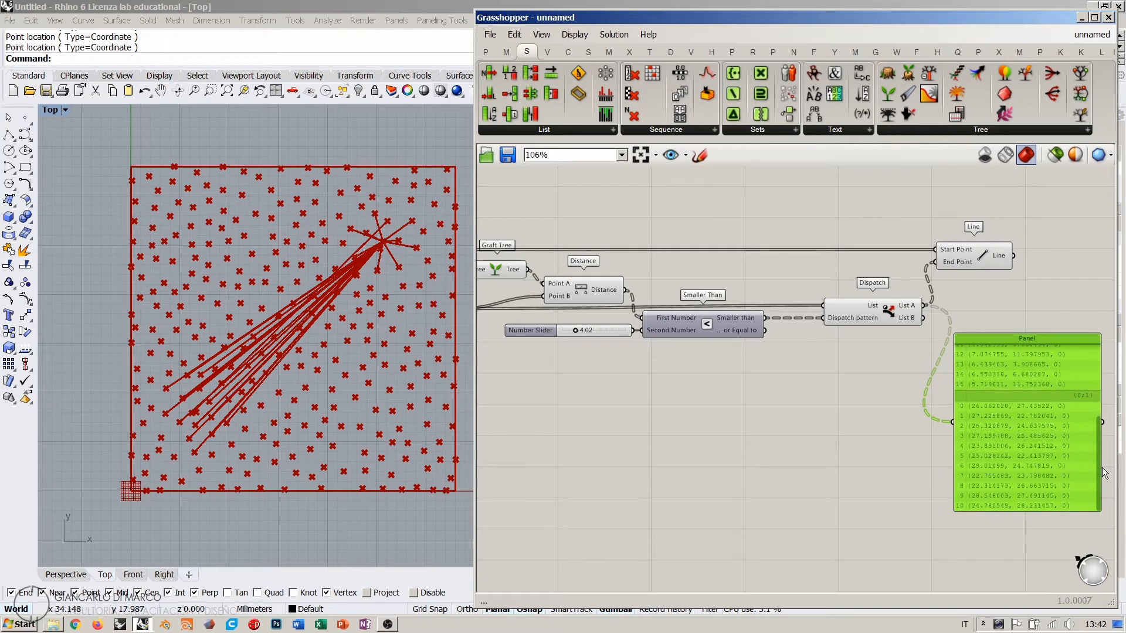
pyautogui.moveTo(1095, 448); pyautogui.dragTo(1097, 480)
# Step: Add a Point parameter beside Dispatch and connect List A to it to highlight the selected points
pyautogui.doubleClick(998, 318)
pyautogui.write('point')
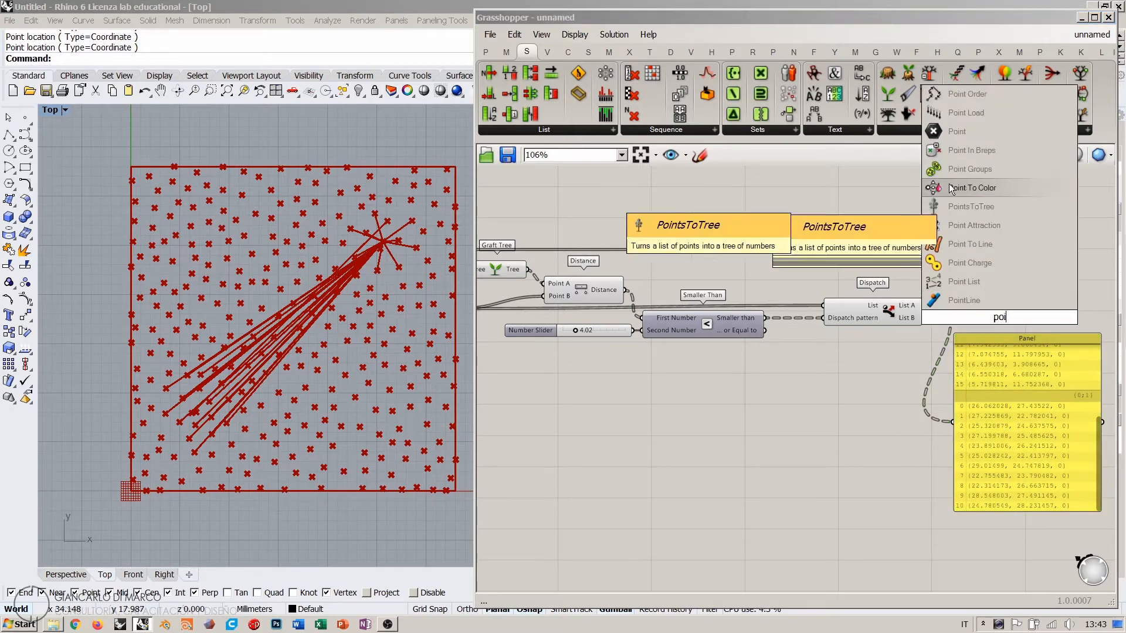
pyautogui.click(956, 131)
pyautogui.moveTo(925, 306); pyautogui.dragTo(968, 308)
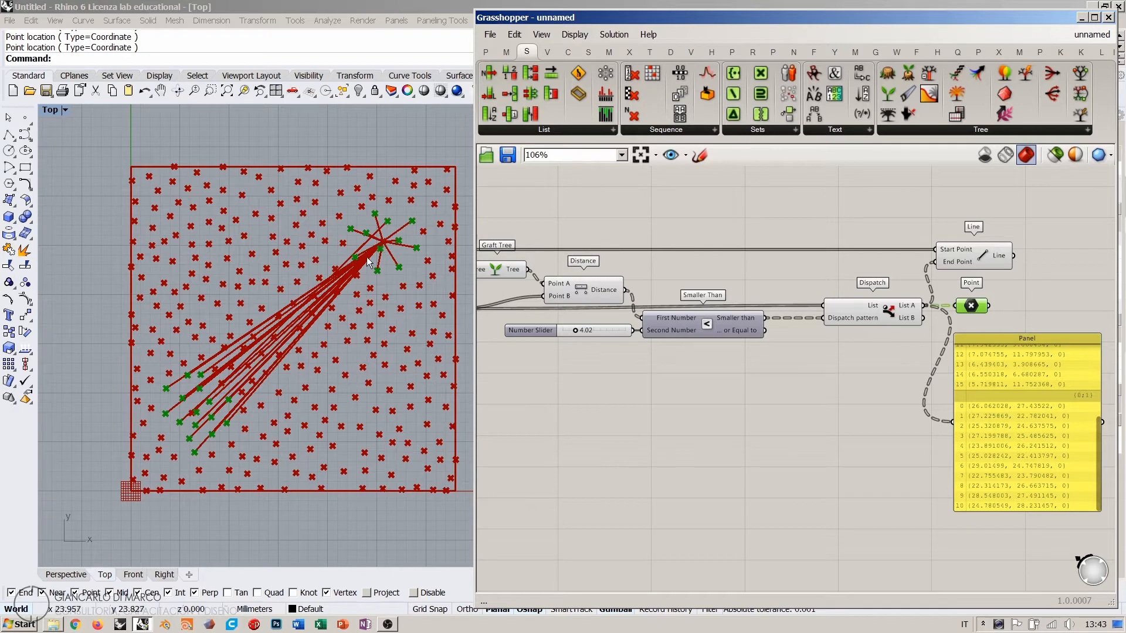
pyautogui.click(852, 215)
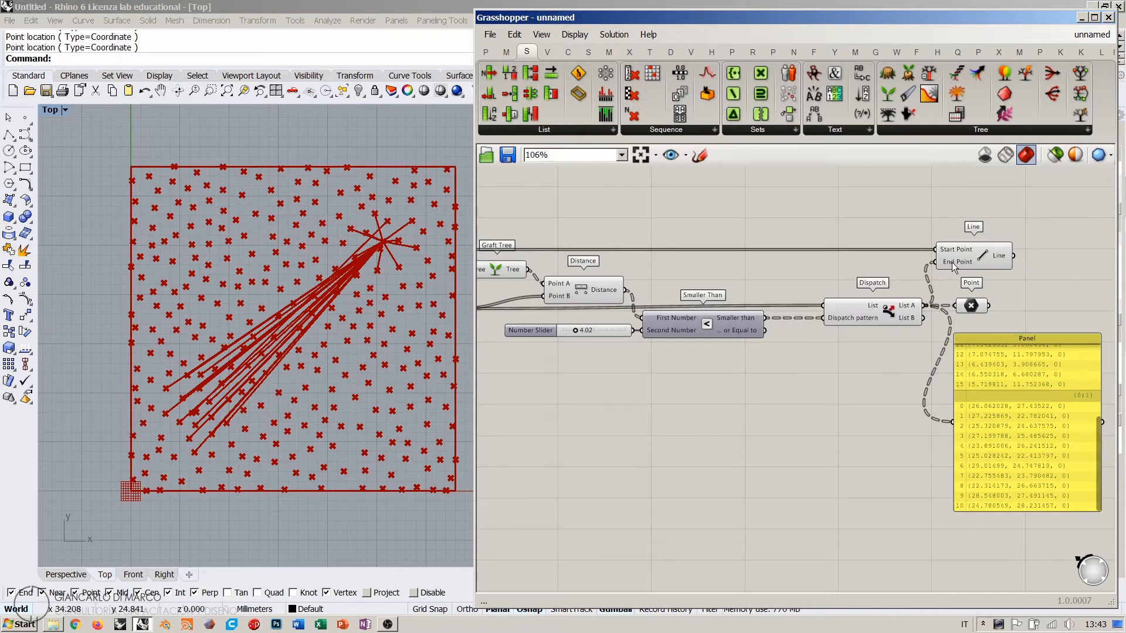
# Step: Replace Line's Start Point source with the Tree output of Graft Tree
pyautogui.moveTo(952, 262)
pyautogui.moveTo(959, 252); pyautogui.dragTo(1014, 253, button='right')
pyautogui.moveTo(1015, 254)
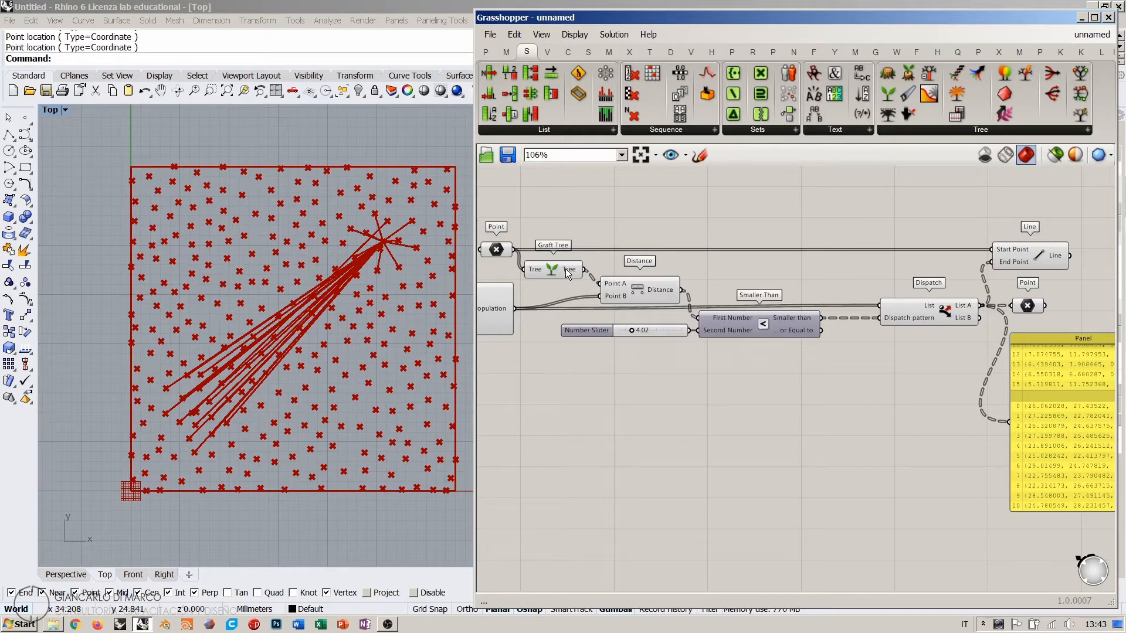
pyautogui.moveTo(585, 270); pyautogui.dragTo(991, 249)
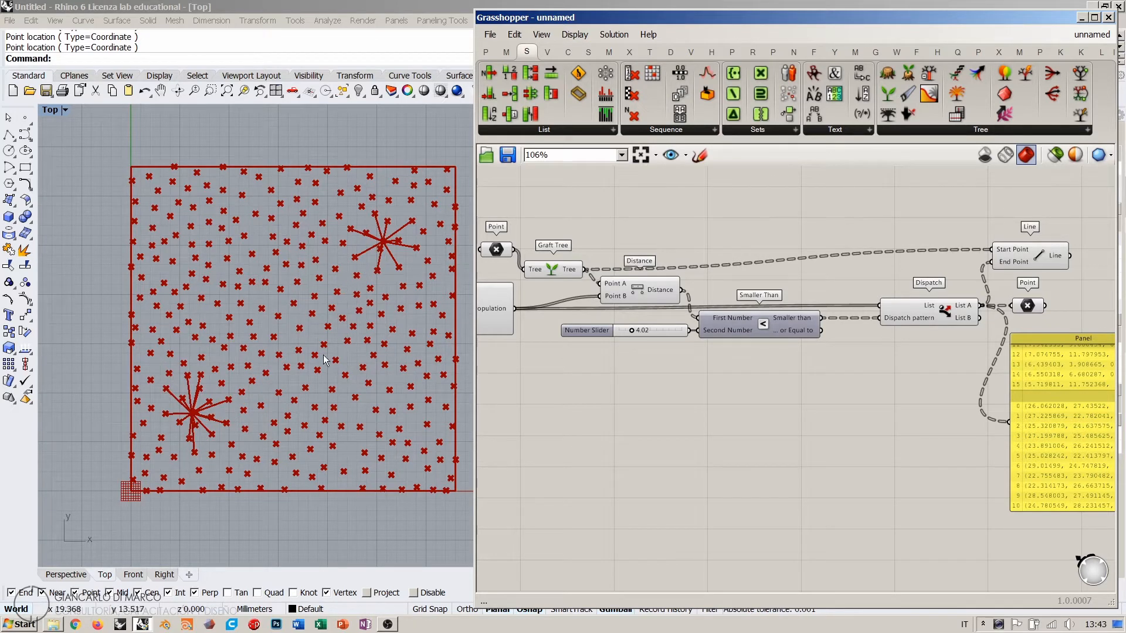
# Step: Move both attractor points to new positions within the populated rectangle to test the lines
pyautogui.moveTo(320, 322); pyautogui.dragTo(302, 322, button='right')
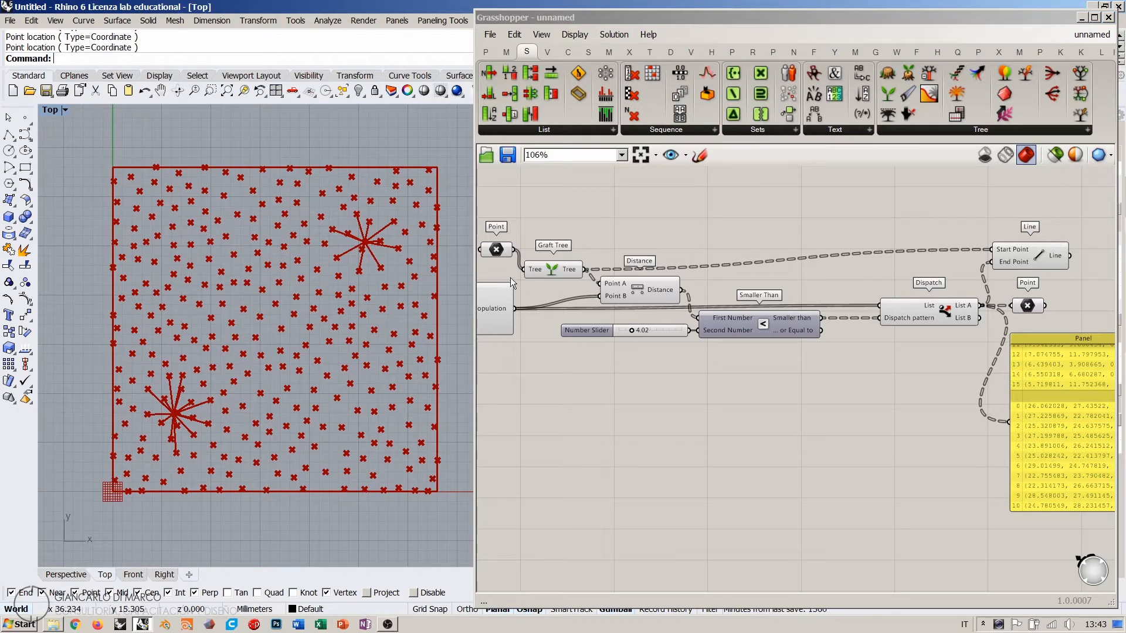
pyautogui.click(497, 253)
pyautogui.moveTo(363, 240); pyautogui.dragTo(281, 355)
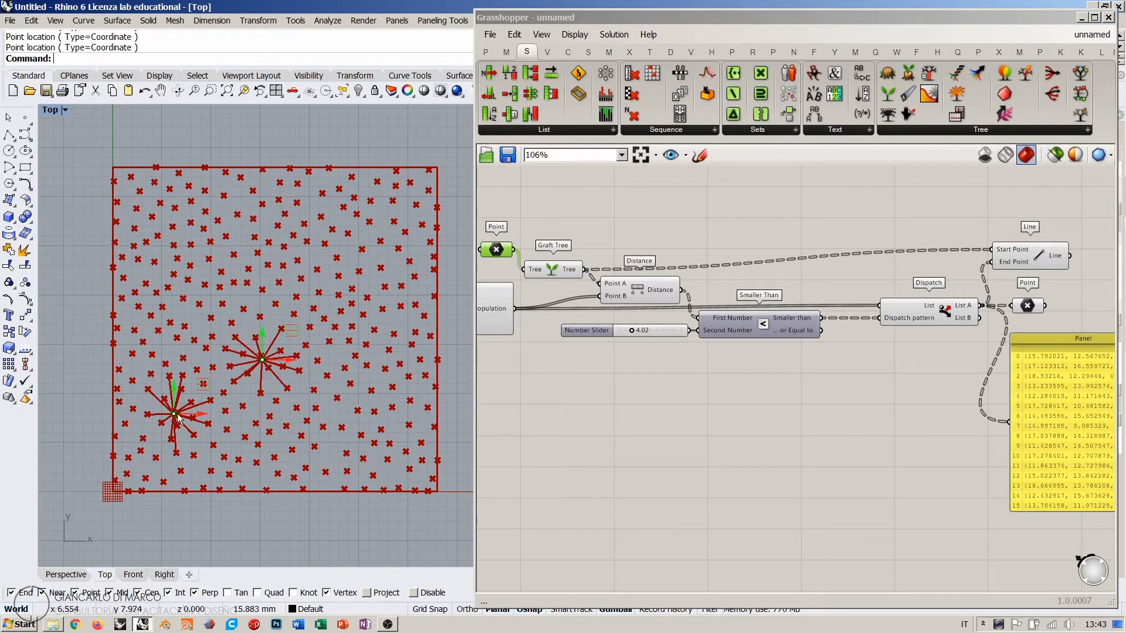
pyautogui.moveTo(177, 413); pyautogui.dragTo(201, 237)
pyautogui.moveTo(259, 365); pyautogui.dragTo(228, 391)
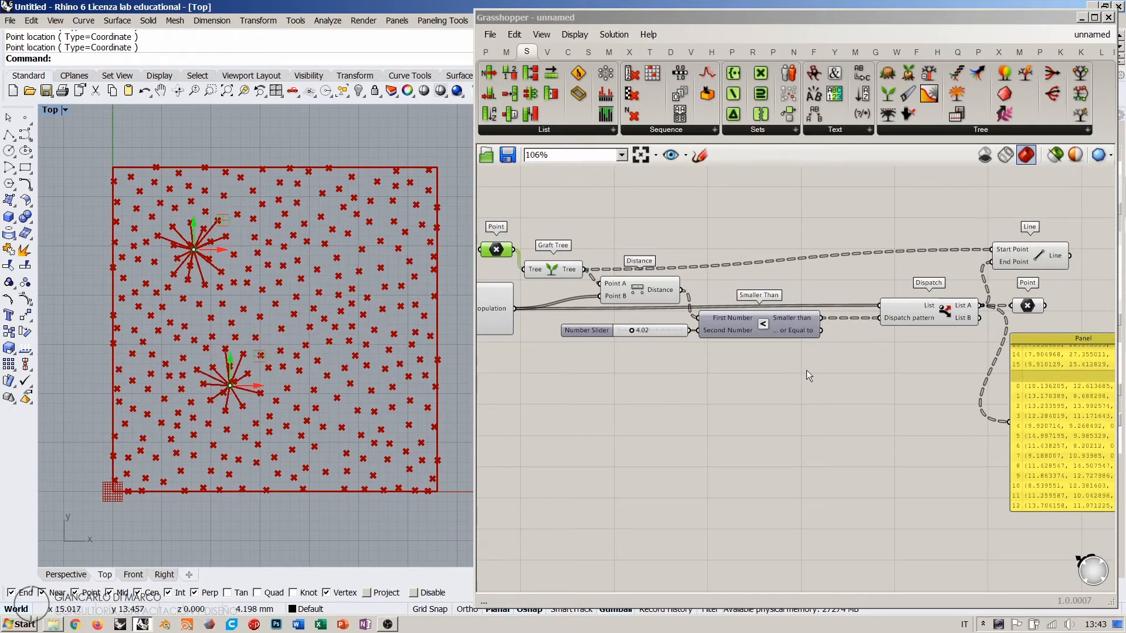
pyautogui.click(944, 378)
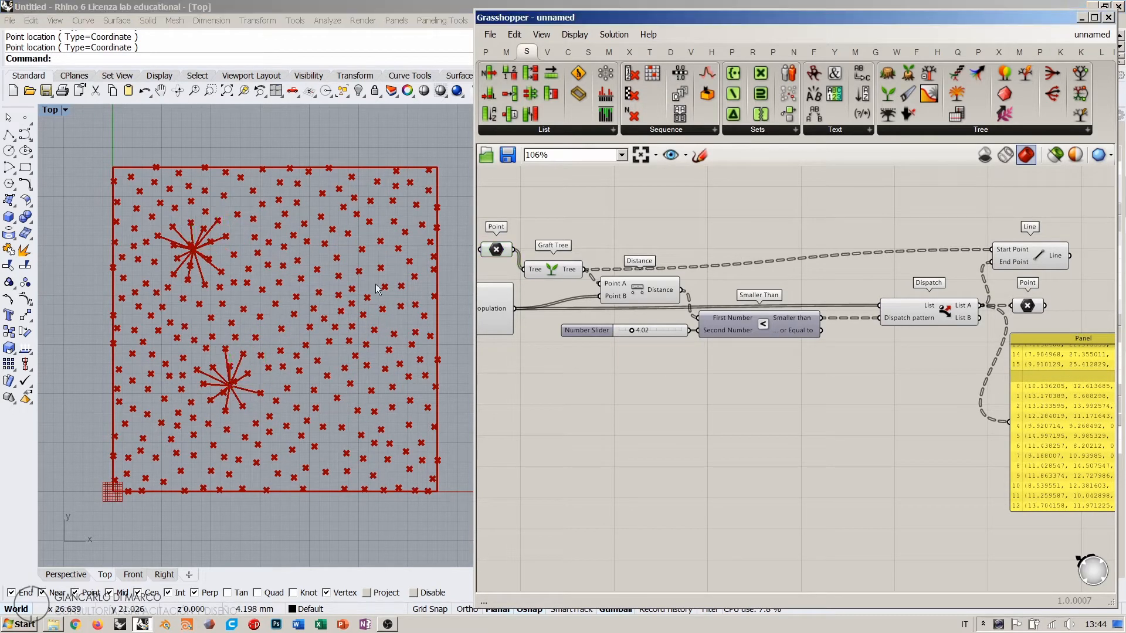
# Step: Move the Dispatch component closer to Smaller Than, and review the attractor Point and Populate 2D inputs
pyautogui.scroll(-2, 875, 339)
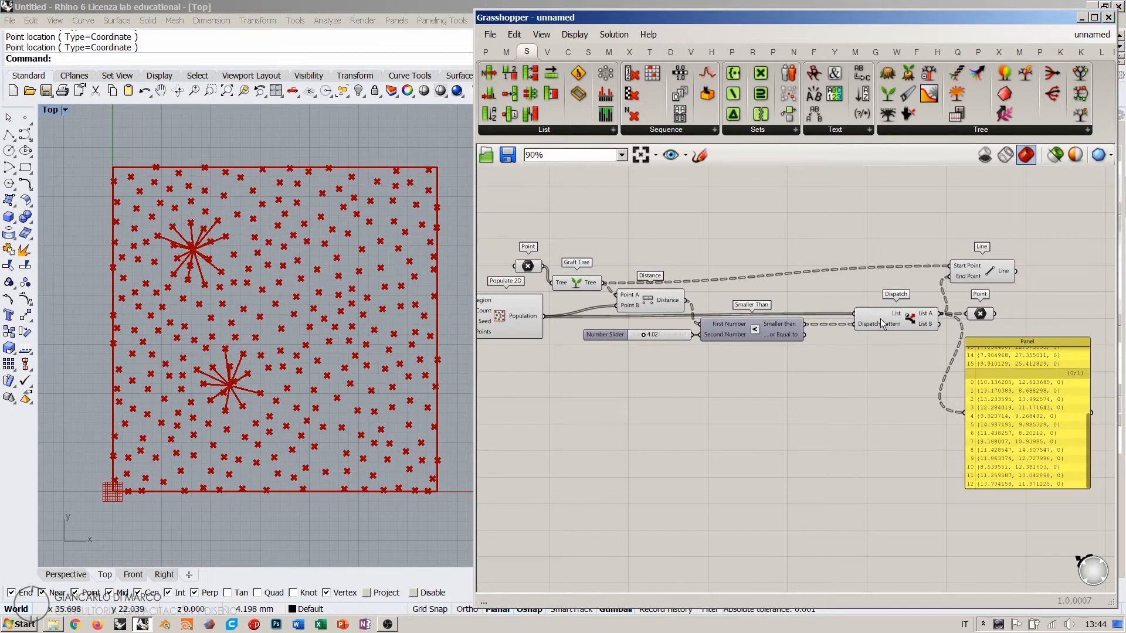
pyautogui.moveTo(880, 319); pyautogui.dragTo(844, 319)
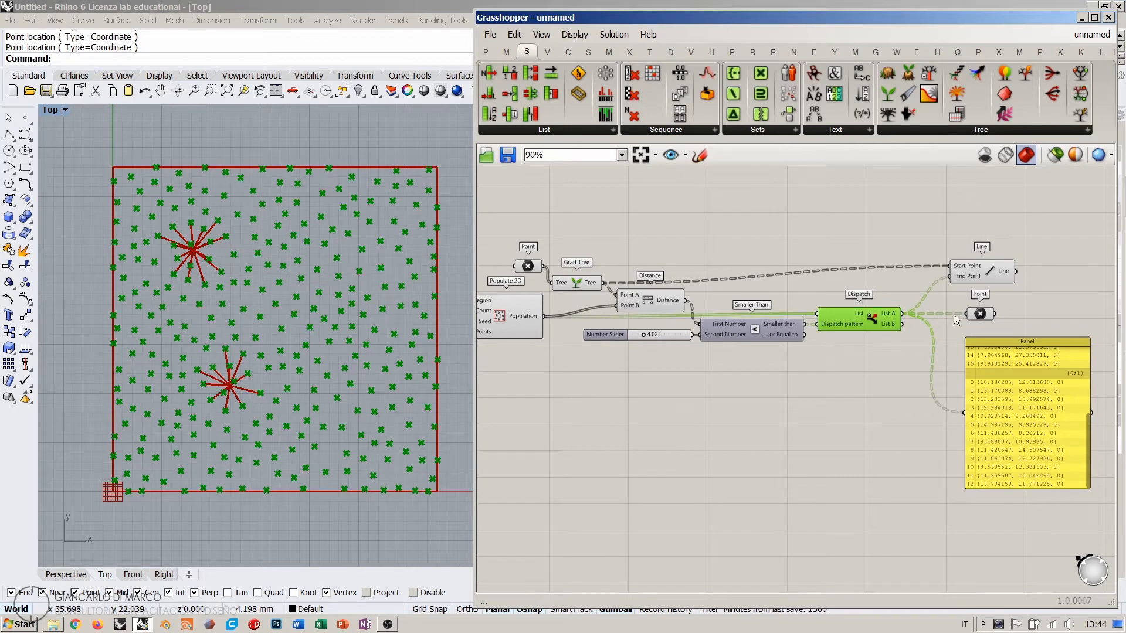
pyautogui.click(531, 267)
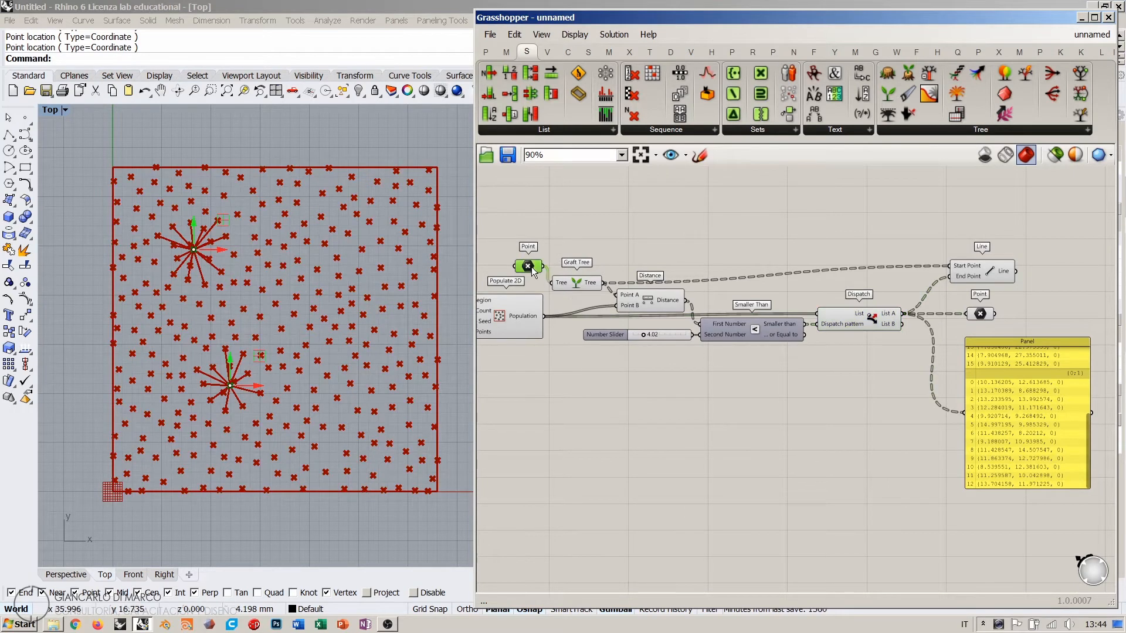
pyautogui.click(507, 315)
pyautogui.click(555, 404)
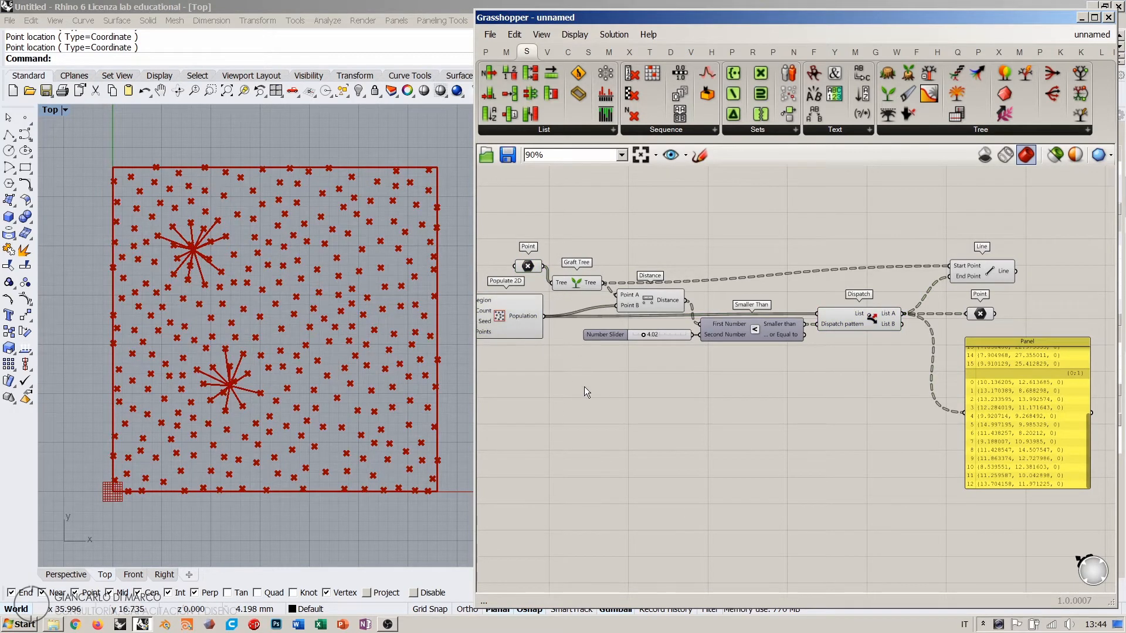
# Step: Delete the extra Point parameter and the panel fed by Dispatch, and bring the Line component closer to Dispatch
pyautogui.click(982, 315)
pyautogui.press('Delete')
pyautogui.click(1000, 385)
pyautogui.press('Delete')
pyautogui.moveTo(983, 274); pyautogui.dragTo(951, 287)
pyautogui.click(899, 250)
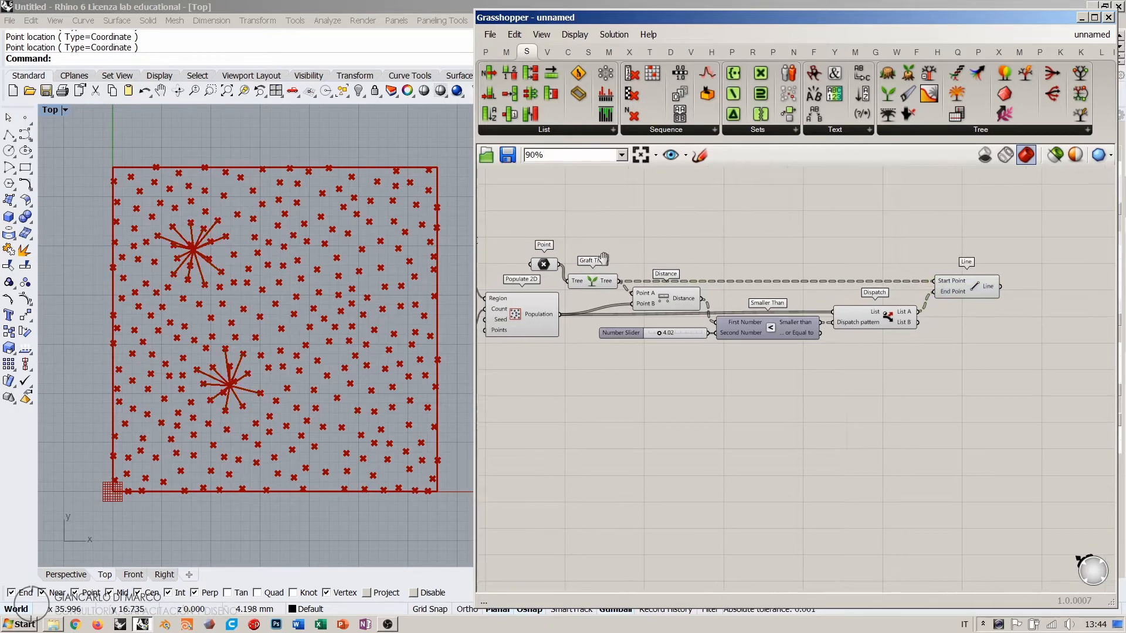
# Step: Assign a single attractor to the Point parameter and move it to the lower part of the rectangle
pyautogui.scroll(5, 597, 275)
pyautogui.rightClick(579, 262)
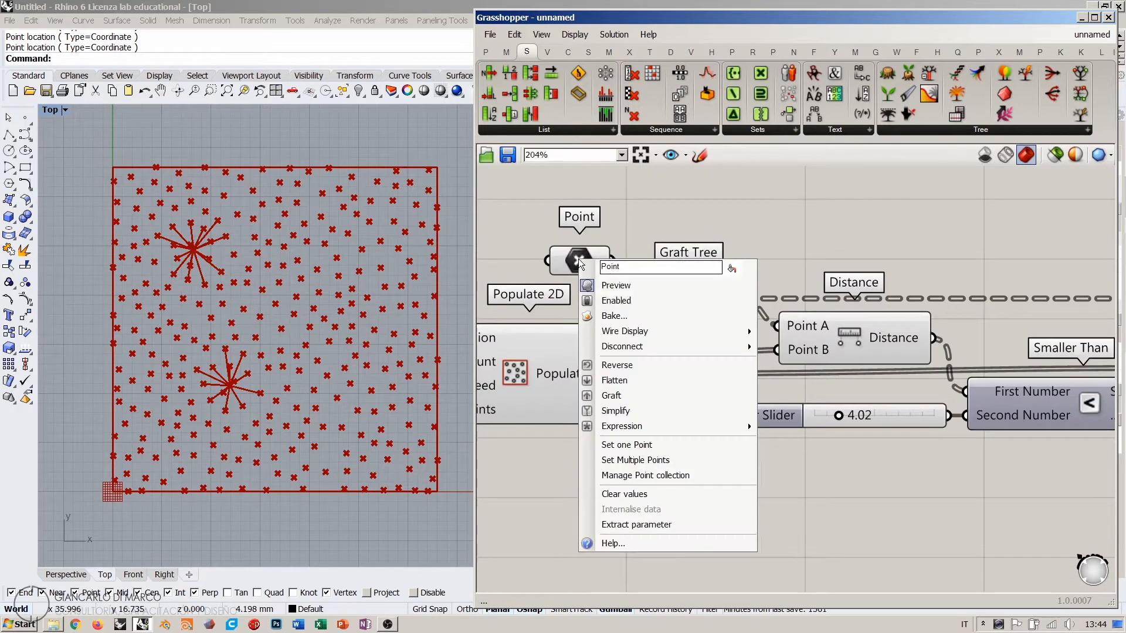
pyautogui.click(621, 444)
pyautogui.click(312, 282)
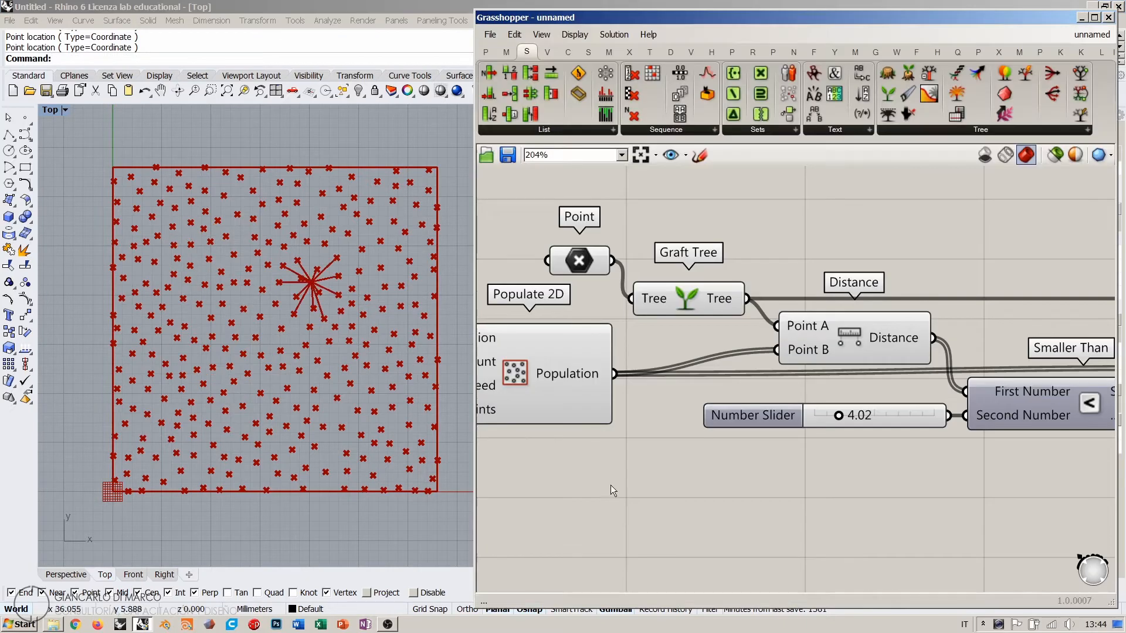
pyautogui.click(580, 262)
pyautogui.moveTo(311, 282); pyautogui.dragTo(252, 403)
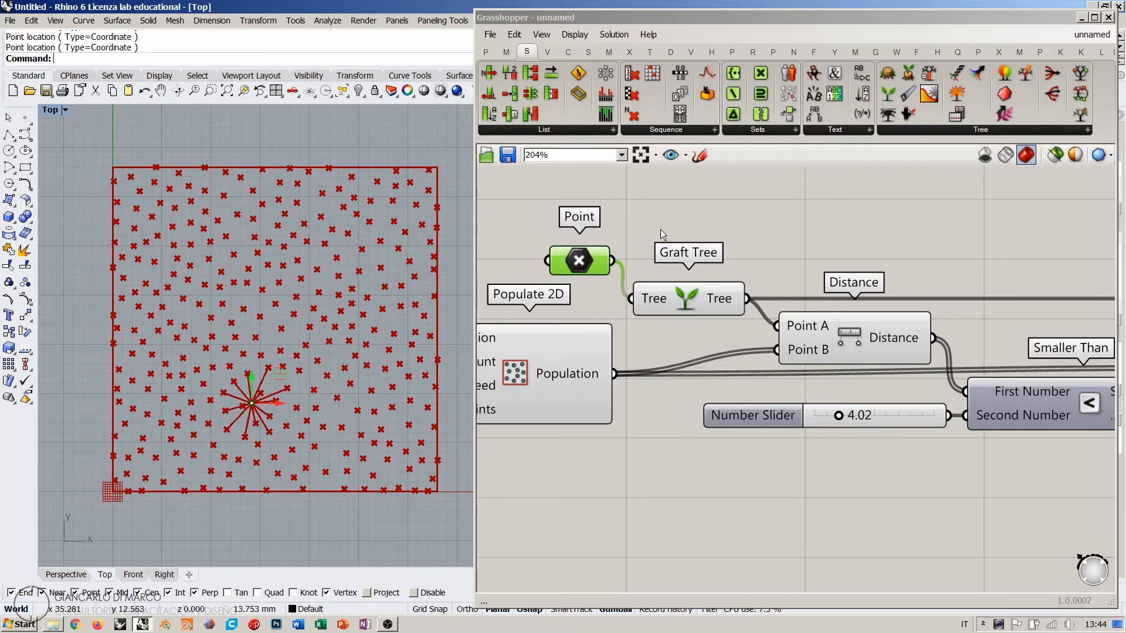
pyautogui.click(660, 230)
# Step: Assign six attractor points spread across the rectangle to the Point parameter with Set Multiple Points
pyautogui.rightClick(581, 265)
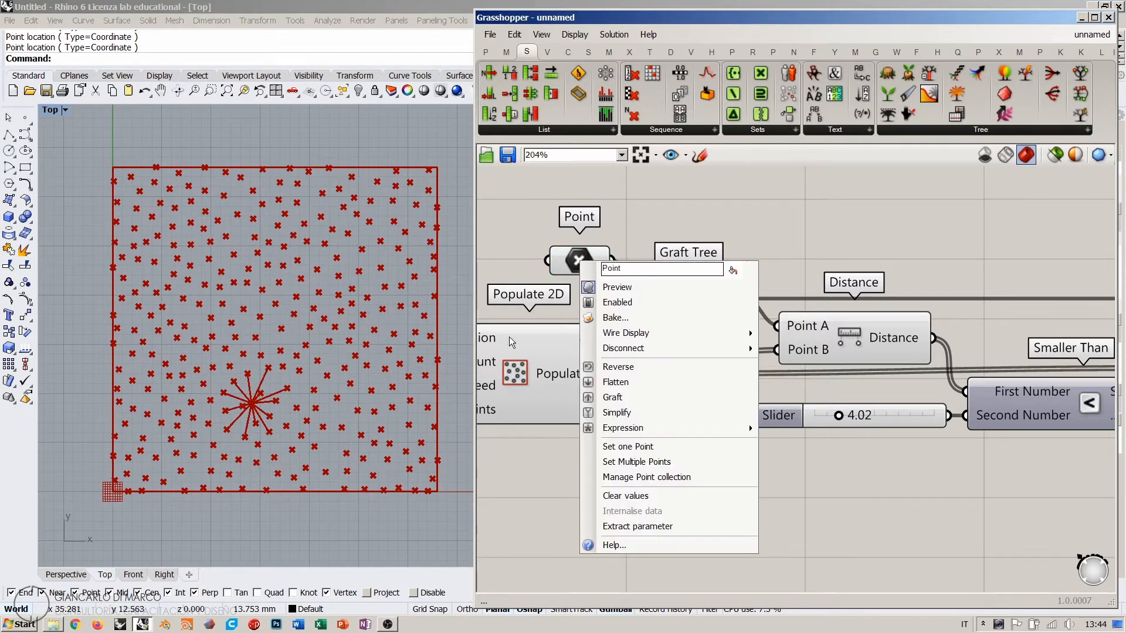
pyautogui.click(548, 459)
pyautogui.click(175, 429)
pyautogui.click(375, 430)
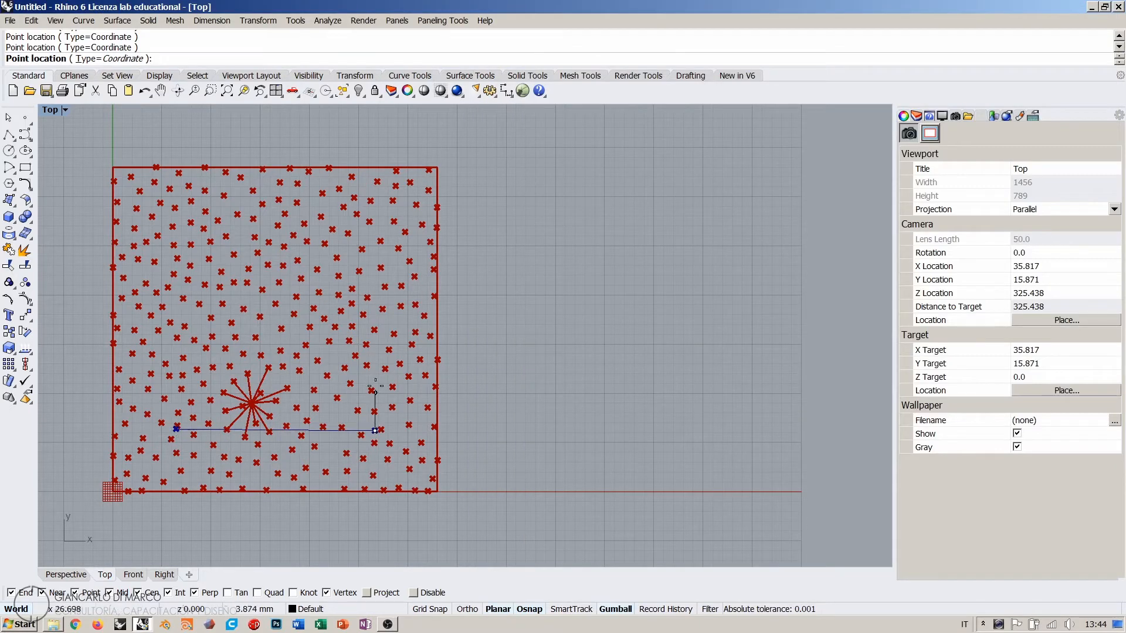
pyautogui.click(383, 286)
pyautogui.click(242, 335)
pyautogui.click(161, 236)
pyautogui.click(314, 203)
pyautogui.press('Return')
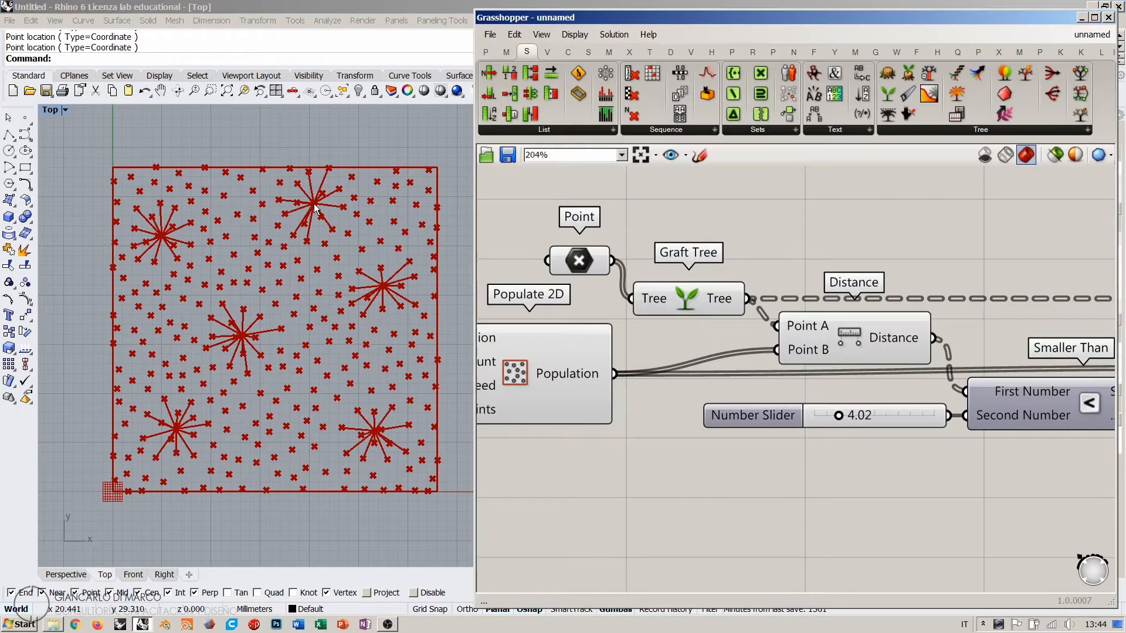
# Step: Reposition the central attractor slightly lower and the lower-right attractor slightly higher among the populated points
pyautogui.moveTo(242, 335); pyautogui.dragTo(255, 354)
pyautogui.moveTo(375, 431); pyautogui.dragTo(364, 402)
pyautogui.click(648, 262)
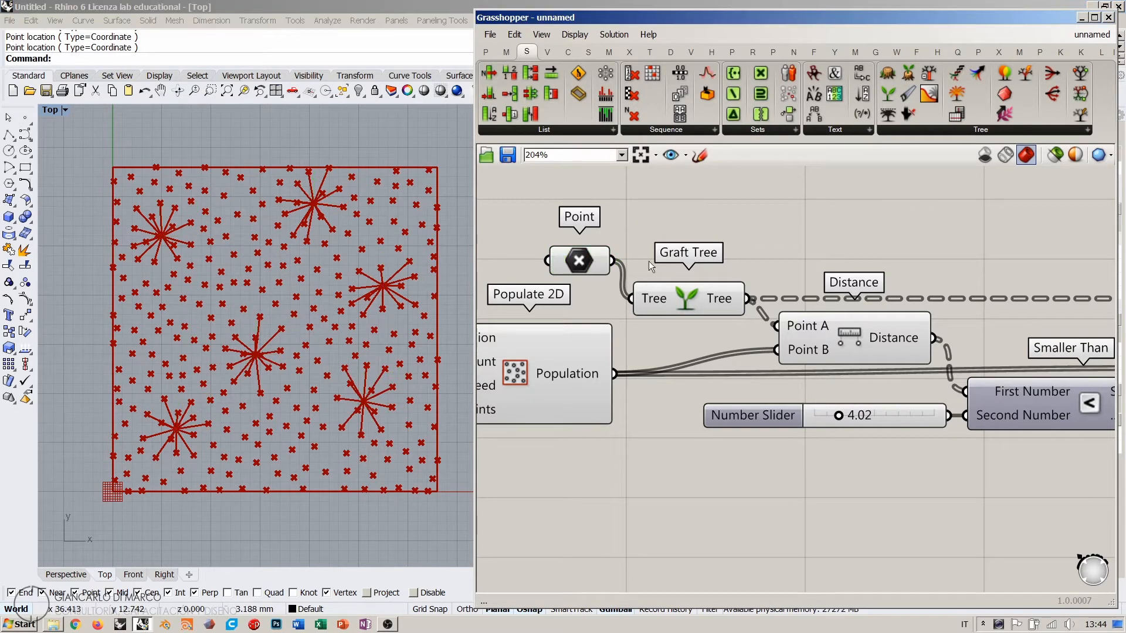
# Step: Duplicate the attractor Point parameter and place the copy above Graft Tree
pyautogui.scroll(-3, 675, 249)
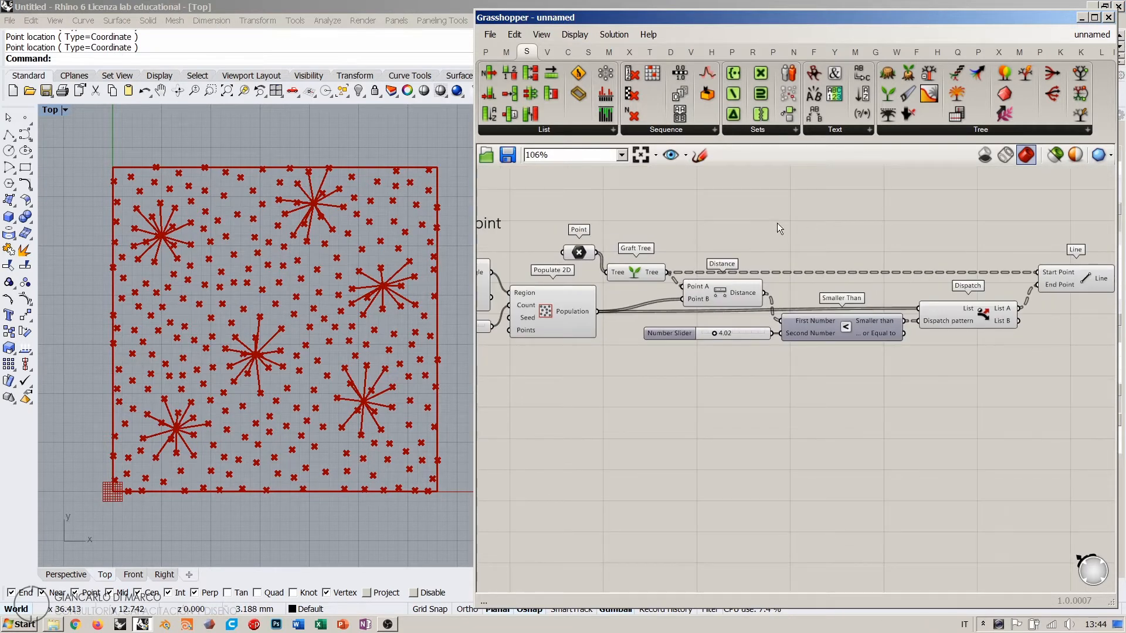
pyautogui.scroll(4, 680, 266)
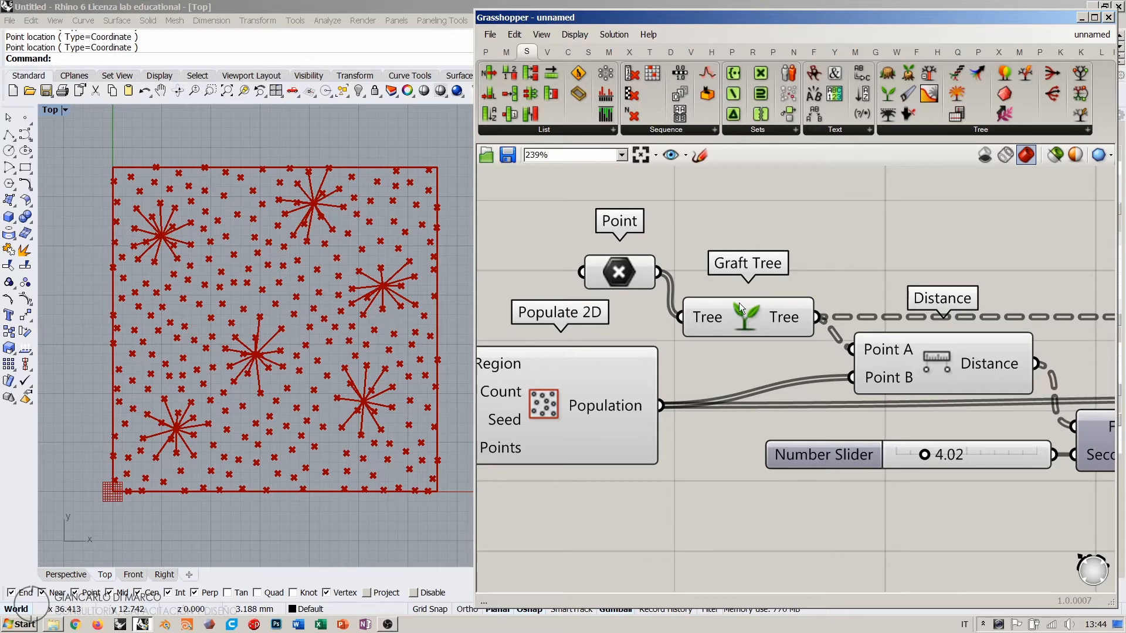
pyautogui.click(649, 263)
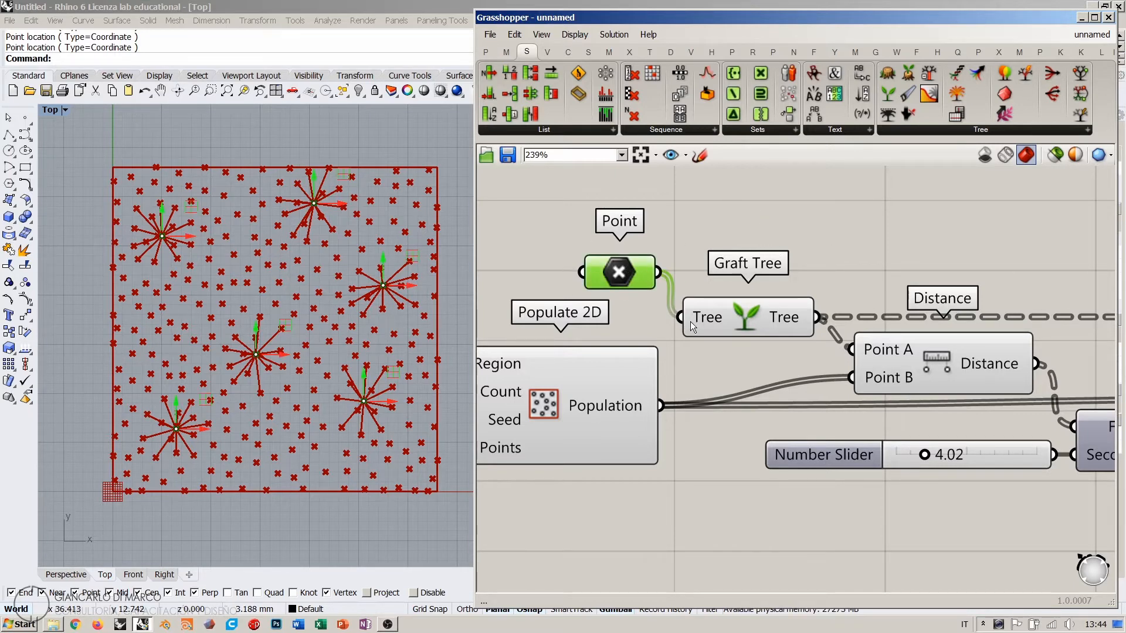
pyautogui.click(671, 220)
pyautogui.moveTo(710, 224); pyautogui.dragTo(716, 294, button='right')
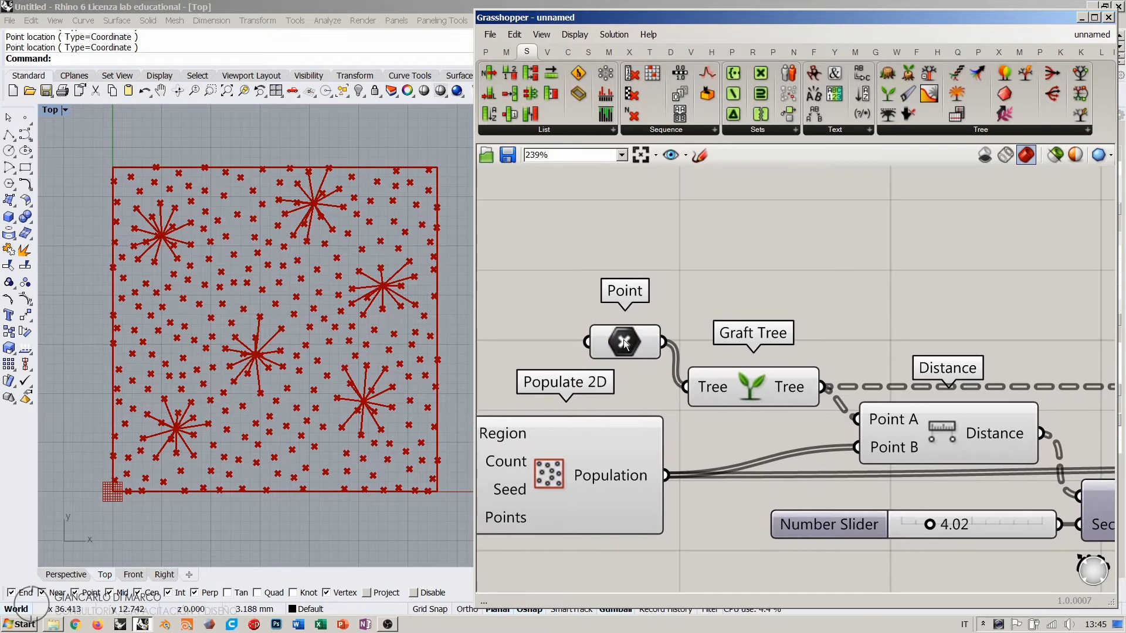
pyautogui.keyDown('alt'); pyautogui.moveTo(623, 339); pyautogui.dragTo(650, 280); pyautogui.keyUp('alt')
pyautogui.moveTo(744, 250); pyautogui.dragTo(758, 245)
pyautogui.click(843, 317)
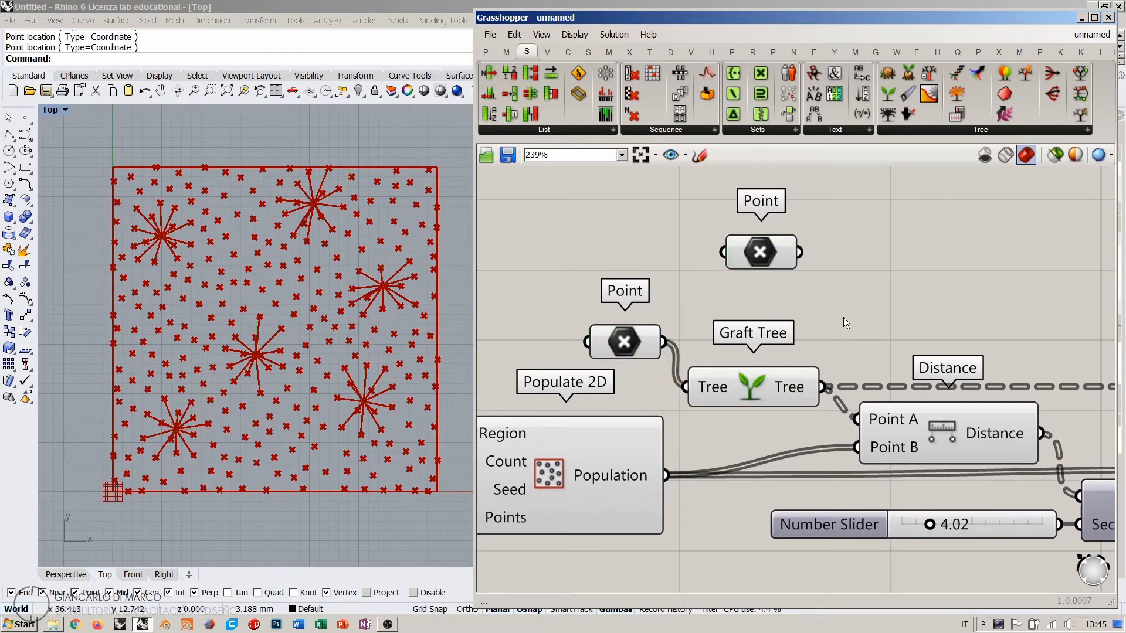
# Step: Enable Graft on the copied Point parameter and compare its data structure with the original Point
pyautogui.rightClick(762, 252)
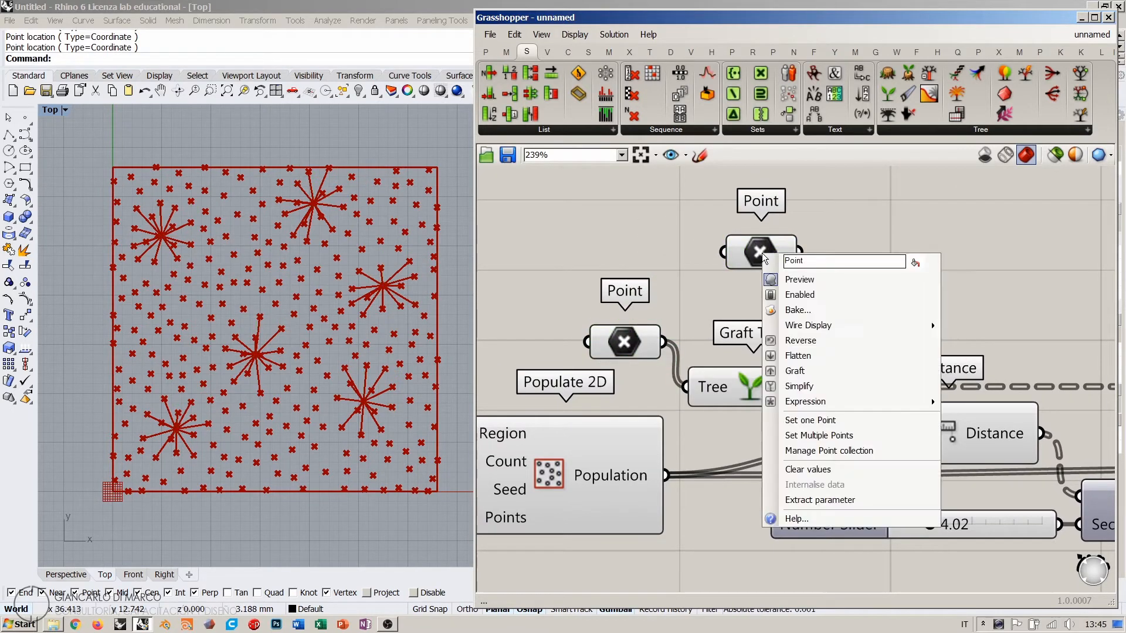
pyautogui.click(787, 375)
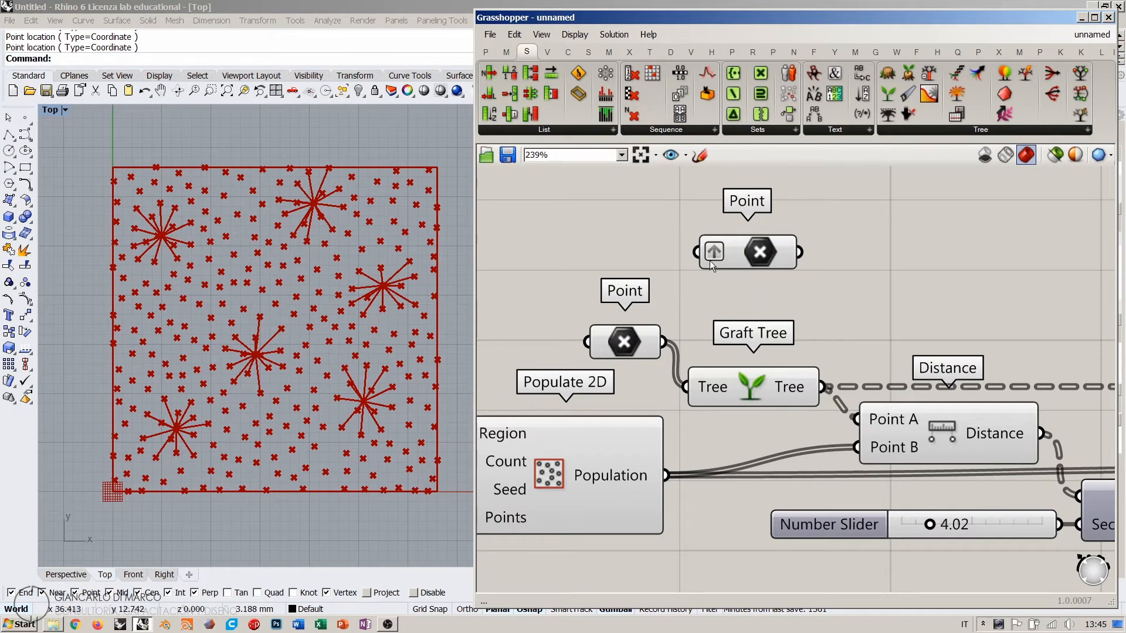
pyautogui.scroll(3, 710, 256)
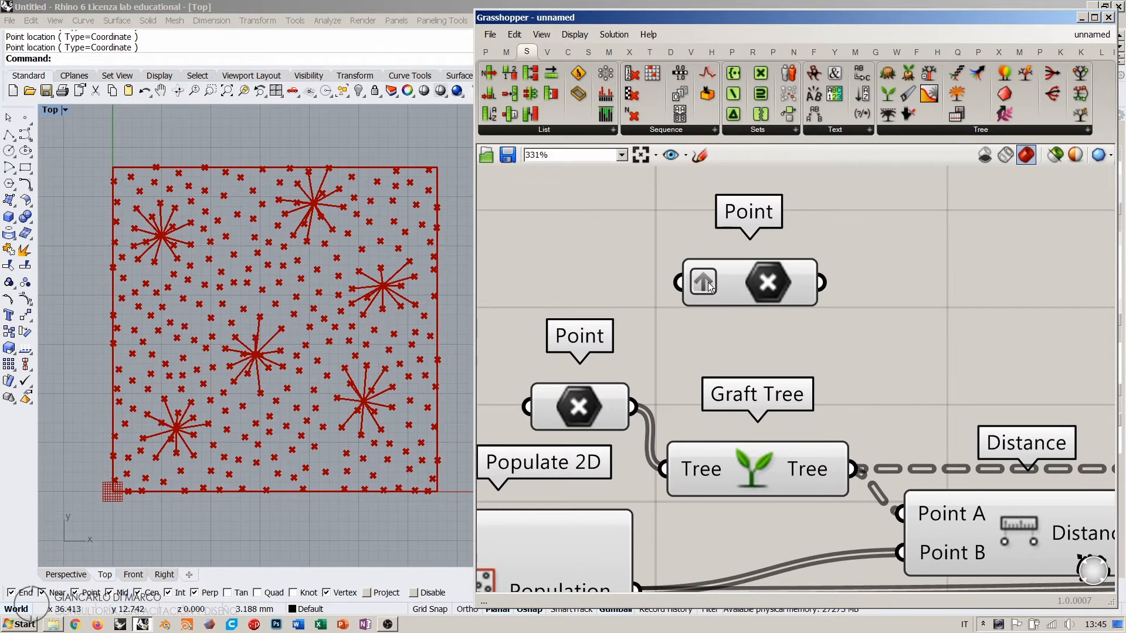
pyautogui.moveTo(922, 290); pyautogui.dragTo(783, 301, button='right')
pyautogui.moveTo(638, 290)
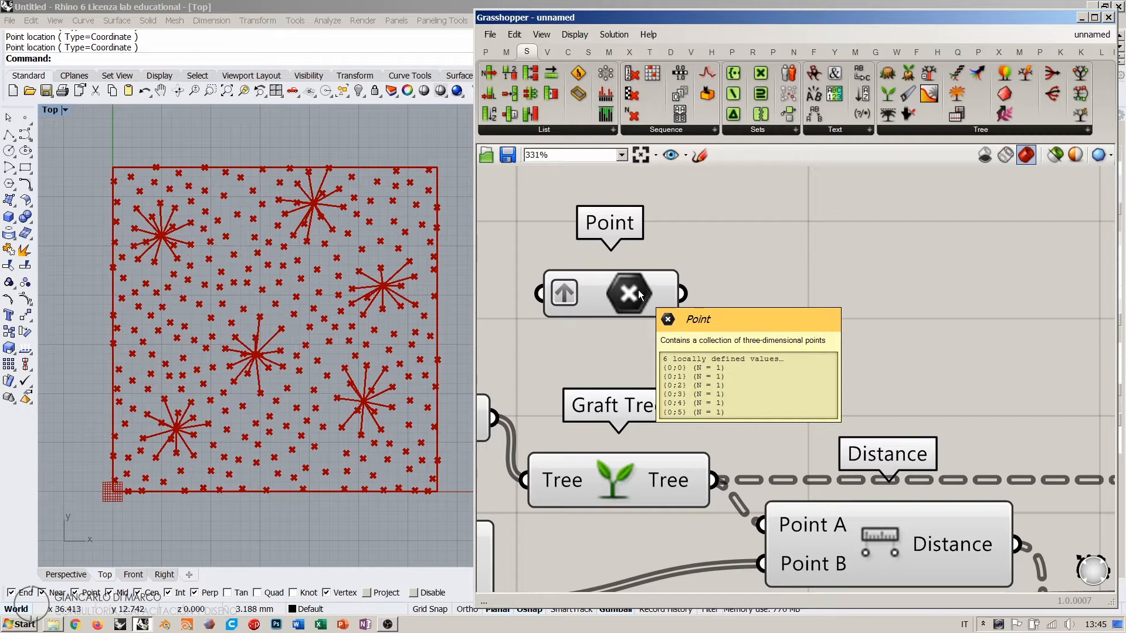
pyautogui.moveTo(638, 290); pyautogui.dragTo(828, 321, button='right')
pyautogui.moveTo(681, 357)
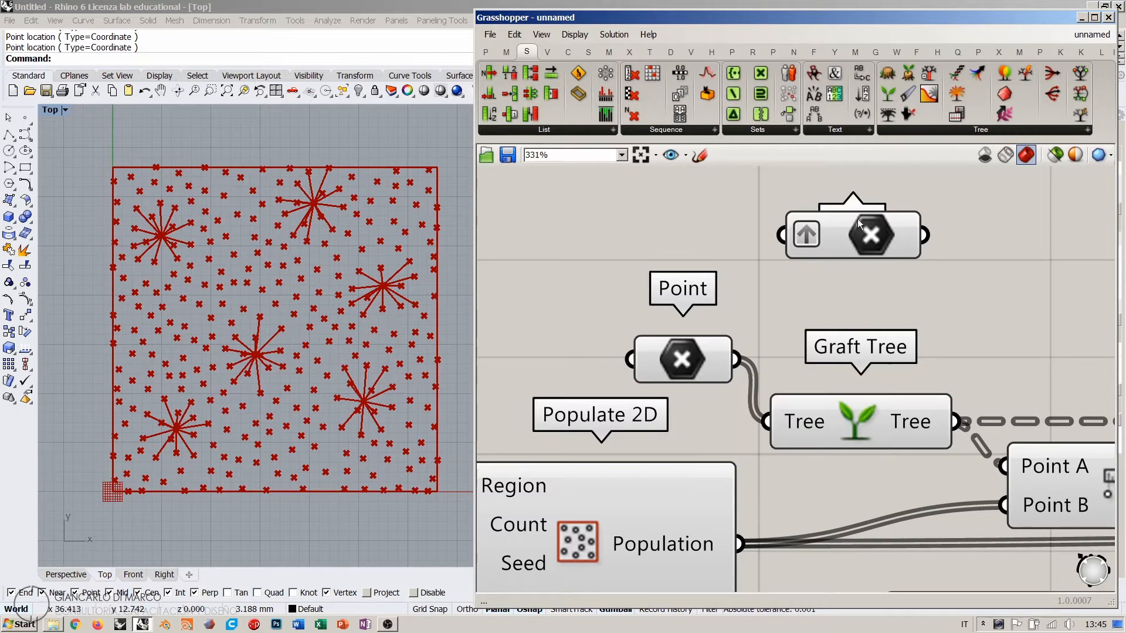
pyautogui.moveTo(876, 230)
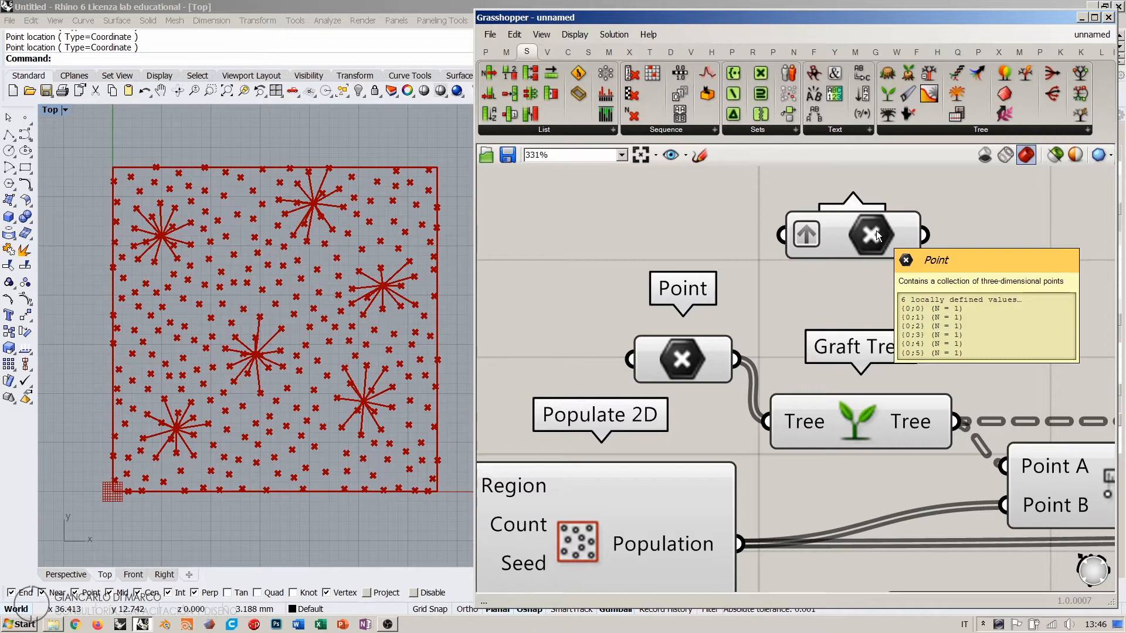
# Step: Transfer Graft Tree's outgoing wires to the grafted Point, and move the original Point and Graft Tree above it
pyautogui.scroll(-3, 696, 269)
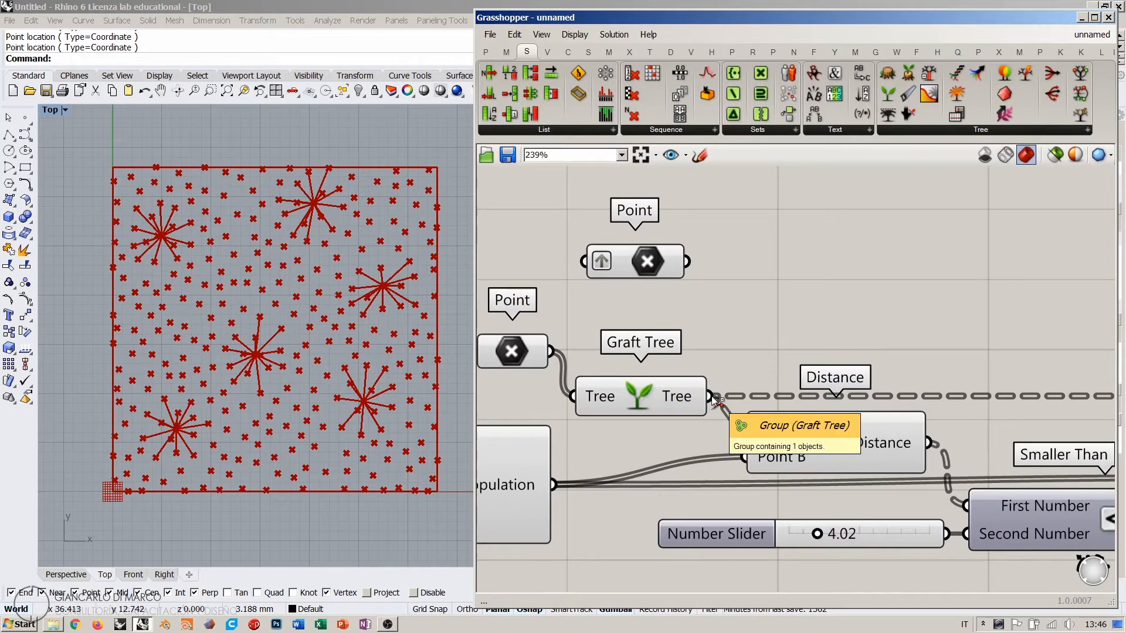
pyautogui.keyDown('ctrl'); pyautogui.keyDown('shift'); pyautogui.moveTo(711, 396); pyautogui.dragTo(671, 312); pyautogui.keyUp('shift'); pyautogui.keyUp('ctrl')
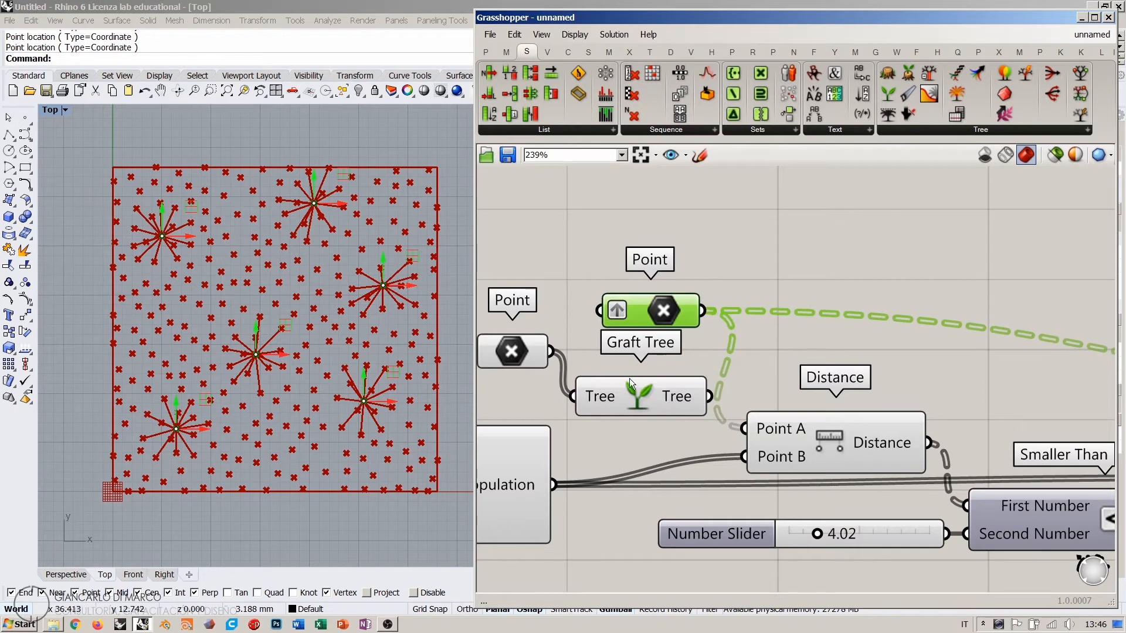
pyautogui.moveTo(635, 398); pyautogui.dragTo(679, 214)
pyautogui.moveTo(522, 347); pyautogui.dragTo(568, 219)
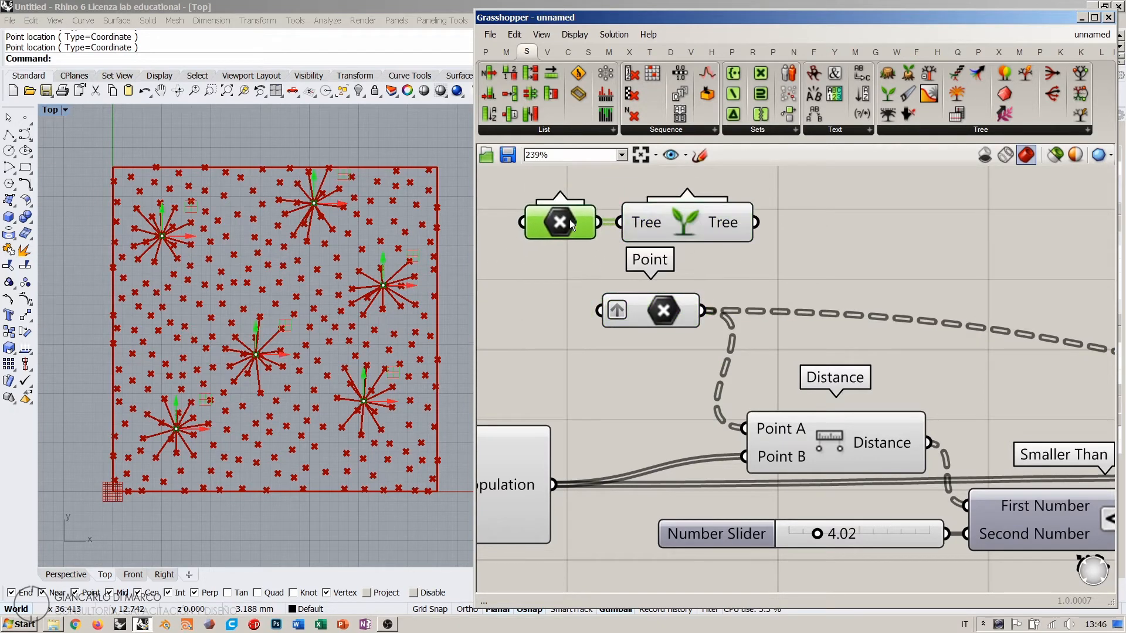
# Step: Delete the original Point parameter together with the Graft Tree component
pyautogui.moveTo(702, 205); pyautogui.dragTo(782, 298, button='right')
pyautogui.moveTo(863, 265); pyautogui.dragTo(607, 326)
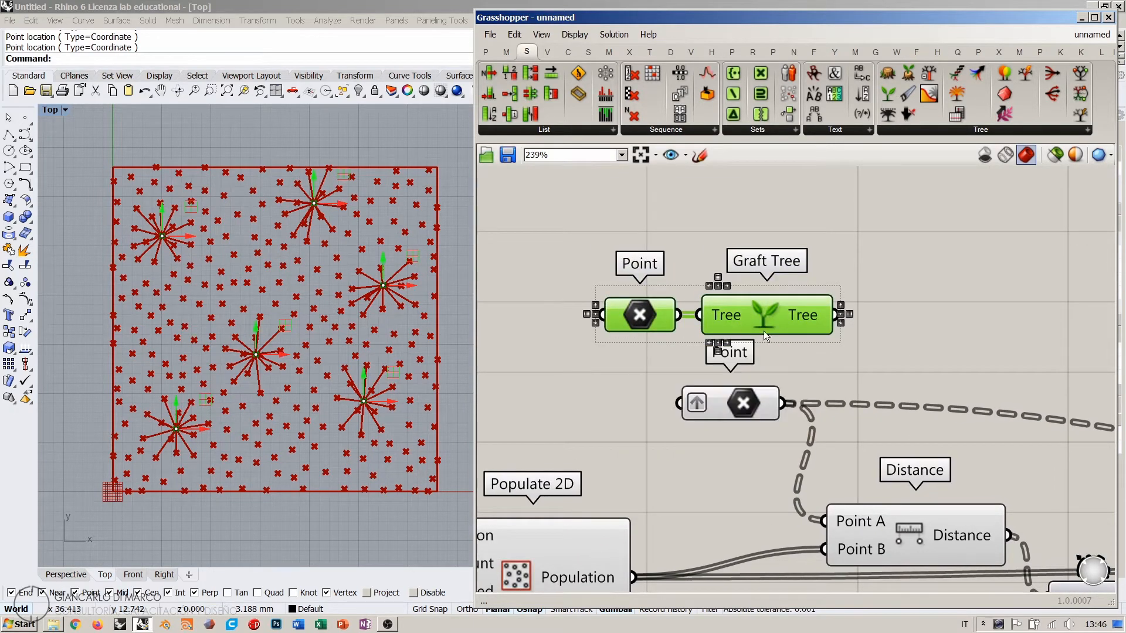
pyautogui.press('Delete')
# Step: Place the grafted Point beside Distance, level with Line's Start Point input, and inspect its data branches
pyautogui.moveTo(781, 405); pyautogui.dragTo(770, 280, button='right')
pyautogui.scroll(-3, 741, 274)
pyautogui.moveTo(740, 275); pyautogui.dragTo(722, 327)
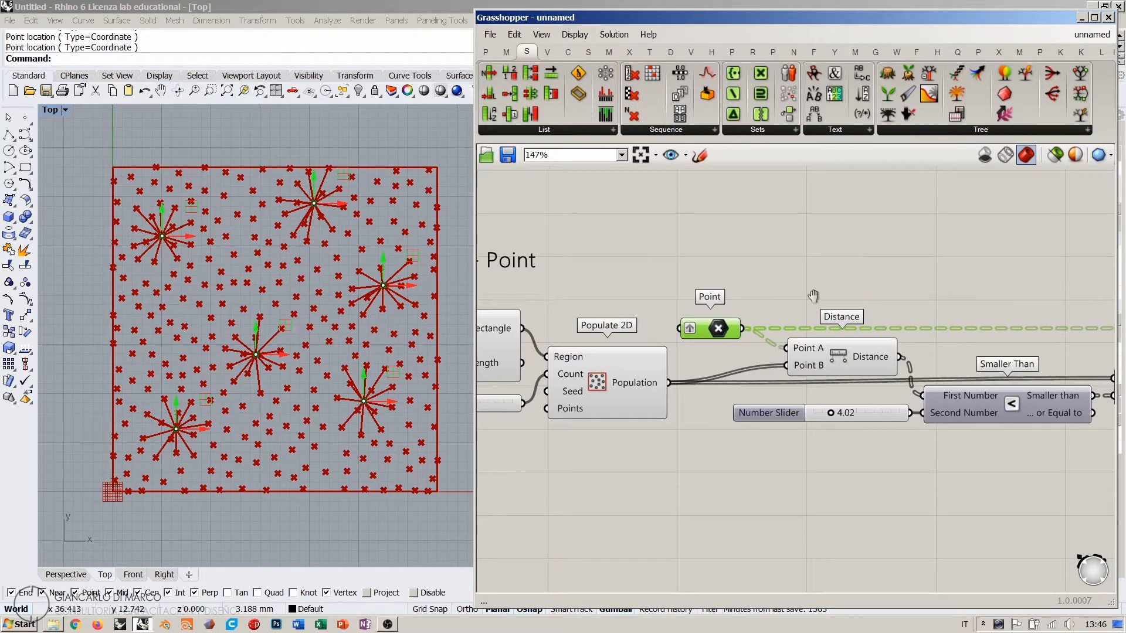
pyautogui.scroll(-3, 786, 270)
pyautogui.click(933, 270)
pyautogui.scroll(-2, 915, 275)
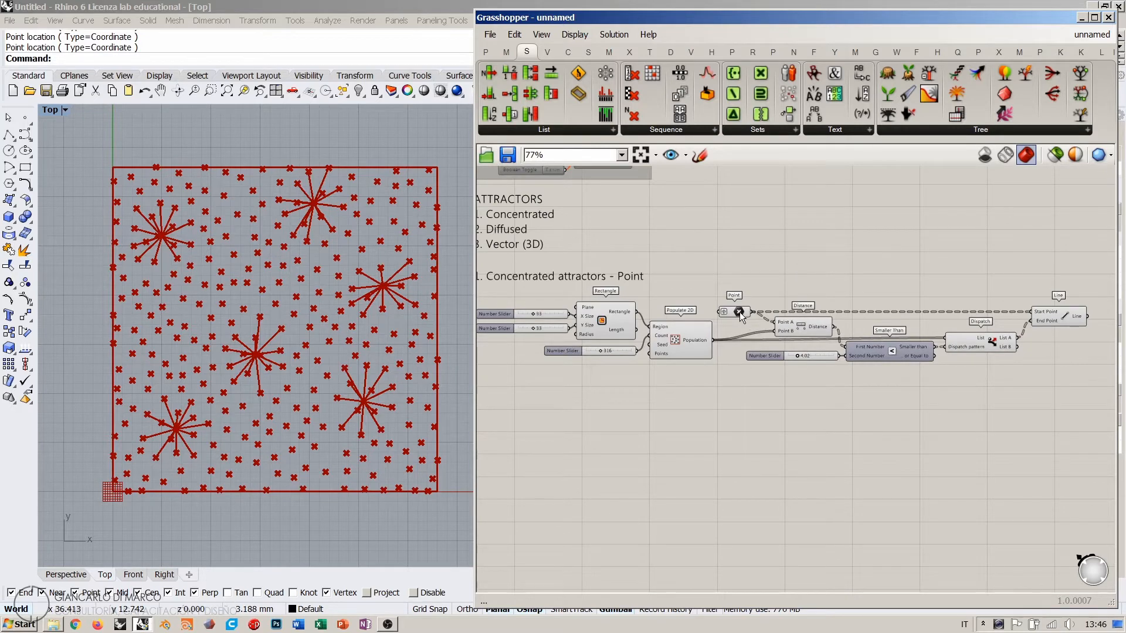
pyautogui.moveTo(740, 312)
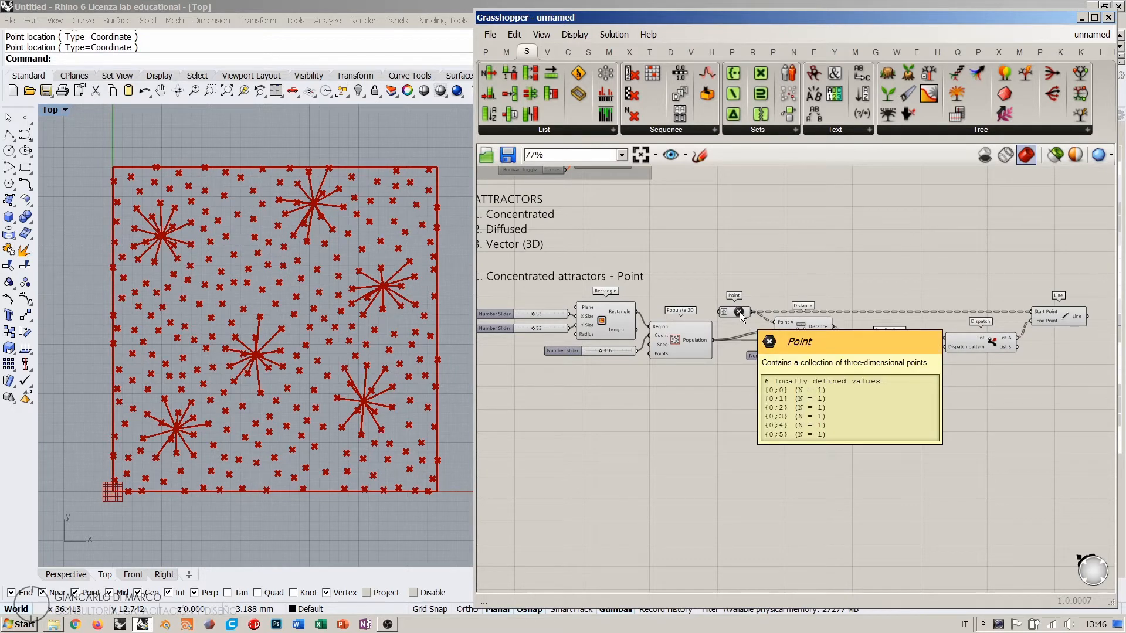
pyautogui.click(743, 309)
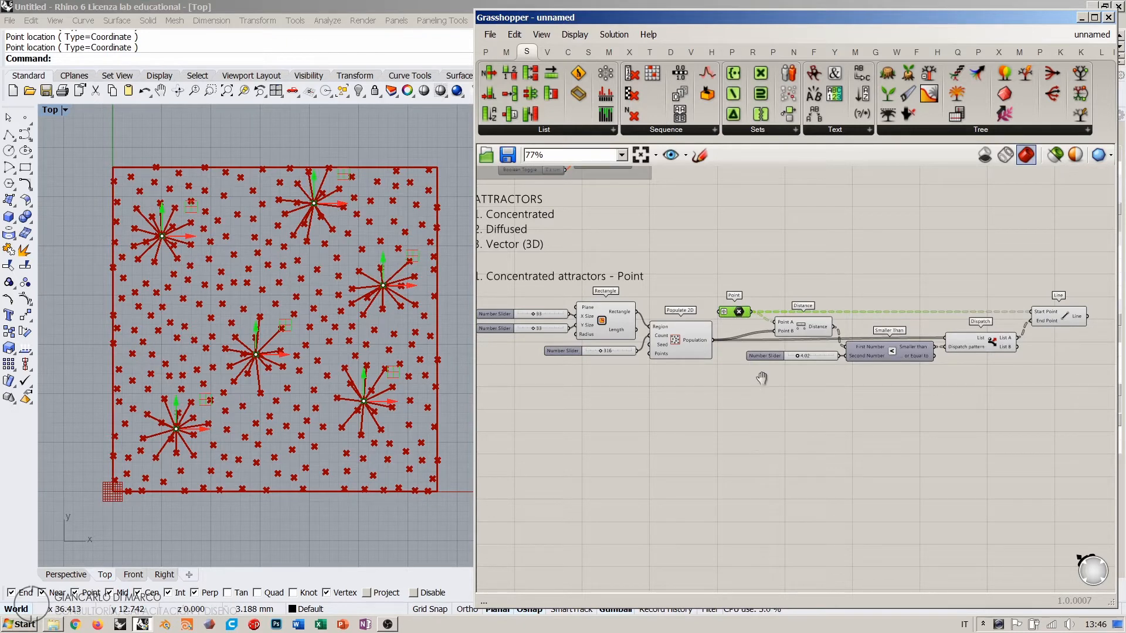
# Step: Reduce the number of populated points inside the rectangle to 173 with Populate 2D's Count slider
pyautogui.moveTo(759, 381); pyautogui.dragTo(778, 384, button='right')
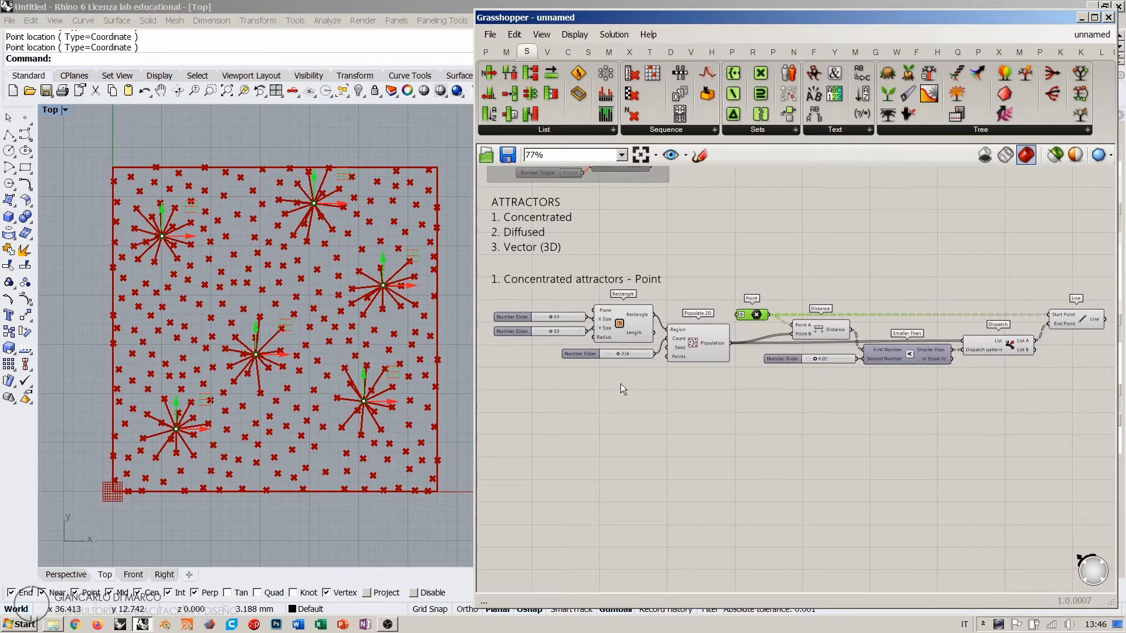
pyautogui.moveTo(617, 354)
pyautogui.mouseDown()
pyautogui.moveTo(649, 351)
pyautogui.moveTo(610, 350)
pyautogui.mouseUp()
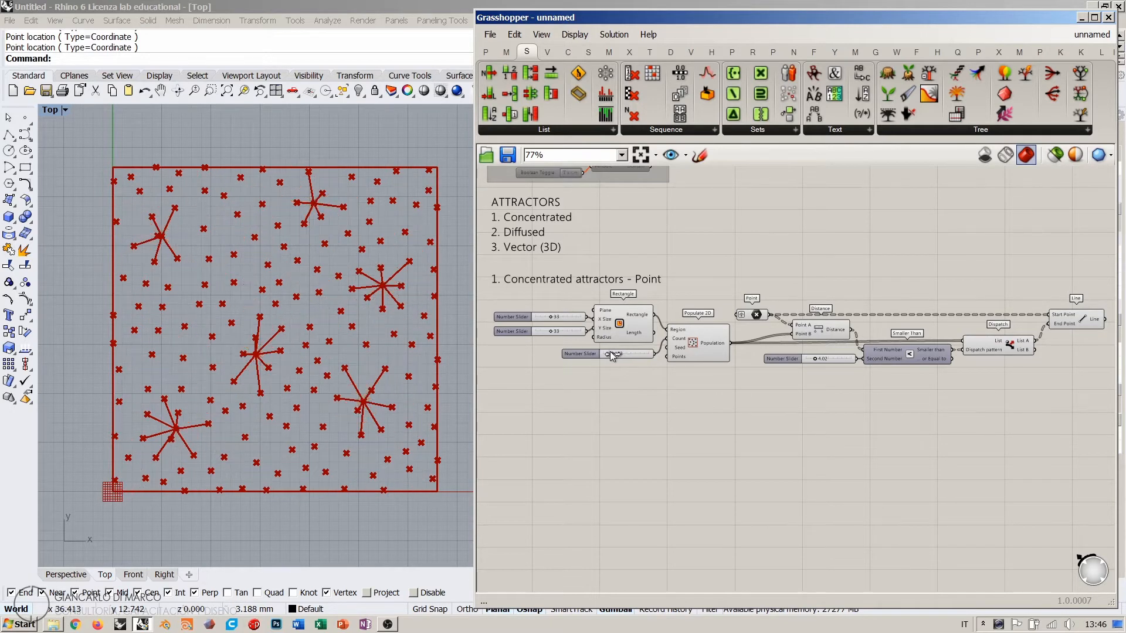
pyautogui.scroll(-2, 873, 381)
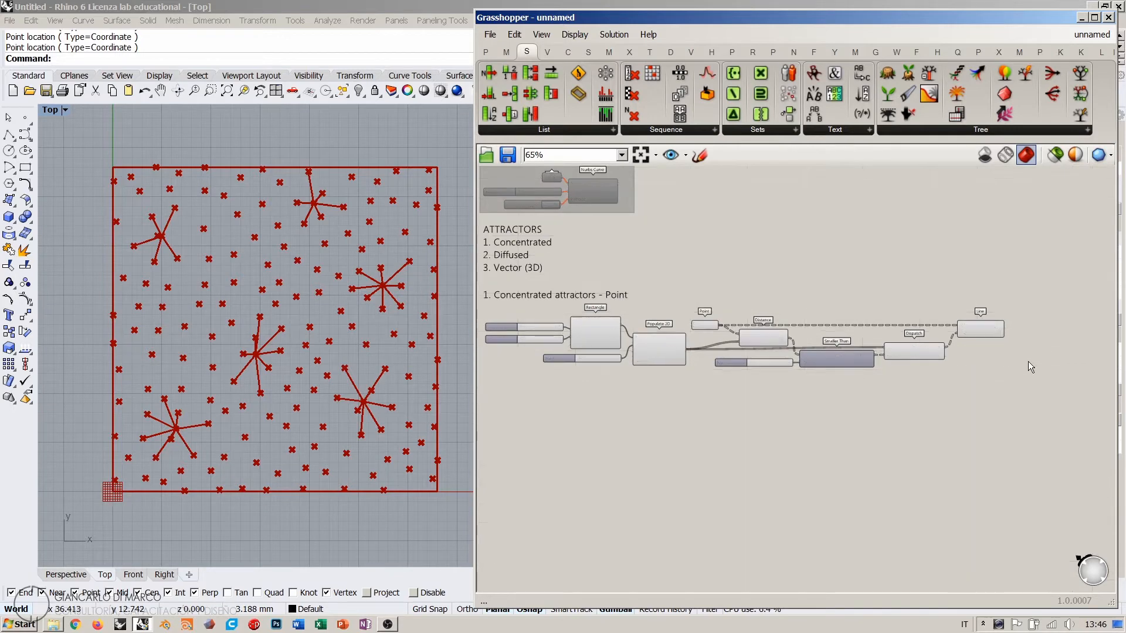
pyautogui.scroll(2, 546, 282)
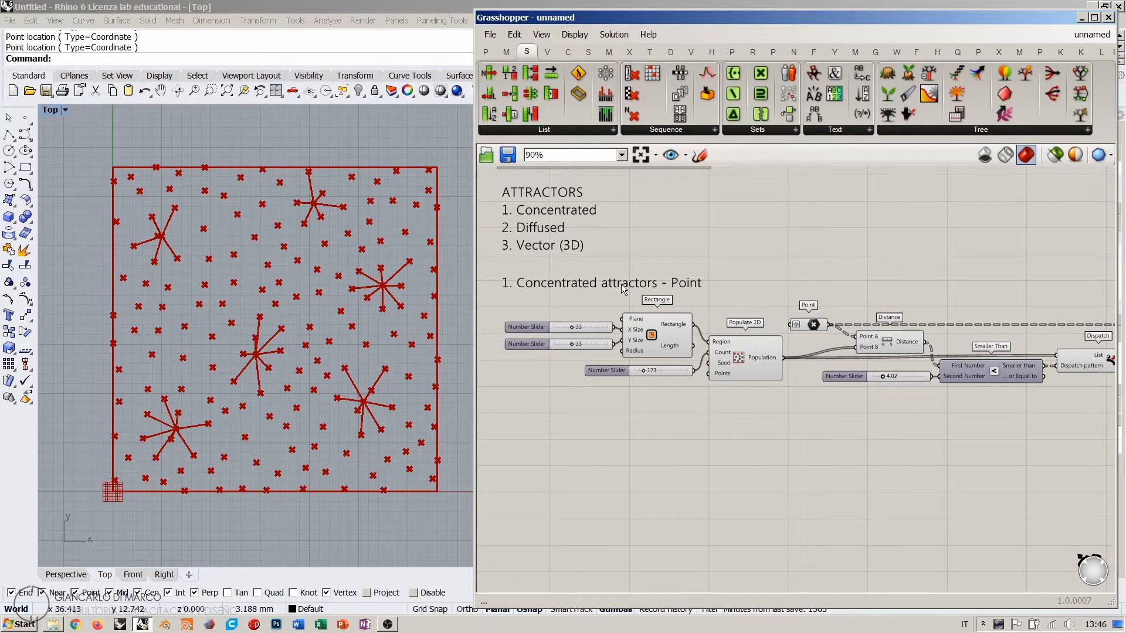
# Step: Group the whole "1. Concentrated attractors - Point" definition together with its heading and disable it
pyautogui.scroll(-3, 852, 361)
pyautogui.moveTo(1023, 372); pyautogui.dragTo(527, 290)
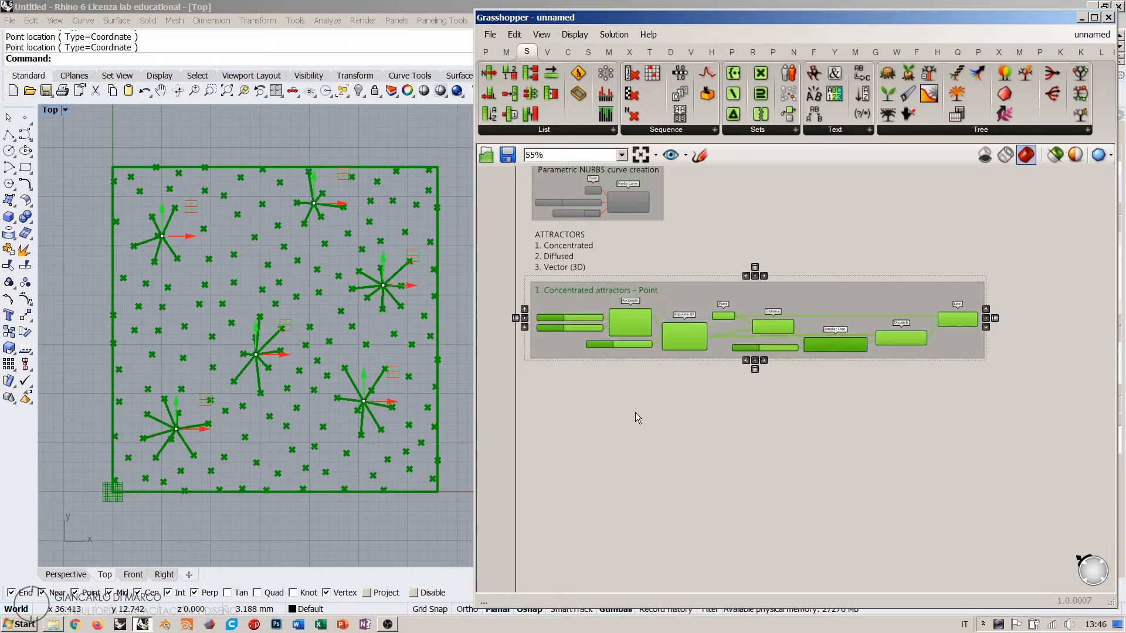
pyautogui.click(633, 417)
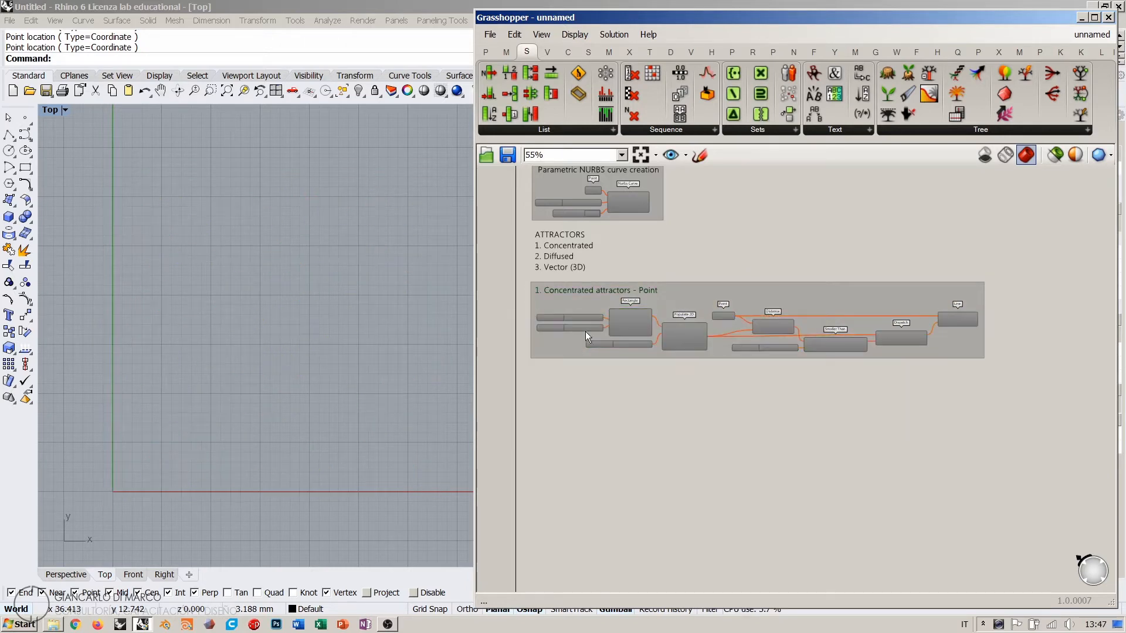
# Step: Copy the section heading below the group and change its text to "1. Concentrated attractors - Curve"
pyautogui.scroll(5, 604, 310)
pyautogui.moveTo(622, 306)
pyautogui.keyDown('alt'); pyautogui.mouseDown()
pyautogui.moveTo(622, 521)
pyautogui.moveTo(624, 508)
pyautogui.mouseUp(); pyautogui.keyUp('alt')
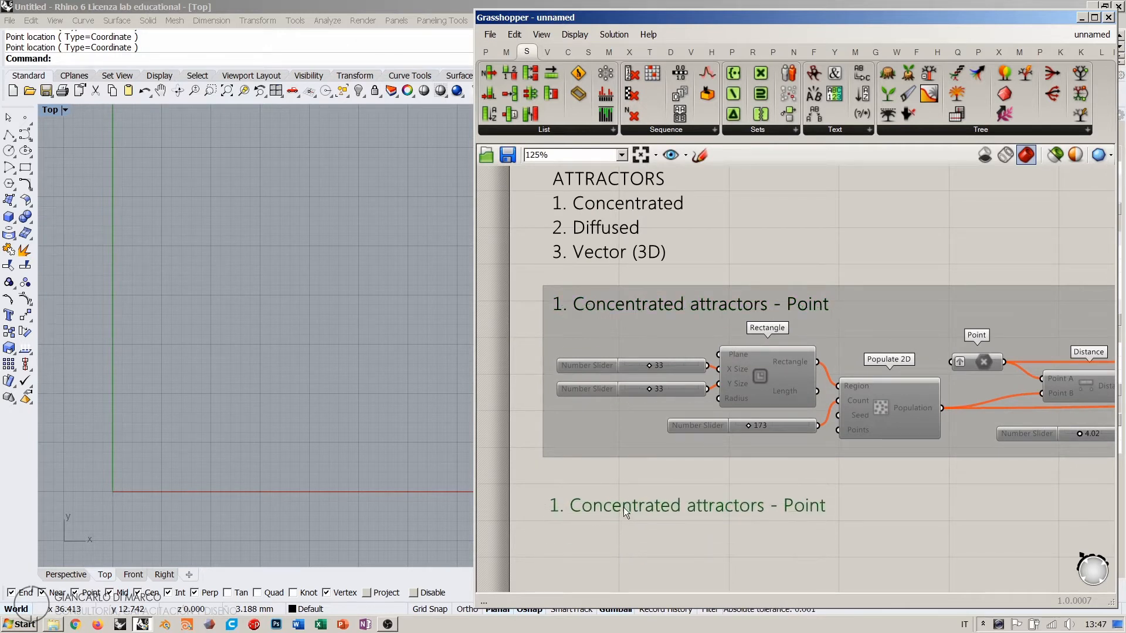
pyautogui.moveTo(624, 507); pyautogui.dragTo(635, 358, button='right')
pyautogui.doubleClick(635, 359)
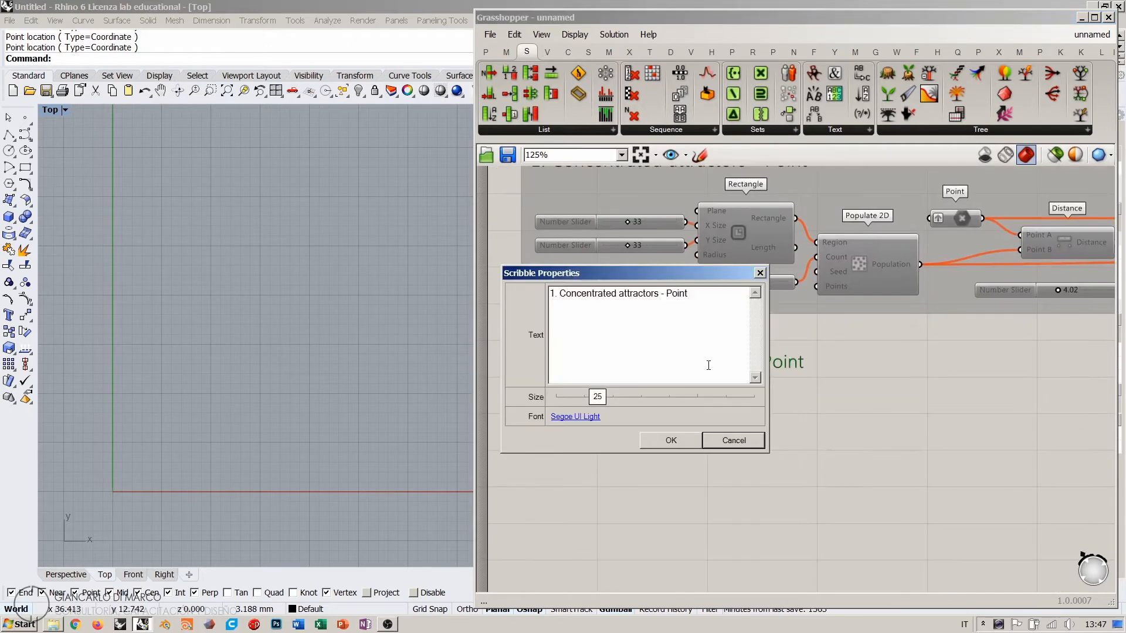
pyautogui.doubleClick(667, 296)
pyautogui.write('Curve')
pyautogui.click(673, 441)
pyautogui.moveTo(711, 362); pyautogui.dragTo(713, 353)
pyautogui.click(713, 414)
pyautogui.moveTo(724, 343); pyautogui.dragTo(689, 423, button='right')
pyautogui.scroll(-1, 678, 377)
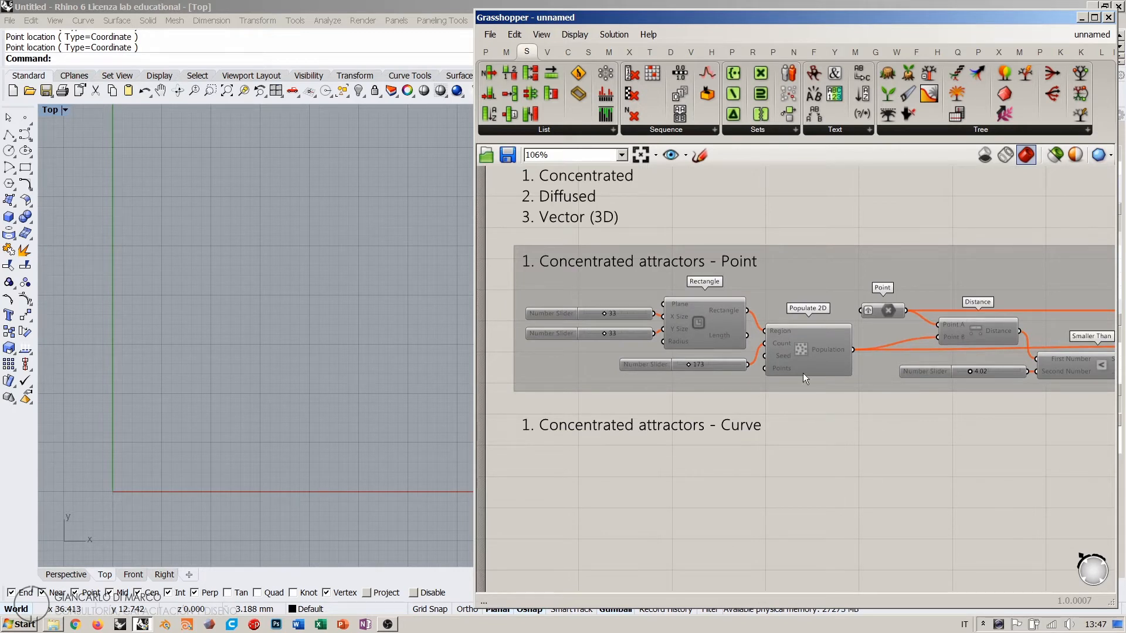
# Step: Copy the Rectangle, Populate 2D and their number sliders below the Curve heading and enable the copies
pyautogui.moveTo(493, 280); pyautogui.dragTo(859, 398)
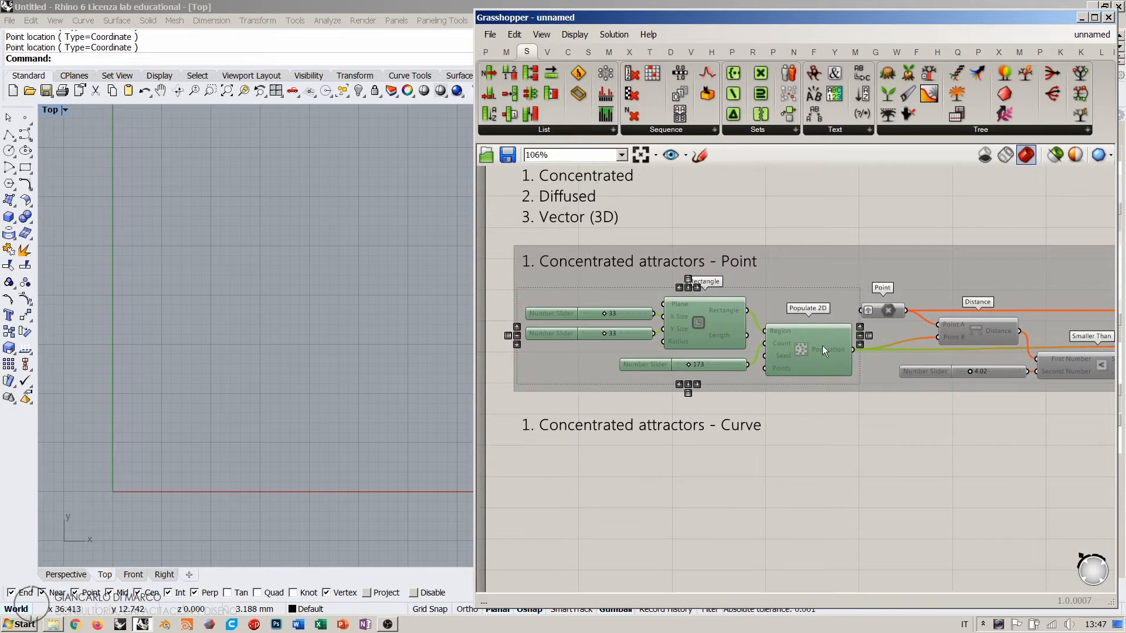
pyautogui.scroll(-1, 787, 287)
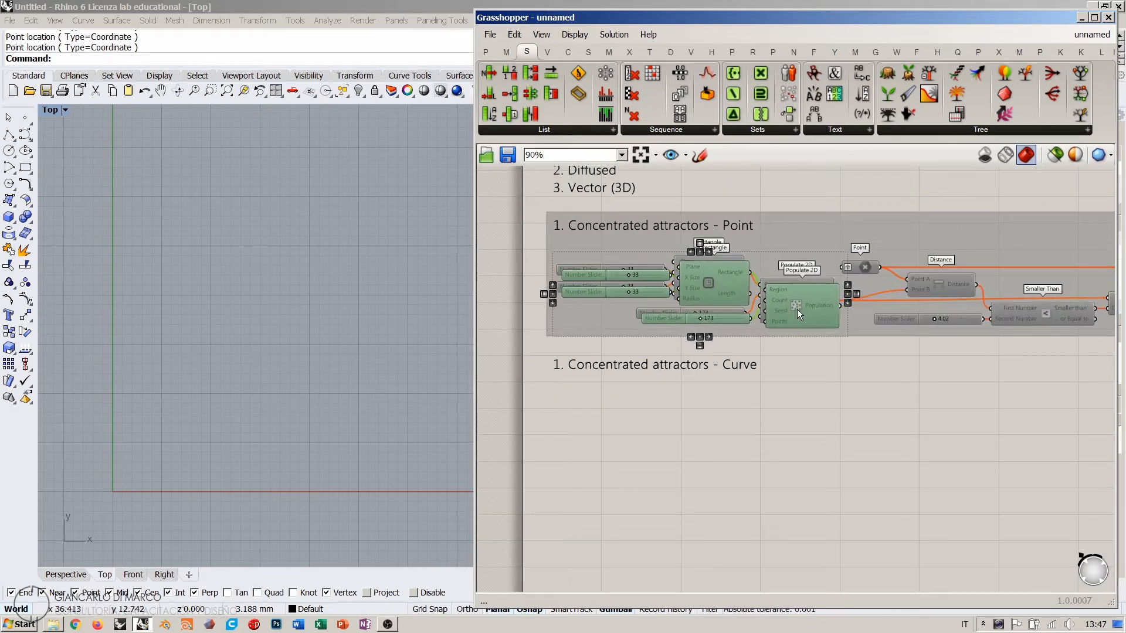
pyautogui.keyDown('alt'); pyautogui.moveTo(796, 308); pyautogui.dragTo(805, 456); pyautogui.keyUp('alt')
pyautogui.hotkey('ctrl', 'e')
pyautogui.click(841, 547)
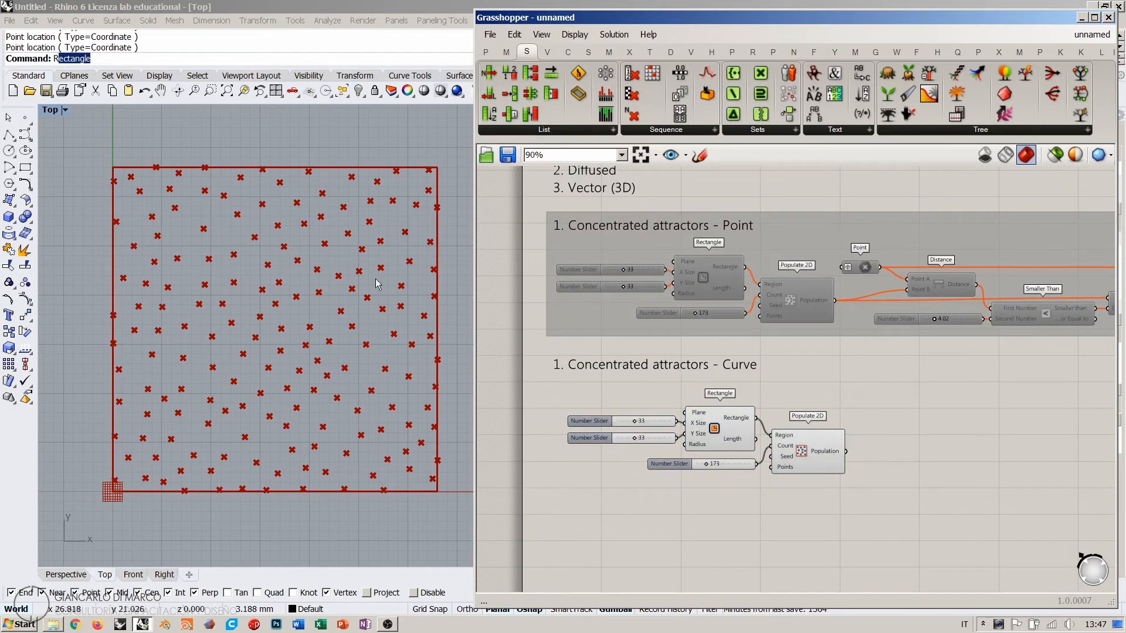
pyautogui.click(206, 210)
pyautogui.moveTo(268, 306); pyautogui.dragTo(261, 304, button='right')
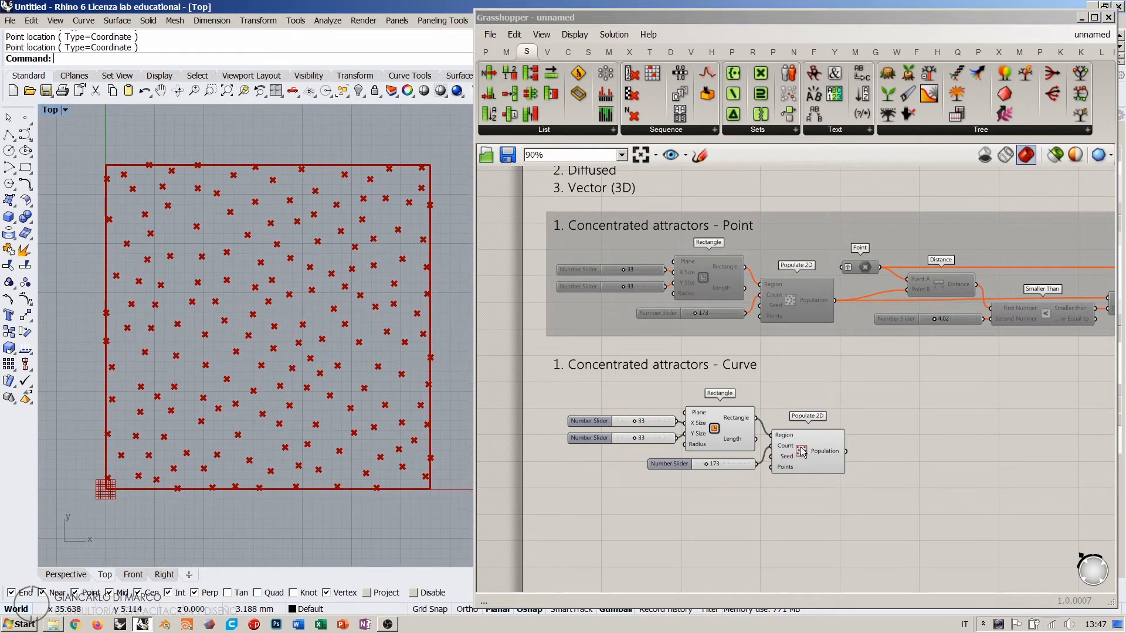
# Step: Add a Nurbs Curve component below the copied Rectangle and Populate 2D
pyautogui.moveTo(886, 480); pyautogui.dragTo(862, 389, button='right')
pyautogui.scroll(1, 738, 363)
pyautogui.scroll(1, 740, 362)
pyautogui.doubleClick(687, 497)
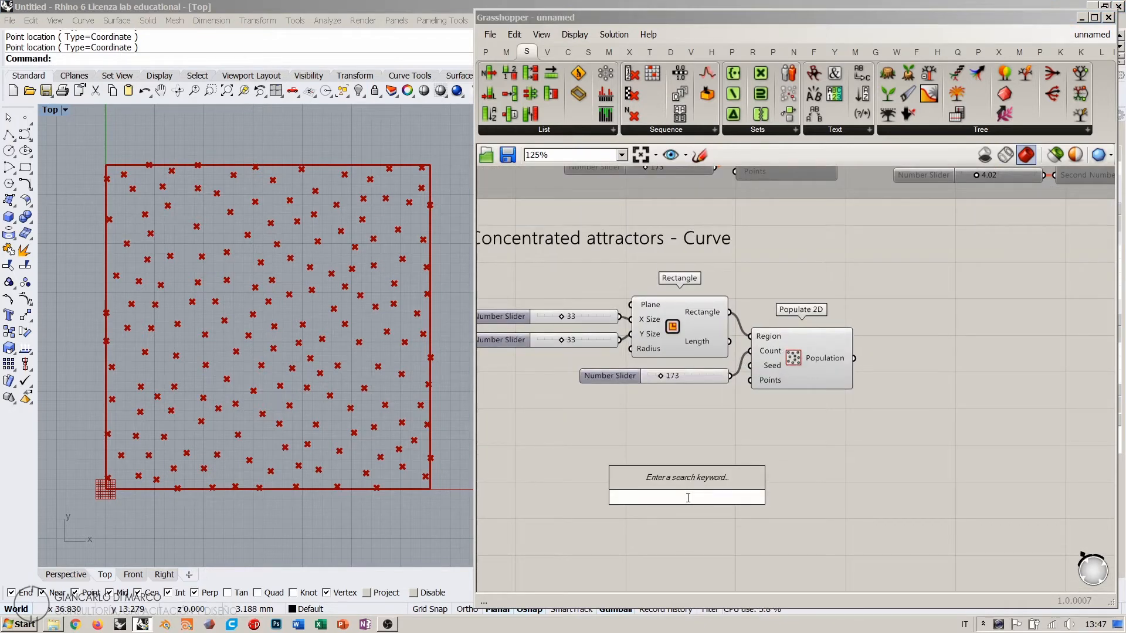
pyautogui.write('nurbs')
pyautogui.click(684, 486)
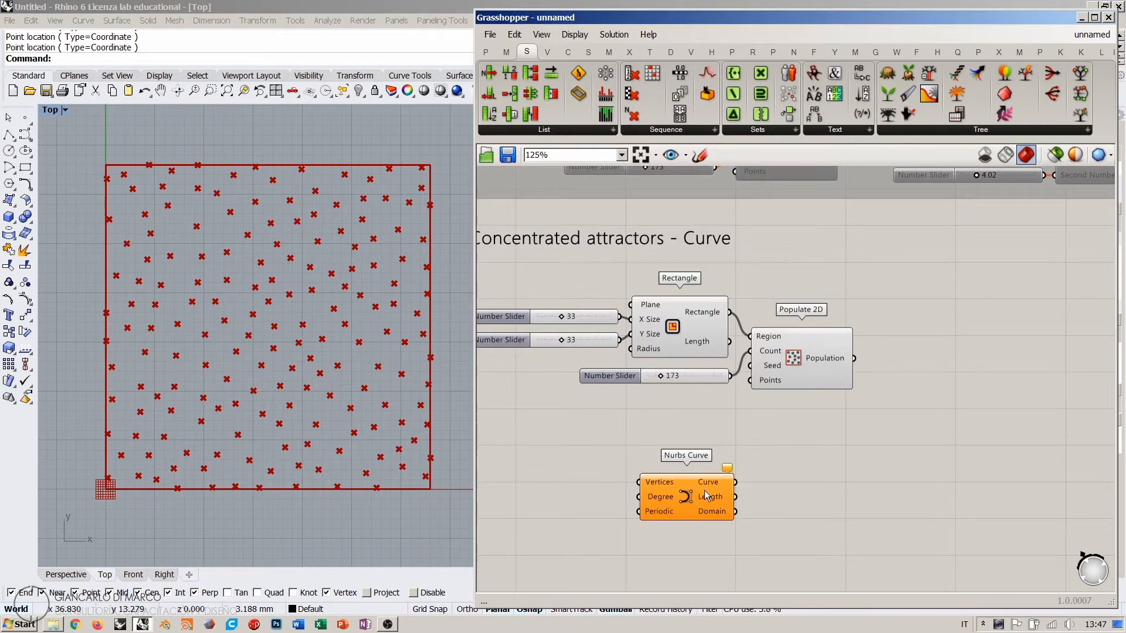
# Step: Add a Point parameter, connect it to Nurbs Curve's Vertices input, and place both beneath Populate 2D
pyautogui.doubleClick(708, 456)
pyautogui.write('point')
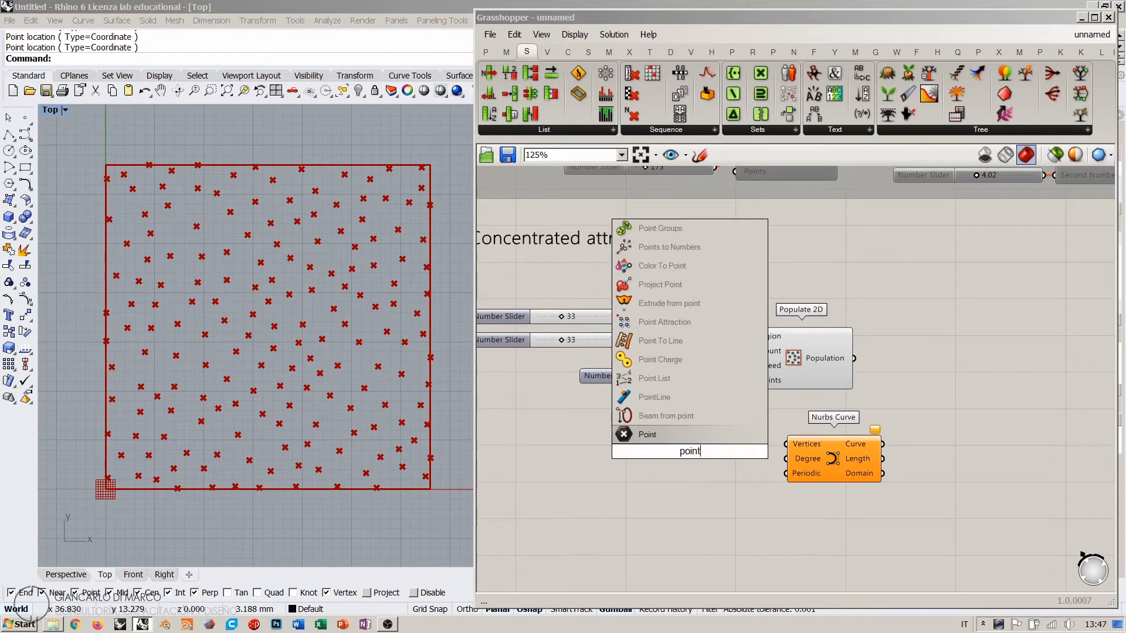
pyautogui.press('Return')
pyautogui.moveTo(786, 443); pyautogui.dragTo(701, 438)
pyautogui.click(697, 447)
pyautogui.moveTo(826, 454); pyautogui.dragTo(791, 446)
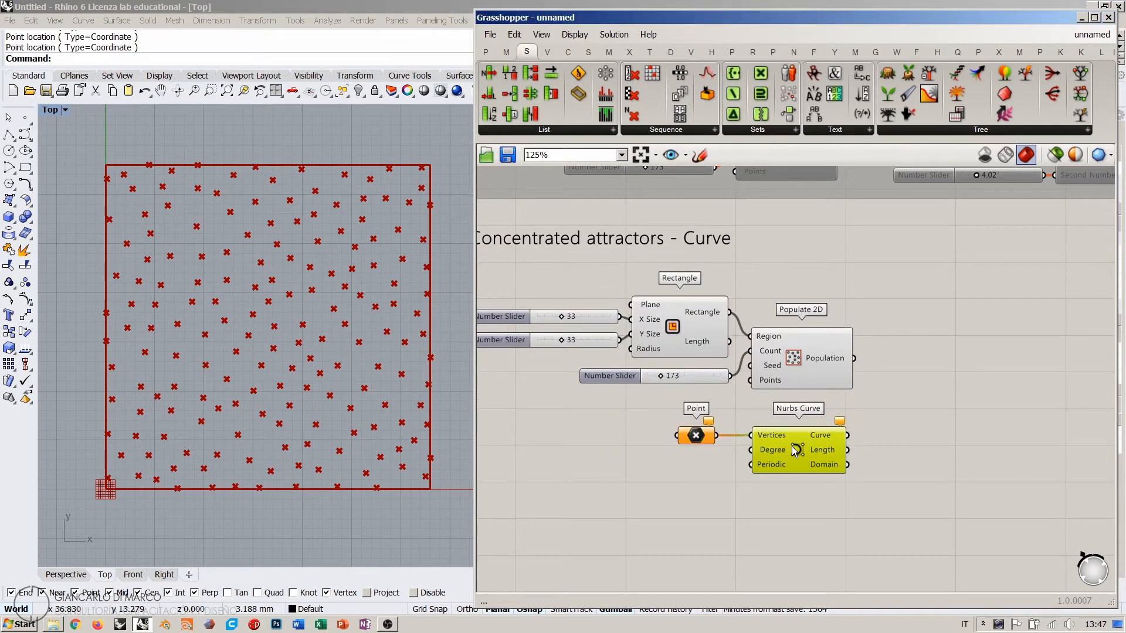
pyautogui.click(733, 450)
# Step: Assign ten points to the Point parameter, tracing an S-shaped path from outside the rectangle's upper left, through it, to below its lower edge
pyautogui.rightClick(696, 440)
pyautogui.click(757, 521)
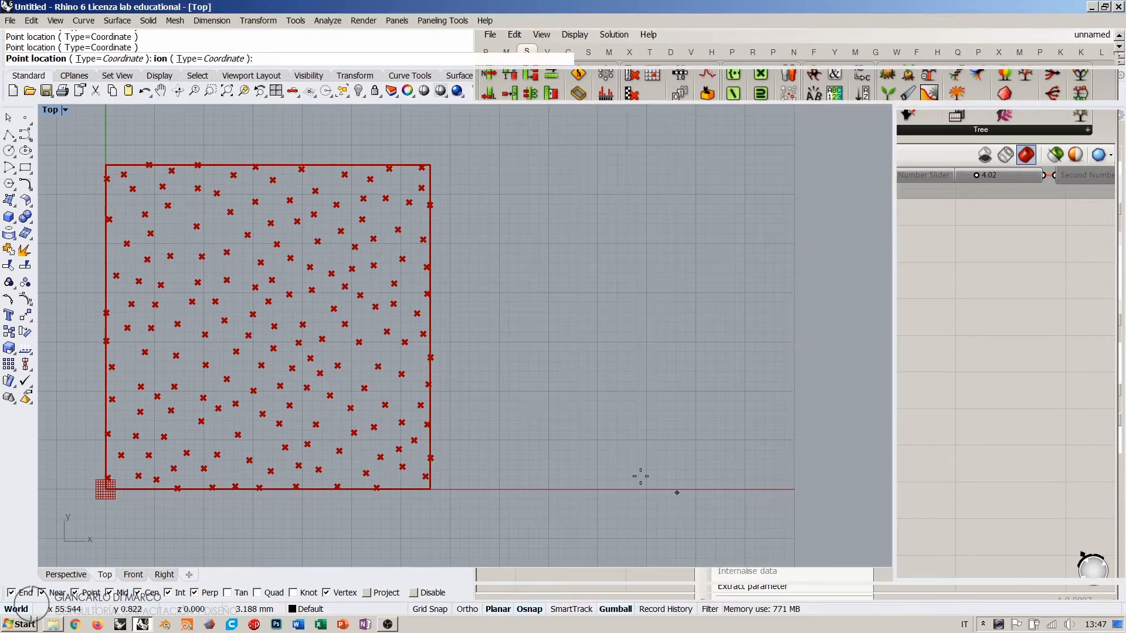
pyautogui.click(107, 220)
pyautogui.click(133, 299)
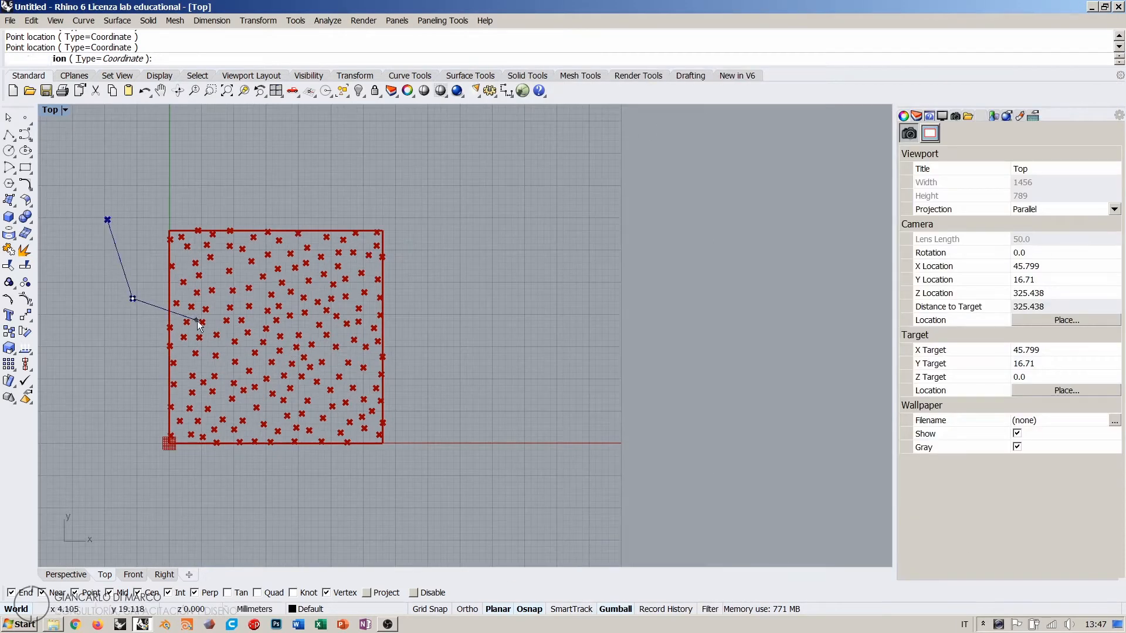
pyautogui.click(196, 321)
pyautogui.click(268, 290)
pyautogui.click(333, 286)
pyautogui.click(358, 332)
pyautogui.click(317, 378)
pyautogui.click(287, 428)
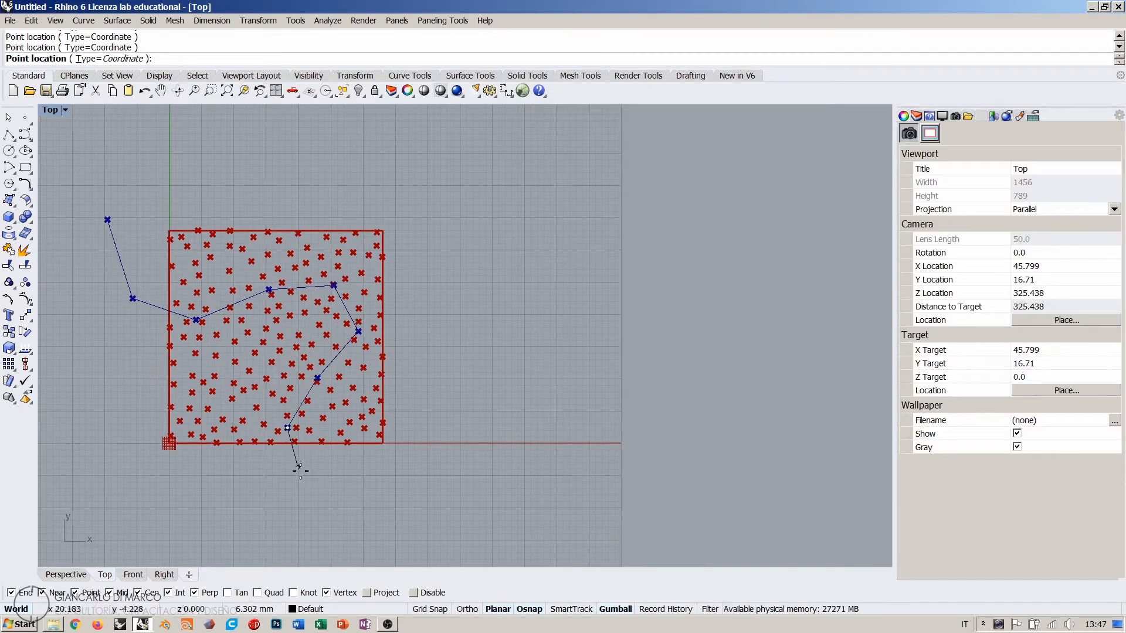
pyautogui.click(301, 473)
pyautogui.click(357, 507)
pyautogui.rightClick(357, 507)
pyautogui.moveTo(367, 382)
pyautogui.mouseDown(button='right')
pyautogui.moveTo(372, 360)
pyautogui.moveTo(334, 348)
pyautogui.mouseUp(button='right')
pyautogui.scroll(2, 319, 347)
# Step: Turn off the preview of the Point parameter that feeds Nurbs Curve
pyautogui.click(696, 435)
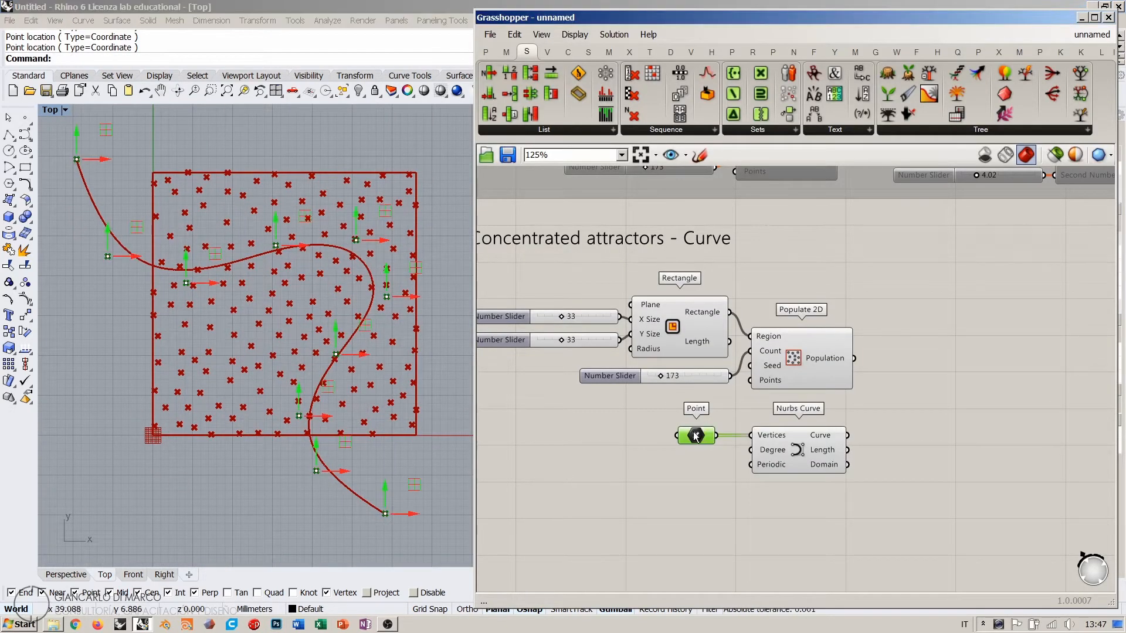
pyautogui.rightClick(695, 438)
pyautogui.click(727, 349)
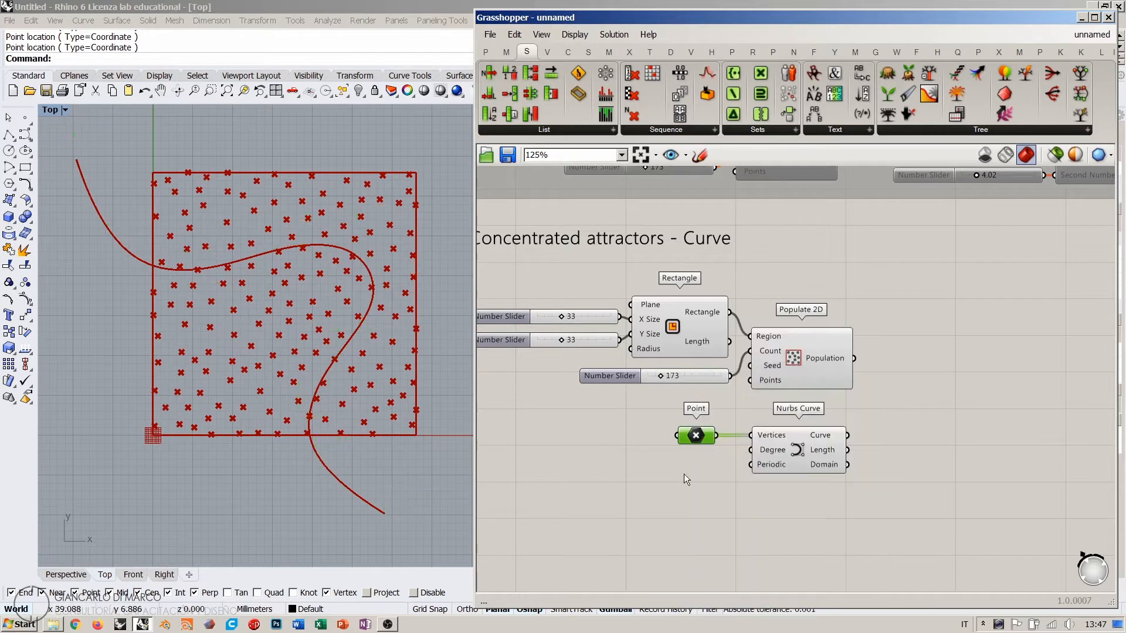
# Step: Move Point and Nurbs Curve above the Rectangle and Populate 2D components, directly under the Curve heading
pyautogui.scroll(-2, 784, 434)
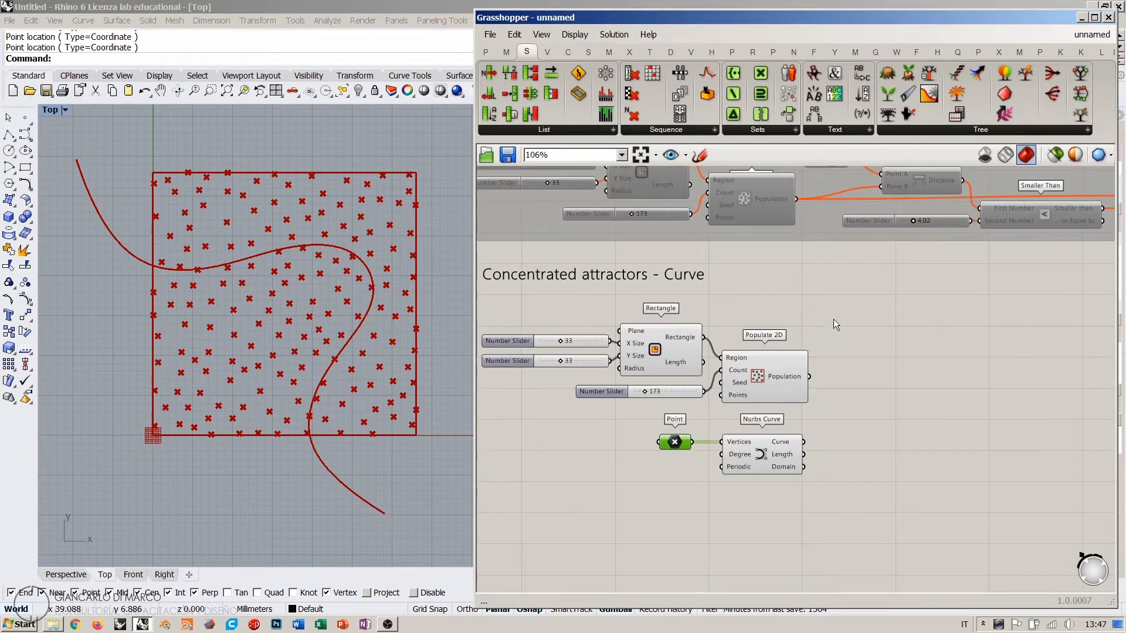
pyautogui.moveTo(833, 319); pyautogui.dragTo(538, 420)
pyautogui.moveTo(748, 382); pyautogui.dragTo(748, 538)
pyautogui.moveTo(836, 398); pyautogui.dragTo(589, 554)
pyautogui.moveTo(760, 541); pyautogui.dragTo(762, 427)
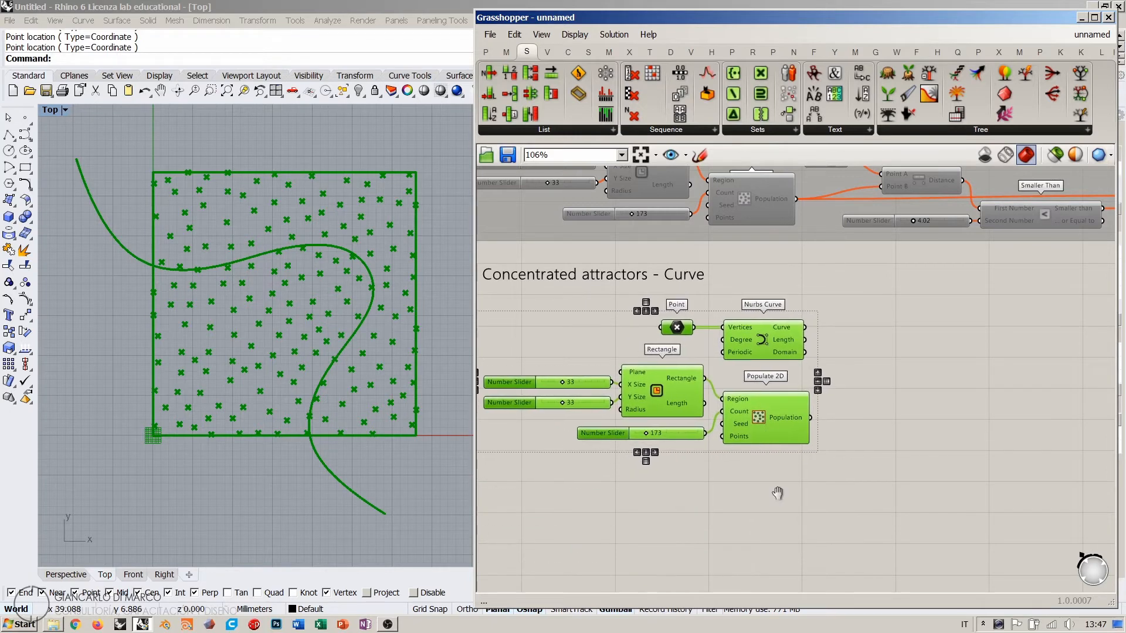
pyautogui.moveTo(778, 493); pyautogui.dragTo(777, 524, button='right')
pyautogui.click(777, 523)
# Step: Undo the rearrangement of the Point, Nurbs Curve, Rectangle and Populate 2D components
pyautogui.scroll(2, 697, 343)
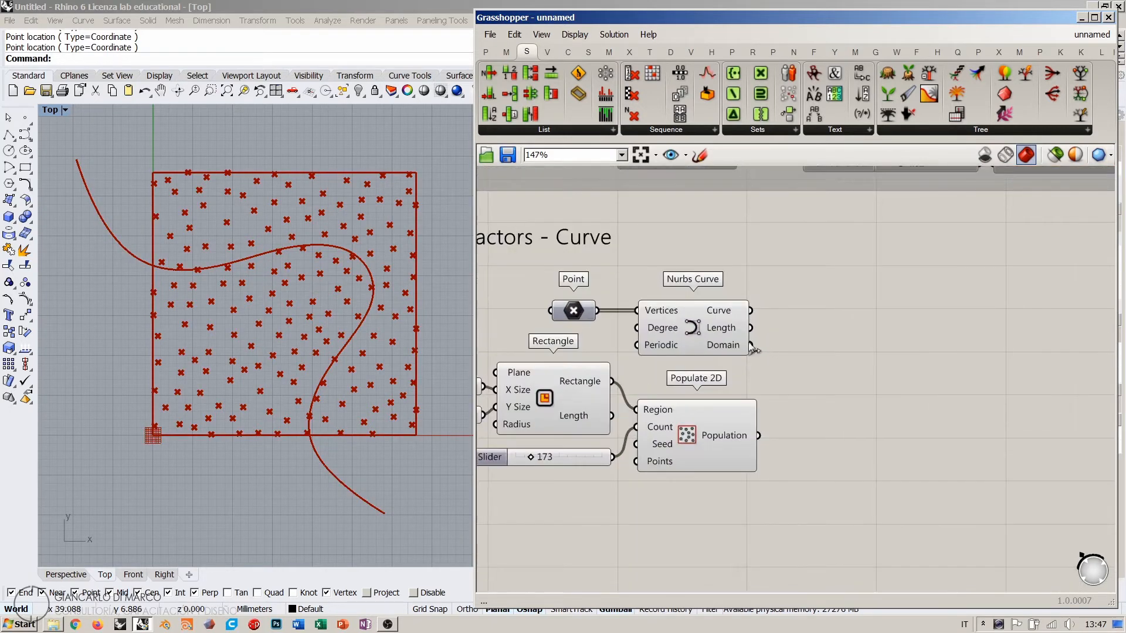
pyautogui.click(695, 325)
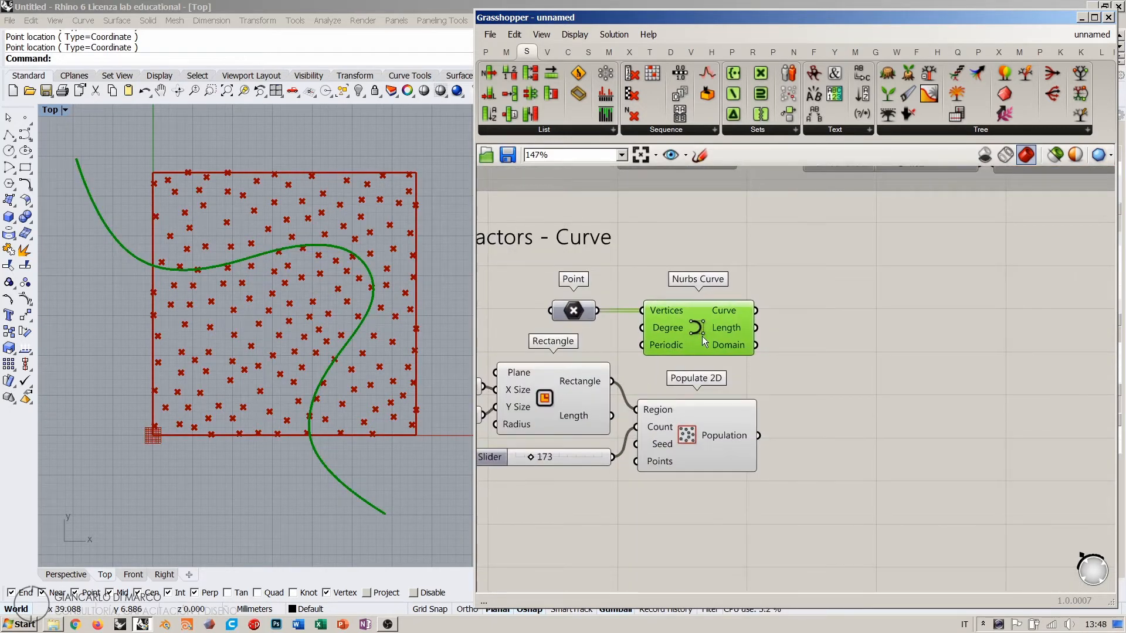
pyautogui.moveTo(701, 336); pyautogui.dragTo(770, 293, button='right')
pyautogui.moveTo(842, 234); pyautogui.dragTo(644, 284)
pyautogui.hotkey('ctrl', 'z')
pyautogui.hotkey('ctrl', 'z')
pyautogui.hotkey('ctrl', 'z')
pyautogui.hotkey('ctrl', 'z')
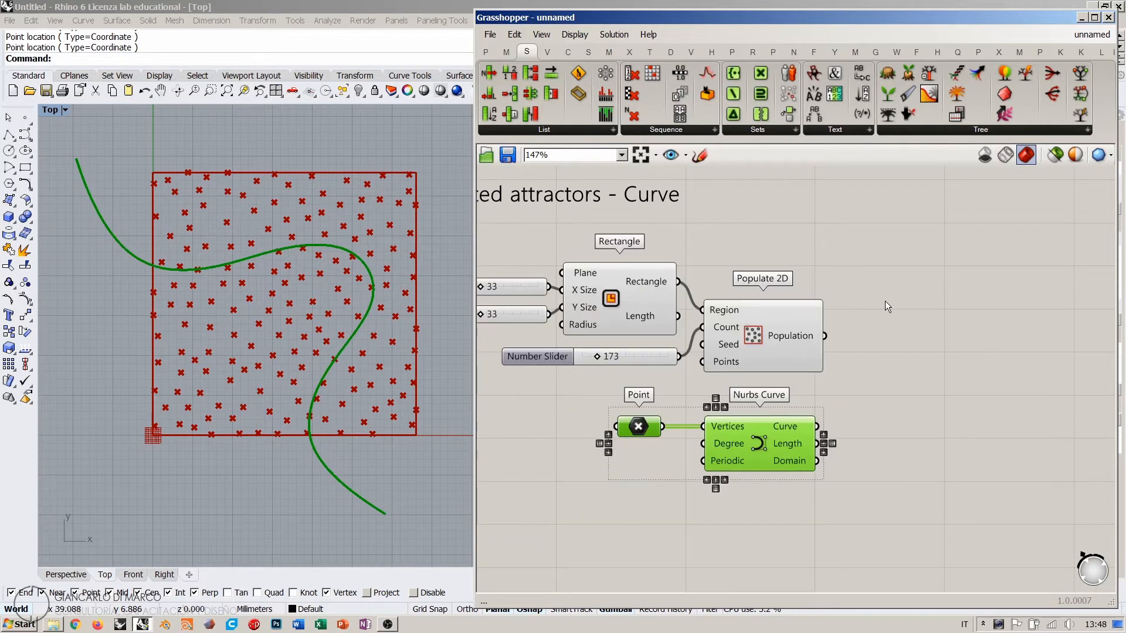
pyautogui.click(864, 360)
pyautogui.moveTo(864, 359); pyautogui.dragTo(800, 340, button='right')
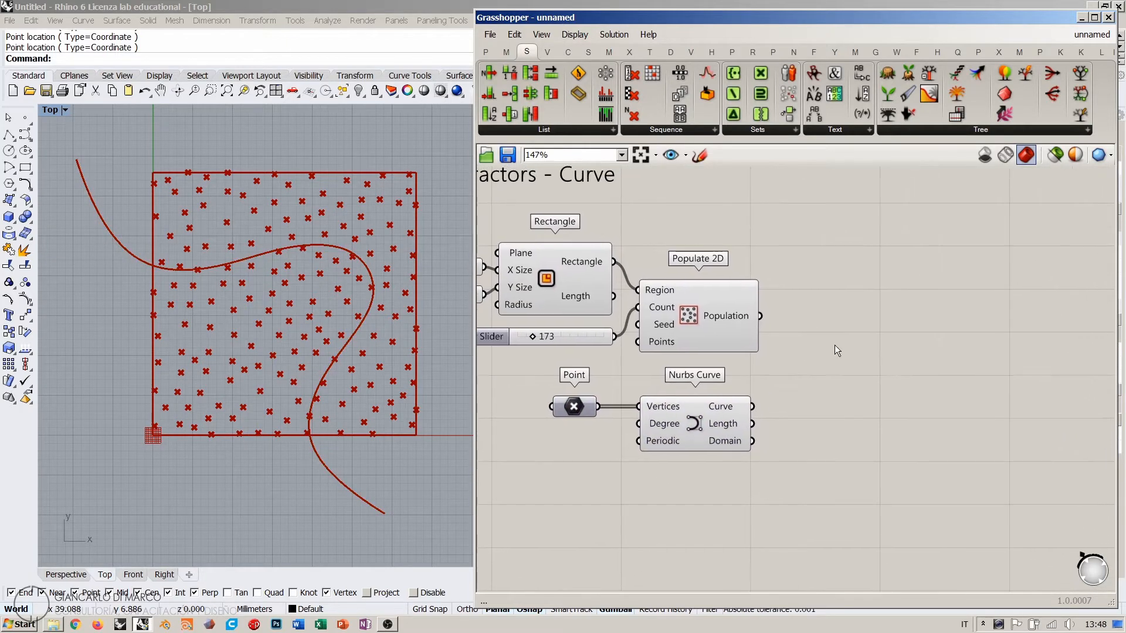
# Step: Shift Nurbs Curve and its Point parameter slightly rightward so they line up beneath Populate 2D
pyautogui.click(681, 423)
pyautogui.moveTo(681, 423); pyautogui.dragTo(689, 424)
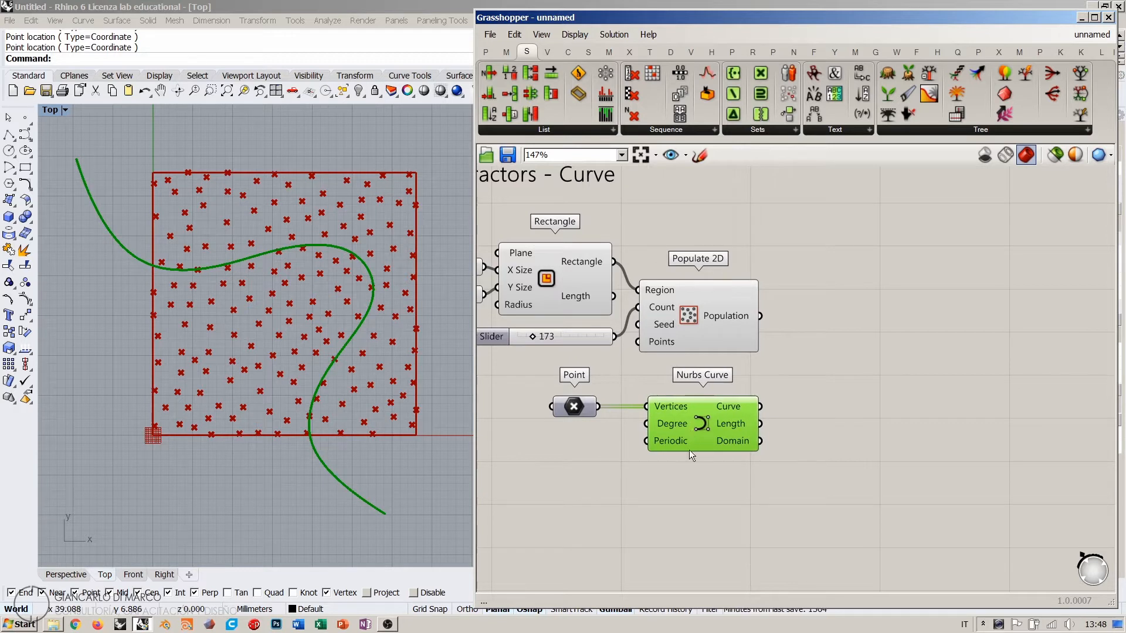
pyautogui.click(688, 455)
pyautogui.moveTo(572, 407); pyautogui.dragTo(586, 409)
pyautogui.click(600, 431)
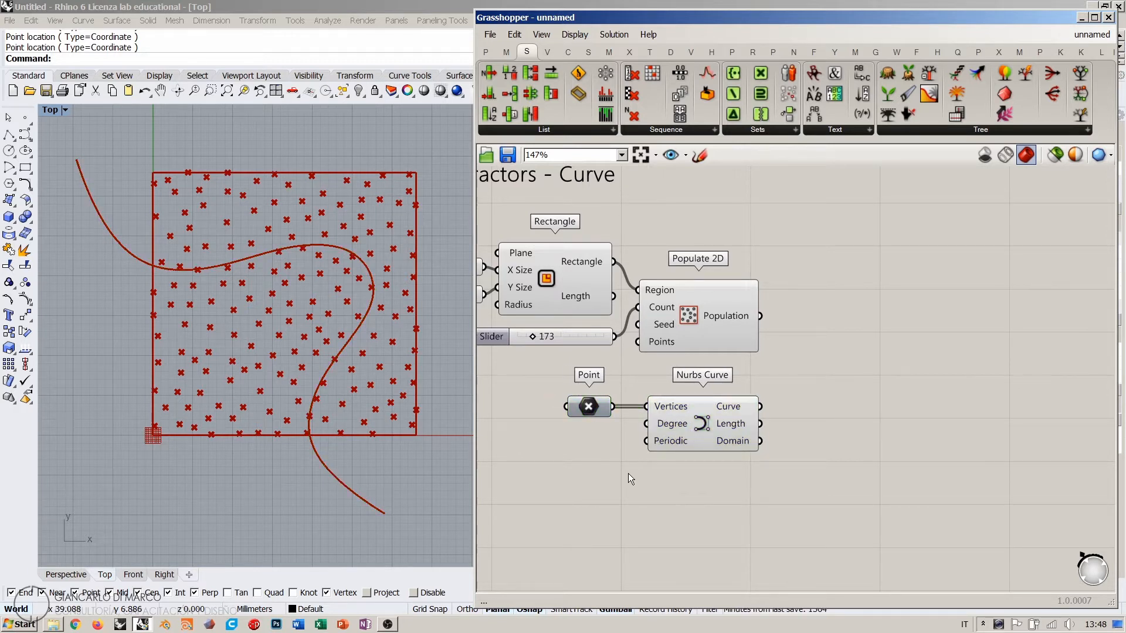
# Step: Sketch a freehand S-shaped curve in the empty canvas area beside the components, with short lines linking surrounding points to it
pyautogui.click(700, 155)
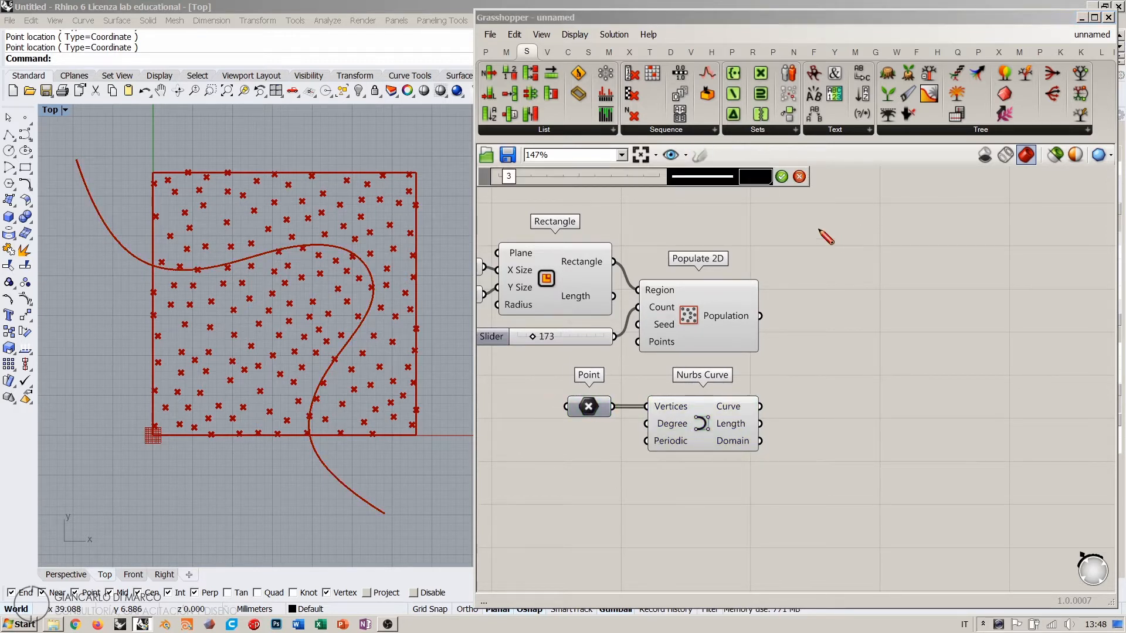
pyautogui.moveTo(813, 228)
pyautogui.mouseDown()
pyautogui.moveTo(875, 416)
pyautogui.moveTo(980, 530)
pyautogui.mouseUp()
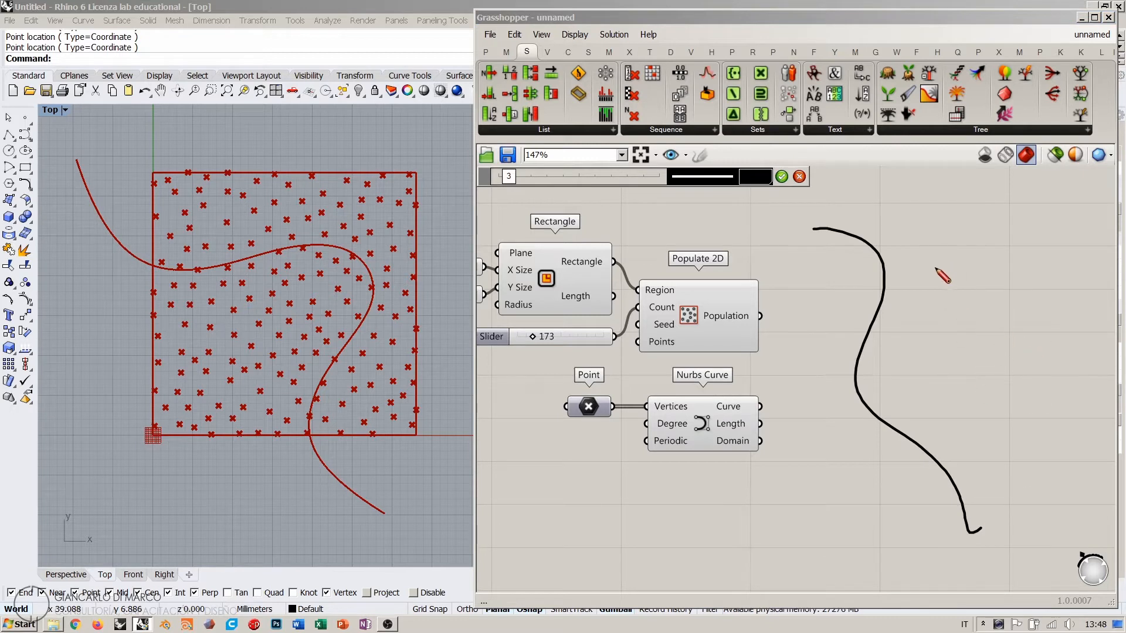
pyautogui.click(916, 260)
pyautogui.click(953, 400)
pyautogui.moveTo(868, 337); pyautogui.dragTo(886, 347)
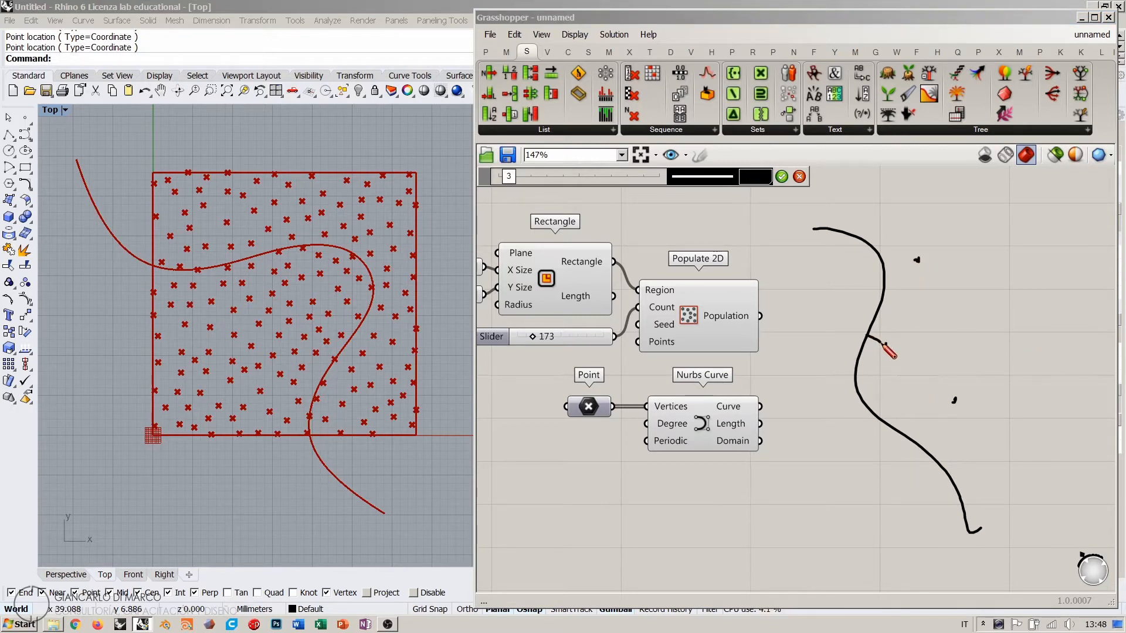
pyautogui.moveTo(919, 259); pyautogui.dragTo(885, 271)
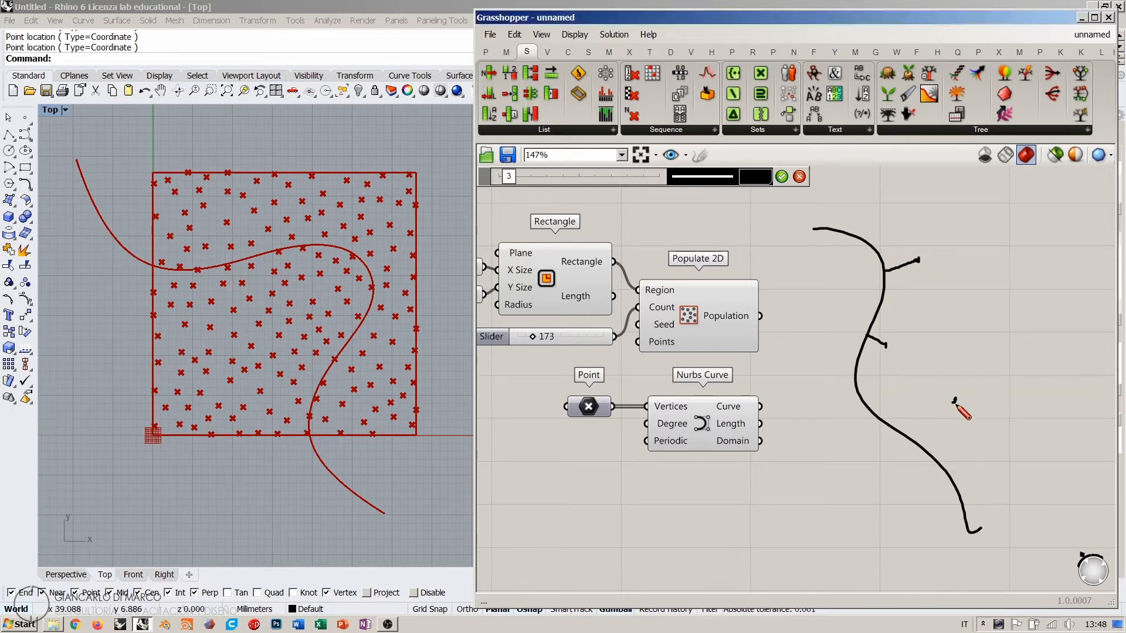
pyautogui.moveTo(954, 400); pyautogui.dragTo(920, 445)
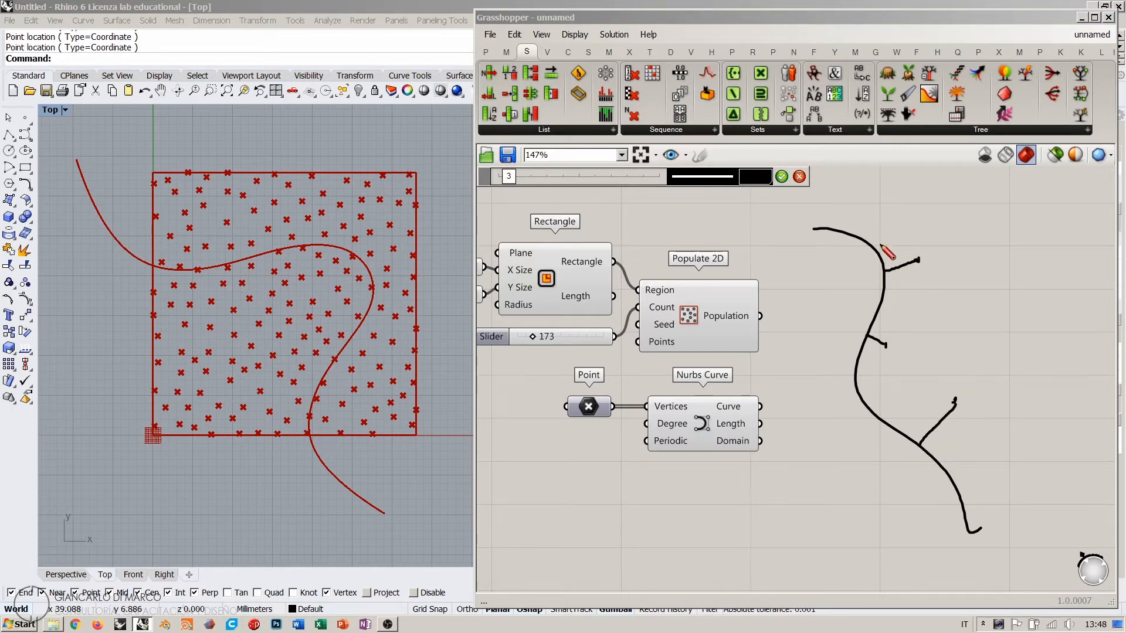
pyautogui.moveTo(852, 292); pyautogui.dragTo(880, 305)
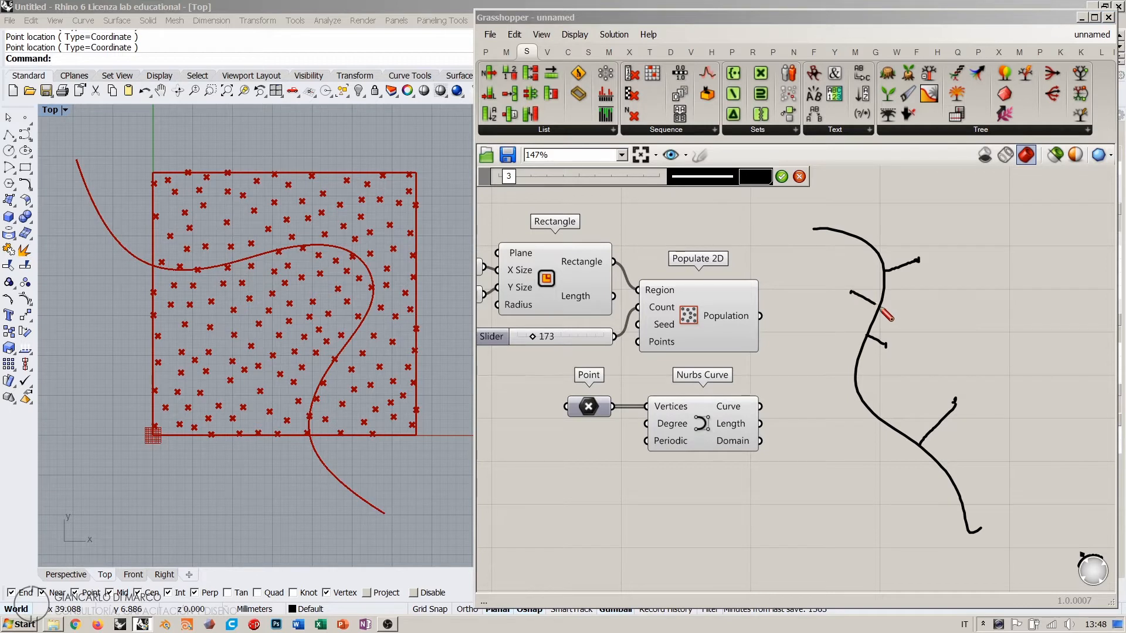
pyautogui.moveTo(860, 401); pyautogui.dragTo(823, 433)
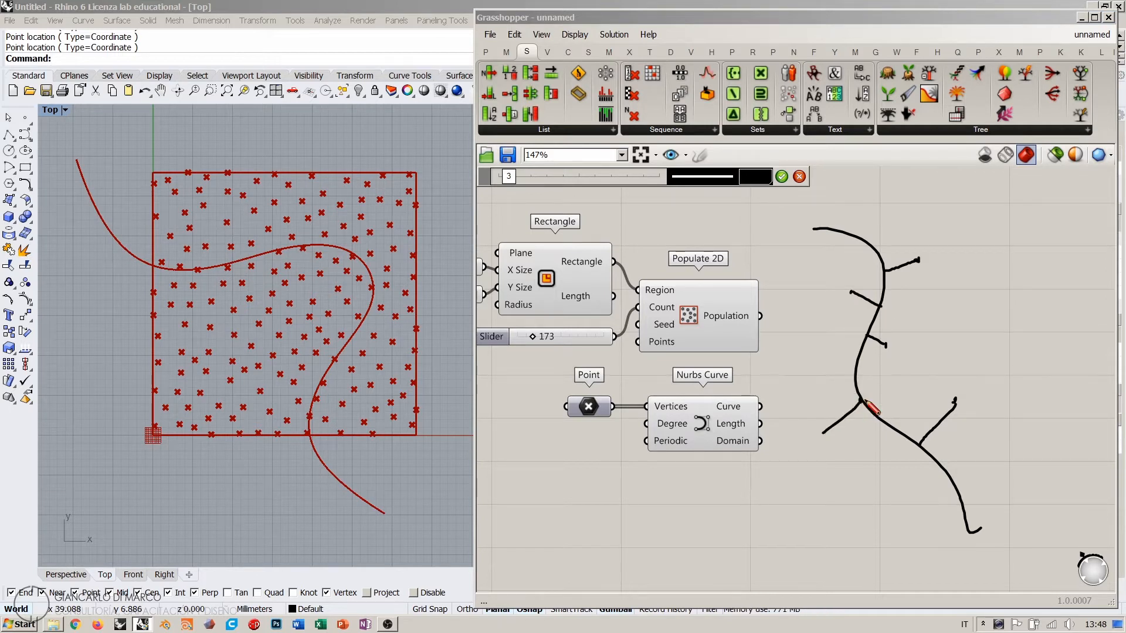
pyautogui.moveTo(890, 427); pyautogui.dragTo(881, 444)
pyautogui.moveTo(957, 487); pyautogui.dragTo(982, 481)
pyautogui.moveTo(856, 375); pyautogui.dragTo(880, 375)
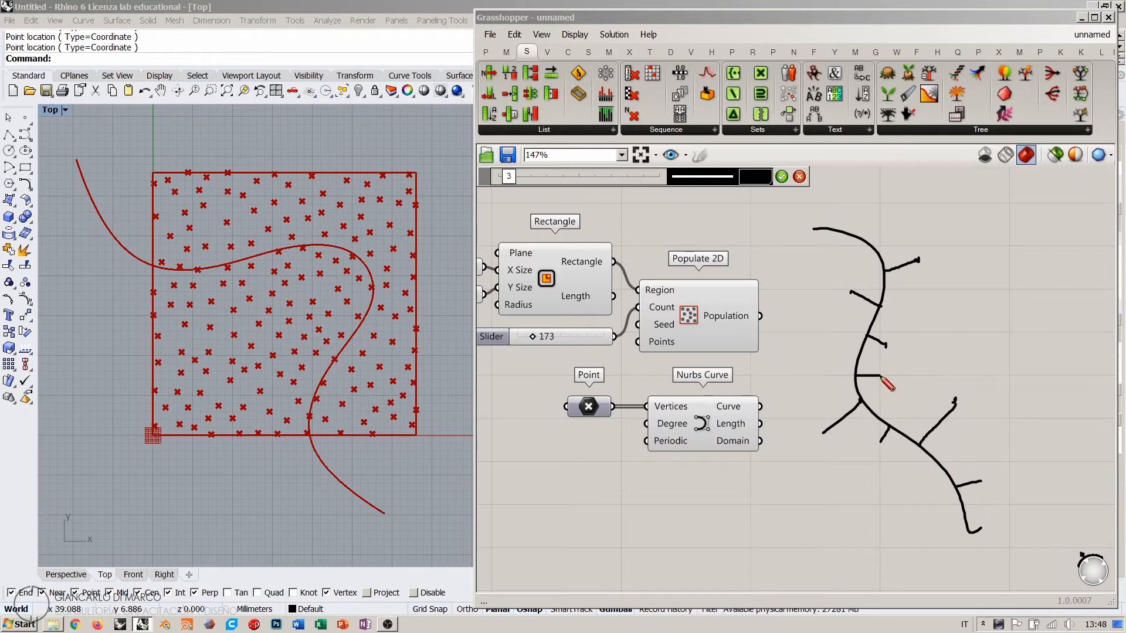
pyautogui.moveTo(842, 237); pyautogui.dragTo(834, 259)
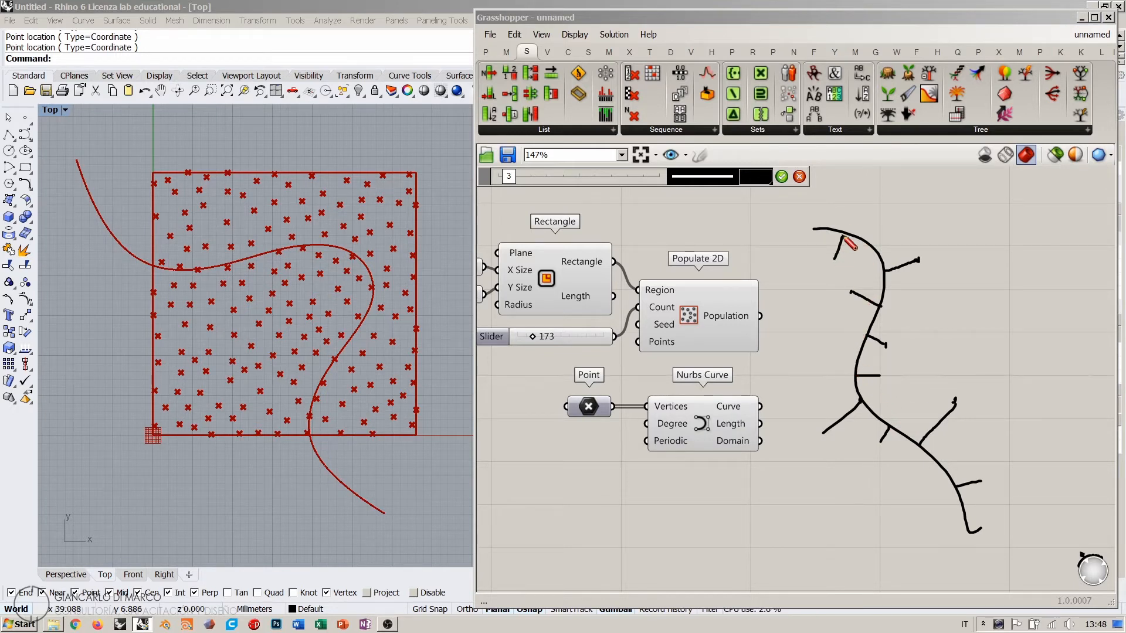
pyautogui.click(781, 177)
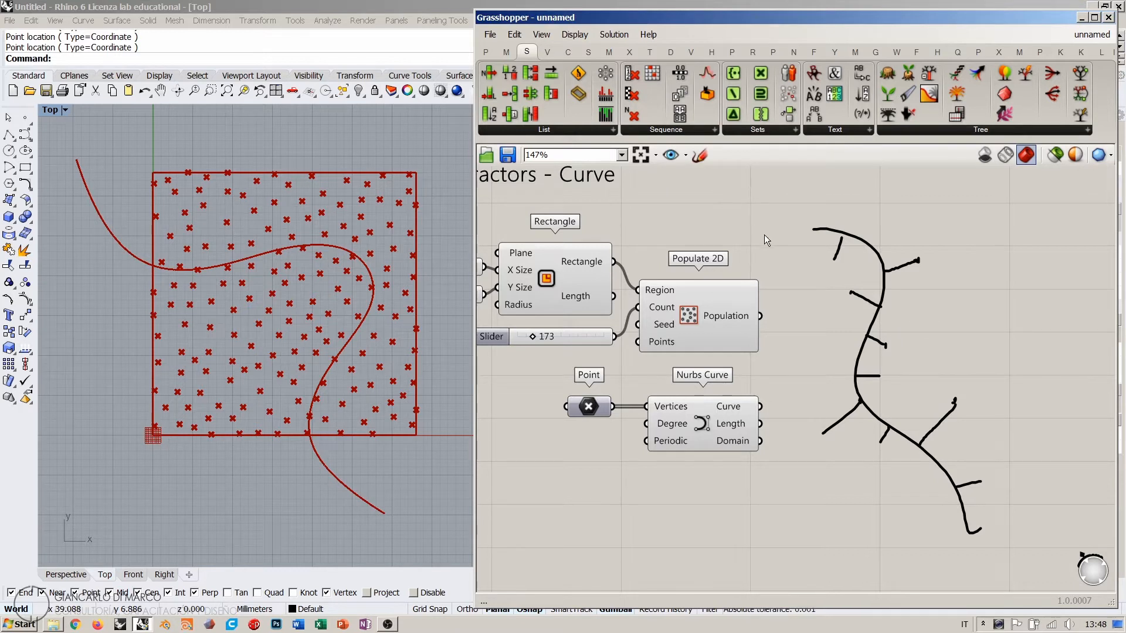
# Step: Delete the freehand curve sketch with its connecting lines from the canvas
pyautogui.moveTo(765, 235); pyautogui.dragTo(728, 268, button='right')
pyautogui.moveTo(918, 254); pyautogui.dragTo(794, 465)
pyautogui.press('Delete')
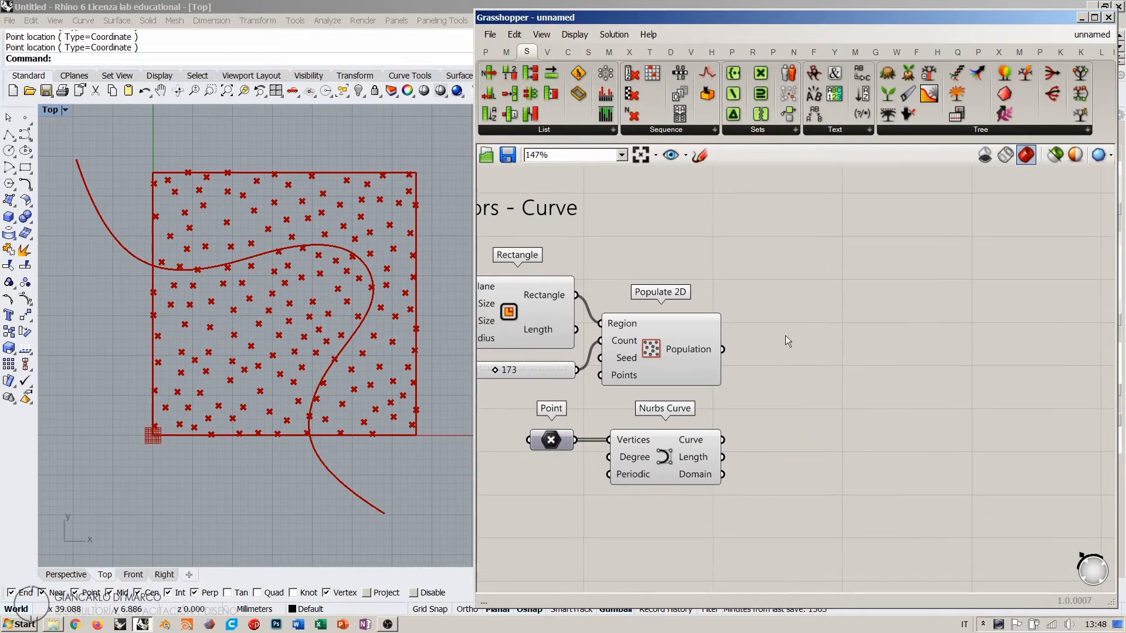
pyautogui.moveTo(785, 335); pyautogui.dragTo(842, 352, button='right')
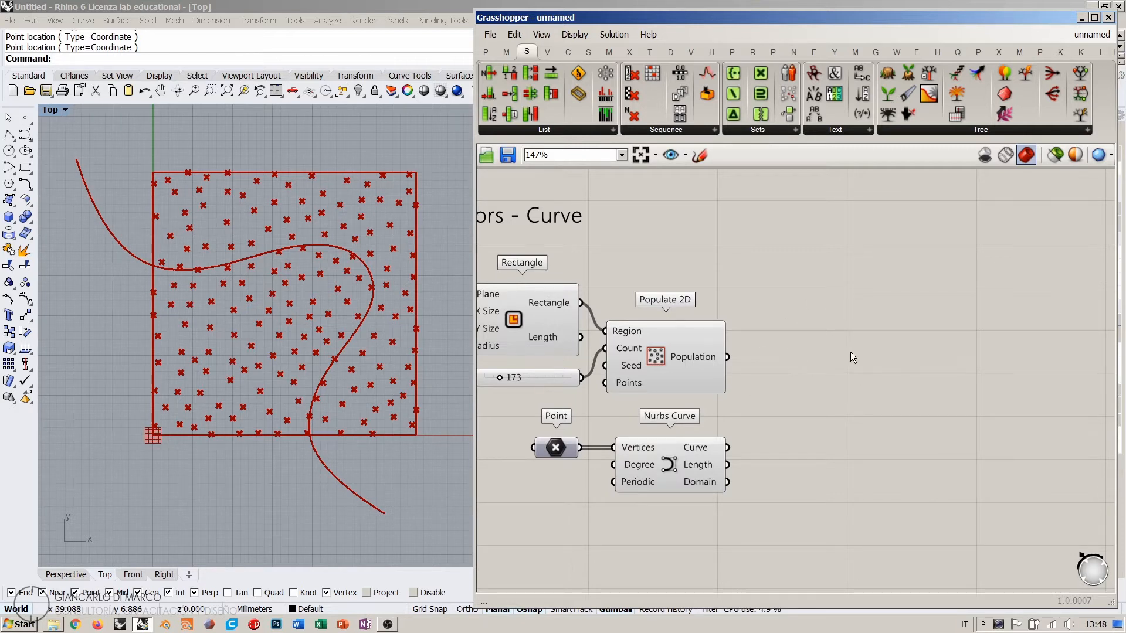
# Step: Highlight the populated points and the attractor curve in the Rhino viewport by selecting Populate 2D and Nurbs Curve in turn
pyautogui.click(659, 362)
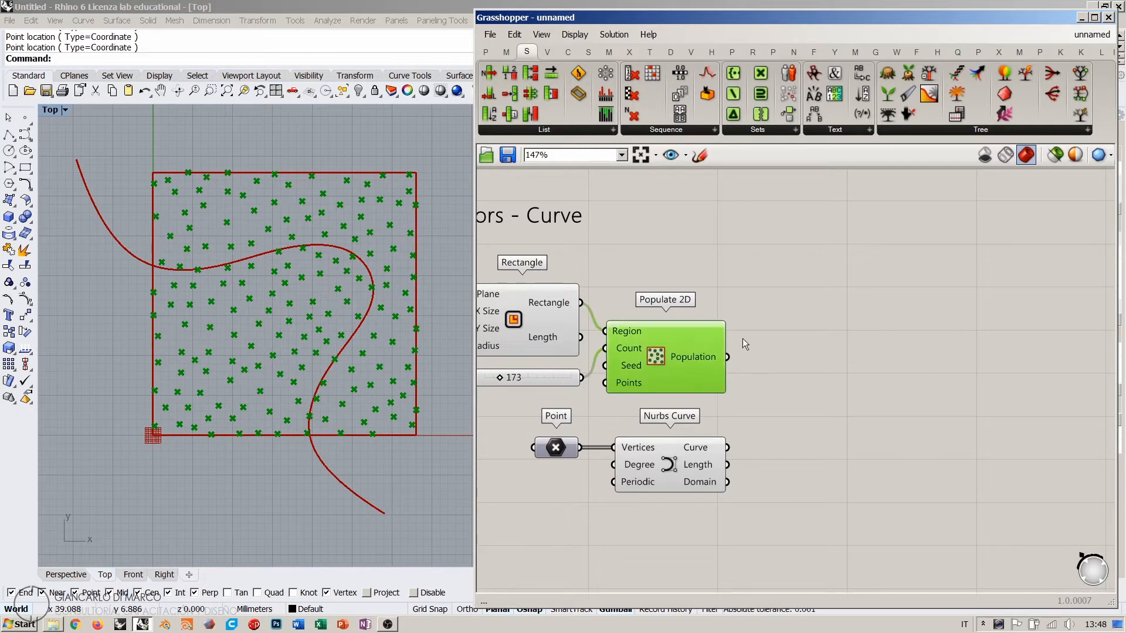
pyautogui.click(680, 468)
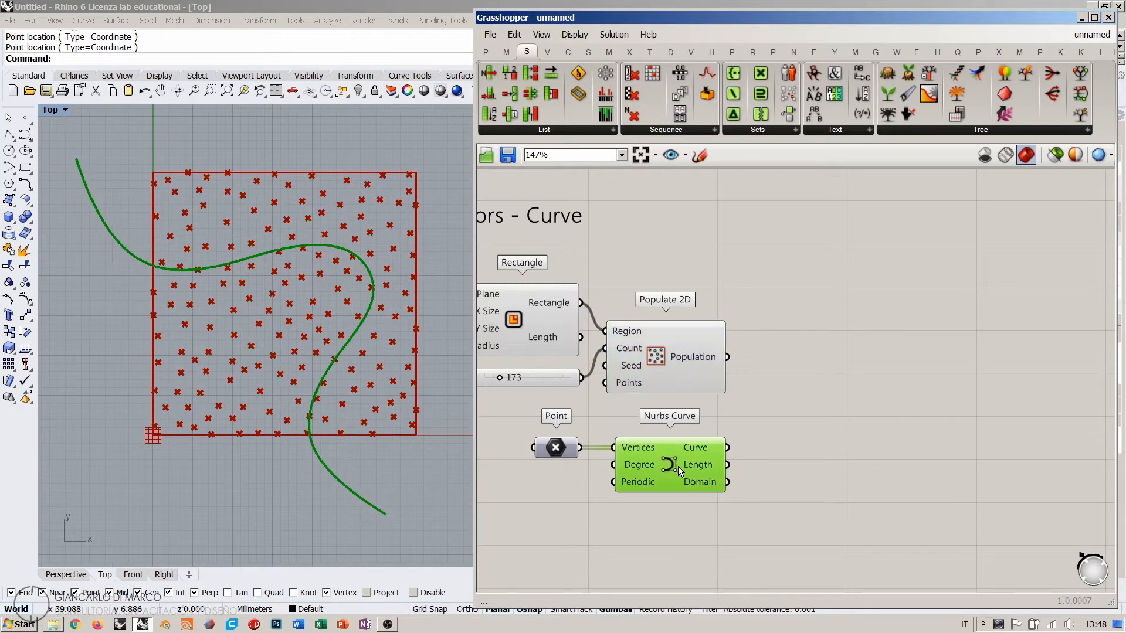
pyautogui.click(818, 370)
# Step: Add a Distance component beside Populate 2D and Nurbs Curve
pyautogui.scroll(3, 821, 396)
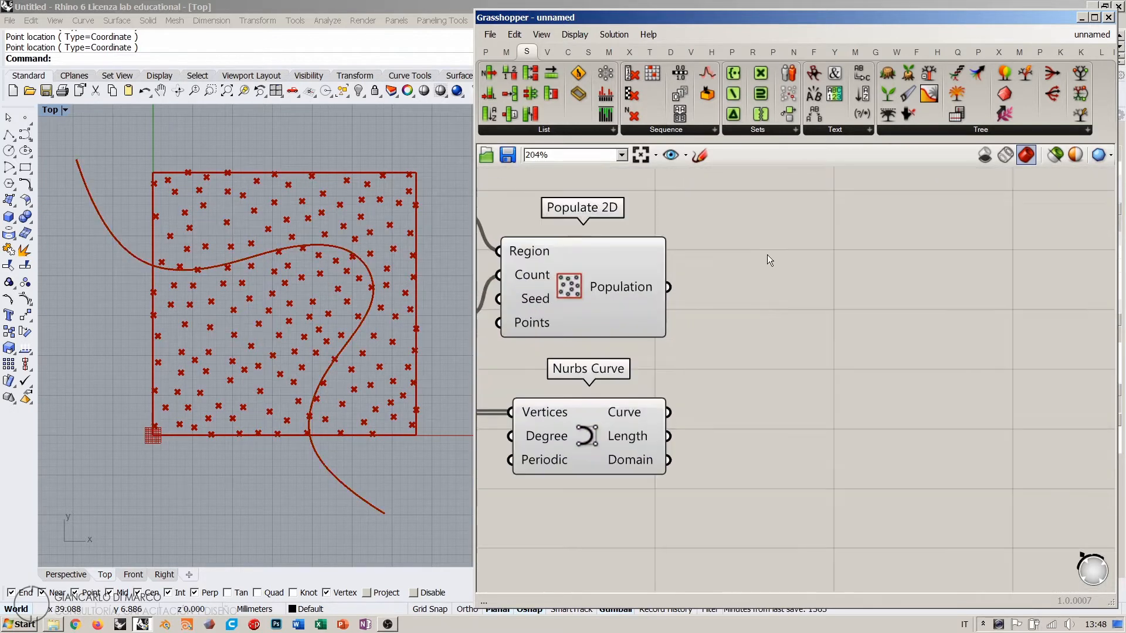
pyautogui.doubleClick(818, 281)
pyautogui.write('dist')
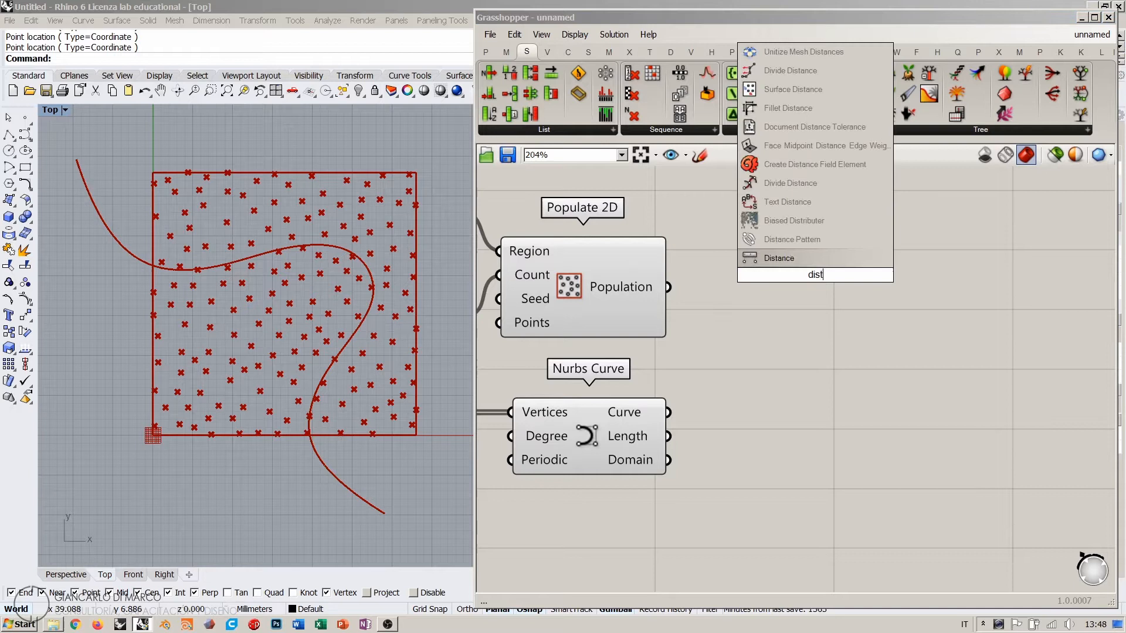
pyautogui.click(803, 255)
pyautogui.moveTo(814, 287); pyautogui.dragTo(850, 350)
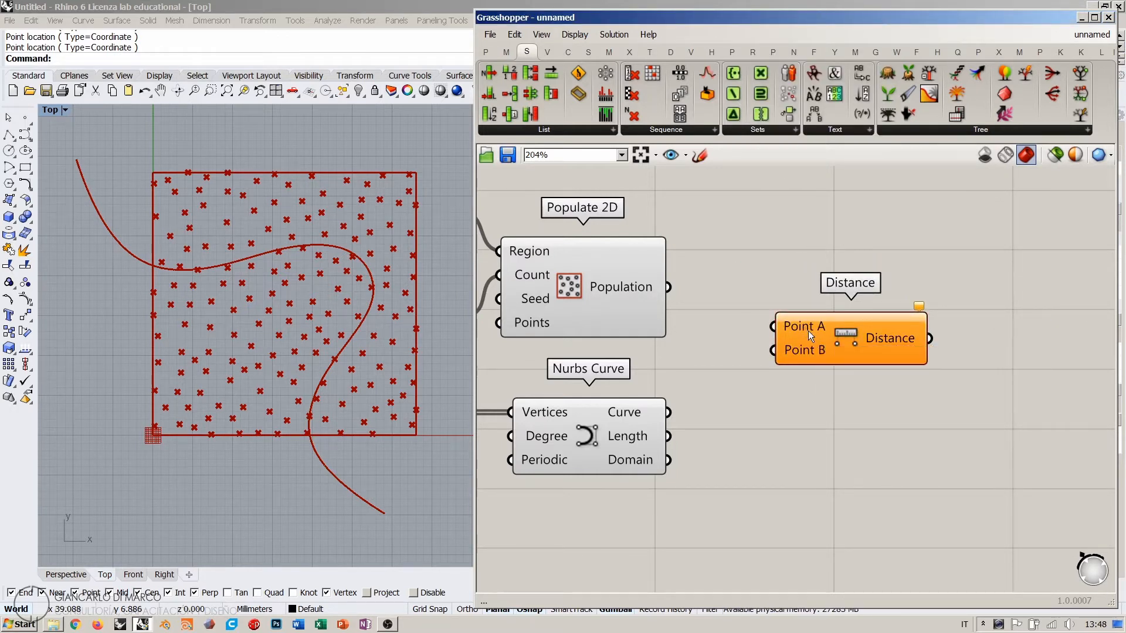
pyautogui.moveTo(812, 350); pyautogui.dragTo(818, 355)
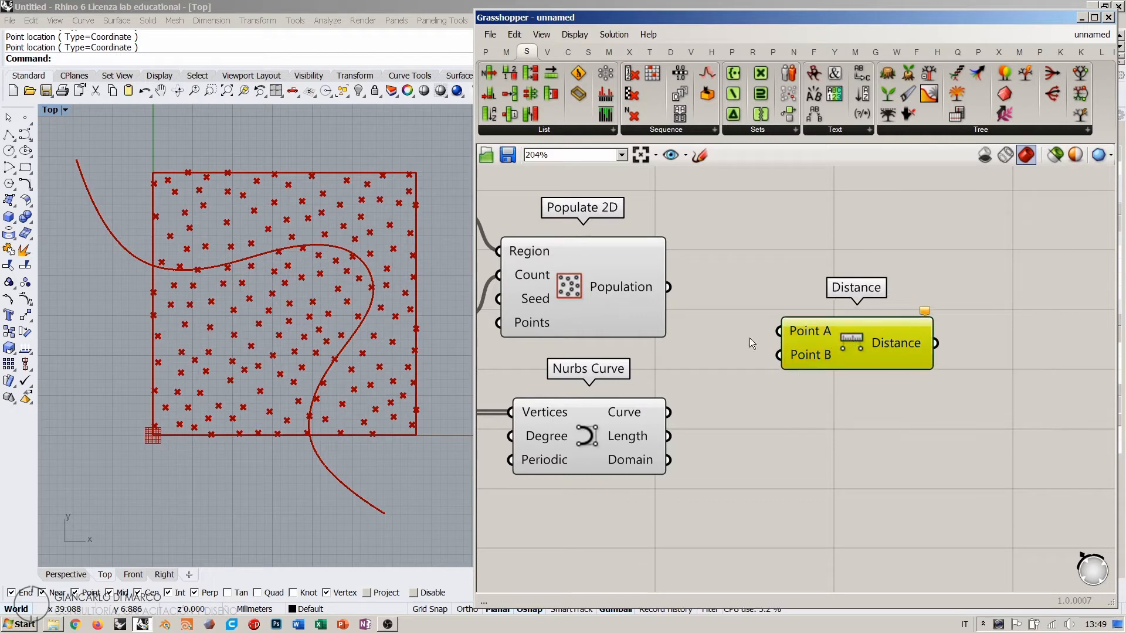
# Step: Try to connect Population to Point A and the Nurbs Curve's Curve output to Point B of the Distance component
pyautogui.moveTo(701, 296); pyautogui.dragTo(668, 412)
pyautogui.moveTo(850, 342); pyautogui.dragTo(818, 354)
pyautogui.click(885, 397)
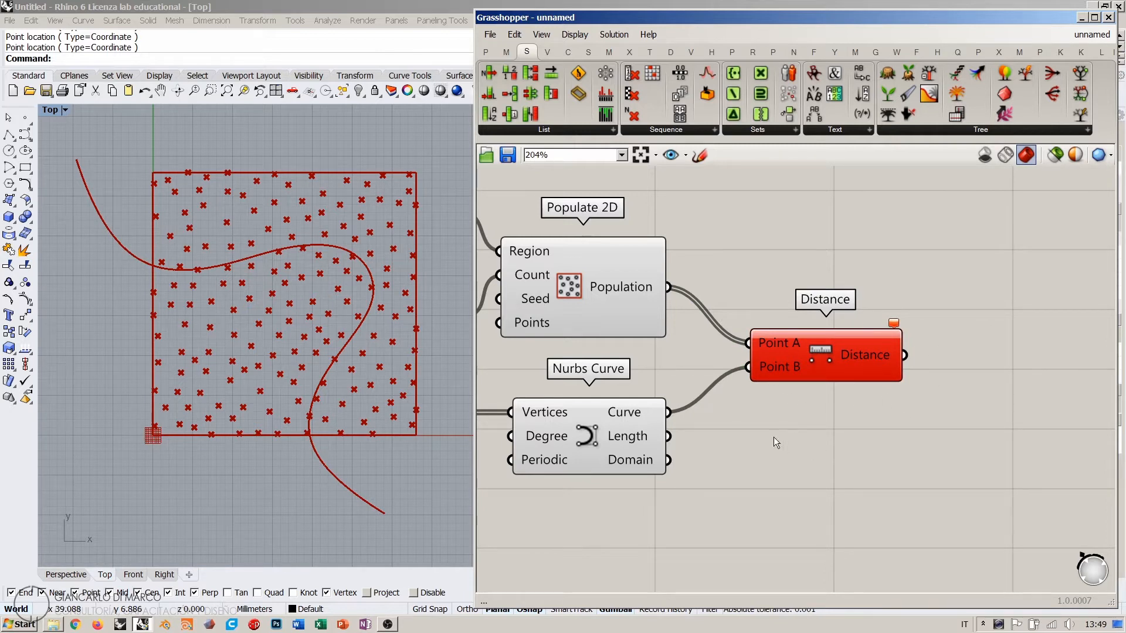
# Step: Inspect the Point B input and the Curve output feeding it, and delete the Distance component
pyautogui.moveTo(779, 365)
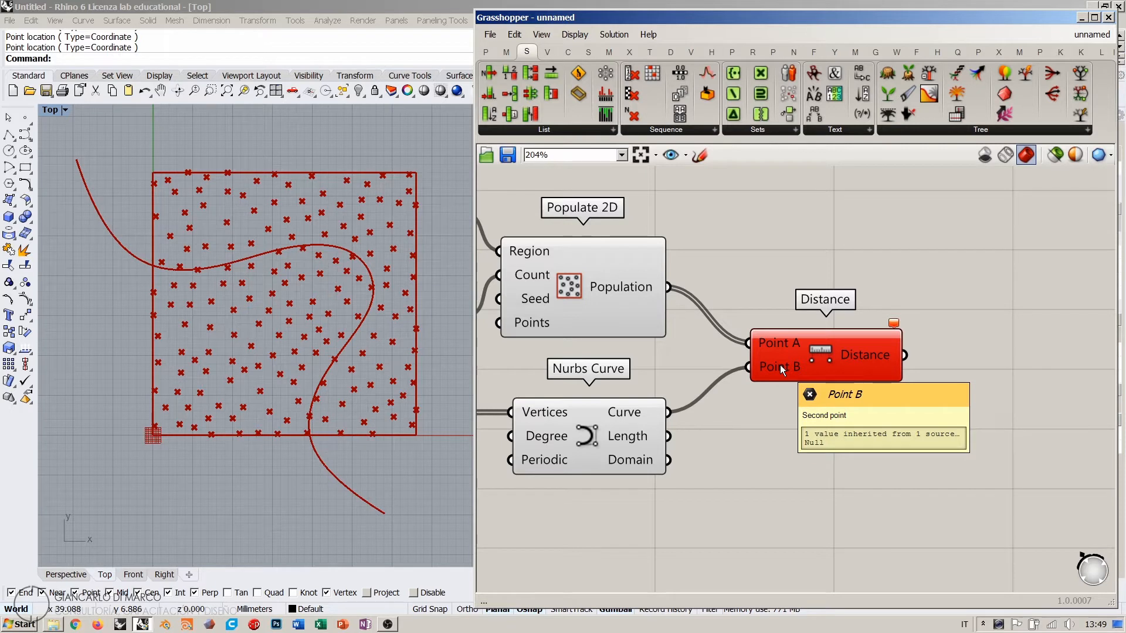
pyautogui.moveTo(624, 415)
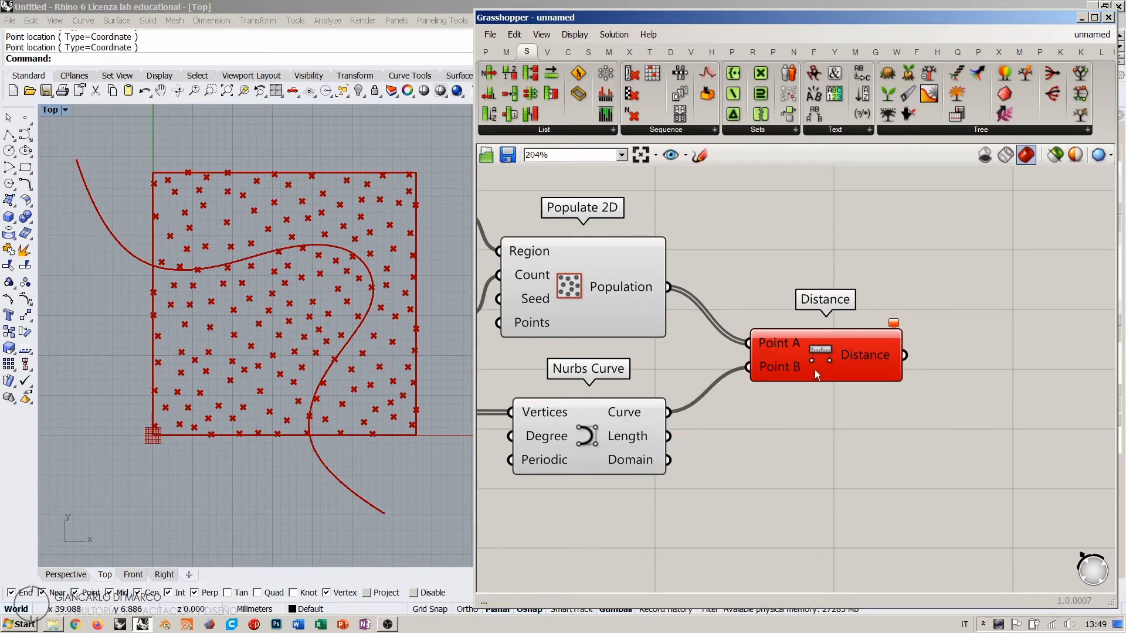
pyautogui.moveTo(814, 369); pyautogui.dragTo(834, 337)
pyautogui.press('Delete')
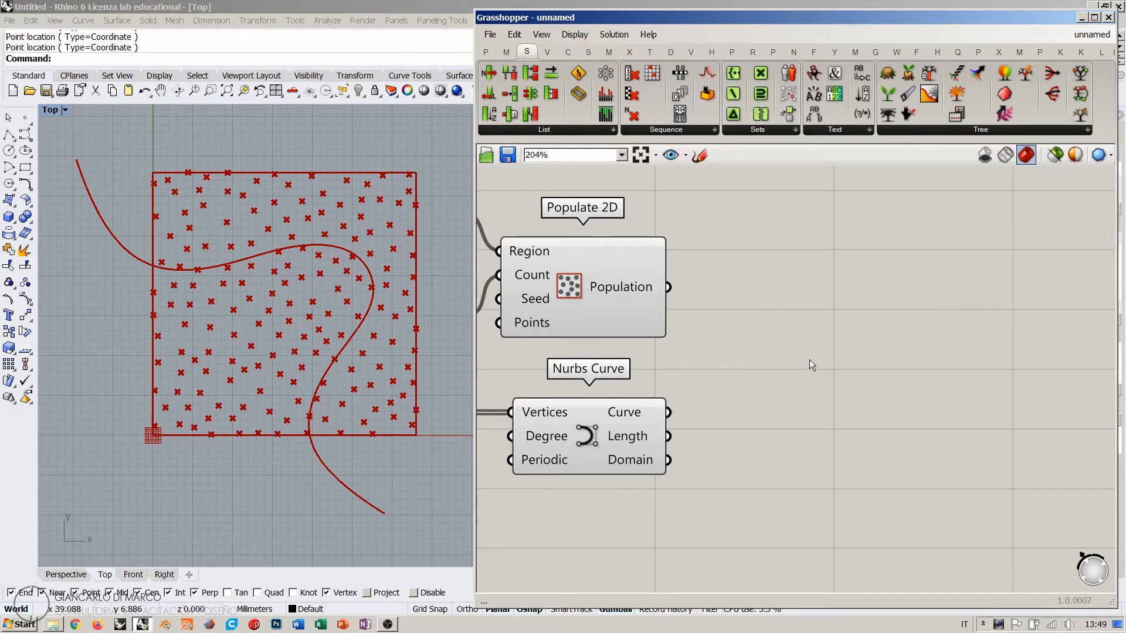
# Step: Sketch a sloping line with a perpendicular from a nearby point to its closest point on the line, and discard the sketch
pyautogui.moveTo(770, 357); pyautogui.dragTo(784, 342, button='right')
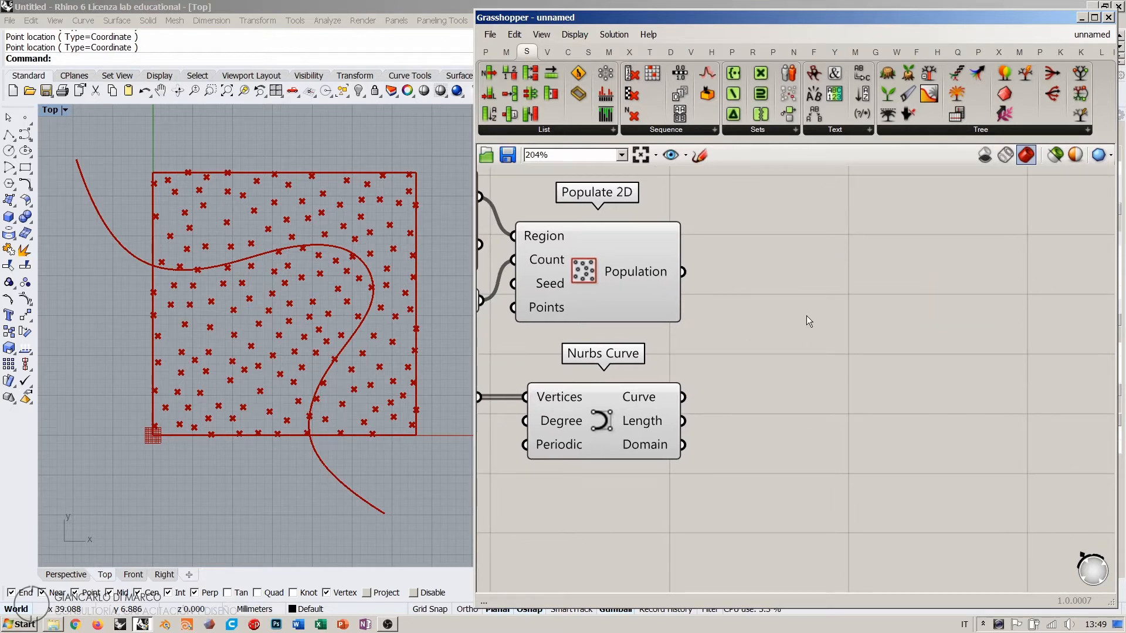
pyautogui.moveTo(657, 379); pyautogui.dragTo(561, 375, button='right')
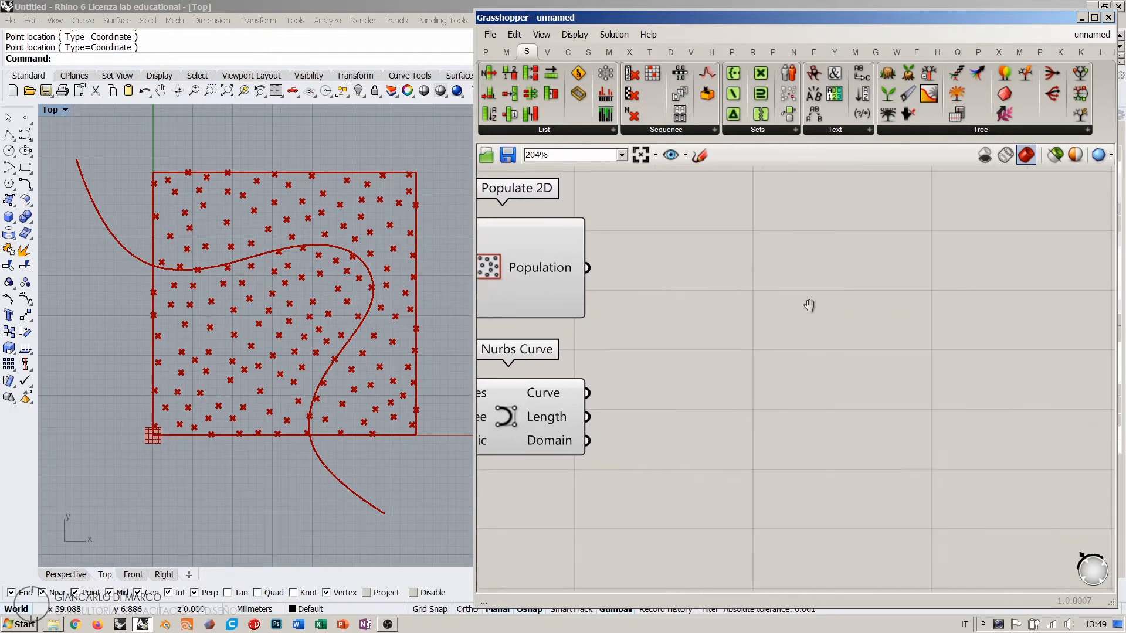
pyautogui.click(699, 156)
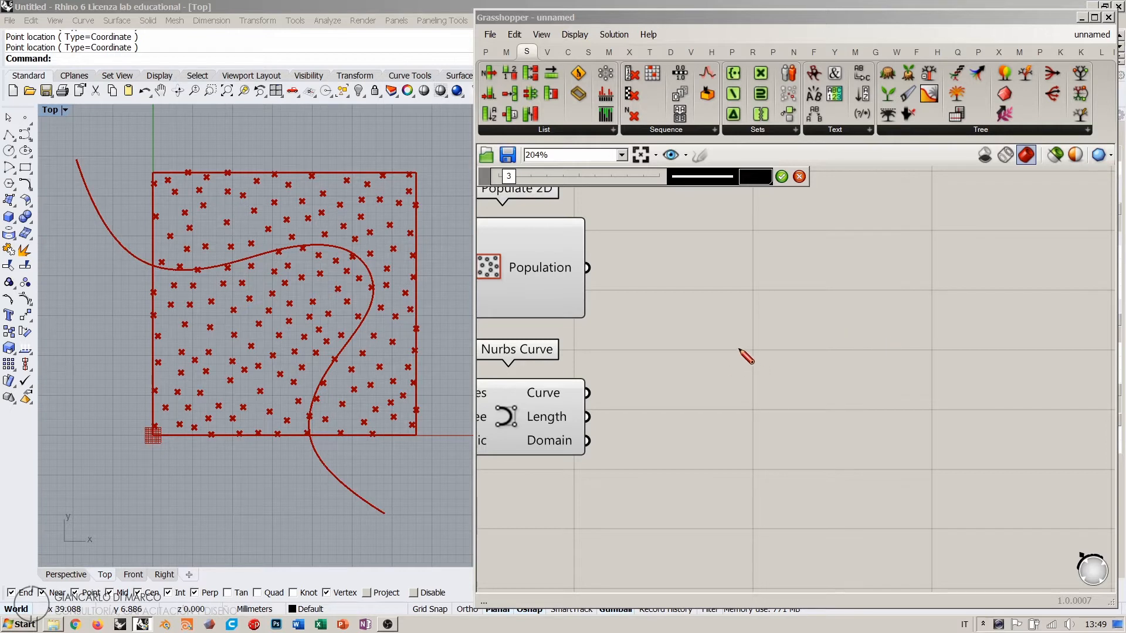
pyautogui.moveTo(657, 382); pyautogui.dragTo(988, 209)
pyautogui.moveTo(902, 441)
pyautogui.mouseDown()
pyautogui.moveTo(886, 457)
pyautogui.moveTo(903, 457)
pyautogui.mouseUp()
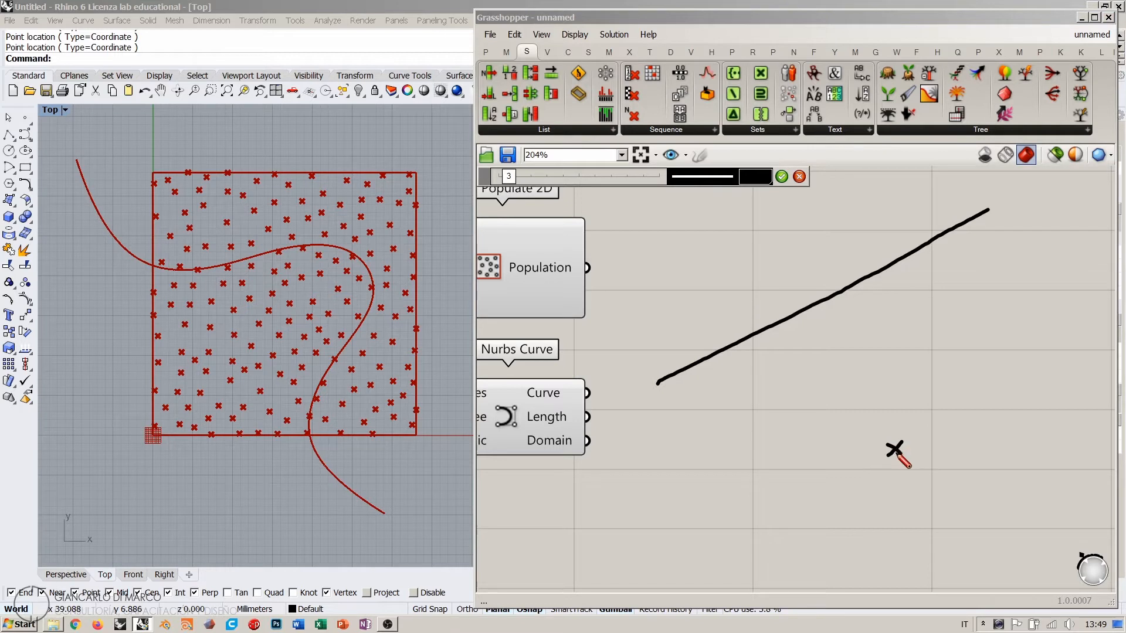
pyautogui.moveTo(896, 450); pyautogui.dragTo(894, 450)
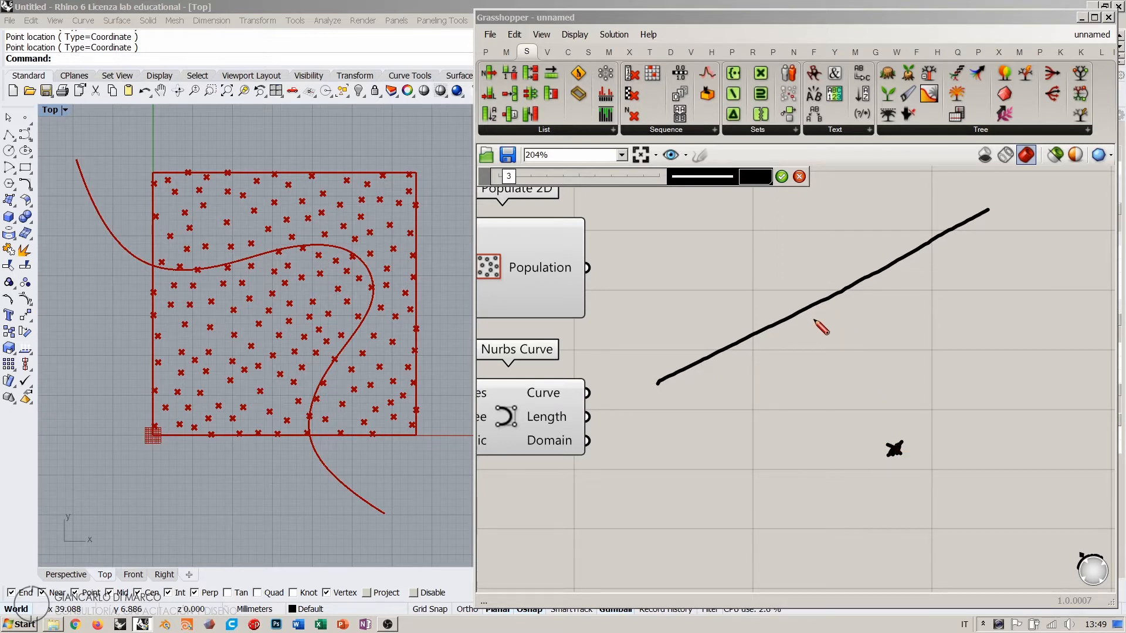
pyautogui.moveTo(895, 447)
pyautogui.mouseDown()
pyautogui.moveTo(815, 305)
pyautogui.moveTo(827, 323)
pyautogui.mouseUp()
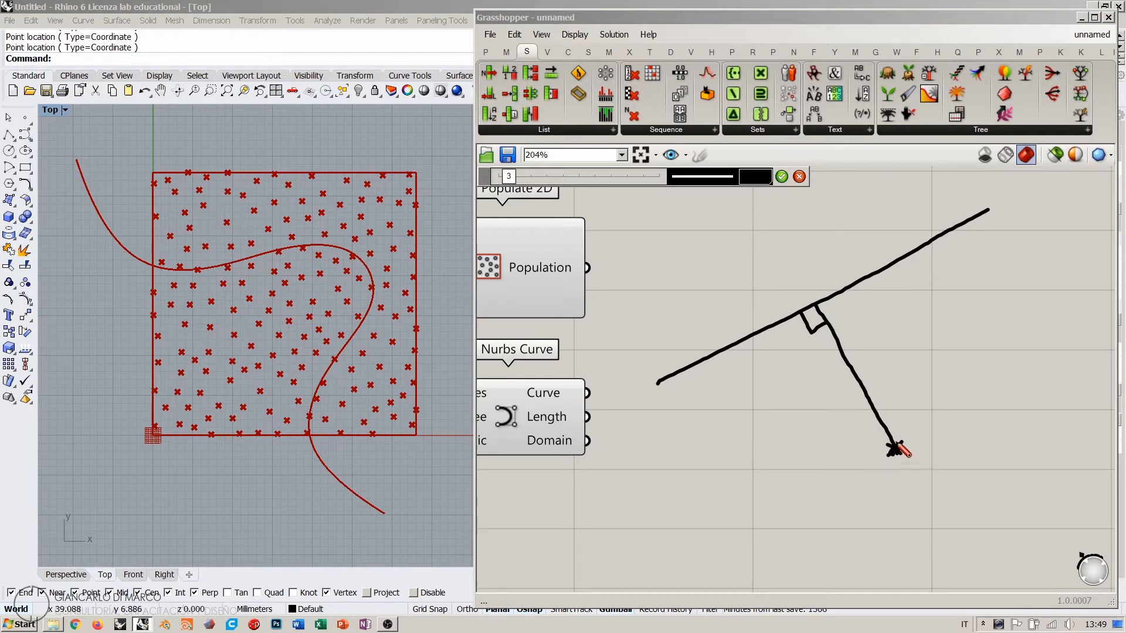
pyautogui.moveTo(816, 296)
pyautogui.mouseDown()
pyautogui.moveTo(811, 306)
pyautogui.moveTo(823, 309)
pyautogui.mouseUp()
pyautogui.moveTo(892, 440)
pyautogui.mouseDown()
pyautogui.moveTo(853, 360)
pyautogui.moveTo(876, 425)
pyautogui.mouseUp()
pyautogui.moveTo(827, 322)
pyautogui.mouseDown()
pyautogui.moveTo(832, 355)
pyautogui.moveTo(852, 341)
pyautogui.moveTo(893, 443)
pyautogui.mouseUp()
pyautogui.moveTo(815, 304); pyautogui.dragTo(812, 315)
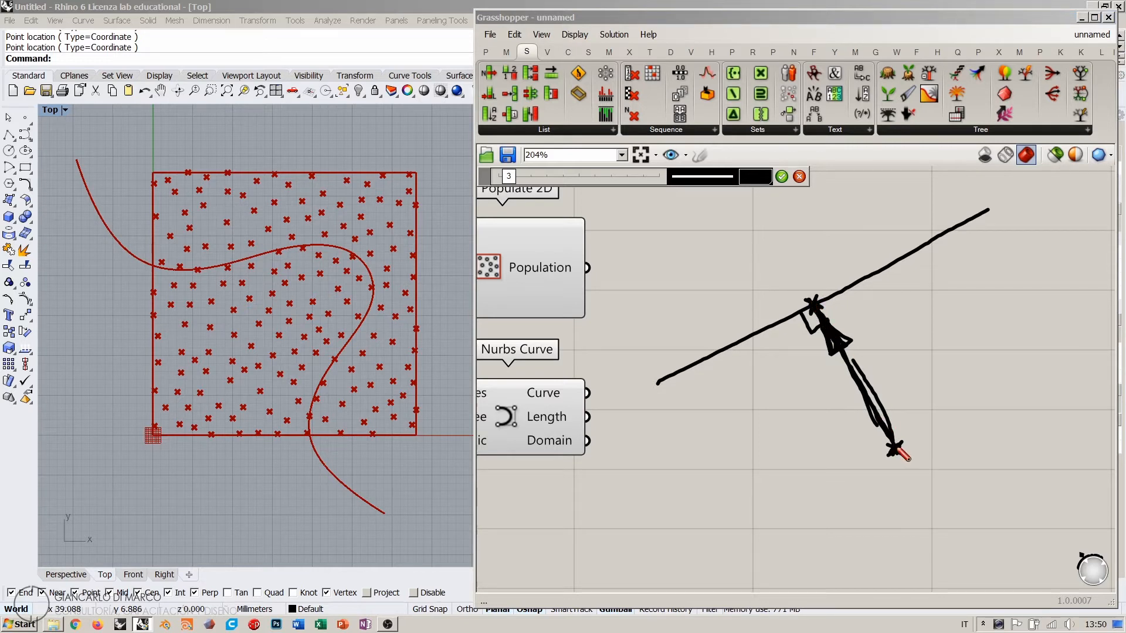
pyautogui.click(799, 176)
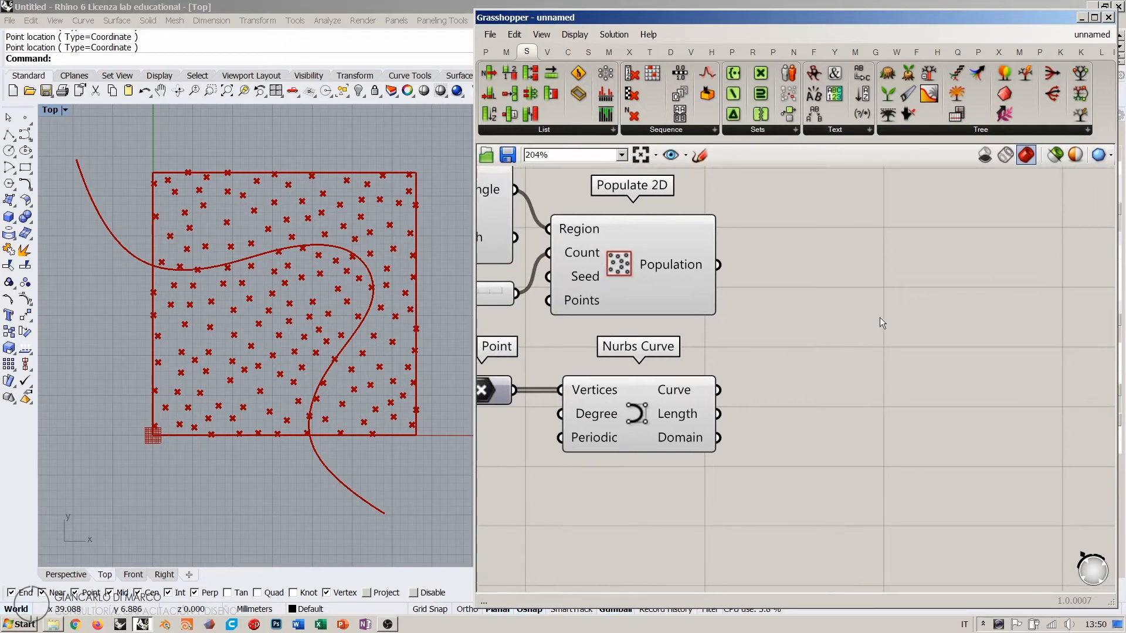
# Step: Add a Curve Closest Point component beside Populate 2D and Nurbs Curve, and examine its icon, inputs and outputs up close
pyautogui.doubleClick(825, 341)
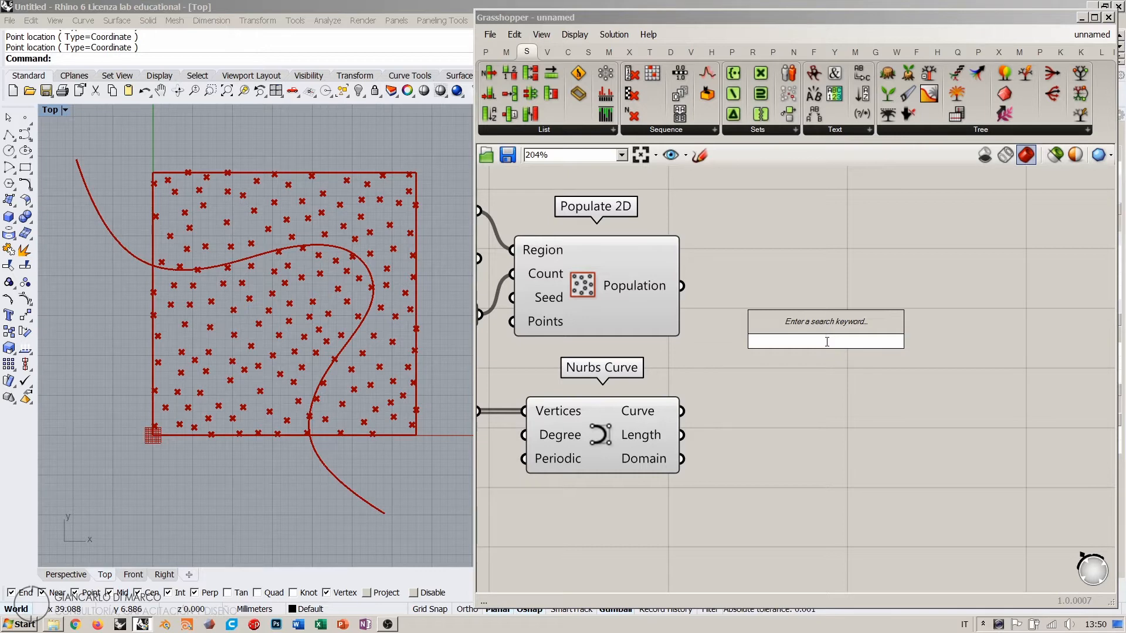
pyautogui.write('cc')
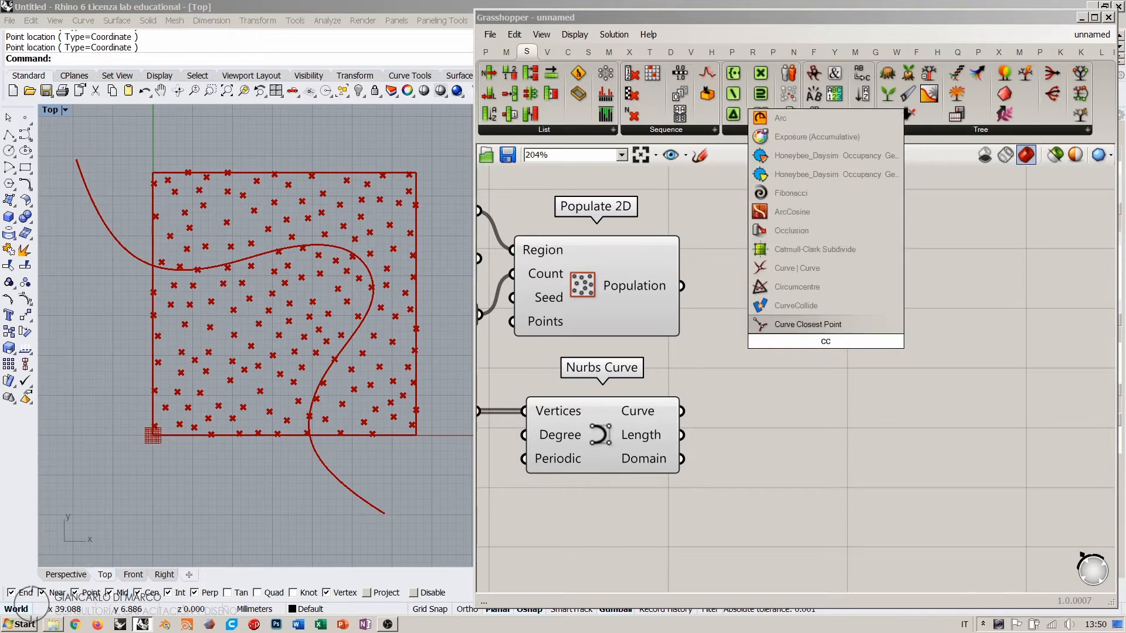
pyautogui.click(817, 326)
pyautogui.scroll(8, 850, 350)
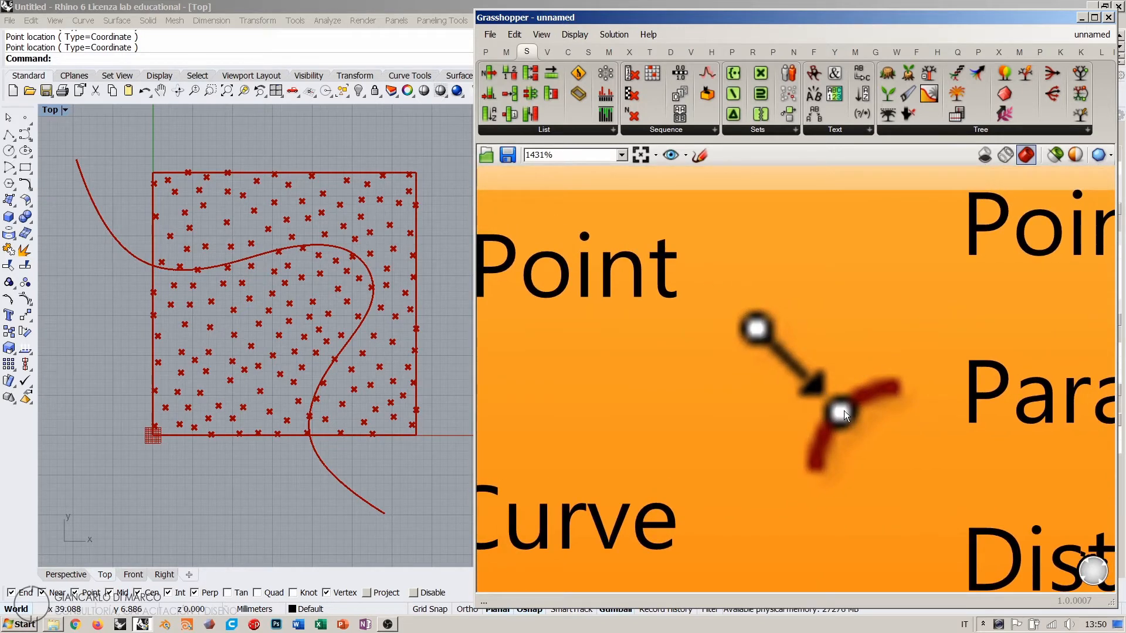
pyautogui.scroll(-2, 843, 410)
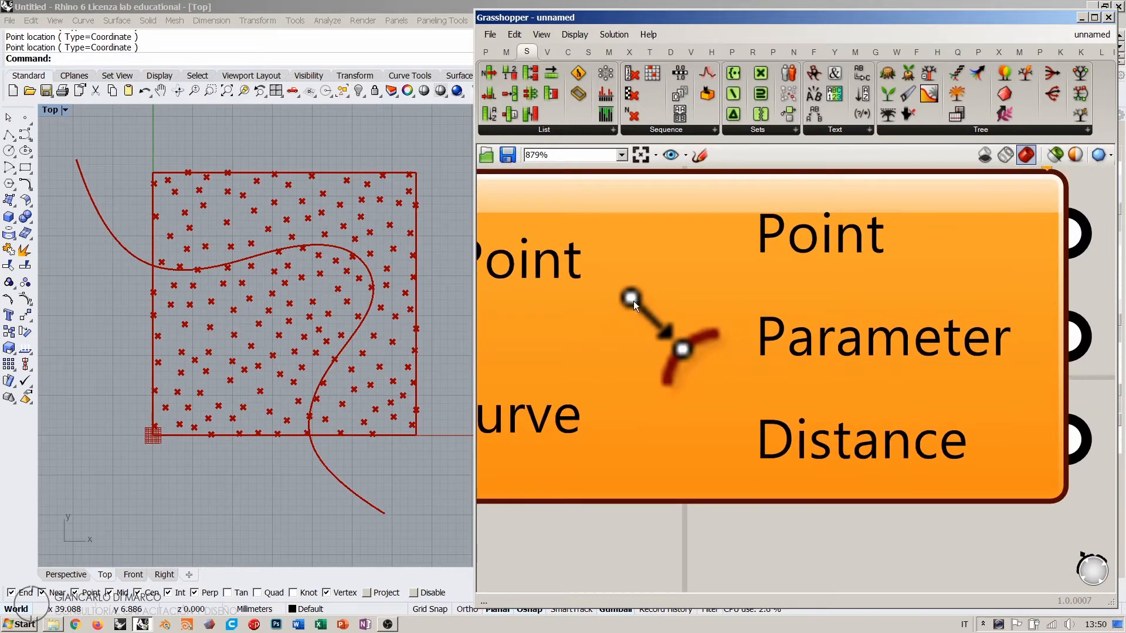
pyautogui.scroll(-3, 687, 351)
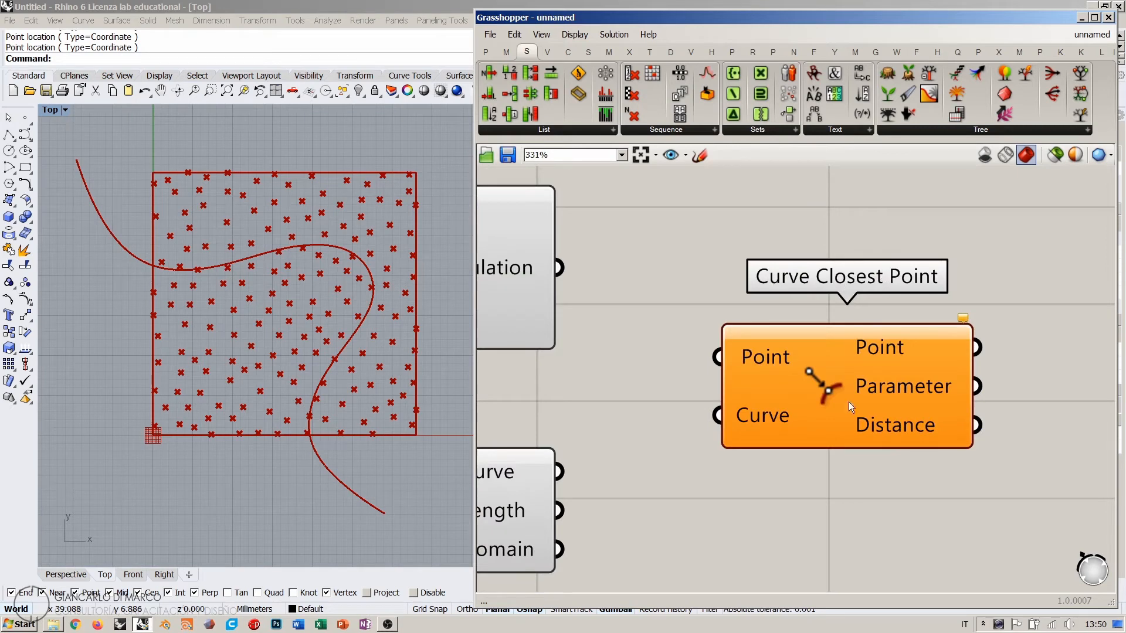
# Step: Connect Populate 2D's Population to Curve Closest Point's Point input and Nurbs Curve's Curve output to its Curve input
pyautogui.scroll(2, 848, 402)
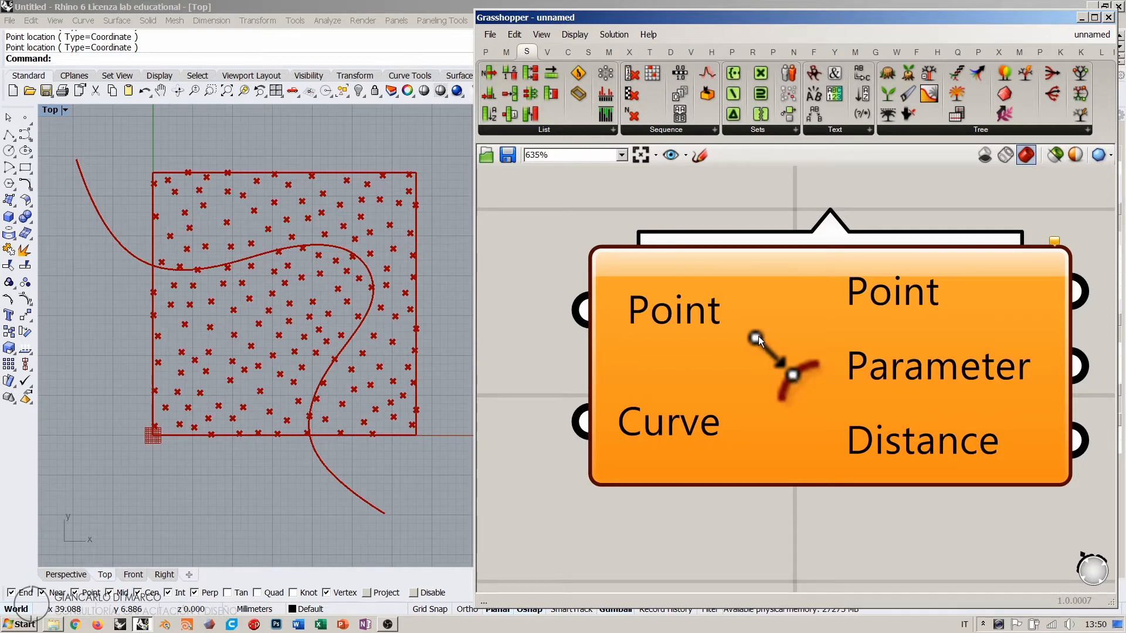
pyautogui.scroll(-2, 758, 336)
pyautogui.scroll(-1, 788, 283)
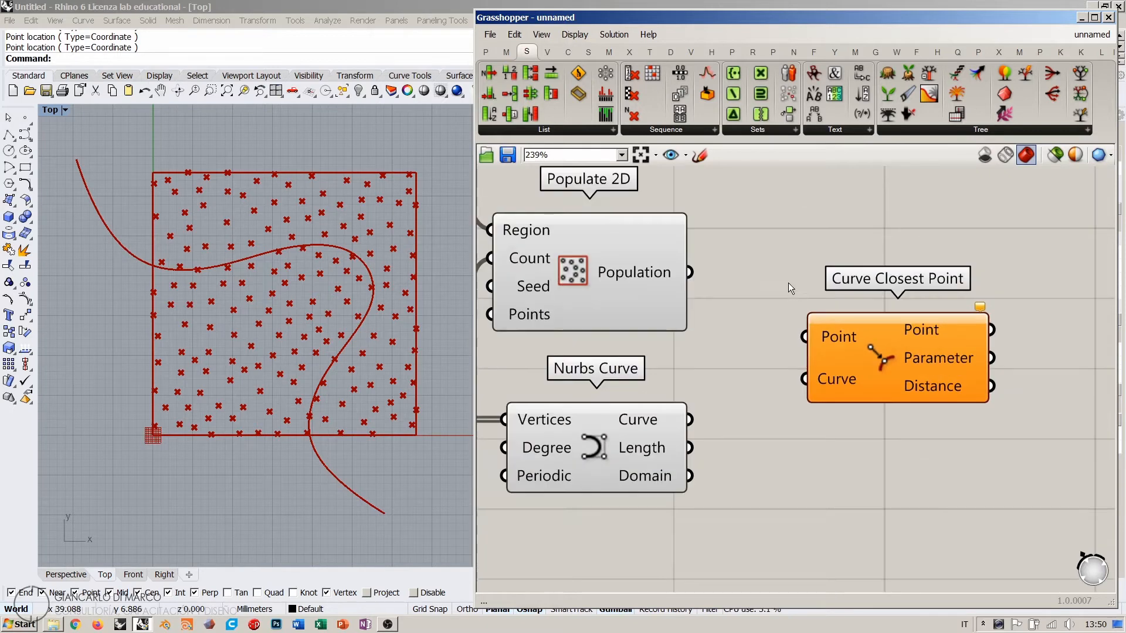
pyautogui.moveTo(690, 273); pyautogui.dragTo(804, 336)
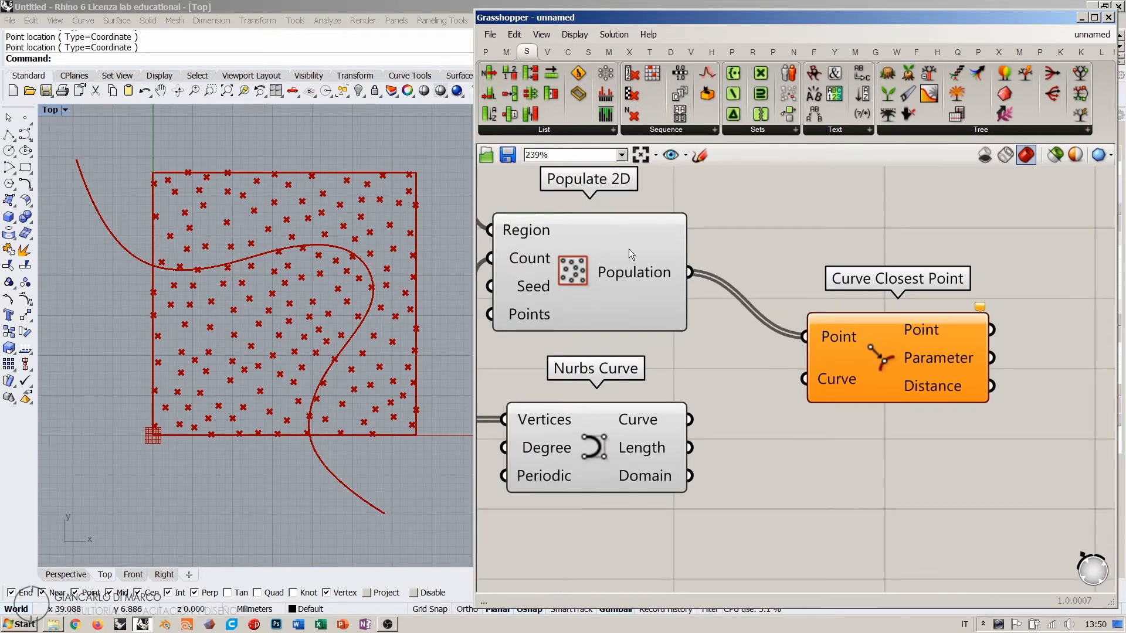
pyautogui.moveTo(690, 419); pyautogui.dragTo(804, 379)
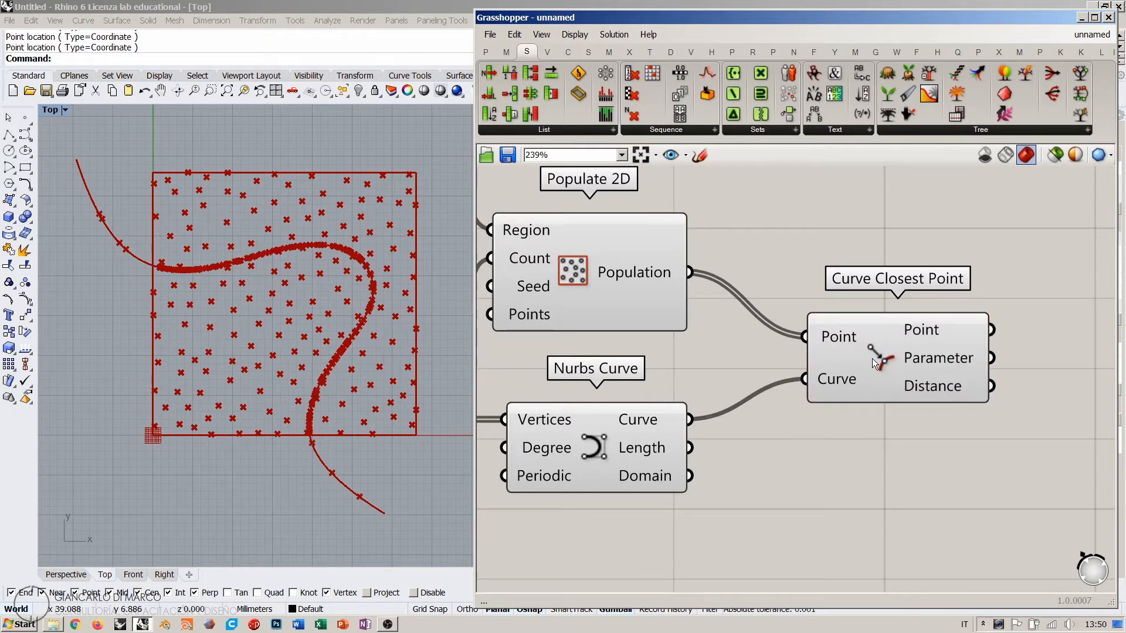
# Step: Move Curve Closest Point nearer to Nurbs Curve so the Curve wire runs straight, and turn off its preview
pyautogui.moveTo(871, 357); pyautogui.dragTo(804, 347)
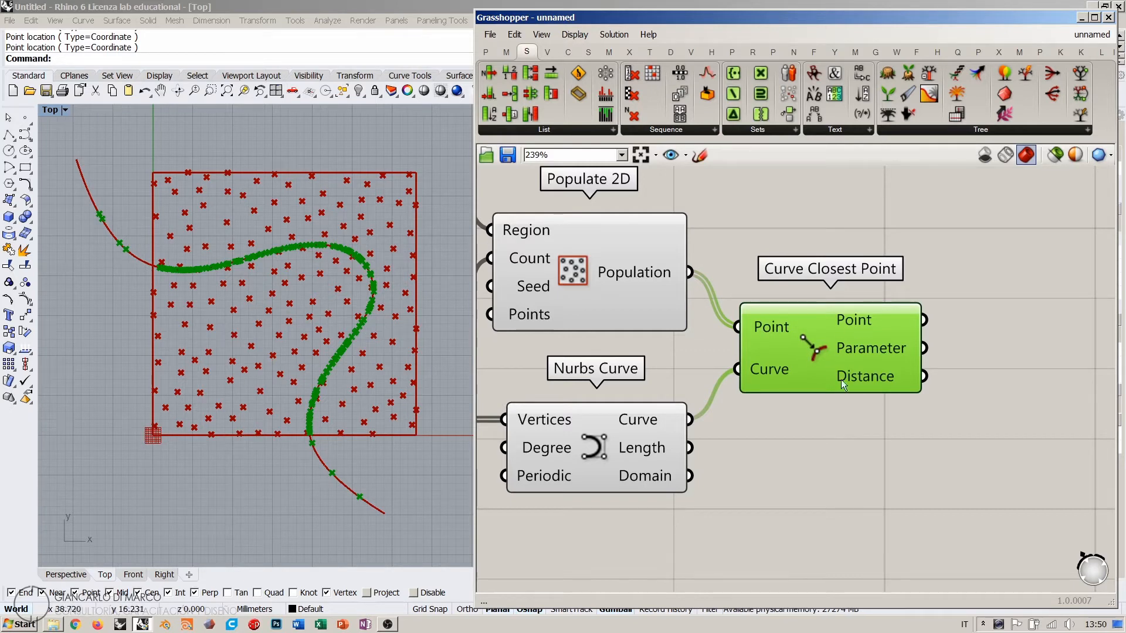
pyautogui.moveTo(815, 347); pyautogui.dragTo(807, 397)
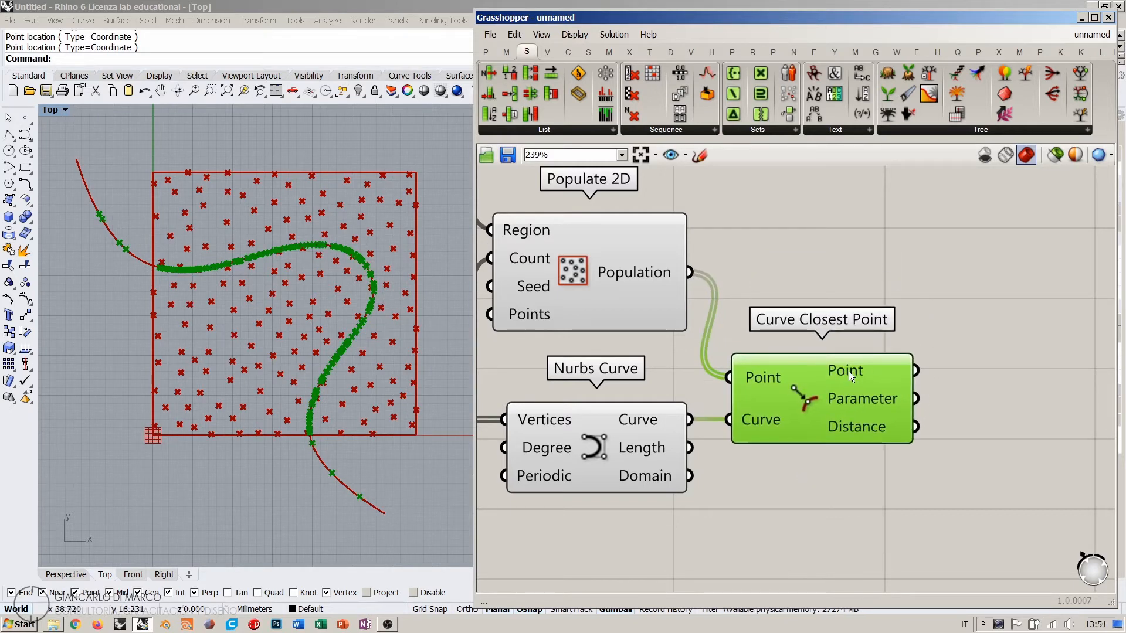
pyautogui.hotkey('ctrl', 'q')
pyautogui.moveTo(943, 477); pyautogui.dragTo(826, 431, button='right')
pyautogui.click(825, 430)
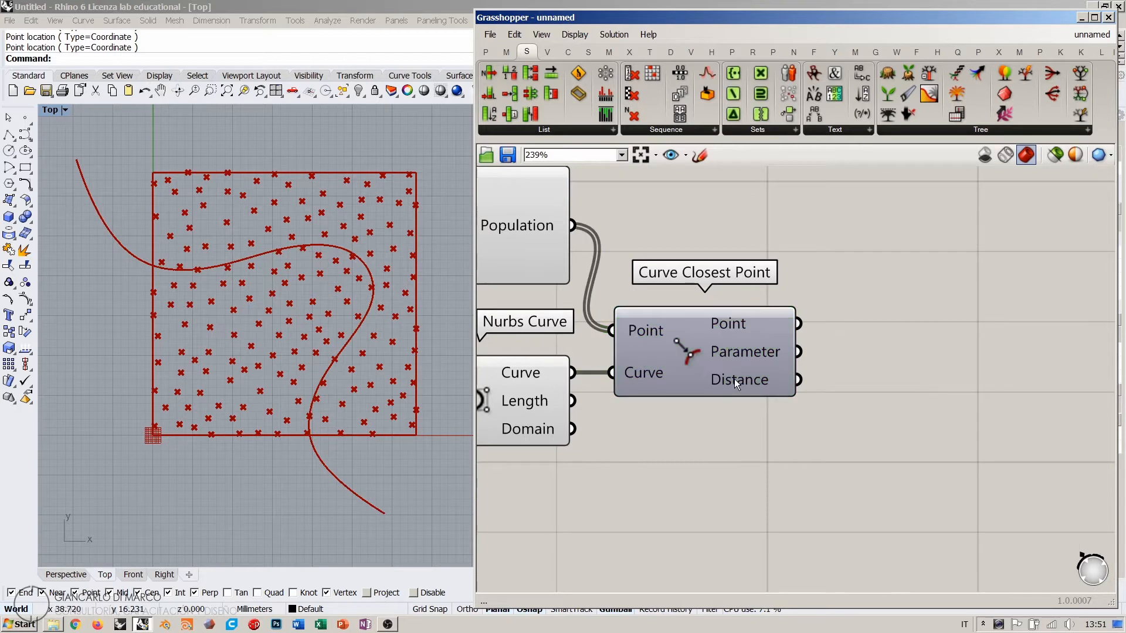
# Step: Add a Smaller Than component, feed Curve Closest Point's Distance into its First Number, and align it with that output
pyautogui.moveTo(734, 379)
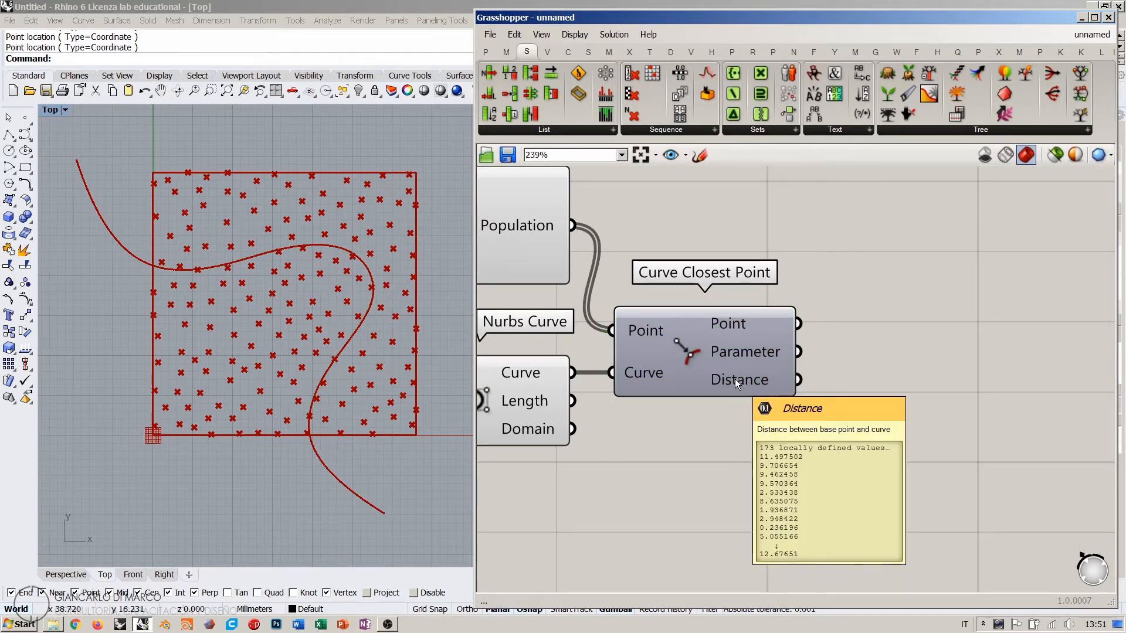
pyautogui.doubleClick(903, 434)
pyautogui.write('smaller than')
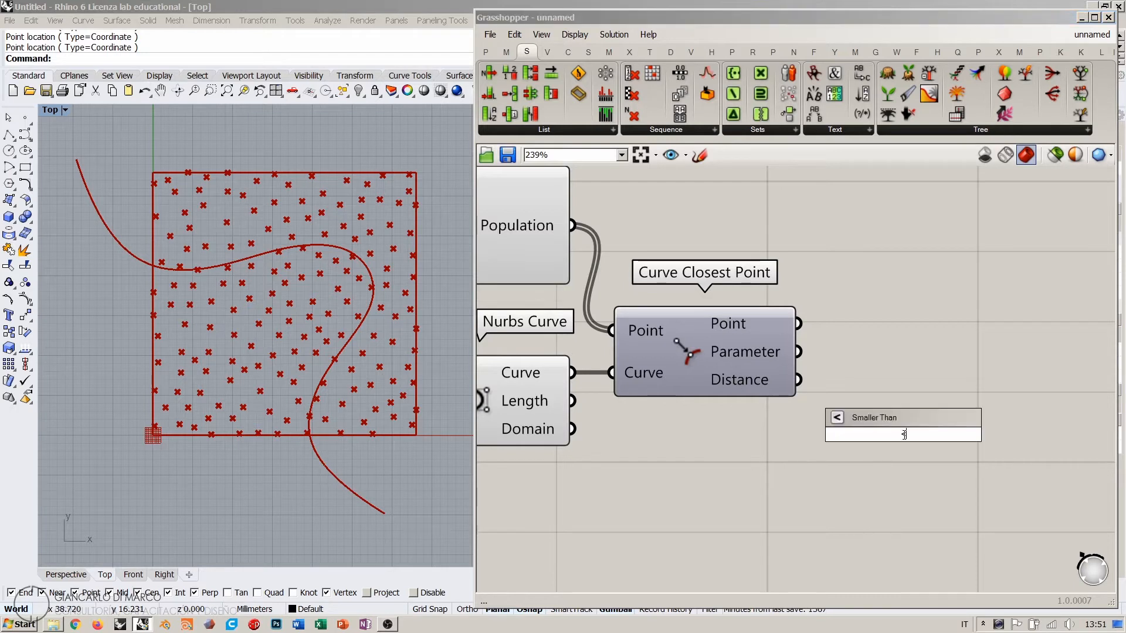
pyautogui.press('Return')
pyautogui.moveTo(799, 395); pyautogui.dragTo(763, 421)
pyautogui.moveTo(833, 435); pyautogui.dragTo(923, 395)
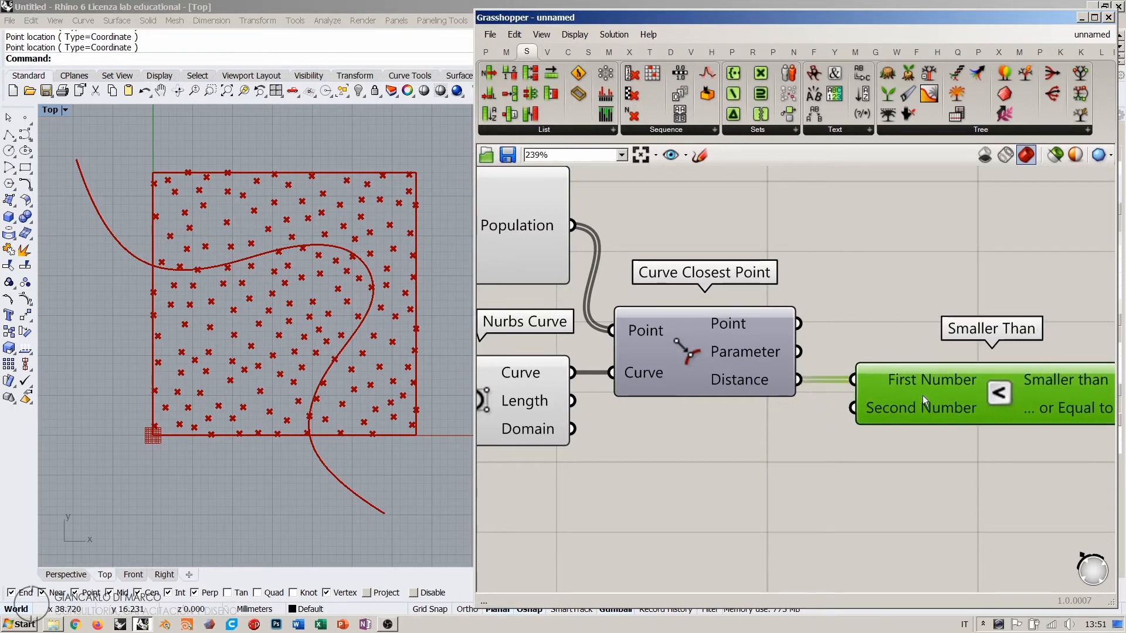
# Step: Create a two-decimal Number Slider at 0.00 and connect it to Smaller Than's Second Number input
pyautogui.doubleClick(776, 476)
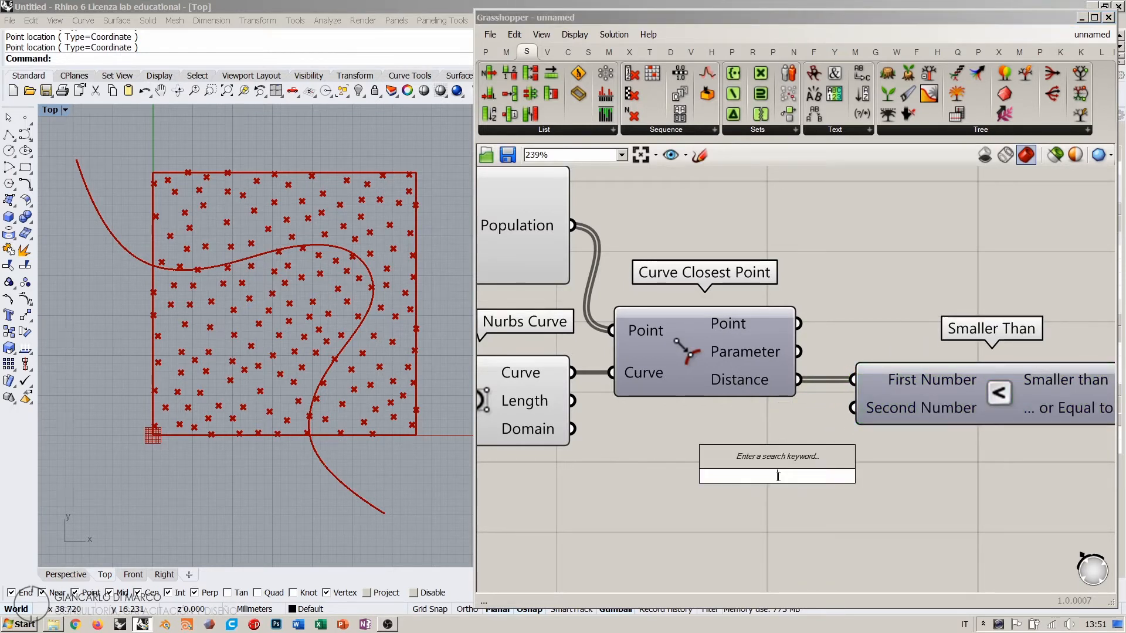
pyautogui.write('0.00<')
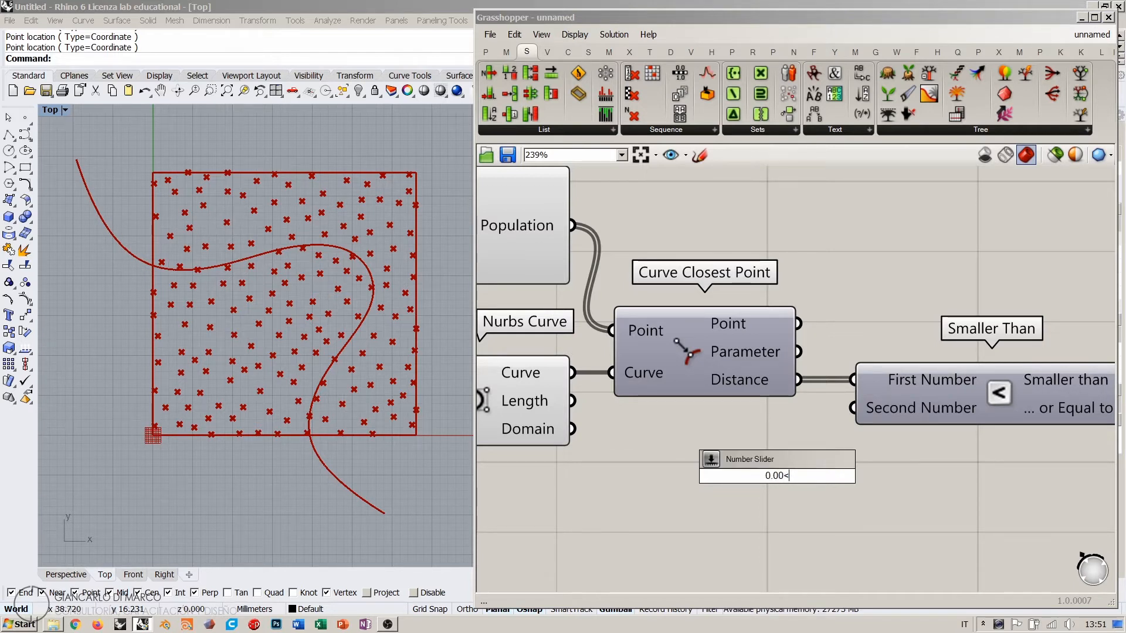
pyautogui.press('Return')
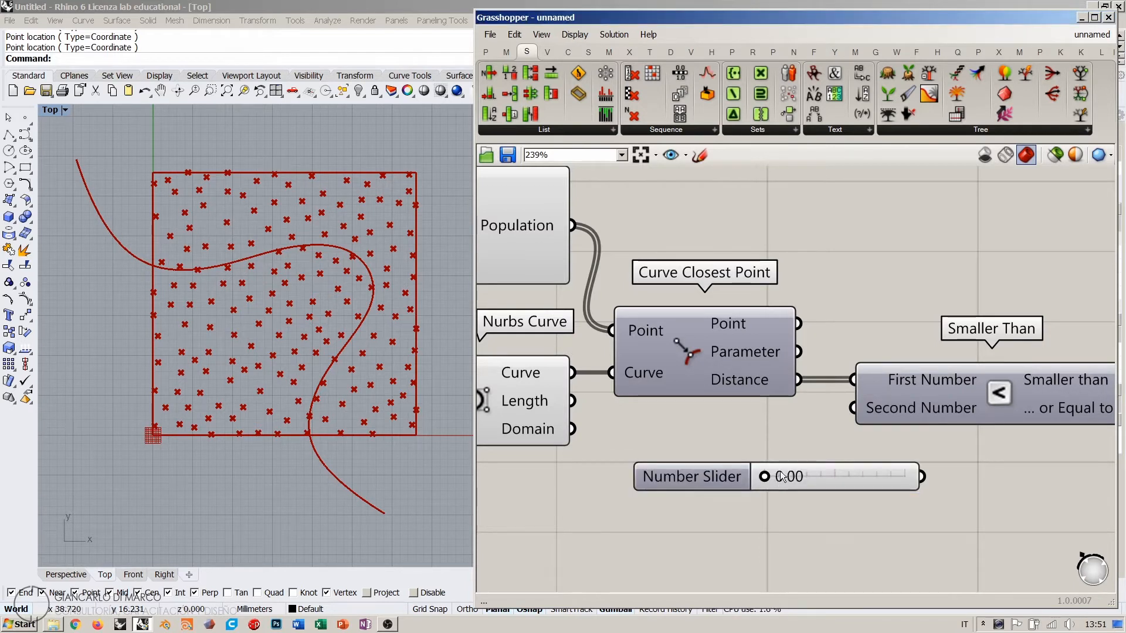
pyautogui.moveTo(850, 408); pyautogui.dragTo(743, 474)
pyautogui.scroll(-2, 744, 474)
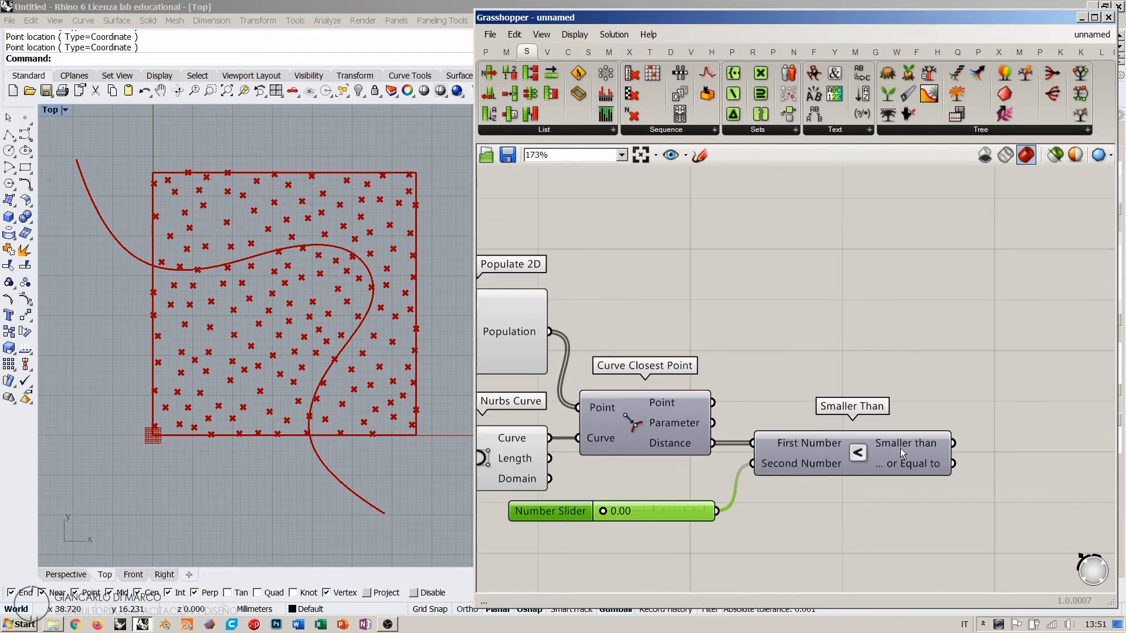
# Step: Add a Dispatch component above and beyond the Smaller Than component
pyautogui.doubleClick(971, 347)
pyautogui.write('di')
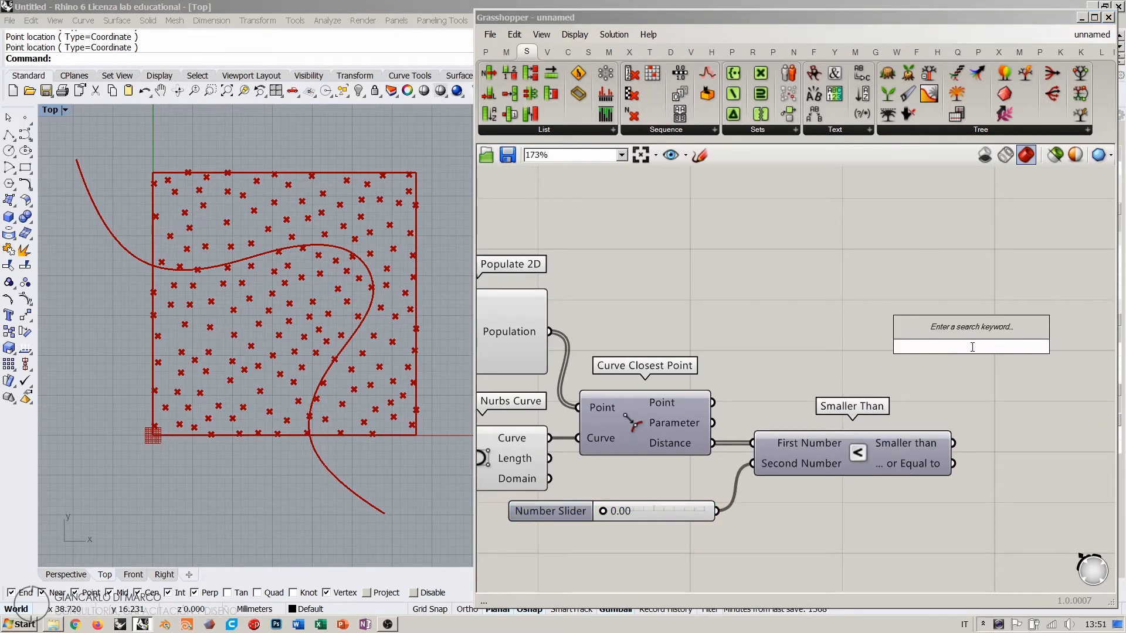
pyautogui.write('p')
pyautogui.press('BackSpace')
pyautogui.write('sp')
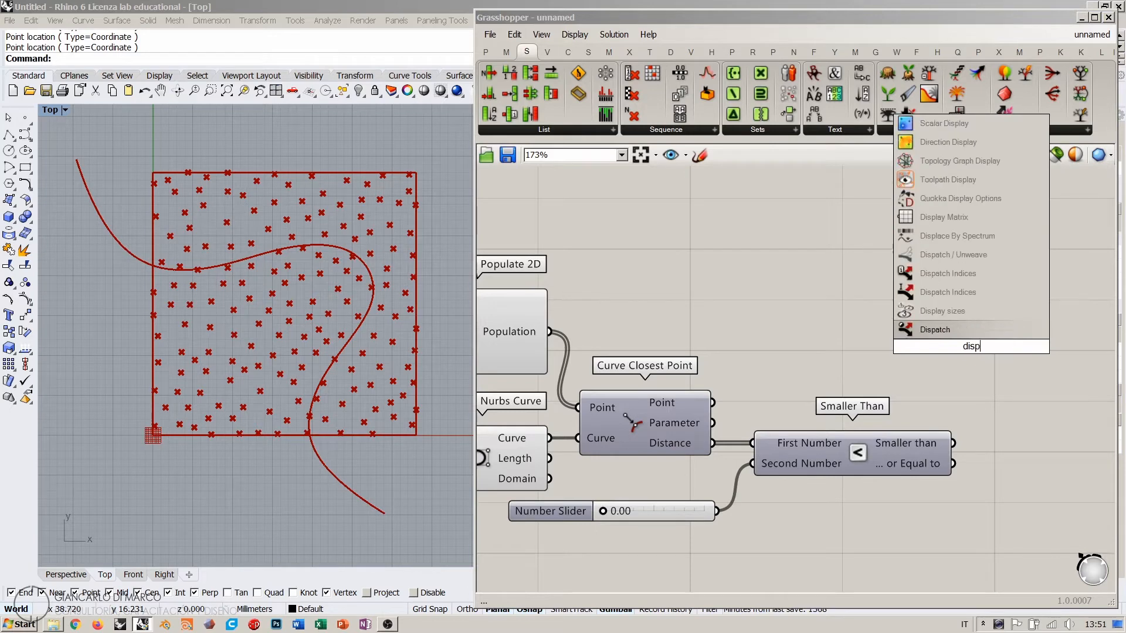
pyautogui.click(938, 329)
pyautogui.scroll(-1, 762, 328)
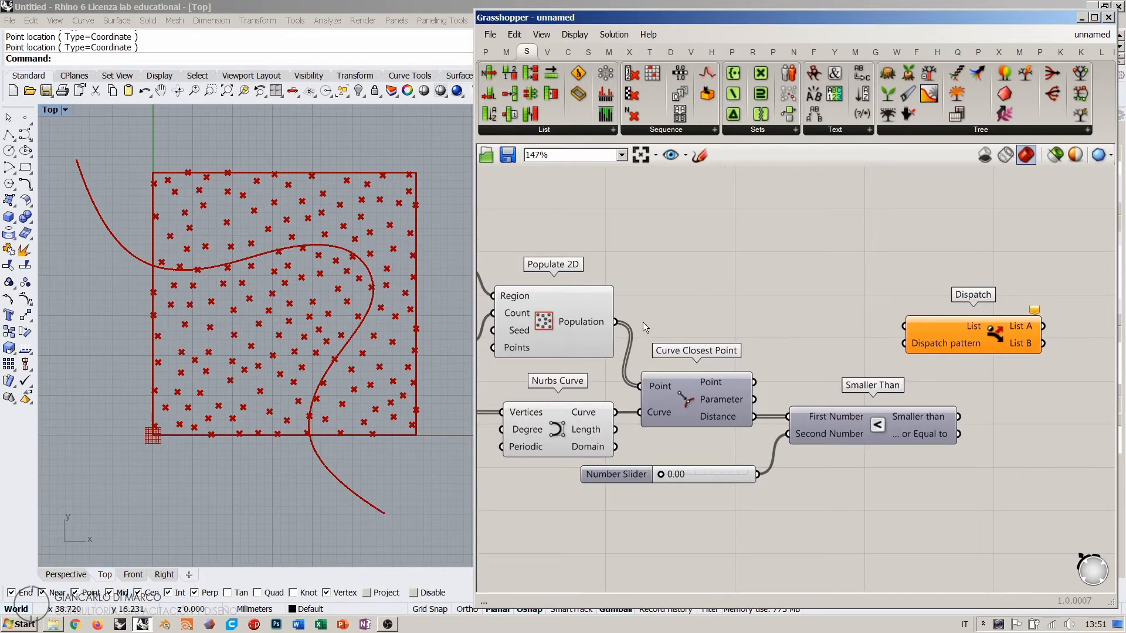
# Step: Wire Population into Dispatch's List and the Smaller than output into Dispatch pattern, and align Dispatch with the Population wire
pyautogui.moveTo(614, 321); pyautogui.dragTo(1005, 329)
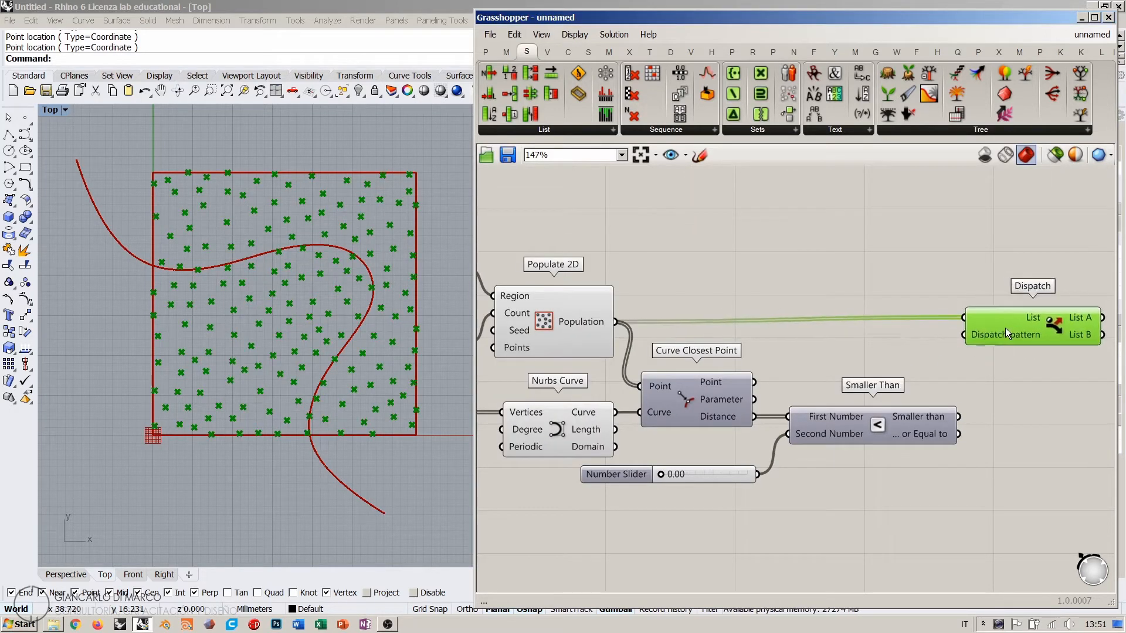
pyautogui.click(986, 378)
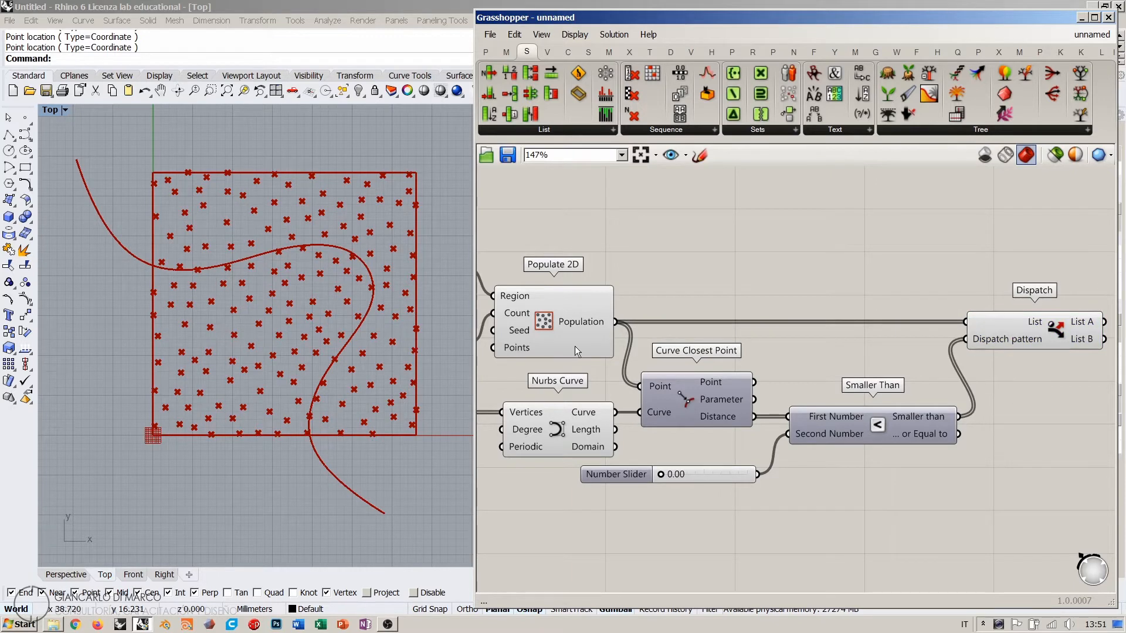
pyautogui.moveTo(980, 325); pyautogui.dragTo(868, 340, button='right')
pyautogui.scroll(-1, 811, 321)
pyautogui.moveTo(691, 303); pyautogui.dragTo(739, 318, button='right')
pyautogui.moveTo(962, 344); pyautogui.dragTo(953, 345)
pyautogui.click(989, 407)
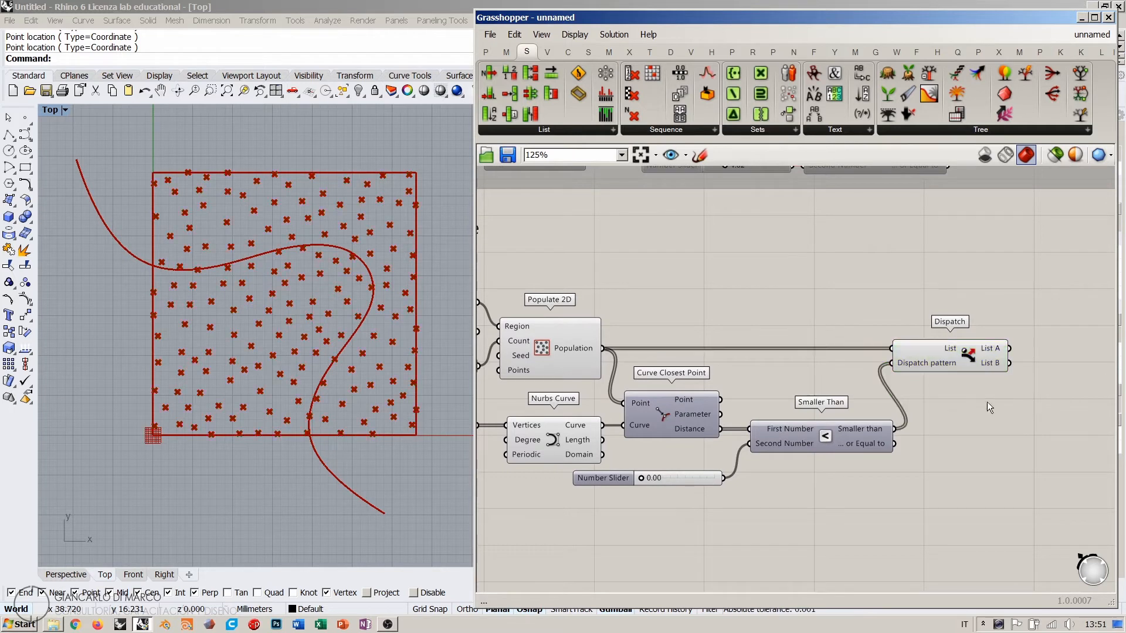
# Step: Add a Panel beside Dispatch, connect List A to it, and examine its contents up close
pyautogui.moveTo(1110, 347); pyautogui.dragTo(990, 349, button='right')
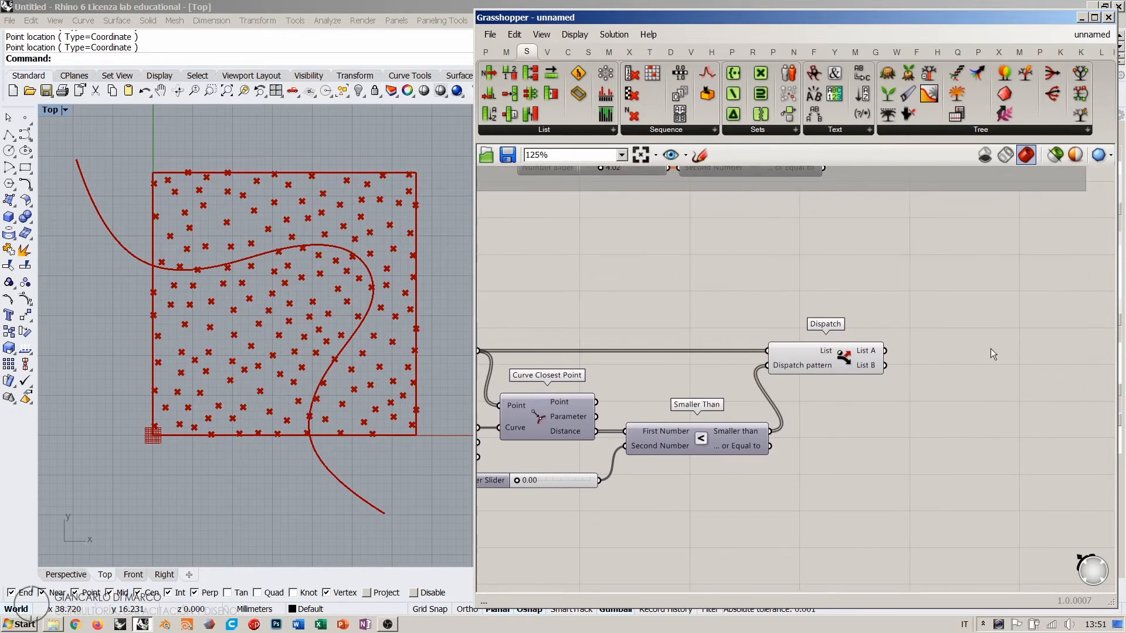
pyautogui.doubleClick(990, 349)
pyautogui.write('//')
pyautogui.press('Return')
pyautogui.moveTo(890, 354); pyautogui.dragTo(943, 379)
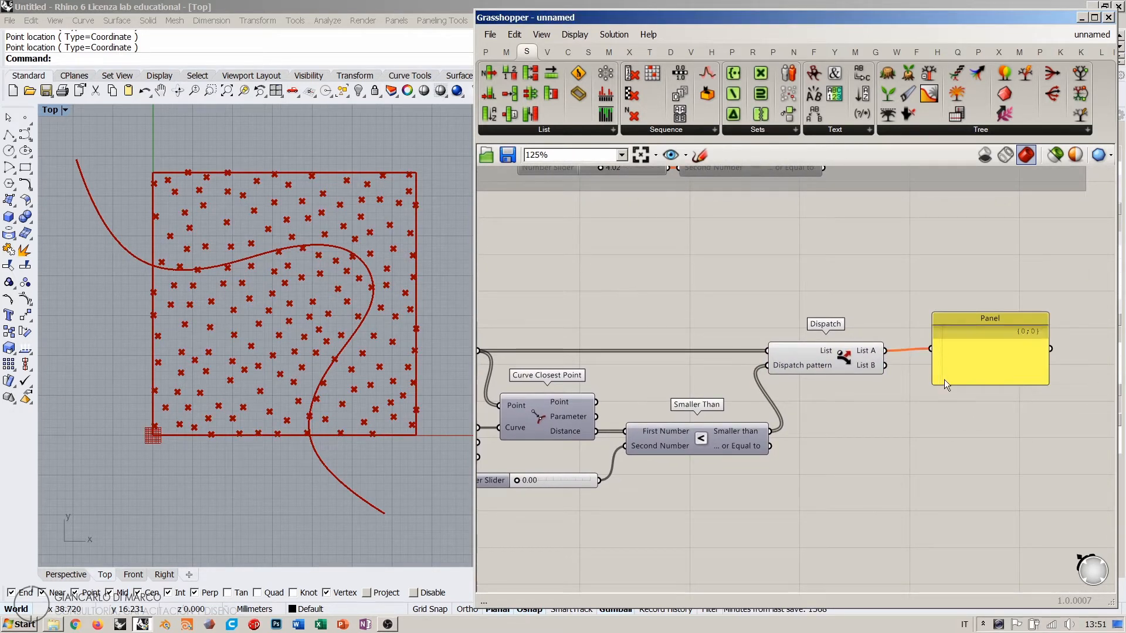
pyautogui.scroll(5, 935, 346)
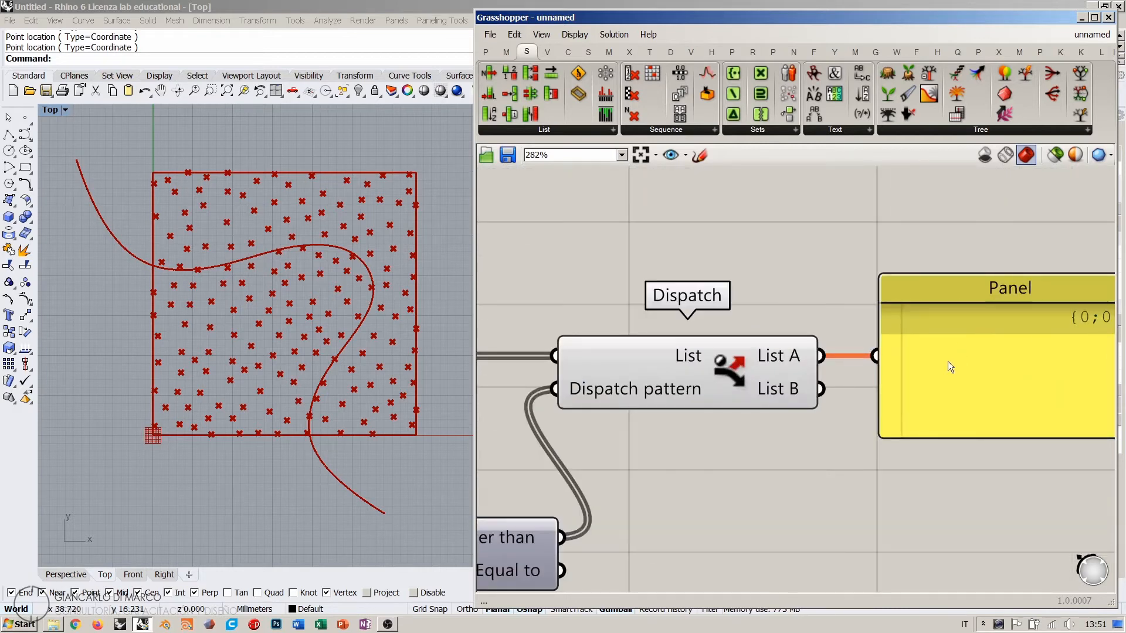
pyautogui.moveTo(953, 365); pyautogui.dragTo(889, 364, button='right')
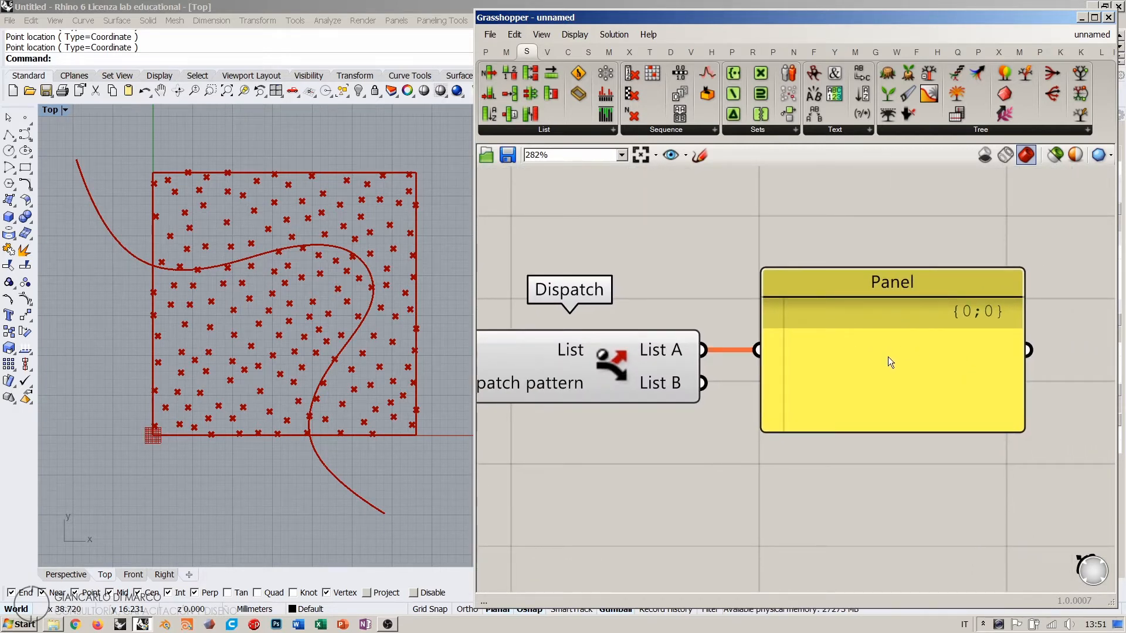
pyautogui.scroll(-4, 887, 356)
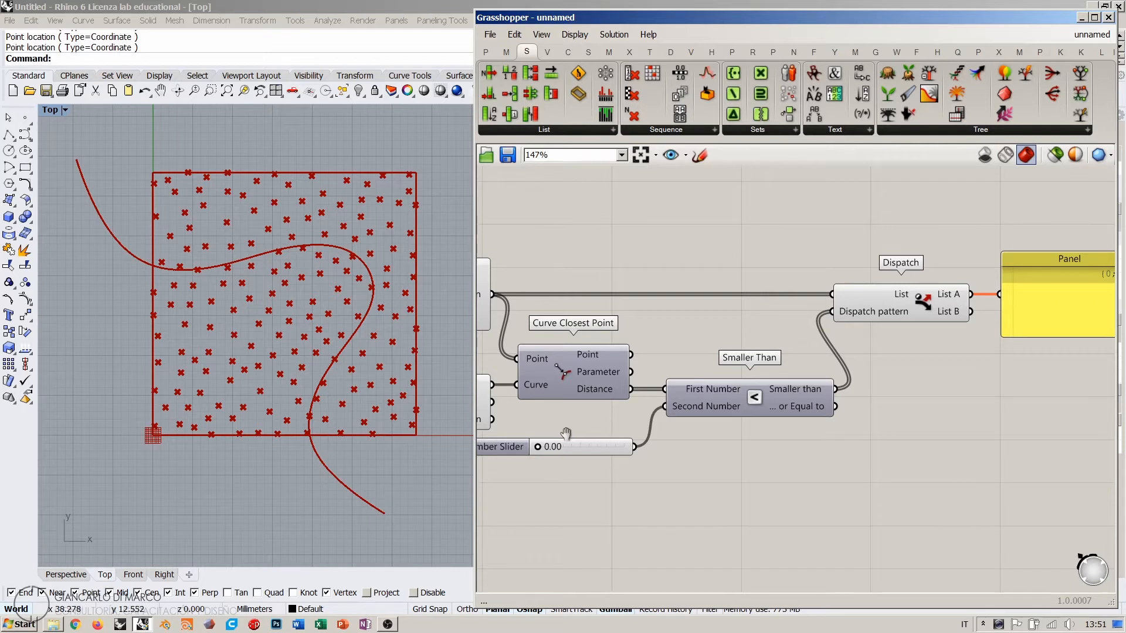
# Step: Set the distance threshold slider to 0.95, check the List A coordinates in the Panel, and delete the Panel
pyautogui.moveTo(565, 434); pyautogui.dragTo(555, 433, button='right')
pyautogui.moveTo(526, 445); pyautogui.dragTo(531, 446)
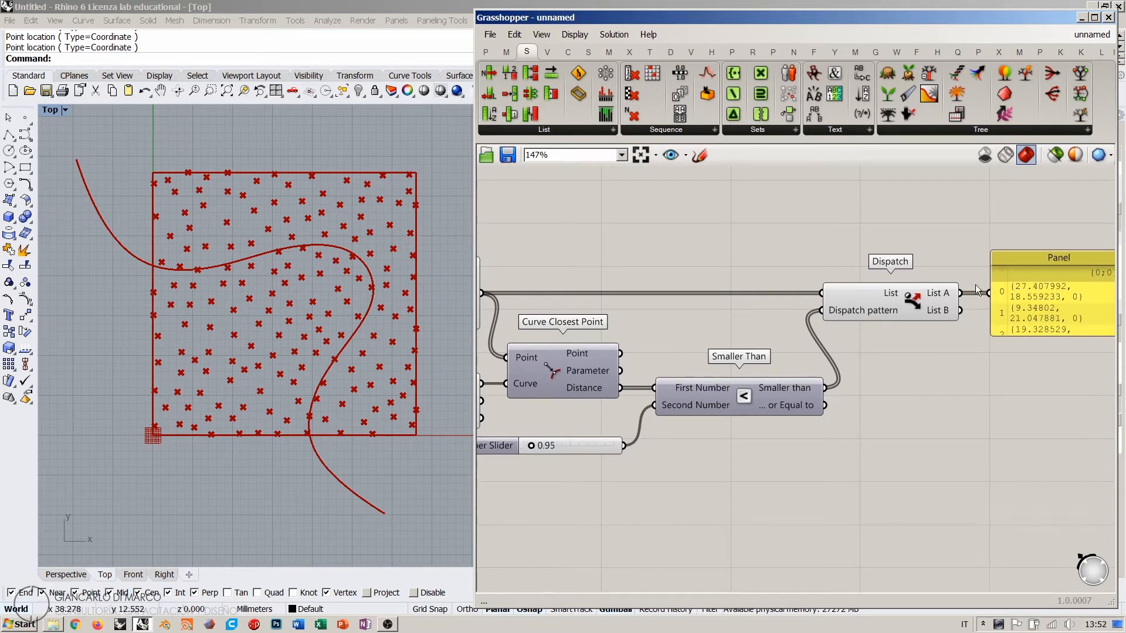
pyautogui.moveTo(1037, 299); pyautogui.dragTo(1001, 318, button='right')
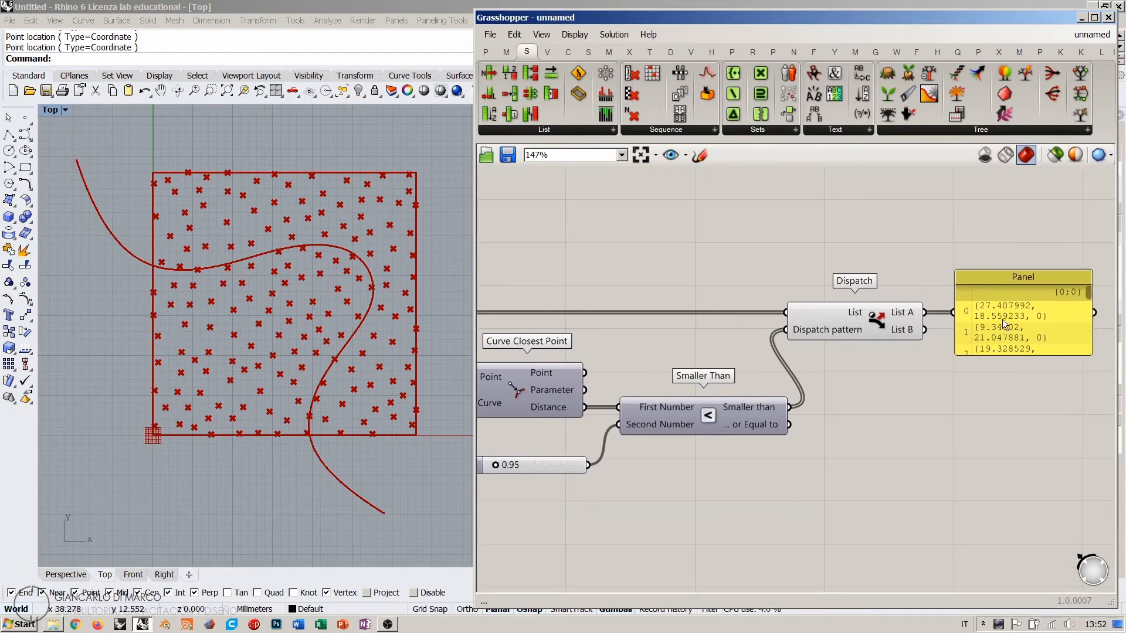
pyautogui.click(1001, 319)
pyautogui.press('Delete')
# Step: Add a Point parameter fed by Dispatch's List A, align it with that output, and set the threshold slider to 2.04
pyautogui.doubleClick(996, 301)
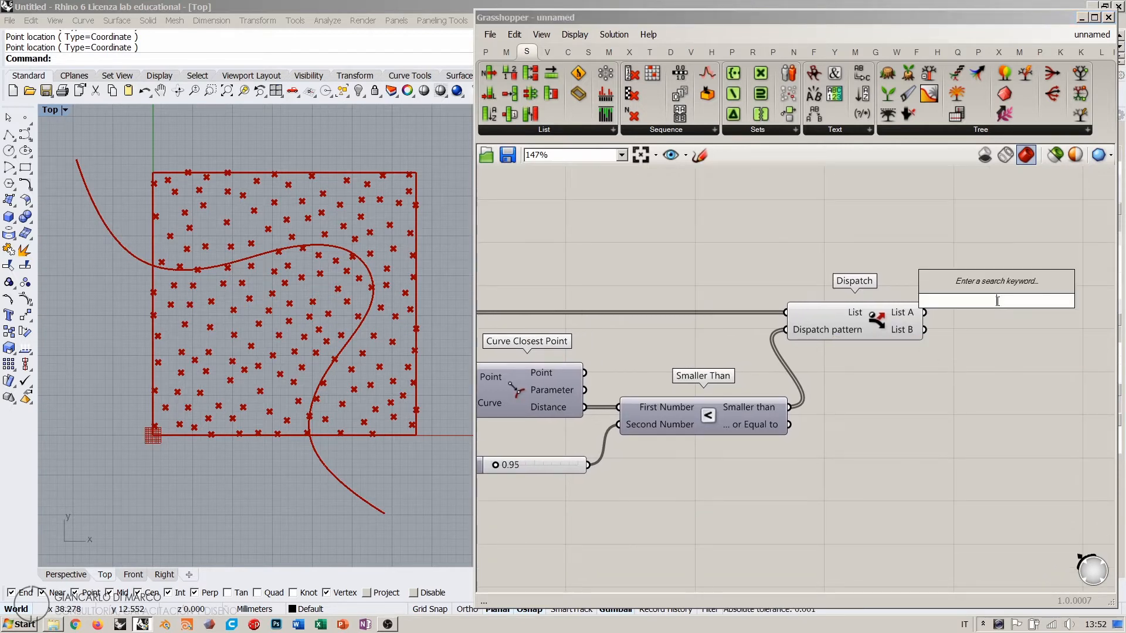
pyautogui.write('point')
pyautogui.click(951, 120)
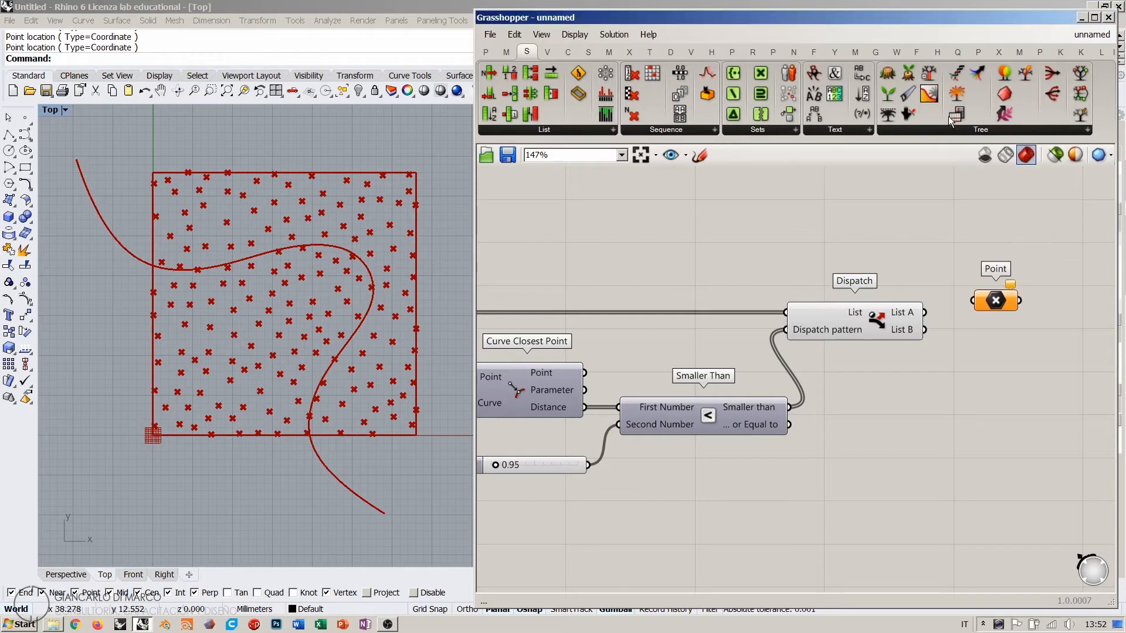
pyautogui.moveTo(924, 313); pyautogui.dragTo(976, 315)
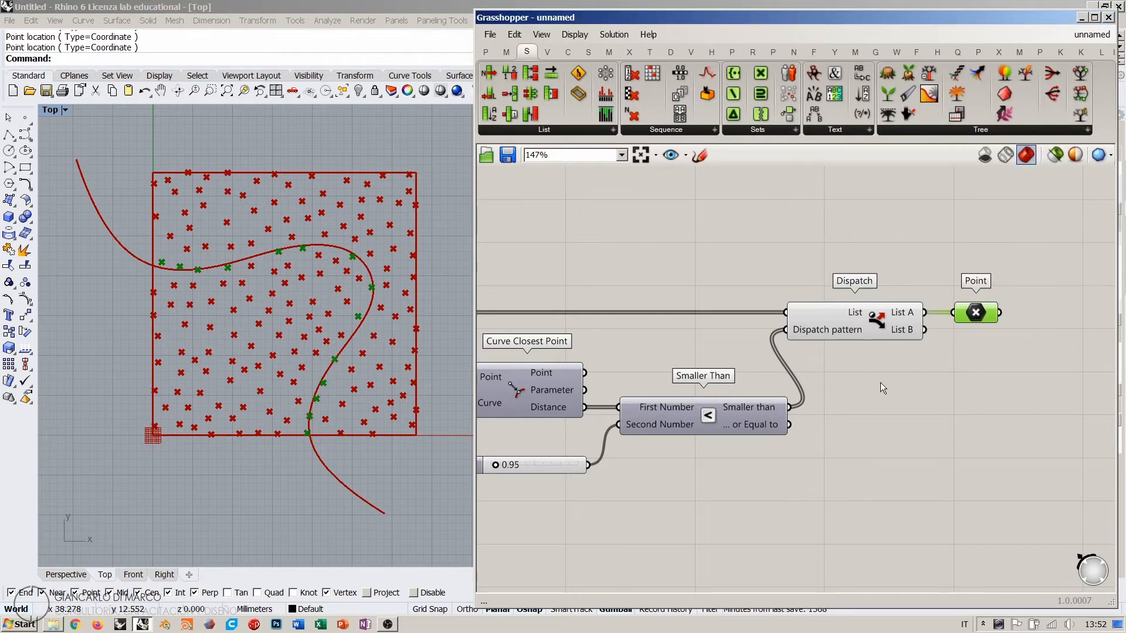
pyautogui.moveTo(559, 441); pyautogui.dragTo(578, 428, button='right')
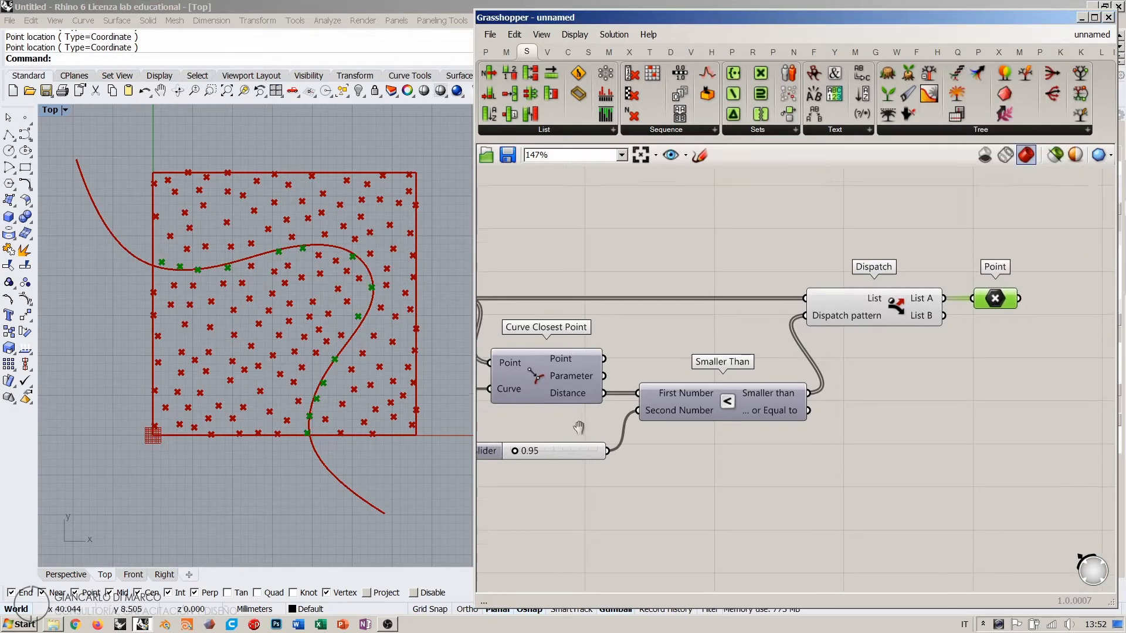
pyautogui.moveTo(513, 452)
pyautogui.mouseDown()
pyautogui.moveTo(538, 452)
pyautogui.moveTo(518, 459)
pyautogui.mouseUp()
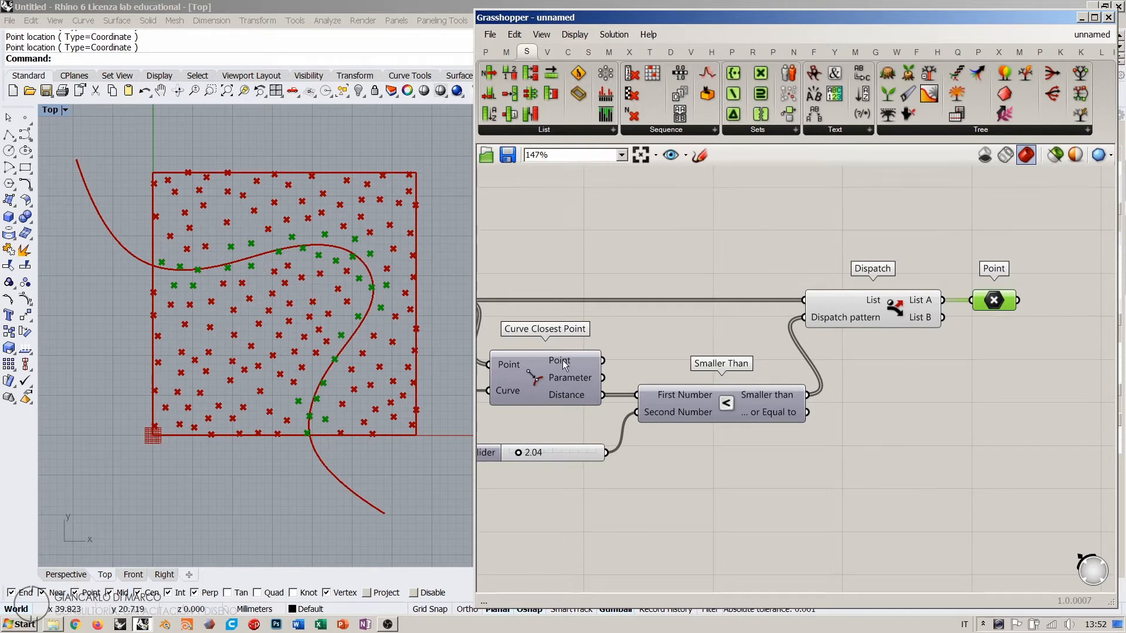
# Step: Check Curve Closest Point's Point output and add a two-point Line component below the Point parameter
pyautogui.moveTo(564, 360)
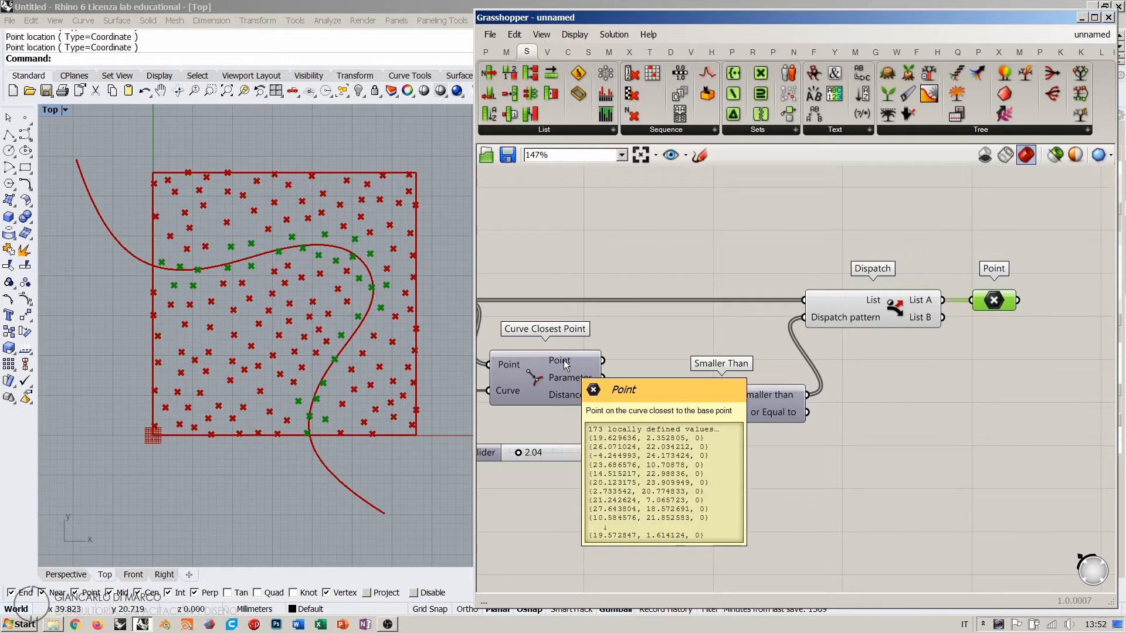
pyautogui.doubleClick(1066, 396)
pyautogui.write('lin')
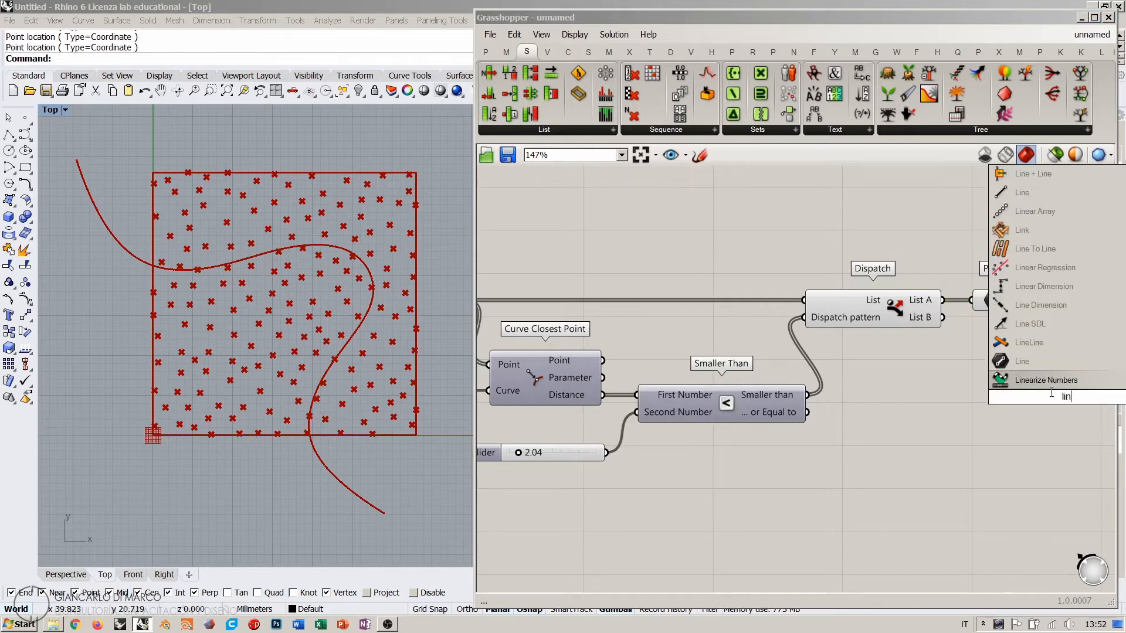
pyautogui.click(1004, 191)
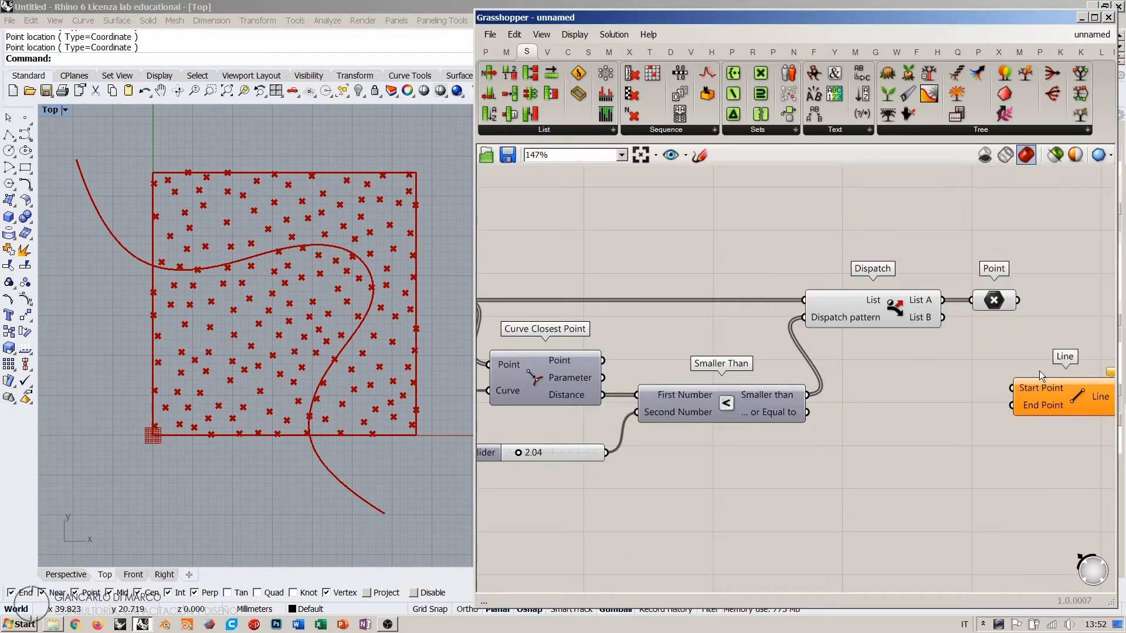
# Step: Try connecting the Point parameter to Line's Start Point and Curve Closest Point's Point output to its End Point
pyautogui.moveTo(1017, 301); pyautogui.dragTo(1049, 360)
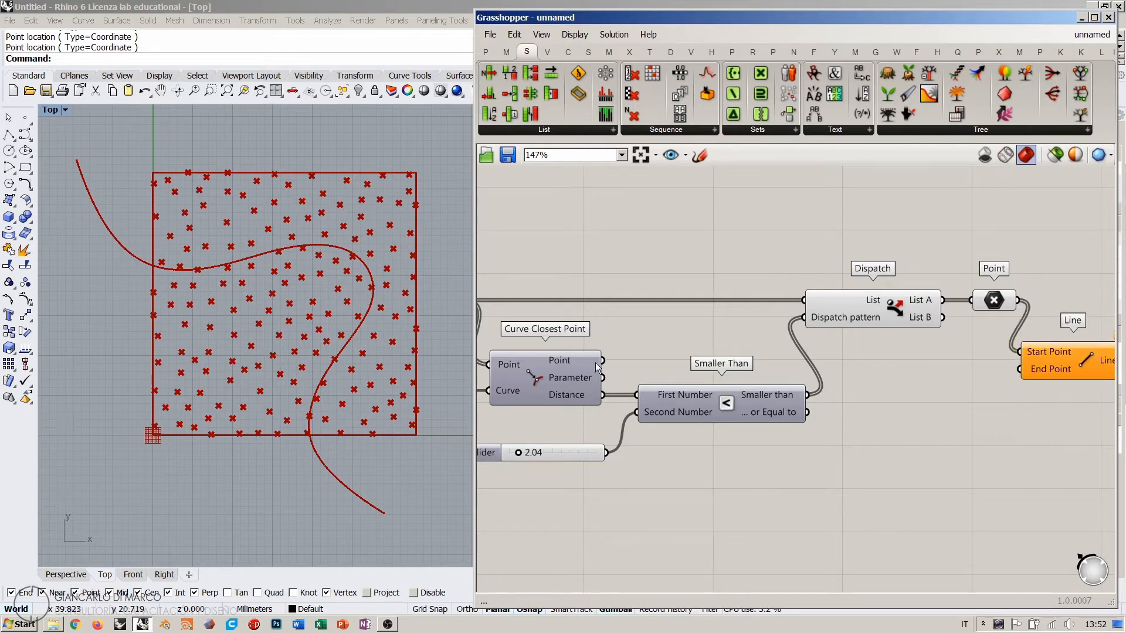
pyautogui.moveTo(603, 360); pyautogui.dragTo(1021, 369)
pyautogui.click(1067, 360)
pyautogui.click(1041, 399)
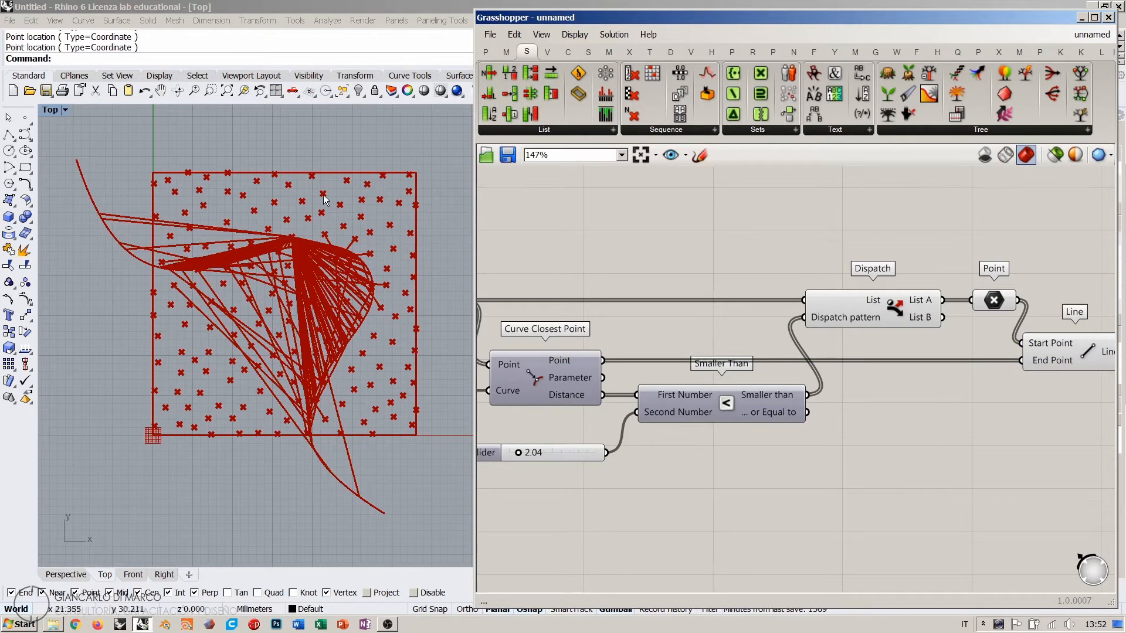
# Step: Compare the point lists feeding Line's Start Point and End Point with the outputs they come from
pyautogui.moveTo(559, 363)
pyautogui.moveTo(997, 300)
pyautogui.moveTo(1039, 339)
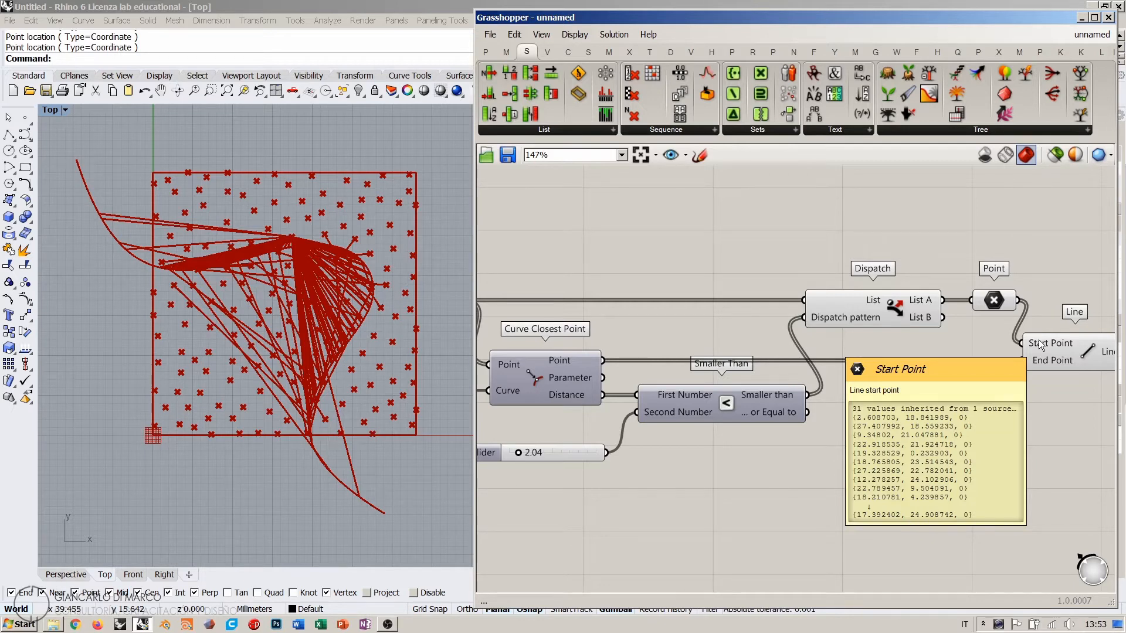
pyautogui.moveTo(1043, 360)
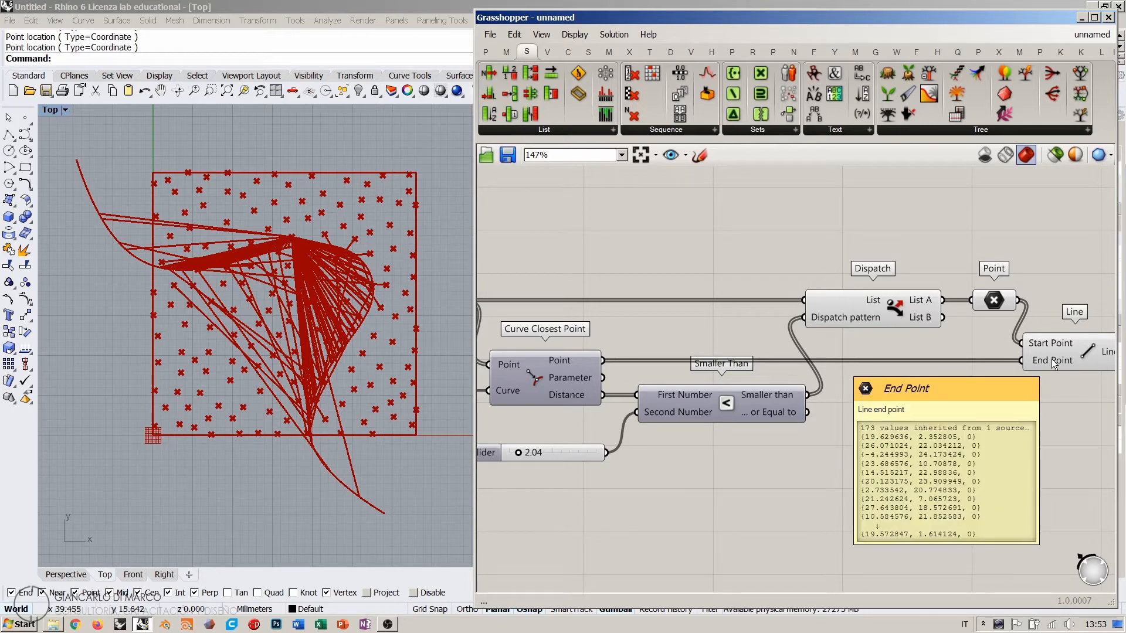
pyautogui.moveTo(1057, 350); pyautogui.dragTo(932, 349, button='right')
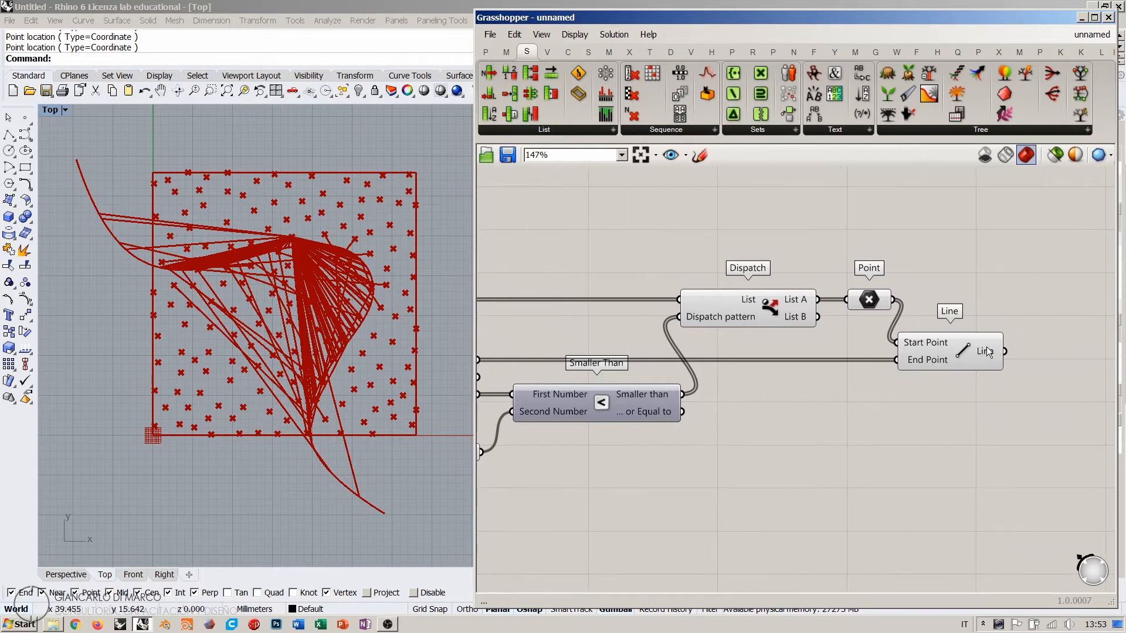
pyautogui.moveTo(987, 347)
pyautogui.moveTo(822, 407); pyautogui.dragTo(867, 390, button='right')
pyautogui.scroll(-2, 867, 389)
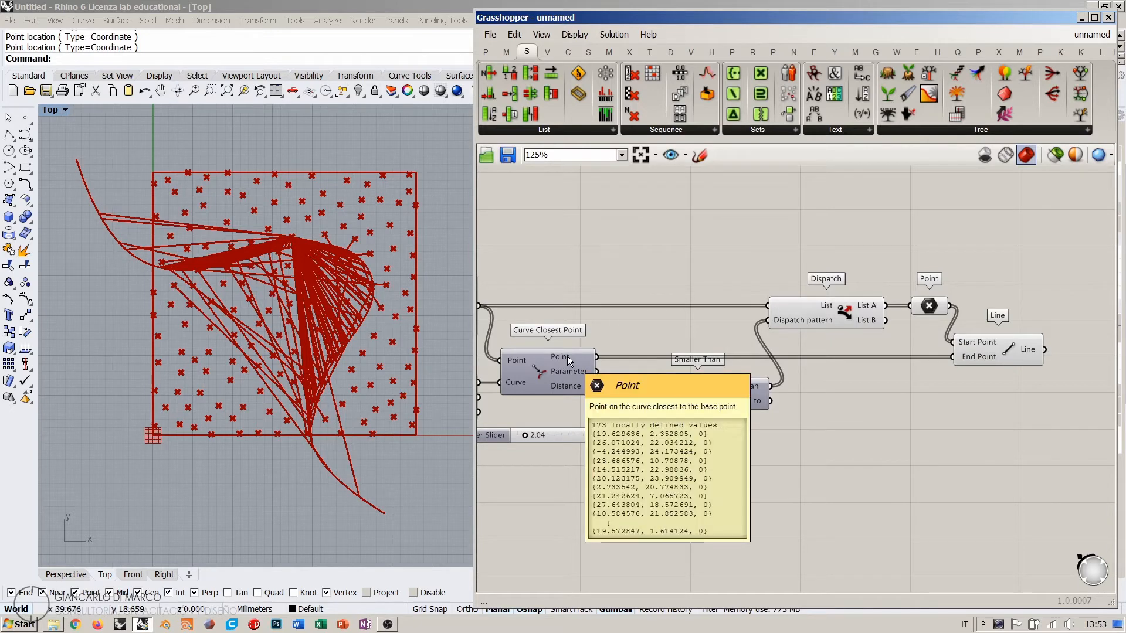
pyautogui.moveTo(919, 308); pyautogui.dragTo(911, 307)
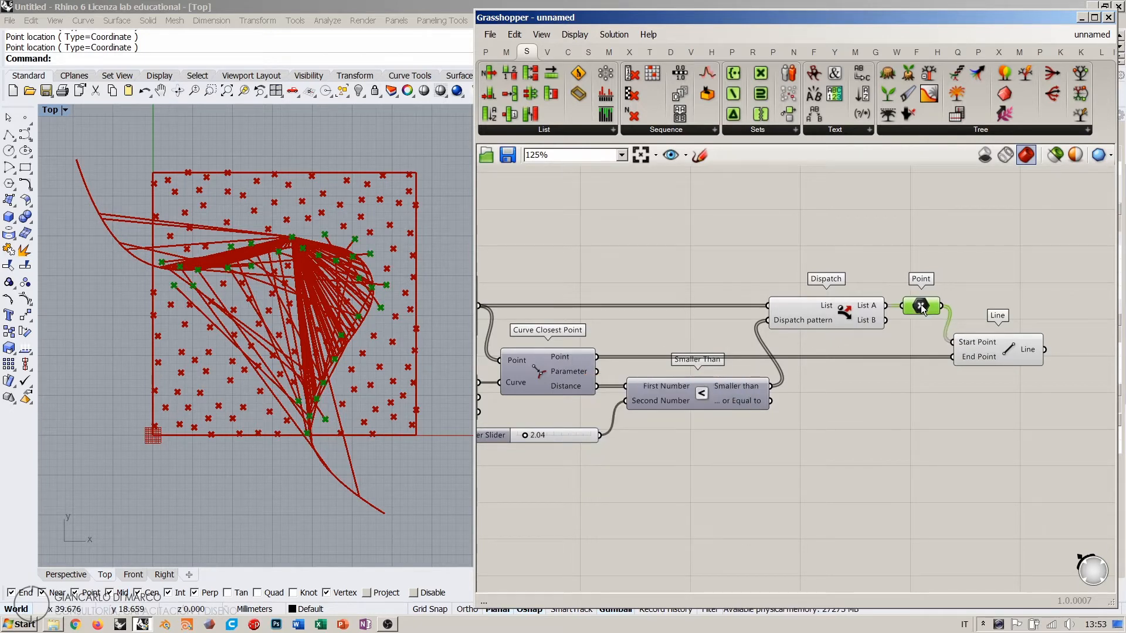
pyautogui.click(898, 445)
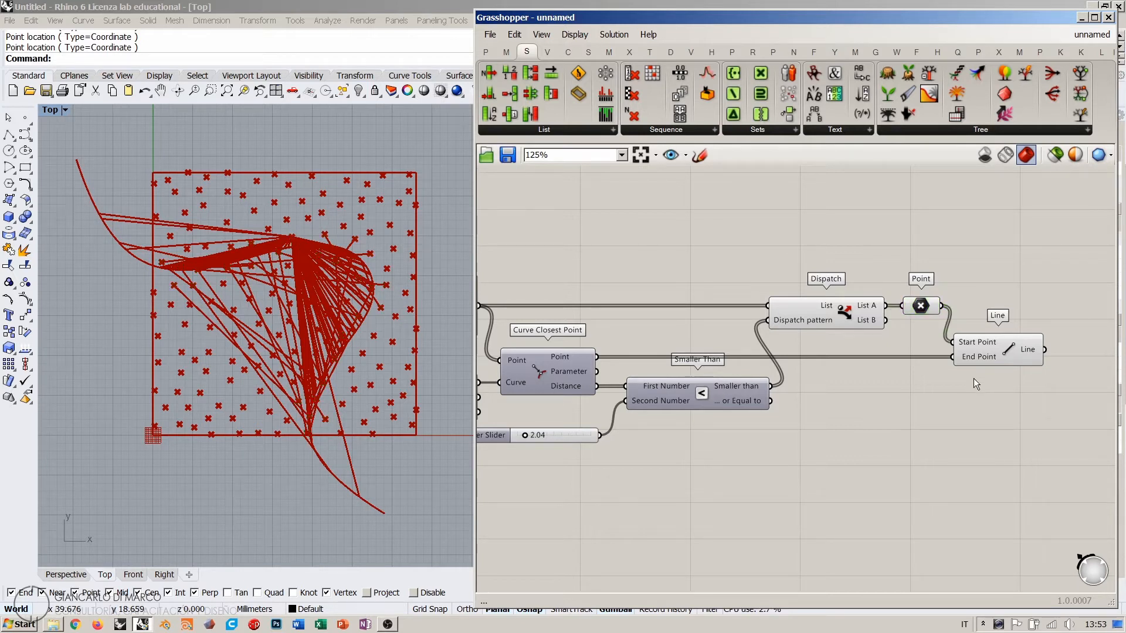
# Step: Undo the Line component and its connections
pyautogui.moveTo(987, 355); pyautogui.dragTo(944, 349, button='right')
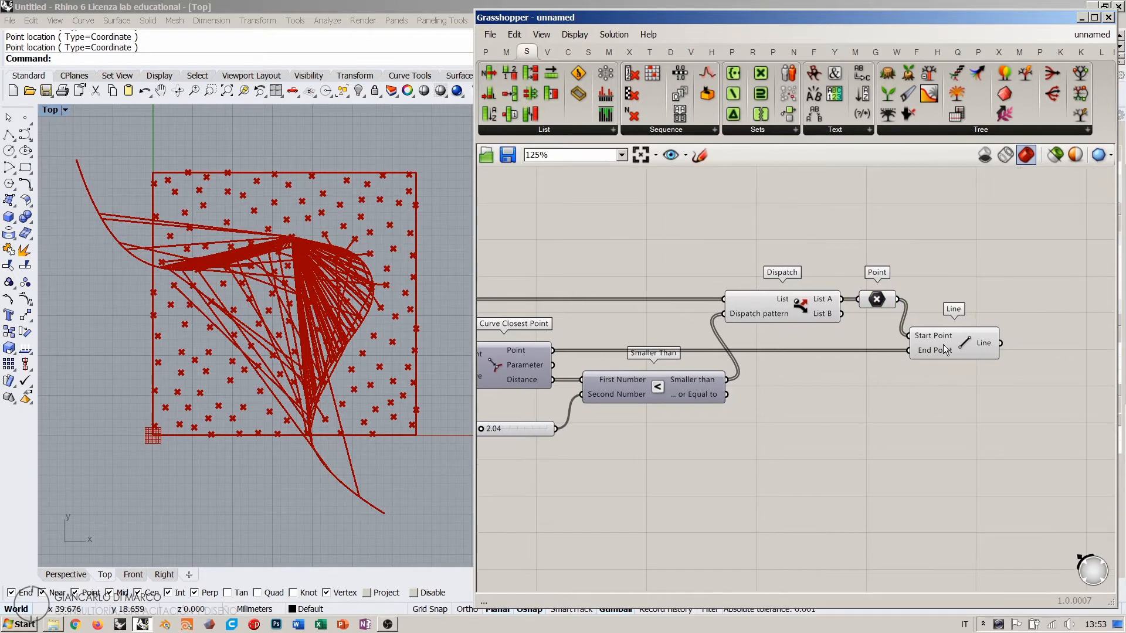
pyautogui.hotkey('ctrl', 'z')
pyautogui.hotkey('ctrl', 'z')
pyautogui.hotkey('ctrl', 'z')
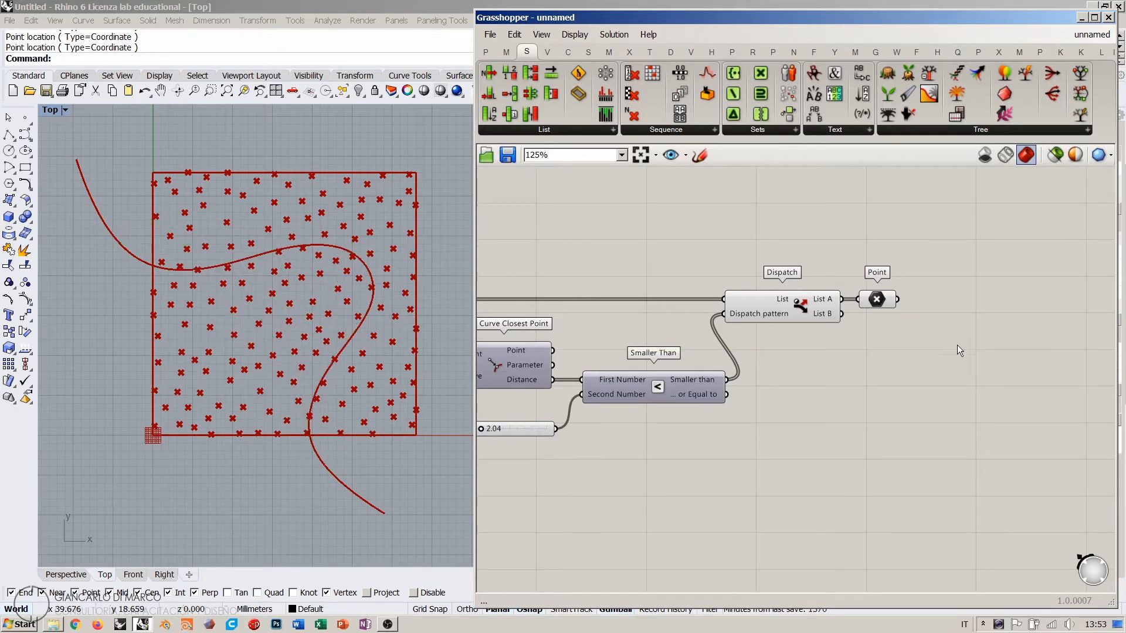
# Step: Add a second Curve Closest Point fed by the Point parameter and the Nurbs Curve's Curve output
pyautogui.doubleClick(956, 340)
pyautogui.write('ccp')
pyautogui.click(941, 328)
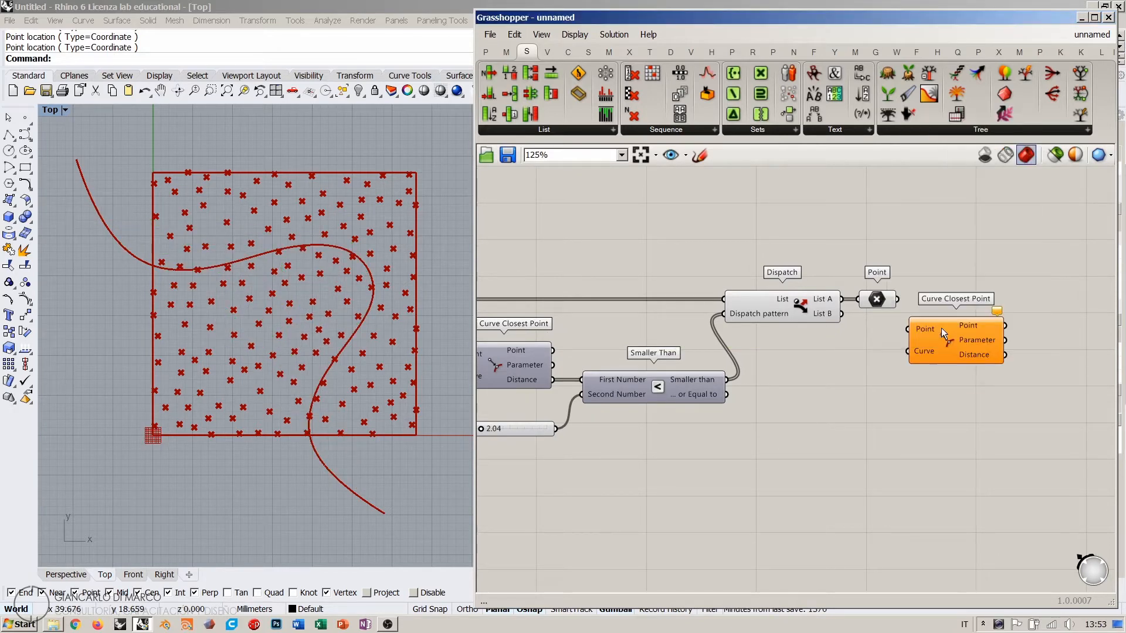
pyautogui.moveTo(900, 299); pyautogui.dragTo(912, 329)
pyautogui.moveTo(698, 365); pyautogui.dragTo(765, 364, button='right')
pyautogui.scroll(-1, 645, 374)
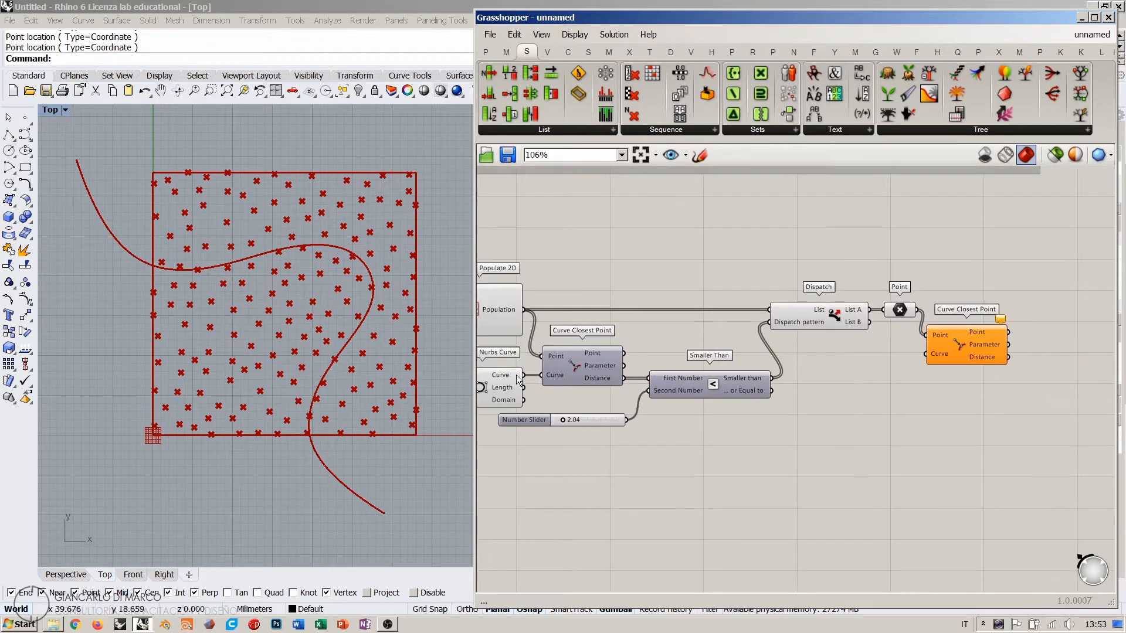
pyautogui.moveTo(532, 370); pyautogui.dragTo(925, 354)
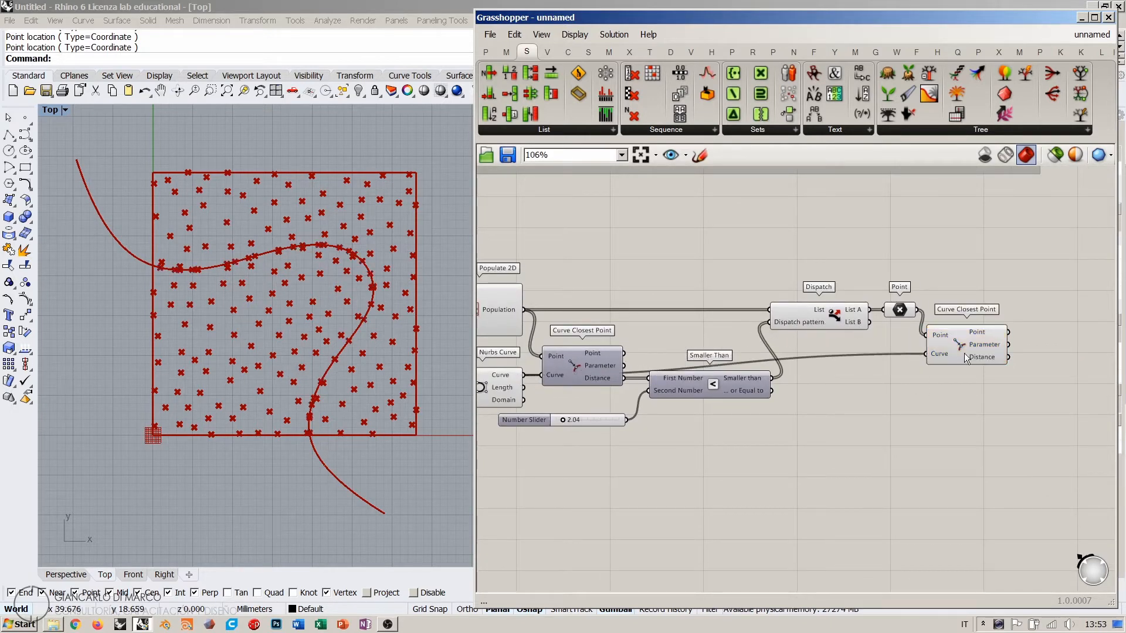
pyautogui.click(973, 342)
pyautogui.click(930, 402)
pyautogui.click(899, 309)
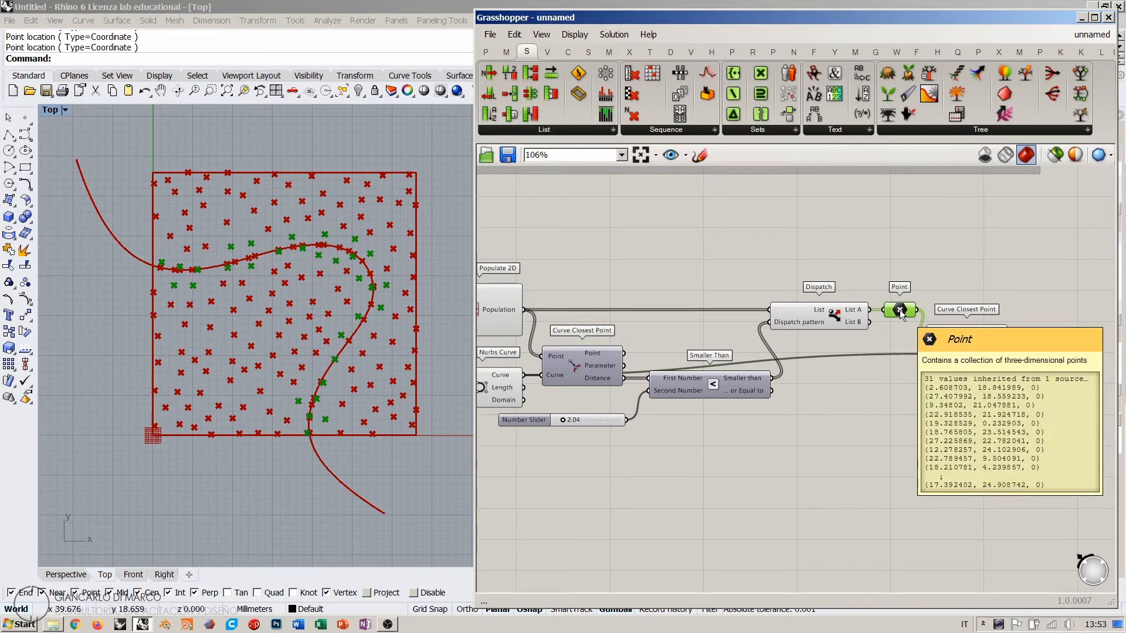
# Step: Add a two-point Line from the Point parameter to the second Curve Closest Point's Point output
pyautogui.doubleClick(1047, 308)
pyautogui.write('lin')
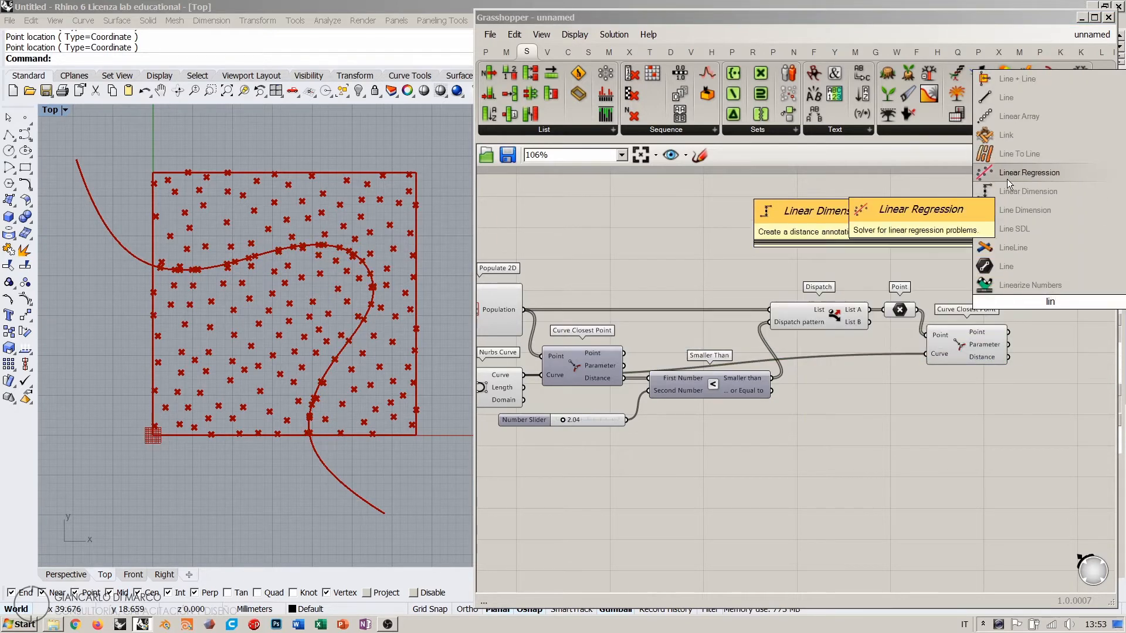
pyautogui.click(999, 99)
pyautogui.moveTo(914, 309); pyautogui.dragTo(1010, 309)
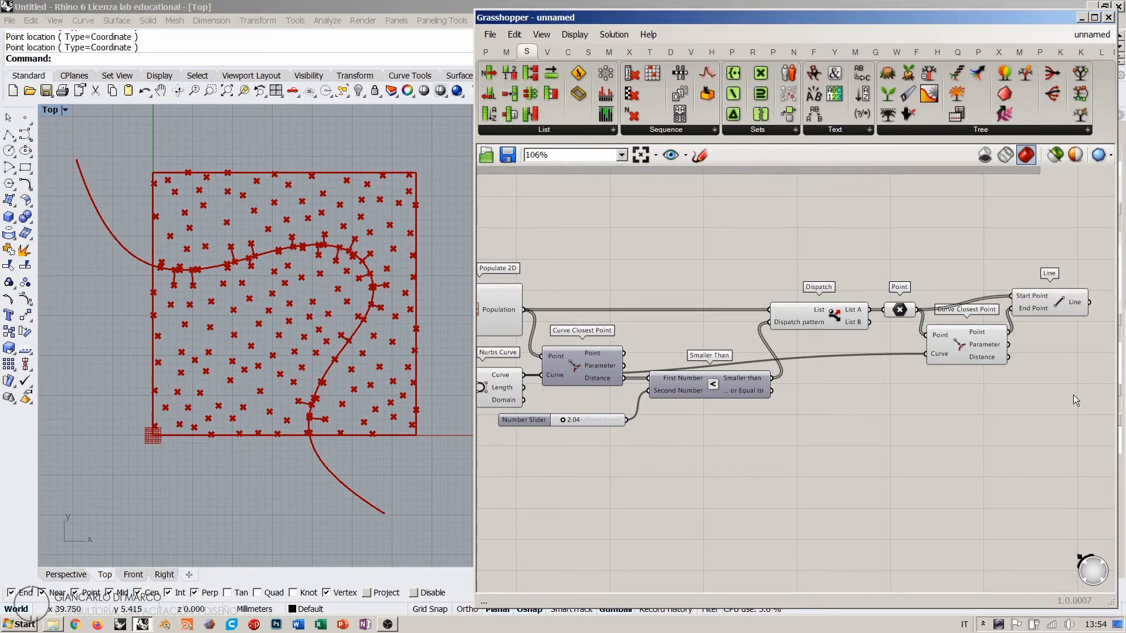
# Step: Delete the Line, the second Curve Closest Point and the Point parameter after Dispatch
pyautogui.moveTo(1072, 395); pyautogui.dragTo(965, 269)
pyautogui.press('Delete')
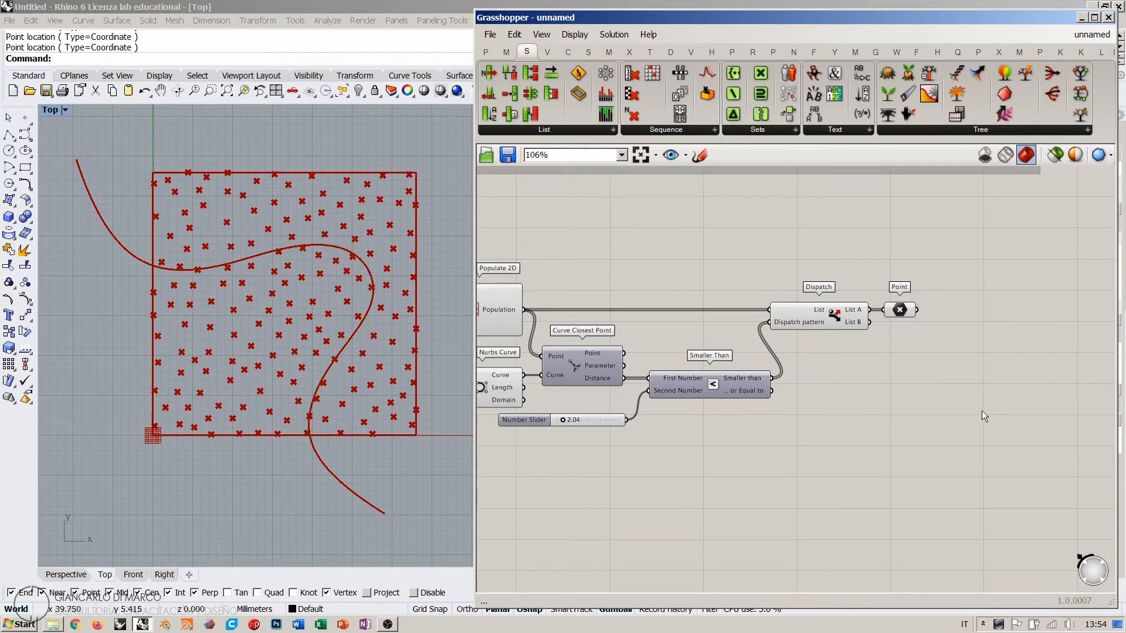
pyautogui.click(900, 310)
pyautogui.press('Delete')
# Step: Check the Populate 2D points in the viewport and move Dispatch farther from Smaller Than
pyautogui.moveTo(849, 366); pyautogui.dragTo(915, 355, button='right')
pyautogui.scroll(1, 786, 293)
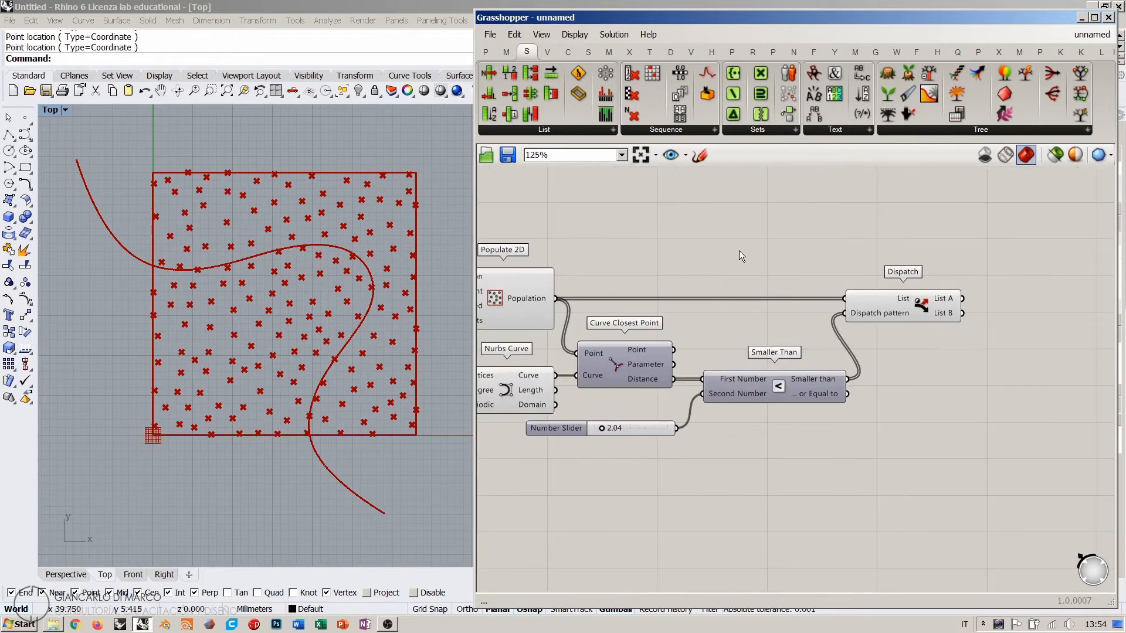
pyautogui.moveTo(738, 251); pyautogui.dragTo(752, 232, button='right')
pyautogui.click(530, 285)
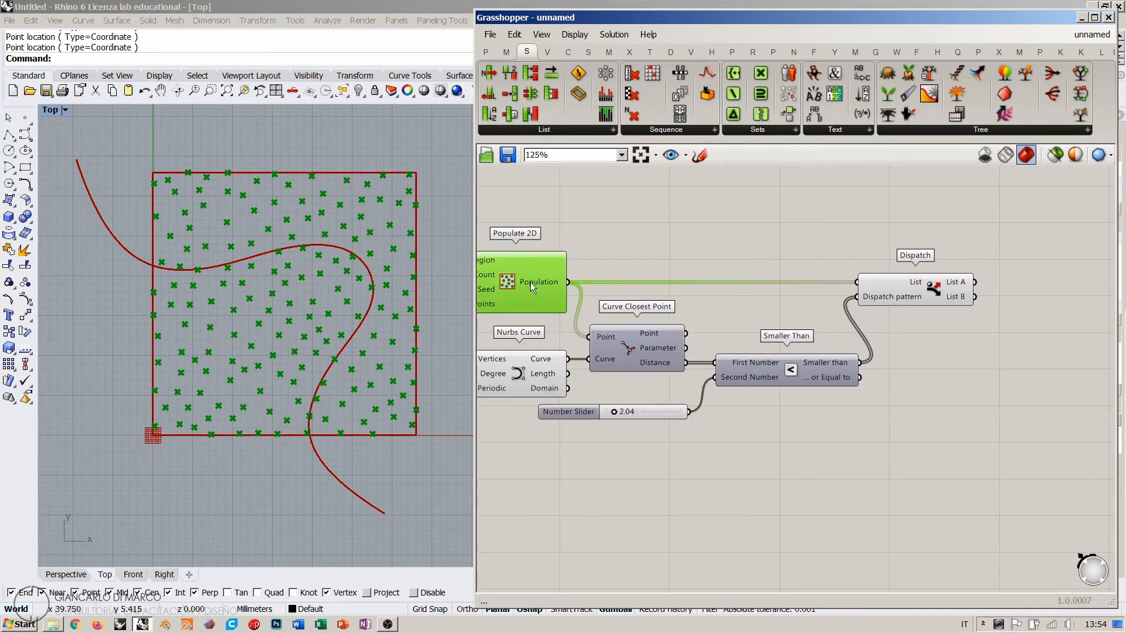
pyautogui.click(767, 337)
pyautogui.moveTo(836, 367)
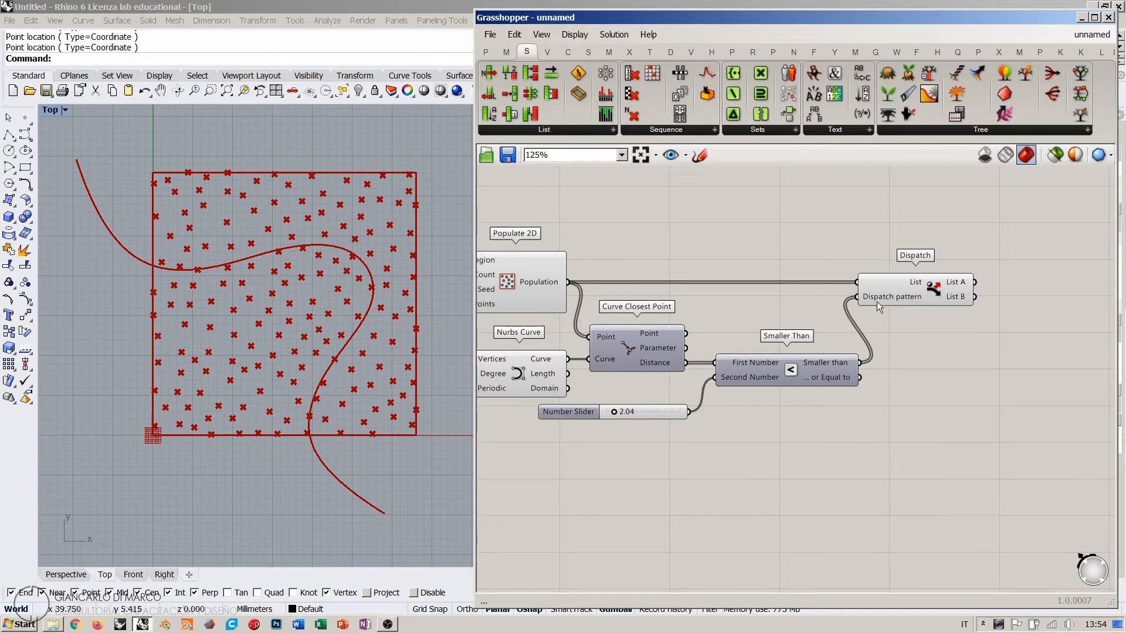
pyautogui.moveTo(915, 291); pyautogui.dragTo(947, 285)
pyautogui.click(965, 312)
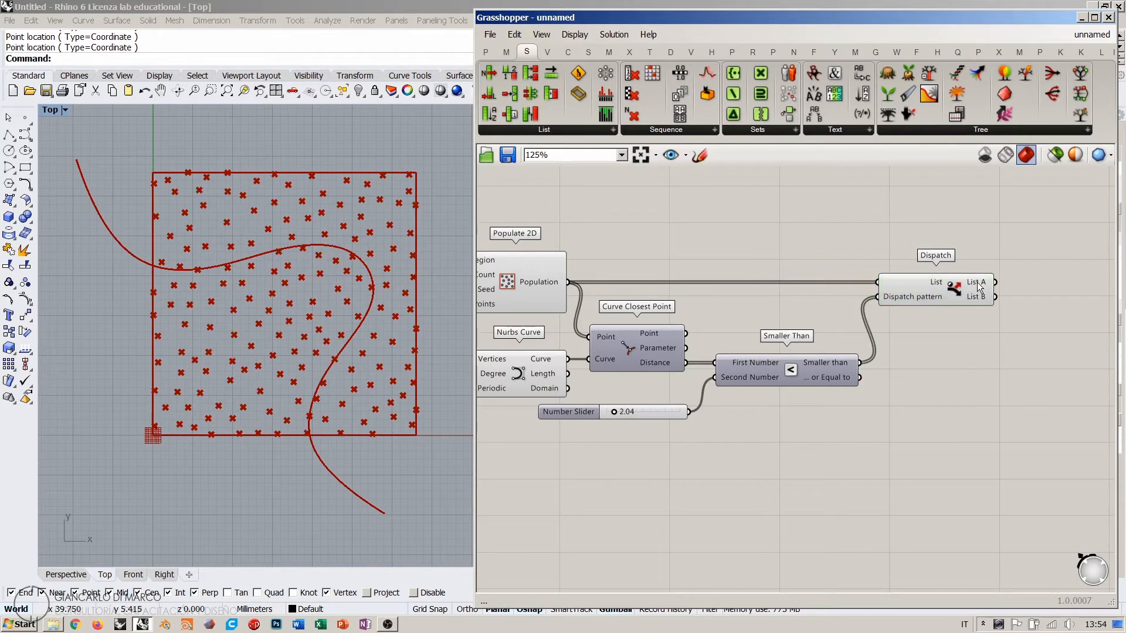
# Step: Compare the data in Dispatch's List A, Population, Curve Closest Point's Point and Distance outputs, and Smaller Than
pyautogui.moveTo(979, 287)
pyautogui.moveTo(546, 280)
pyautogui.moveTo(654, 331)
pyautogui.moveTo(658, 364)
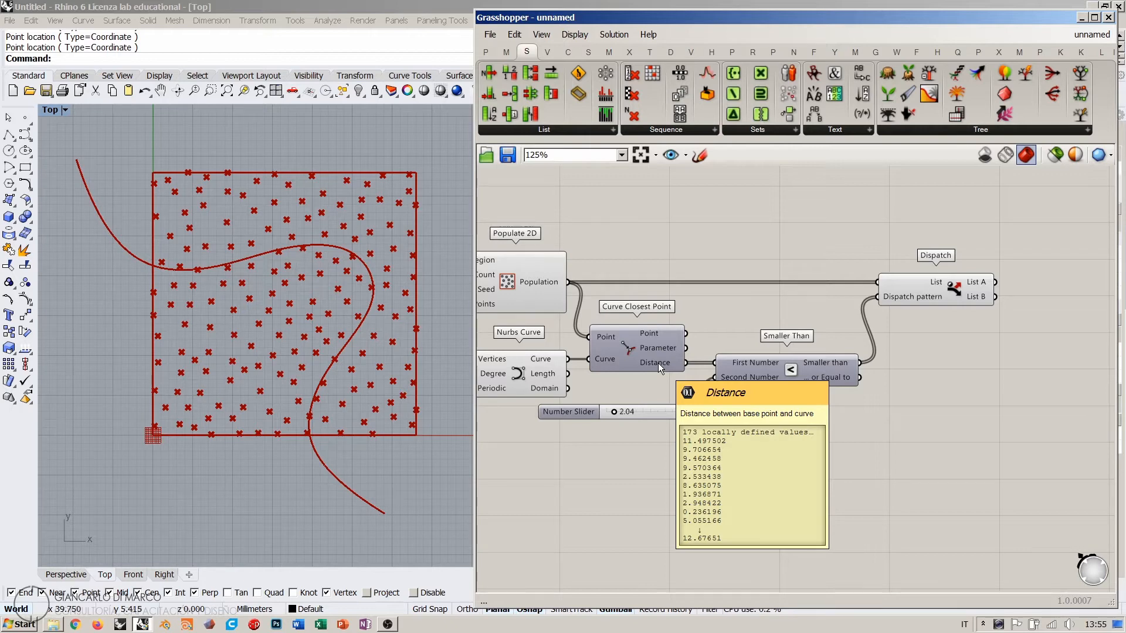
pyautogui.moveTo(538, 284)
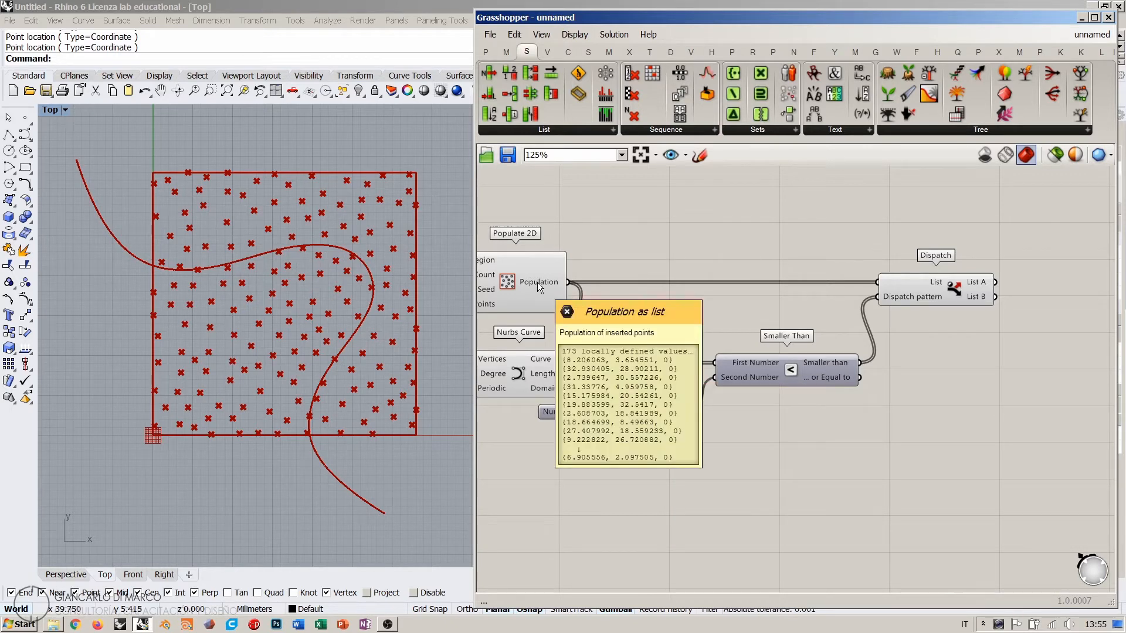
pyautogui.moveTo(659, 334)
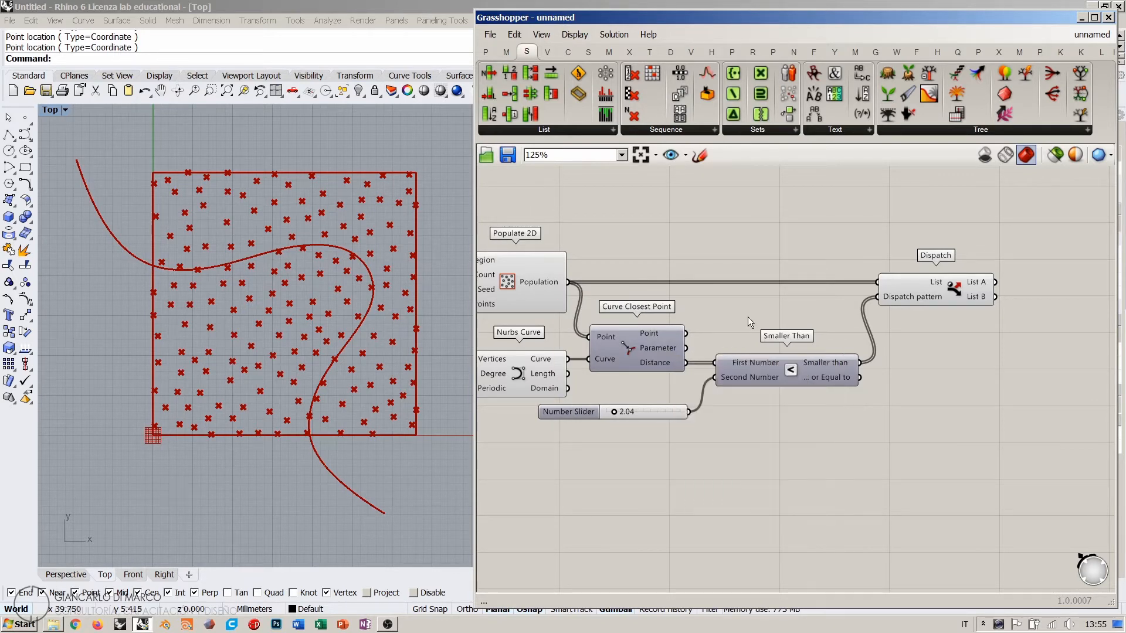
pyautogui.moveTo(777, 374); pyautogui.dragTo(773, 374)
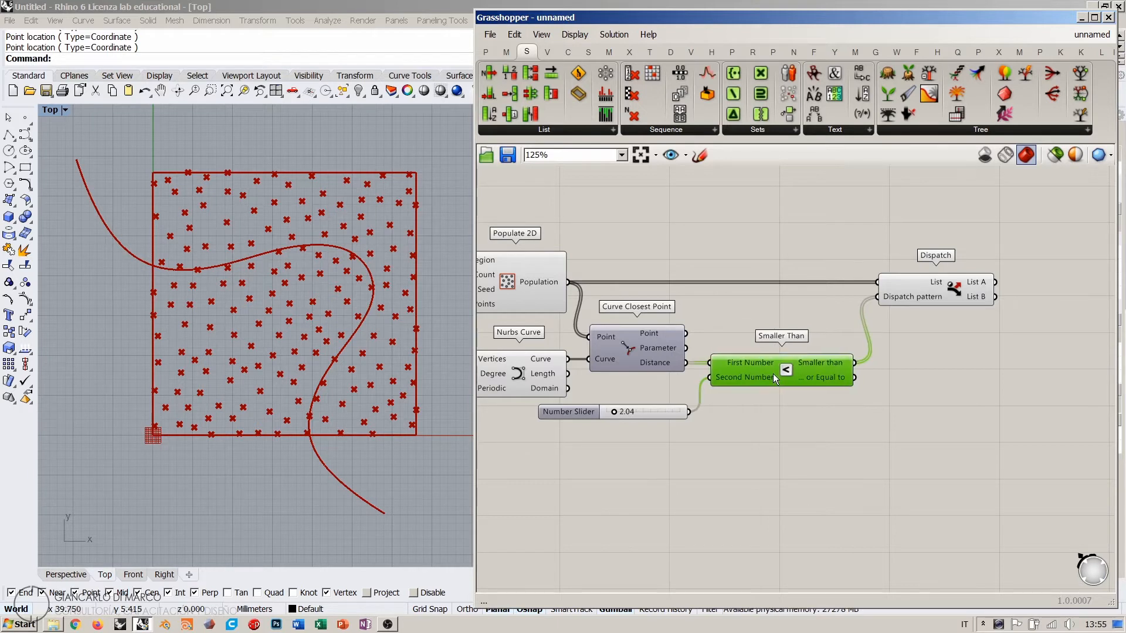
pyautogui.moveTo(817, 364)
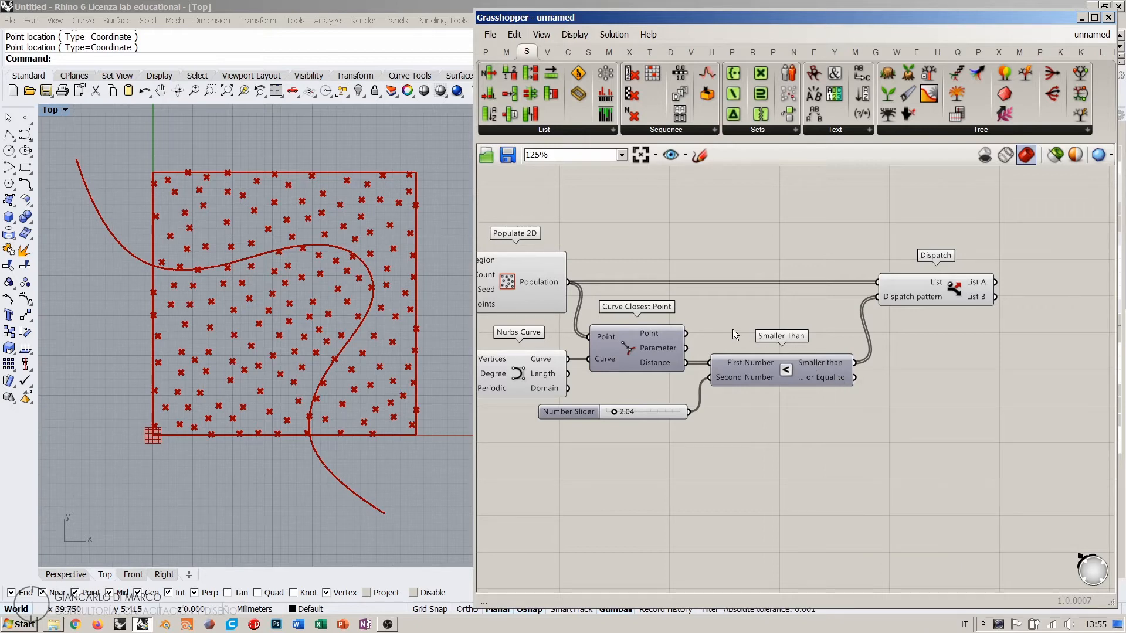
pyautogui.moveTo(655, 336)
pyautogui.moveTo(662, 360)
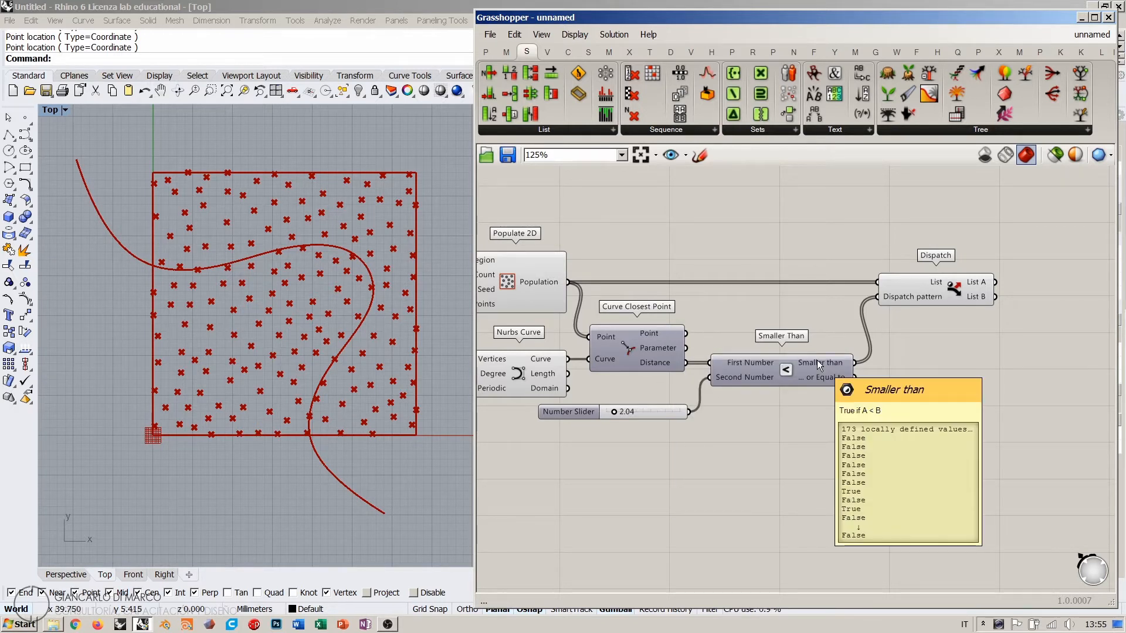
# Step: Duplicate Dispatch below the original, feed the copy's List from Curve Closest Point's Point output, and align the two components
pyautogui.moveTo(948, 296); pyautogui.dragTo(986, 364)
pyautogui.click(966, 396)
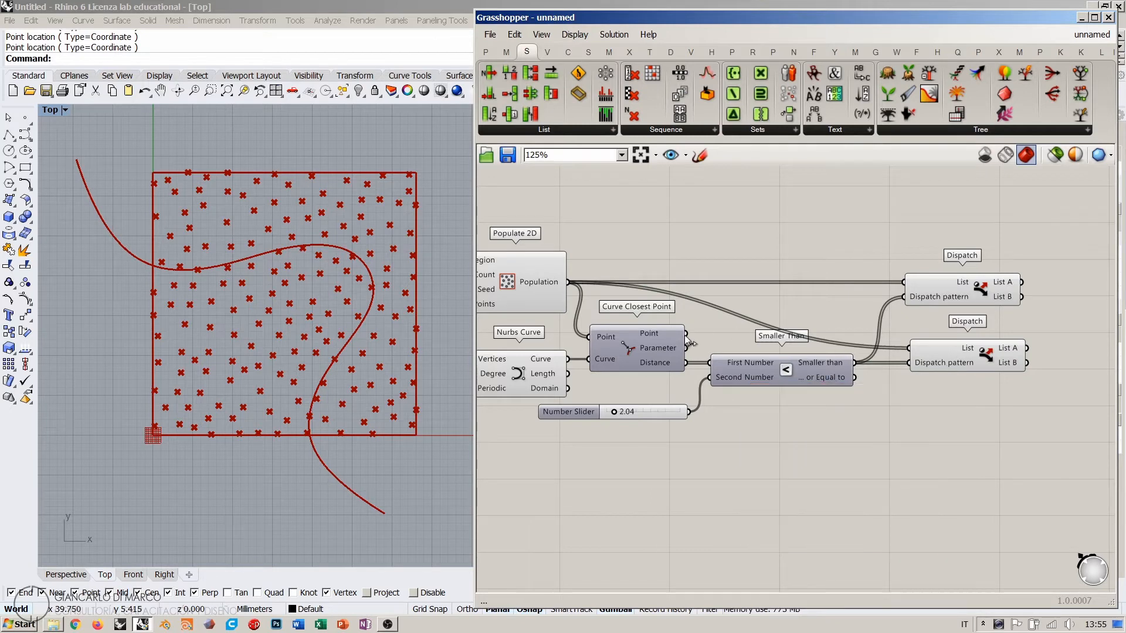
pyautogui.moveTo(686, 333); pyautogui.dragTo(909, 348)
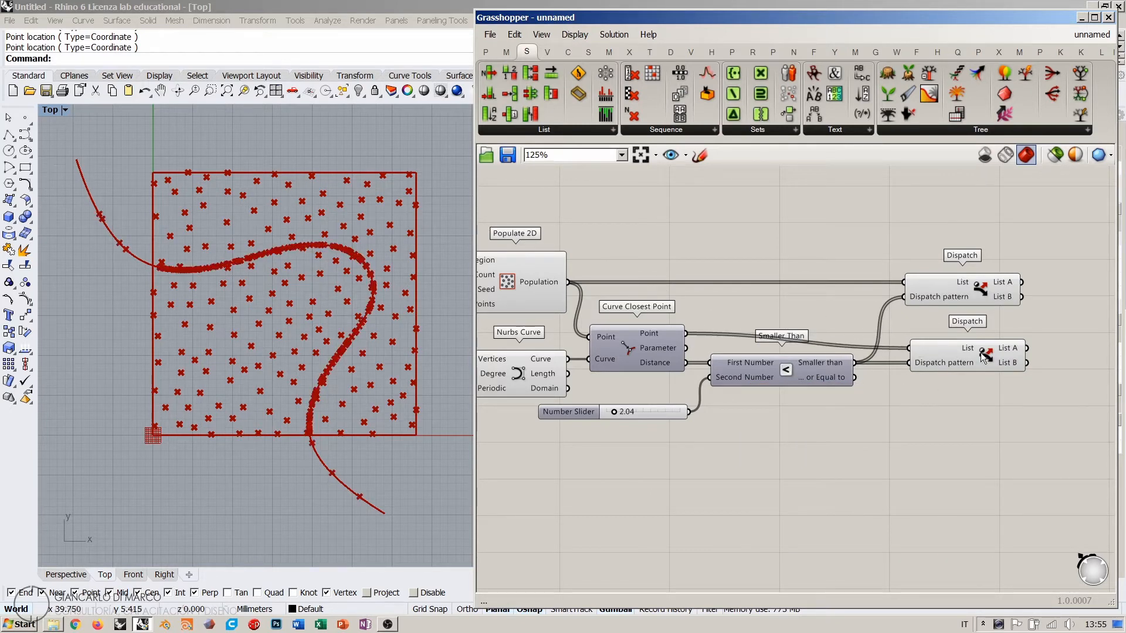
pyautogui.moveTo(981, 353); pyautogui.dragTo(977, 353)
pyautogui.click(1007, 403)
pyautogui.moveTo(1006, 349)
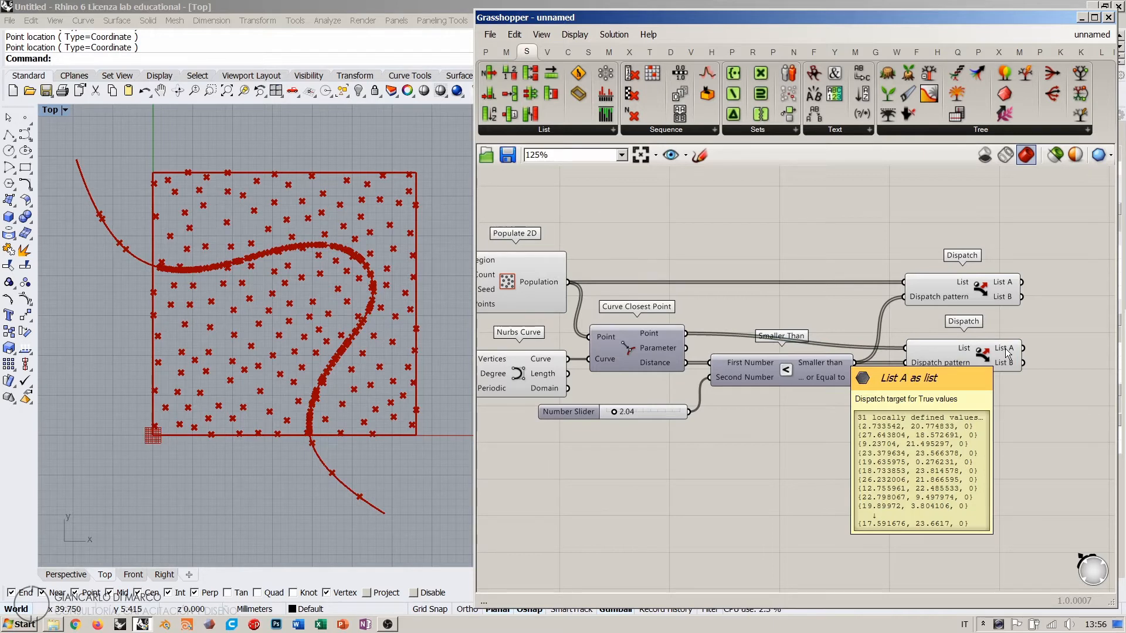
pyautogui.click(1005, 351)
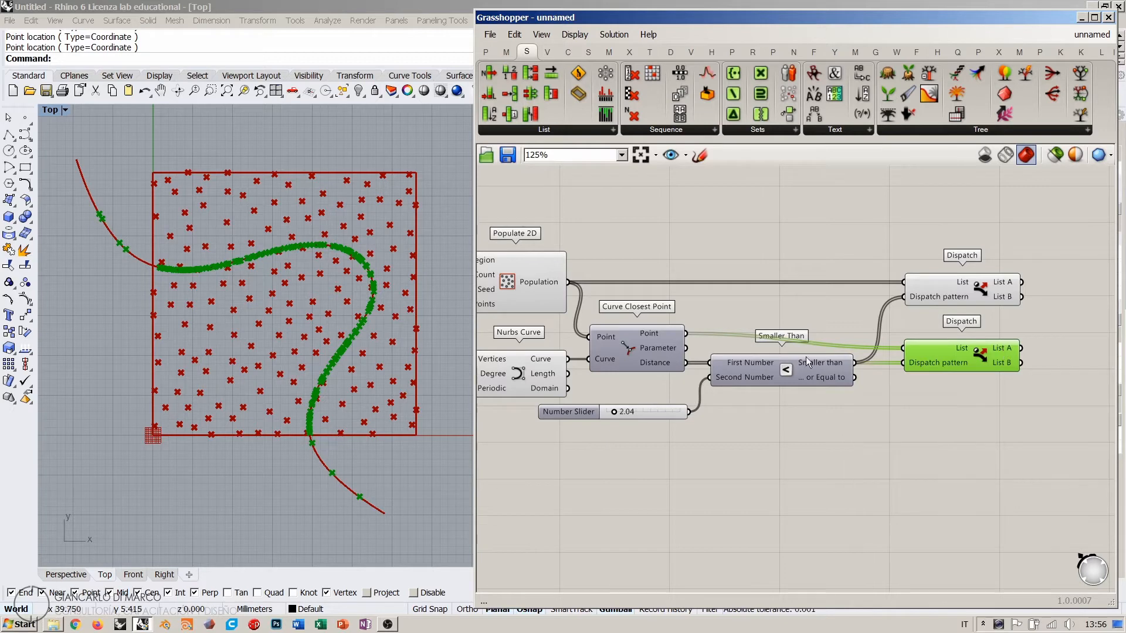
pyautogui.click(794, 378)
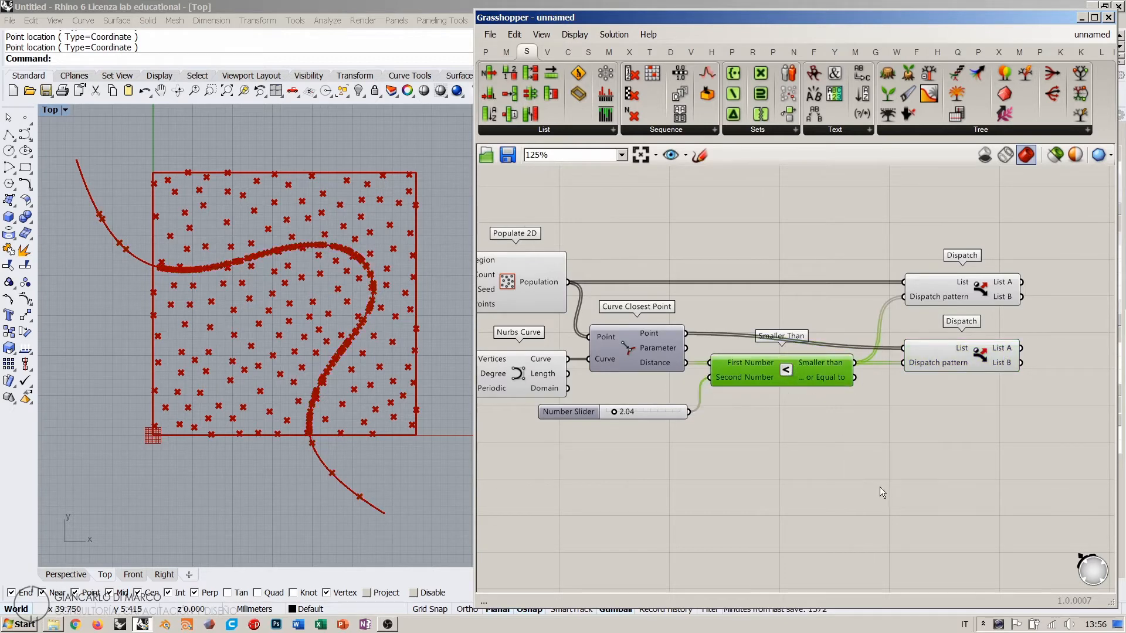
# Step: Add a two-point Line component with the upper Dispatch's List A as Start Point and the lower one's List A as End Point
pyautogui.moveTo(1020, 386); pyautogui.dragTo(825, 396, button='right')
pyautogui.click(901, 337)
pyautogui.doubleClick(902, 338)
pyautogui.write('line')
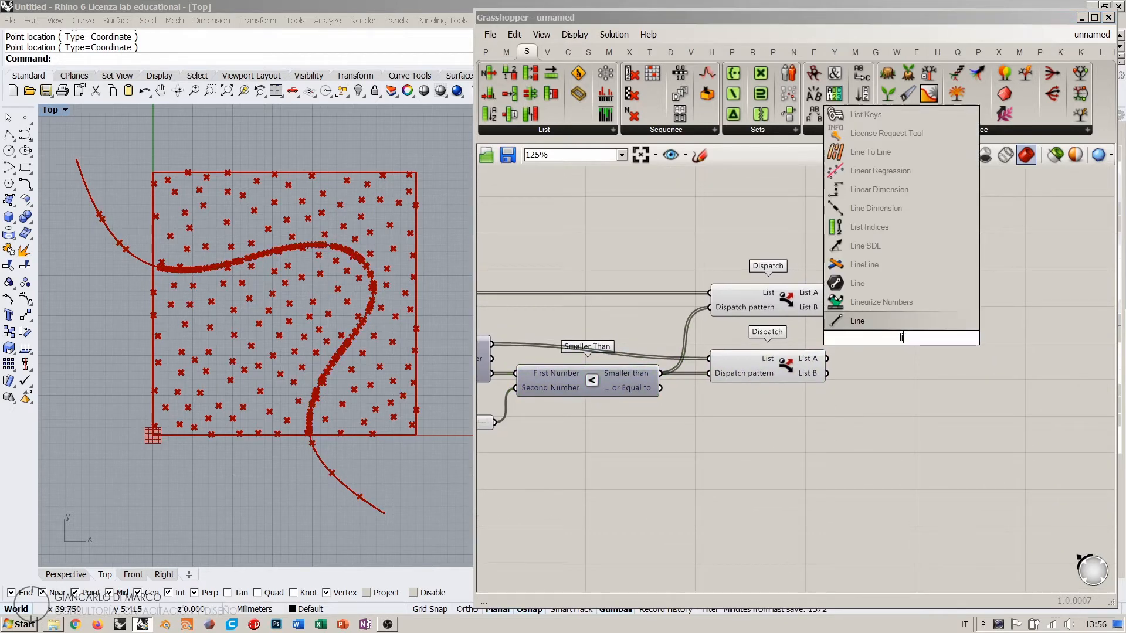
pyautogui.click(853, 164)
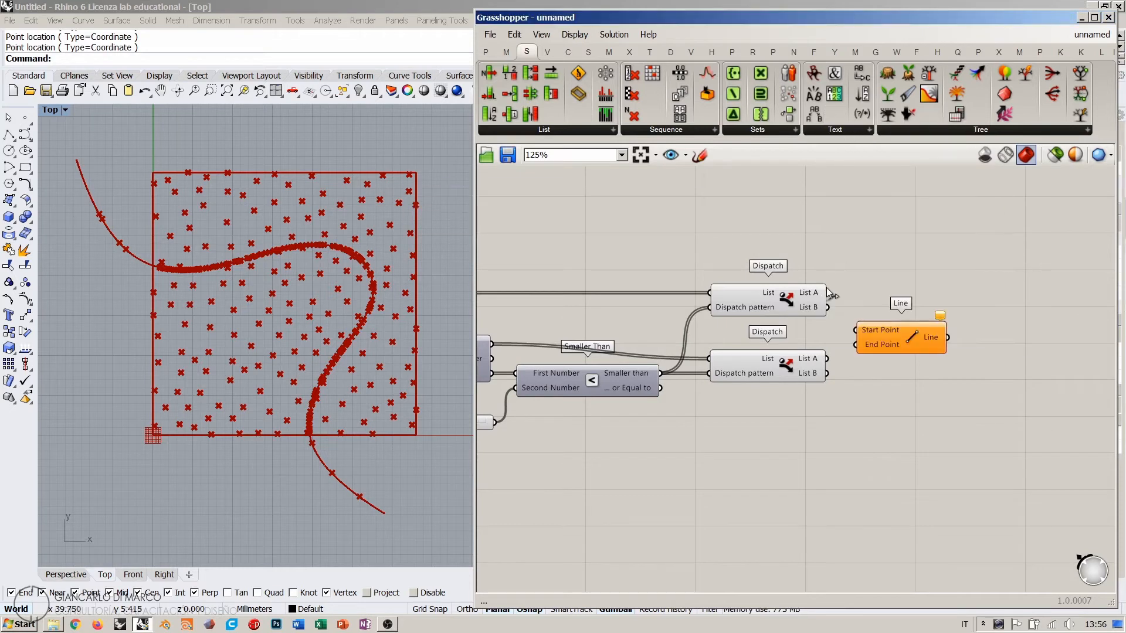
pyautogui.moveTo(827, 292); pyautogui.dragTo(890, 327)
pyautogui.click(901, 369)
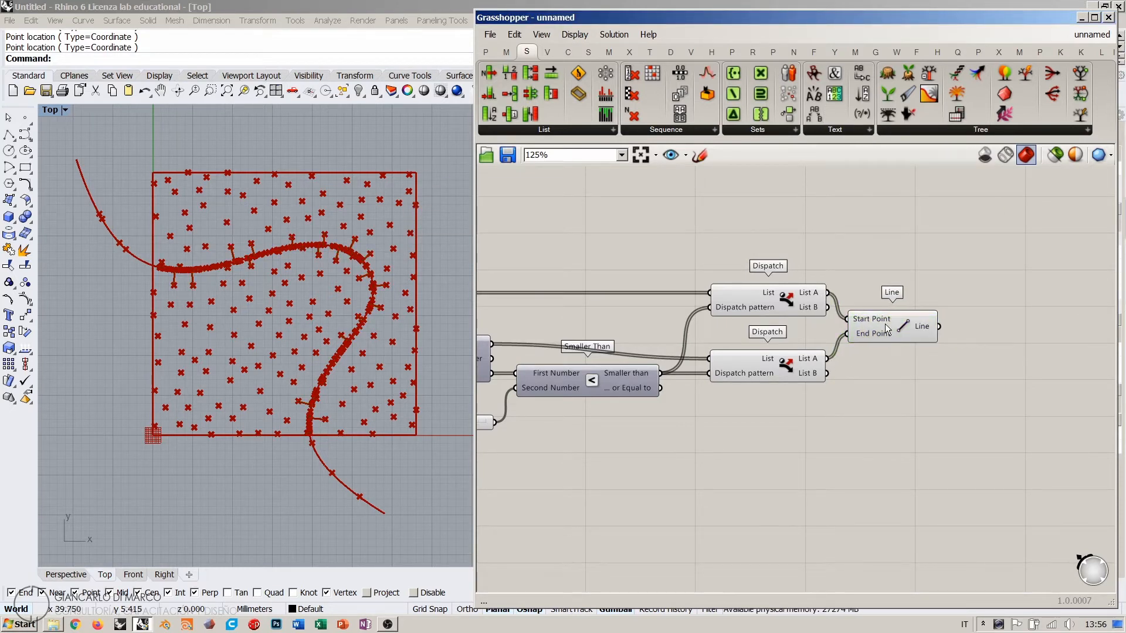
# Step: Turn off the viewport preview of both Dispatch components
pyautogui.click(885, 328)
pyautogui.moveTo(800, 259); pyautogui.dragTo(783, 374)
pyautogui.hotkey('ctrl', 'q')
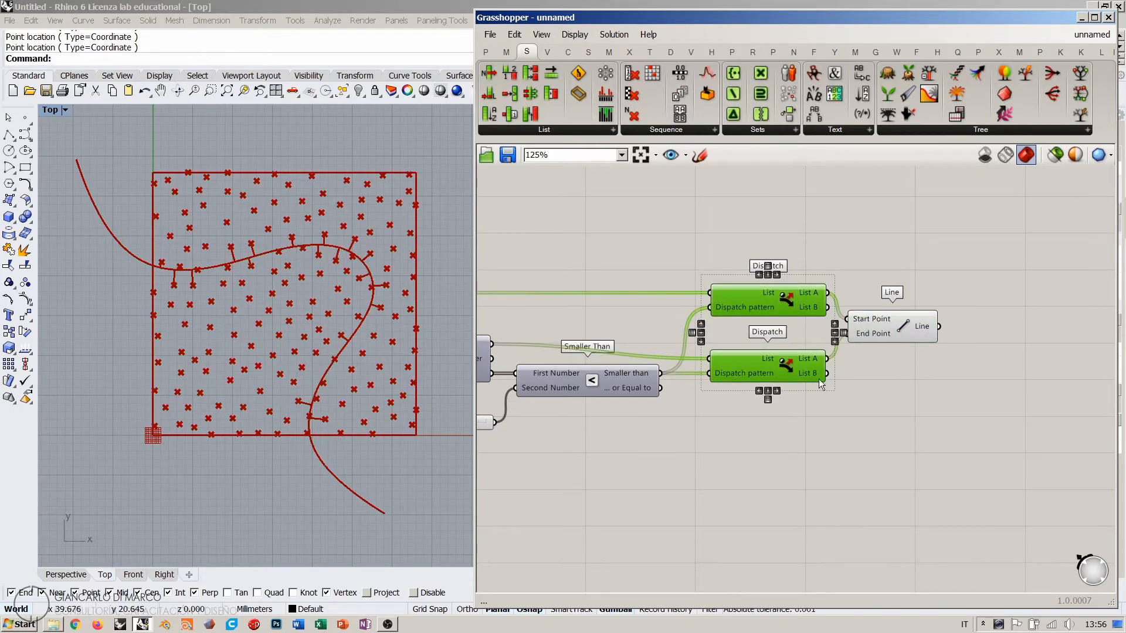
pyautogui.click(839, 386)
# Step: Feed Line's Start Point from the upper Dispatch's List B and its End Point from the lower Dispatch's List B
pyautogui.scroll(2, 860, 326)
pyautogui.moveTo(818, 302); pyautogui.dragTo(840, 320)
pyautogui.moveTo(842, 340); pyautogui.dragTo(815, 391)
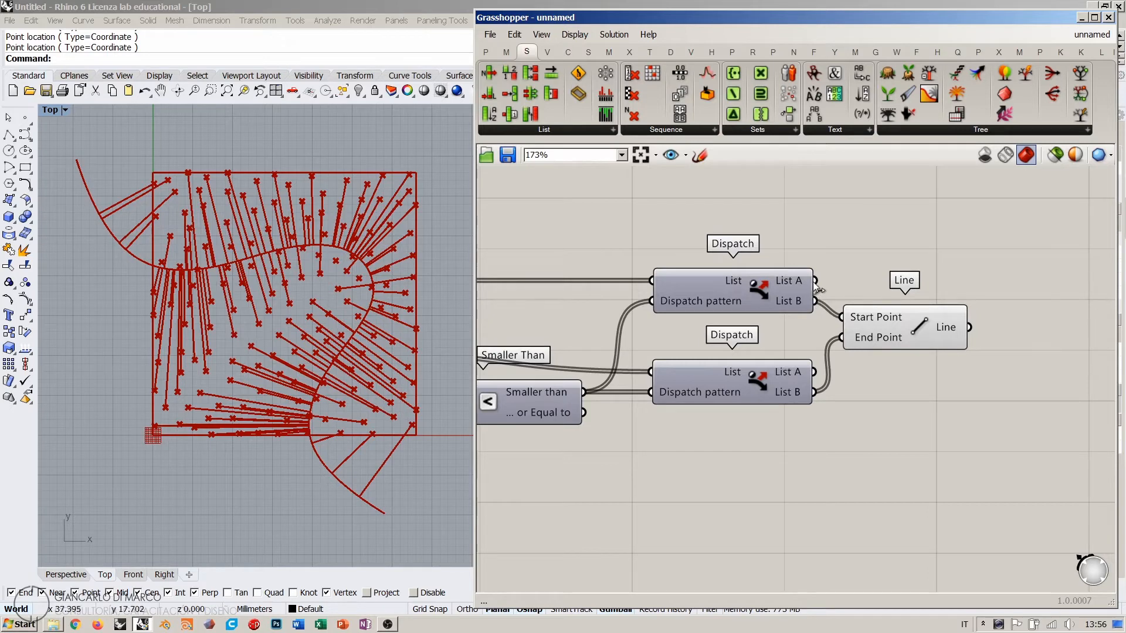
# Step: Reconnect Line's Start Point and End Point to the List A outputs of the upper and lower Dispatch
pyautogui.moveTo(815, 281); pyautogui.dragTo(841, 317)
pyautogui.moveTo(815, 372); pyautogui.dragTo(885, 326)
pyautogui.click(894, 324)
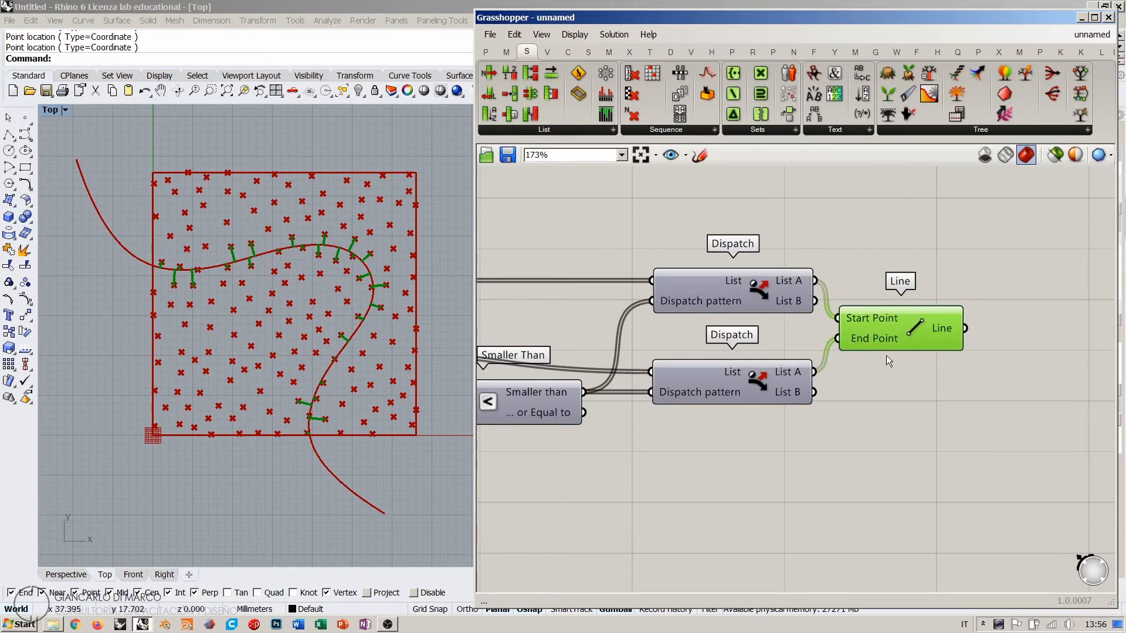
# Step: Set the Number Slider feeding Smaller Than's Second Number to 5.80
pyautogui.moveTo(885, 355); pyautogui.dragTo(959, 358, button='right')
pyautogui.scroll(-3, 960, 358)
pyautogui.moveTo(943, 375); pyautogui.dragTo(850, 315)
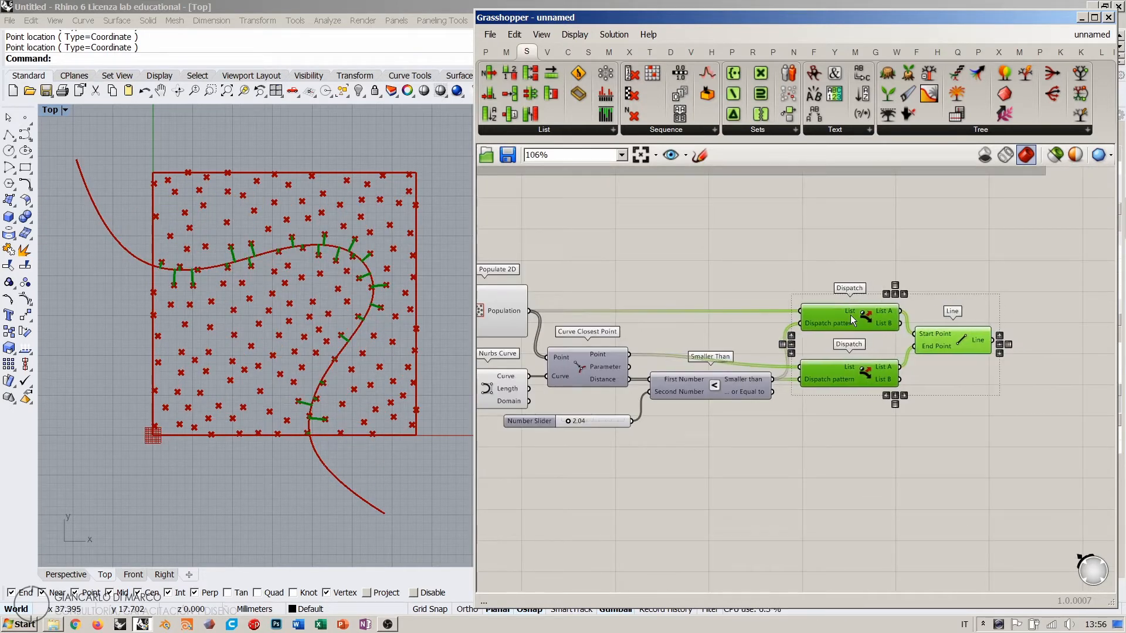
pyautogui.click(872, 440)
pyautogui.moveTo(615, 405); pyautogui.dragTo(631, 407, button='right')
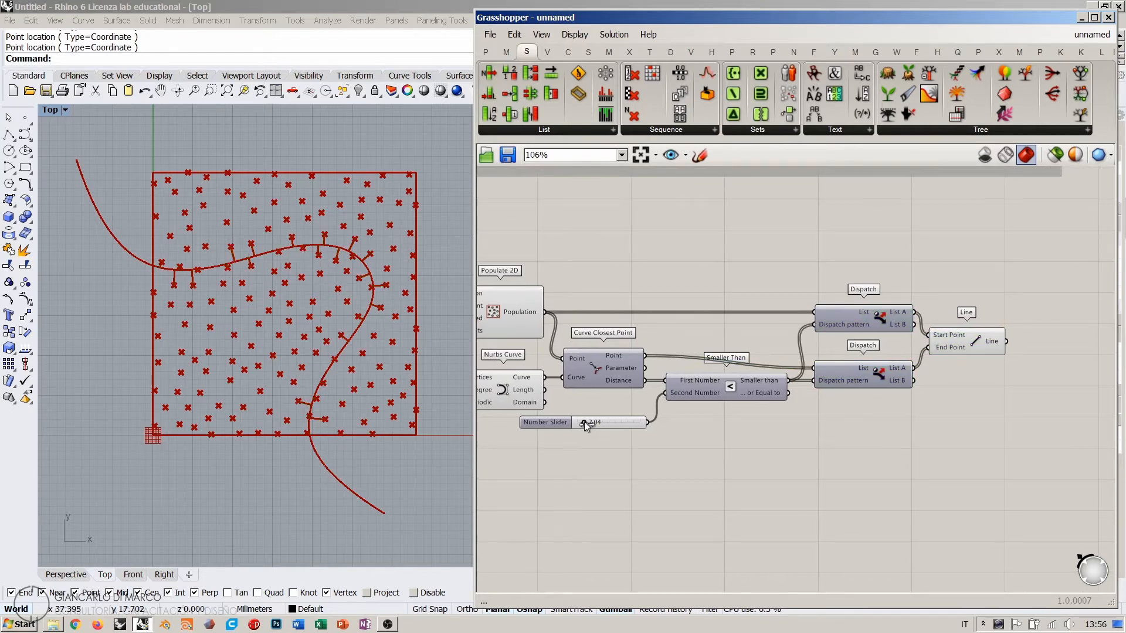
pyautogui.moveTo(584, 421); pyautogui.dragTo(595, 421)
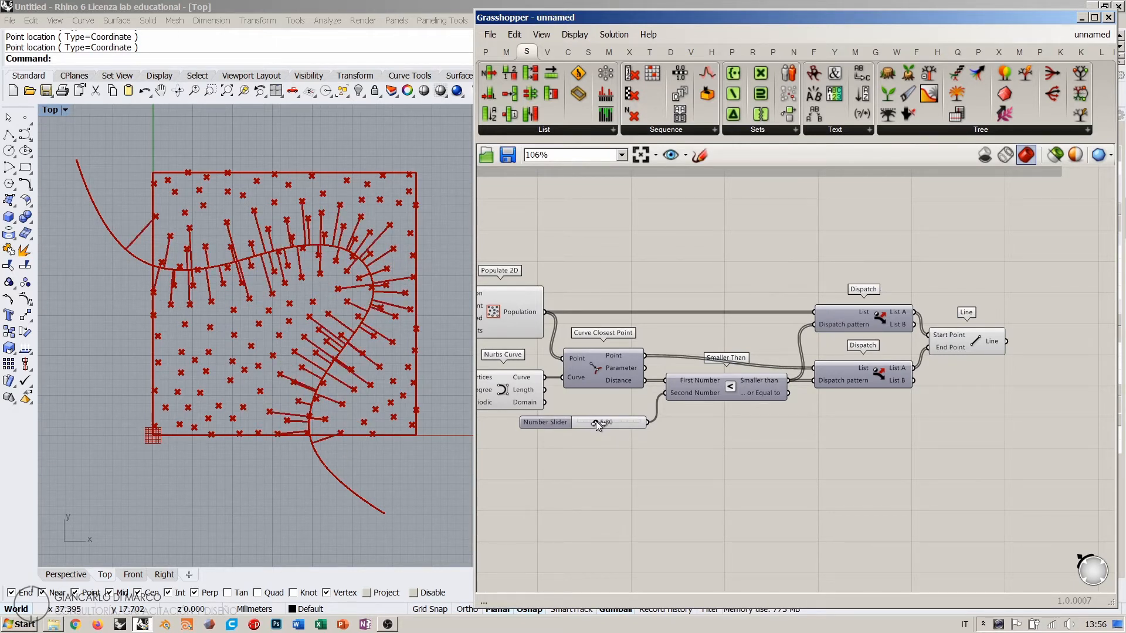
# Step: Move the lower Dispatch up level with Curve Closest Point's Point output, and align Line with the two Dispatch components
pyautogui.moveTo(748, 283); pyautogui.dragTo(869, 411, button='right')
pyautogui.scroll(-1, 837, 332)
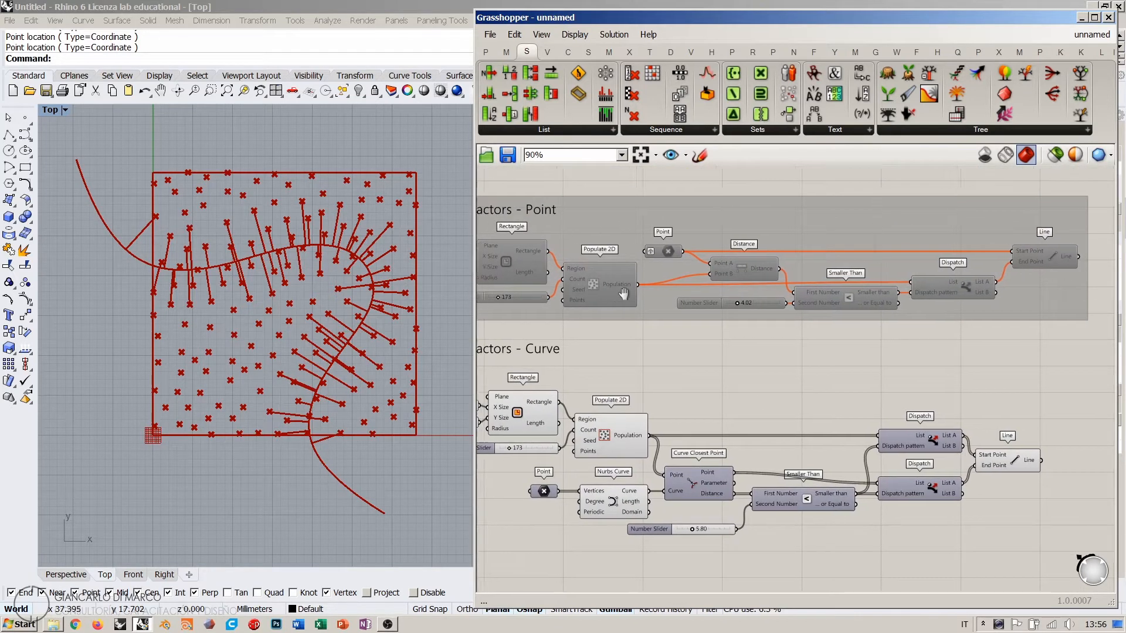
pyautogui.moveTo(540, 263); pyautogui.dragTo(580, 264, button='right')
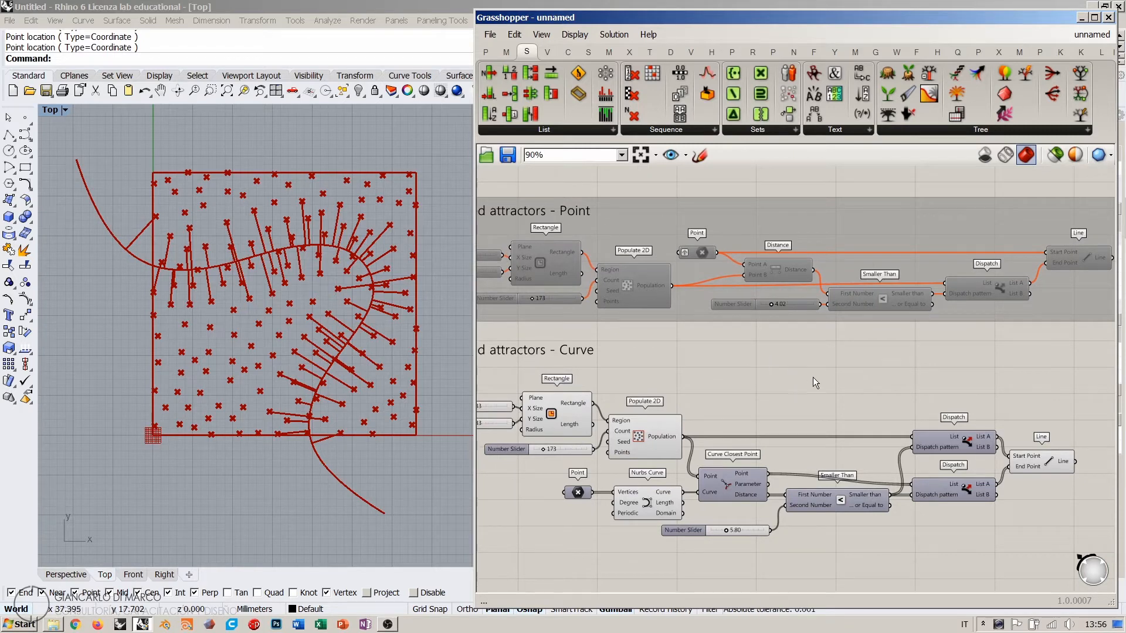
pyautogui.scroll(2, 745, 328)
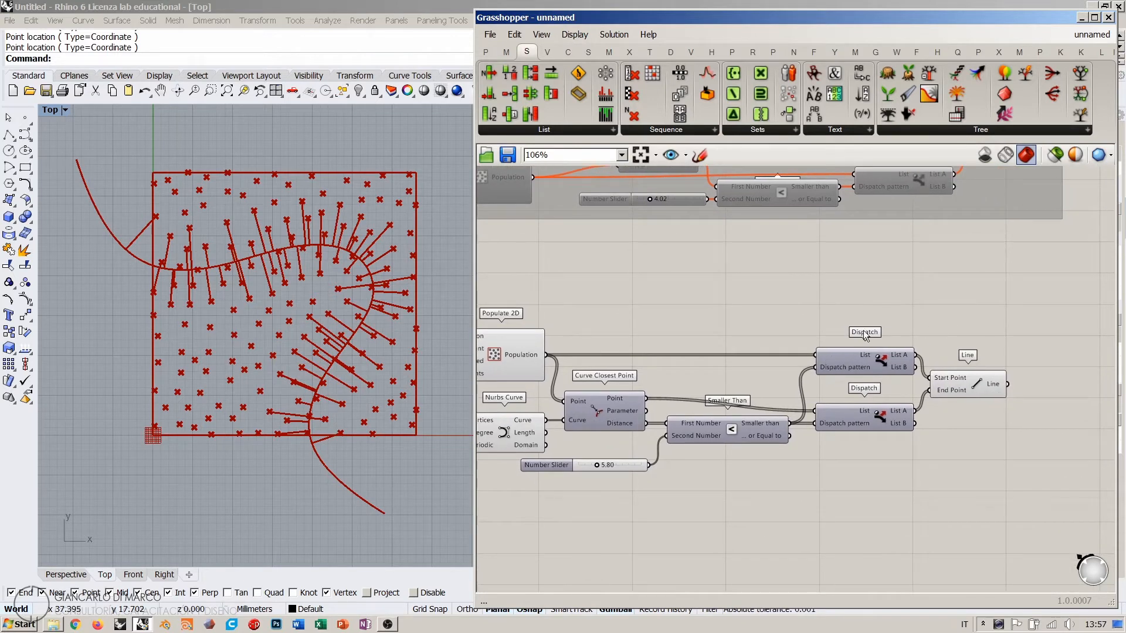
pyautogui.moveTo(862, 423); pyautogui.dragTo(829, 322)
pyautogui.click(865, 334)
pyautogui.click(900, 331)
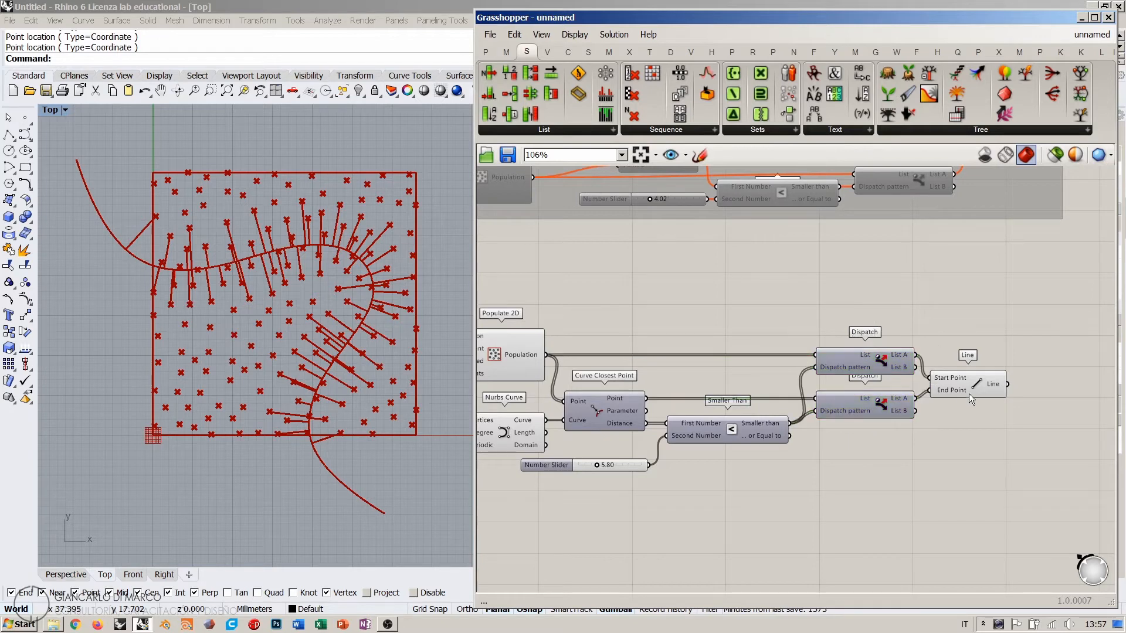
pyautogui.moveTo(956, 392); pyautogui.dragTo(954, 385)
pyautogui.click(919, 430)
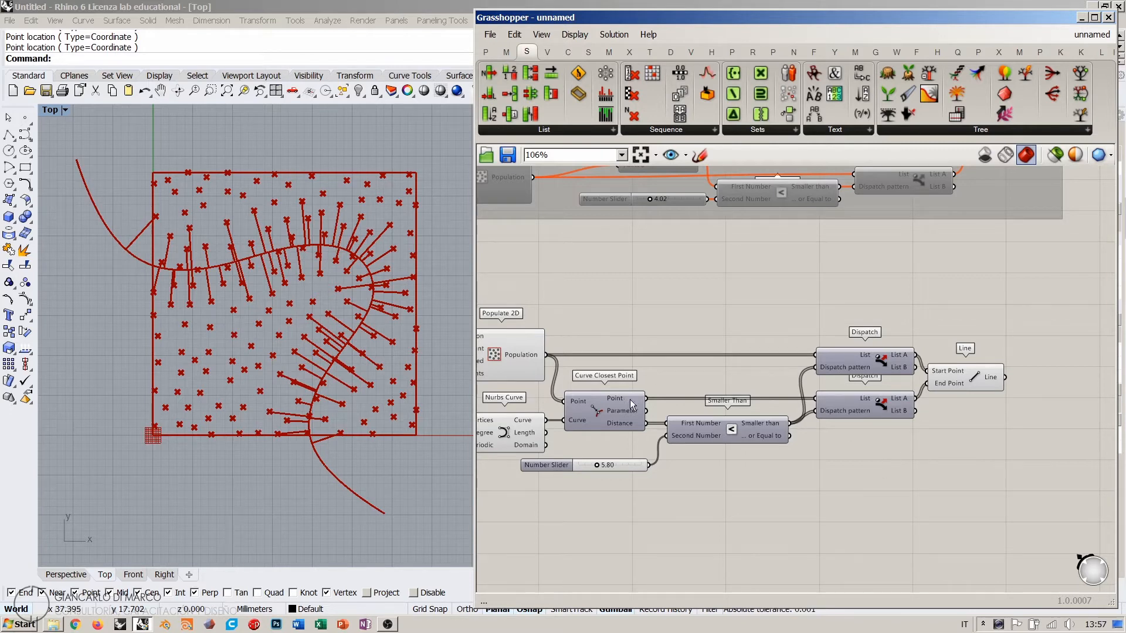
# Step: Turn on the viewport preview of the Point parameter that feeds Nurbs Curve
pyautogui.moveTo(770, 440); pyautogui.dragTo(896, 427, button='right')
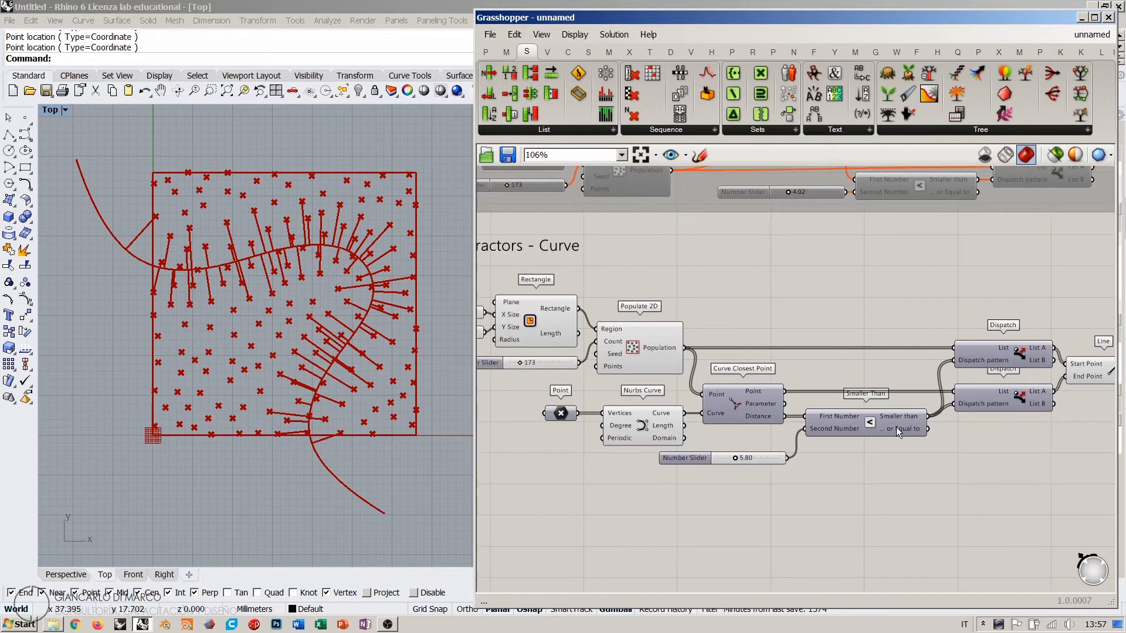
pyautogui.scroll(-1, 799, 346)
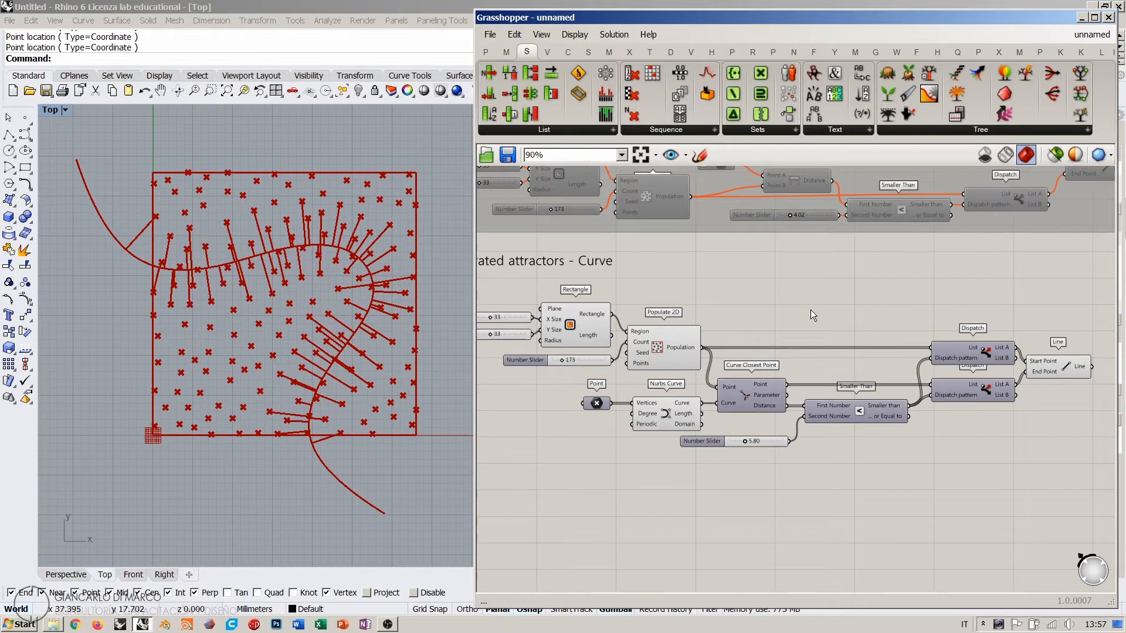
pyautogui.scroll(-1, 810, 309)
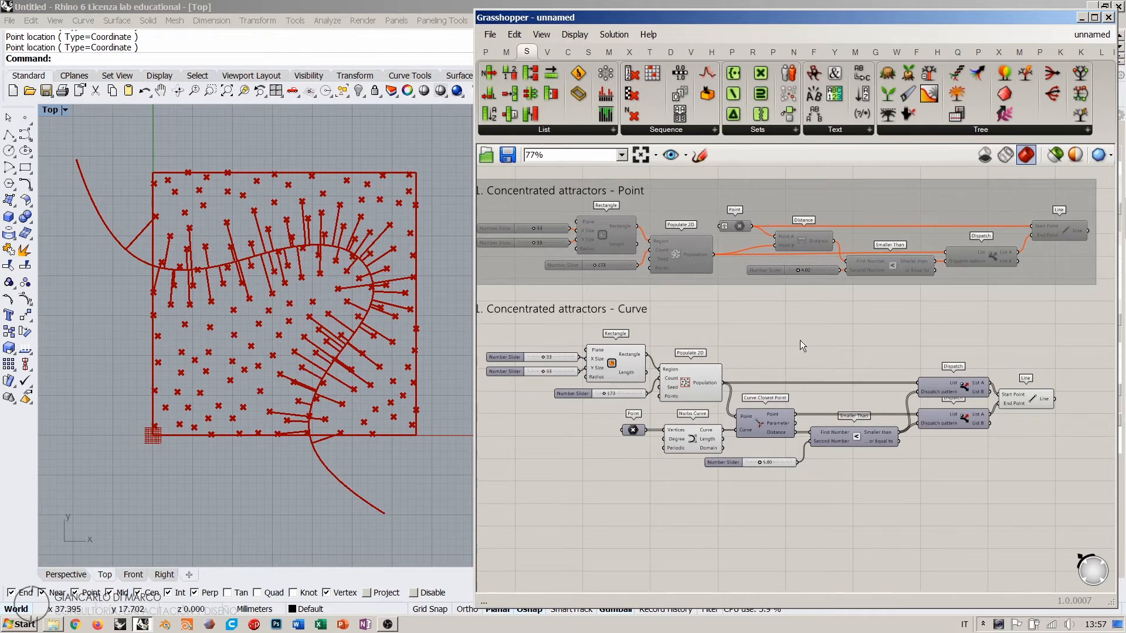
pyautogui.scroll(3, 715, 415)
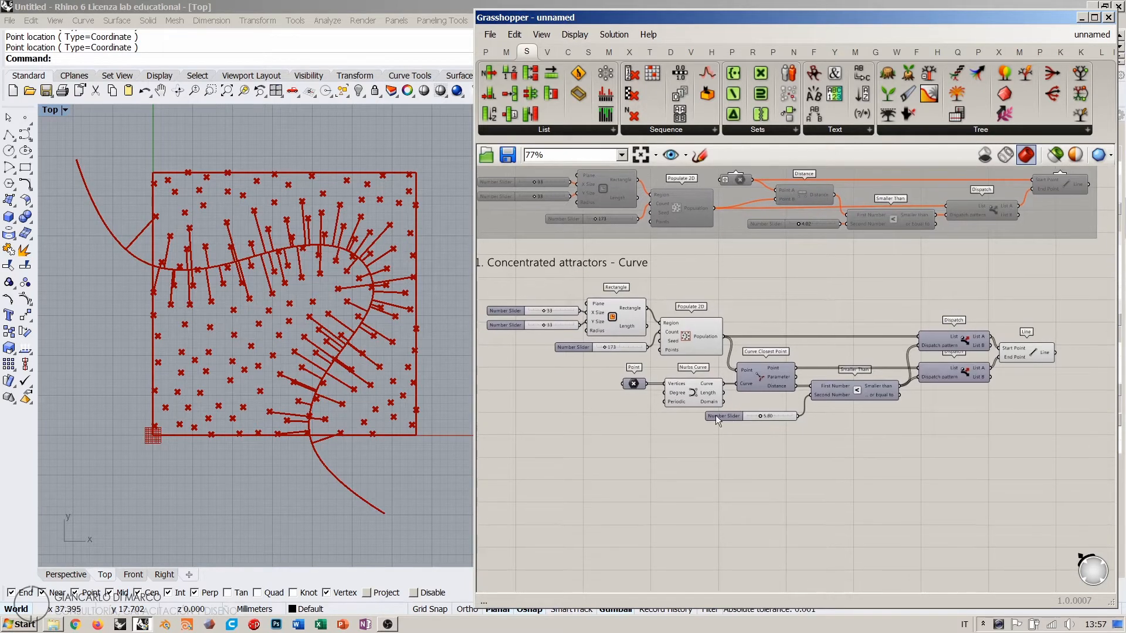
pyautogui.moveTo(759, 358); pyautogui.dragTo(601, 432)
pyautogui.click(600, 432)
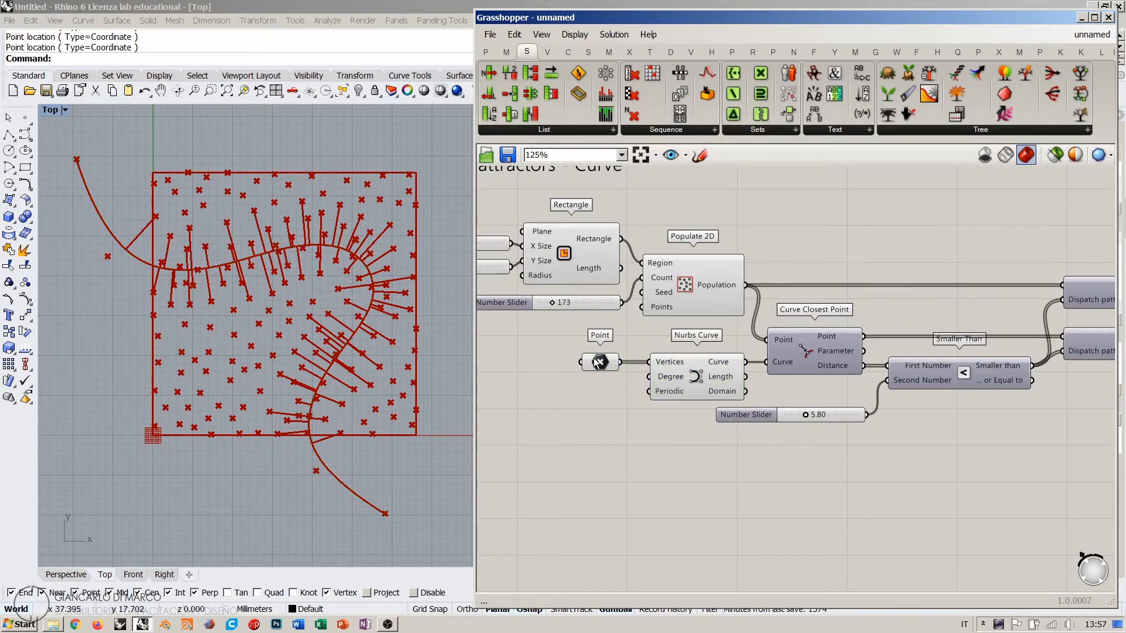
# Step: Reshape the attractor curve by moving three of the Point parameter's upper control points upward in the Top view
pyautogui.click(601, 363)
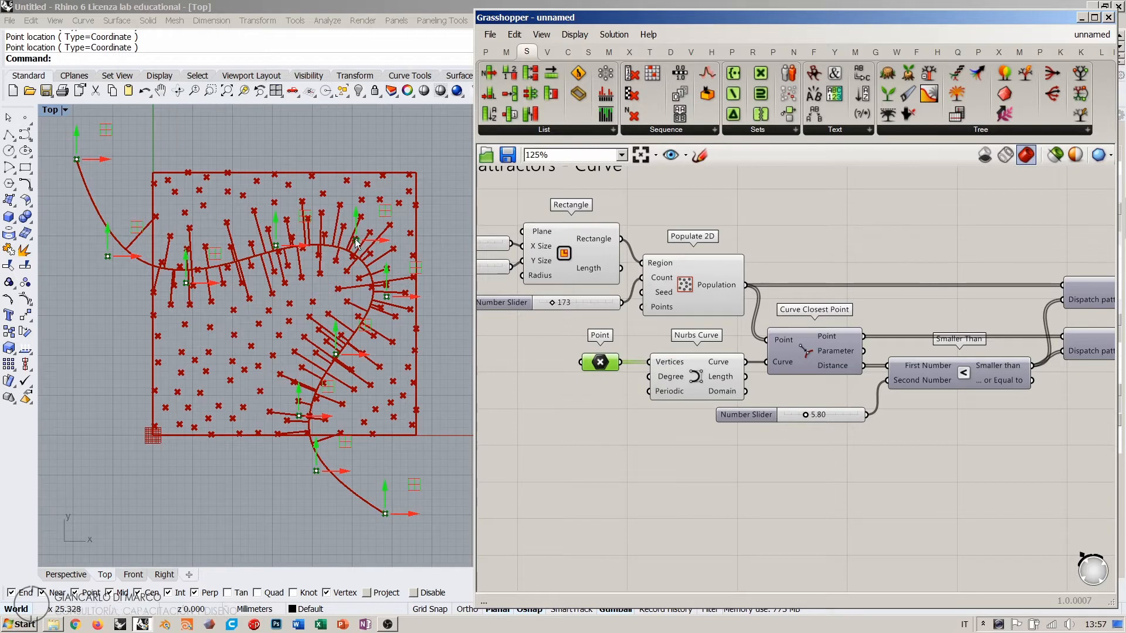
pyautogui.moveTo(344, 259); pyautogui.dragTo(371, 210)
pyautogui.moveTo(277, 247); pyautogui.dragTo(260, 223)
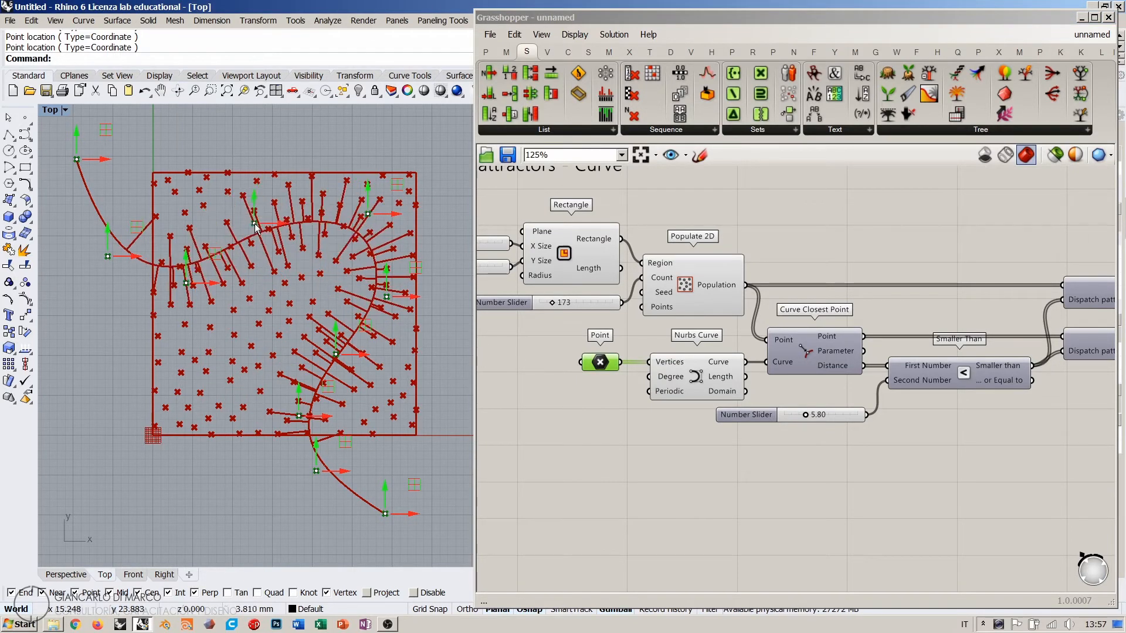
pyautogui.moveTo(198, 286); pyautogui.dragTo(202, 271)
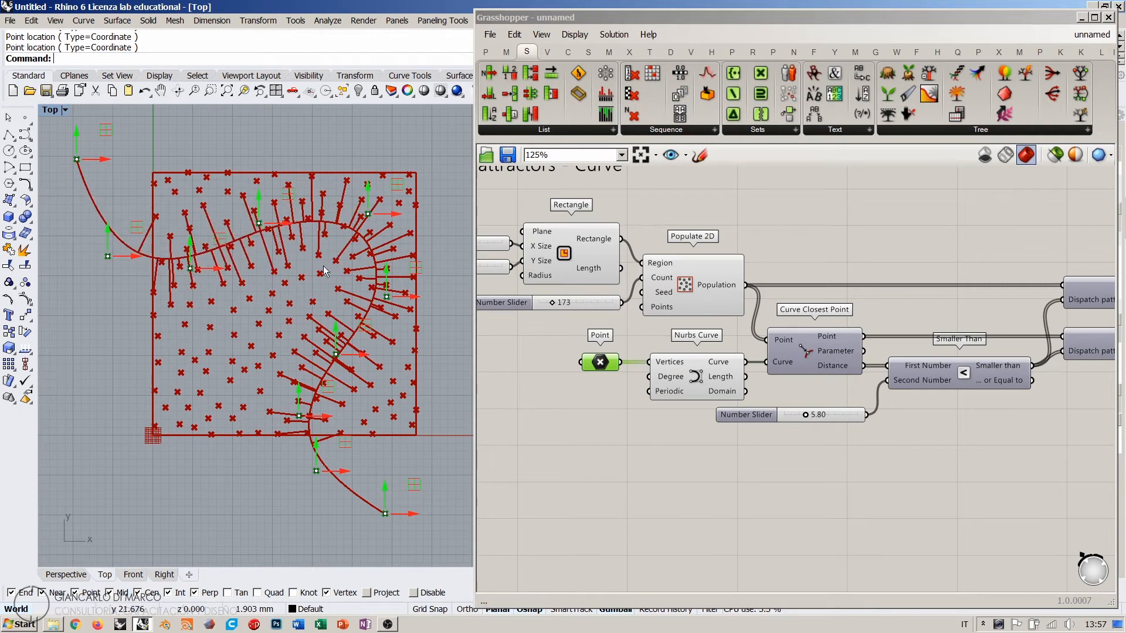
pyautogui.click(603, 472)
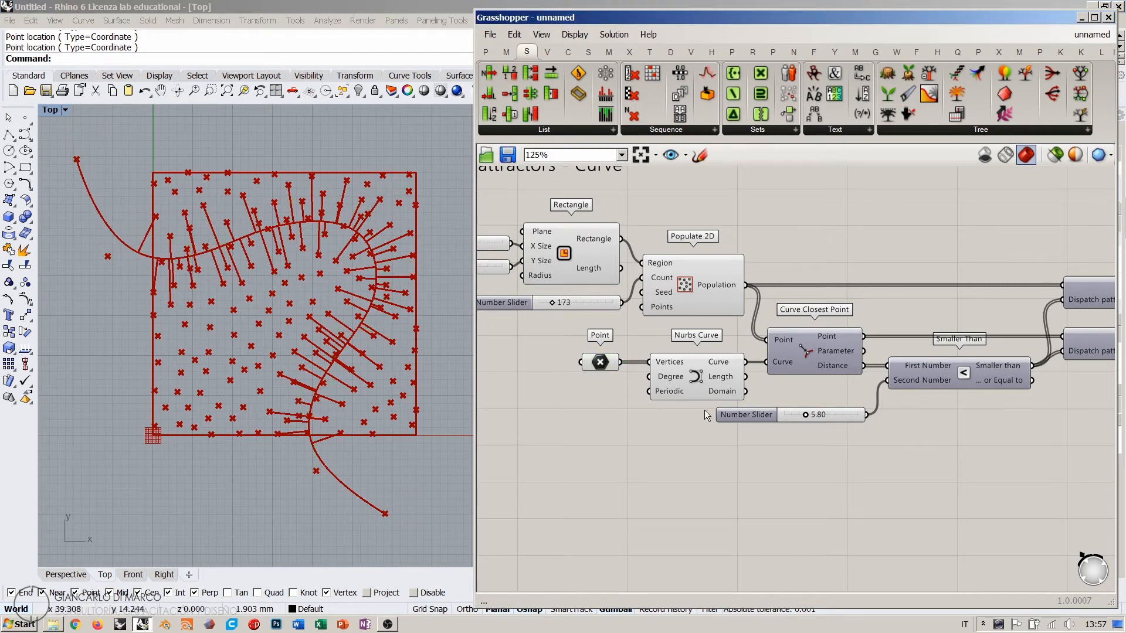
# Step: Duplicate the Point parameter and its Nurbs Curve component below the originals
pyautogui.moveTo(699, 426); pyautogui.dragTo(573, 351)
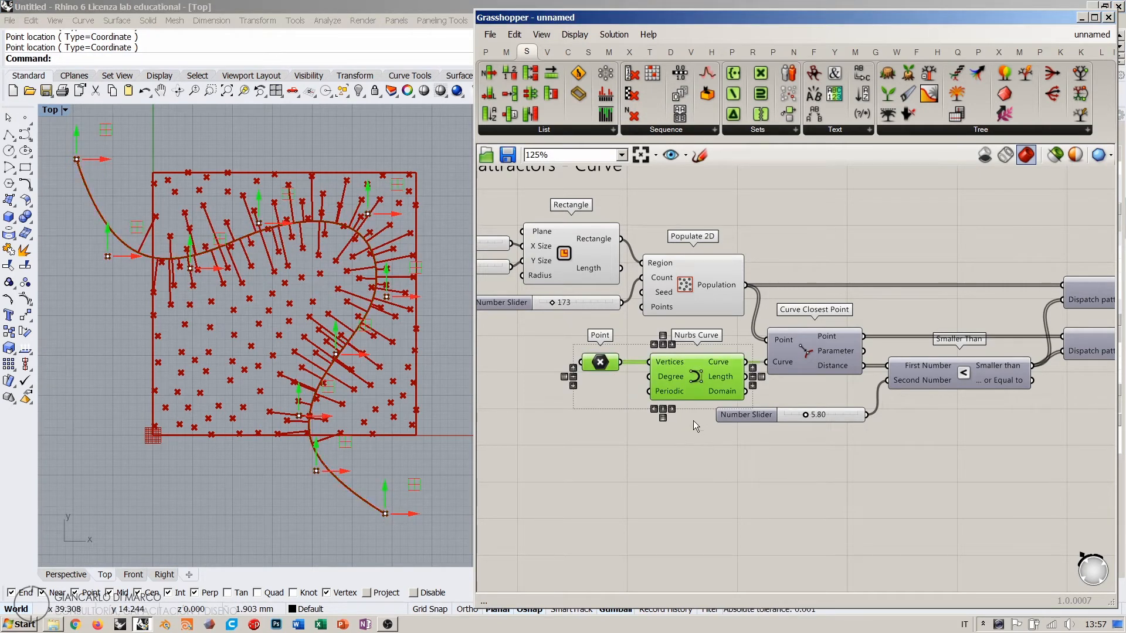
pyautogui.keyDown('alt'); pyautogui.moveTo(694, 370); pyautogui.dragTo(695, 465); pyautogui.keyUp('alt')
pyautogui.click(764, 532)
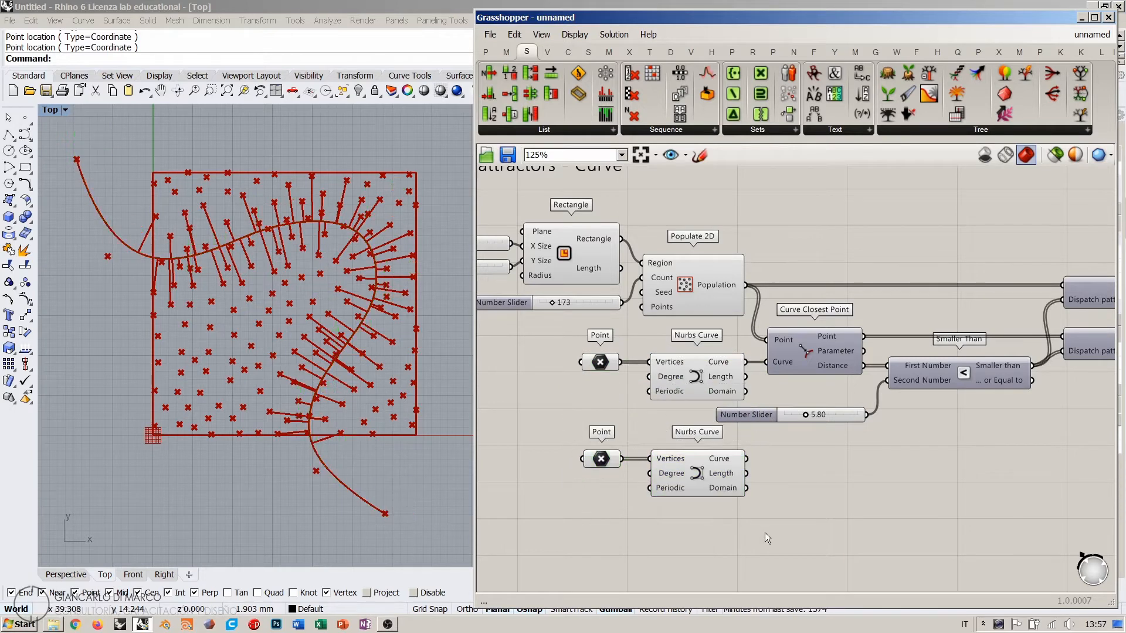
# Step: Move the duplicated Point parameter's intermediate control points toward the square's lower-left area to separate a second curve from the first
pyautogui.click(601, 460)
pyautogui.click(191, 291)
pyautogui.moveTo(190, 273); pyautogui.dragTo(128, 353)
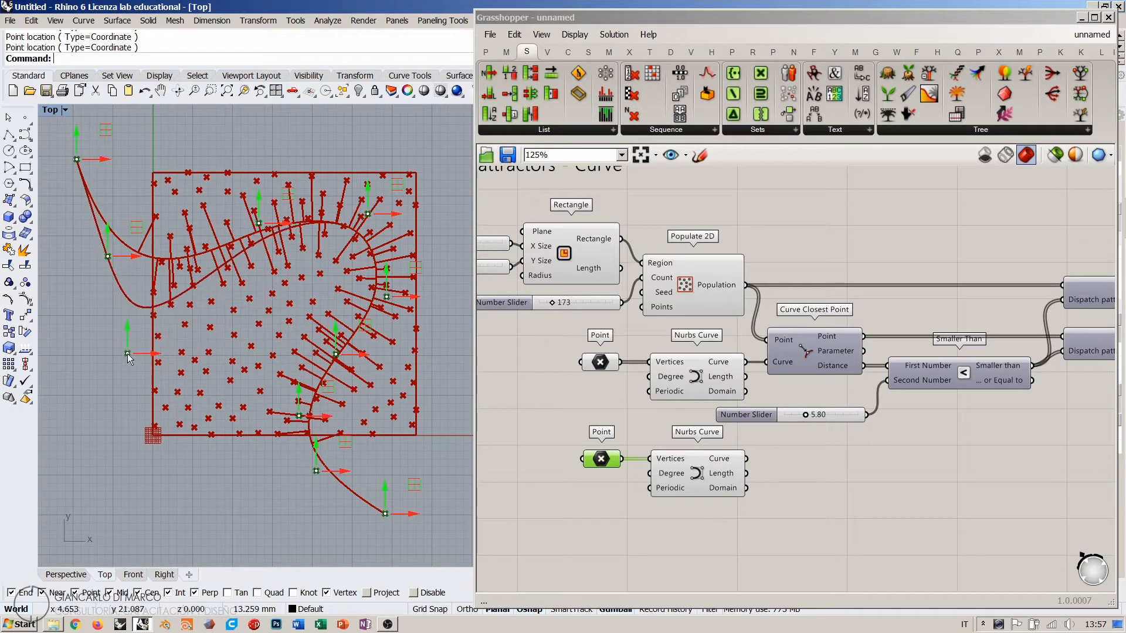
pyautogui.moveTo(259, 223); pyautogui.dragTo(207, 298)
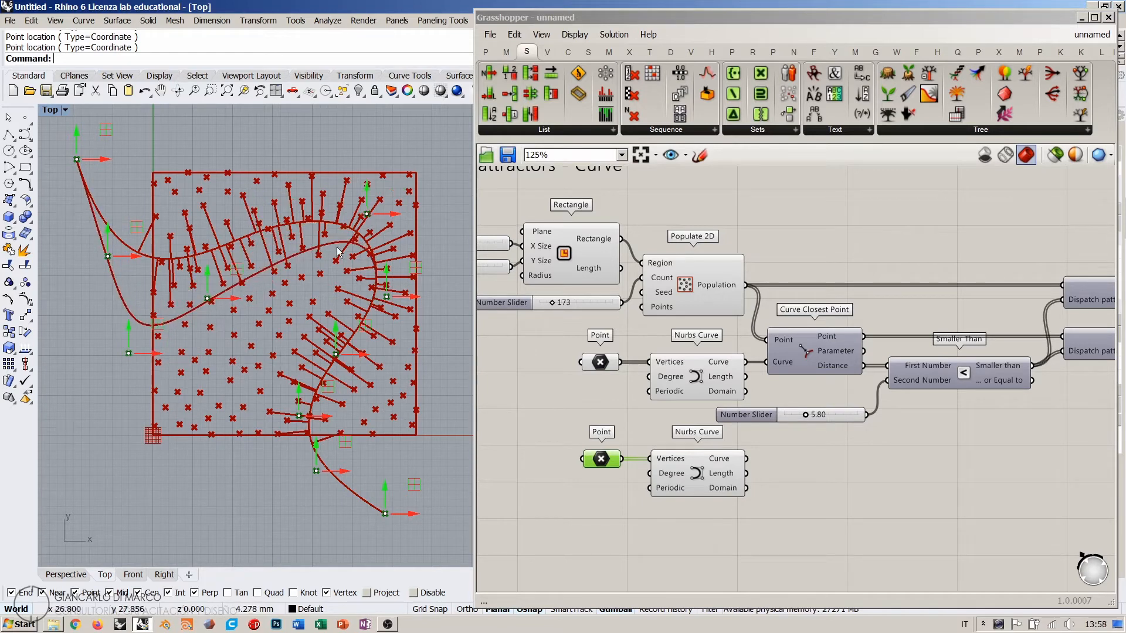
pyautogui.moveTo(368, 213); pyautogui.dragTo(264, 262)
pyautogui.moveTo(386, 296); pyautogui.dragTo(230, 382)
pyautogui.moveTo(299, 416); pyautogui.dragTo(196, 436)
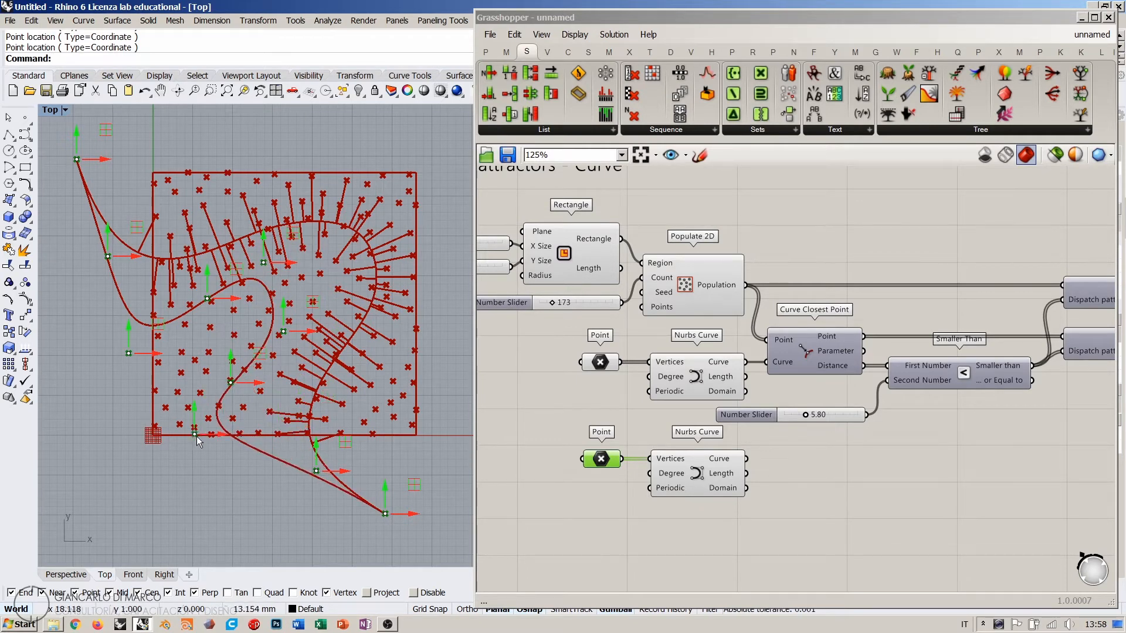
pyautogui.moveTo(313, 471); pyautogui.dragTo(255, 502)
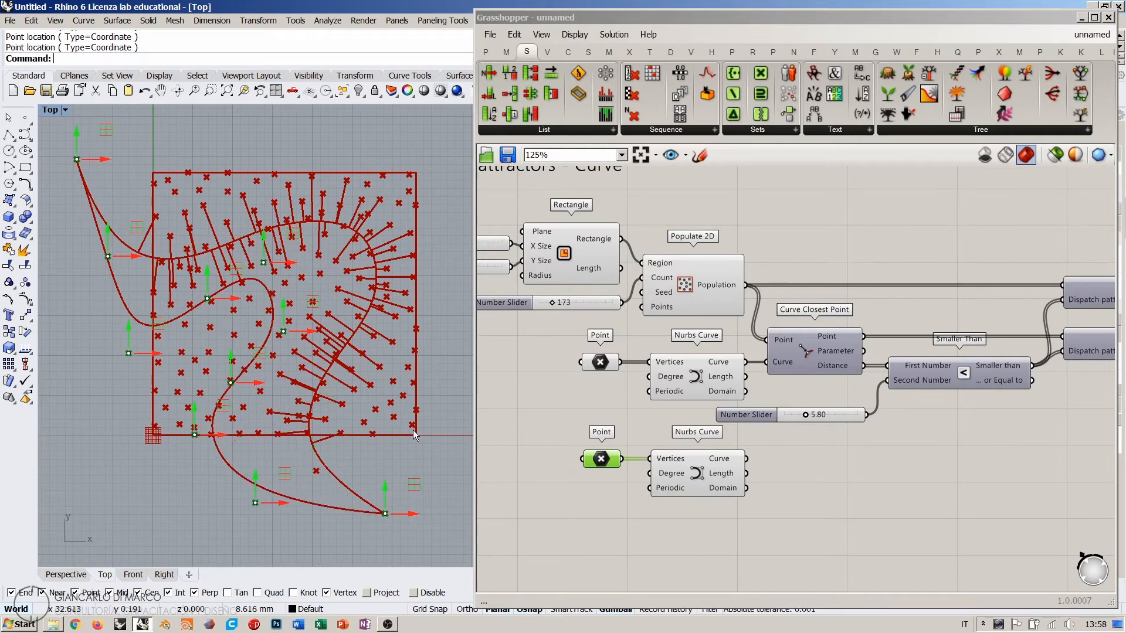
# Step: Refine the second curve by pulling its middle control points into a tighter bend within the square's lower-left area
pyautogui.moveTo(263, 263); pyautogui.dragTo(217, 391)
pyautogui.moveTo(194, 435); pyautogui.dragTo(190, 458)
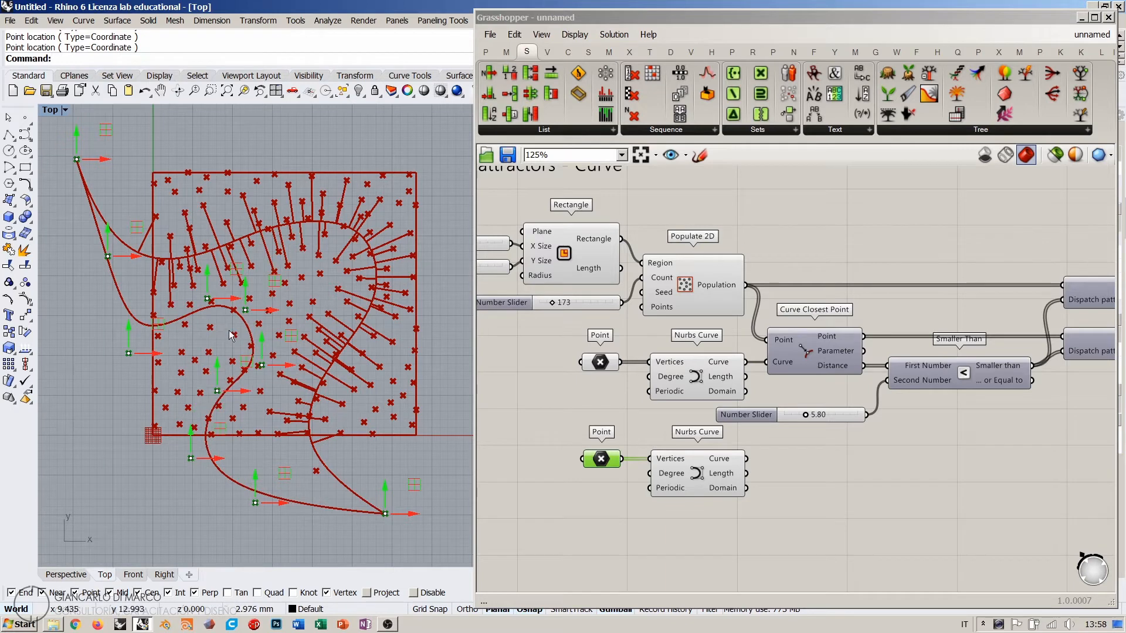
pyautogui.moveTo(208, 300); pyautogui.dragTo(180, 328)
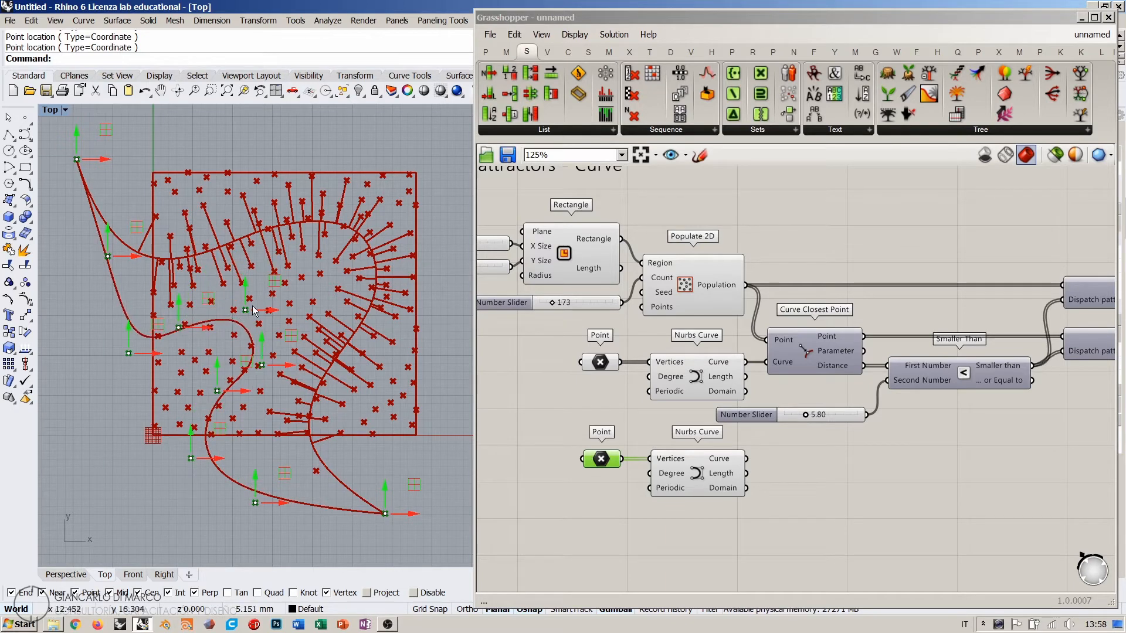
pyautogui.moveTo(245, 310); pyautogui.dragTo(228, 317)
pyautogui.moveTo(262, 365); pyautogui.dragTo(241, 361)
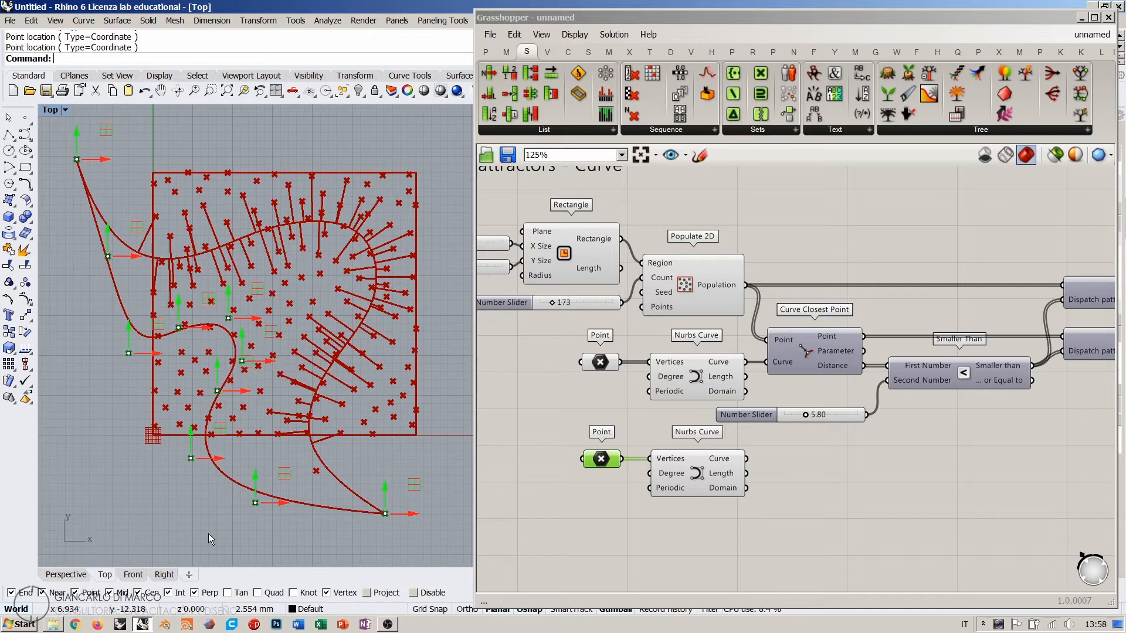
pyautogui.click(561, 536)
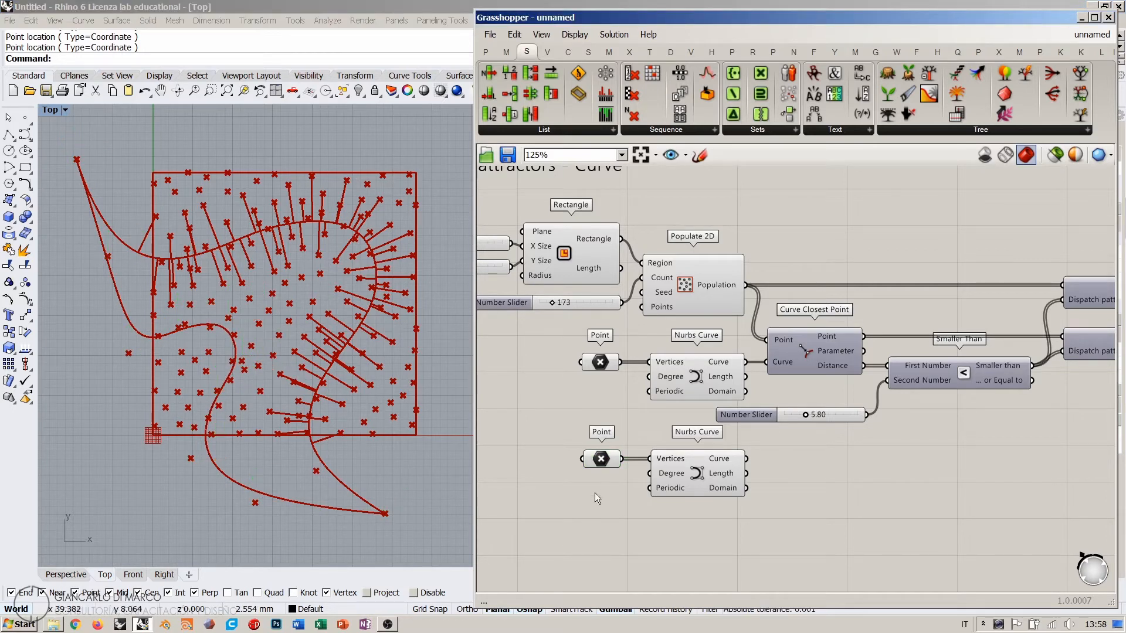
# Step: Turn off the viewport preview of both Point parameters
pyautogui.click(696, 477)
pyautogui.keyDown('shift'); pyautogui.click(692, 379); pyautogui.keyUp('shift')
pyautogui.click(762, 517)
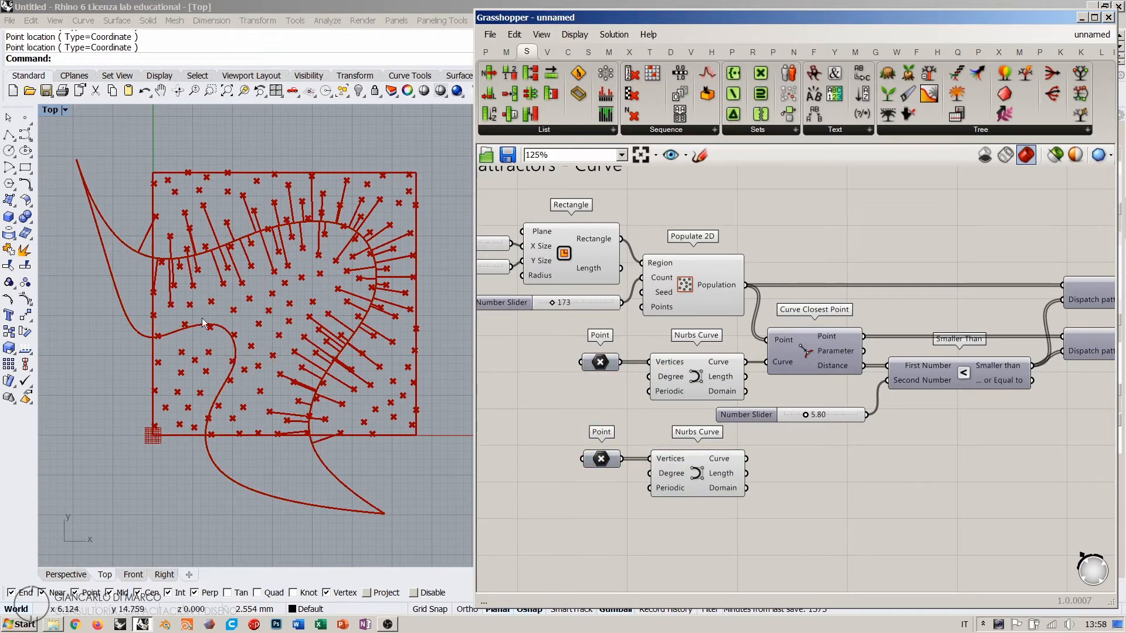
# Step: Add the second Nurbs Curve's Curve output to Curve Closest Point's Curve input alongside the first, and inspect the lines up close
pyautogui.moveTo(833, 456); pyautogui.dragTo(780, 459, button='right')
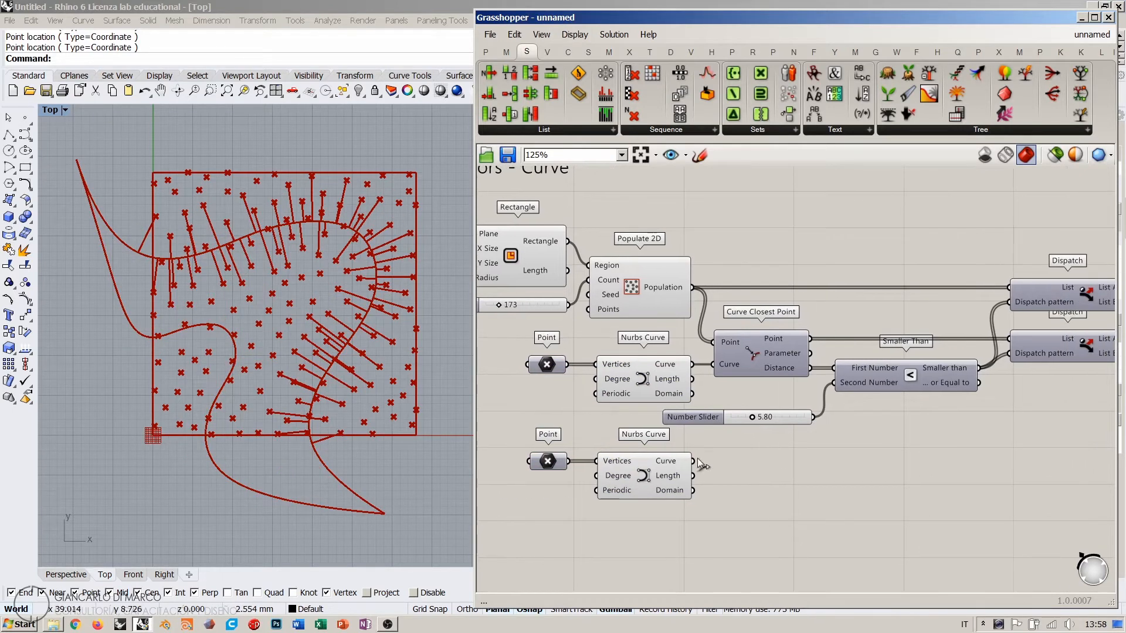
pyautogui.moveTo(693, 461); pyautogui.dragTo(714, 364)
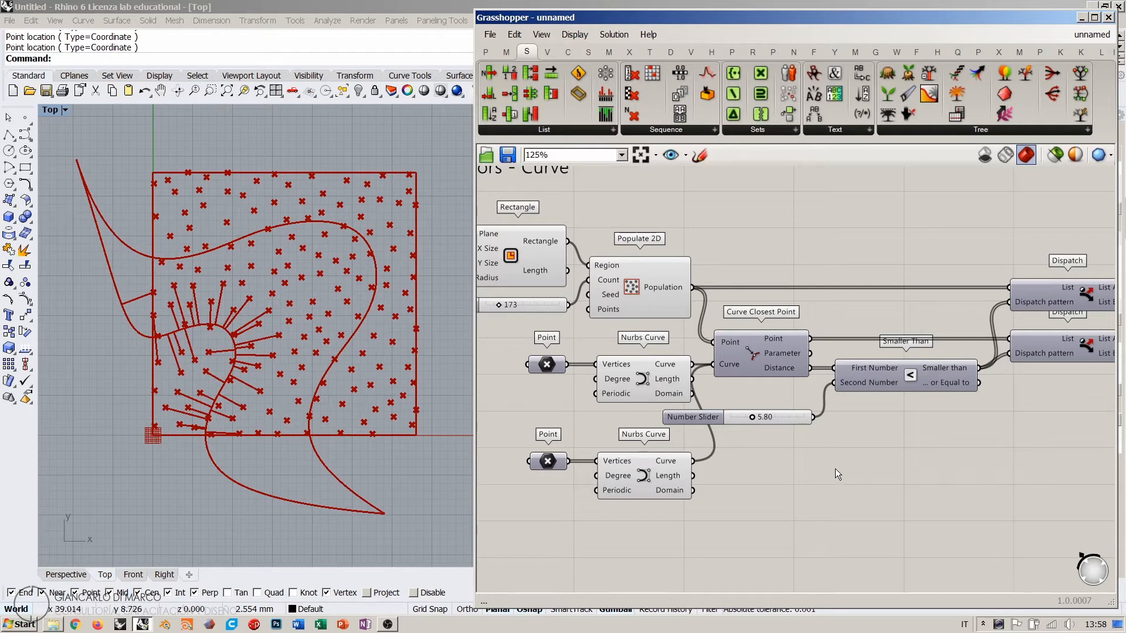
pyautogui.scroll(5, 231, 284)
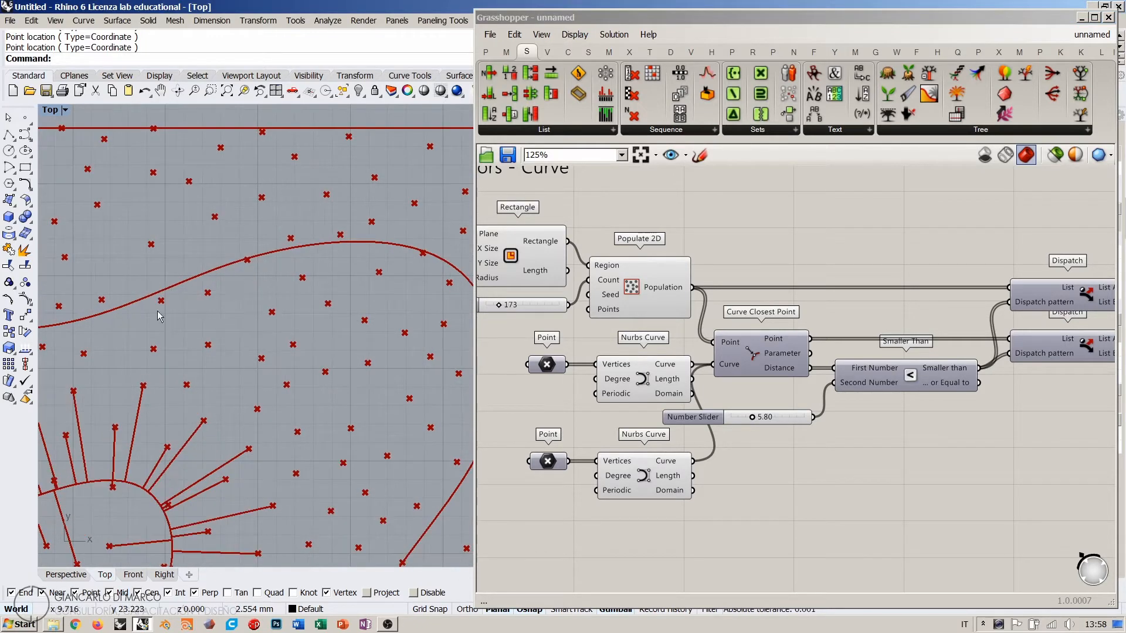
# Step: Examine the attractor curve up close along its length in the Top view, checking where the populated points lie relative to it
pyautogui.scroll(6, 158, 317)
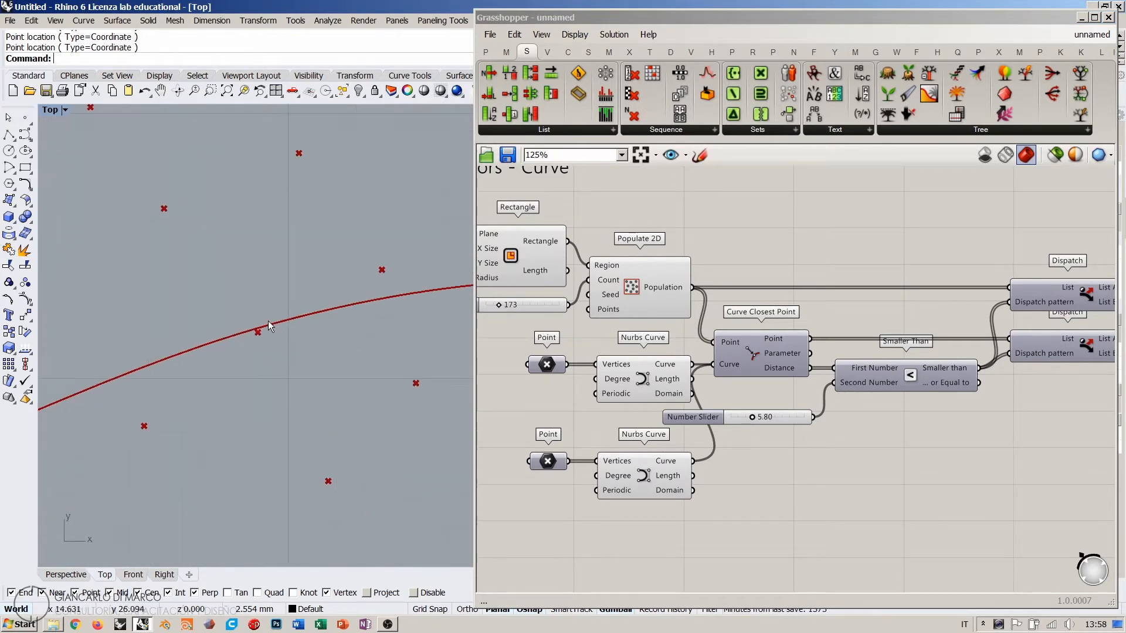
pyautogui.scroll(5, 268, 321)
pyautogui.moveTo(343, 353); pyautogui.dragTo(99, 375, button='right')
pyautogui.moveTo(356, 289); pyautogui.dragTo(53, 320, button='right')
pyautogui.moveTo(463, 336); pyautogui.dragTo(134, 305, button='right')
pyautogui.moveTo(390, 355); pyautogui.dragTo(135, 297, button='right')
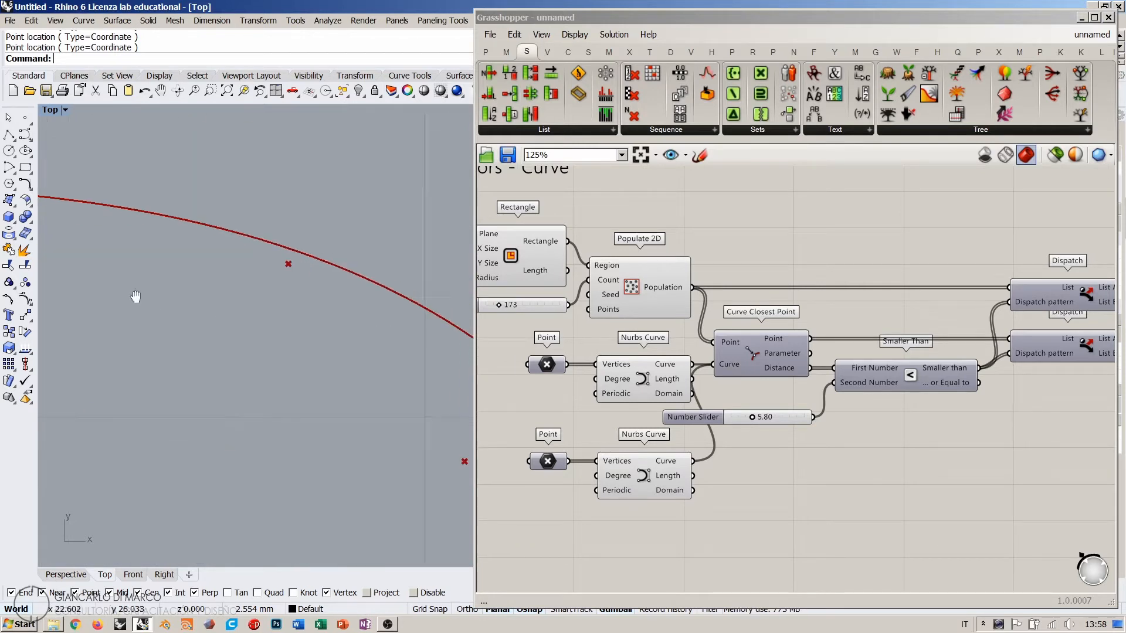
pyautogui.moveTo(398, 410)
pyautogui.mouseDown(button='right')
pyautogui.moveTo(211, 322)
pyautogui.moveTo(85, 179)
pyautogui.mouseUp(button='right')
pyautogui.moveTo(314, 457); pyautogui.dragTo(235, 194, button='right')
pyautogui.moveTo(335, 430)
pyautogui.mouseDown(button='right')
pyautogui.moveTo(272, 361)
pyautogui.moveTo(267, 153)
pyautogui.mouseUp(button='right')
pyautogui.moveTo(288, 374); pyautogui.dragTo(285, 253, button='right')
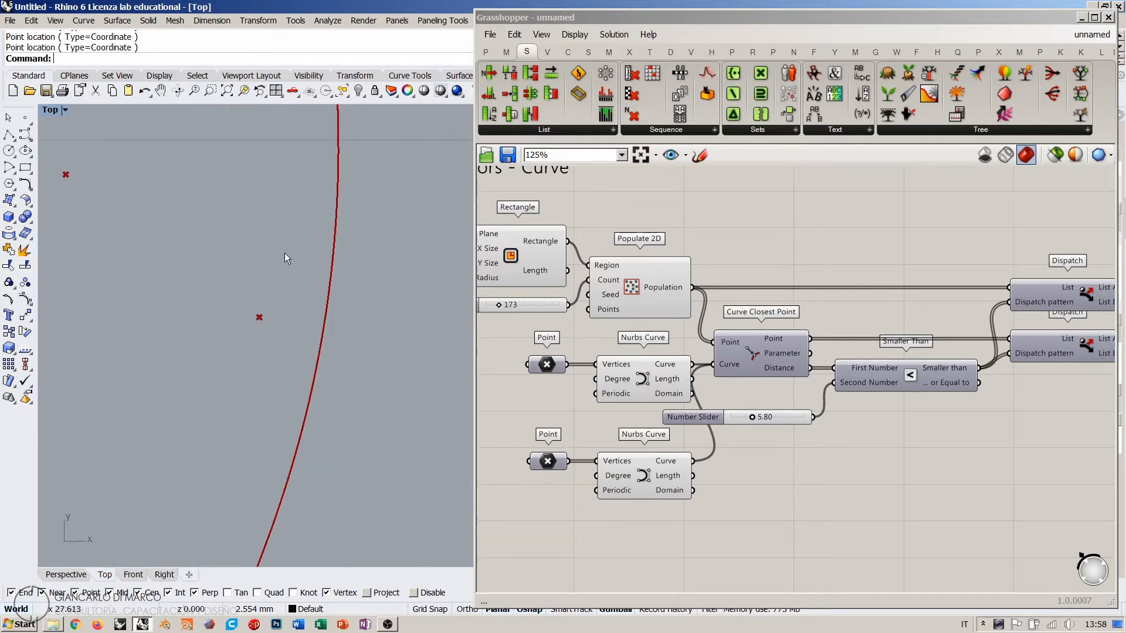
pyautogui.moveTo(255, 469)
pyautogui.mouseDown(button='right')
pyautogui.moveTo(305, 241)
pyautogui.moveTo(309, 283)
pyautogui.moveTo(337, 228)
pyautogui.mouseUp(button='right')
pyautogui.moveTo(199, 504)
pyautogui.mouseDown(button='right')
pyautogui.moveTo(237, 416)
pyautogui.moveTo(324, 283)
pyautogui.mouseUp(button='right')
pyautogui.scroll(10, 373, 193)
pyautogui.scroll(4, 346, 202)
pyautogui.scroll(-12, 350, 179)
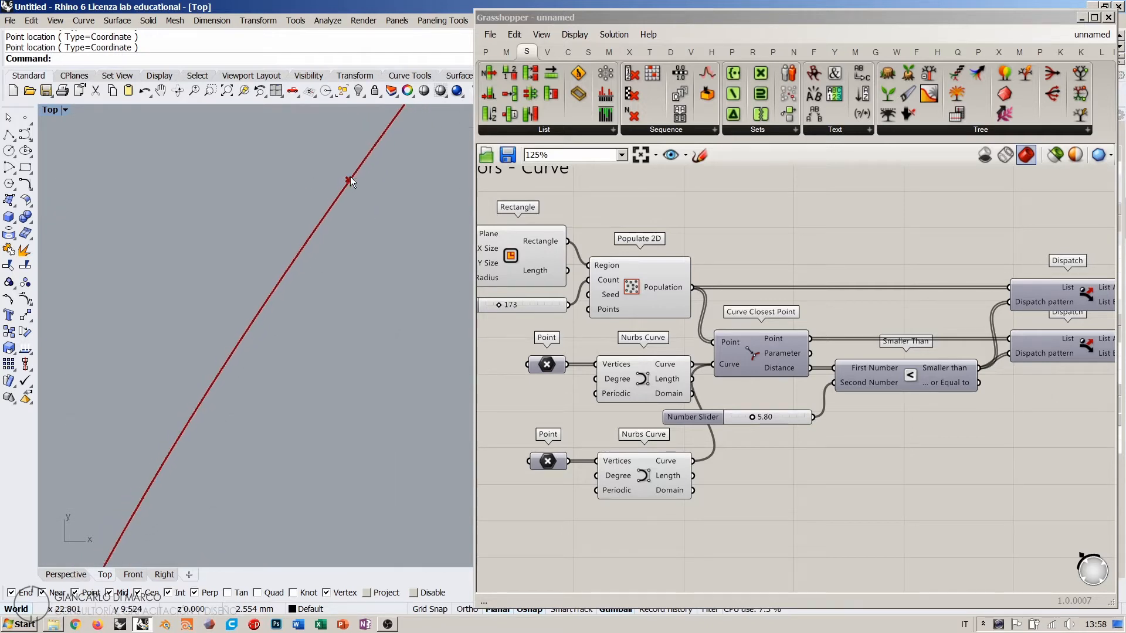
pyautogui.scroll(-8, 350, 180)
pyautogui.moveTo(175, 554); pyautogui.dragTo(302, 231, button='right')
pyautogui.scroll(8, 273, 326)
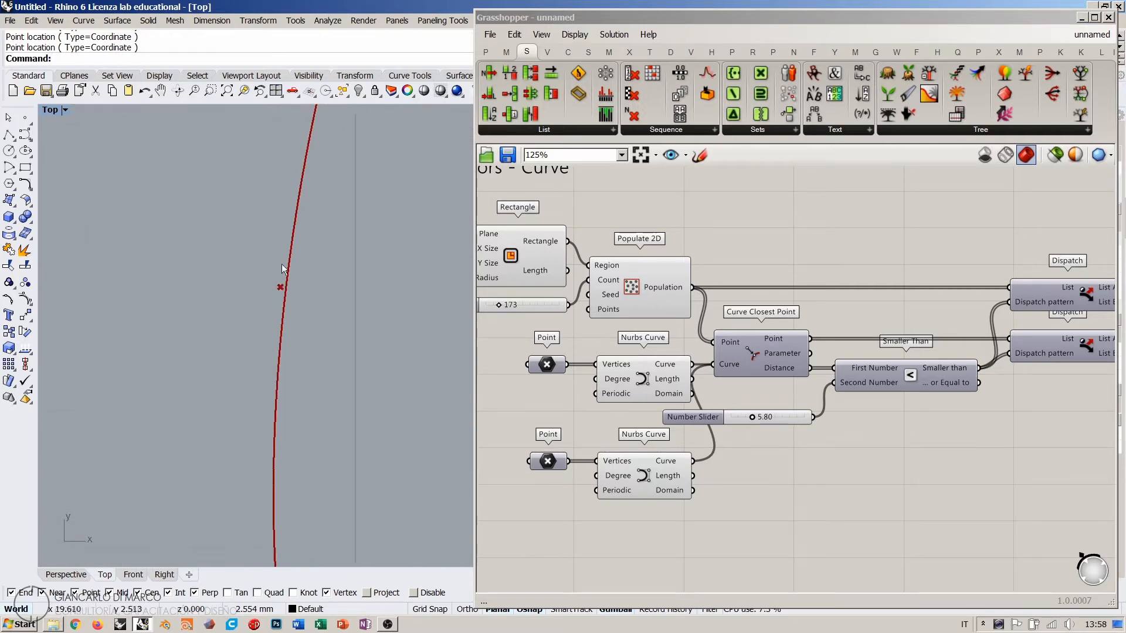
pyautogui.scroll(-10, 282, 269)
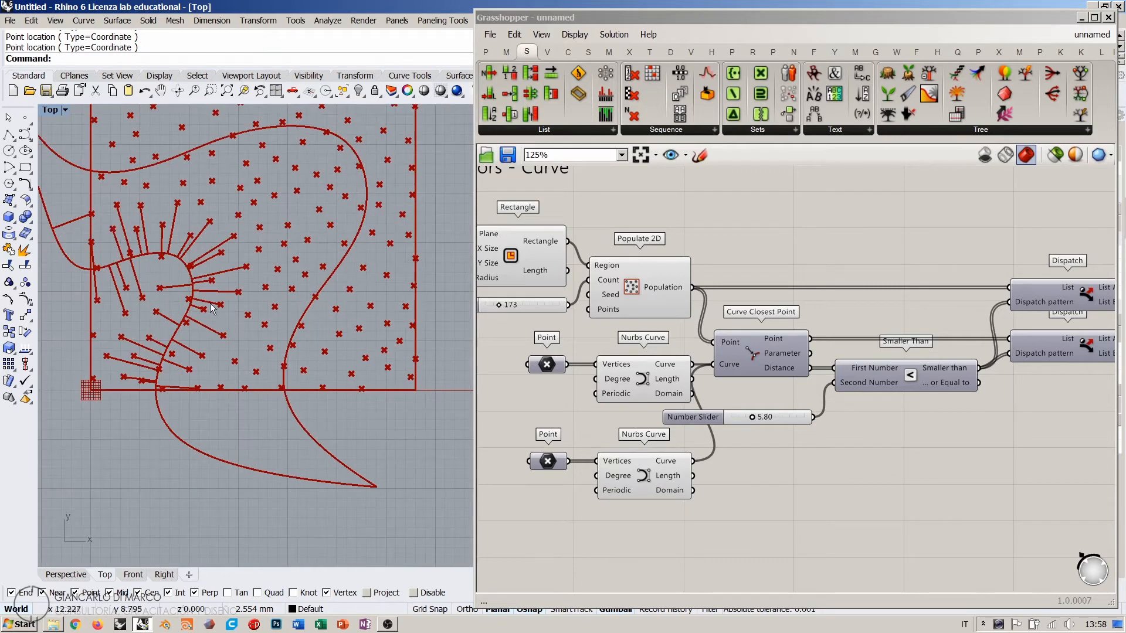
pyautogui.moveTo(210, 304); pyautogui.dragTo(275, 423, button='right')
pyautogui.scroll(-2, 233, 308)
# Step: Examine the Line component's geometry and the two Nurbs Curve components that feed Curve Closest Point
pyautogui.click(993, 433)
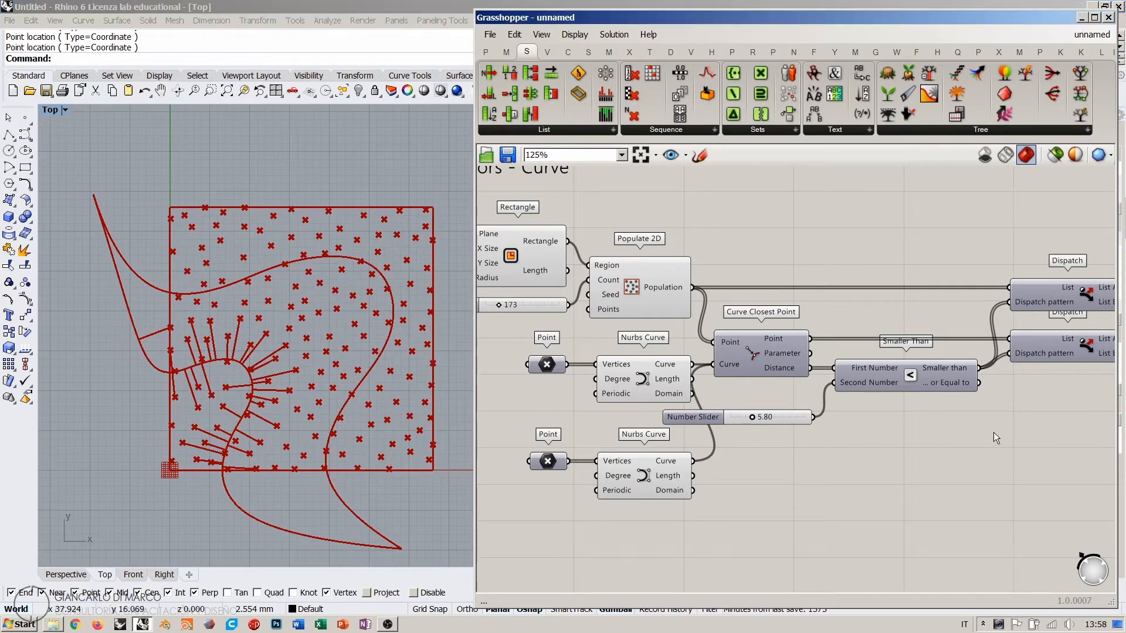
pyautogui.moveTo(993, 437); pyautogui.dragTo(720, 440, button='right')
pyautogui.click(861, 352)
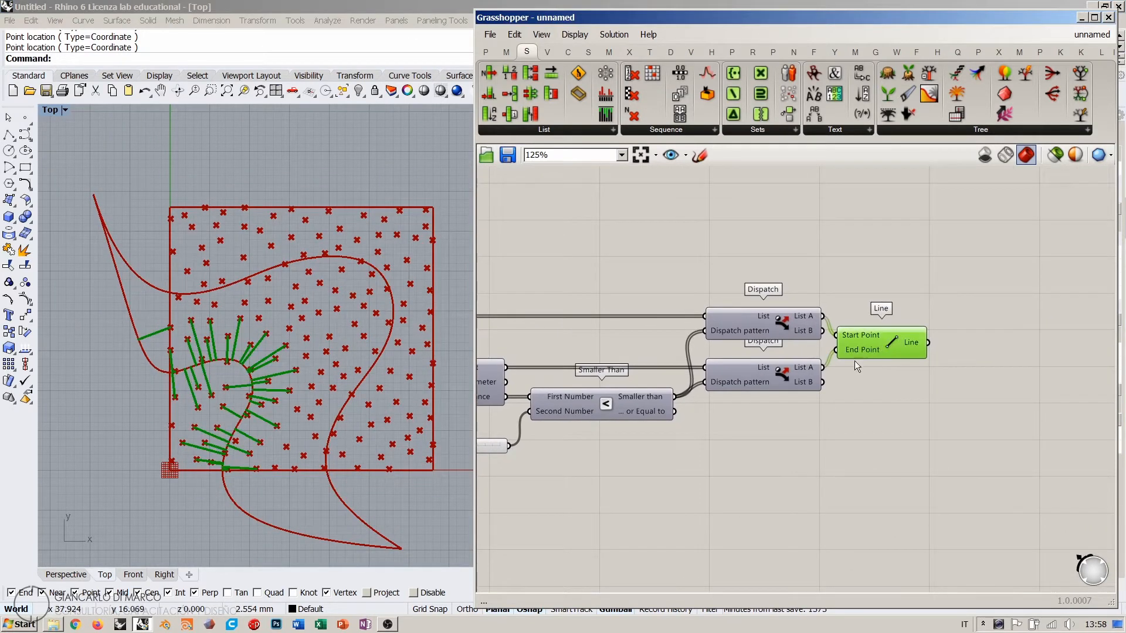
pyautogui.moveTo(694, 412); pyautogui.dragTo(880, 398, button='right')
pyautogui.scroll(-1, 873, 350)
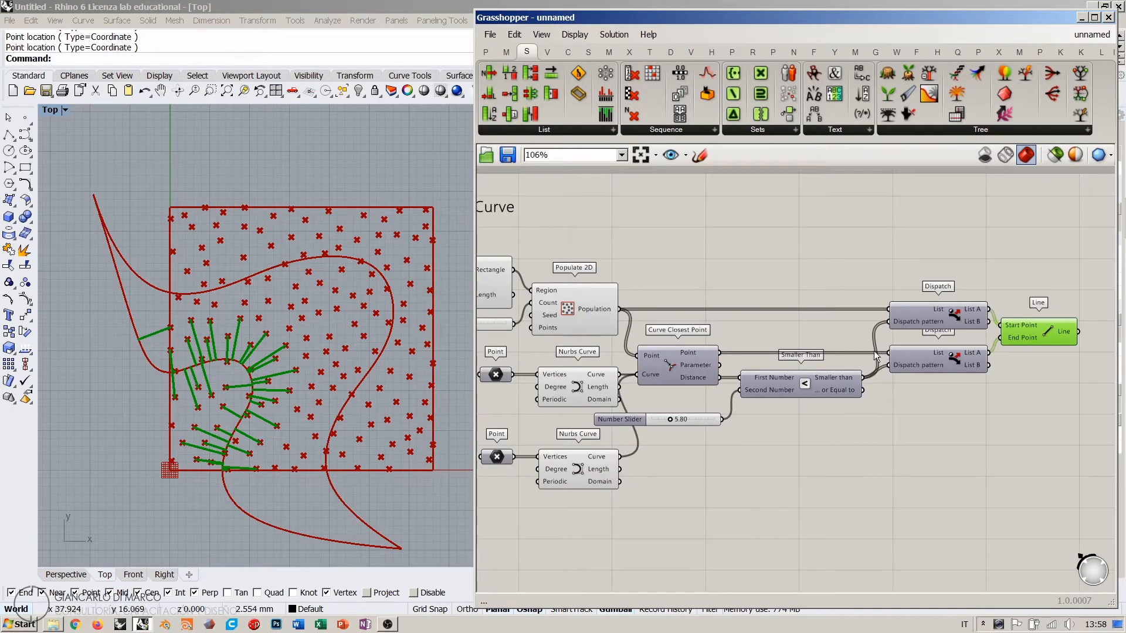
pyautogui.click(658, 311)
pyautogui.click(567, 384)
pyautogui.keyDown('shift'); pyautogui.click(573, 469); pyautogui.keyUp('shift')
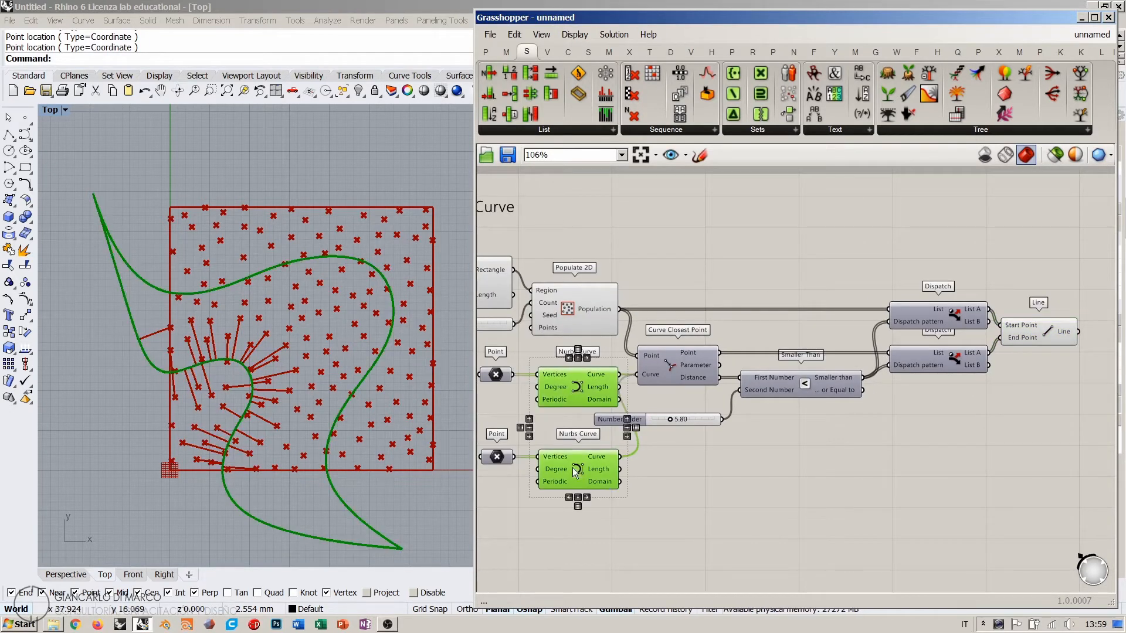
pyautogui.click(729, 481)
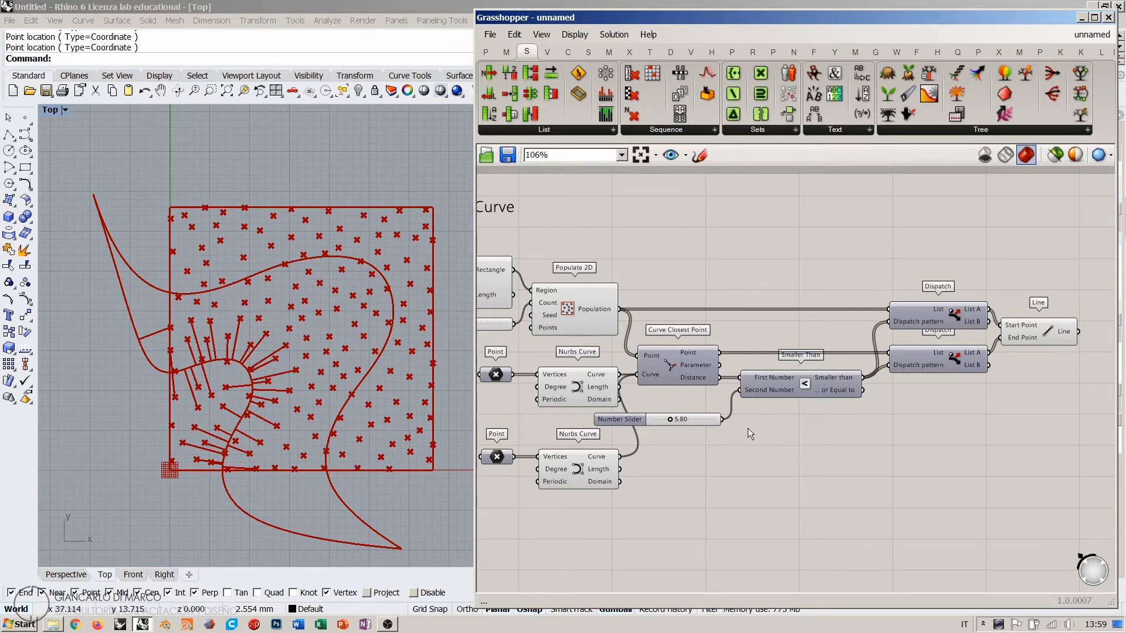
# Step: Graft the Curve input of Curve Closest Point and nudge the component back into place
pyautogui.rightClick(652, 375)
pyautogui.click(685, 459)
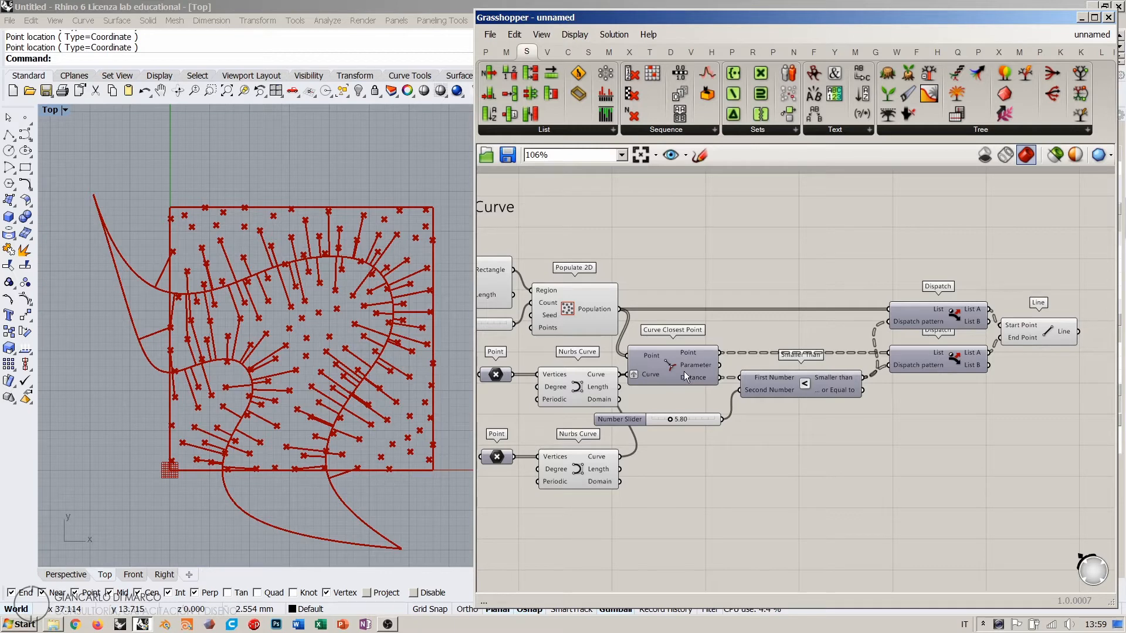
pyautogui.moveTo(674, 368); pyautogui.dragTo(680, 369)
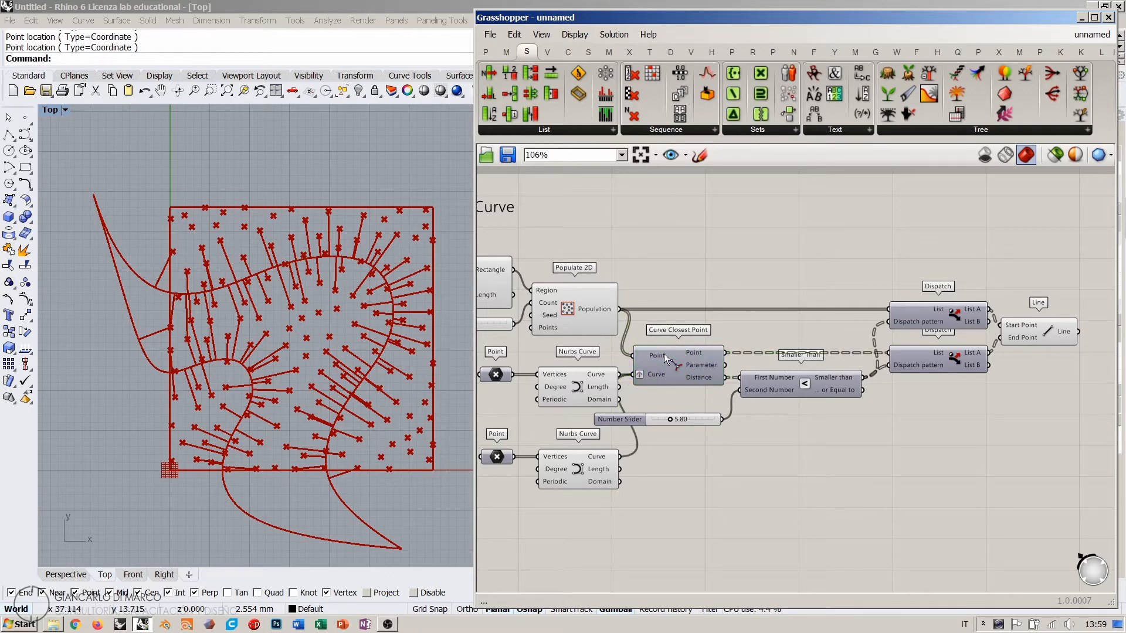
# Step: Check the closest points generated on both curves and turn off the preview of Curve Closest Point
pyautogui.click(585, 317)
pyautogui.click(678, 371)
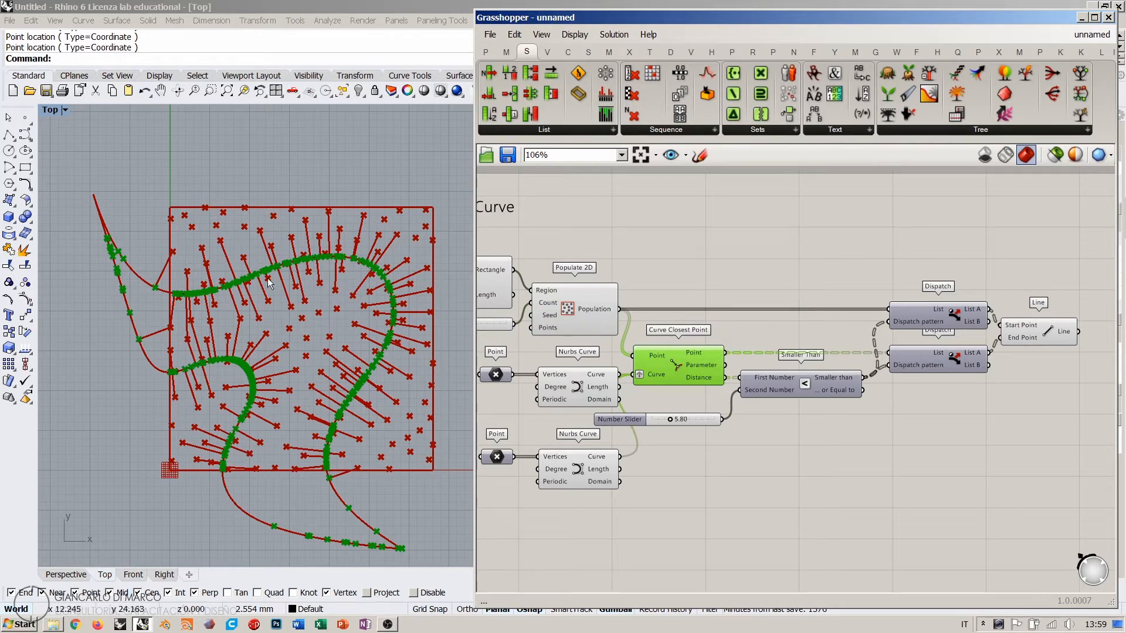
pyautogui.hotkey('ctrl', 'q')
# Step: Inspect the data structure of the Smaller Than output and the two Dispatch components that use it
pyautogui.click(839, 382)
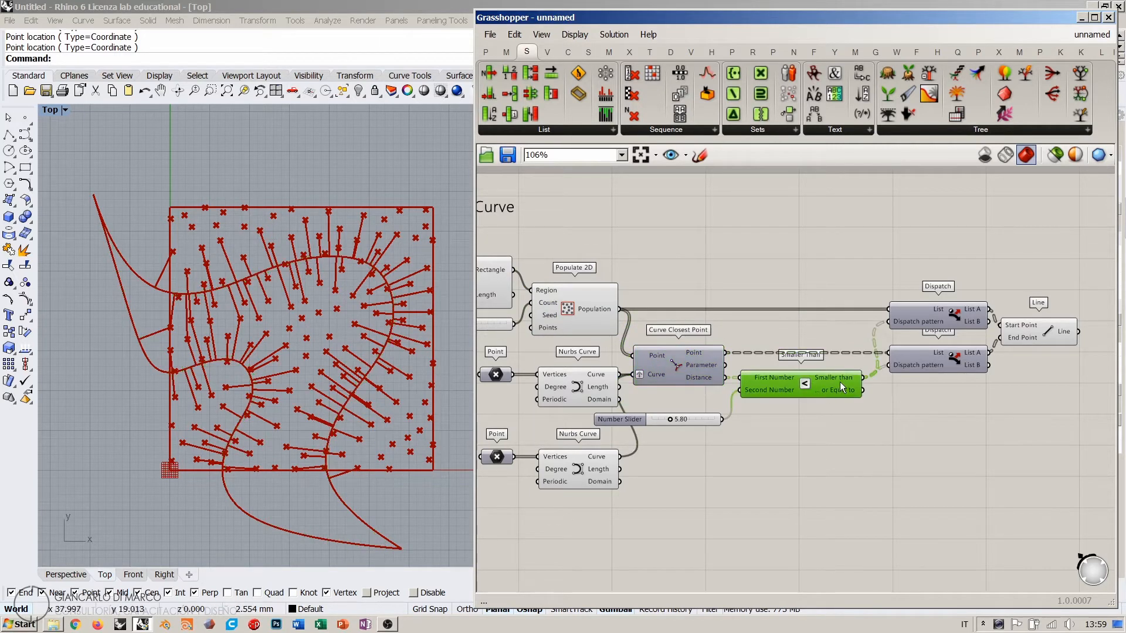
pyautogui.moveTo(838, 377)
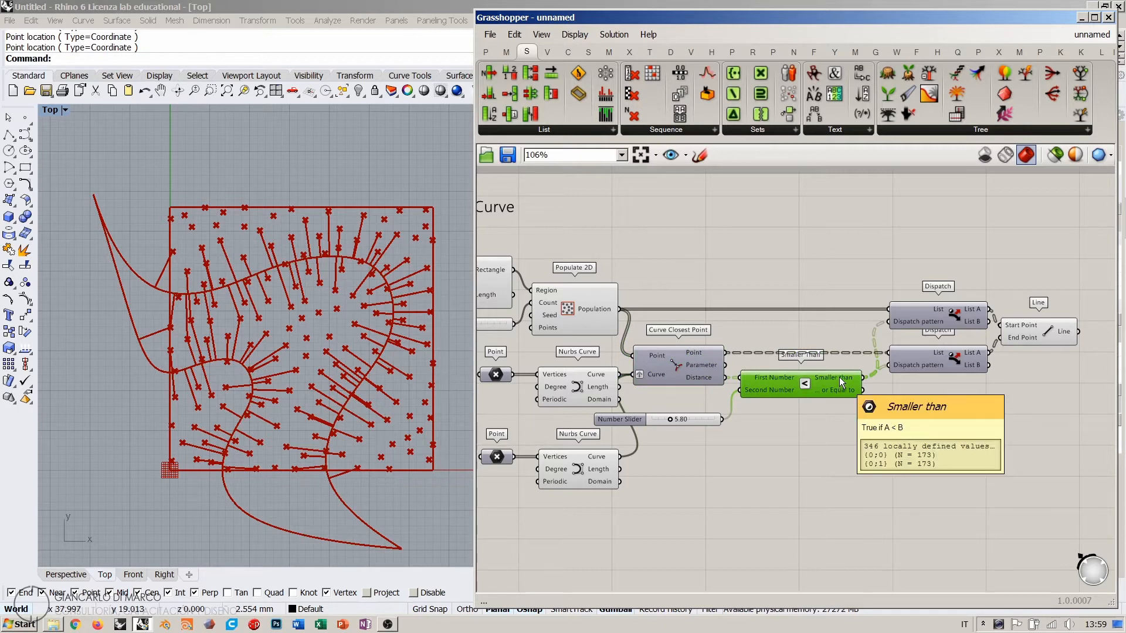
pyautogui.click(947, 312)
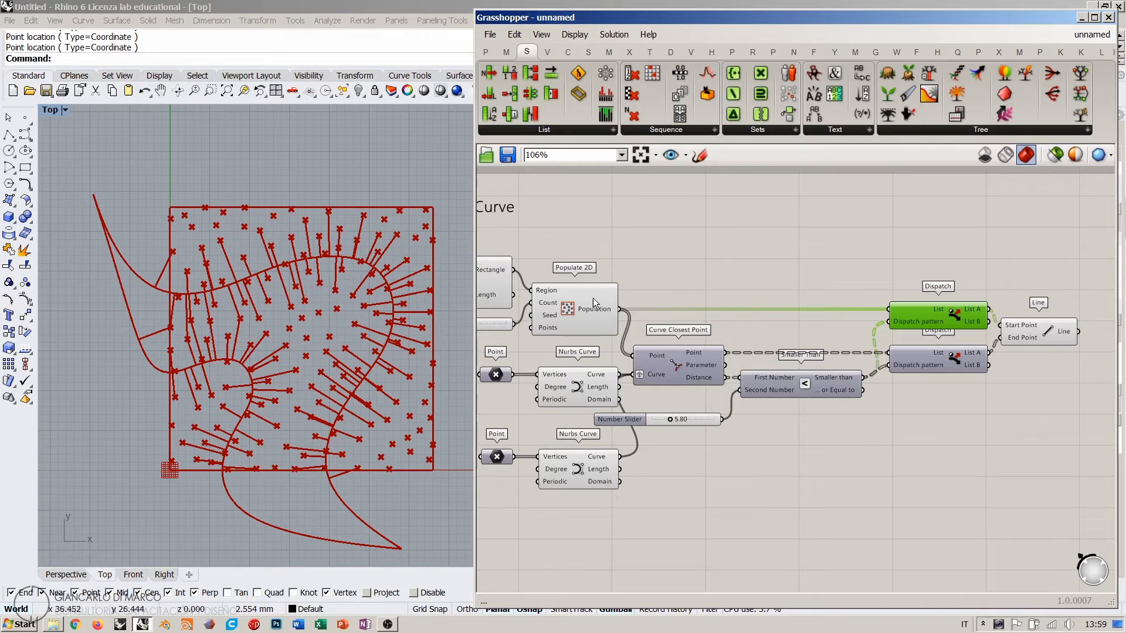
pyautogui.click(949, 358)
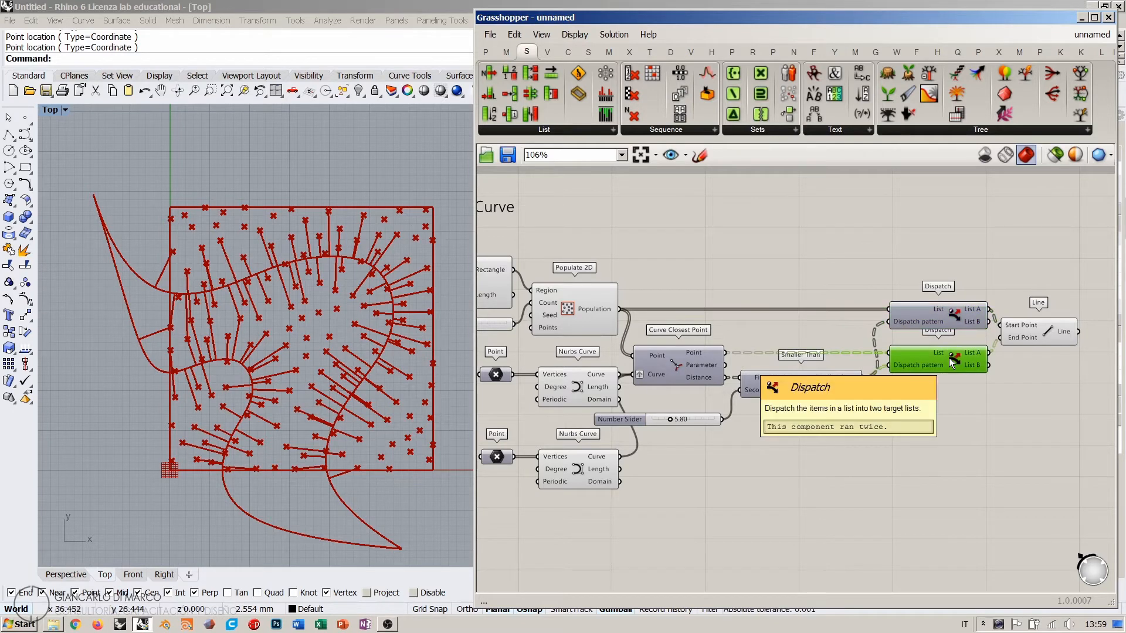
# Step: Check the lines drawn by the Line component and hide its preview
pyautogui.click(1029, 339)
pyautogui.click(1039, 334)
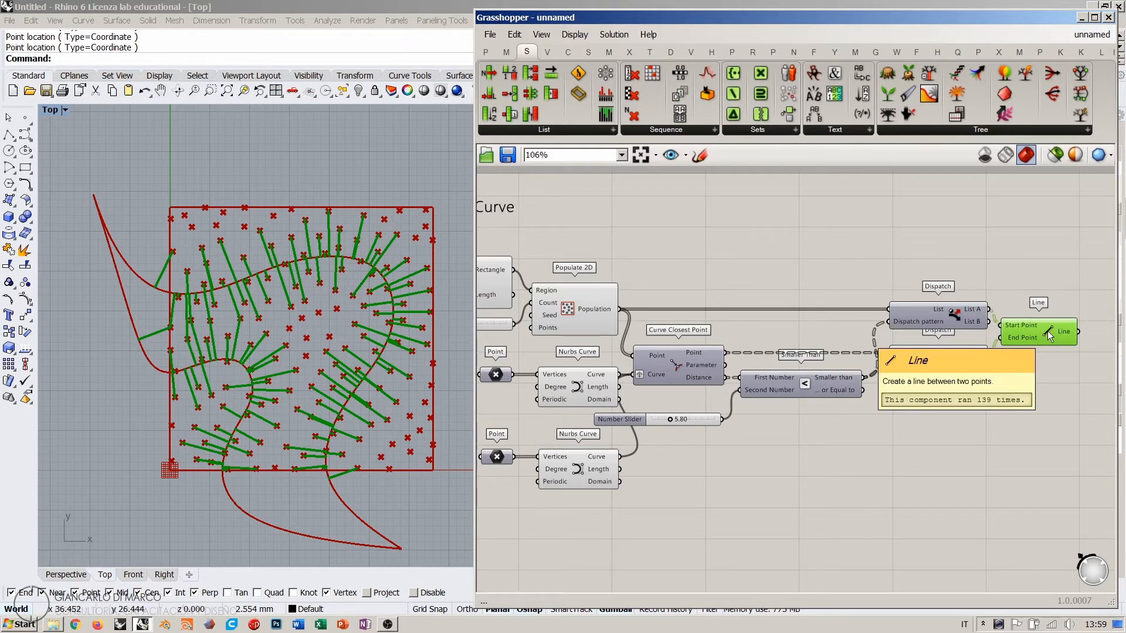
pyautogui.click(1042, 392)
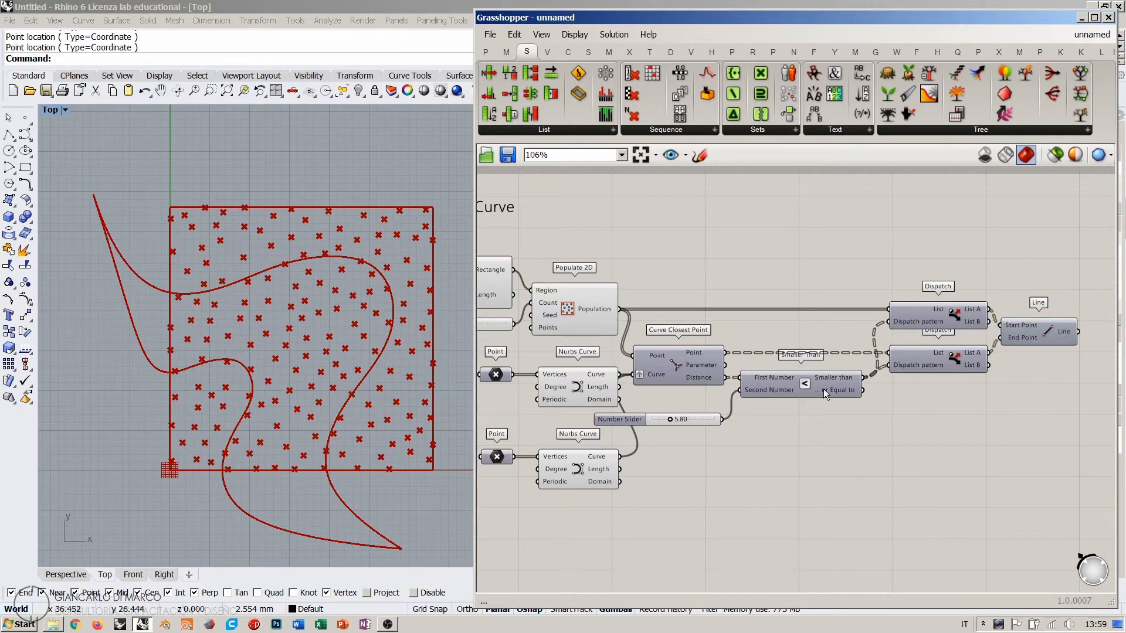
# Step: Move the two Nurbs Curve components farther away from Curve Closest Point on the canvas
pyautogui.moveTo(701, 381); pyautogui.dragTo(742, 361, button='right')
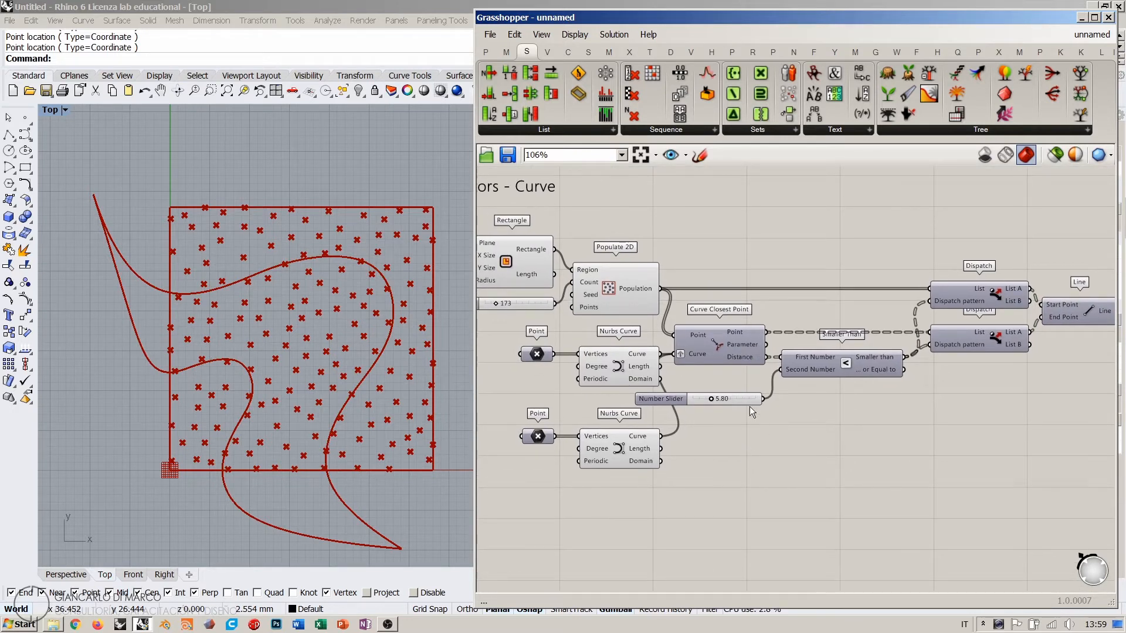
pyautogui.moveTo(684, 393); pyautogui.dragTo(766, 382, button='right')
pyautogui.moveTo(678, 491); pyautogui.dragTo(581, 337)
pyautogui.moveTo(691, 359); pyautogui.dragTo(631, 355)
# Step: Place the second Point and Nurbs Curve pair directly beneath the first, and align the two Point parameters with each other
pyautogui.click(667, 465)
pyautogui.moveTo(667, 463); pyautogui.dragTo(536, 410)
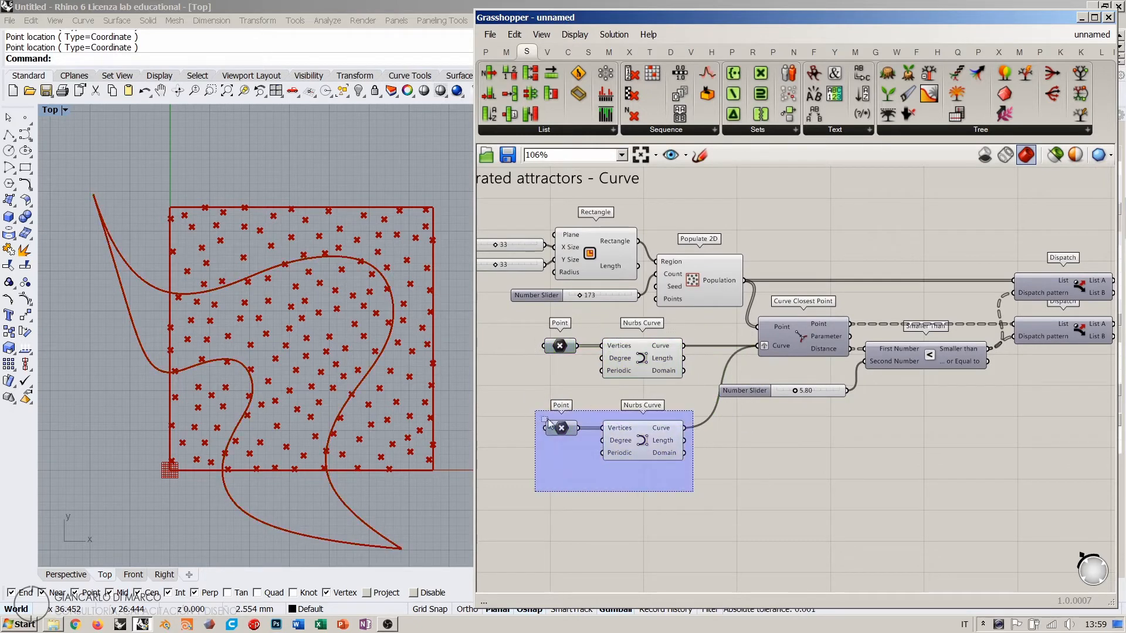
pyautogui.moveTo(649, 445); pyautogui.dragTo(575, 346)
pyautogui.click(652, 330)
pyautogui.click(568, 330)
pyautogui.click(611, 323)
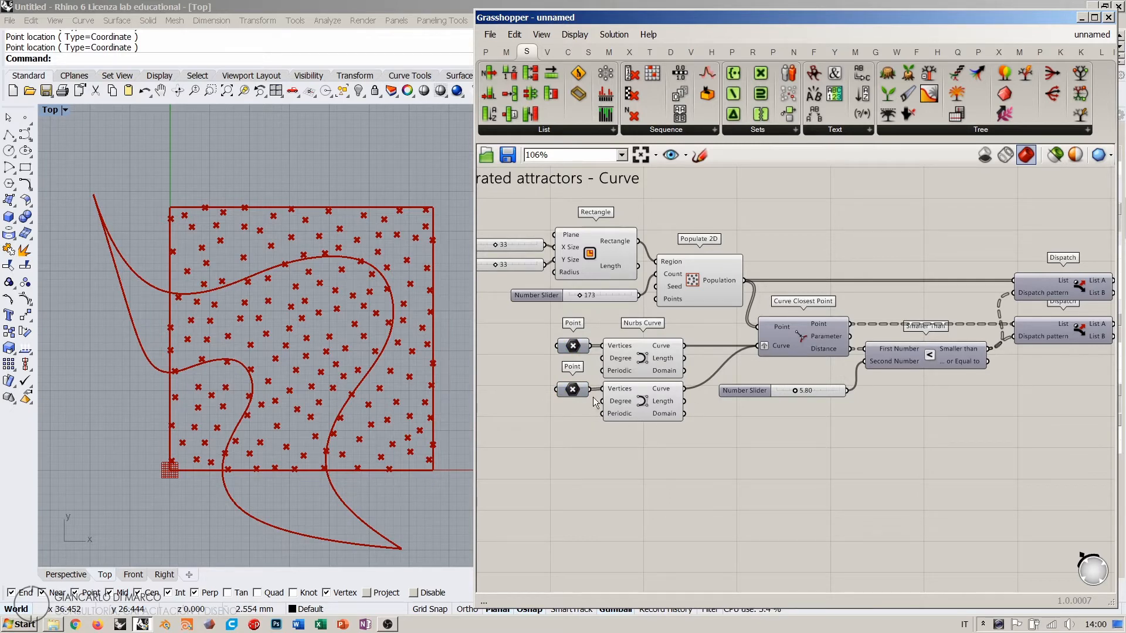
pyautogui.scroll(5, 574, 394)
pyautogui.click(574, 385)
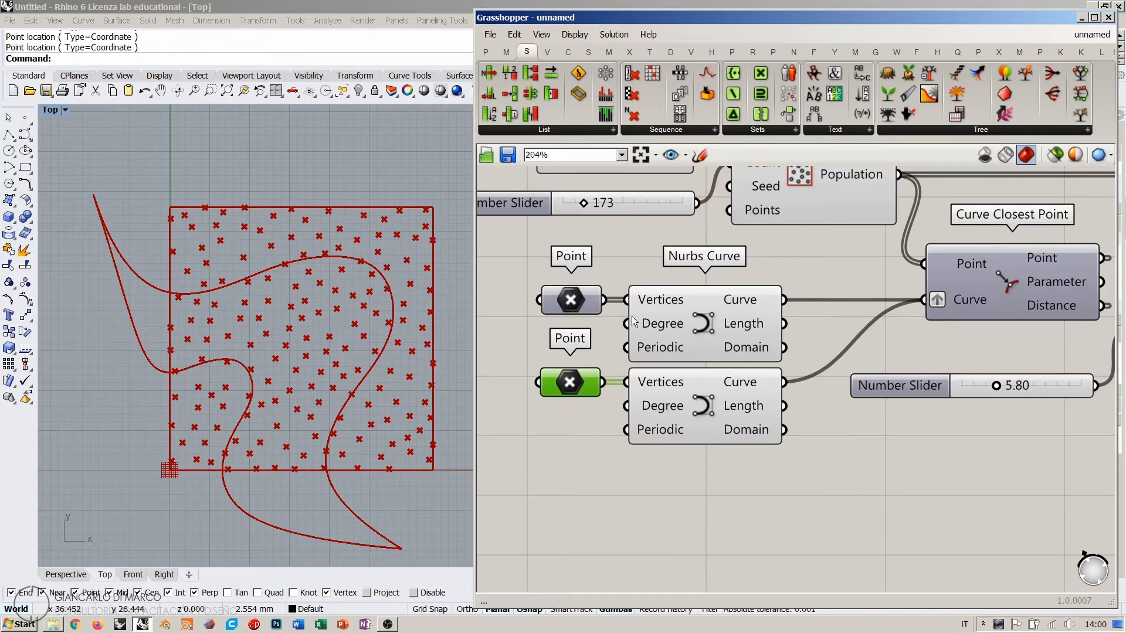
pyautogui.scroll(-4, 632, 321)
pyautogui.click(712, 399)
# Step: Add a Circle parameter to the canvas below the two Nurbs Curve components
pyautogui.moveTo(730, 390); pyautogui.dragTo(723, 355, button='right')
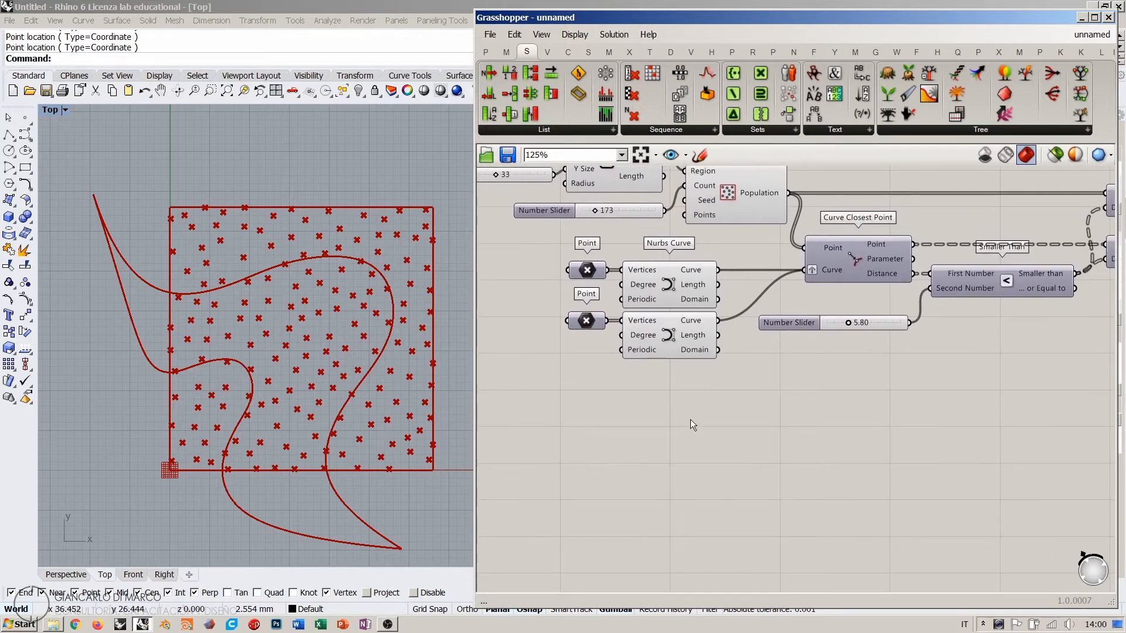
pyautogui.doubleClick(677, 413)
pyautogui.write('ci')
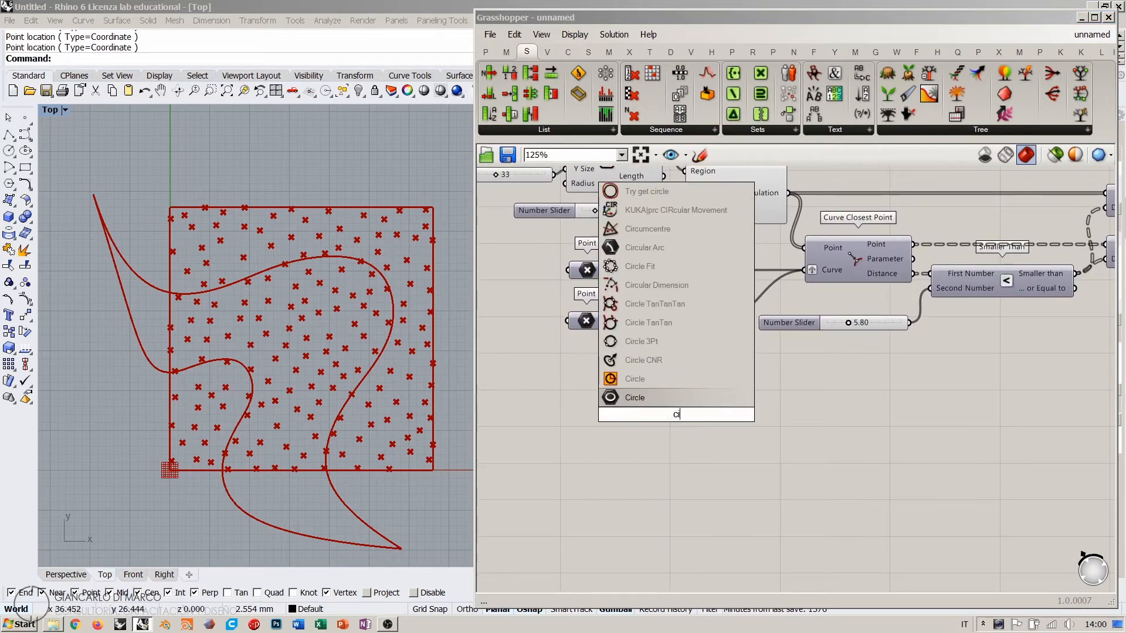
pyautogui.click(628, 393)
pyautogui.click(692, 412)
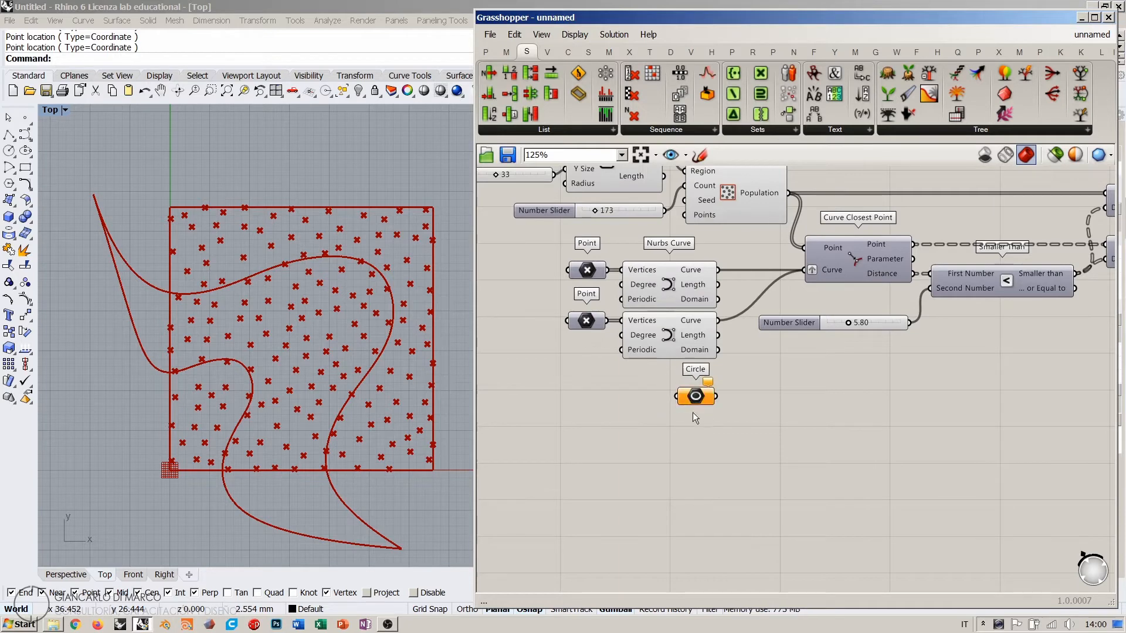
# Step: Set multiple circles in the Circle parameter: two concentric circles near the square's centre, one small and one nearly reaching its edges
pyautogui.rightClick(694, 399)
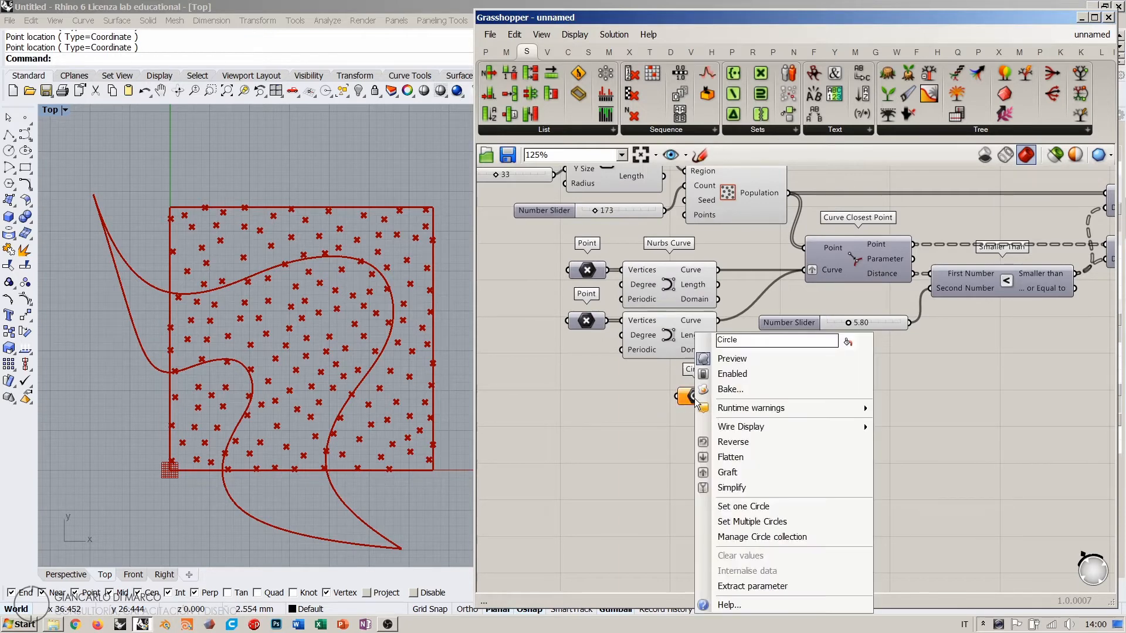
pyautogui.click(730, 521)
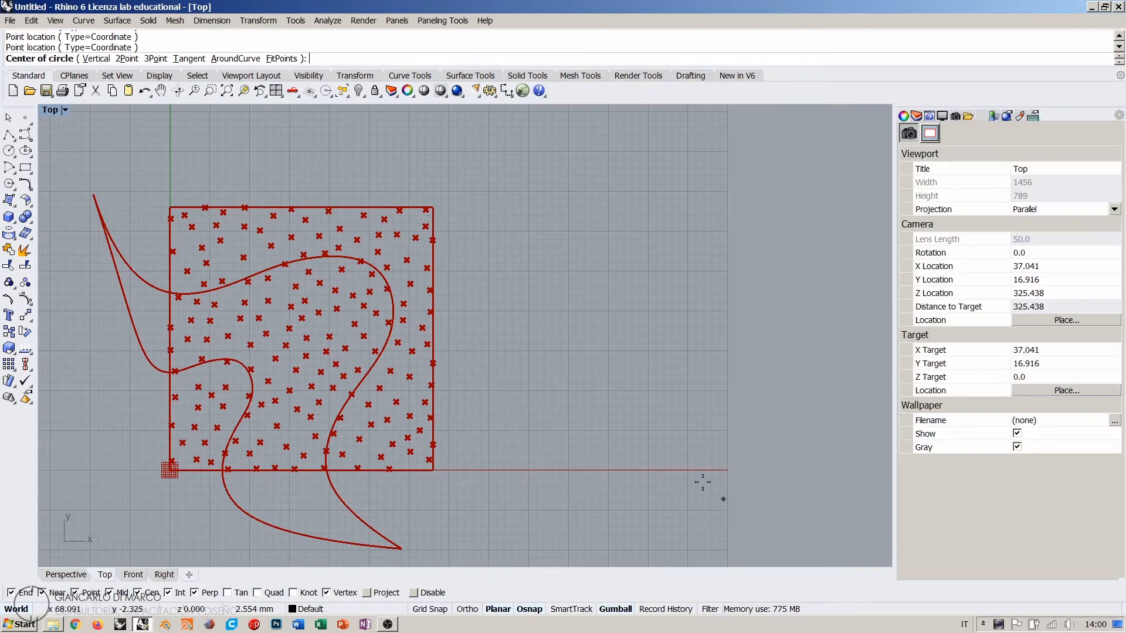
pyautogui.click(304, 337)
pyautogui.click(338, 376)
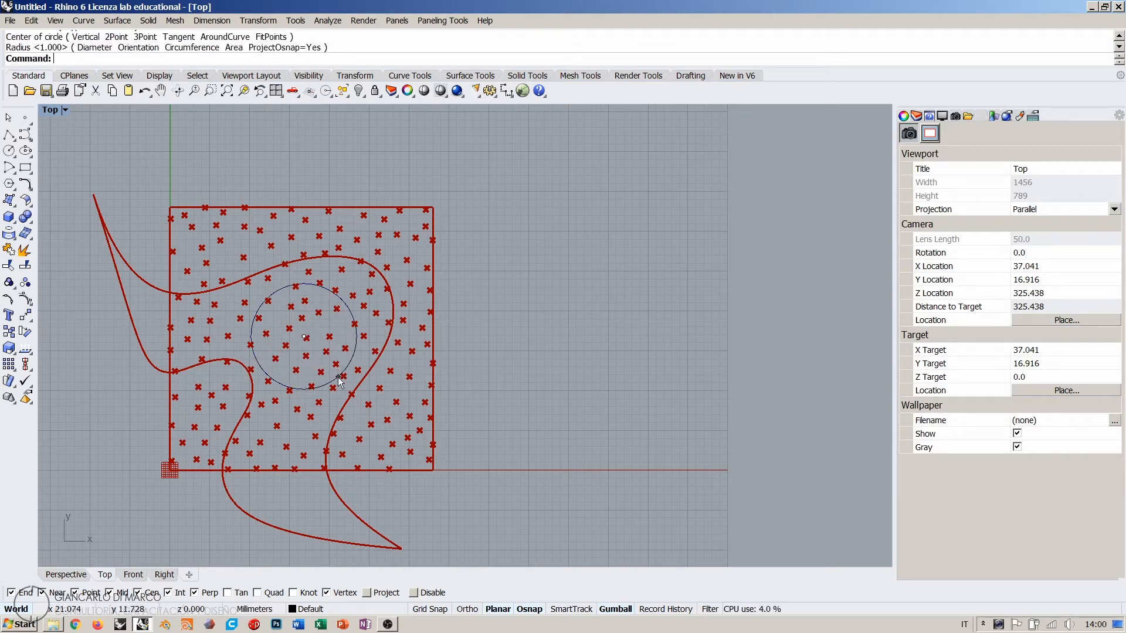
pyautogui.click(305, 337)
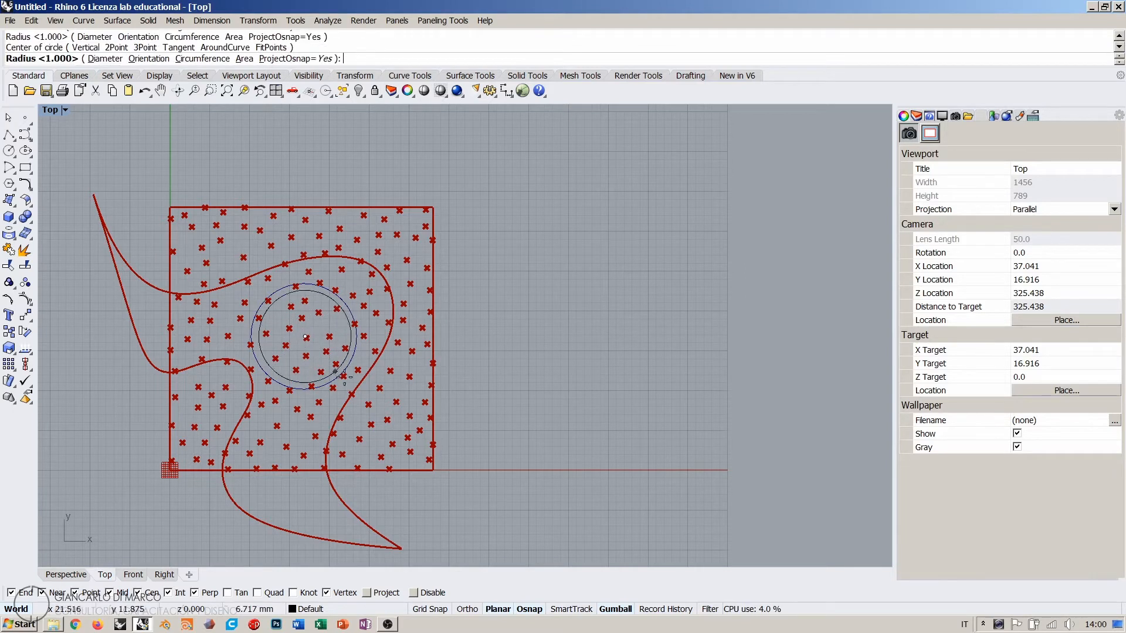
pyautogui.click(393, 421)
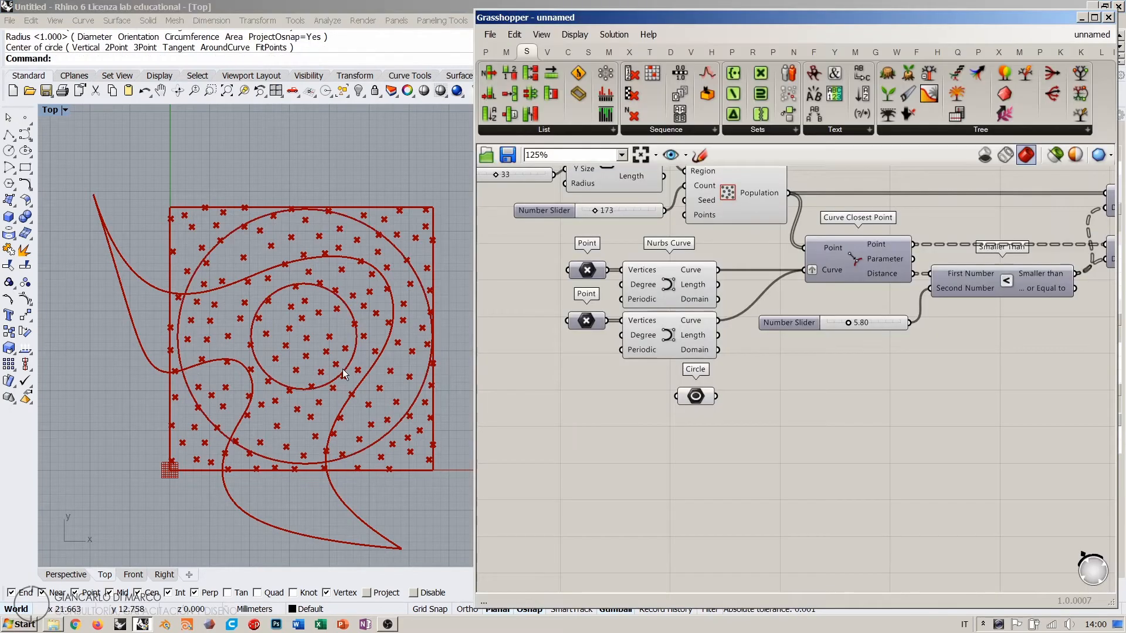
pyautogui.hotkey('alt', 'Tab')
# Step: Connect the Circle parameter to the Curve input of Curve Closest Point, replacing both Nurbs curves, and highlight the resulting lines
pyautogui.moveTo(715, 396); pyautogui.dragTo(803, 270)
pyautogui.moveTo(821, 335); pyautogui.dragTo(658, 367, button='right')
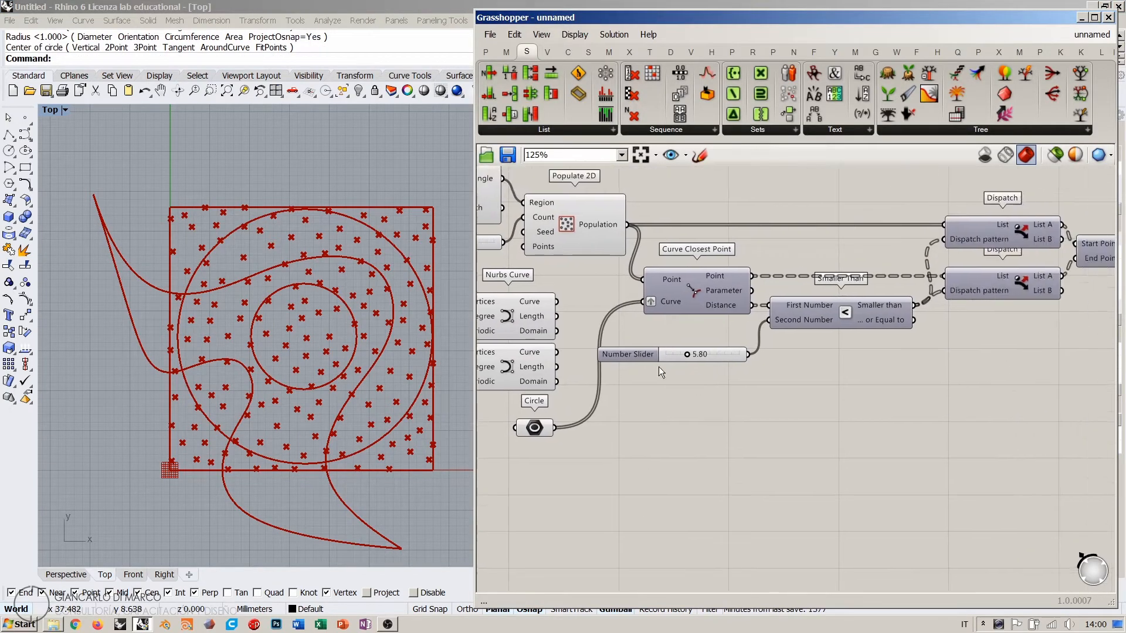
pyautogui.scroll(-2, 645, 363)
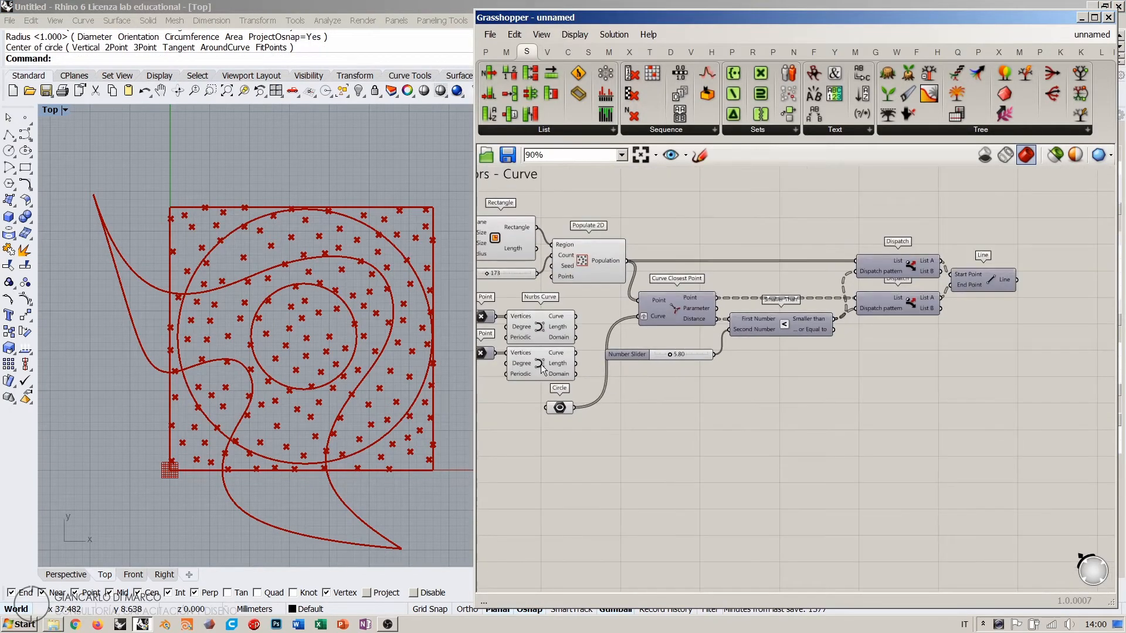
pyautogui.click(970, 377)
pyautogui.click(980, 280)
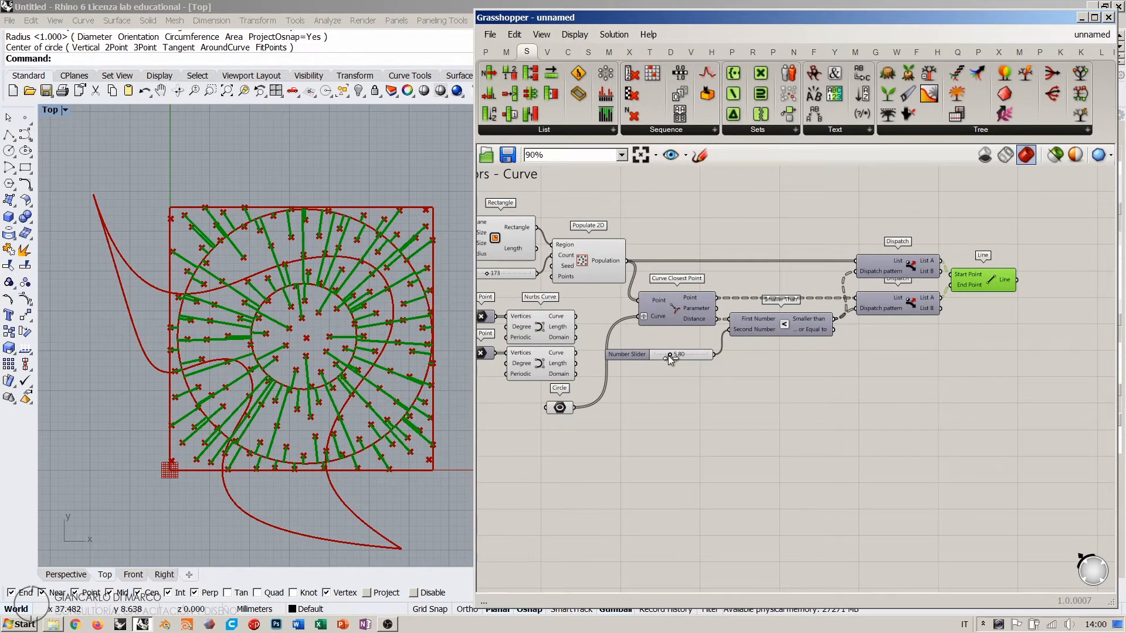
# Step: Lower the distance threshold slider feeding the Smaller Than comparison to 3.36 and deselect the Line component
pyautogui.moveTo(667, 355); pyautogui.dragTo(662, 354)
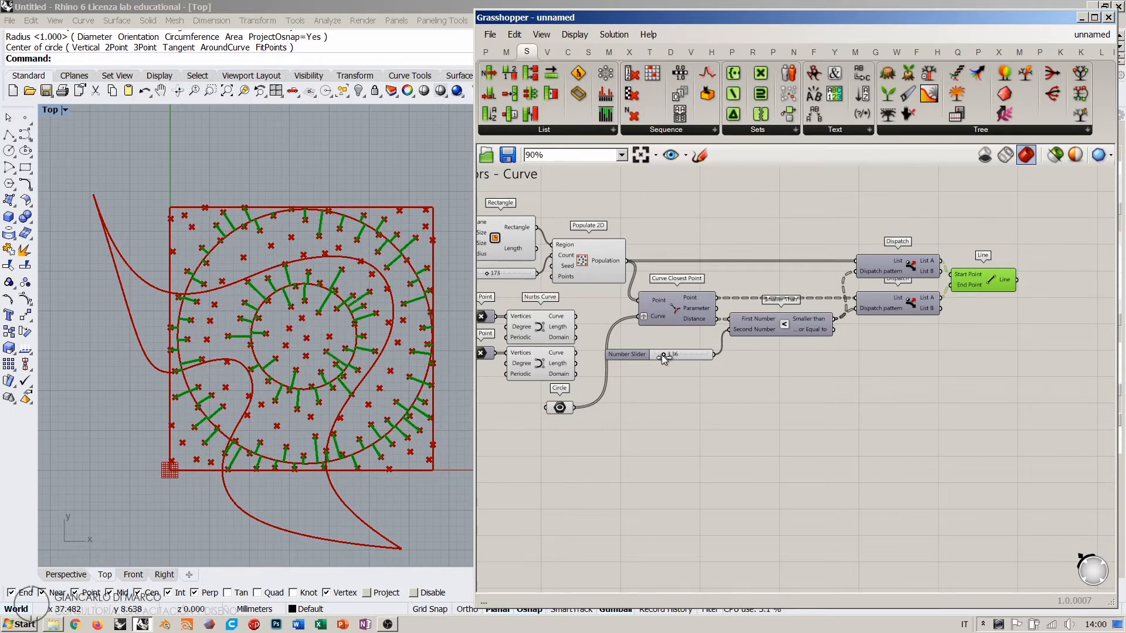
pyautogui.click(694, 361)
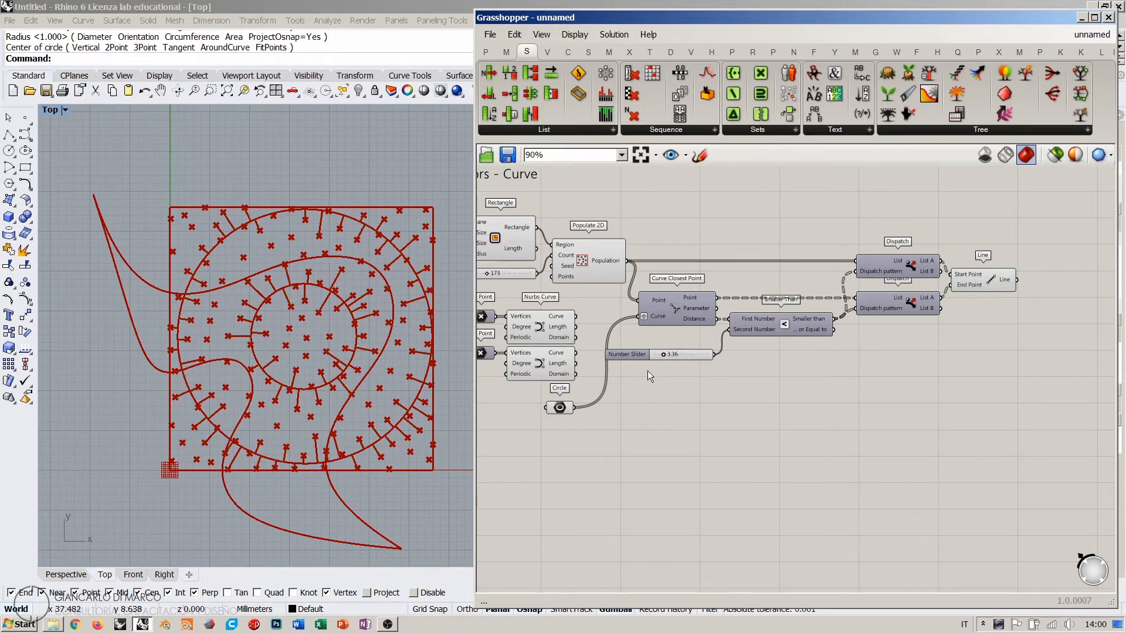
pyautogui.moveTo(691, 350); pyautogui.dragTo(695, 333)
pyautogui.click(729, 380)
# Step: Hide the preview of the Rectangle, Populate 2D, Point, Nurbs Curve and Circle components so only the connecting lines display
pyautogui.moveTo(620, 252); pyautogui.dragTo(763, 281, button='right')
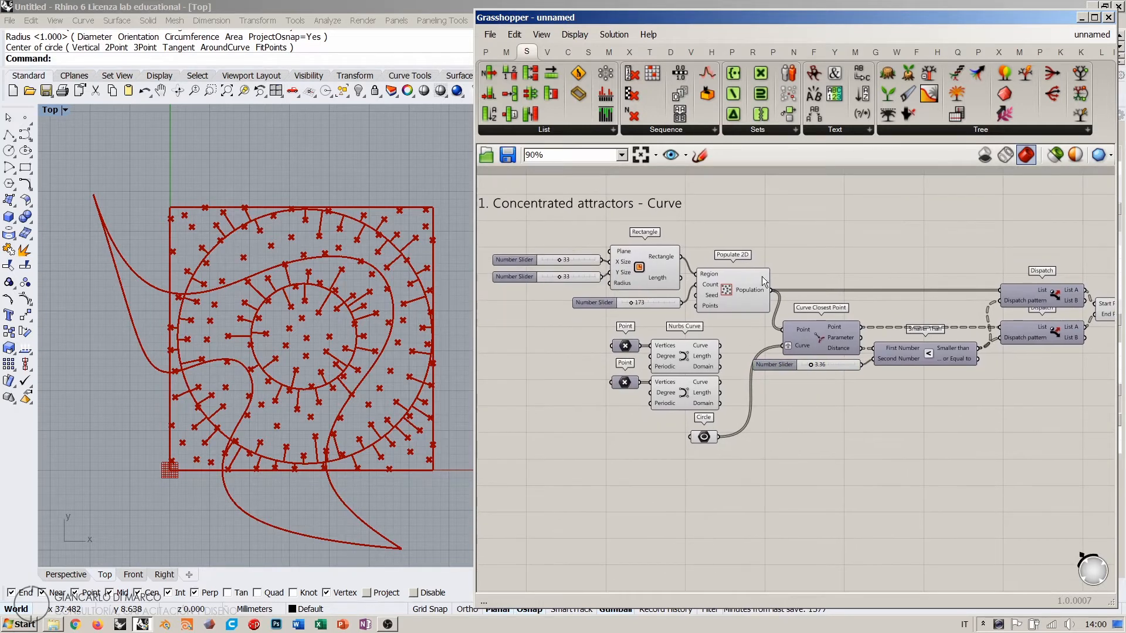
pyautogui.moveTo(744, 227); pyautogui.dragTo(616, 452)
pyautogui.middleClick(680, 312)
pyautogui.click(651, 280)
pyautogui.click(562, 320)
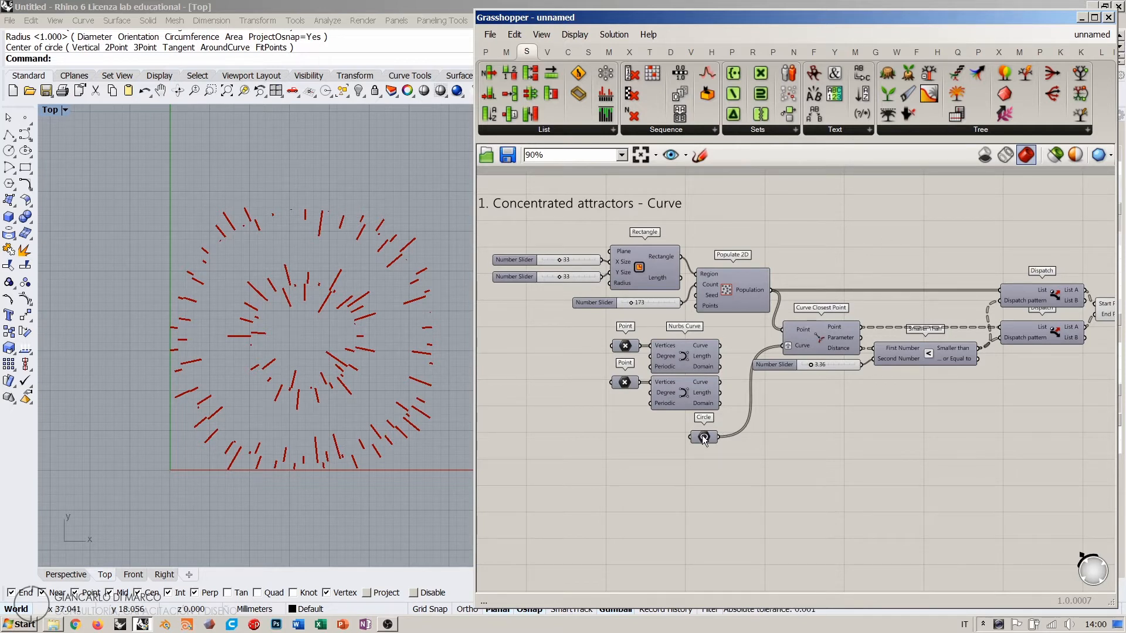
# Step: Move the Circle parameter up beside the Curve input of Curve Closest Point, above the threshold slider
pyautogui.moveTo(703, 437); pyautogui.dragTo(757, 348)
pyautogui.click(779, 419)
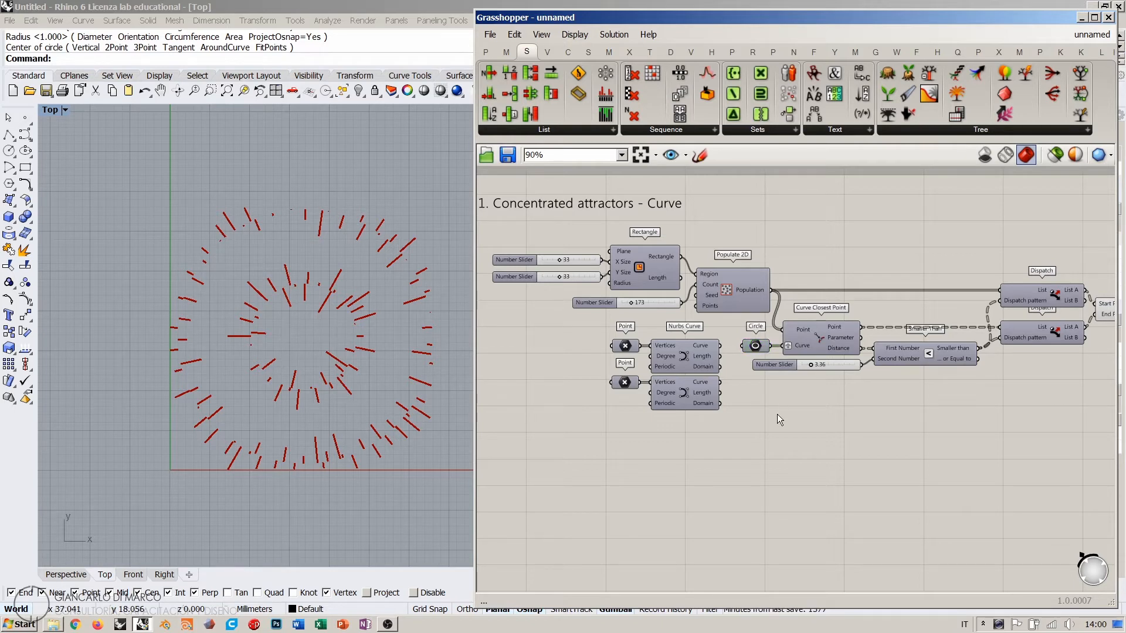
pyautogui.scroll(-2, 817, 396)
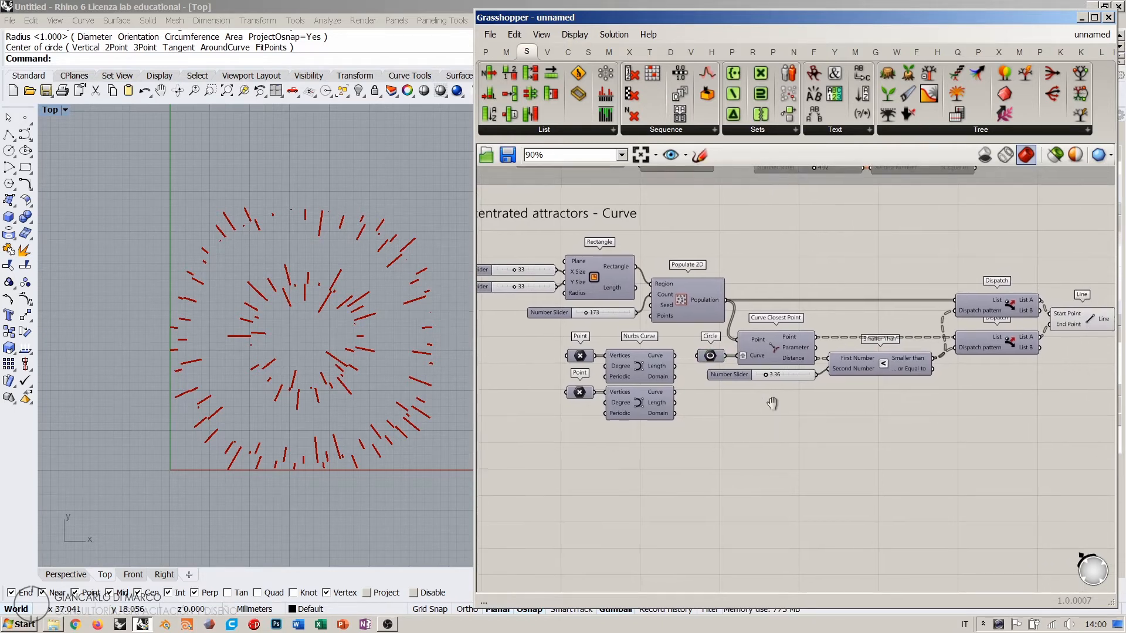
pyautogui.moveTo(797, 305); pyautogui.dragTo(808, 306, button='right')
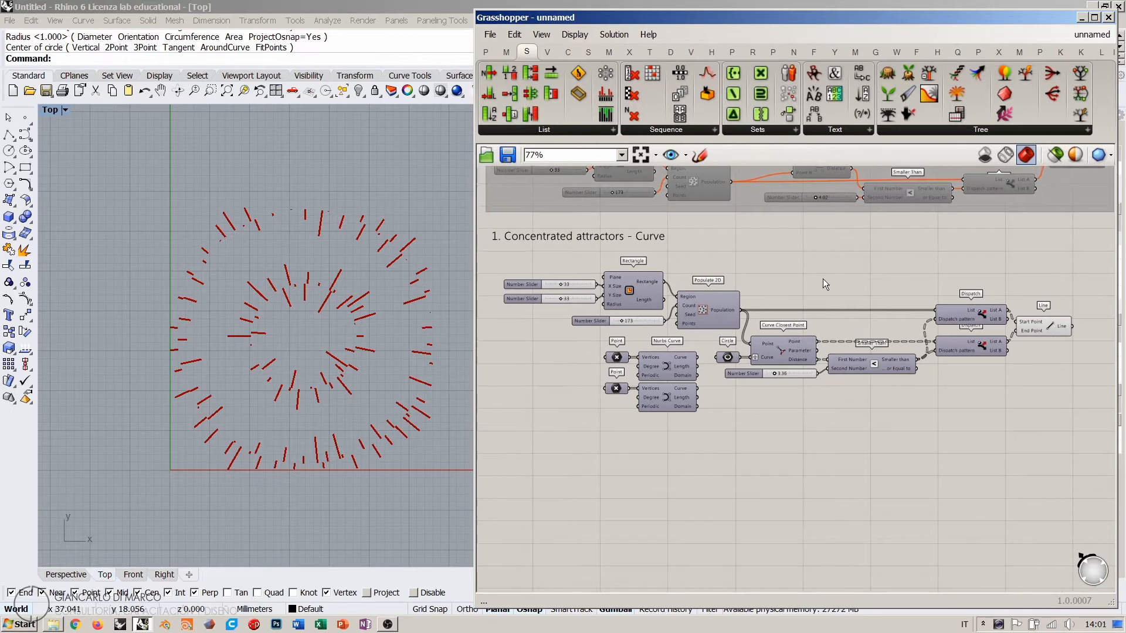
pyautogui.rightClick(822, 279)
pyautogui.click(794, 274)
pyautogui.scroll(3, 730, 377)
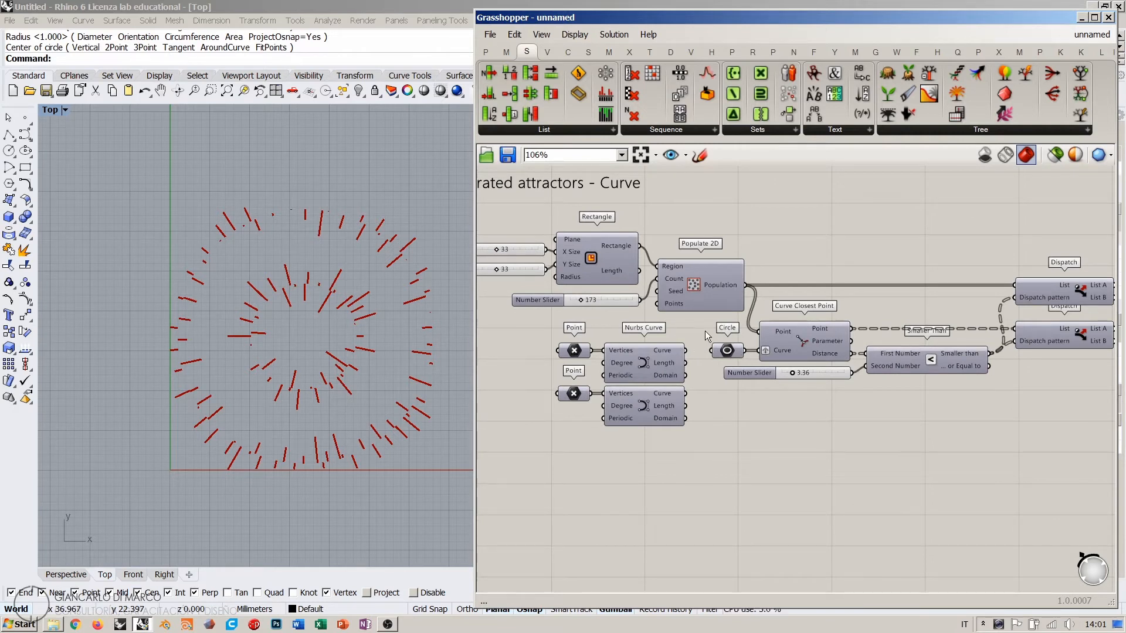
# Step: Shift the Circle parameter and both Point and Nurbs Curve pairs together, away from Curve Closest Point
pyautogui.click(725, 353)
pyautogui.keyDown('shift'); pyautogui.moveTo(696, 330); pyautogui.dragTo(557, 438); pyautogui.keyUp('shift')
pyautogui.moveTo(649, 366); pyautogui.dragTo(576, 371)
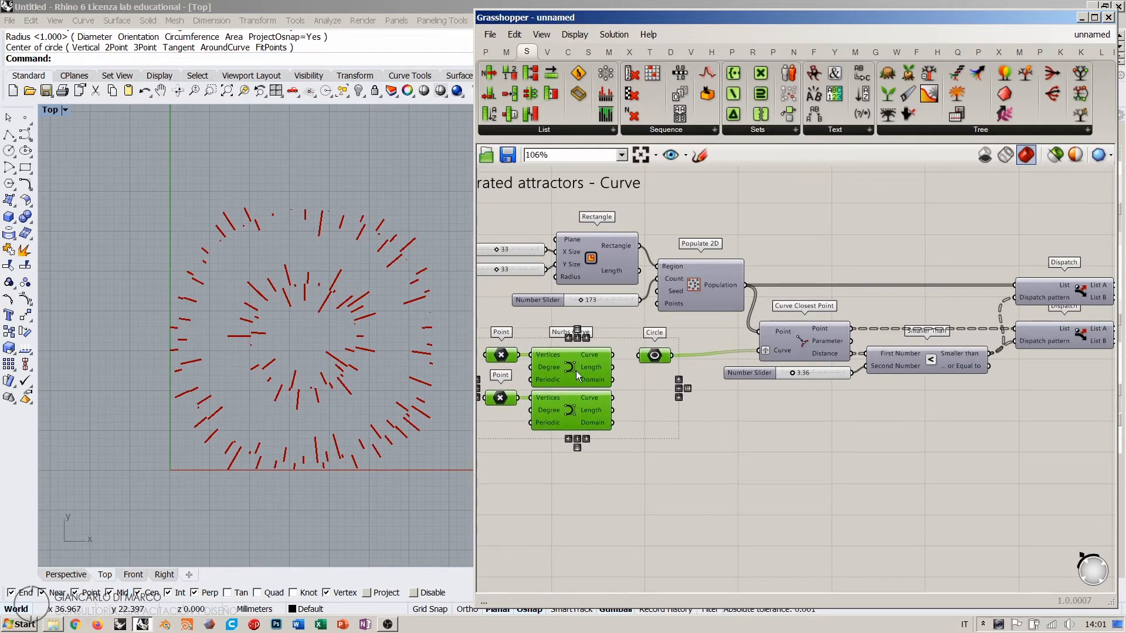
pyautogui.click(627, 375)
pyautogui.moveTo(649, 358); pyautogui.dragTo(489, 442)
pyautogui.click(677, 393)
pyautogui.click(688, 375)
# Step: Place the two Point and Nurbs Curve pairs beneath the Circle parameter, leaving free space before Curve Closest Point
pyautogui.moveTo(559, 369); pyautogui.dragTo(652, 412)
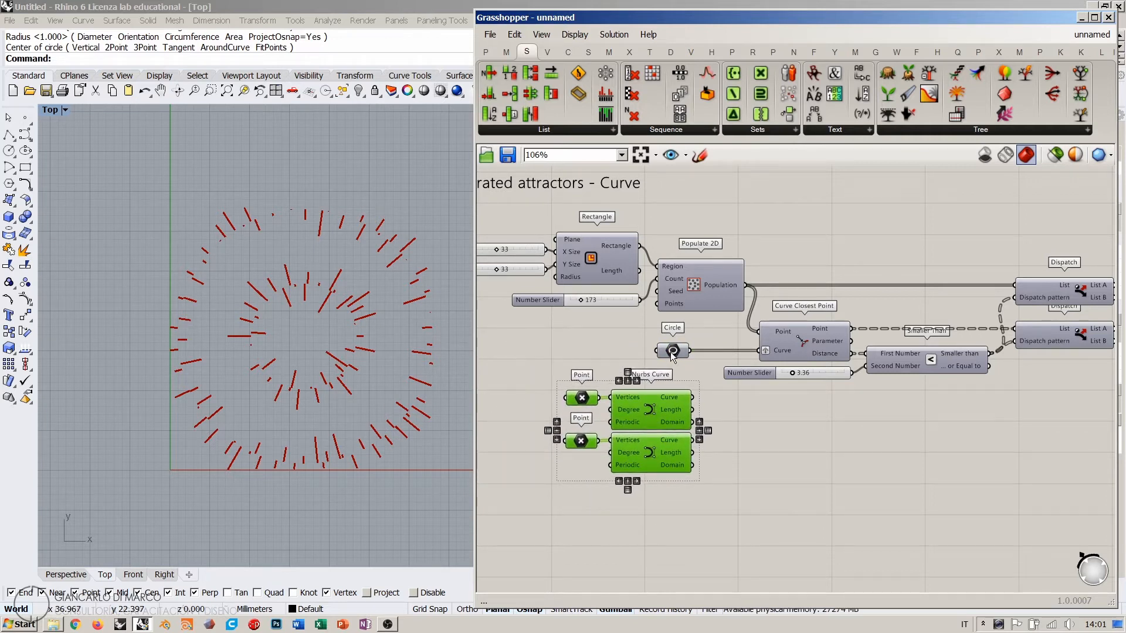
pyautogui.moveTo(682, 355); pyautogui.dragTo(593, 354)
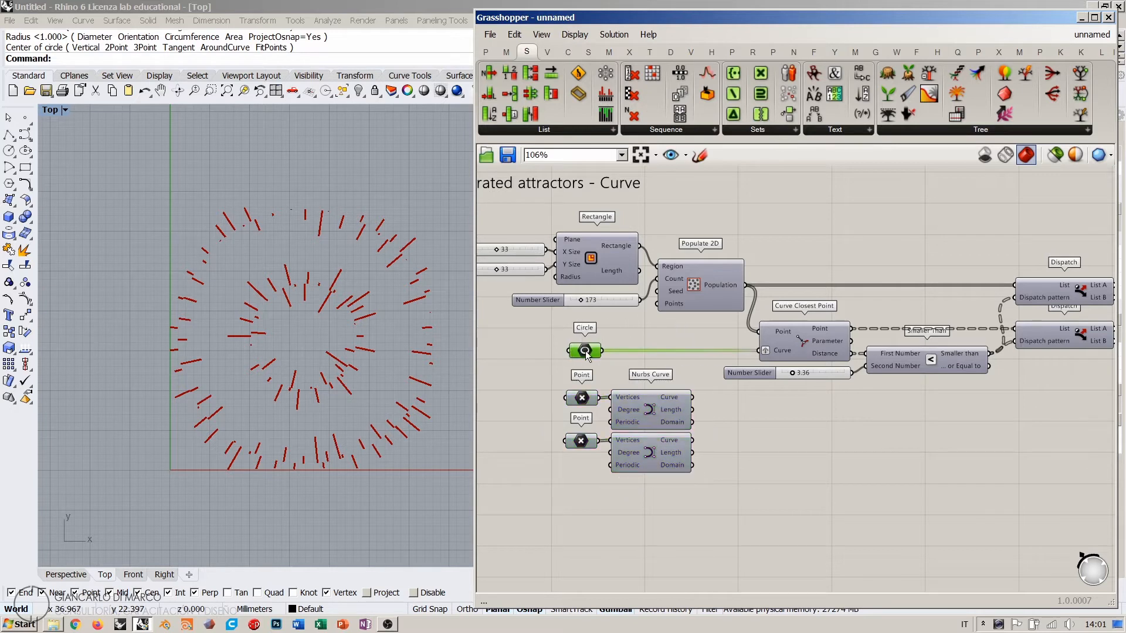
pyautogui.click(687, 366)
pyautogui.click(592, 470)
pyautogui.moveTo(661, 409); pyautogui.dragTo(571, 410)
pyautogui.click(642, 414)
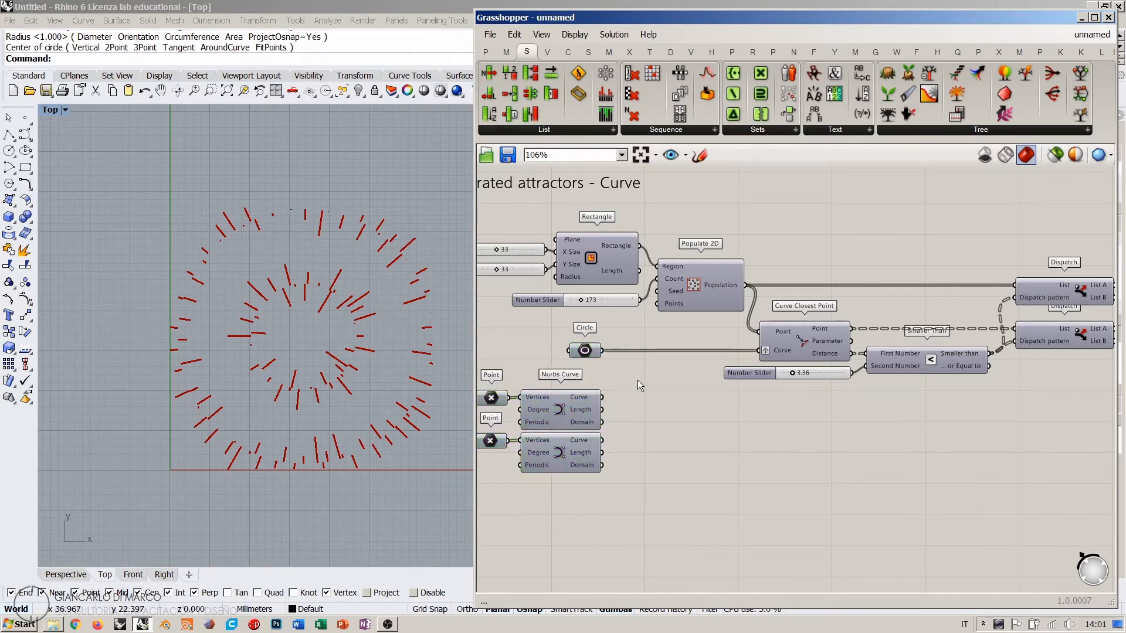
# Step: Add a Curve parameter before Curve Closest Point and connect it to the Curve input in place of the Circle parameter
pyautogui.scroll(2, 652, 371)
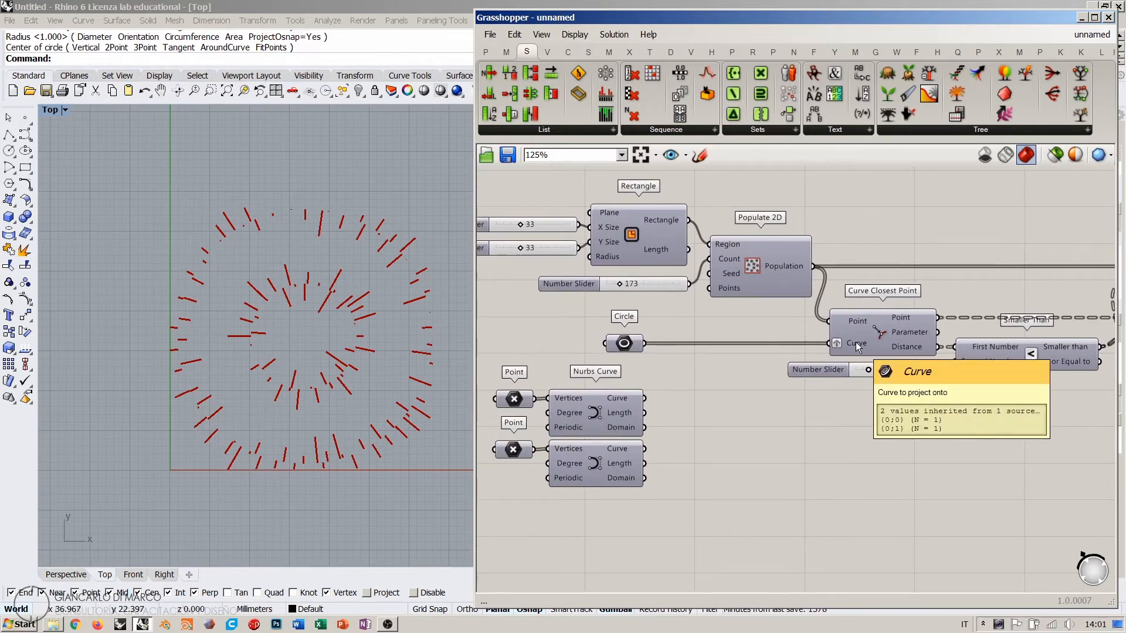
pyautogui.write('crv')
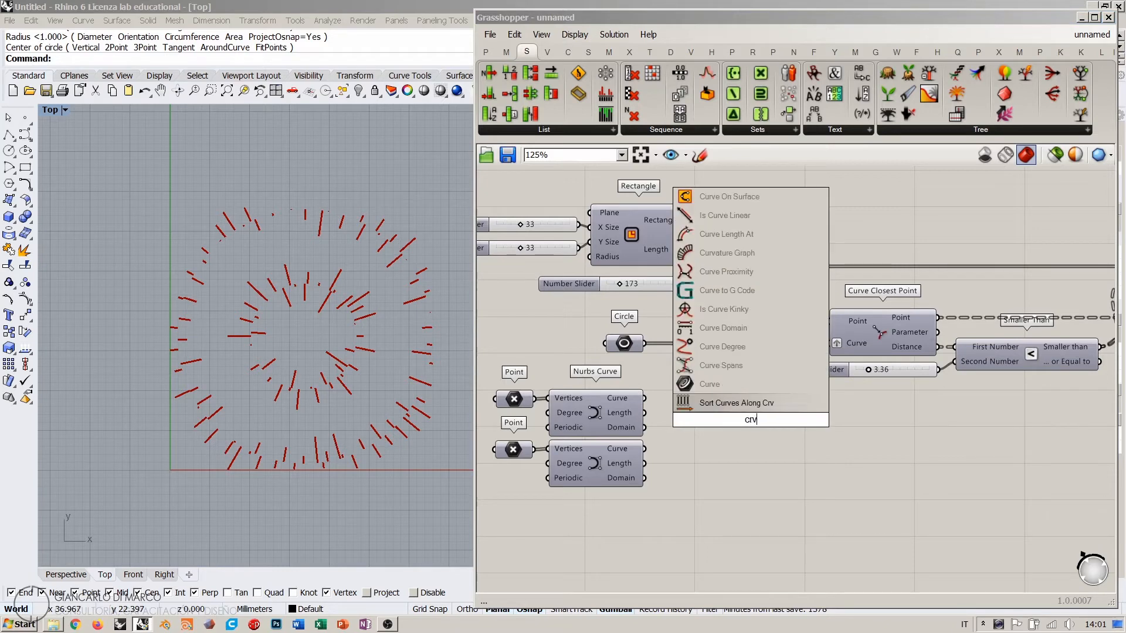
pyautogui.click(716, 385)
pyautogui.moveTo(822, 354); pyautogui.dragTo(761, 344)
pyautogui.click(747, 396)
pyautogui.click(769, 387)
# Step: Try feeding the Circle parameter into the new Curve parameter, and undo that connection
pyautogui.moveTo(947, 398); pyautogui.dragTo(672, 426, button='right')
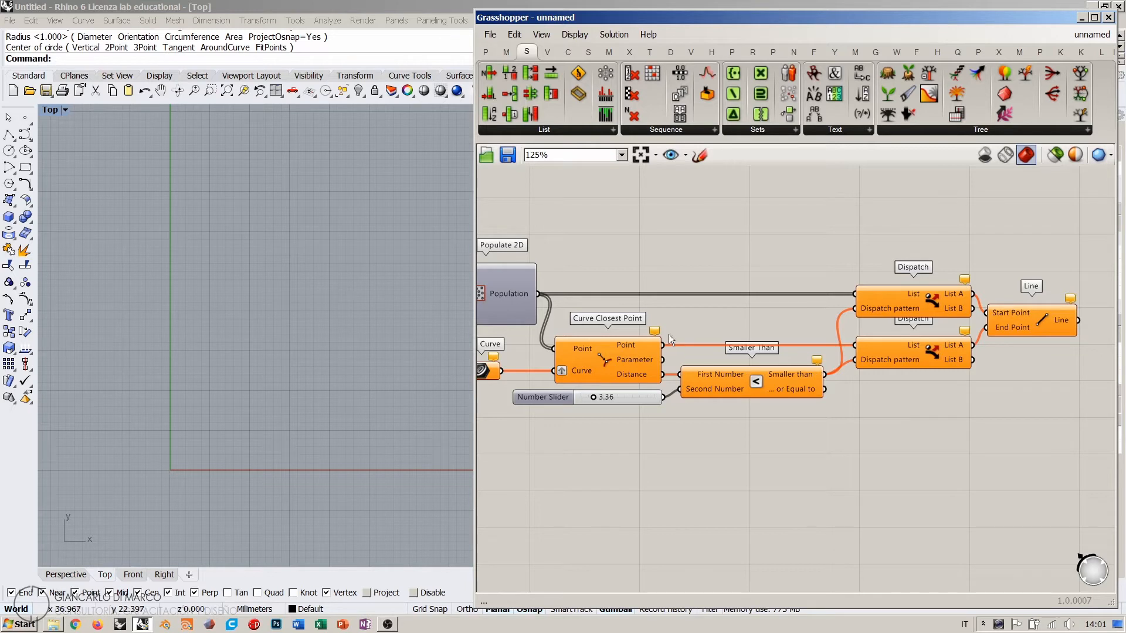
pyautogui.moveTo(508, 385); pyautogui.dragTo(662, 374, button='right')
pyautogui.click(630, 365)
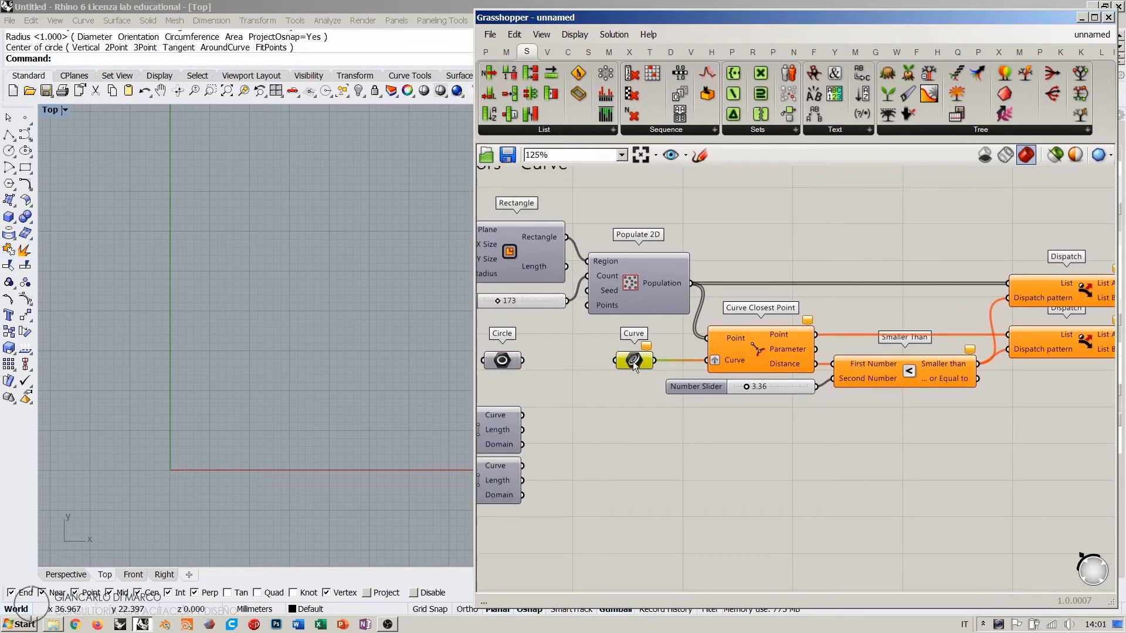
pyautogui.click(661, 456)
pyautogui.moveTo(660, 455); pyautogui.dragTo(803, 396, button='right')
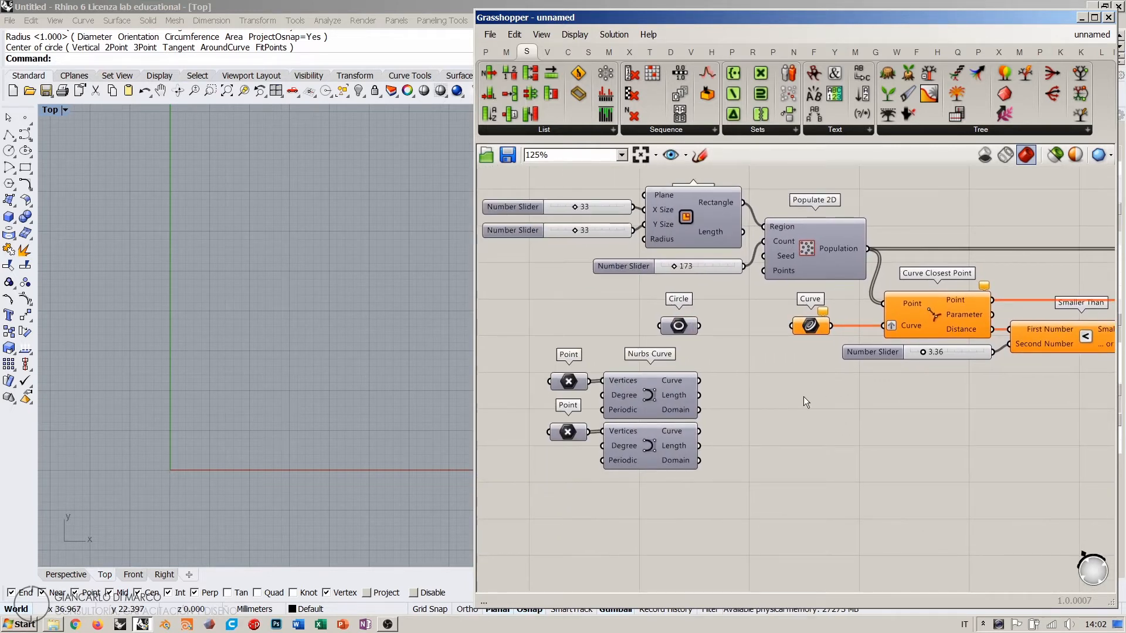
pyautogui.scroll(2, 751, 351)
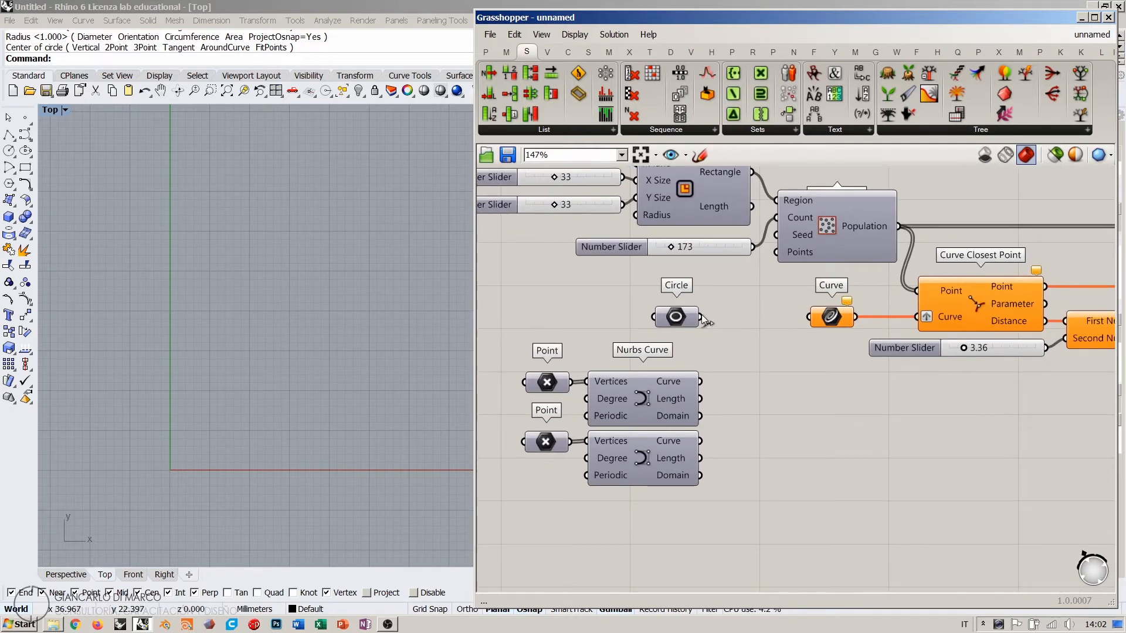
pyautogui.moveTo(700, 316); pyautogui.dragTo(804, 316)
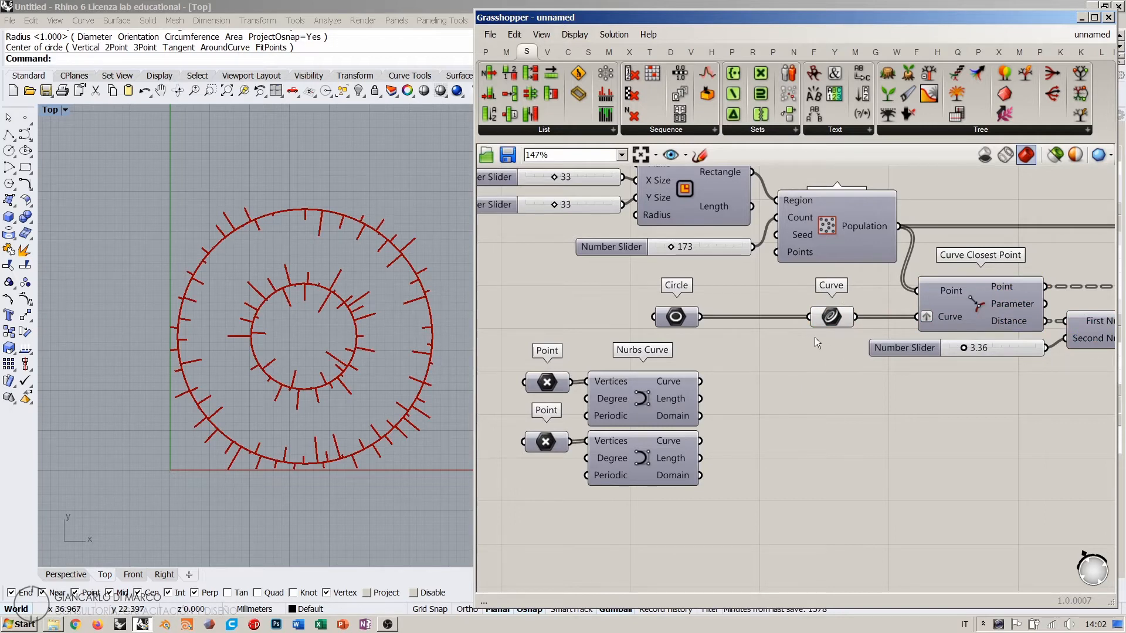
pyautogui.hotkey('ctrl', 'z')
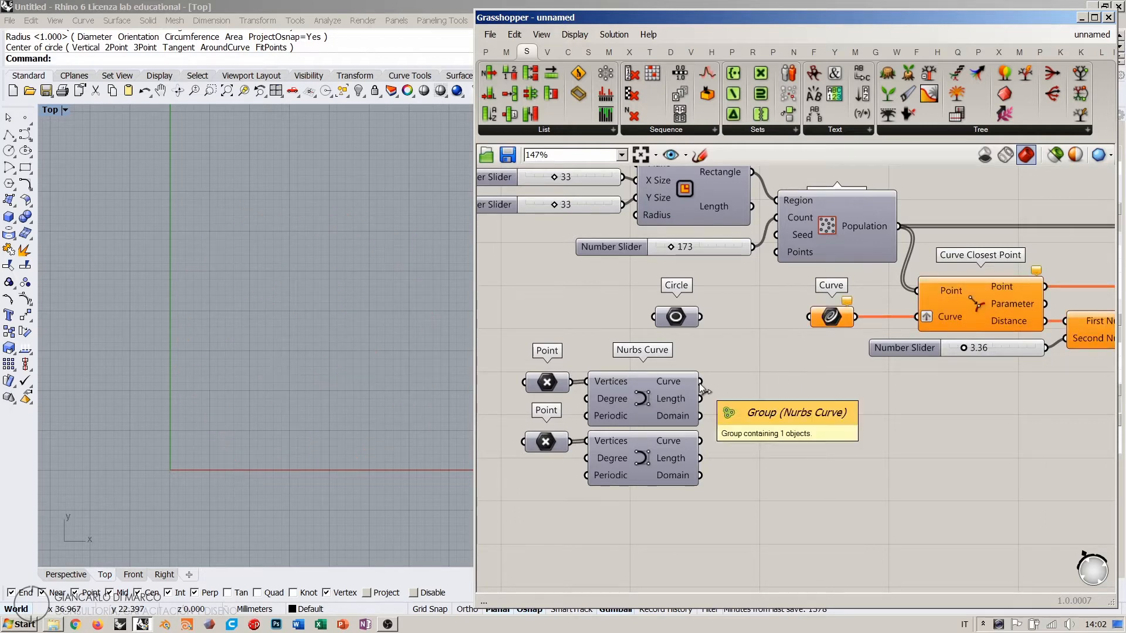
# Step: Try feeding the Curve parameter from each Nurbs Curve output alone and from both outputs together
pyautogui.moveTo(700, 382); pyautogui.dragTo(810, 316)
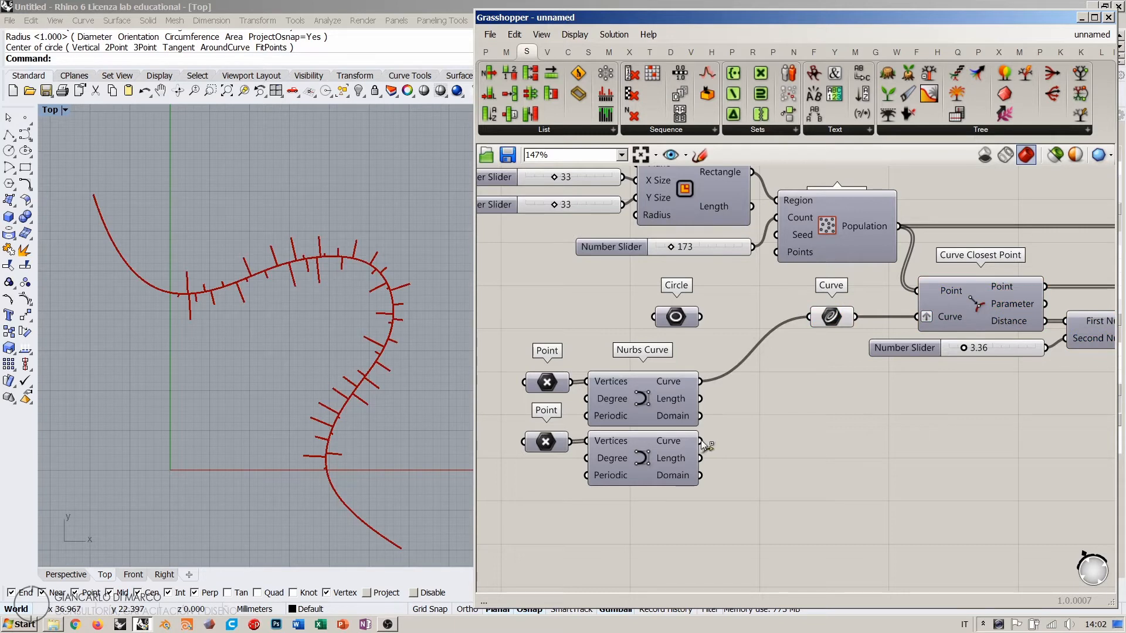
pyautogui.moveTo(701, 442); pyautogui.dragTo(809, 317)
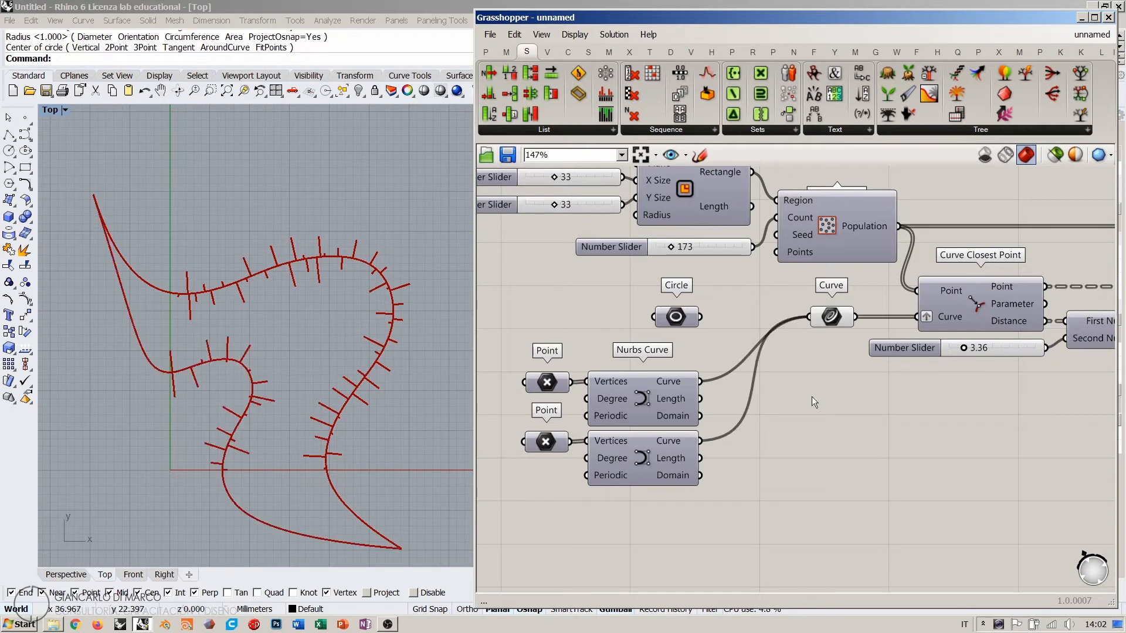
pyautogui.hotkey('ctrl', 'z')
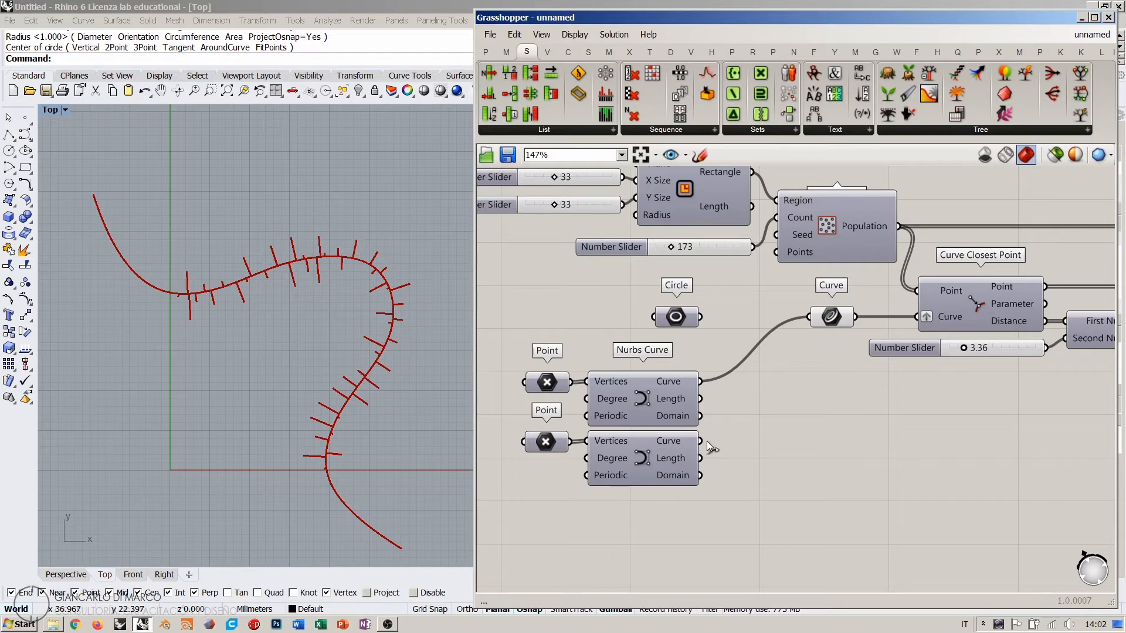
pyautogui.keyDown('shift'); pyautogui.moveTo(709, 445); pyautogui.dragTo(808, 317); pyautogui.keyUp('shift')
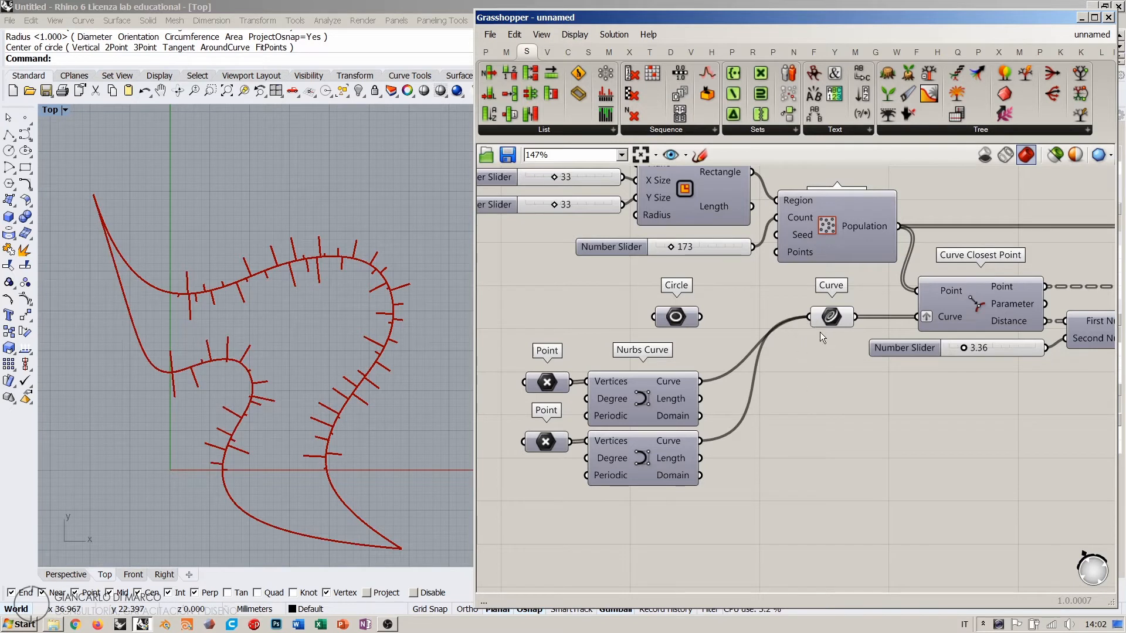
pyautogui.hotkey('ctrl', 'z')
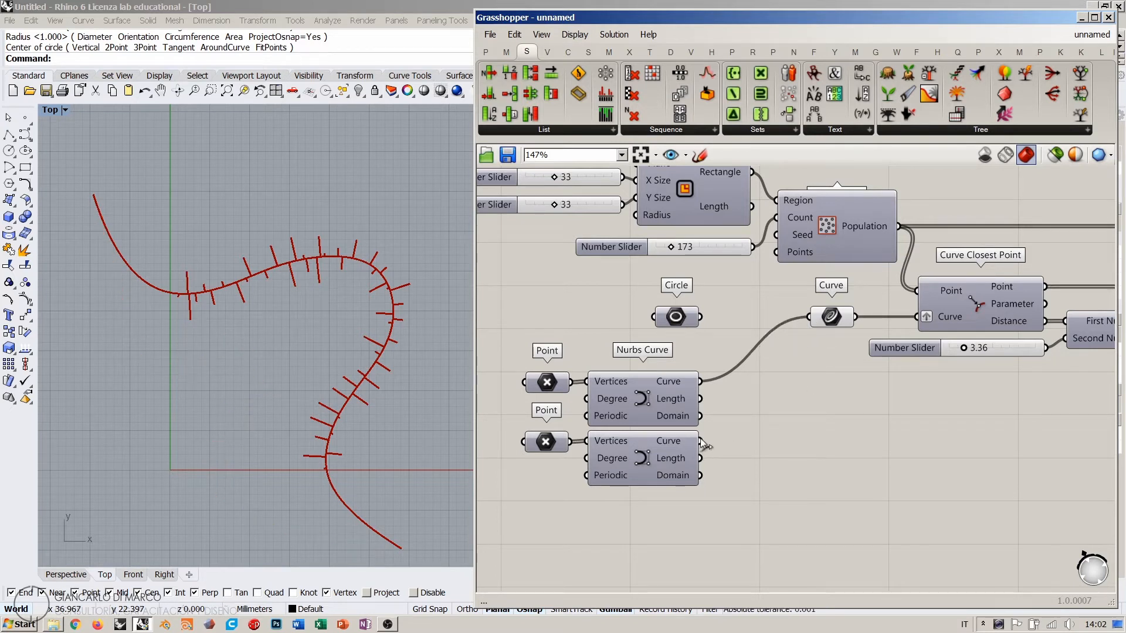
pyautogui.moveTo(702, 442); pyautogui.dragTo(810, 317)
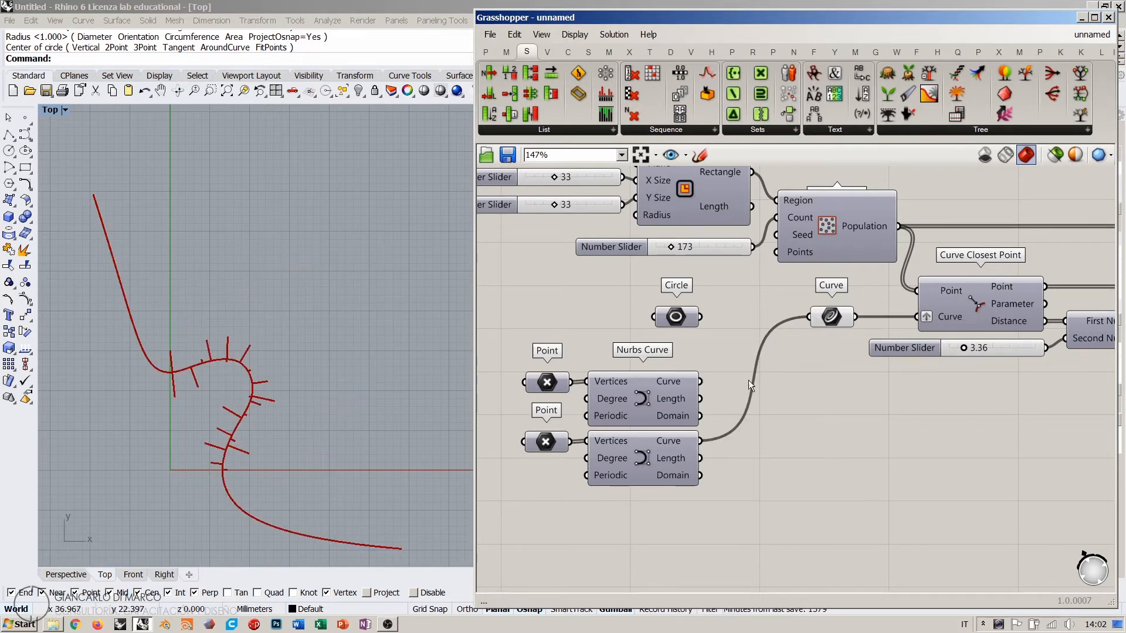
pyautogui.moveTo(702, 382); pyautogui.dragTo(810, 317)
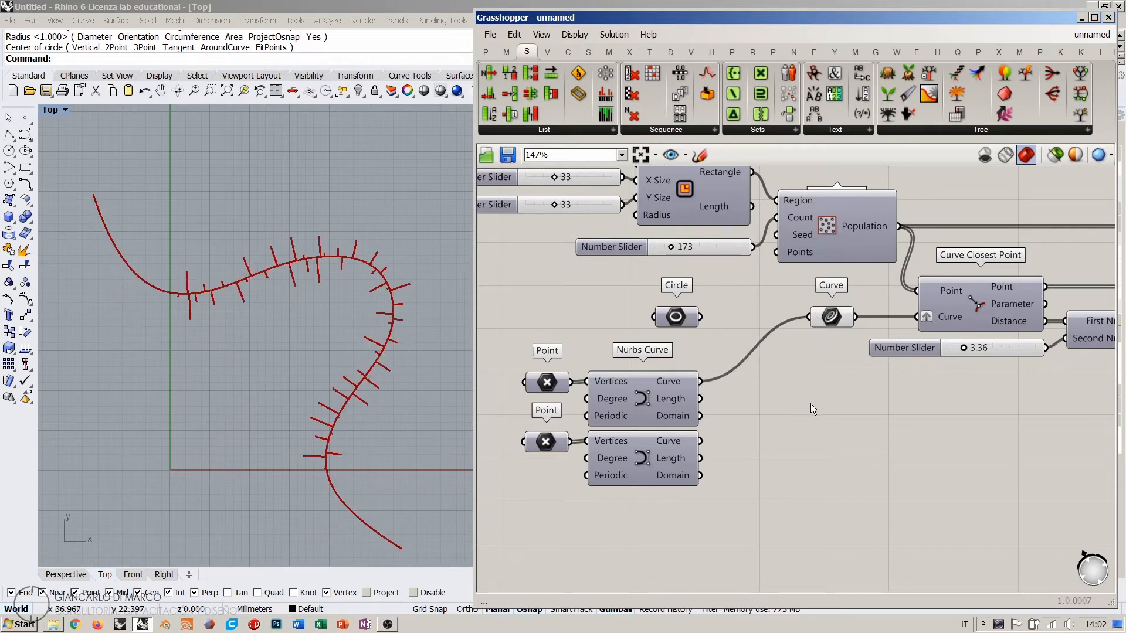
pyautogui.keyDown('shift'); pyautogui.moveTo(700, 441); pyautogui.dragTo(809, 317); pyautogui.keyUp('shift')
# Step: Add a second Curve parameter beside the Nurbs Curve components and connect both of their Curve outputs to it
pyautogui.doubleClick(787, 408)
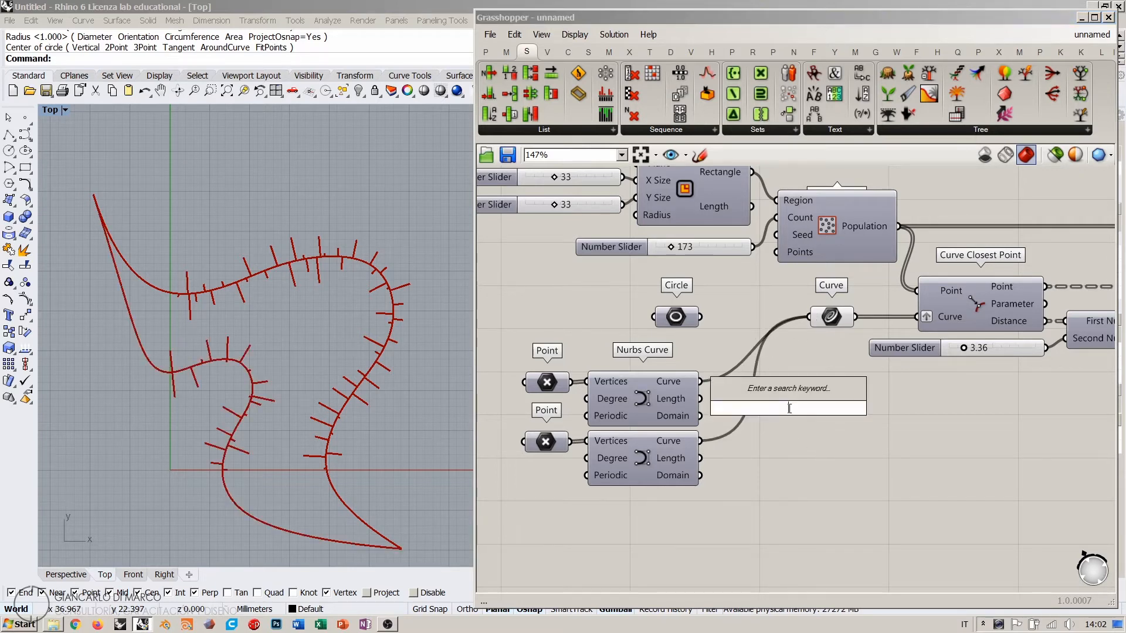
pyautogui.write('curve')
pyautogui.click(746, 368)
pyautogui.moveTo(785, 413); pyautogui.dragTo(766, 408)
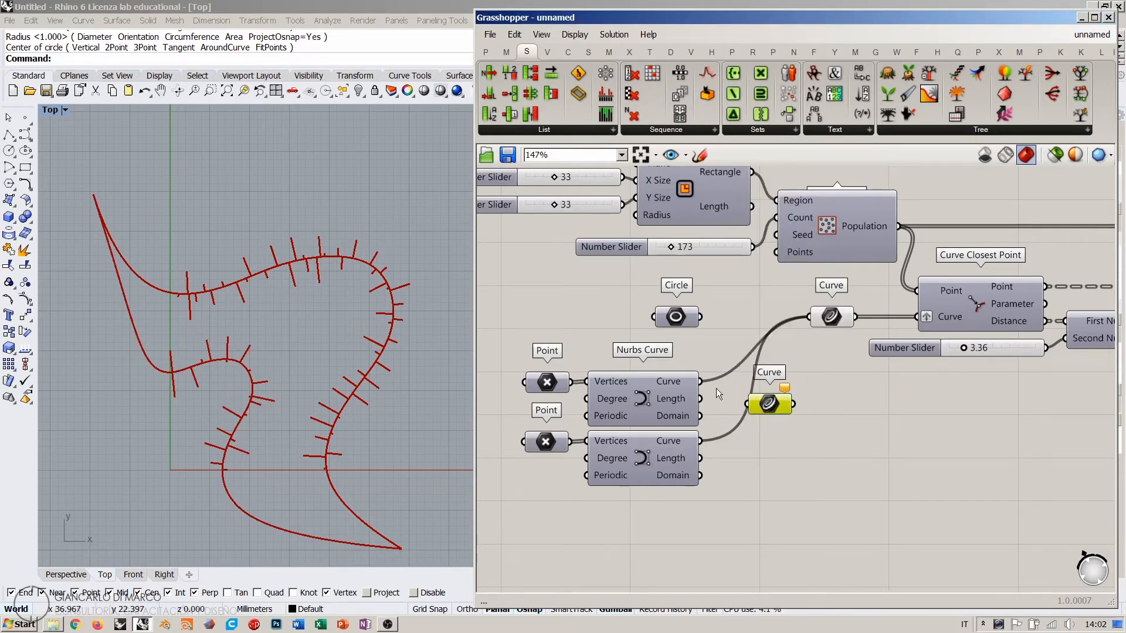
pyautogui.moveTo(701, 382); pyautogui.dragTo(747, 404)
pyautogui.keyDown('shift'); pyautogui.moveTo(700, 441); pyautogui.dragTo(745, 410); pyautogui.keyUp('shift')
pyautogui.click(721, 349)
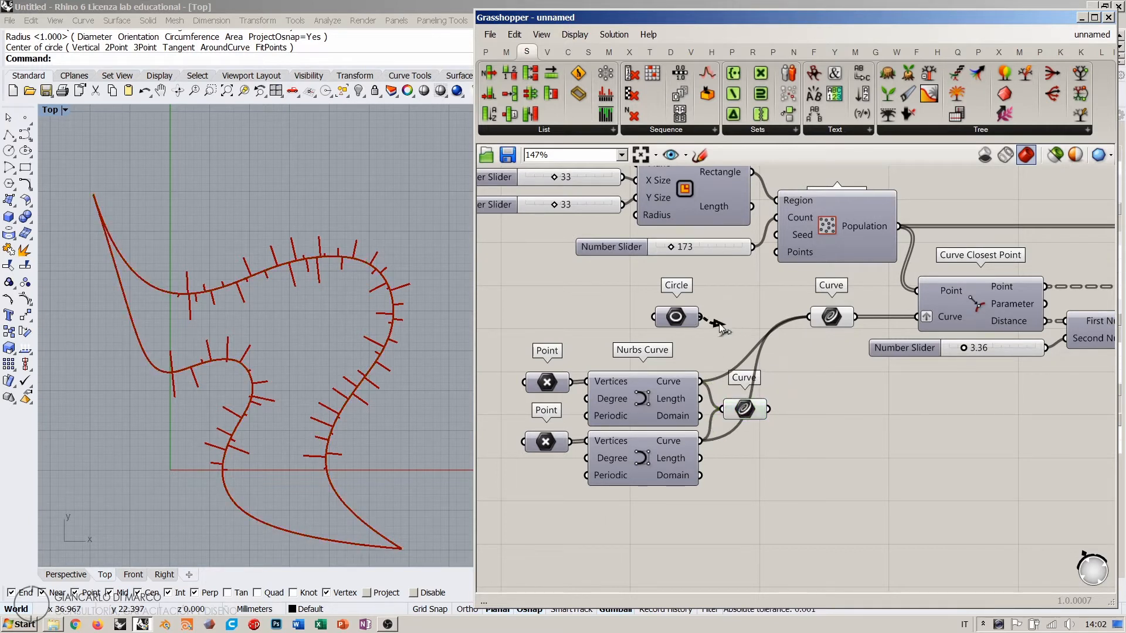
# Step: Connect the Circle parameter to the Curve parameter feeding Curve Closest Point, replacing the Nurbs curves, and align the two parameters
pyautogui.moveTo(679, 318); pyautogui.dragTo(810, 317)
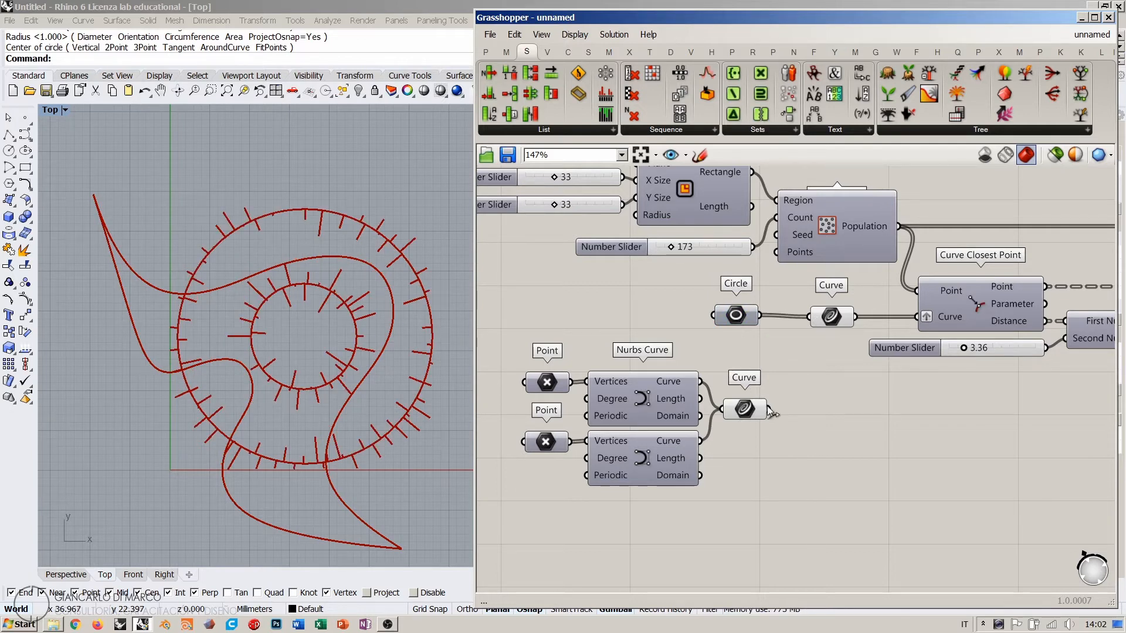
pyautogui.moveTo(772, 414); pyautogui.dragTo(809, 317)
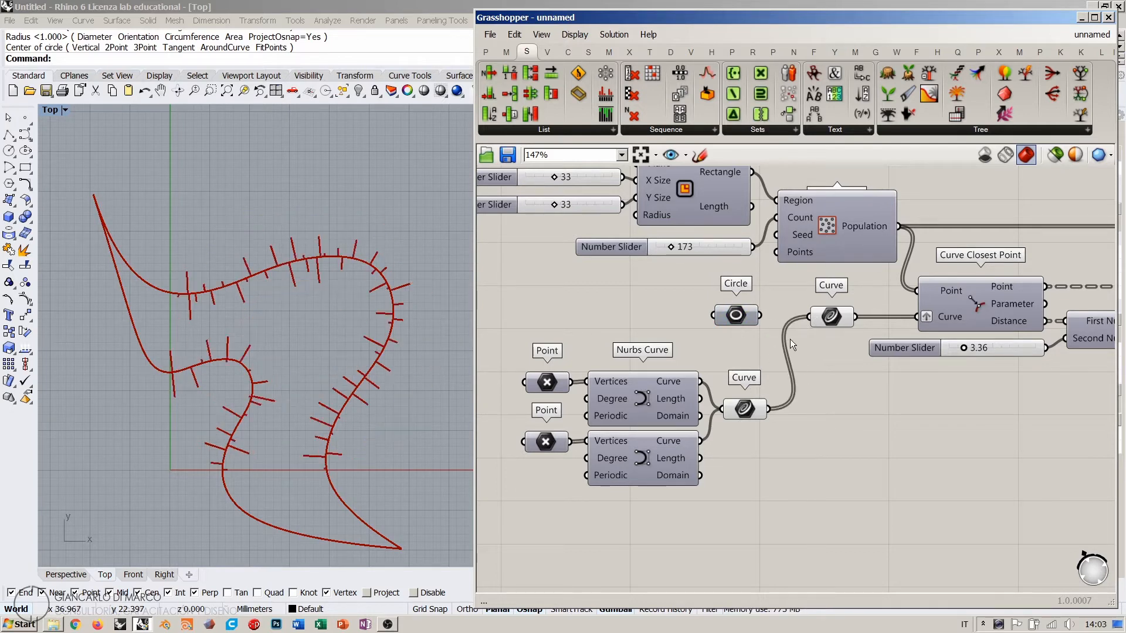
pyautogui.hotkey('ctrl', 'z')
pyautogui.moveTo(739, 320); pyautogui.dragTo(745, 322)
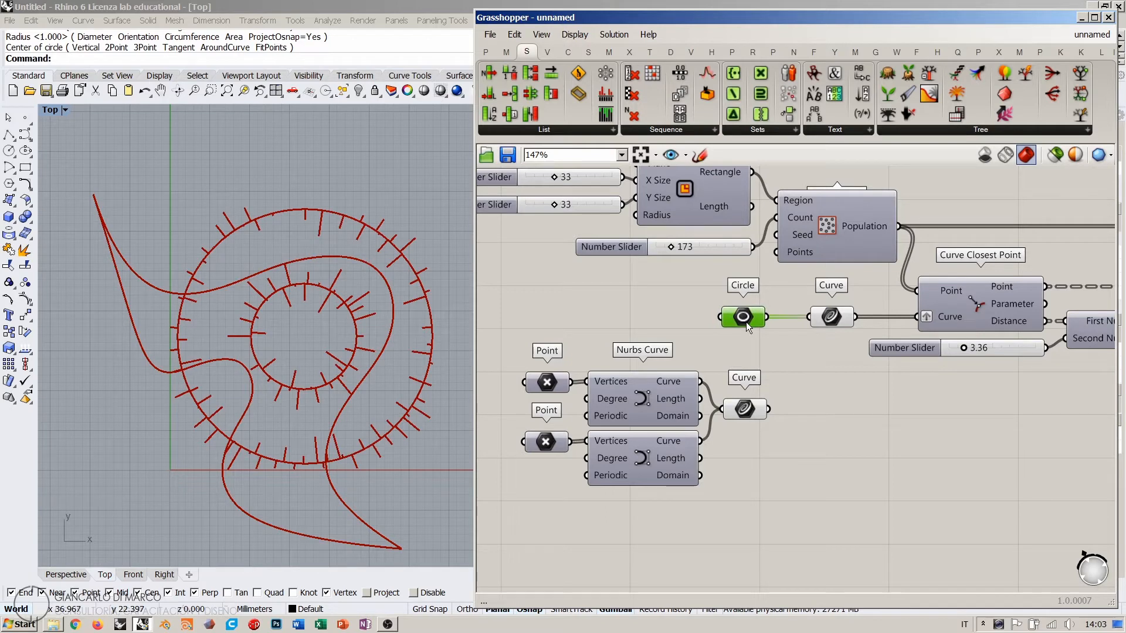
# Step: Hide the preview of the Curve parameter collecting both Nurbs curves, and select the Curve parameter feeding Curve Closest Point
pyautogui.click(745, 416)
pyautogui.hotkey('ctrl', 'q')
pyautogui.click(807, 388)
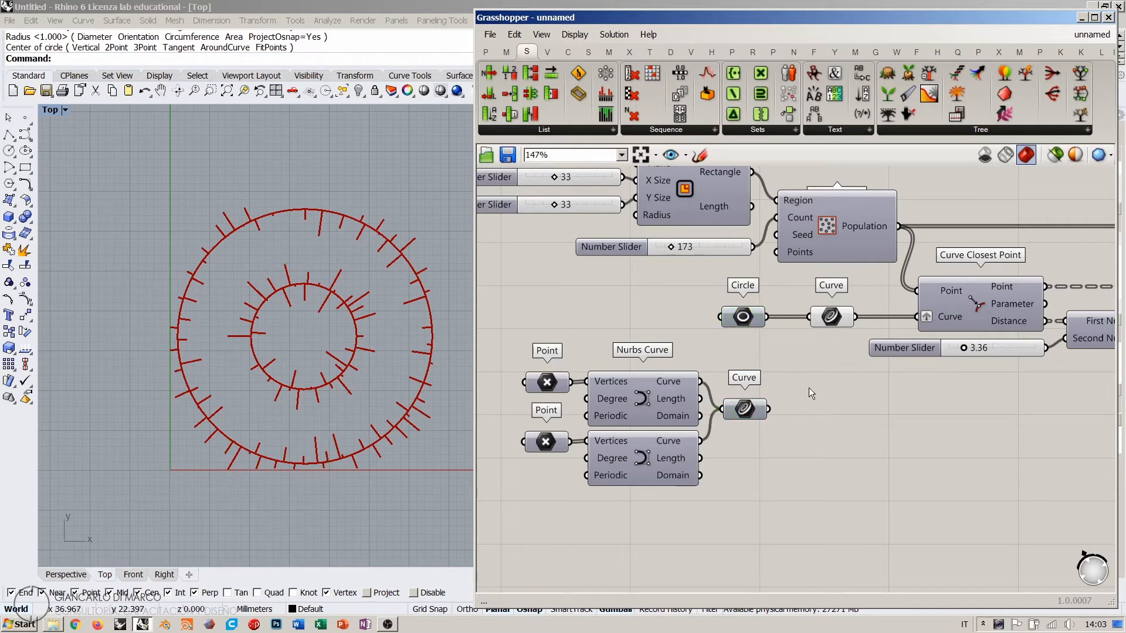
pyautogui.click(826, 322)
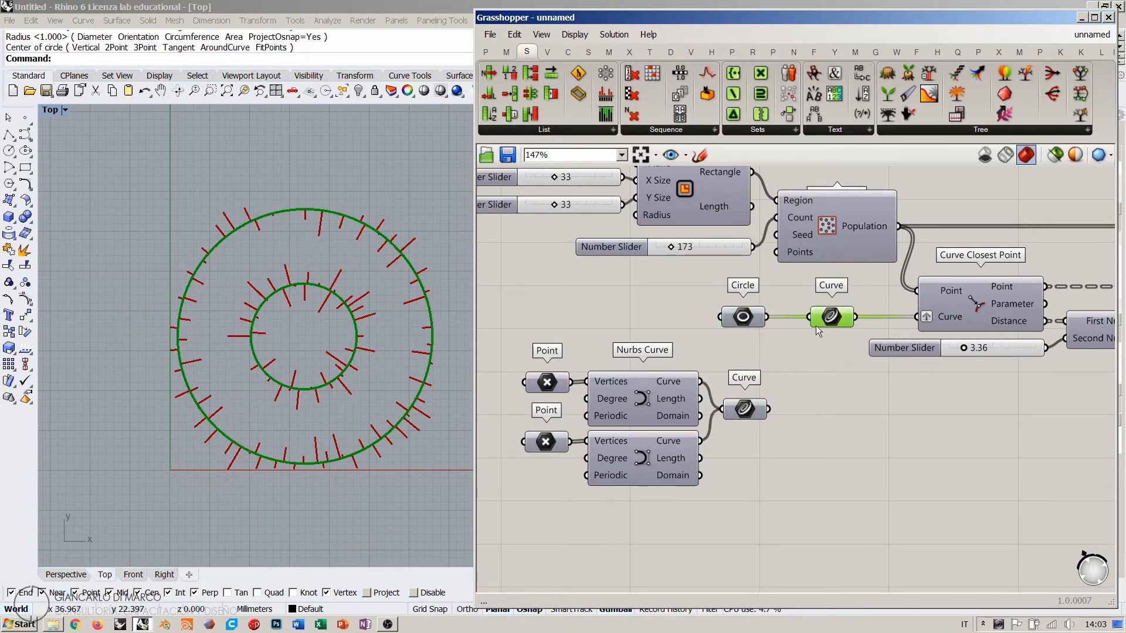
# Step: Connect the Curve parameter collecting both Nurbs curves to the Curve parameter feeding Curve Closest Point, replacing the Circle parameter
pyautogui.click(842, 417)
pyautogui.moveTo(768, 408); pyautogui.dragTo(809, 317)
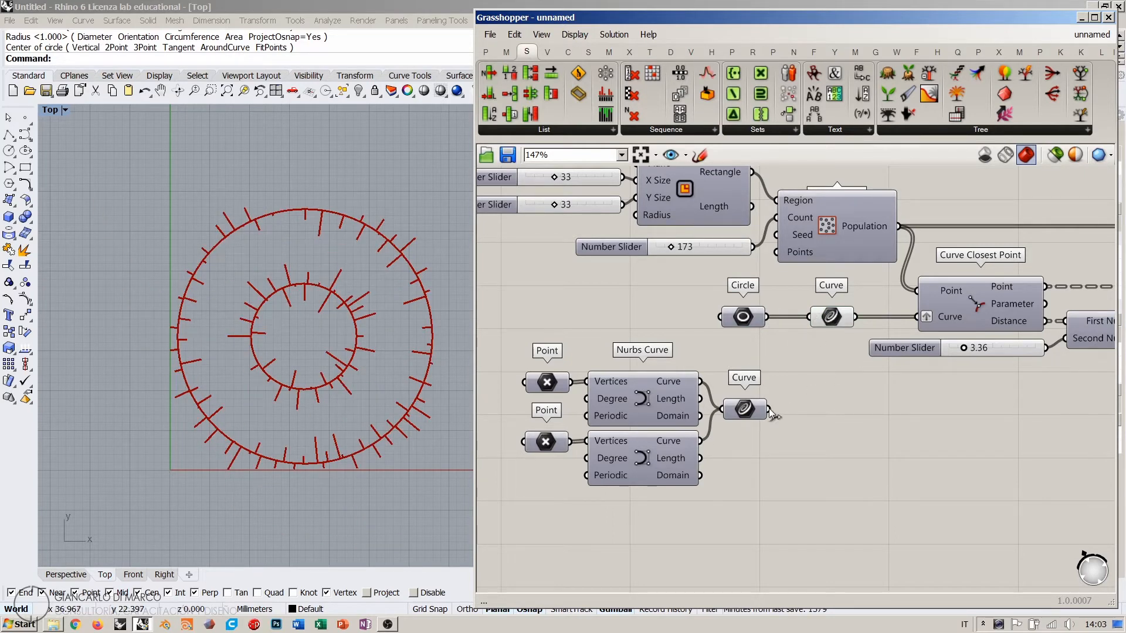
pyautogui.moveTo(769, 408); pyautogui.dragTo(809, 317)
pyautogui.moveTo(769, 408); pyautogui.dragTo(810, 317)
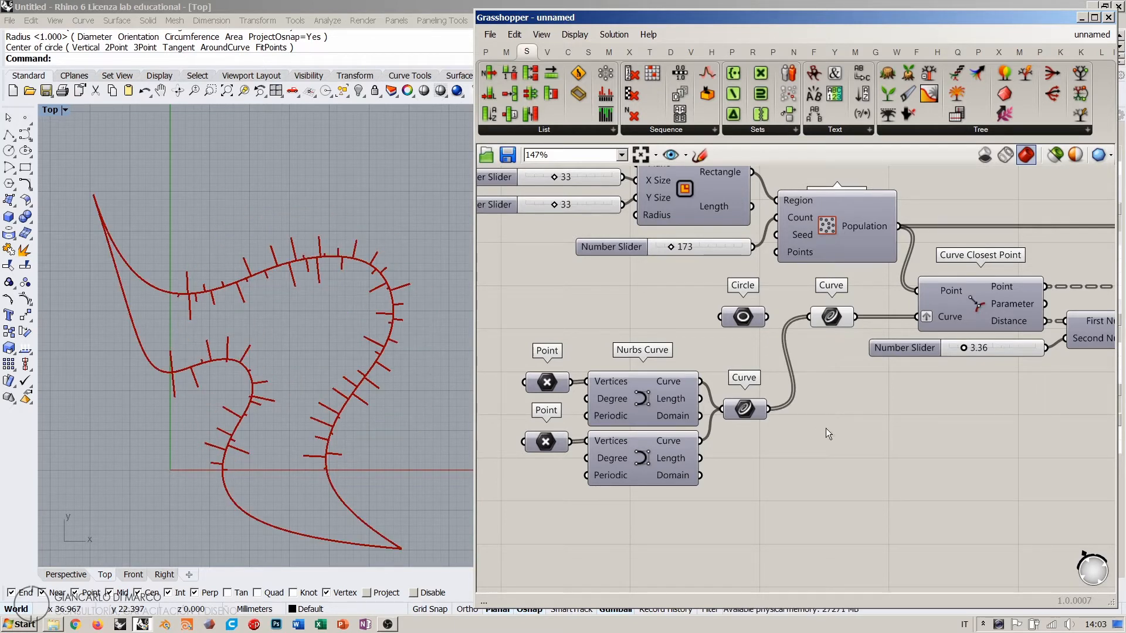
# Step: Group the Circle parameter together with the two Curve parameters
pyautogui.moveTo(840, 443); pyautogui.dragTo(736, 301)
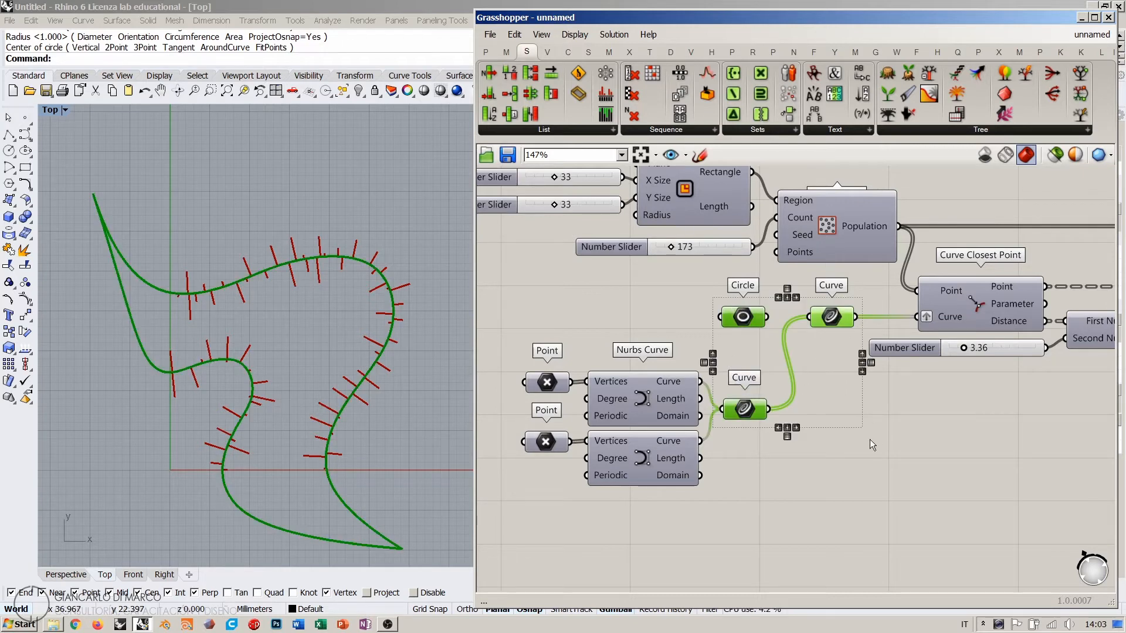
pyautogui.moveTo(838, 431); pyautogui.dragTo(740, 301)
pyautogui.hotkey('ctrl', 'g')
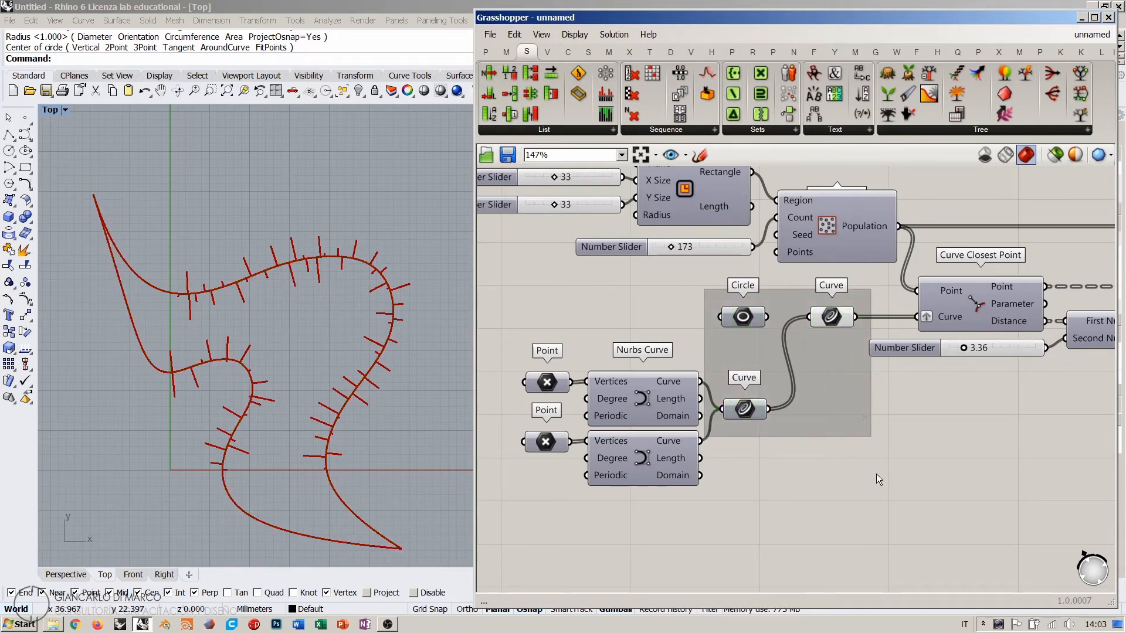
# Step: Colour the new group a bright, opaque yellow with hue 50 and saturation 100
pyautogui.rightClick(829, 370)
pyautogui.click(815, 452)
pyautogui.rightClick(815, 451)
pyautogui.moveTo(839, 519)
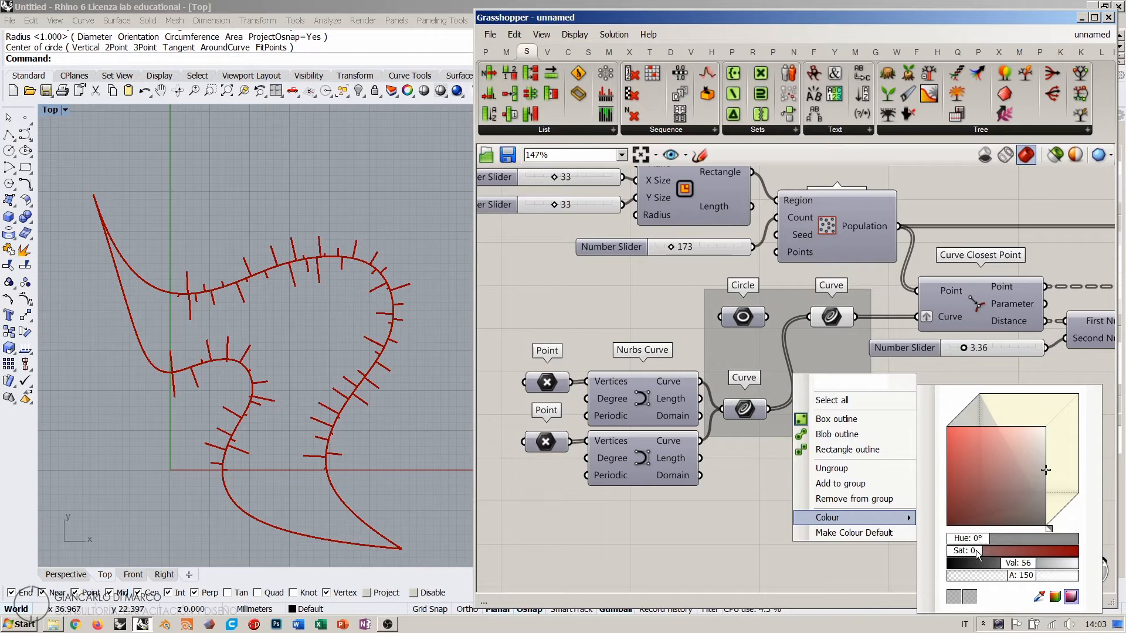
pyautogui.moveTo(976, 551); pyautogui.dragTo(1077, 551)
pyautogui.doubleClick(980, 541)
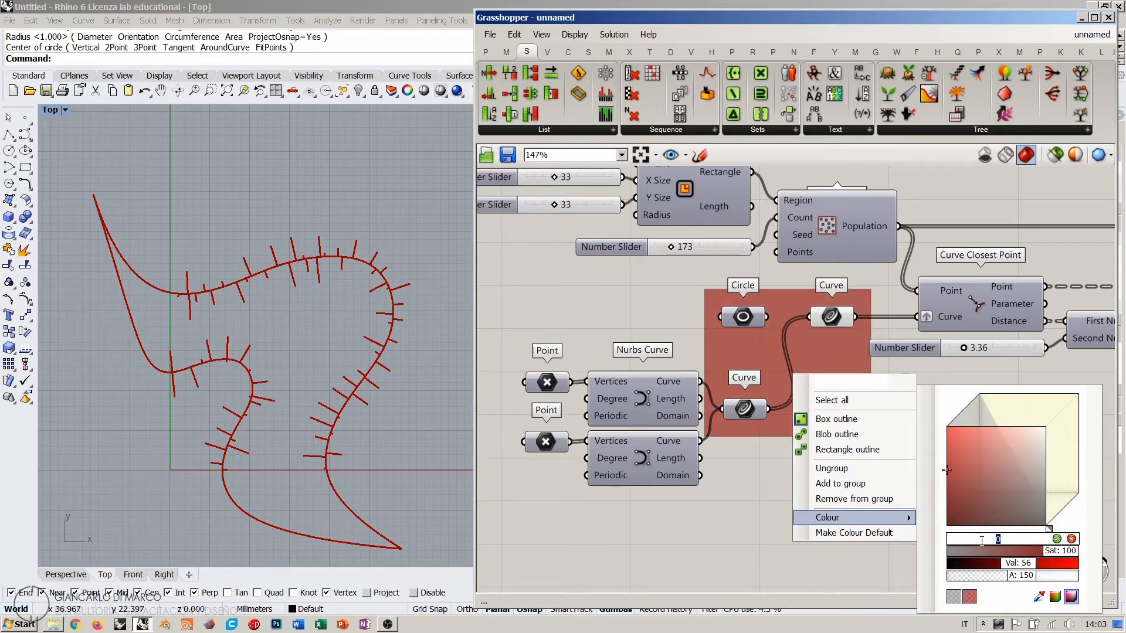
pyautogui.write('50')
pyautogui.press('Return')
pyautogui.moveTo(1023, 564); pyautogui.dragTo(1079, 576)
pyautogui.click(770, 423)
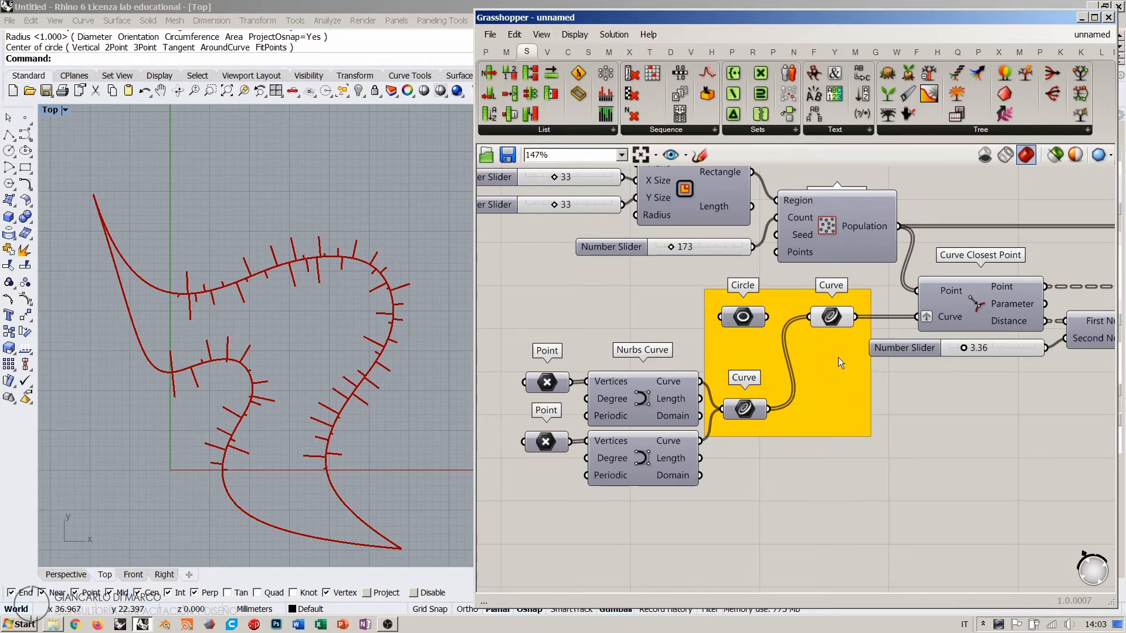
# Step: Reconnect the Circle parameter to the Curve parameter feeding Curve Closest Point, replacing the Nurbs curves
pyautogui.moveTo(766, 317); pyautogui.dragTo(809, 317)
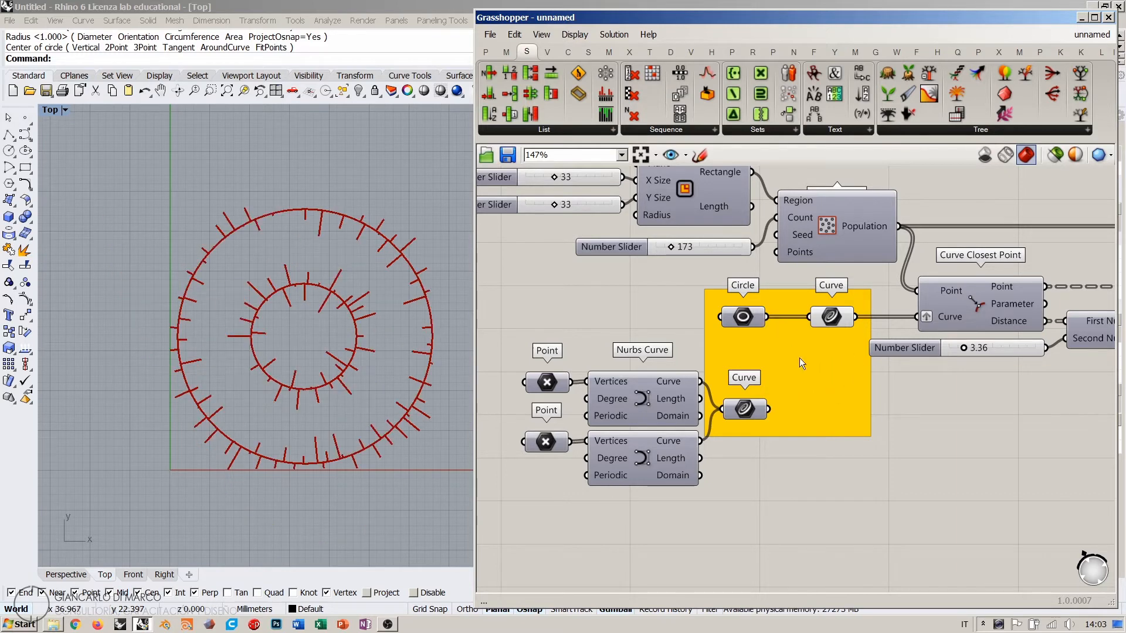
pyautogui.moveTo(768, 409); pyautogui.dragTo(809, 317)
# Step: Move the Nurbs Curve components and Point parameters clear of the yellow group, and align the collecting Curve parameter with the first Nurbs Curve output
pyautogui.moveTo(652, 395); pyautogui.dragTo(634, 396)
pyautogui.click(551, 453)
pyautogui.moveTo(531, 441); pyautogui.dragTo(531, 437)
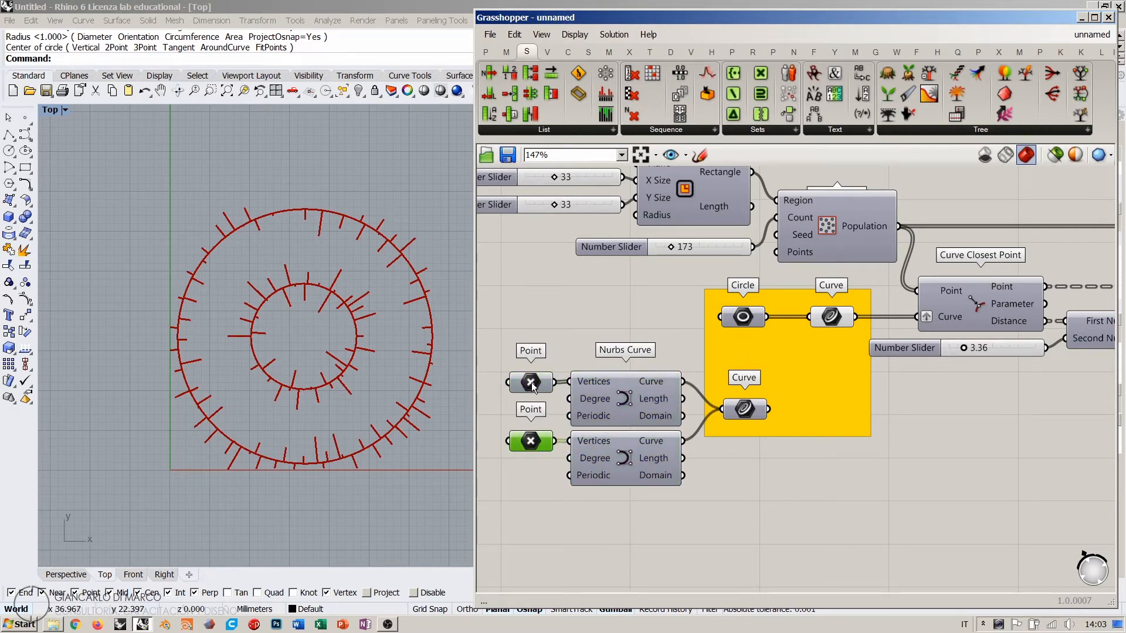
pyautogui.moveTo(533, 387); pyautogui.dragTo(532, 384)
pyautogui.click(611, 352)
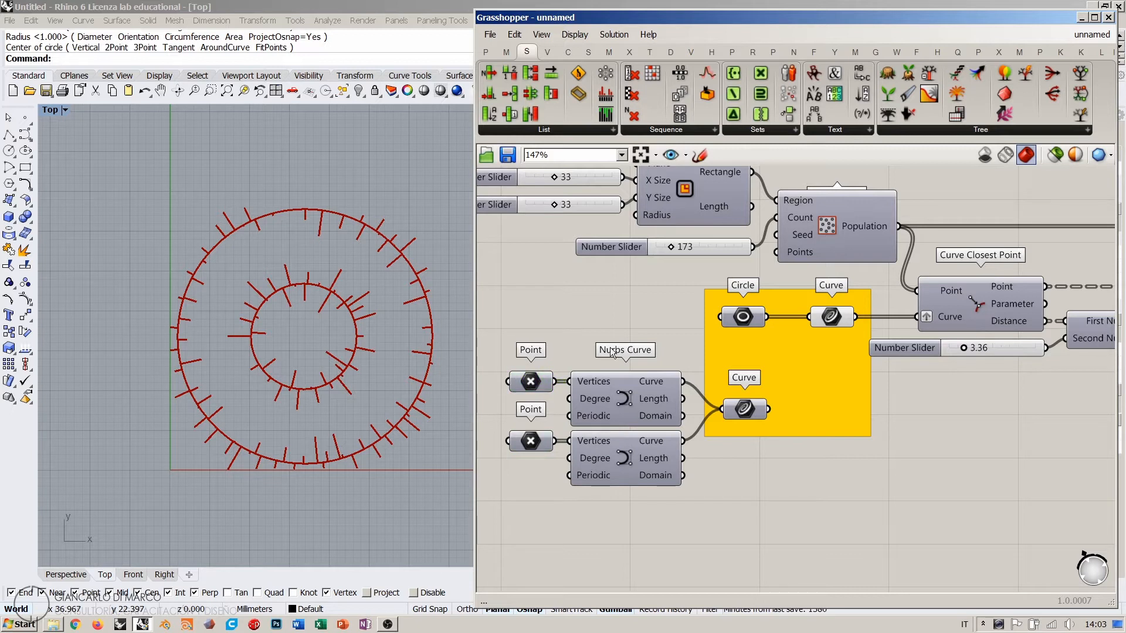
pyautogui.moveTo(749, 413); pyautogui.dragTo(748, 386)
pyautogui.click(810, 471)
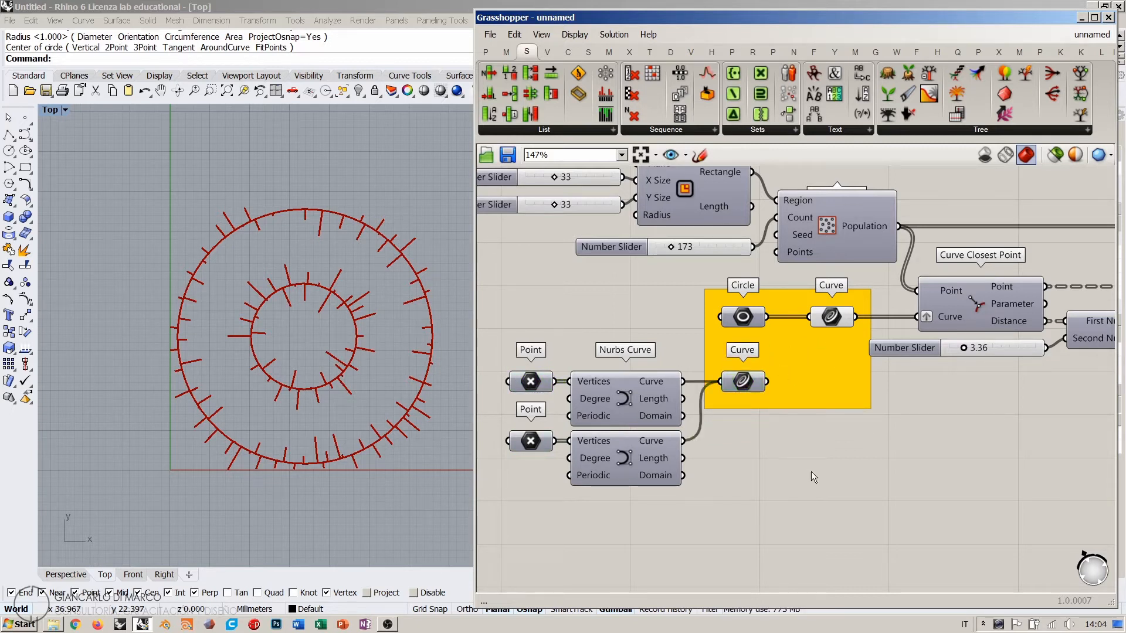
# Step: Shift Curve Closest Point and all components following it slightly away from the yellow group, and nudge the yellow group into the gap
pyautogui.moveTo(930, 397); pyautogui.dragTo(801, 409, button='right')
pyautogui.scroll(-5, 724, 368)
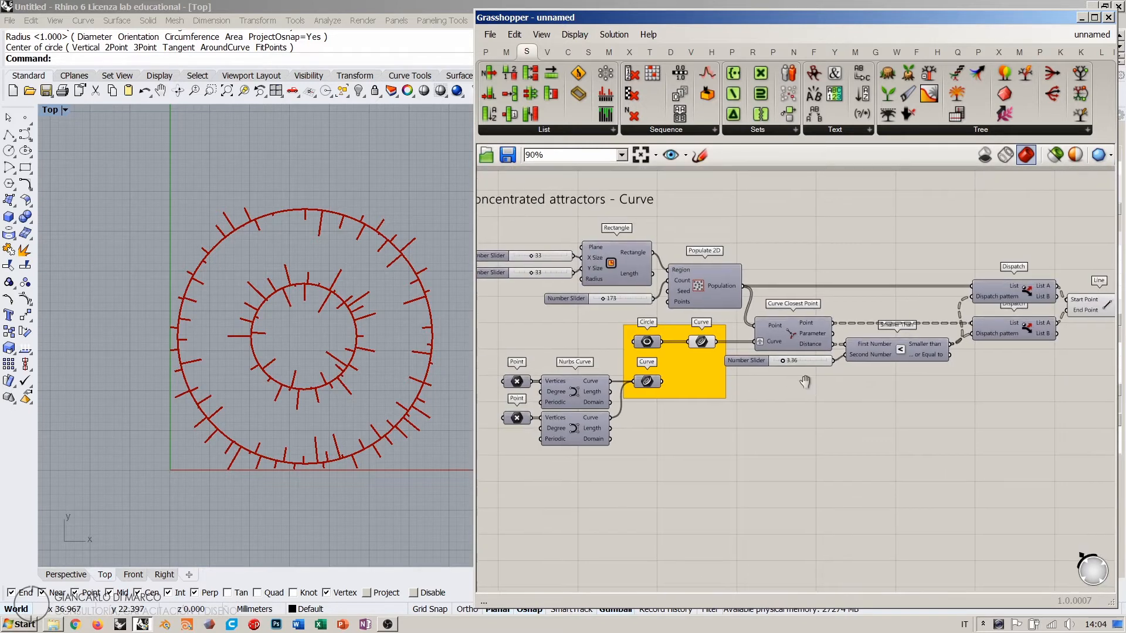
pyautogui.moveTo(992, 284); pyautogui.dragTo(683, 394)
pyautogui.moveTo(700, 346); pyautogui.dragTo(709, 346)
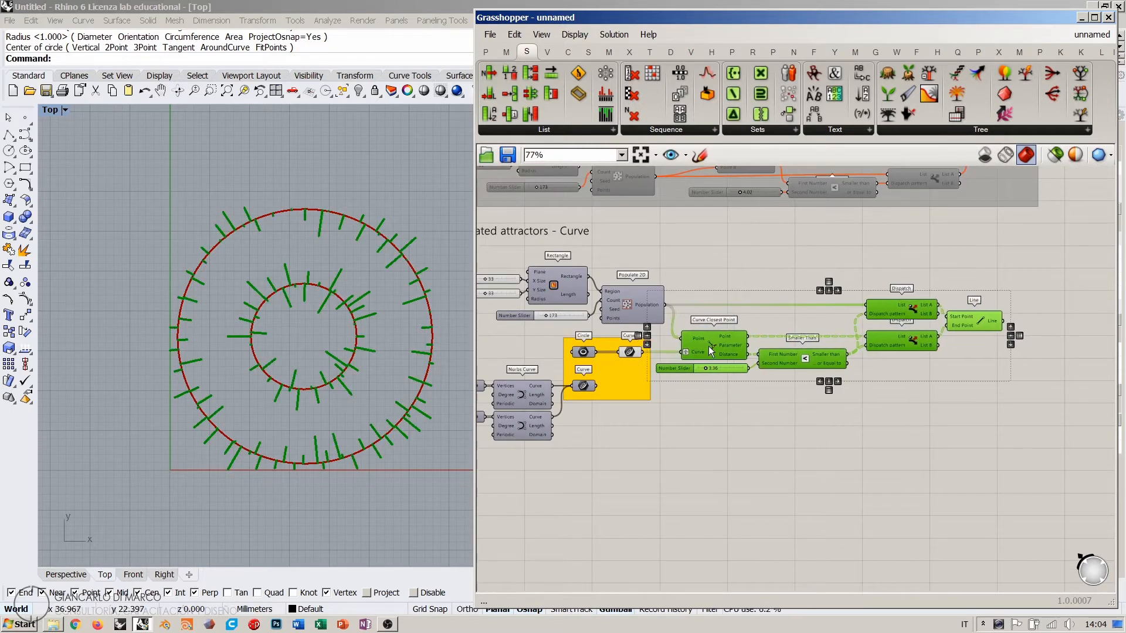
pyautogui.click(712, 410)
pyautogui.moveTo(650, 382); pyautogui.dragTo(781, 380, button='right')
pyautogui.scroll(4, 730, 367)
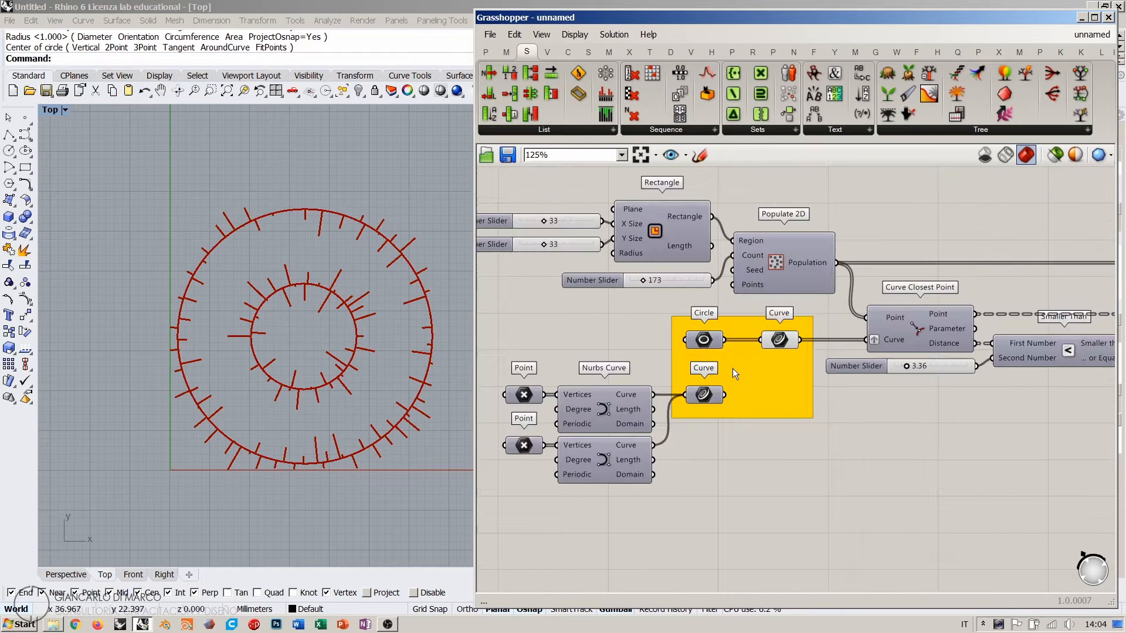
pyautogui.click(764, 373)
pyautogui.click(835, 384)
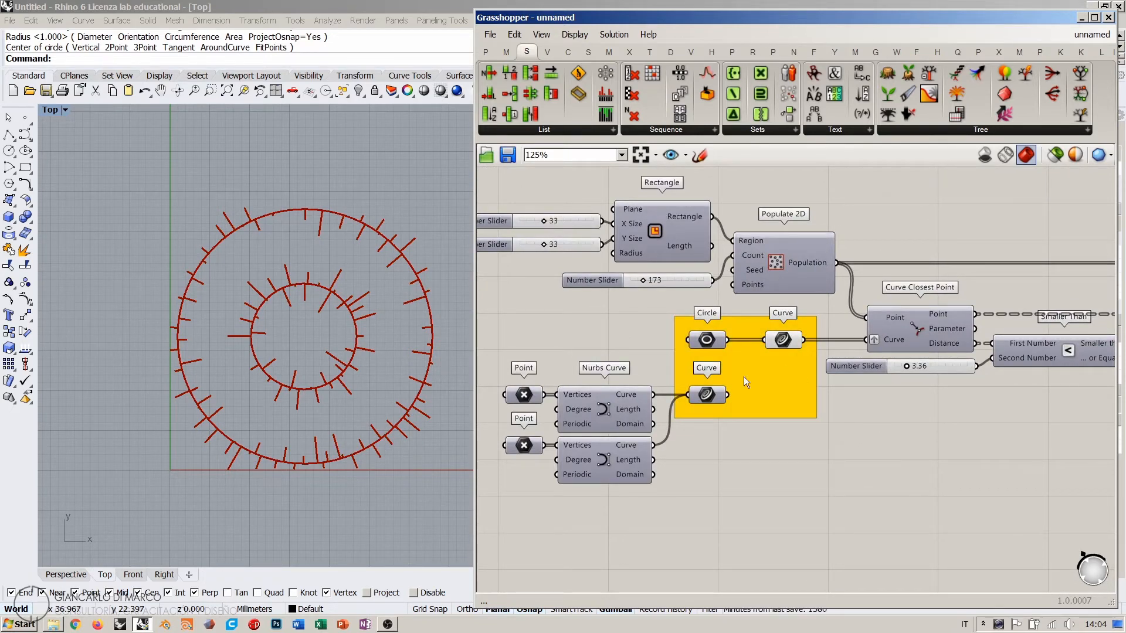
# Step: Group the whole curve attractor definition with its title and disable its components
pyautogui.scroll(-3, 644, 375)
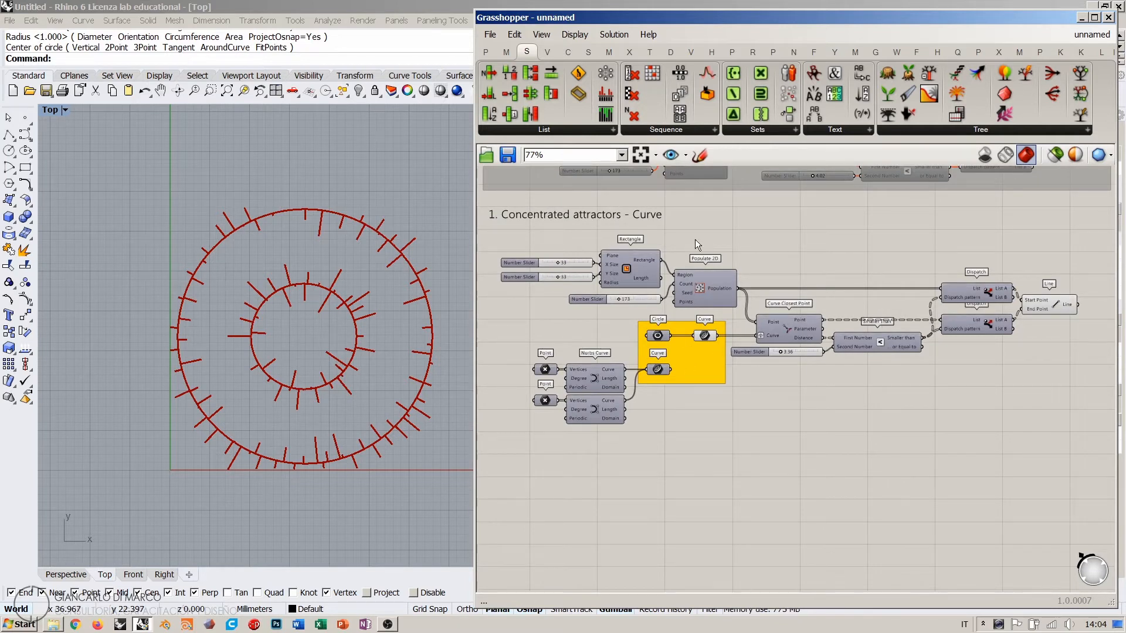
pyautogui.moveTo(726, 259); pyautogui.dragTo(729, 376, button='right')
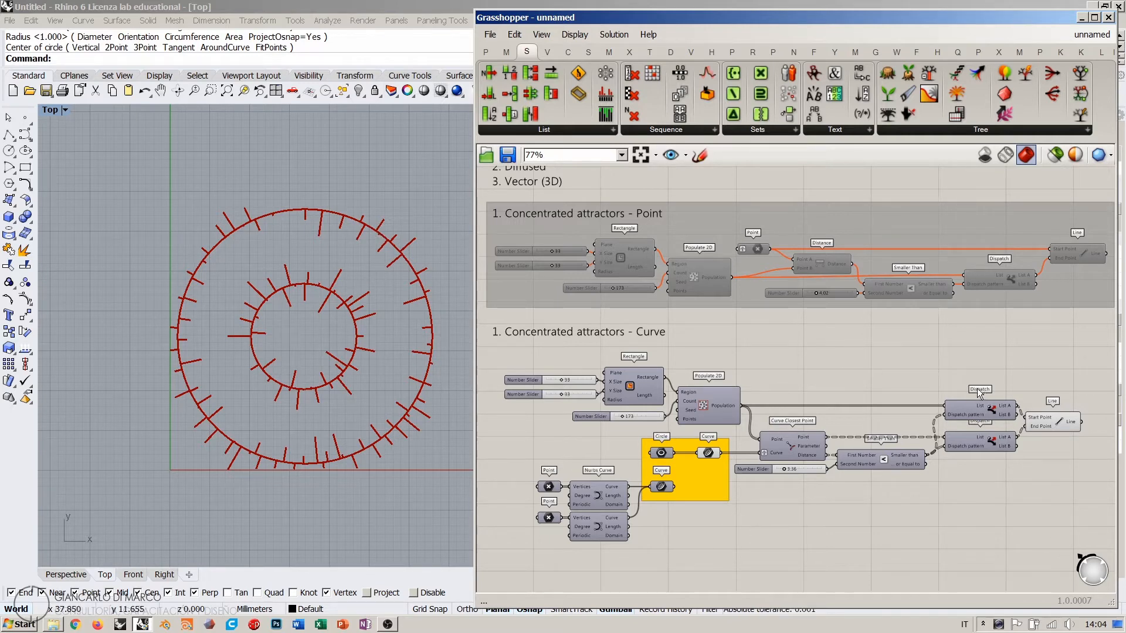
pyautogui.scroll(-2, 976, 388)
pyautogui.moveTo(1052, 327); pyautogui.dragTo(526, 522)
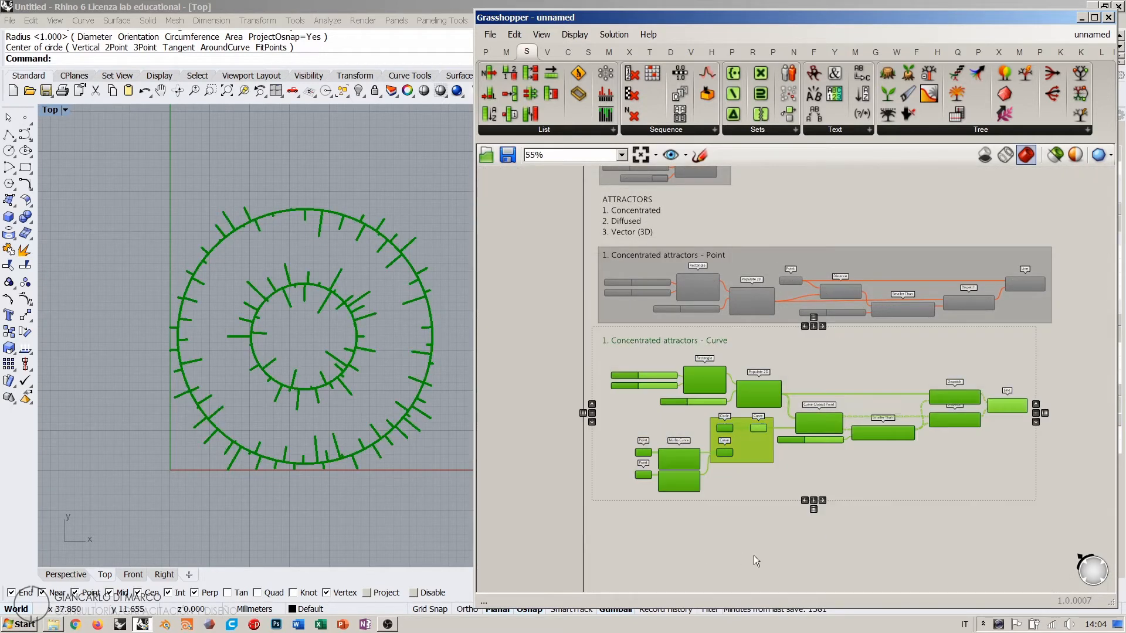
pyautogui.click(754, 557)
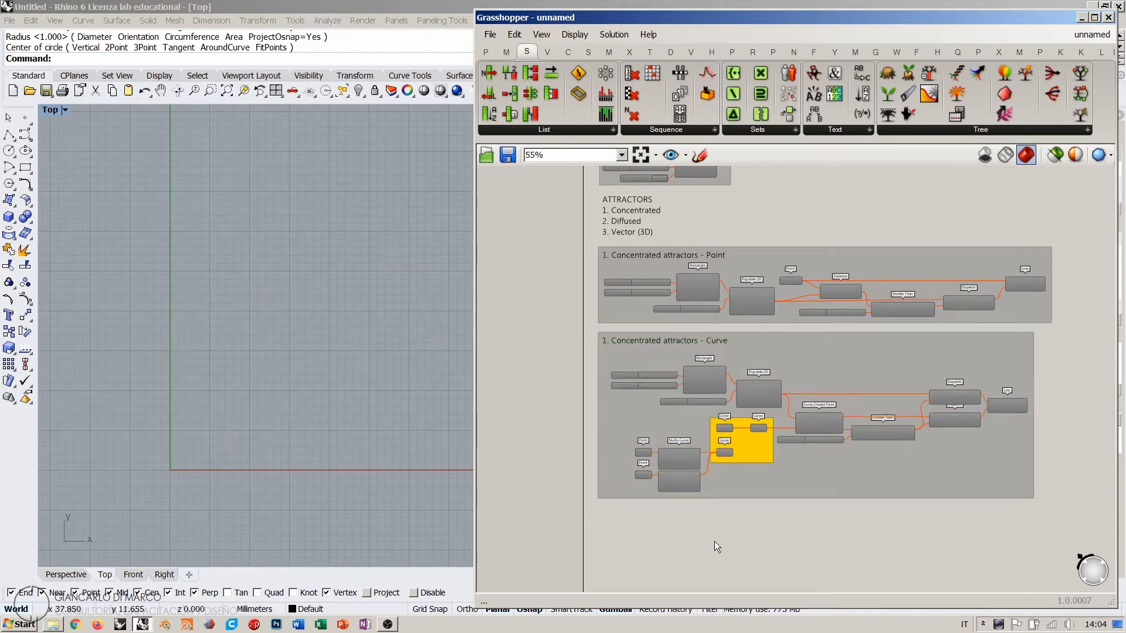
# Step: Change the point definition's title to "1a. Concentrated attractors - Point"
pyautogui.scroll(3, 620, 347)
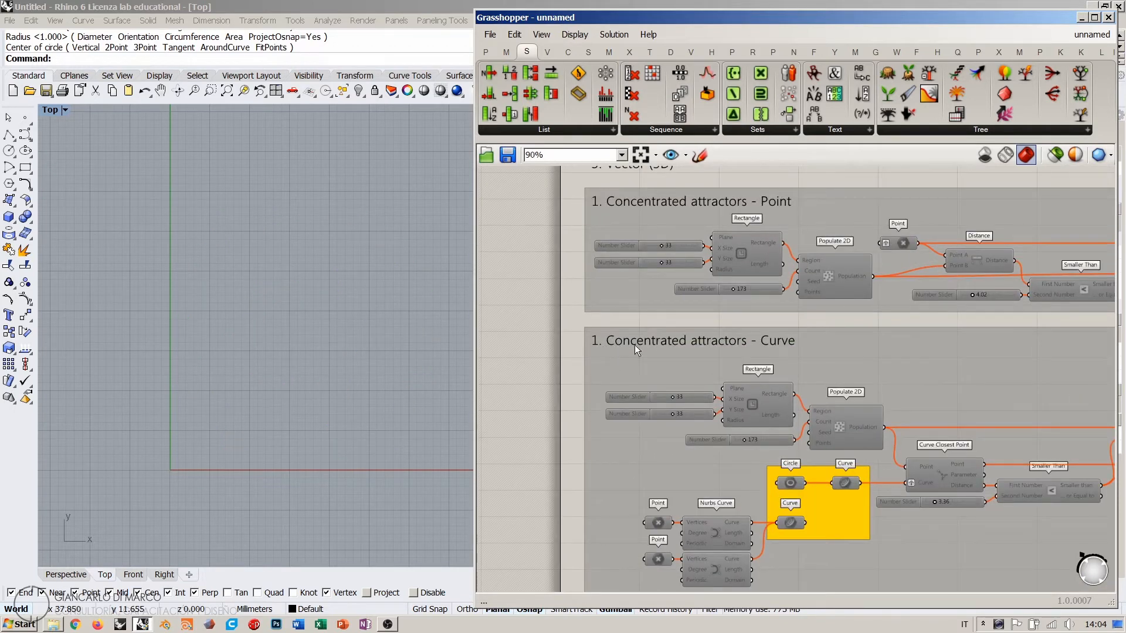
pyautogui.moveTo(634, 345)
pyautogui.mouseDown(button='right')
pyautogui.moveTo(611, 440)
pyautogui.moveTo(615, 431)
pyautogui.mouseUp(button='right')
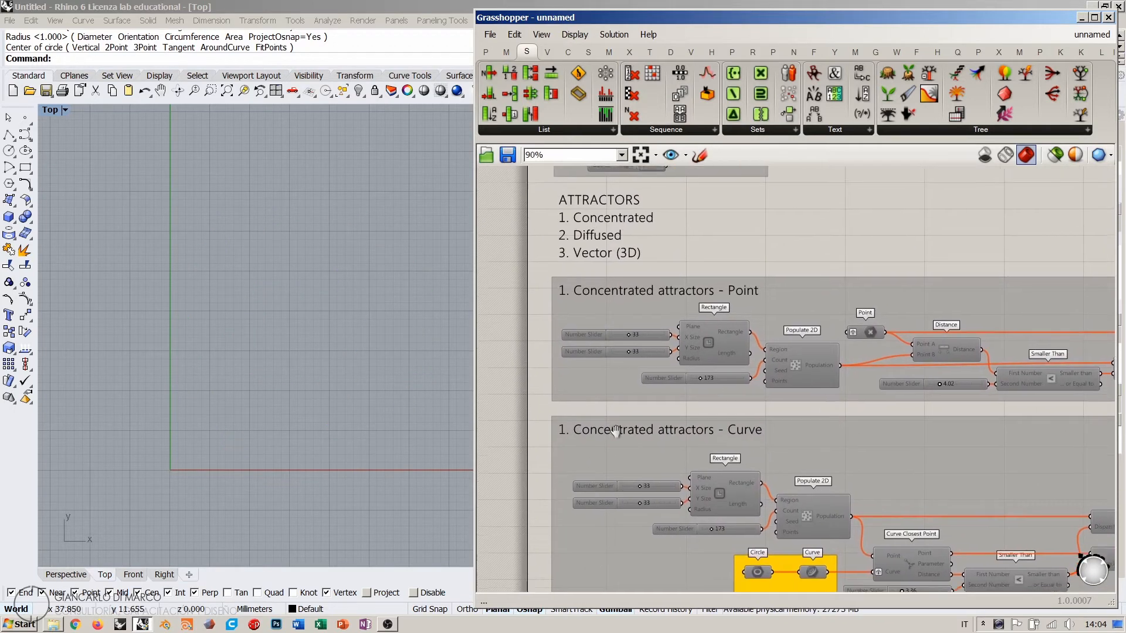
pyautogui.doubleClick(584, 287)
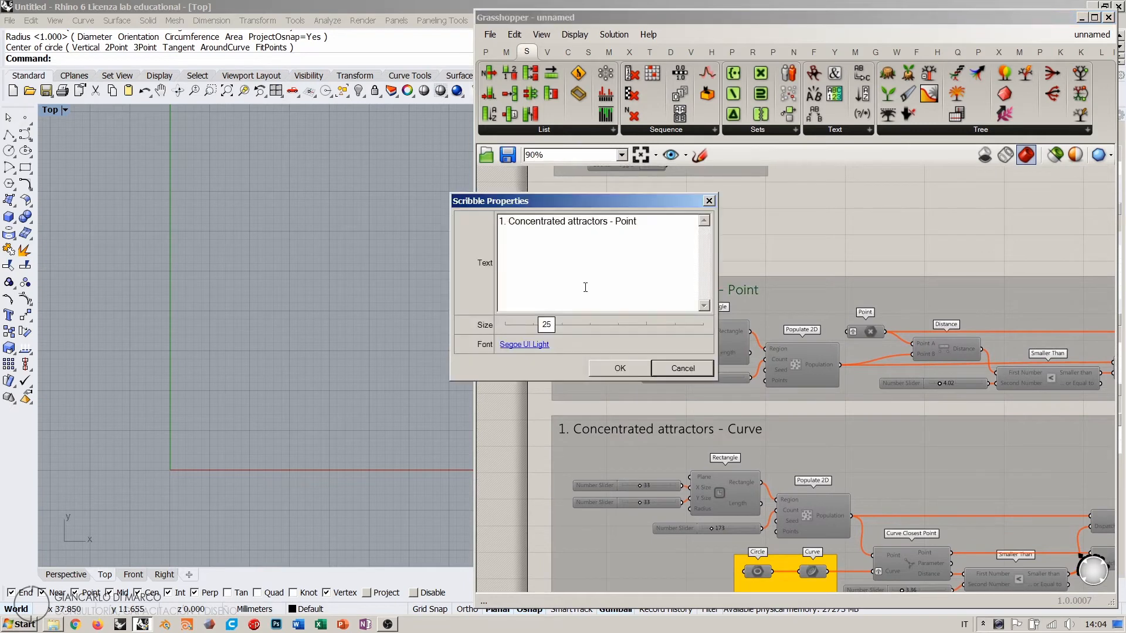
pyautogui.click(505, 221)
pyautogui.write('a')
pyautogui.click(625, 368)
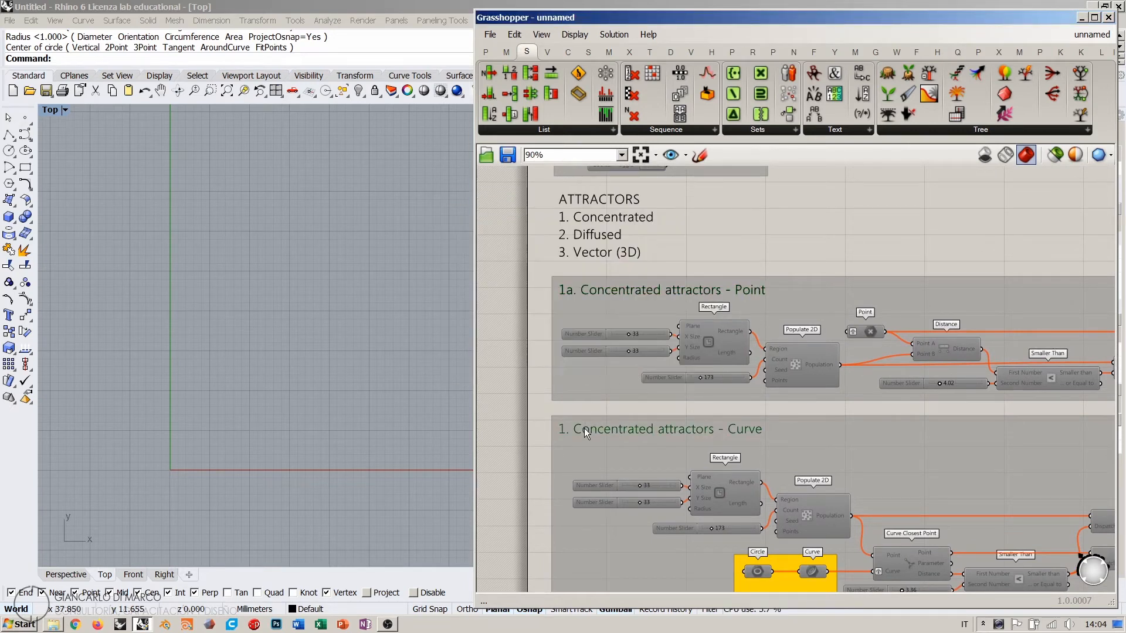
# Step: Change the curve definition's title to "1b. Concentrated attractors - Curve"
pyautogui.doubleClick(583, 428)
pyautogui.click(502, 363)
pyautogui.write('b')
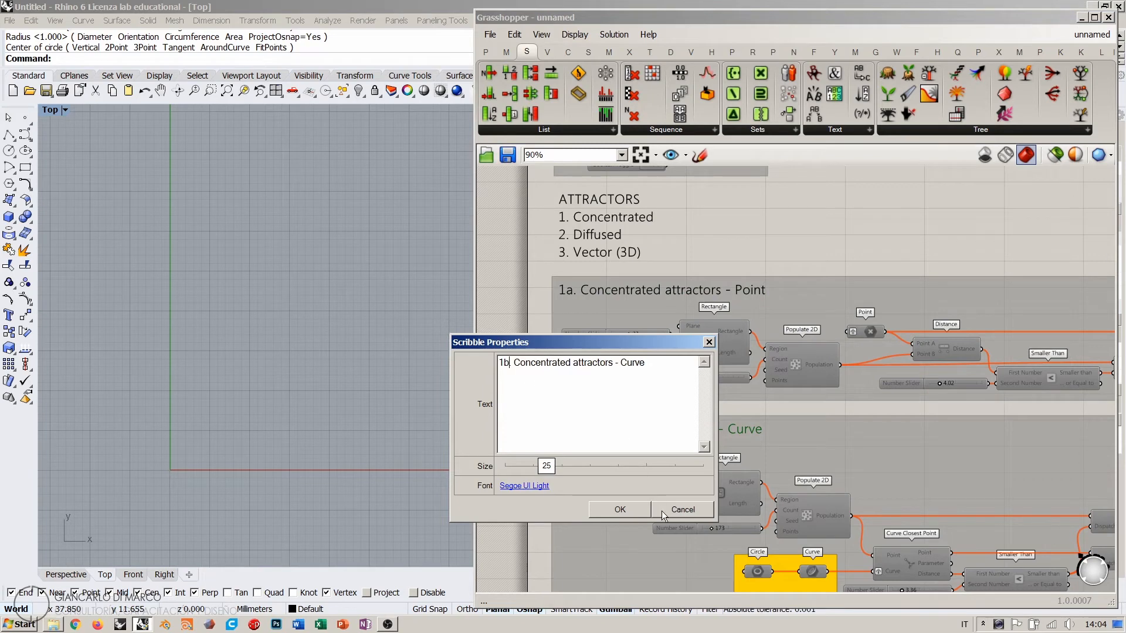
pyautogui.click(624, 508)
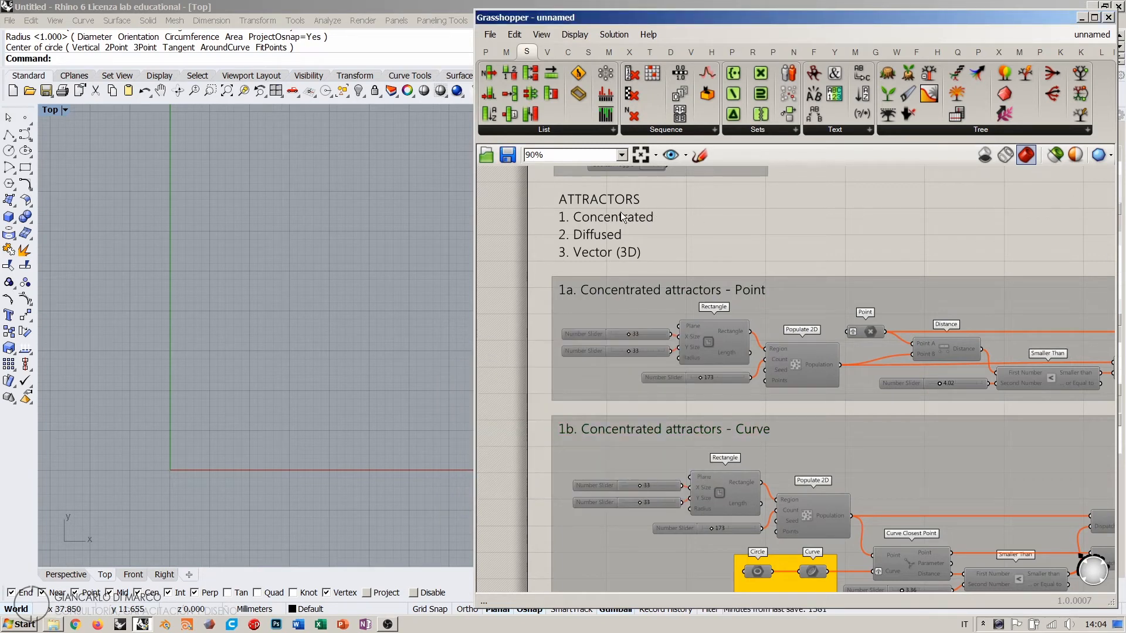
# Step: Nudge the 1b Curve group slightly closer to the 1a Point group
pyautogui.scroll(-3, 685, 318)
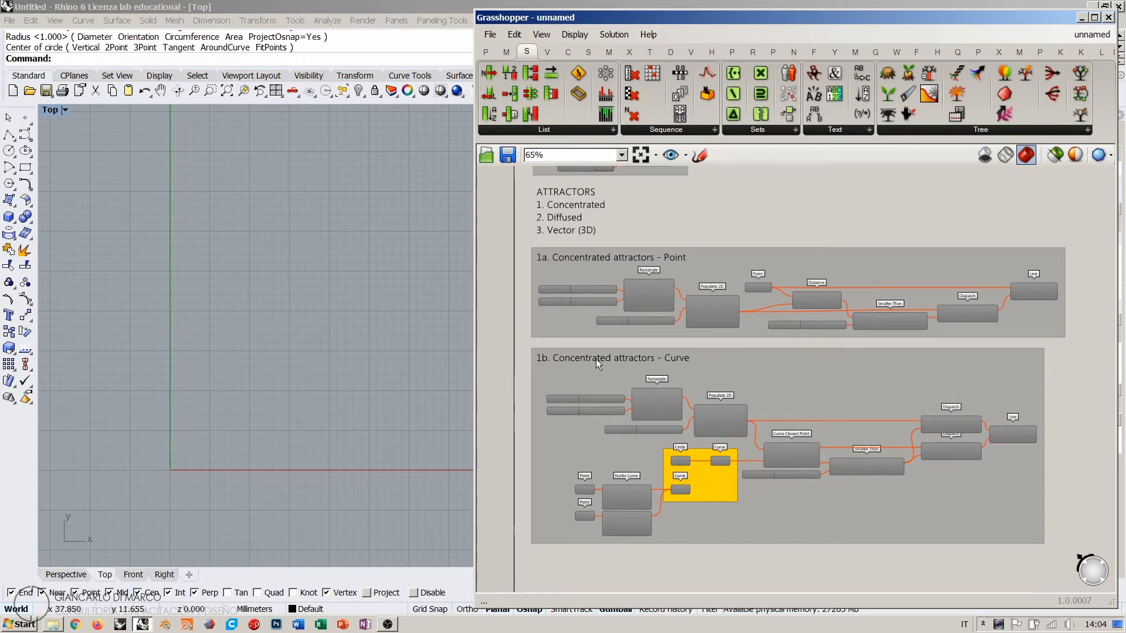
pyautogui.moveTo(559, 371); pyautogui.dragTo(559, 368)
pyautogui.click(498, 321)
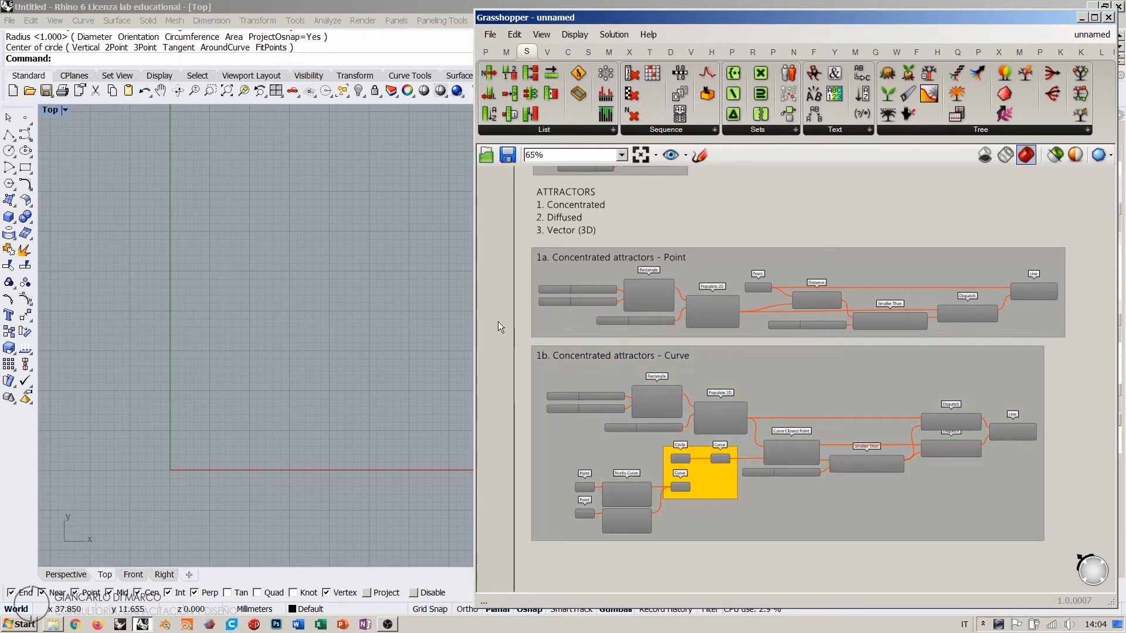
# Step: Narrow the Grasshopper window to enlarge the visible Rhino Top viewport, and recentre the drawing area there
pyautogui.moveTo(475, 322); pyautogui.dragTo(580, 321)
pyautogui.click(415, 372)
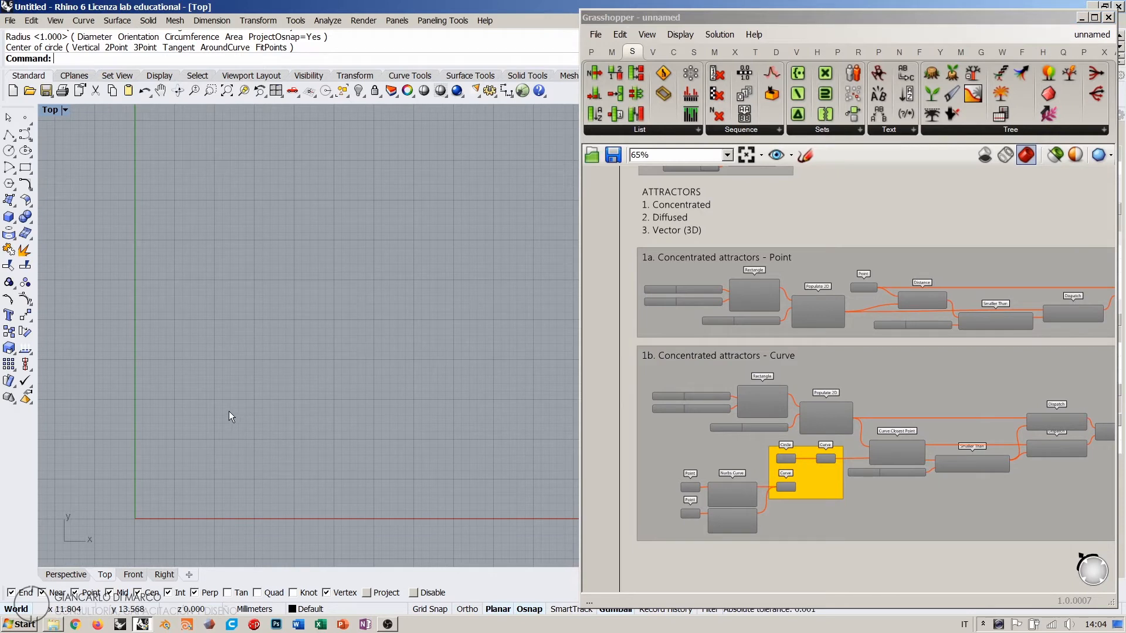
pyautogui.moveTo(266, 393); pyautogui.dragTo(336, 365, button='right')
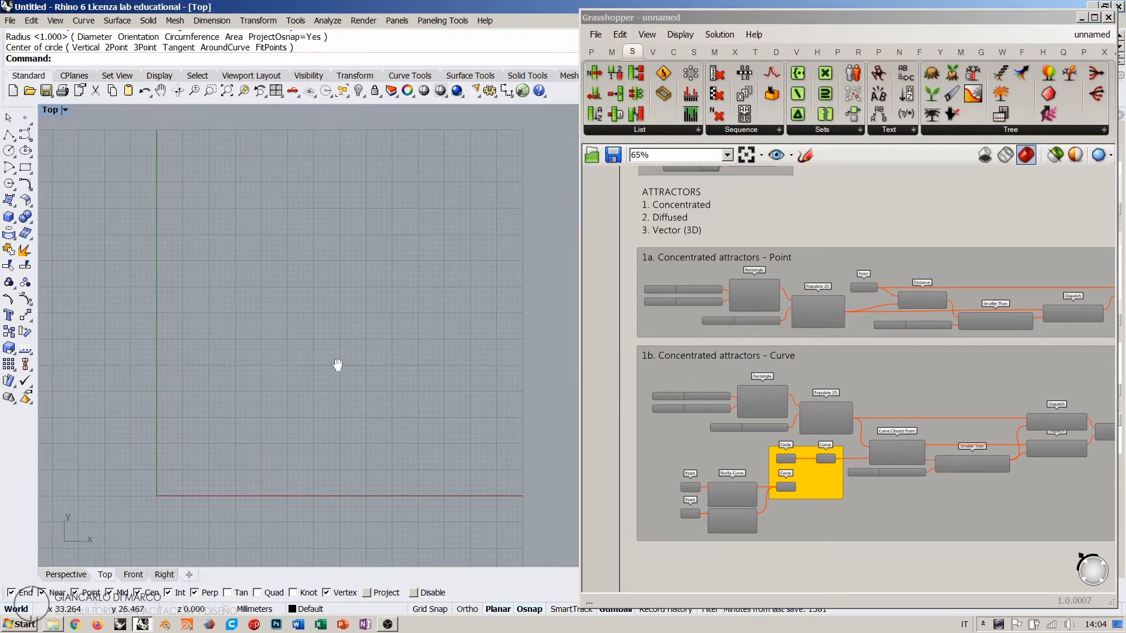
pyautogui.click(828, 216)
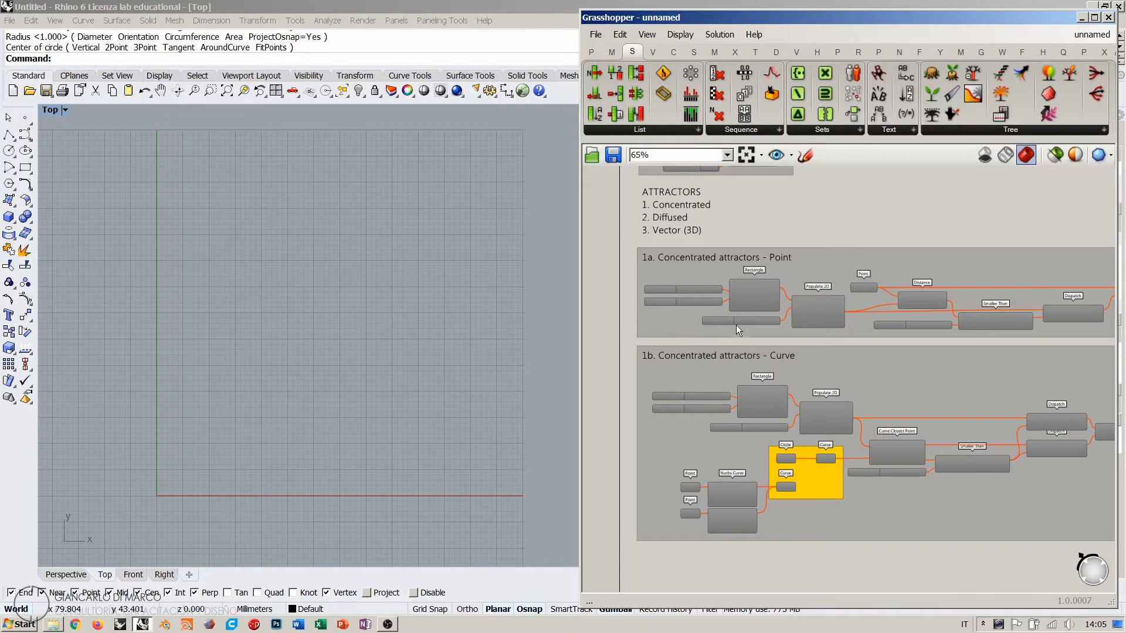
# Step: Copy the components of the 1a Point definition below the 1b group and enable the copies
pyautogui.moveTo(816, 314); pyautogui.dragTo(799, 313, button='right')
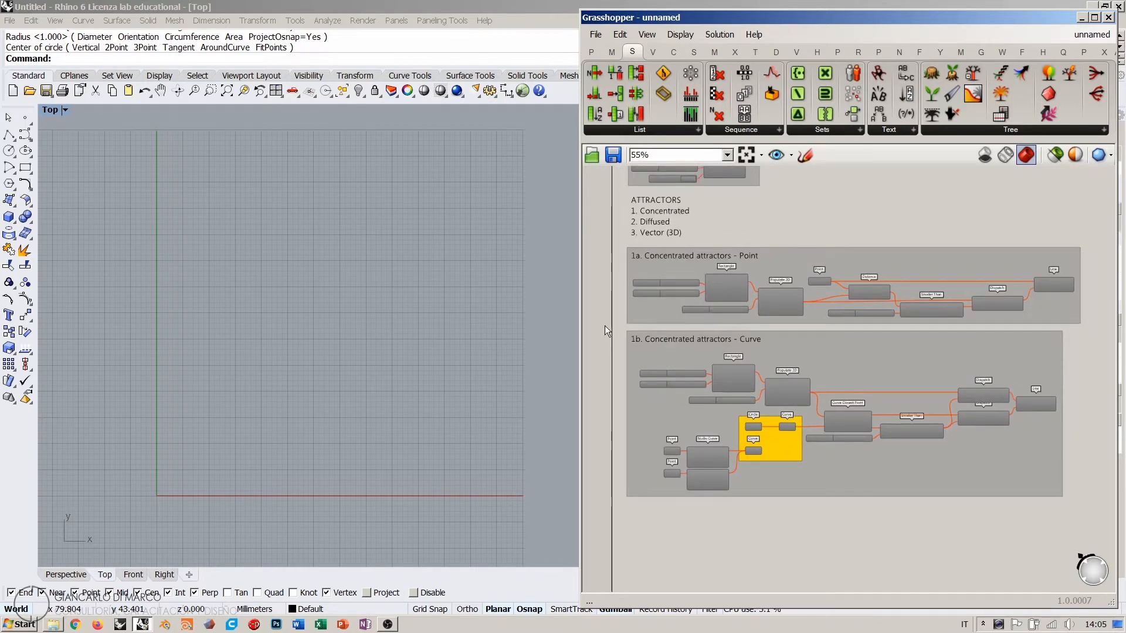
pyautogui.moveTo(604, 325); pyautogui.dragTo(1095, 271)
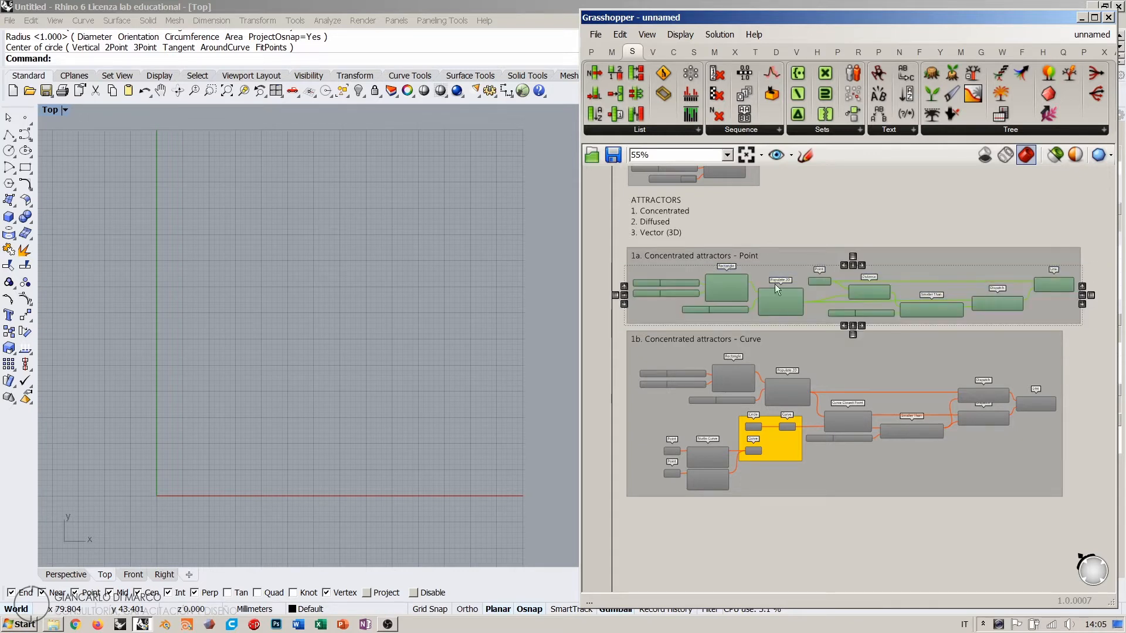
pyautogui.moveTo(774, 301); pyautogui.dragTo(765, 266, button='right')
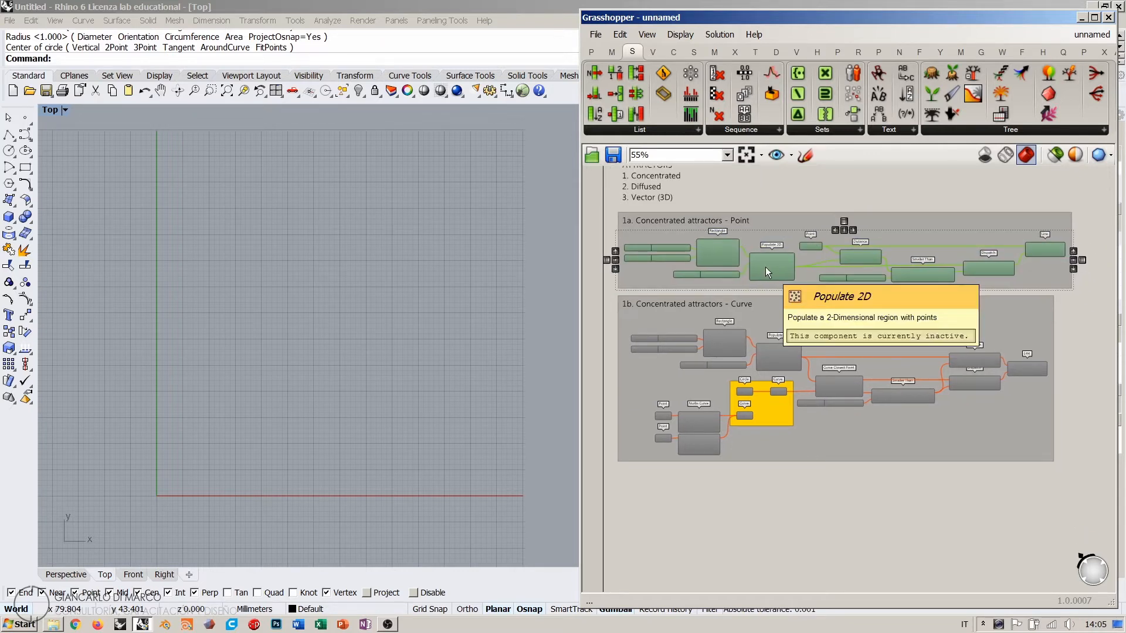
pyautogui.keyDown('alt'); pyautogui.moveTo(765, 266); pyautogui.dragTo(786, 533); pyautogui.keyUp('alt')
pyautogui.hotkey('ctrl', 'e')
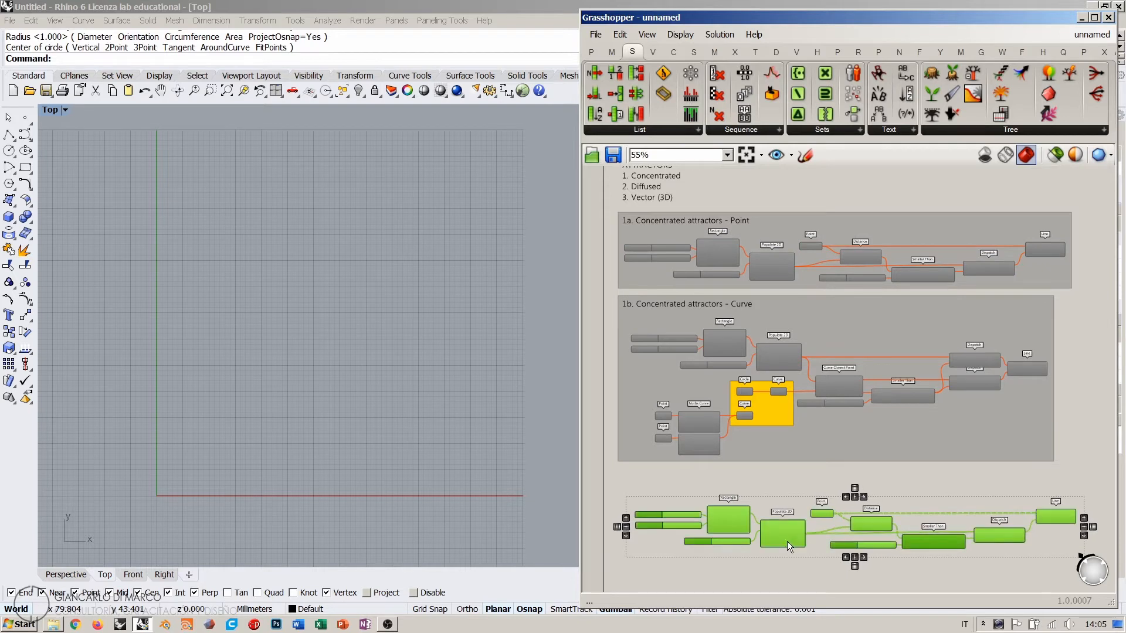
pyautogui.click(635, 469)
pyautogui.moveTo(779, 475); pyautogui.dragTo(773, 302, button='right')
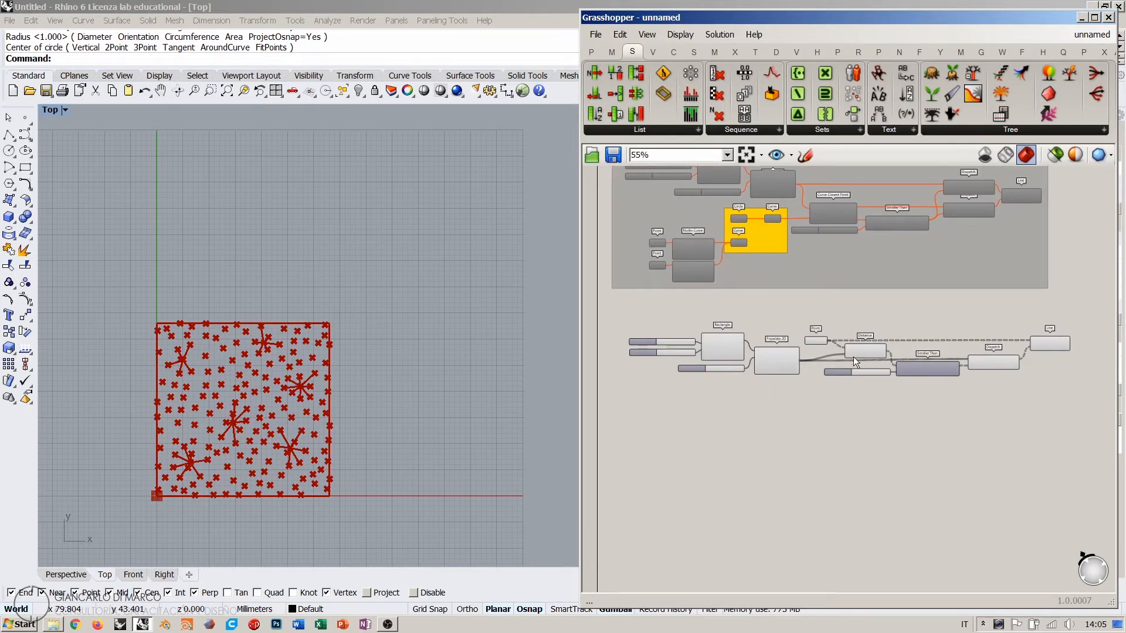
# Step: Set the copied rectangle's X size to 46 and Y size to 79, and the Populate 2D count to 265
pyautogui.scroll(5, 679, 356)
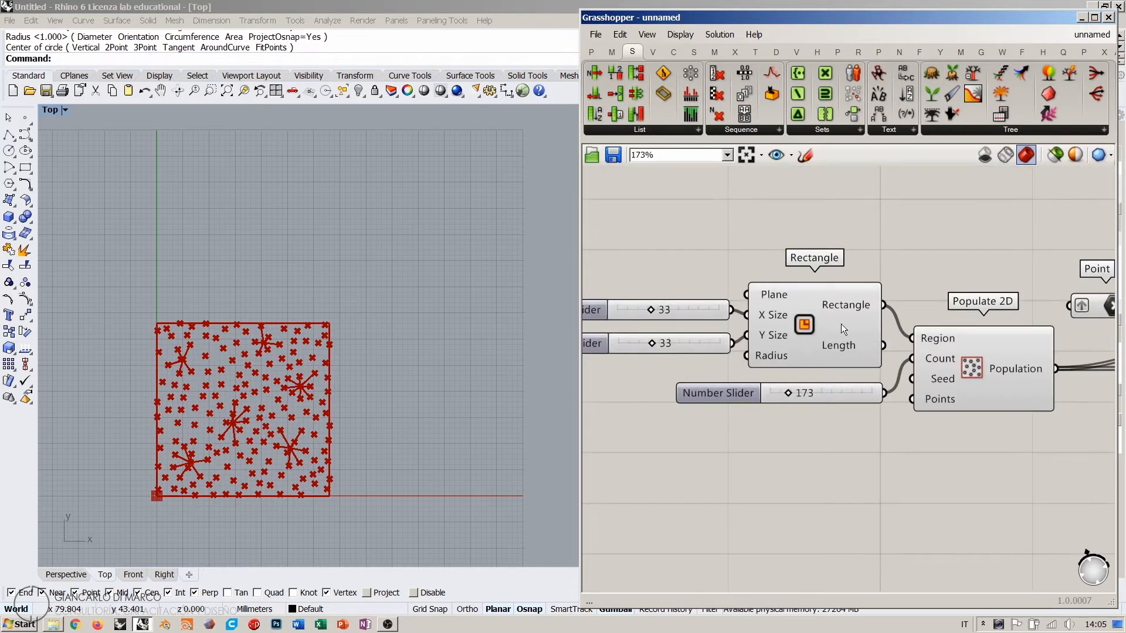
pyautogui.moveTo(314, 377); pyautogui.dragTo(307, 398, button='right')
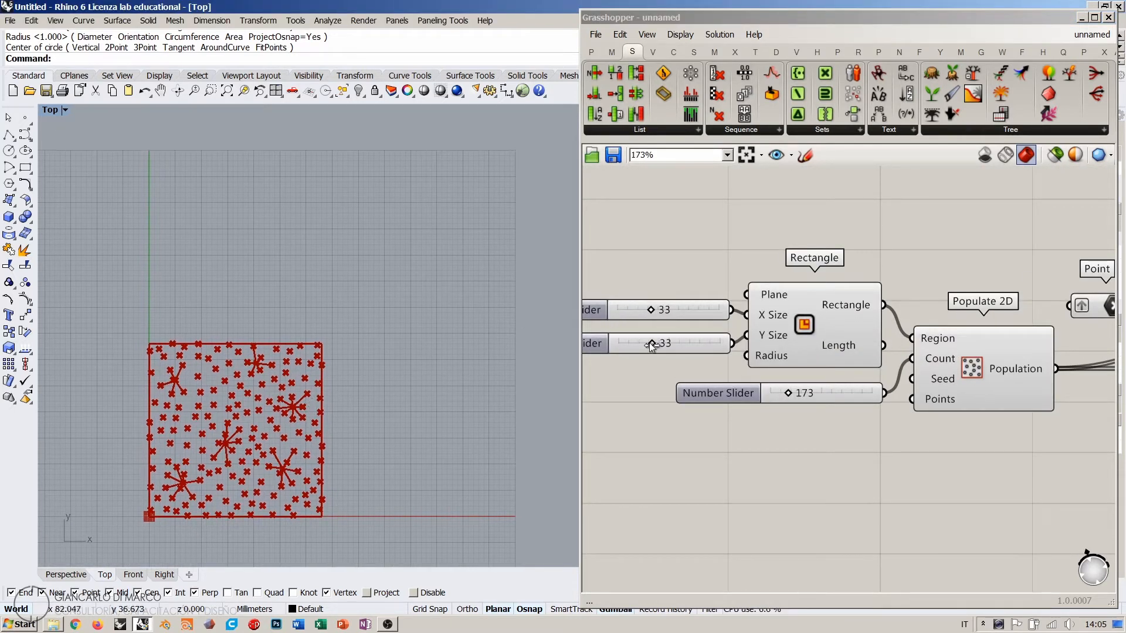
pyautogui.moveTo(651, 345); pyautogui.dragTo(698, 344)
pyautogui.moveTo(649, 308); pyautogui.dragTo(664, 308)
pyautogui.moveTo(370, 279); pyautogui.dragTo(365, 300, button='right')
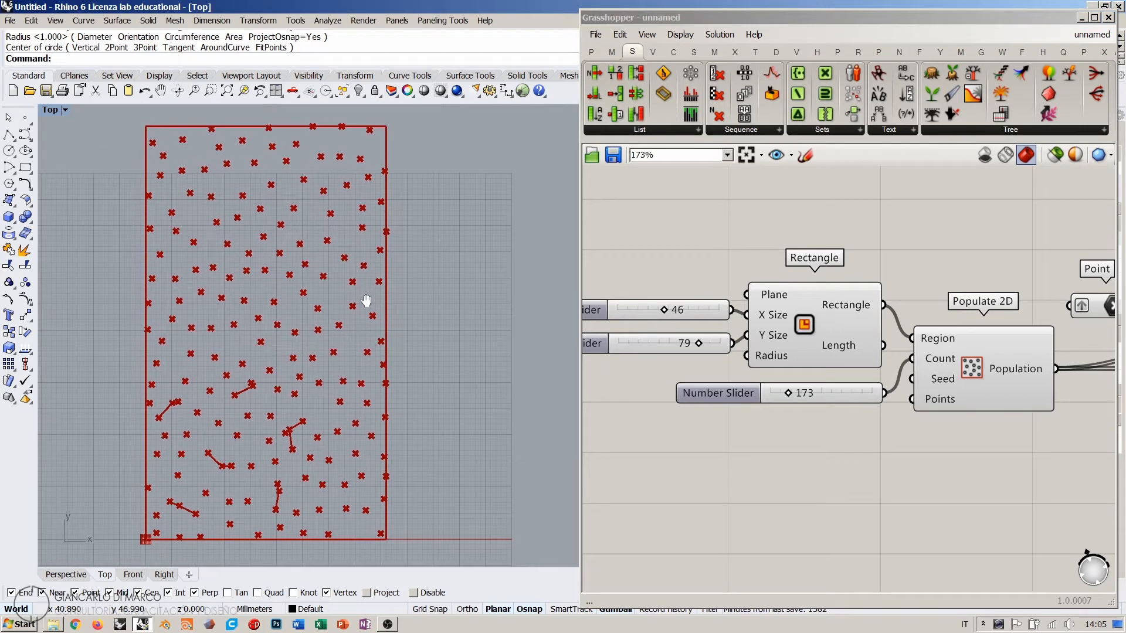
pyautogui.click(783, 389)
pyautogui.moveTo(790, 392); pyautogui.dragTo(798, 392)
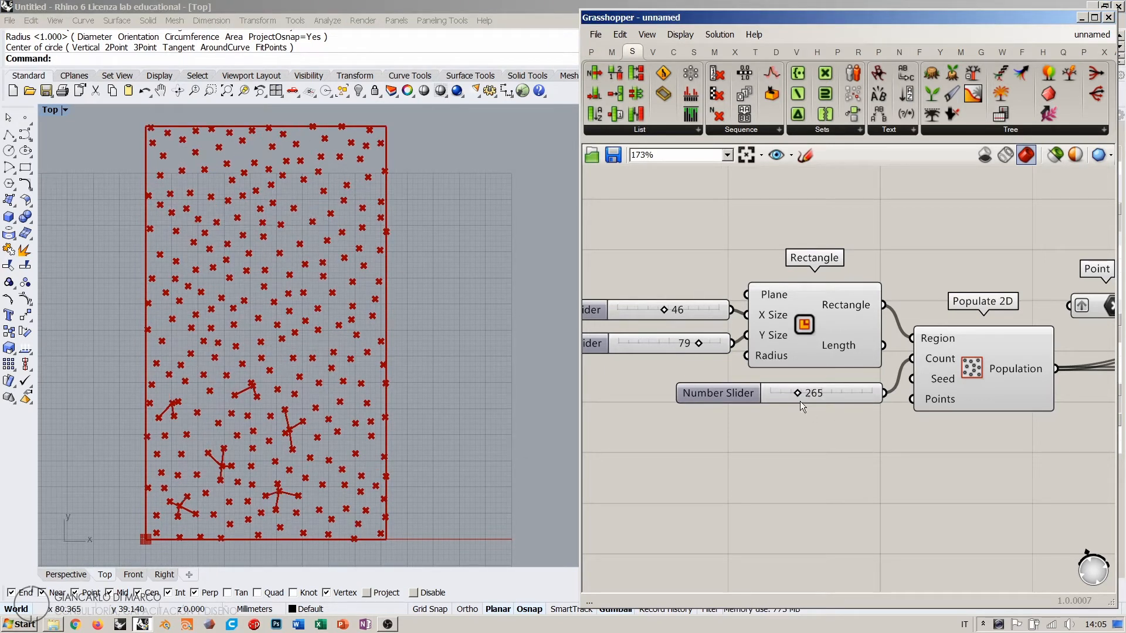
# Step: Hide the previews of the copied Rectangle, Populate 2D and Dispatch components
pyautogui.moveTo(856, 352); pyautogui.dragTo(689, 349, button='right')
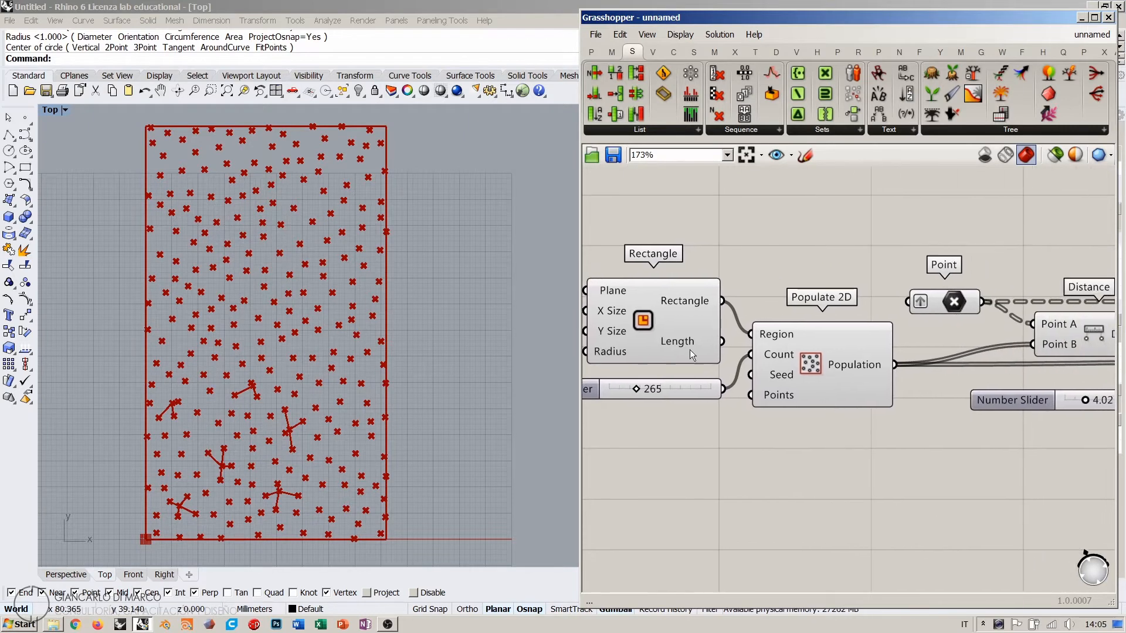
pyautogui.scroll(-2, 690, 350)
pyautogui.click(667, 338)
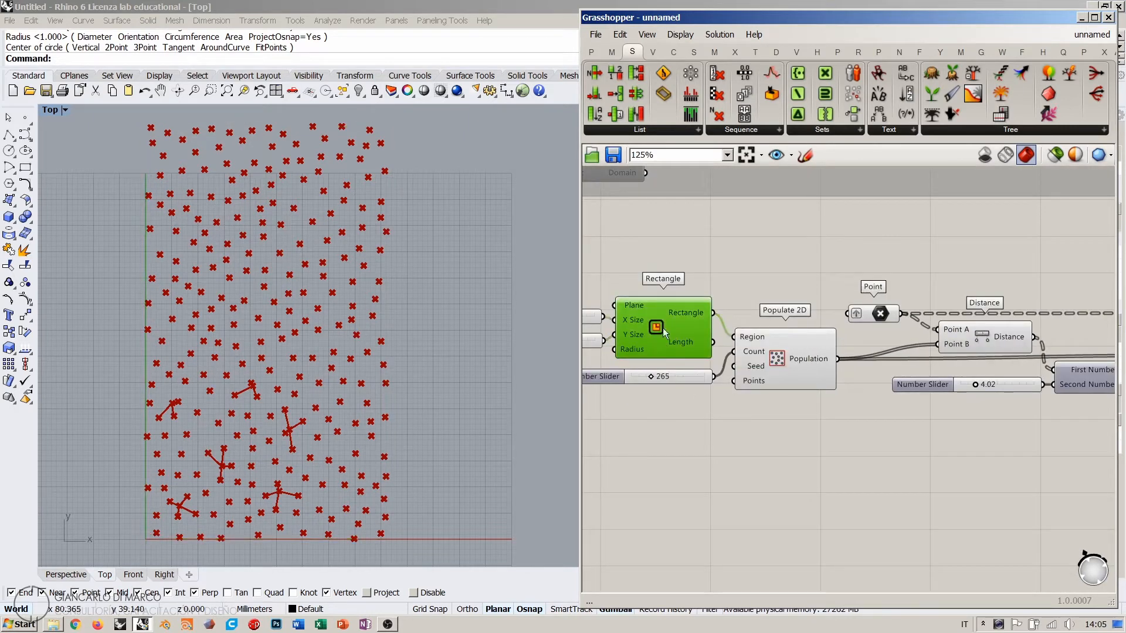
pyautogui.click(768, 356)
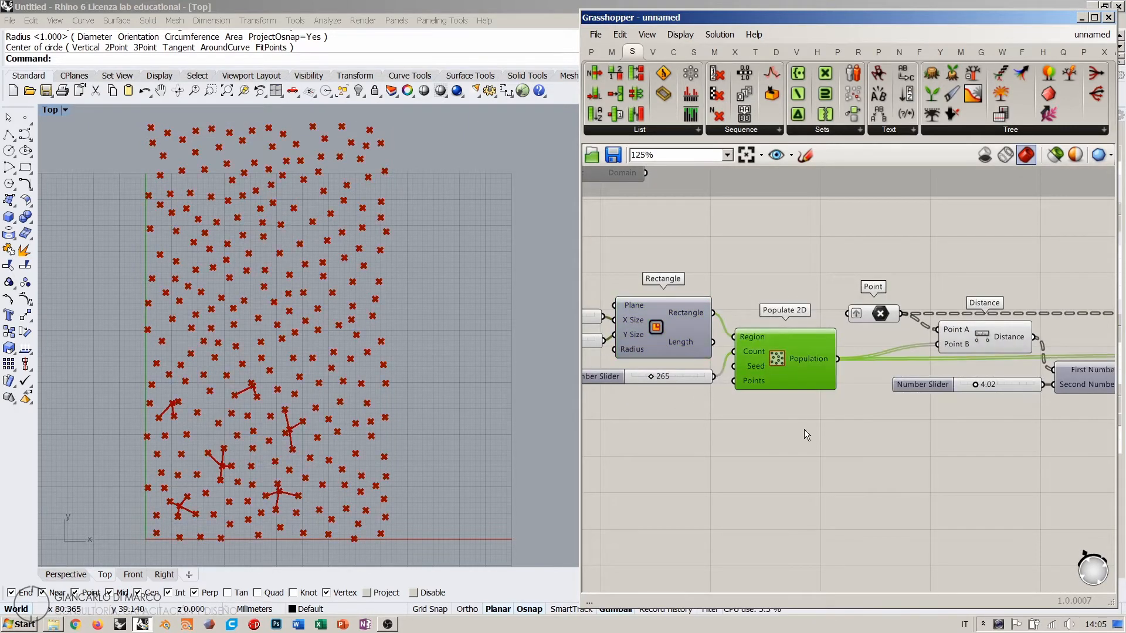
pyautogui.moveTo(804, 434); pyautogui.dragTo(434, 430, button='right')
pyautogui.click(911, 363)
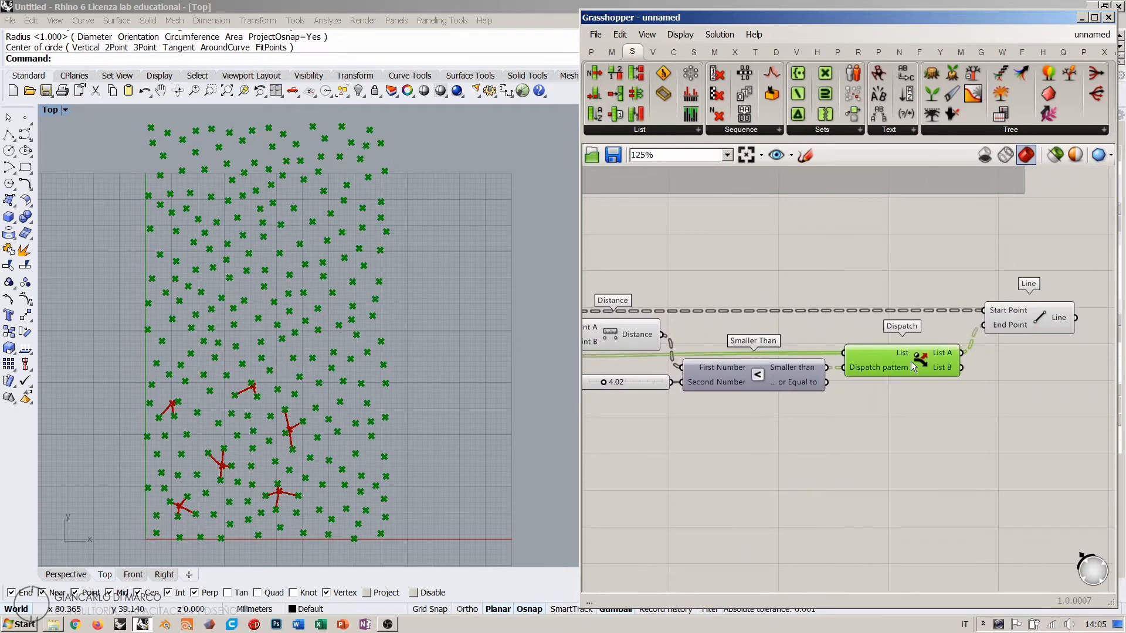
pyautogui.click(951, 406)
# Step: Turn the copied Rectangle component's preview back on
pyautogui.moveTo(759, 388); pyautogui.dragTo(901, 386, button='right')
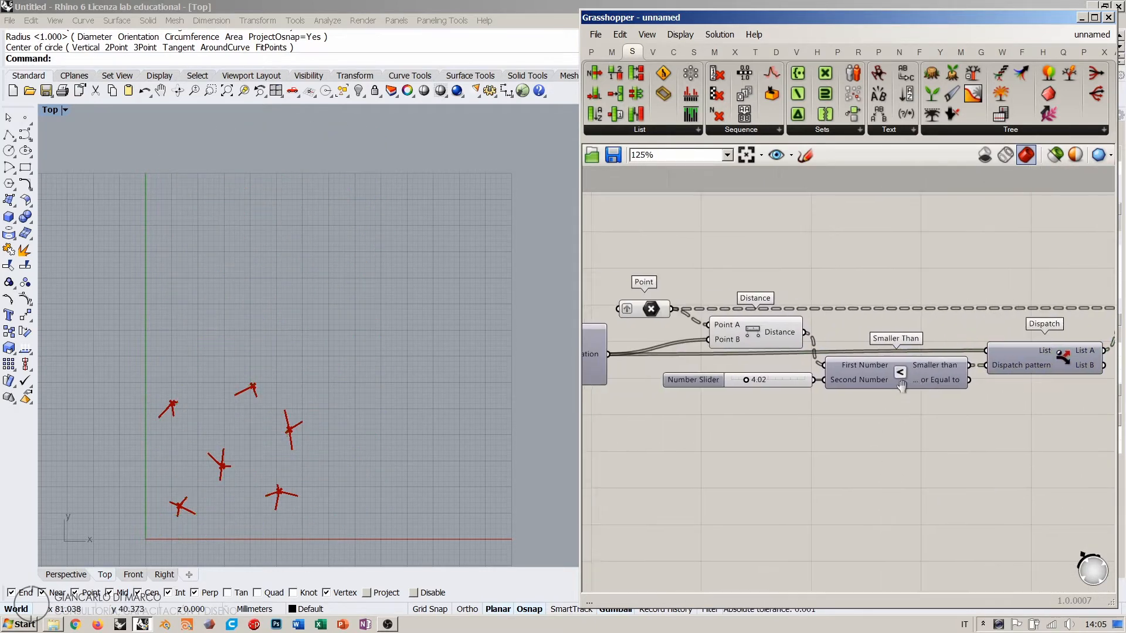
pyautogui.scroll(-1, 901, 386)
pyautogui.moveTo(678, 360); pyautogui.dragTo(767, 360, button='right')
pyautogui.click(628, 329)
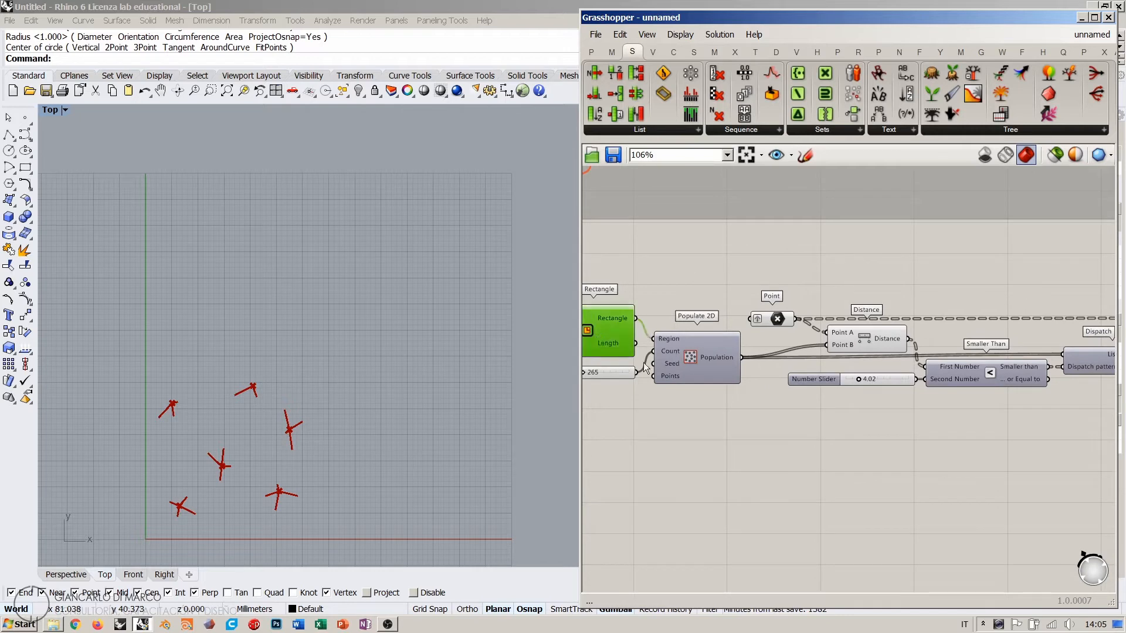
pyautogui.hotkey('ctrl', 'q')
pyautogui.click(643, 363)
# Step: Replace the Point parameter's points with three inside the rectangle: near its upper-right corner, near its left edge above mid-height, and near the bottom centre
pyautogui.click(775, 321)
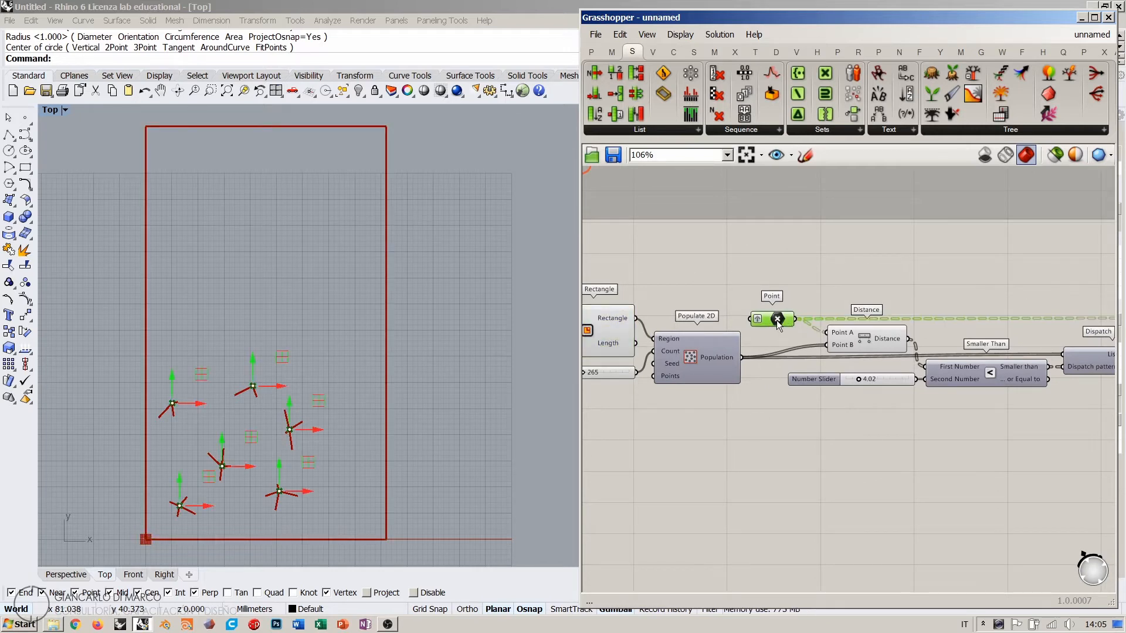
pyautogui.rightClick(776, 320)
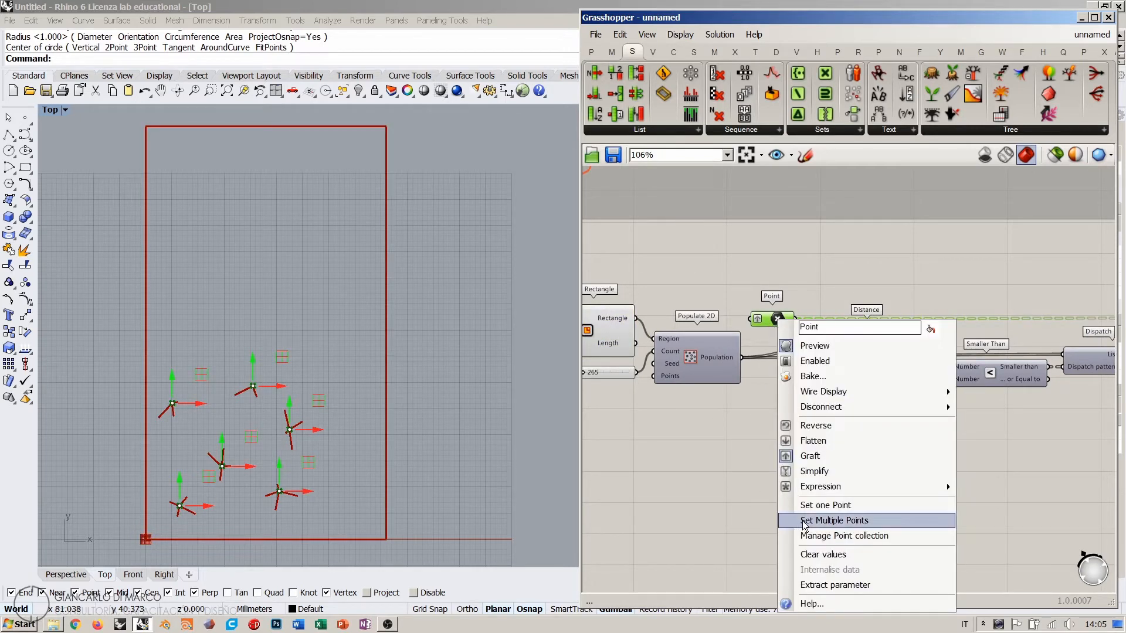
pyautogui.click(826, 520)
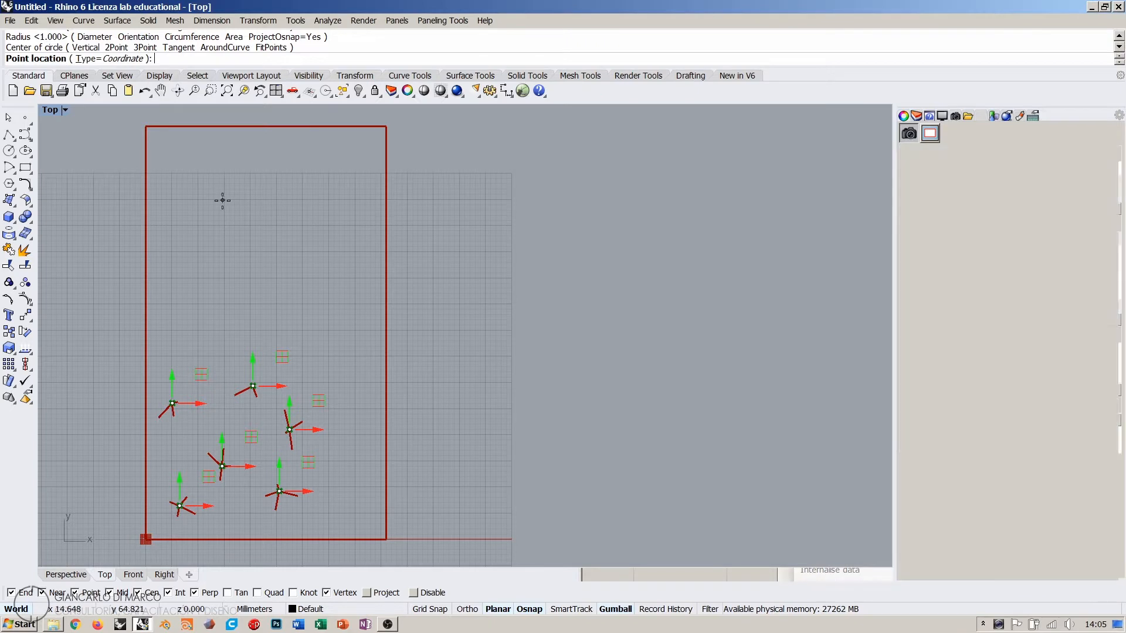
pyautogui.click(350, 166)
pyautogui.click(164, 274)
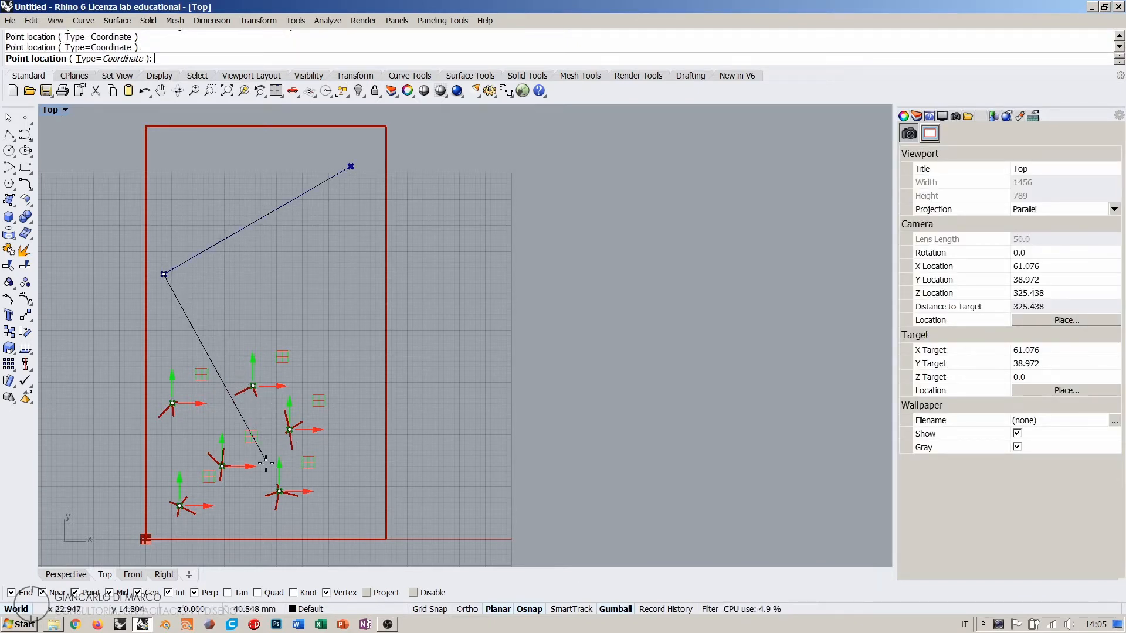
pyautogui.click(264, 504)
pyautogui.press('Return')
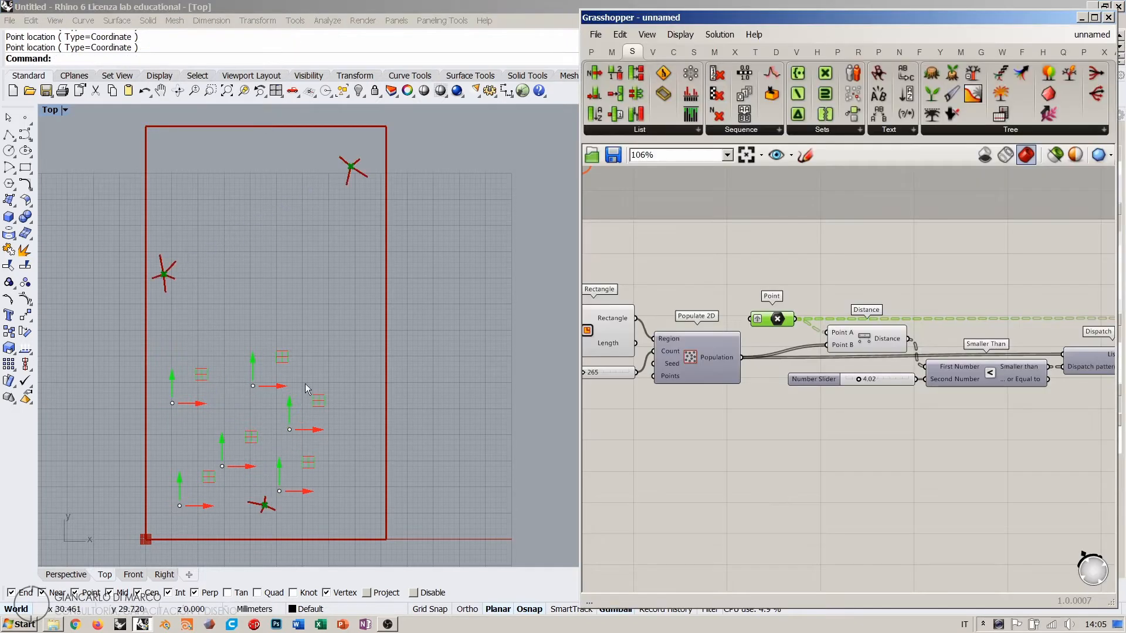
# Step: Delete the copied Line component and align the Point parameter with the Point A input of Distance
pyautogui.moveTo(998, 398); pyautogui.dragTo(658, 409, button='right')
pyautogui.click(882, 331)
pyautogui.press('Delete')
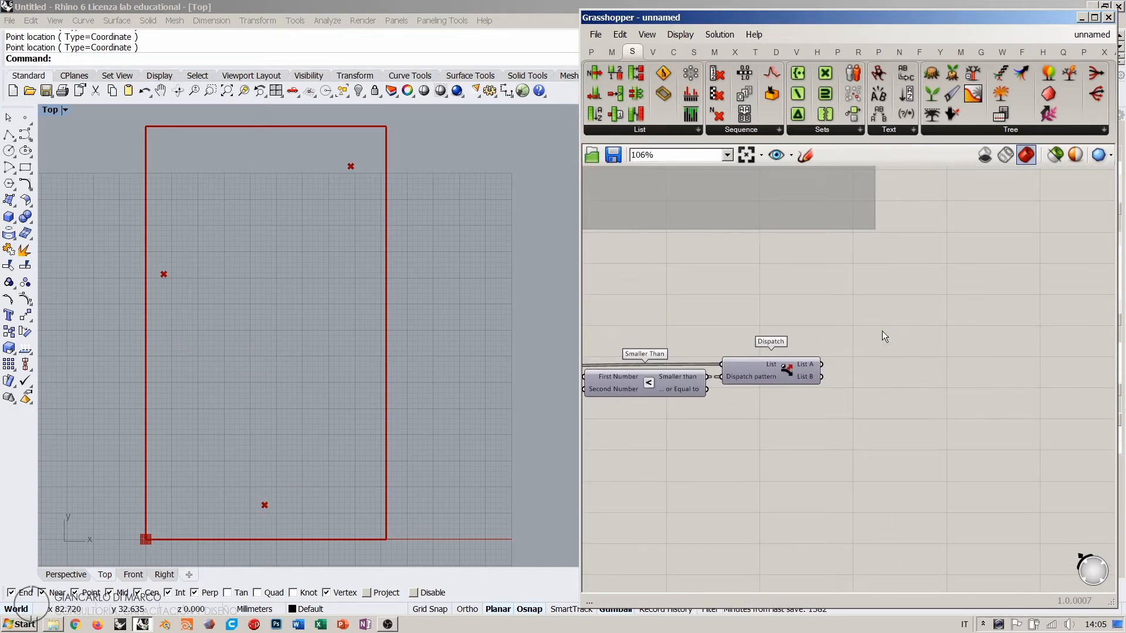
pyautogui.moveTo(831, 383); pyautogui.dragTo(1015, 380, button='right')
pyautogui.moveTo(613, 326); pyautogui.dragTo(622, 339)
pyautogui.click(782, 307)
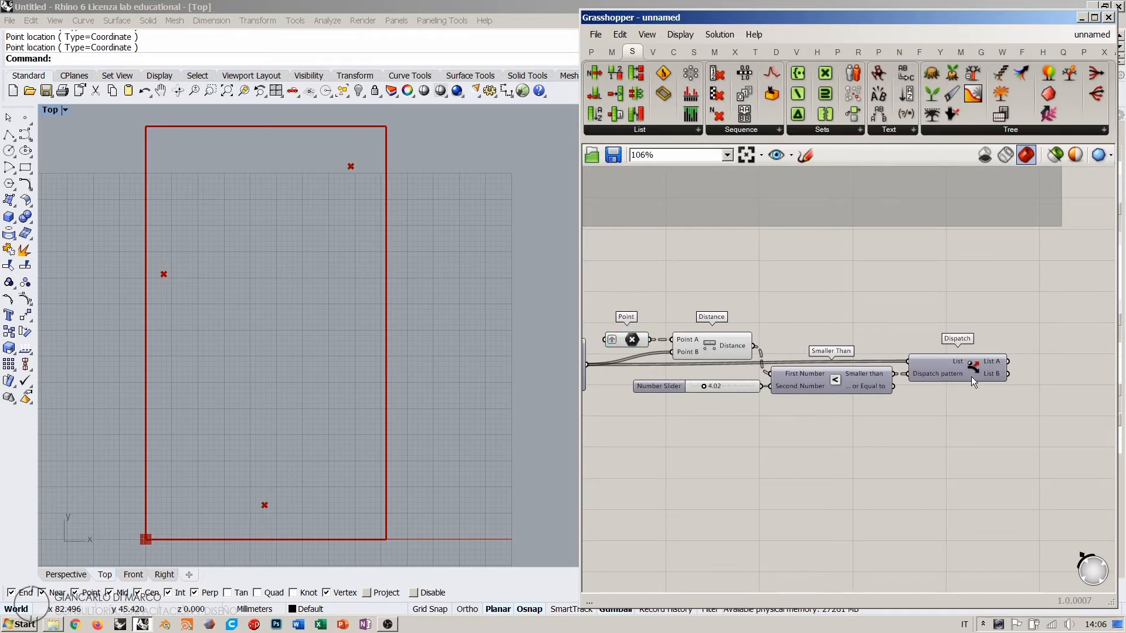
pyautogui.moveTo(971, 377); pyautogui.dragTo(825, 363, button='right')
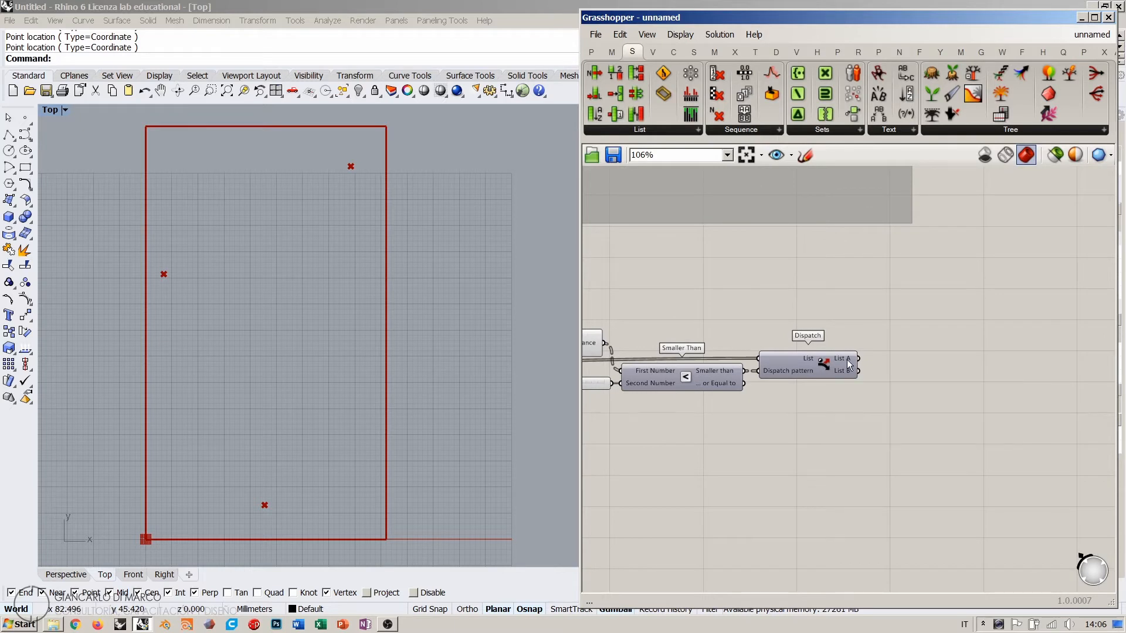
pyautogui.moveTo(847, 364)
pyautogui.moveTo(783, 368); pyautogui.dragTo(942, 376, button='right')
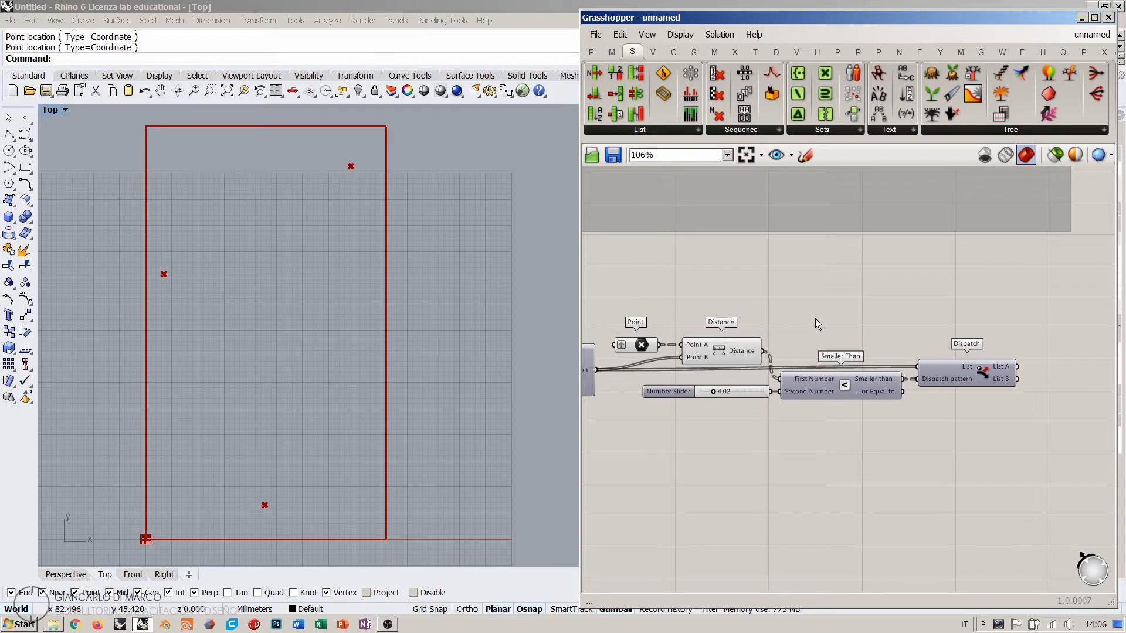
pyautogui.moveTo(815, 318)
pyautogui.mouseDown(button='right')
pyautogui.moveTo(786, 302)
pyautogui.moveTo(813, 309)
pyautogui.mouseUp(button='right')
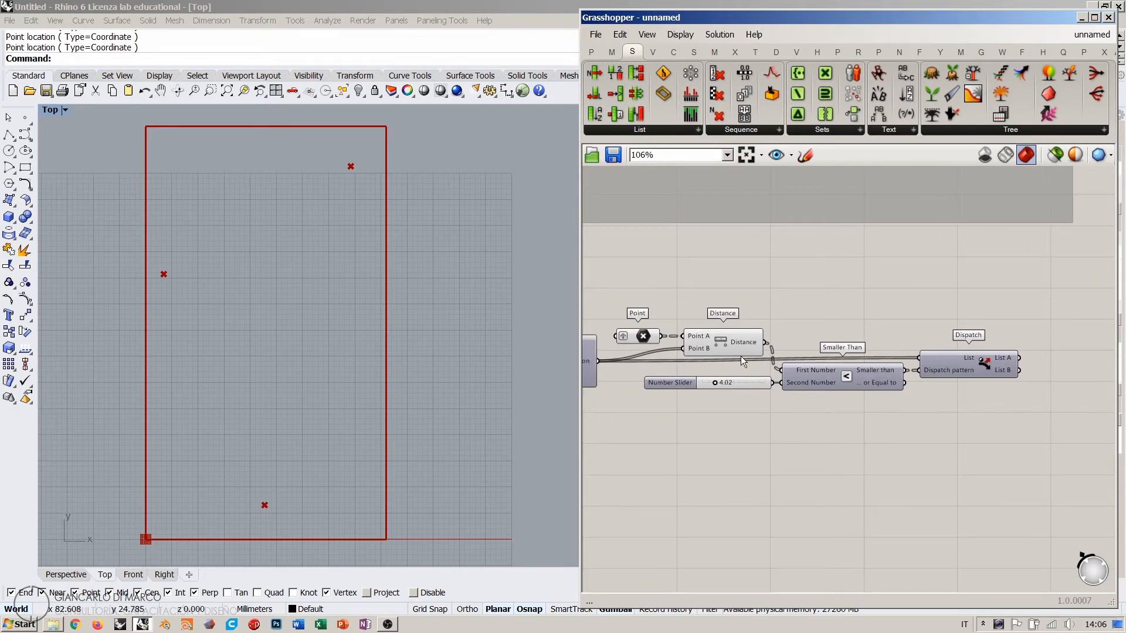
pyautogui.rightClick(784, 440)
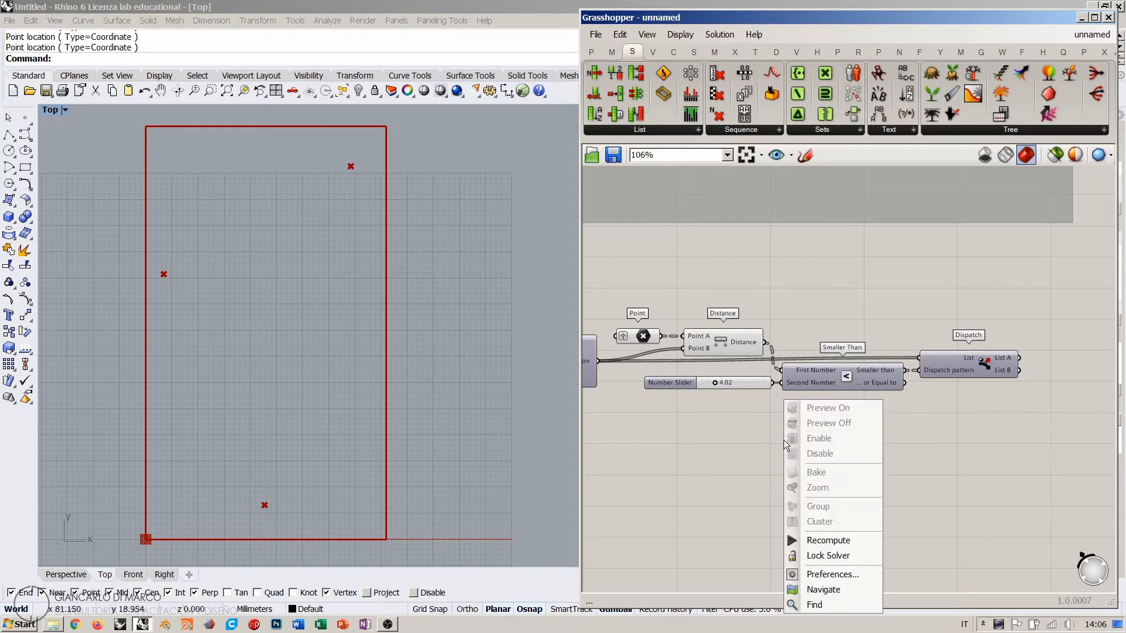
# Step: Add a Circle component below the copied definition and connect the Population output to its Plane input
pyautogui.doubleClick(762, 442)
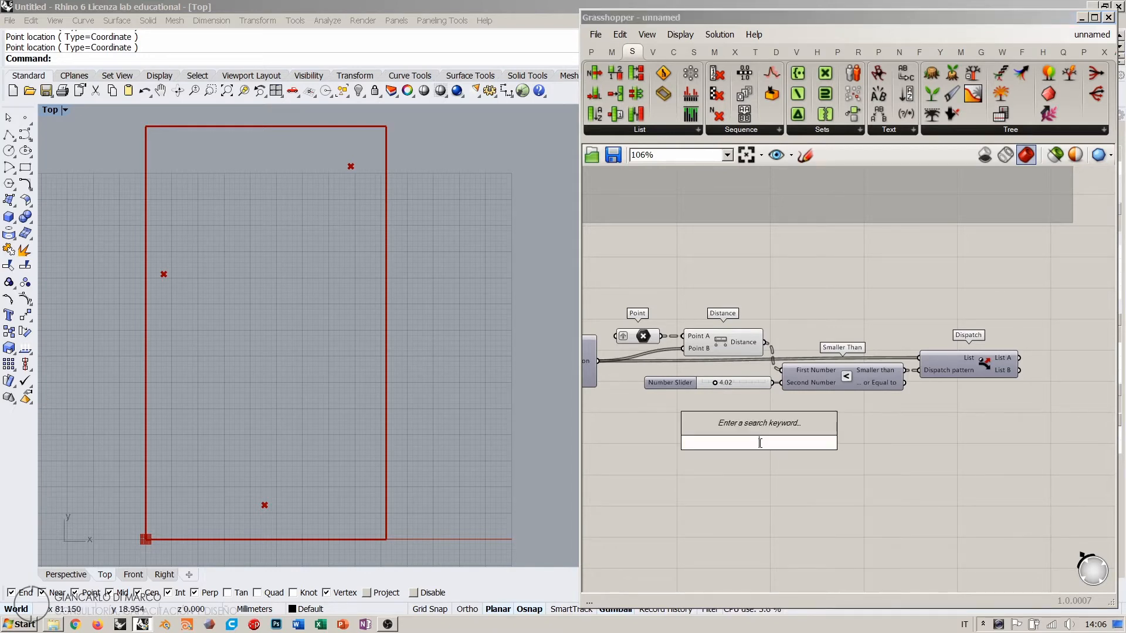
pyautogui.write('cir')
pyautogui.click(732, 429)
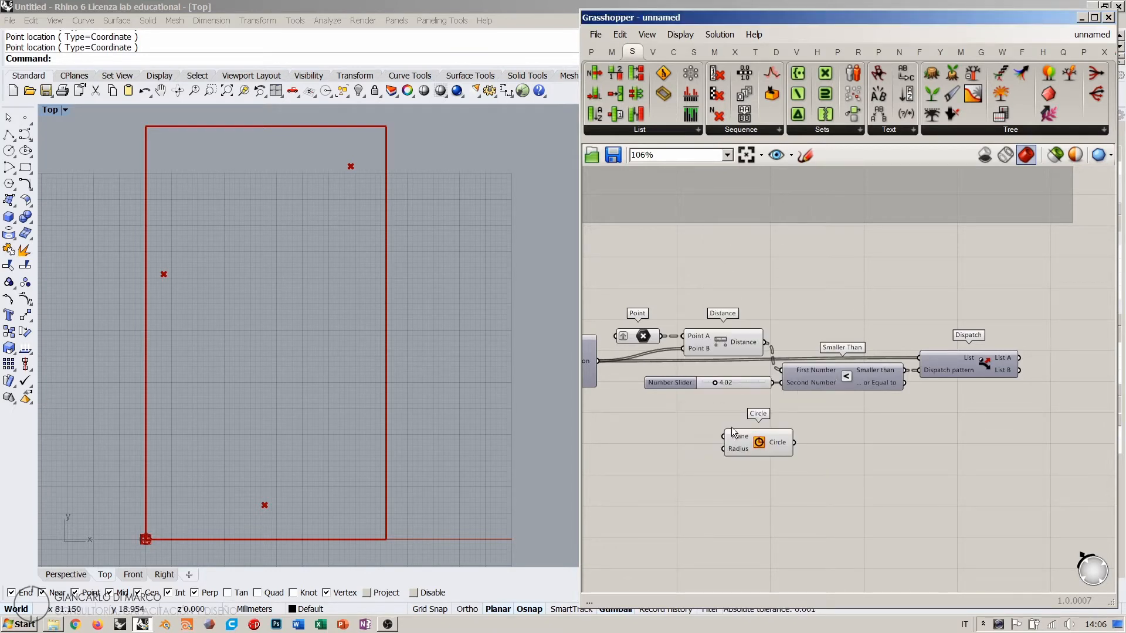
pyautogui.moveTo(691, 391); pyautogui.dragTo(850, 379, button='right')
pyautogui.scroll(2, 849, 379)
pyautogui.moveTo(723, 335); pyautogui.dragTo(875, 445)
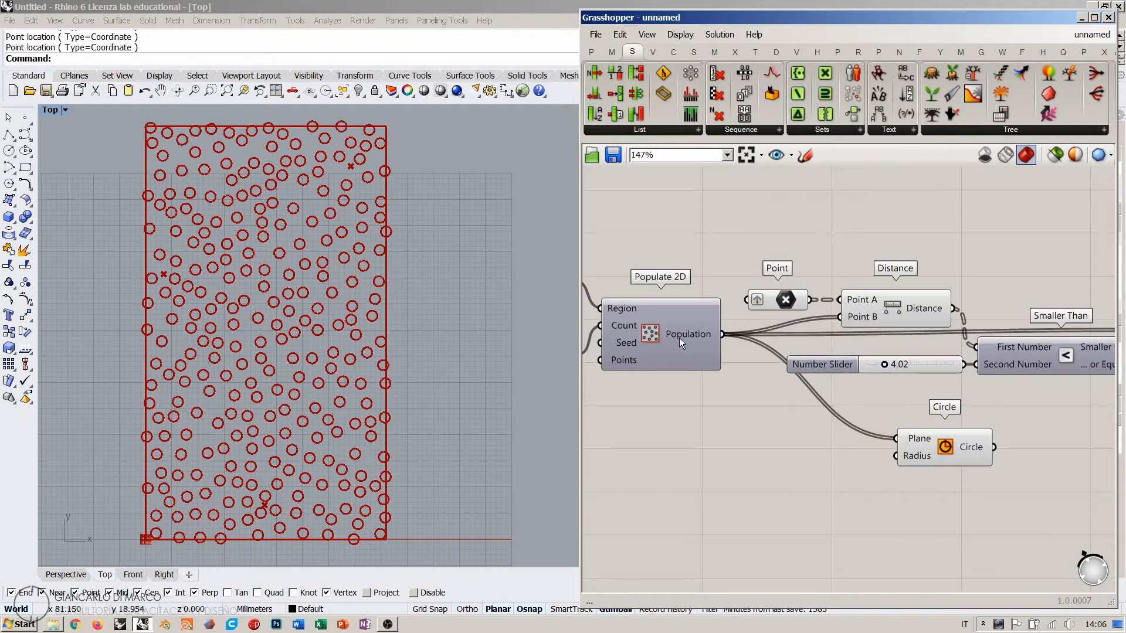
# Step: Move the Circle component above the Distance and Smaller Than components
pyautogui.moveTo(853, 466); pyautogui.dragTo(719, 483, button='right')
pyautogui.moveTo(820, 475); pyautogui.dragTo(968, 261)
pyautogui.click(901, 311)
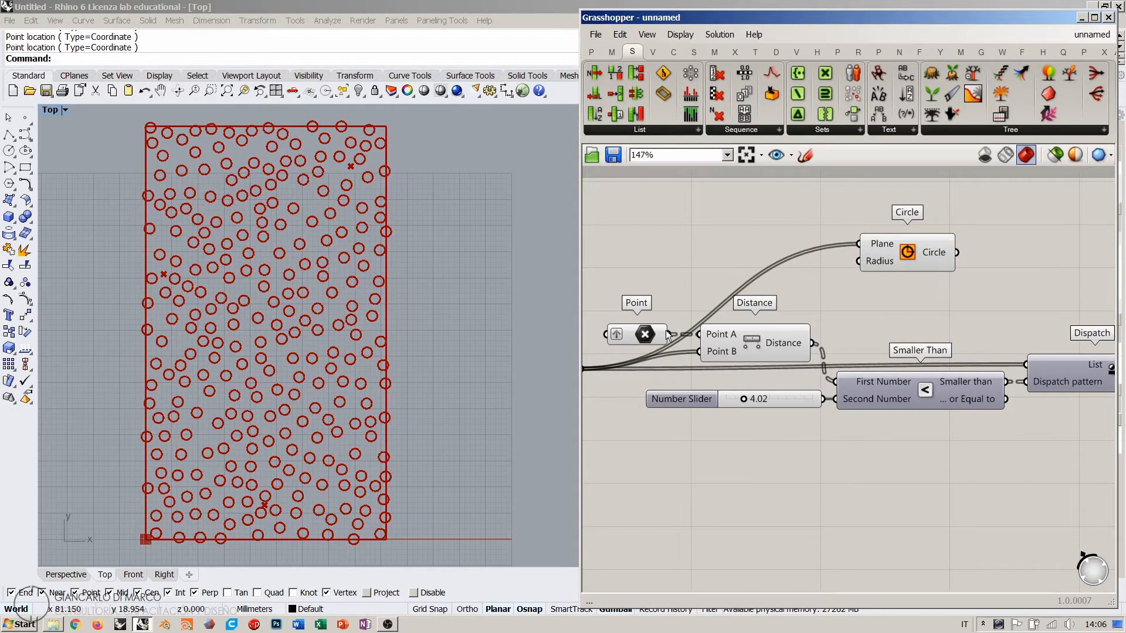
pyautogui.click(643, 335)
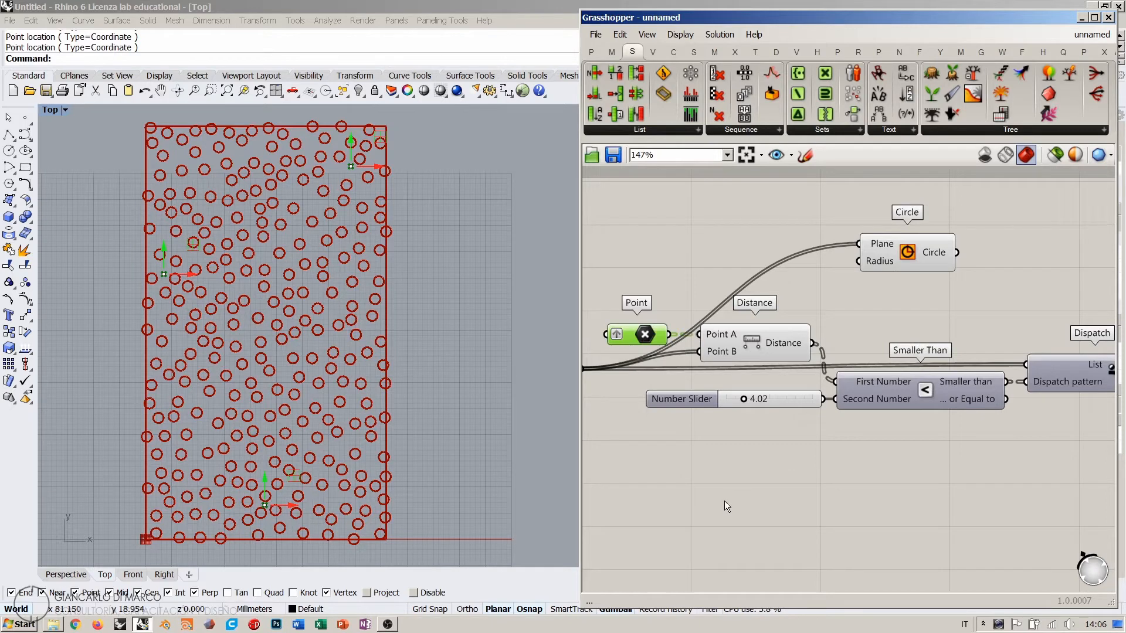
pyautogui.click(723, 501)
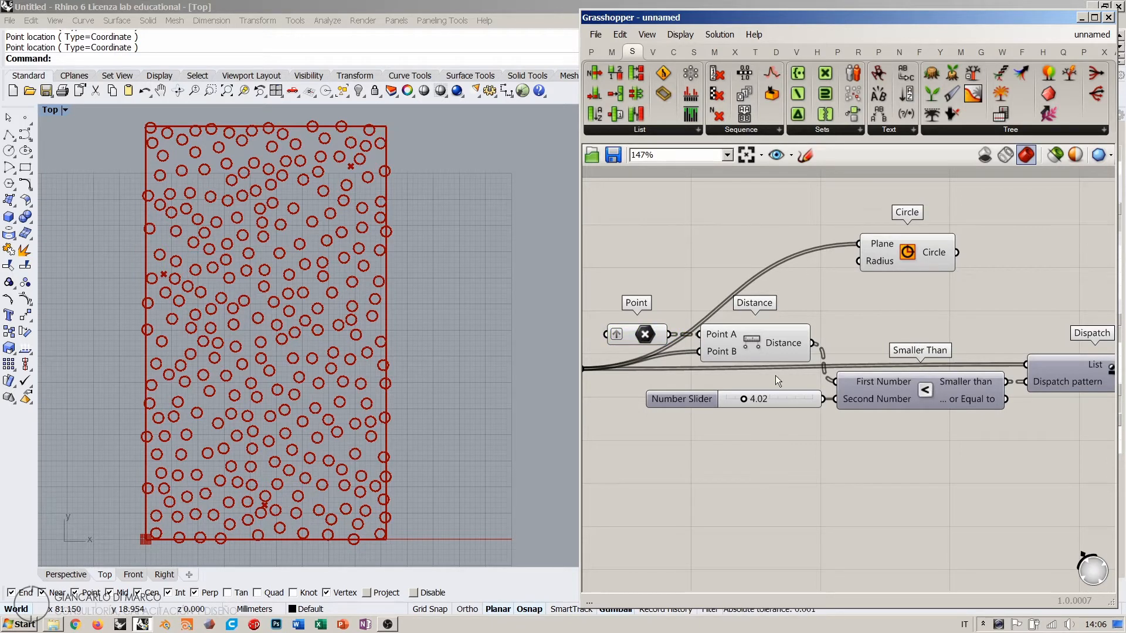
pyautogui.moveTo(783, 345)
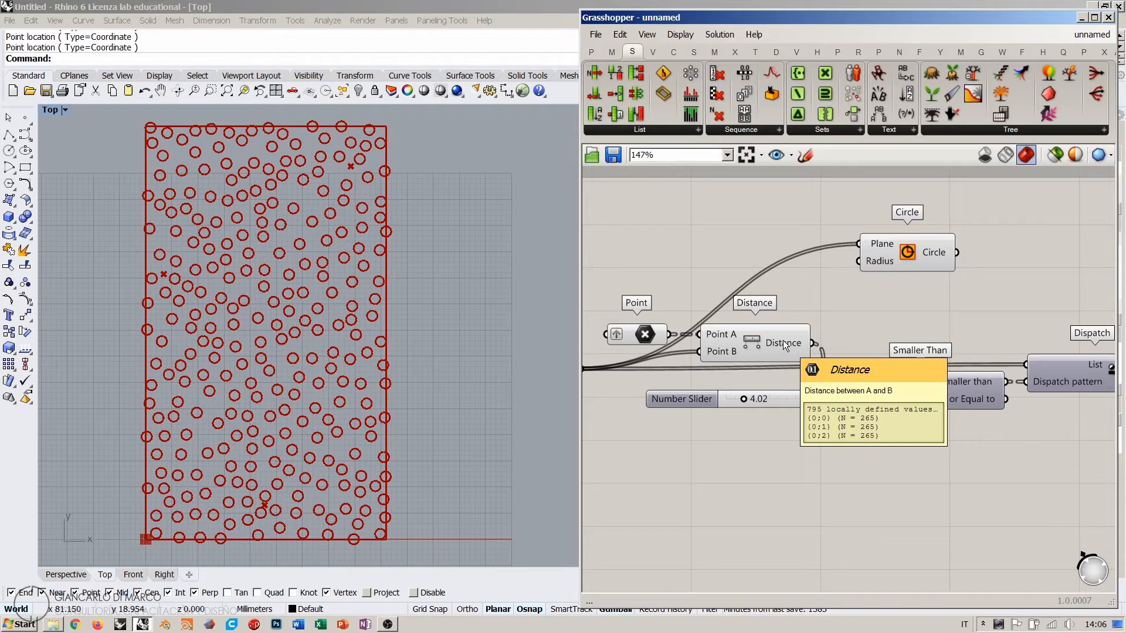
# Step: Delete the copied Smaller Than and Dispatch components together with the 4.02 number slider
pyautogui.scroll(-2, 782, 340)
pyautogui.moveTo(986, 430); pyautogui.dragTo(711, 378)
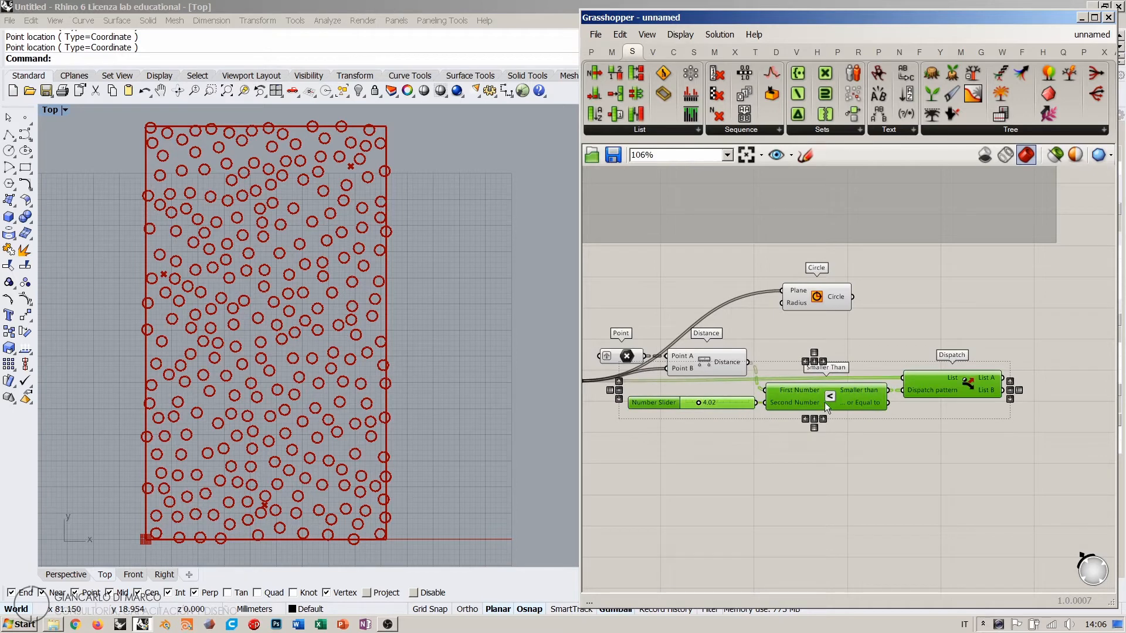
pyautogui.press('Delete')
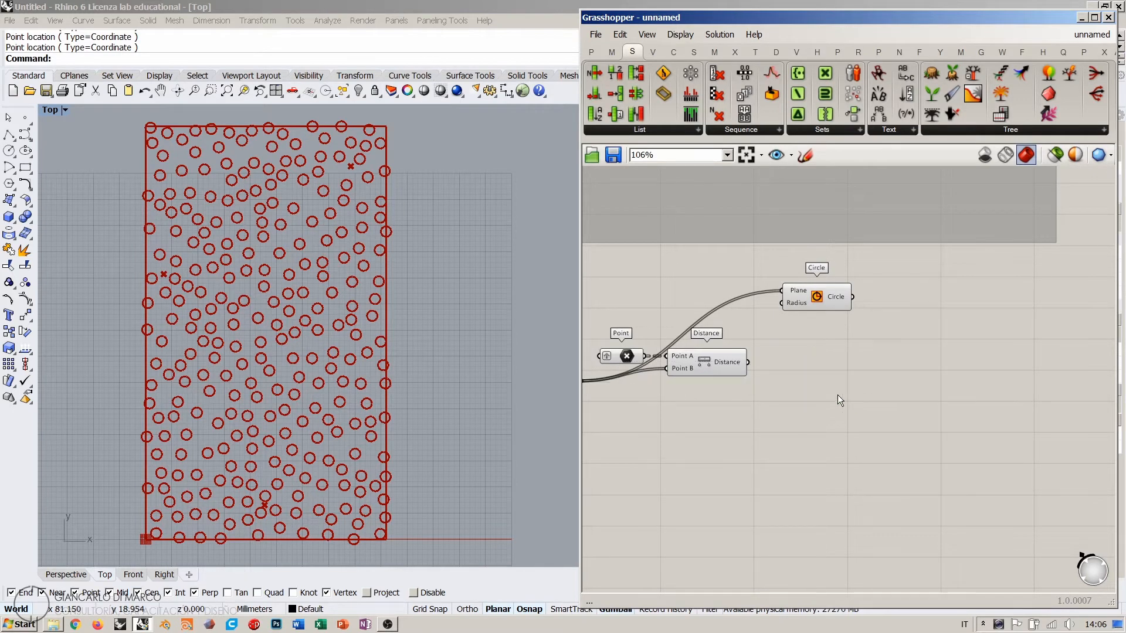
# Step: Move Point and Distance below the Population wire, and shift Circle further right, level with the Population output
pyautogui.moveTo(825, 370); pyautogui.dragTo(864, 388, button='right')
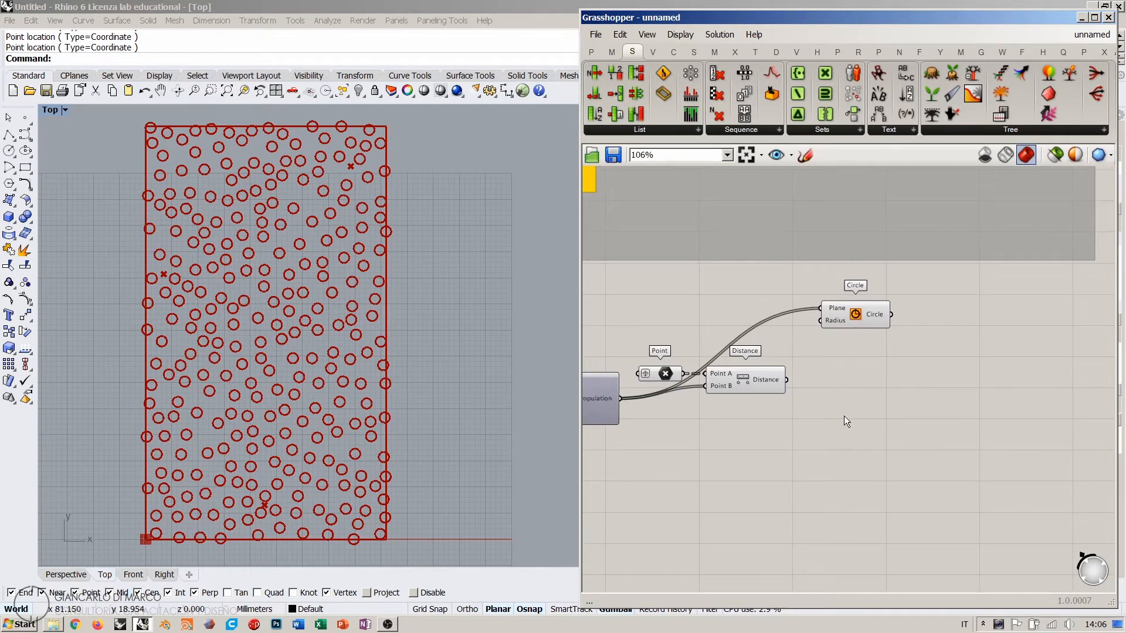
pyautogui.moveTo(843, 416); pyautogui.dragTo(674, 362)
pyautogui.moveTo(736, 384); pyautogui.dragTo(762, 466)
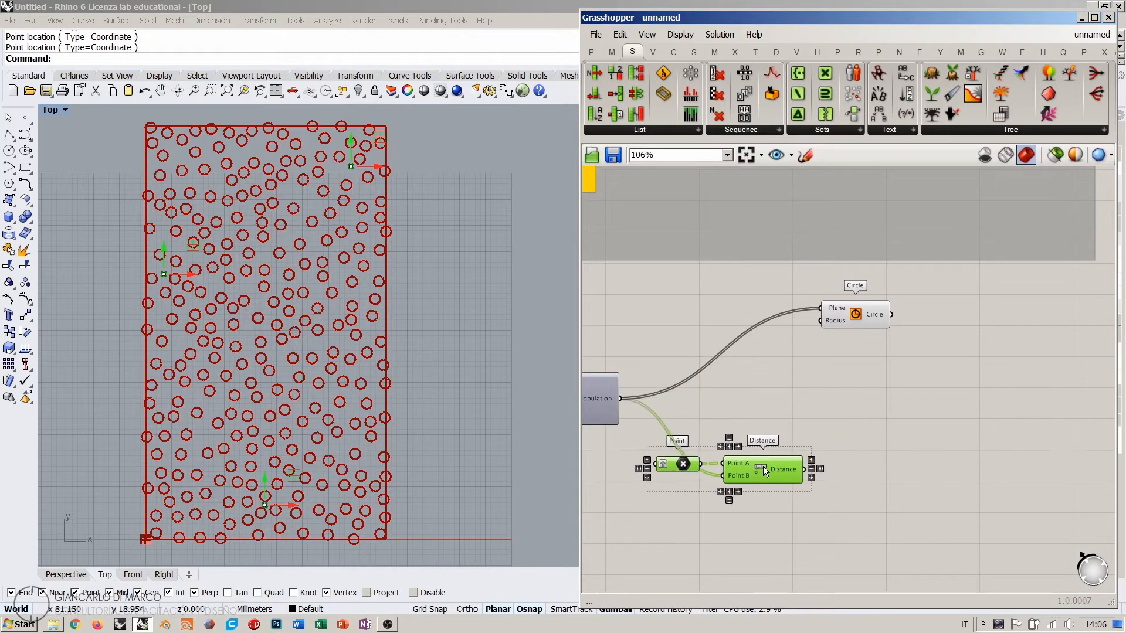
pyautogui.moveTo(748, 404); pyautogui.dragTo(869, 385, button='right')
pyautogui.moveTo(987, 298); pyautogui.dragTo(1022, 380)
pyautogui.click(1033, 428)
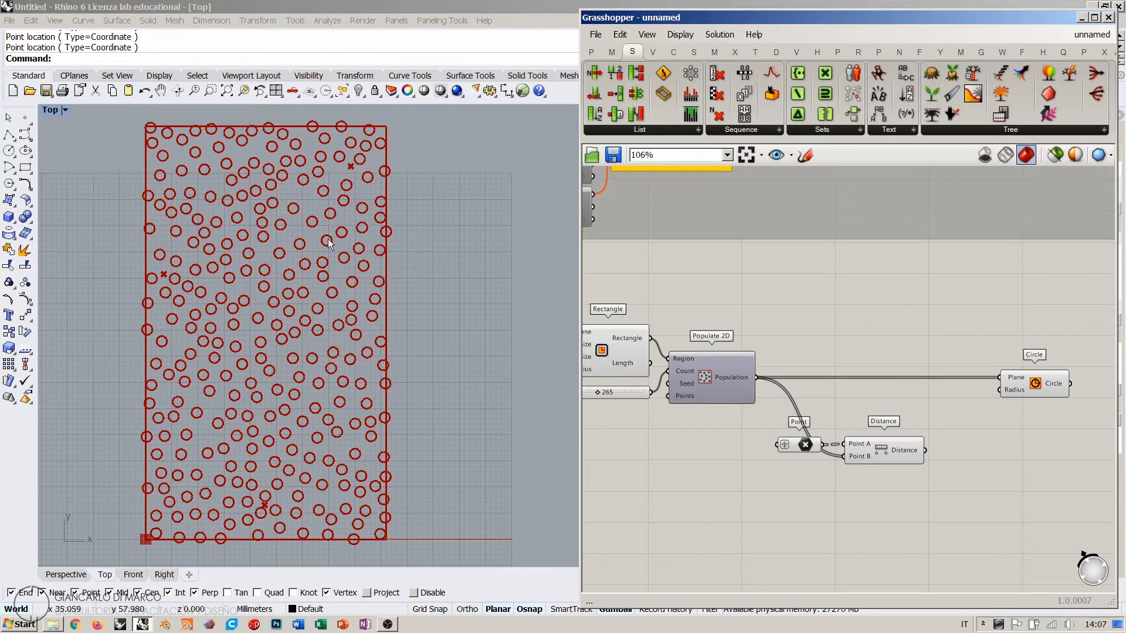
# Step: Move the Point parameter further left of Distance, beneath the Populate 2D component
pyautogui.scroll(3, 902, 463)
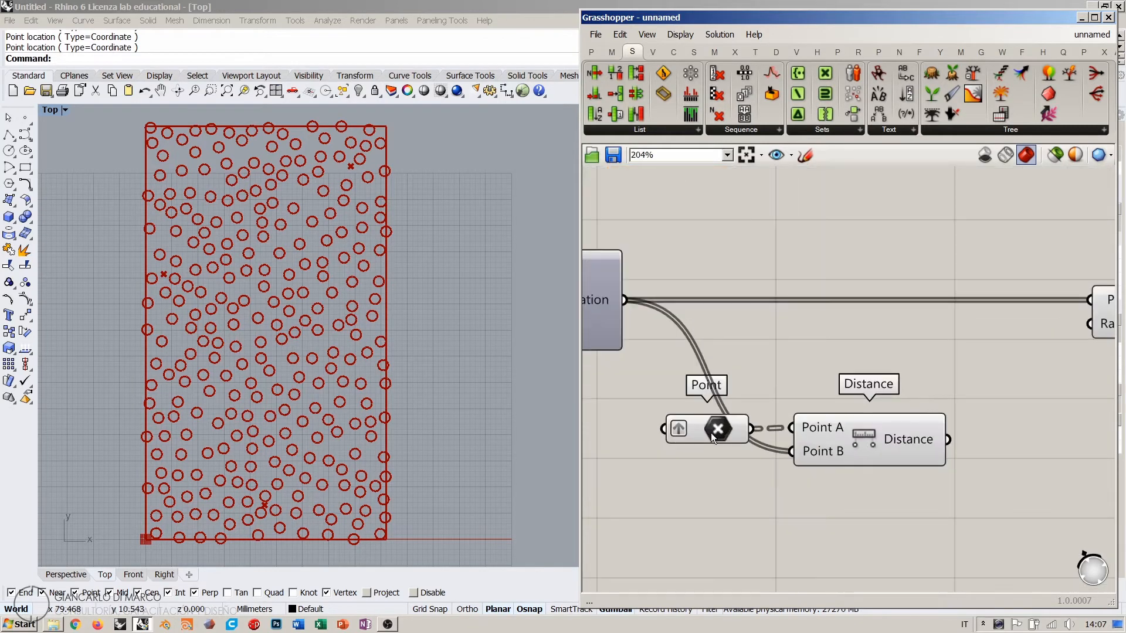
pyautogui.moveTo(710, 433); pyautogui.dragTo(815, 414, button='right')
pyautogui.moveTo(811, 416); pyautogui.dragTo(670, 413)
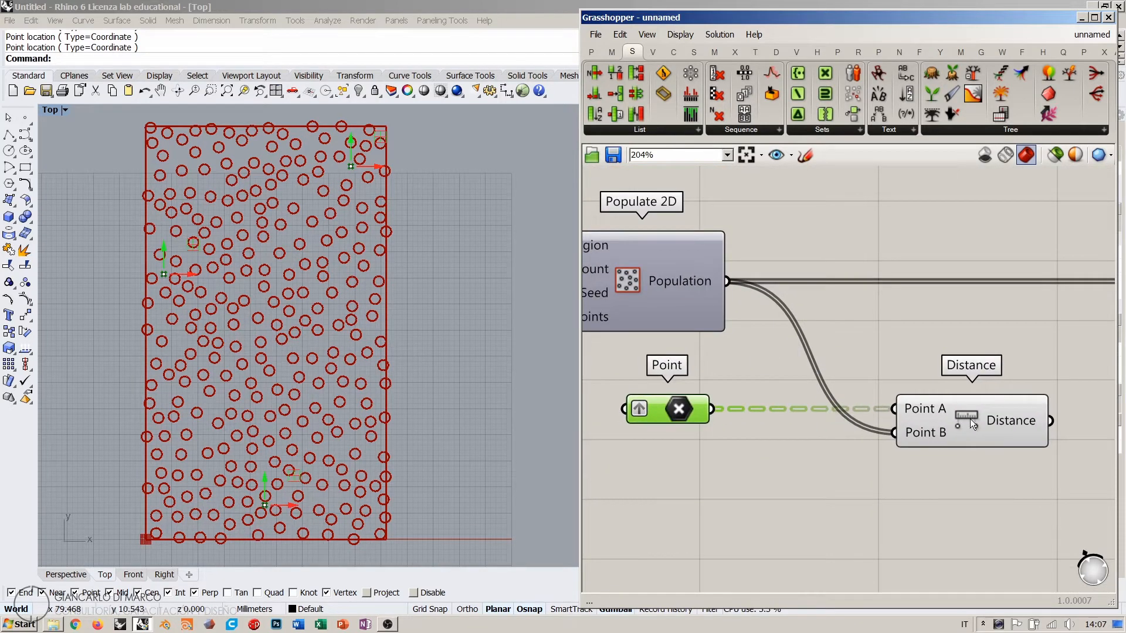
# Step: Move the Distance component closer to the Point parameter
pyautogui.moveTo(970, 419); pyautogui.dragTo(847, 420)
pyautogui.click(948, 457)
pyautogui.moveTo(955, 457); pyautogui.dragTo(811, 372, button='right')
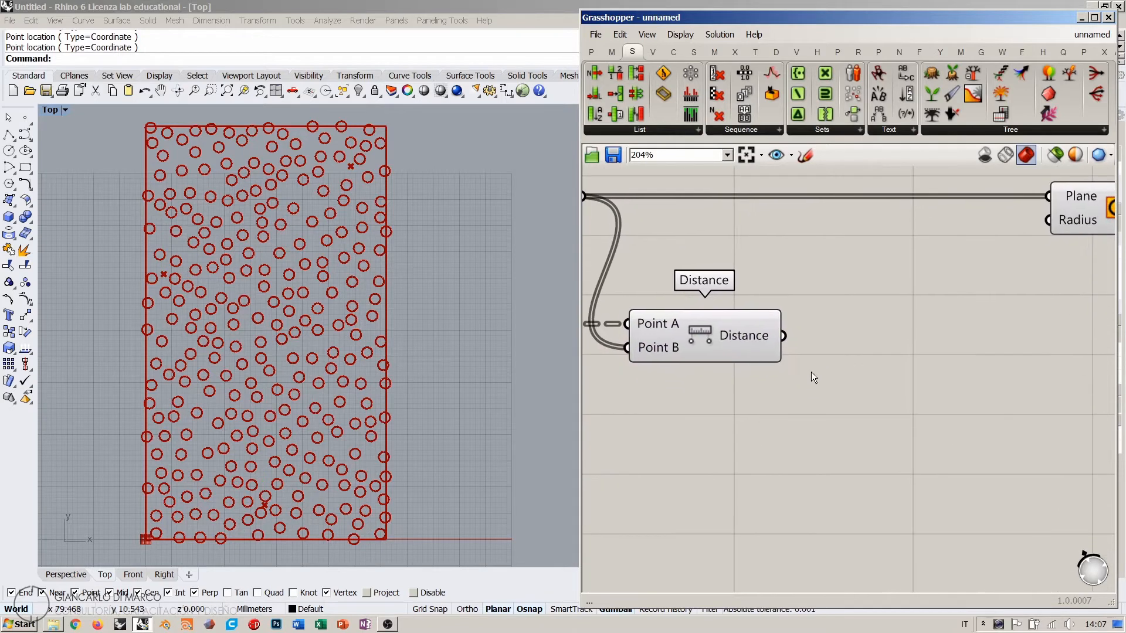
pyautogui.moveTo(749, 333)
pyautogui.scroll(-1, 857, 315)
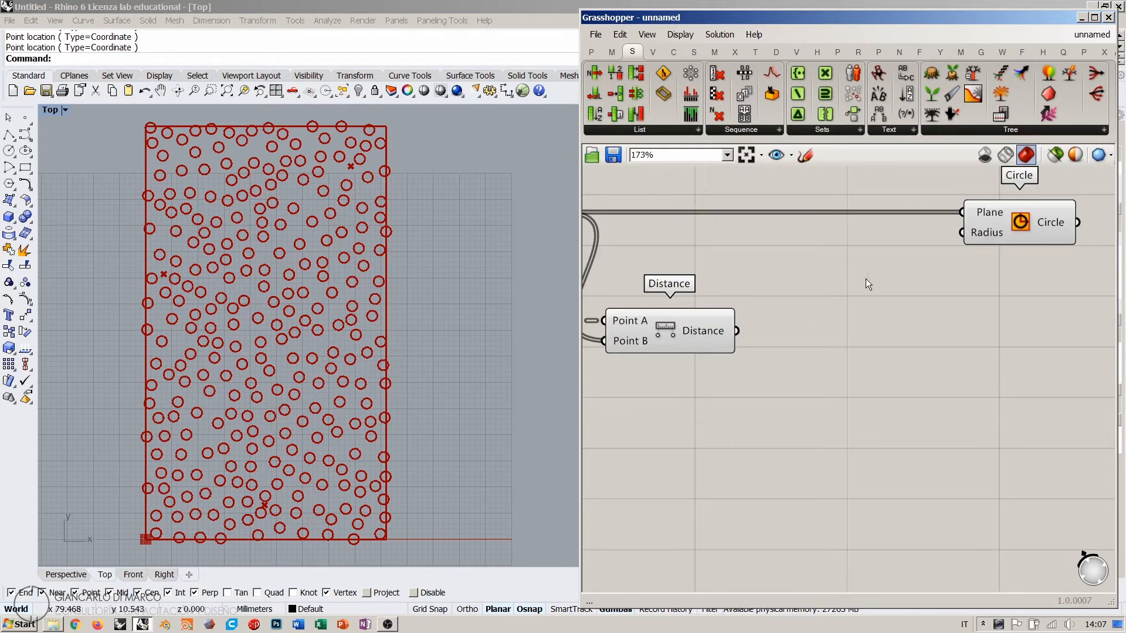
# Step: Add a Param Viewer between Distance and Circle, slightly below them, and feed it the Distance output
pyautogui.click(592, 51)
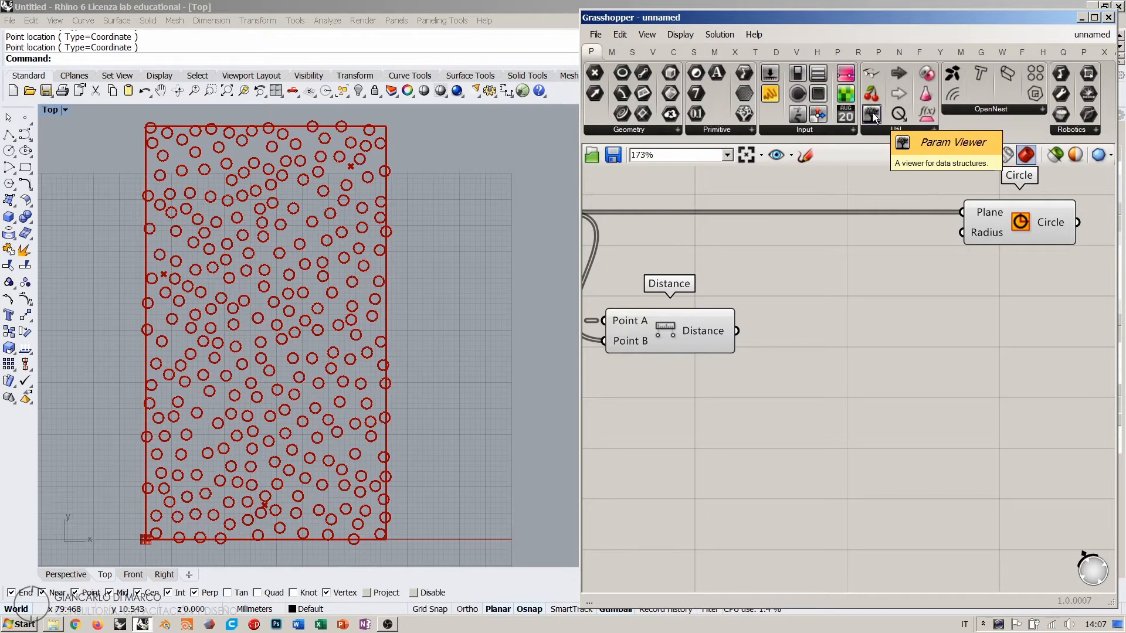
pyautogui.moveTo(873, 118); pyautogui.dragTo(872, 402)
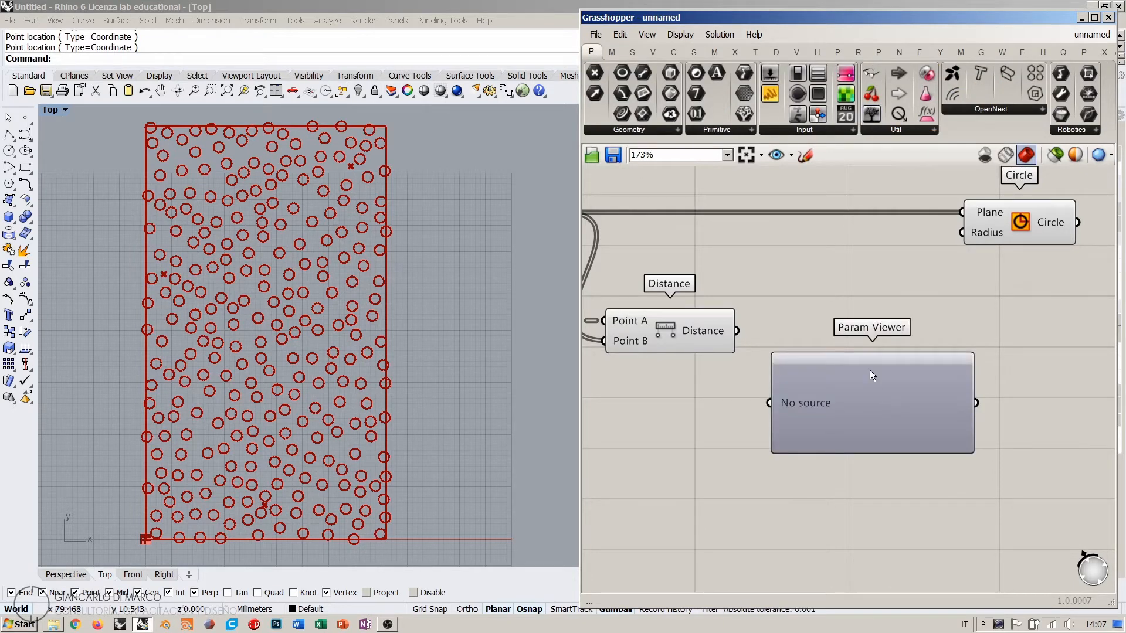
pyautogui.moveTo(740, 332); pyautogui.dragTo(771, 390)
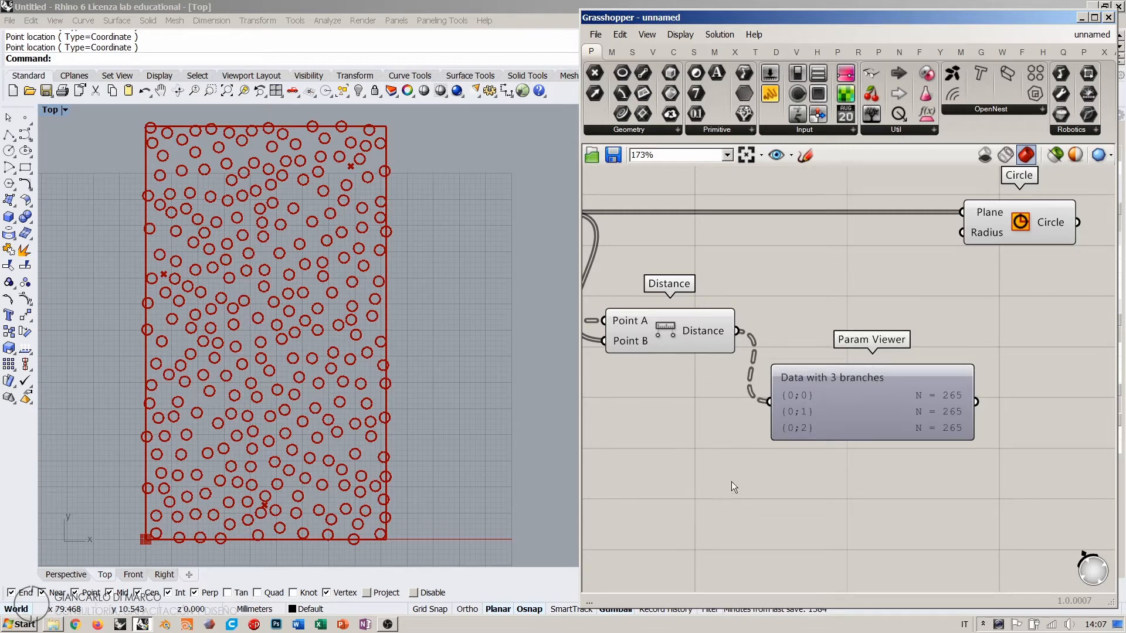
pyautogui.scroll(3, 912, 402)
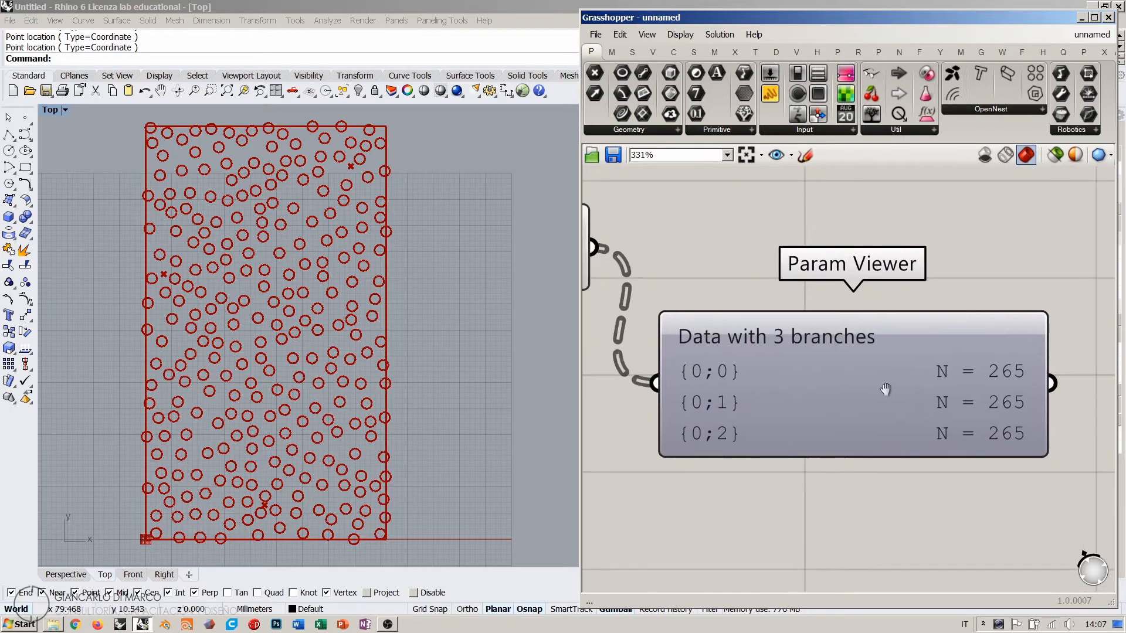
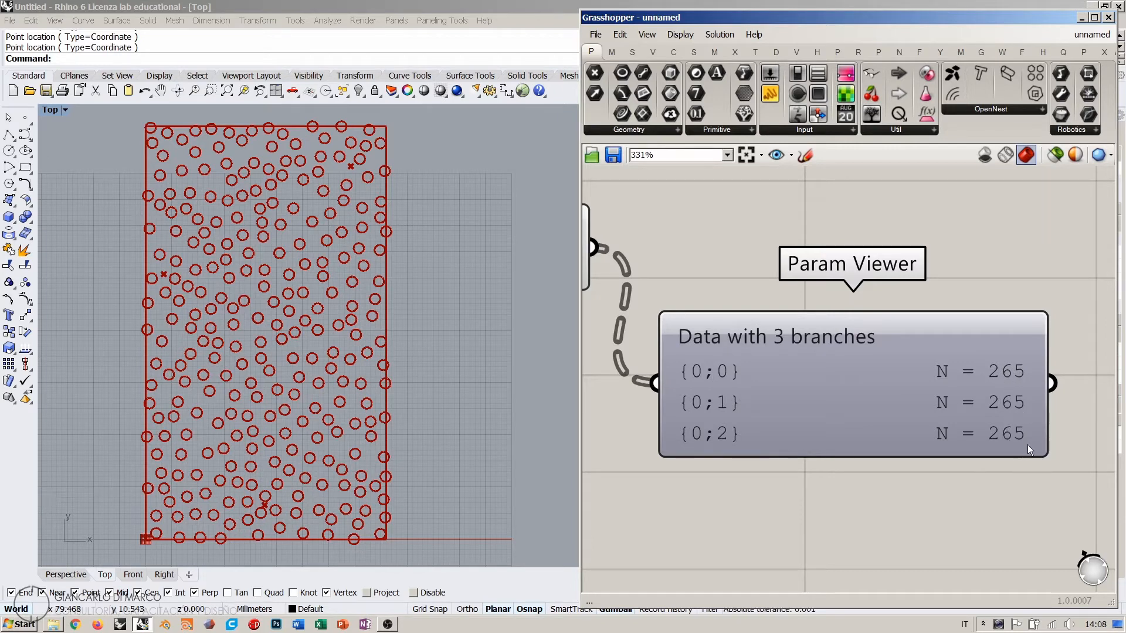
# Step: Compare the data structures of the Population output, the Point parameter and the Distance output with the Param Viewer's branches
pyautogui.moveTo(737, 333); pyautogui.dragTo(1107, 493, button='right')
pyautogui.moveTo(672, 280); pyautogui.dragTo(867, 371, button='right')
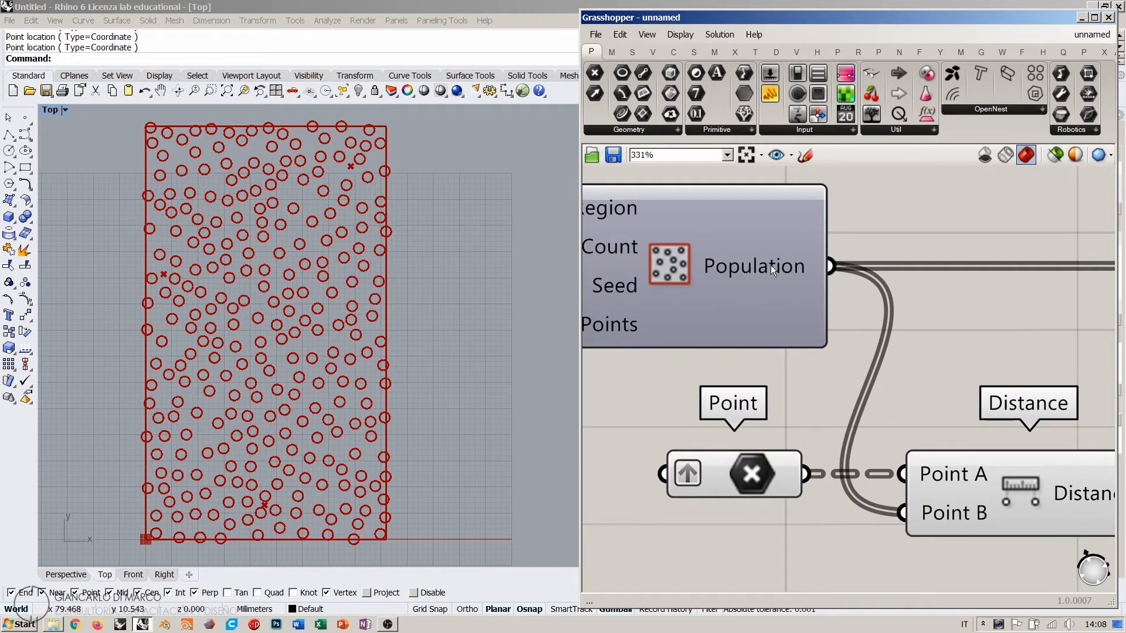
pyautogui.moveTo(754, 268)
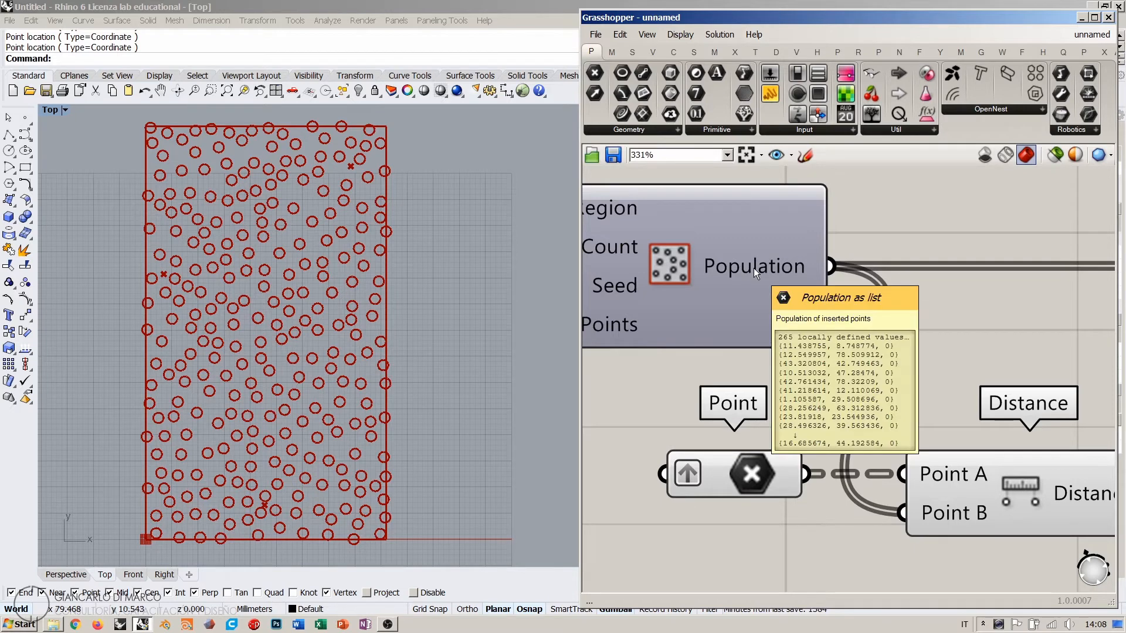
pyautogui.moveTo(1045, 480); pyautogui.dragTo(797, 337, button='right')
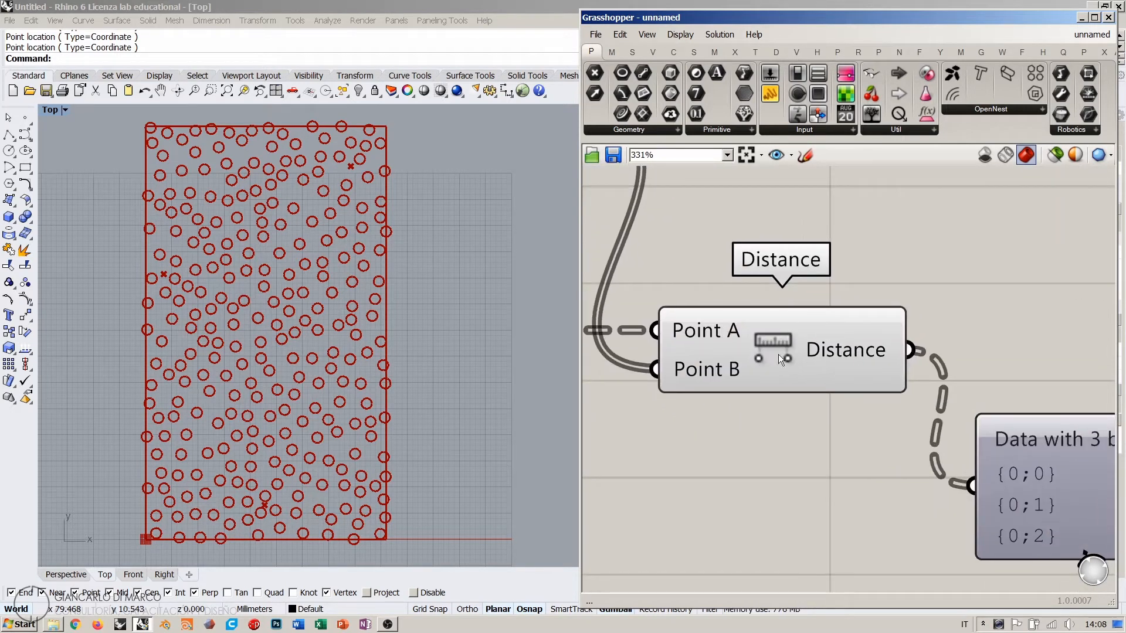
pyautogui.moveTo(844, 354)
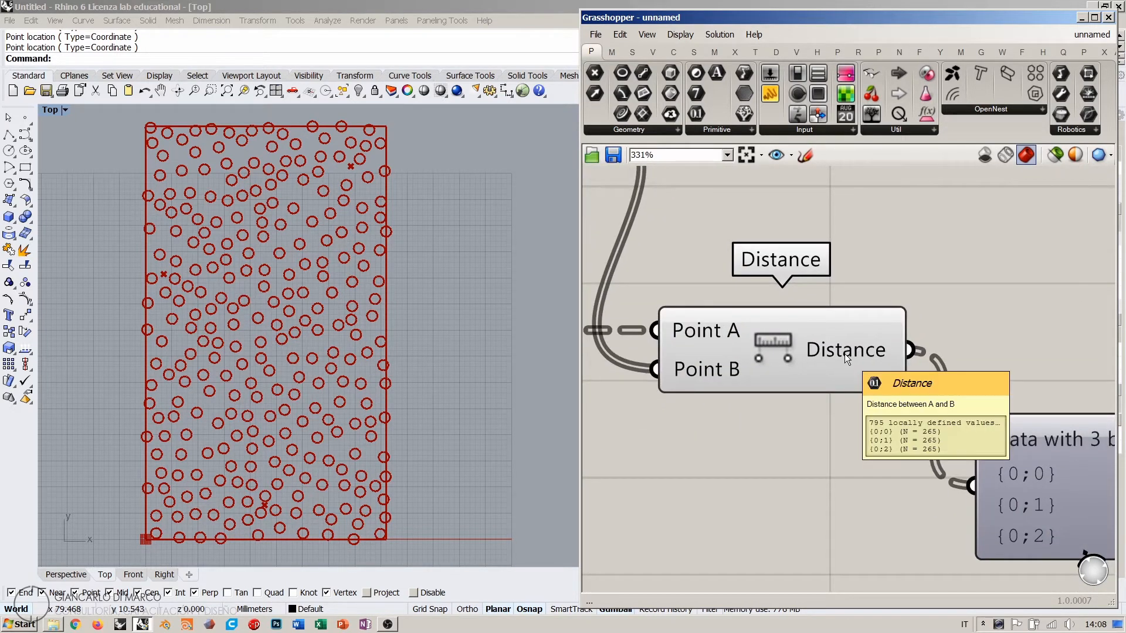
pyautogui.moveTo(746, 371); pyautogui.dragTo(949, 372, button='right')
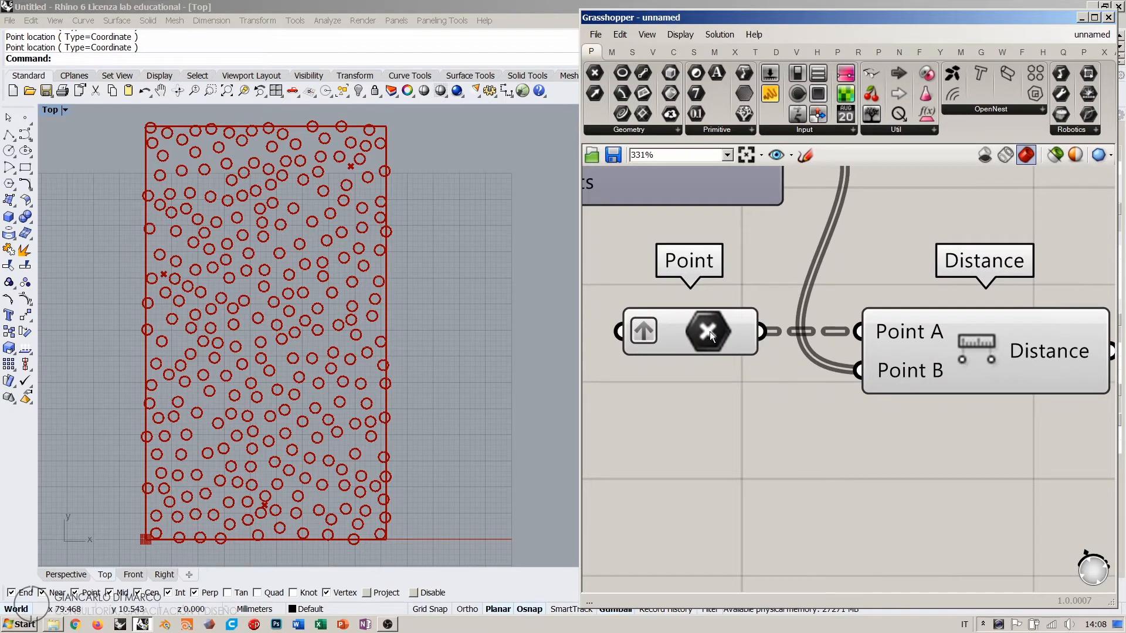
pyautogui.moveTo(709, 332)
pyautogui.scroll(-2, 927, 419)
pyautogui.moveTo(927, 419); pyautogui.dragTo(764, 392, button='right')
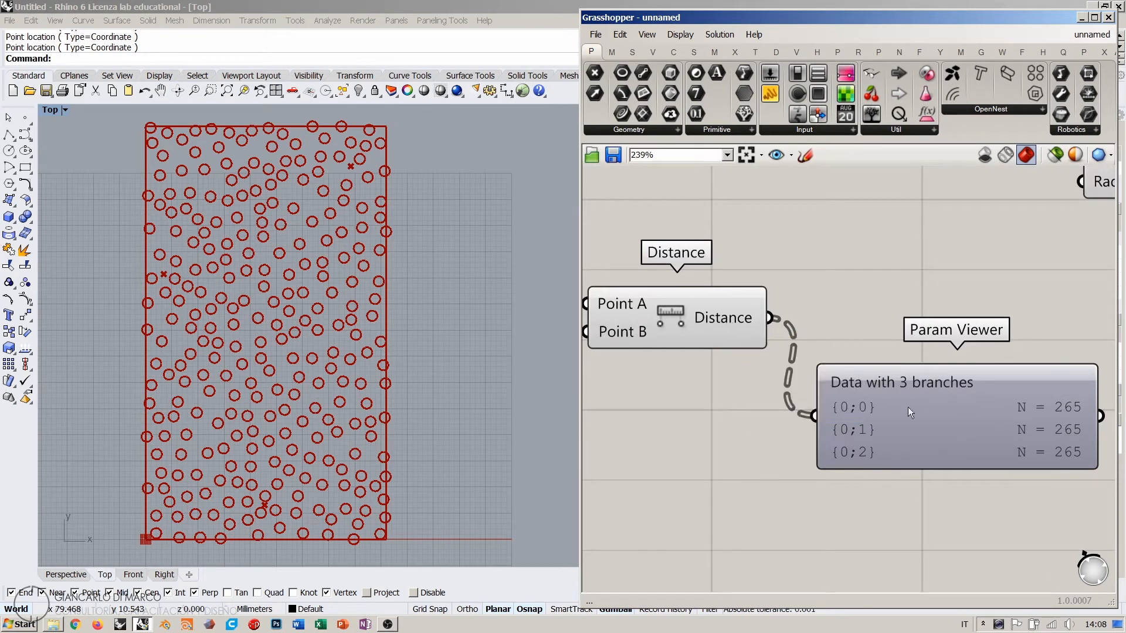
pyautogui.moveTo(948, 412); pyautogui.dragTo(838, 349, button='right')
pyautogui.scroll(1, 845, 350)
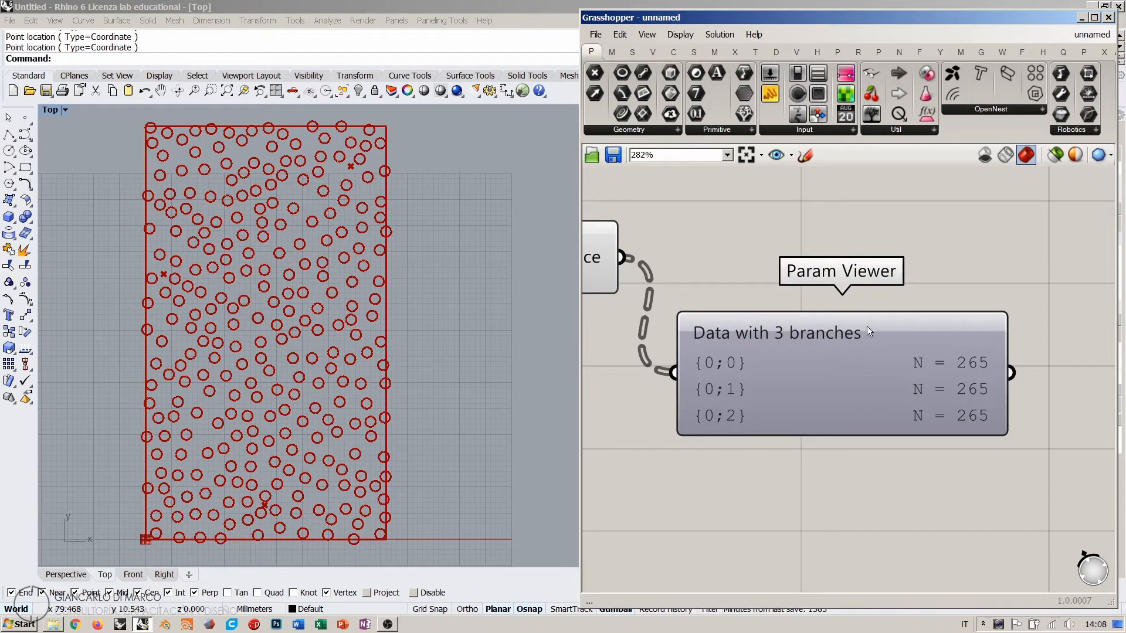
# Step: Switch the Param Viewer to its tree diagram display and enlarge its frame vertically
pyautogui.doubleClick(840, 381)
pyautogui.moveTo(860, 434); pyautogui.dragTo(854, 505)
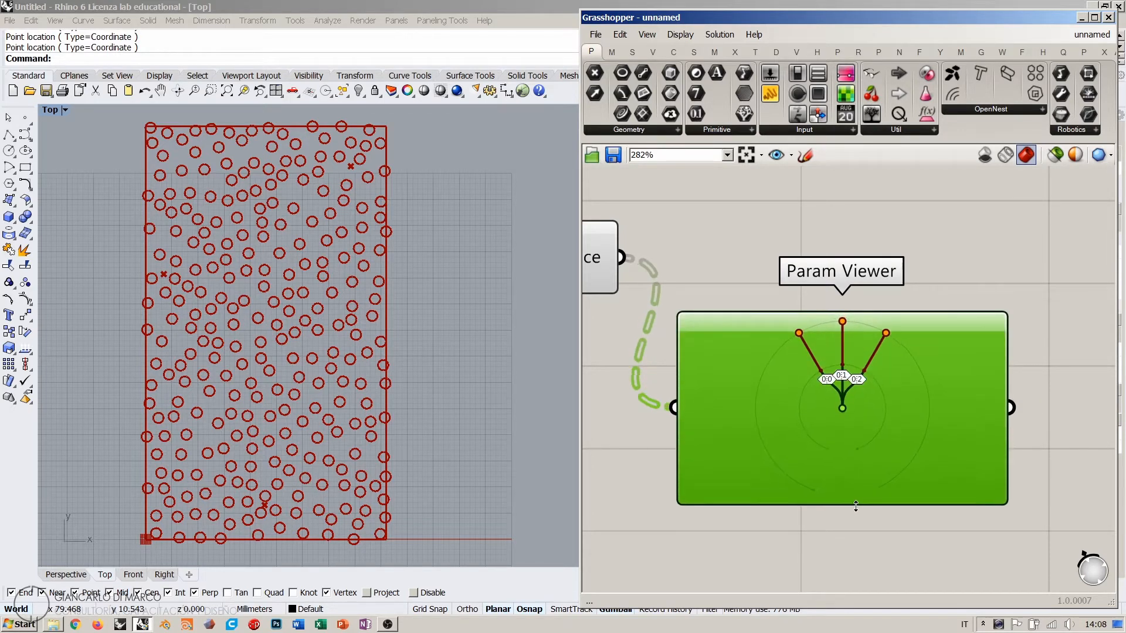
pyautogui.moveTo(851, 504); pyautogui.dragTo(835, 509, button='right')
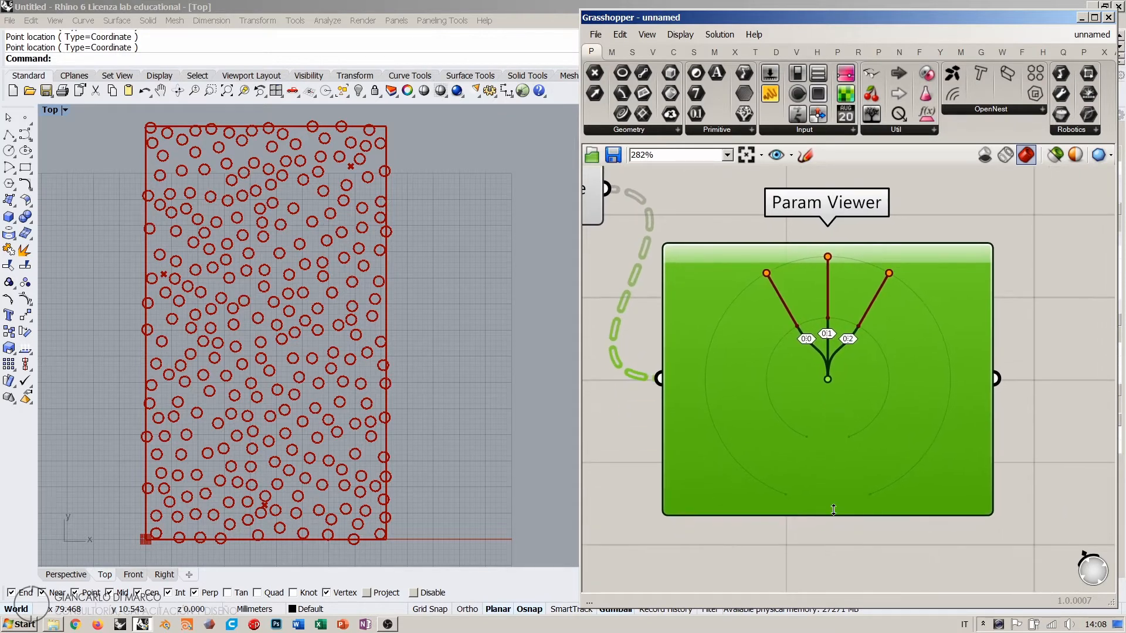
pyautogui.click(836, 518)
pyautogui.moveTo(834, 513); pyautogui.dragTo(828, 571)
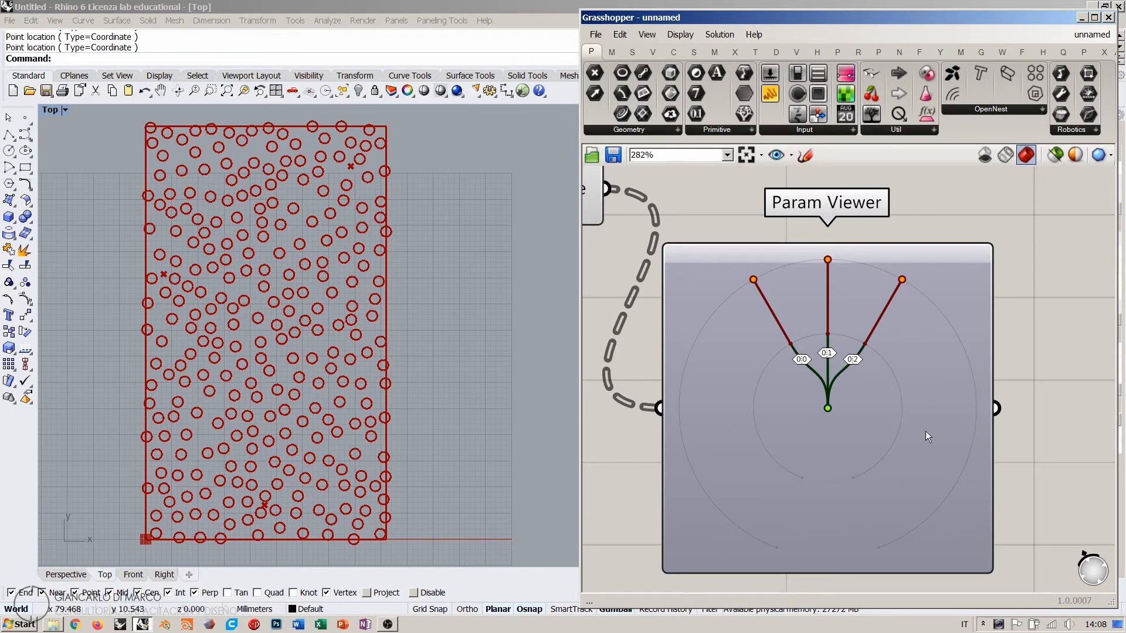
# Step: Return the Param Viewer to its text list of branches and reduce its height to fit the list
pyautogui.doubleClick(761, 400)
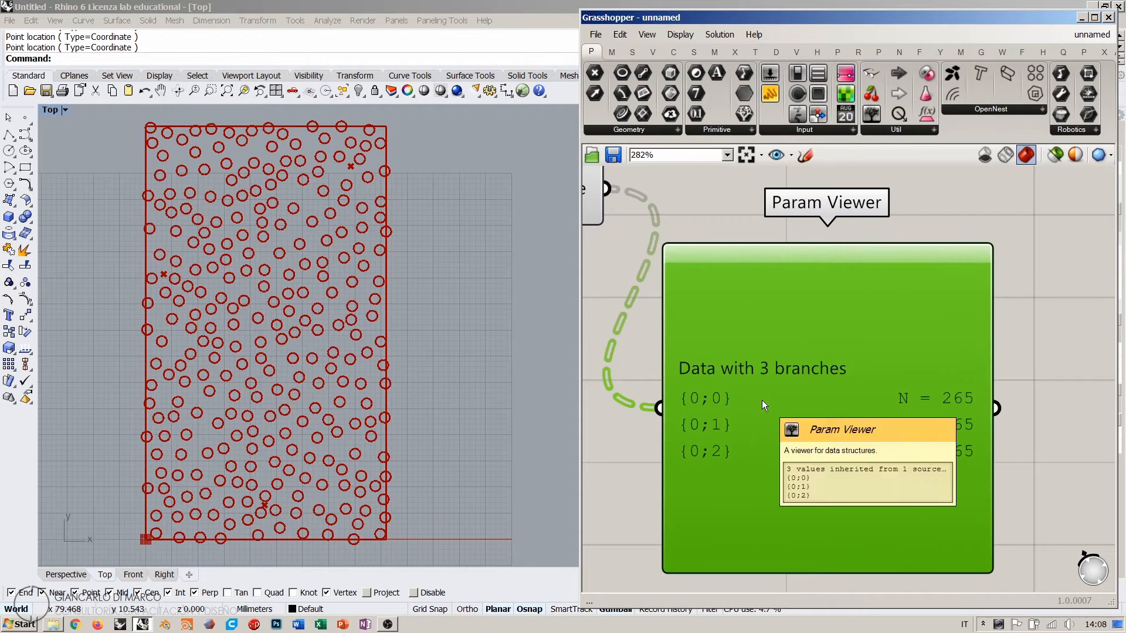
pyautogui.click(1041, 447)
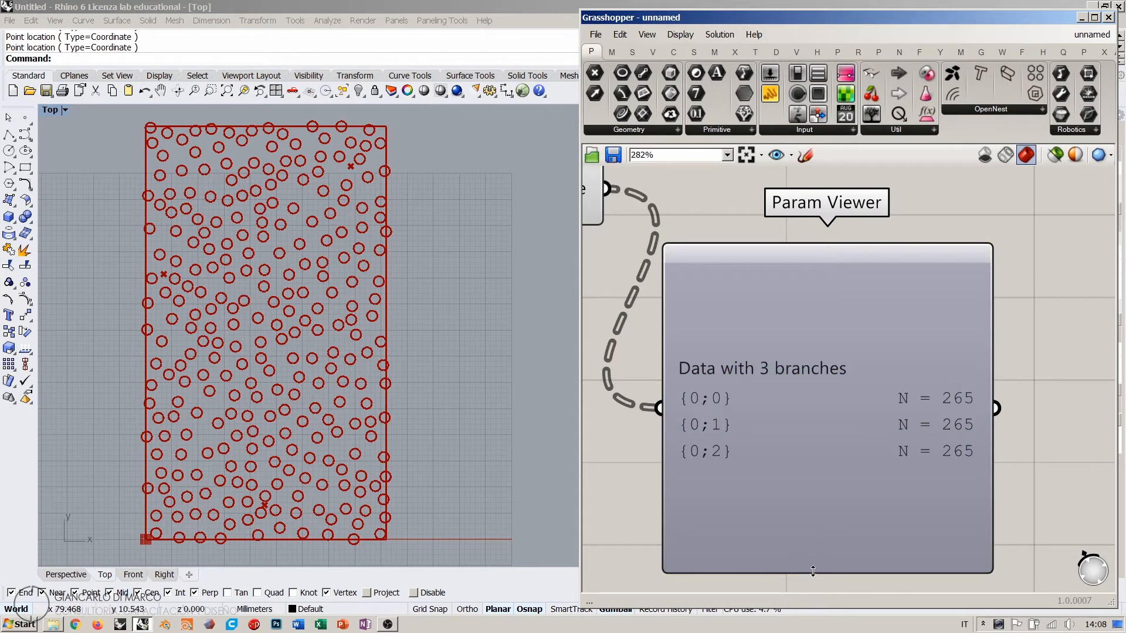
pyautogui.moveTo(813, 574); pyautogui.dragTo(813, 365)
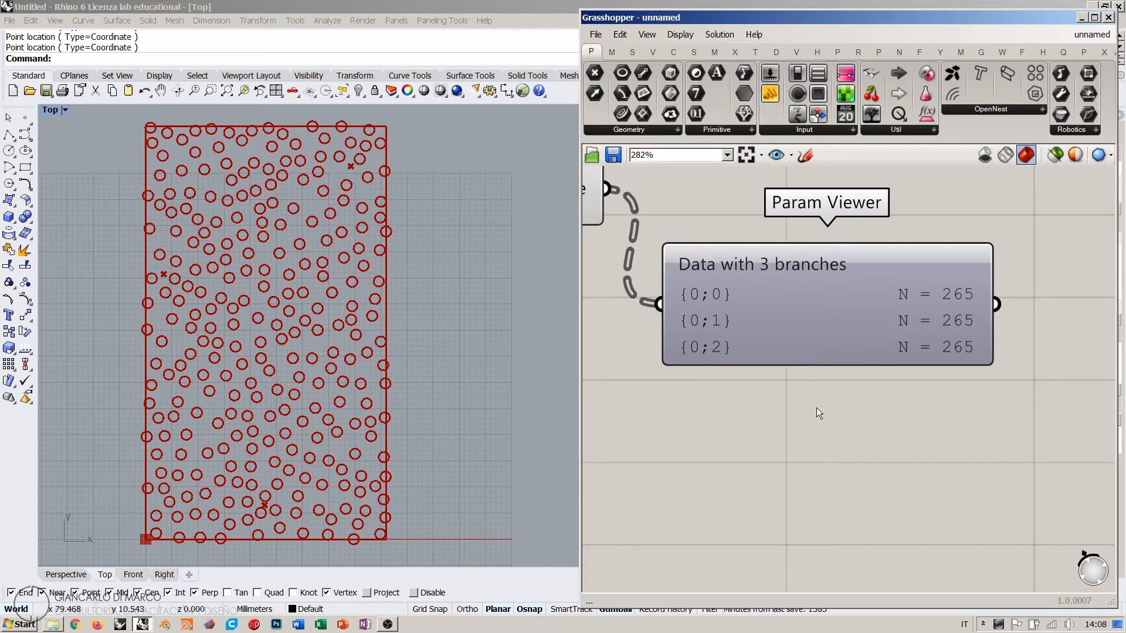
# Step: Narrow the Param Viewer's frame, keeping some space between the branch paths and their item counts
pyautogui.moveTo(788, 321); pyautogui.dragTo(842, 423, button='right')
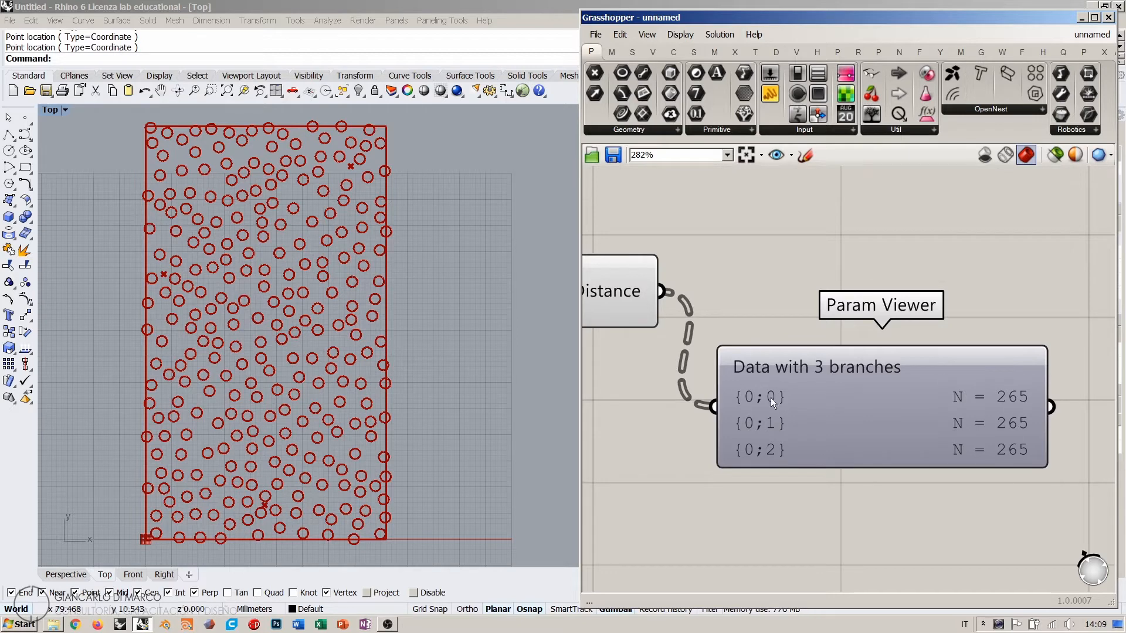
pyautogui.moveTo(1045, 380); pyautogui.dragTo(915, 384)
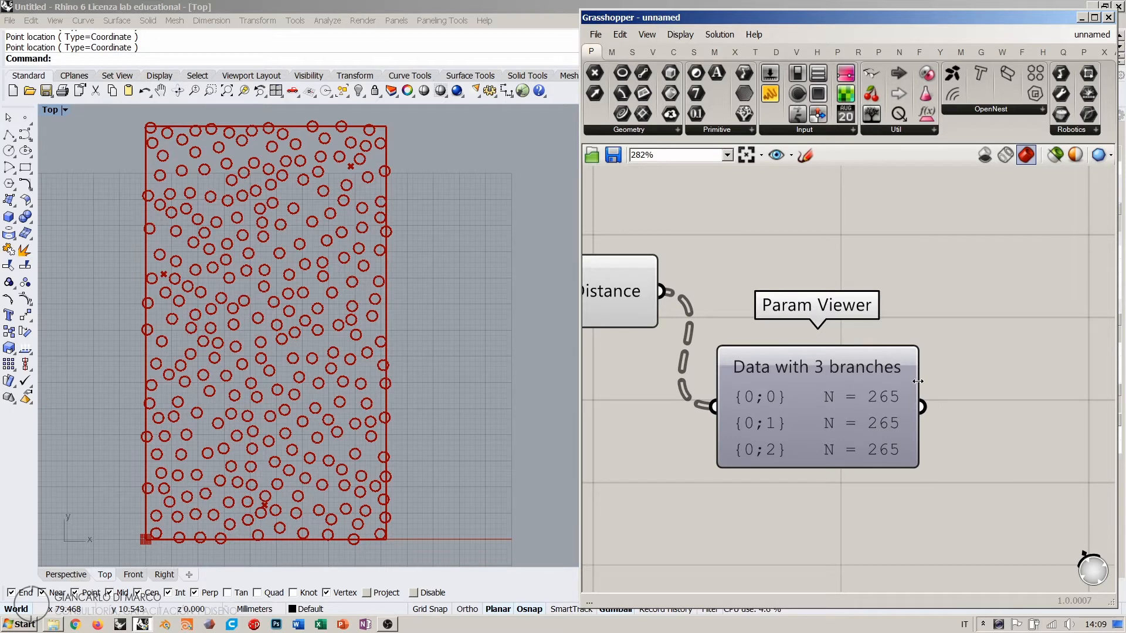
pyautogui.moveTo(919, 382); pyautogui.dragTo(976, 384)
pyautogui.scroll(-2, 977, 307)
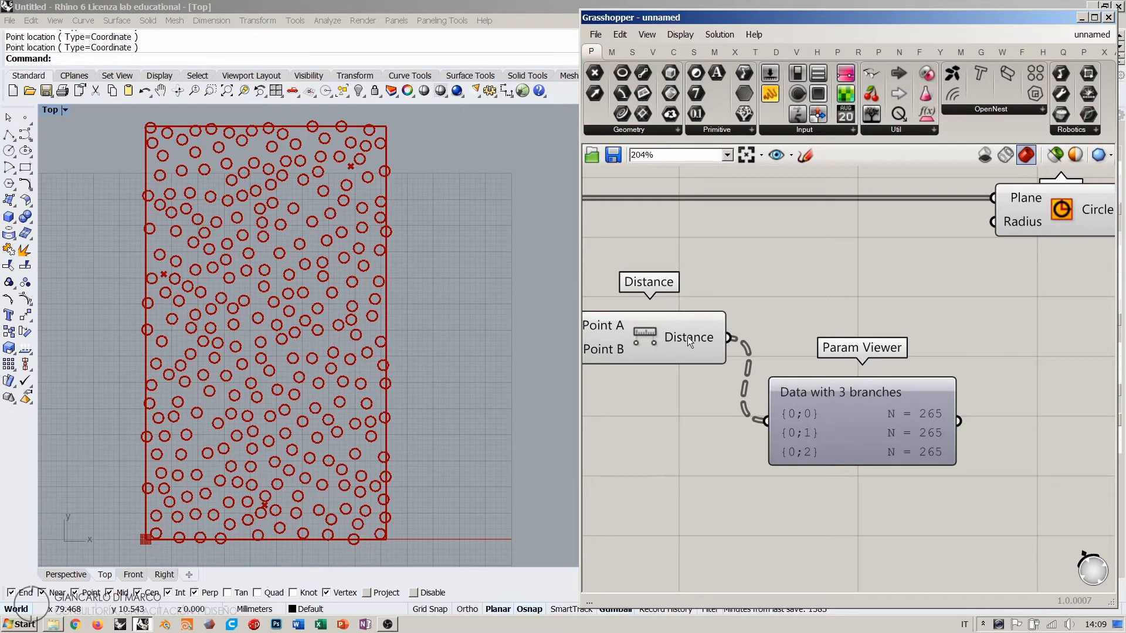
# Step: Connect the Distance output to the Radius input of the Circle component
pyautogui.moveTo(881, 428); pyautogui.dragTo(895, 375, button='right')
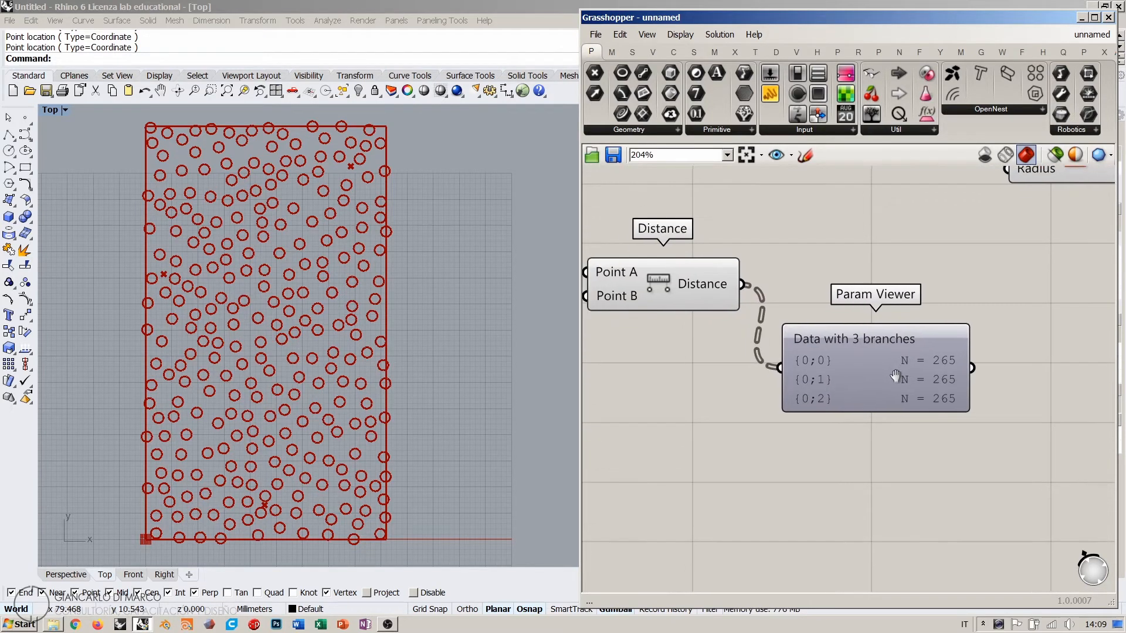
pyautogui.scroll(2, 898, 339)
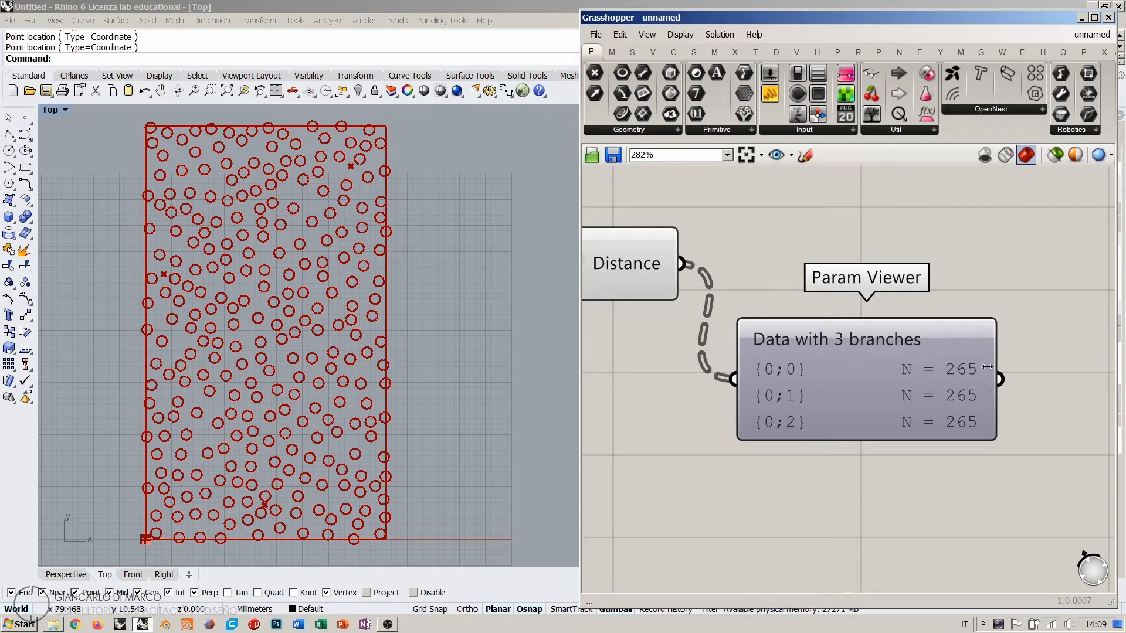
pyautogui.moveTo(787, 369)
pyautogui.scroll(-2, 849, 410)
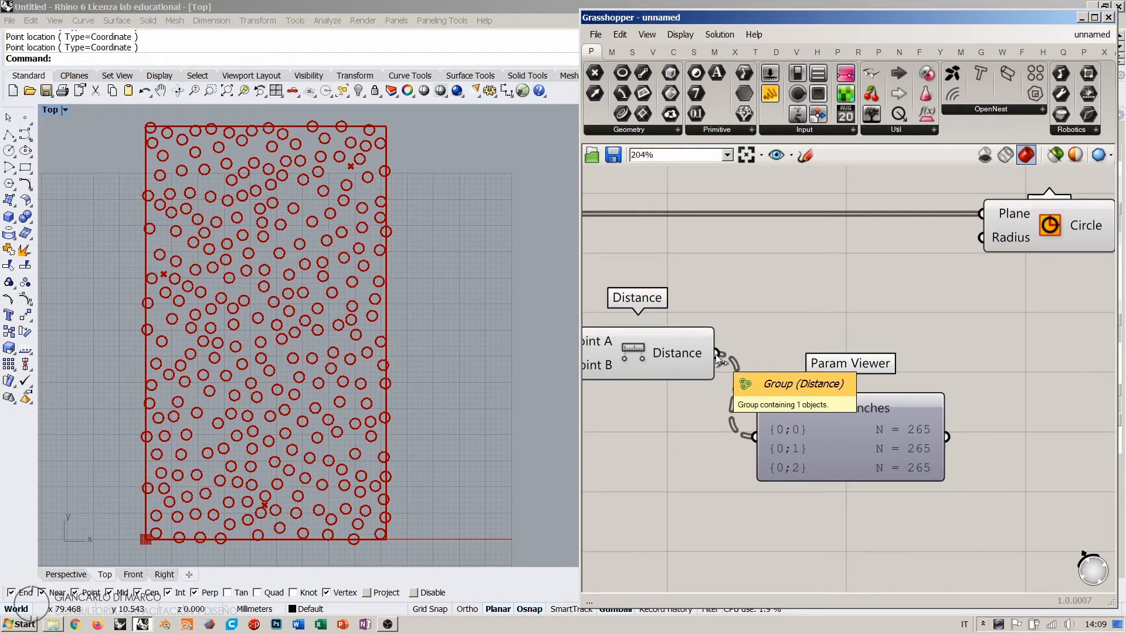
pyautogui.moveTo(717, 355); pyautogui.dragTo(981, 237)
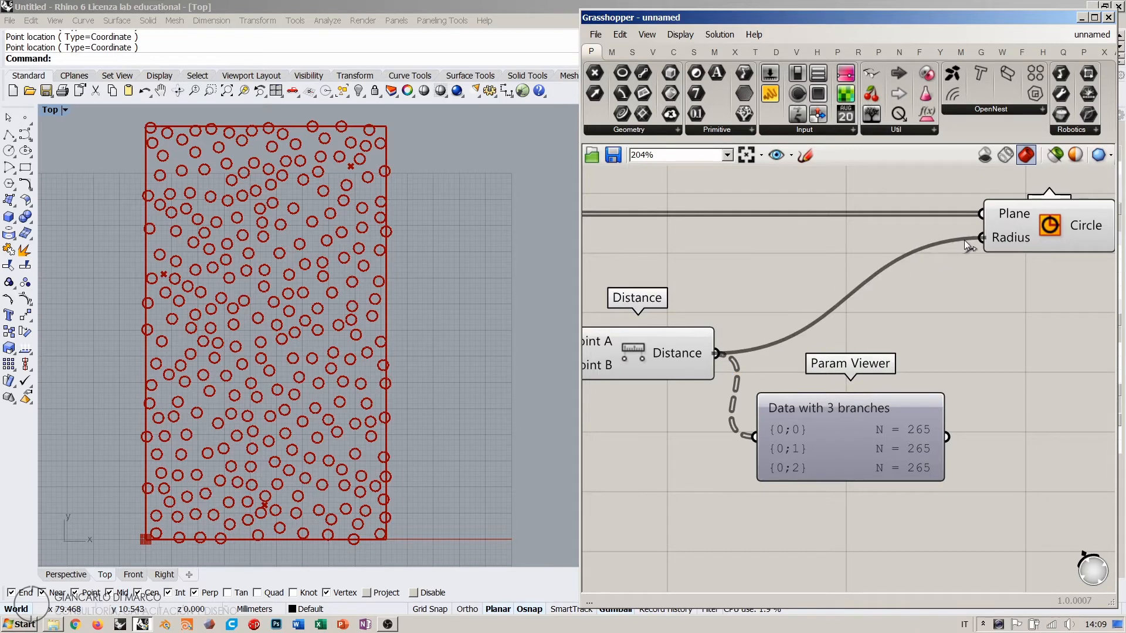
pyautogui.scroll(-5, 377, 330)
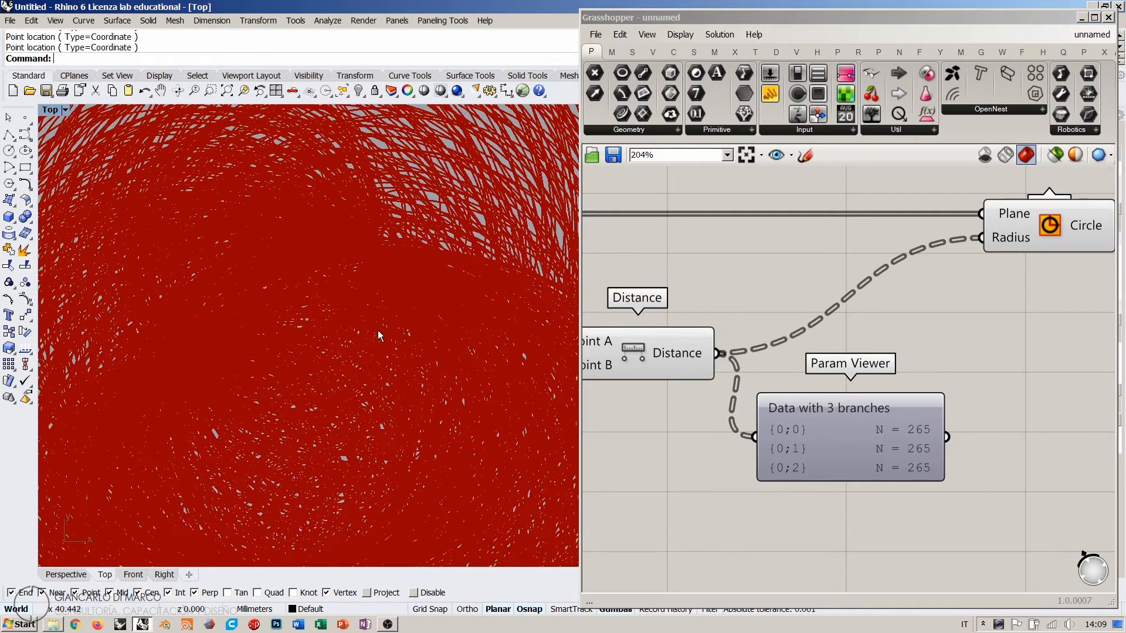
# Step: Move the Param Viewer to below and right of the Circle component and feed it the Circle output instead
pyautogui.moveTo(1015, 246); pyautogui.dragTo(848, 247, button='right')
pyautogui.moveTo(657, 434); pyautogui.dragTo(963, 399)
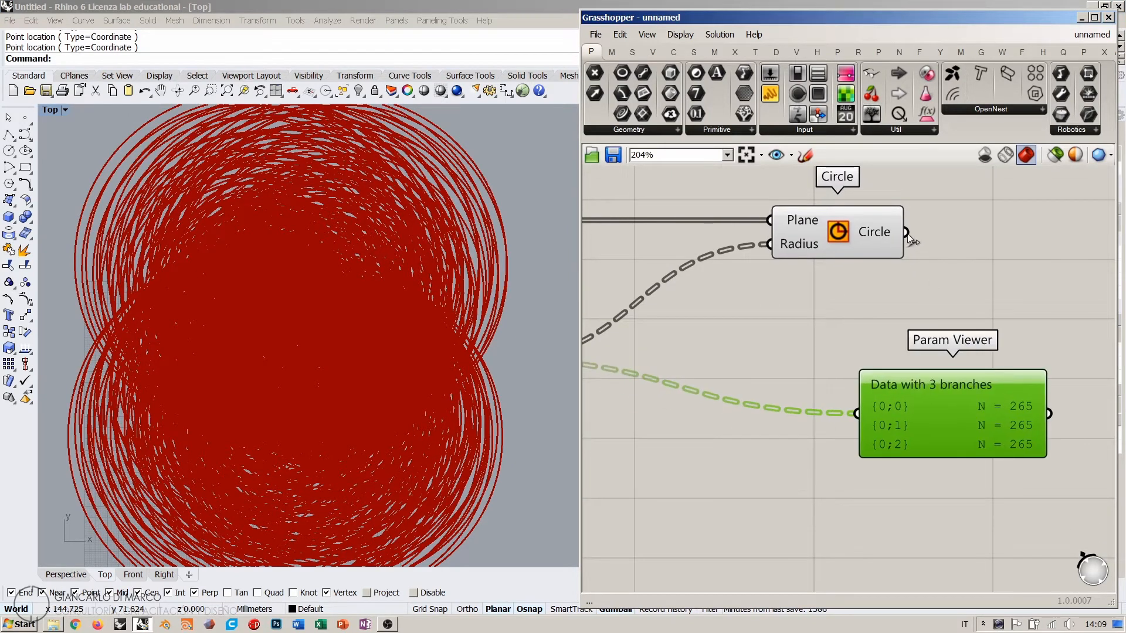
pyautogui.moveTo(906, 232); pyautogui.dragTo(857, 413)
pyautogui.scroll(3, 891, 470)
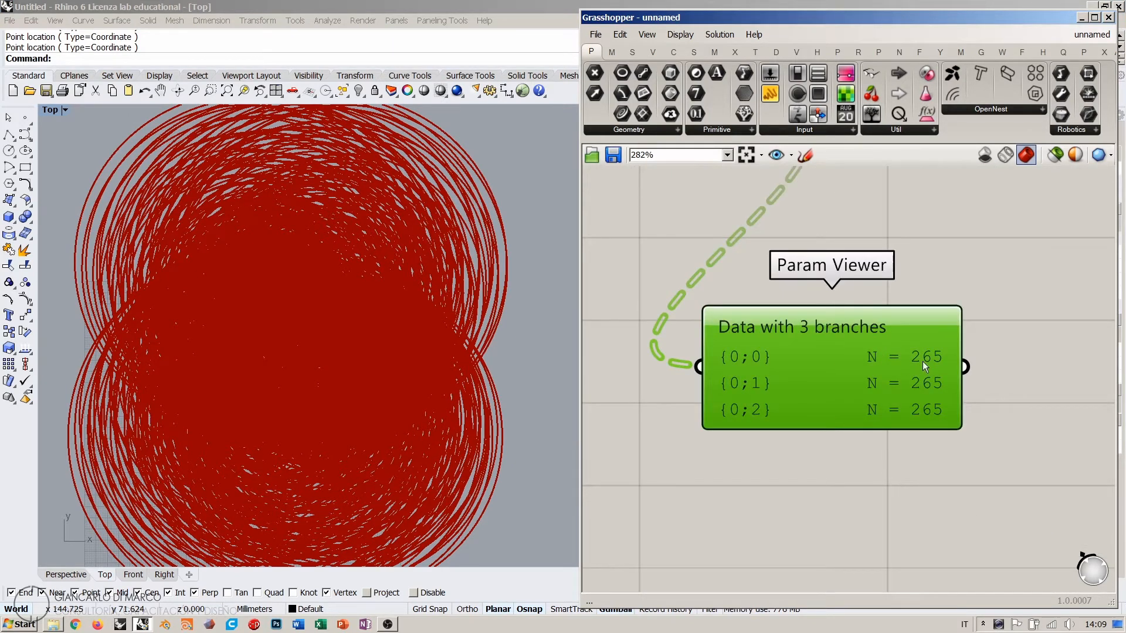
pyautogui.scroll(-2, 934, 357)
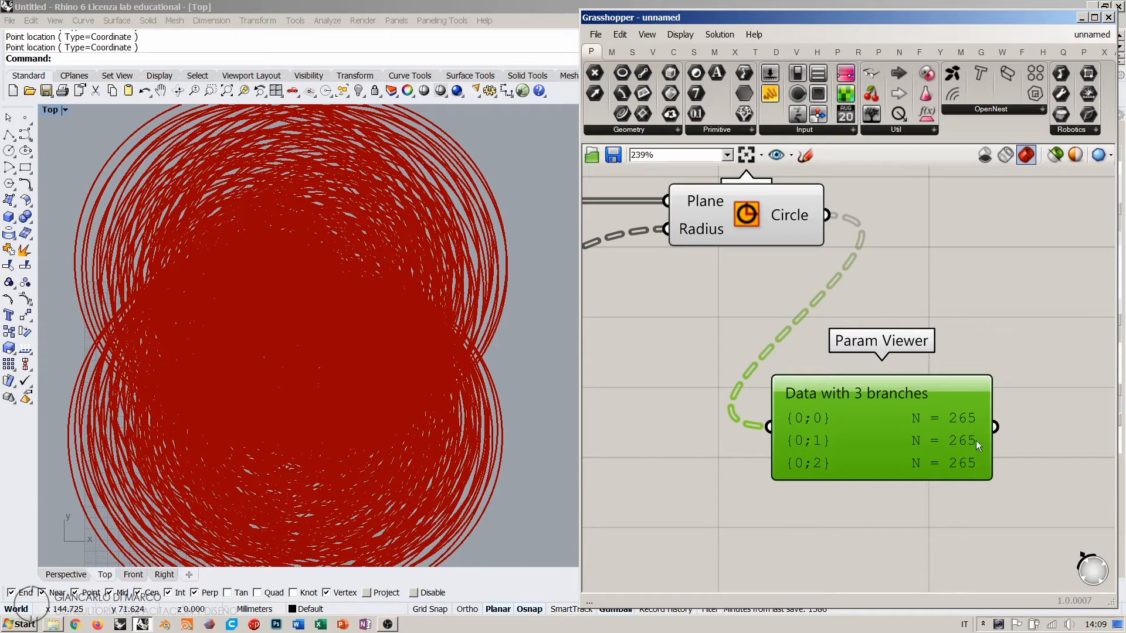
# Step: Review the Distance-to-Radius connection and examine the resulting circles around the attractor points in Rhino's Top viewport
pyautogui.moveTo(737, 353); pyautogui.dragTo(955, 346, button='right')
pyautogui.moveTo(755, 368); pyautogui.dragTo(902, 384, button='right')
pyautogui.scroll(-2, 909, 370)
pyautogui.scroll(6, 336, 321)
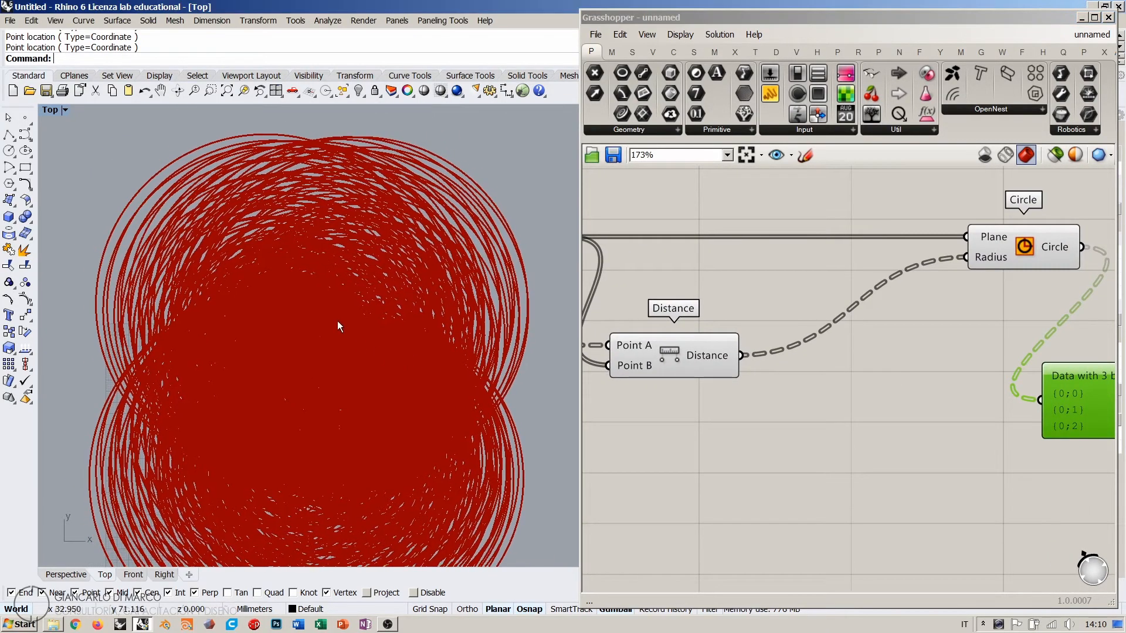
pyautogui.scroll(2, 435, 251)
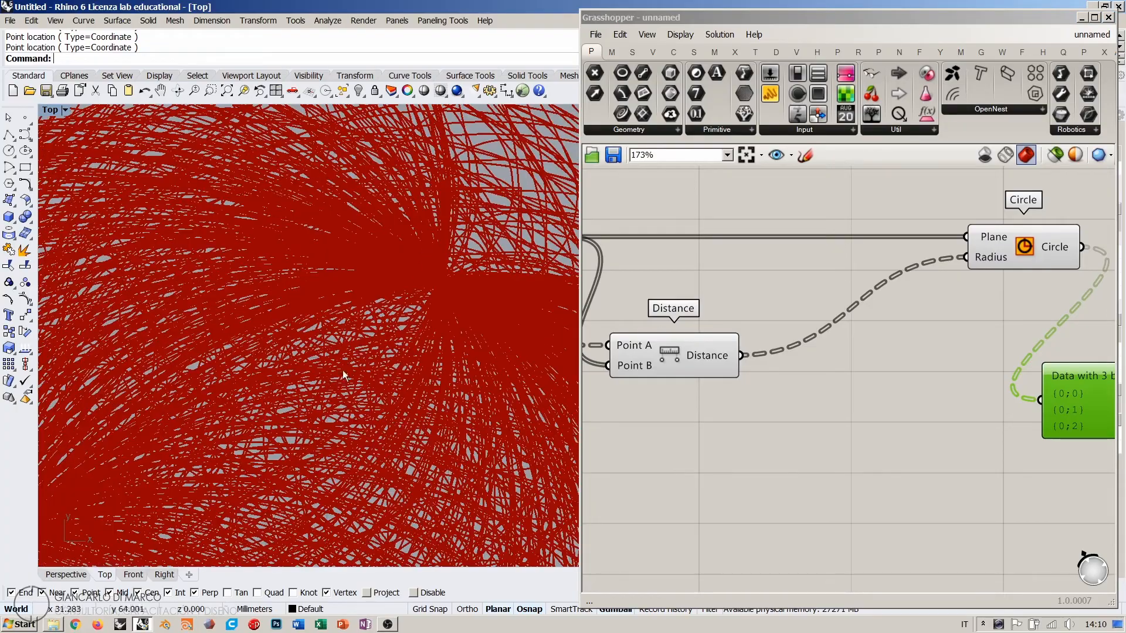
pyautogui.scroll(3, 426, 246)
pyautogui.scroll(5, 499, 183)
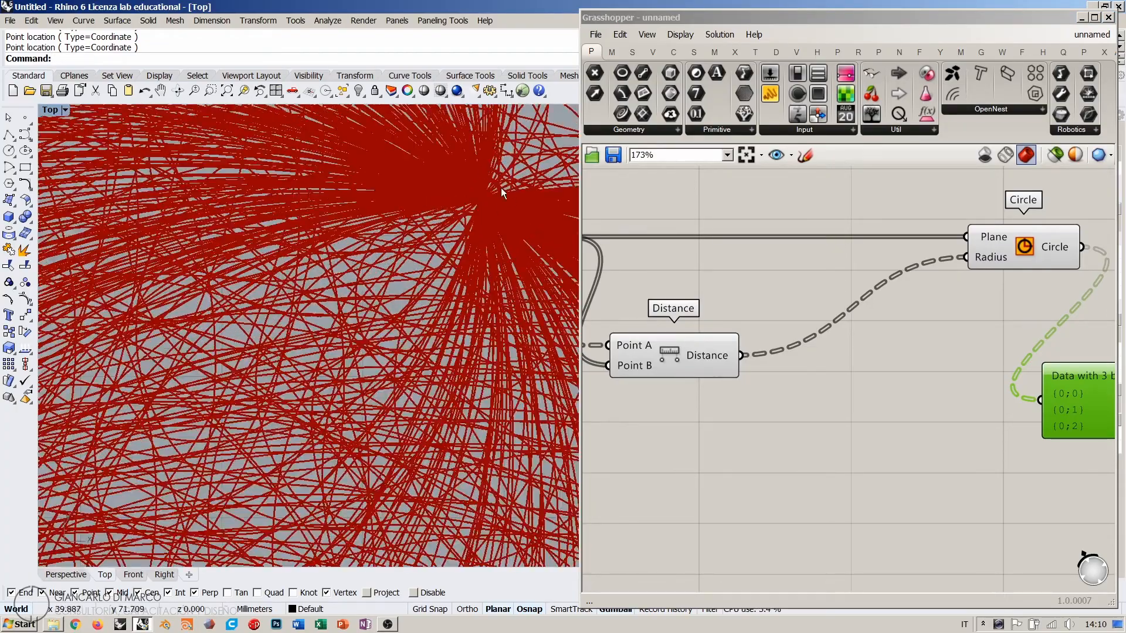
pyautogui.scroll(-8, 494, 174)
pyautogui.scroll(3, 278, 305)
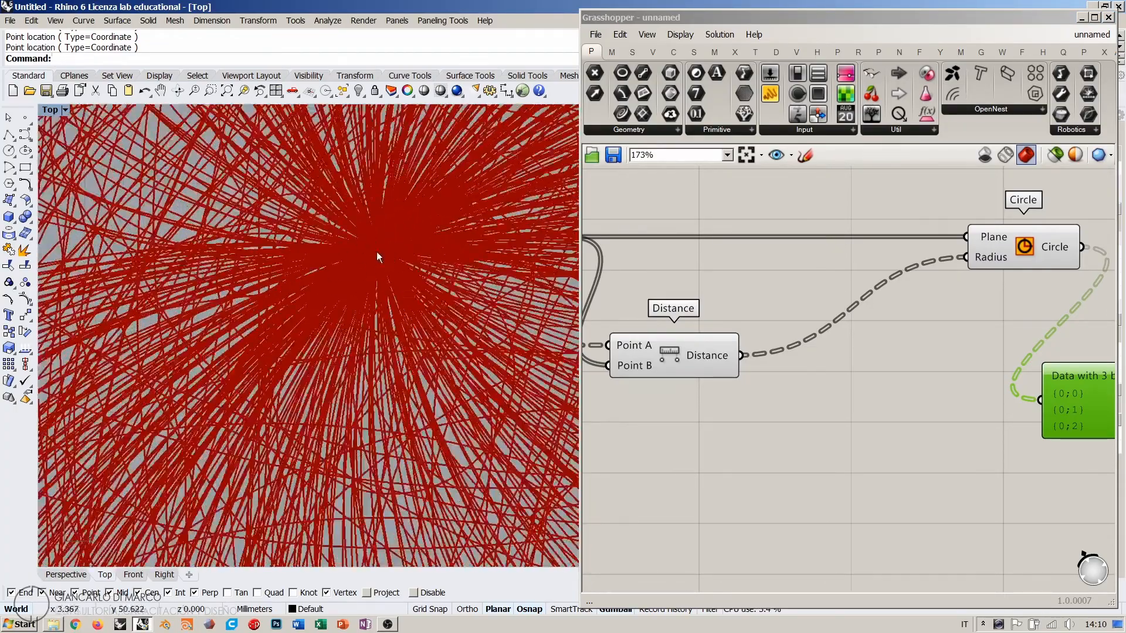
# Step: Examine the overlapping circles around the attractor points in Rhino's Top viewport, selecting the Point component to locate the attractors
pyautogui.scroll(5, 376, 251)
pyautogui.scroll(-5, 351, 328)
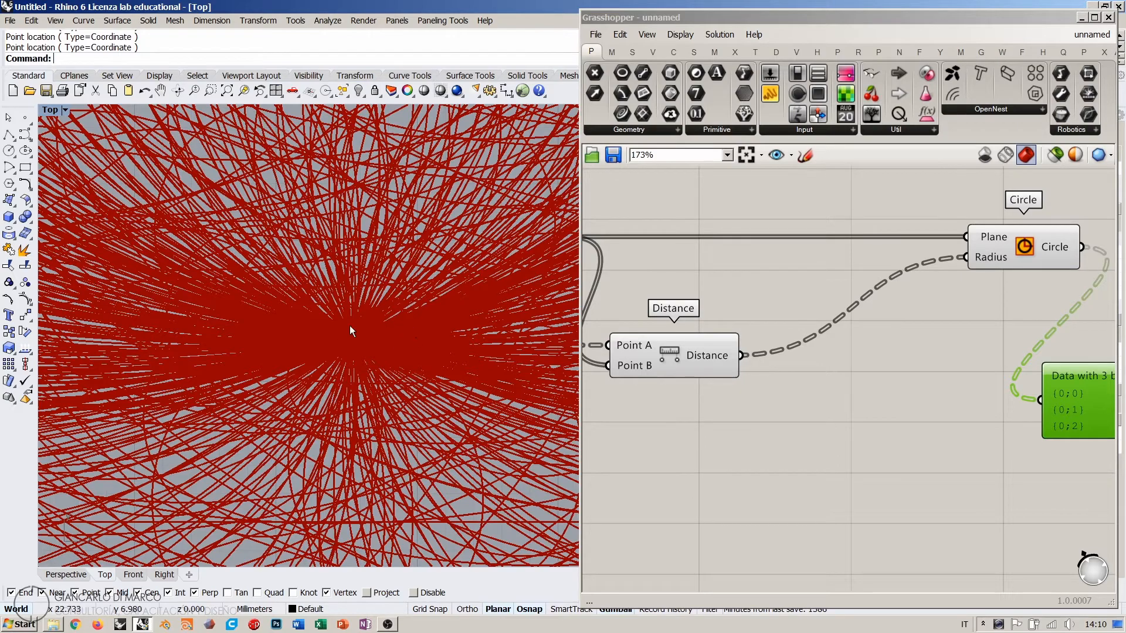
pyautogui.scroll(3, 356, 337)
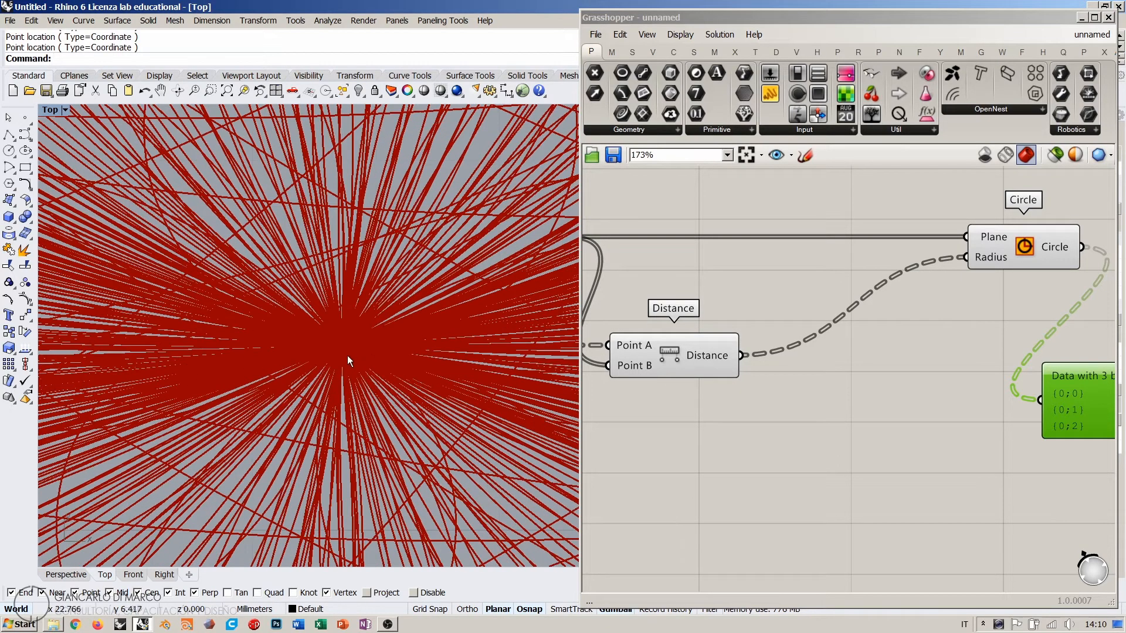
pyautogui.scroll(-2, 347, 356)
pyautogui.moveTo(711, 389); pyautogui.dragTo(860, 442, button='right')
pyautogui.moveTo(645, 353); pyautogui.dragTo(793, 359, button='right')
pyautogui.click(822, 407)
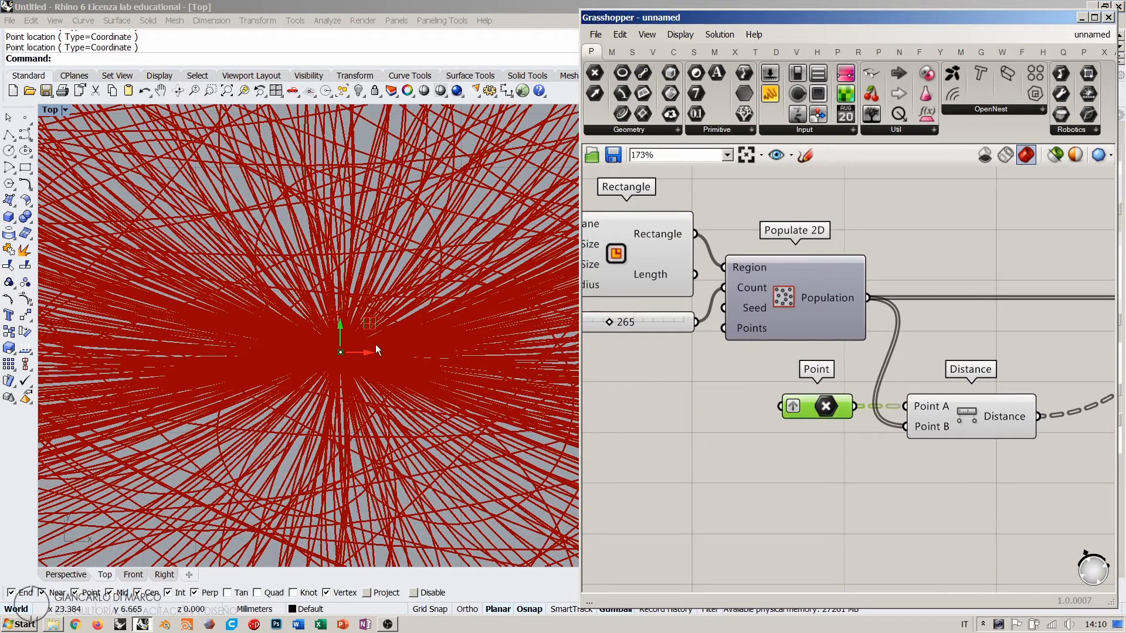
pyautogui.moveTo(346, 351); pyautogui.dragTo(342, 431, button='right')
pyautogui.scroll(-5, 342, 432)
pyautogui.moveTo(333, 267); pyautogui.dragTo(295, 389, button='right')
pyautogui.scroll(-2, 294, 389)
pyautogui.moveTo(418, 242); pyautogui.dragTo(220, 468, button='right')
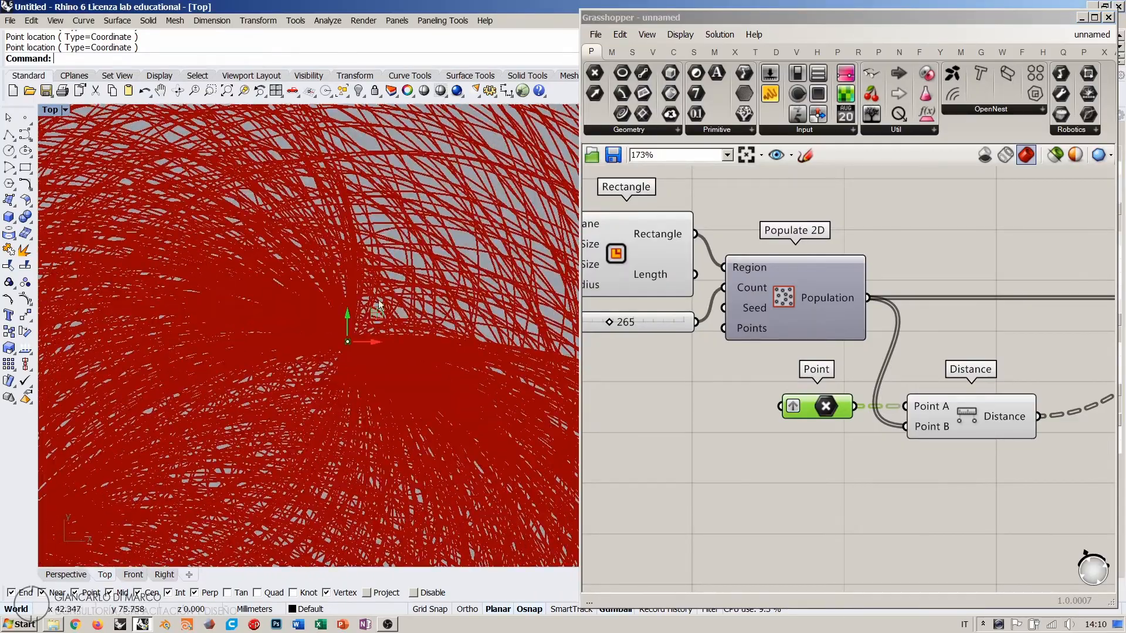
pyautogui.scroll(3, 346, 344)
pyautogui.scroll(-8, 364, 219)
pyautogui.scroll(-6, 364, 222)
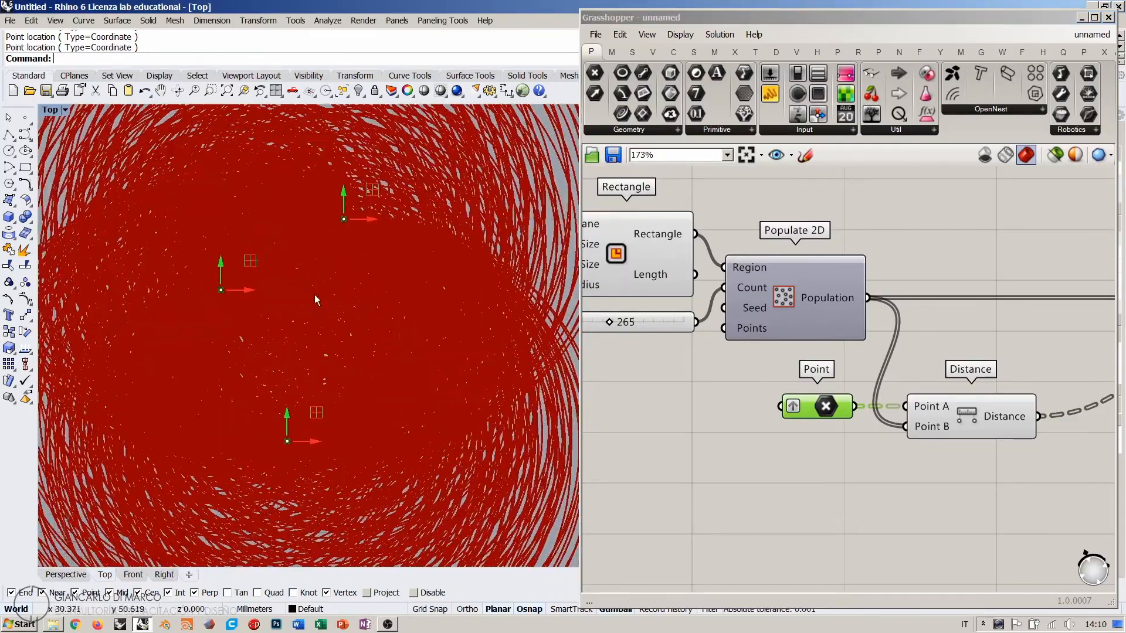
# Step: Disconnect the Distance output from the Circle component's Radius input and inspect the circles in the Top viewport
pyautogui.moveTo(976, 463); pyautogui.dragTo(715, 431, button='right')
pyautogui.moveTo(1043, 317); pyautogui.dragTo(925, 307, button='right')
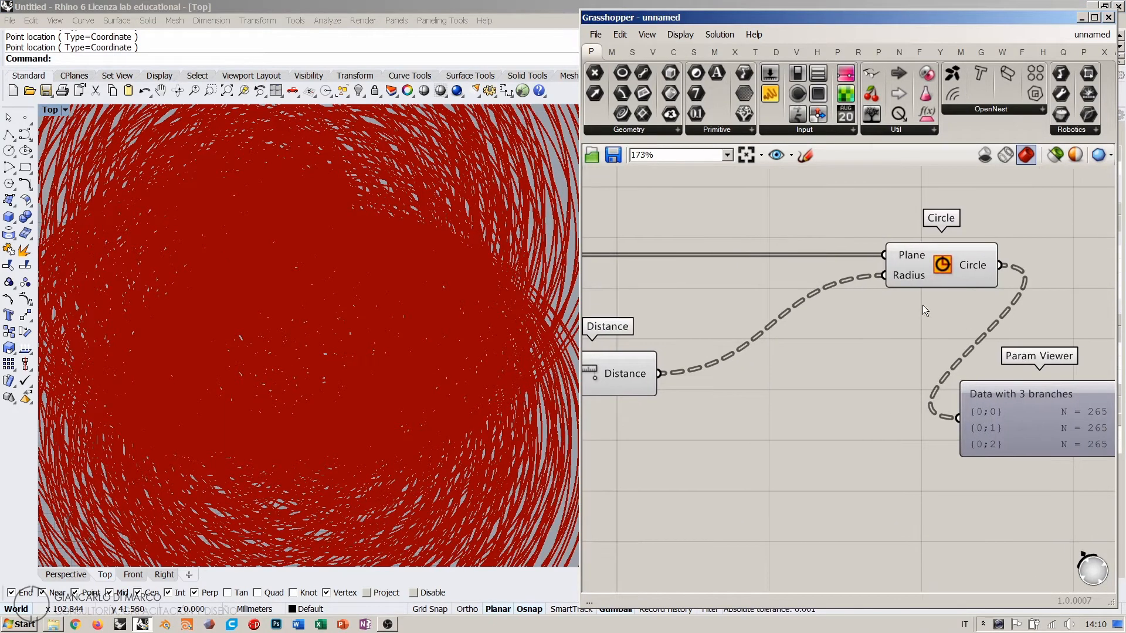
pyautogui.moveTo(659, 373); pyautogui.dragTo(882, 276)
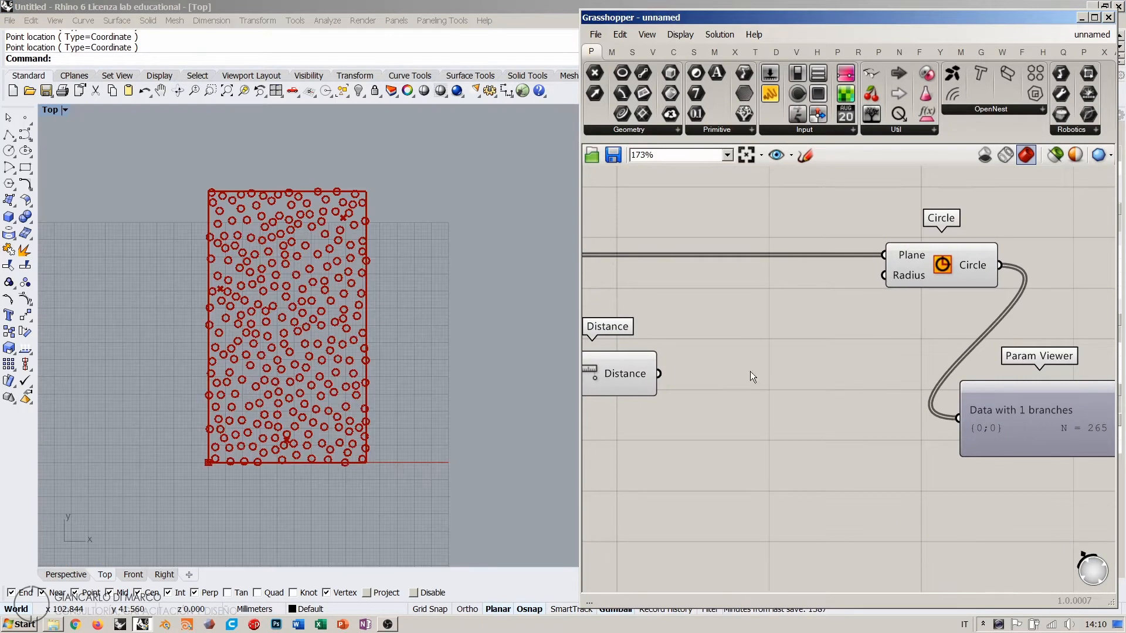
pyautogui.moveTo(750, 371); pyautogui.dragTo(814, 364, button='right')
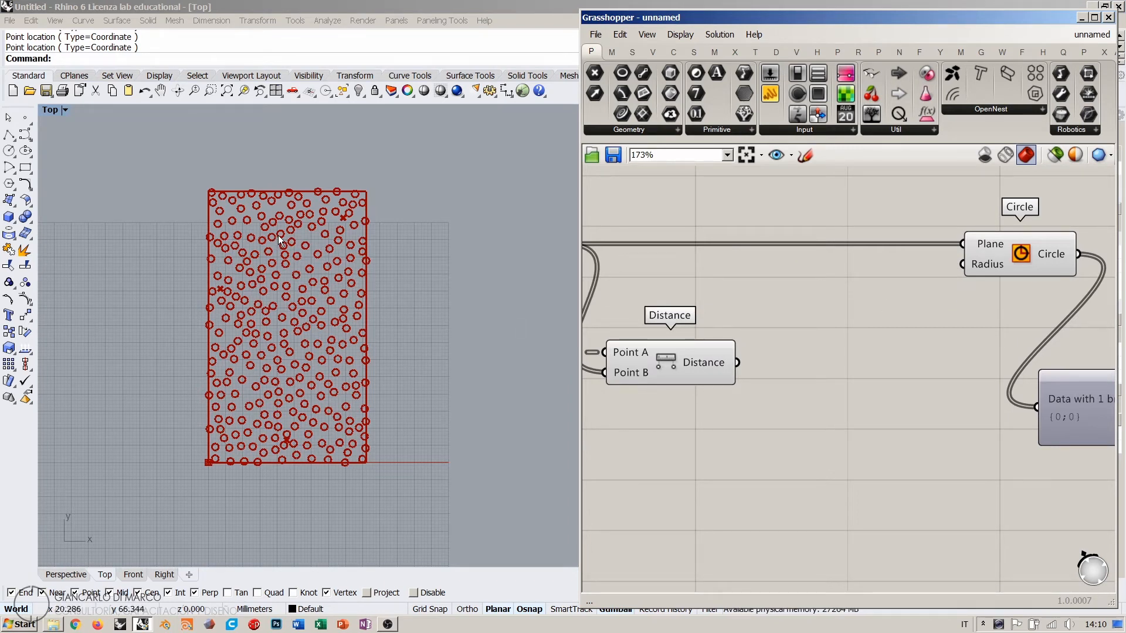
pyautogui.scroll(4, 305, 246)
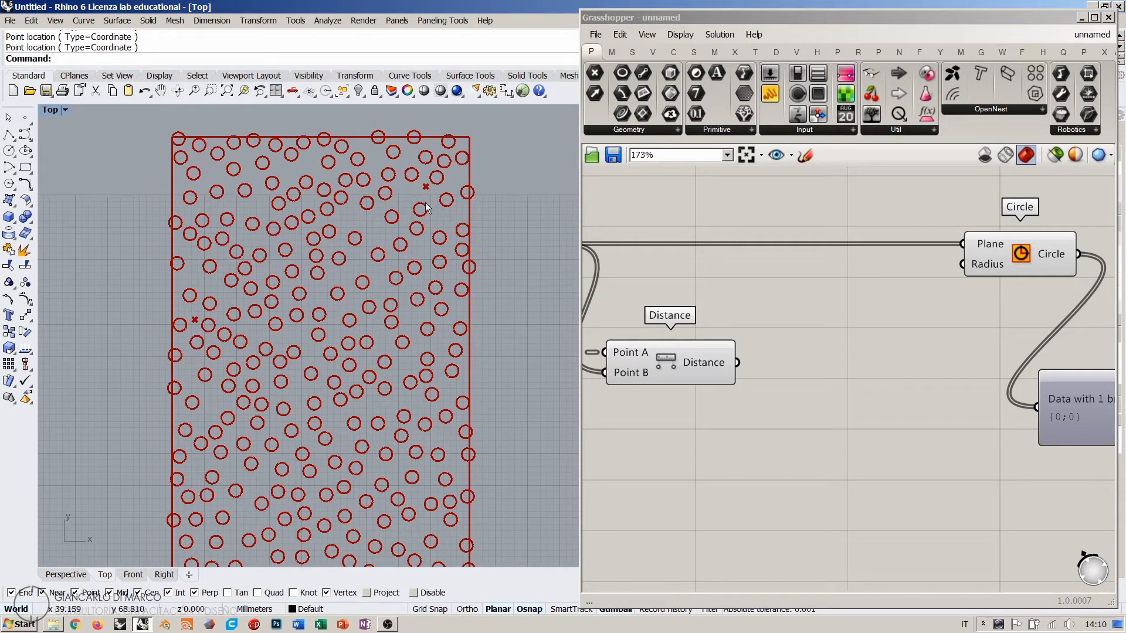
# Step: Delete the Param Viewer attached to the Circle output
pyautogui.moveTo(881, 381); pyautogui.dragTo(828, 338, button='right')
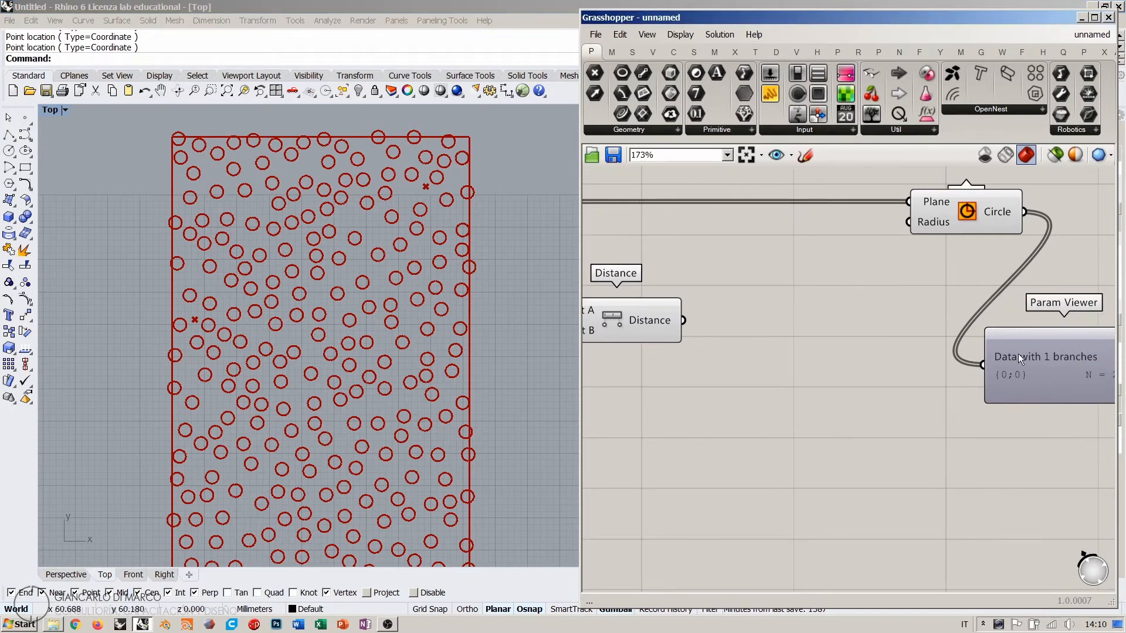
pyautogui.moveTo(1048, 355); pyautogui.dragTo(895, 397)
pyautogui.click(837, 296)
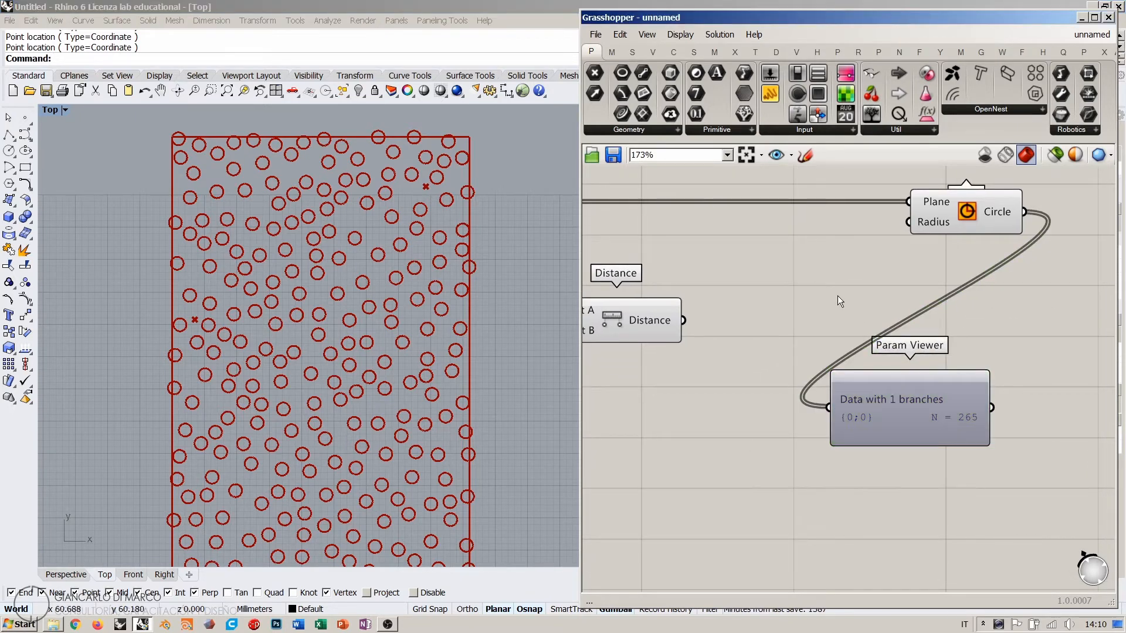
pyautogui.click(924, 414)
pyautogui.press('Delete')
# Step: Compare the data of the Circle's Plane input, the Population output and the Distance output with the attractor points in Rhino
pyautogui.moveTo(792, 300); pyautogui.dragTo(917, 361, button='right')
pyautogui.moveTo(1089, 278); pyautogui.dragTo(1035, 288, button='right')
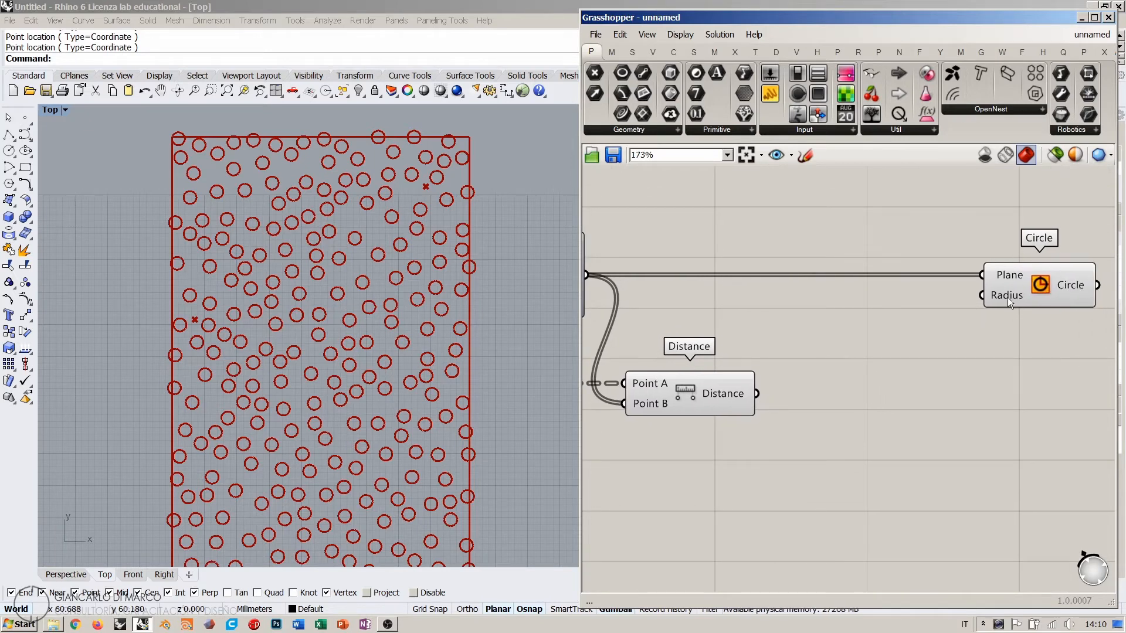
pyautogui.moveTo(1007, 297)
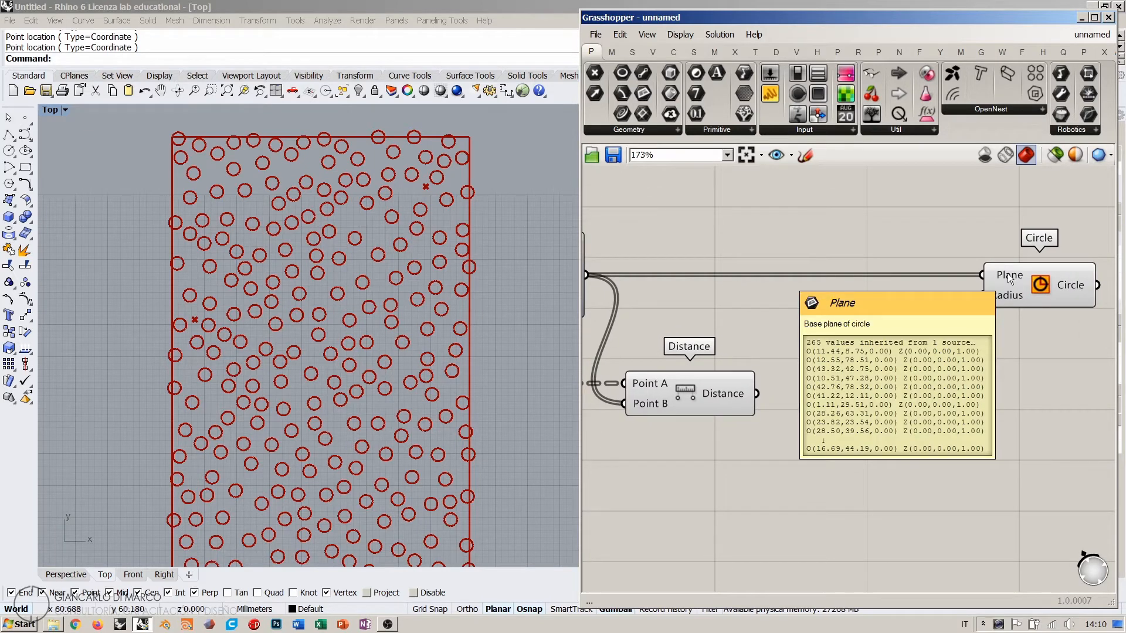
pyautogui.moveTo(648, 295); pyautogui.dragTo(772, 279, button='right')
pyautogui.moveTo(673, 256)
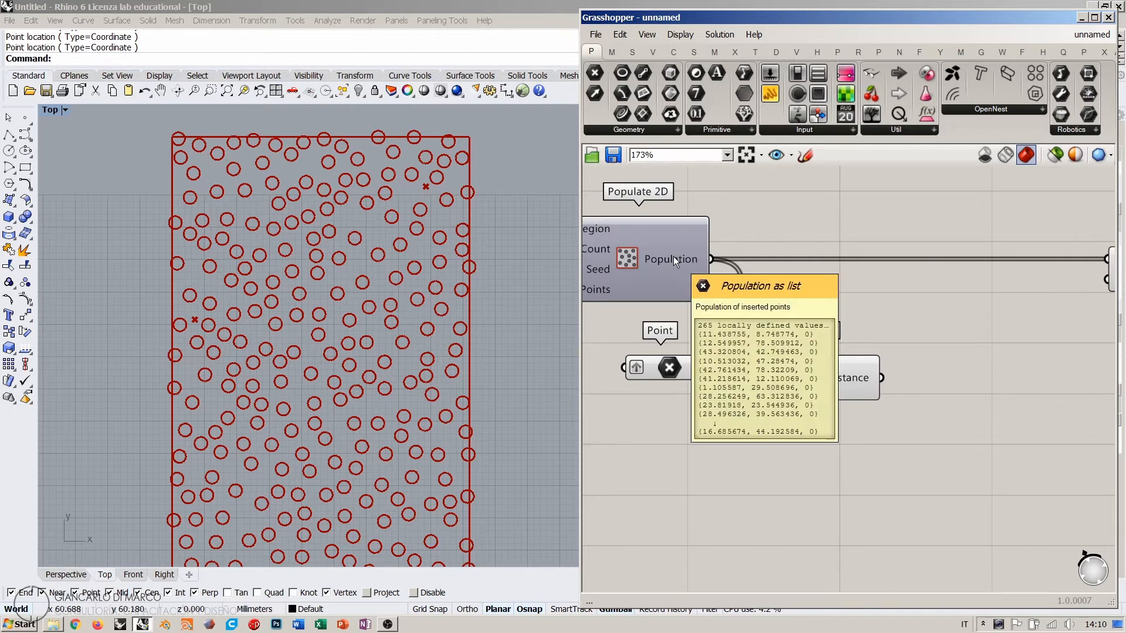
pyautogui.moveTo(988, 385); pyautogui.dragTo(910, 392, button='right')
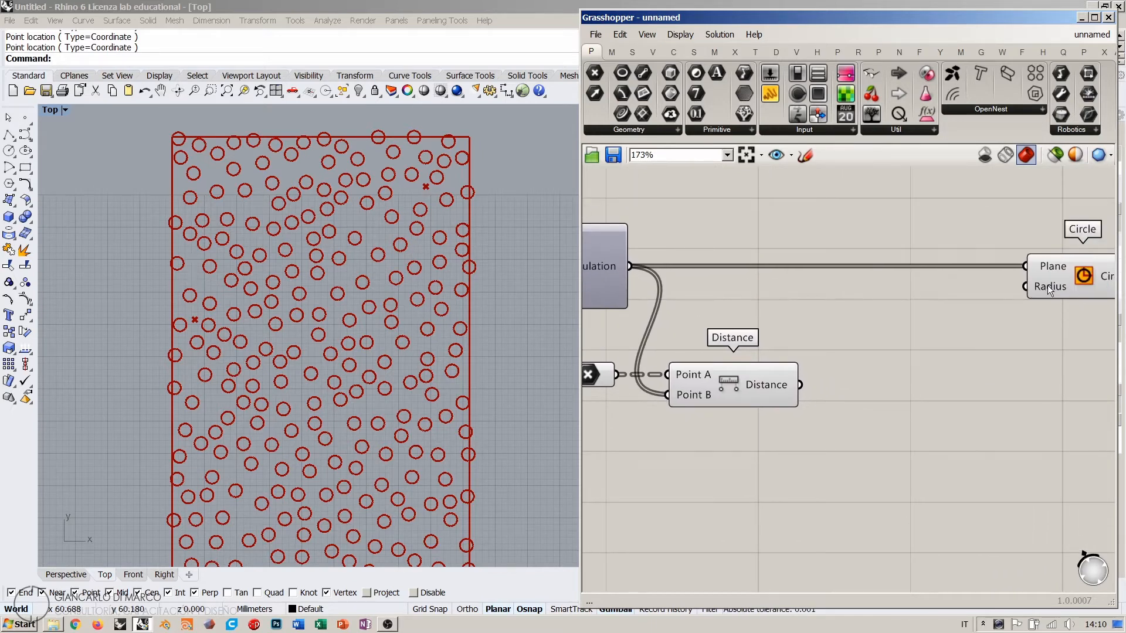
pyautogui.moveTo(781, 391)
pyautogui.moveTo(864, 415); pyautogui.dragTo(827, 376, button='right')
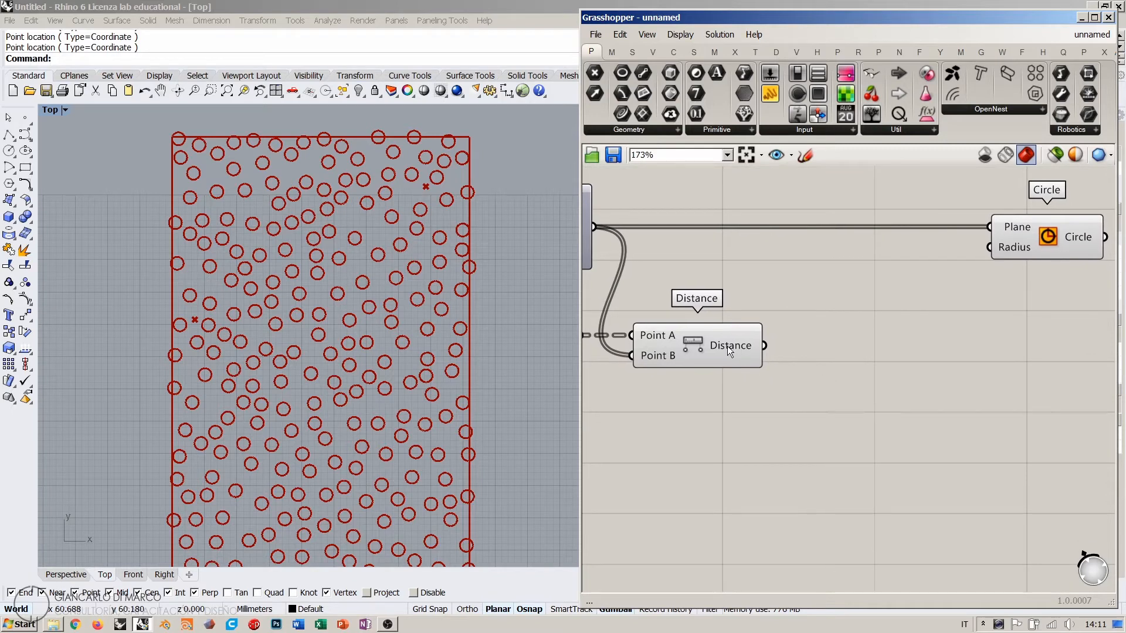
pyautogui.moveTo(726, 346)
pyautogui.click(426, 187)
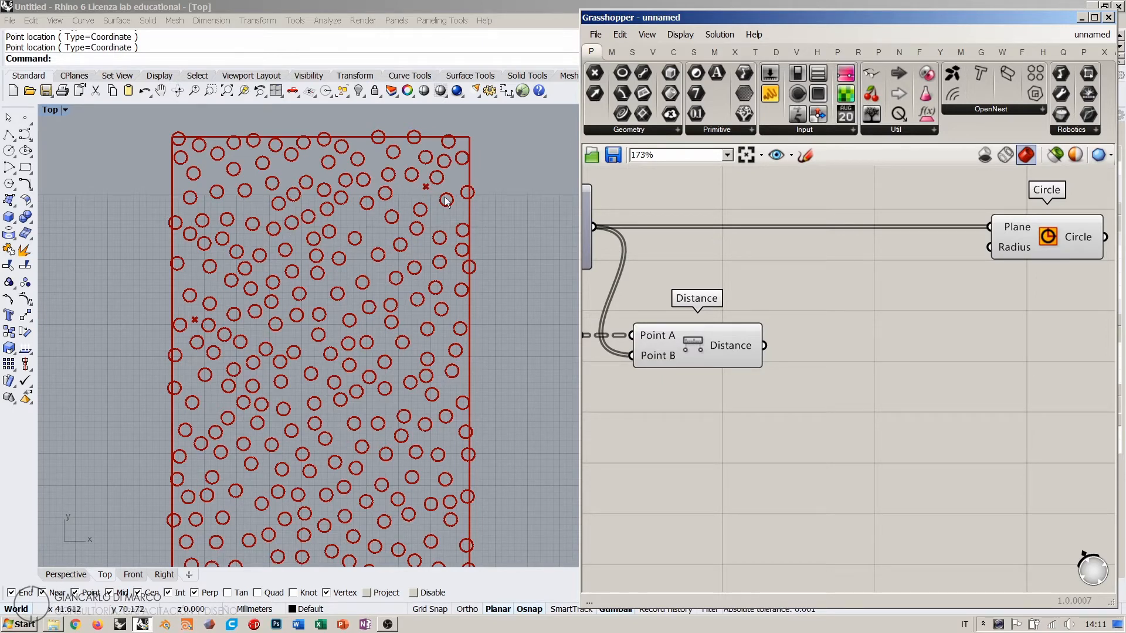
# Step: Add a new Param Viewer, feed it the Distance output and place it below the Distance component
pyautogui.doubleClick(854, 399)
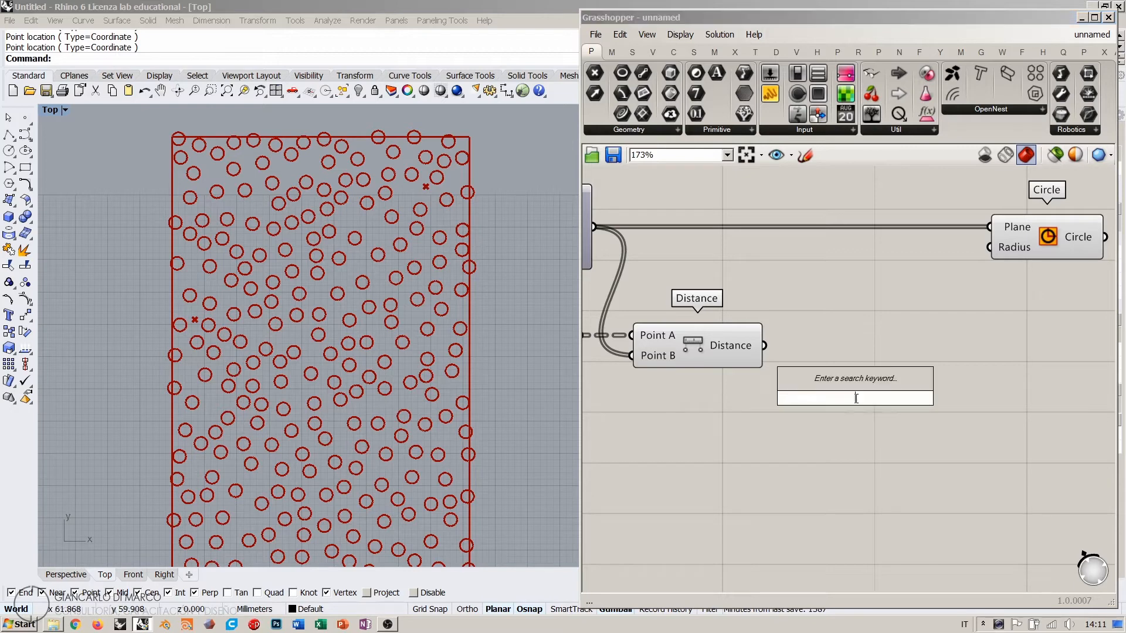
pyautogui.click(871, 114)
pyautogui.click(845, 427)
pyautogui.moveTo(764, 346); pyautogui.dragTo(743, 427)
pyautogui.moveTo(822, 420); pyautogui.dragTo(721, 463)
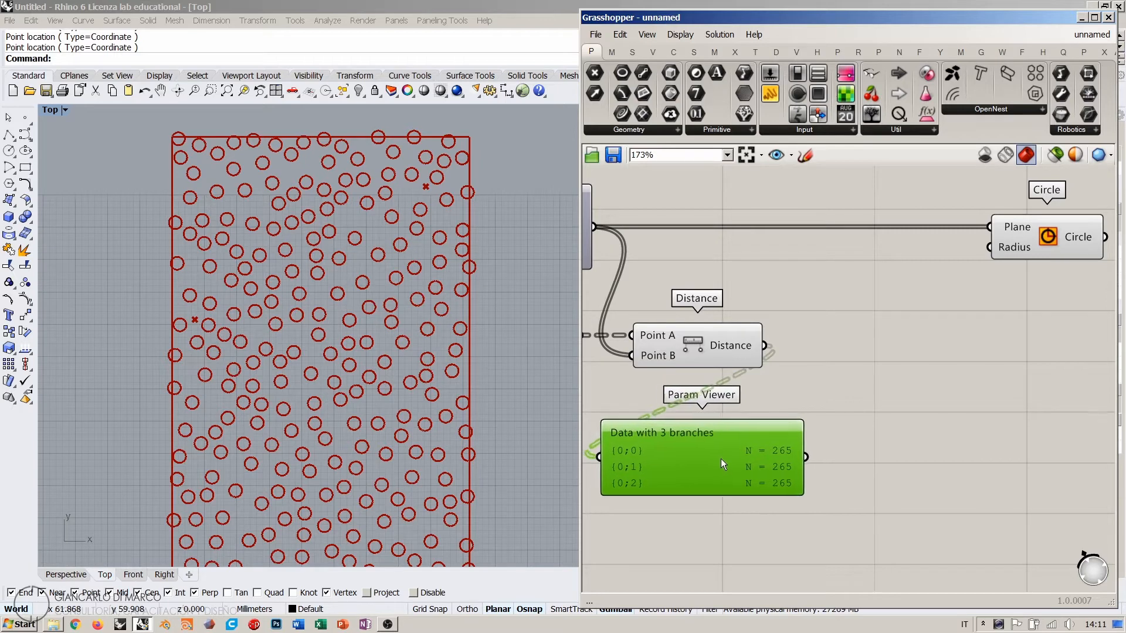
# Step: Move the Param Viewer directly to the right of the Distance component, level with its output
pyautogui.click(785, 388)
pyautogui.moveTo(720, 427)
pyautogui.mouseDown(button='right')
pyautogui.moveTo(793, 364)
pyautogui.moveTo(727, 410)
pyautogui.mouseUp(button='right')
pyautogui.moveTo(721, 398); pyautogui.dragTo(928, 330)
pyautogui.moveTo(927, 329); pyautogui.dragTo(850, 388, button='right')
pyautogui.moveTo(851, 388); pyautogui.dragTo(852, 348)
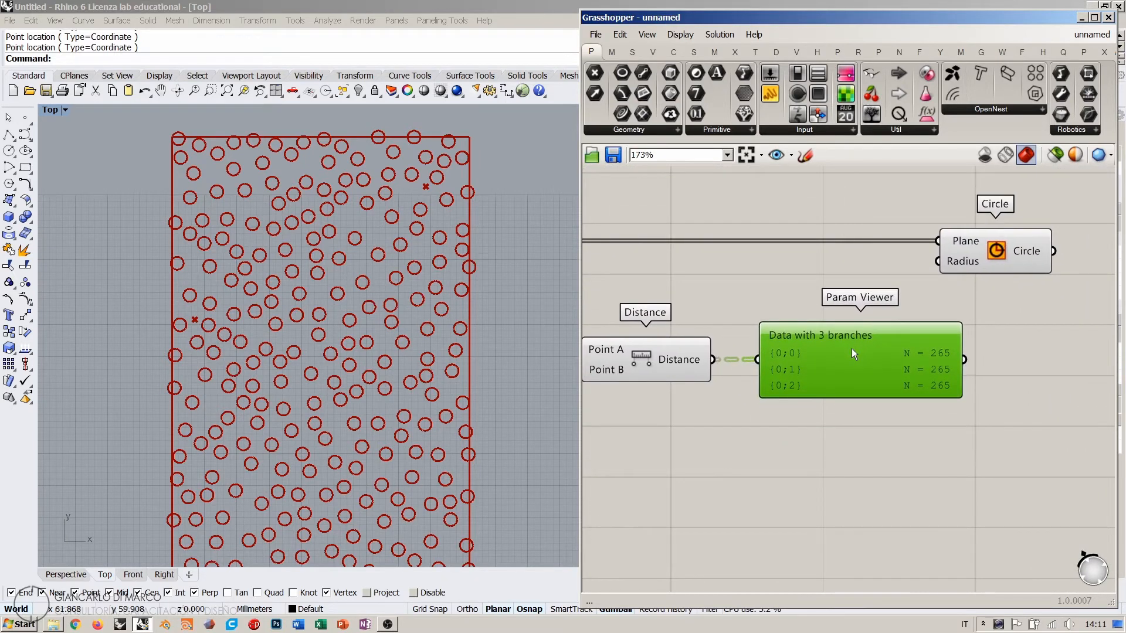
# Step: Narrow the Param Viewer's frame around its branch list and examine the Distance data tree up close
pyautogui.click(835, 421)
pyautogui.moveTo(950, 351); pyautogui.dragTo(872, 360)
pyautogui.scroll(2, 816, 437)
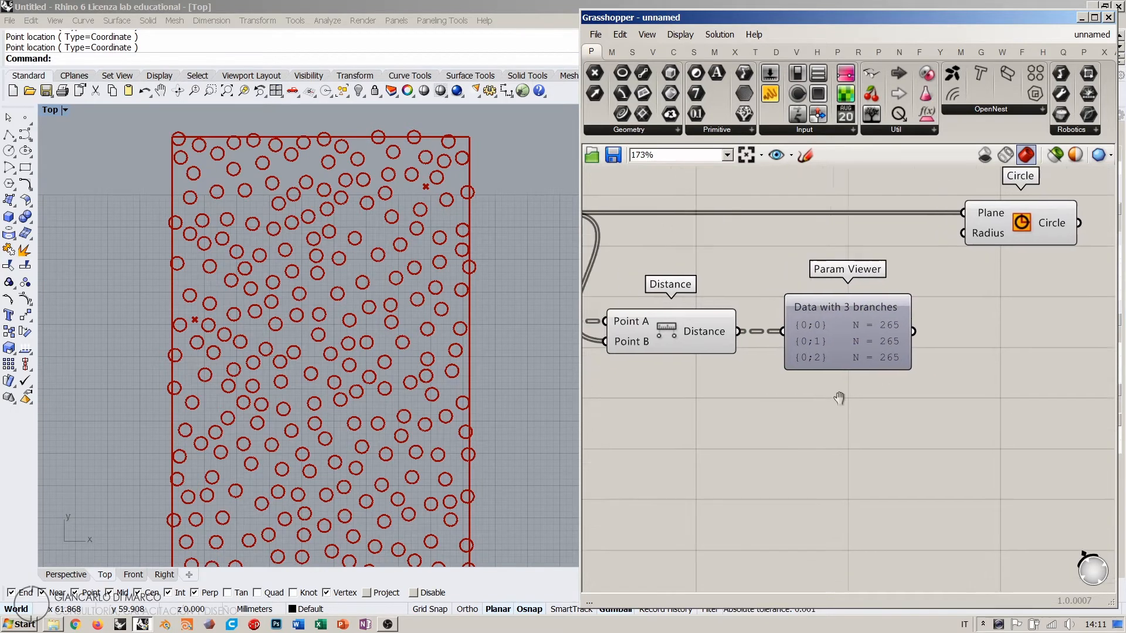
pyautogui.scroll(1, 825, 394)
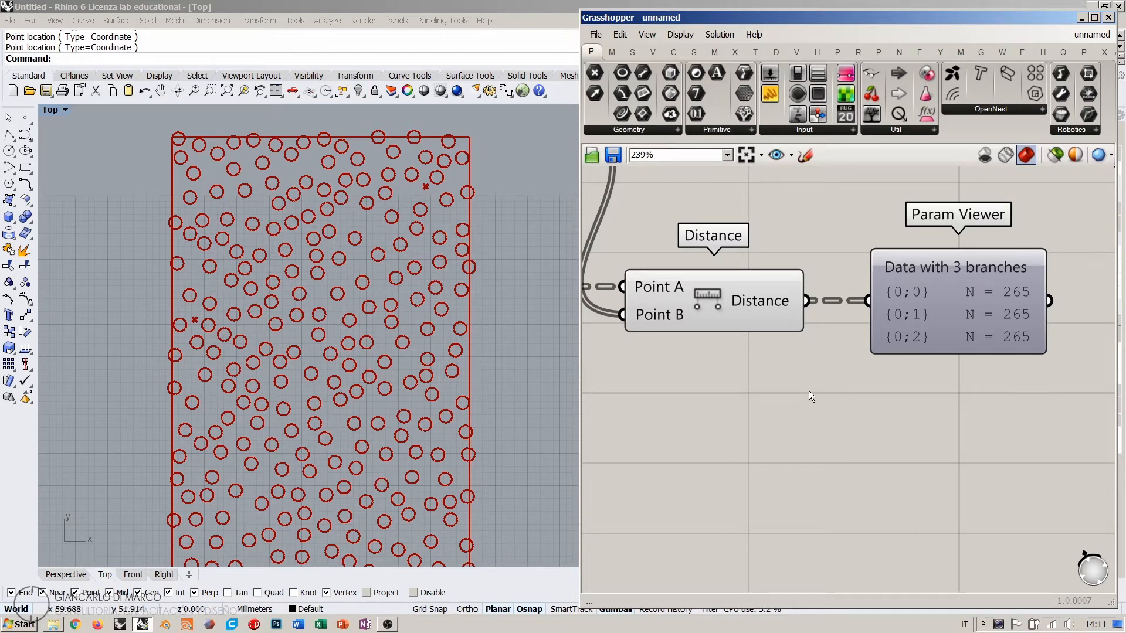
pyautogui.moveTo(811, 375); pyautogui.dragTo(798, 382, button='right')
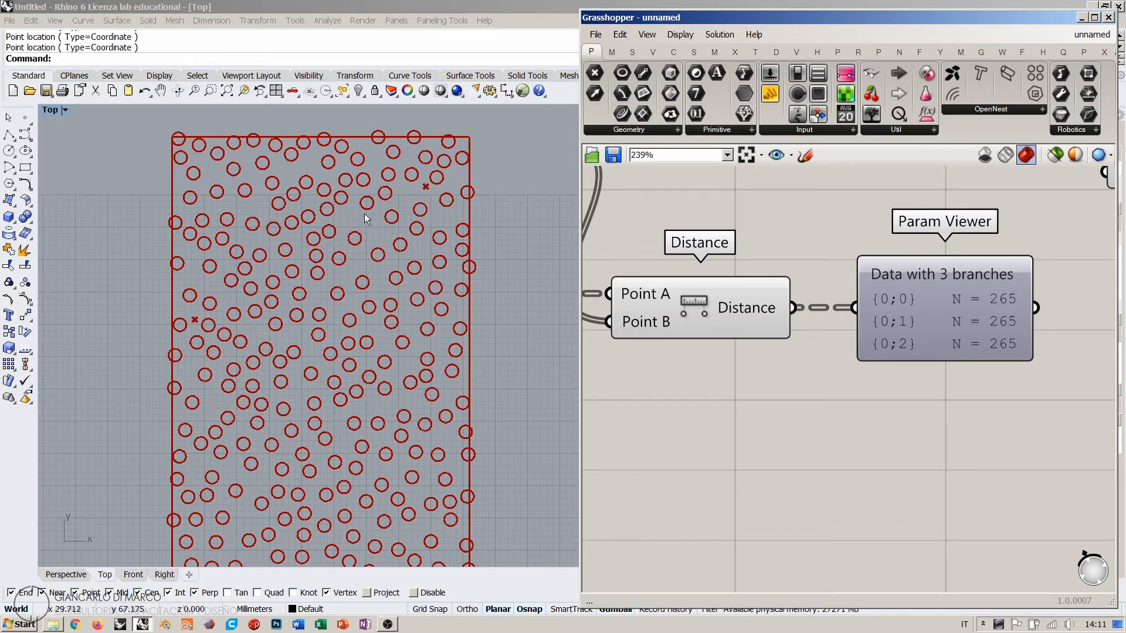
# Step: Start a freehand canvas sketch below the Distance component and Param Viewer, drawing a rectangle with three attractor dots inside
pyautogui.click(805, 154)
pyautogui.moveTo(722, 384)
pyautogui.mouseDown()
pyautogui.moveTo(722, 407)
pyautogui.moveTo(851, 558)
pyautogui.moveTo(1044, 555)
pyautogui.mouseUp()
pyautogui.moveTo(713, 377)
pyautogui.mouseDown()
pyautogui.moveTo(1058, 393)
pyautogui.moveTo(1041, 556)
pyautogui.mouseUp()
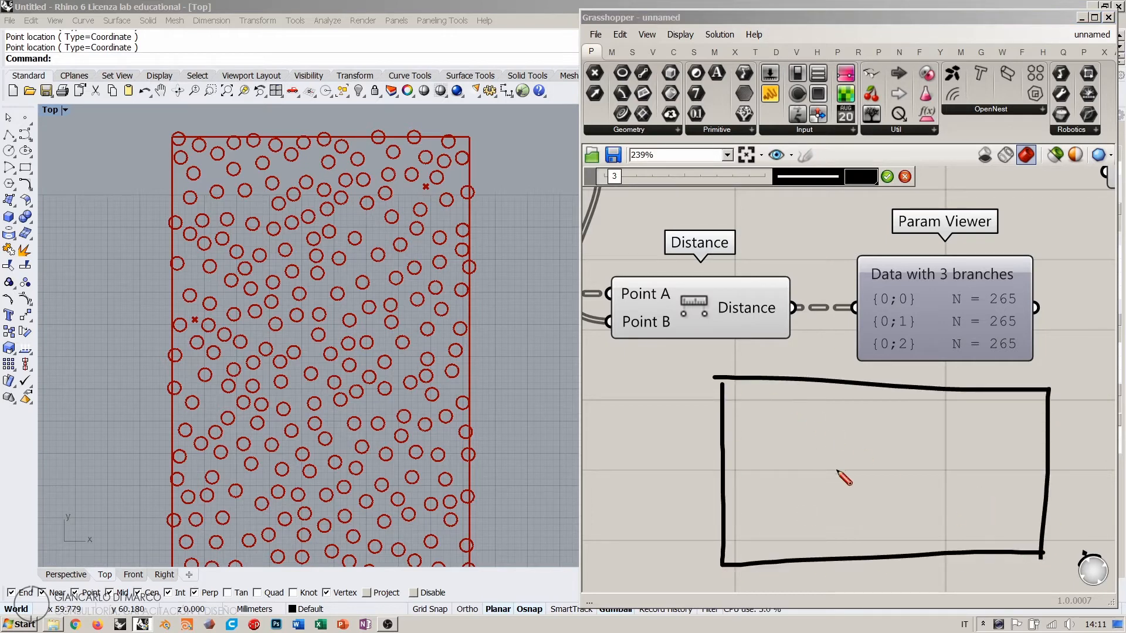
pyautogui.moveTo(761, 460); pyautogui.dragTo(760, 456)
pyautogui.moveTo(920, 405); pyautogui.dragTo(931, 407)
pyautogui.moveTo(1000, 534); pyautogui.dragTo(1002, 537)
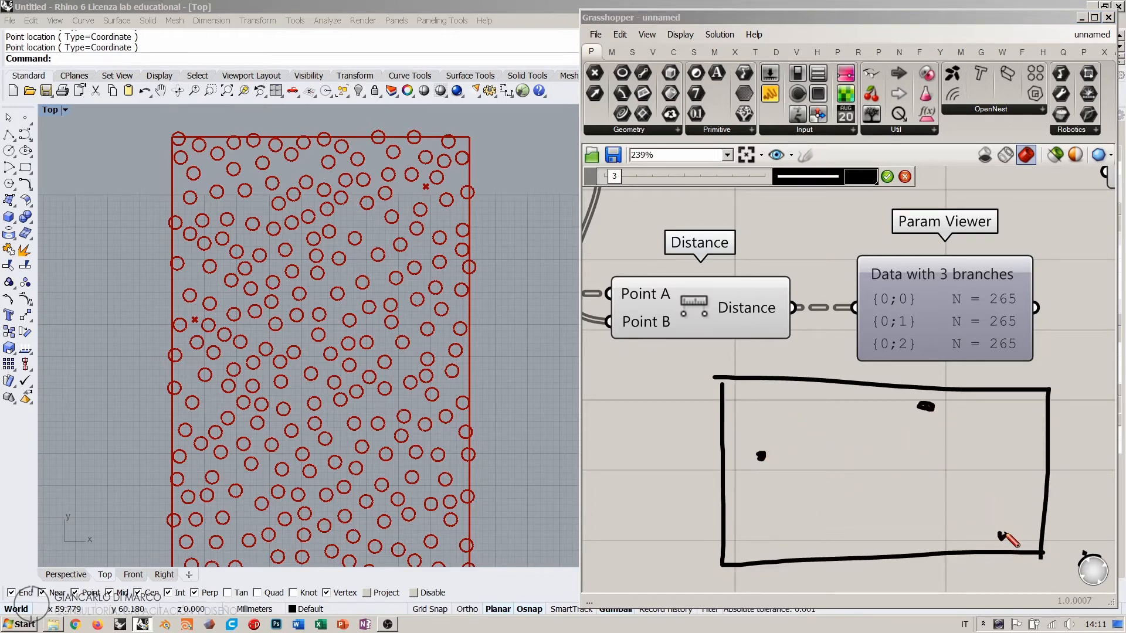
# Step: Scatter point marks inside the sketched rectangle and link the central one to all three attractor dots with lines
pyautogui.moveTo(864, 492); pyautogui.dragTo(879, 484)
pyautogui.moveTo(831, 411); pyautogui.dragTo(838, 418)
pyautogui.moveTo(775, 387); pyautogui.dragTo(784, 404)
pyautogui.moveTo(802, 541); pyautogui.dragTo(768, 540)
pyautogui.moveTo(768, 499); pyautogui.dragTo(773, 499)
pyautogui.moveTo(849, 520); pyautogui.dragTo(854, 526)
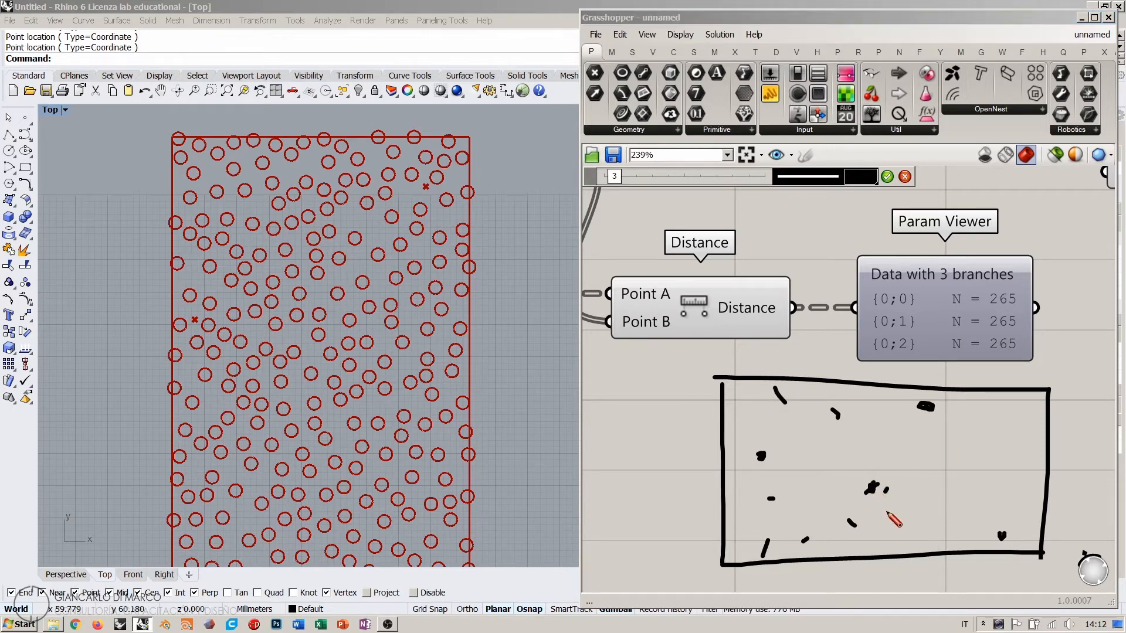
pyautogui.moveTo(763, 458); pyautogui.dragTo(871, 488)
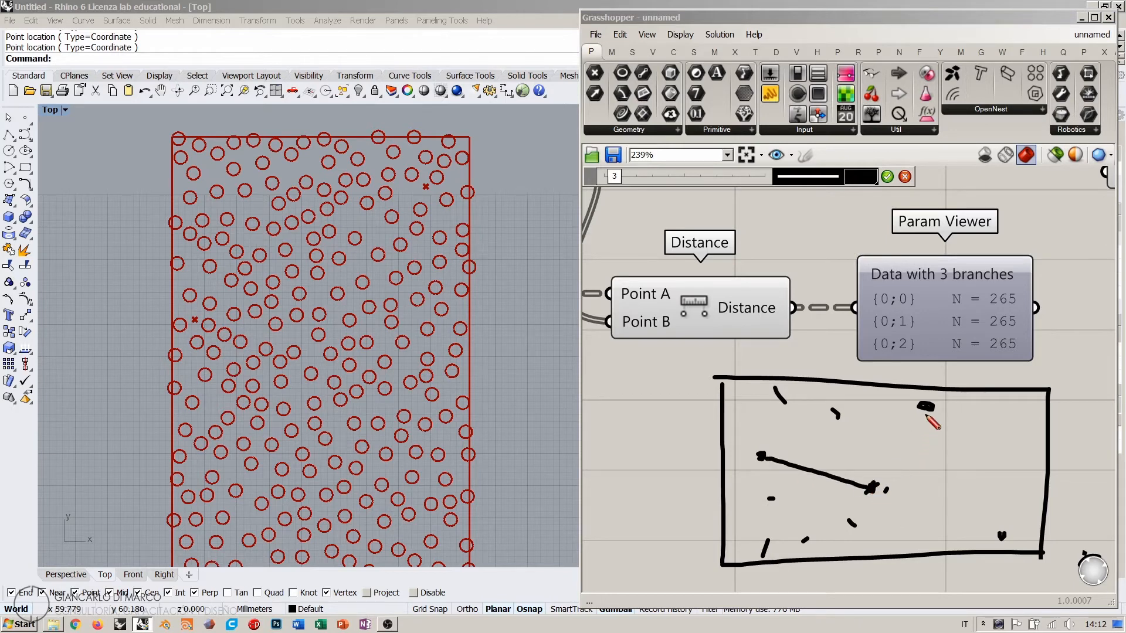
pyautogui.moveTo(925, 412)
pyautogui.mouseDown()
pyautogui.moveTo(874, 487)
pyautogui.moveTo(1002, 534)
pyautogui.mouseUp()
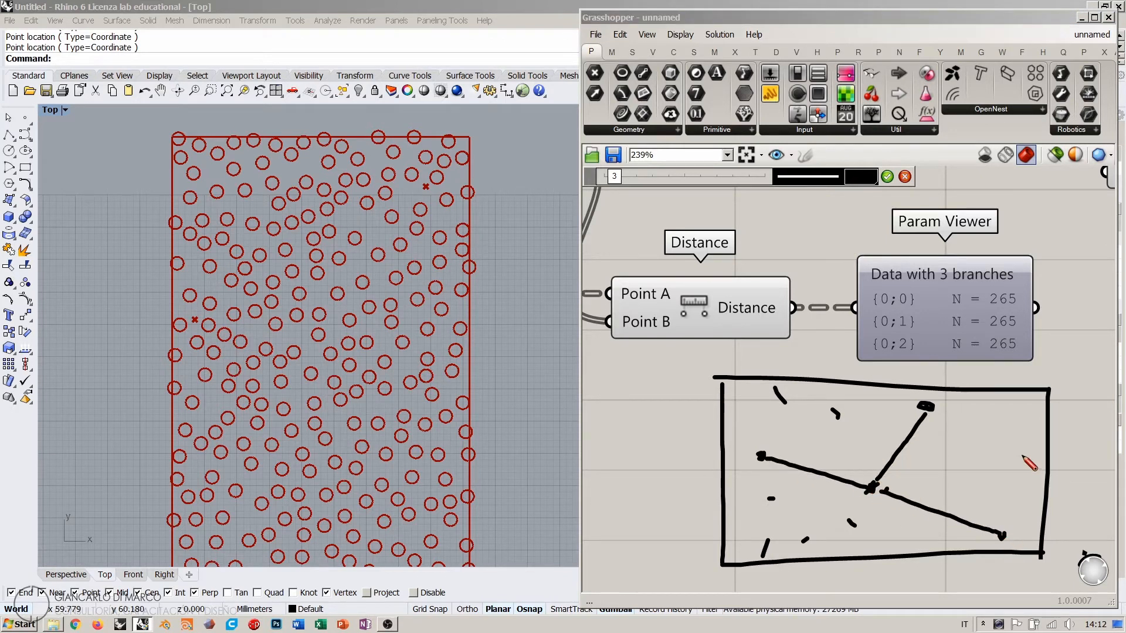
# Step: Draw lines from the upper attractor dot to the surrounding sketched points, and discard the sketch
pyautogui.moveTo(927, 406); pyautogui.dragTo(836, 411)
pyautogui.moveTo(924, 402); pyautogui.dragTo(787, 393)
pyautogui.moveTo(922, 409)
pyautogui.mouseDown()
pyautogui.moveTo(750, 473)
pyautogui.moveTo(755, 552)
pyautogui.moveTo(845, 522)
pyautogui.mouseUp()
pyautogui.moveTo(922, 410)
pyautogui.mouseDown()
pyautogui.moveTo(900, 514)
pyautogui.moveTo(995, 507)
pyautogui.mouseUp()
pyautogui.moveTo(929, 407)
pyautogui.mouseDown()
pyautogui.moveTo(1009, 456)
pyautogui.moveTo(1005, 418)
pyautogui.mouseUp()
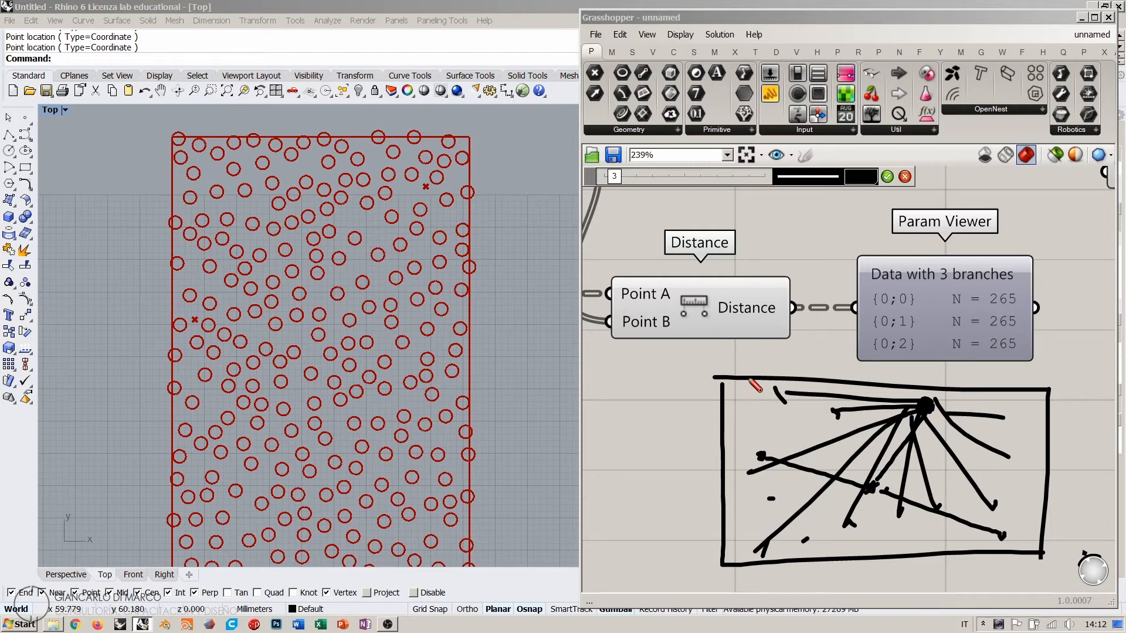
pyautogui.click(905, 176)
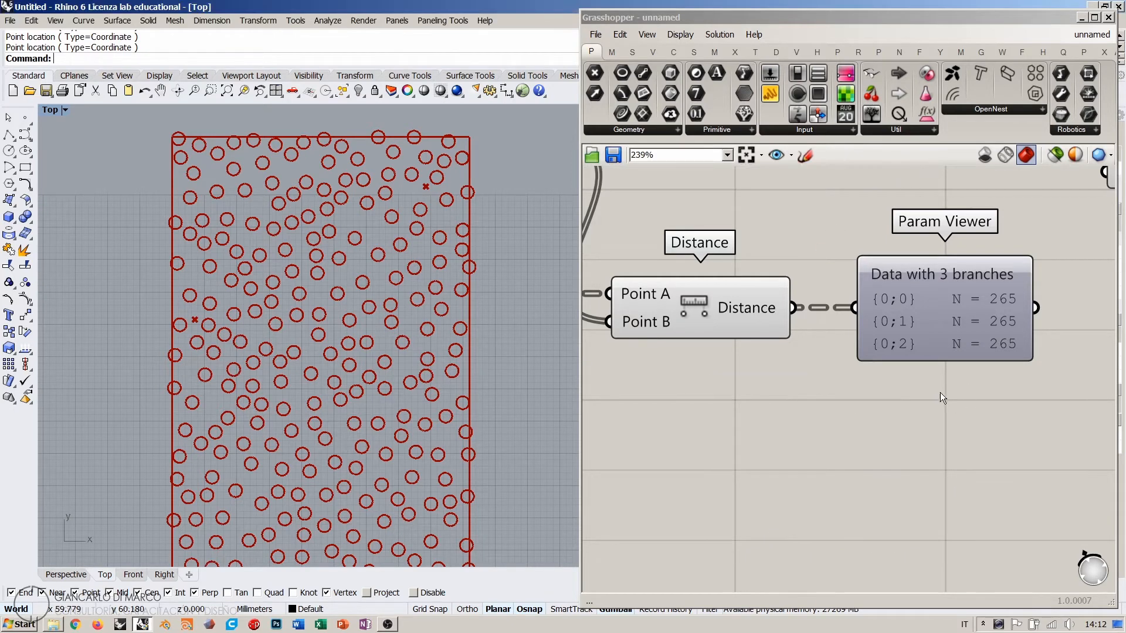
# Step: Shift the Param Viewer slightly right and add a Flip Matrix component below the wire leaving Distance
pyautogui.moveTo(947, 312); pyautogui.dragTo(991, 312)
pyautogui.click(912, 434)
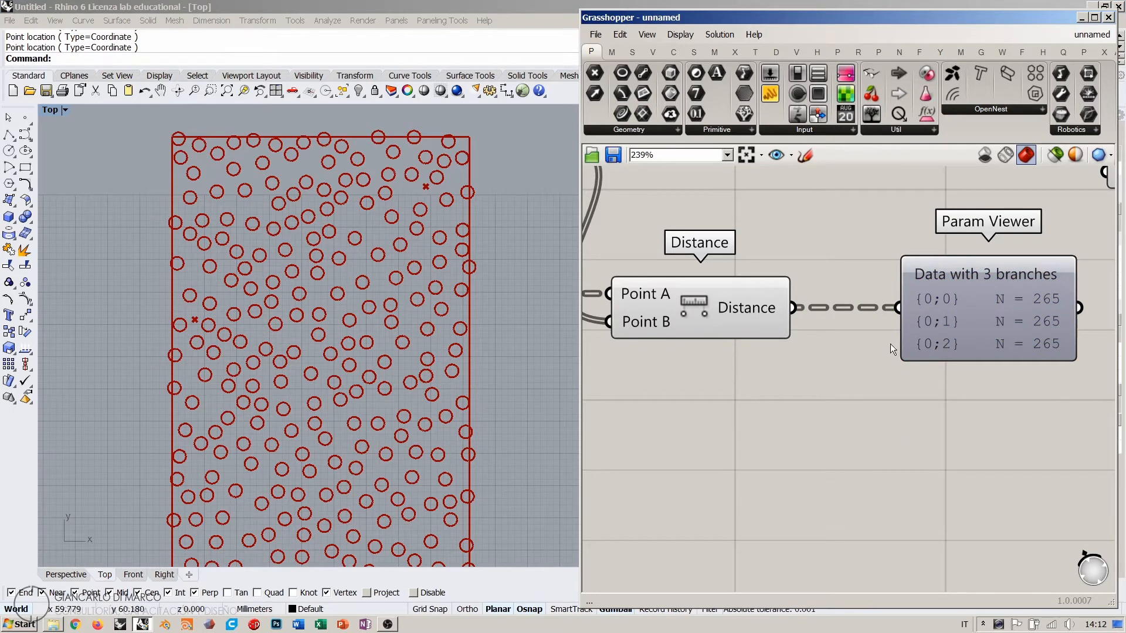
pyautogui.doubleClick(796, 425)
pyautogui.write('flip')
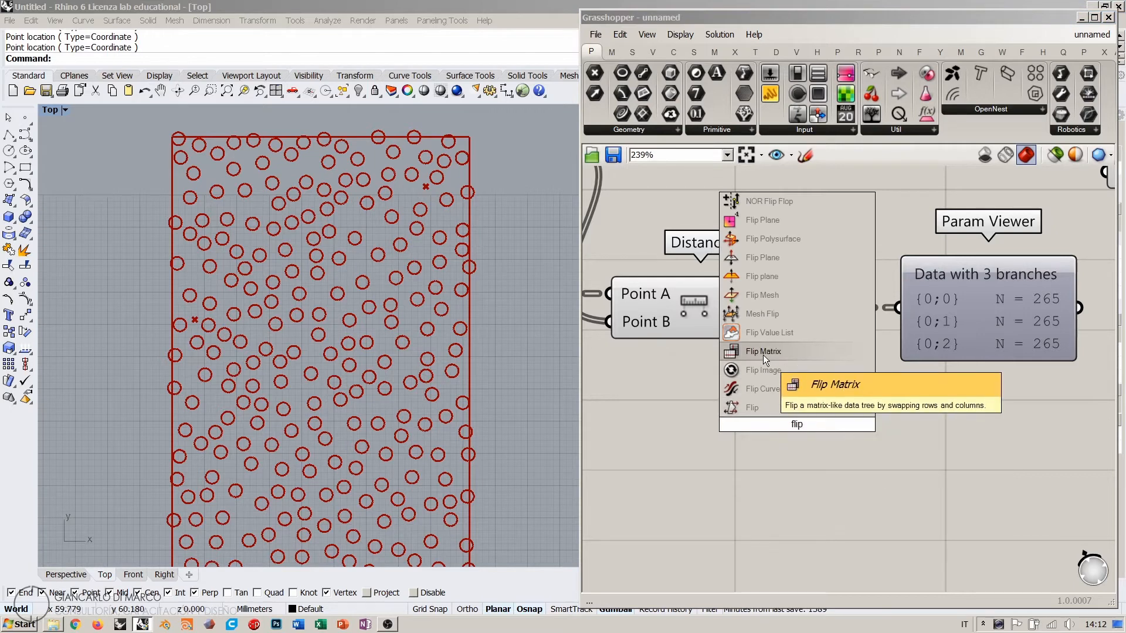
pyautogui.click(764, 353)
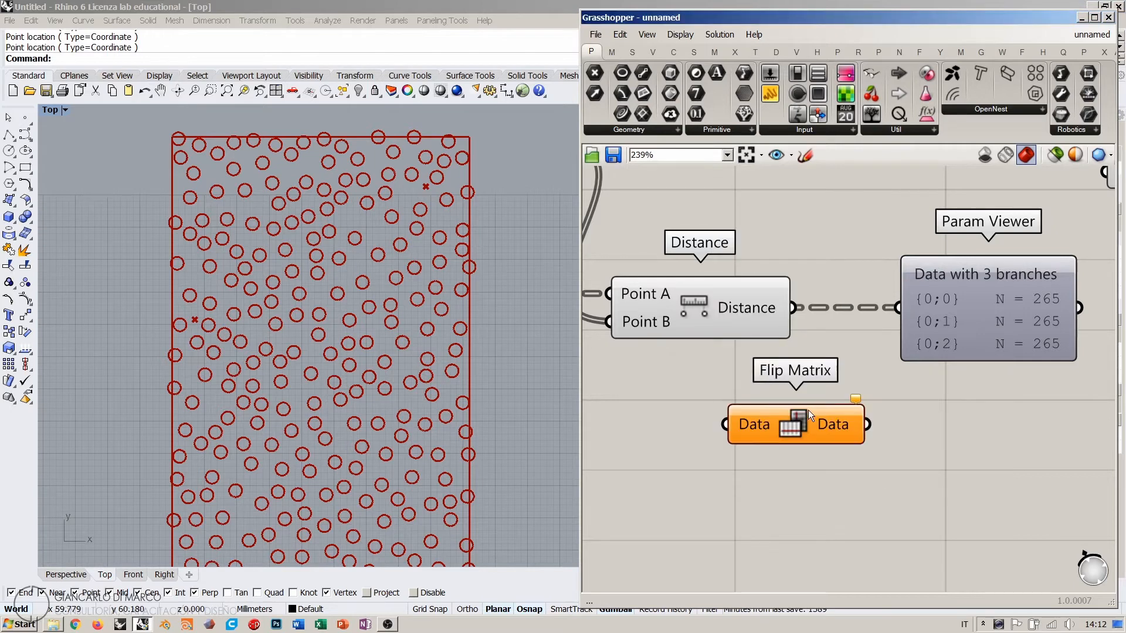
pyautogui.moveTo(796, 426); pyautogui.dragTo(833, 432)
pyautogui.click(856, 457)
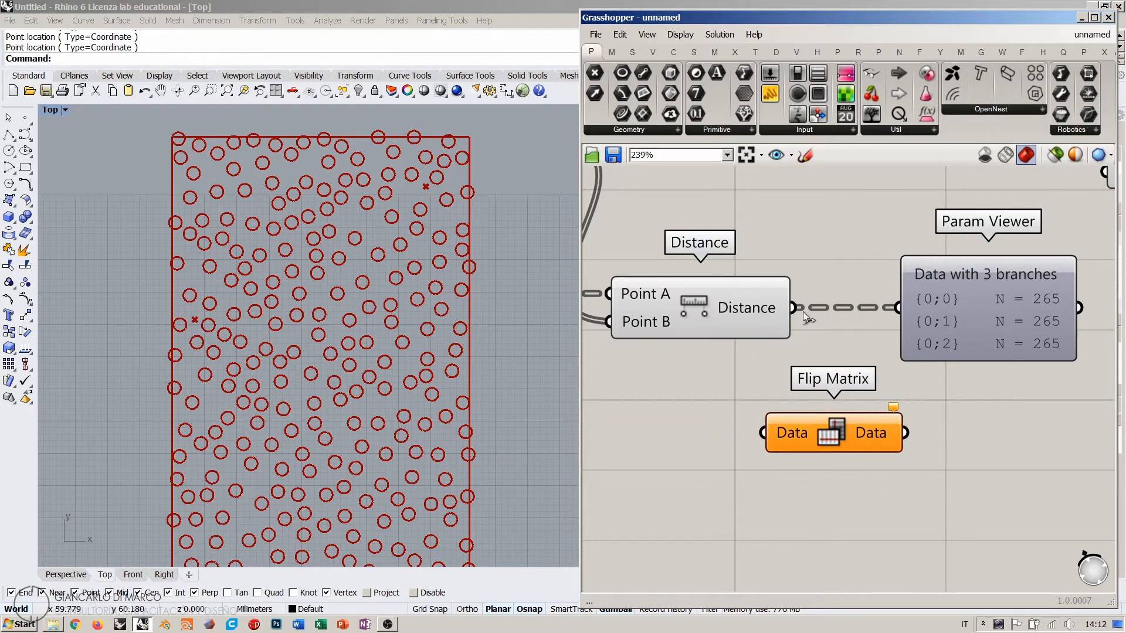
# Step: Connect the Distance output to Flip Matrix's Data input and place a copy of the Param Viewer to the right of Flip Matrix
pyautogui.moveTo(793, 309); pyautogui.dragTo(763, 433)
pyautogui.moveTo(921, 457); pyautogui.dragTo(802, 410, button='right')
pyautogui.moveTo(837, 284); pyautogui.dragTo(939, 450)
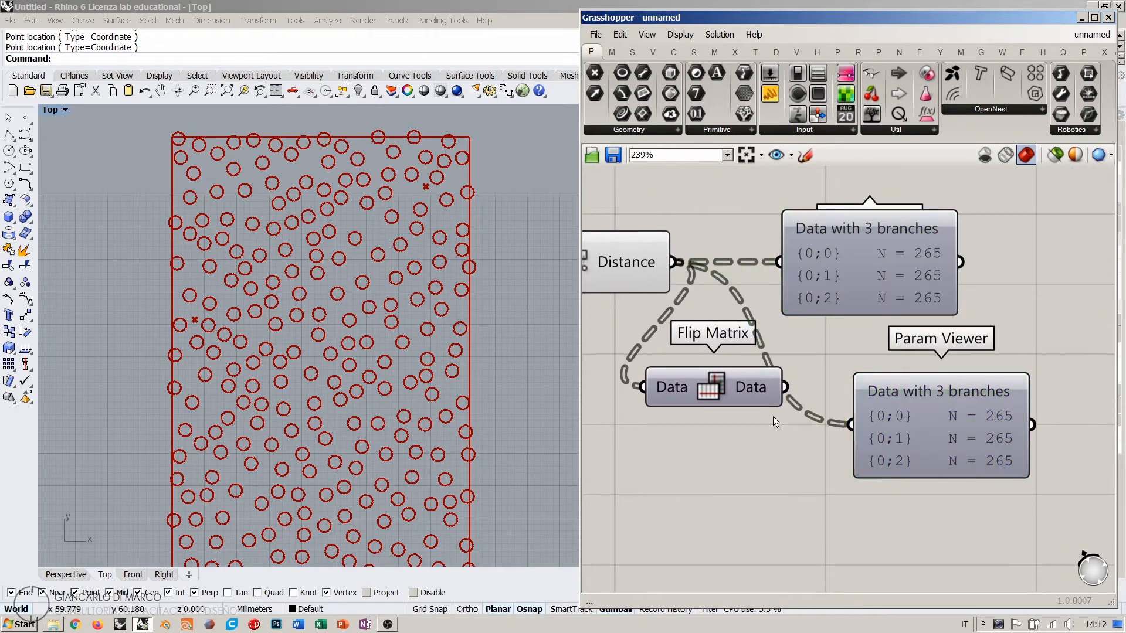
# Step: Feed Flip Matrix's output into the second Param Viewer in place of the Distance wire, and enlarge that viewer downward
pyautogui.moveTo(729, 384); pyautogui.dragTo(849, 426)
pyautogui.moveTo(946, 437)
pyautogui.mouseDown()
pyautogui.moveTo(903, 445)
pyautogui.moveTo(931, 438)
pyautogui.mouseUp()
pyautogui.moveTo(974, 407); pyautogui.dragTo(1013, 407)
pyautogui.click(930, 373)
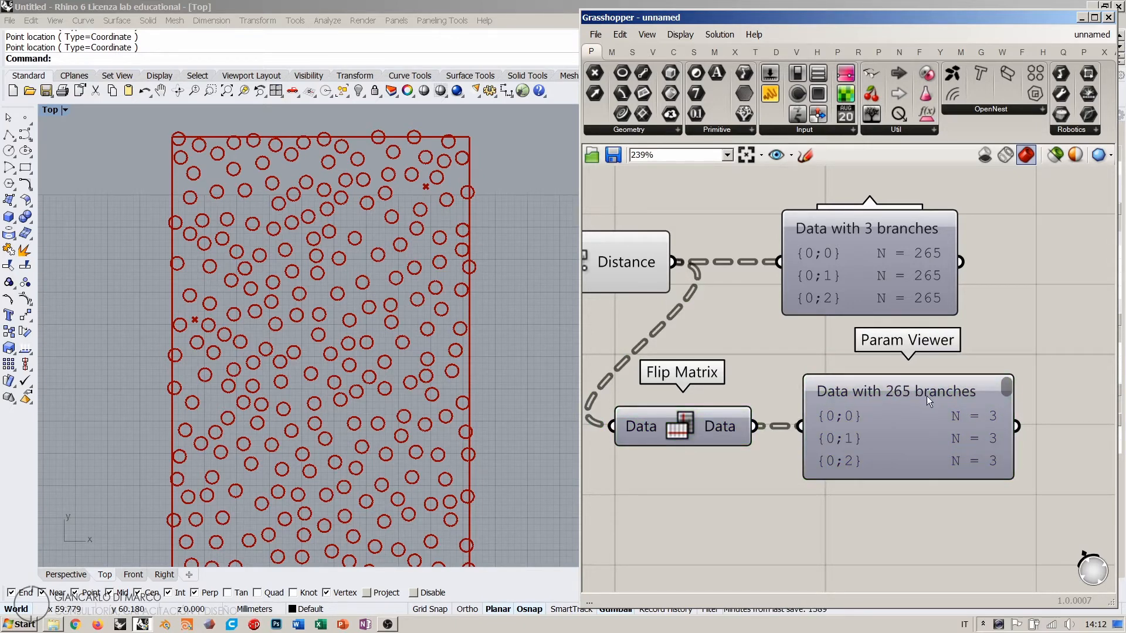
pyautogui.moveTo(913, 472); pyautogui.dragTo(914, 549)
pyautogui.moveTo(1004, 391)
pyautogui.mouseDown()
pyautogui.moveTo(1006, 542)
pyautogui.moveTo(1015, 374)
pyautogui.mouseUp()
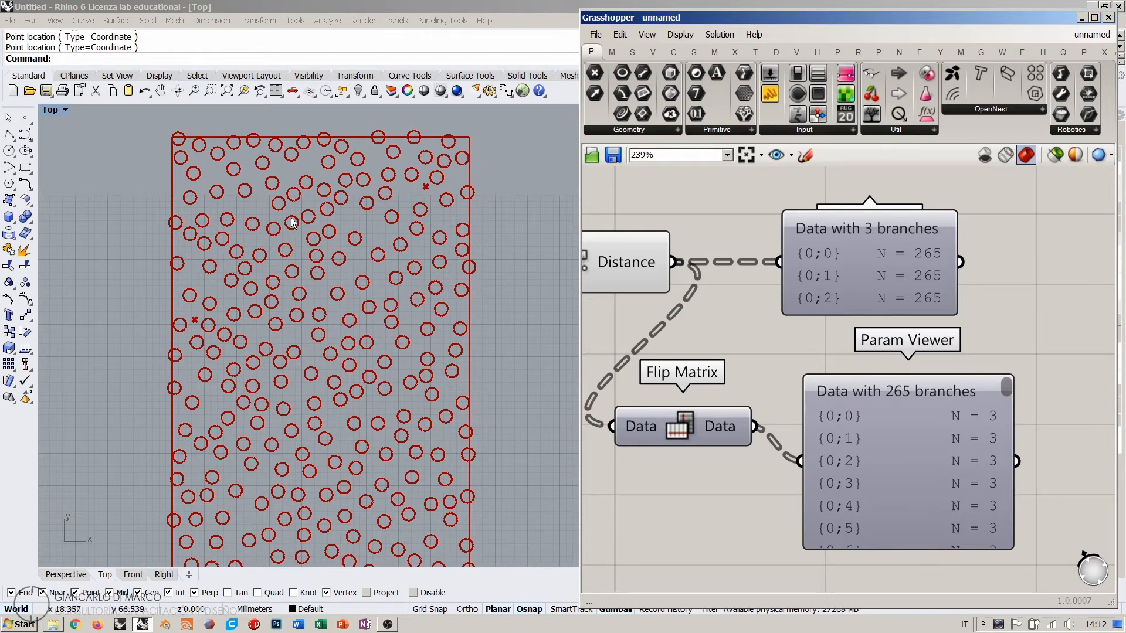
# Step: Arrange the two Param Viewers side by side, switching their displays to the tree diagram and back to the branch list
pyautogui.moveTo(676, 427); pyautogui.dragTo(669, 463)
pyautogui.scroll(-2, 857, 418)
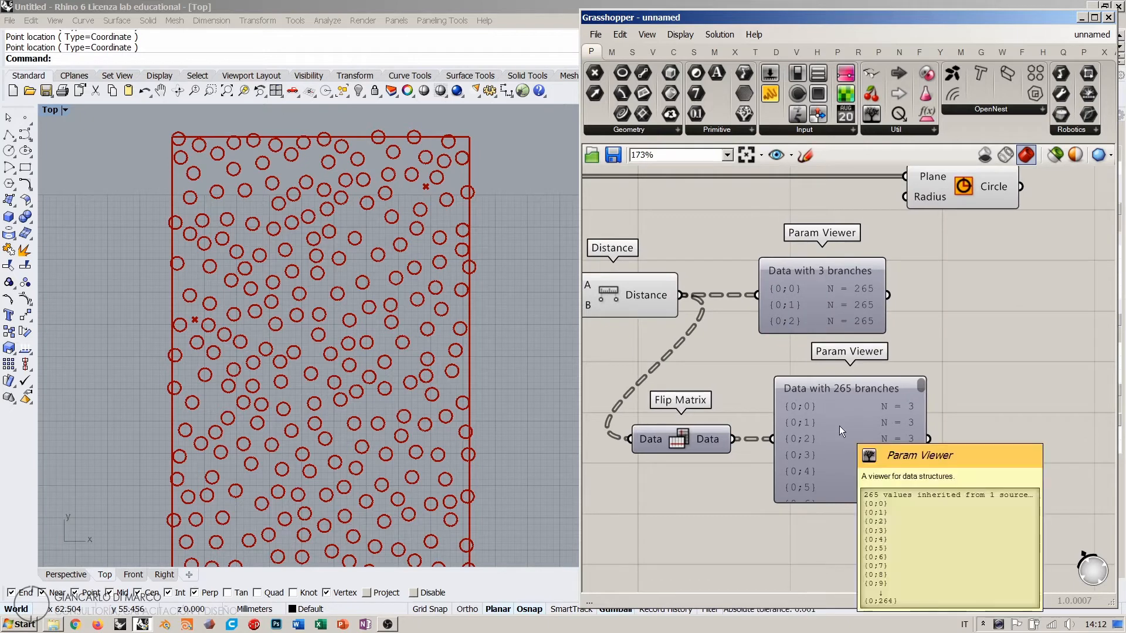
pyautogui.moveTo(839, 425); pyautogui.dragTo(961, 303)
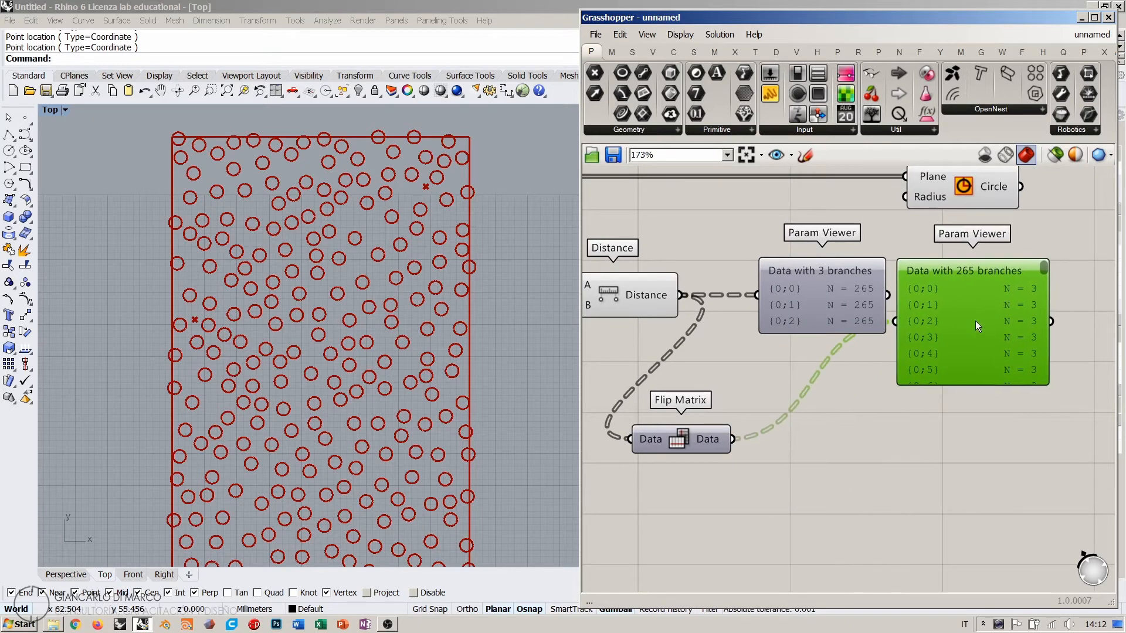
pyautogui.doubleClick(982, 312)
pyautogui.doubleClick(981, 311)
pyautogui.doubleClick(827, 293)
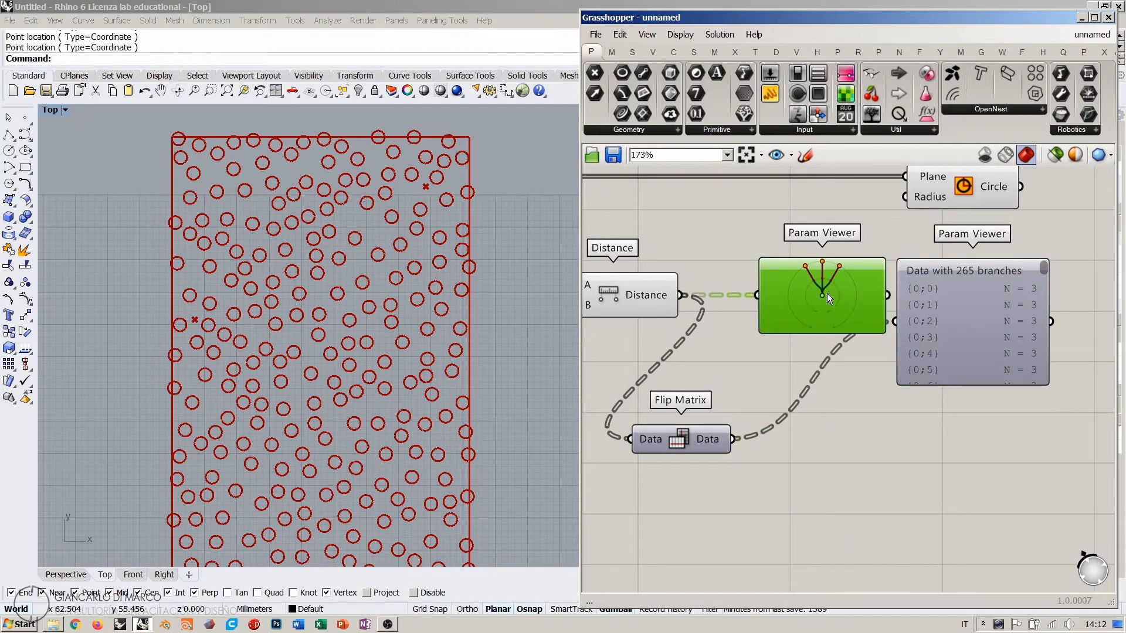
pyautogui.doubleClick(817, 297)
pyautogui.click(950, 448)
pyautogui.moveTo(830, 291); pyautogui.dragTo(809, 291)
pyautogui.click(934, 331)
pyautogui.moveTo(935, 330); pyautogui.dragTo(919, 327)
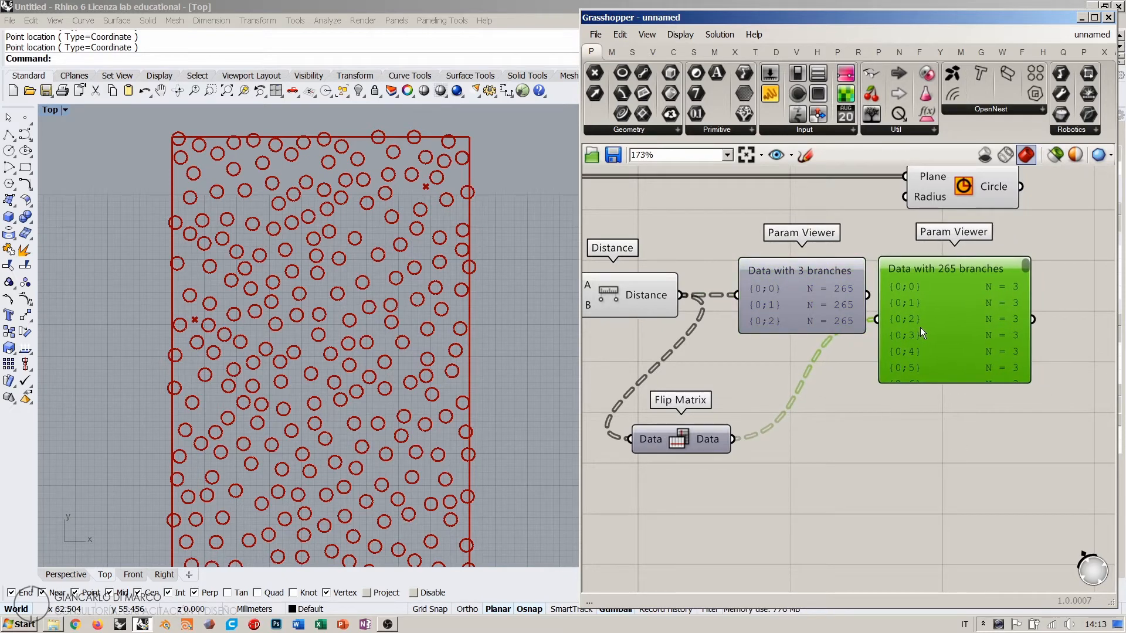
pyautogui.click(829, 360)
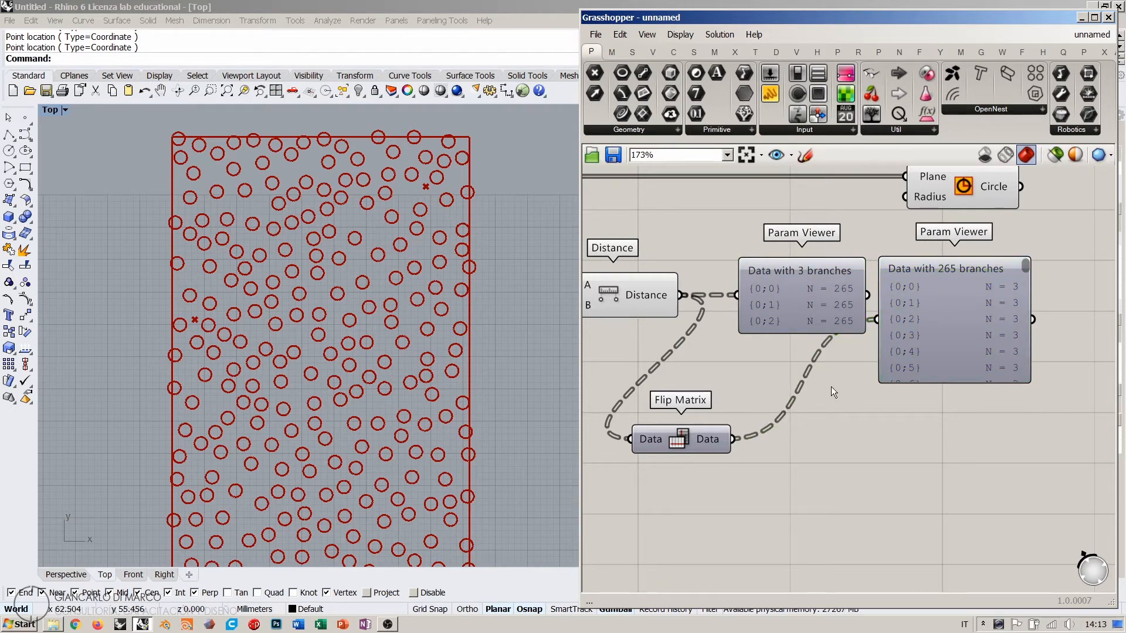
# Step: Add a Panel below the Param Viewers, connect it to Flip Matrix's Data output, and stretch it taller to show several branches
pyautogui.moveTo(783, 98); pyautogui.dragTo(850, 477)
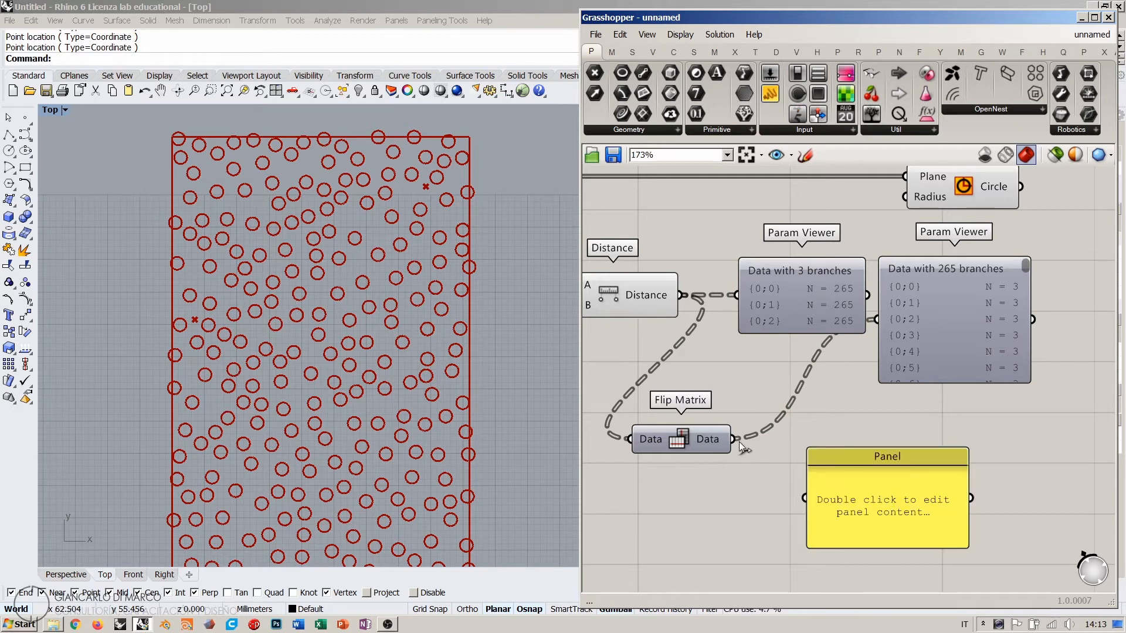
pyautogui.moveTo(761, 455); pyautogui.dragTo(804, 498)
pyautogui.moveTo(883, 531); pyautogui.dragTo(811, 368, button='right')
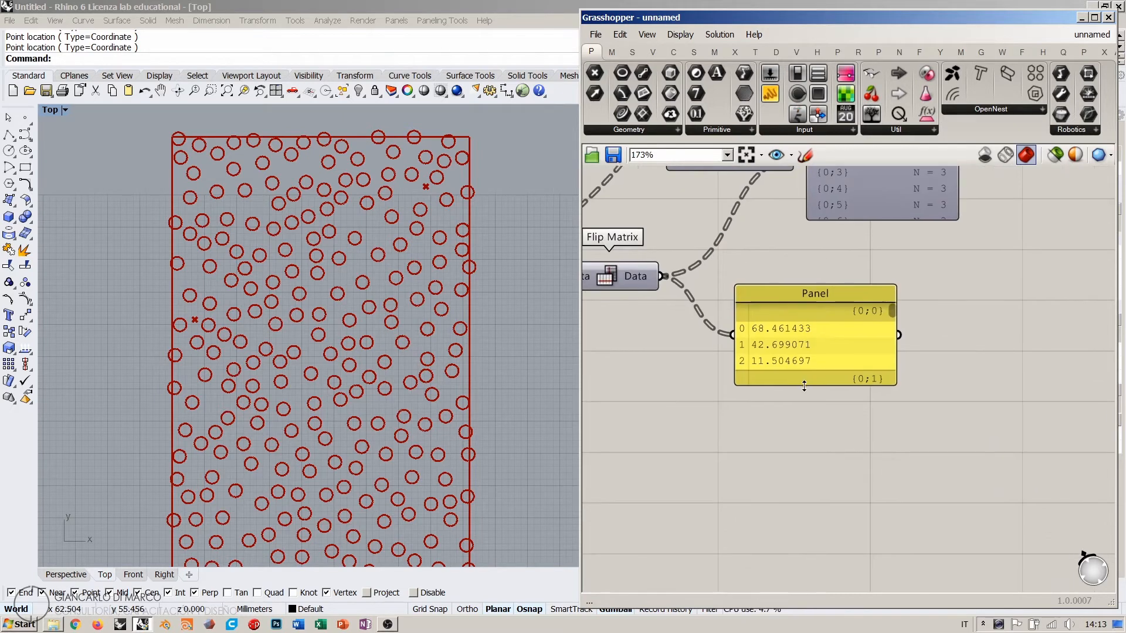
pyautogui.moveTo(804, 385); pyautogui.dragTo(805, 557)
# Step: Examine the three distance values listed in each branch of the Flip Matrix panel
pyautogui.scroll(4, 761, 343)
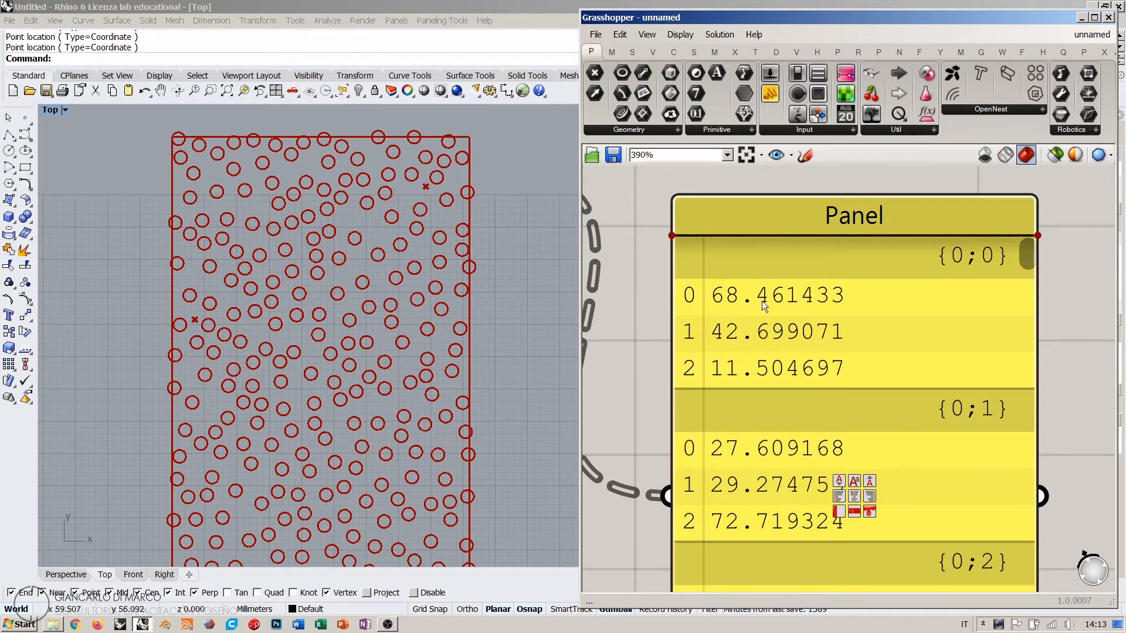
pyautogui.scroll(3, 862, 281)
pyautogui.moveTo(835, 256); pyautogui.dragTo(830, 299, button='right')
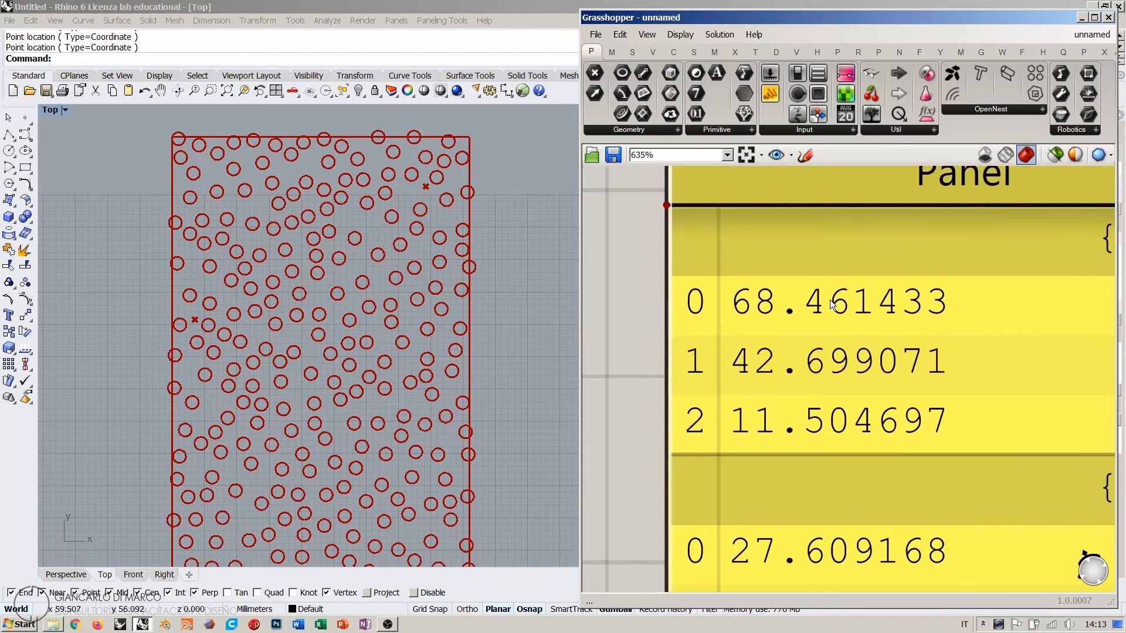
pyautogui.scroll(-4, 721, 363)
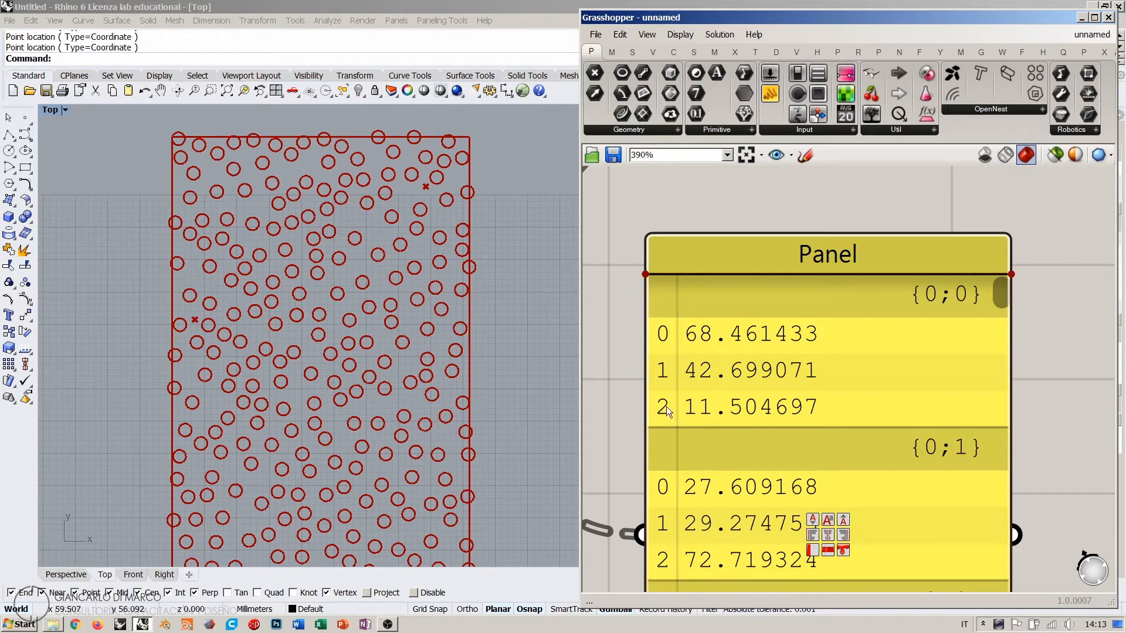
pyautogui.scroll(-1, 709, 410)
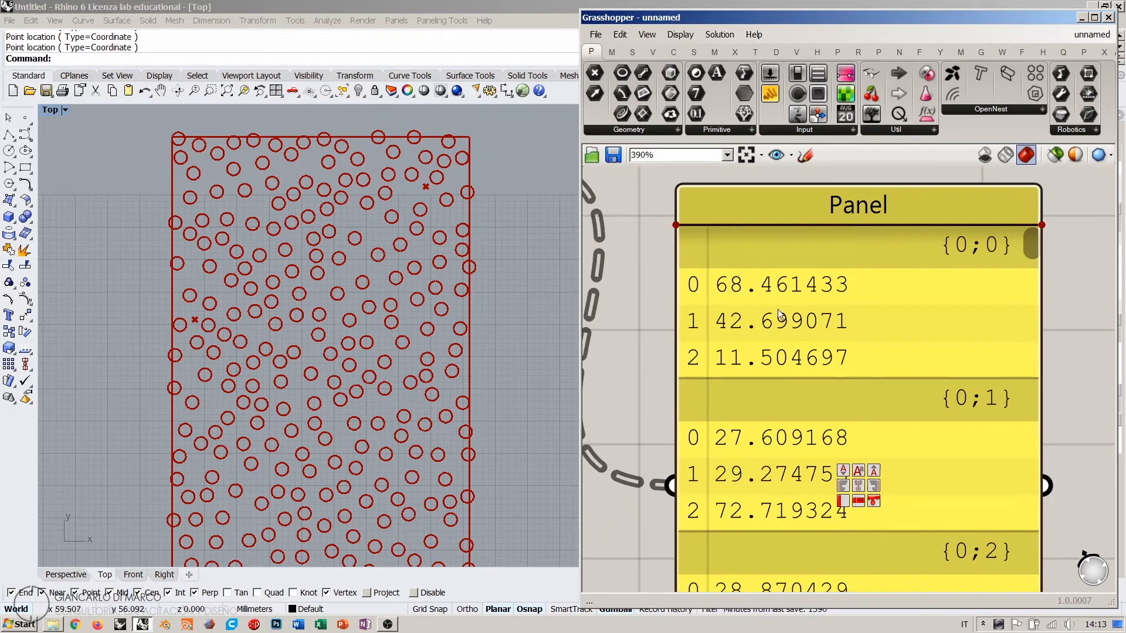
pyautogui.scroll(-5, 758, 336)
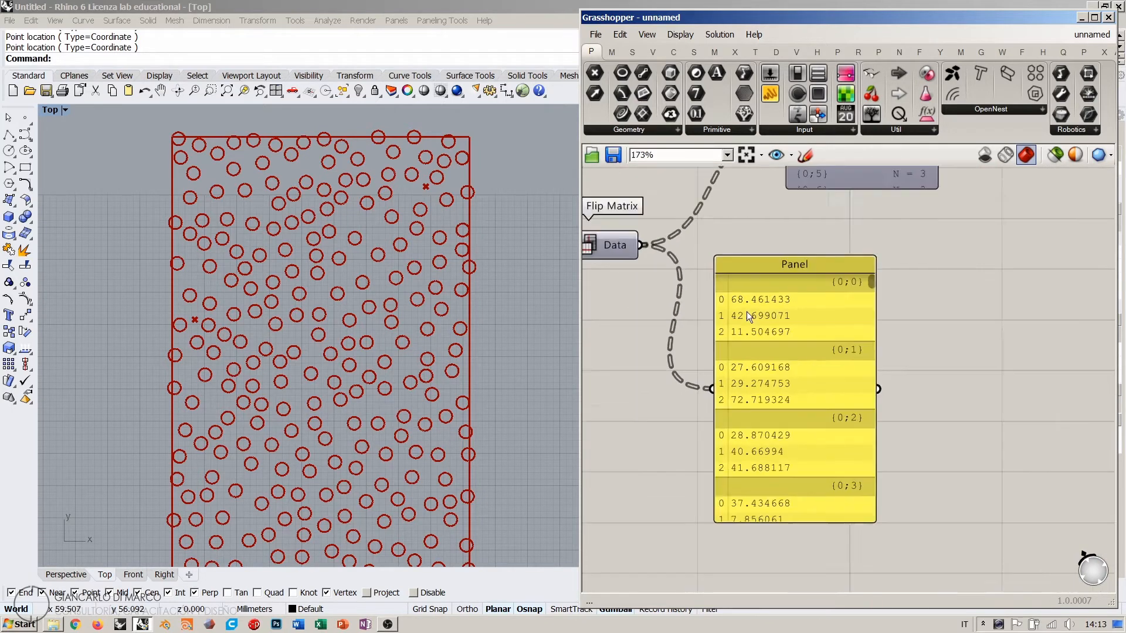
# Step: Move the panel further down and right to free space beside Flip Matrix
pyautogui.moveTo(774, 344); pyautogui.dragTo(790, 351)
pyautogui.click(652, 364)
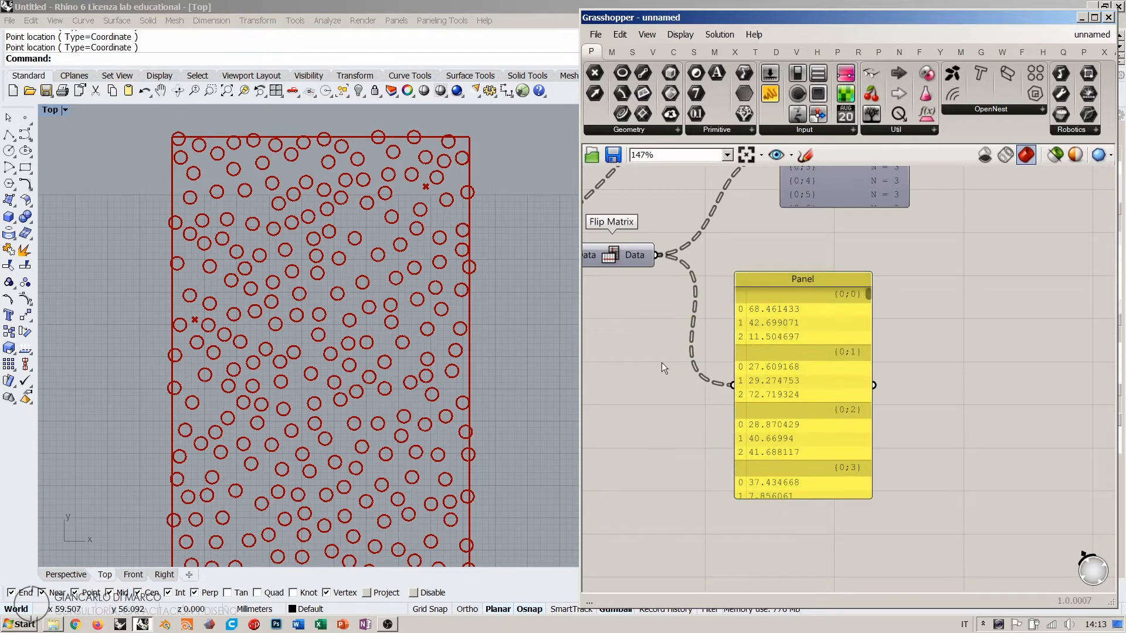
pyautogui.moveTo(699, 277); pyautogui.dragTo(763, 417, button='right')
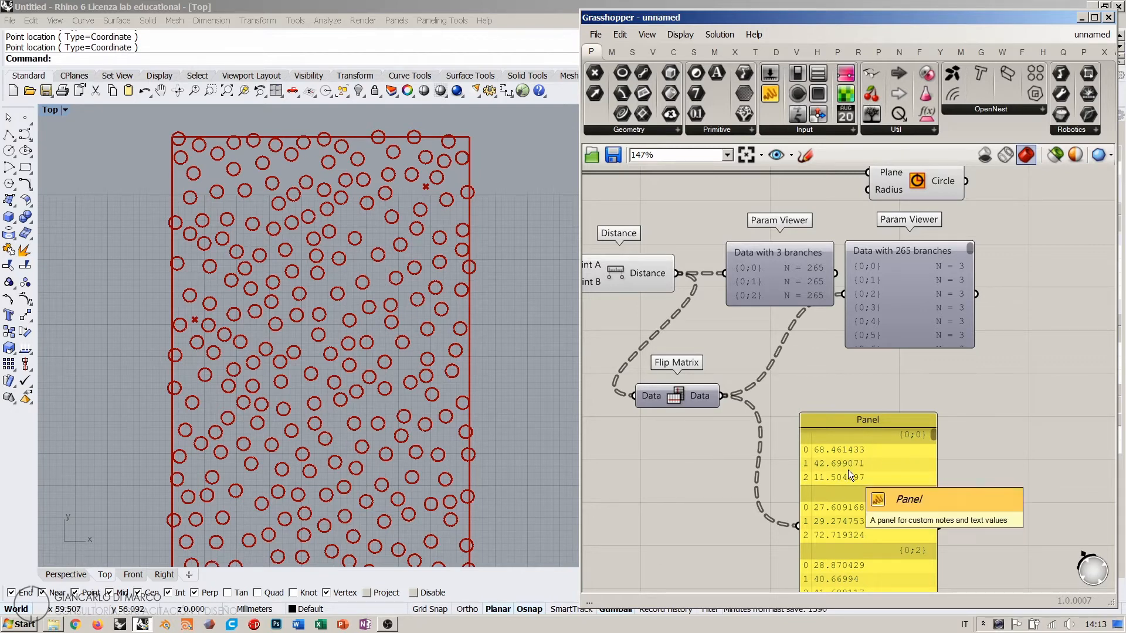
pyautogui.moveTo(845, 471); pyautogui.dragTo(909, 508)
pyautogui.click(856, 429)
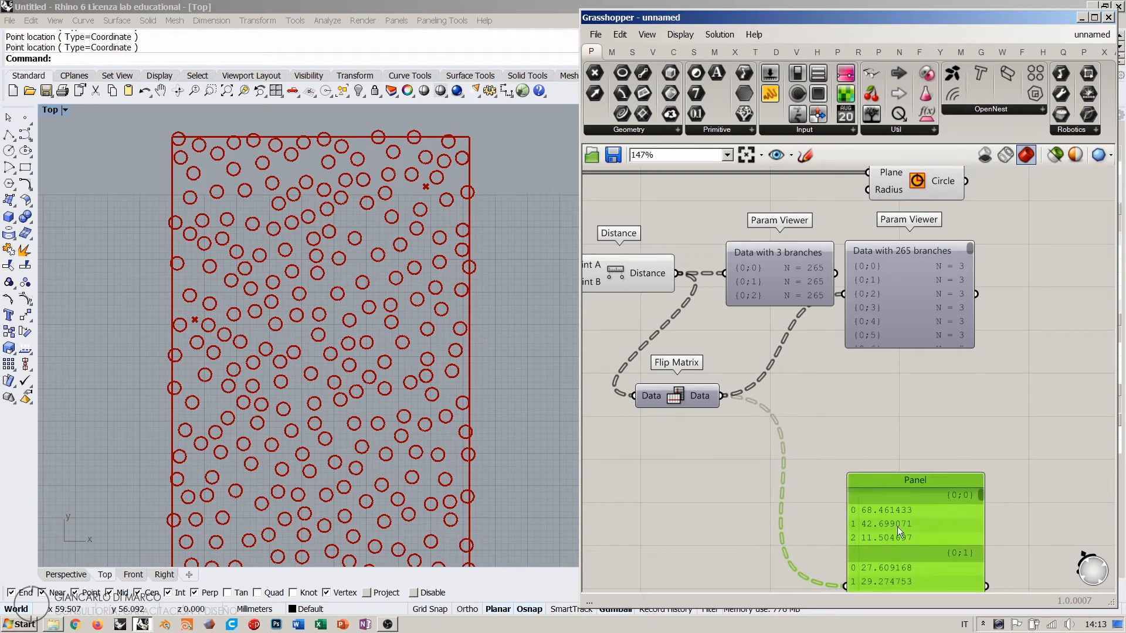
pyautogui.click(863, 432)
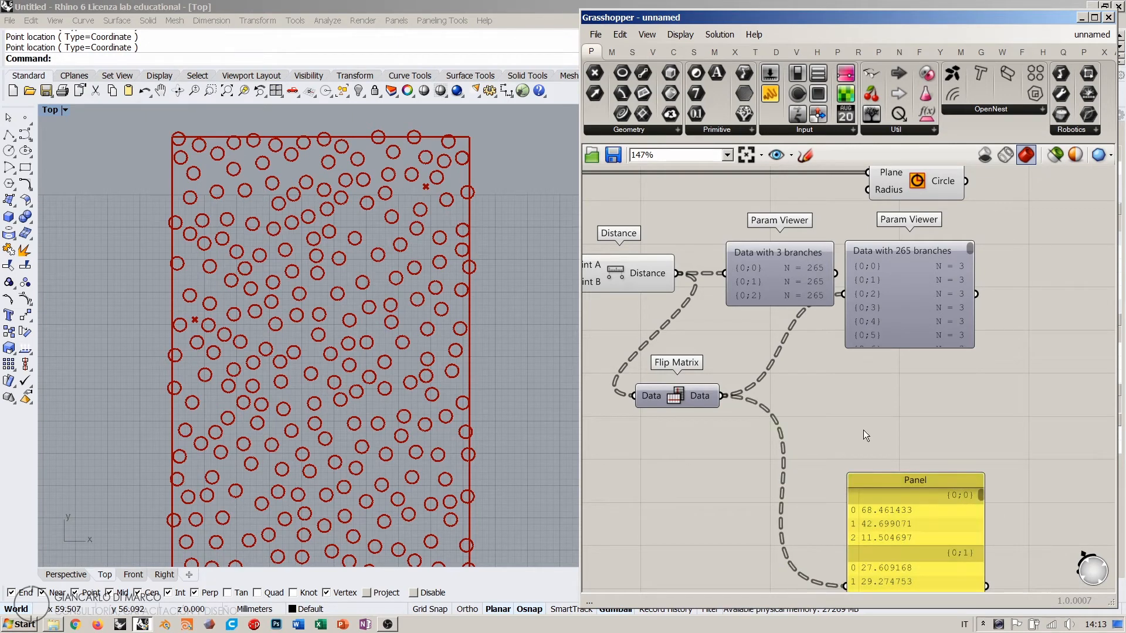
# Step: Add an Addition component to the right of Flip Matrix, above the panel
pyautogui.doubleClick(839, 413)
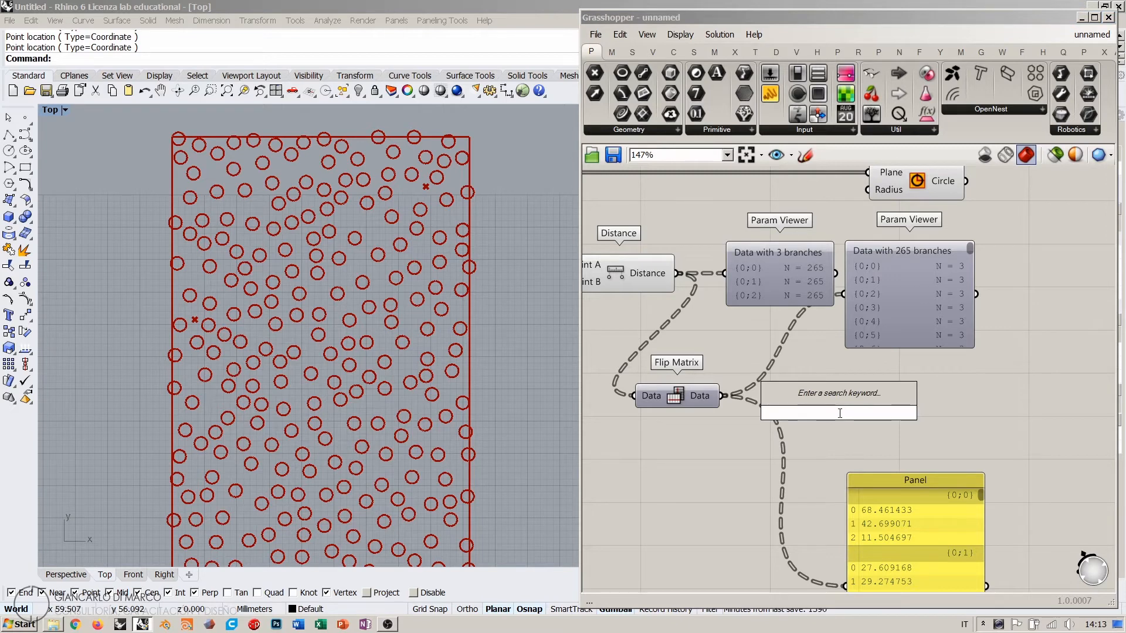
pyautogui.write('add')
pyautogui.press('BackSpace')
pyautogui.press('BackSpace')
pyautogui.press('BackSpace')
pyautogui.write('addition')
pyautogui.press('Return')
pyautogui.scroll(3, 806, 410)
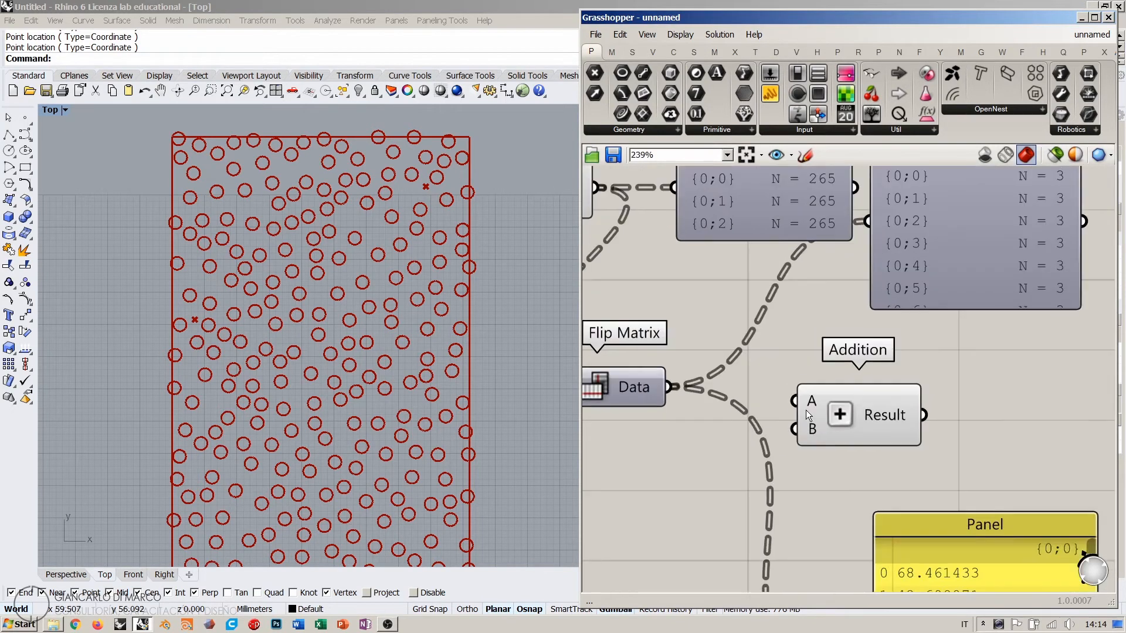
pyautogui.moveTo(805, 409); pyautogui.dragTo(894, 406, button='right')
pyautogui.moveTo(925, 416); pyautogui.dragTo(936, 415)
pyautogui.click(916, 475)
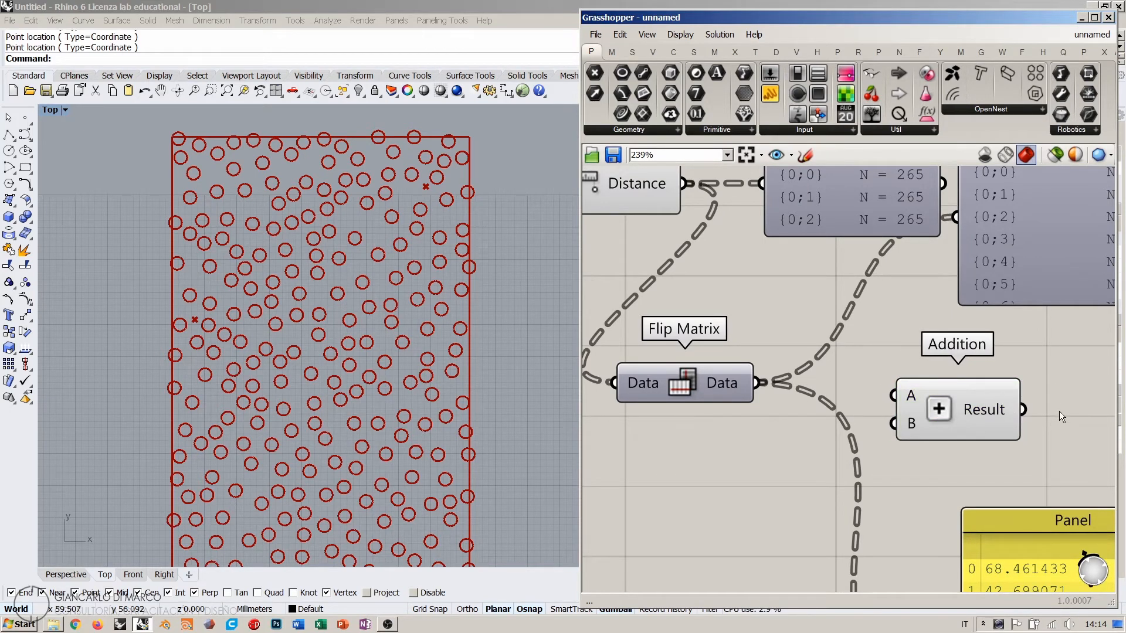
# Step: Give the Addition component a third input C and nudge it slightly
pyautogui.scroll(5, 1058, 410)
pyautogui.scroll(2, 927, 416)
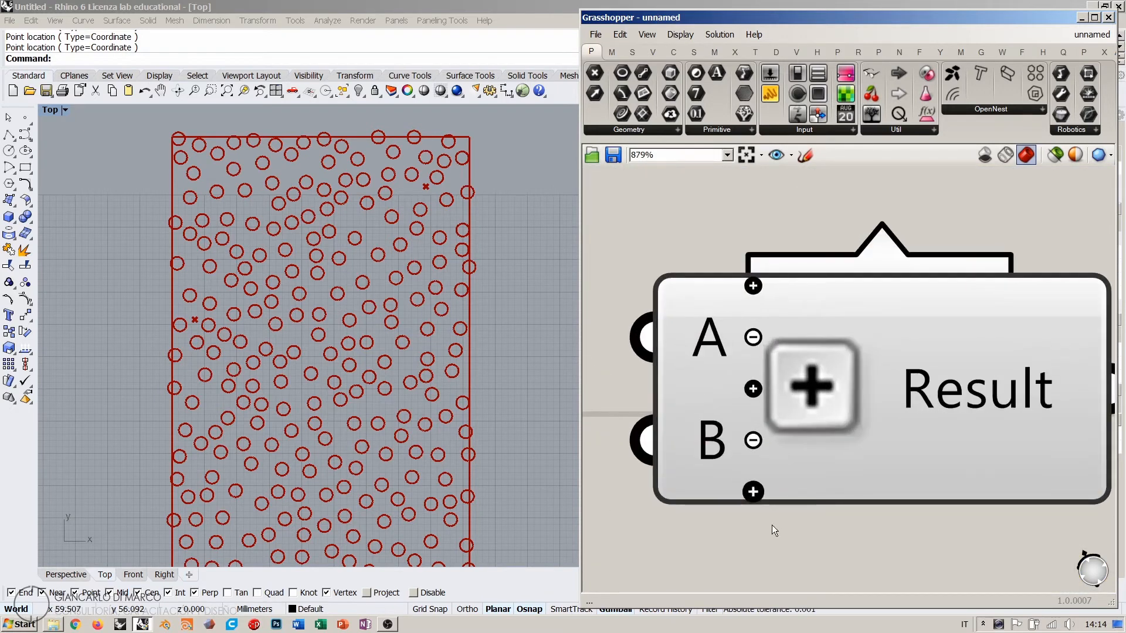
pyautogui.click(750, 495)
pyautogui.scroll(-3, 825, 396)
pyautogui.scroll(-4, 852, 444)
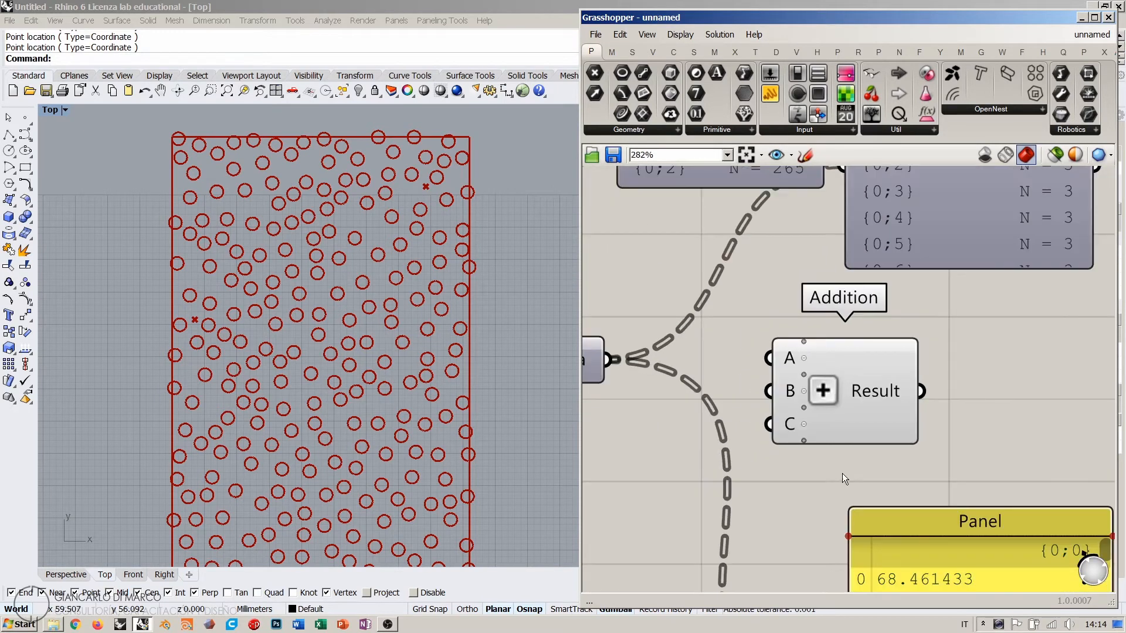
pyautogui.click(859, 353)
pyautogui.moveTo(859, 353); pyautogui.dragTo(866, 355)
pyautogui.click(782, 389)
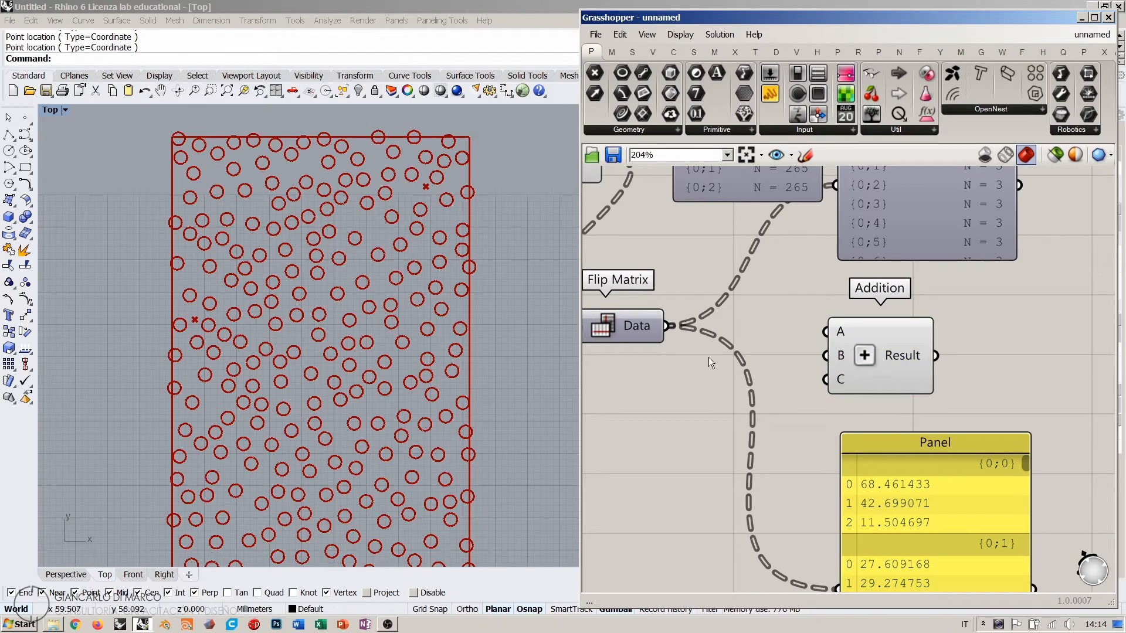
# Step: Connect Flip Matrix's Data output to inputs A, B and C of Addition, and shift the component slightly left
pyautogui.moveTo(647, 326)
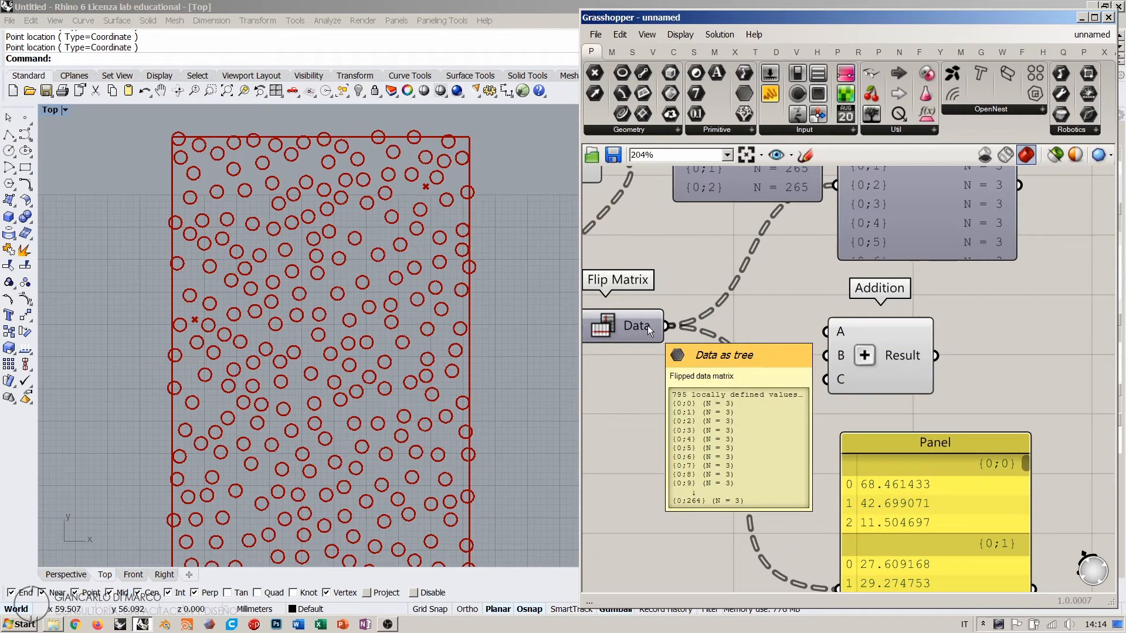
pyautogui.moveTo(667, 325); pyautogui.dragTo(825, 355)
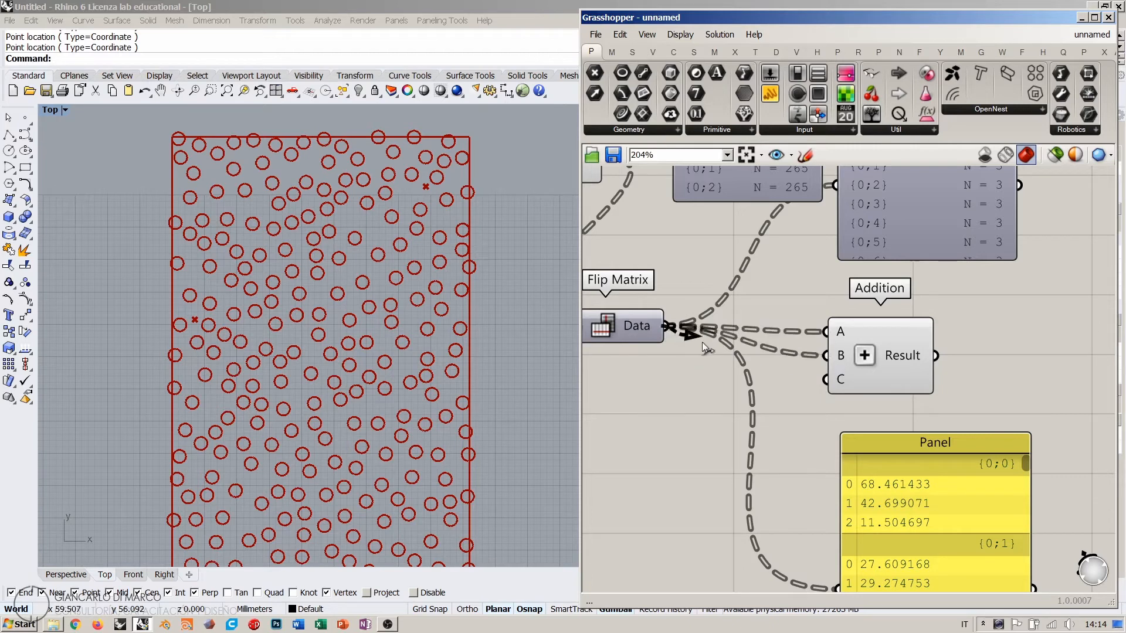
pyautogui.moveTo(705, 347); pyautogui.dragTo(826, 379)
pyautogui.moveTo(869, 365); pyautogui.dragTo(804, 355, button='right')
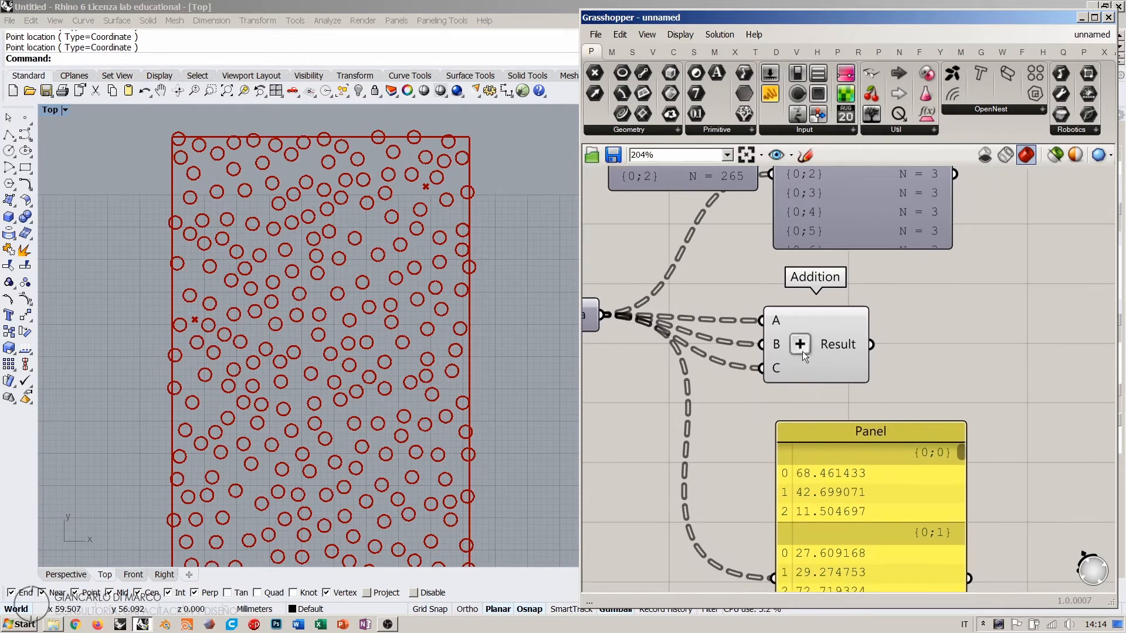
pyautogui.moveTo(802, 350); pyautogui.dragTo(784, 345)
pyautogui.click(878, 368)
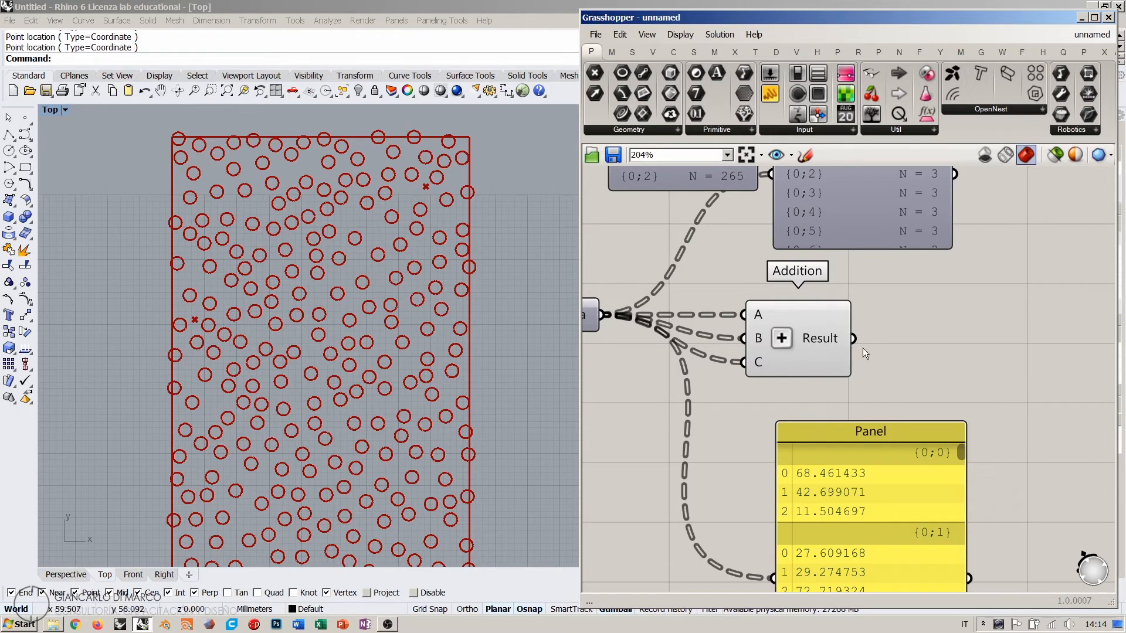
# Step: Feed Addition's Result into the panel to check its values, and reconnect Flip Matrix's Data output to the panel
pyautogui.moveTo(854, 338); pyautogui.dragTo(850, 294, button='right')
pyautogui.moveTo(850, 294); pyautogui.dragTo(768, 535)
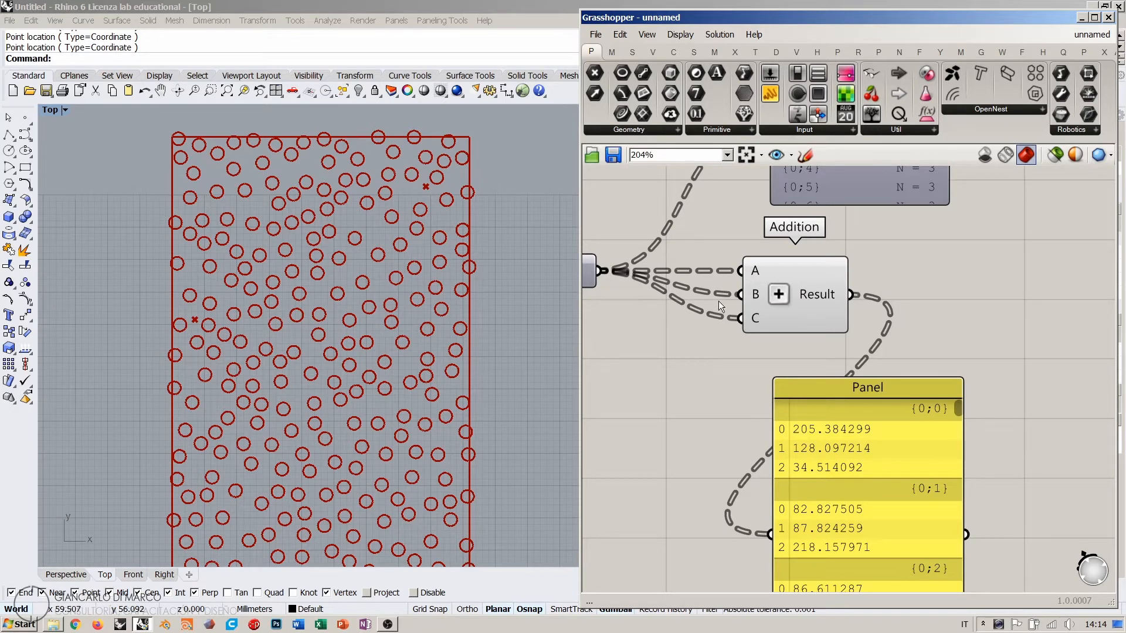
pyautogui.moveTo(719, 301); pyautogui.dragTo(774, 291, button='right')
pyautogui.moveTo(658, 260); pyautogui.dragTo(824, 523)
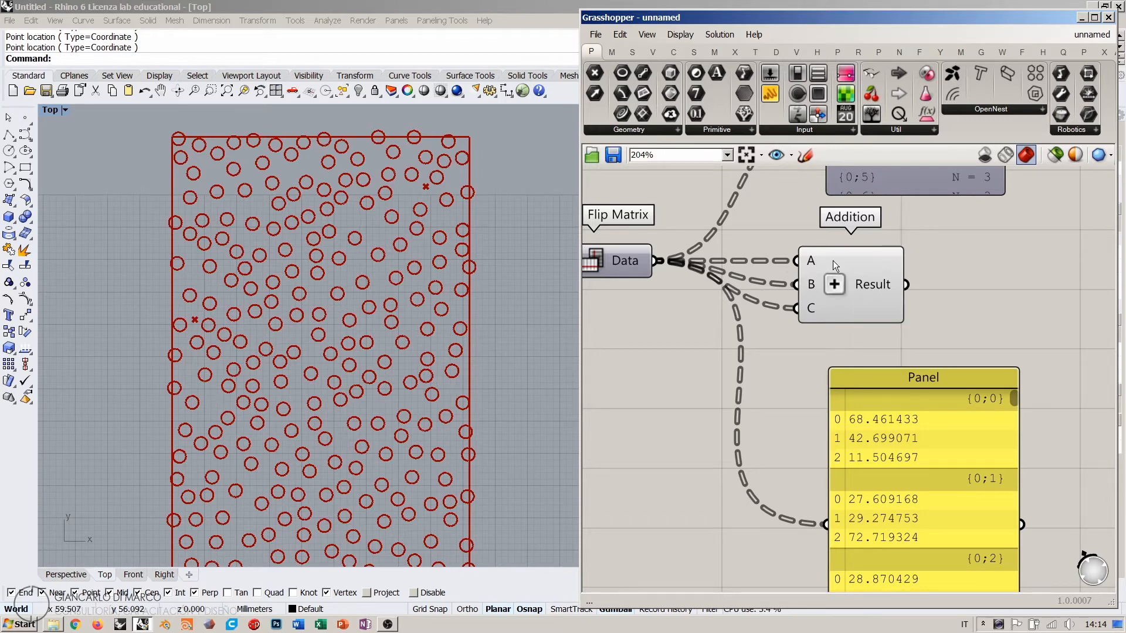
# Step: Nudge the Addition component right, and delete it together with its three input wires
pyautogui.moveTo(834, 284); pyautogui.dragTo(858, 286)
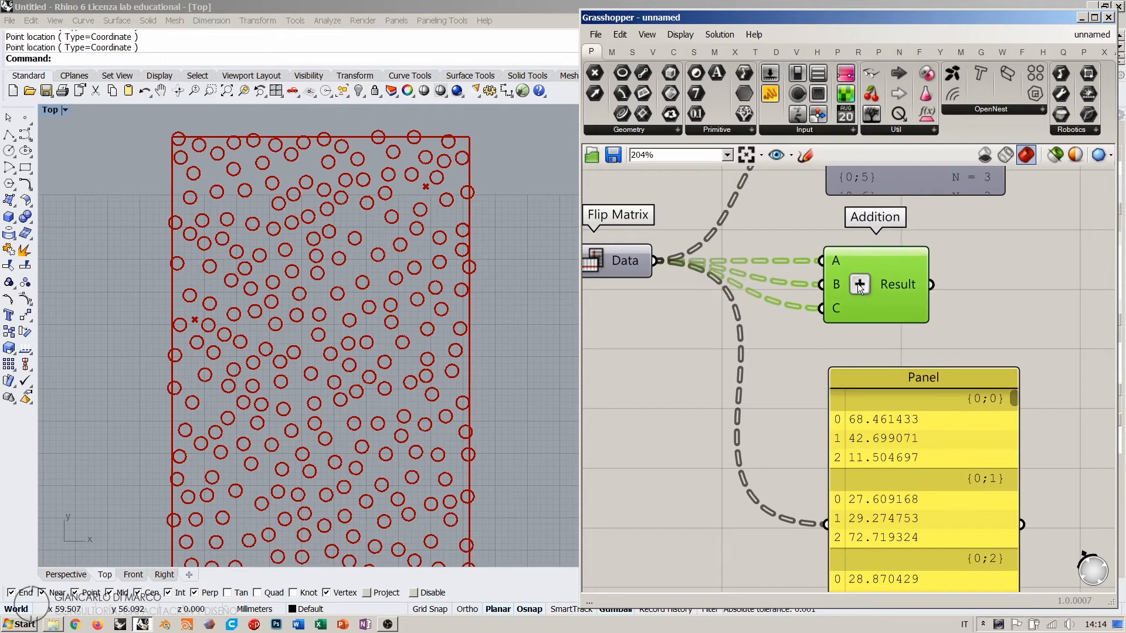
pyautogui.click(787, 331)
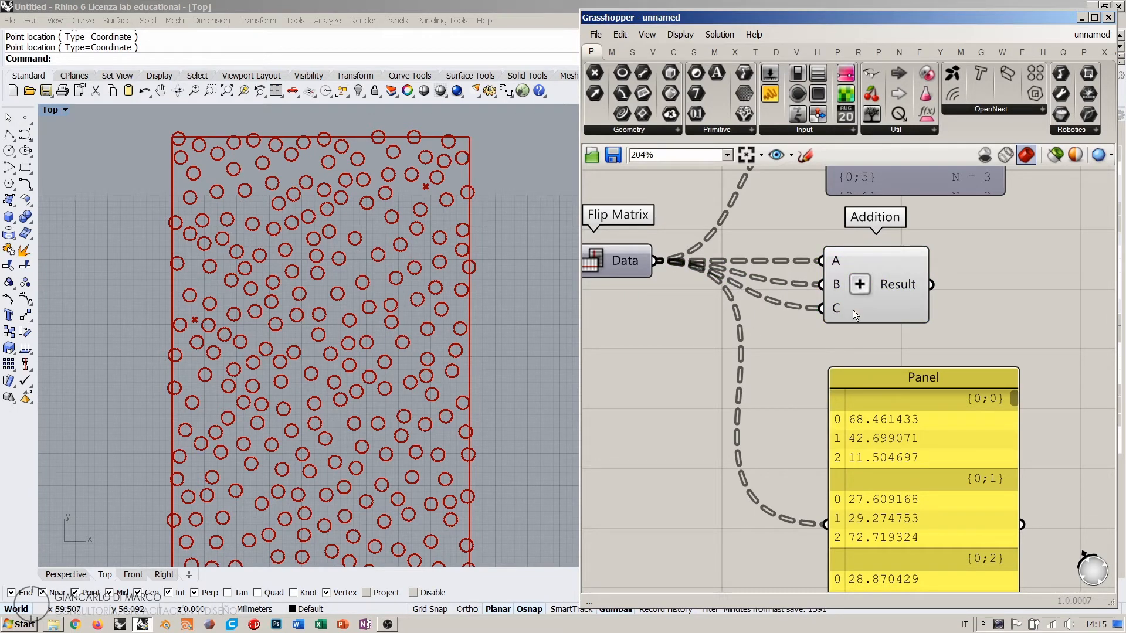
pyautogui.moveTo(872, 298); pyautogui.dragTo(876, 298)
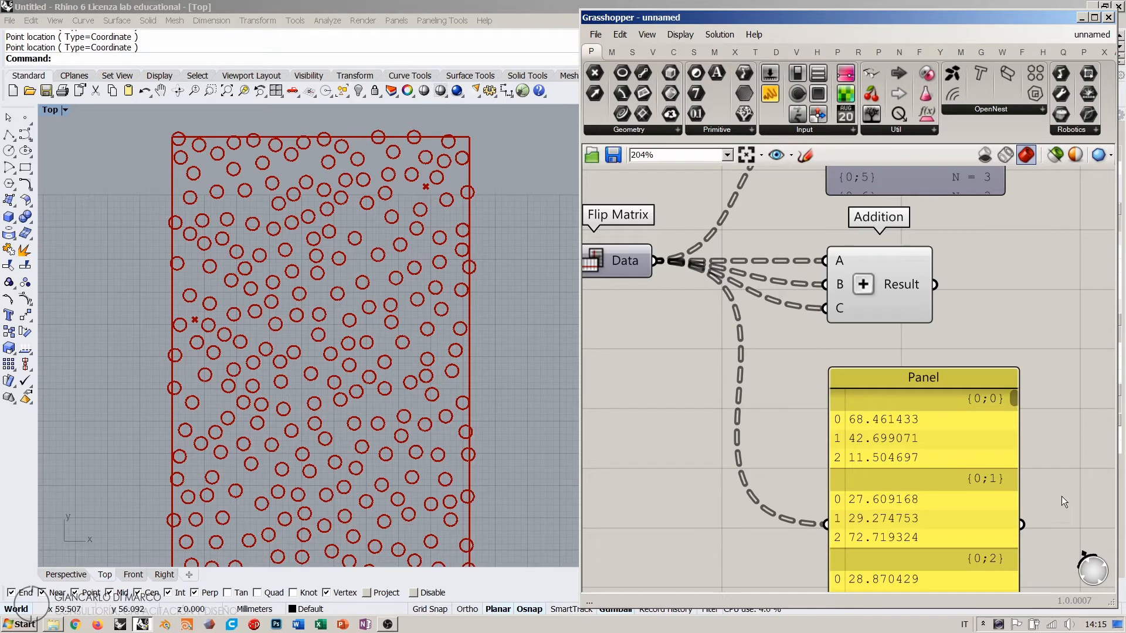
pyautogui.click(872, 287)
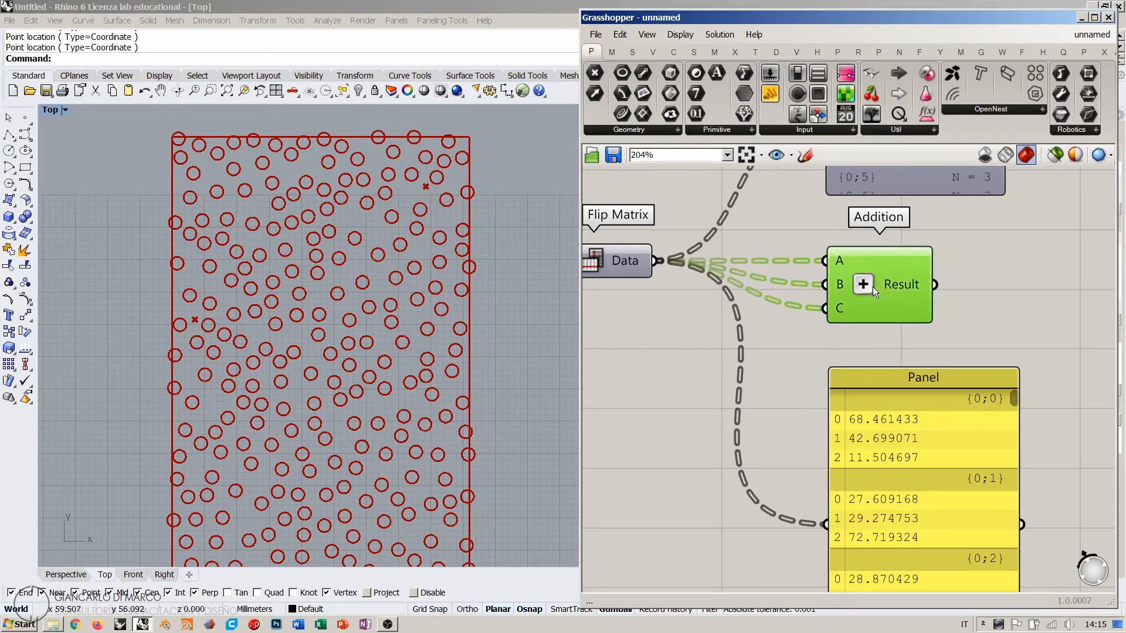
pyautogui.press('Delete')
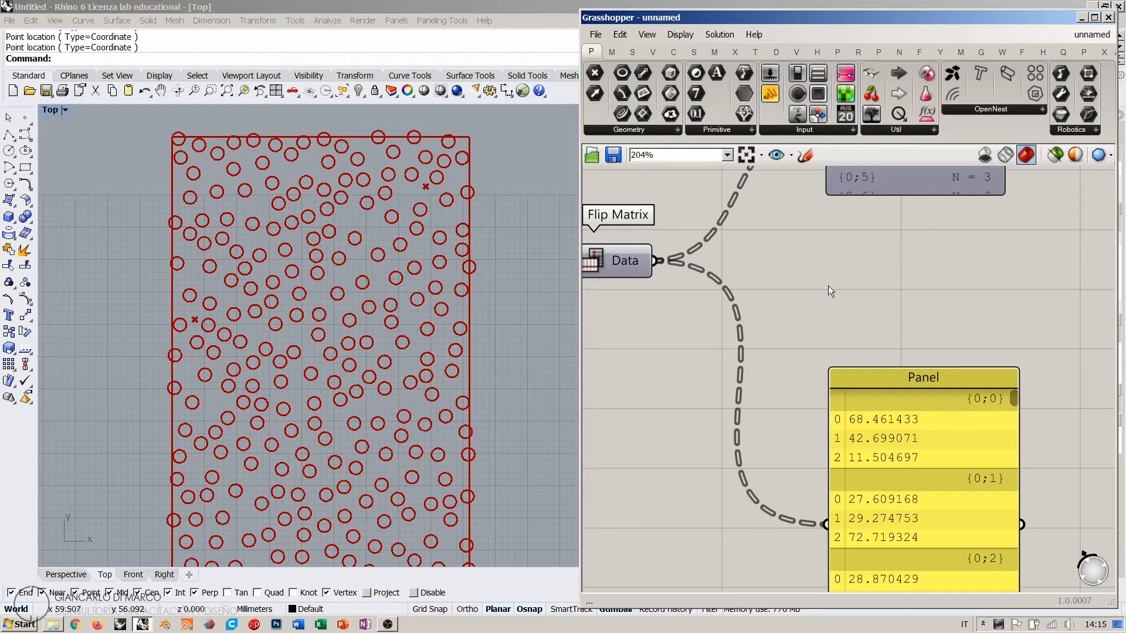
# Step: Add a Mass Addition component, connect Flip Matrix's Data output to its Input, and align it level with Flip Matrix
pyautogui.doubleClick(828, 291)
pyautogui.write('mass')
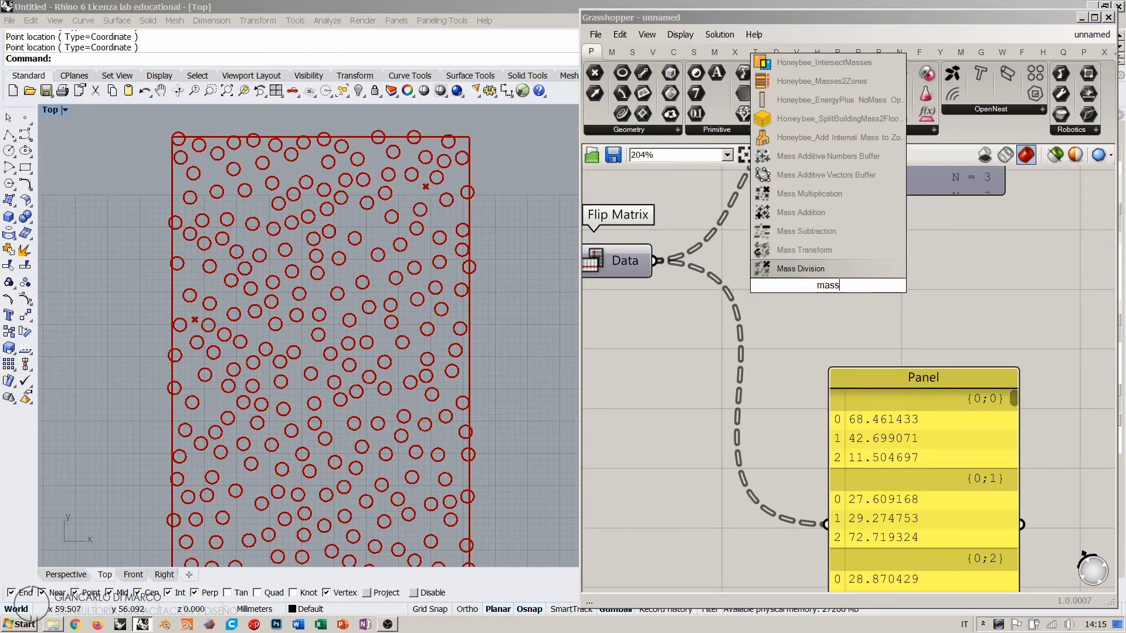
pyautogui.click(799, 214)
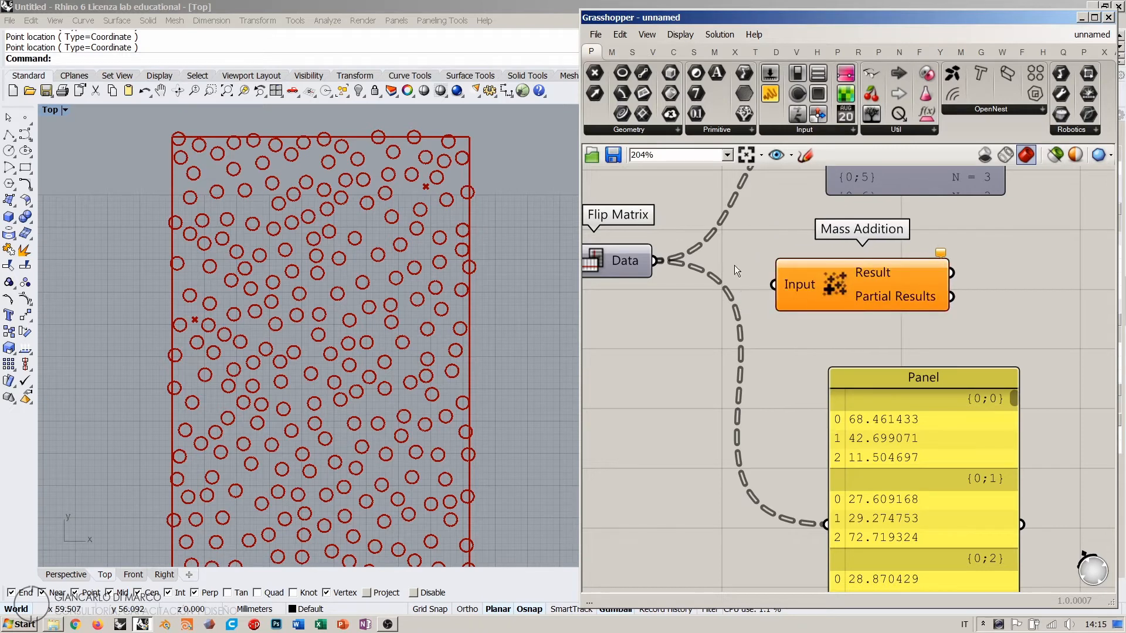
pyautogui.moveTo(657, 260); pyautogui.dragTo(773, 285)
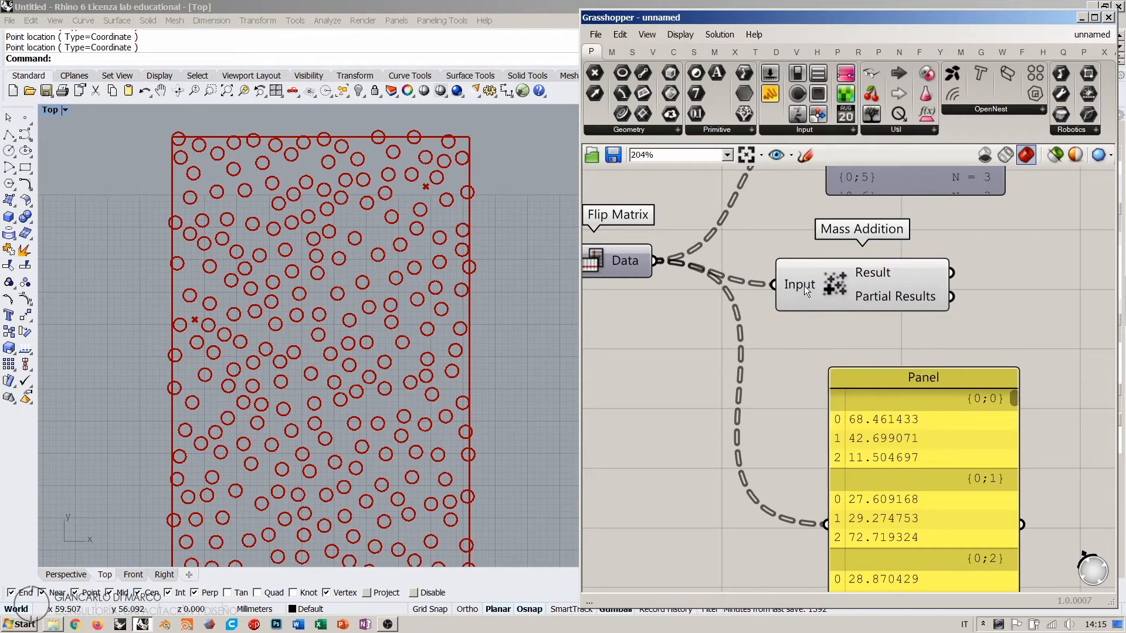
pyautogui.moveTo(804, 286); pyautogui.dragTo(793, 263)
pyautogui.click(818, 332)
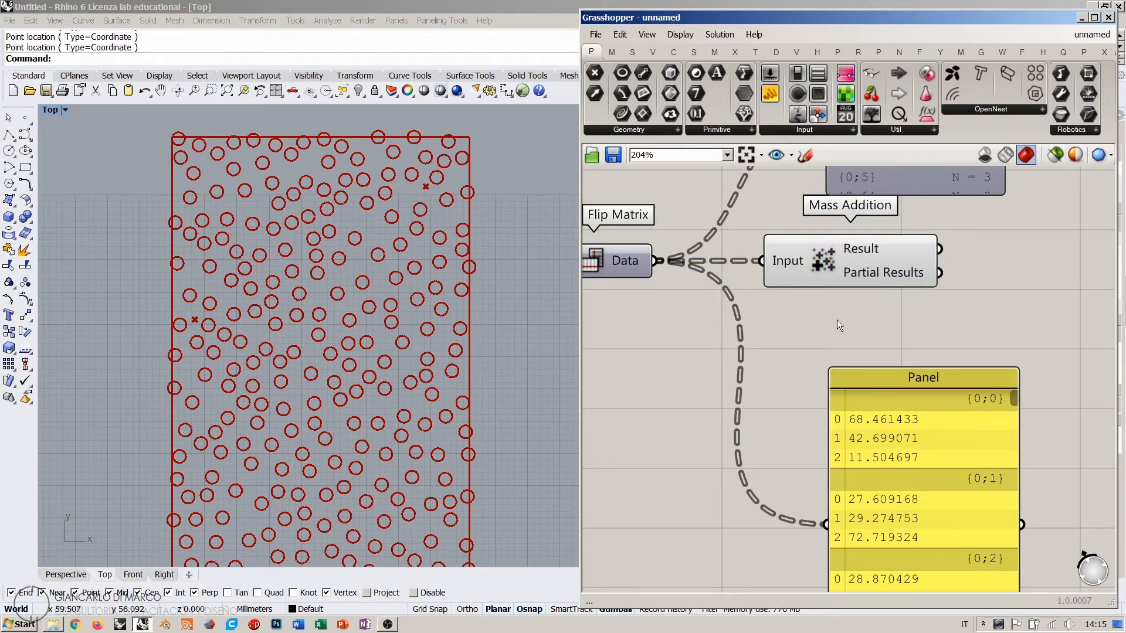
# Step: Move the distance values panel left beneath Flip Matrix, and shift Flip Matrix and Mass Addition slightly down together
pyautogui.moveTo(859, 474); pyautogui.dragTo(683, 435)
pyautogui.click(867, 315)
pyautogui.moveTo(868, 317); pyautogui.dragTo(945, 324, button='right')
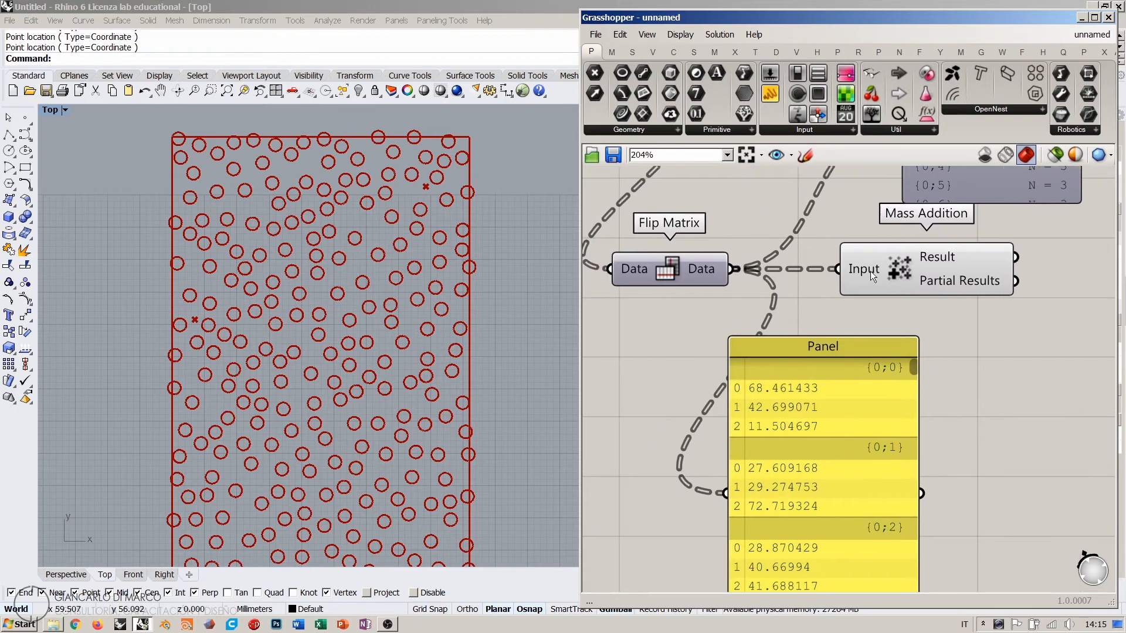
pyautogui.moveTo(995, 339); pyautogui.dragTo(965, 332)
pyautogui.moveTo(1075, 253); pyautogui.dragTo(675, 289)
pyautogui.moveTo(677, 273); pyautogui.dragTo(677, 298)
pyautogui.click(719, 232)
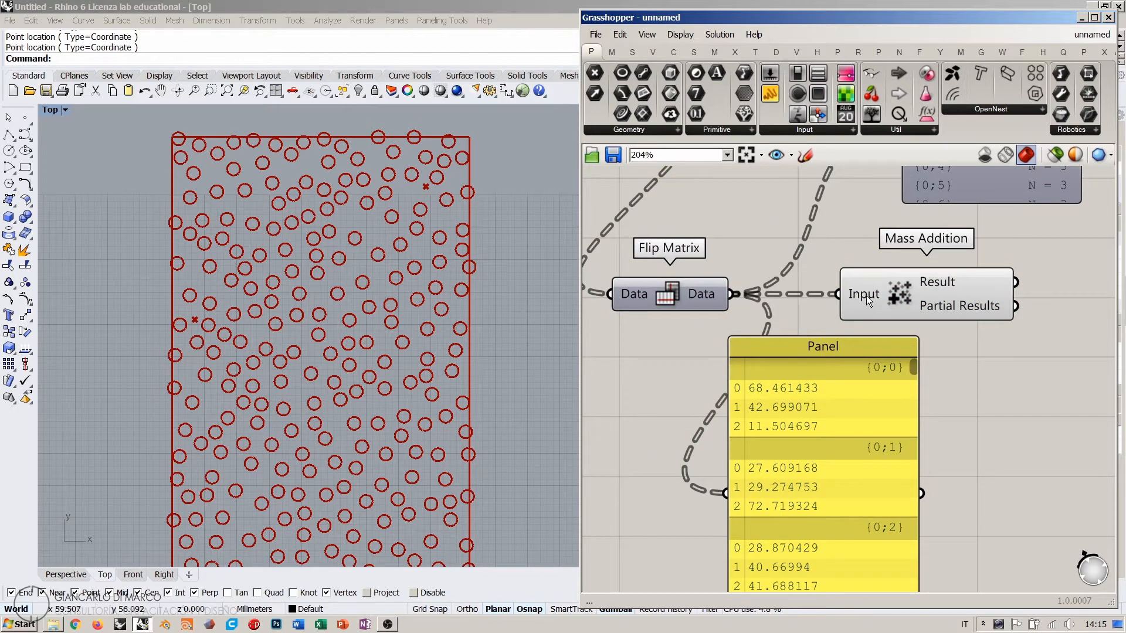
# Step: Duplicate the distance values panel to its right and feed Mass Addition's Result into the copy
pyautogui.moveTo(867, 295)
pyautogui.mouseDown(button='right')
pyautogui.moveTo(839, 228)
pyautogui.moveTo(885, 244)
pyautogui.moveTo(875, 277)
pyautogui.mouseUp(button='right')
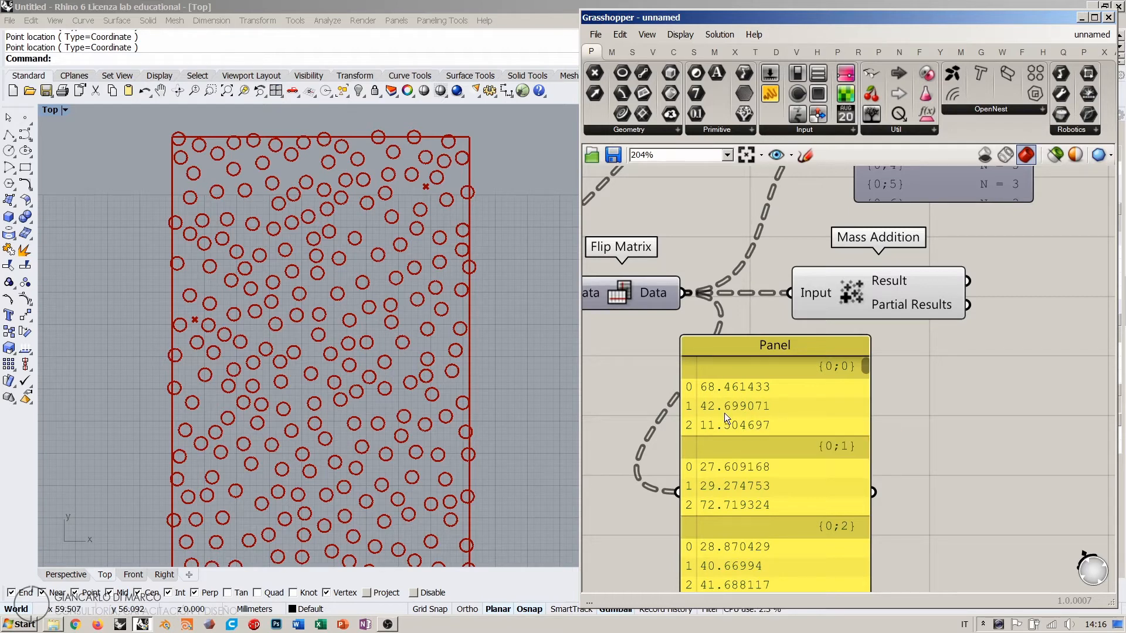
pyautogui.click(768, 417)
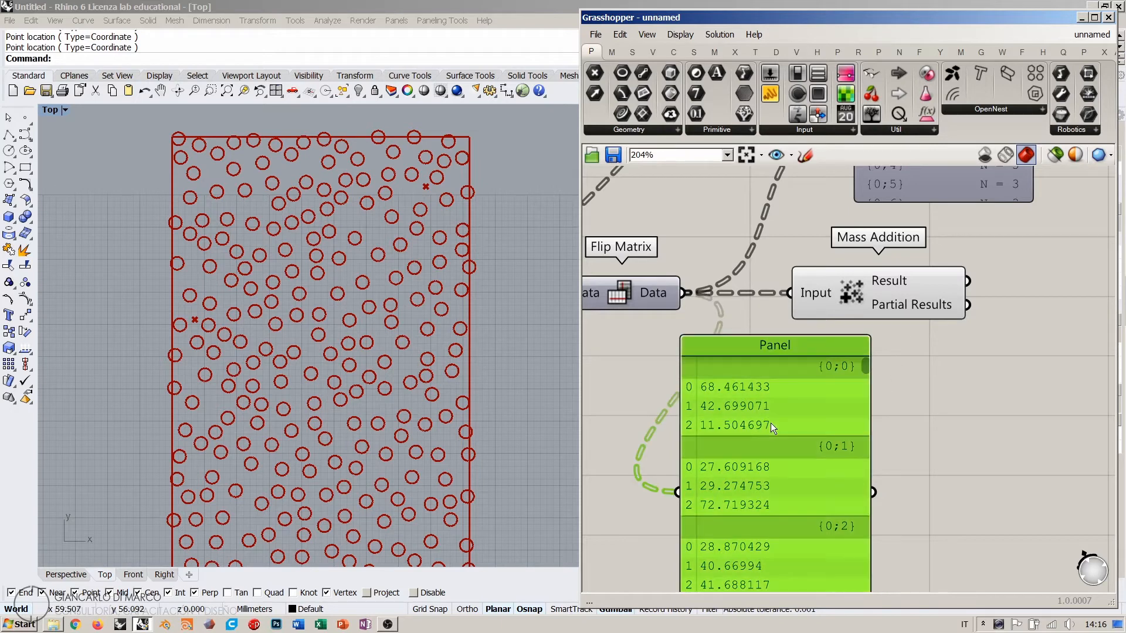
pyautogui.keyDown('alt'); pyautogui.moveTo(778, 440); pyautogui.dragTo(1034, 438); pyautogui.keyUp('alt')
pyautogui.moveTo(967, 282); pyautogui.dragTo(936, 464)
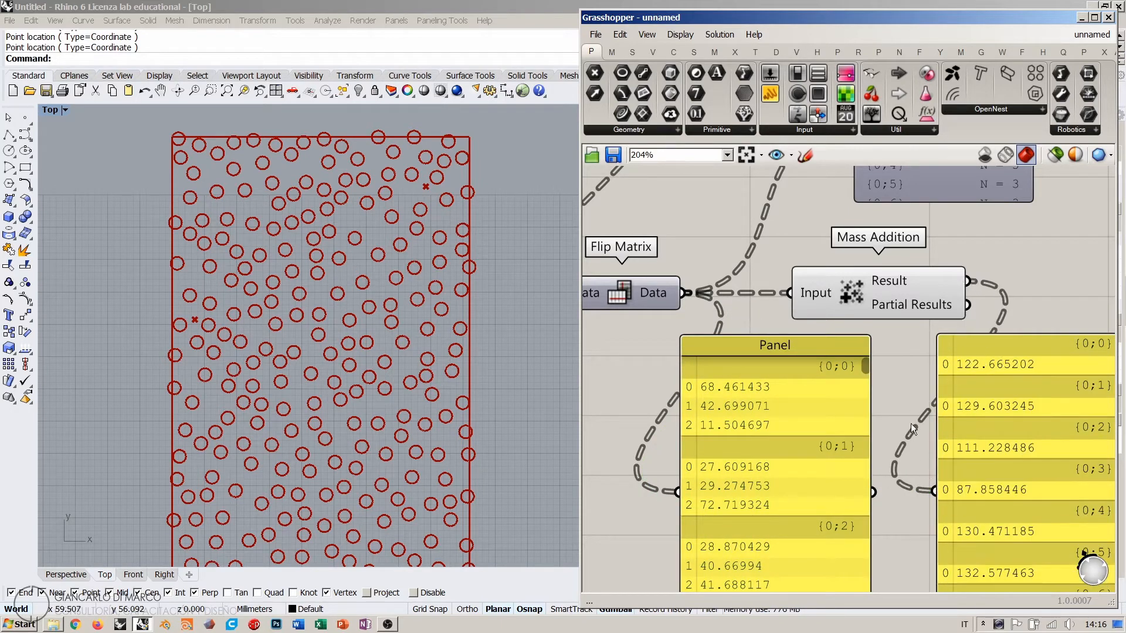
pyautogui.moveTo(944, 375); pyautogui.dragTo(909, 343, button='right')
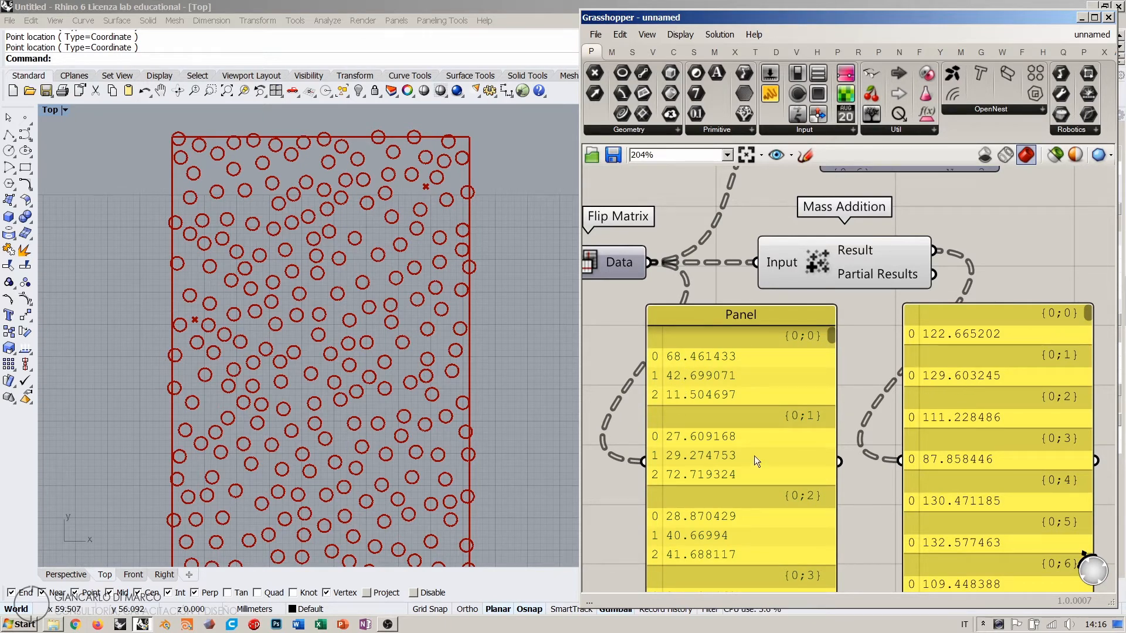
# Step: Move Mass Addition closer to Flip Matrix, and shift the Circle component further right
pyautogui.scroll(-5, 938, 385)
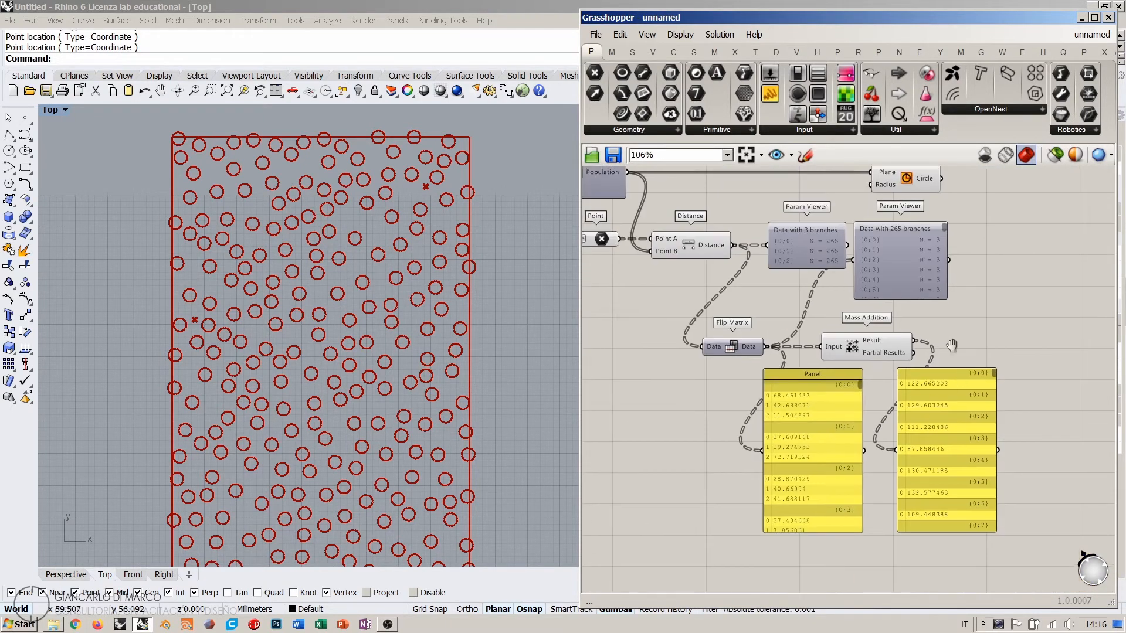
pyautogui.moveTo(880, 388); pyautogui.dragTo(850, 388)
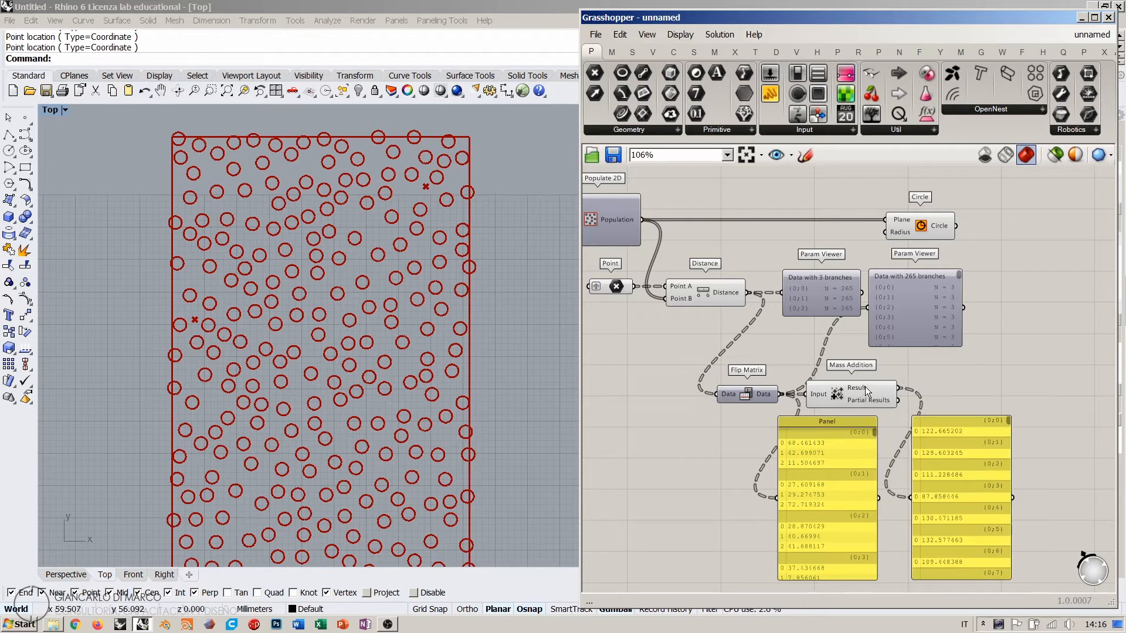
pyautogui.moveTo(901, 224)
pyautogui.moveTo(1006, 318); pyautogui.dragTo(950, 325, button='right')
pyautogui.moveTo(876, 229); pyautogui.dragTo(971, 229)
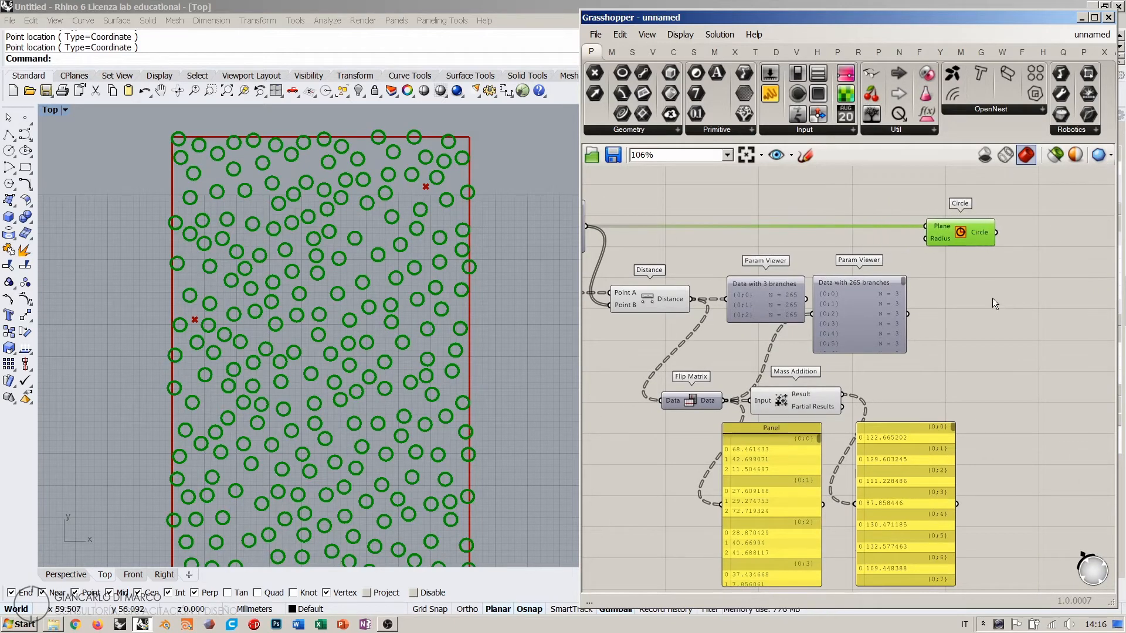
pyautogui.click(988, 301)
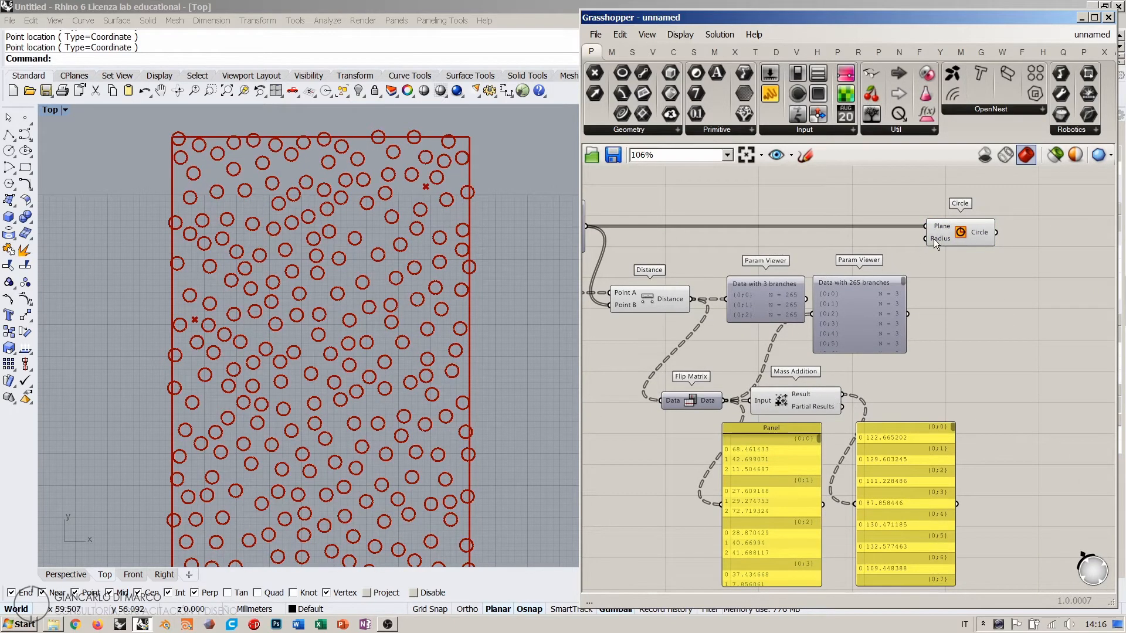
# Step: Reduce the Populate 2D Count slider to 45
pyautogui.moveTo(701, 273)
pyautogui.mouseDown(button='right')
pyautogui.moveTo(744, 279)
pyautogui.moveTo(721, 271)
pyautogui.mouseUp(button='right')
pyautogui.scroll(6, 721, 271)
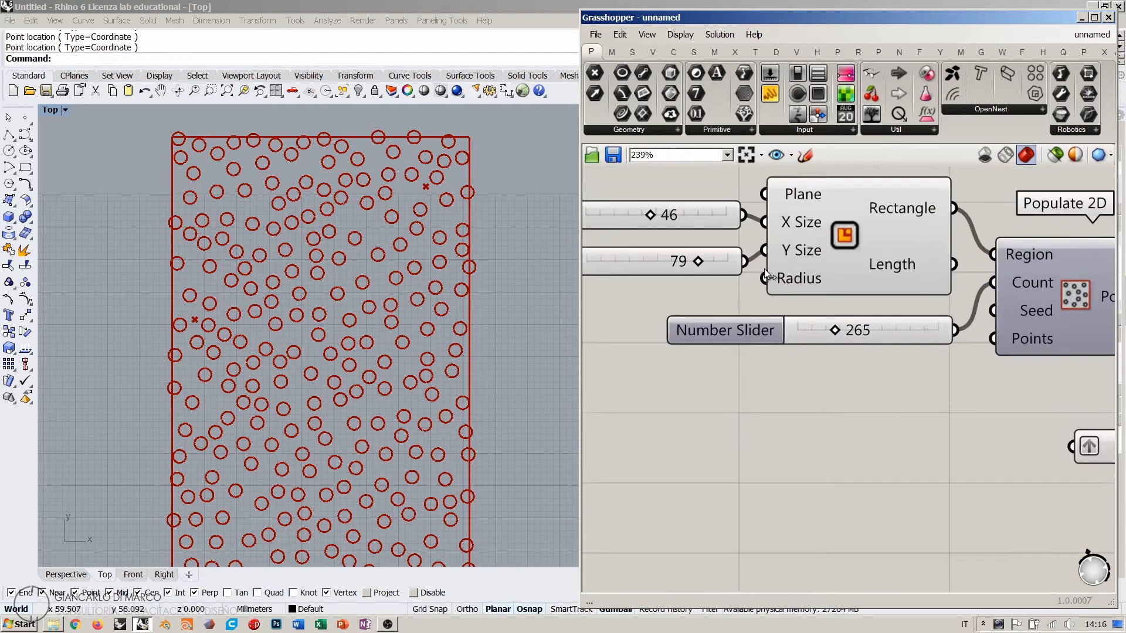
pyautogui.moveTo(846, 341); pyautogui.dragTo(812, 343)
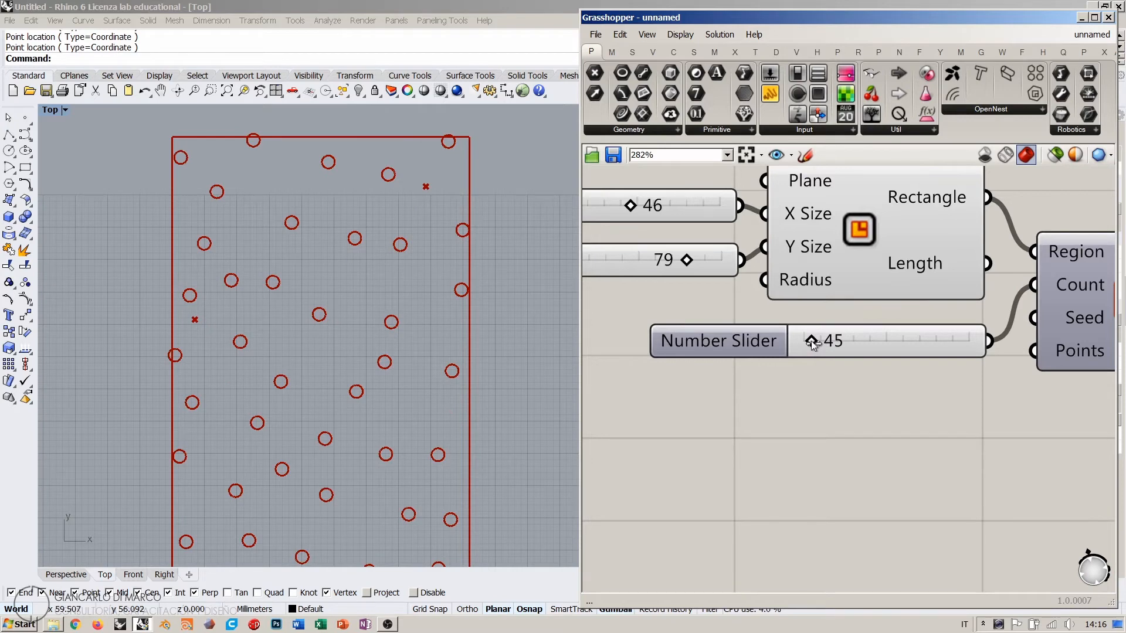
# Step: Connect Mass Addition's Result to the Circle component's Radius input and view the full extent of the circles in the Top view
pyautogui.scroll(-6, 904, 413)
pyautogui.moveTo(905, 412); pyautogui.dragTo(657, 311, button='right')
pyautogui.moveTo(1079, 356); pyautogui.dragTo(832, 323, button='right')
pyautogui.scroll(1, 809, 391)
pyautogui.moveTo(788, 457); pyautogui.dragTo(884, 274)
pyautogui.scroll(-5, 329, 319)
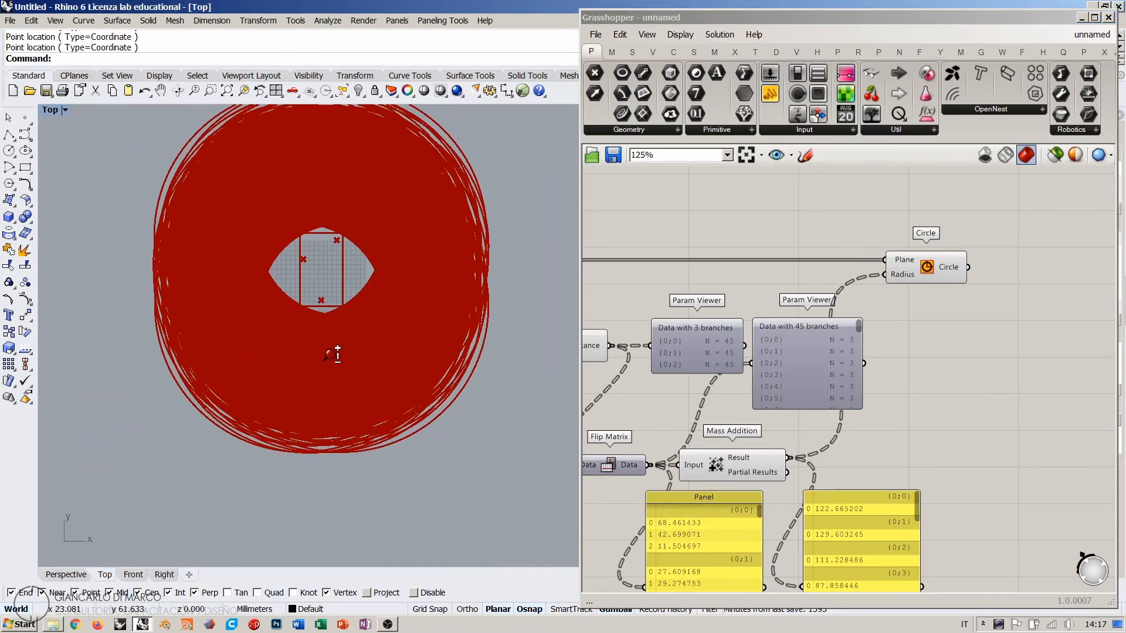
pyautogui.moveTo(334, 352); pyautogui.dragTo(369, 355, button='right')
pyautogui.click(994, 355)
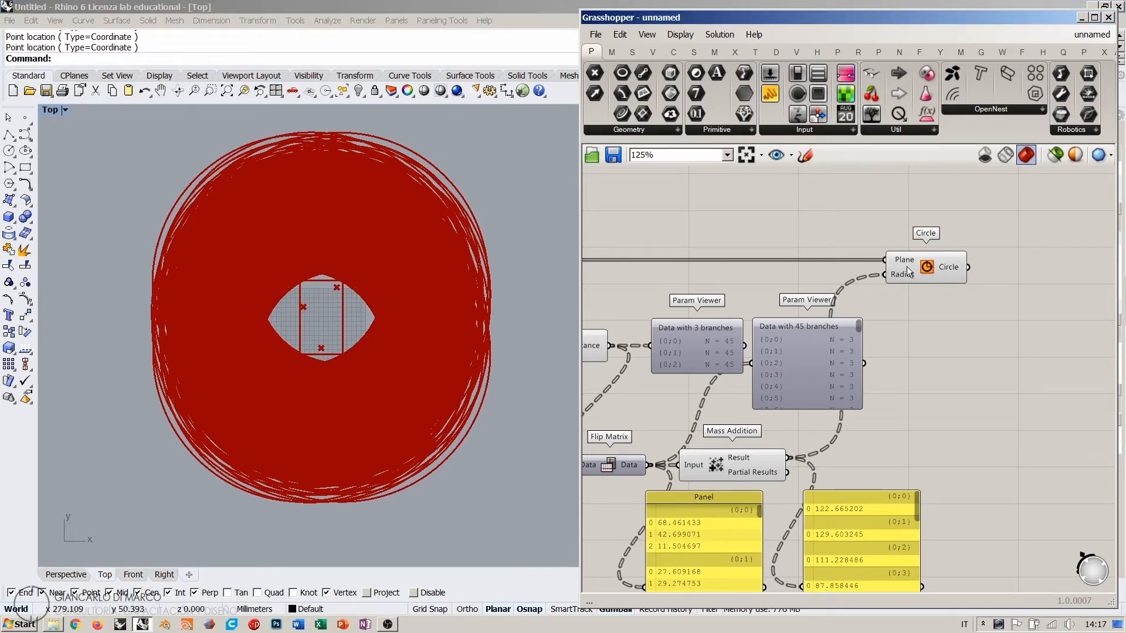
# Step: Examine the data reaching the Circle component's Plane and Radius inputs
pyautogui.moveTo(731, 293); pyautogui.dragTo(850, 288, button='right')
pyautogui.moveTo(987, 291); pyautogui.dragTo(827, 293, button='right')
pyautogui.scroll(4, 882, 287)
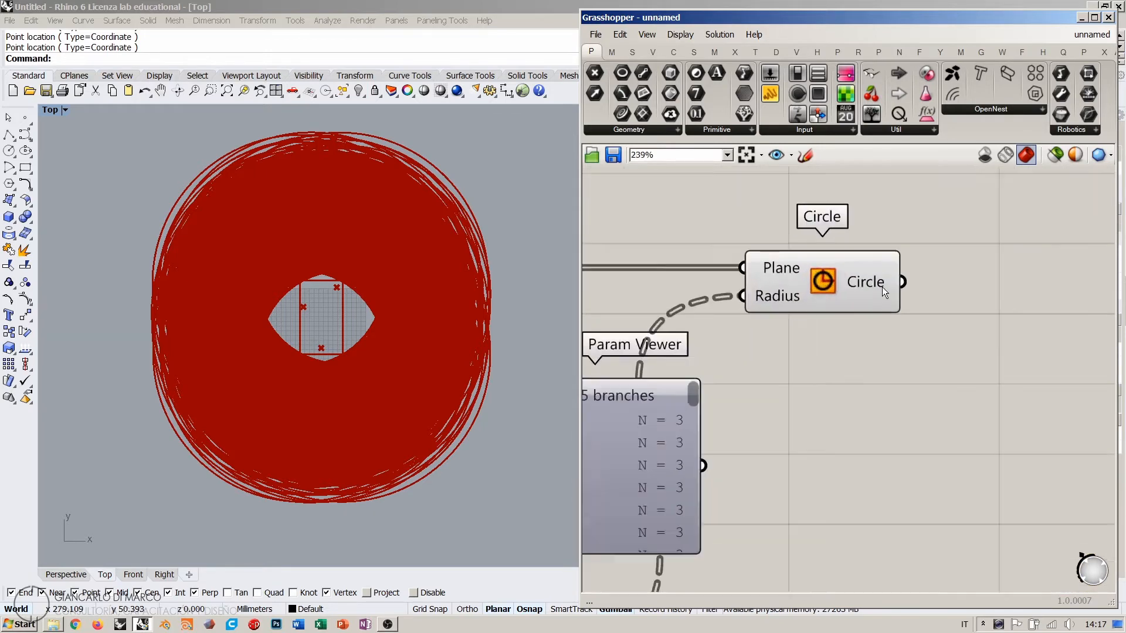
pyautogui.moveTo(858, 279)
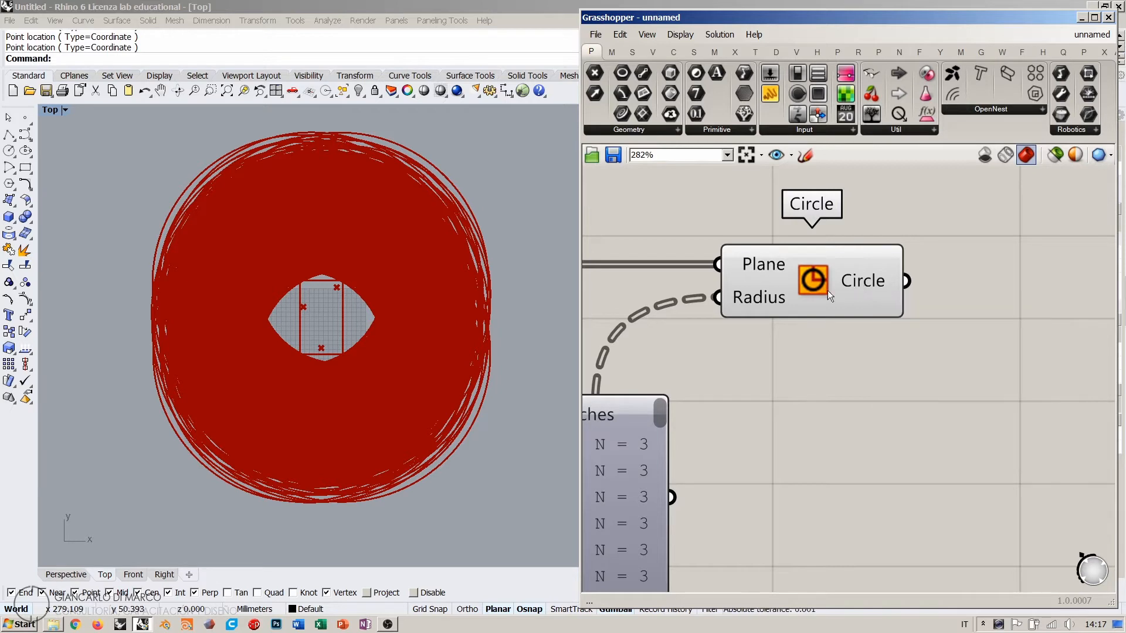
pyautogui.moveTo(748, 290); pyautogui.dragTo(814, 294, button='right')
pyautogui.moveTo(827, 266)
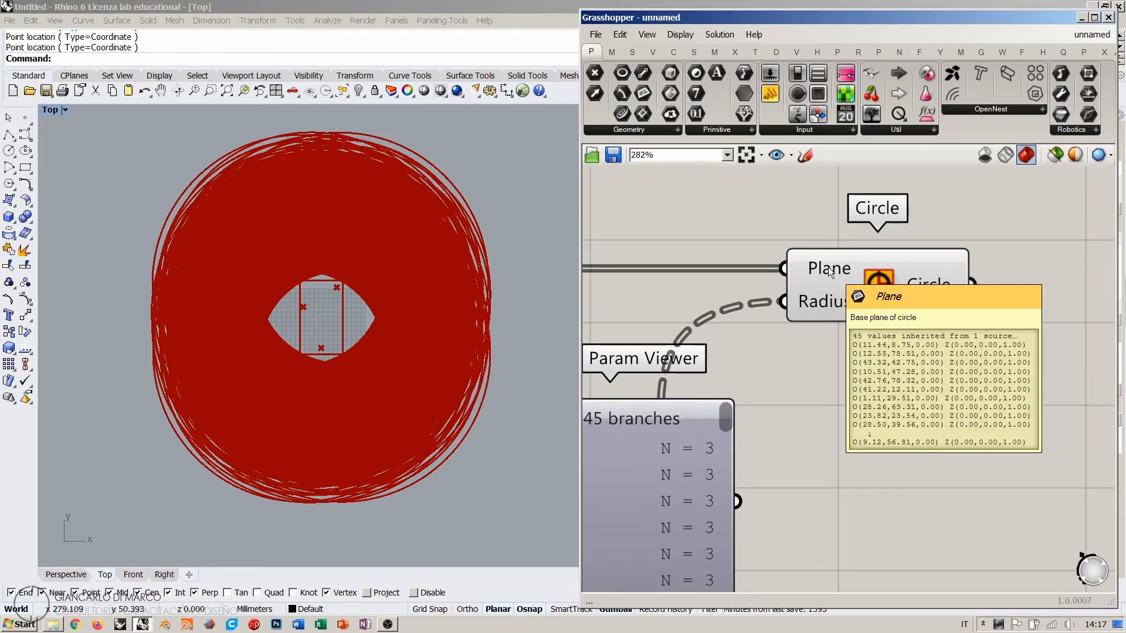
pyautogui.moveTo(829, 301)
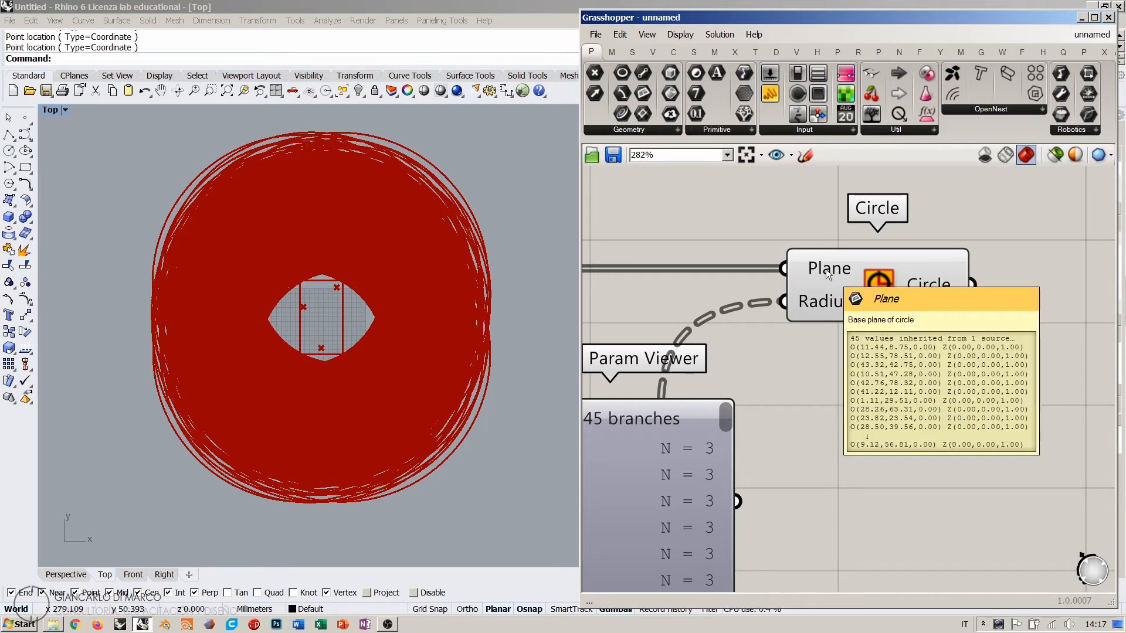
pyautogui.moveTo(825, 297); pyautogui.dragTo(845, 253, button='right')
pyautogui.scroll(-4, 844, 253)
pyautogui.moveTo(867, 333); pyautogui.dragTo(1006, 336, button='right')
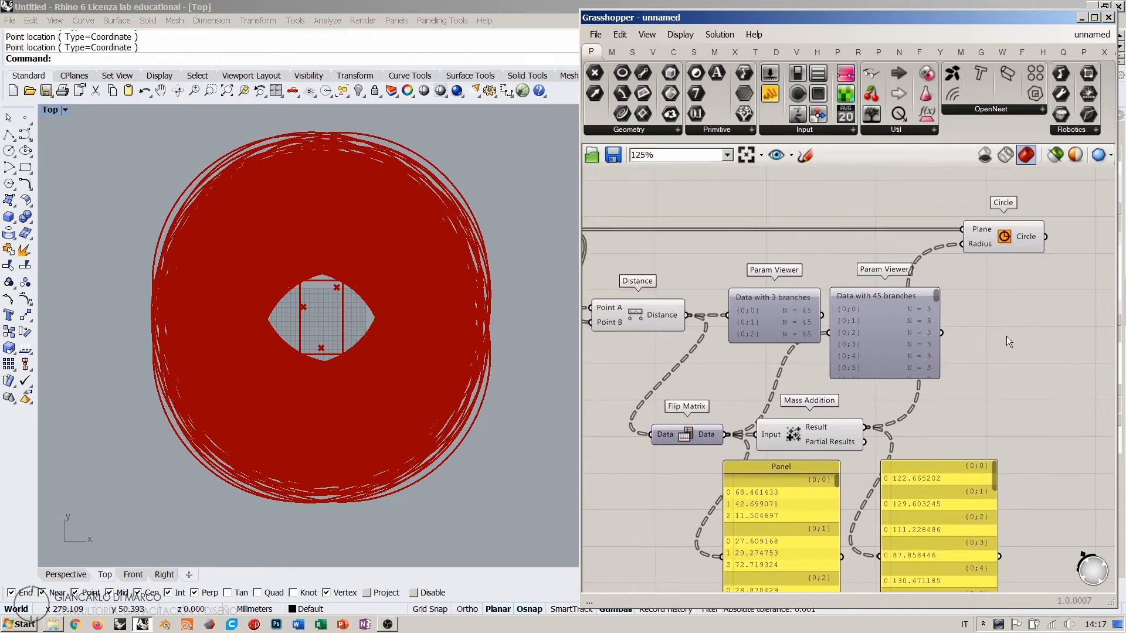
# Step: Add a panel fed by Populate 2D's Population output, and place it to the right of the Mass Addition results panel
pyautogui.scroll(-2, 973, 234)
pyautogui.moveTo(771, 93); pyautogui.dragTo(799, 212)
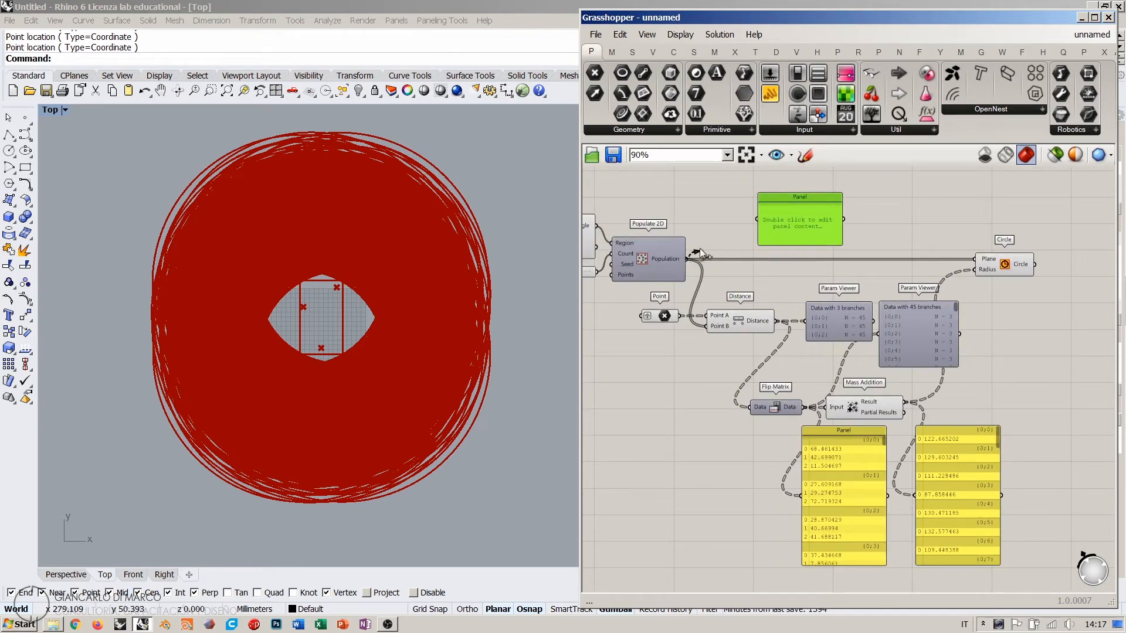
pyautogui.moveTo(686, 258); pyautogui.dragTo(756, 218)
pyautogui.moveTo(840, 241); pyautogui.dragTo(894, 406)
pyautogui.moveTo(813, 284); pyautogui.dragTo(710, 254, button='right')
pyautogui.moveTo(709, 255); pyautogui.dragTo(975, 443)
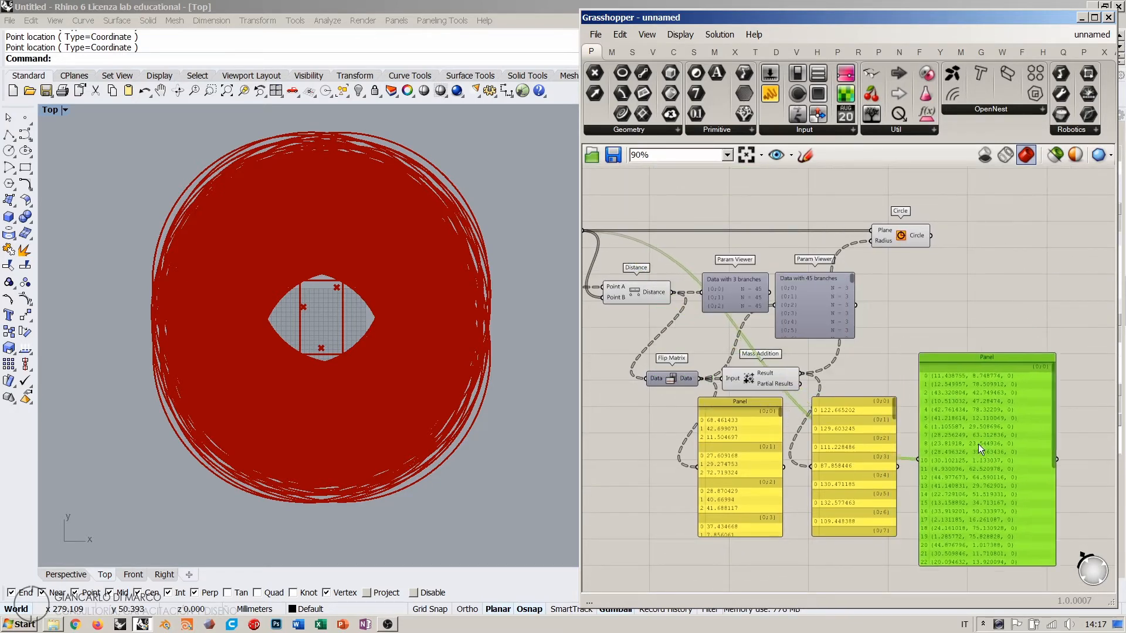
pyautogui.scroll(5, 943, 451)
pyautogui.moveTo(845, 259); pyautogui.dragTo(837, 270)
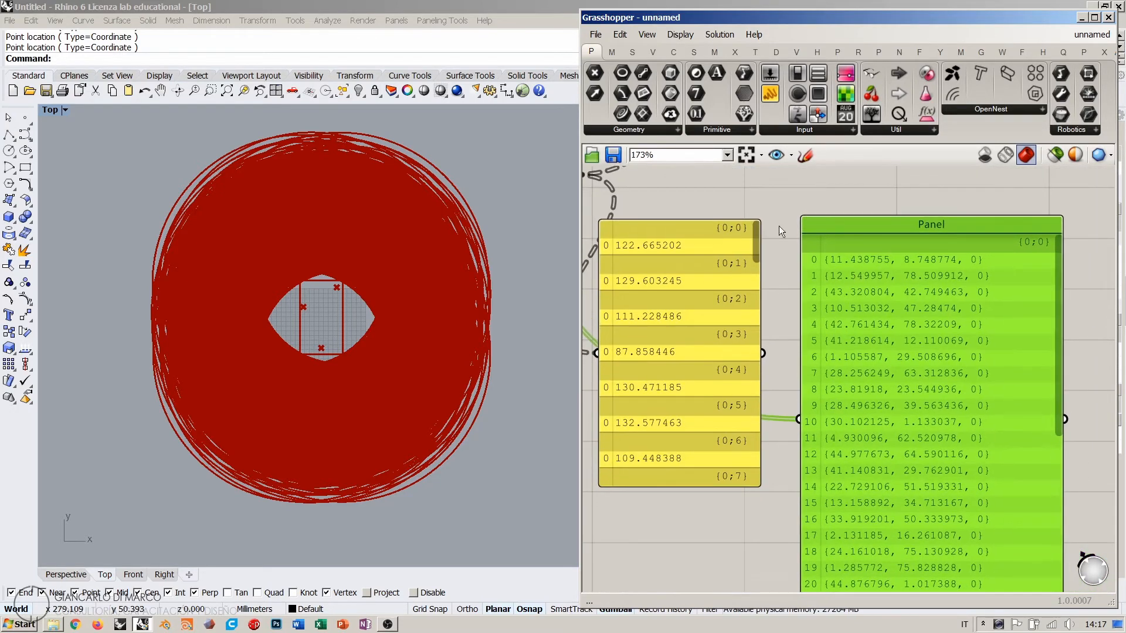
pyautogui.click(762, 202)
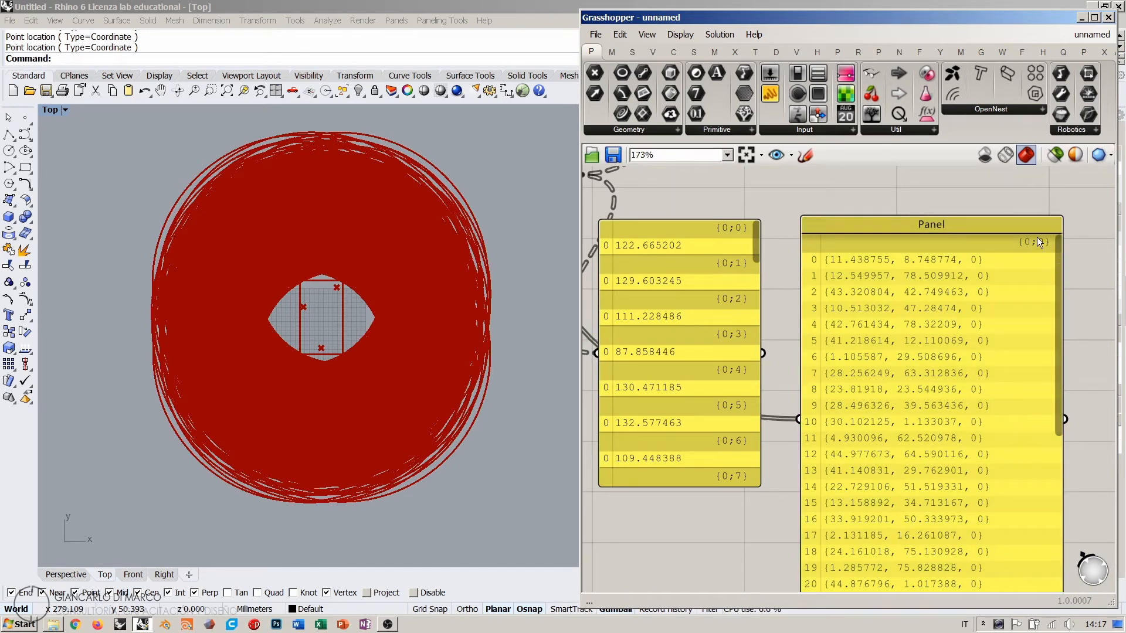
# Step: Compare the branch structure of the summed distances with that of the populated points, and inspect the Circle output's data
pyautogui.moveTo(1058, 242)
pyautogui.mouseDown()
pyautogui.moveTo(1042, 487)
pyautogui.moveTo(1061, 223)
pyautogui.mouseUp()
pyautogui.moveTo(702, 241); pyautogui.dragTo(722, 264, button='right')
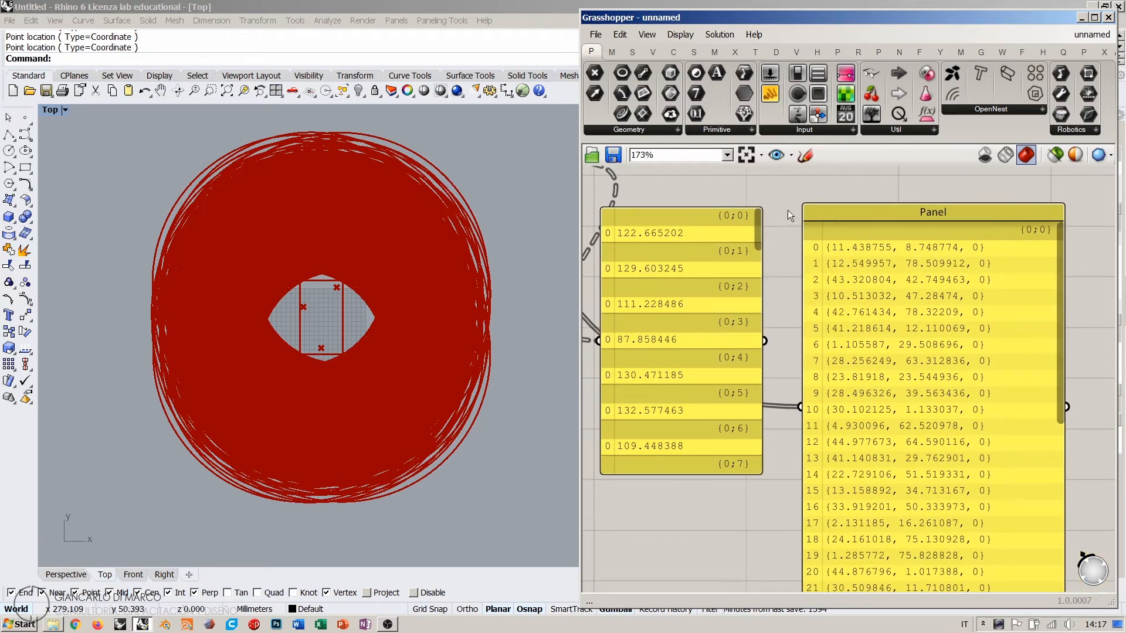
pyautogui.scroll(-5, 787, 212)
pyautogui.scroll(5, 801, 308)
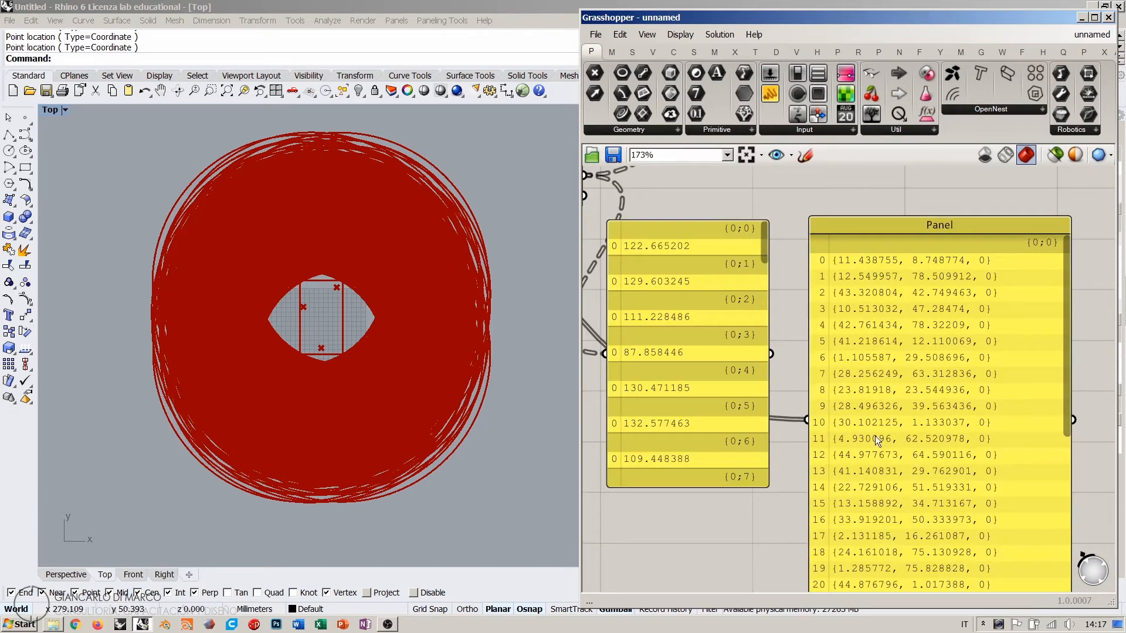
pyautogui.moveTo(879, 530); pyautogui.dragTo(890, 486, button='right')
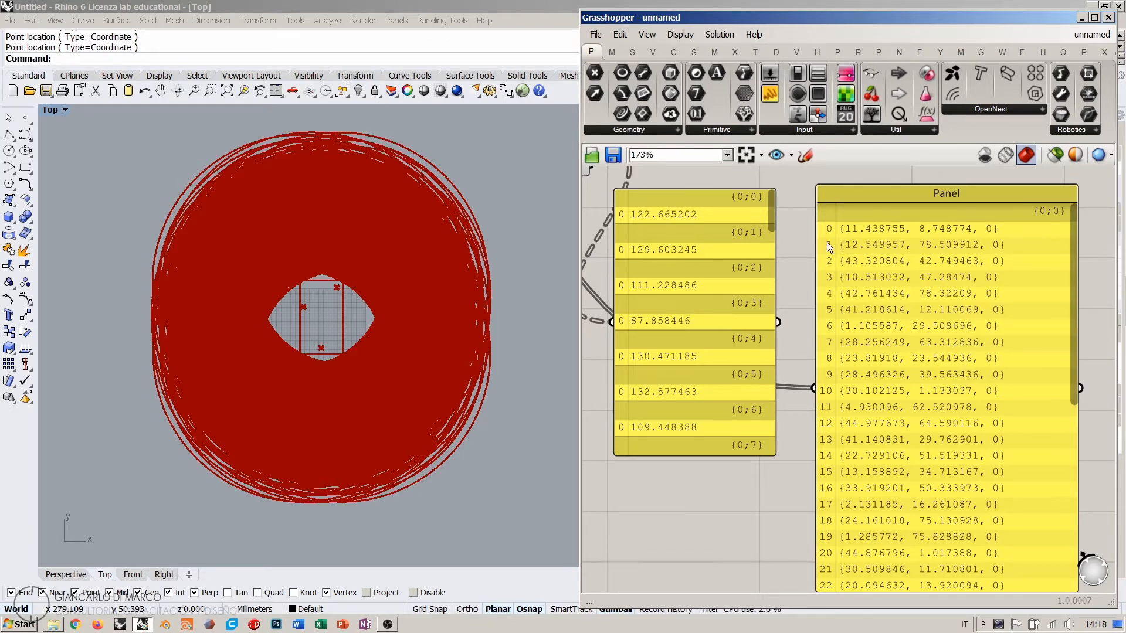
pyautogui.moveTo(796, 178); pyautogui.dragTo(915, 270, button='right')
pyautogui.moveTo(938, 264)
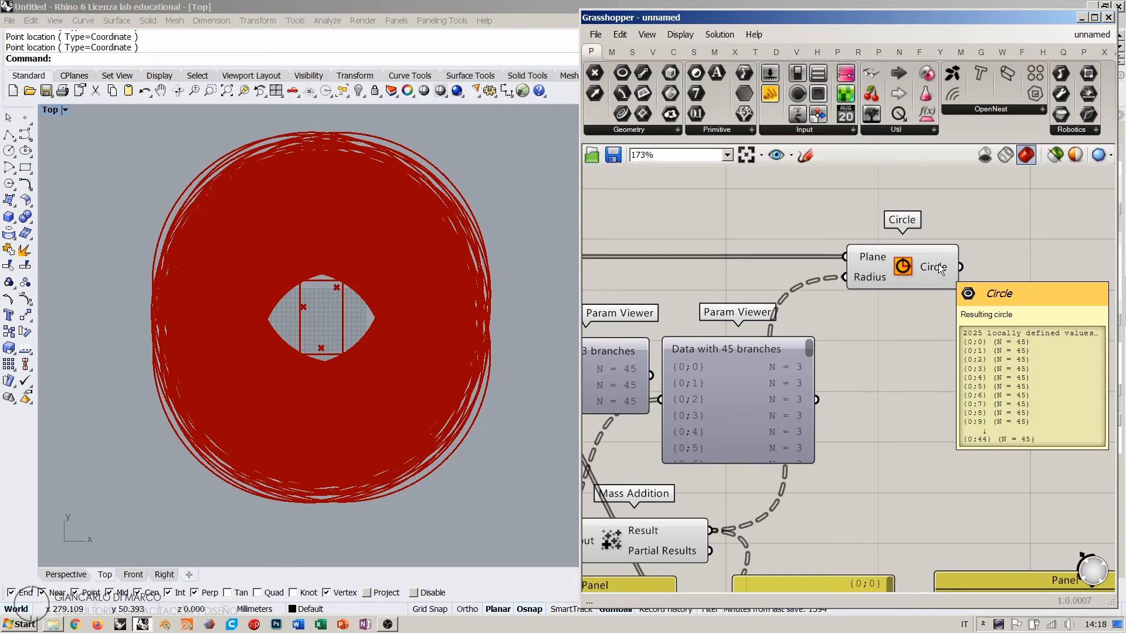
# Step: Try grafting the Circle component's Plane input to match the summed distances, and remove the graft again
pyautogui.scroll(-3, 909, 351)
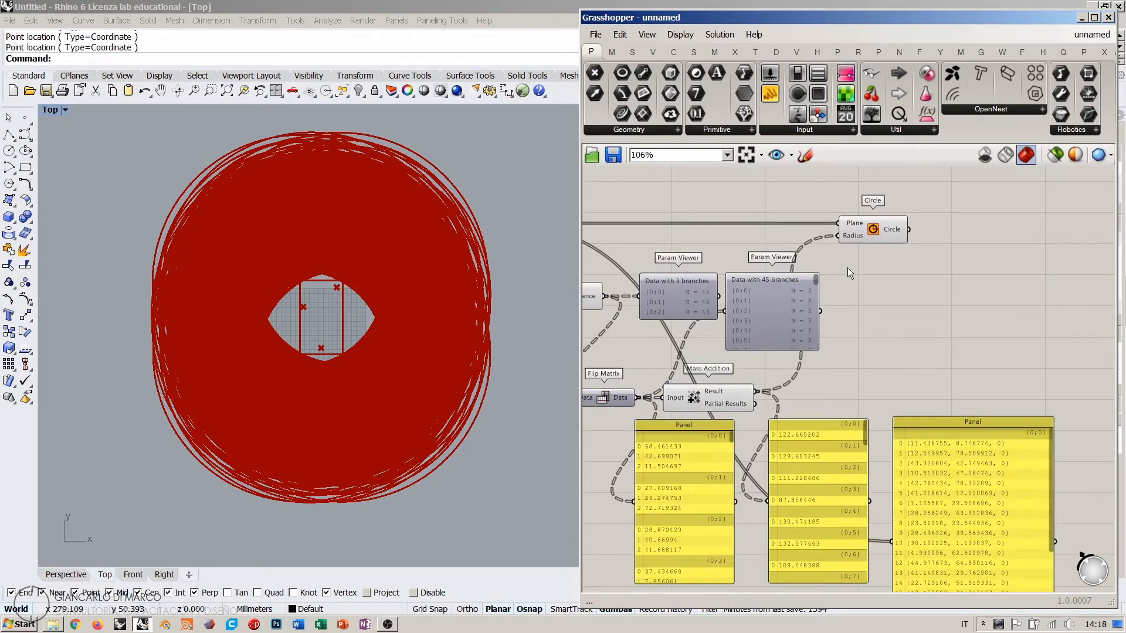
pyautogui.scroll(4, 864, 239)
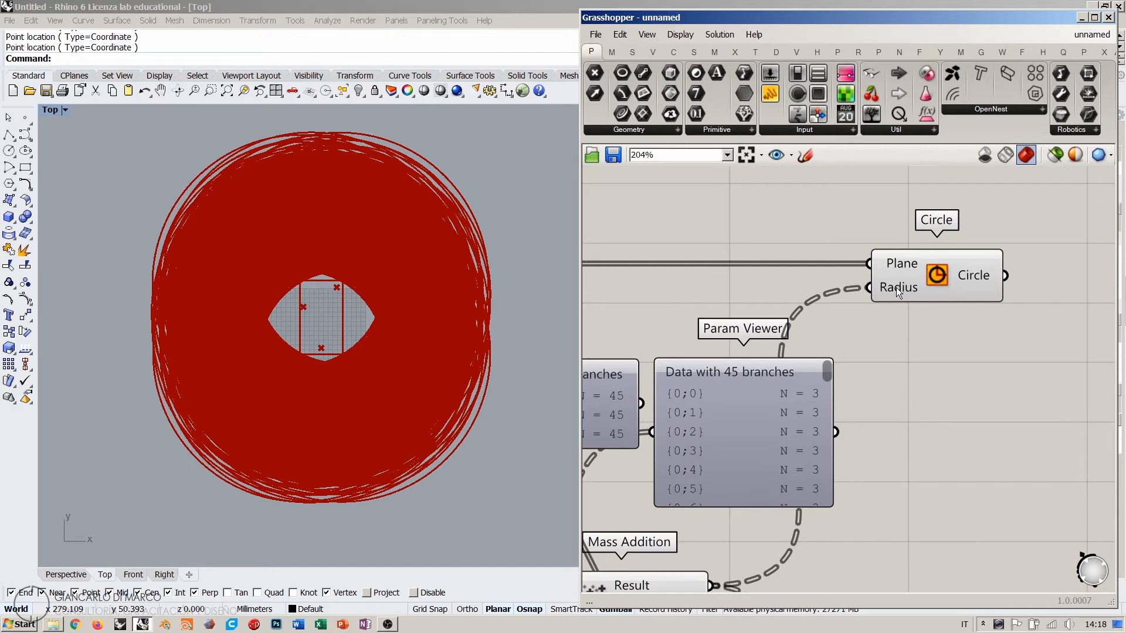
pyautogui.moveTo(895, 288)
pyautogui.moveTo(895, 268)
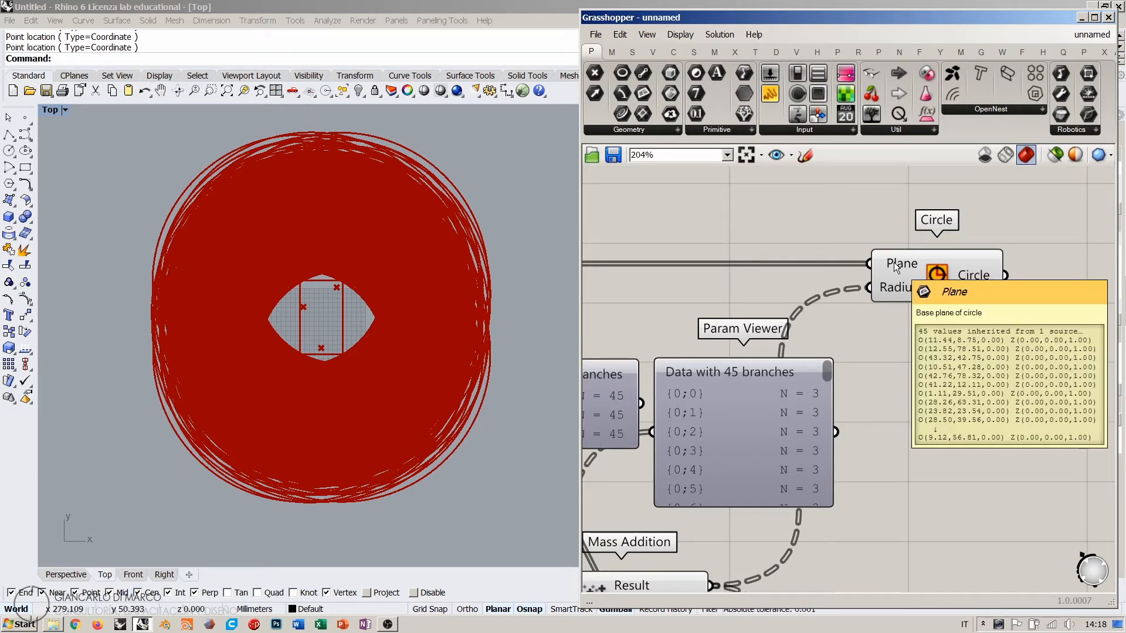
pyautogui.rightClick(895, 267)
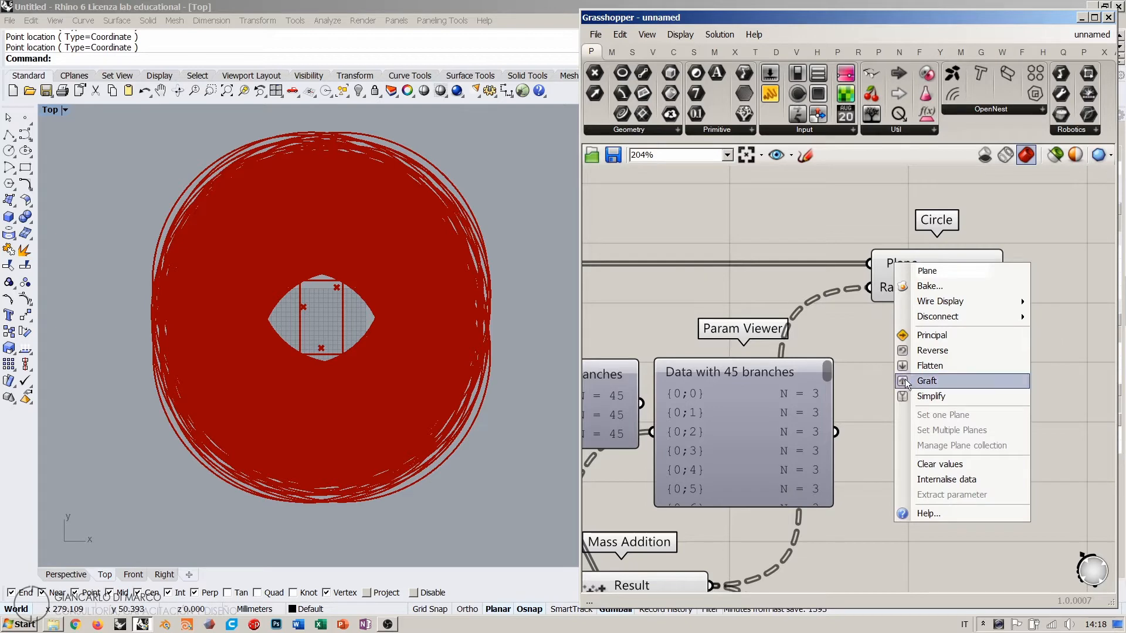
pyautogui.click(926, 381)
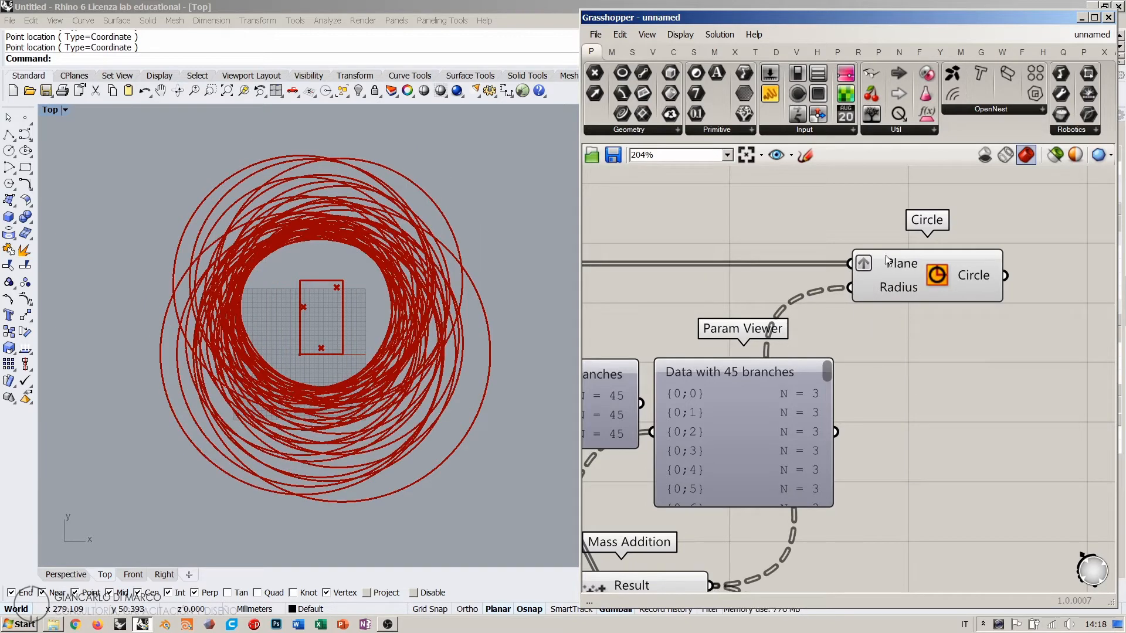
pyautogui.rightClick(896, 262)
pyautogui.click(916, 381)
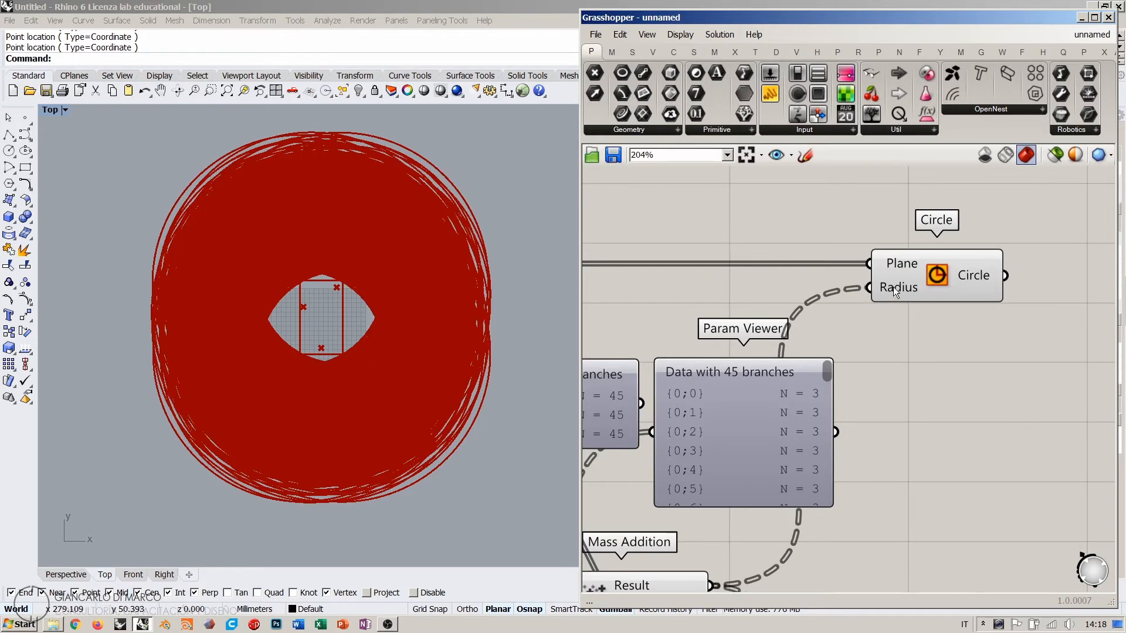
# Step: Try flattening the Circle component's Radius input and undo that change
pyautogui.rightClick(894, 290)
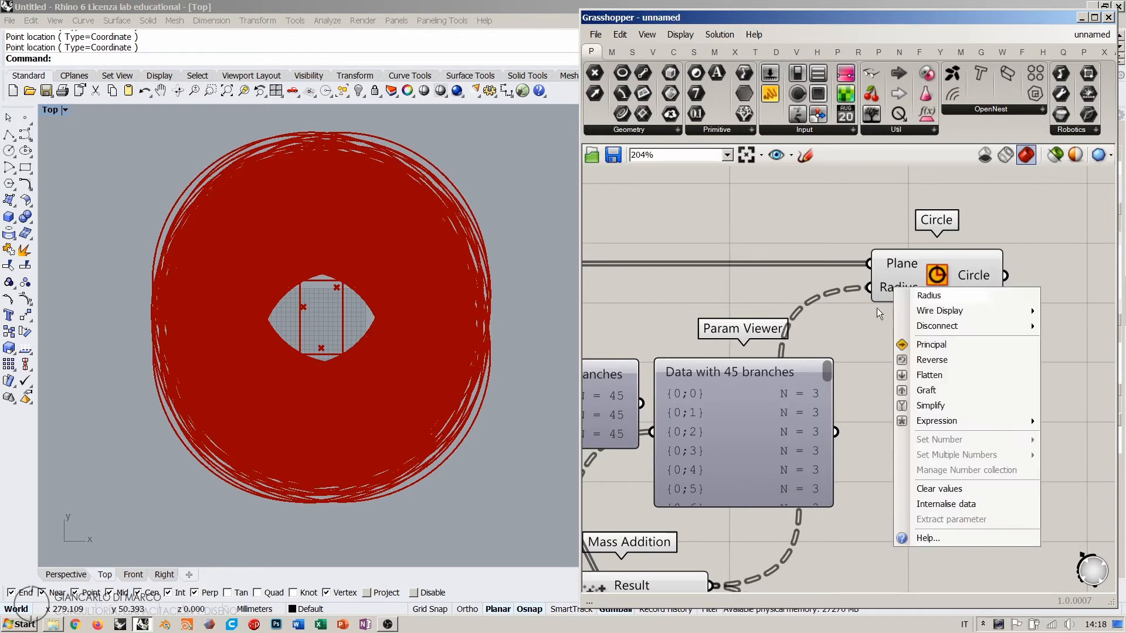
pyautogui.click(918, 375)
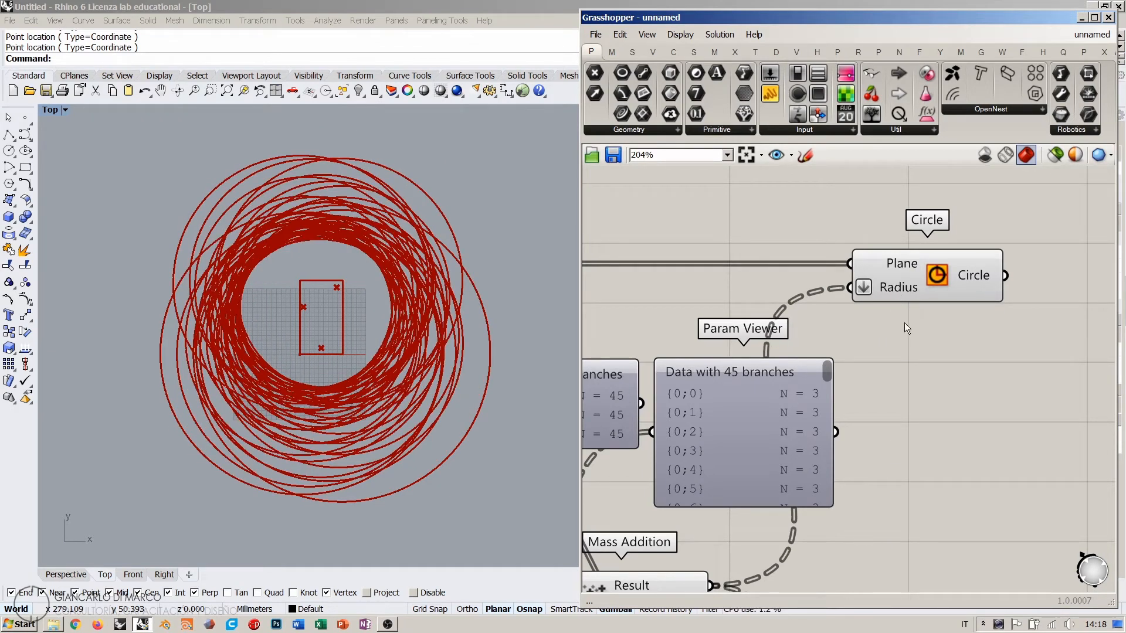
pyautogui.hotkey('ctrl', 'z')
# Step: Add a Flatten Tree component to the canvas near Mass Addition
pyautogui.moveTo(911, 346); pyautogui.dragTo(887, 294, button='right')
pyautogui.scroll(-3, 876, 290)
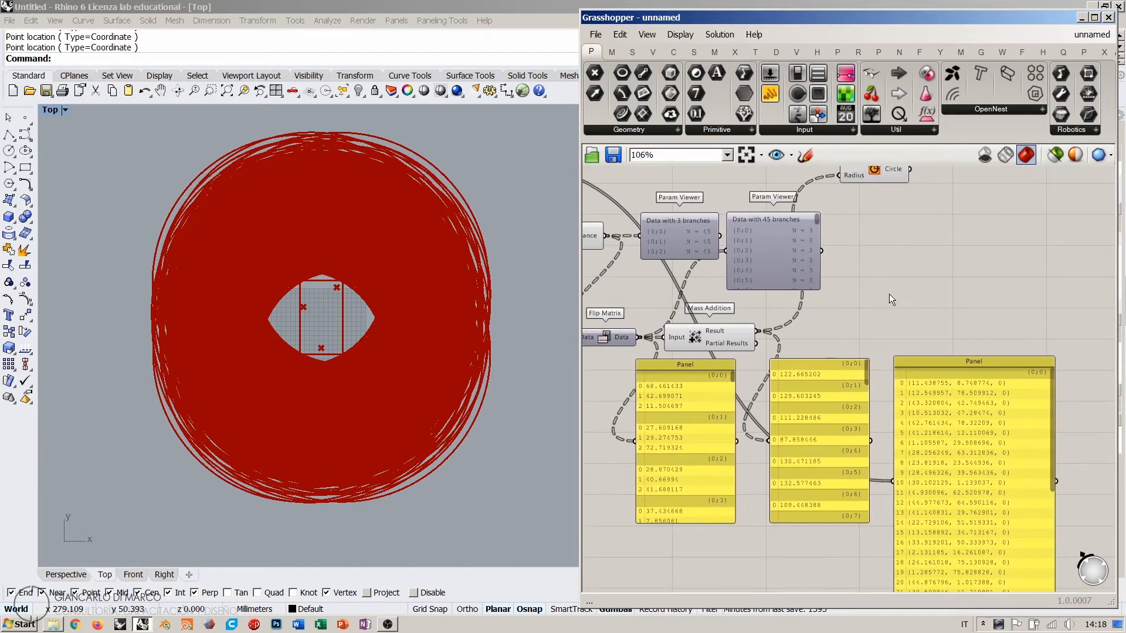
pyautogui.doubleClick(885, 305)
pyautogui.write('flatt')
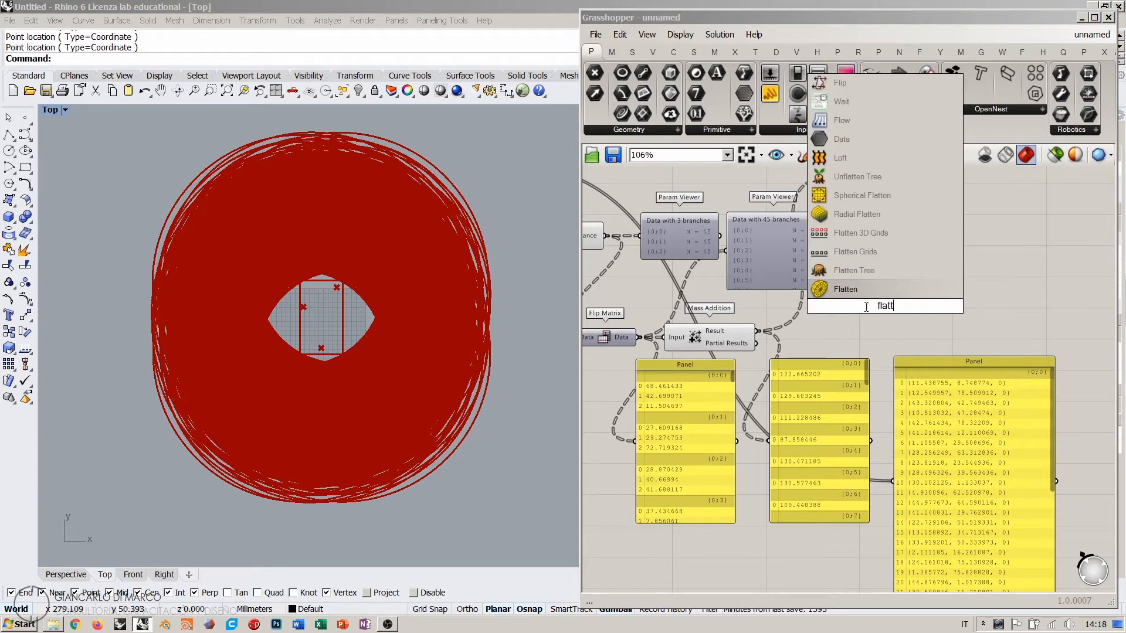
pyautogui.click(848, 271)
# Step: Delete the panel listing the populated points and shift the Mass Addition results panel slightly to the right
pyautogui.scroll(2, 817, 331)
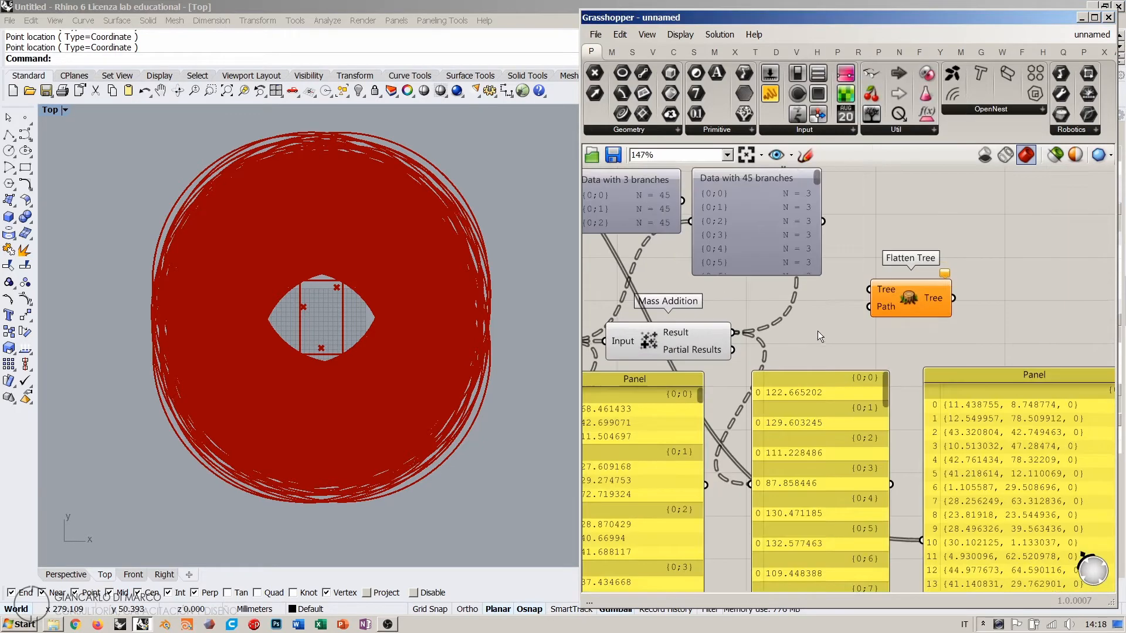
pyautogui.moveTo(817, 331); pyautogui.dragTo(837, 255, button='right')
pyautogui.moveTo(1001, 350); pyautogui.dragTo(998, 378)
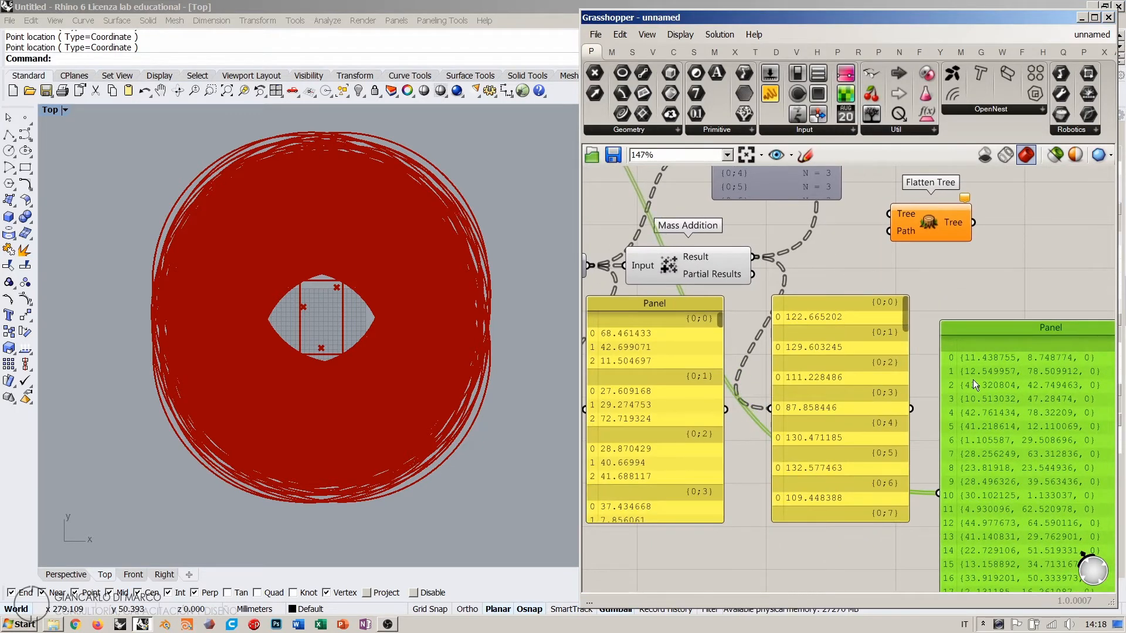
pyautogui.press('Delete')
pyautogui.moveTo(835, 341); pyautogui.dragTo(856, 341)
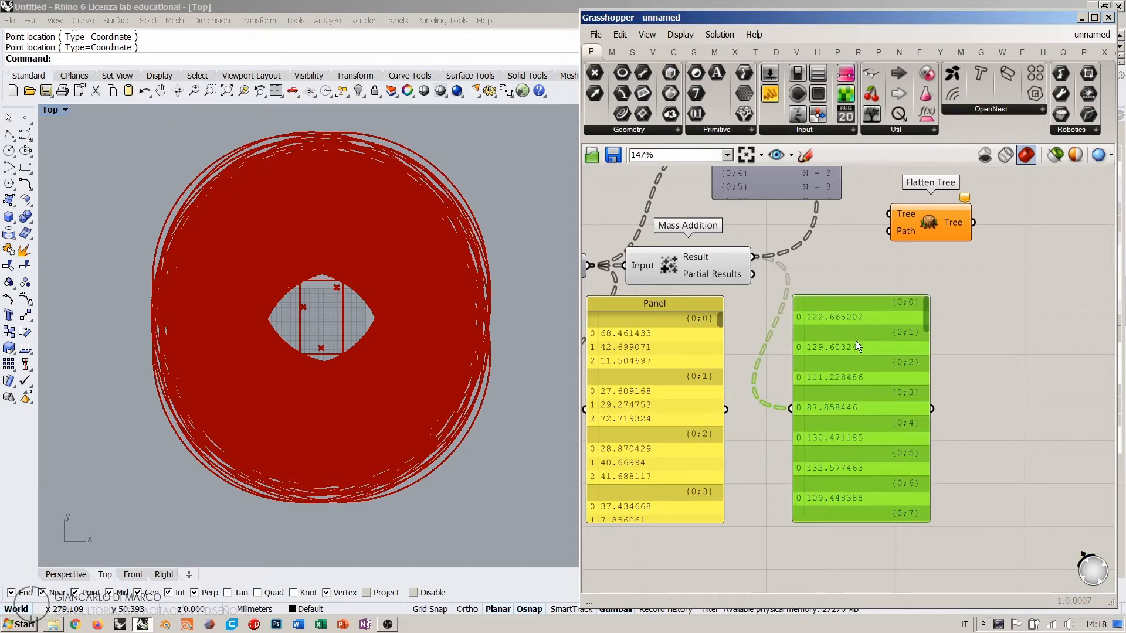
pyautogui.click(838, 263)
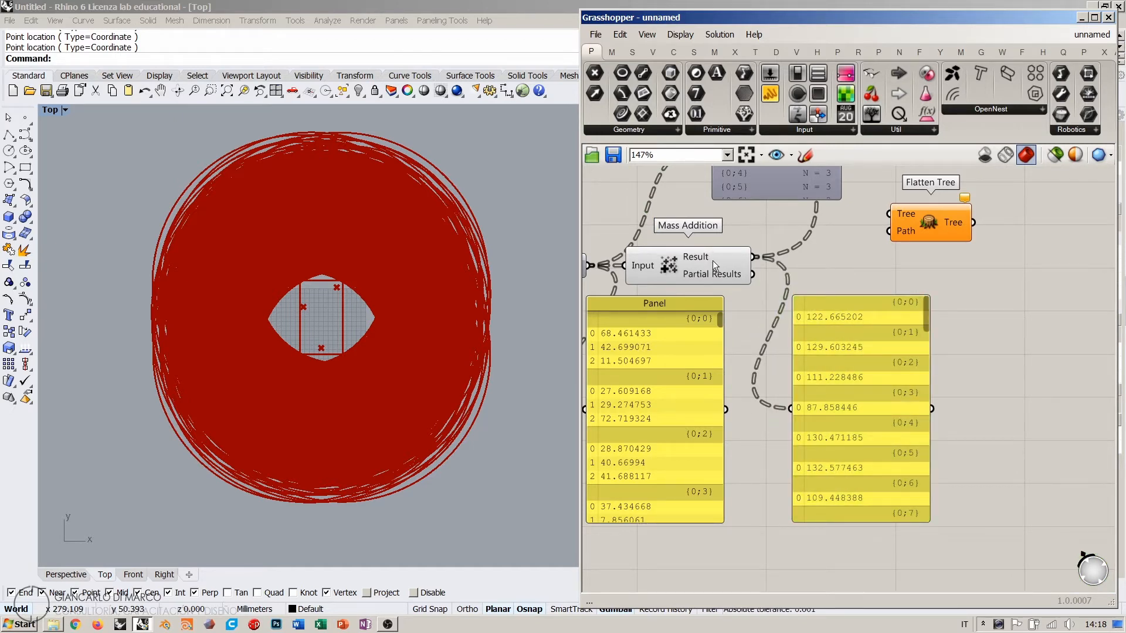
# Step: Connect Mass Addition's Result to Flatten Tree, and show the flattened output in a duplicate of the results panel placed beside the original
pyautogui.moveTo(902, 233); pyautogui.dragTo(896, 273)
pyautogui.moveTo(754, 257); pyautogui.dragTo(887, 262)
pyautogui.click(878, 382)
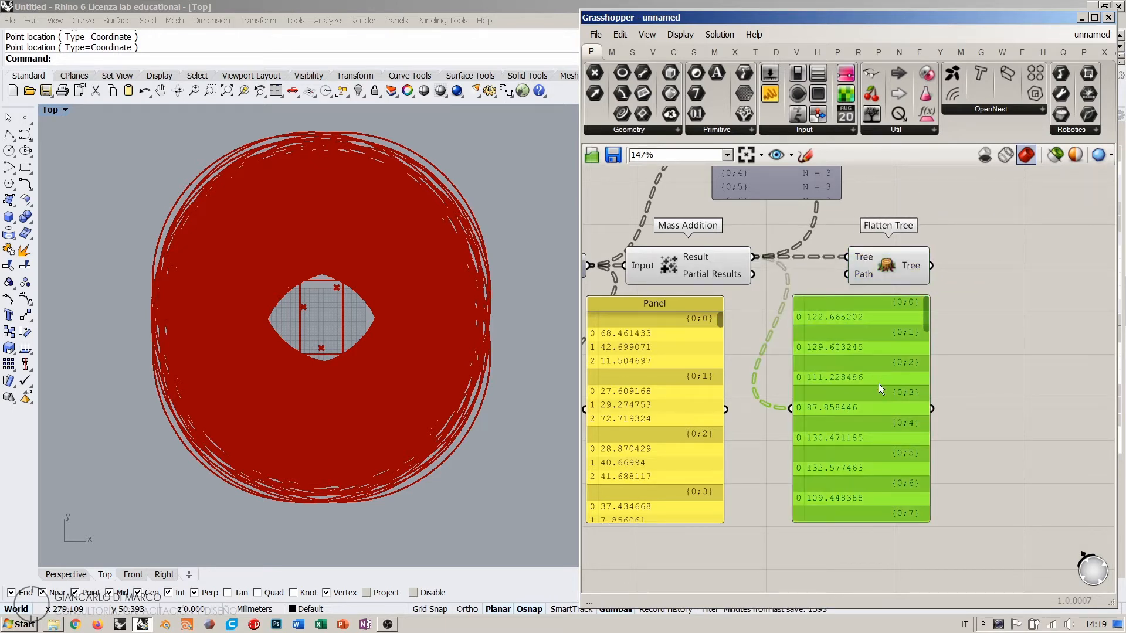
pyautogui.hotkey('ctrl', 'c')
pyautogui.hotkey('ctrl', 'v')
pyautogui.moveTo(863, 388); pyautogui.dragTo(1025, 382)
pyautogui.moveTo(966, 287); pyautogui.dragTo(897, 245, button='right')
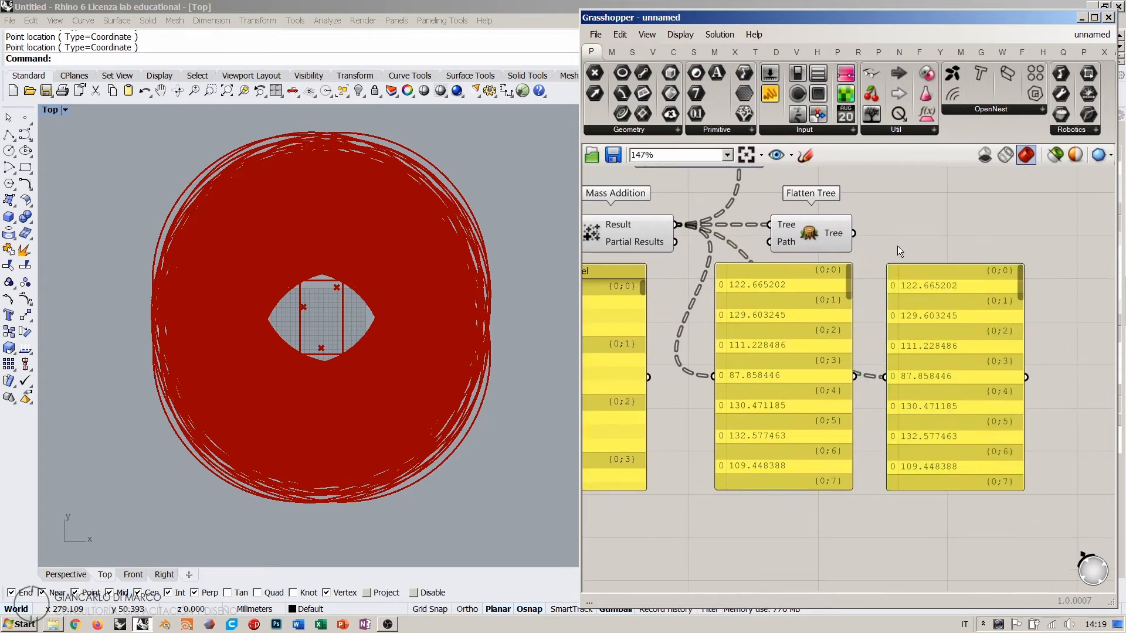
pyautogui.moveTo(856, 234); pyautogui.dragTo(885, 377)
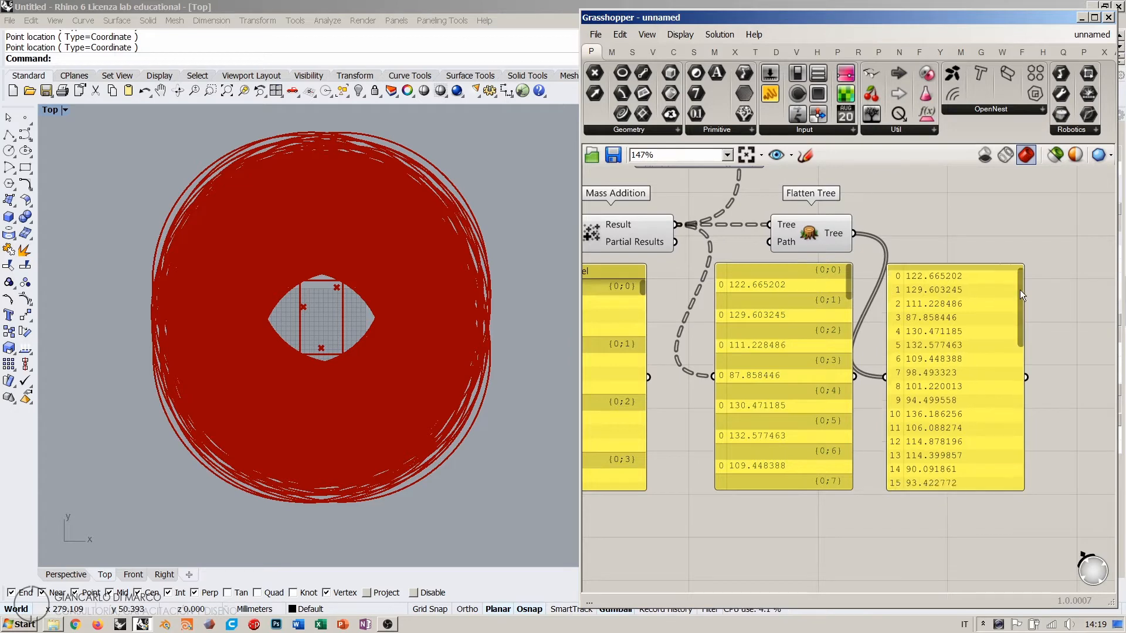
pyautogui.moveTo(1019, 290)
pyautogui.mouseDown()
pyautogui.moveTo(1017, 456)
pyautogui.moveTo(1023, 269)
pyautogui.mouseUp()
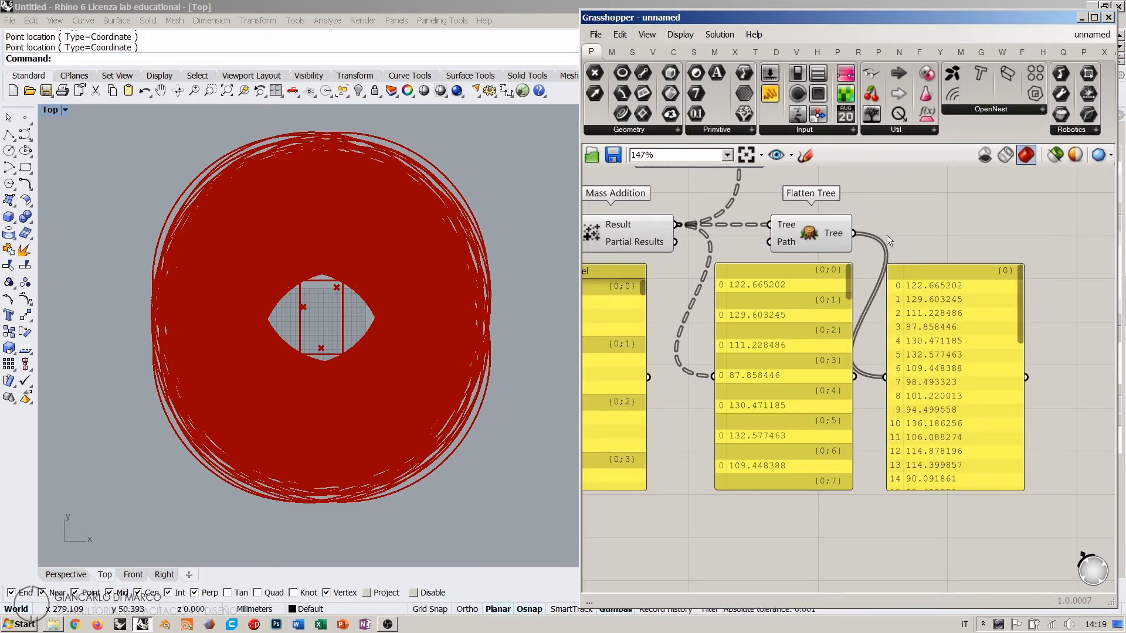
# Step: Flatten the Circle component's Radius input and inspect the component's resulting data
pyautogui.moveTo(840, 201); pyautogui.dragTo(894, 445, button='right')
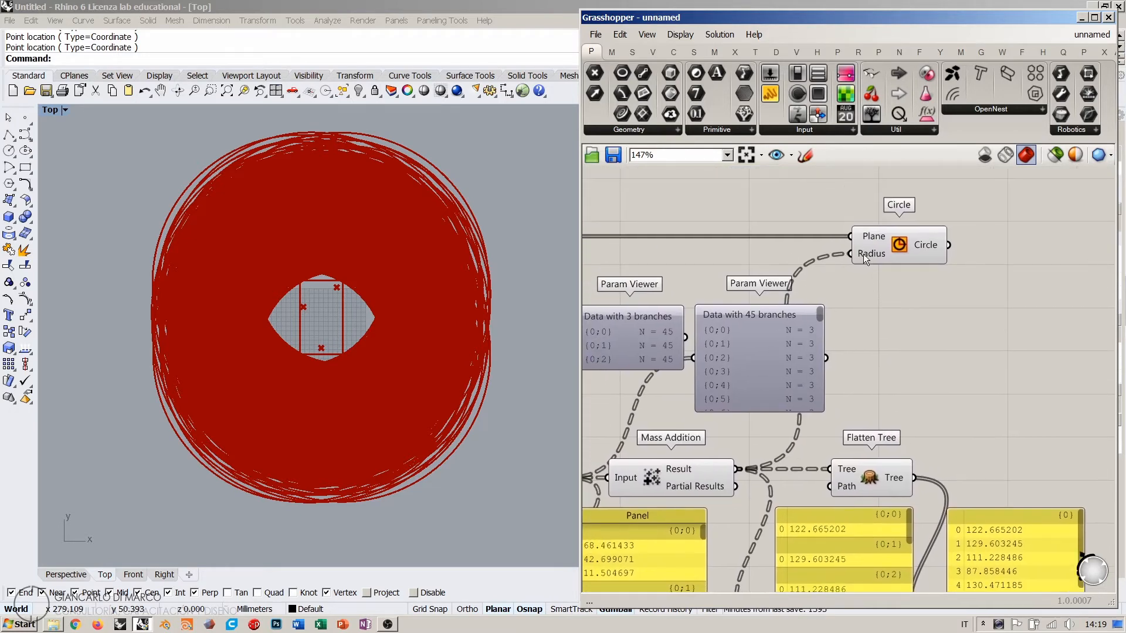
pyautogui.rightClick(867, 254)
pyautogui.click(891, 343)
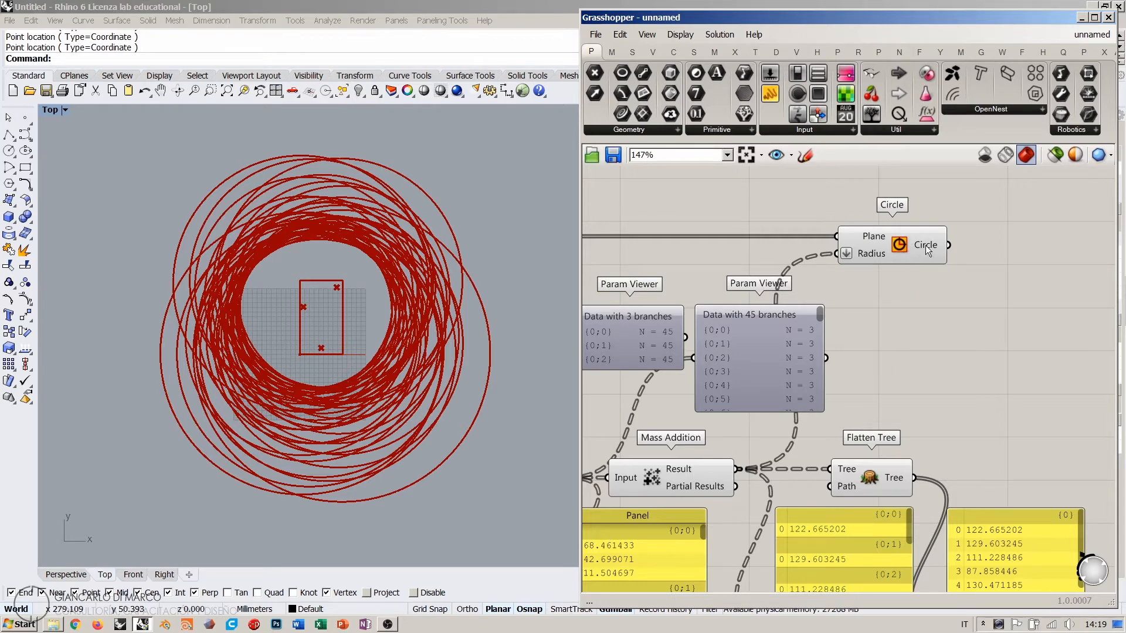
pyautogui.moveTo(926, 245)
pyautogui.moveTo(875, 256)
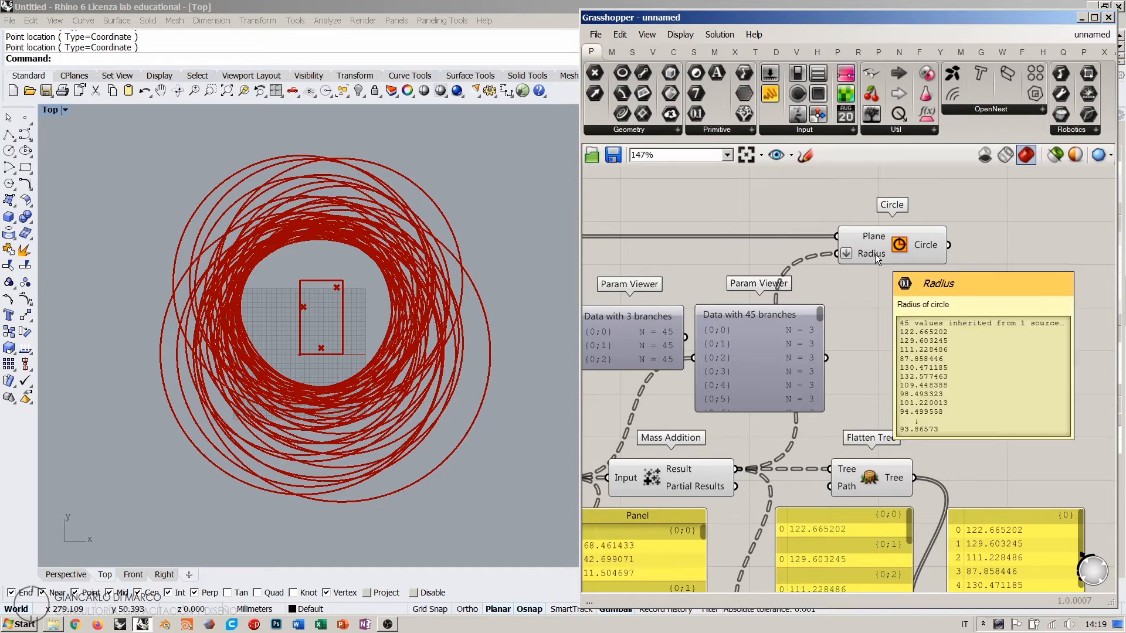
# Step: Delete the three remaining data panels and the Flatten Tree component
pyautogui.moveTo(907, 421); pyautogui.dragTo(934, 309, button='right')
pyautogui.scroll(-4, 935, 306)
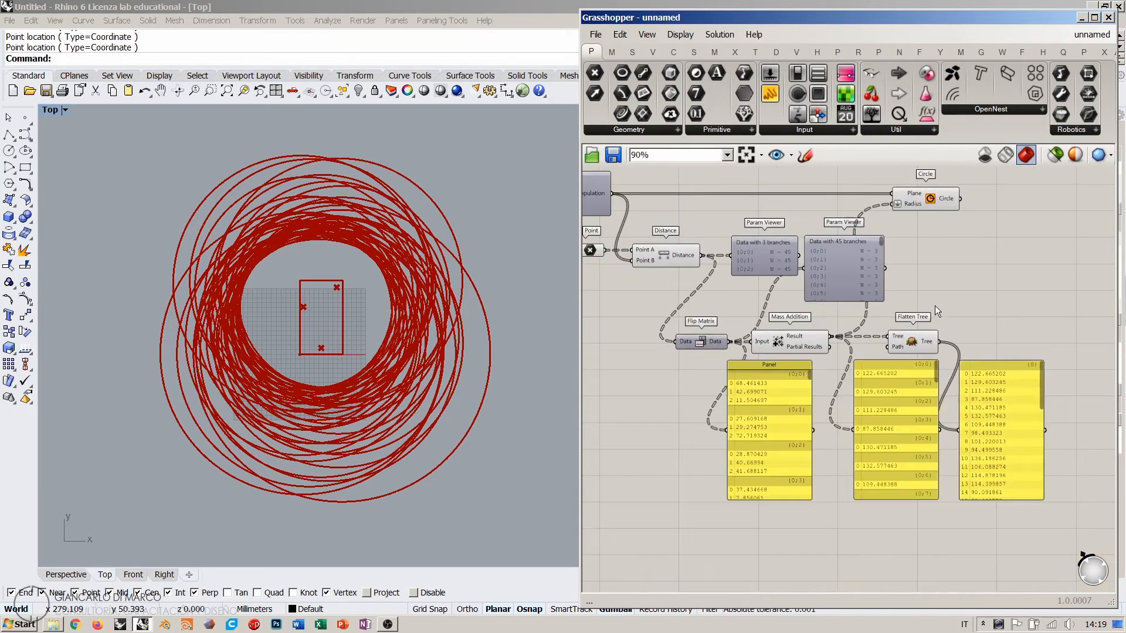
pyautogui.moveTo(1070, 462); pyautogui.dragTo(737, 412)
pyautogui.press('Delete')
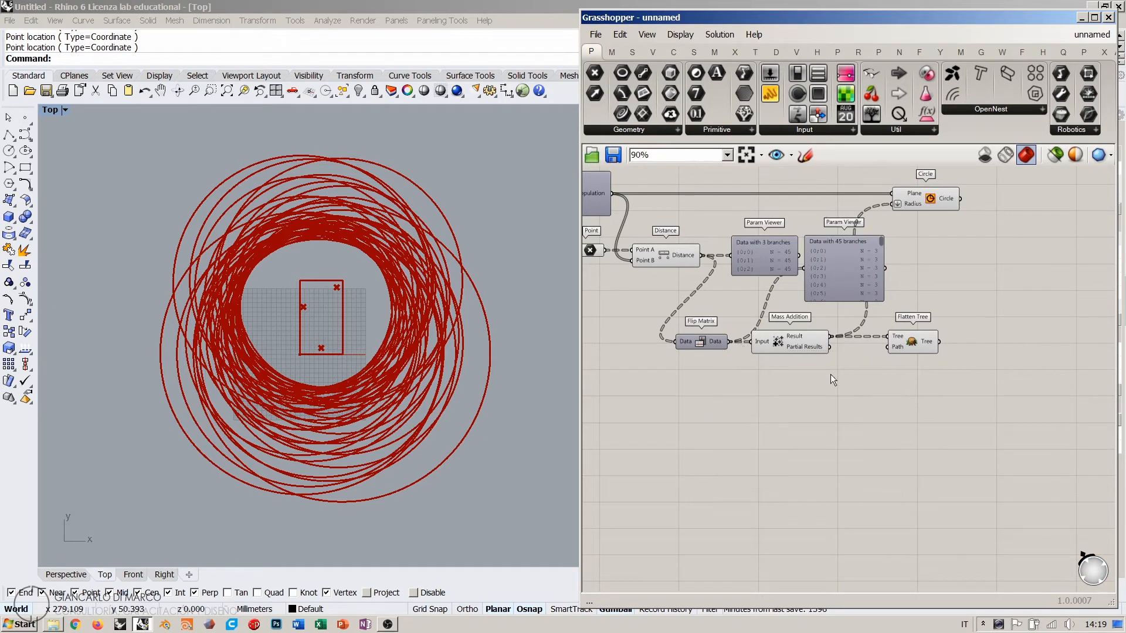
pyautogui.click(903, 339)
pyautogui.press('Delete')
# Step: Delete both Param Viewer components beside Distance
pyautogui.moveTo(842, 301); pyautogui.dragTo(886, 364, button='right')
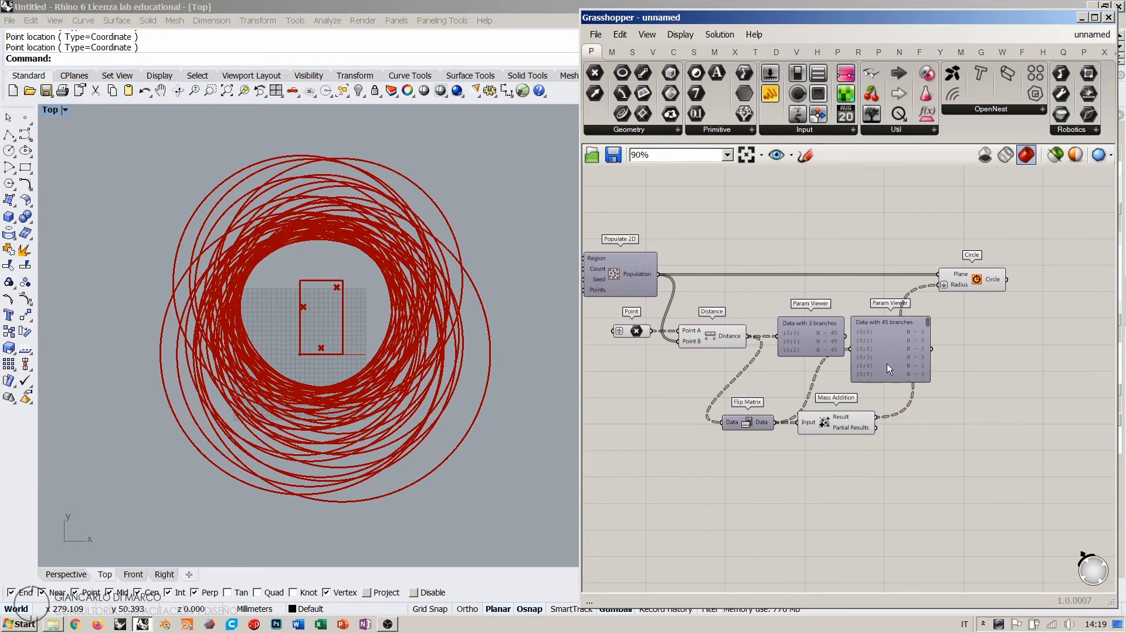
pyautogui.moveTo(964, 322); pyautogui.dragTo(785, 348)
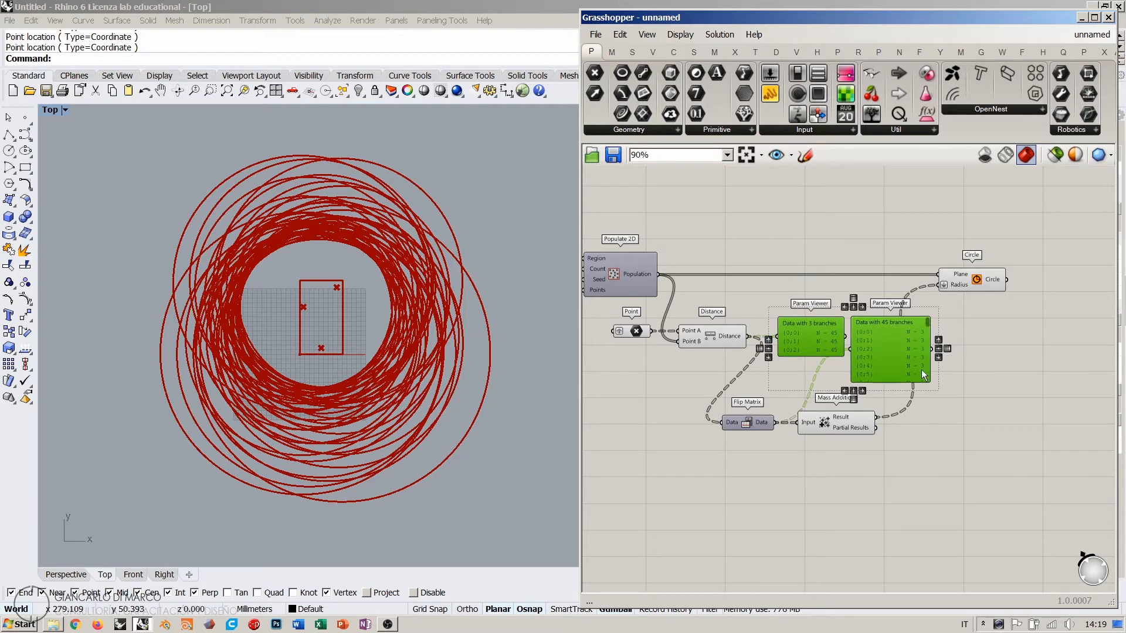
pyautogui.press('Delete')
# Step: Line up Flip Matrix and Mass Addition in a row after Distance, and move the whole chain up toward the Circle component
pyautogui.moveTo(764, 423); pyautogui.dragTo(788, 340)
pyautogui.moveTo(826, 423); pyautogui.dragTo(849, 335)
pyautogui.moveTo(914, 392); pyautogui.dragTo(602, 320)
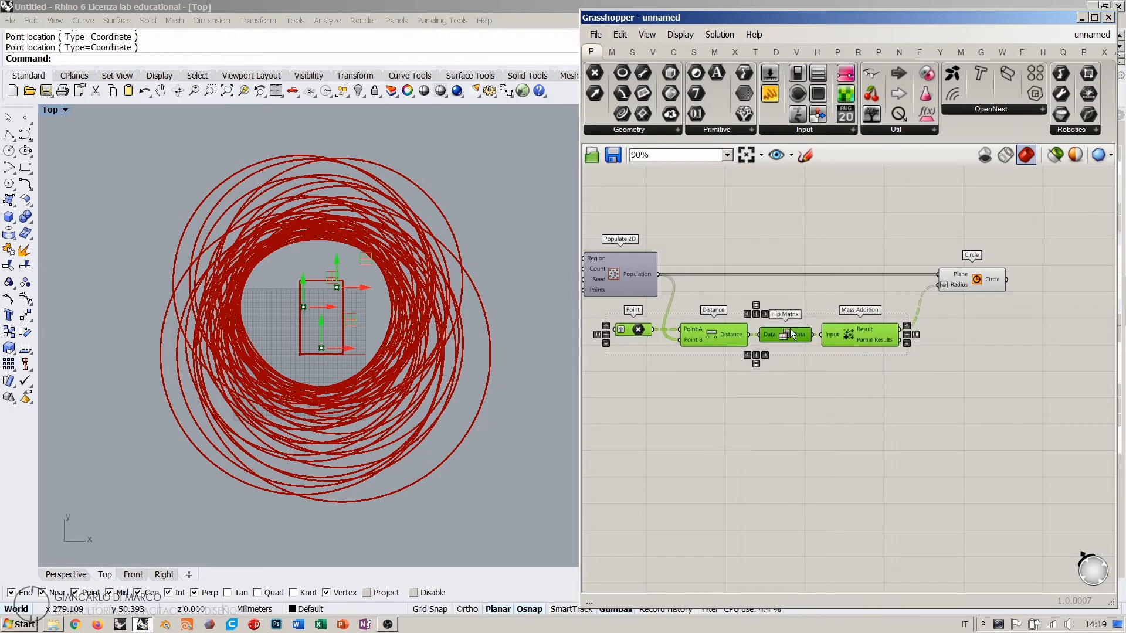
pyautogui.moveTo(783, 342); pyautogui.dragTo(803, 321)
pyautogui.click(836, 394)
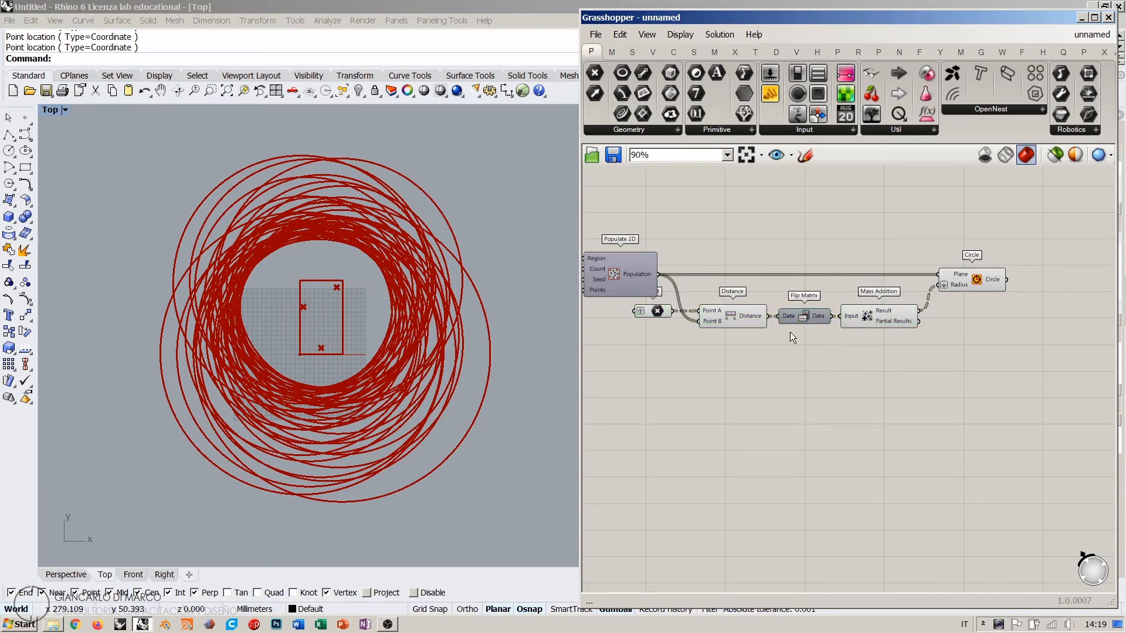
# Step: Lower the Point-to-Mass Addition chain so it clears Populate 2D, and shift the Point parameter slightly left
pyautogui.moveTo(914, 367); pyautogui.dragTo(641, 307)
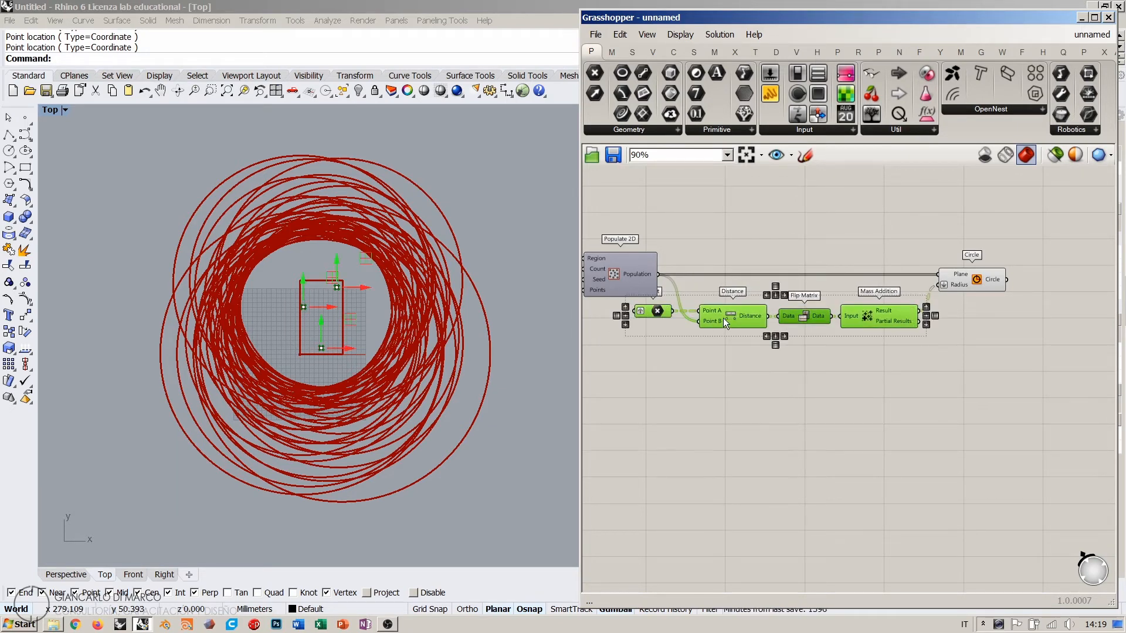
pyautogui.moveTo(724, 319); pyautogui.dragTo(724, 326)
pyautogui.click(753, 259)
pyautogui.moveTo(922, 359); pyautogui.dragTo(639, 305)
pyautogui.moveTo(733, 321); pyautogui.dragTo(733, 330)
pyautogui.click(893, 269)
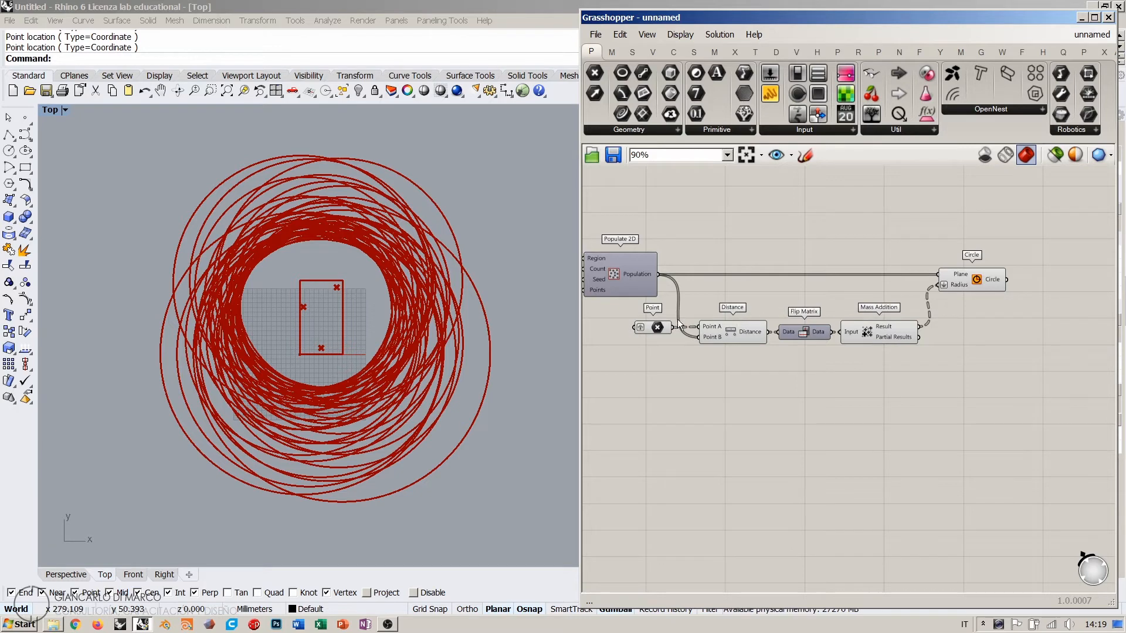
pyautogui.click(652, 327)
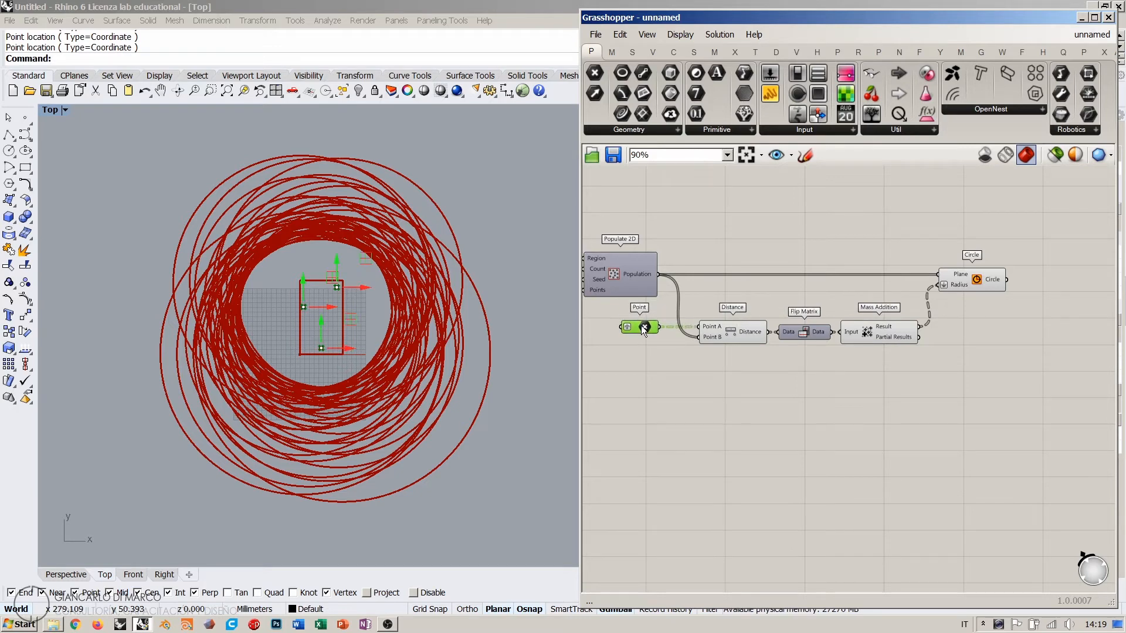
pyautogui.click(651, 358)
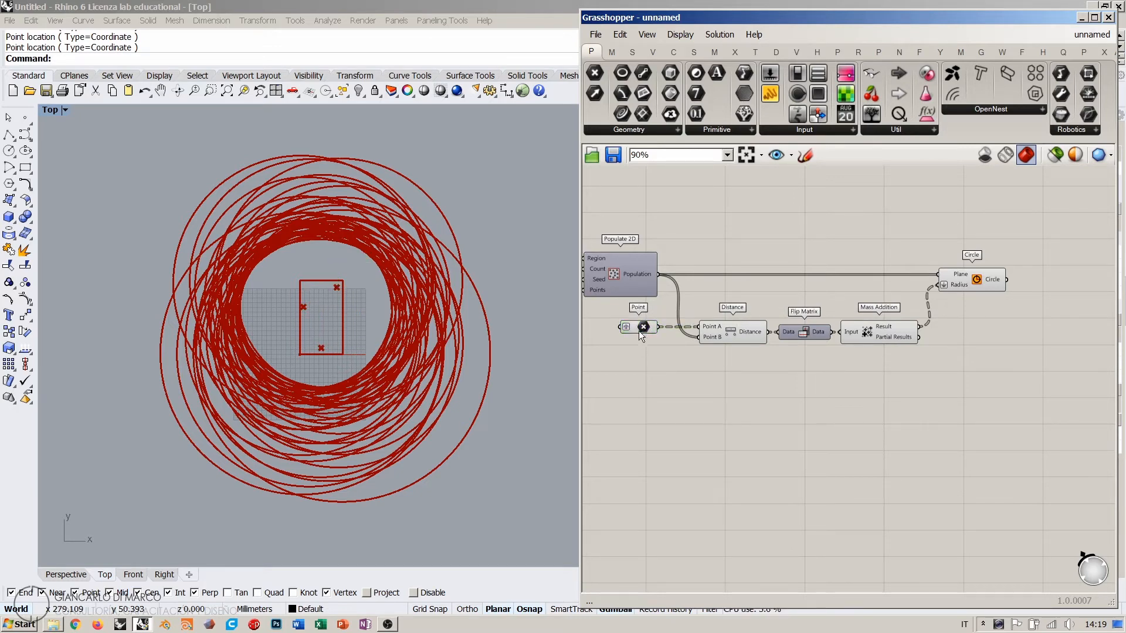
# Step: Reposition the three attractor points inside the rectangle in the Top view to test how the circle radii respond
pyautogui.click(641, 329)
pyautogui.moveTo(318, 347)
pyautogui.mouseDown()
pyautogui.moveTo(327, 297)
pyautogui.moveTo(320, 327)
pyautogui.moveTo(321, 300)
pyautogui.moveTo(303, 307)
pyautogui.moveTo(335, 288)
pyautogui.moveTo(320, 298)
pyautogui.moveTo(330, 344)
pyautogui.mouseUp()
pyautogui.moveTo(312, 303); pyautogui.dragTo(331, 293)
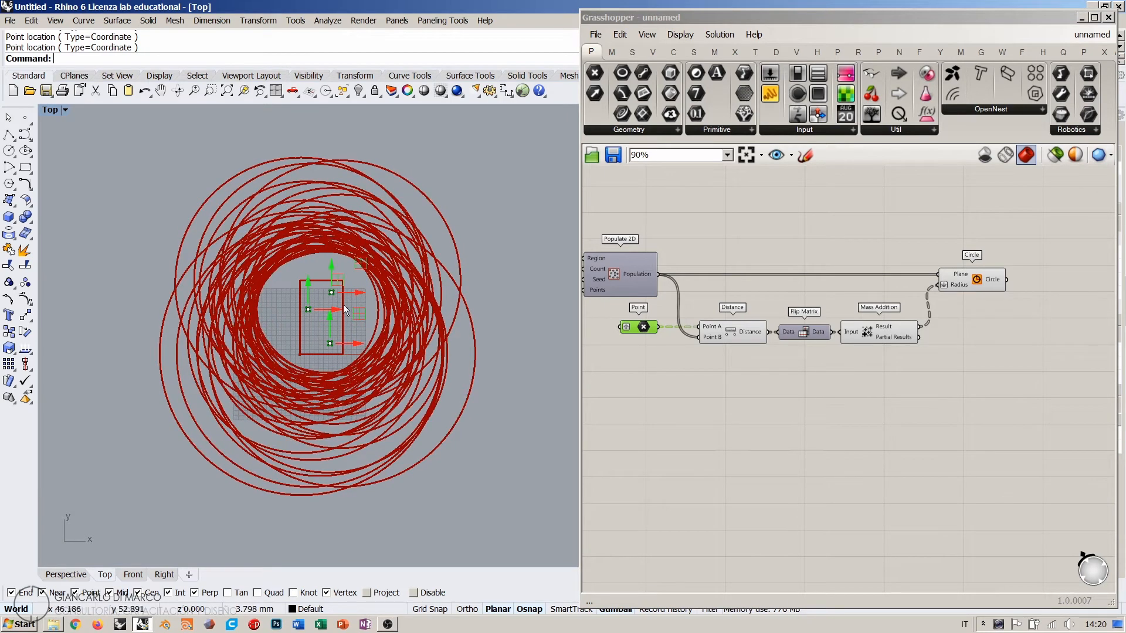
pyautogui.moveTo(346, 322); pyautogui.dragTo(382, 318, button='right')
pyautogui.scroll(6, 329, 335)
pyautogui.click(765, 392)
# Step: Examine the values at Mass Addition's Result output and the Circle component's flattened Radius input
pyautogui.scroll(4, 354, 294)
pyautogui.scroll(-4, 300, 315)
pyautogui.click(891, 414)
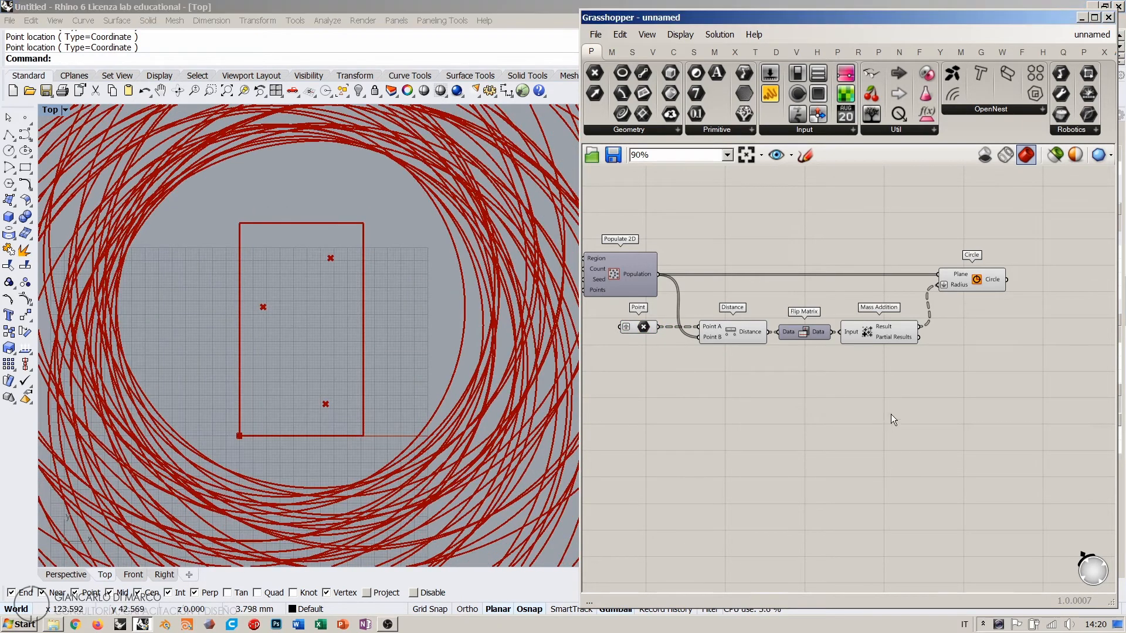
pyautogui.scroll(3, 929, 349)
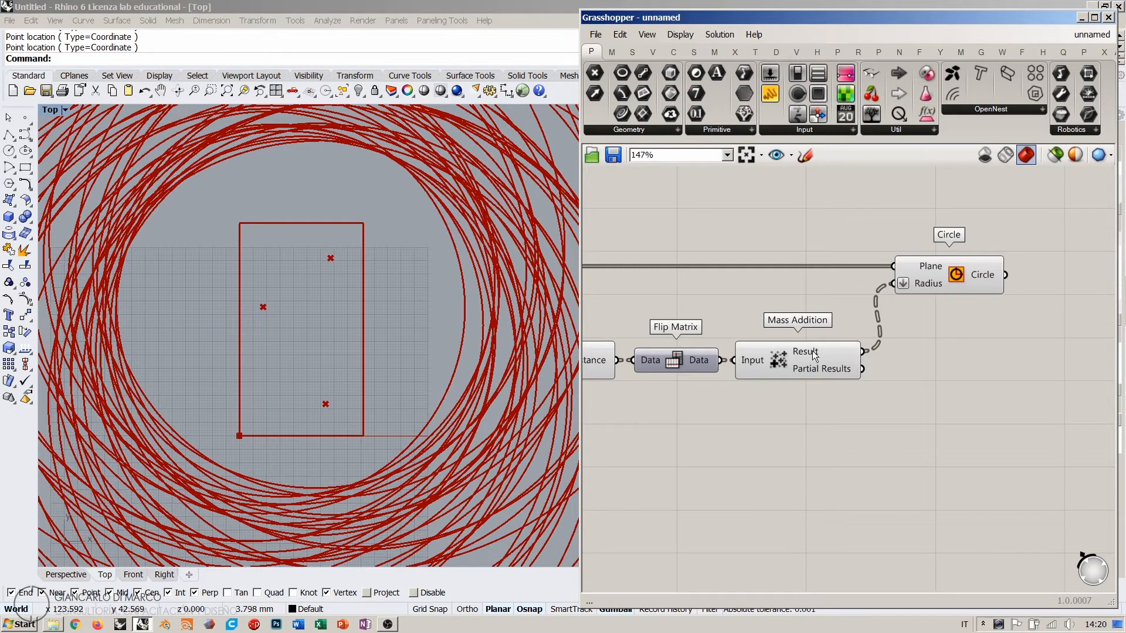
pyautogui.moveTo(815, 356)
pyautogui.moveTo(927, 283)
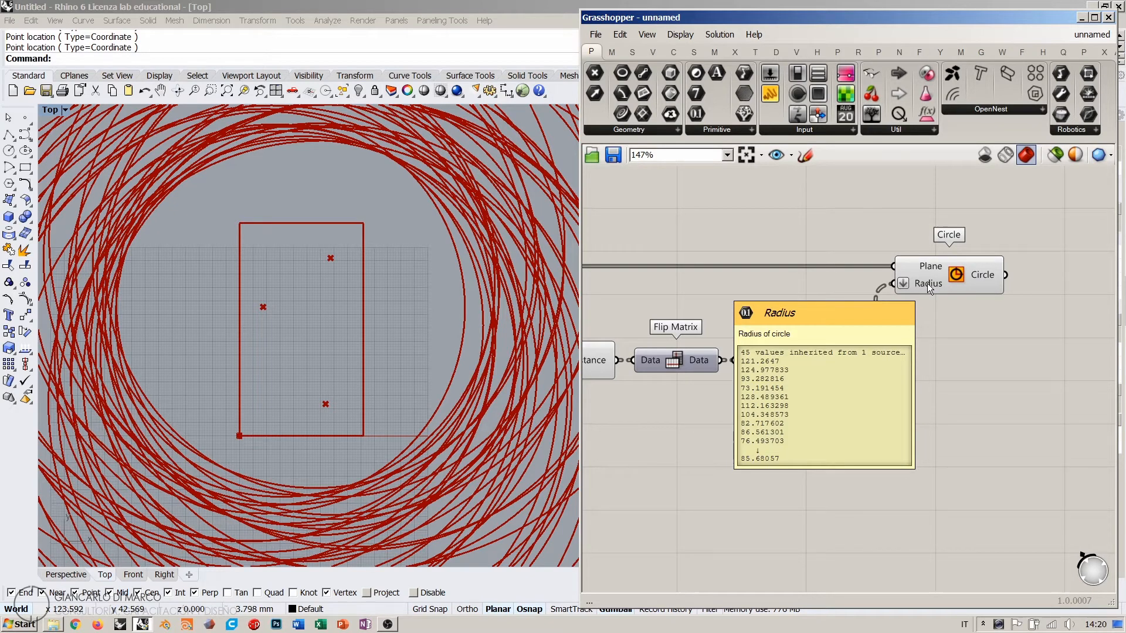
# Step: Remove the flatten from Circle's Radius input, flatten Mass Addition's Result output instead, and shift Circle slightly away from it
pyautogui.rightClick(927, 283)
pyautogui.click(952, 372)
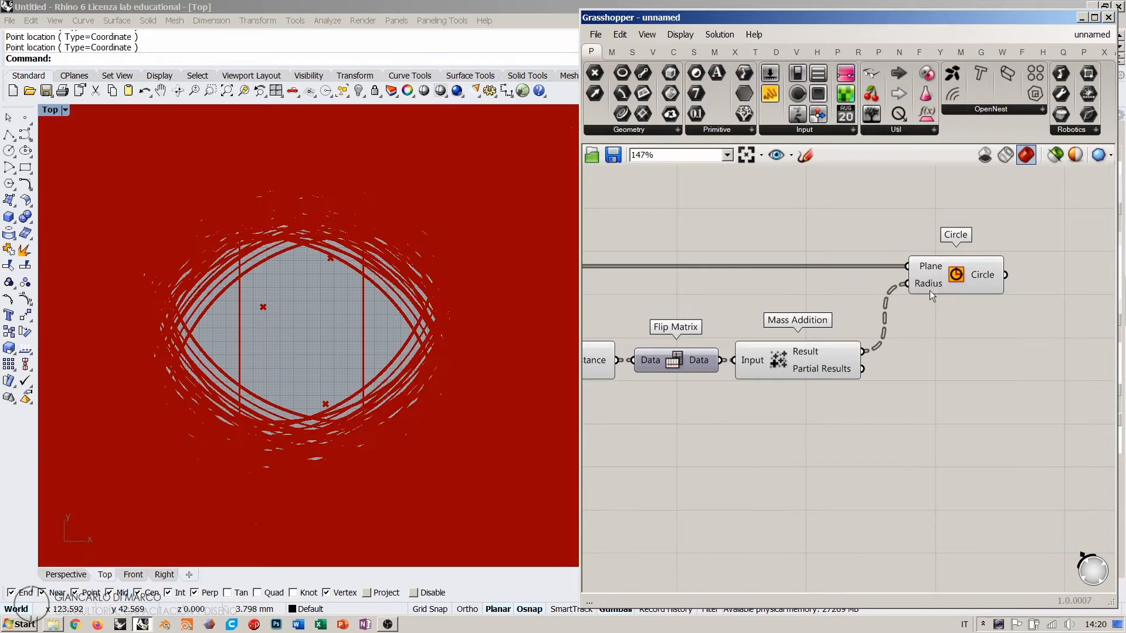
pyautogui.rightClick(814, 356)
pyautogui.click(852, 425)
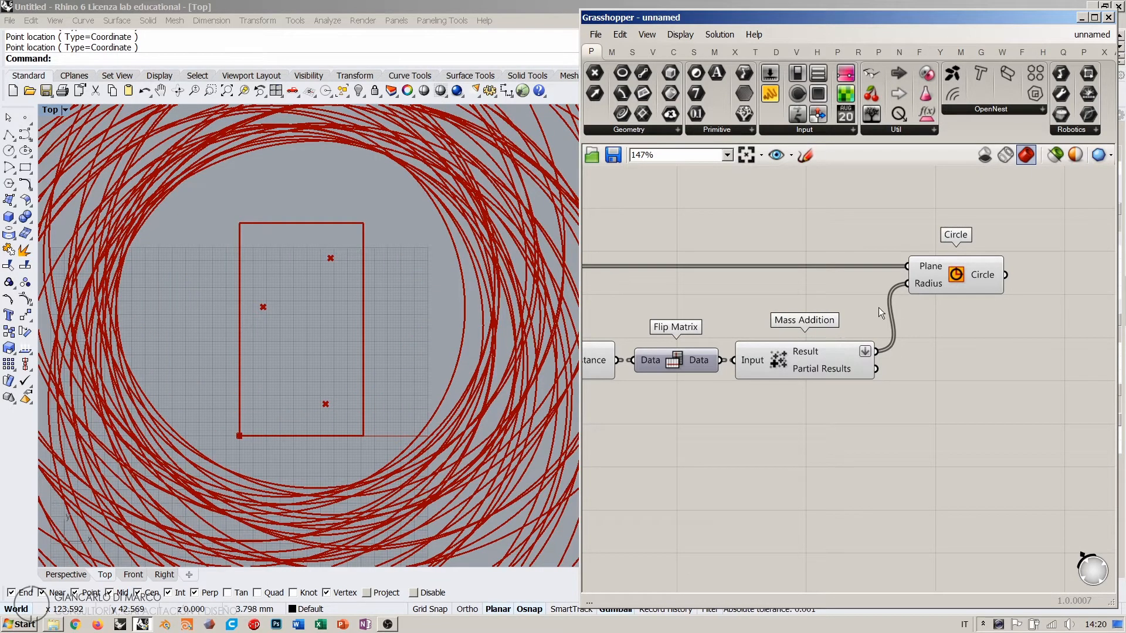
pyautogui.moveTo(952, 277); pyautogui.dragTo(985, 277)
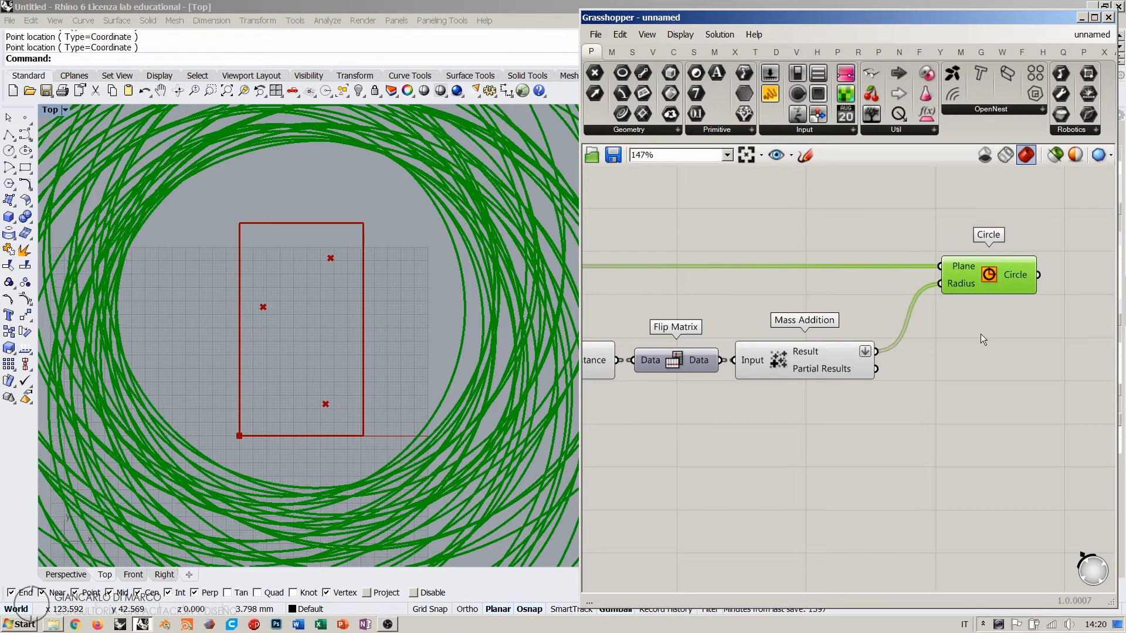
pyautogui.click(950, 325)
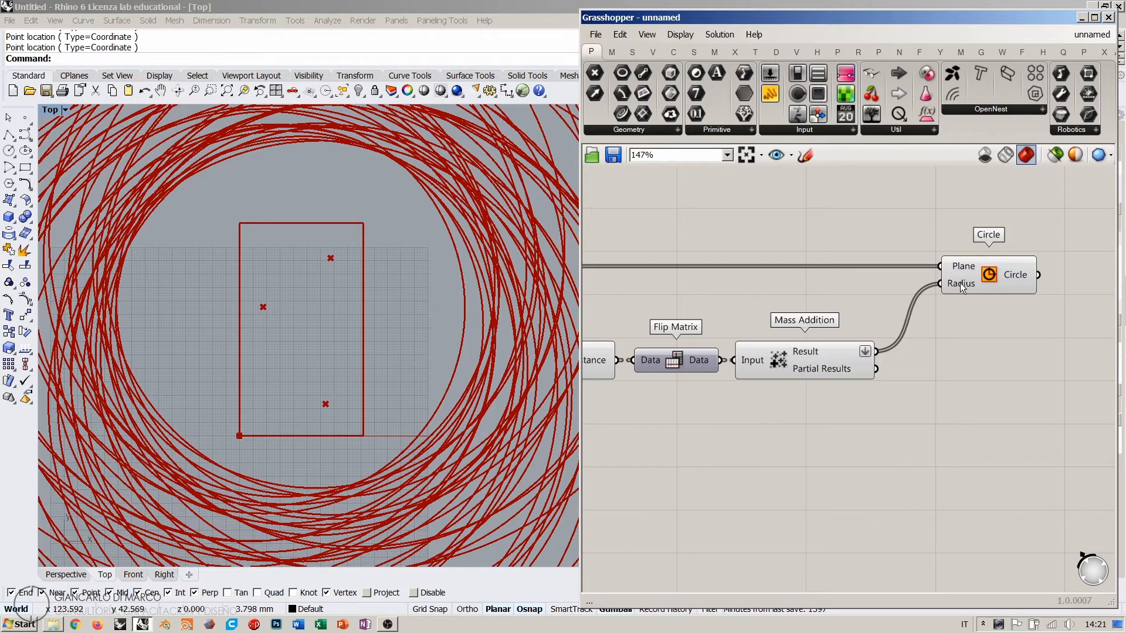
# Step: Inspect Mass Addition's Result values in a temporary panel, and delete the panel
pyautogui.moveTo(973, 337); pyautogui.dragTo(859, 315, button='right')
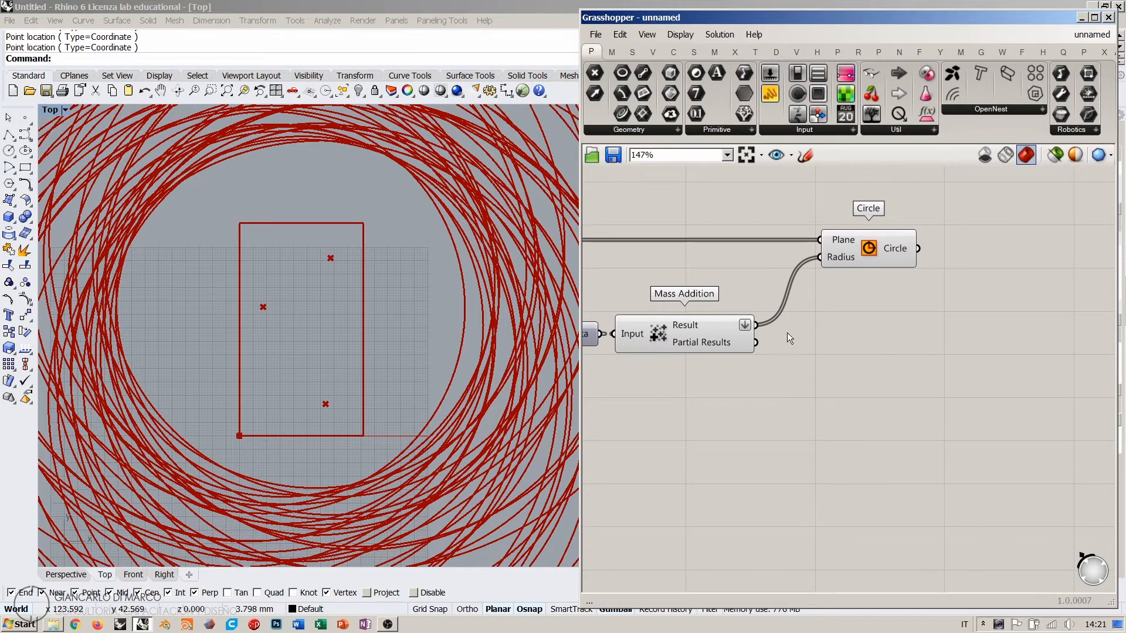
pyautogui.moveTo(708, 322)
pyautogui.moveTo(769, 94); pyautogui.dragTo(892, 368)
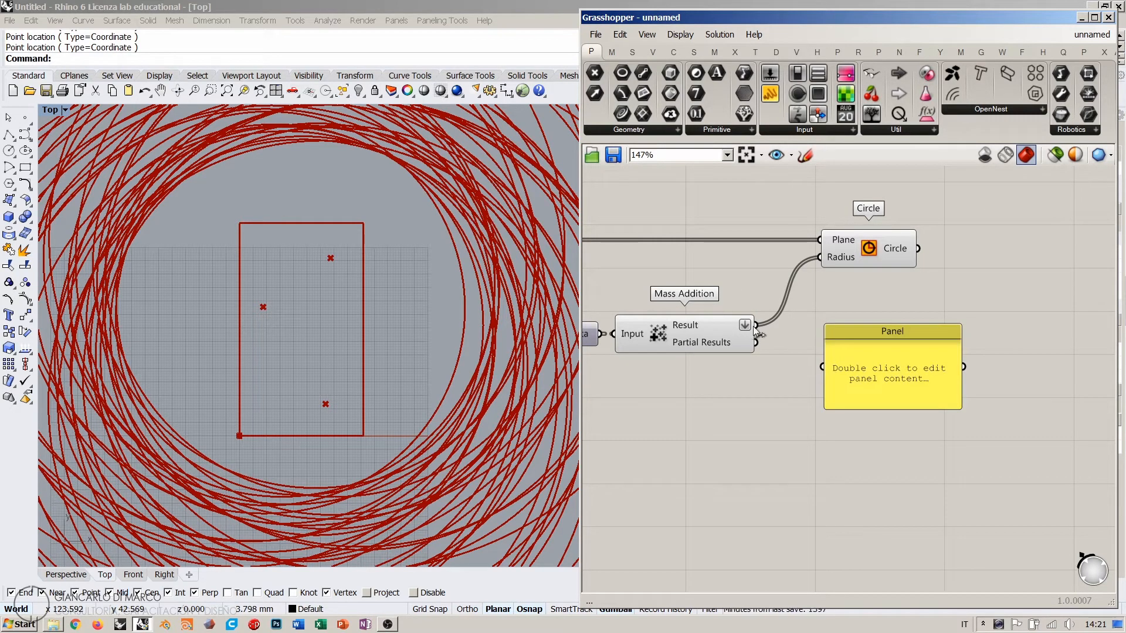
pyautogui.moveTo(755, 326); pyautogui.dragTo(824, 368)
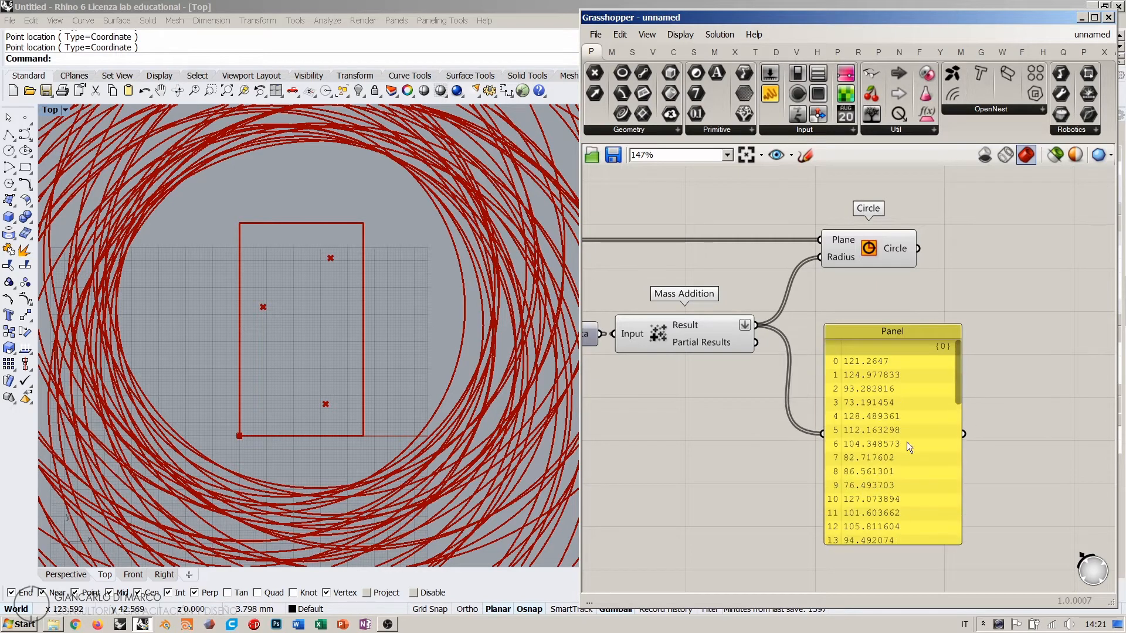
pyautogui.click(883, 390)
pyautogui.press('Delete')
# Step: Move Circle farther from Mass Addition and add a Division component with Mass Addition's Result wired to its A input
pyautogui.scroll(2, 807, 332)
pyautogui.moveTo(861, 331); pyautogui.dragTo(817, 365, button='right')
pyautogui.moveTo(820, 284); pyautogui.dragTo(999, 283)
pyautogui.click(832, 393)
pyautogui.moveTo(831, 392); pyautogui.dragTo(846, 380, button='right')
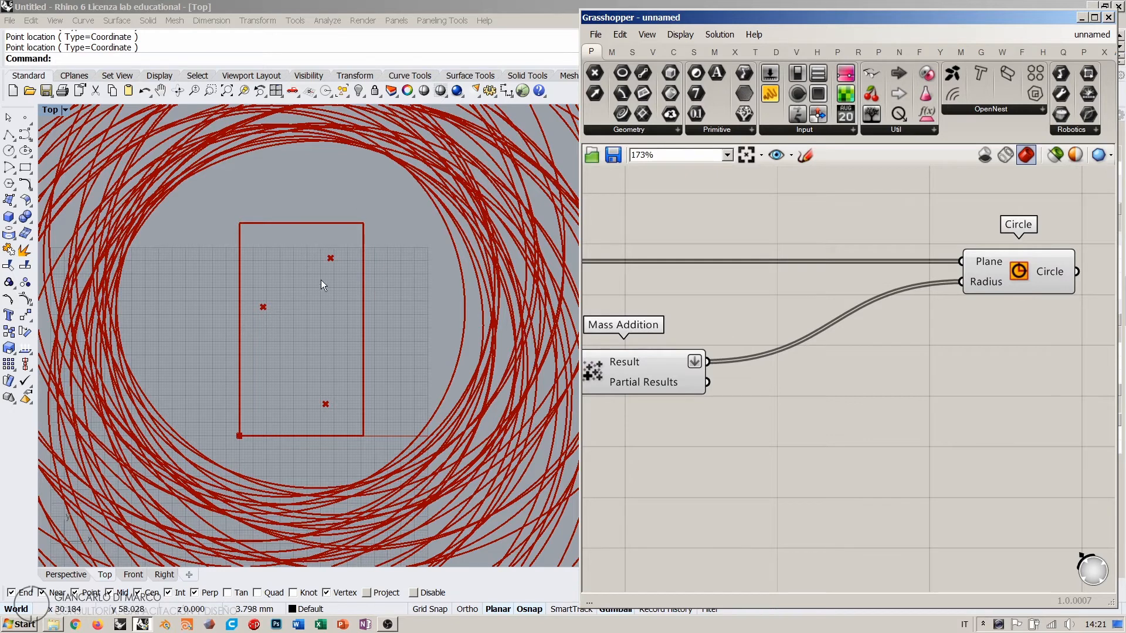
pyautogui.doubleClick(842, 424)
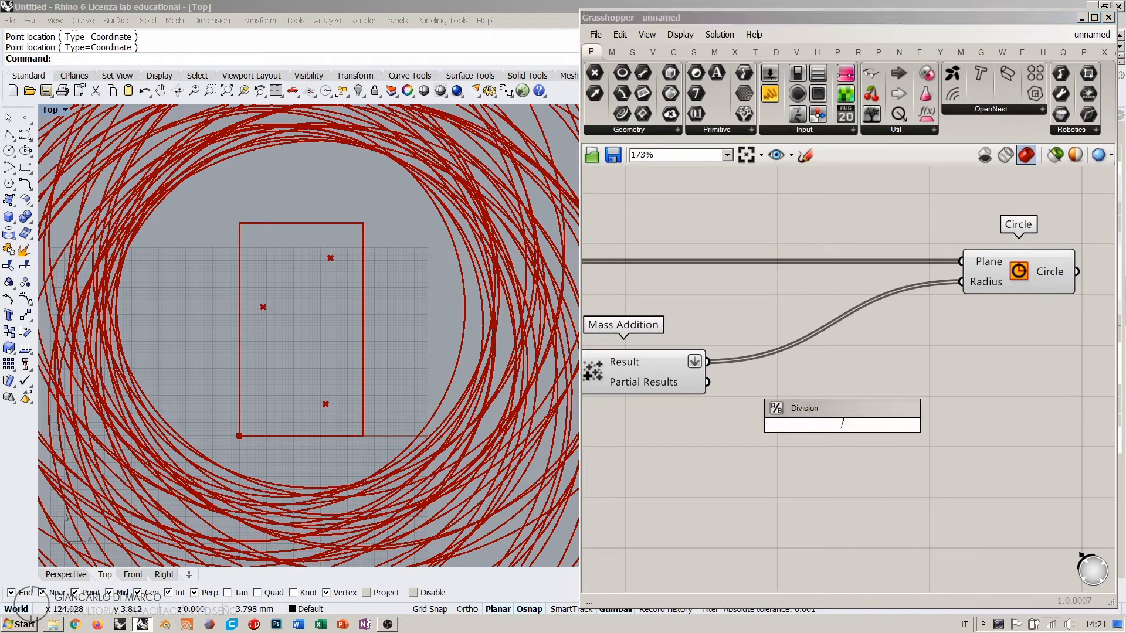
pyautogui.press('Return')
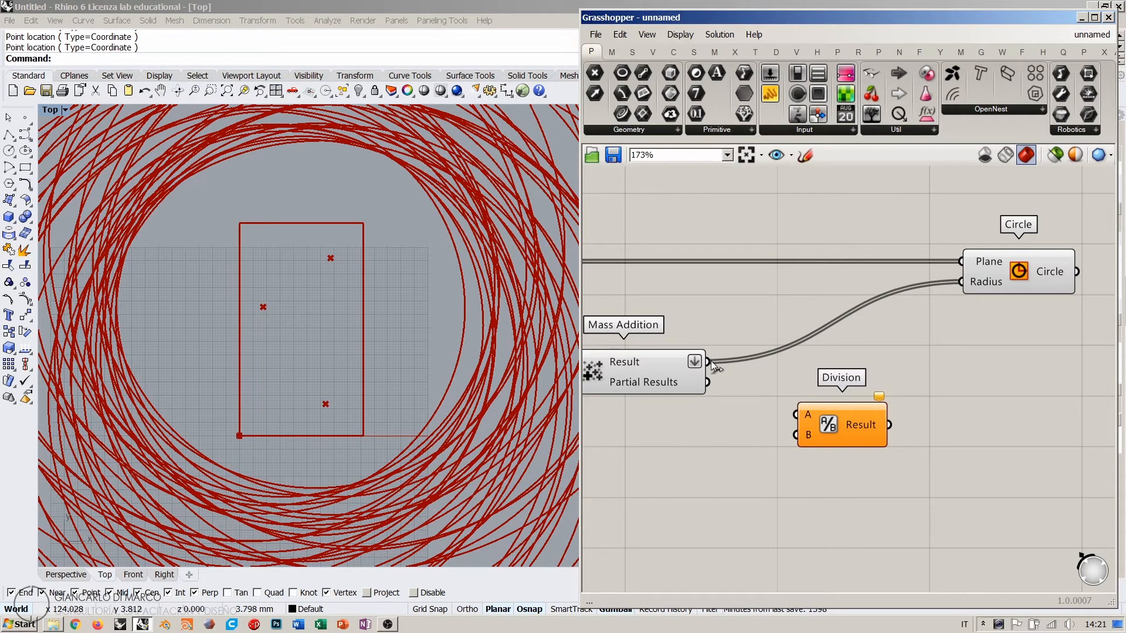
pyautogui.moveTo(708, 361); pyautogui.dragTo(796, 414)
pyautogui.moveTo(739, 441); pyautogui.dragTo(787, 425, button='right')
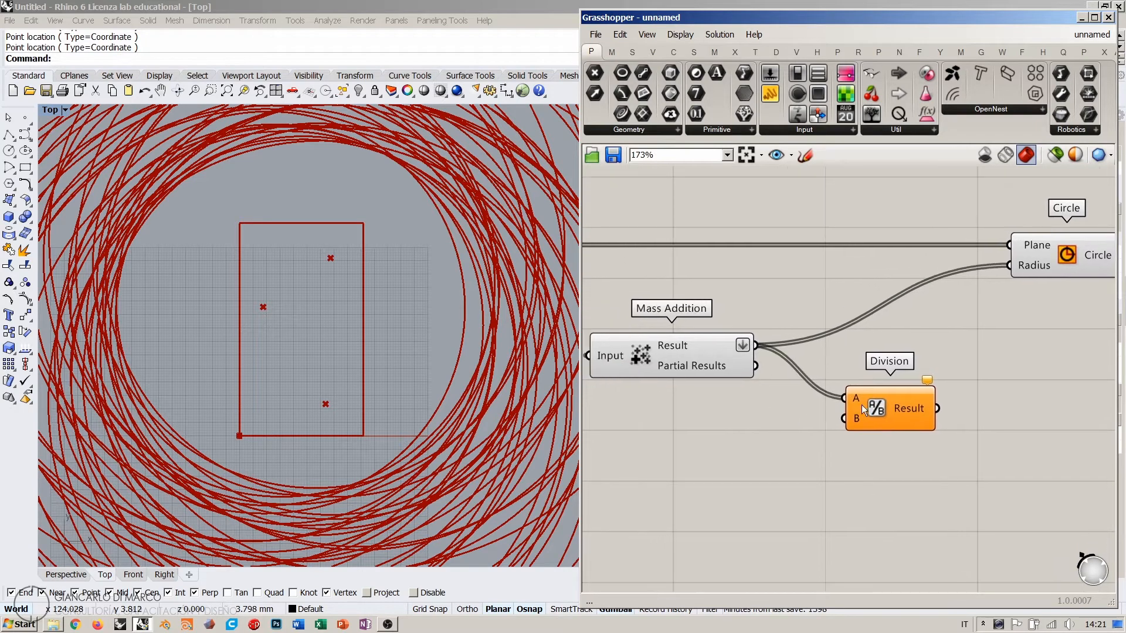
# Step: Add a number slider set to 1 below Mass Addition and wire it to Division's B input
pyautogui.moveTo(900, 410); pyautogui.dragTo(884, 406)
pyautogui.moveTo(798, 439); pyautogui.dragTo(843, 426, button='right')
pyautogui.doubleClick(780, 434)
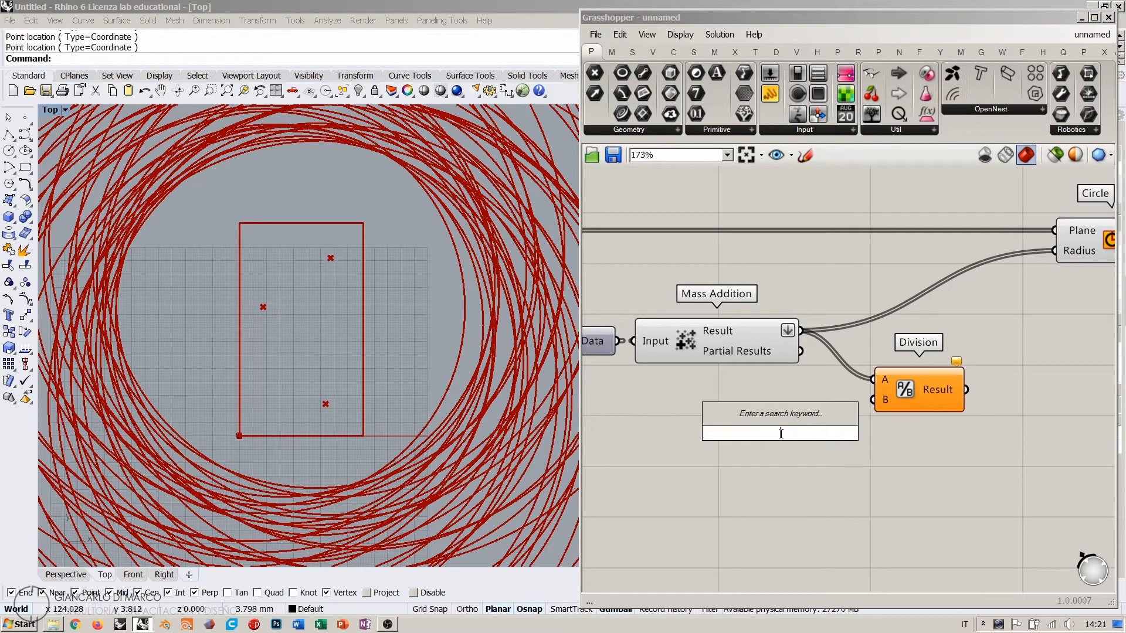
pyautogui.write('11')
pyautogui.press('Return')
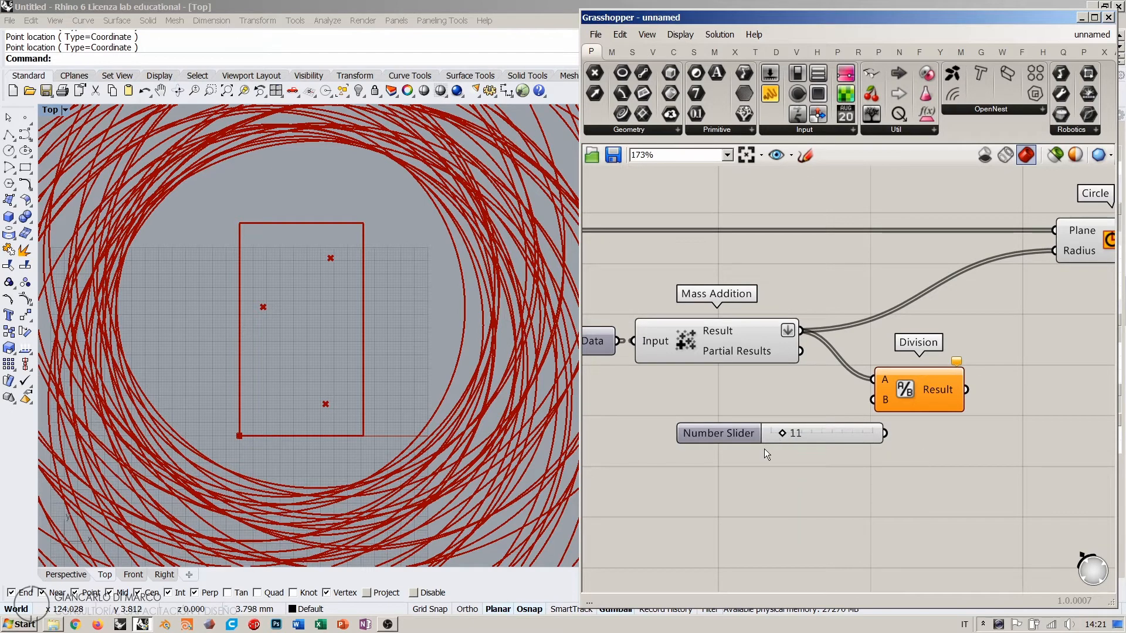
pyautogui.moveTo(783, 437); pyautogui.dragTo(773, 437)
pyautogui.click(772, 434)
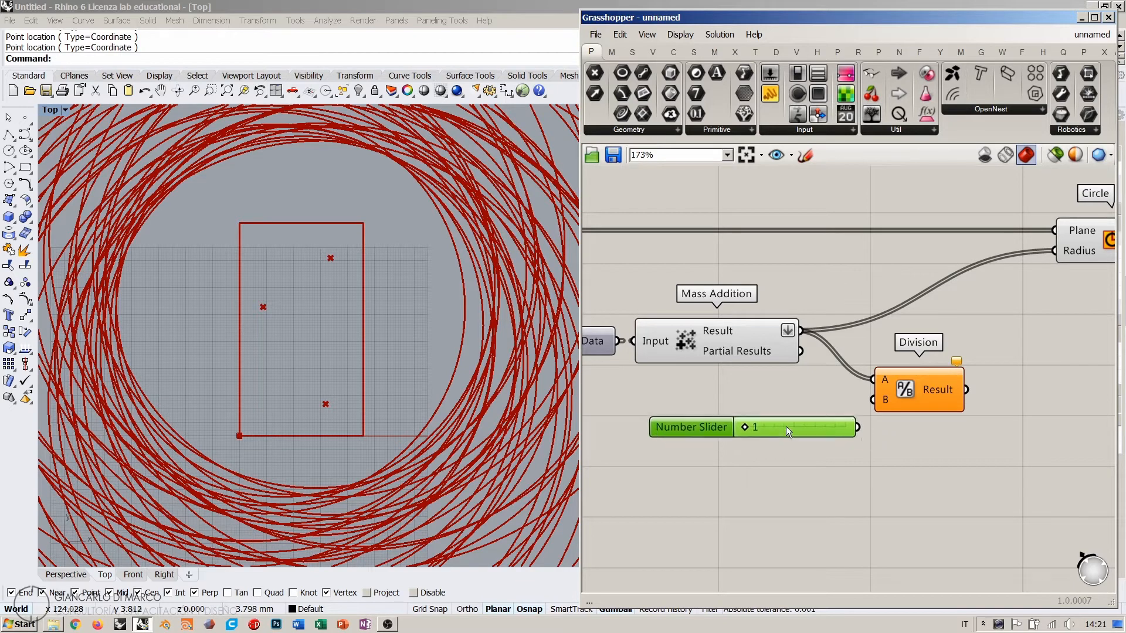
pyautogui.moveTo(884, 433); pyautogui.dragTo(872, 399)
# Step: Wire Division's Result to Circle's Radius in place of the Mass Addition wire, and tidy the slider and Division positions
pyautogui.moveTo(975, 392); pyautogui.dragTo(875, 414, button='right')
pyautogui.moveTo(876, 414); pyautogui.dragTo(954, 273)
pyautogui.click(972, 370)
pyautogui.moveTo(727, 444); pyautogui.dragTo(678, 427)
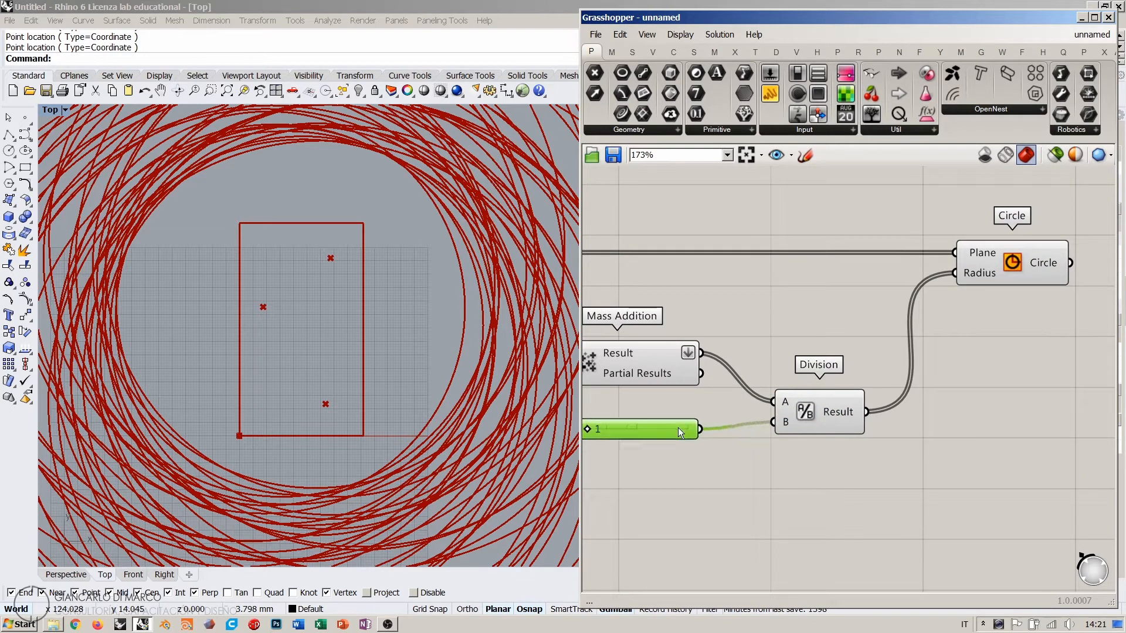
pyautogui.moveTo(811, 410); pyautogui.dragTo(776, 389)
# Step: Set the divisor slider to 72 to scale down the circle radii
pyautogui.moveTo(699, 444); pyautogui.dragTo(776, 449, button='right')
pyautogui.click(774, 450)
pyautogui.scroll(5, 653, 441)
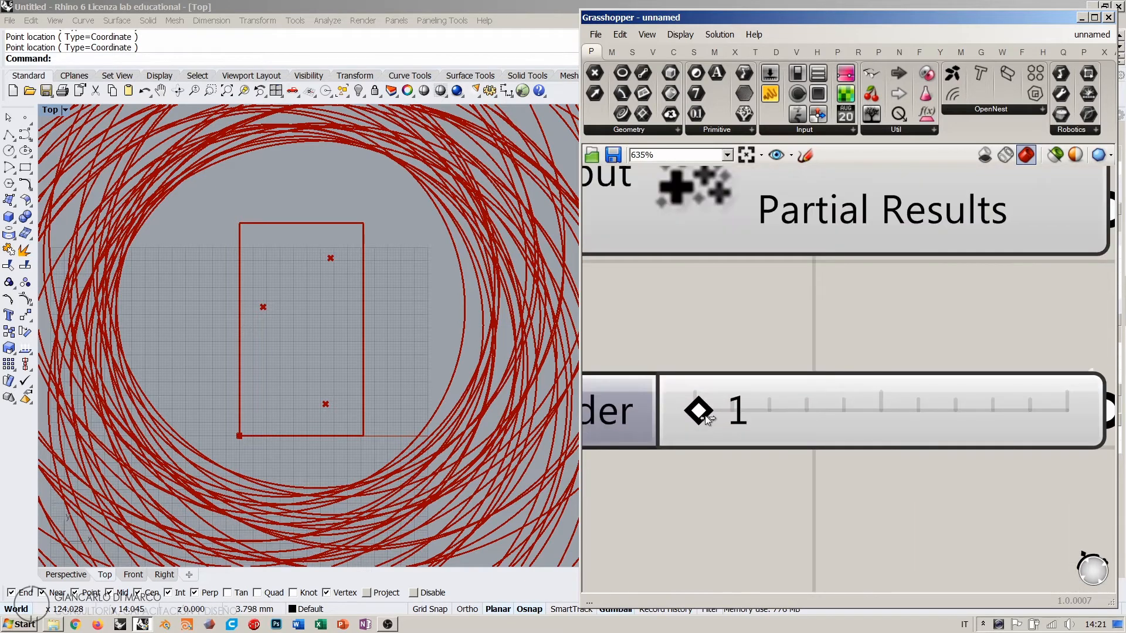
pyautogui.moveTo(700, 411); pyautogui.dragTo(963, 424)
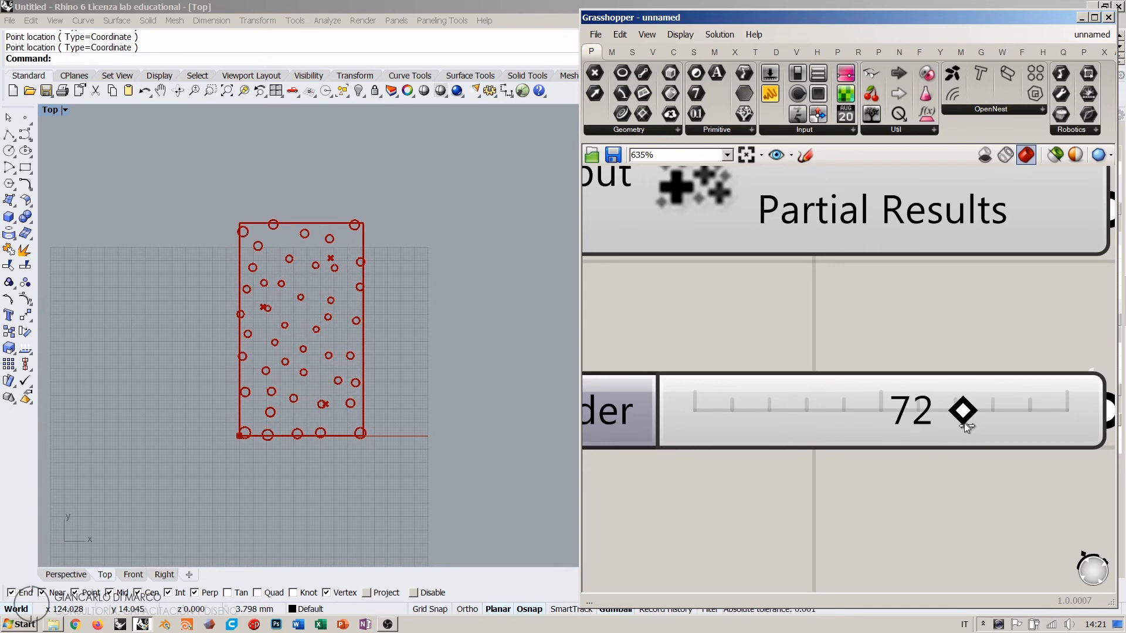
# Step: Raise the Count slider feeding Populate 2D to 242 points
pyautogui.scroll(-6, 881, 392)
pyautogui.scroll(-2, 880, 385)
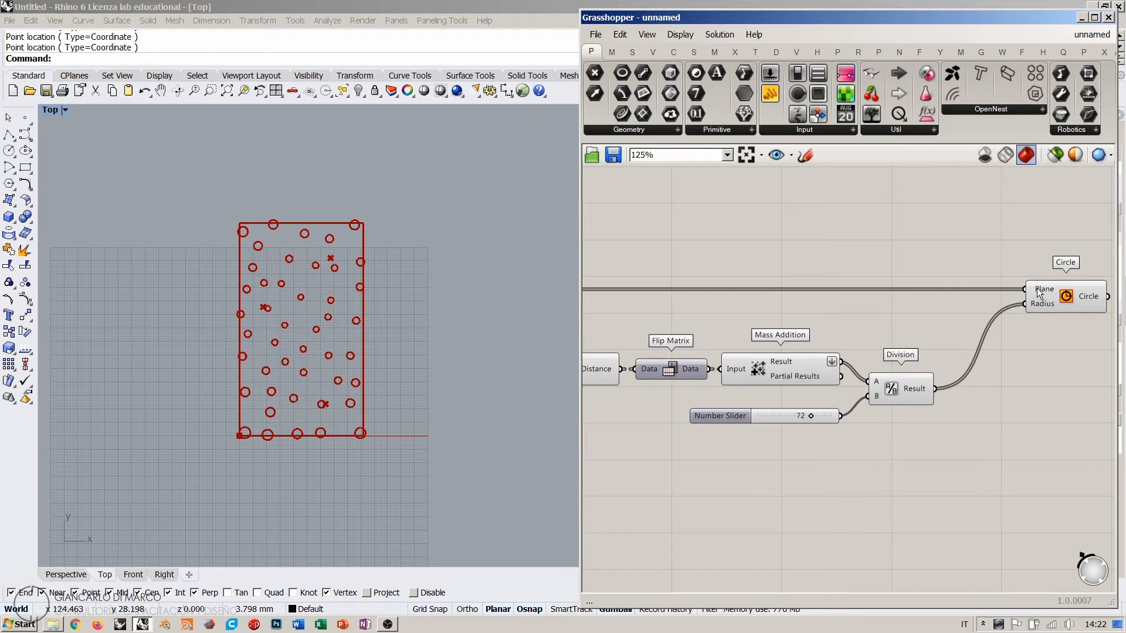
pyautogui.moveTo(761, 356); pyautogui.dragTo(1053, 384, button='right')
pyautogui.scroll(3, 705, 381)
pyautogui.moveTo(705, 382); pyautogui.dragTo(895, 451, button='right')
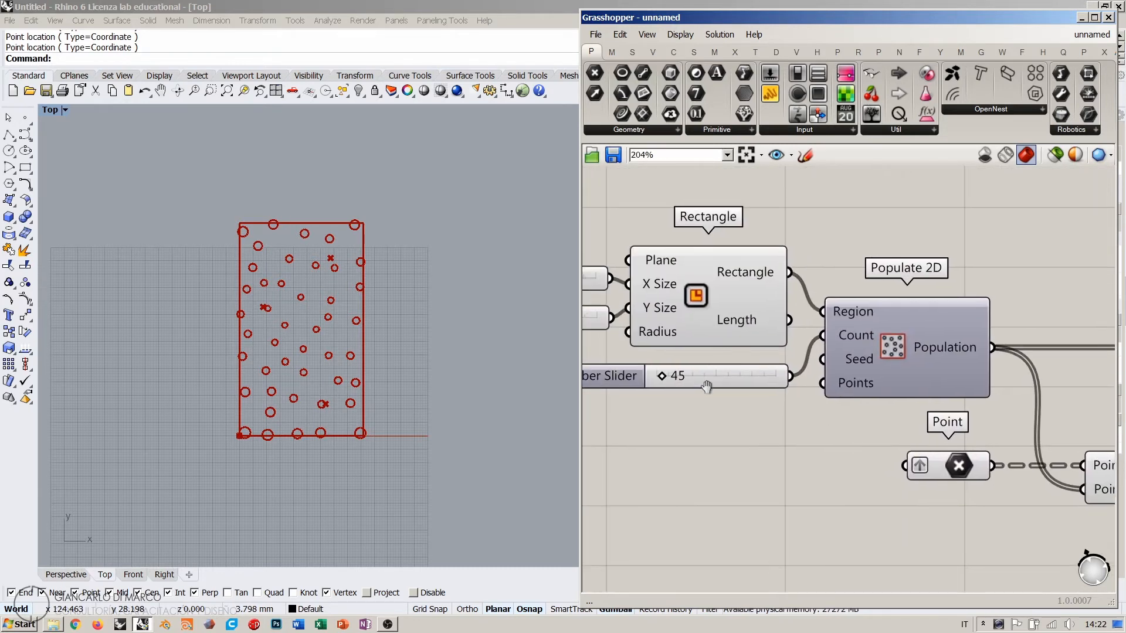
pyautogui.scroll(4, 706, 387)
pyautogui.moveTo(710, 416); pyautogui.dragTo(753, 417)
# Step: Nudge the divisor slider up toward Mass Addition and check the values at Division's Result output
pyautogui.moveTo(942, 399); pyautogui.dragTo(745, 373, button='right')
pyautogui.scroll(-4, 745, 373)
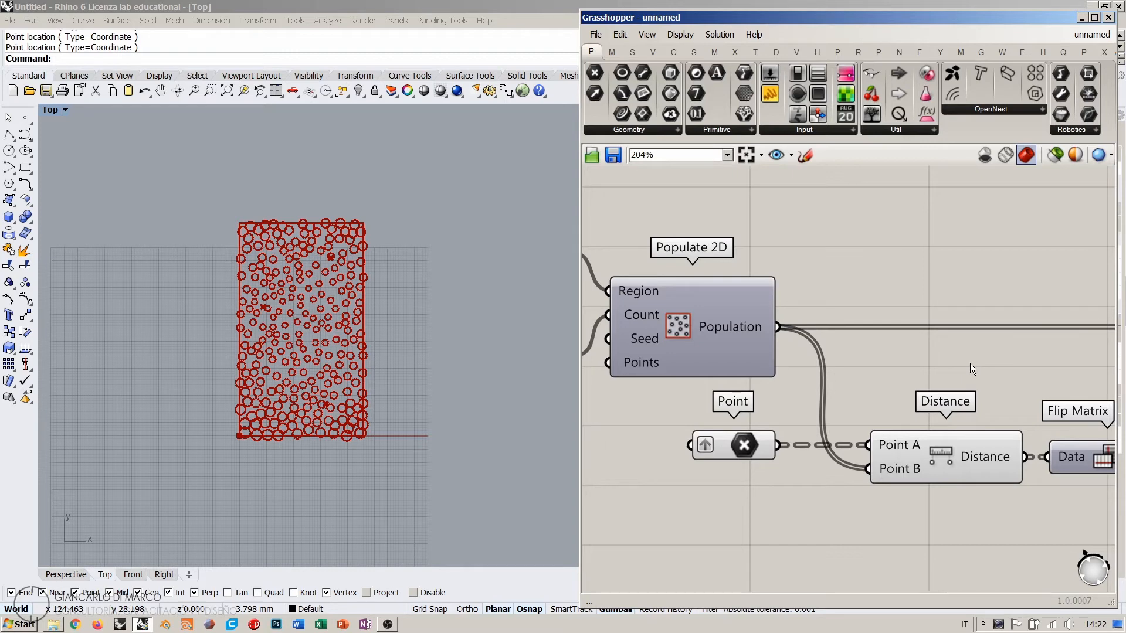
pyautogui.moveTo(970, 364); pyautogui.dragTo(834, 346, button='right')
pyautogui.scroll(-3, 834, 346)
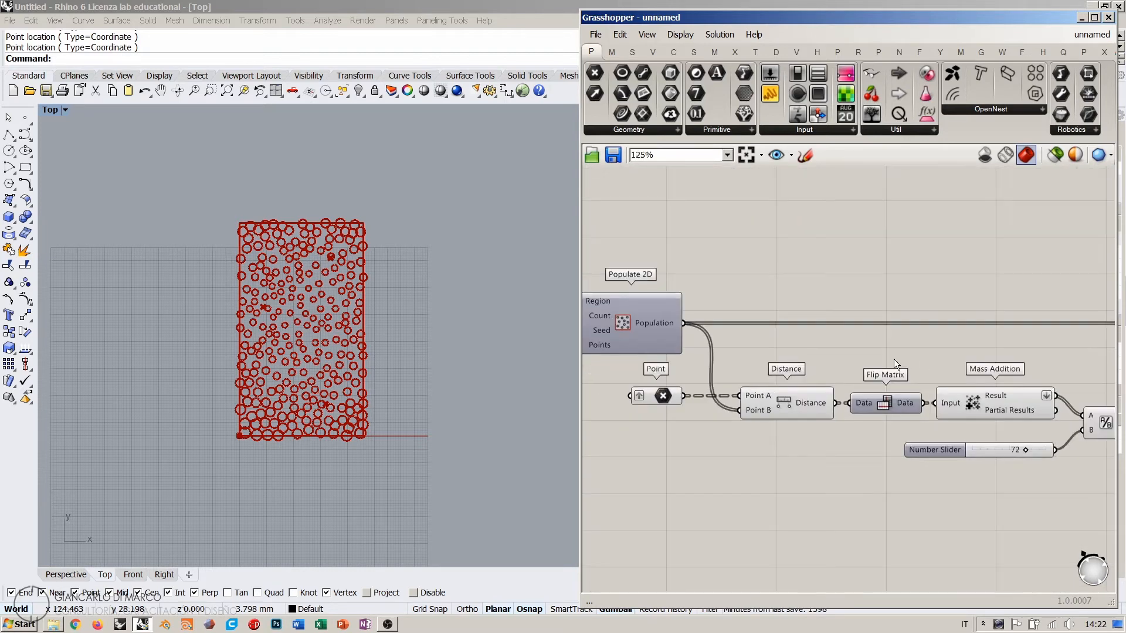
pyautogui.moveTo(999, 380); pyautogui.dragTo(779, 345, button='right')
pyautogui.scroll(3, 885, 390)
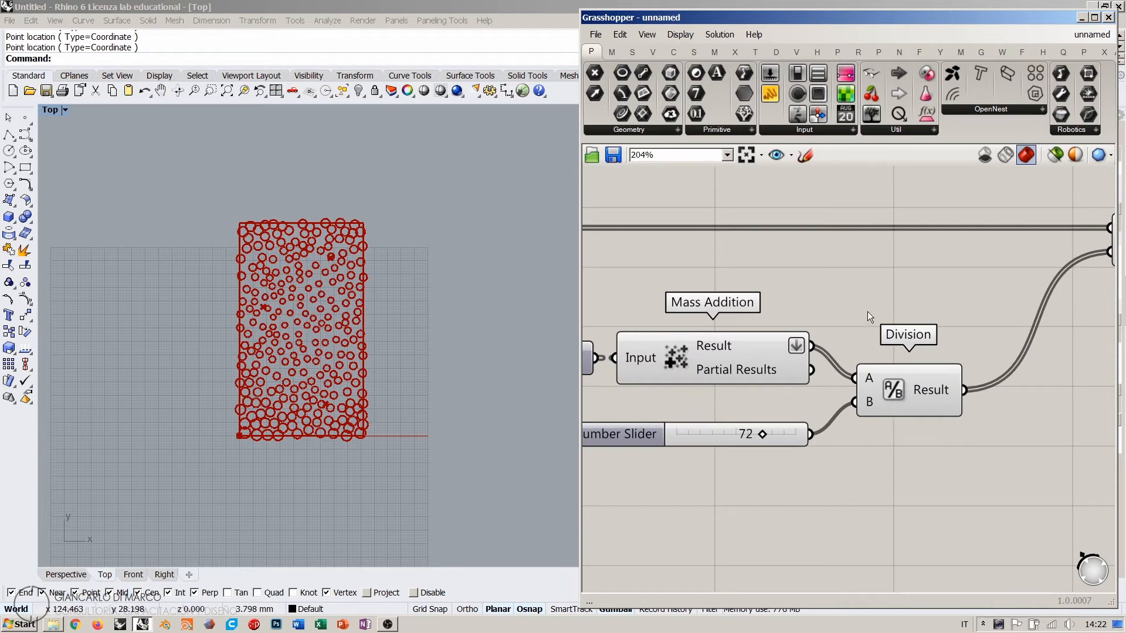
pyautogui.moveTo(793, 431); pyautogui.dragTo(787, 425)
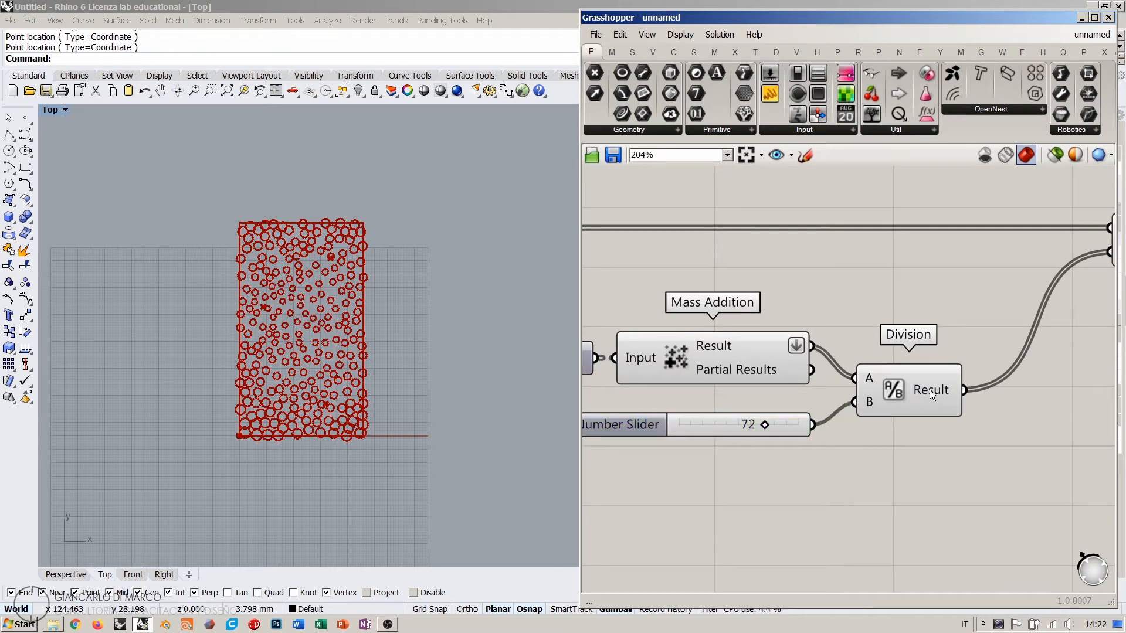
pyautogui.moveTo(929, 389)
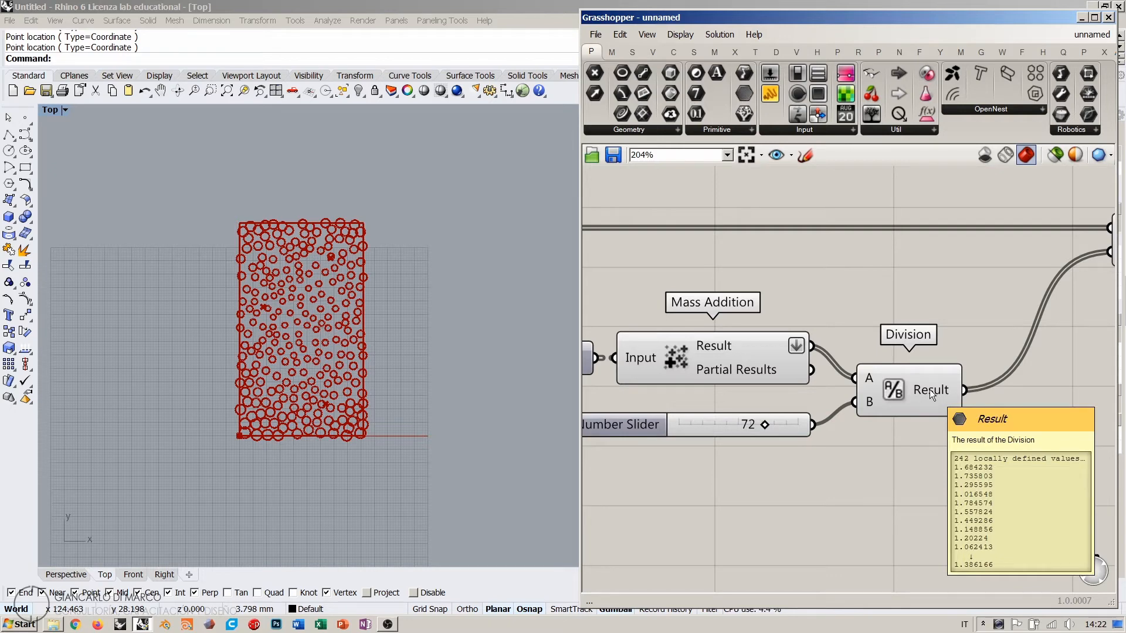
# Step: Shift the three attractor points of the Point parameter slightly inside the rectangle in the Top view to test the circles
pyautogui.scroll(5, 375, 343)
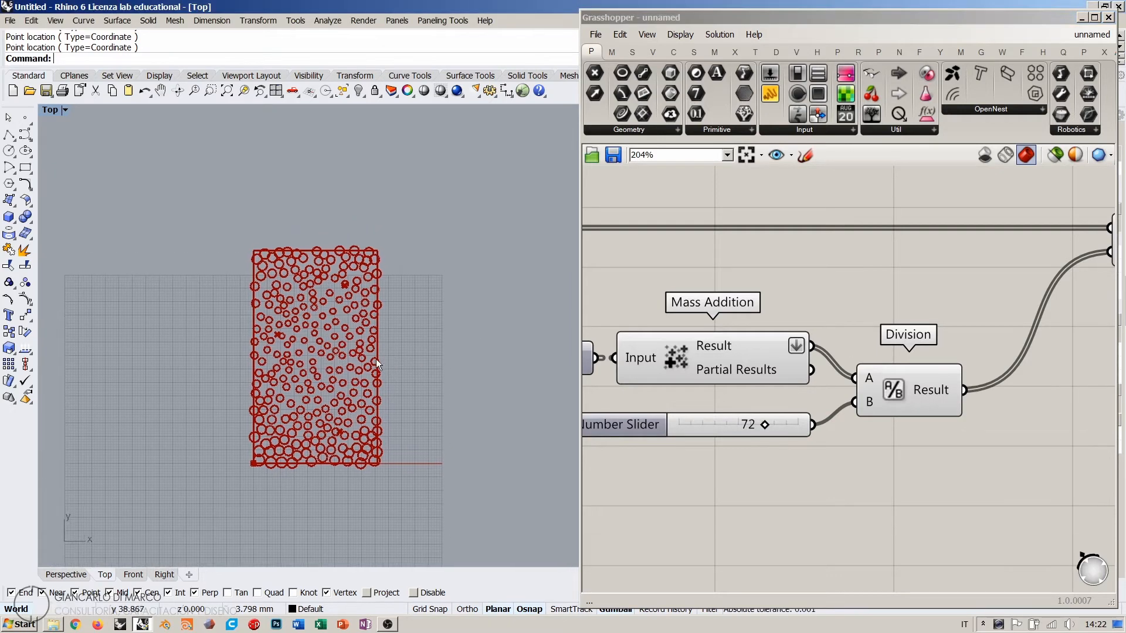
pyautogui.moveTo(375, 343); pyautogui.dragTo(378, 330, button='right')
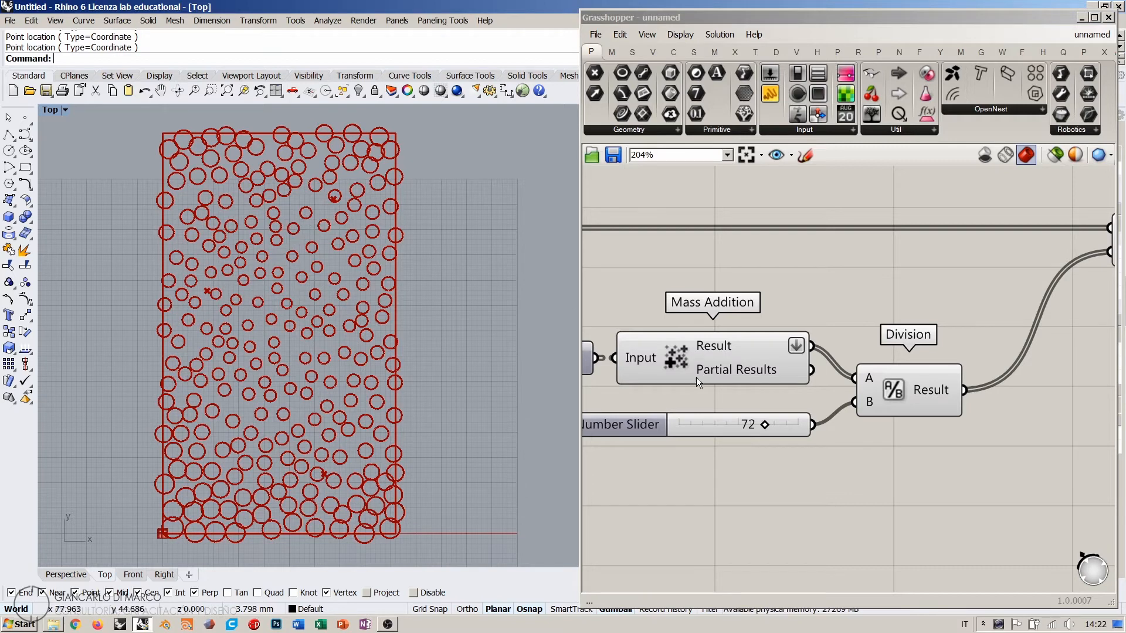
pyautogui.moveTo(696, 377); pyautogui.dragTo(822, 398, button='right')
pyautogui.moveTo(653, 388); pyautogui.dragTo(958, 402, button='right')
pyautogui.moveTo(721, 362); pyautogui.dragTo(871, 329, button='right')
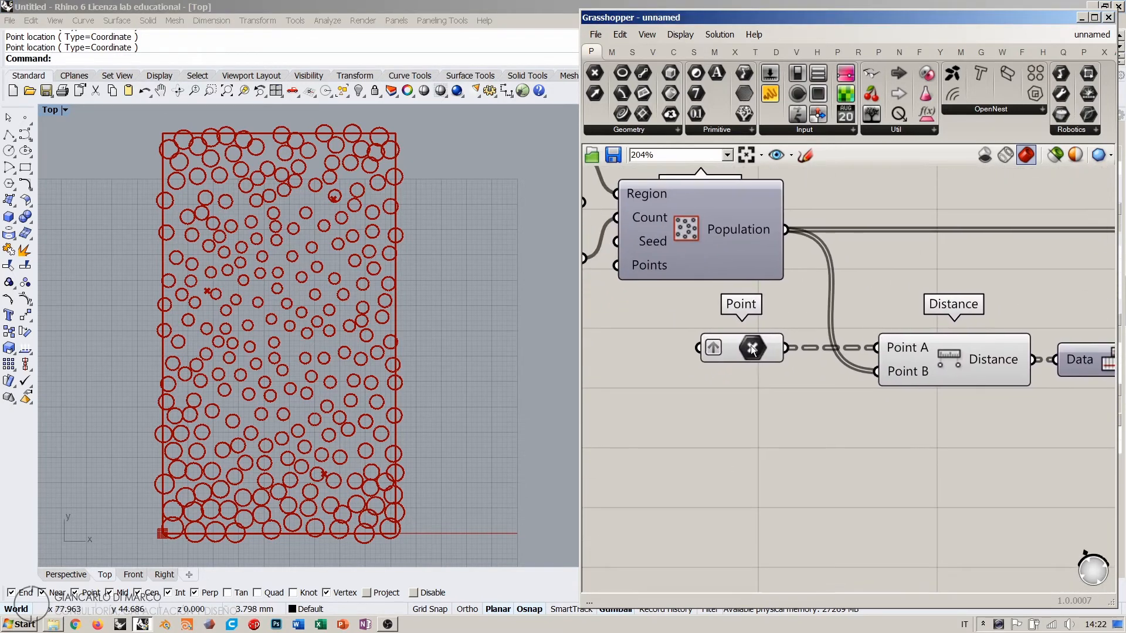
pyautogui.click(709, 359)
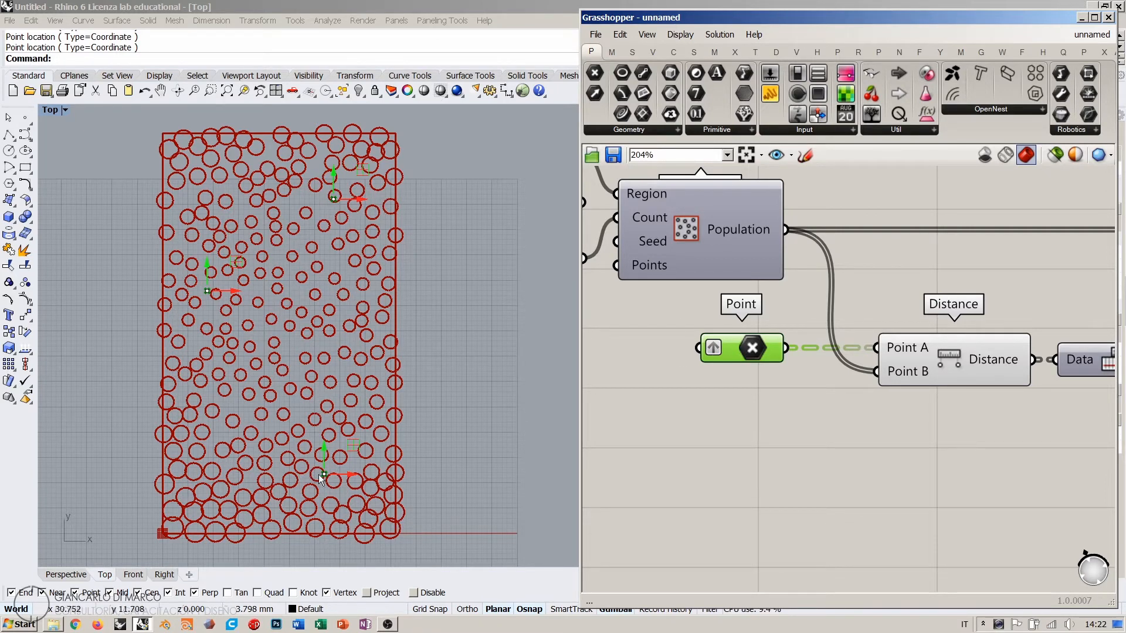
pyautogui.moveTo(323, 474)
pyautogui.mouseDown()
pyautogui.moveTo(241, 470)
pyautogui.moveTo(328, 489)
pyautogui.moveTo(373, 279)
pyautogui.moveTo(355, 292)
pyautogui.moveTo(284, 298)
pyautogui.moveTo(339, 486)
pyautogui.moveTo(320, 469)
pyautogui.moveTo(341, 462)
pyautogui.mouseUp()
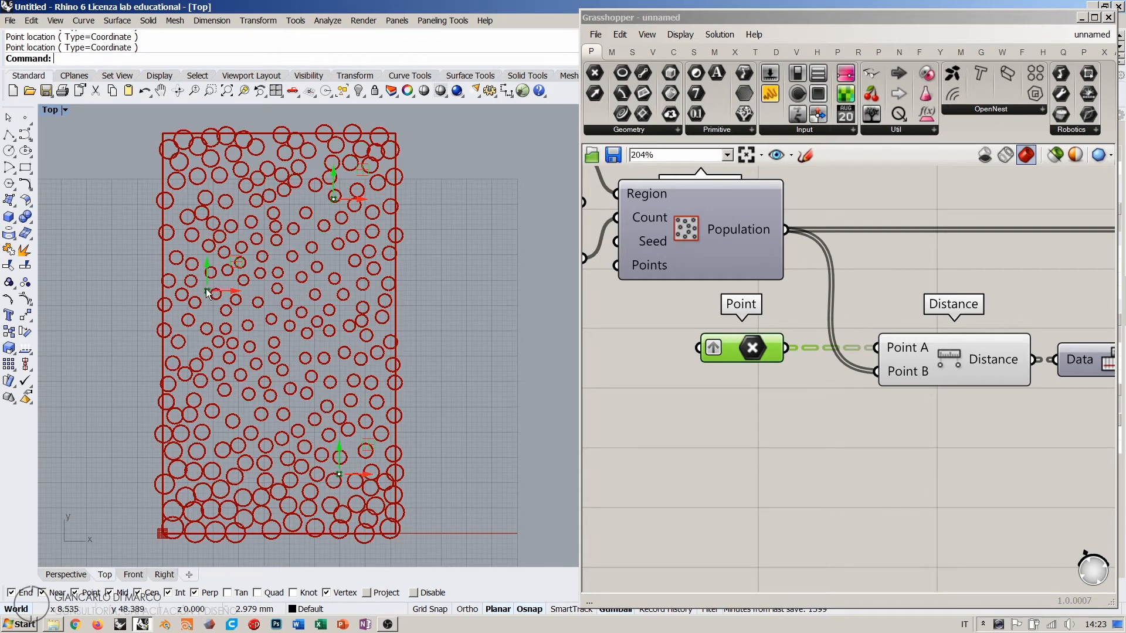
pyautogui.moveTo(206, 289); pyautogui.dragTo(195, 280)
pyautogui.moveTo(339, 191); pyautogui.dragTo(336, 188)
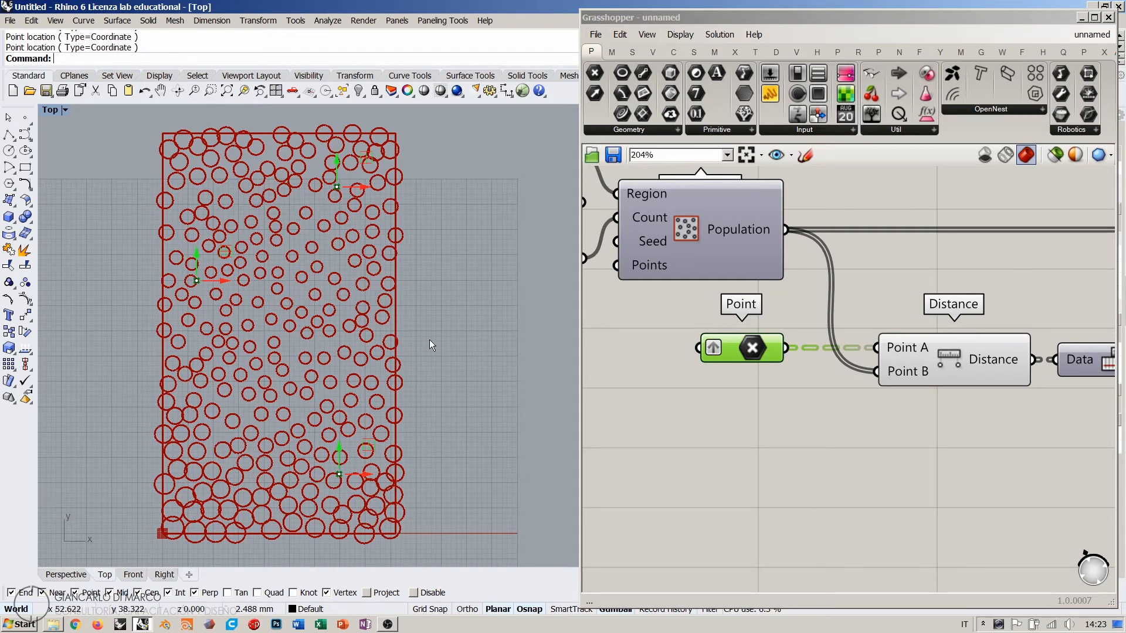
pyautogui.click(785, 427)
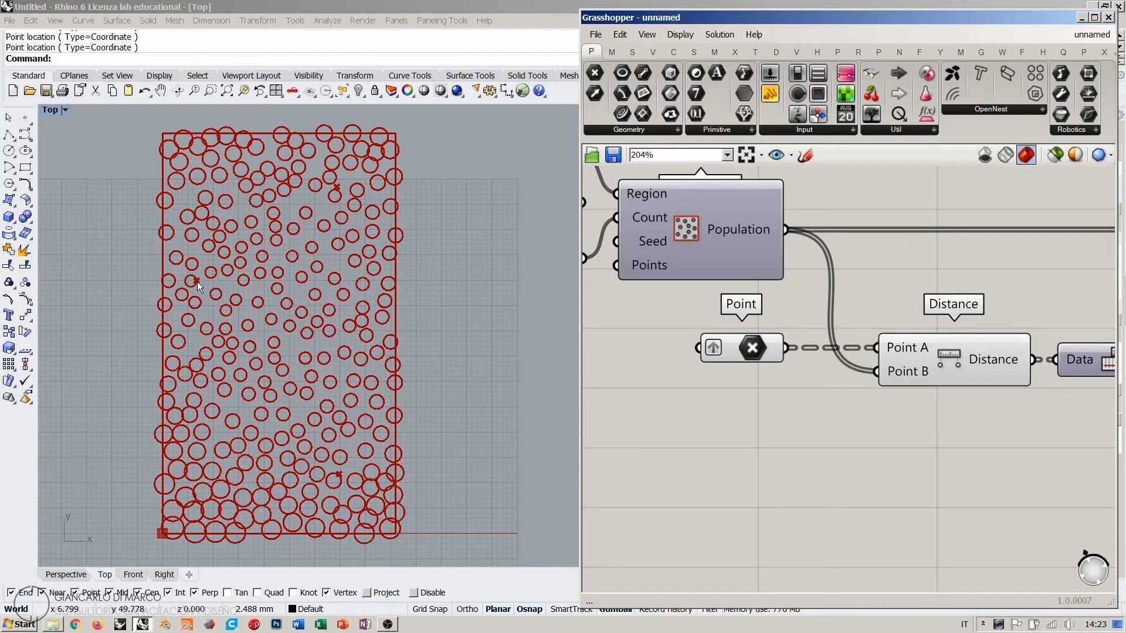
# Step: Sketch a freehand rectangle on the canvas below the Point and Distance components to illustrate the attractor field
pyautogui.moveTo(880, 438); pyautogui.dragTo(838, 328, button='right')
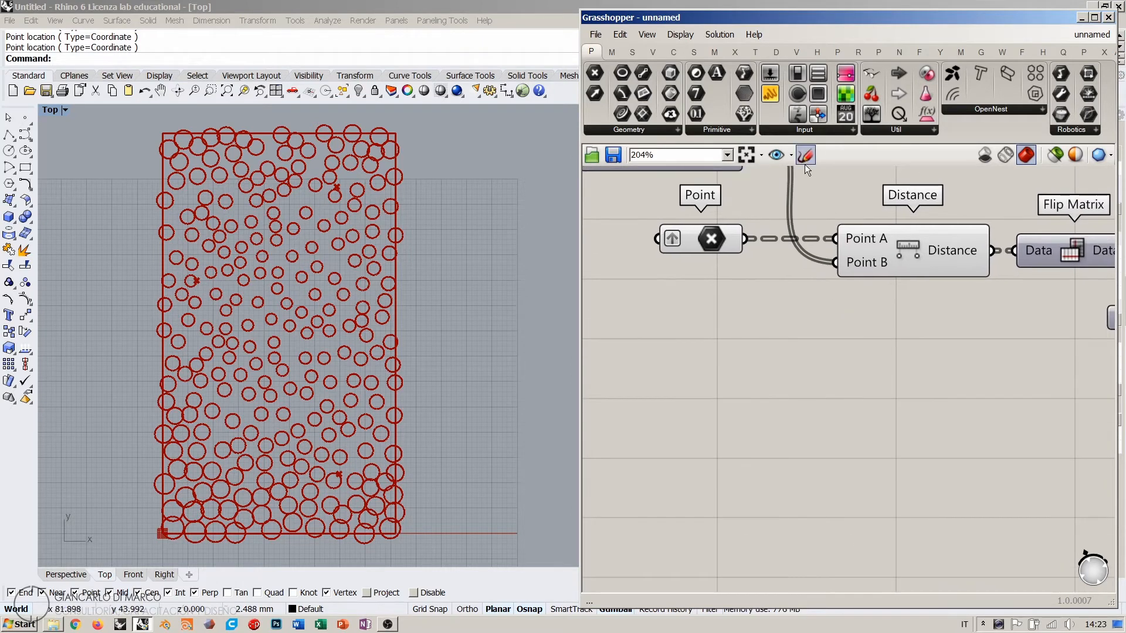
pyautogui.click(804, 154)
pyautogui.moveTo(731, 319); pyautogui.dragTo(734, 545)
pyautogui.moveTo(731, 557); pyautogui.dragTo(1024, 554)
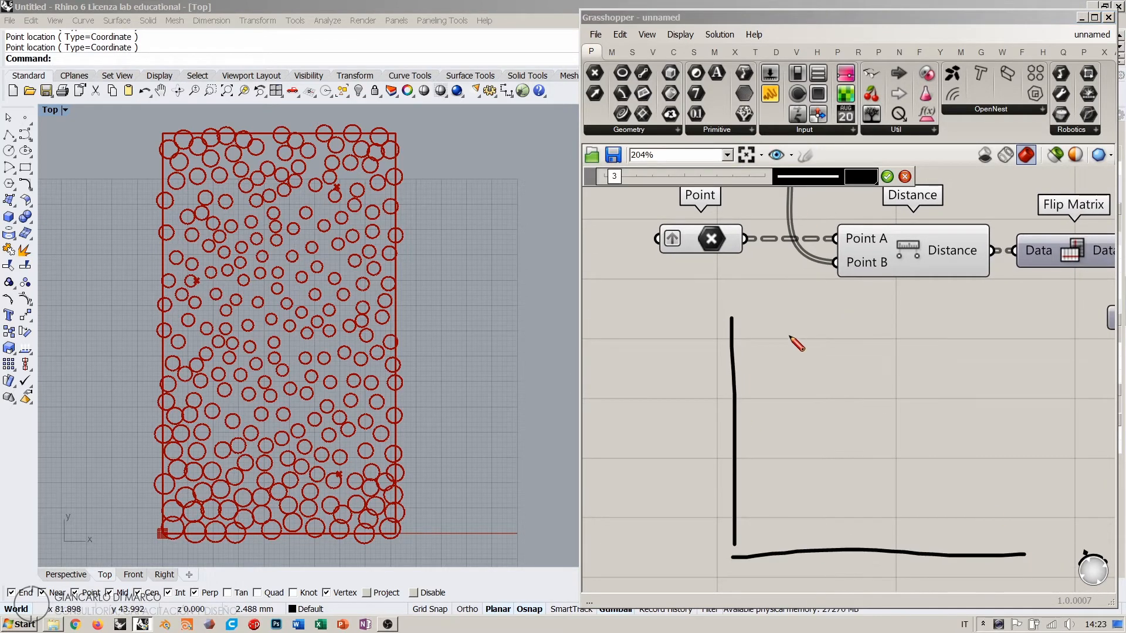
pyautogui.moveTo(719, 311)
pyautogui.mouseDown()
pyautogui.moveTo(985, 312)
pyautogui.moveTo(1024, 554)
pyautogui.mouseUp()
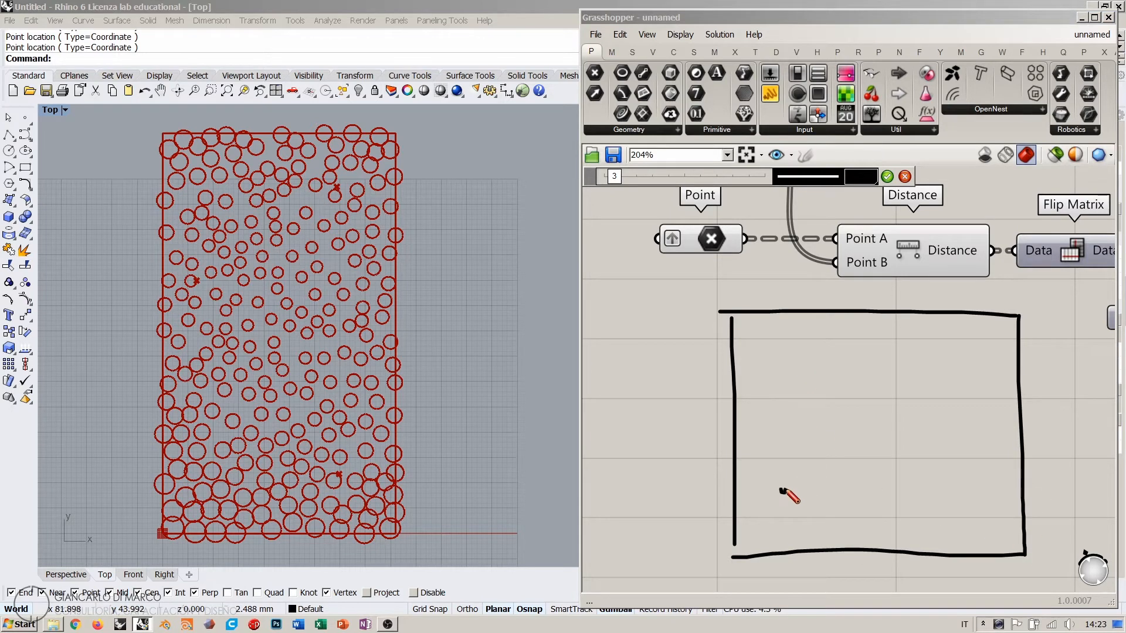
# Step: Mark three attractor points inside the sketched rectangle and draw concentric rings and arcs spreading from the lower-left one
pyautogui.click(909, 337)
pyautogui.click(977, 472)
pyautogui.moveTo(771, 473)
pyautogui.mouseDown()
pyautogui.moveTo(806, 513)
pyautogui.moveTo(774, 474)
pyautogui.moveTo(811, 457)
pyautogui.moveTo(760, 518)
pyautogui.moveTo(776, 451)
pyautogui.mouseUp()
pyautogui.moveTo(765, 425)
pyautogui.mouseDown()
pyautogui.moveTo(862, 515)
pyautogui.moveTo(830, 542)
pyautogui.mouseUp()
pyautogui.moveTo(751, 400)
pyautogui.mouseDown()
pyautogui.moveTo(882, 452)
pyautogui.moveTo(902, 544)
pyautogui.mouseUp()
pyautogui.moveTo(748, 367)
pyautogui.mouseDown()
pyautogui.moveTo(848, 377)
pyautogui.moveTo(930, 549)
pyautogui.mouseUp()
pyautogui.moveTo(768, 340)
pyautogui.mouseDown()
pyautogui.moveTo(972, 455)
pyautogui.moveTo(977, 539)
pyautogui.mouseUp()
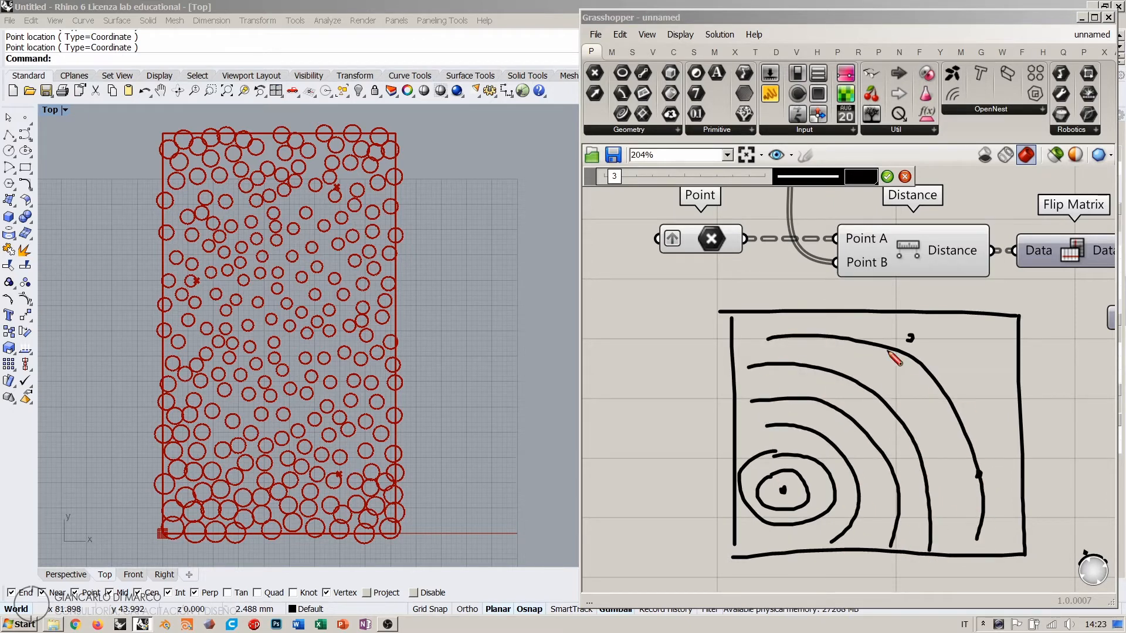
# Step: Complete the lower-left attractor's arcs and draw concentric rings and widening arcs around the upper attractor point inside the sketched rectangle
pyautogui.moveTo(857, 315)
pyautogui.mouseDown()
pyautogui.moveTo(940, 329)
pyautogui.moveTo(1013, 407)
pyautogui.mouseUp()
pyautogui.moveTo(963, 309); pyautogui.dragTo(1014, 351)
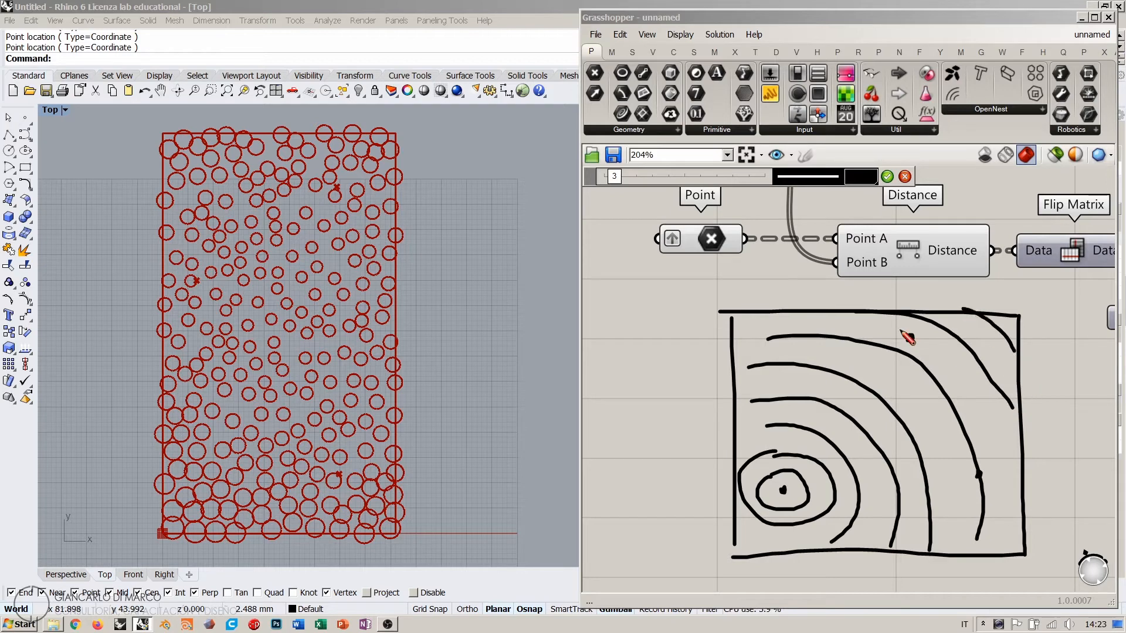
pyautogui.moveTo(908, 326)
pyautogui.mouseDown()
pyautogui.moveTo(935, 337)
pyautogui.moveTo(917, 321)
pyautogui.moveTo(949, 376)
pyautogui.moveTo(951, 322)
pyautogui.mouseUp()
pyautogui.moveTo(827, 314)
pyautogui.mouseDown()
pyautogui.moveTo(929, 422)
pyautogui.moveTo(976, 329)
pyautogui.moveTo(836, 434)
pyautogui.moveTo(978, 324)
pyautogui.mouseUp()
pyautogui.moveTo(791, 315)
pyautogui.mouseDown()
pyautogui.moveTo(766, 352)
pyautogui.moveTo(973, 493)
pyautogui.moveTo(1014, 399)
pyautogui.mouseUp()
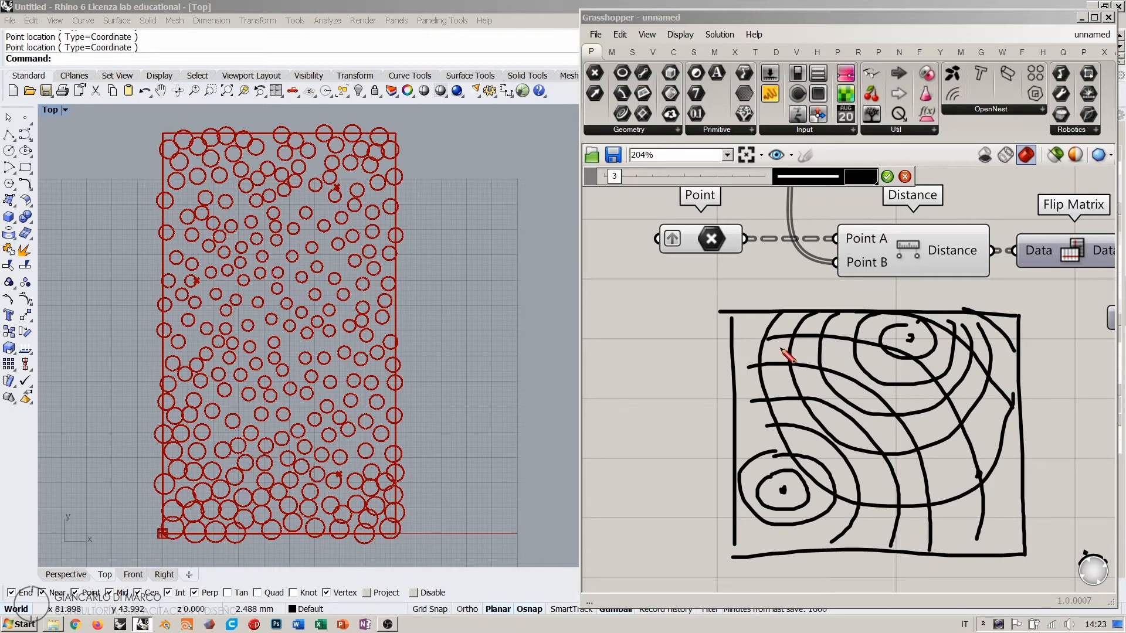
pyautogui.moveTo(734, 330)
pyautogui.mouseDown()
pyautogui.moveTo(751, 491)
pyautogui.moveTo(926, 548)
pyautogui.moveTo(1025, 481)
pyautogui.mouseUp()
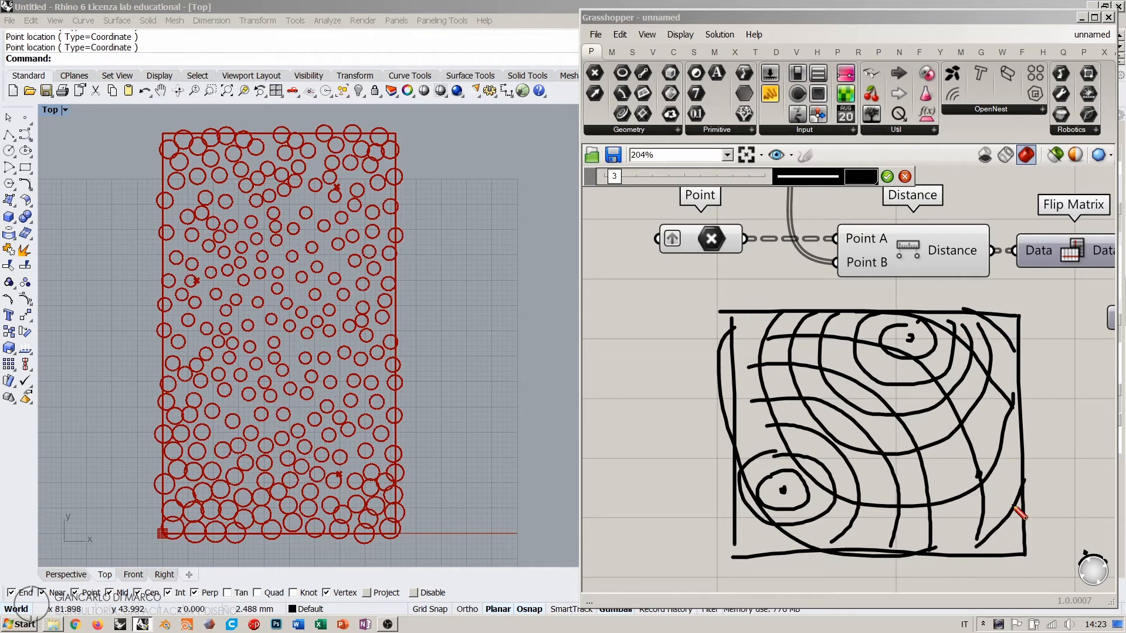
# Step: Draw concentric rings and arcs around the third attractor point so they cross the other fields, and accept the sketch
pyautogui.moveTo(986, 447)
pyautogui.mouseDown()
pyautogui.moveTo(976, 503)
pyautogui.moveTo(1006, 446)
pyautogui.moveTo(1028, 477)
pyautogui.moveTo(961, 453)
pyautogui.mouseUp()
pyautogui.moveTo(982, 412)
pyautogui.mouseDown()
pyautogui.moveTo(1028, 537)
pyautogui.moveTo(1010, 405)
pyautogui.moveTo(887, 550)
pyautogui.moveTo(967, 580)
pyautogui.mouseUp()
pyautogui.moveTo(991, 381)
pyautogui.mouseDown()
pyautogui.moveTo(1025, 394)
pyautogui.moveTo(917, 332)
pyautogui.moveTo(834, 533)
pyautogui.mouseUp()
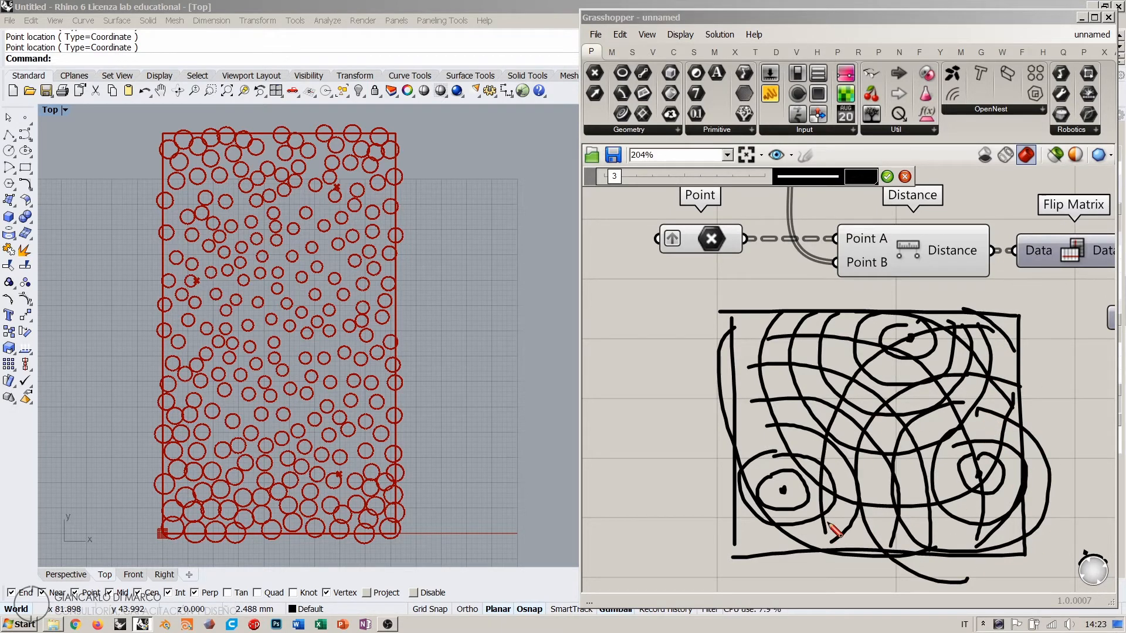
pyautogui.moveTo(803, 304); pyautogui.dragTo(724, 423)
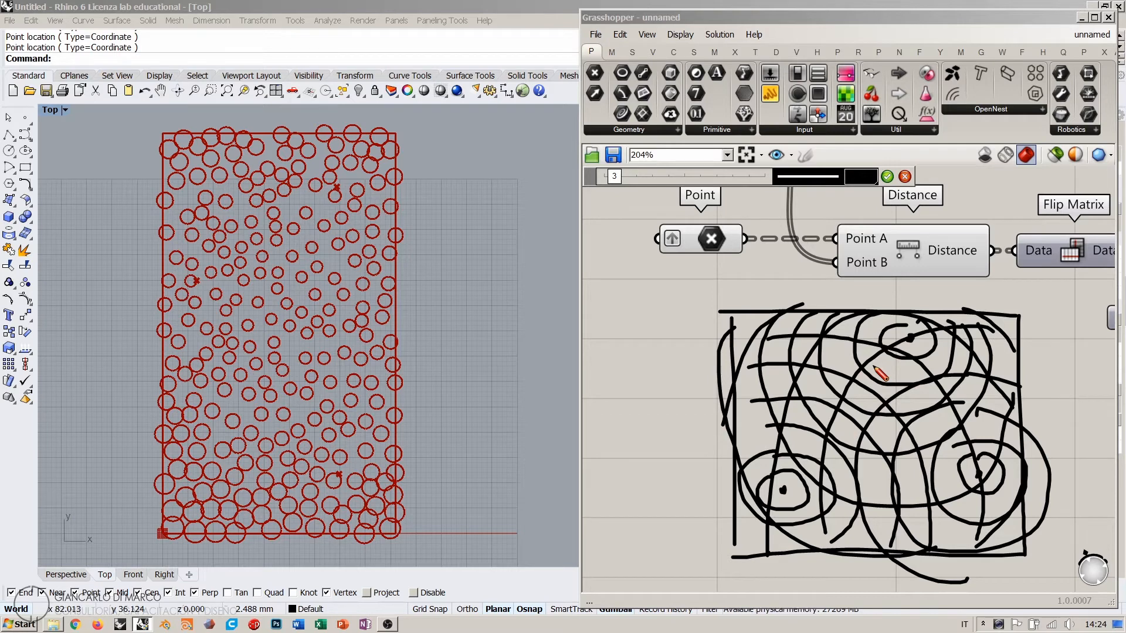
pyautogui.click(887, 176)
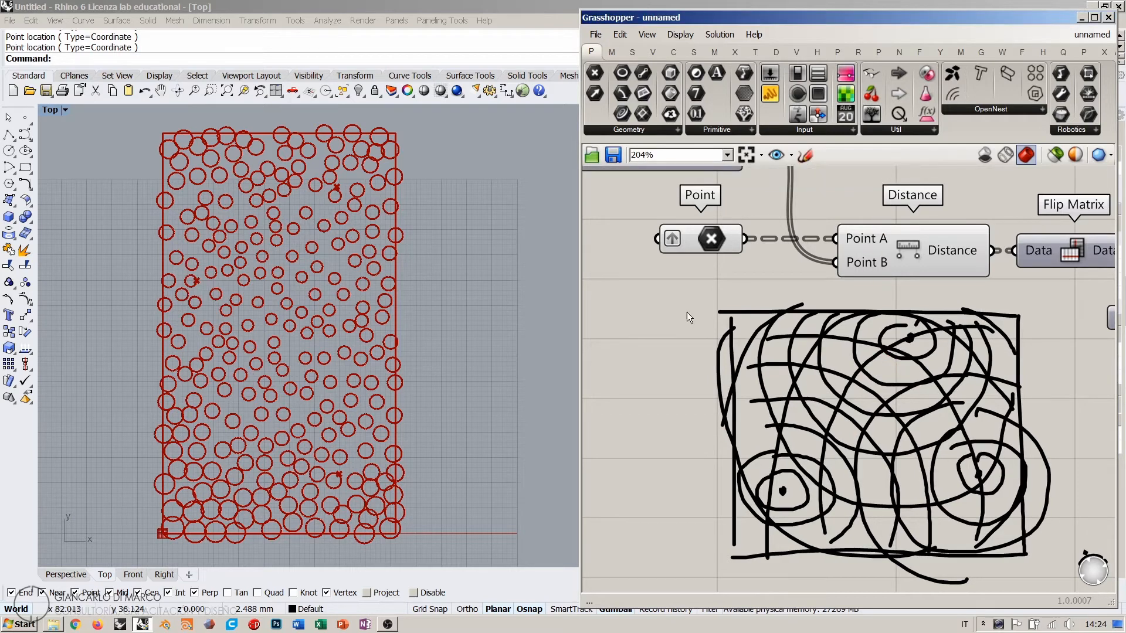
# Step: Nudge the divisor slider up beneath Mass Addition and move the attractor sketch beyond the Circle component
pyautogui.scroll(-4, 687, 313)
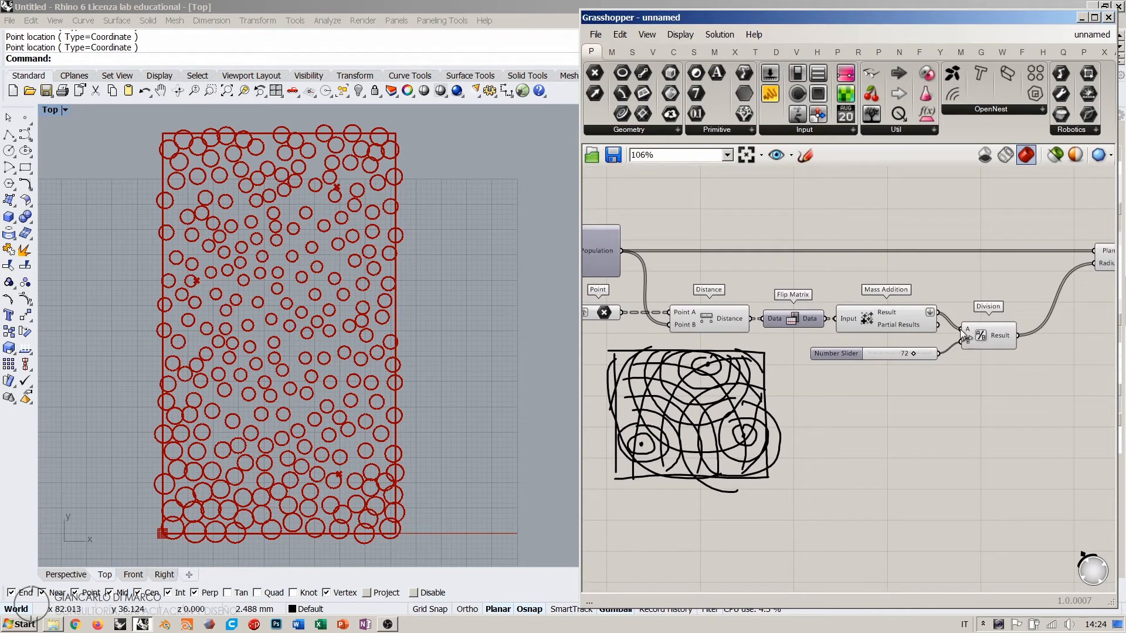
pyautogui.moveTo(924, 354); pyautogui.dragTo(924, 348)
pyautogui.click(933, 395)
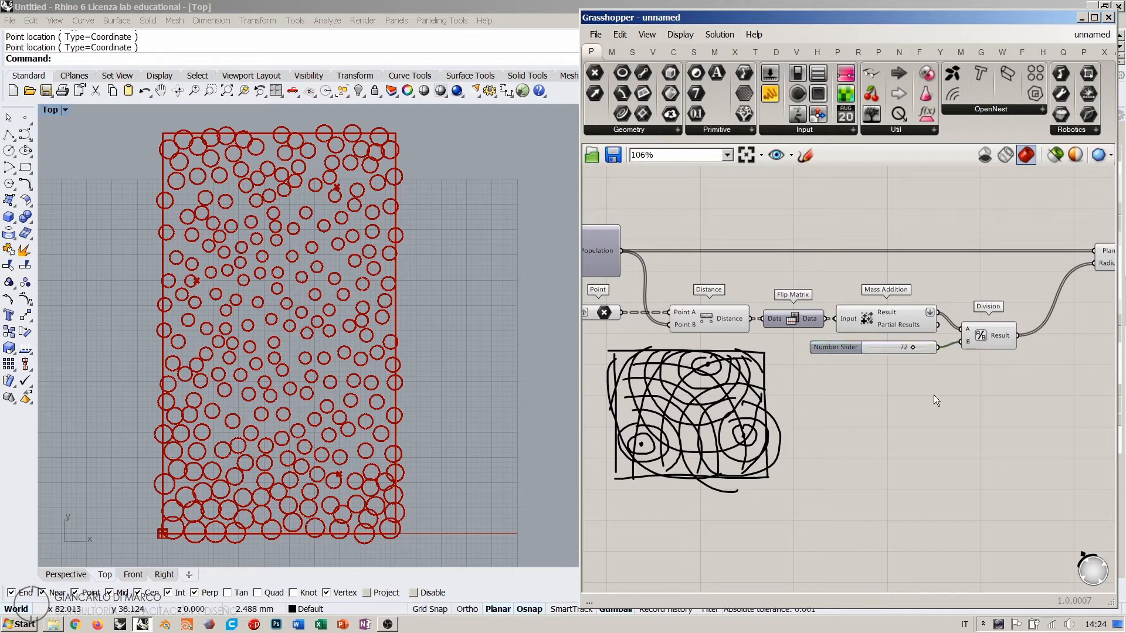
pyautogui.scroll(-3, 747, 402)
pyautogui.moveTo(699, 417); pyautogui.dragTo(1057, 350)
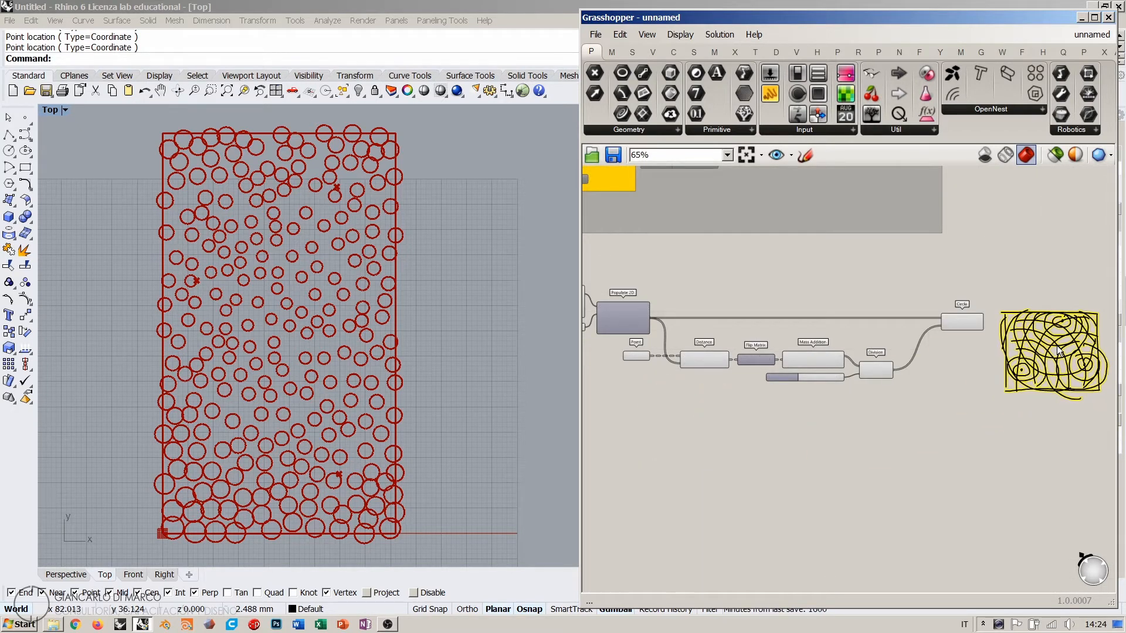
# Step: Delete the Division component and its number slider from the definition
pyautogui.scroll(4, 857, 324)
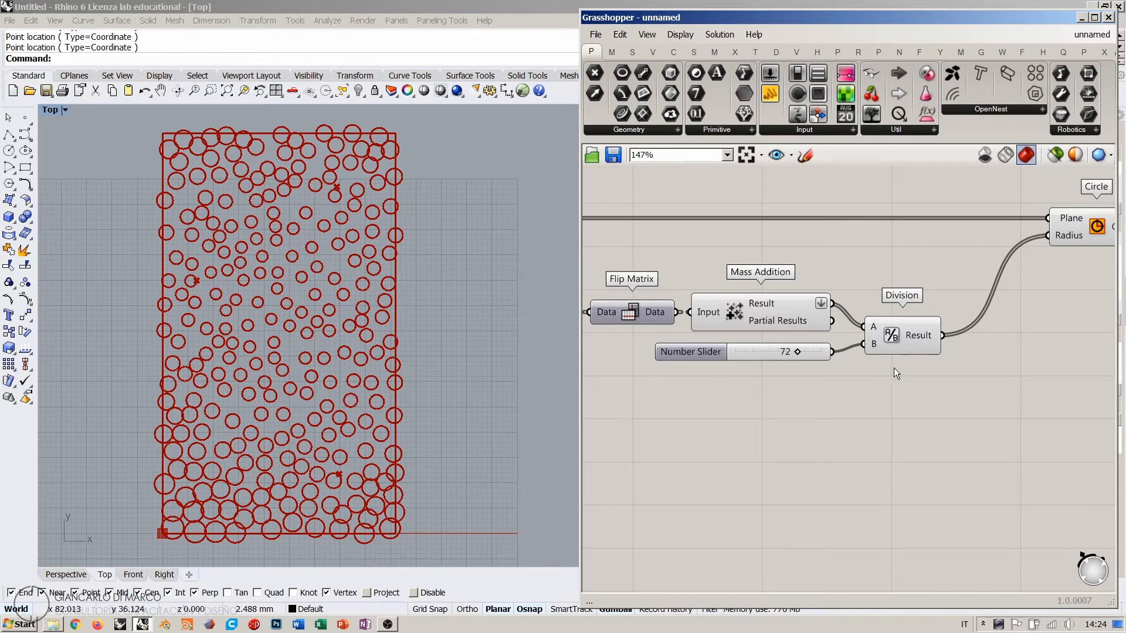
pyautogui.click(893, 339)
pyautogui.press('Delete')
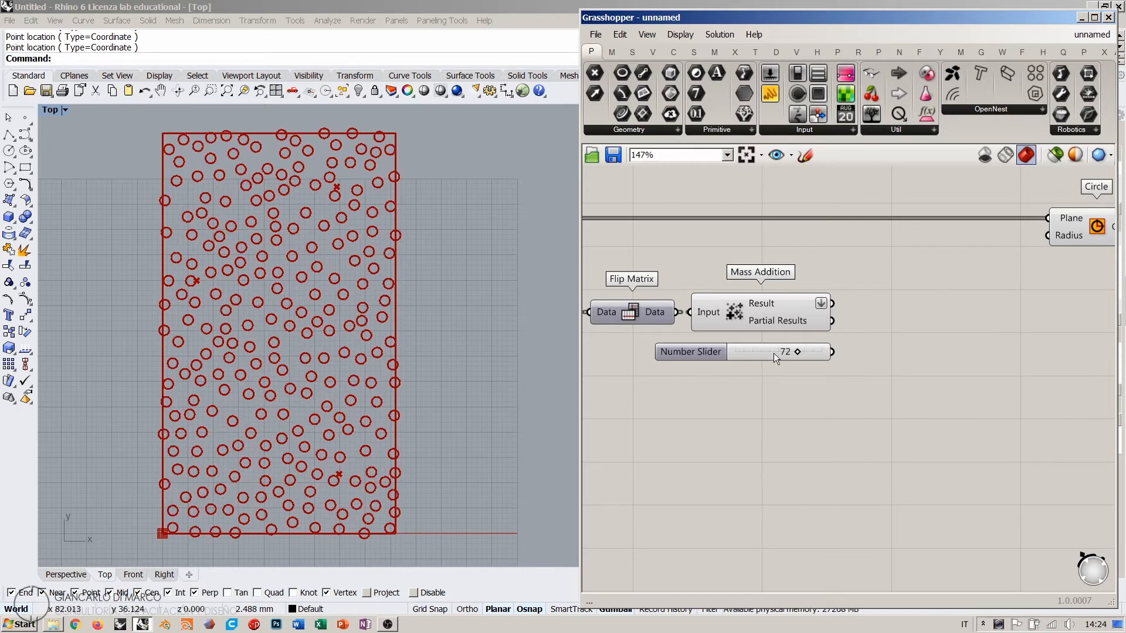
pyautogui.click(772, 353)
pyautogui.press('Delete')
# Step: Shift the Flip Matrix and Mass Addition components farther away from Distance to free up space
pyautogui.moveTo(897, 340); pyautogui.dragTo(854, 354, button='right')
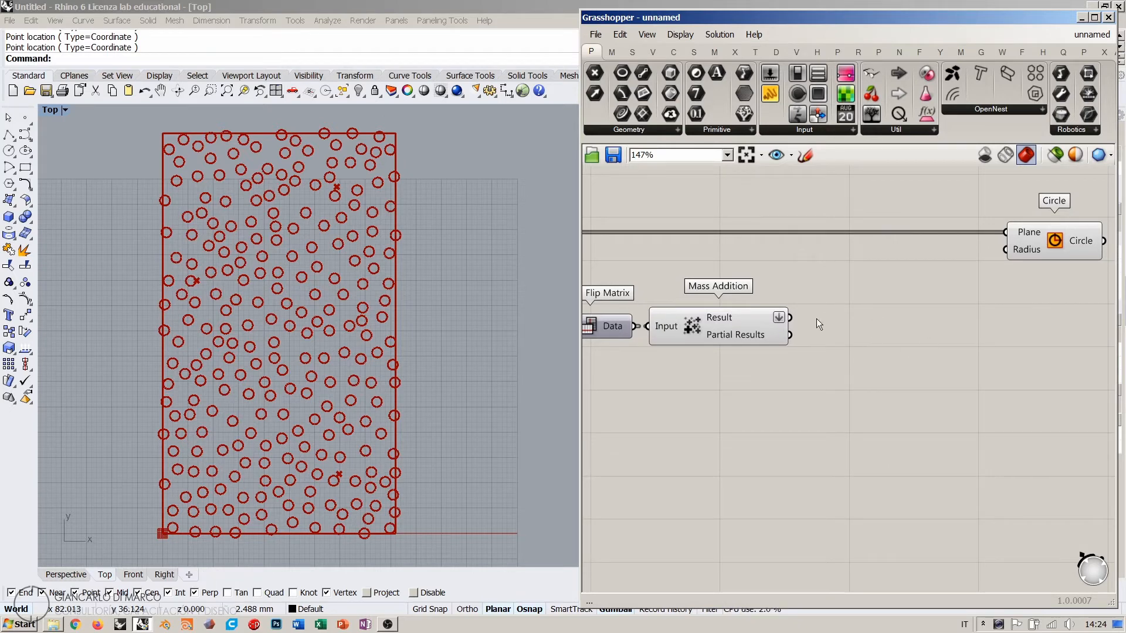
pyautogui.moveTo(738, 369); pyautogui.dragTo(876, 381, button='right')
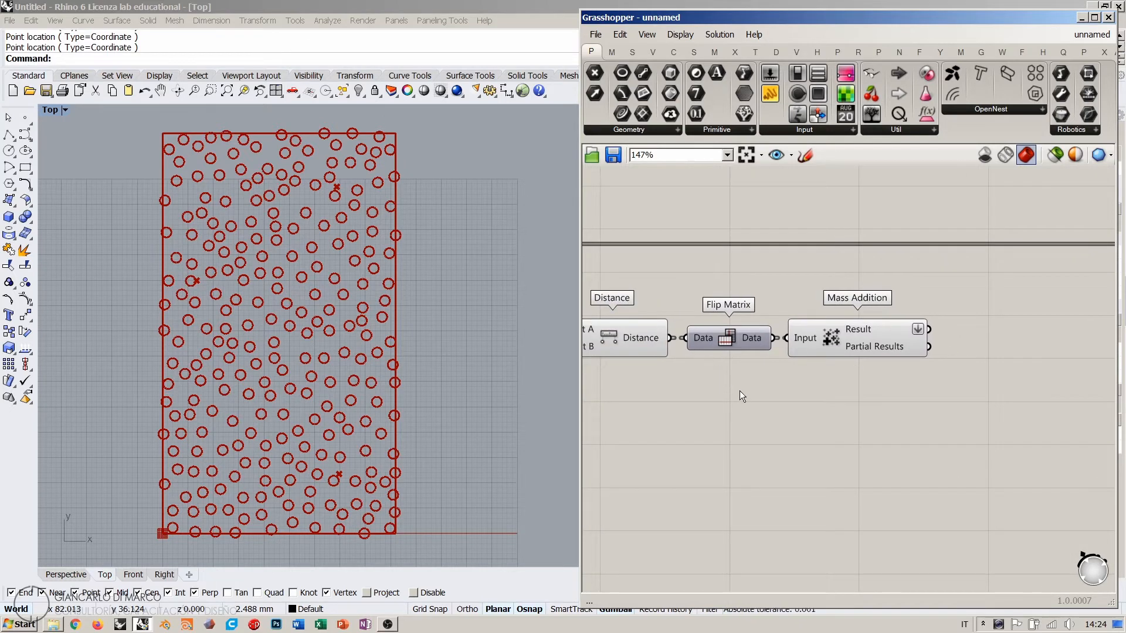
pyautogui.moveTo(794, 393); pyautogui.dragTo(911, 366, button='right')
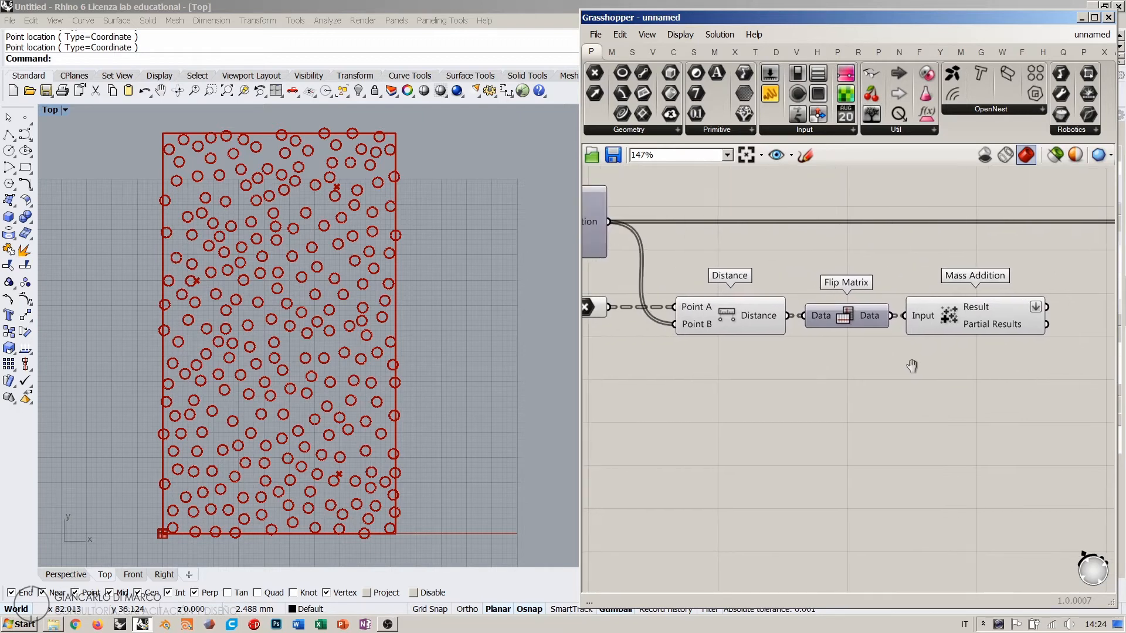
pyautogui.moveTo(957, 352); pyautogui.dragTo(928, 317)
pyautogui.click(887, 392)
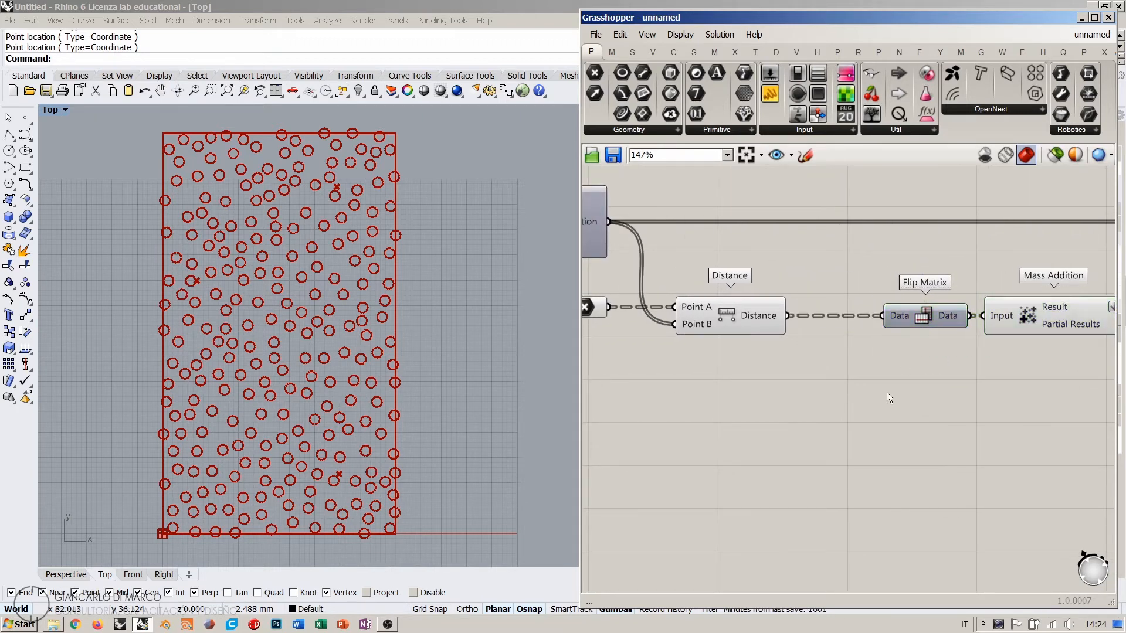
# Step: Replace the Point parameter's attractors with one point picked near the centre of the rectangle in the Top view
pyautogui.moveTo(672, 328); pyautogui.dragTo(801, 339, button='right')
pyautogui.rightClick(715, 319)
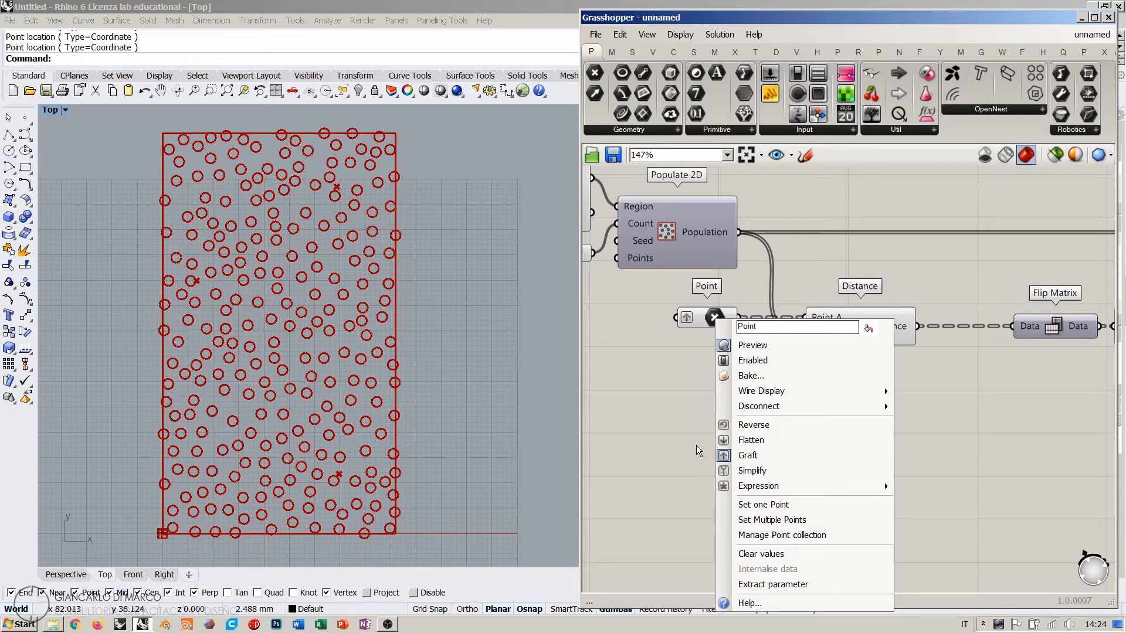
pyautogui.click(763, 504)
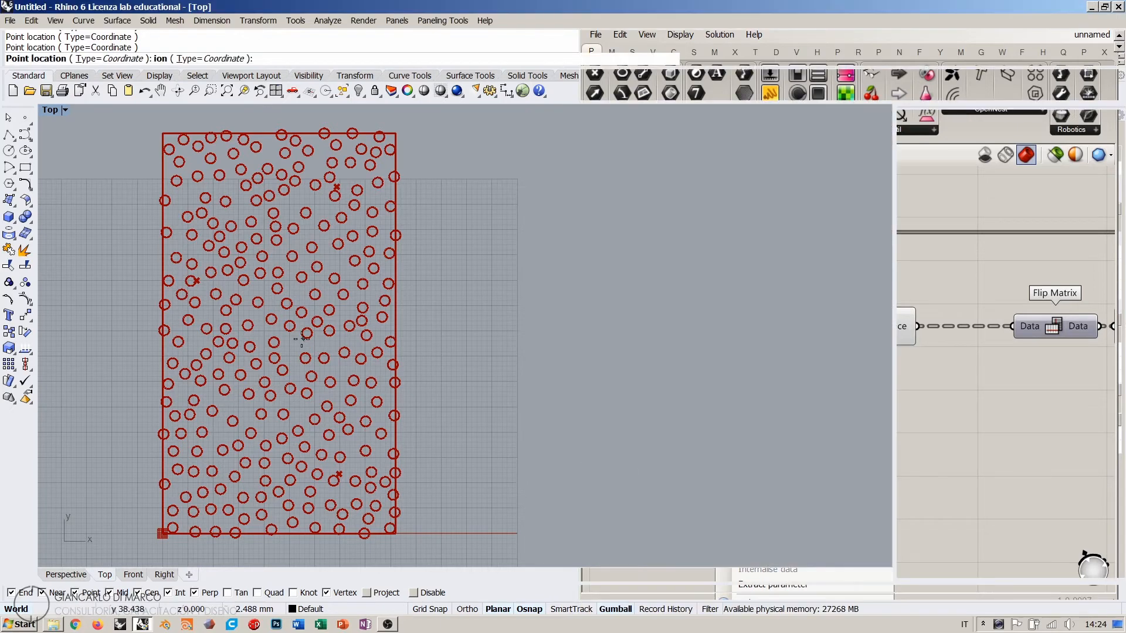
pyautogui.click(279, 331)
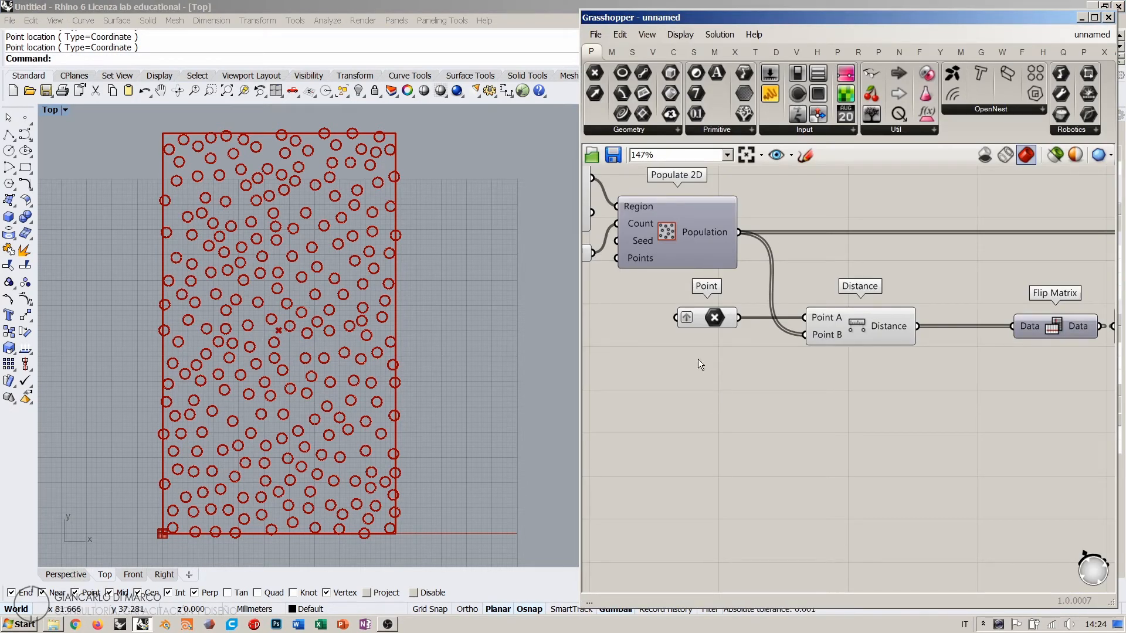
# Step: Place a Panel below the Distance component, wired to its Distance output, and enlarge it to list more values
pyautogui.moveTo(880, 365); pyautogui.dragTo(833, 361, button='right')
pyautogui.moveTo(870, 323); pyautogui.dragTo(877, 461)
pyautogui.moveTo(948, 470); pyautogui.dragTo(813, 330, button='right')
pyautogui.moveTo(826, 362); pyautogui.dragTo(822, 546)
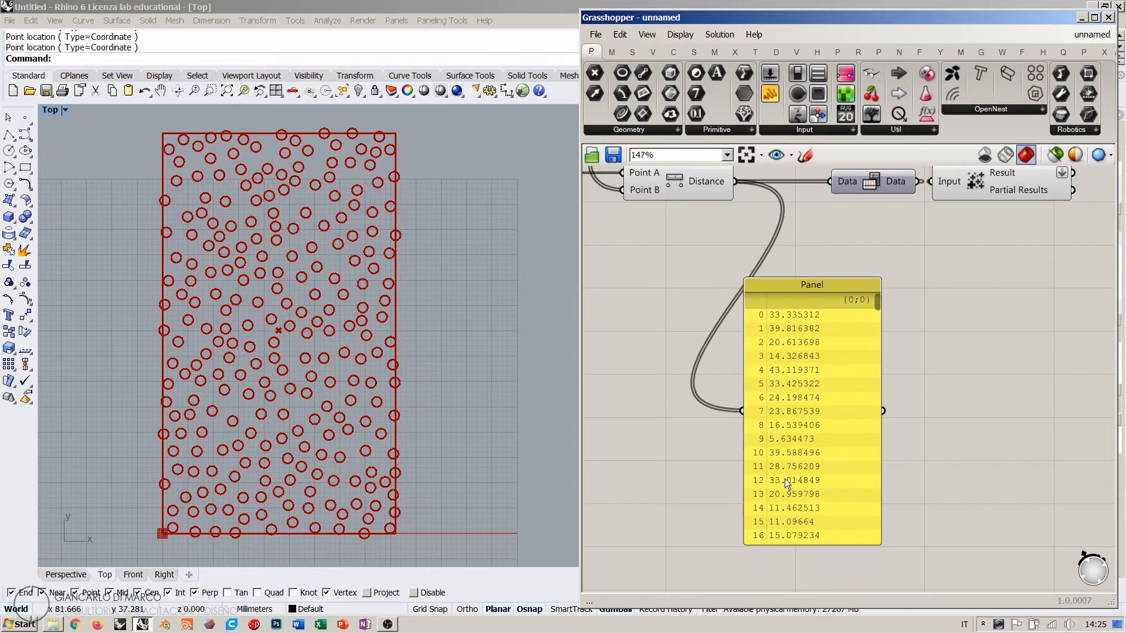
# Step: Examine the Populate 2D points feeding Distance and the resulting distance values listed in the Panel
pyautogui.moveTo(663, 246); pyautogui.dragTo(863, 398, button='right')
pyautogui.click(704, 243)
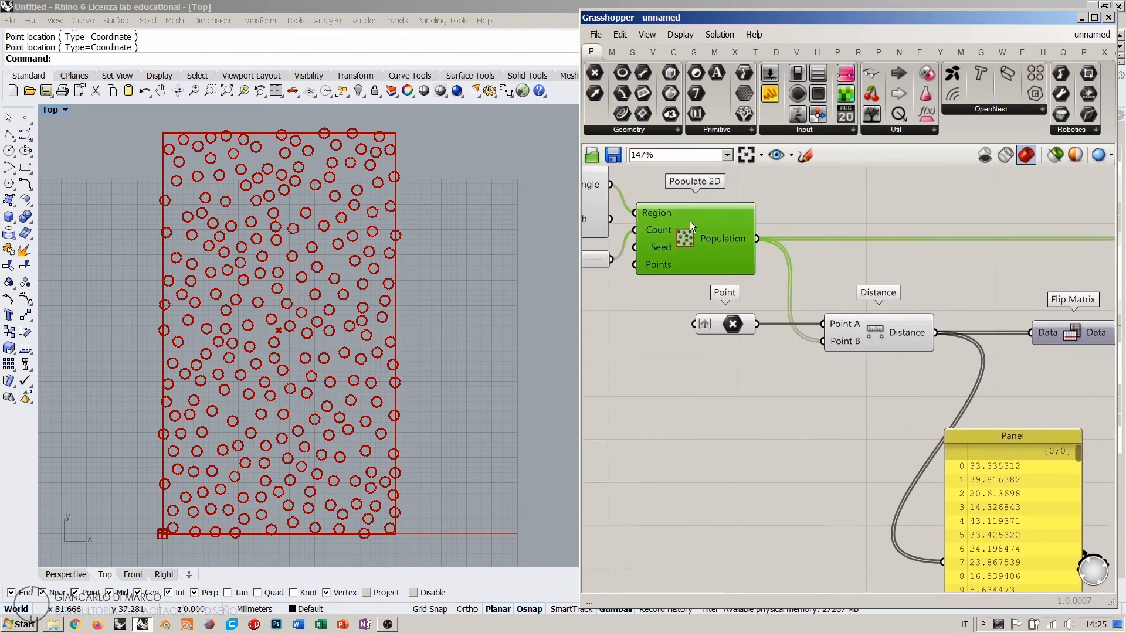
pyautogui.moveTo(716, 241); pyautogui.dragTo(805, 318, button='right')
pyautogui.scroll(1, 794, 288)
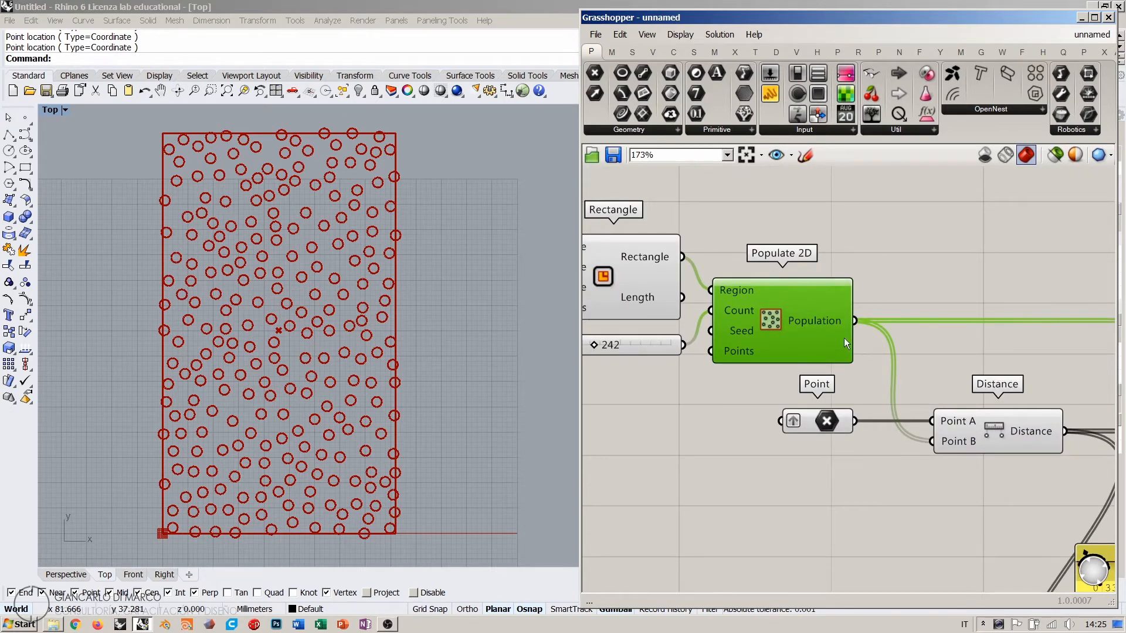
pyautogui.scroll(-3, 719, 264)
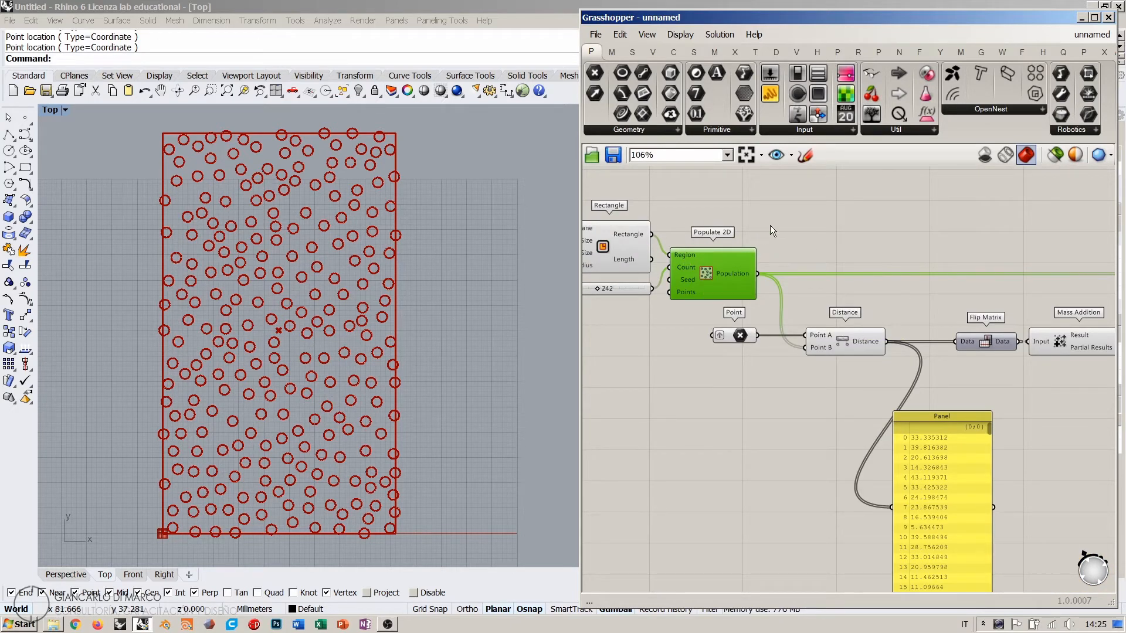
pyautogui.click(730, 220)
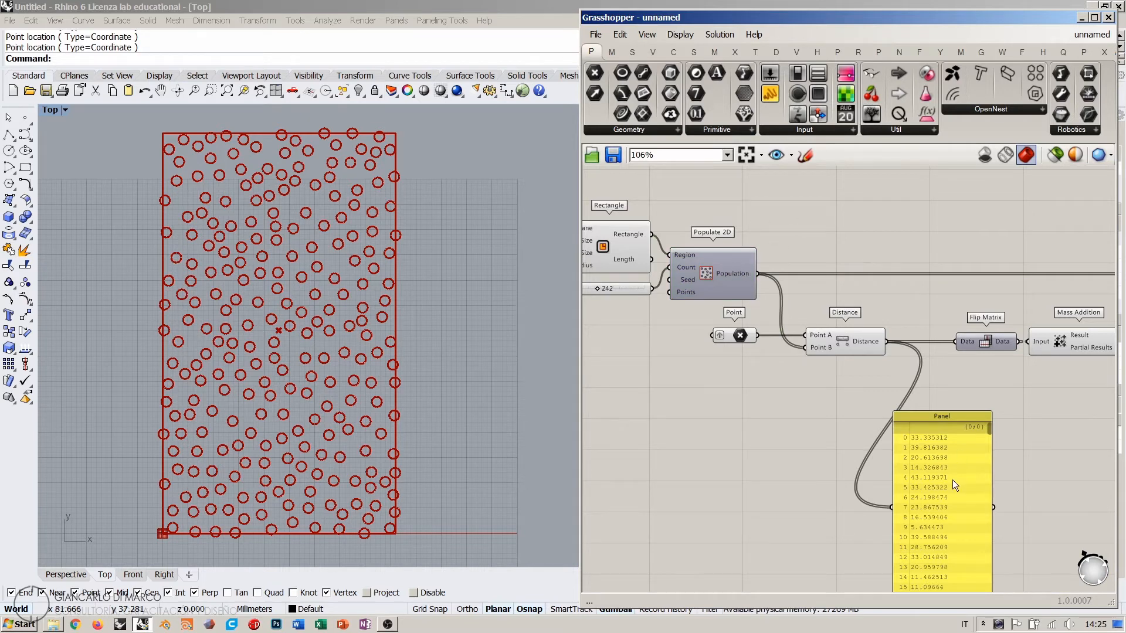
pyautogui.moveTo(952, 479); pyautogui.dragTo(874, 333, button='right')
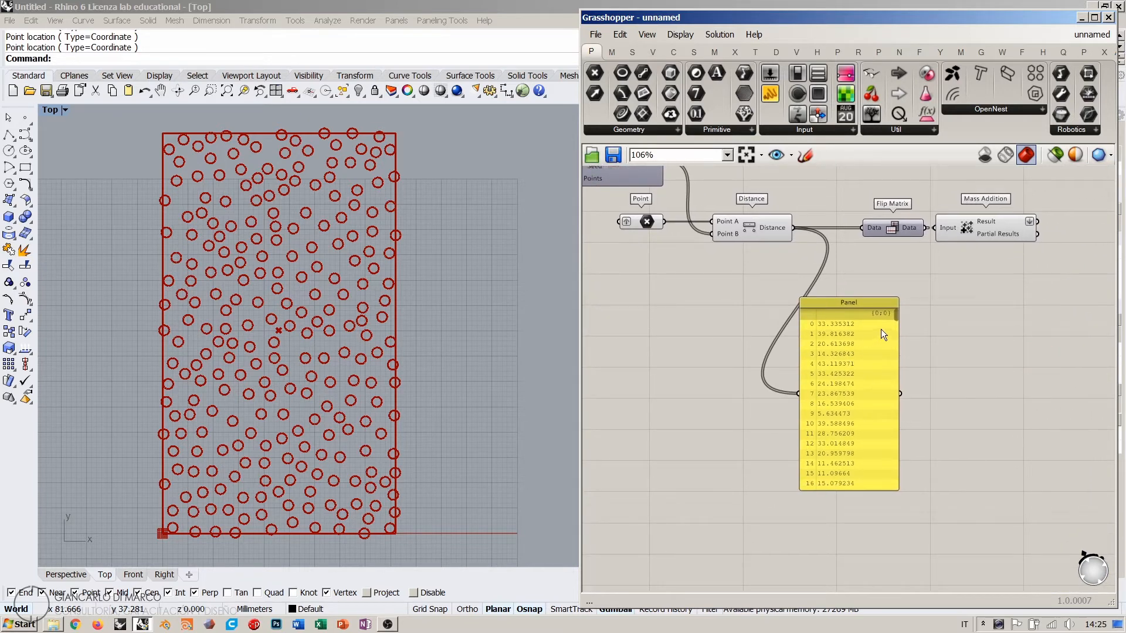
pyautogui.scroll(4, 828, 322)
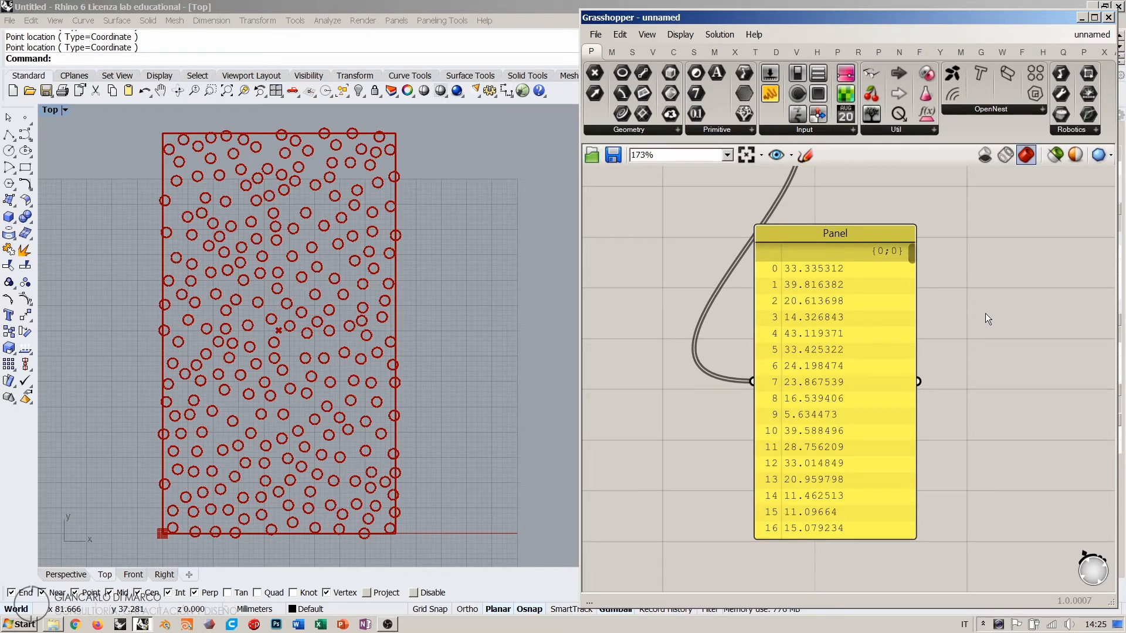
# Step: Start a new freehand sketch beside the Panel with one large cross as the attractor and smaller crosses scattered around it
pyautogui.moveTo(1025, 366); pyautogui.dragTo(798, 285, button='right')
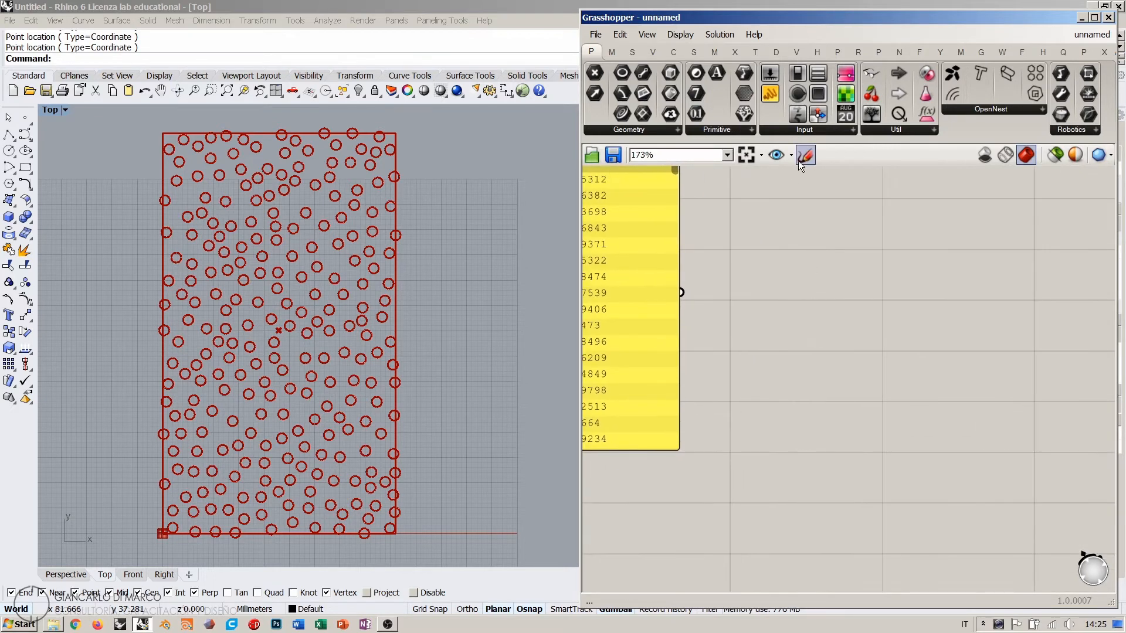
pyautogui.click(805, 155)
pyautogui.moveTo(745, 240)
pyautogui.mouseDown()
pyautogui.moveTo(769, 270)
pyautogui.moveTo(741, 269)
pyautogui.mouseUp()
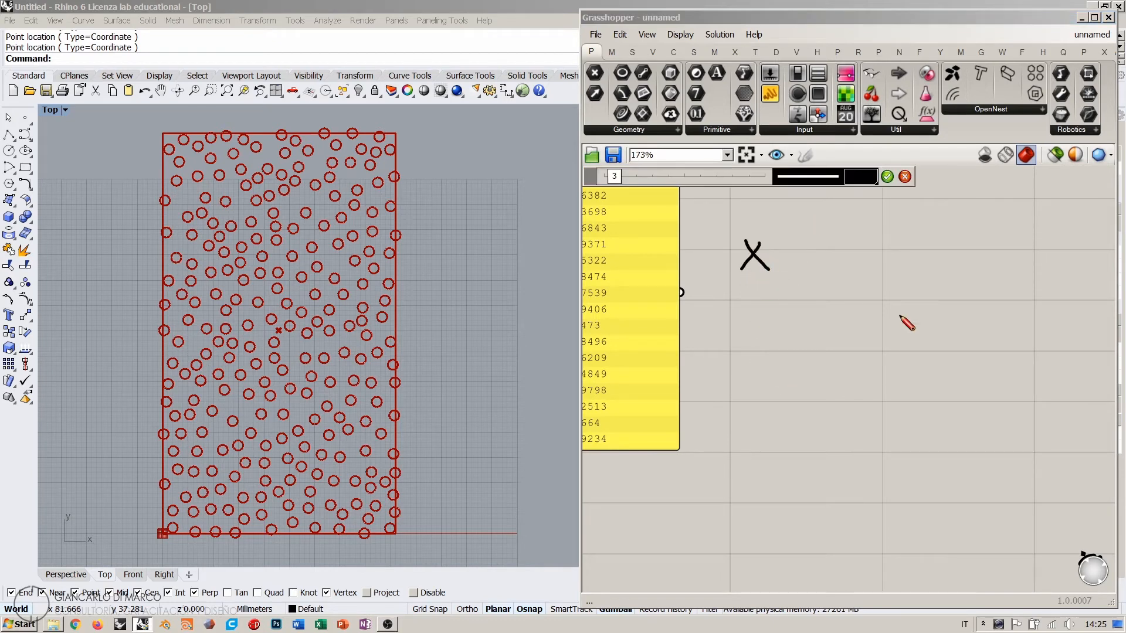
pyautogui.moveTo(872, 260)
pyautogui.mouseDown()
pyautogui.moveTo(882, 273)
pyautogui.moveTo(873, 278)
pyautogui.mouseUp()
pyautogui.moveTo(913, 284); pyautogui.dragTo(925, 300)
pyautogui.moveTo(840, 345); pyautogui.dragTo(854, 369)
pyautogui.moveTo(769, 430); pyautogui.dragTo(786, 429)
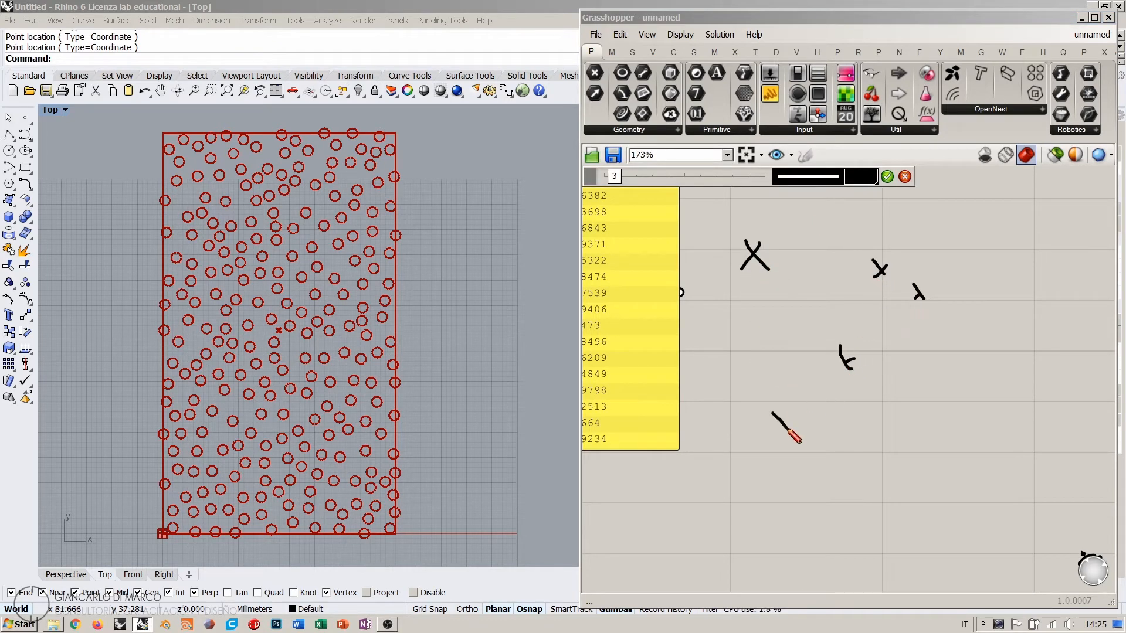
pyautogui.moveTo(911, 476); pyautogui.dragTo(902, 489)
pyautogui.moveTo(970, 411); pyautogui.dragTo(963, 424)
pyautogui.moveTo(929, 356); pyautogui.dragTo(955, 365)
pyautogui.moveTo(945, 352); pyautogui.dragTo(938, 362)
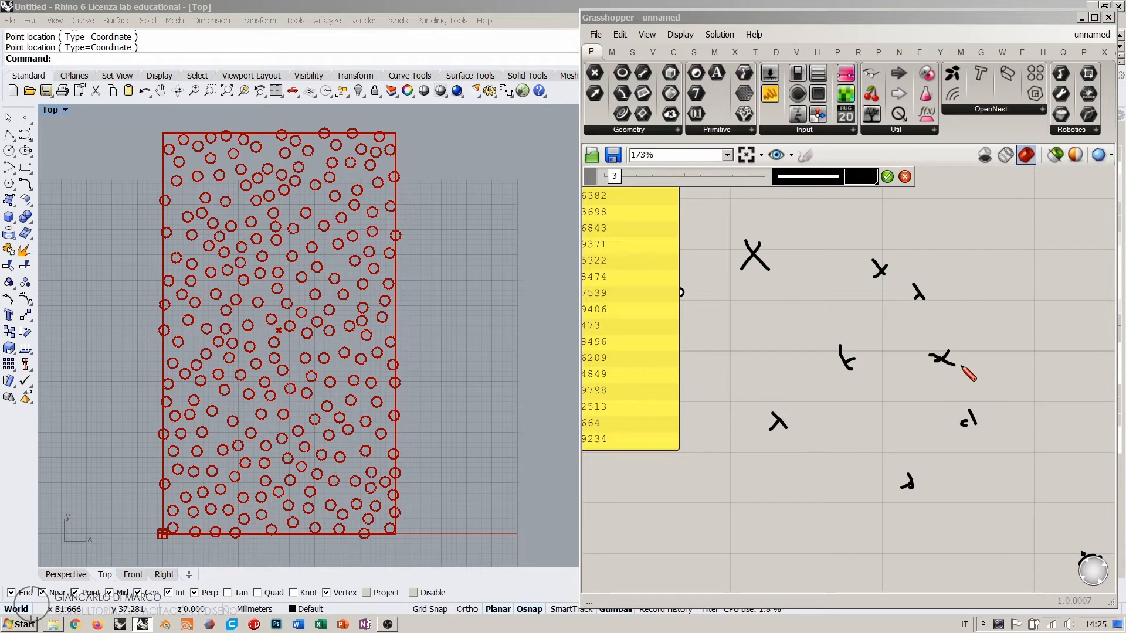
pyautogui.moveTo(1069, 375); pyautogui.dragTo(1083, 370)
# Step: Draw lines from the large cross toward the scattered crosses, add a zigzag arrow, a D with an up arrow, and a wavy curve
pyautogui.moveTo(752, 249); pyautogui.dragTo(849, 363)
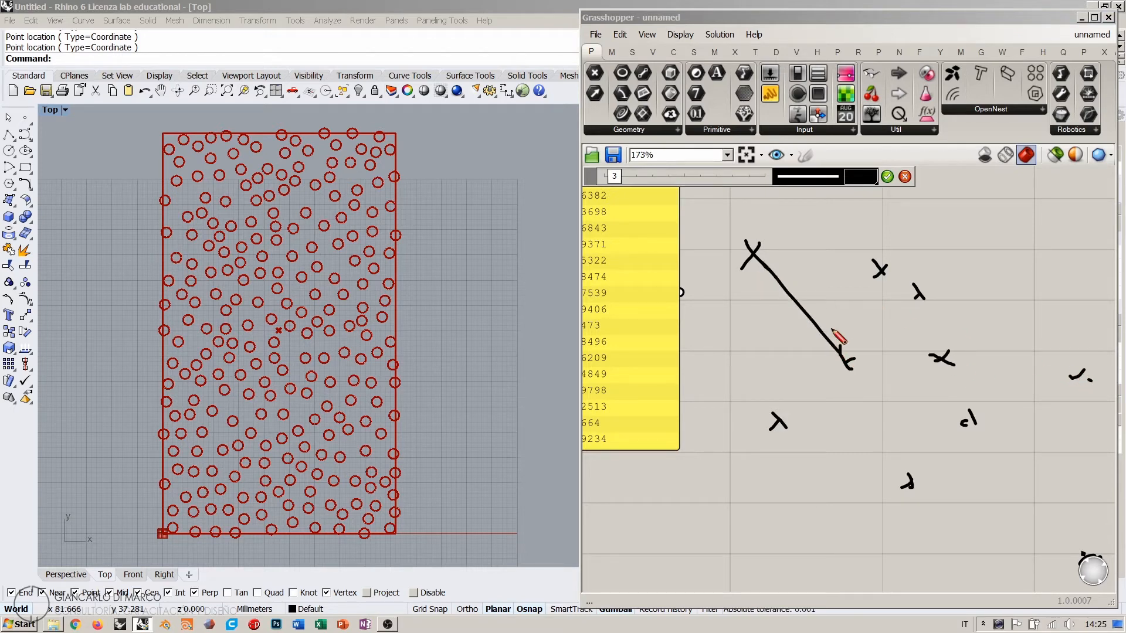
pyautogui.moveTo(784, 267)
pyautogui.mouseDown()
pyautogui.moveTo(868, 270)
pyautogui.moveTo(808, 421)
pyautogui.moveTo(866, 470)
pyautogui.moveTo(989, 447)
pyautogui.moveTo(957, 370)
pyautogui.moveTo(1102, 391)
pyautogui.mouseUp()
pyautogui.moveTo(772, 270)
pyautogui.mouseDown()
pyautogui.moveTo(742, 247)
pyautogui.moveTo(786, 283)
pyautogui.moveTo(1025, 417)
pyautogui.moveTo(1060, 450)
pyautogui.moveTo(1031, 437)
pyautogui.mouseUp()
pyautogui.moveTo(1004, 517)
pyautogui.mouseDown()
pyautogui.moveTo(1027, 516)
pyautogui.moveTo(1050, 473)
pyautogui.moveTo(1053, 488)
pyautogui.mouseUp()
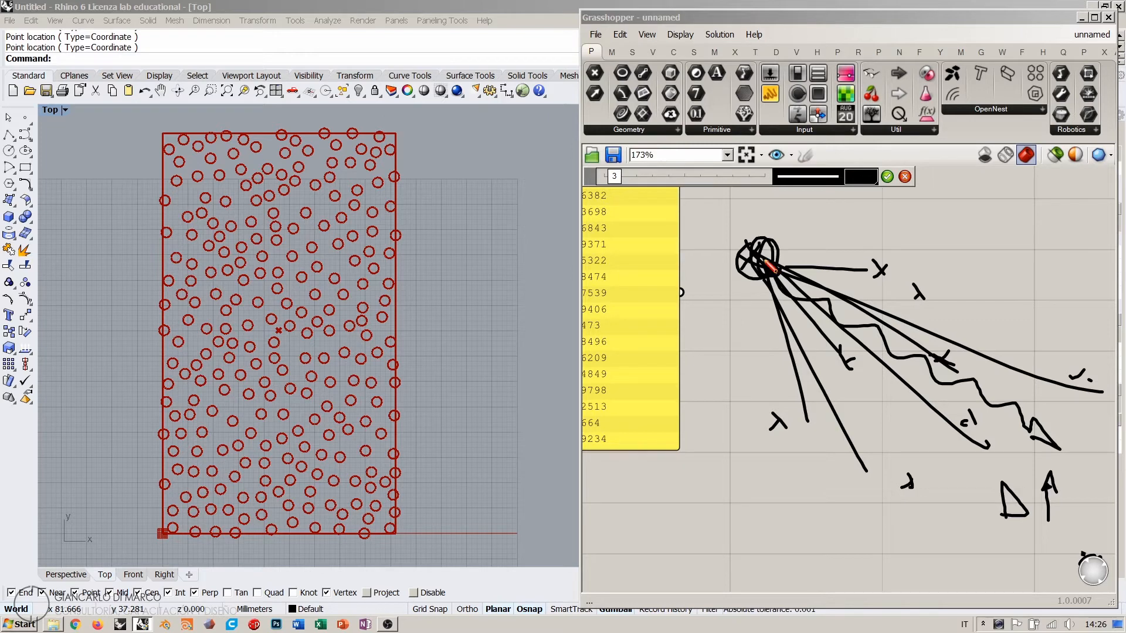
pyautogui.moveTo(764, 259)
pyautogui.mouseDown()
pyautogui.moveTo(783, 252)
pyautogui.moveTo(827, 302)
pyautogui.moveTo(979, 317)
pyautogui.moveTo(1032, 375)
pyautogui.moveTo(1095, 403)
pyautogui.mouseUp()
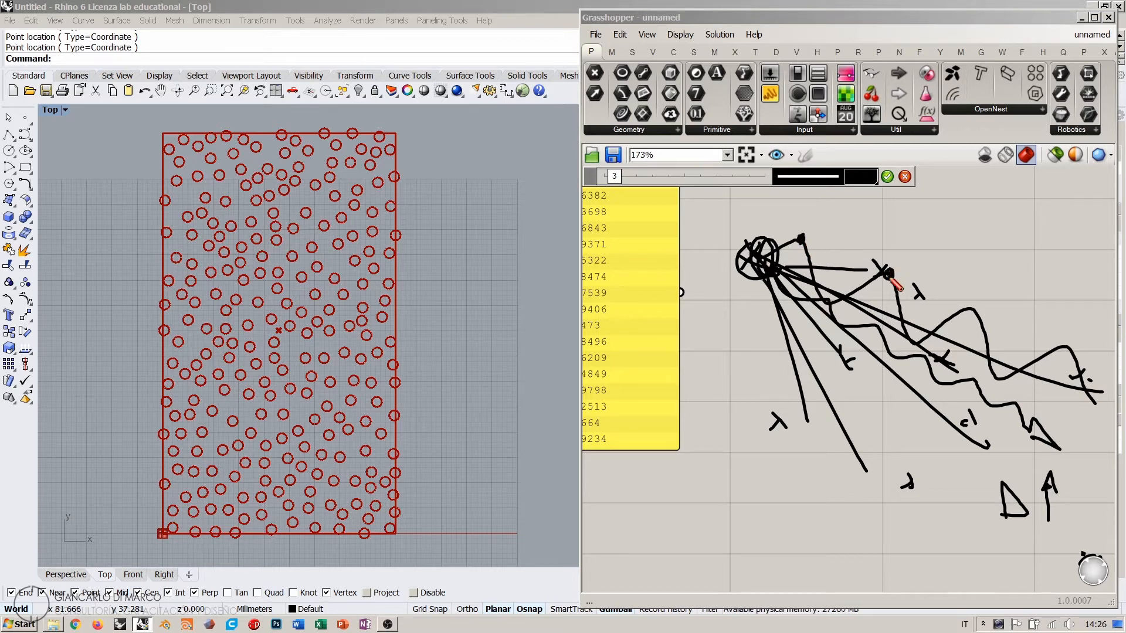
# Step: Mark the peaks and troughs of the sketched wave, draw the wavelength span between two peaks, and handwrite WAVES beside it
pyautogui.click(972, 309)
pyautogui.click(1066, 347)
pyautogui.moveTo(1054, 344); pyautogui.dragTo(1072, 342)
pyautogui.click(825, 302)
pyautogui.click(916, 341)
pyautogui.moveTo(903, 234); pyautogui.dragTo(894, 260)
pyautogui.moveTo(890, 244); pyautogui.dragTo(993, 286)
pyautogui.moveTo(983, 267); pyautogui.dragTo(975, 299)
pyautogui.moveTo(997, 240)
pyautogui.mouseDown()
pyautogui.moveTo(1052, 259)
pyautogui.moveTo(1081, 251)
pyautogui.moveTo(1080, 272)
pyautogui.moveTo(1079, 262)
pyautogui.mouseUp()
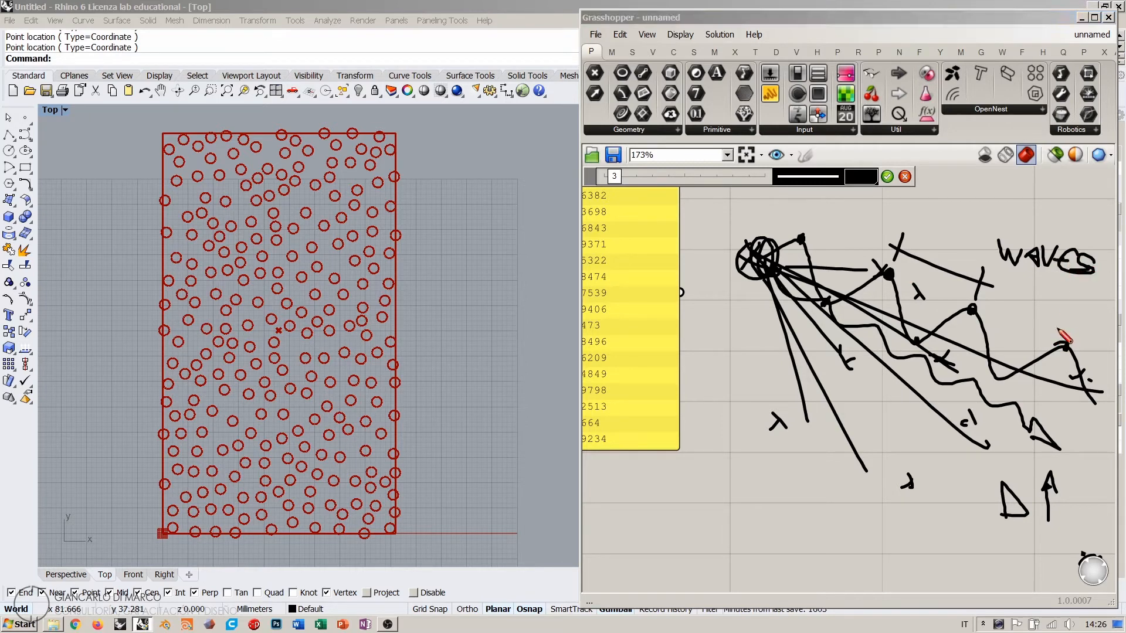
# Step: Retrace the wave from the source point through its last peak, handwrite the sine label below, and discard the sketch
pyautogui.moveTo(1054, 346); pyautogui.dragTo(1072, 344)
pyautogui.moveTo(758, 258)
pyautogui.mouseDown()
pyautogui.moveTo(781, 248)
pyautogui.moveTo(820, 289)
pyautogui.moveTo(888, 275)
pyautogui.moveTo(970, 311)
pyautogui.moveTo(1023, 375)
pyautogui.moveTo(1066, 347)
pyautogui.mouseUp()
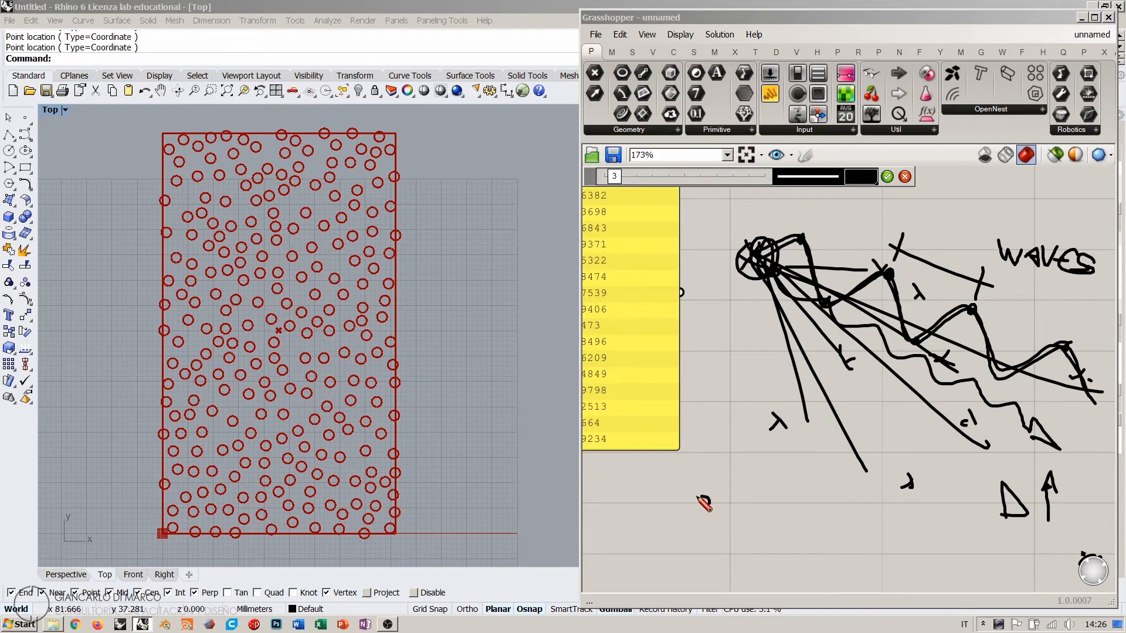
pyautogui.moveTo(708, 498)
pyautogui.mouseDown()
pyautogui.moveTo(686, 512)
pyautogui.moveTo(750, 499)
pyautogui.moveTo(752, 515)
pyautogui.moveTo(771, 497)
pyautogui.moveTo(771, 514)
pyautogui.mouseUp()
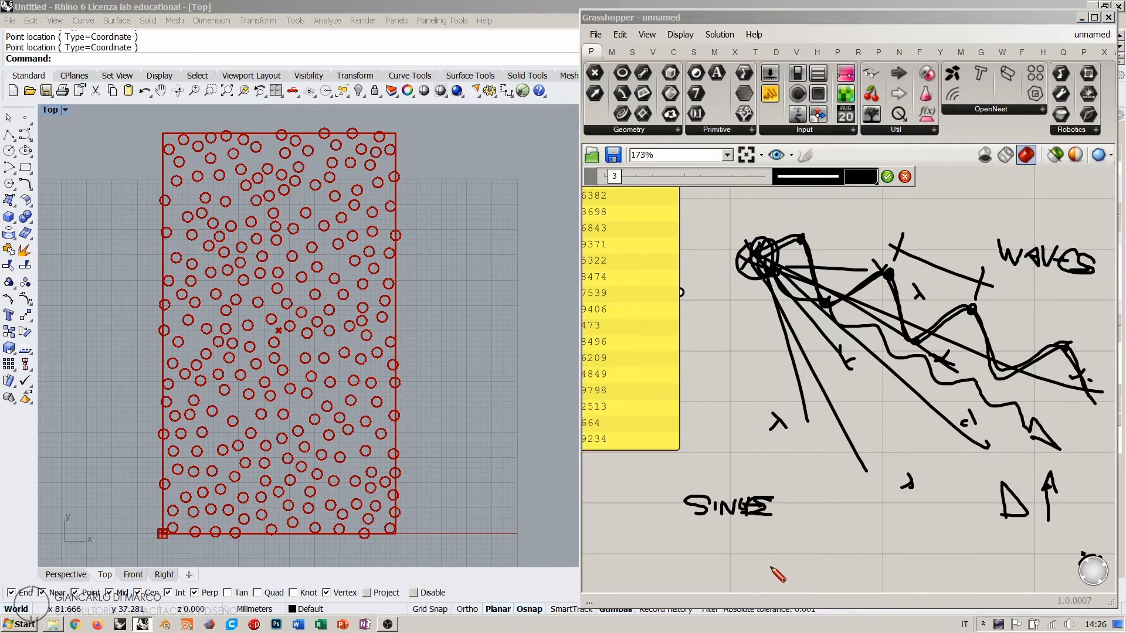
pyautogui.click(904, 176)
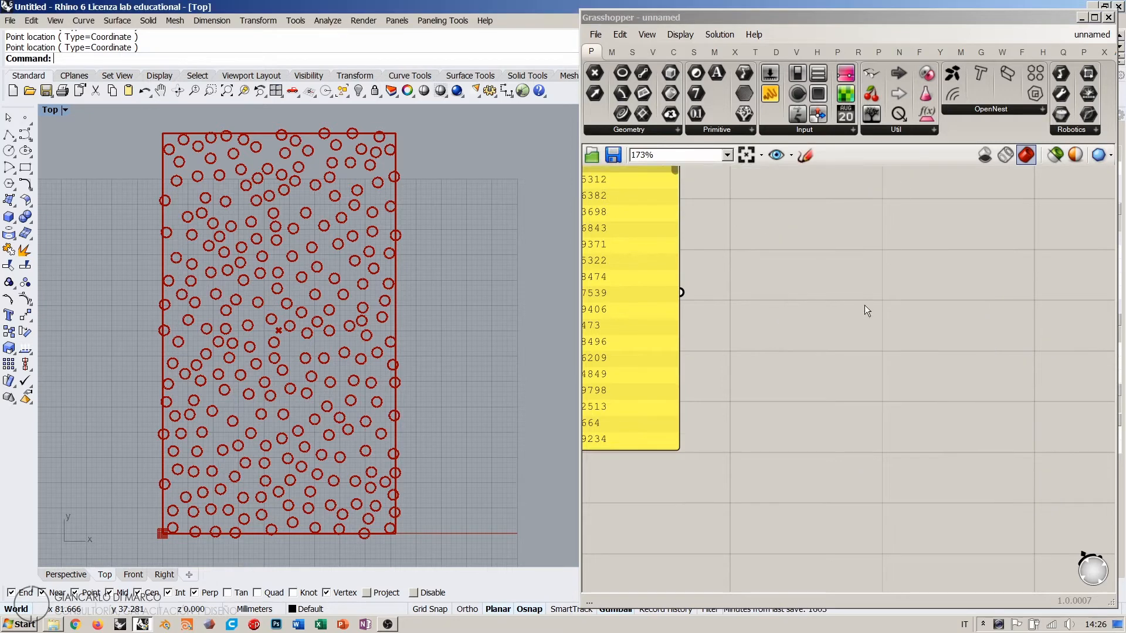
# Step: Move the panel listing the distances directly below the Distance component
pyautogui.scroll(-3, 864, 305)
pyautogui.moveTo(734, 340); pyautogui.dragTo(850, 402, button='right')
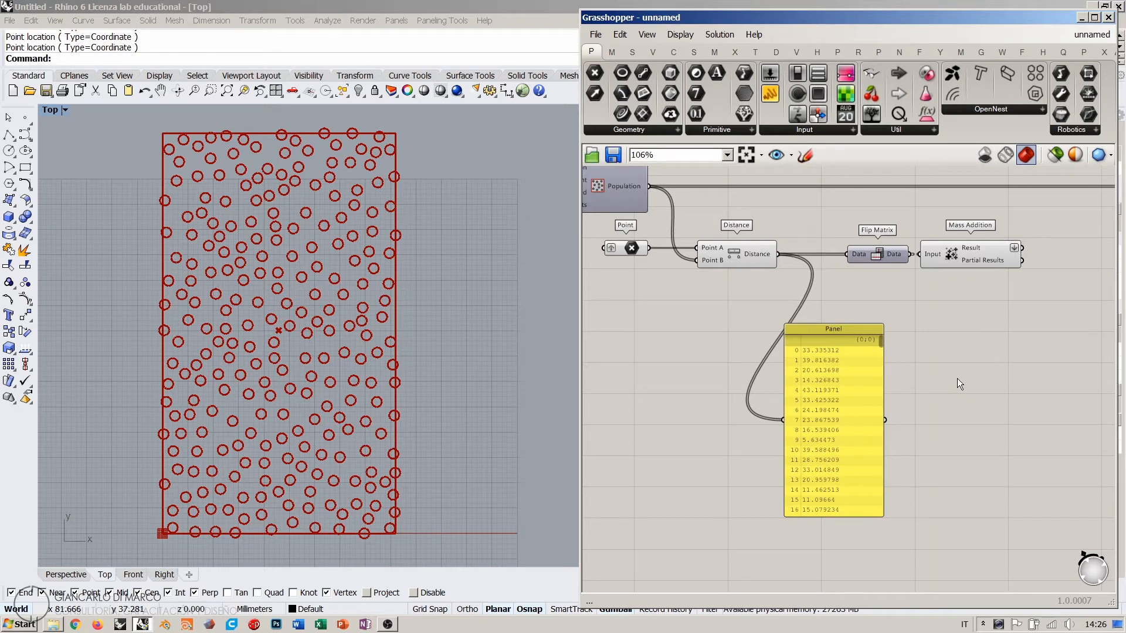
pyautogui.moveTo(830, 364); pyautogui.dragTo(723, 315)
pyautogui.click(853, 318)
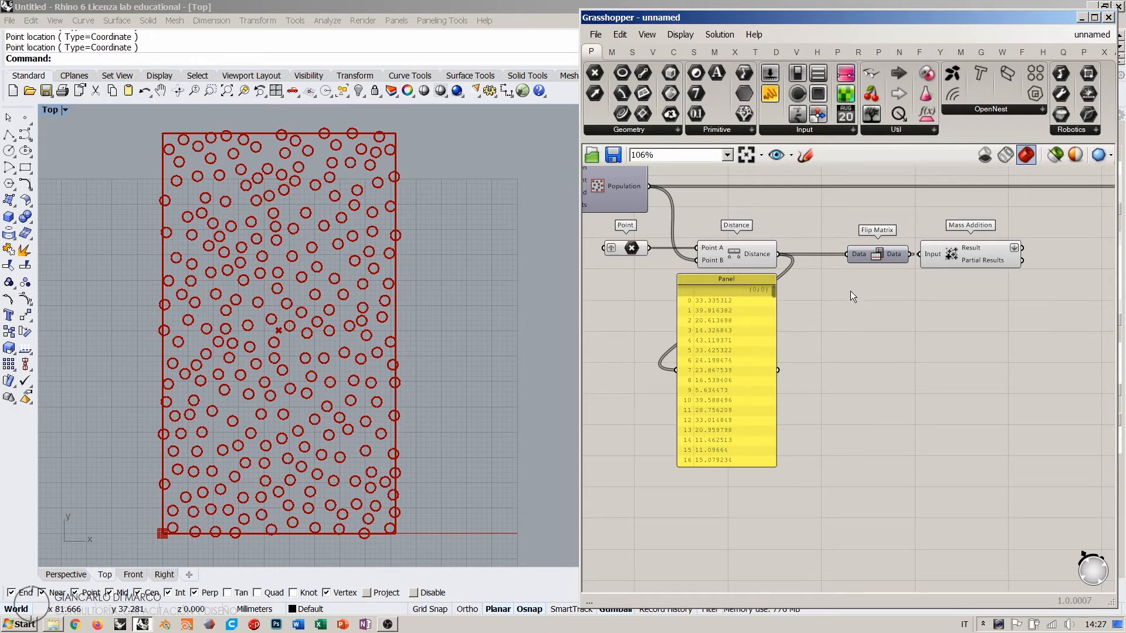
# Step: Show the Maths components with the Grasshopper window widened over the Rhino viewport, and view the polynomial functions
pyautogui.click(612, 53)
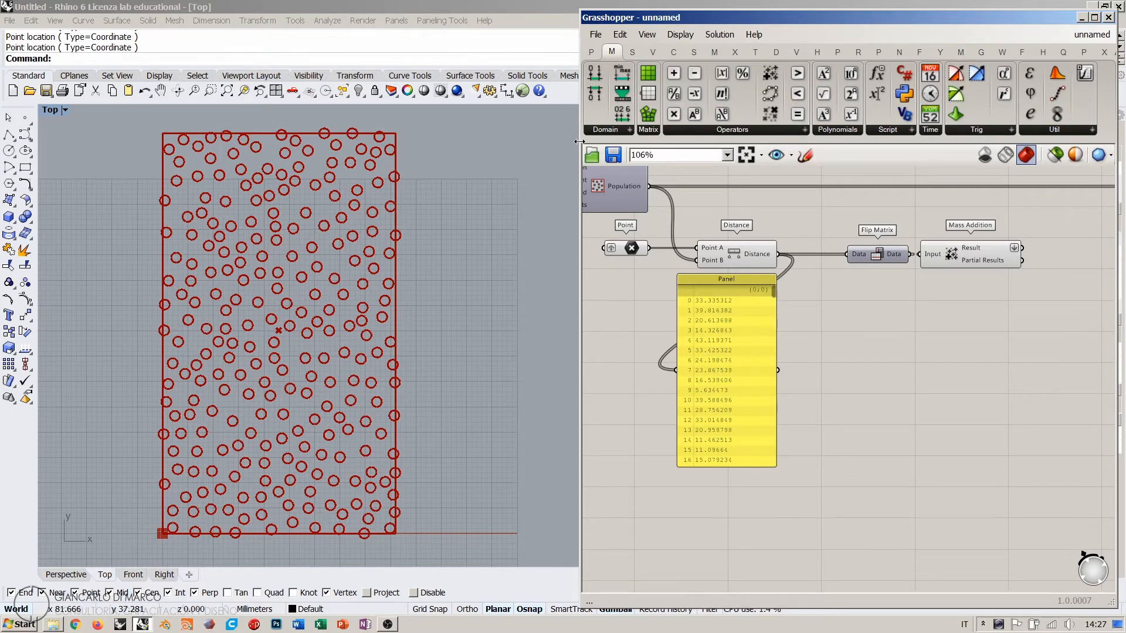
pyautogui.moveTo(579, 142); pyautogui.dragTo(348, 142)
pyautogui.click(732, 134)
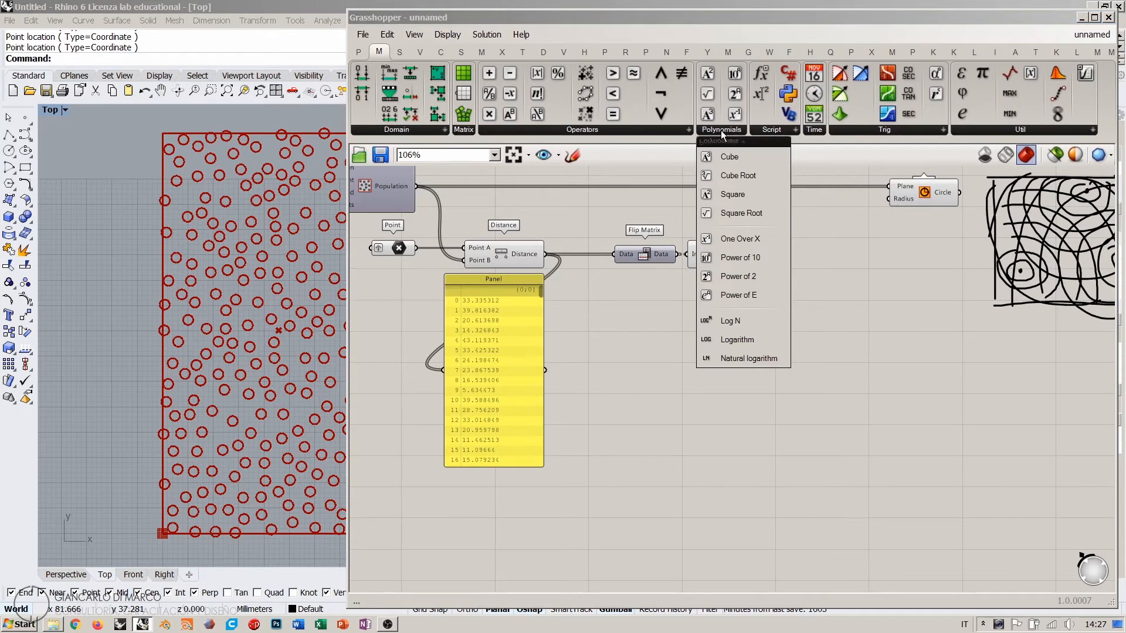
# Step: Place an Expression component below Mass Addition and open its expression editor
pyautogui.click(780, 129)
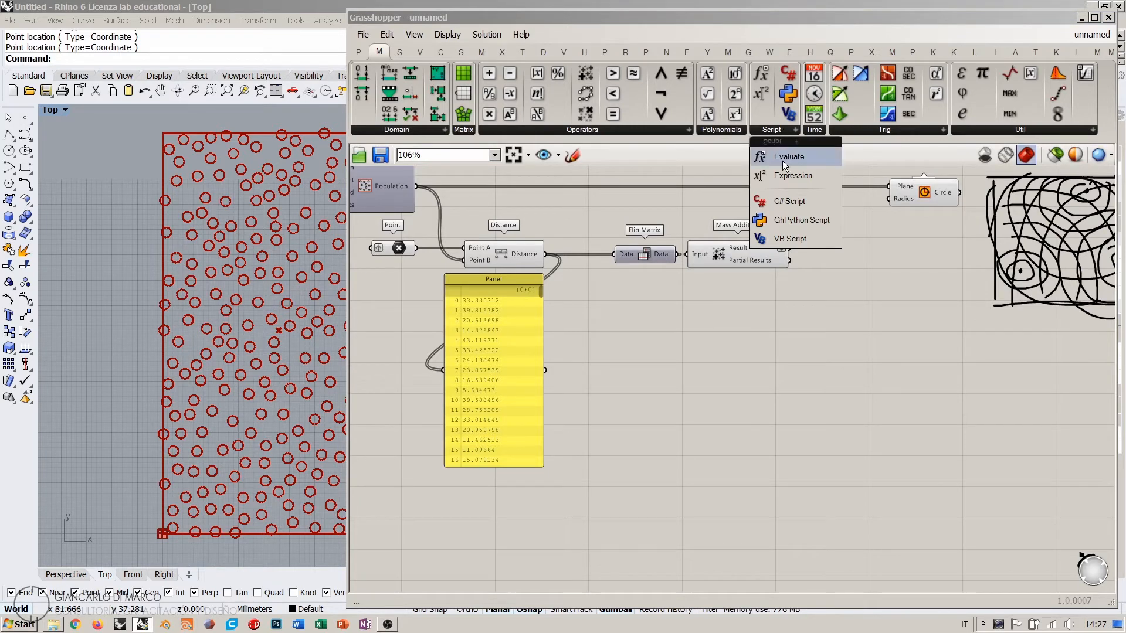
pyautogui.click(793, 176)
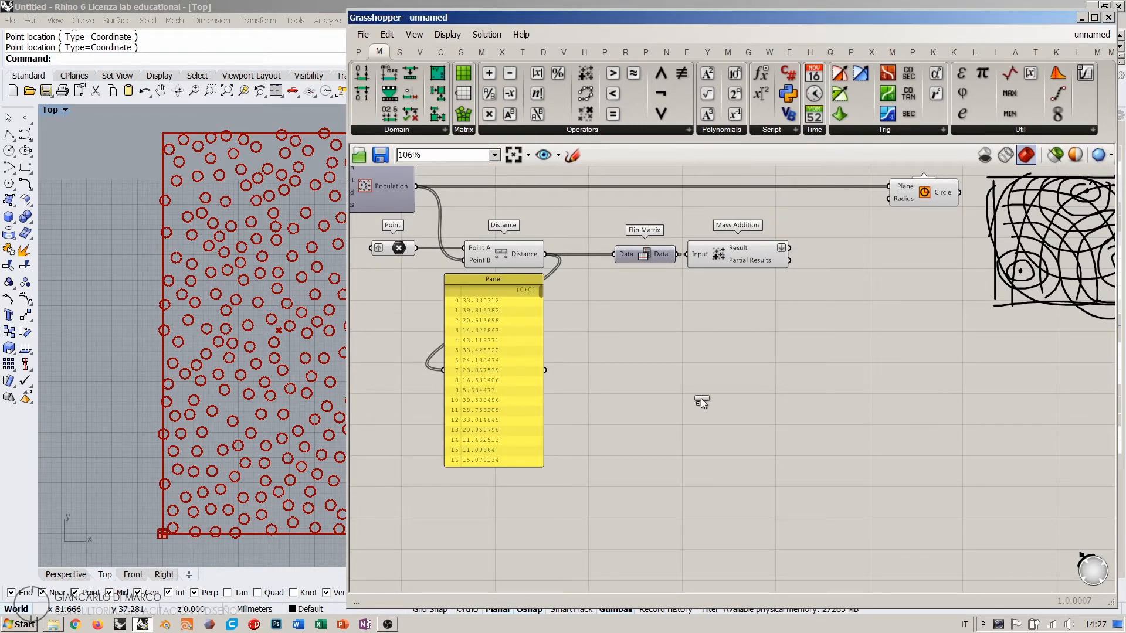
pyautogui.click(745, 347)
pyautogui.scroll(2, 745, 347)
pyautogui.doubleClick(746, 347)
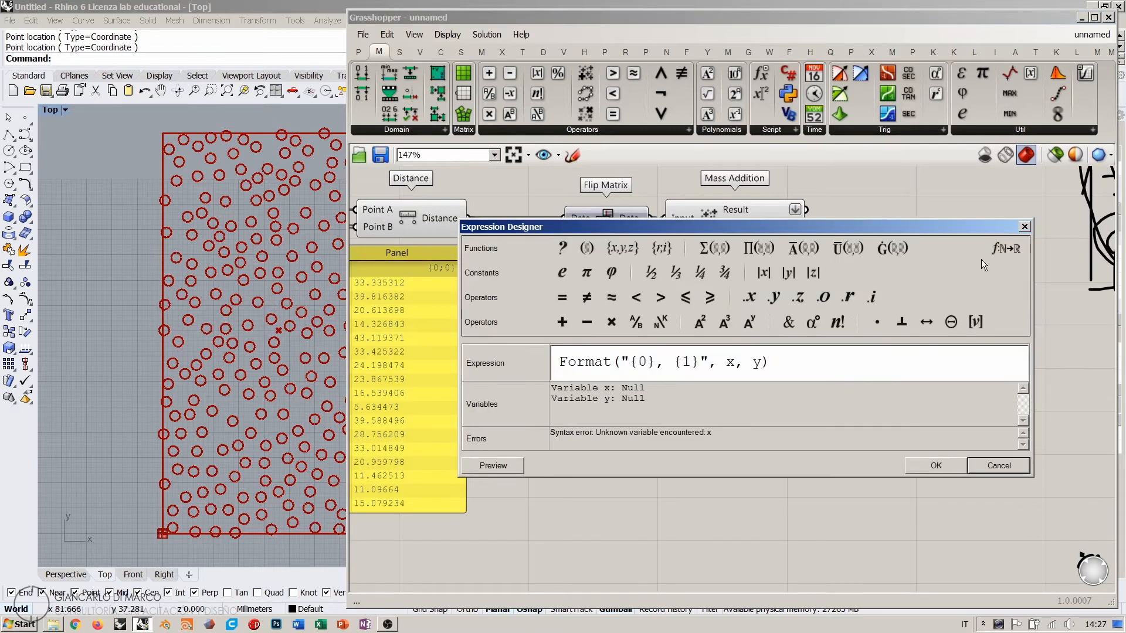
# Step: Look through the list of expression functions, and delete the Expression component without editing its formula
pyautogui.click(1004, 250)
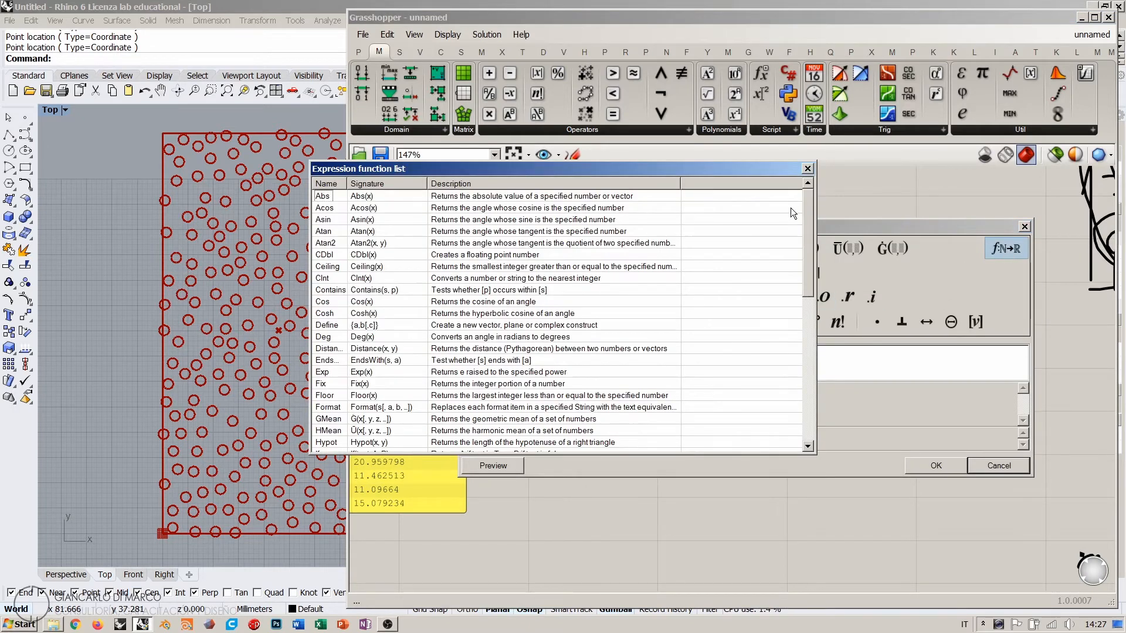
pyautogui.moveTo(807, 203)
pyautogui.mouseDown()
pyautogui.moveTo(801, 385)
pyautogui.moveTo(812, 181)
pyautogui.mouseUp()
pyautogui.click(807, 170)
pyautogui.click(1000, 467)
pyautogui.click(749, 338)
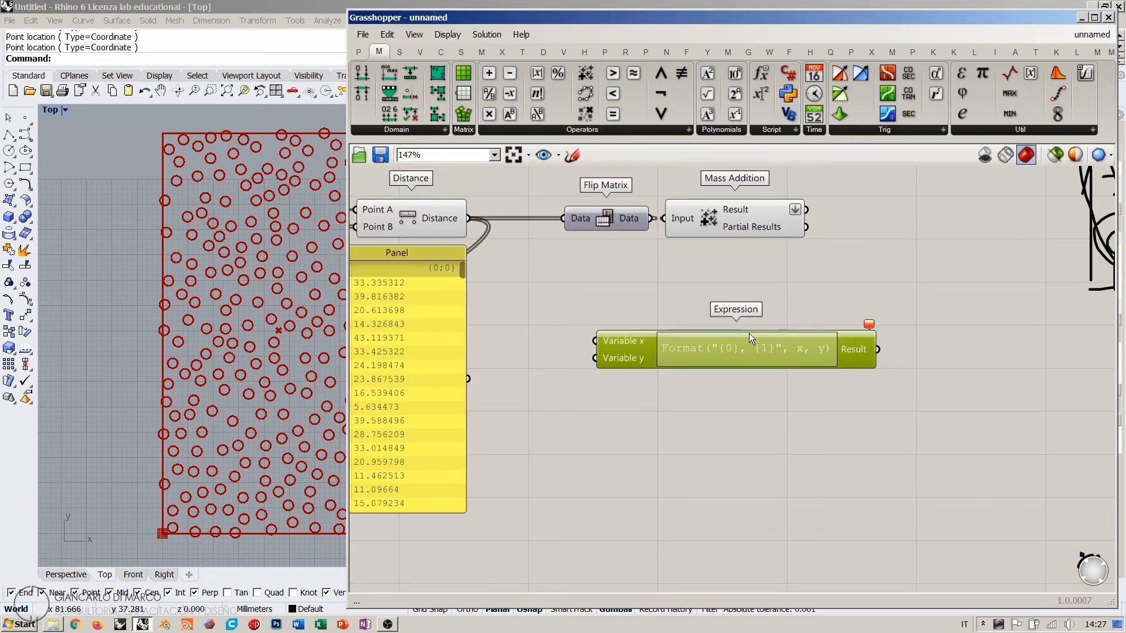
pyautogui.press('Delete')
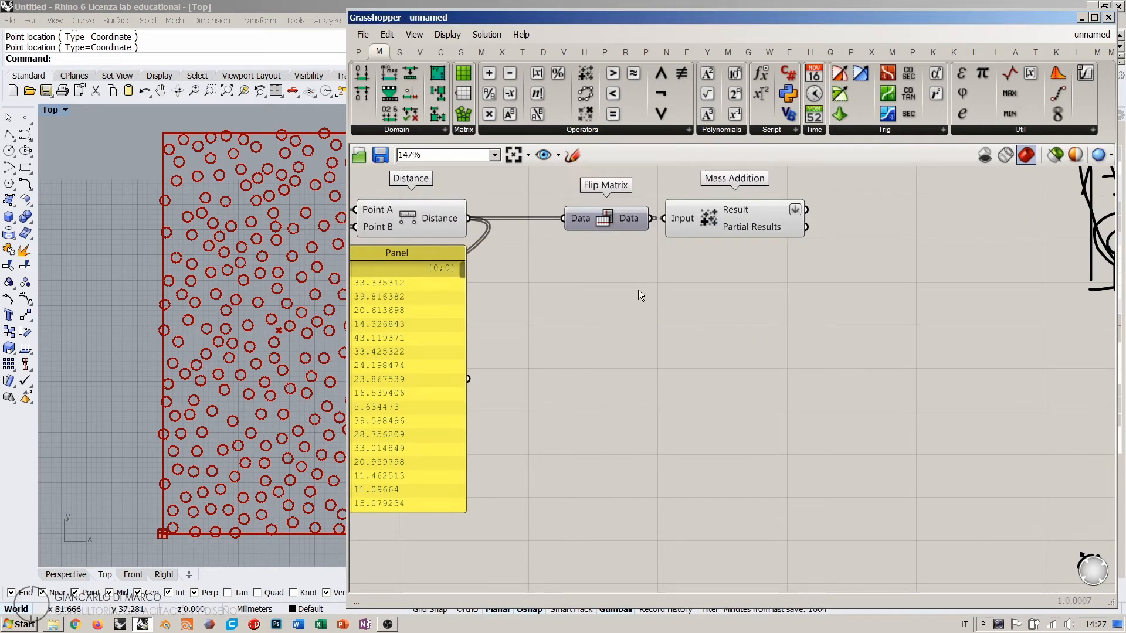
# Step: Place a trigonometric Sine component below Flip Matrix, and delete it again
pyautogui.moveTo(638, 290); pyautogui.dragTo(765, 301, button='right')
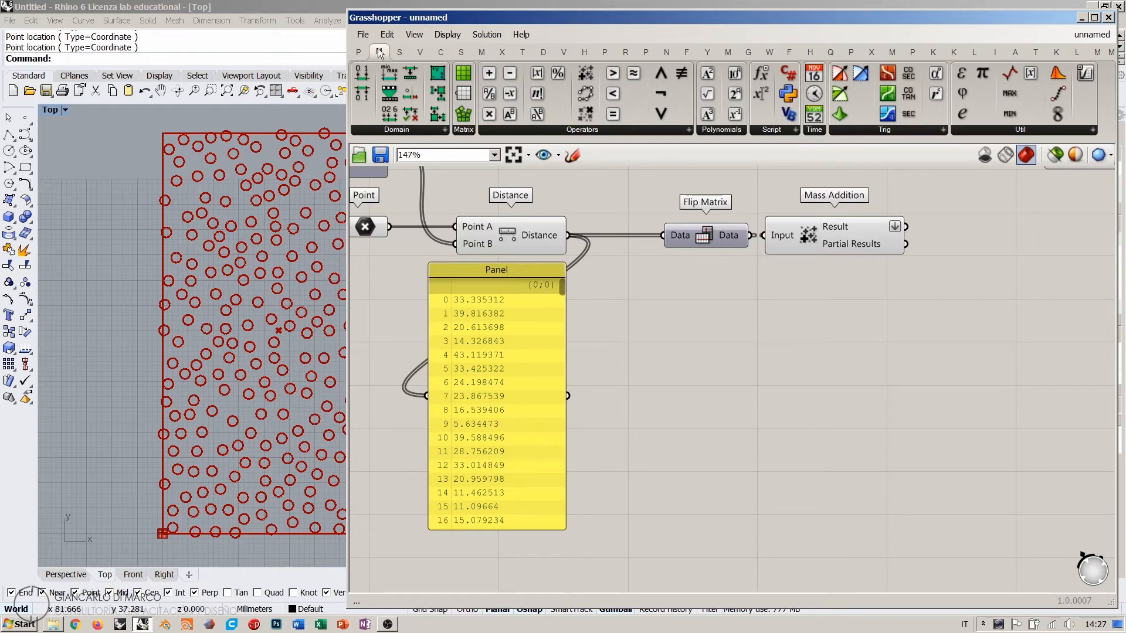
pyautogui.click(883, 131)
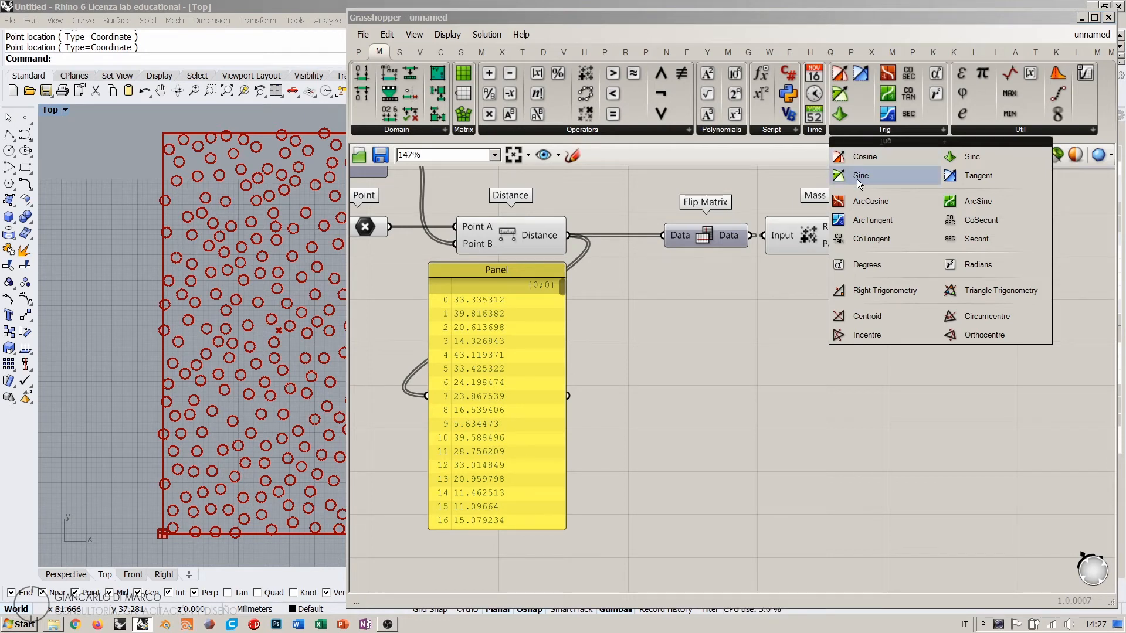
pyautogui.moveTo(856, 174); pyautogui.dragTo(772, 375)
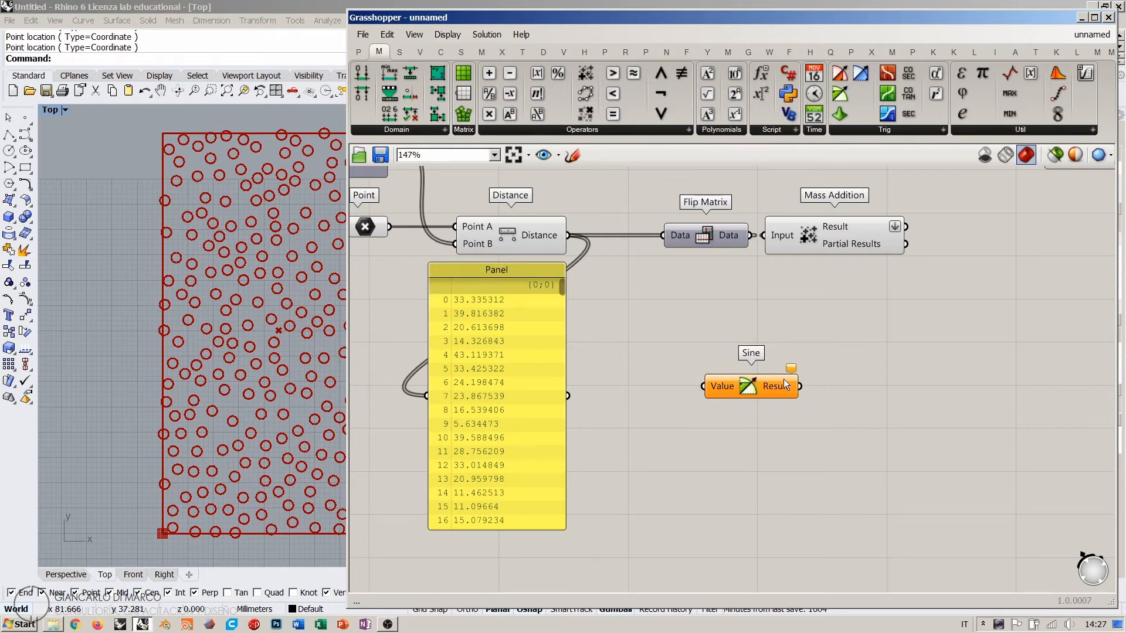
pyautogui.press('Delete')
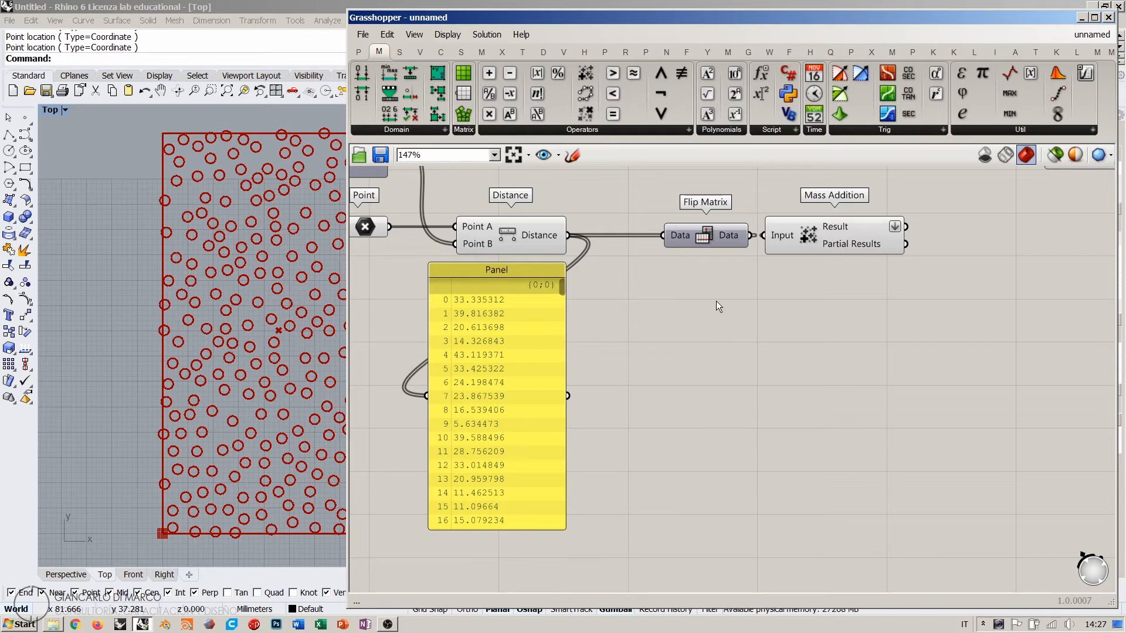
# Step: Add a Graph Mapper component below Flip Matrix, beside the panel of distances
pyautogui.doubleClick(722, 339)
pyautogui.write('gra')
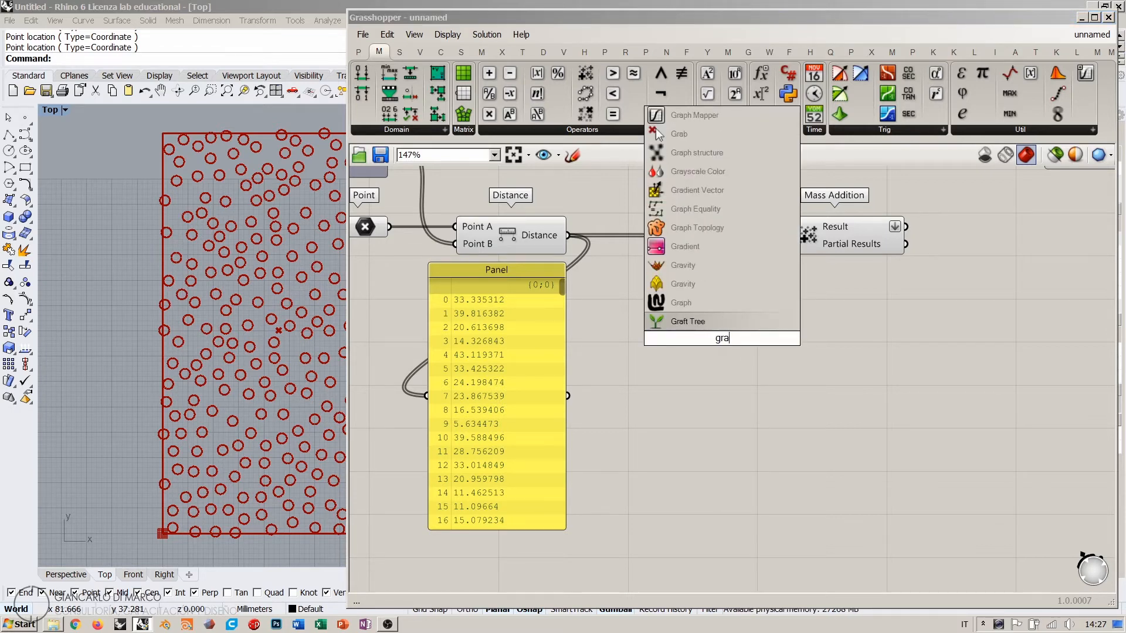
pyautogui.click(696, 116)
pyautogui.moveTo(724, 304); pyautogui.dragTo(722, 359)
pyautogui.moveTo(656, 293); pyautogui.dragTo(702, 319, button='right')
# Step: Locate the Graph Mapper among the Input components of the Params category
pyautogui.click(360, 52)
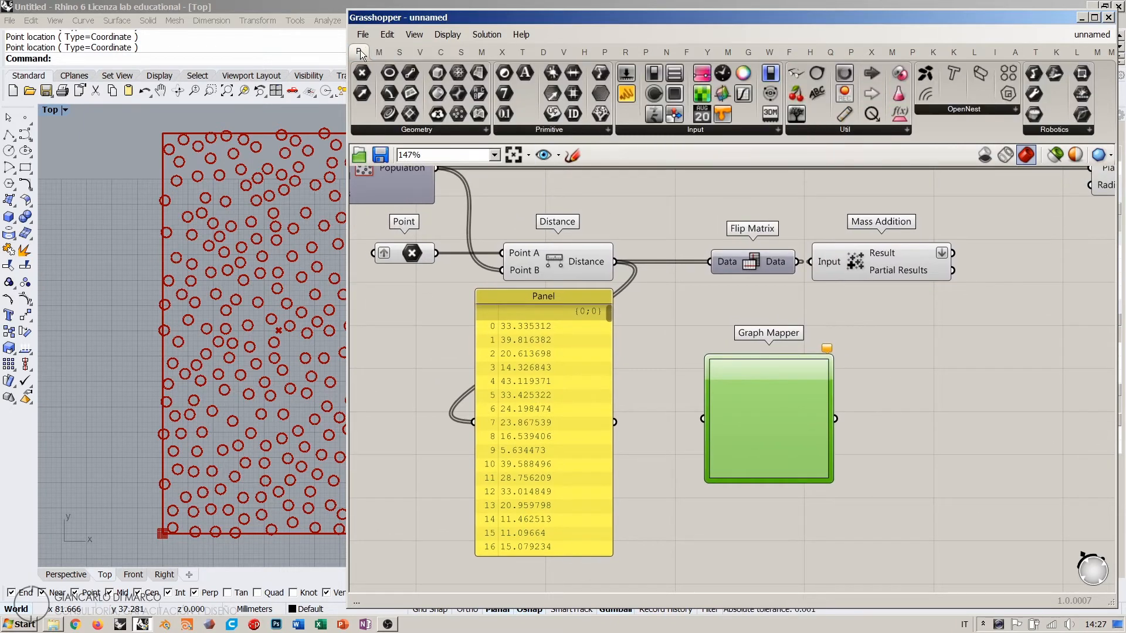
pyautogui.click(725, 130)
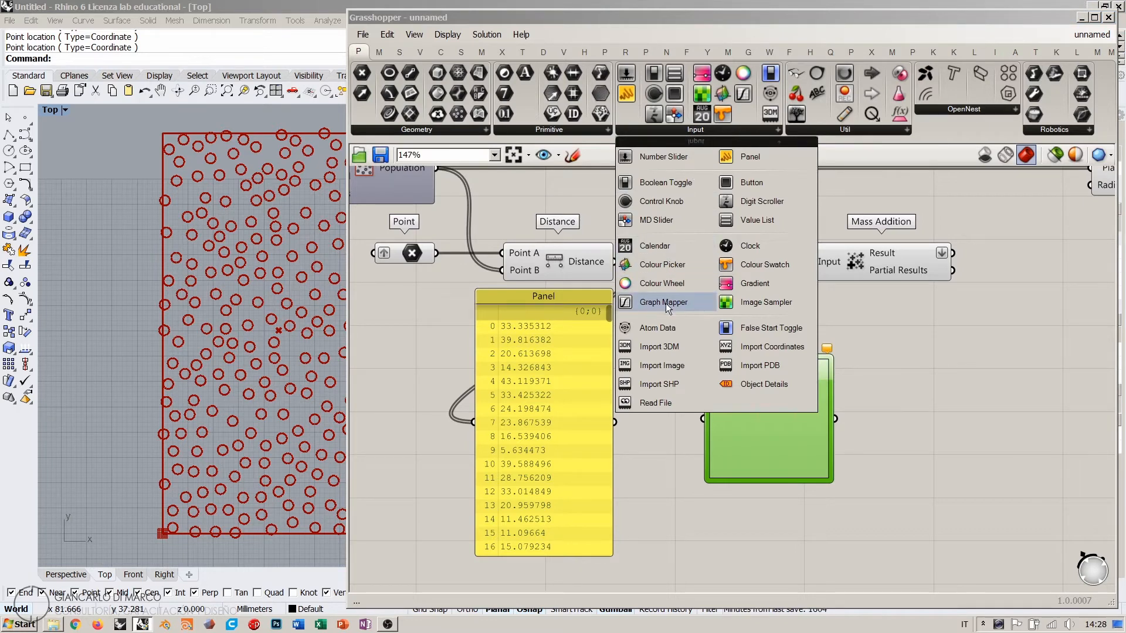
pyautogui.click(847, 430)
# Step: Nudge the Graph Mapper into place and set its graph type to Sine
pyautogui.moveTo(769, 431); pyautogui.dragTo(780, 349, button='right')
pyautogui.scroll(2, 780, 340)
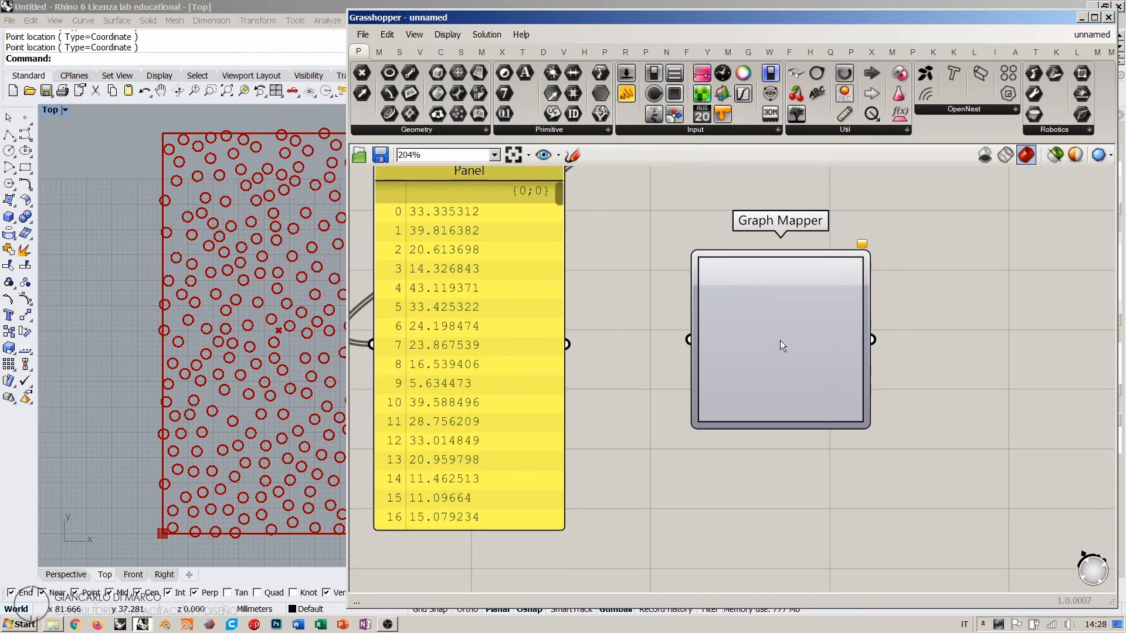
pyautogui.moveTo(803, 309); pyautogui.dragTo(776, 343, button='right')
pyautogui.scroll(1, 778, 348)
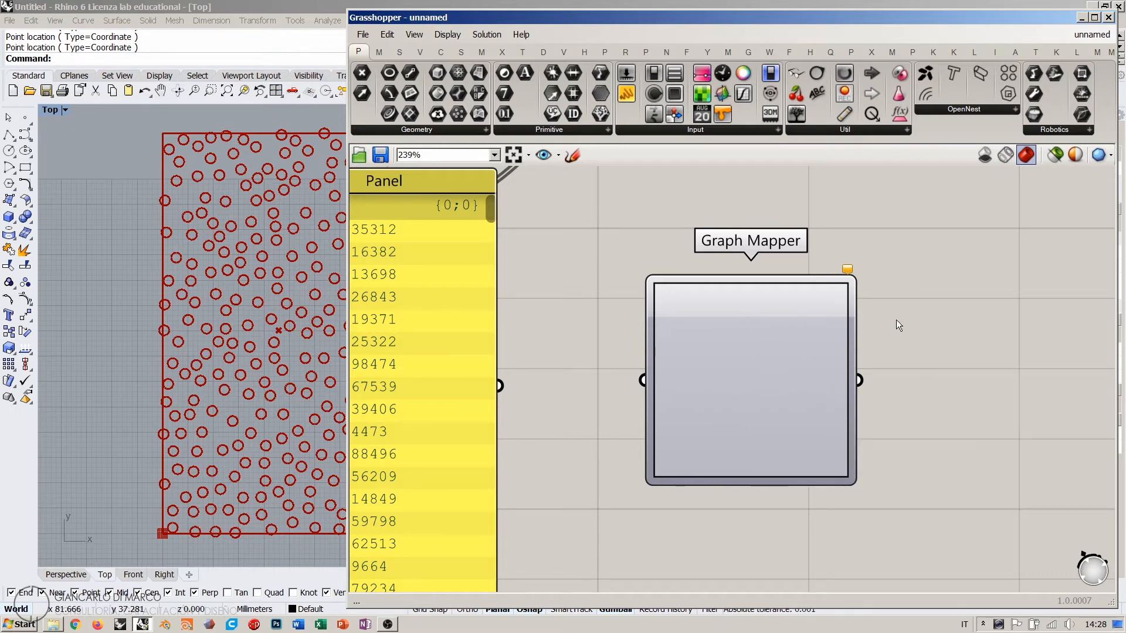
pyautogui.moveTo(756, 348); pyautogui.dragTo(744, 338)
pyautogui.click(948, 347)
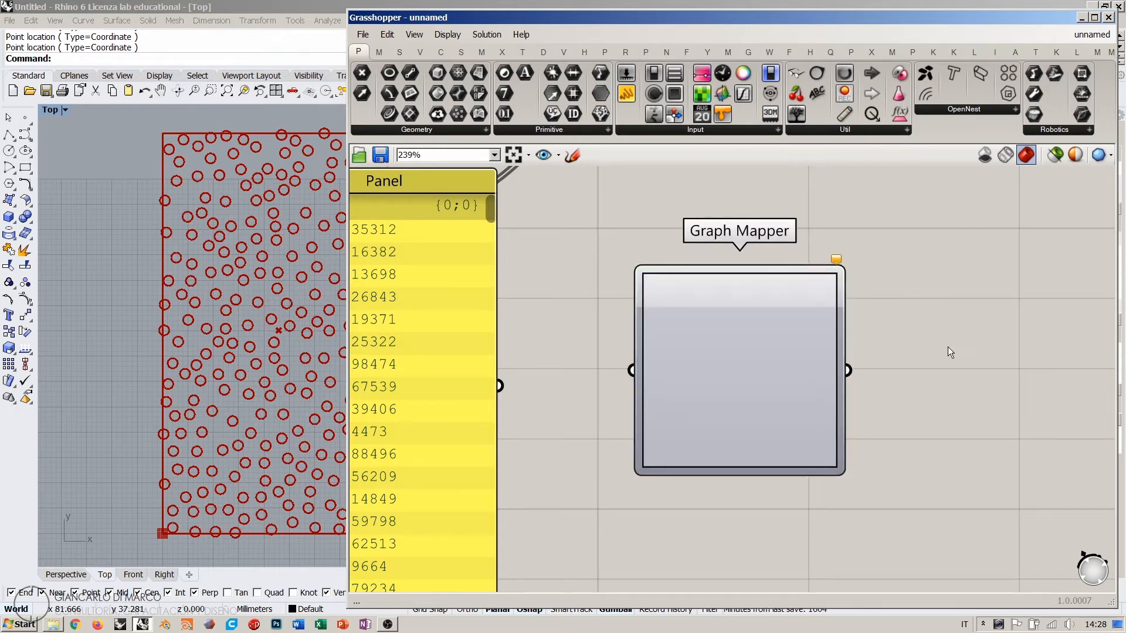
pyautogui.rightClick(701, 301)
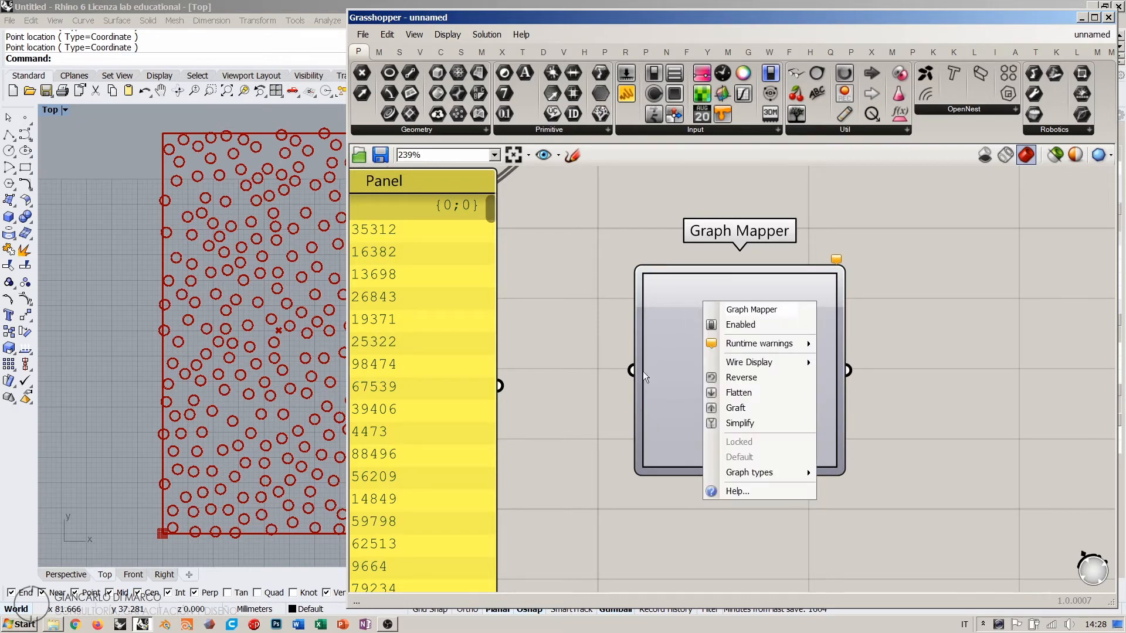
pyautogui.rightClick(684, 303)
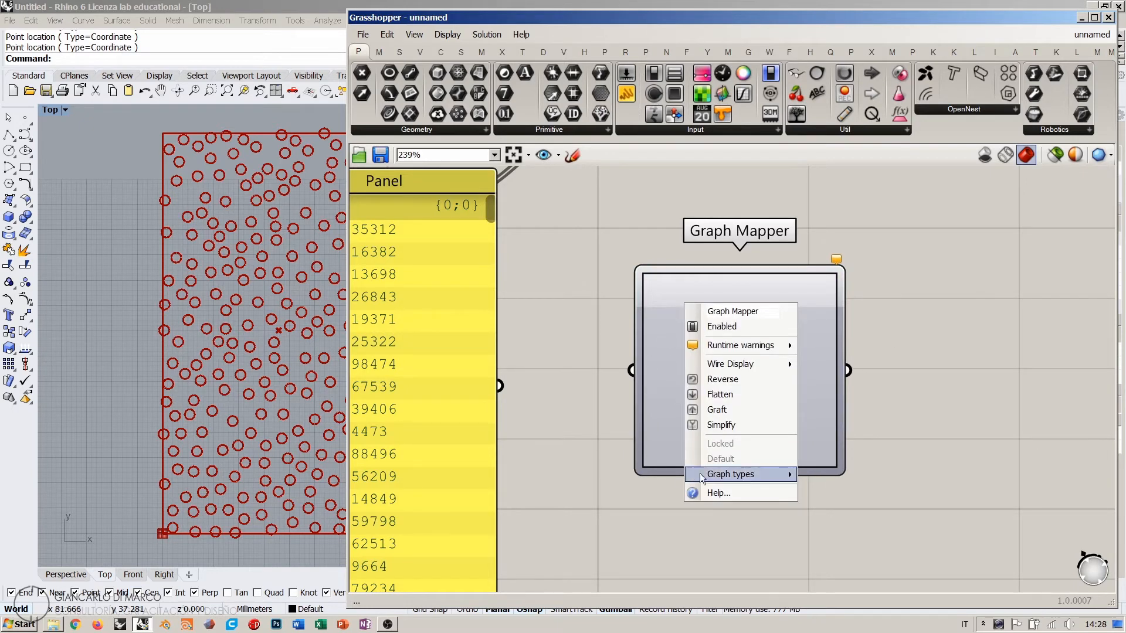
pyautogui.moveTo(727, 476)
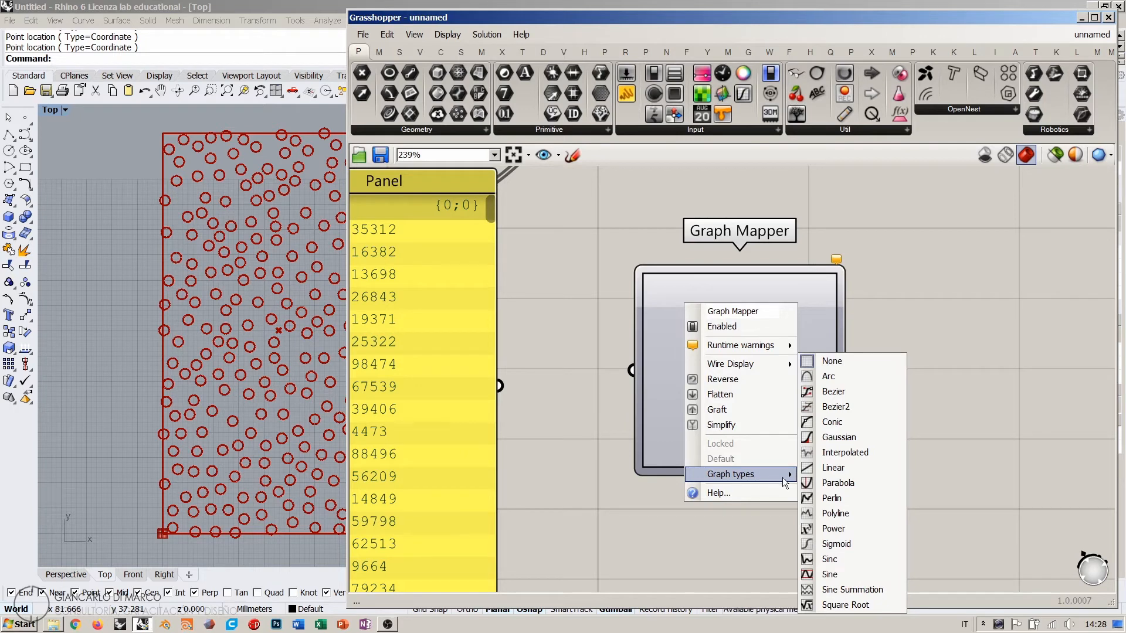
pyautogui.click(829, 574)
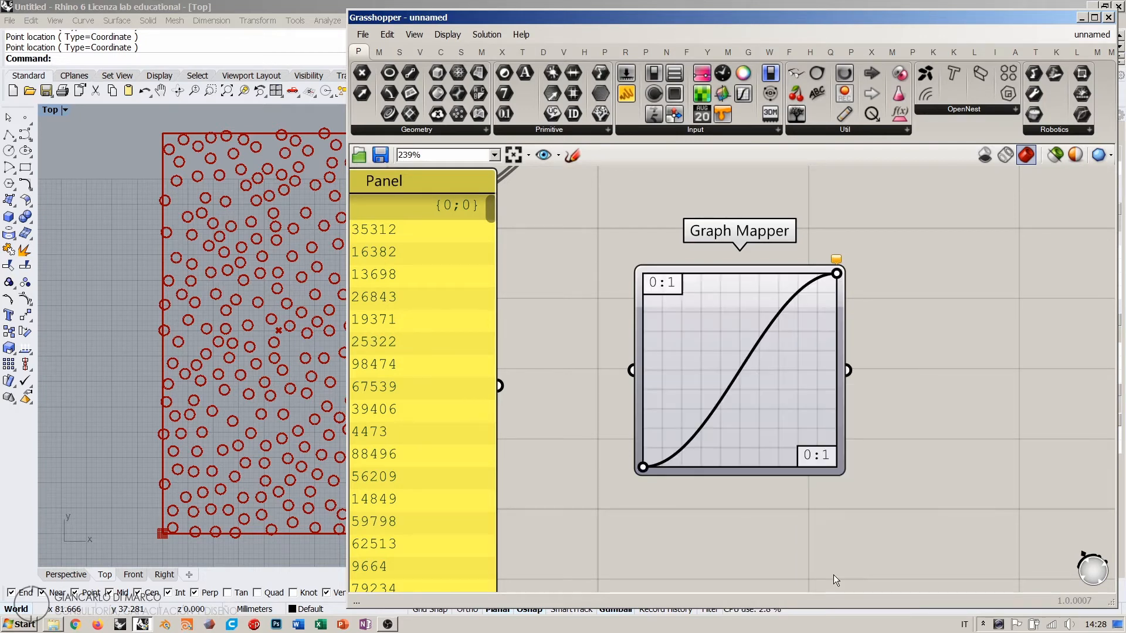
# Step: Try reshaping the sine curve by its end handle, and return the handle to the upper corner of the graph
pyautogui.moveTo(837, 273); pyautogui.dragTo(796, 303)
pyautogui.moveTo(654, 466)
pyautogui.mouseDown()
pyautogui.moveTo(659, 441)
pyautogui.moveTo(766, 417)
pyautogui.moveTo(698, 430)
pyautogui.moveTo(638, 467)
pyautogui.mouseUp()
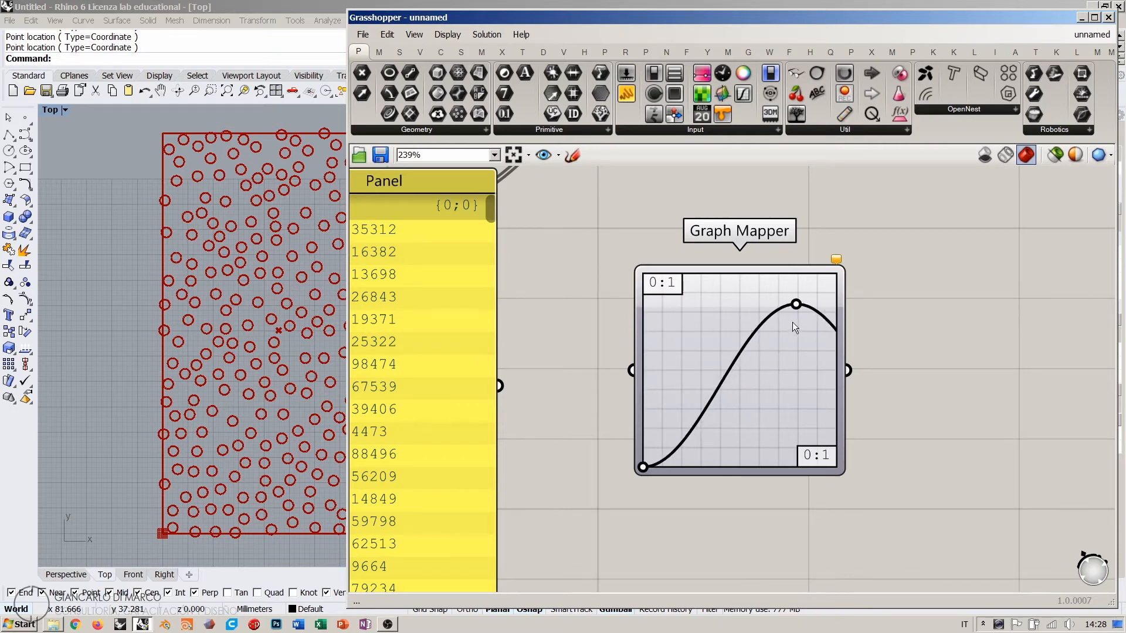
pyautogui.moveTo(796, 304); pyautogui.dragTo(843, 263)
# Step: Move the Graph Mapper farther to the right of the distance panel to free canvas space between them
pyautogui.scroll(-2, 730, 362)
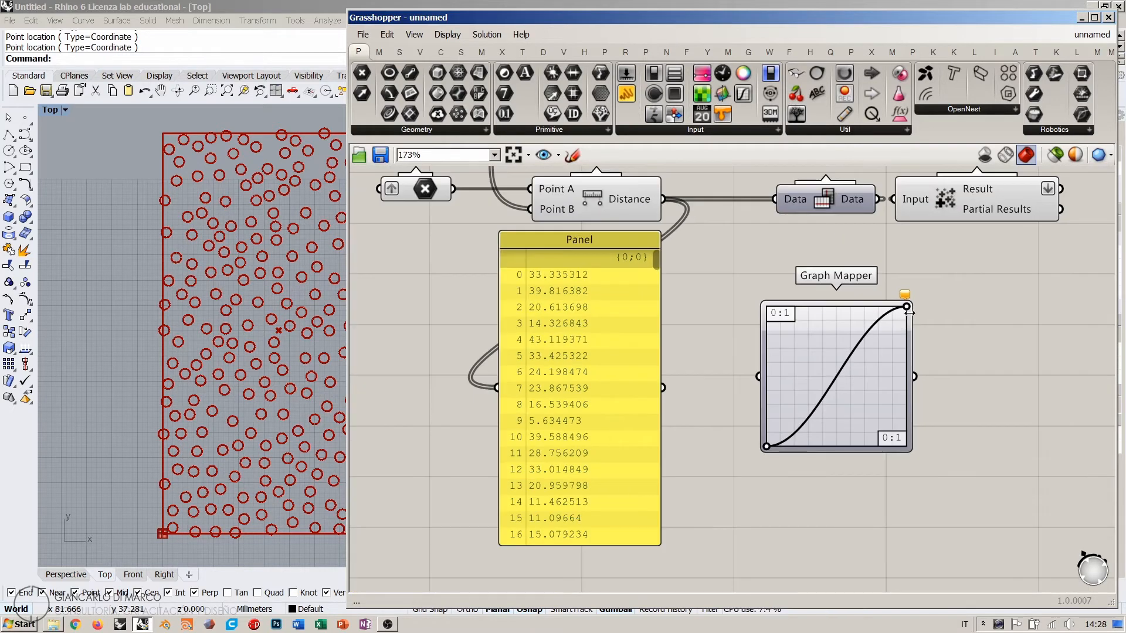
pyautogui.moveTo(804, 350); pyautogui.dragTo(827, 360)
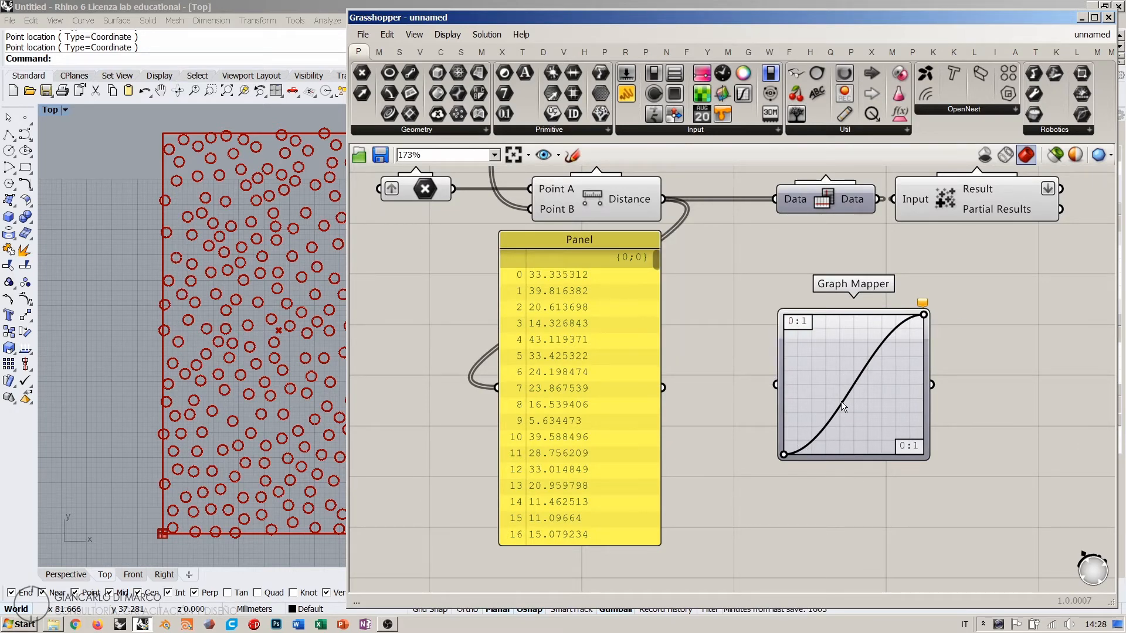
pyautogui.moveTo(840, 401); pyautogui.dragTo(712, 336, button='right')
pyautogui.moveTo(768, 341); pyautogui.dragTo(970, 291)
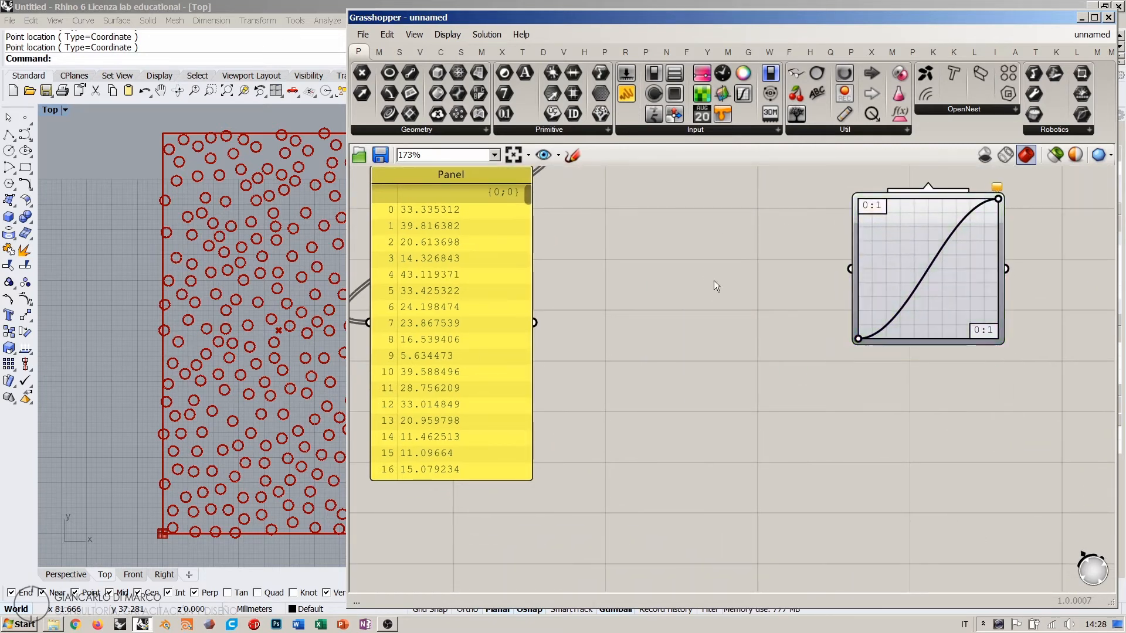
# Step: Sketch a long horizontal line below the Graph Mapper with a marked start point labelled A
pyautogui.click(571, 155)
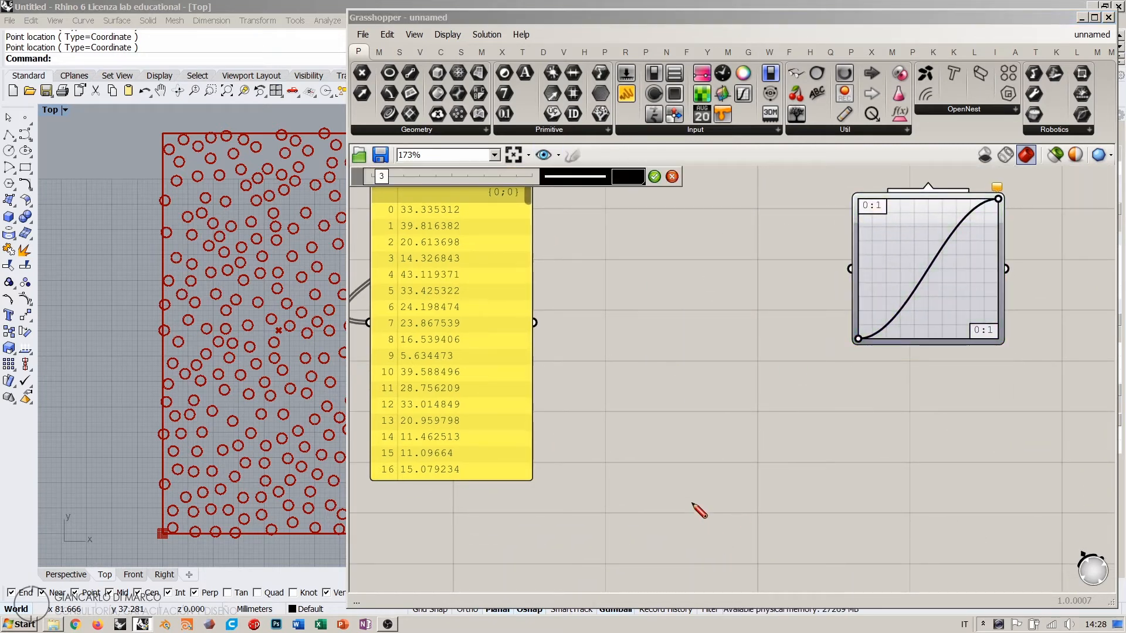
pyautogui.moveTo(584, 477); pyautogui.dragTo(1089, 478)
pyautogui.moveTo(600, 464); pyautogui.dragTo(600, 488)
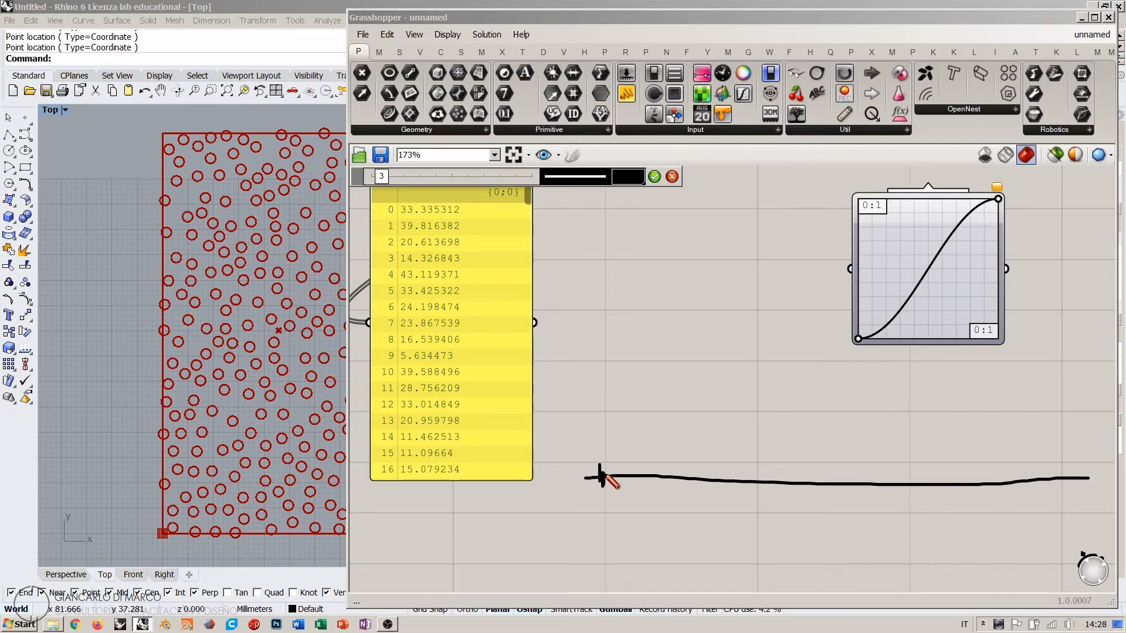
pyautogui.moveTo(571, 531)
pyautogui.mouseDown()
pyautogui.moveTo(585, 508)
pyautogui.moveTo(592, 530)
pyautogui.mouseUp()
pyautogui.moveTo(576, 522); pyautogui.dragTo(589, 521)
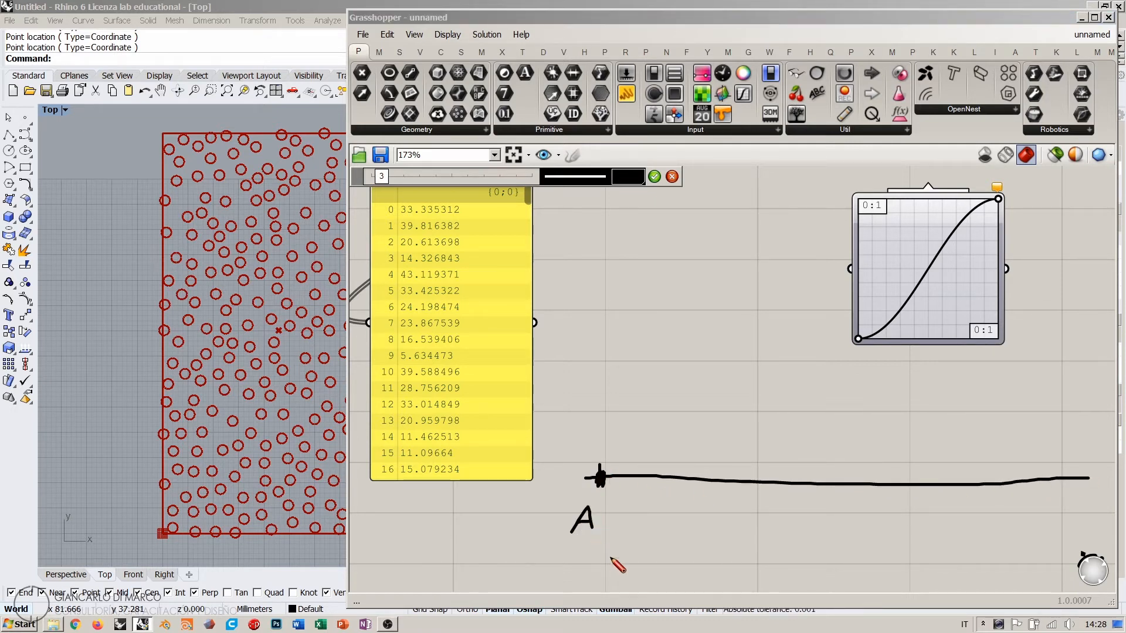
# Step: Finish the sketched horizontal axis with an arrowhead and the label D, and mark regular ticks along it
pyautogui.moveTo(1068, 470)
pyautogui.mouseDown()
pyautogui.moveTo(1082, 477)
pyautogui.moveTo(1064, 485)
pyautogui.moveTo(1074, 526)
pyautogui.mouseUp()
pyautogui.moveTo(1073, 503)
pyautogui.mouseDown()
pyautogui.moveTo(1075, 529)
pyautogui.moveTo(1089, 526)
pyautogui.mouseUp()
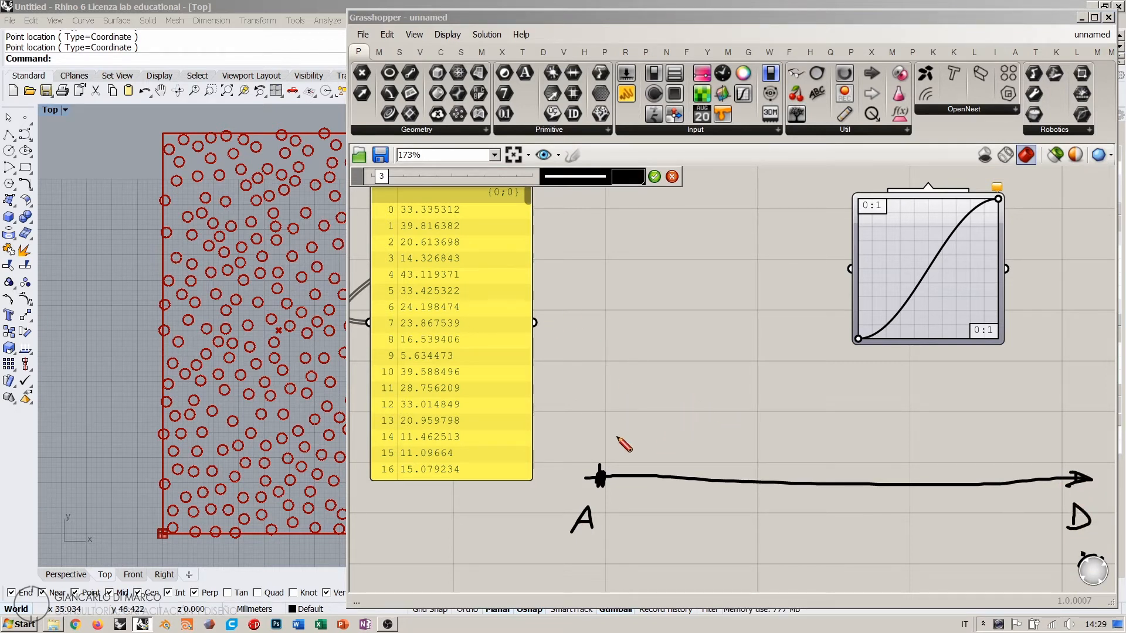
pyautogui.moveTo(630, 467); pyautogui.dragTo(629, 486)
pyautogui.moveTo(657, 473)
pyautogui.mouseDown()
pyautogui.moveTo(658, 487)
pyautogui.moveTo(694, 489)
pyautogui.mouseUp()
pyautogui.moveTo(718, 480); pyautogui.dragTo(745, 491)
pyautogui.moveTo(772, 482)
pyautogui.mouseDown()
pyautogui.moveTo(777, 496)
pyautogui.moveTo(812, 495)
pyautogui.mouseUp()
pyautogui.moveTo(841, 480)
pyautogui.mouseDown()
pyautogui.moveTo(846, 493)
pyautogui.moveTo(874, 491)
pyautogui.mouseUp()
pyautogui.moveTo(901, 481)
pyautogui.mouseDown()
pyautogui.moveTo(906, 492)
pyautogui.moveTo(945, 494)
pyautogui.mouseUp()
pyautogui.moveTo(975, 481); pyautogui.dragTo(1012, 487)
pyautogui.moveTo(1038, 476); pyautogui.dragTo(1049, 490)
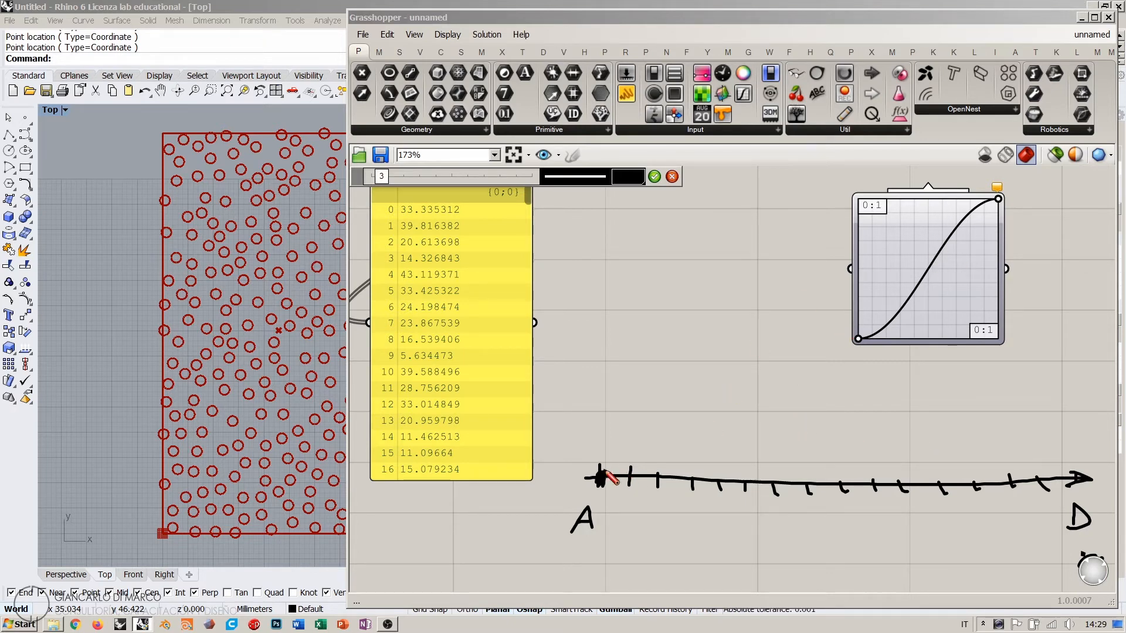
# Step: Sketch a two-hump wave over the axis, add a vertical axis labelled O, and project the first ticks onto it
pyautogui.moveTo(601, 476)
pyautogui.mouseDown()
pyautogui.moveTo(719, 371)
pyautogui.moveTo(744, 386)
pyautogui.moveTo(796, 470)
pyautogui.moveTo(849, 482)
pyautogui.moveTo(935, 374)
pyautogui.moveTo(1000, 399)
pyautogui.moveTo(1030, 463)
pyautogui.moveTo(1060, 478)
pyautogui.mouseUp()
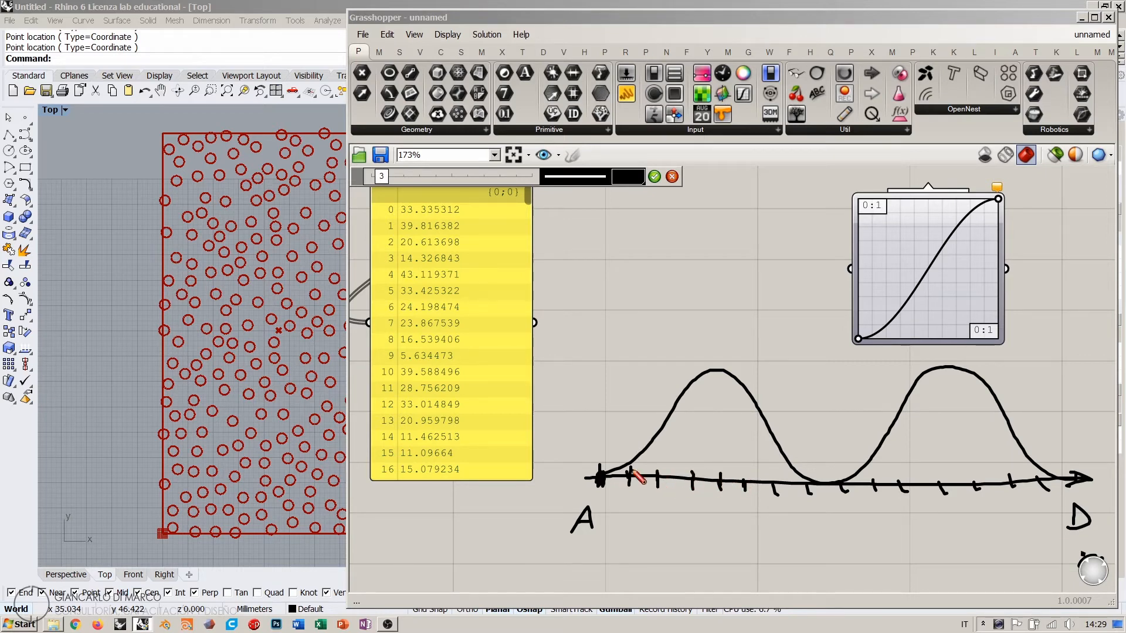
pyautogui.moveTo(599, 476); pyautogui.dragTo(602, 274)
pyautogui.moveTo(622, 460)
pyautogui.mouseDown()
pyautogui.moveTo(594, 459)
pyautogui.moveTo(655, 436)
pyautogui.moveTo(593, 434)
pyautogui.mouseUp()
pyautogui.moveTo(691, 482)
pyautogui.mouseDown()
pyautogui.moveTo(691, 385)
pyautogui.moveTo(599, 386)
pyautogui.moveTo(718, 417)
pyautogui.moveTo(718, 371)
pyautogui.moveTo(607, 368)
pyautogui.mouseUp()
pyautogui.moveTo(595, 279)
pyautogui.mouseDown()
pyautogui.moveTo(607, 277)
pyautogui.moveTo(575, 258)
pyautogui.moveTo(587, 246)
pyautogui.mouseUp()
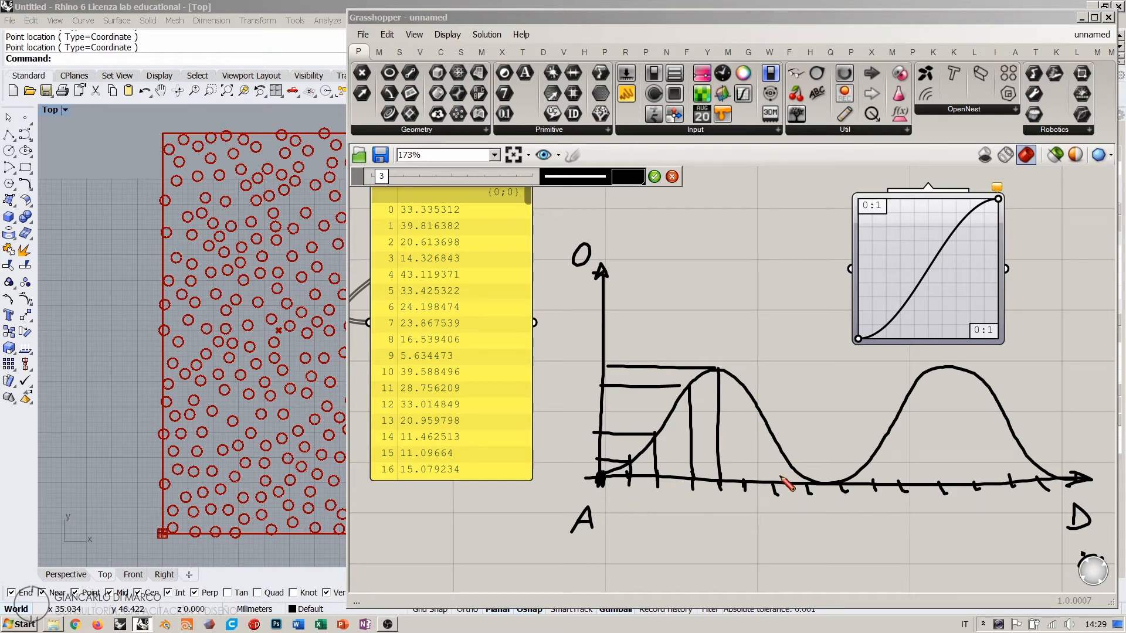
# Step: Project further ticks through the sketched wave onto the vertical axis, and discard the sketch
pyautogui.moveTo(742, 488)
pyautogui.mouseDown()
pyautogui.moveTo(746, 388)
pyautogui.moveTo(609, 388)
pyautogui.mouseUp()
pyautogui.moveTo(775, 494)
pyautogui.mouseDown()
pyautogui.moveTo(769, 431)
pyautogui.moveTo(601, 417)
pyautogui.mouseUp()
pyautogui.moveTo(804, 478); pyautogui.dragTo(603, 465)
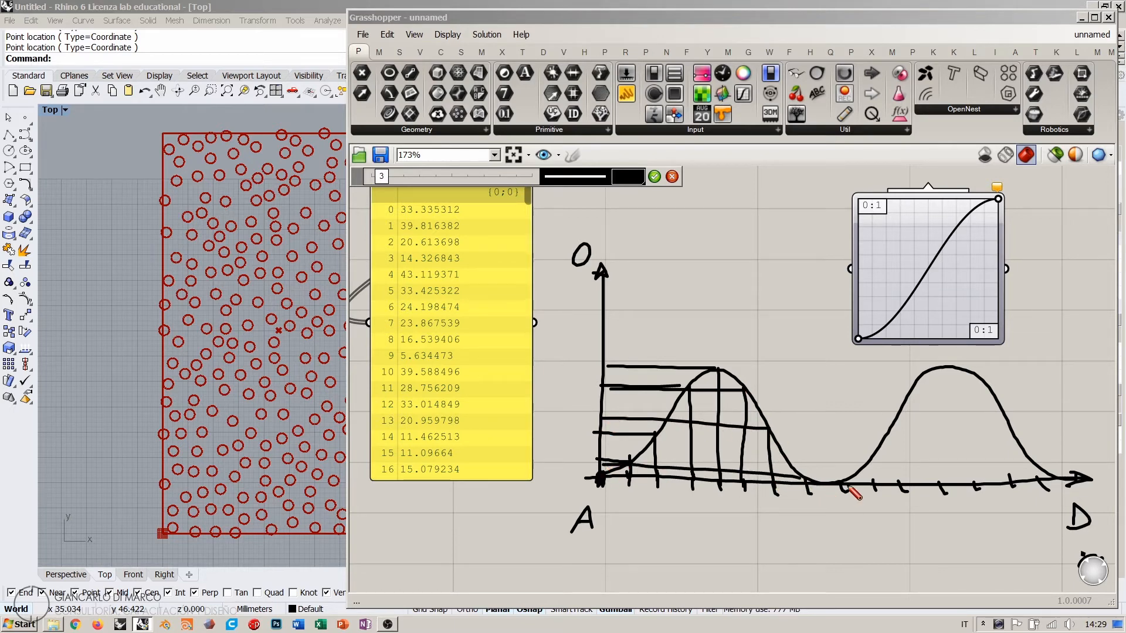
pyautogui.moveTo(874, 490)
pyautogui.mouseDown()
pyautogui.moveTo(873, 463)
pyautogui.moveTo(604, 458)
pyautogui.moveTo(895, 425)
pyautogui.moveTo(666, 422)
pyautogui.mouseUp()
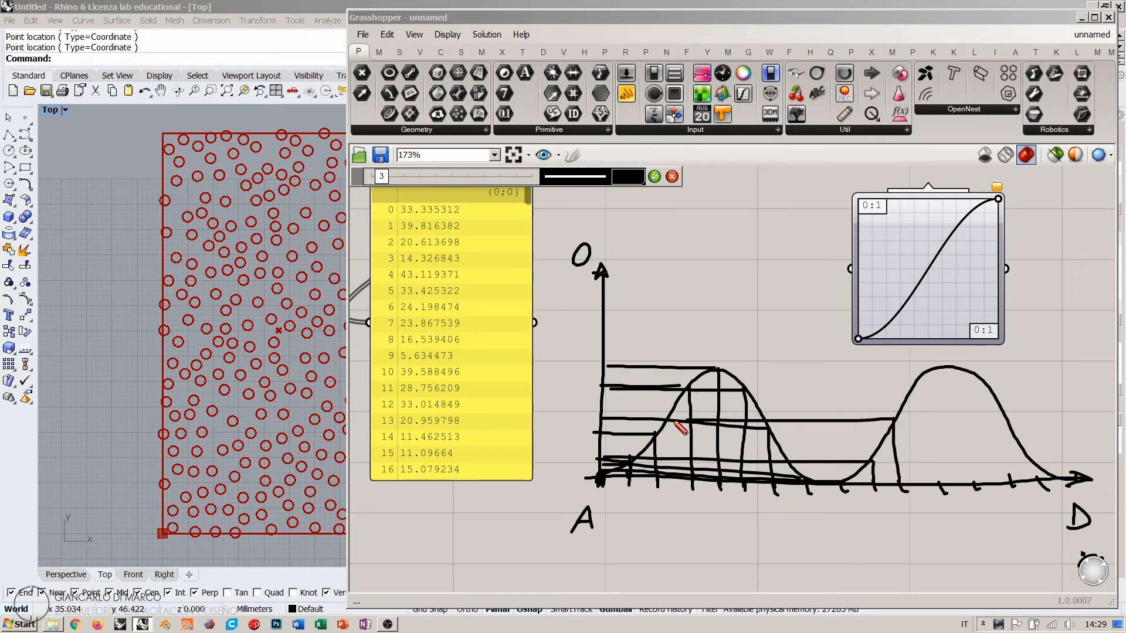
pyautogui.moveTo(943, 490)
pyautogui.mouseDown()
pyautogui.moveTo(937, 371)
pyautogui.moveTo(605, 387)
pyautogui.mouseUp()
pyautogui.moveTo(978, 493)
pyautogui.mouseDown()
pyautogui.moveTo(973, 371)
pyautogui.moveTo(604, 380)
pyautogui.mouseUp()
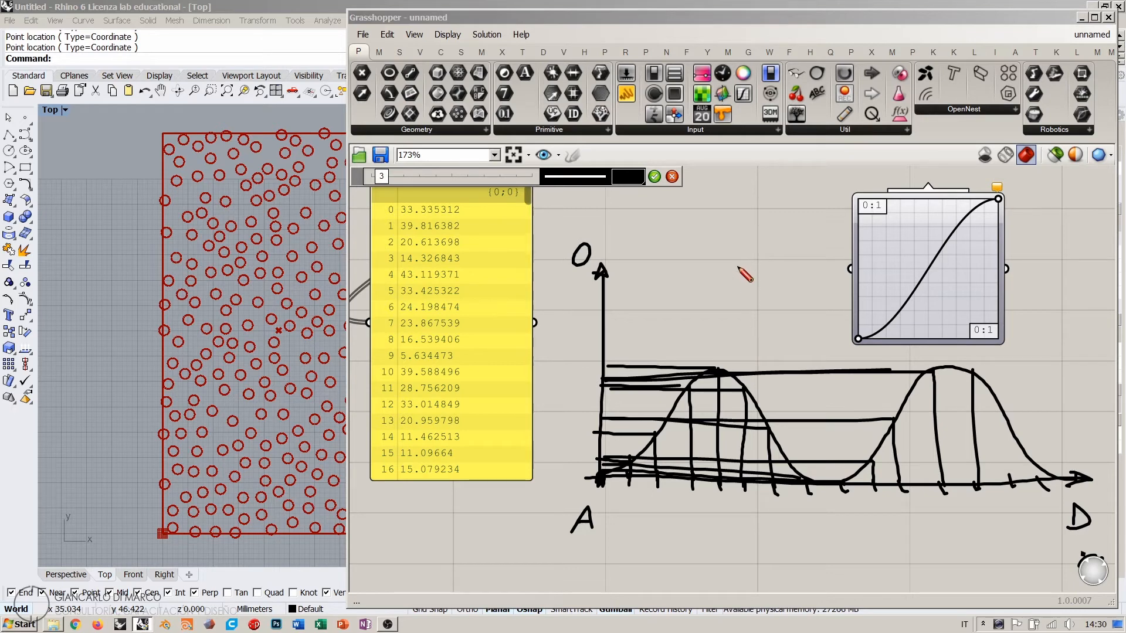
pyautogui.click(672, 176)
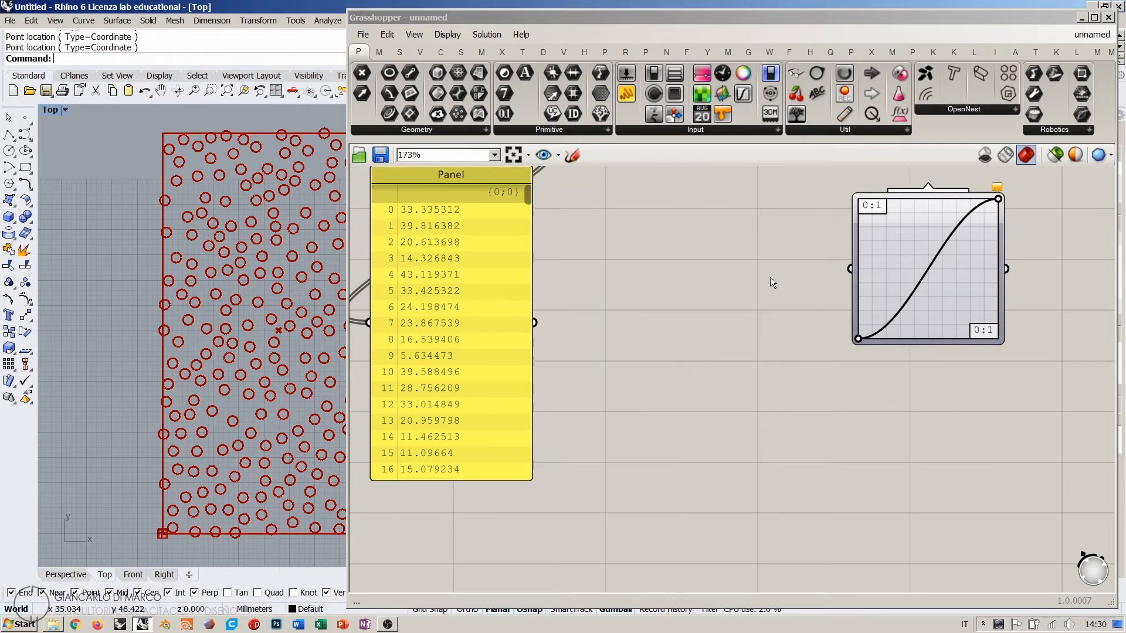
# Step: Wire the Distance output through the Graph Mapper into the panel, placing the mapper beneath Flip Matrix and the panel beside it
pyautogui.scroll(-3, 632, 345)
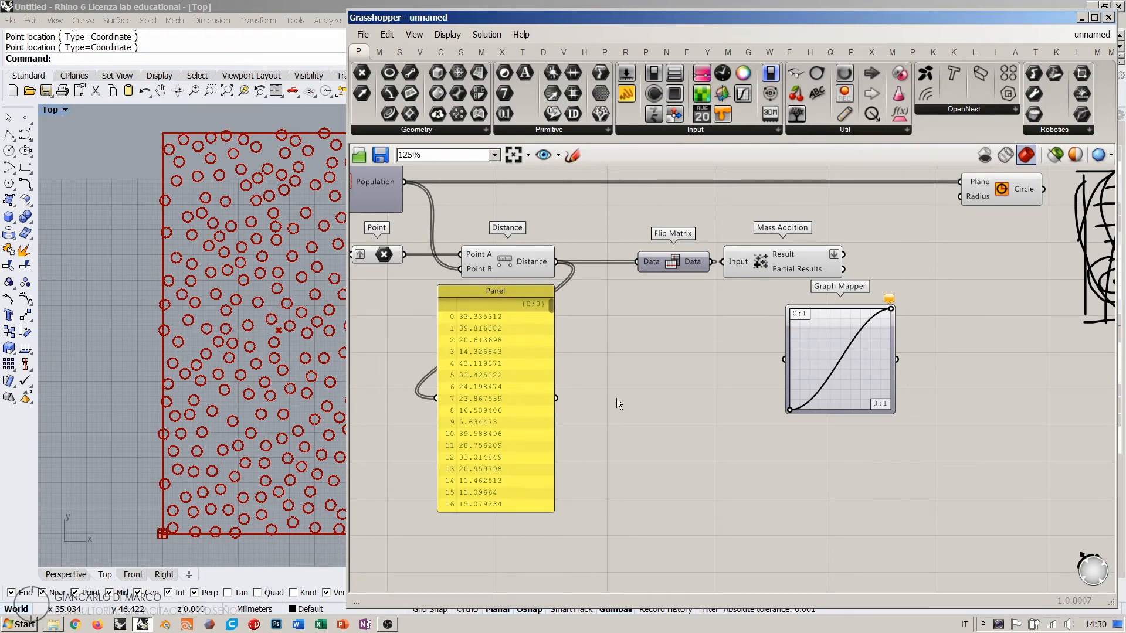
pyautogui.scroll(2, 654, 334)
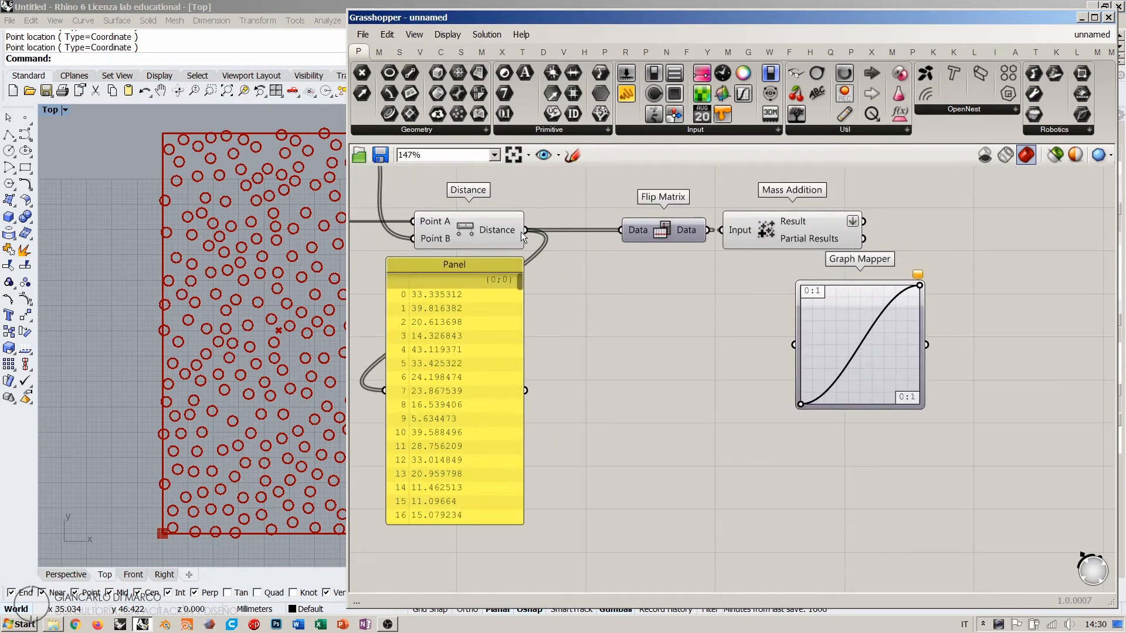
pyautogui.moveTo(526, 231); pyautogui.dragTo(789, 350)
pyautogui.moveTo(824, 312); pyautogui.dragTo(649, 318)
pyautogui.click(826, 321)
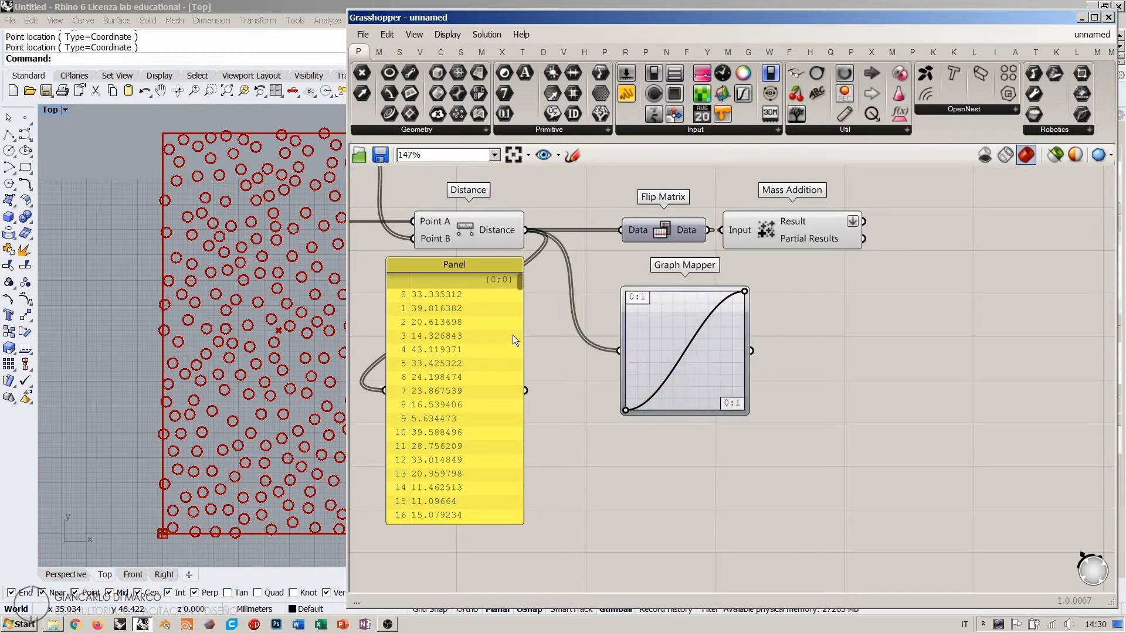
pyautogui.moveTo(465, 337); pyautogui.dragTo(884, 369)
pyautogui.moveTo(751, 351); pyautogui.dragTo(803, 421)
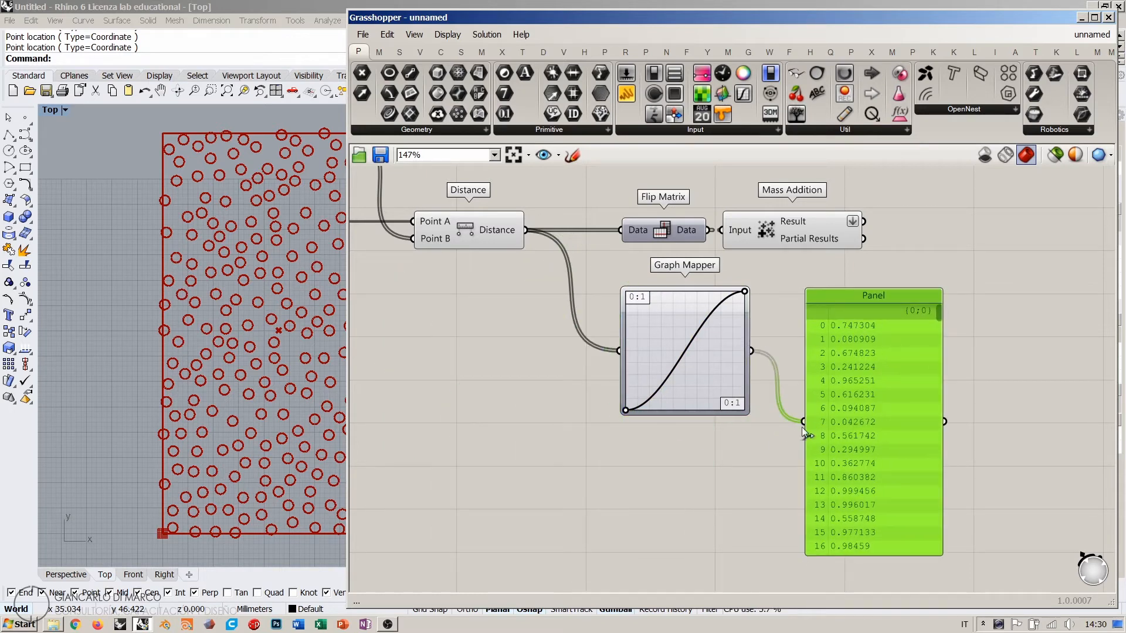
# Step: Compare the Graph Mapper's 0:1 domains with its output values in the panel and the incoming distances
pyautogui.moveTo(881, 373); pyautogui.dragTo(842, 339, button='right')
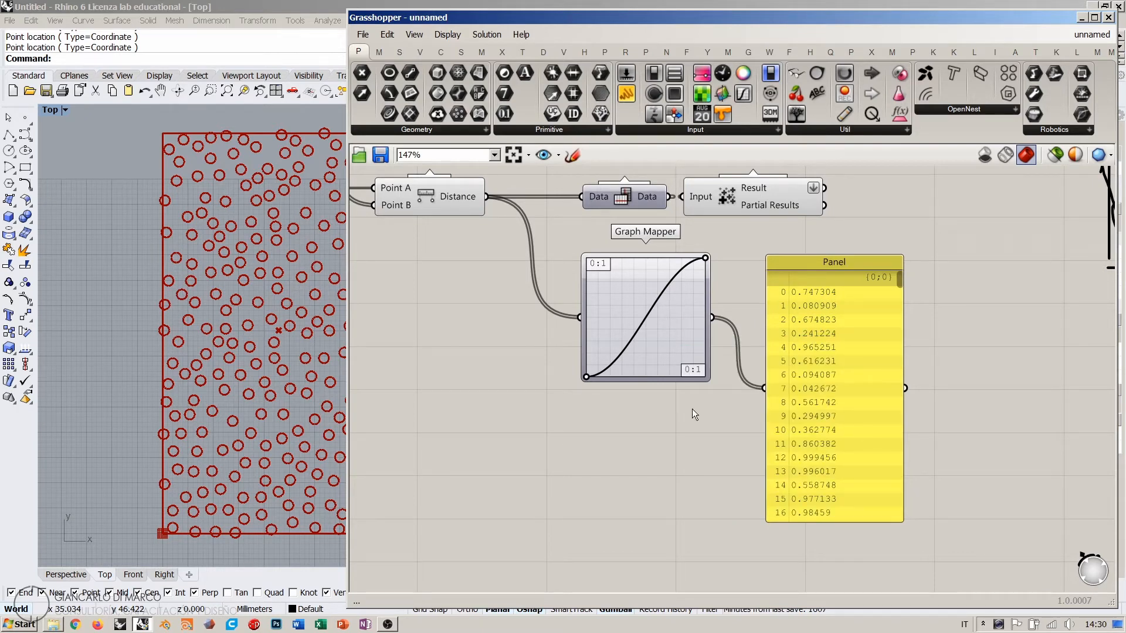
pyautogui.scroll(5, 639, 311)
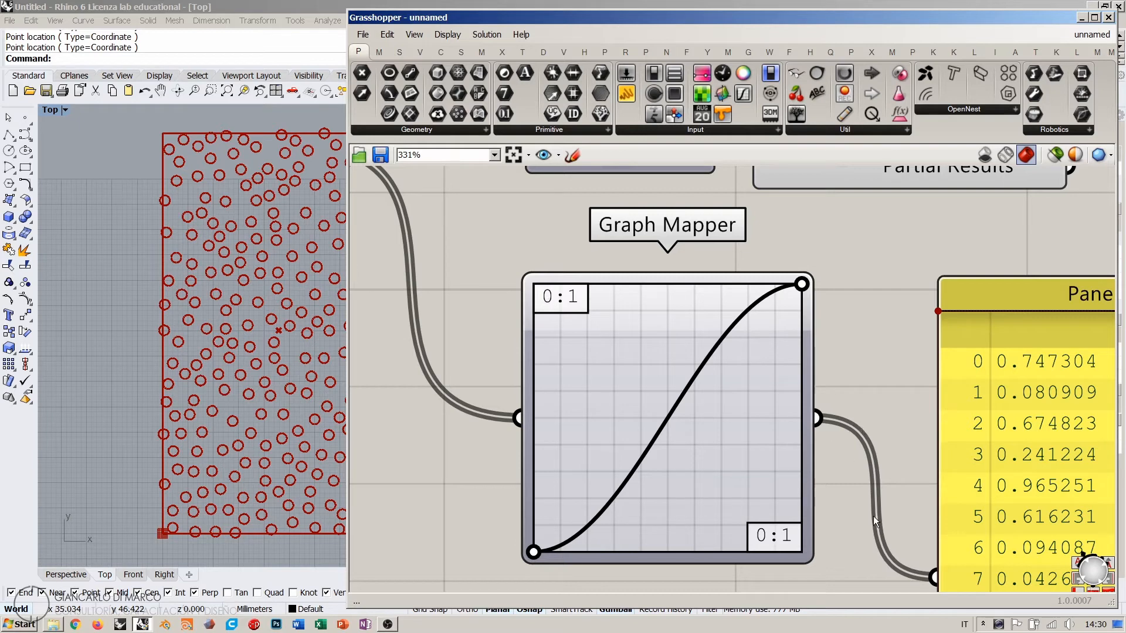
pyautogui.scroll(-3, 920, 419)
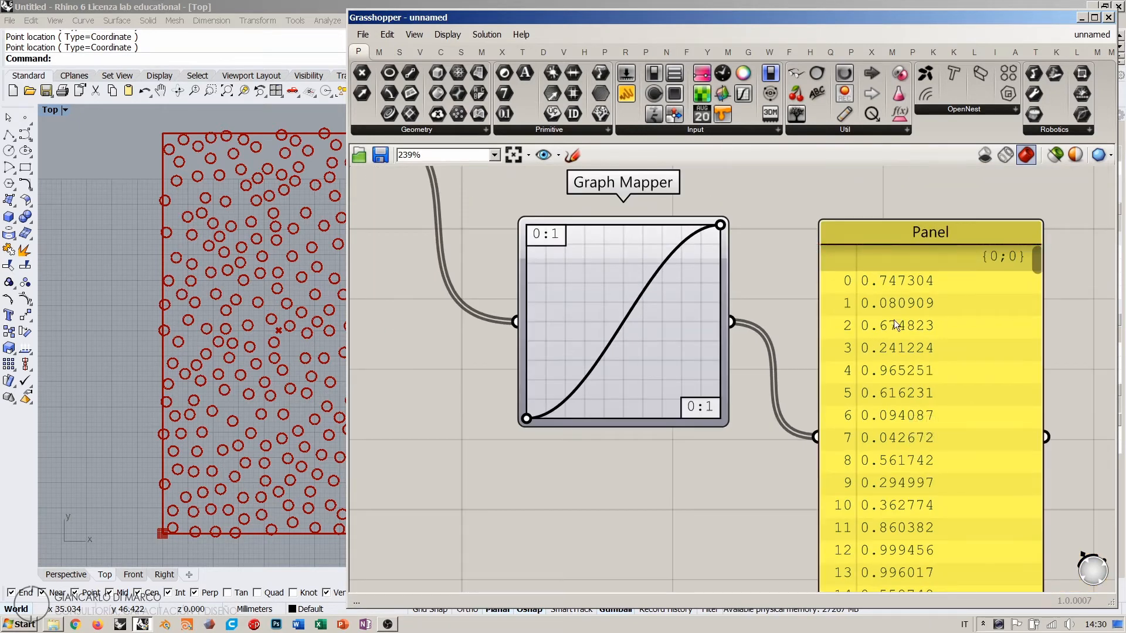
pyautogui.moveTo(609, 301); pyautogui.dragTo(760, 374, button='right')
pyautogui.scroll(-2, 721, 337)
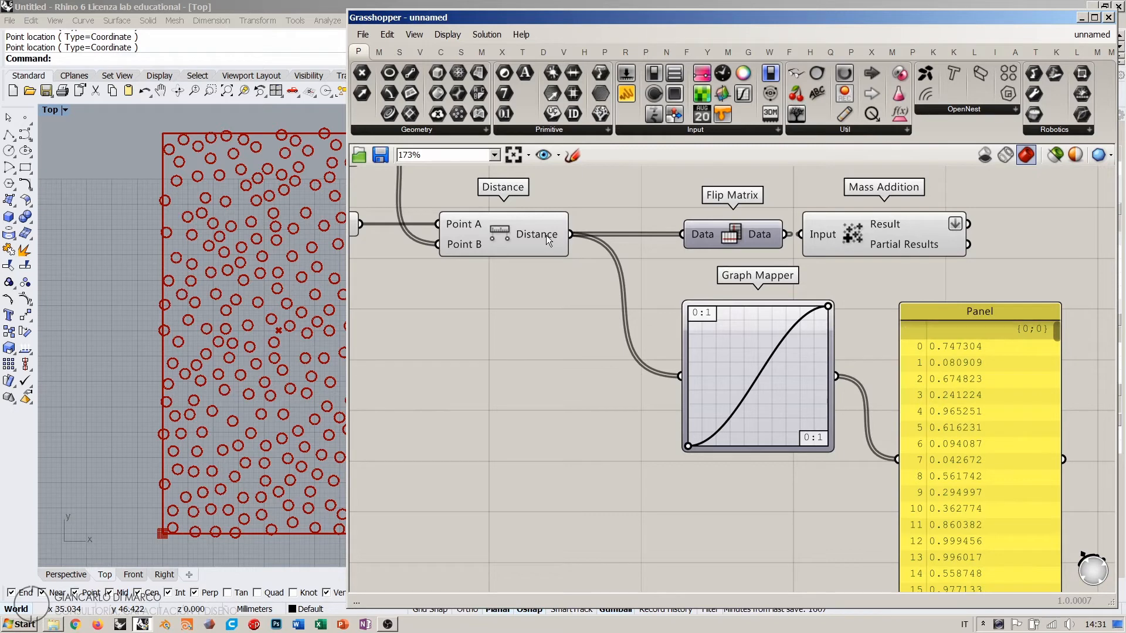
pyautogui.moveTo(547, 234)
# Step: Sketch a horizontal axis below the Graph Mapper starting at A, with tick marks and the labels 0 and 1
pyautogui.moveTo(866, 377); pyautogui.dragTo(794, 261, button='right')
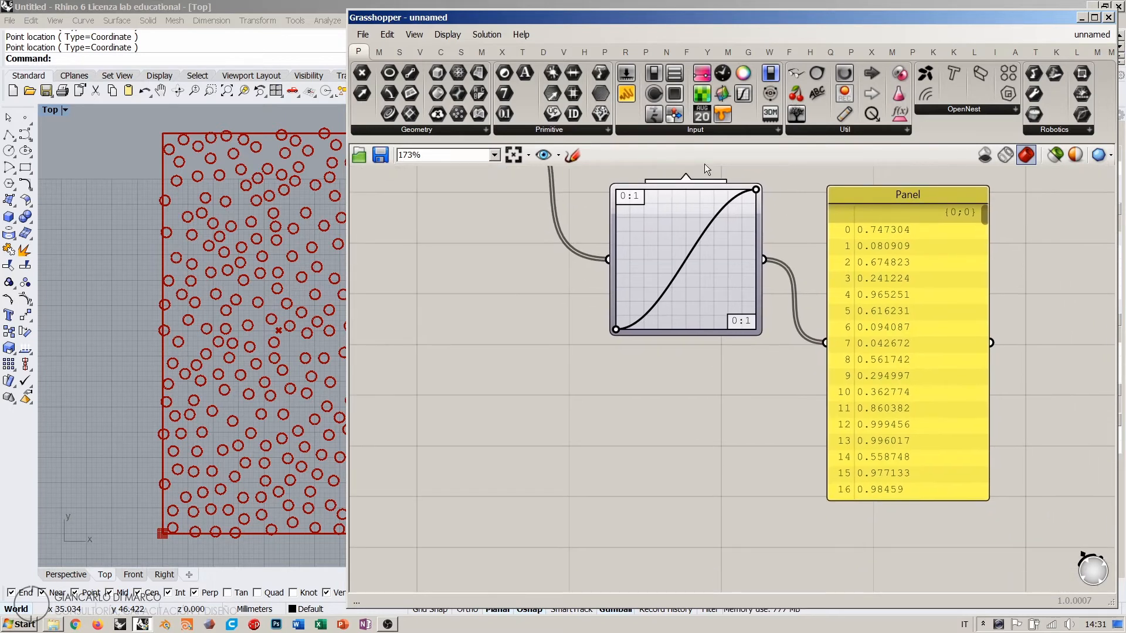
pyautogui.click(571, 154)
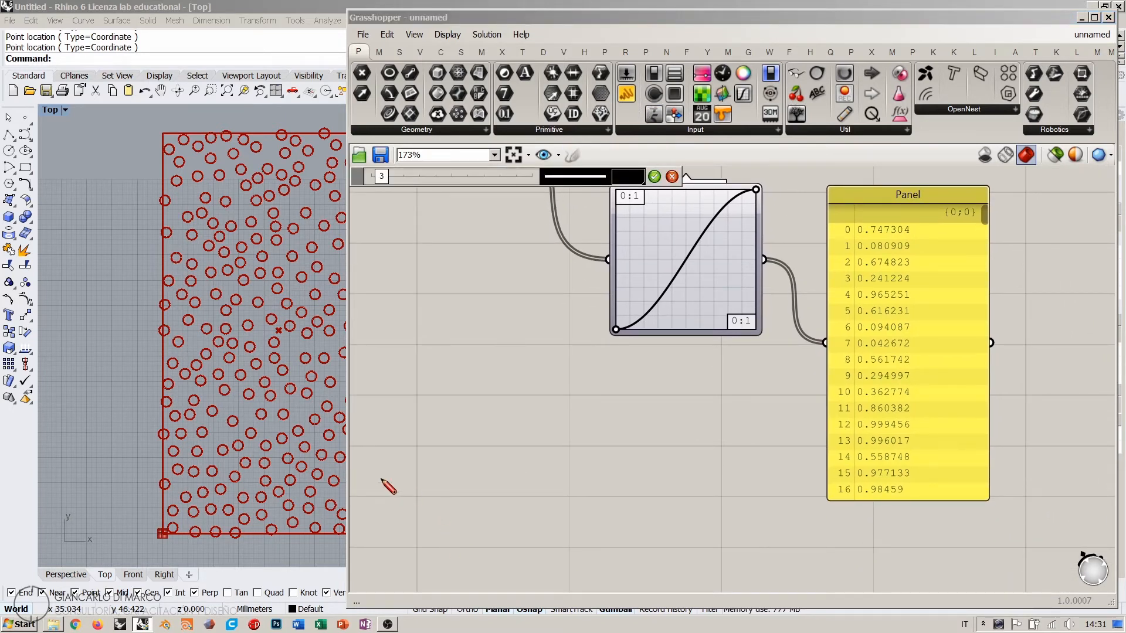
pyautogui.moveTo(379, 477); pyautogui.dragTo(784, 480)
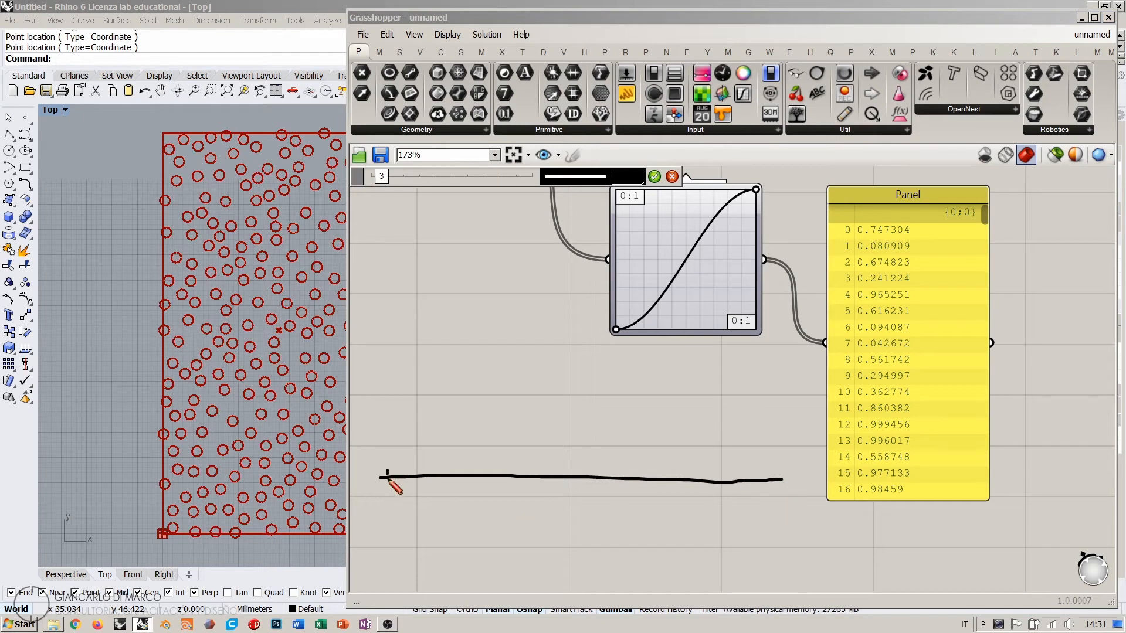
pyautogui.moveTo(391, 461); pyautogui.dragTo(387, 515)
pyautogui.moveTo(451, 469); pyautogui.dragTo(451, 483)
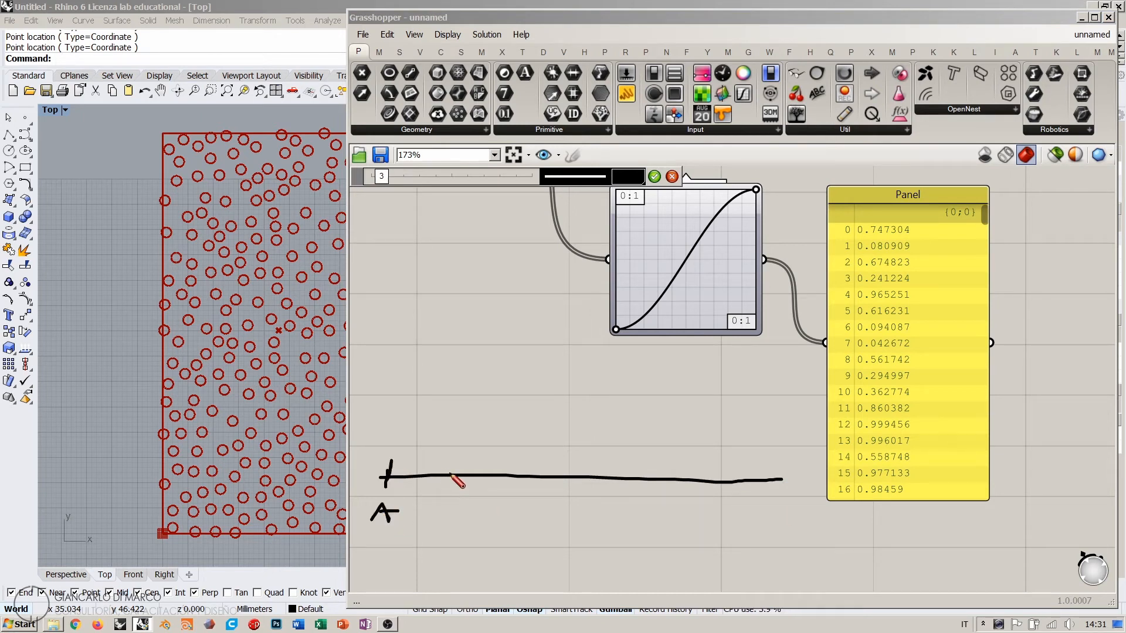
pyautogui.moveTo(377, 513); pyautogui.dragTo(450, 505)
pyautogui.moveTo(525, 474); pyautogui.dragTo(564, 484)
pyautogui.moveTo(593, 476); pyautogui.dragTo(659, 486)
pyautogui.moveTo(708, 477); pyautogui.dragTo(783, 485)
pyautogui.moveTo(808, 480); pyautogui.dragTo(809, 501)
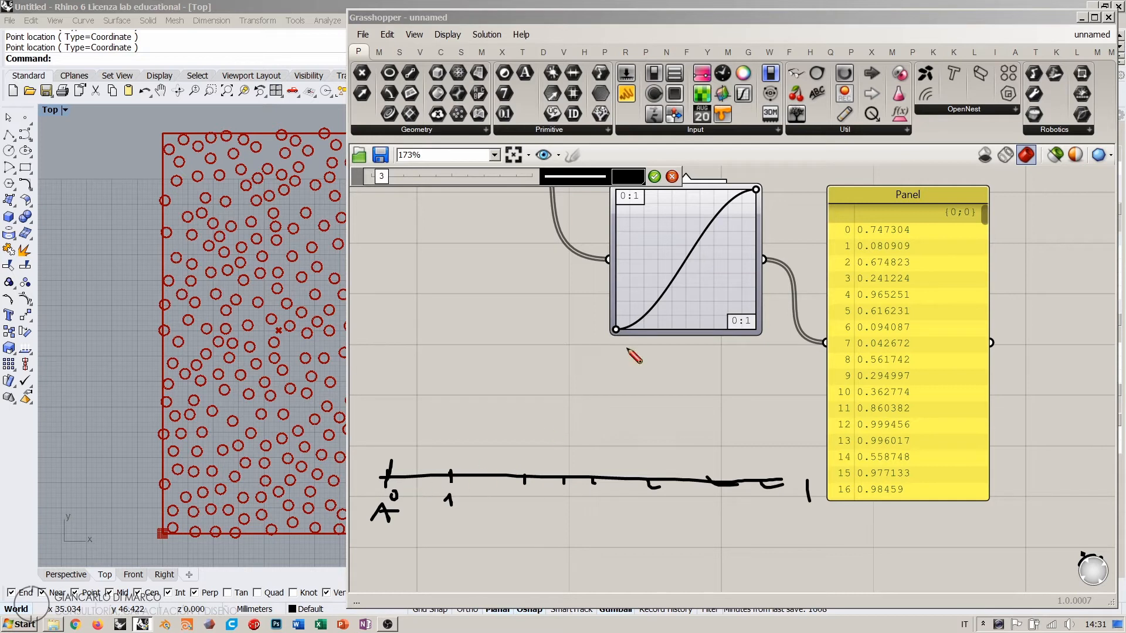
# Step: Sketch a four-peak wave on the axis, box its 0 to 1 portion, strike out the rest, and discard the sketch
pyautogui.moveTo(388, 477)
pyautogui.mouseDown()
pyautogui.moveTo(449, 395)
pyautogui.moveTo(497, 466)
pyautogui.moveTo(543, 404)
pyautogui.moveTo(595, 472)
pyautogui.moveTo(671, 481)
pyautogui.mouseUp()
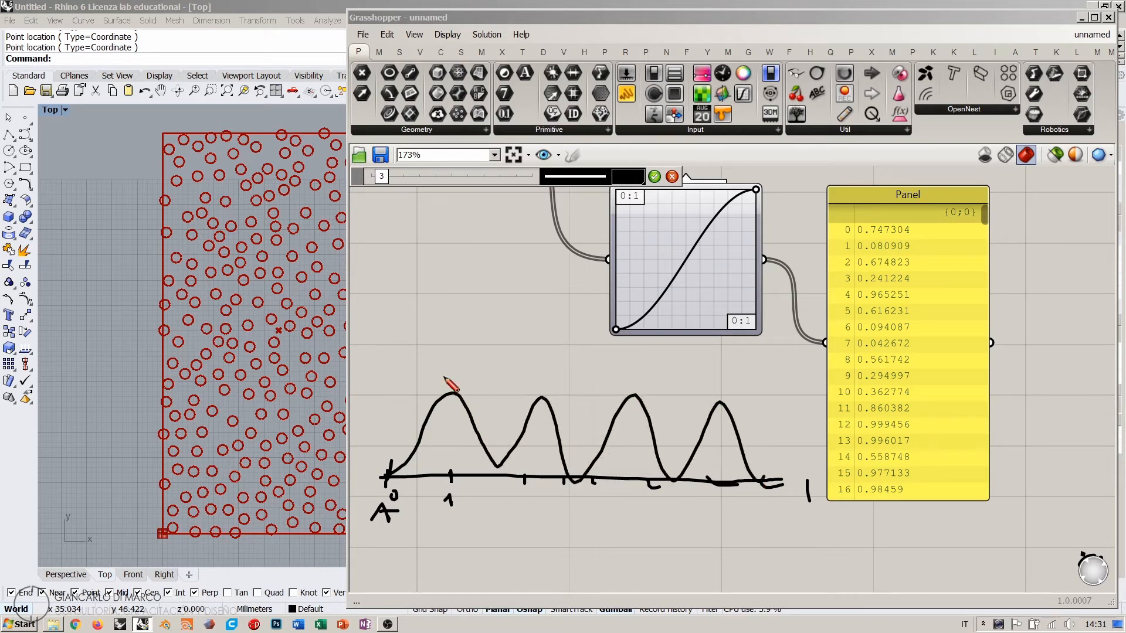
pyautogui.moveTo(450, 366); pyautogui.dragTo(450, 476)
pyautogui.moveTo(459, 434)
pyautogui.mouseDown()
pyautogui.moveTo(552, 395)
pyautogui.moveTo(735, 415)
pyautogui.moveTo(765, 462)
pyautogui.mouseUp()
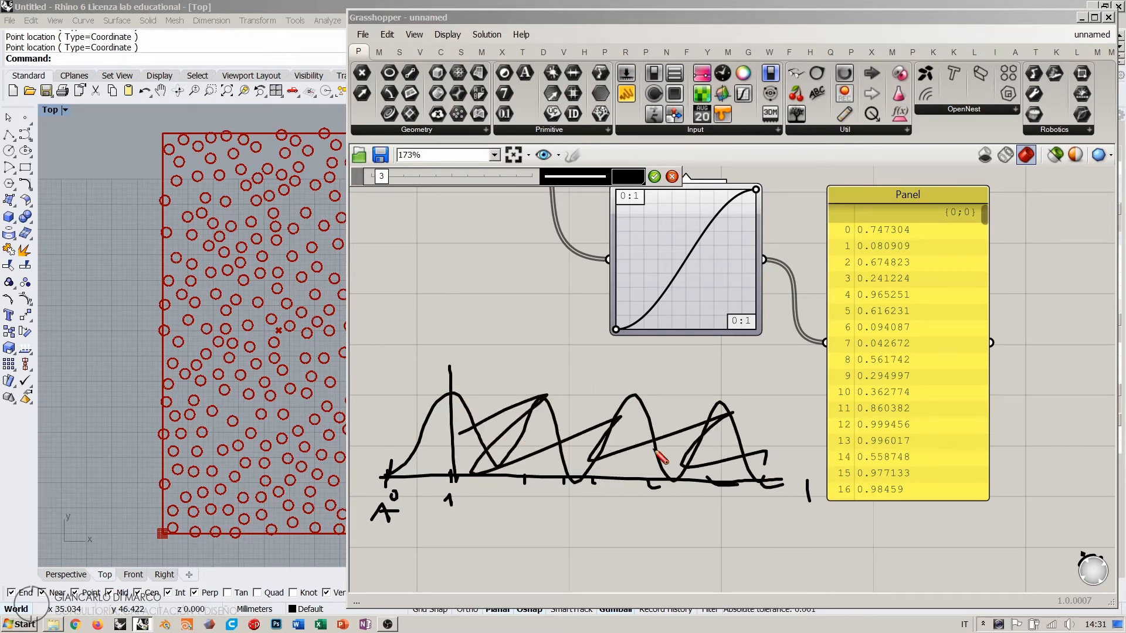
pyautogui.moveTo(455, 385)
pyautogui.mouseDown()
pyautogui.moveTo(402, 387)
pyautogui.moveTo(388, 472)
pyautogui.mouseUp()
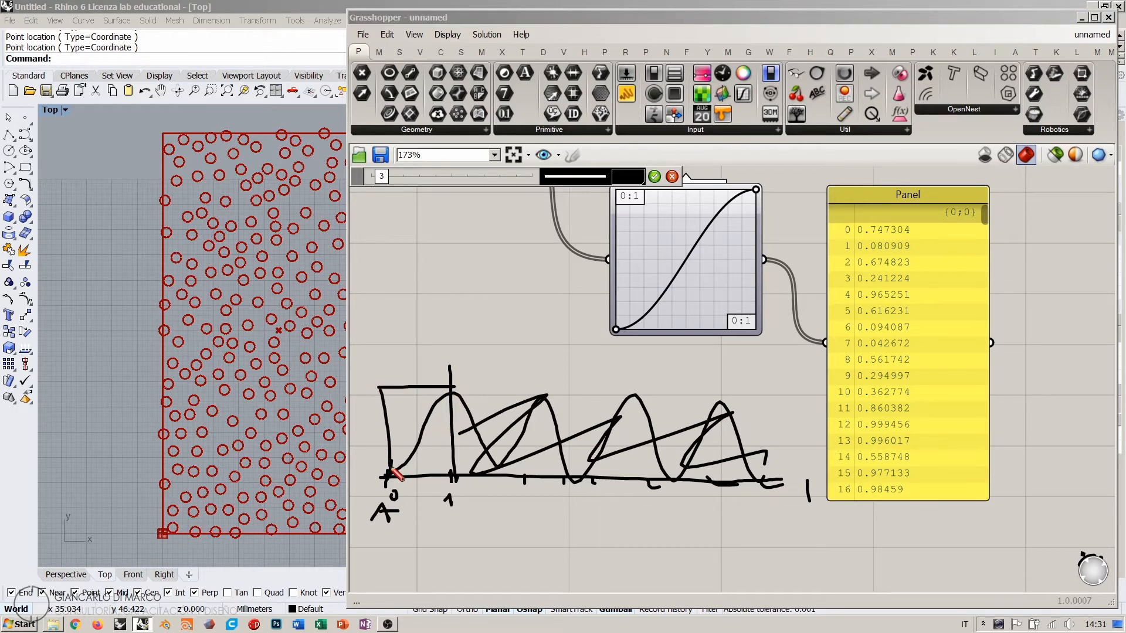
pyautogui.click(672, 176)
# Step: Inspect the sine graph's X and Y domain settings in the Graph Editor and close it without changes
pyautogui.moveTo(681, 248); pyautogui.dragTo(780, 370, button='right')
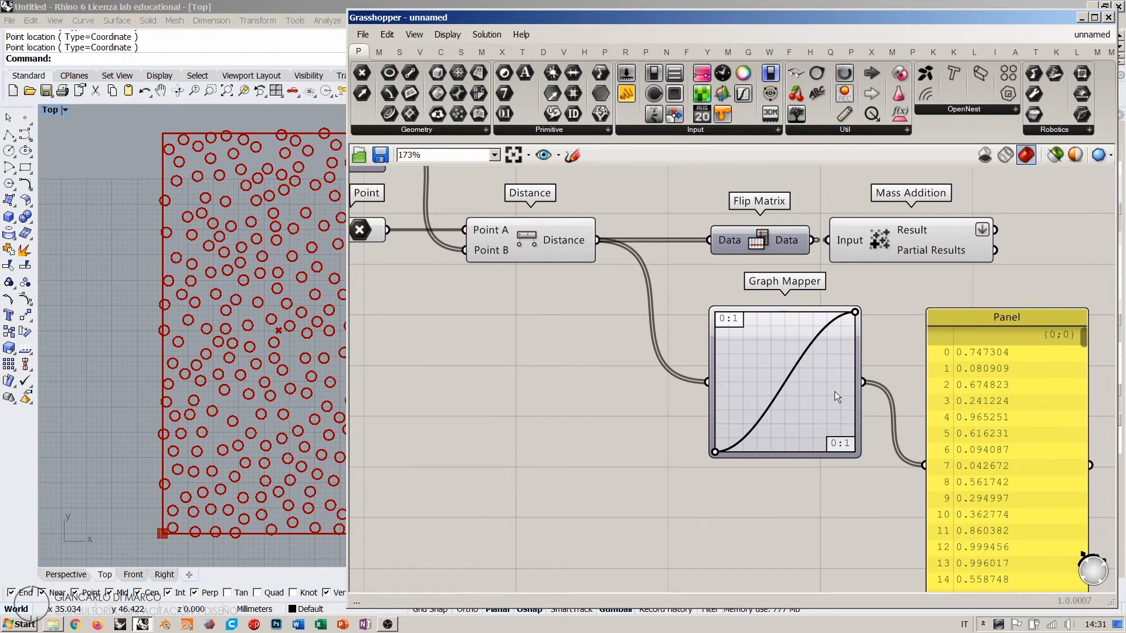
pyautogui.moveTo(814, 388)
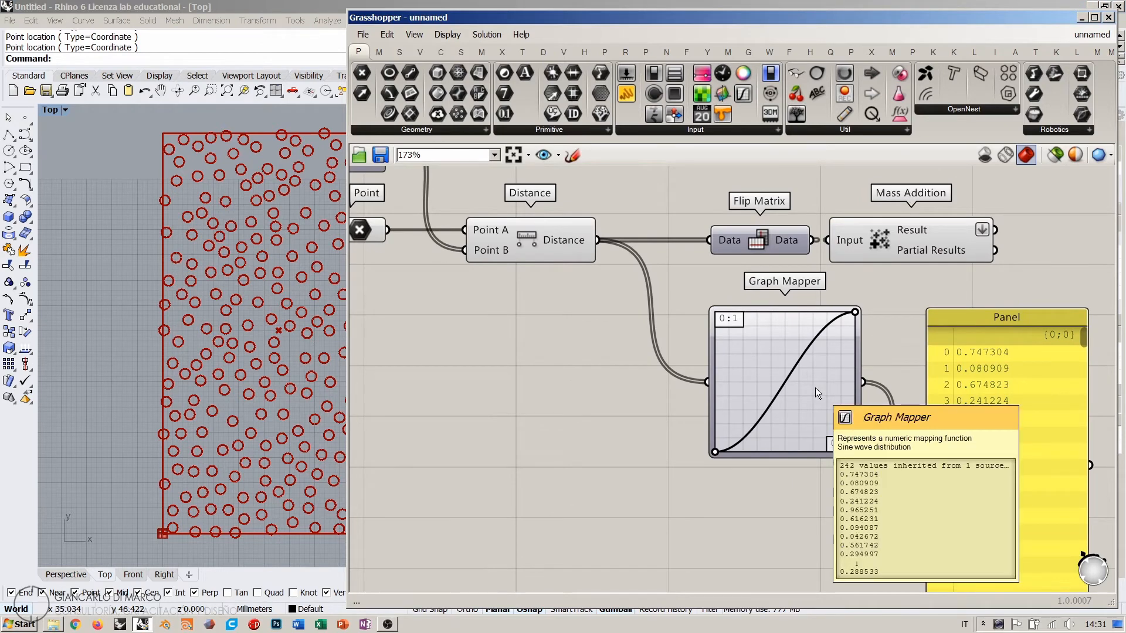
pyautogui.click(772, 367)
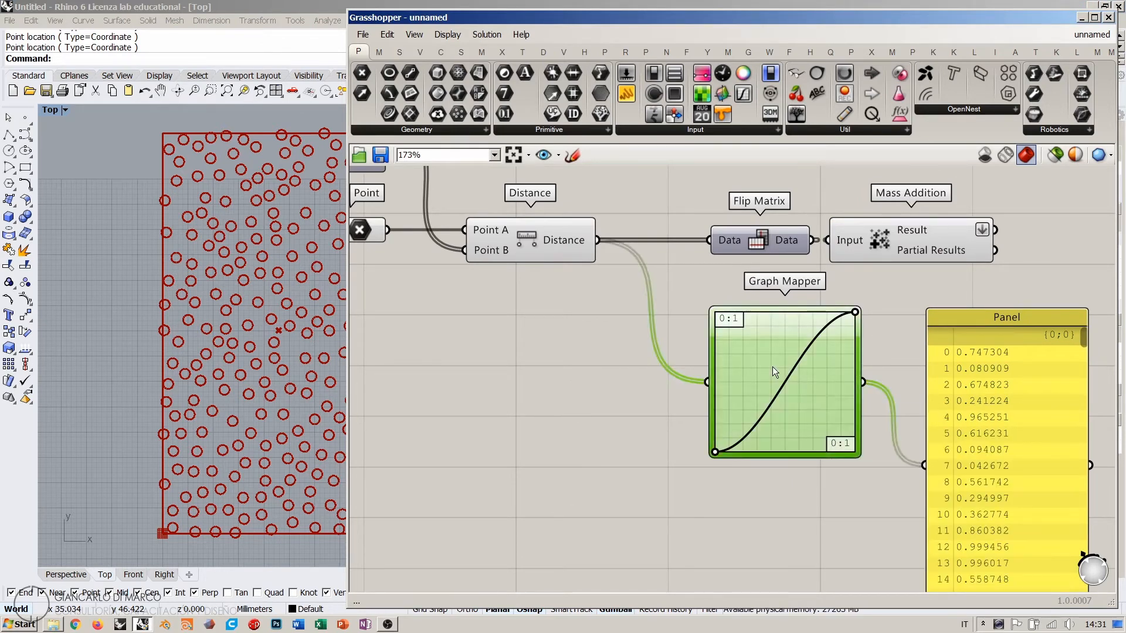
pyautogui.doubleClick(772, 367)
pyautogui.moveTo(811, 260); pyautogui.dragTo(719, 240)
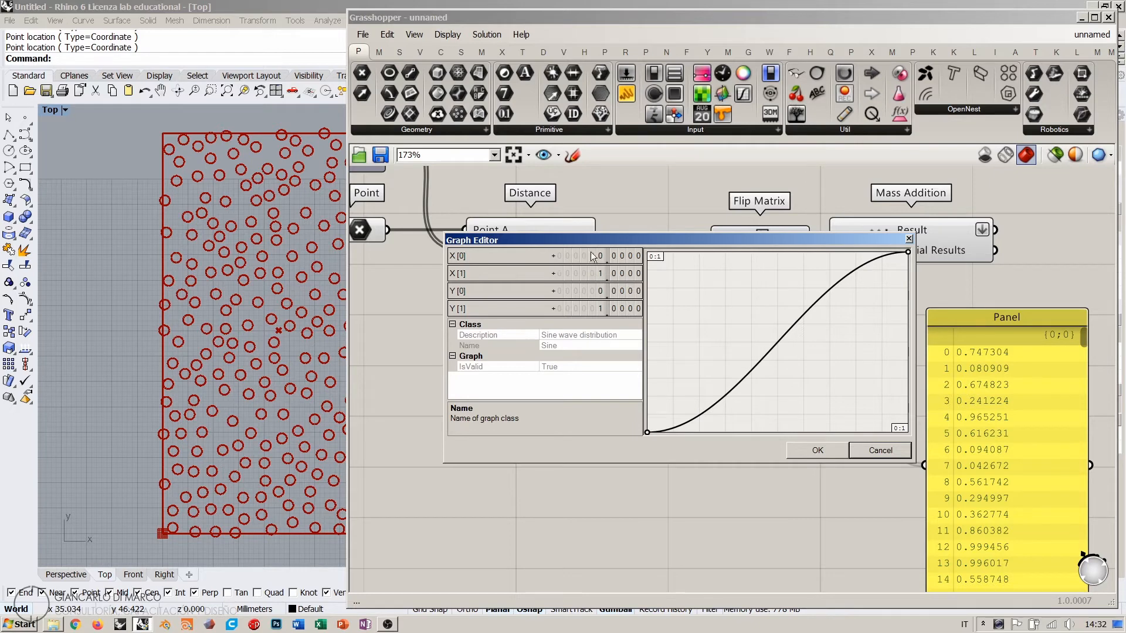
pyautogui.click(884, 451)
pyautogui.moveTo(569, 241)
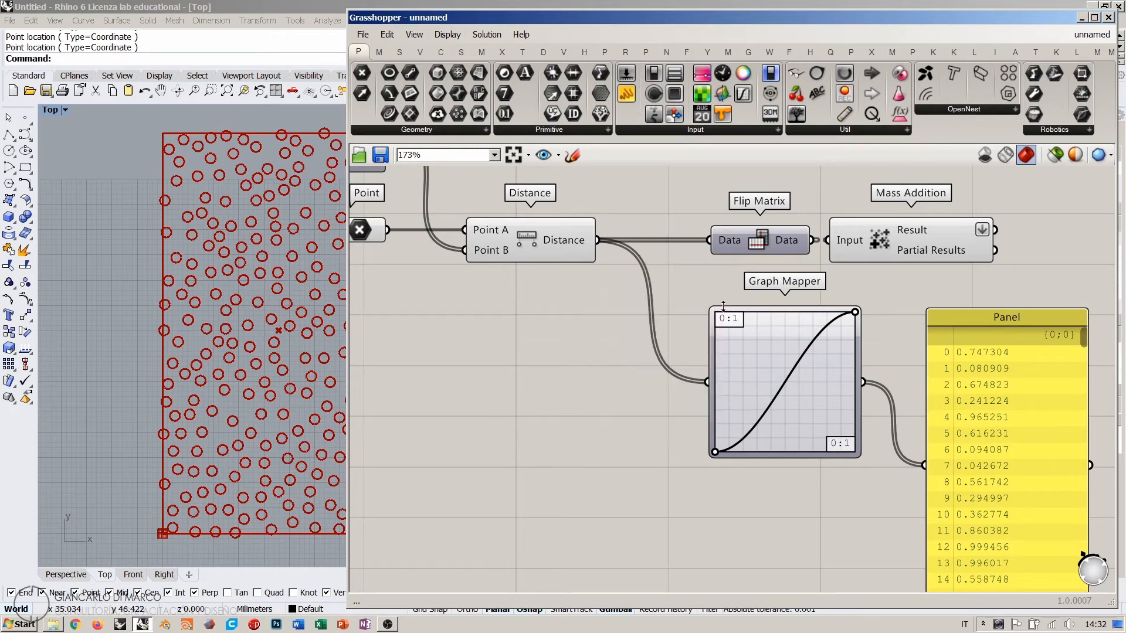
pyautogui.doubleClick(761, 354)
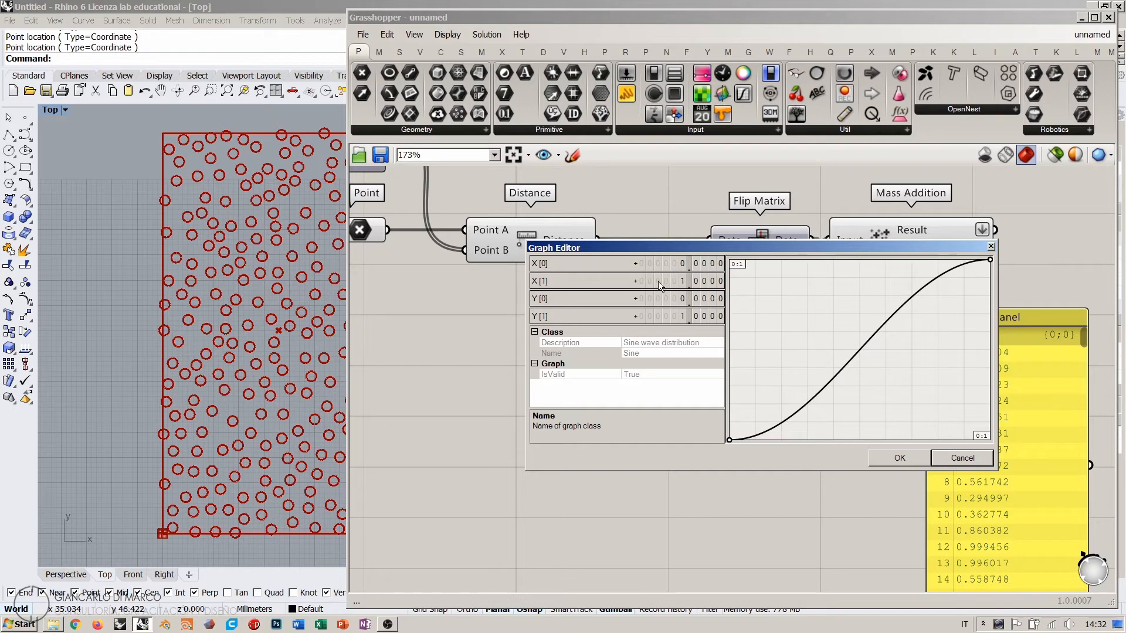
pyautogui.click(962, 458)
pyautogui.click(691, 287)
# Step: Move the referenced Point in the Top viewport from its central position toward the upper part of the rectangle
pyautogui.moveTo(425, 256); pyautogui.dragTo(585, 311, button='right')
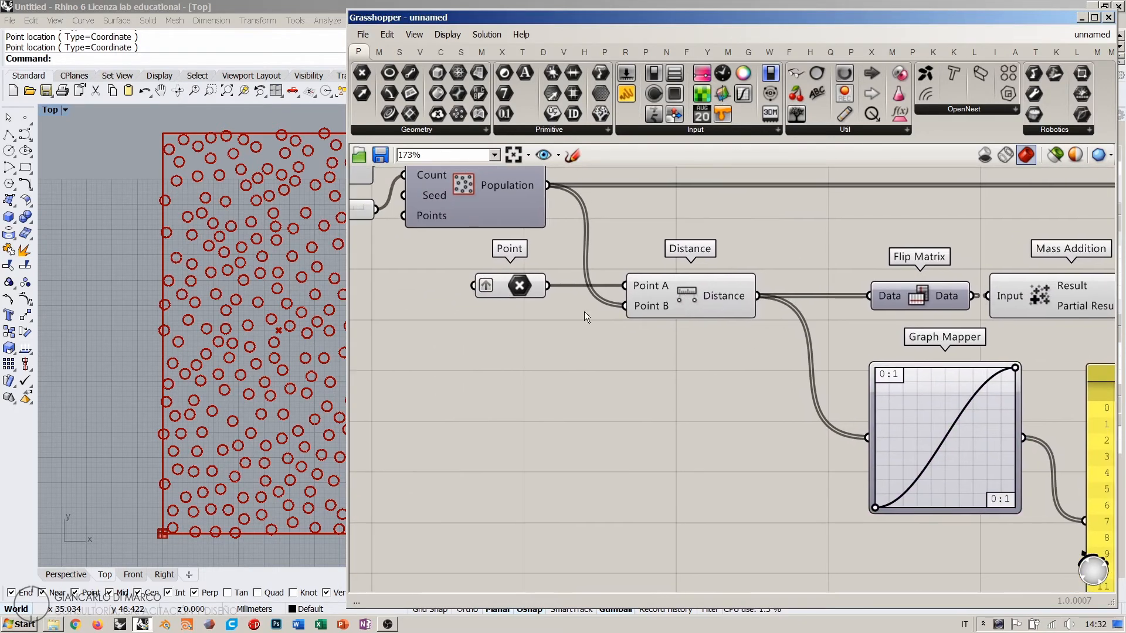
pyautogui.click(518, 286)
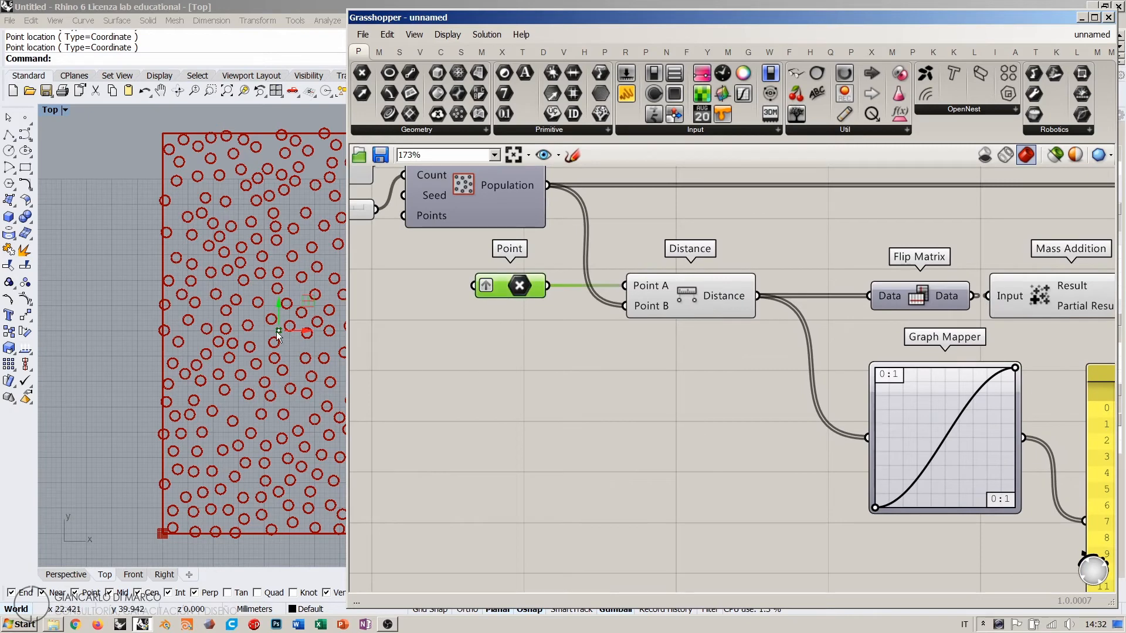
pyautogui.moveTo(279, 330); pyautogui.dragTo(231, 196)
pyautogui.click(516, 346)
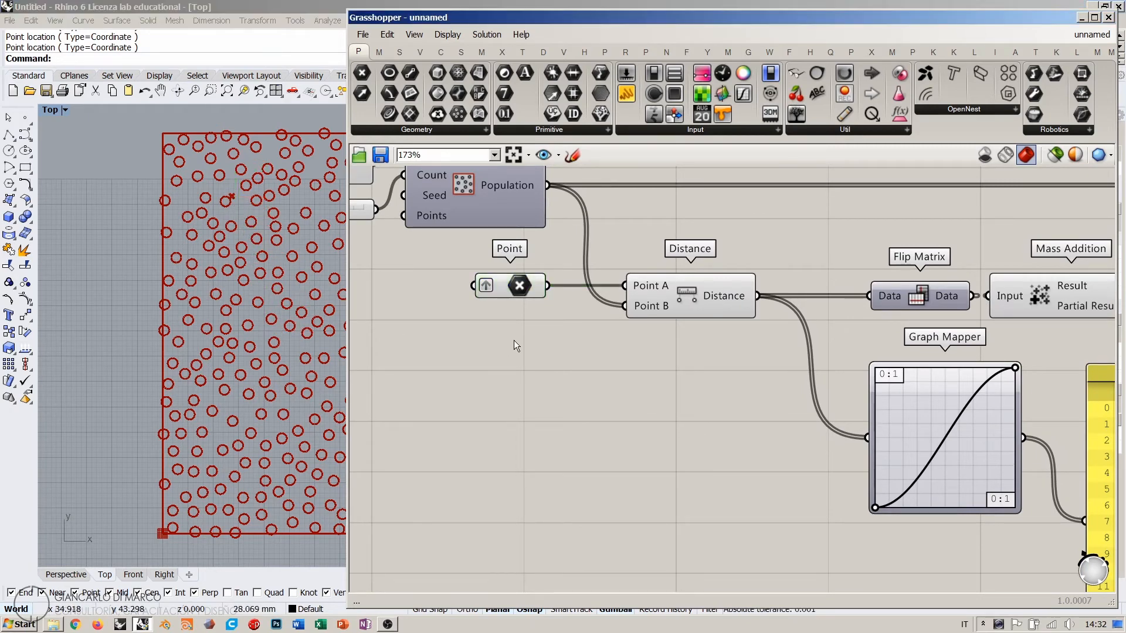
# Step: Inspect the Distance output values and the sine graph's X and Y domains in the Graph Editor, leaving the settings unchanged
pyautogui.moveTo(723, 296)
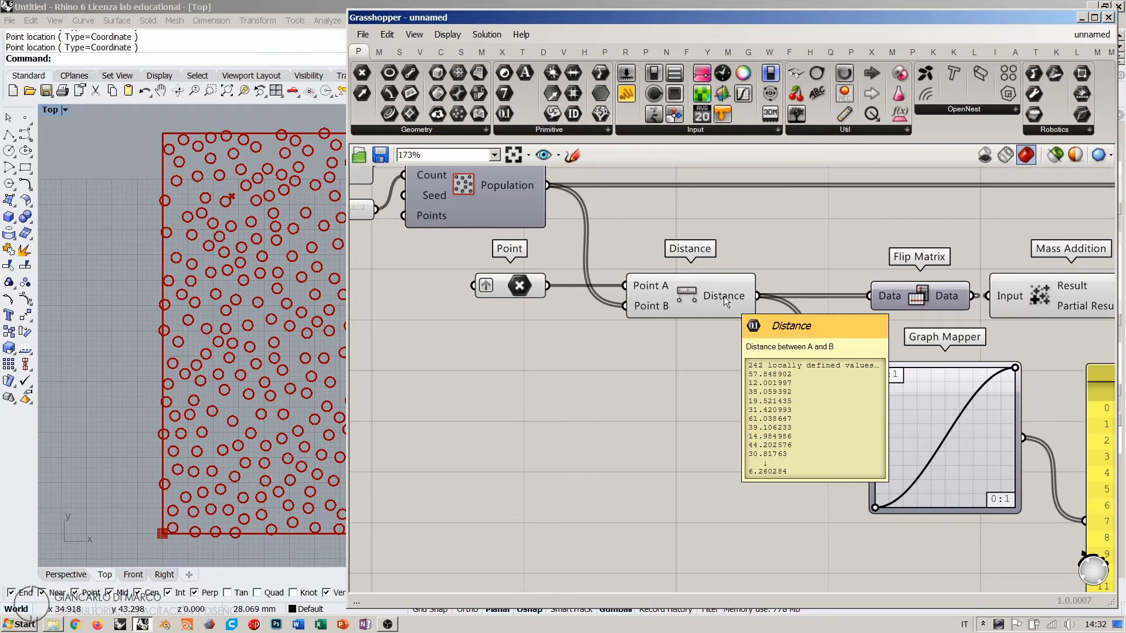
pyautogui.doubleClick(920, 409)
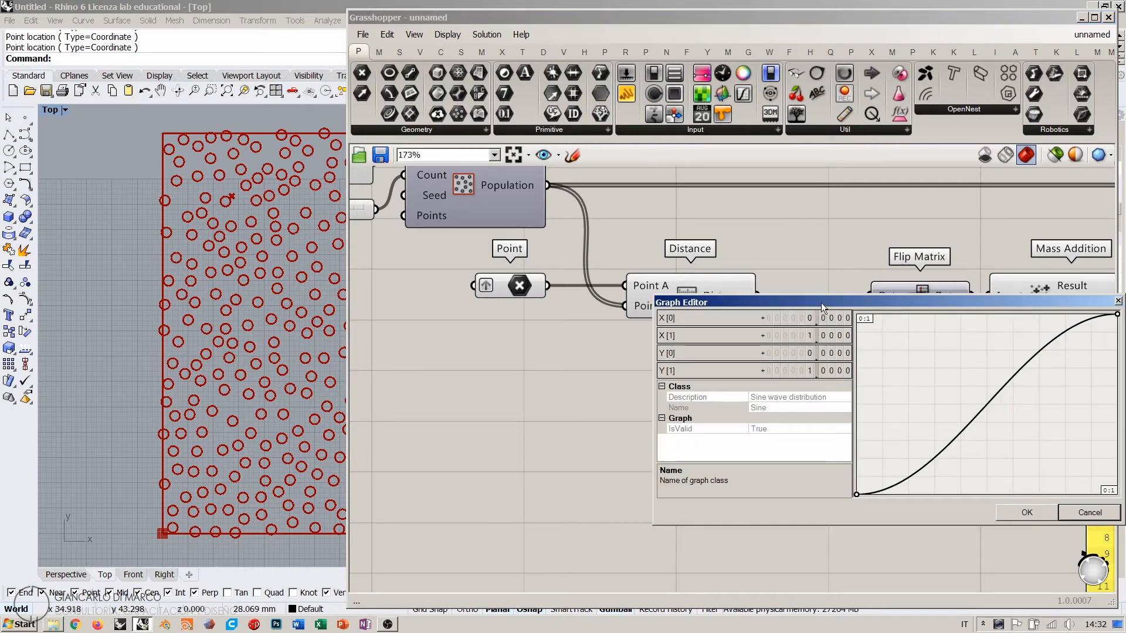
pyautogui.moveTo(821, 302); pyautogui.dragTo(666, 253)
pyautogui.click(873, 463)
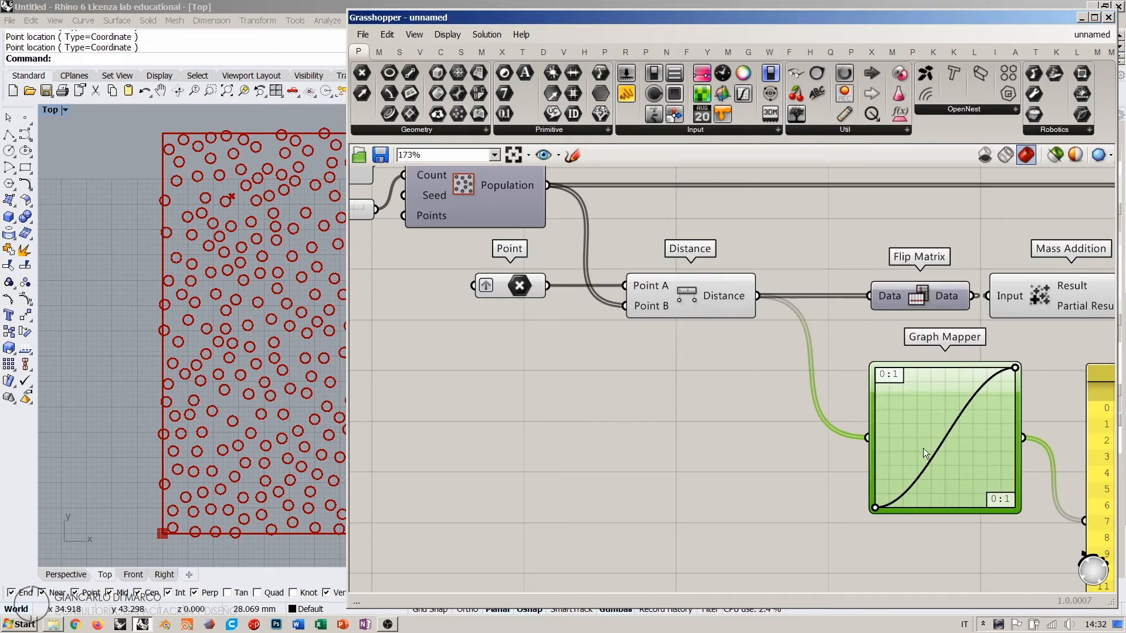
pyautogui.click(790, 468)
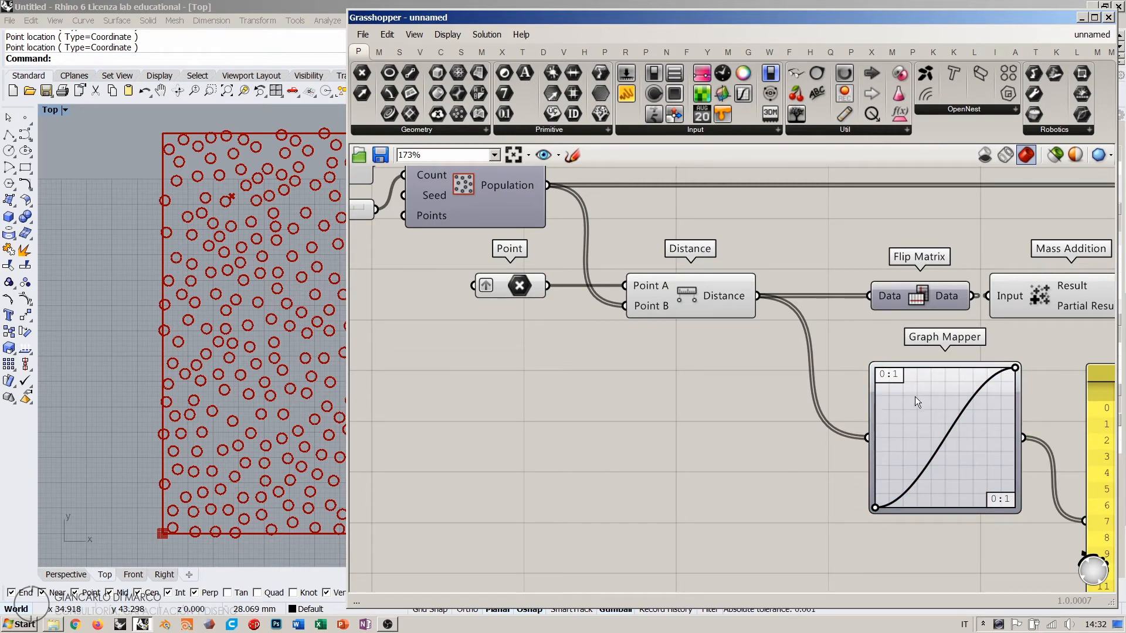
pyautogui.doubleClick(925, 424)
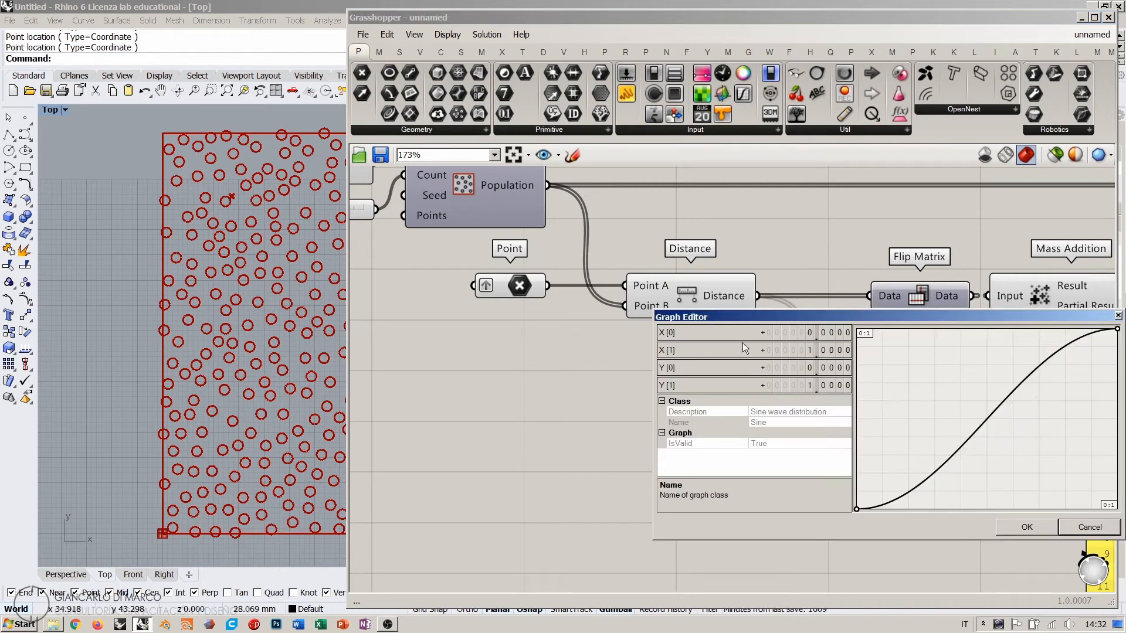
pyautogui.moveTo(882, 315); pyautogui.dragTo(775, 288)
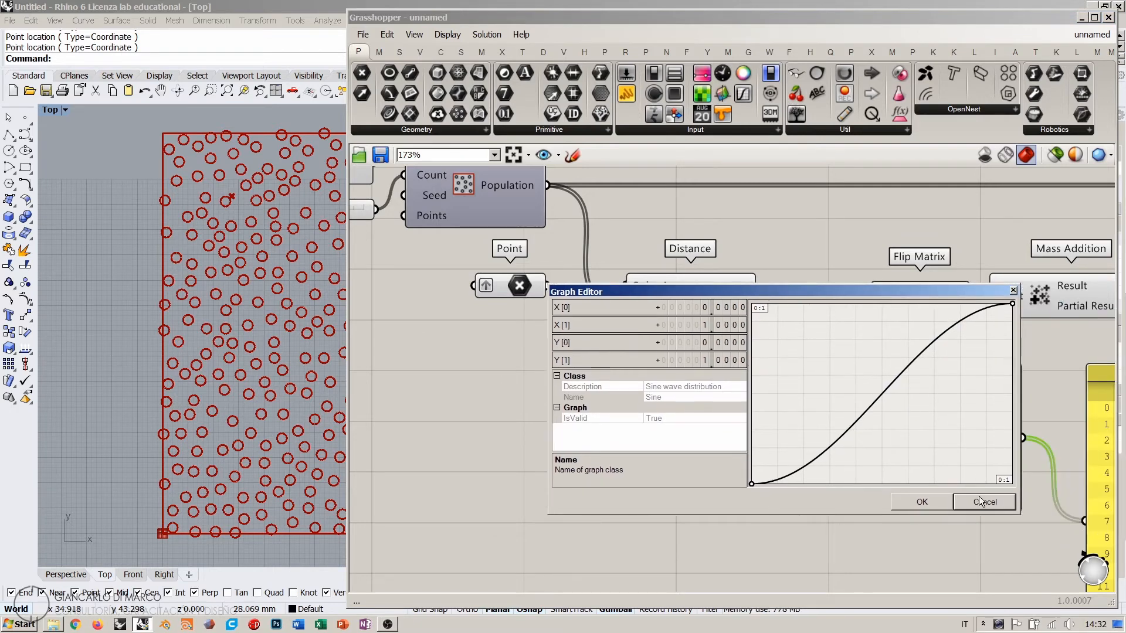
pyautogui.click(980, 499)
pyautogui.scroll(4, 976, 438)
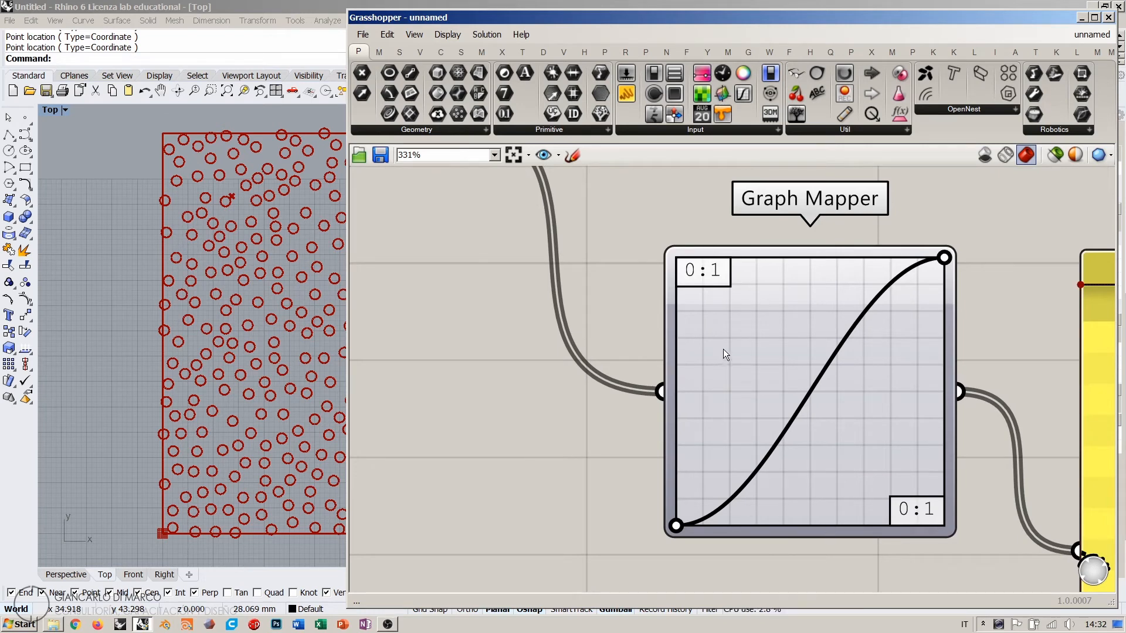
pyautogui.scroll(-4, 722, 352)
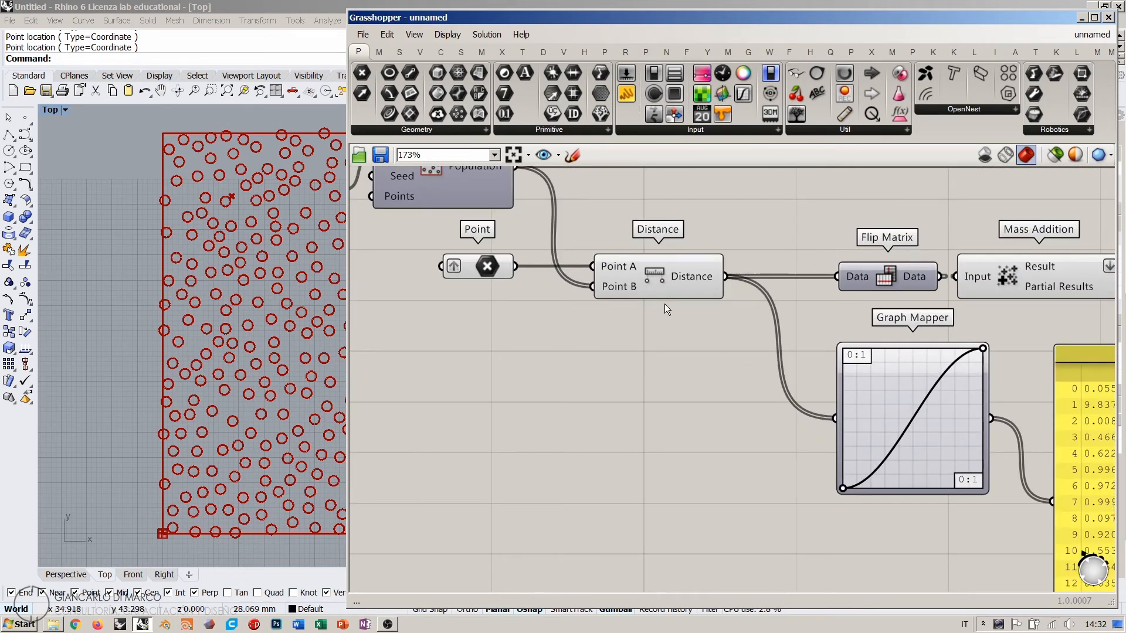
# Step: Move the Distance component closer to the Point parameter to free space before the Graph Mapper
pyautogui.moveTo(663, 294); pyautogui.dragTo(629, 287)
pyautogui.click(663, 370)
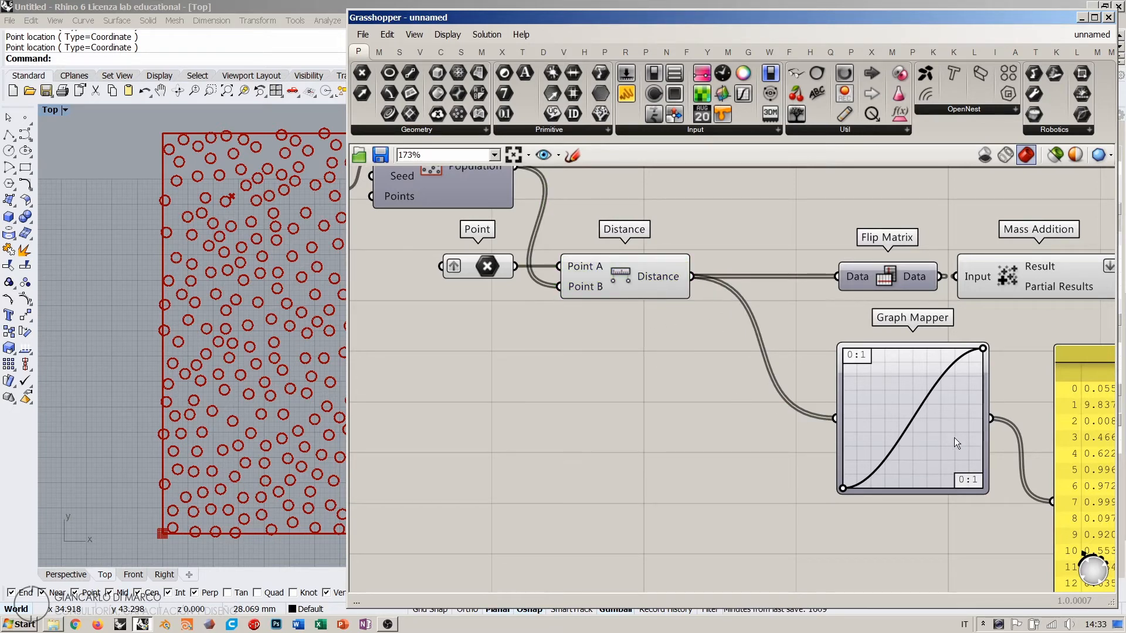
pyautogui.moveTo(647, 310); pyautogui.dragTo(602, 311, button='right')
pyautogui.moveTo(580, 280); pyautogui.dragTo(554, 280)
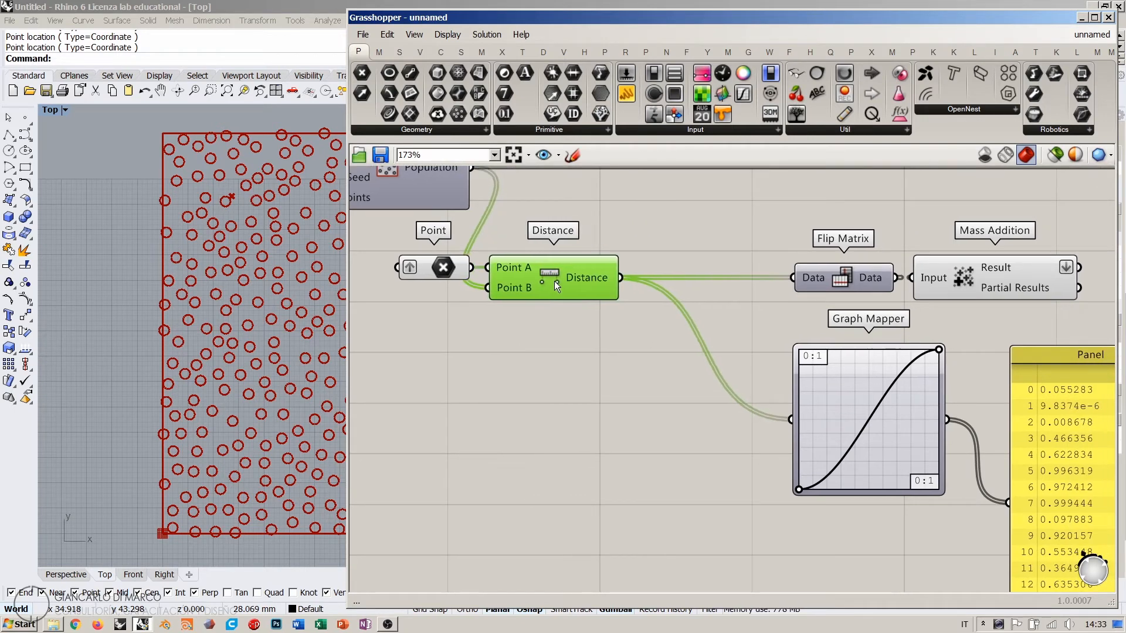
pyautogui.click(593, 308)
# Step: Sketch a horizontal axis labelled D below the Distance component, with end ticks marked 5 and 50
pyautogui.scroll(-2, 641, 349)
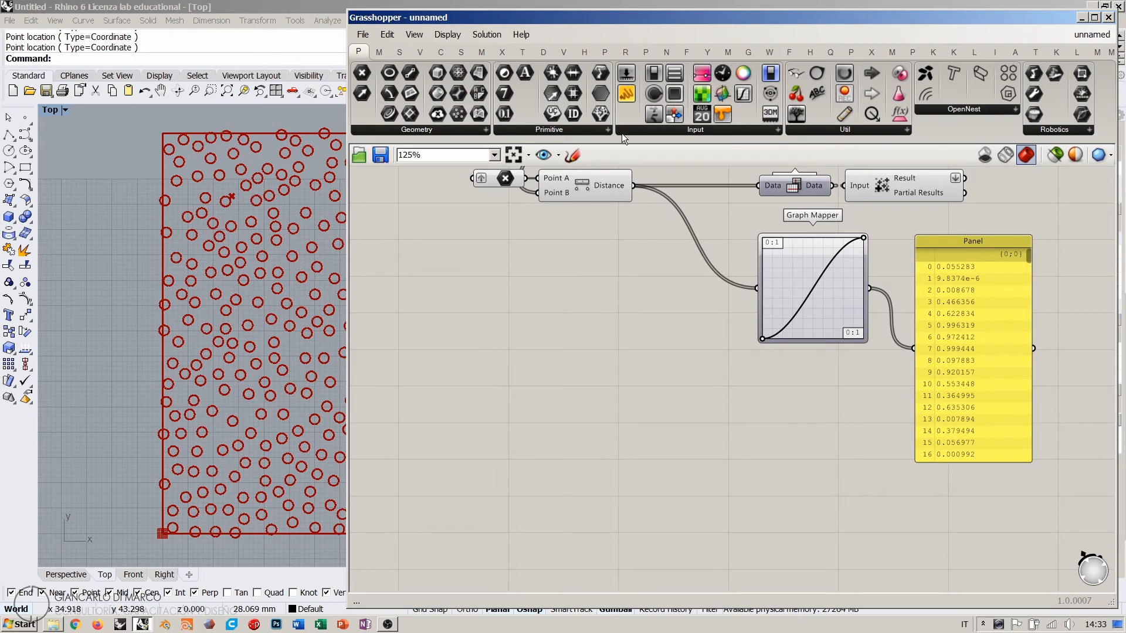
pyautogui.click(573, 156)
pyautogui.moveTo(441, 312); pyautogui.dragTo(440, 337)
pyautogui.moveTo(426, 320)
pyautogui.mouseDown()
pyautogui.moveTo(715, 325)
pyautogui.moveTo(717, 345)
pyautogui.mouseUp()
pyautogui.moveTo(426, 261); pyautogui.dragTo(436, 280)
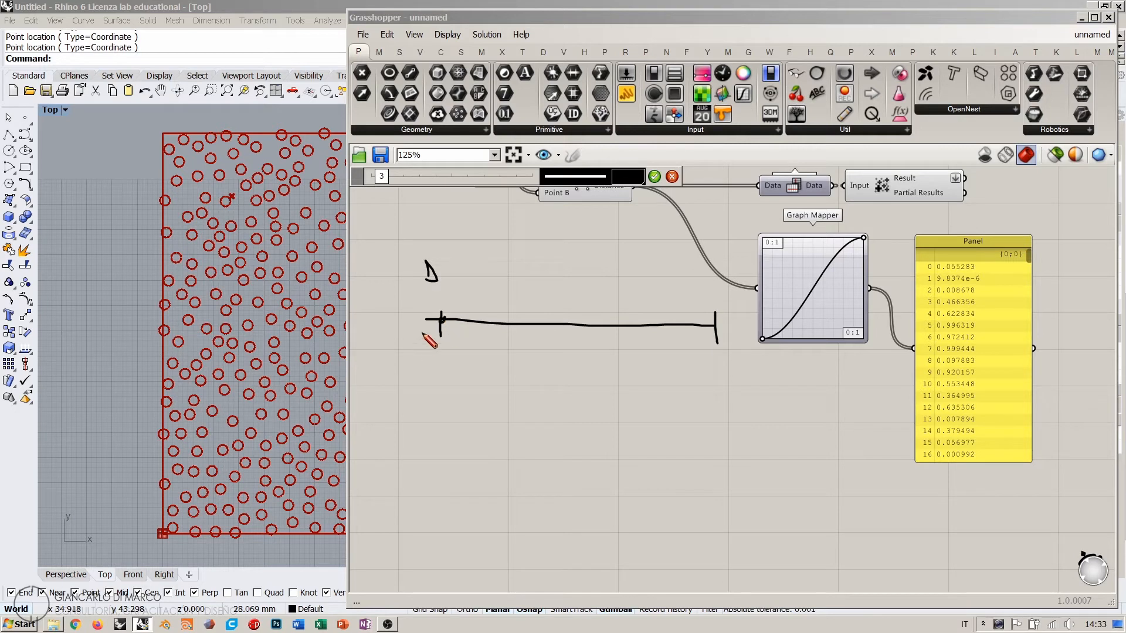
pyautogui.moveTo(429, 332)
pyautogui.mouseDown()
pyautogui.moveTo(433, 342)
pyautogui.moveTo(411, 350)
pyautogui.mouseUp()
pyautogui.moveTo(739, 334); pyautogui.dragTo(745, 346)
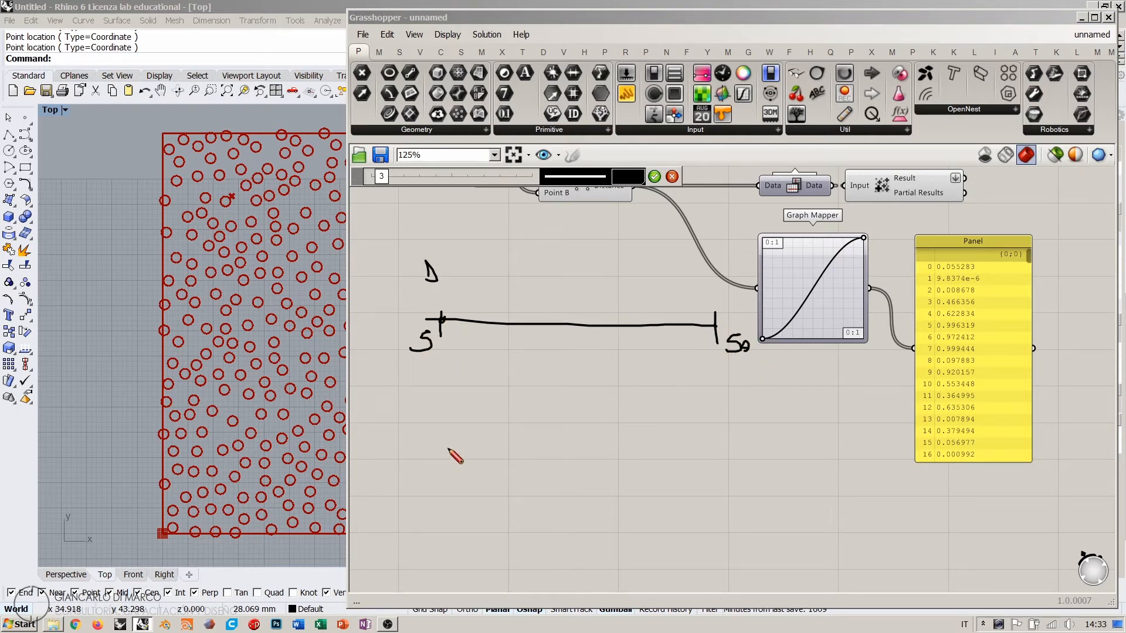
# Step: Sketch a second axis from 0 to 1 below the first and join their matching ends with vertical lines
pyautogui.moveTo(447, 448); pyautogui.dragTo(444, 470)
pyautogui.moveTo(431, 462)
pyautogui.mouseDown()
pyautogui.moveTo(745, 462)
pyautogui.moveTo(731, 474)
pyautogui.mouseUp()
pyautogui.moveTo(455, 491)
pyautogui.mouseDown()
pyautogui.moveTo(451, 507)
pyautogui.moveTo(459, 496)
pyautogui.mouseUp()
pyautogui.moveTo(713, 517); pyautogui.dragTo(735, 518)
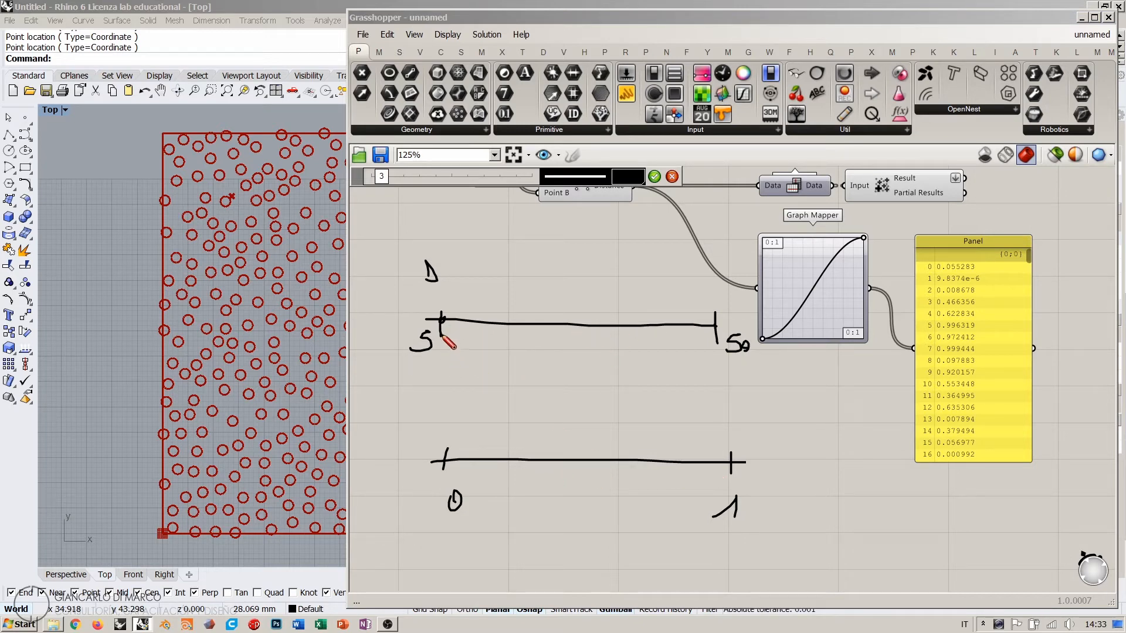
pyautogui.moveTo(441, 321); pyautogui.dragTo(444, 462)
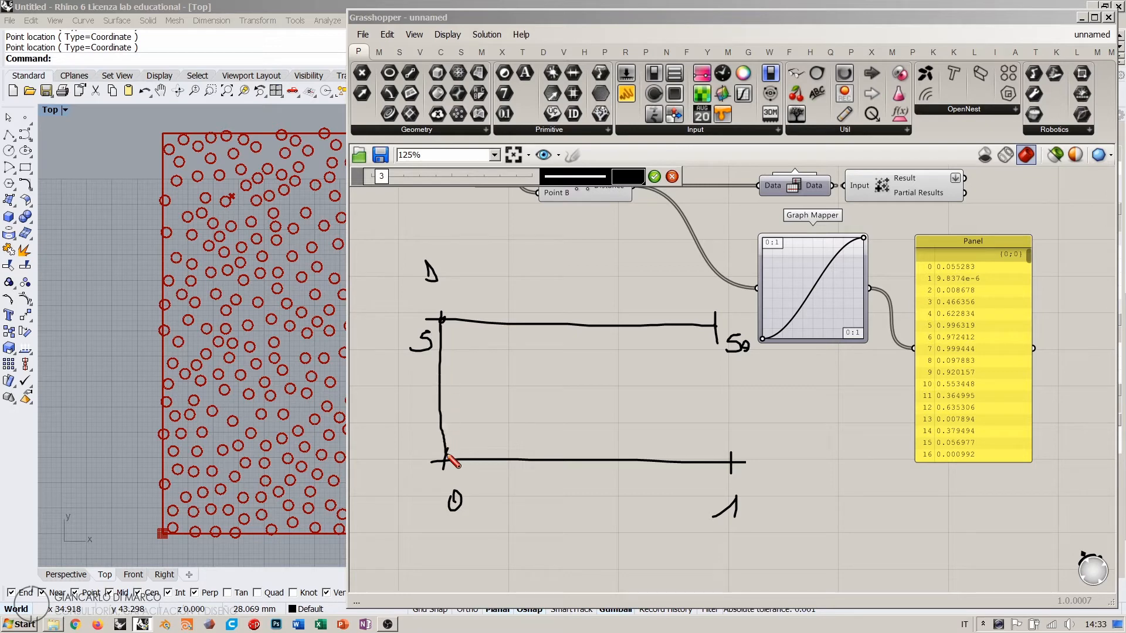
pyautogui.moveTo(717, 335); pyautogui.dragTo(729, 463)
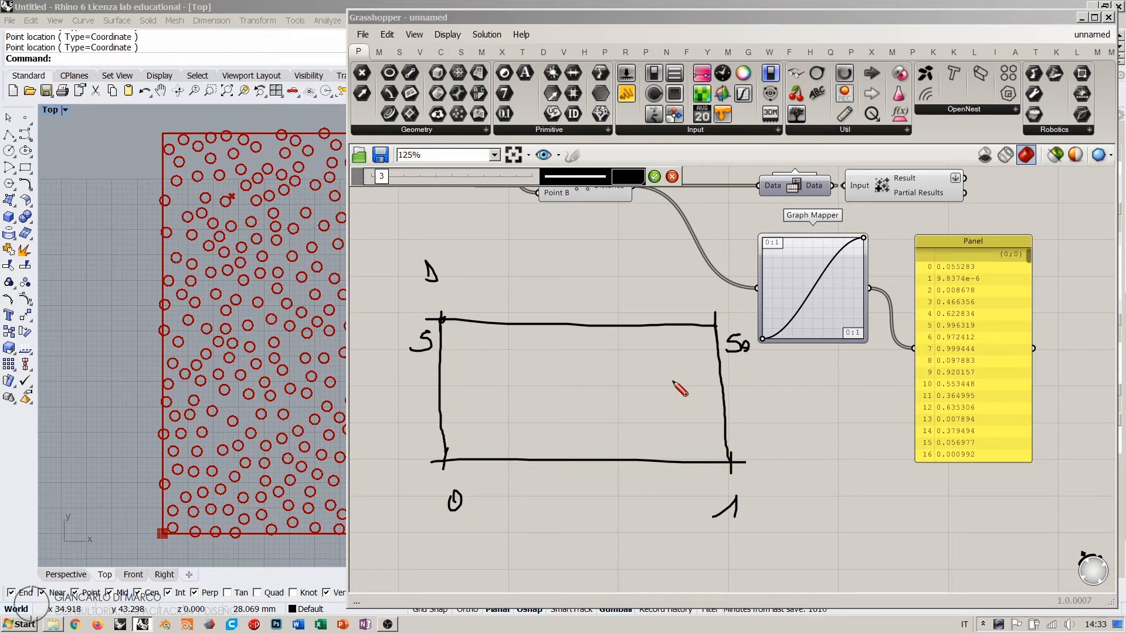
# Step: Add intermediate tick marks along both sketched axes and discard the sketch
pyautogui.moveTo(484, 313); pyautogui.dragTo(484, 322)
pyautogui.moveTo(516, 315)
pyautogui.mouseDown()
pyautogui.moveTo(517, 325)
pyautogui.moveTo(541, 328)
pyautogui.mouseUp()
pyautogui.moveTo(573, 320); pyautogui.dragTo(607, 333)
pyautogui.moveTo(637, 316); pyautogui.dragTo(638, 326)
pyautogui.moveTo(663, 320); pyautogui.dragTo(695, 332)
pyautogui.moveTo(467, 449)
pyautogui.mouseDown()
pyautogui.moveTo(467, 465)
pyautogui.moveTo(532, 463)
pyautogui.mouseUp()
pyautogui.moveTo(557, 450)
pyautogui.mouseDown()
pyautogui.moveTo(558, 465)
pyautogui.moveTo(590, 464)
pyautogui.mouseUp()
pyautogui.moveTo(615, 449)
pyautogui.mouseDown()
pyautogui.moveTo(616, 466)
pyautogui.moveTo(642, 469)
pyautogui.mouseUp()
pyautogui.moveTo(668, 450)
pyautogui.mouseDown()
pyautogui.moveTo(668, 466)
pyautogui.moveTo(703, 473)
pyautogui.mouseUp()
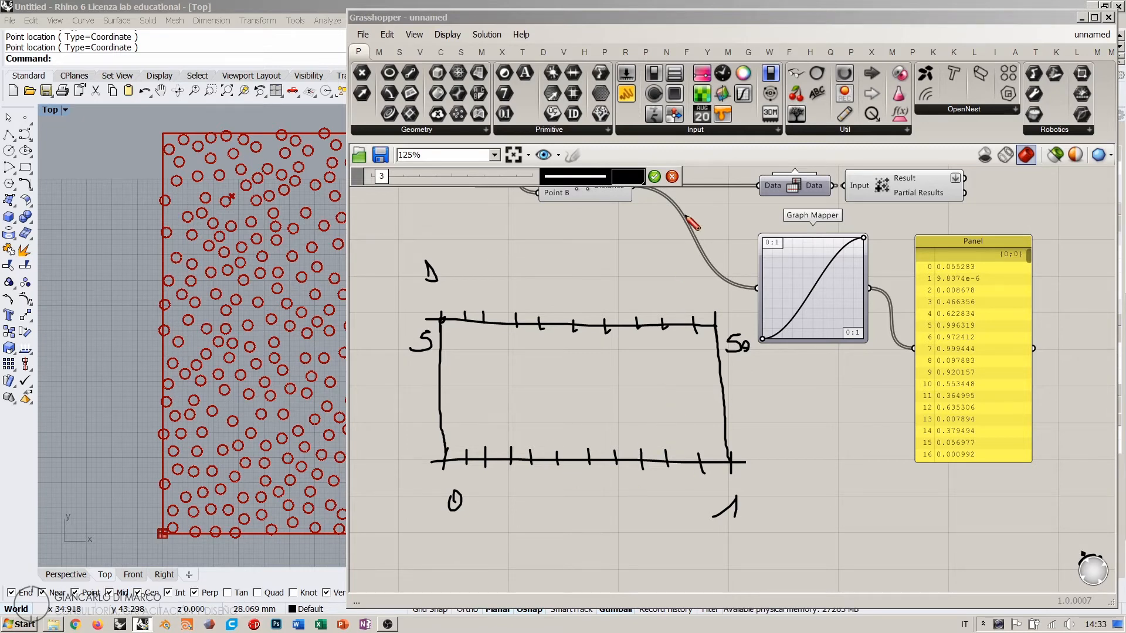
pyautogui.click(673, 178)
# Step: Add a Remap Numbers component and place it below Distance, before the Graph Mapper
pyautogui.doubleClick(643, 325)
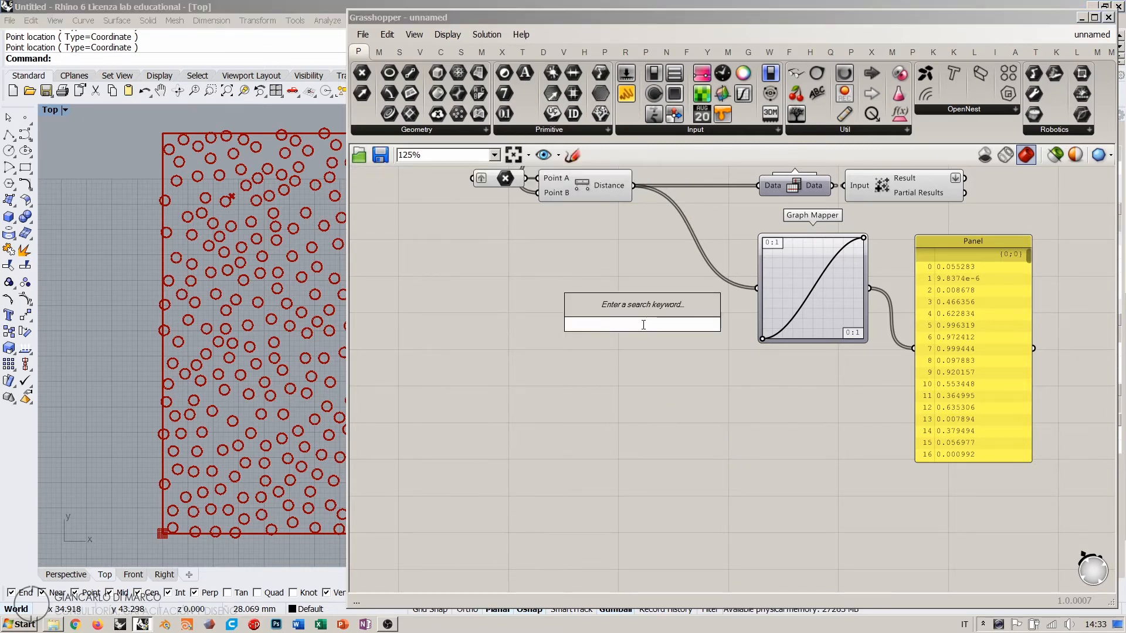
pyautogui.write('remap')
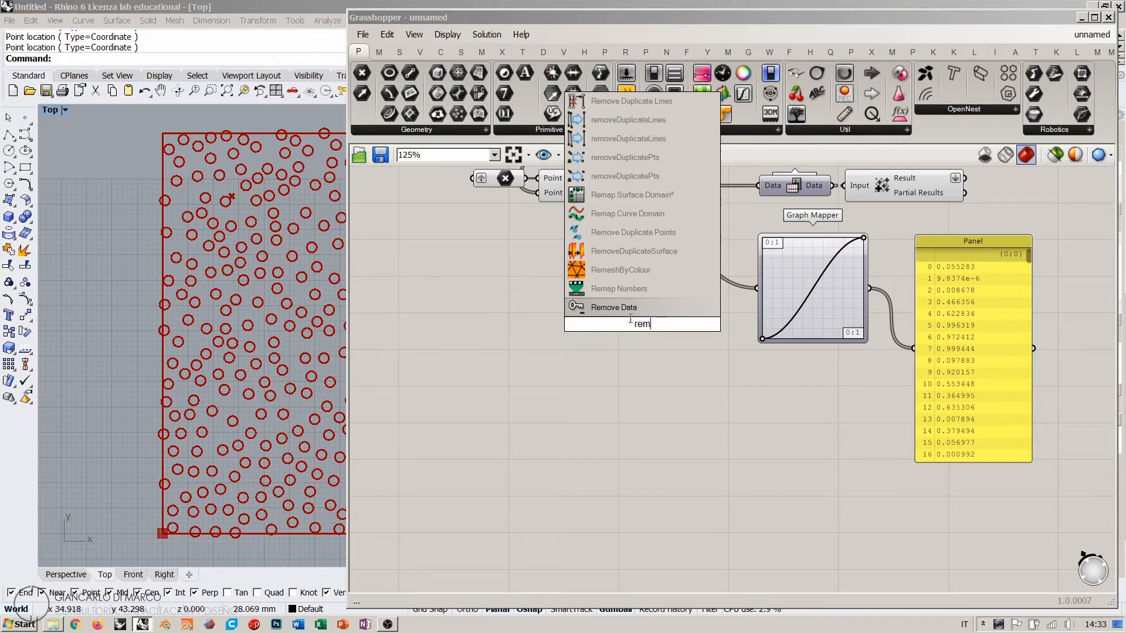
pyautogui.click(614, 288)
pyautogui.scroll(4, 655, 260)
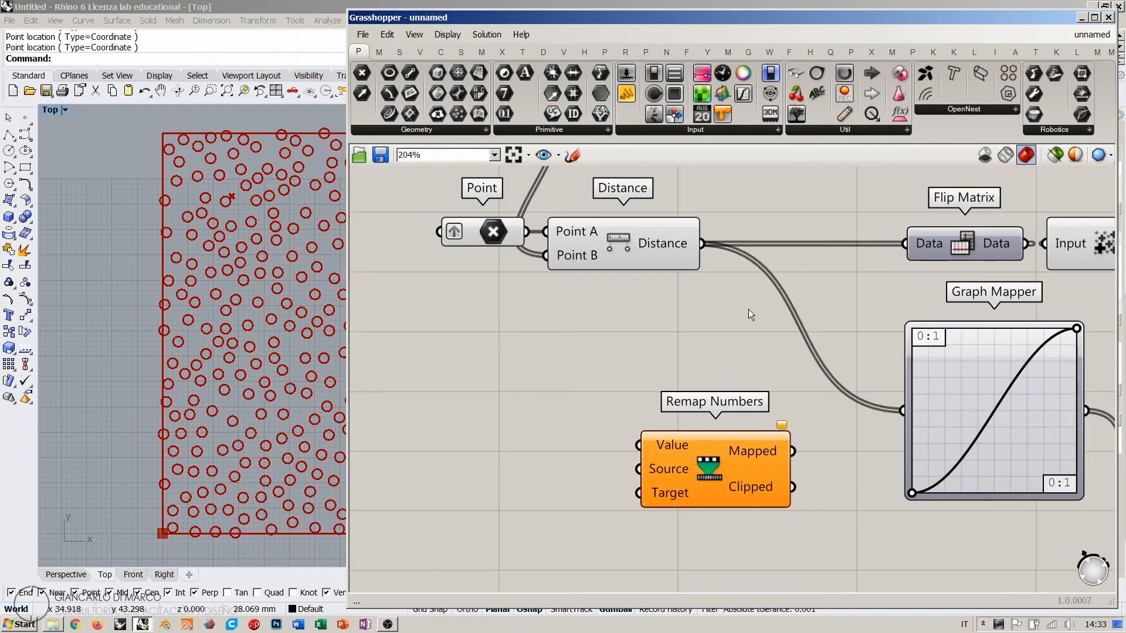
pyautogui.moveTo(605, 315); pyautogui.dragTo(665, 316, button='right')
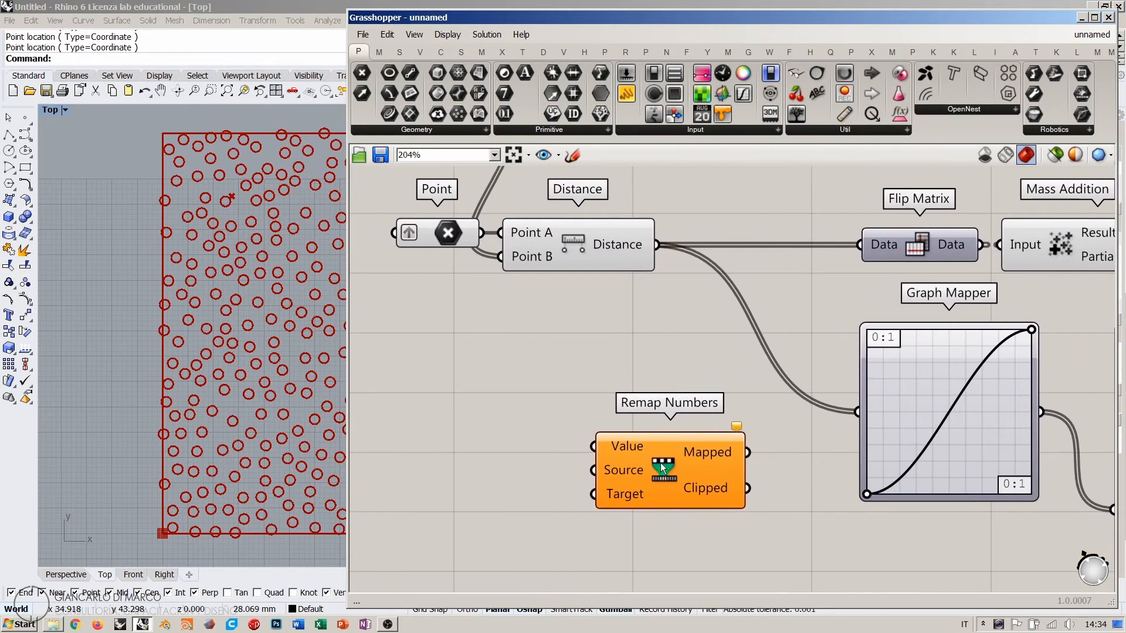
pyautogui.moveTo(660, 462); pyautogui.dragTo(667, 428)
pyautogui.click(664, 350)
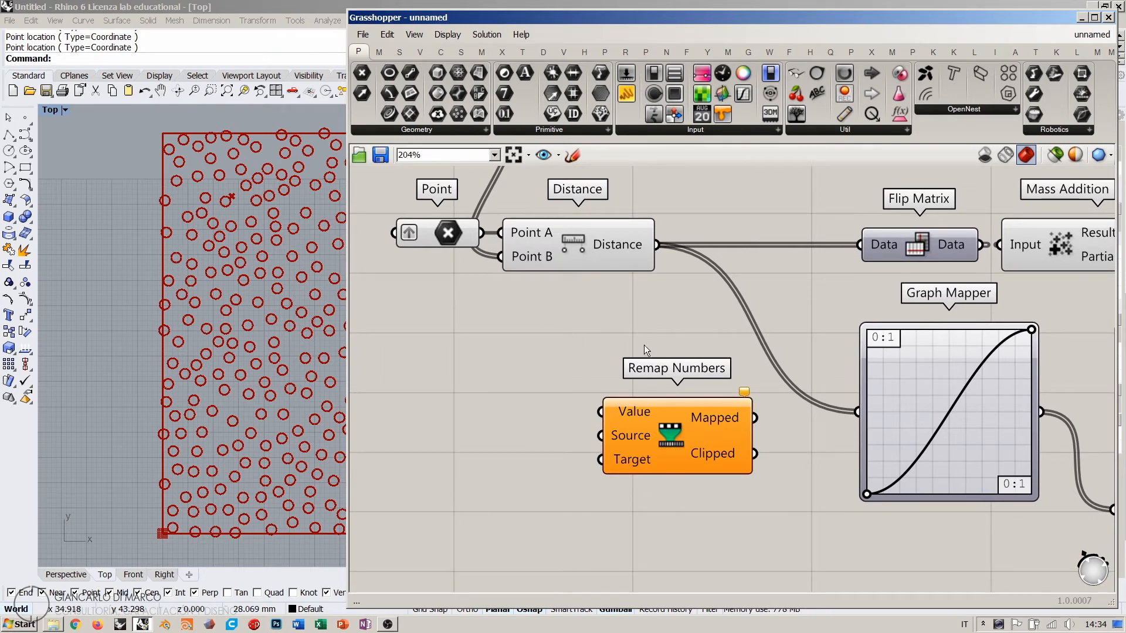
# Step: Connect the Distance output to the Value input of Remap Numbers and check its Source domain against the distance values
pyautogui.moveTo(636, 412)
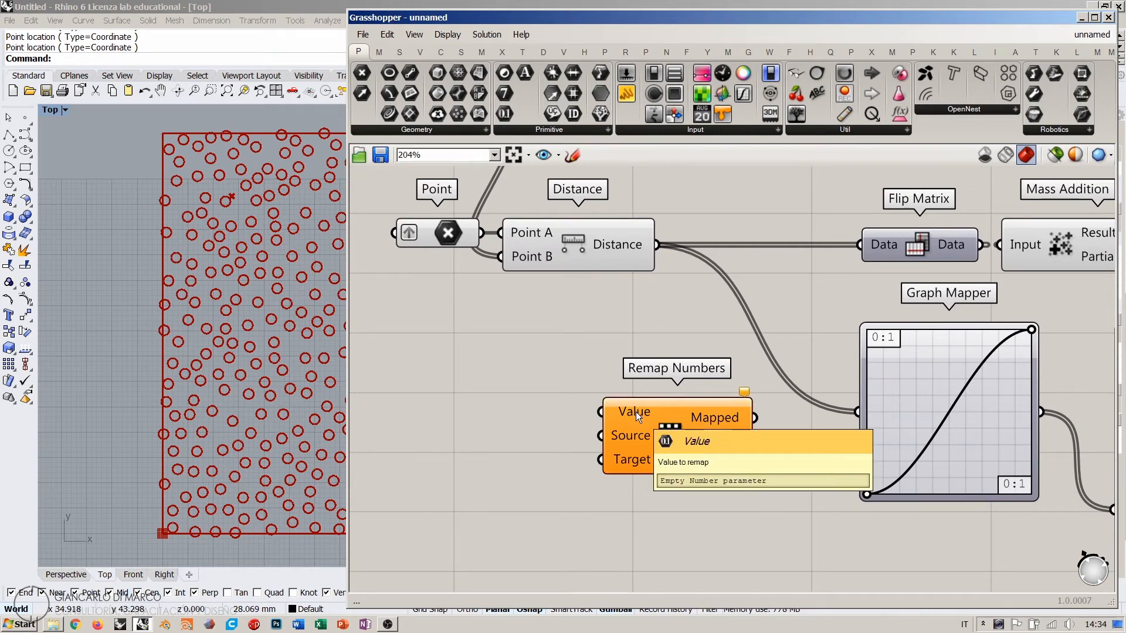
pyautogui.moveTo(657, 244); pyautogui.dragTo(640, 406)
pyautogui.moveTo(640, 407)
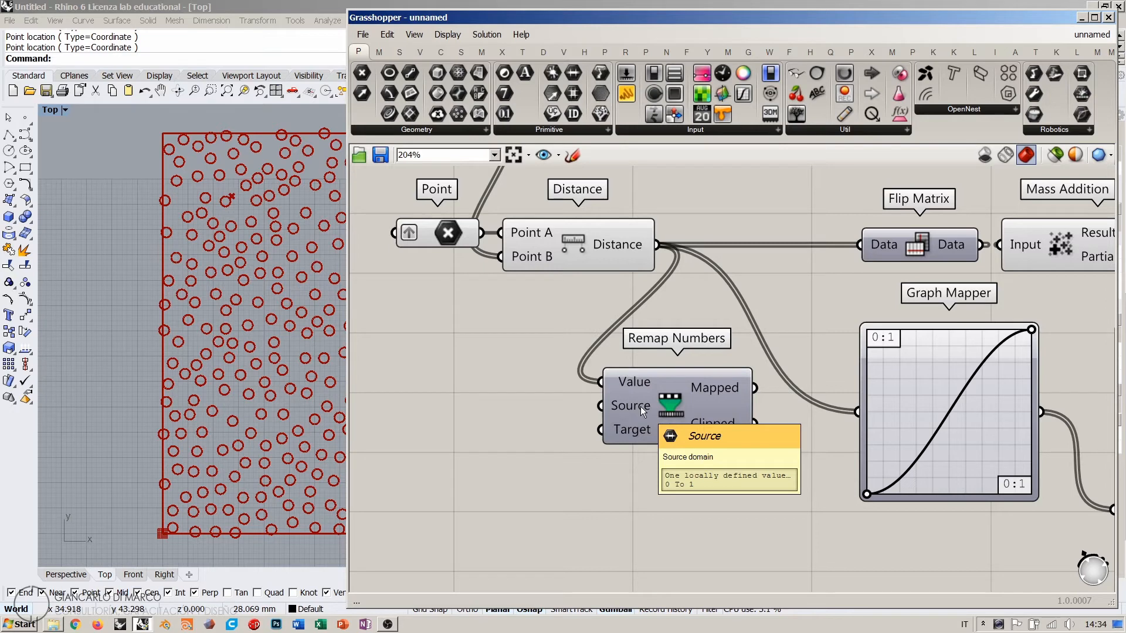
pyautogui.moveTo(626, 246)
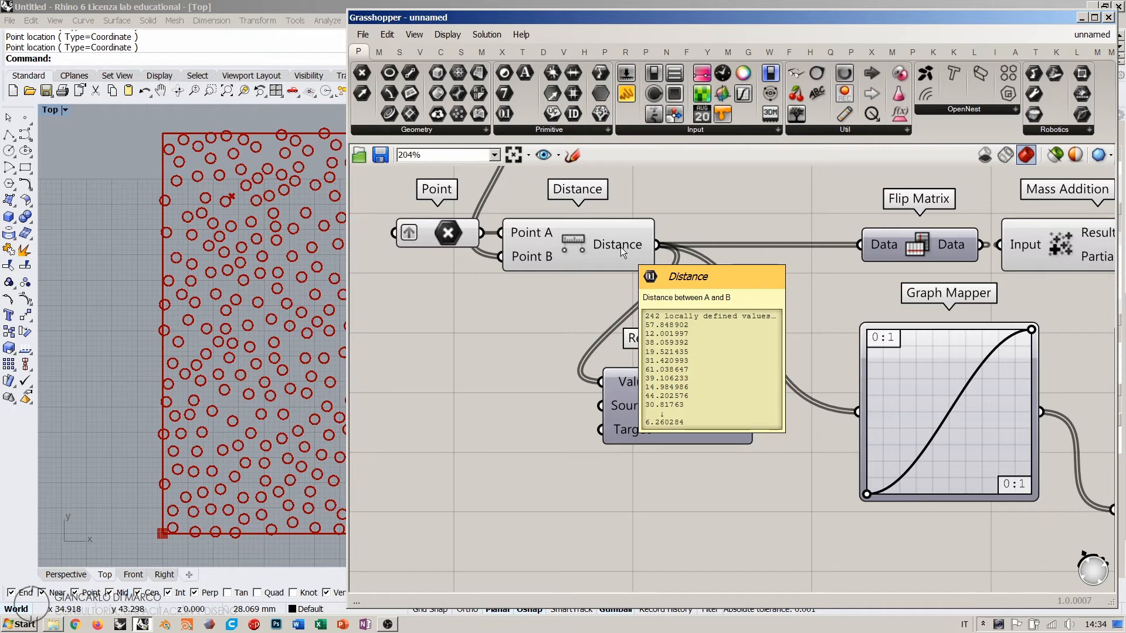
# Step: Add a Bounds component beside Remap Numbers and connect the Distance output to its Numbers input
pyautogui.moveTo(579, 304); pyautogui.dragTo(629, 305, button='right')
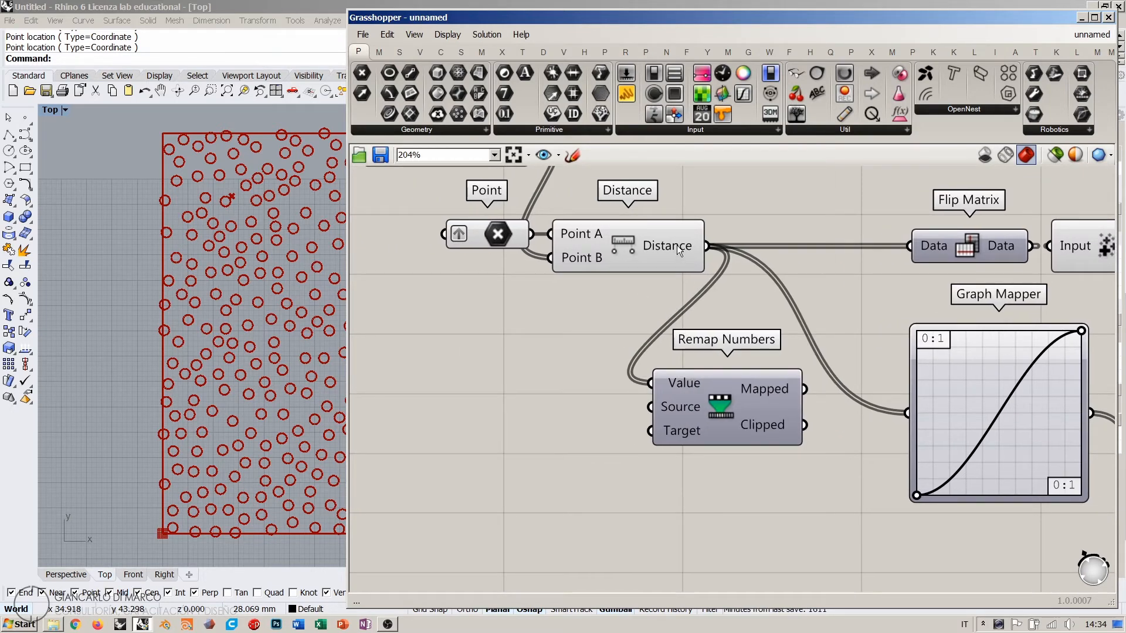
pyautogui.doubleClick(537, 402)
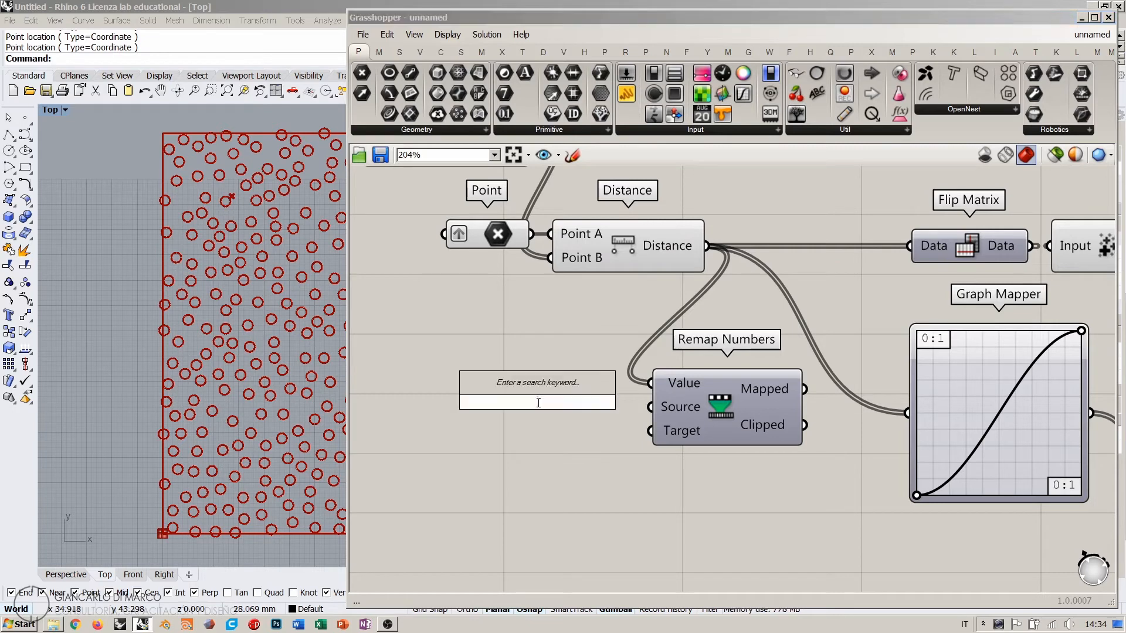
pyautogui.write('bounds')
pyautogui.click(517, 368)
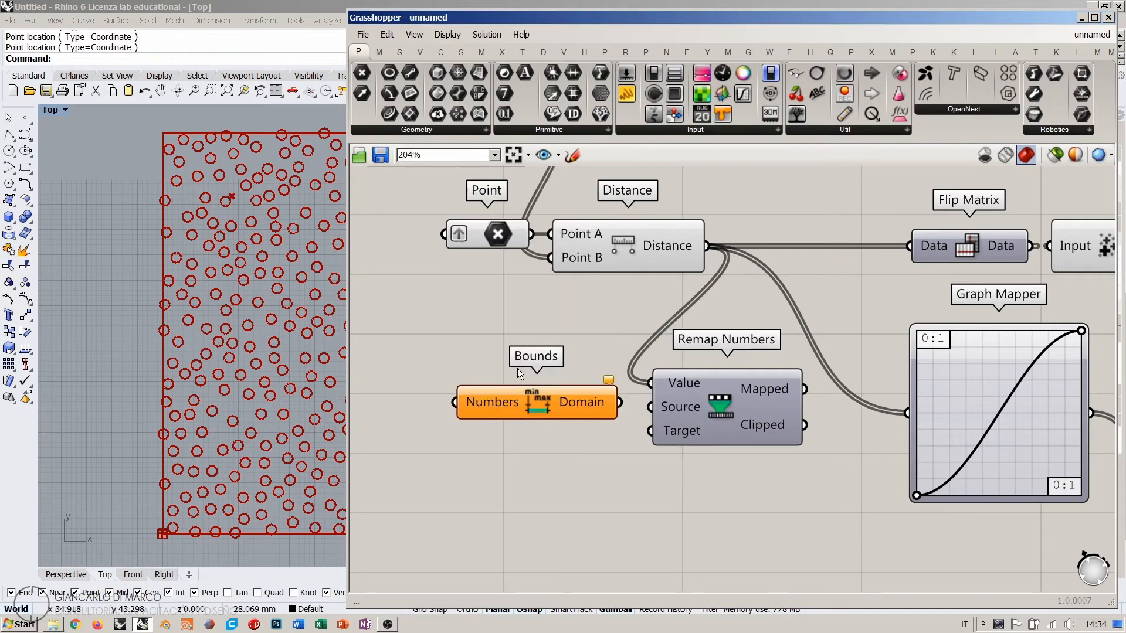
pyautogui.moveTo(706, 246); pyautogui.dragTo(451, 395)
# Step: Show the Bounds domain in a panel below Remap Numbers, widened so the range fits on one line
pyautogui.moveTo(626, 489); pyautogui.dragTo(622, 413, button='right')
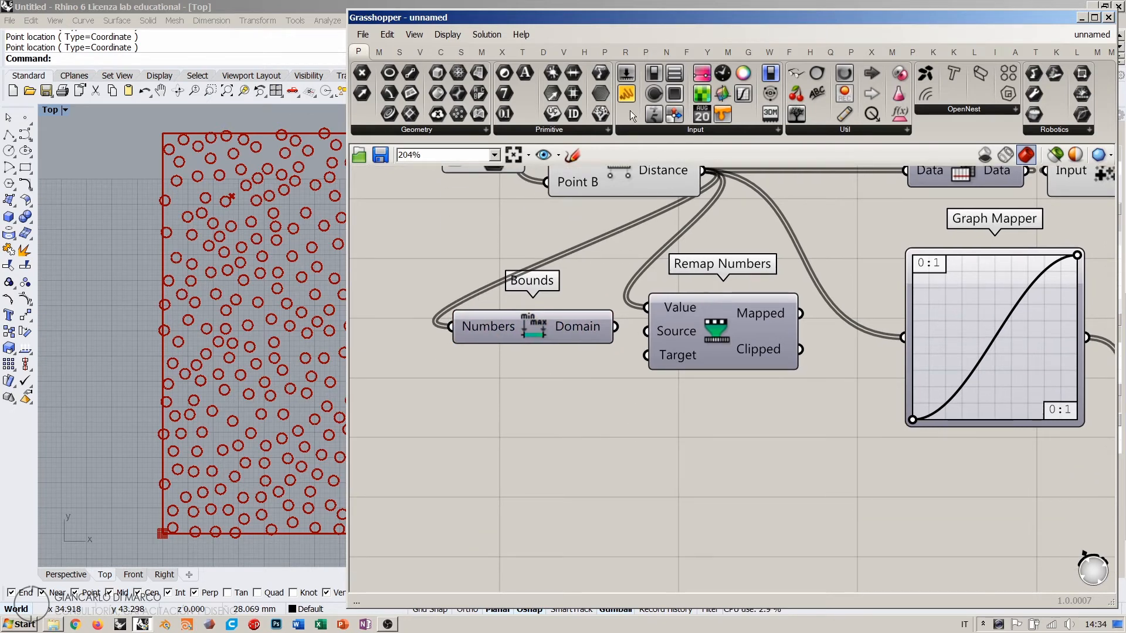
pyautogui.moveTo(626, 92); pyautogui.dragTo(657, 433)
pyautogui.moveTo(616, 326); pyautogui.dragTo(586, 474)
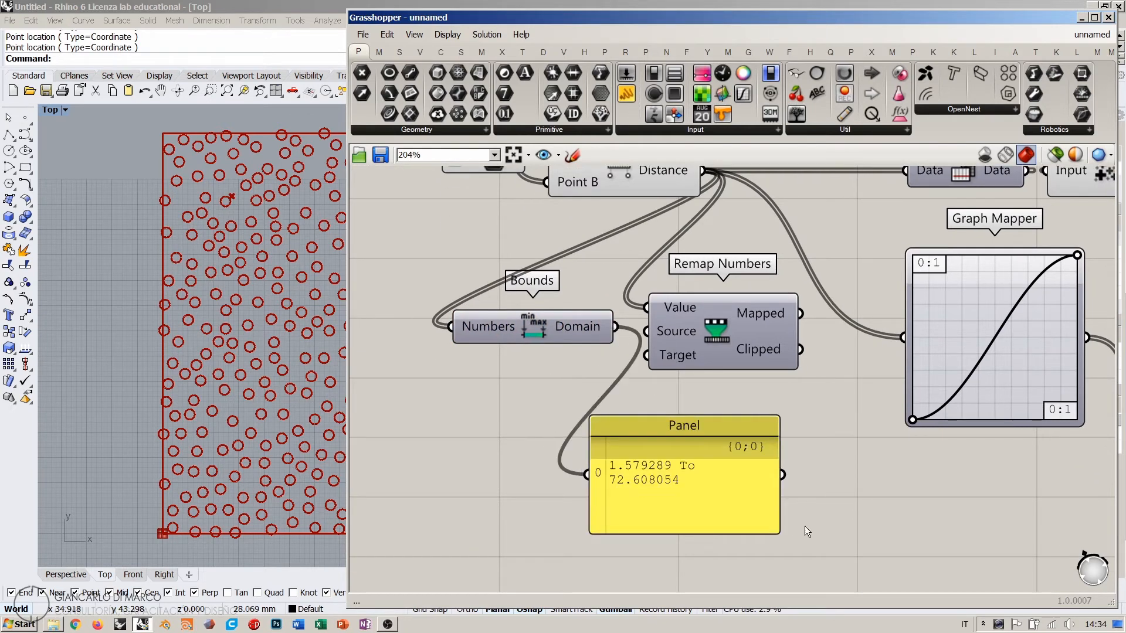
pyautogui.moveTo(775, 533); pyautogui.dragTo(853, 533)
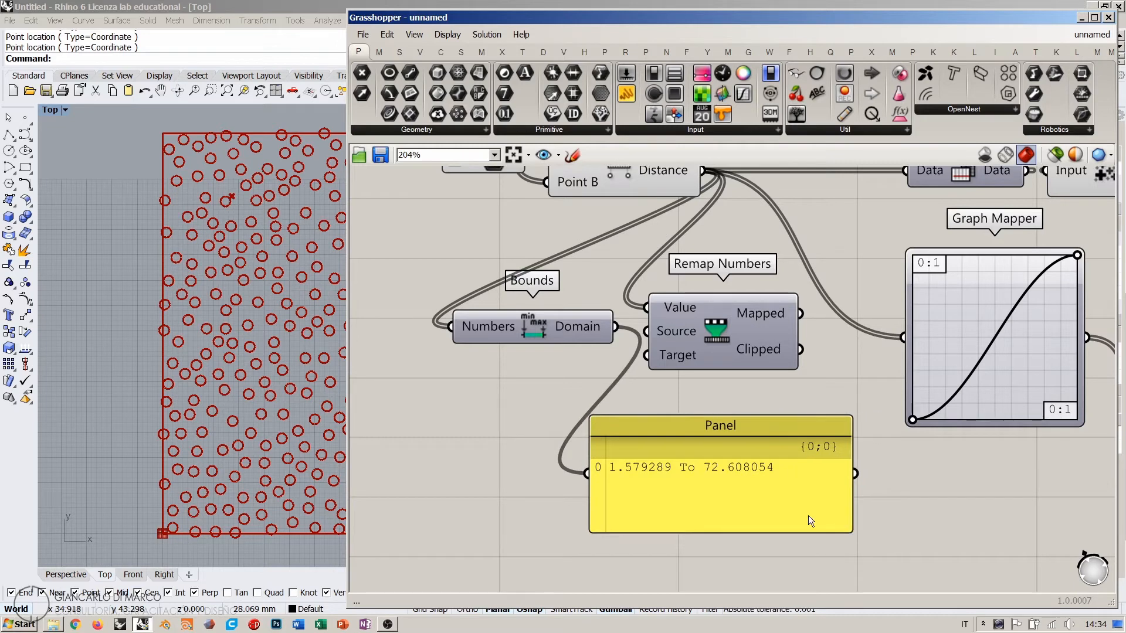
pyautogui.moveTo(614, 269); pyautogui.dragTo(606, 312, button='right')
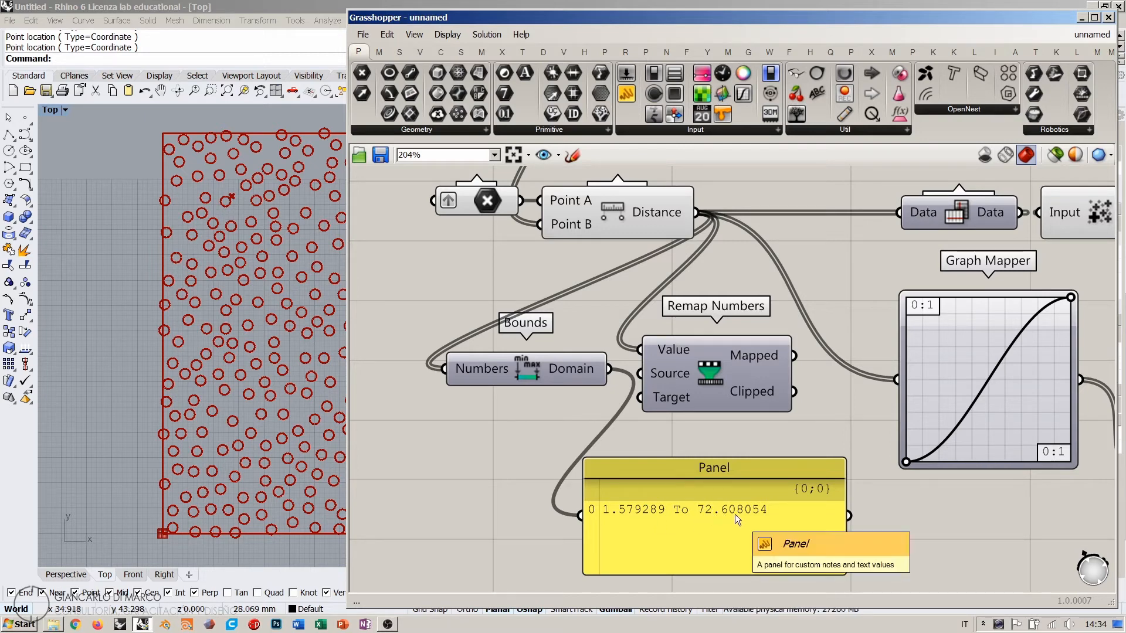
# Step: Connect the Bounds Domain output to the Source input of Remap Numbers and delete the panel below
pyautogui.moveTo(545, 375); pyautogui.dragTo(677, 381)
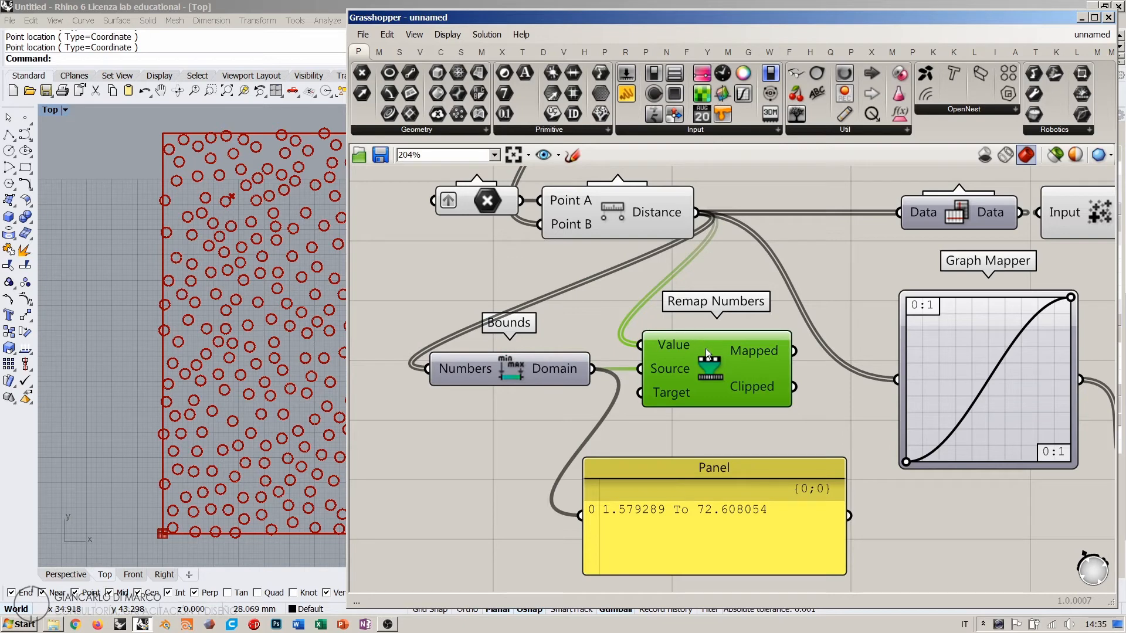
pyautogui.click(704, 523)
pyautogui.press('Delete')
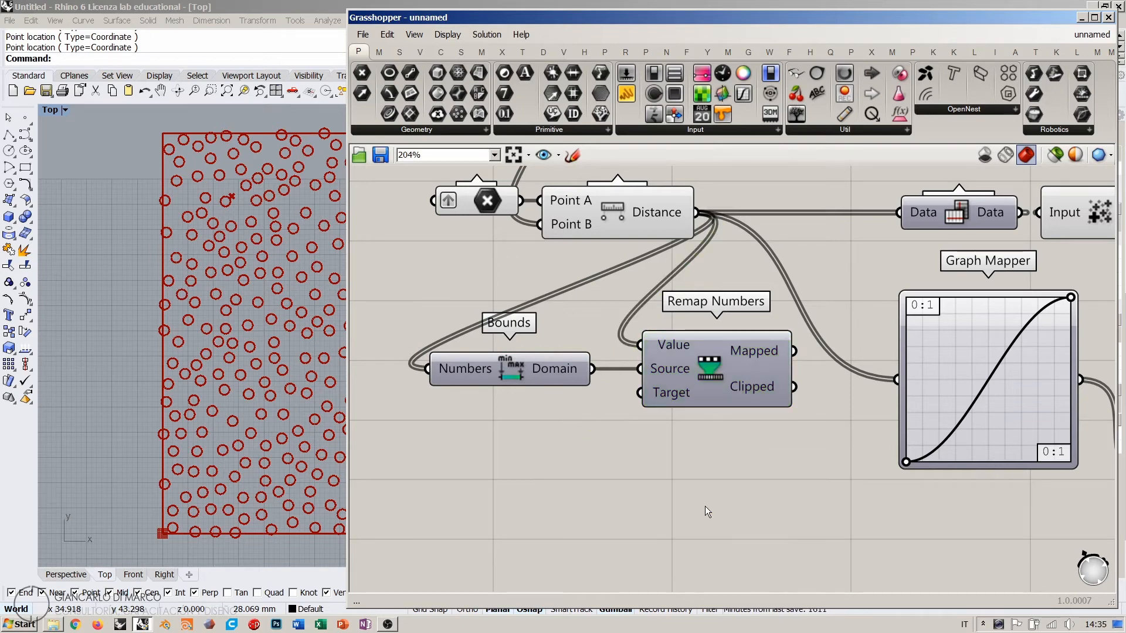
pyautogui.moveTo(549, 374); pyautogui.dragTo(570, 374)
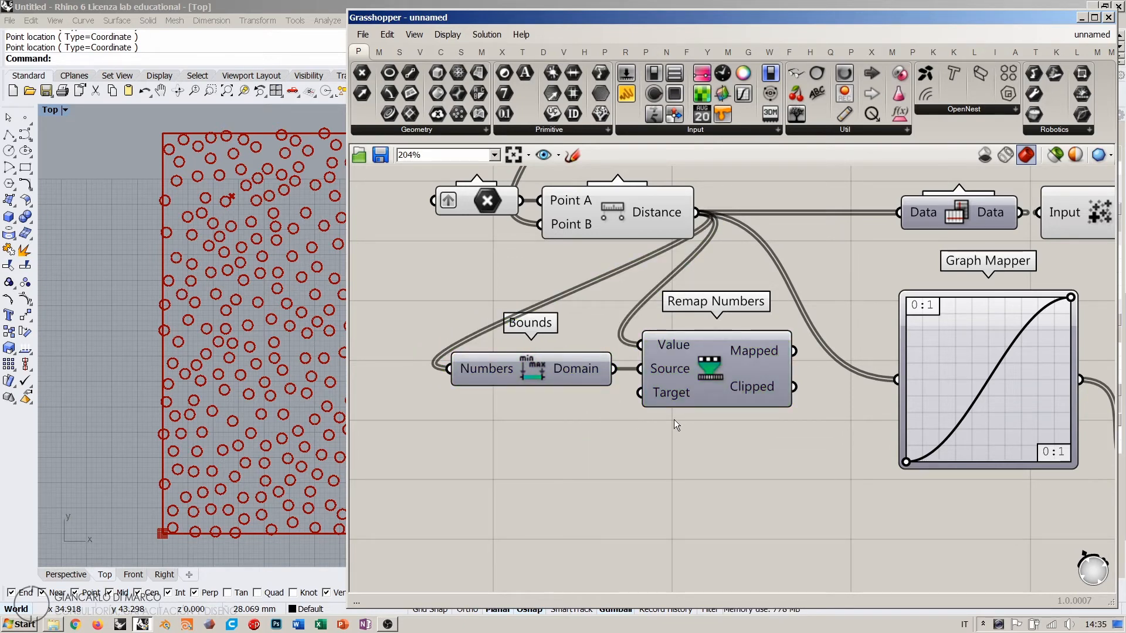
# Step: Compare the Distance values with the Mapped values in two temporary panels below Remap Numbers, and delete both panels
pyautogui.moveTo(671, 397)
pyautogui.moveTo(626, 94); pyautogui.dragTo(580, 485)
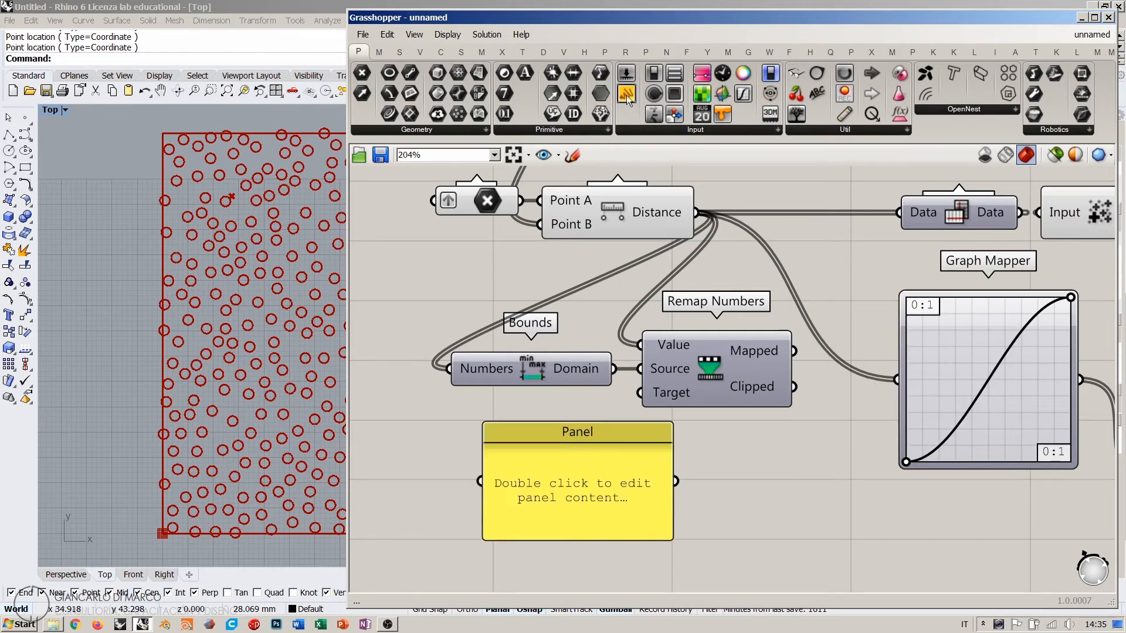
pyautogui.moveTo(812, 434); pyautogui.dragTo(853, 476)
pyautogui.moveTo(696, 212); pyautogui.dragTo(467, 480)
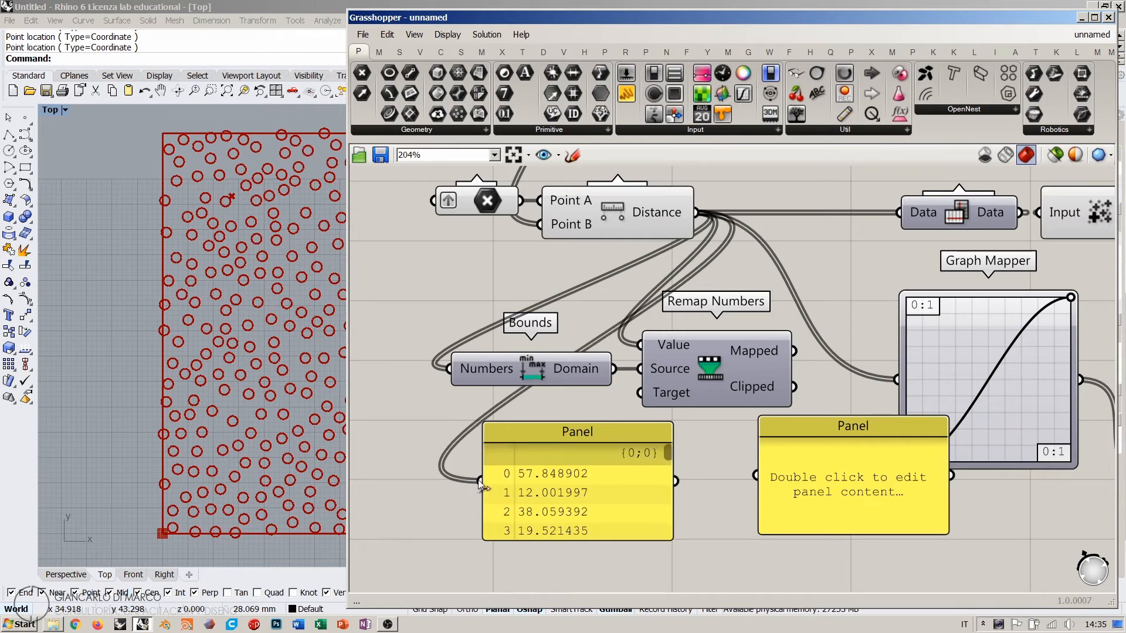
pyautogui.moveTo(794, 351); pyautogui.dragTo(758, 490)
pyautogui.moveTo(698, 498); pyautogui.dragTo(730, 366, button='right')
pyautogui.scroll(4, 730, 367)
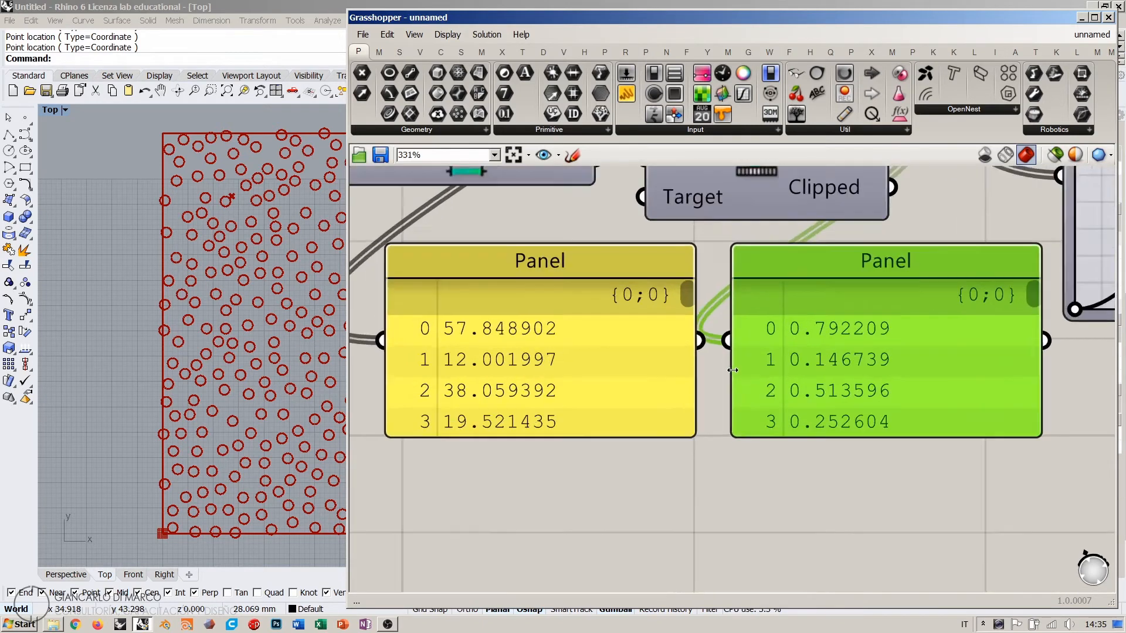
pyautogui.click(729, 479)
pyautogui.scroll(-3, 753, 450)
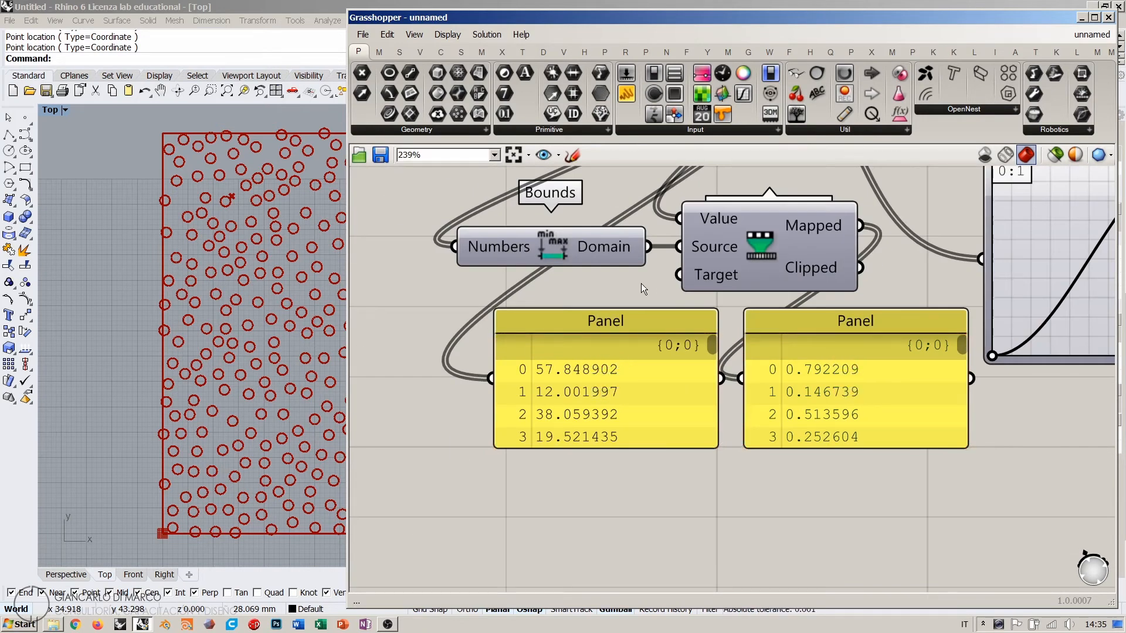
pyautogui.moveTo(612, 248)
pyautogui.moveTo(798, 471); pyautogui.dragTo(637, 403)
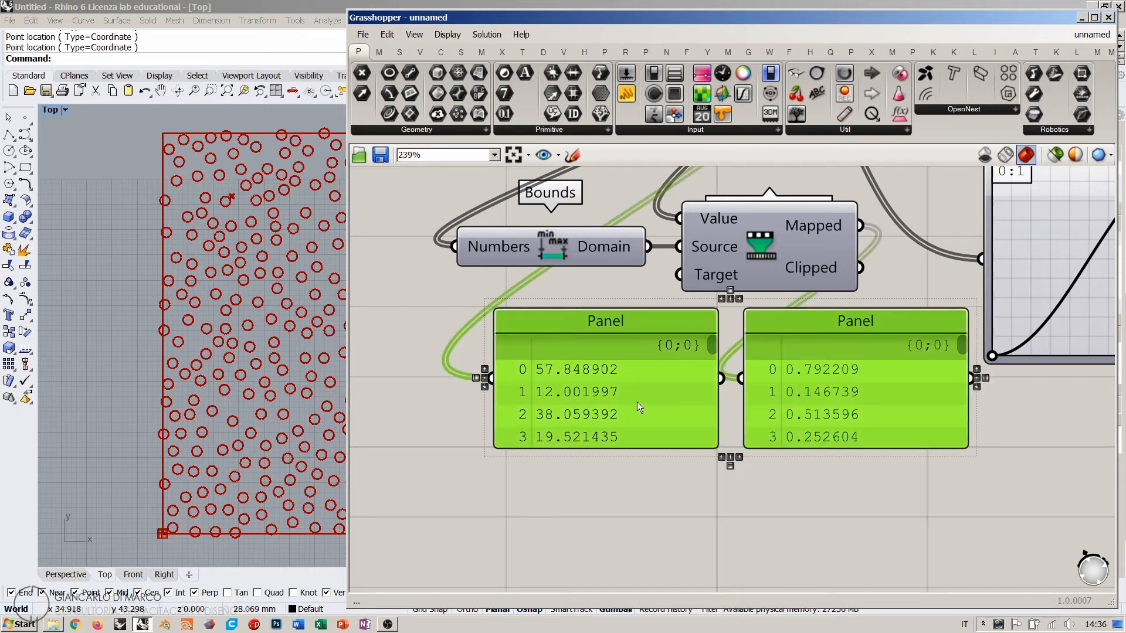
pyautogui.press('Delete')
# Step: Feed the Mapped output into the Graph Mapper in place of the Distance wire, and arrange the mapper and its value panel beside Remap Numbers
pyautogui.scroll(-4, 729, 377)
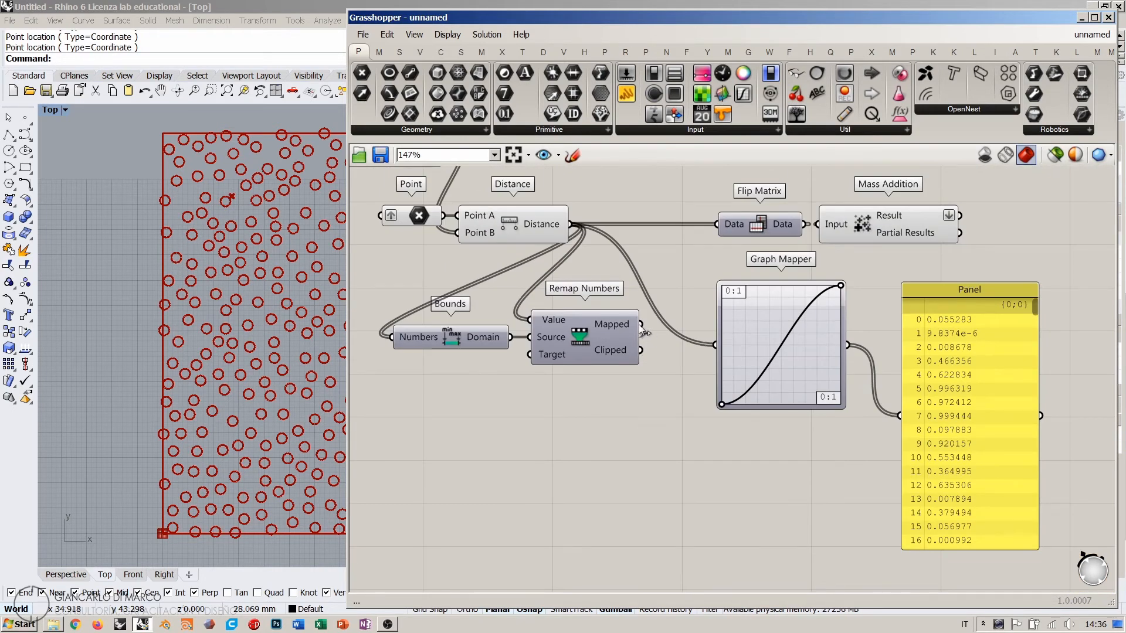
pyautogui.moveTo(641, 327); pyautogui.dragTo(695, 317)
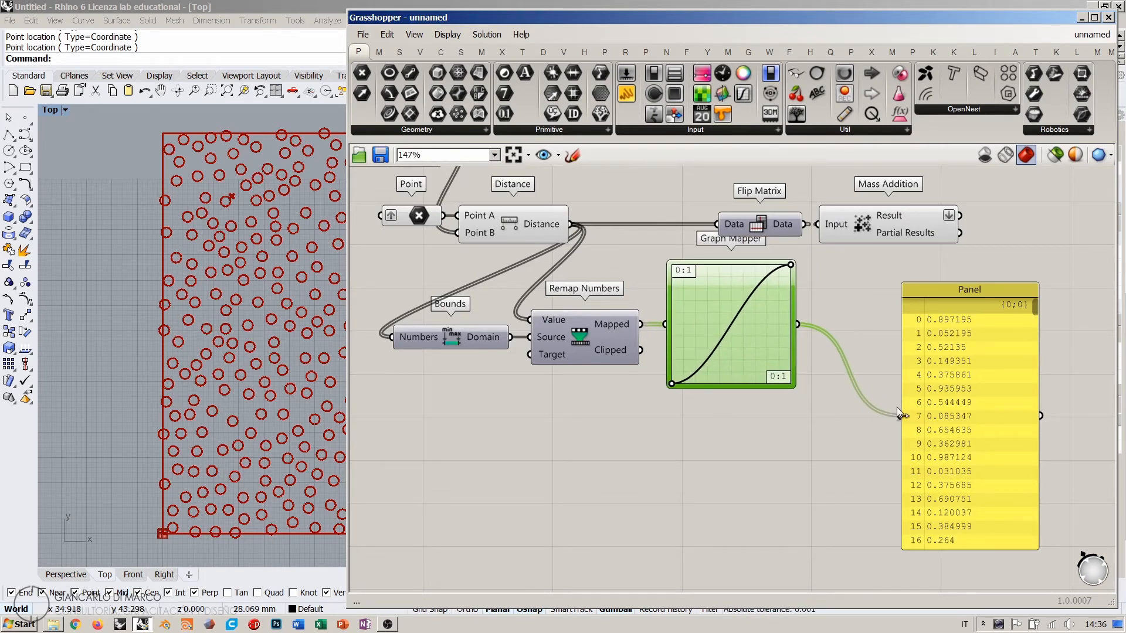
pyautogui.moveTo(969, 374); pyautogui.dragTo(894, 353)
pyautogui.click(997, 357)
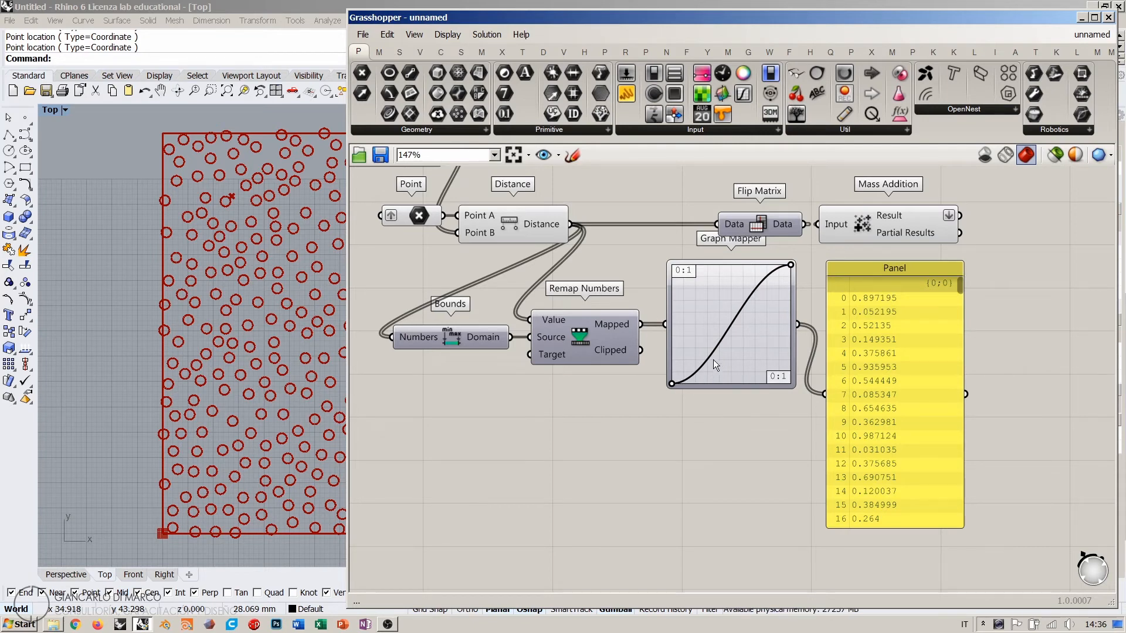
pyautogui.moveTo(961, 283)
pyautogui.mouseDown()
pyautogui.moveTo(961, 371)
pyautogui.moveTo(971, 270)
pyautogui.mouseUp()
pyautogui.moveTo(874, 360); pyautogui.dragTo(915, 374)
pyautogui.click(839, 345)
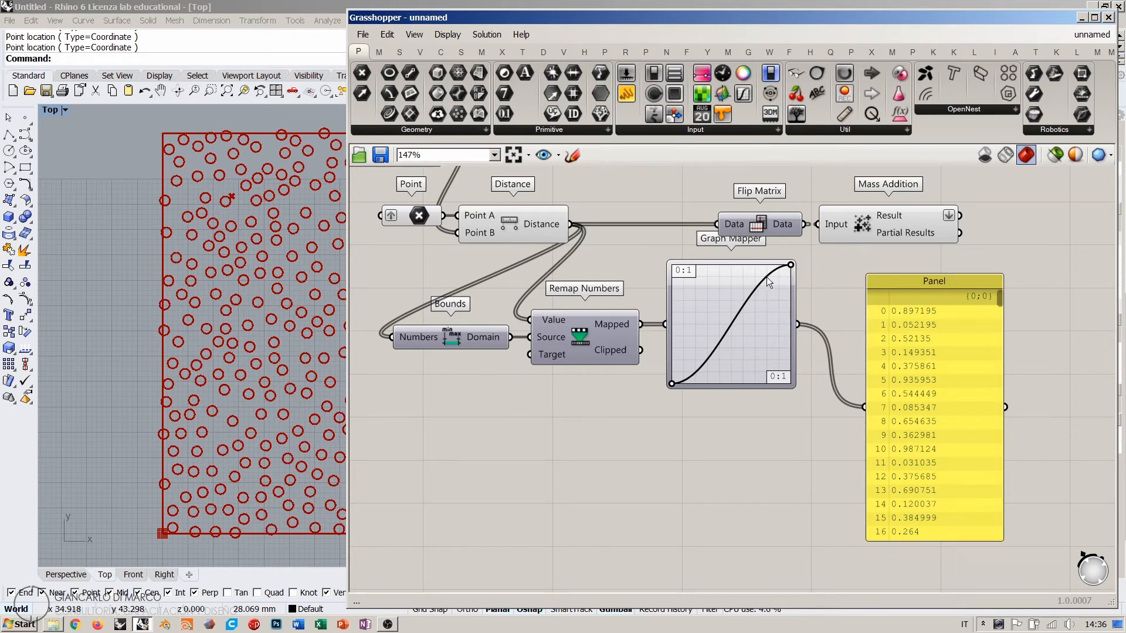
pyautogui.moveTo(790, 265)
pyautogui.mouseDown()
pyautogui.moveTo(713, 262)
pyautogui.moveTo(796, 256)
pyautogui.mouseUp()
# Step: Delete the Graph Mapper's value panel and connect the Graph Mapper output to the Radius input of Circle
pyautogui.click(906, 349)
pyautogui.press('Delete')
pyautogui.moveTo(819, 272); pyautogui.dragTo(709, 386, button='right')
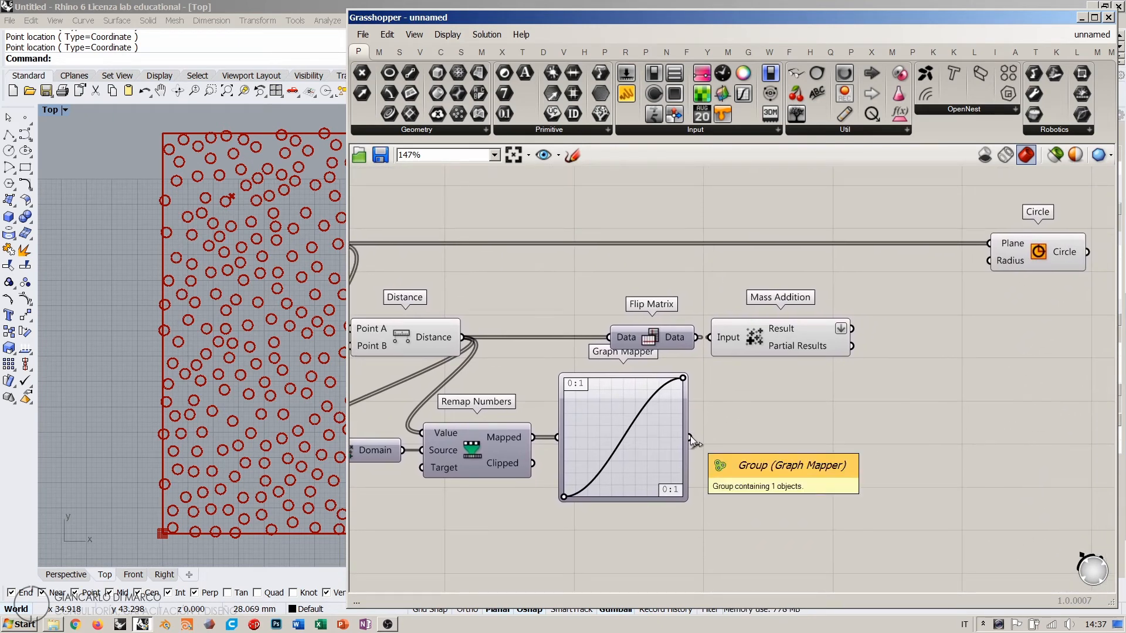
pyautogui.moveTo(690, 438); pyautogui.dragTo(990, 260)
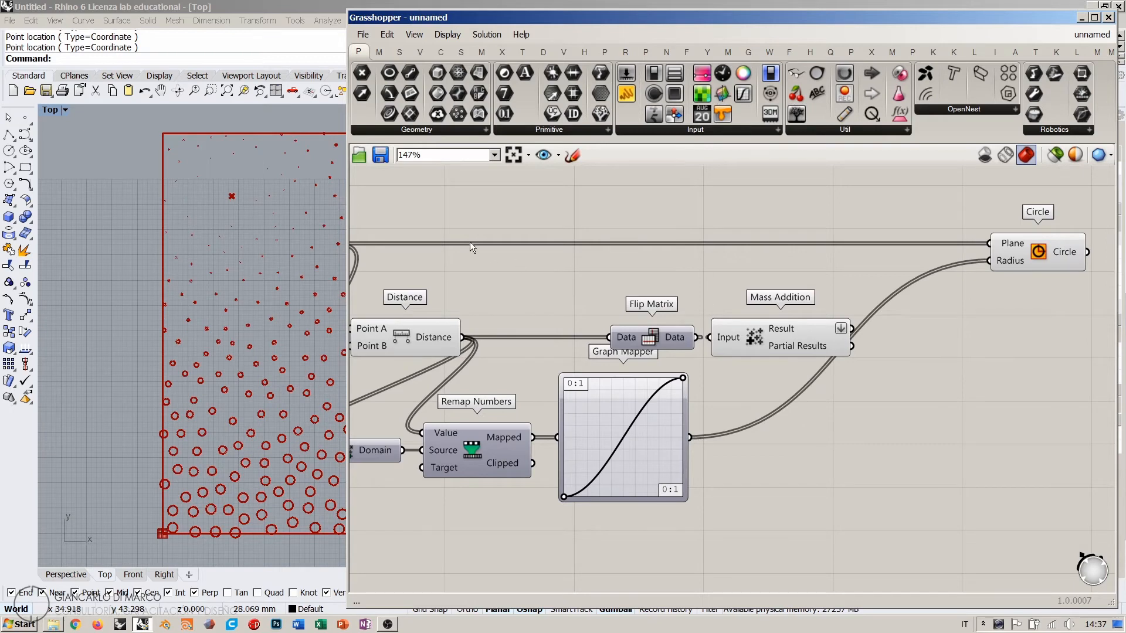
# Step: Narrow the Grasshopper window to uncover the circle pattern and compress the Graph Mapper's sine curve to about two and a half waves
pyautogui.moveTo(347, 228); pyautogui.dragTo(491, 228)
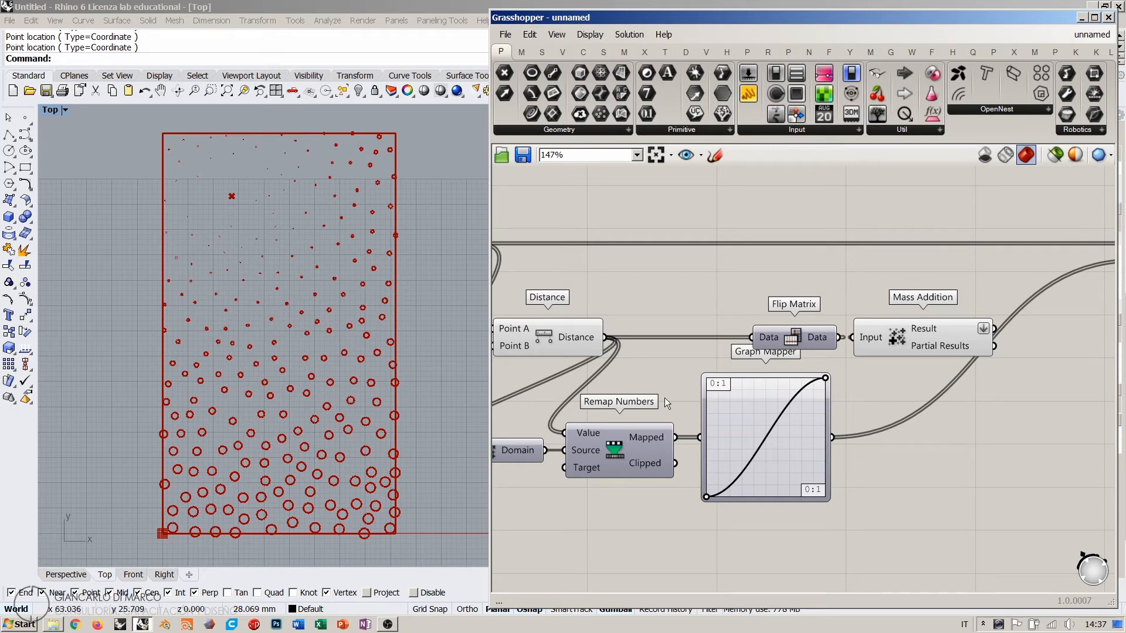
pyautogui.scroll(3, 797, 360)
pyautogui.moveTo(850, 317); pyautogui.dragTo(741, 293)
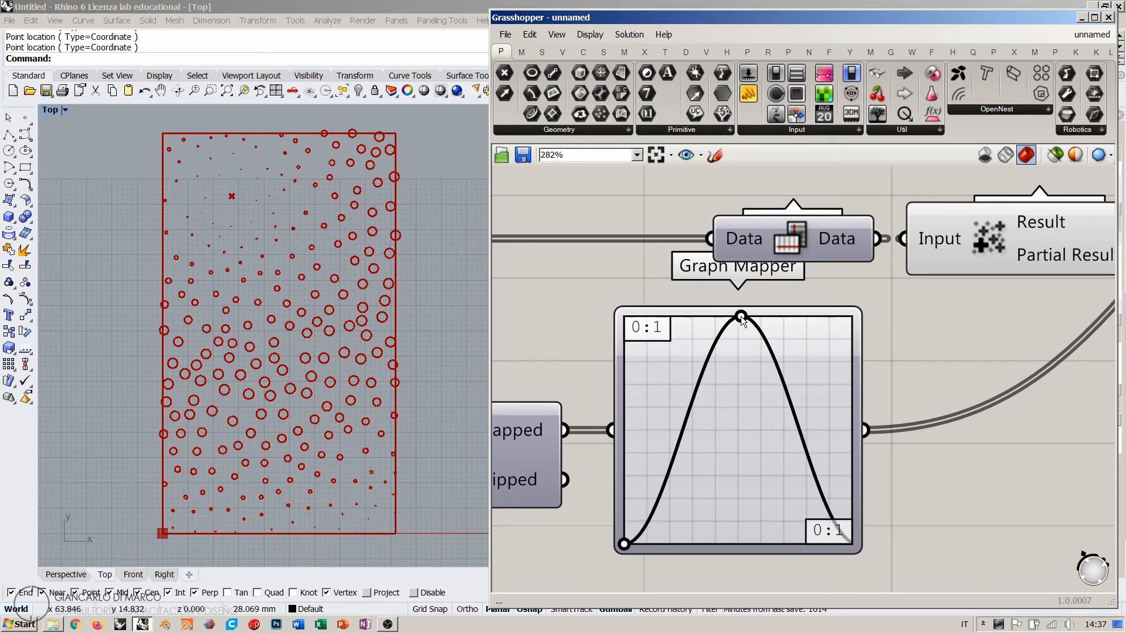
pyautogui.moveTo(740, 316); pyautogui.dragTo(666, 289)
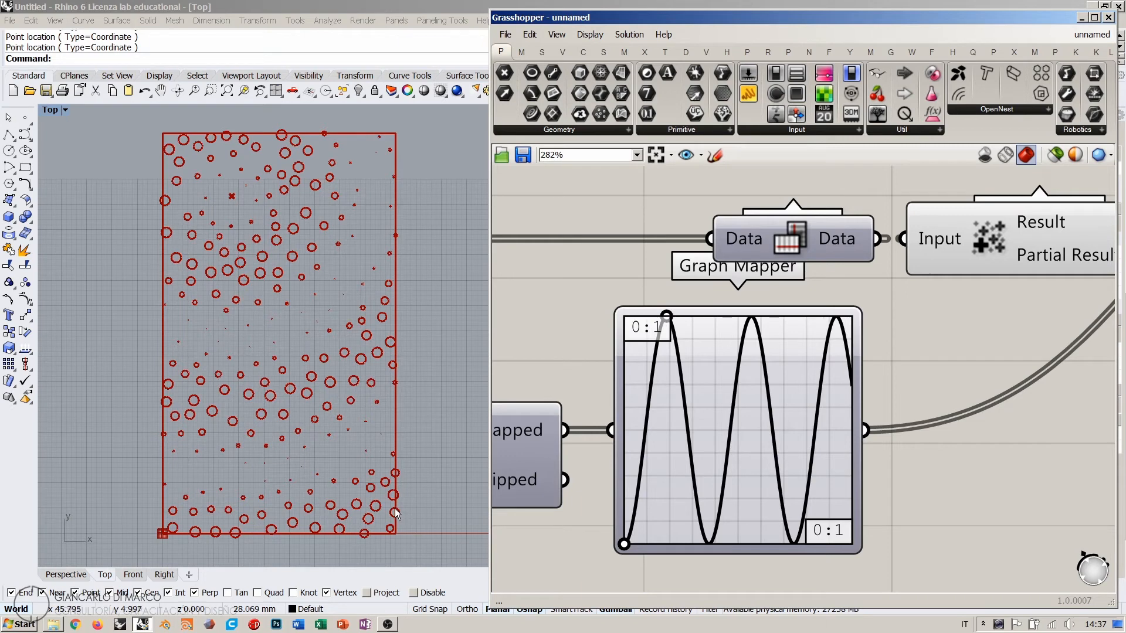
# Step: Move Bounds, Remap Numbers and Graph Mapper together further along the canvas, placing the mapper beneath Mass Addition
pyautogui.scroll(-3, 674, 334)
pyautogui.scroll(-1, 786, 364)
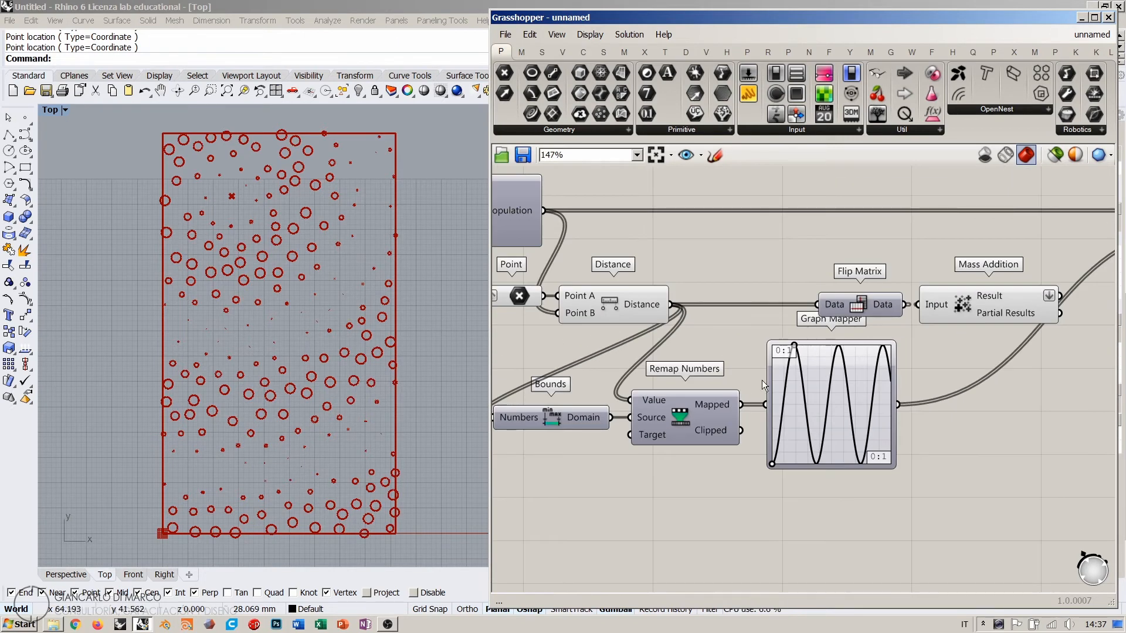
pyautogui.moveTo(878, 506); pyautogui.dragTo(540, 414)
pyautogui.moveTo(646, 426); pyautogui.dragTo(832, 418)
pyautogui.click(598, 325)
# Step: Set multiple points in the Point parameter, picking two attractors in the lower part of the rectangle, one towards each side
pyautogui.moveTo(594, 329); pyautogui.dragTo(670, 351, button='right')
pyautogui.rightClick(570, 319)
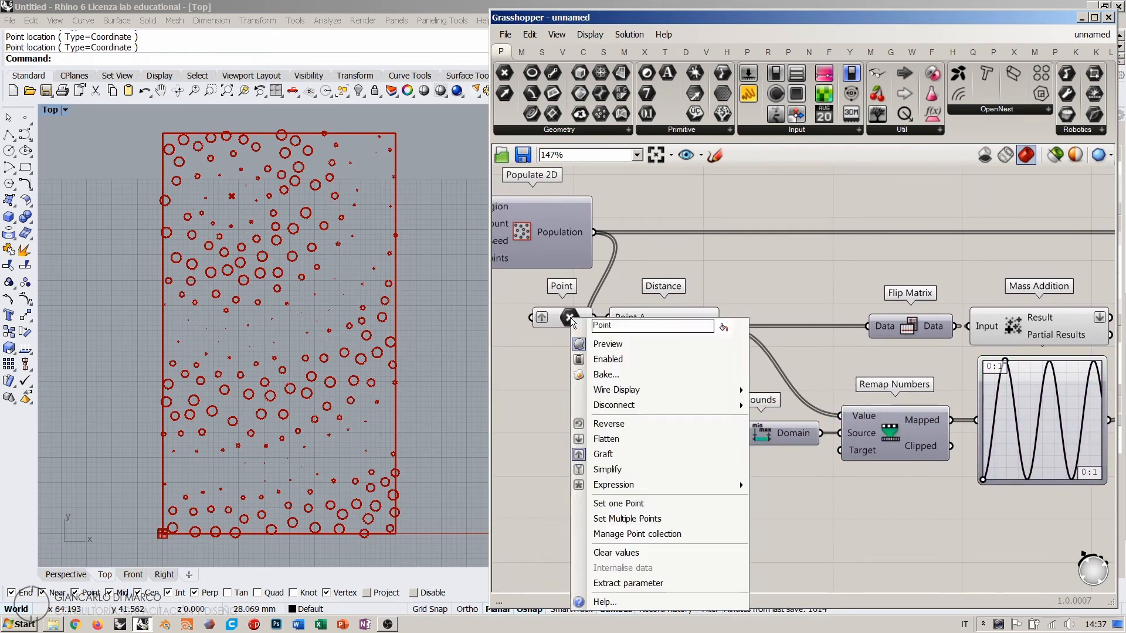
pyautogui.click(627, 518)
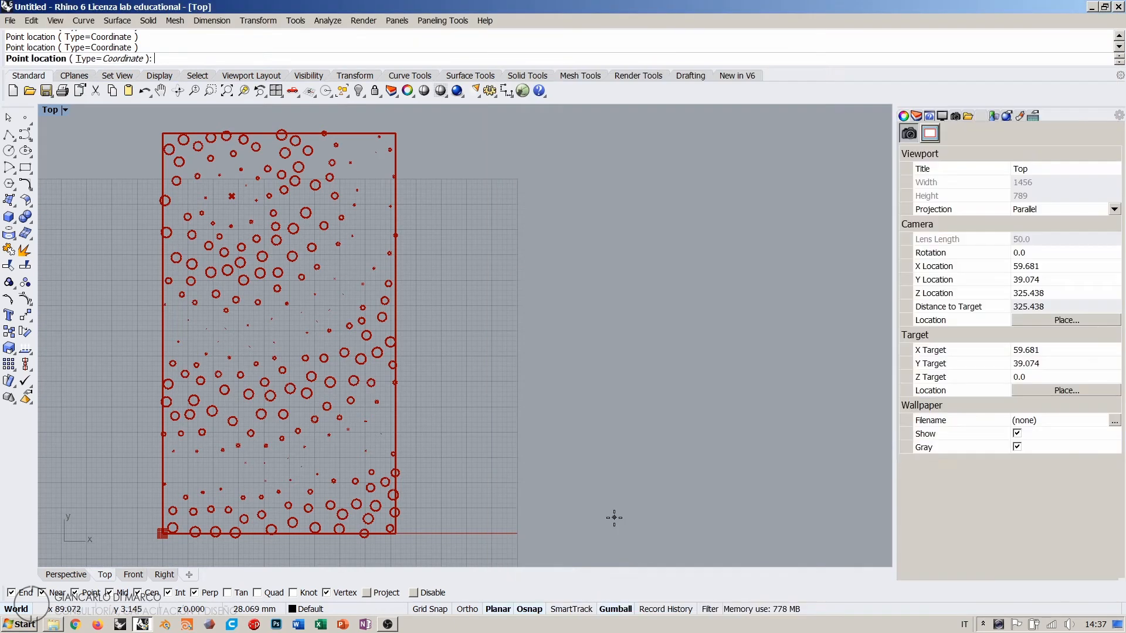
pyautogui.click(208, 449)
pyautogui.click(358, 447)
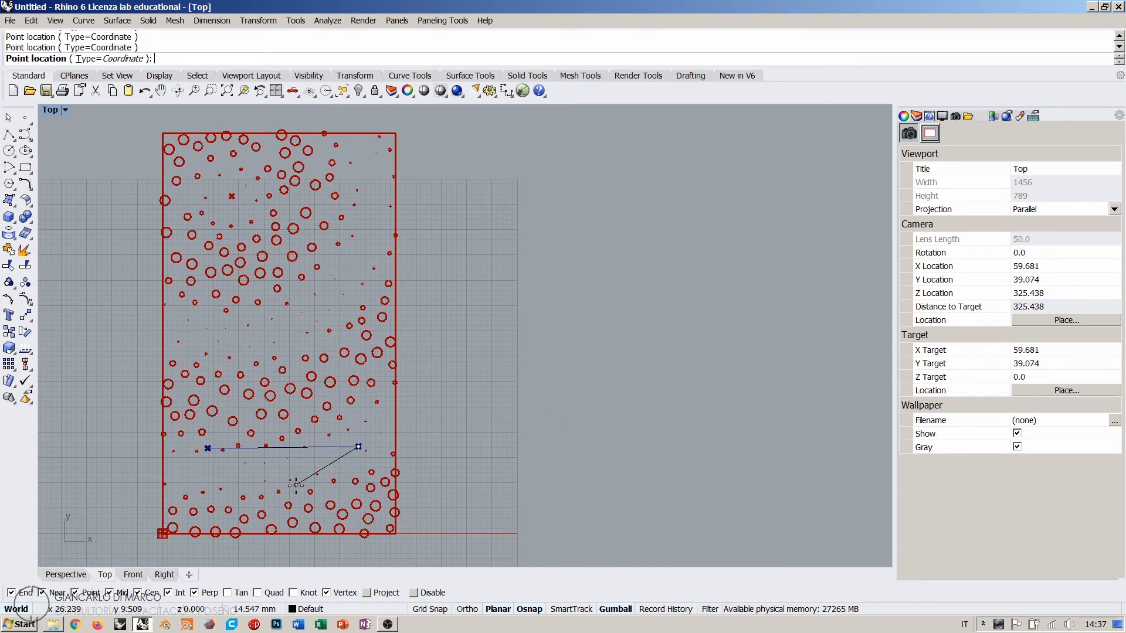
pyautogui.press('Return')
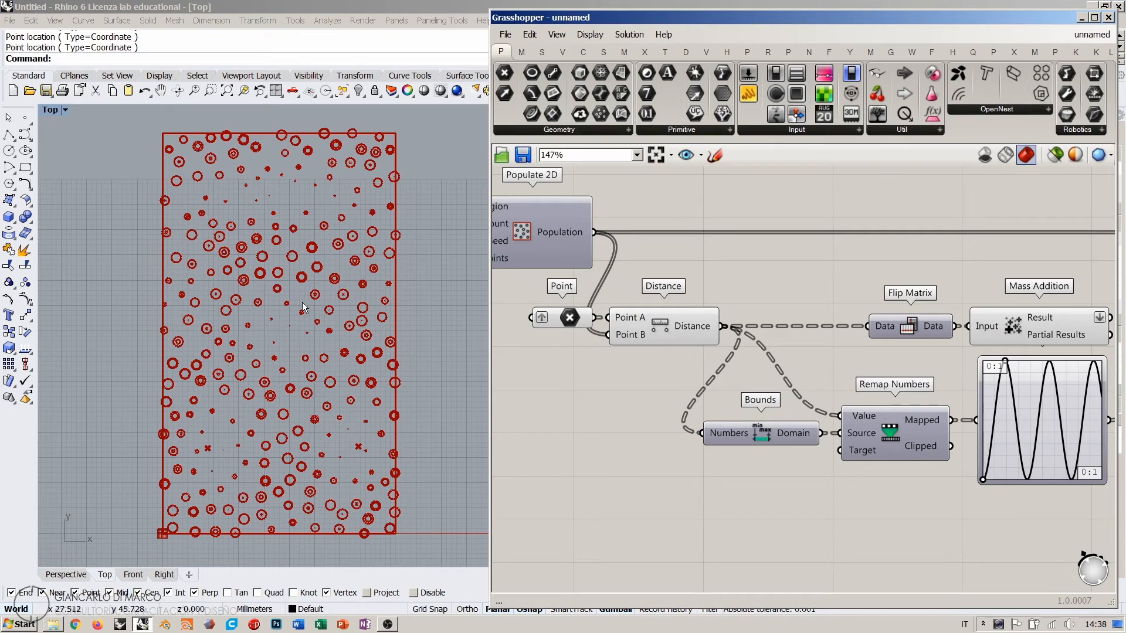
# Step: Examine the overlapping circles drawn at each point and trace the data feeding the Radius input of Circle
pyautogui.scroll(6, 353, 272)
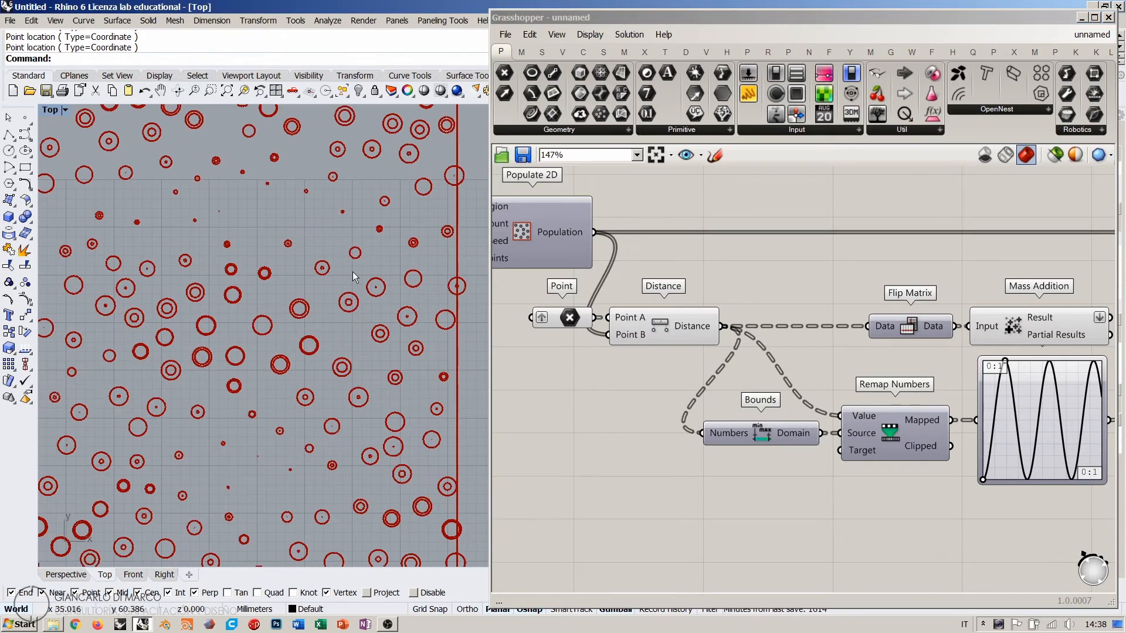
pyautogui.scroll(4, 338, 273)
pyautogui.scroll(-3, 307, 280)
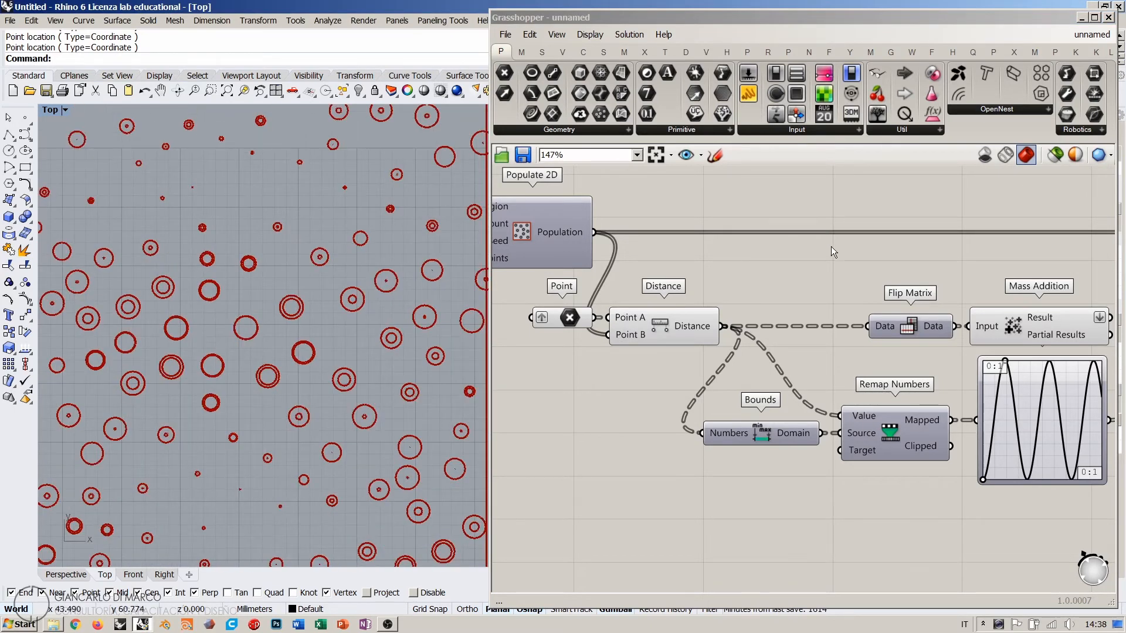
pyautogui.moveTo(825, 251); pyautogui.dragTo(701, 250, button='right')
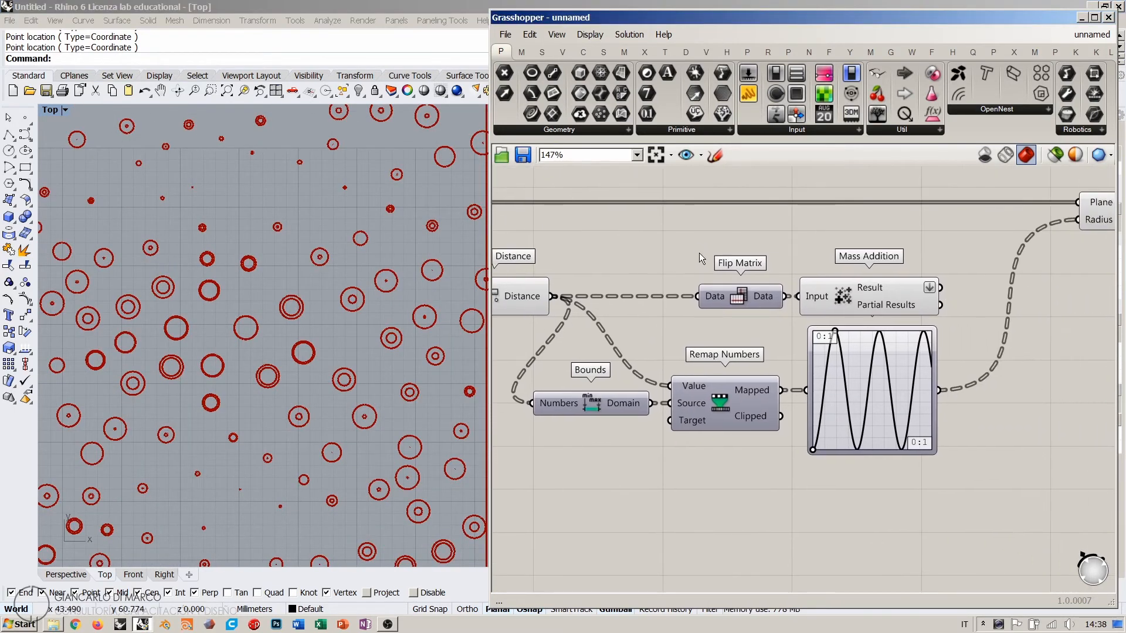
pyautogui.scroll(-3, 671, 249)
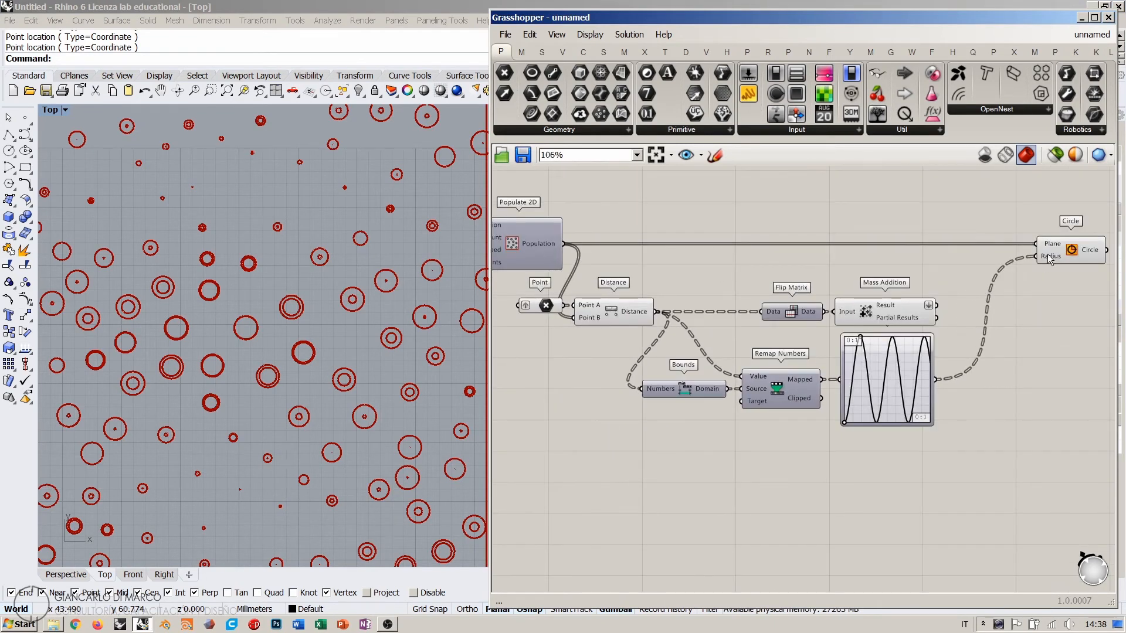
pyautogui.moveTo(1049, 260)
pyautogui.scroll(2, 932, 388)
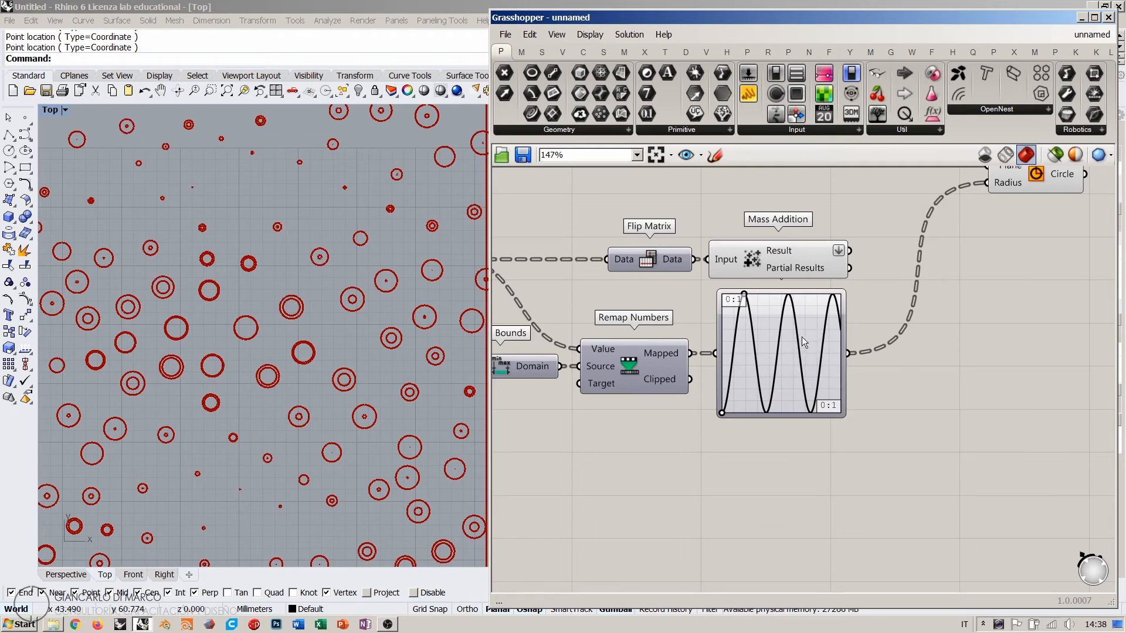
# Step: Move Flip Matrix and Mass Addition after the Graph Mapper and connect the Graph Mapper output to the Data input of Flip Matrix
pyautogui.moveTo(865, 280); pyautogui.dragTo(610, 212)
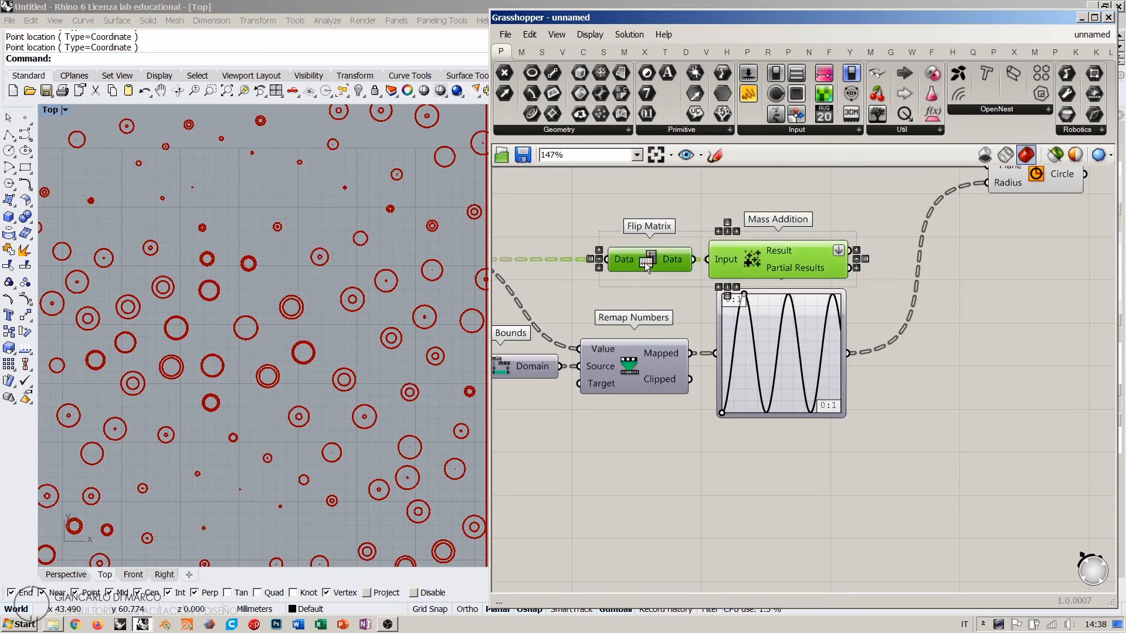
pyautogui.moveTo(644, 264); pyautogui.dragTo(924, 361)
pyautogui.click(930, 411)
pyautogui.moveTo(848, 355); pyautogui.dragTo(916, 355)
pyautogui.click(940, 403)
pyautogui.moveTo(993, 396); pyautogui.dragTo(897, 397, button='right')
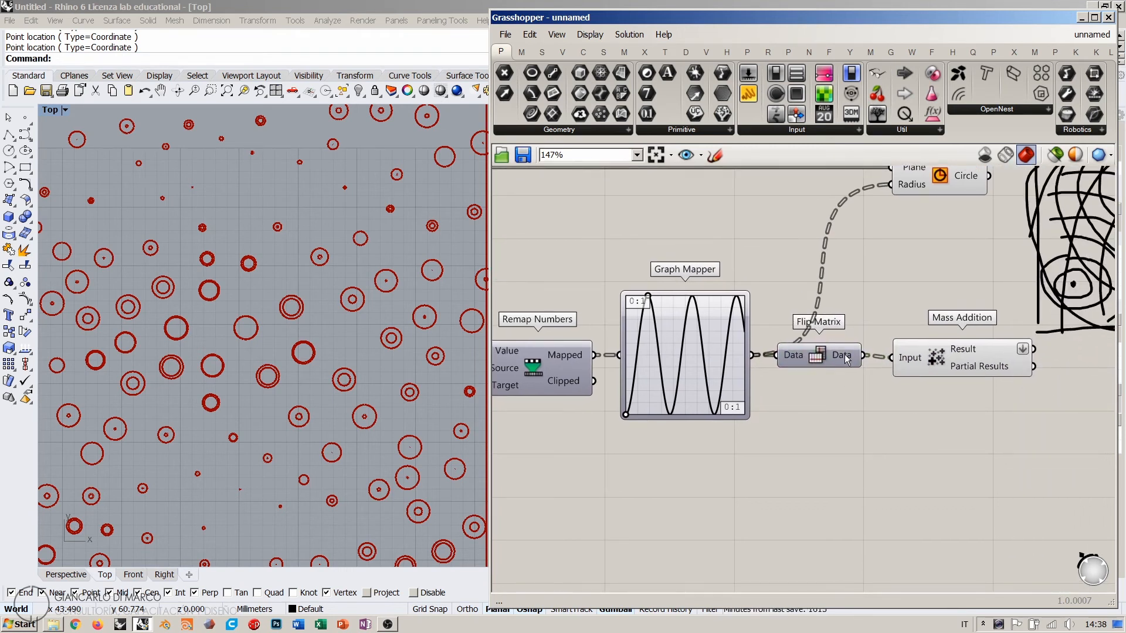
# Step: Place Mass Addition close to Flip Matrix and connect its Result output to the Circle Radius, replacing the Graph Mapper wire
pyautogui.moveTo(840, 358)
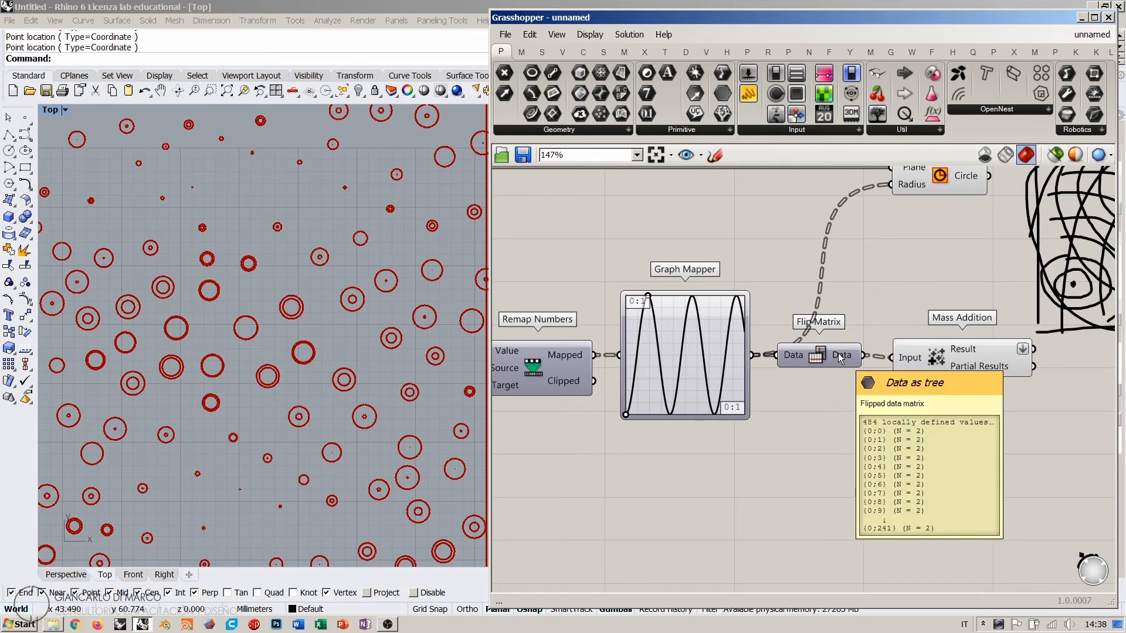
pyautogui.moveTo(951, 358); pyautogui.dragTo(936, 356)
pyautogui.click(953, 405)
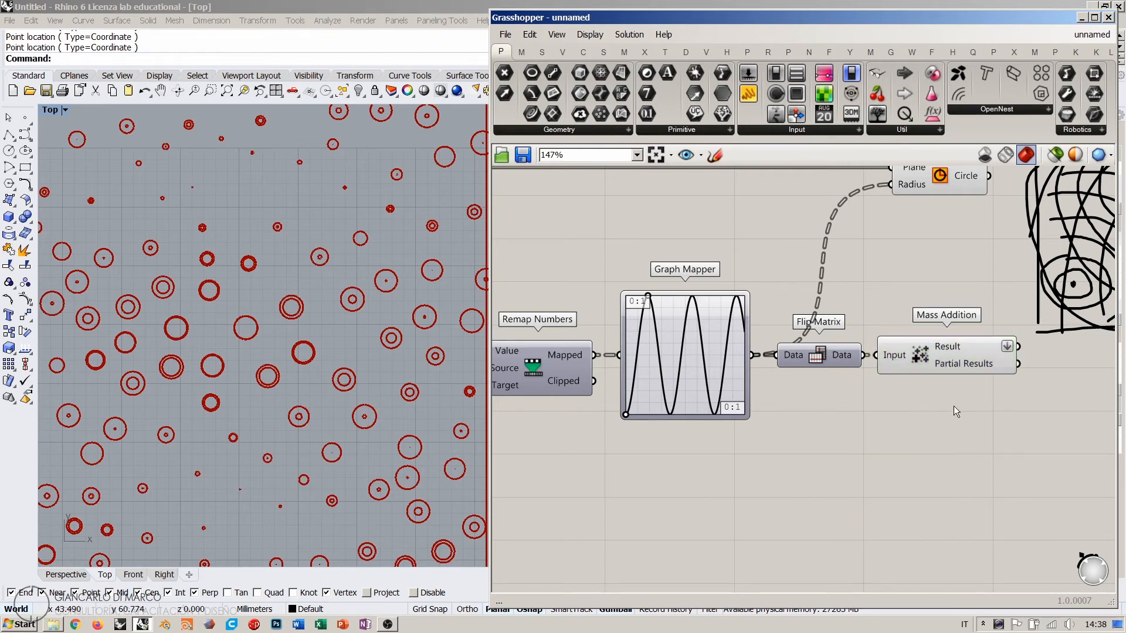
pyautogui.moveTo(892, 359)
pyautogui.moveTo(962, 353)
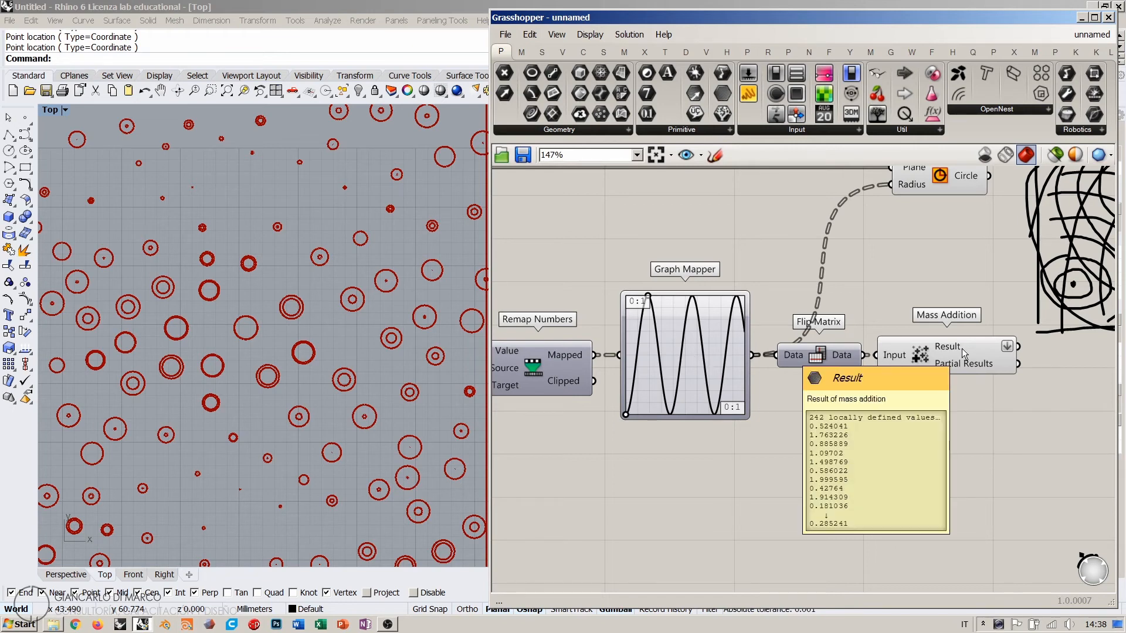
pyautogui.moveTo(963, 353); pyautogui.dragTo(899, 410, button='right')
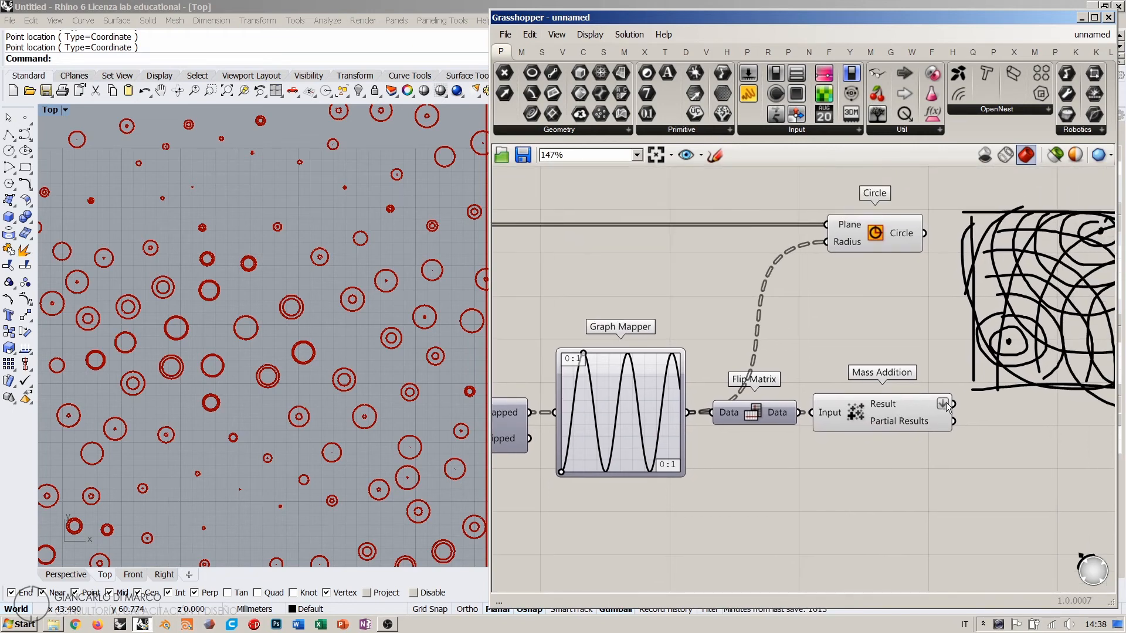
pyautogui.keyDown('shift'); pyautogui.moveTo(954, 405); pyautogui.dragTo(828, 251); pyautogui.keyUp('shift')
pyautogui.scroll(-5, 337, 311)
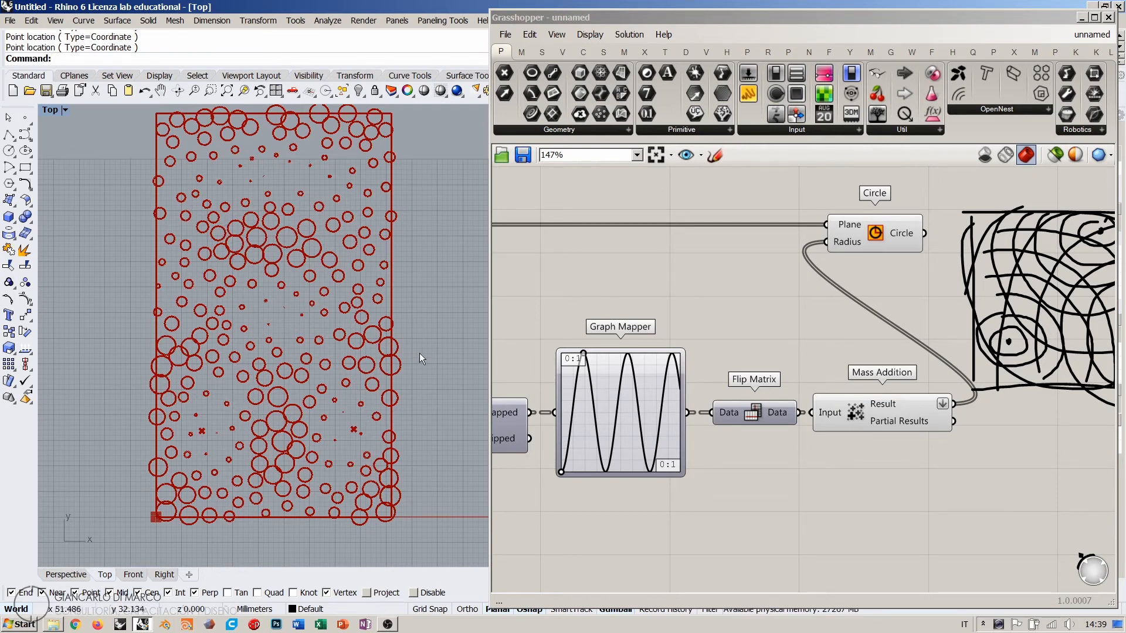
# Step: Shift the peak handle of the Graph Mapper's sine curve slightly to pack the waves a little tighter
pyautogui.scroll(3, 640, 331)
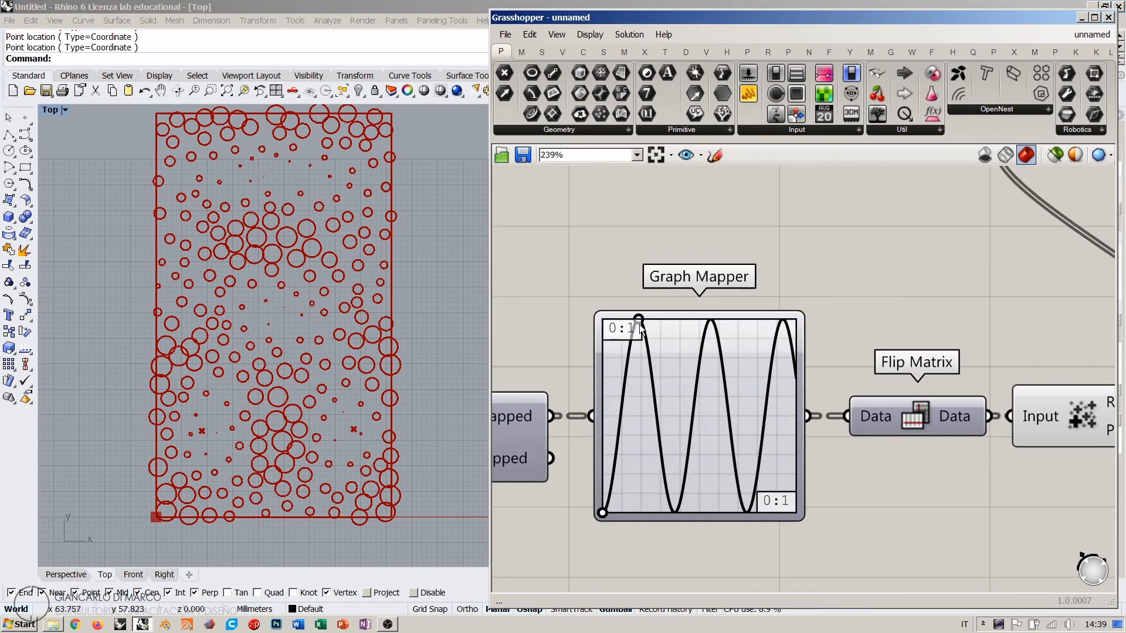
pyautogui.moveTo(639, 326)
pyautogui.mouseDown()
pyautogui.moveTo(699, 333)
pyautogui.moveTo(635, 320)
pyautogui.mouseUp()
pyautogui.scroll(-3, 756, 349)
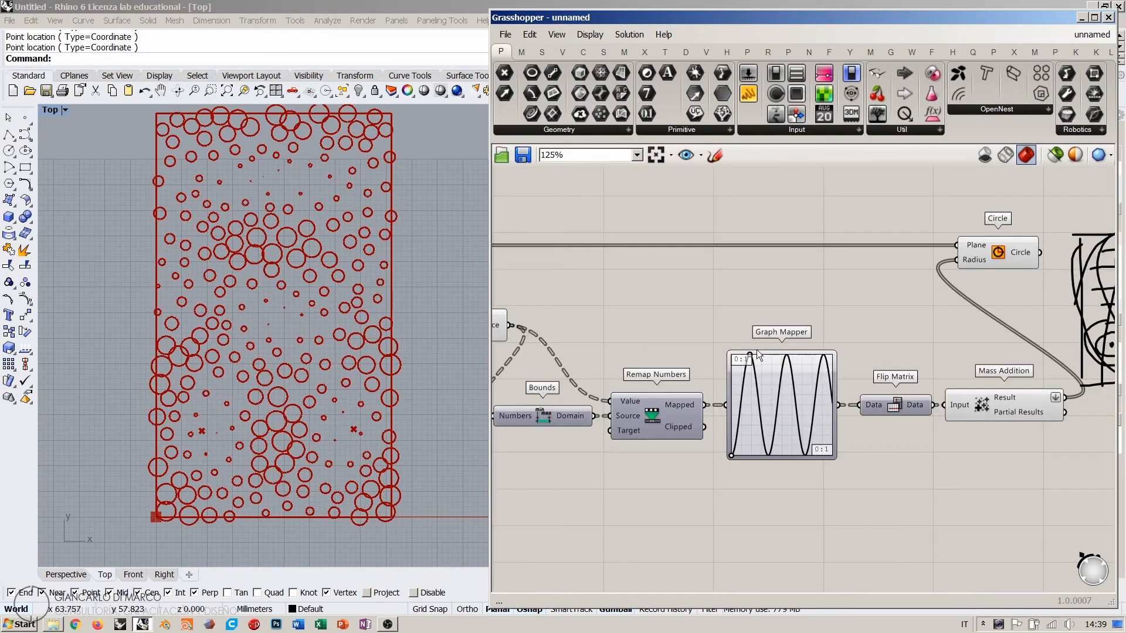
# Step: Set three new attractor points in the Point parameter: one low in the rectangle, one on its left side, one near the top
pyautogui.moveTo(593, 336); pyautogui.dragTo(753, 329, button='right')
pyautogui.rightClick(544, 313)
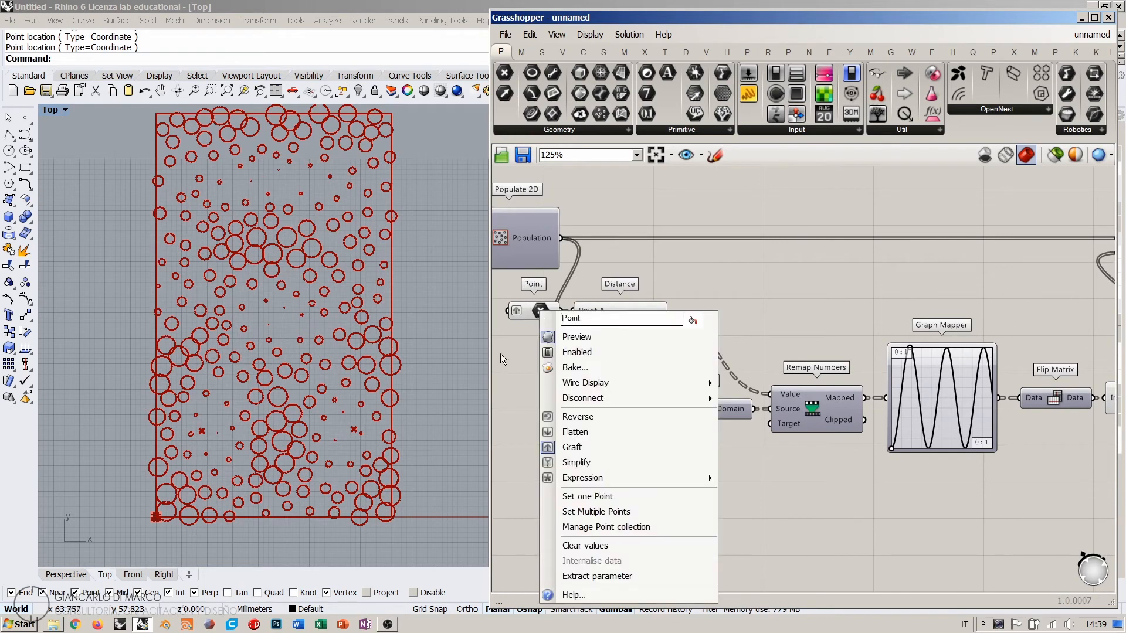
pyautogui.click(567, 511)
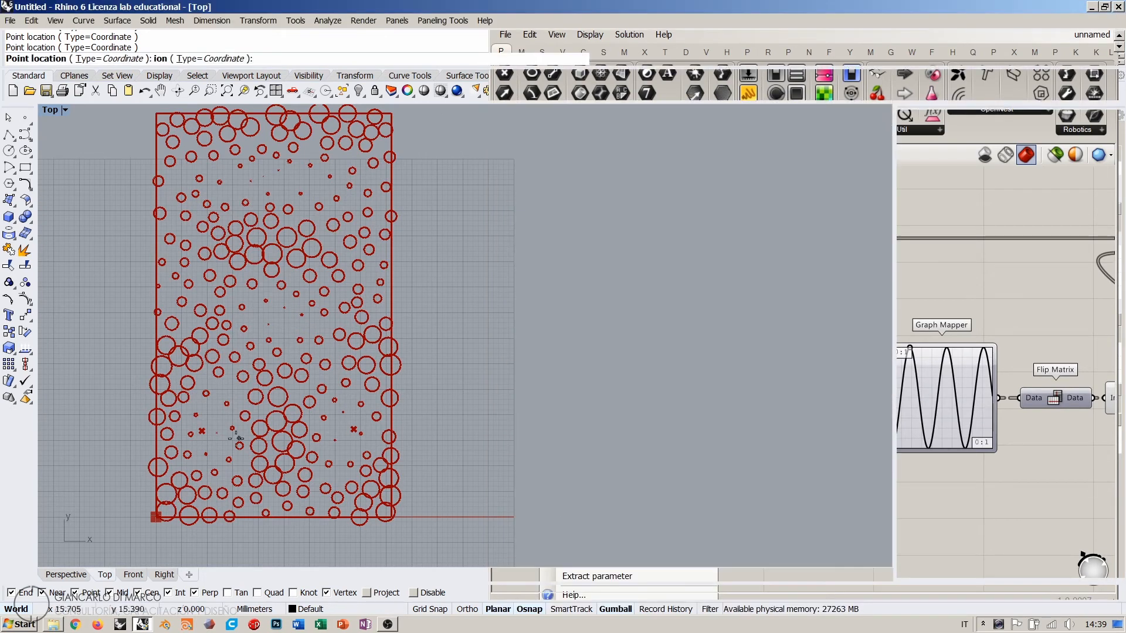
pyautogui.click(184, 287)
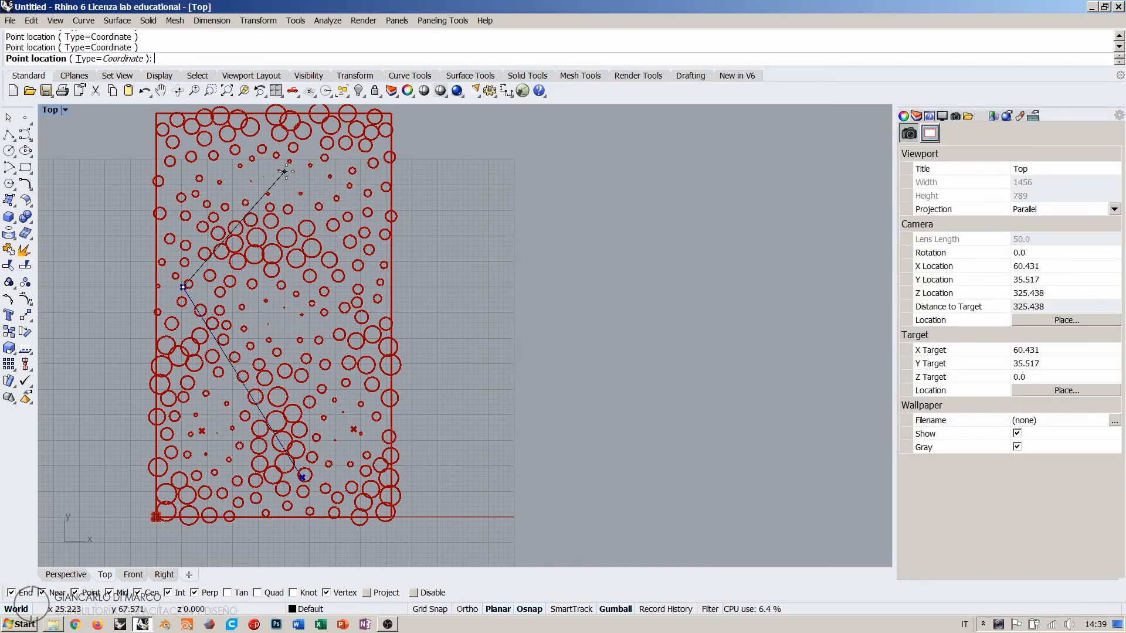
pyautogui.click(316, 156)
pyautogui.rightClick(294, 188)
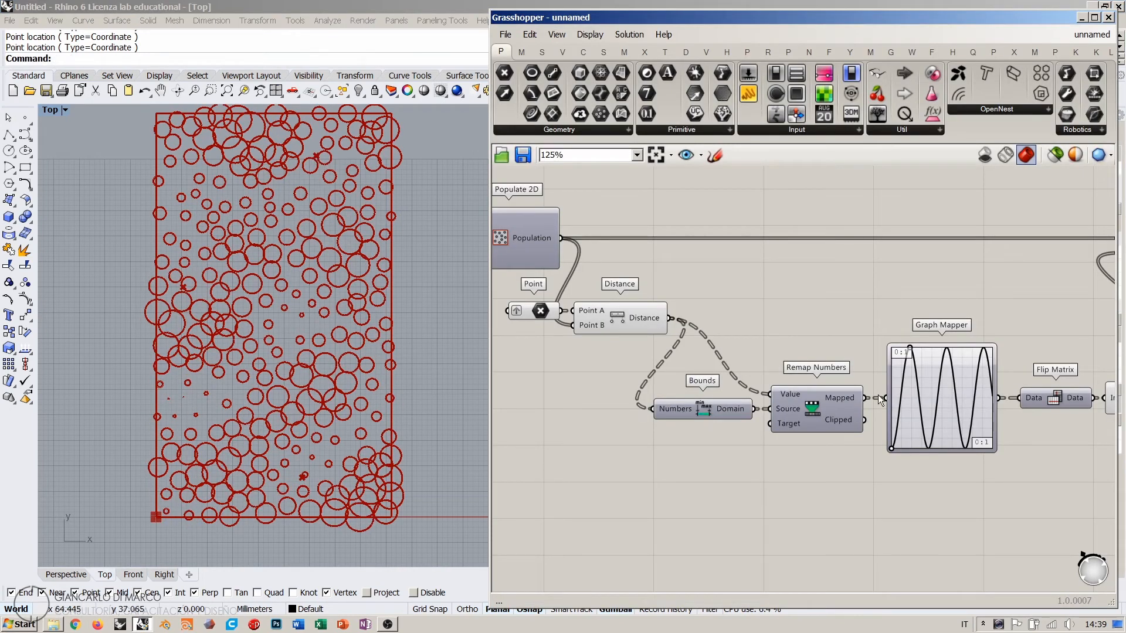
# Step: Lower the peak handle of the Graph Mapper's sine curve to slightly under half the graph height, shrinking the circle radii
pyautogui.moveTo(955, 404); pyautogui.dragTo(790, 312, button='right')
pyautogui.scroll(3, 840, 320)
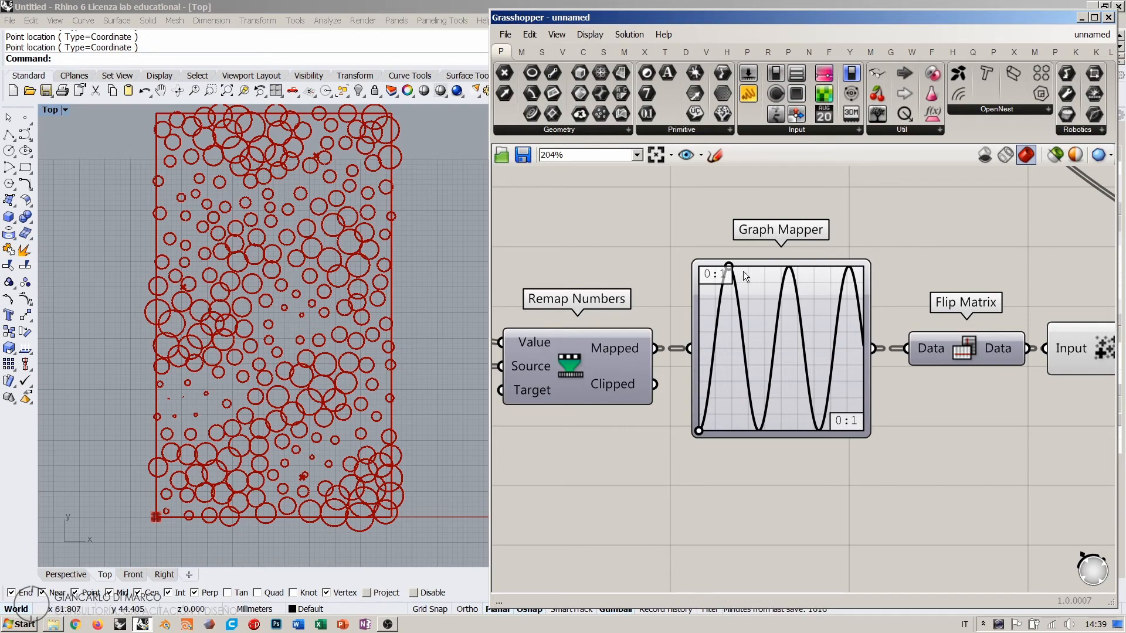
pyautogui.moveTo(730, 273); pyautogui.dragTo(728, 364)
# Step: Set the Number Slider feeding the Count input of Populate 2D to 782
pyautogui.moveTo(644, 306); pyautogui.dragTo(1069, 355, button='right')
pyautogui.moveTo(610, 331); pyautogui.dragTo(805, 368, button='right')
pyautogui.moveTo(659, 290); pyautogui.dragTo(846, 435, button='right')
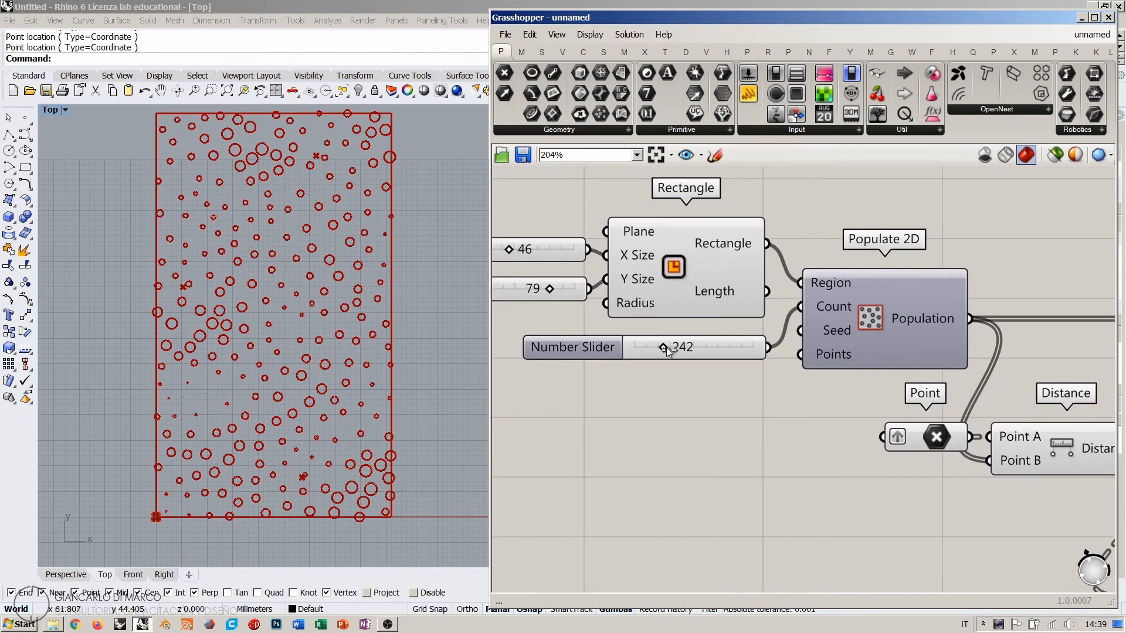
pyautogui.moveTo(666, 351); pyautogui.dragTo(728, 346)
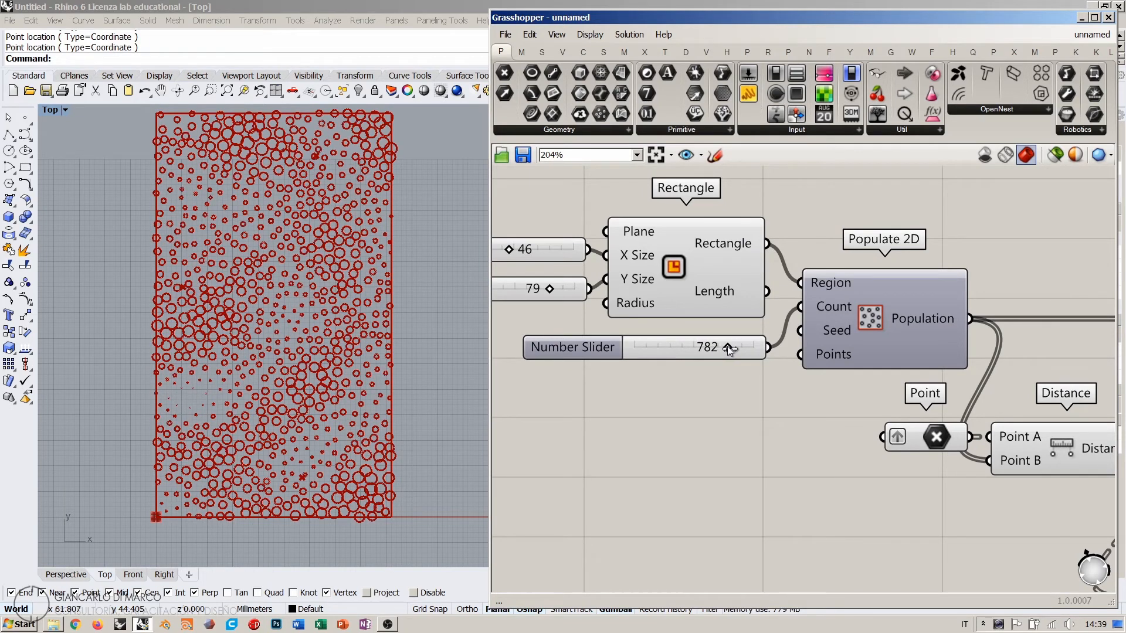
pyautogui.moveTo(296, 267); pyautogui.dragTo(268, 270, button='right')
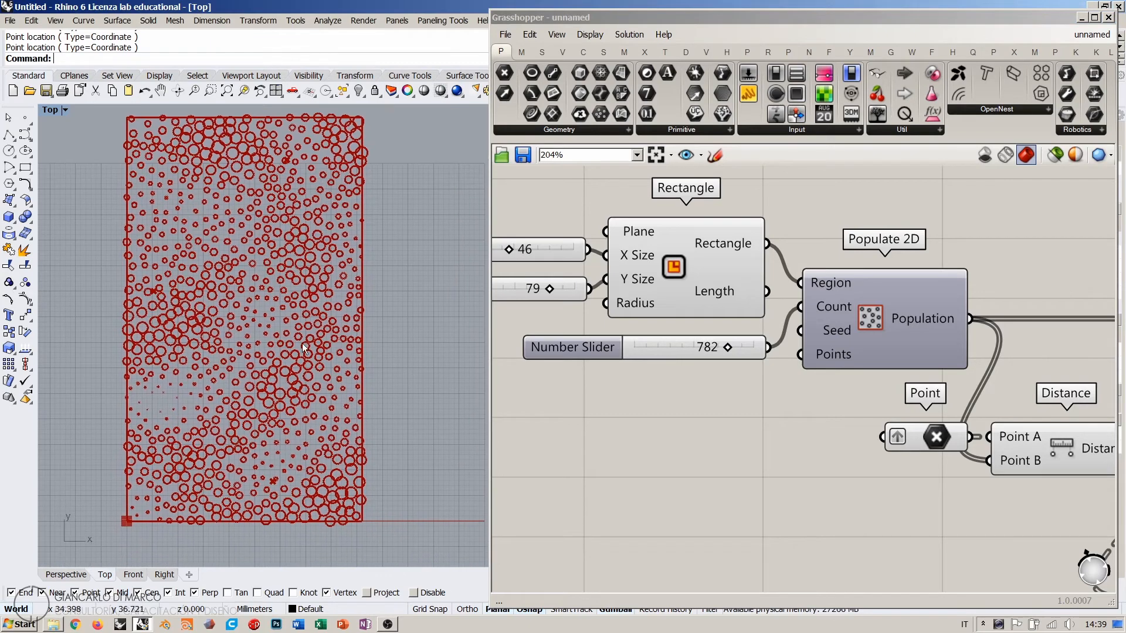
# Step: Move the Graph Mapper's peak handle slightly inward and up to tighten the sine waves
pyautogui.moveTo(939, 398); pyautogui.dragTo(667, 307, button='right')
pyautogui.moveTo(983, 387); pyautogui.dragTo(718, 326, button='right')
pyautogui.moveTo(918, 353); pyautogui.dragTo(750, 345, button='right')
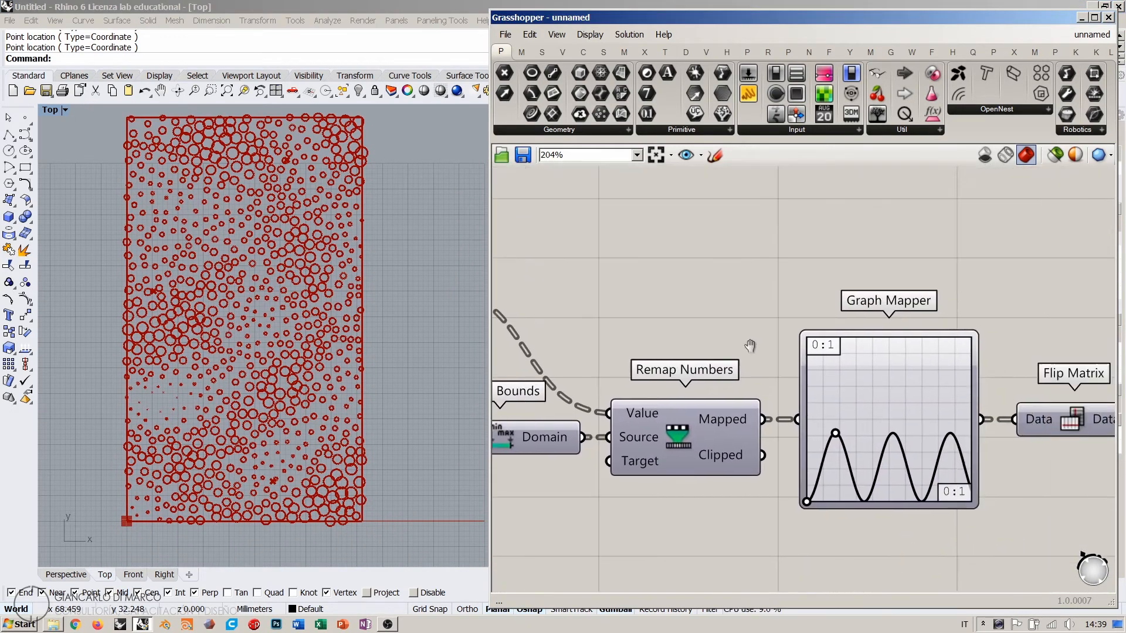
pyautogui.scroll(-3, 746, 395)
pyautogui.scroll(4, 742, 404)
pyautogui.moveTo(737, 394)
pyautogui.mouseDown()
pyautogui.moveTo(791, 392)
pyautogui.moveTo(715, 385)
pyautogui.moveTo(726, 428)
pyautogui.moveTo(727, 380)
pyautogui.moveTo(743, 403)
pyautogui.moveTo(729, 387)
pyautogui.mouseUp()
# Step: Select the Point parameter and move its middle attractor point a little further into the rectangle in the Top view
pyautogui.moveTo(619, 321); pyautogui.dragTo(926, 381, button='right')
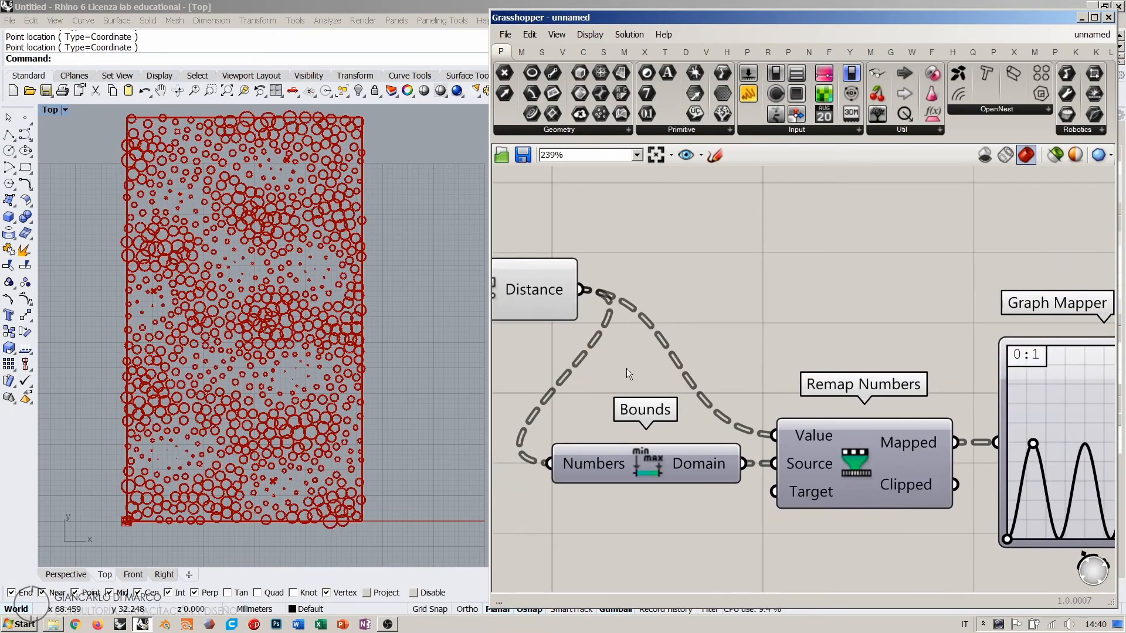
pyautogui.moveTo(626, 369); pyautogui.dragTo(867, 387, button='right')
pyautogui.moveTo(630, 372); pyautogui.dragTo(834, 399, button='right')
pyautogui.click(776, 316)
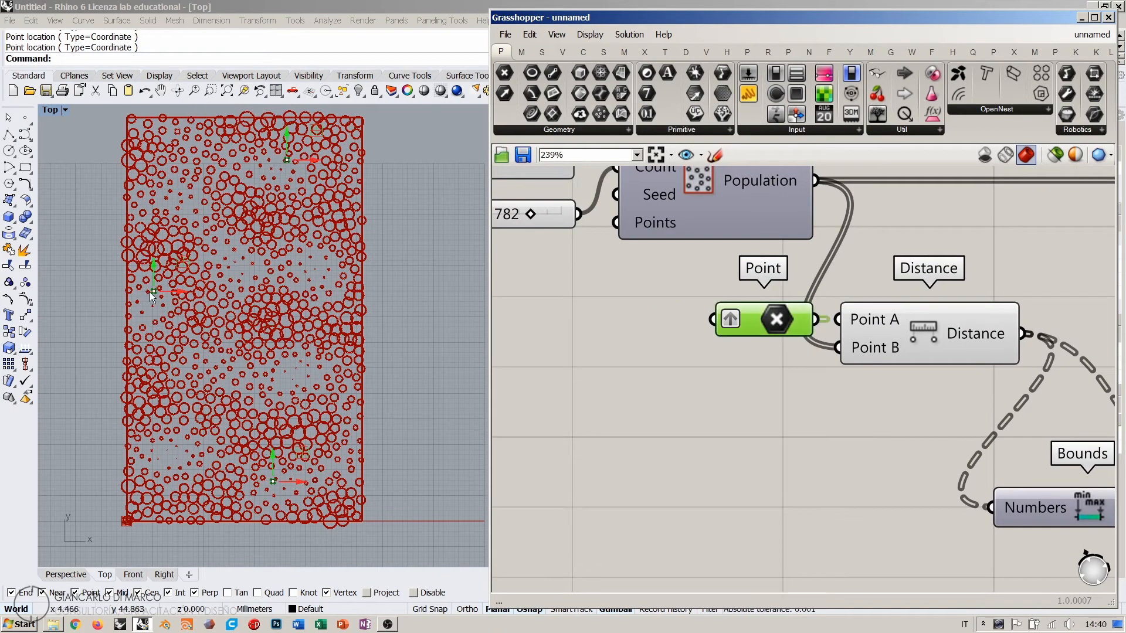
pyautogui.moveTo(153, 292); pyautogui.dragTo(189, 305)
pyautogui.scroll(-3, 857, 425)
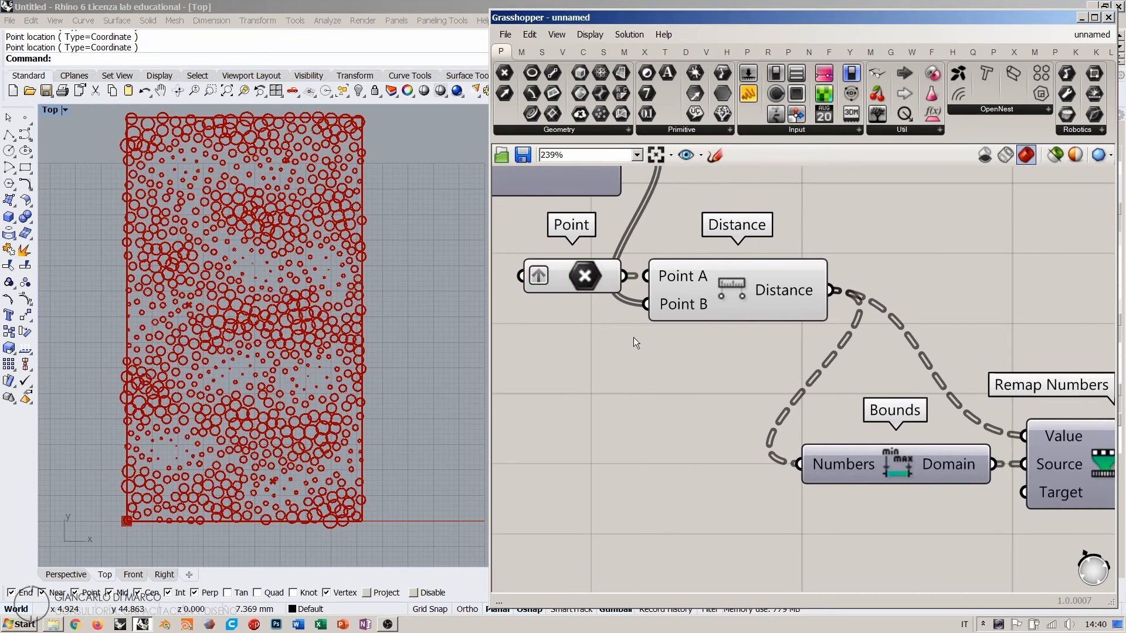
# Step: Examine the chain from Point and Distance through Bounds and Remap Numbers to the Graph Mapper and Mass Addition
pyautogui.moveTo(774, 355); pyautogui.dragTo(665, 376, button='right')
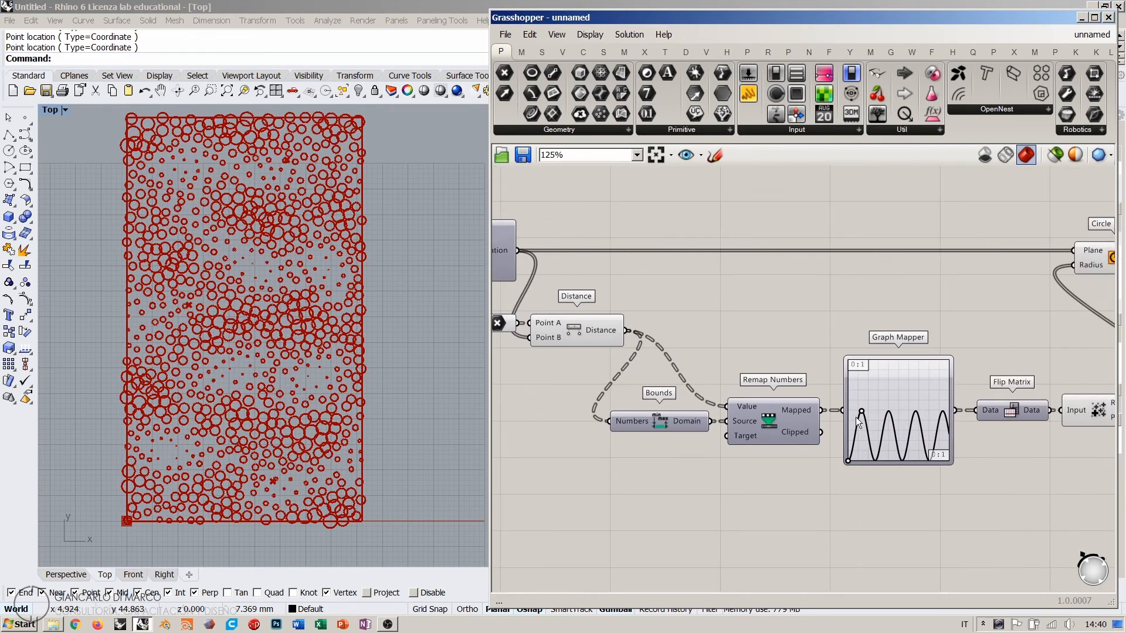
pyautogui.moveTo(929, 437); pyautogui.dragTo(907, 422, button='right')
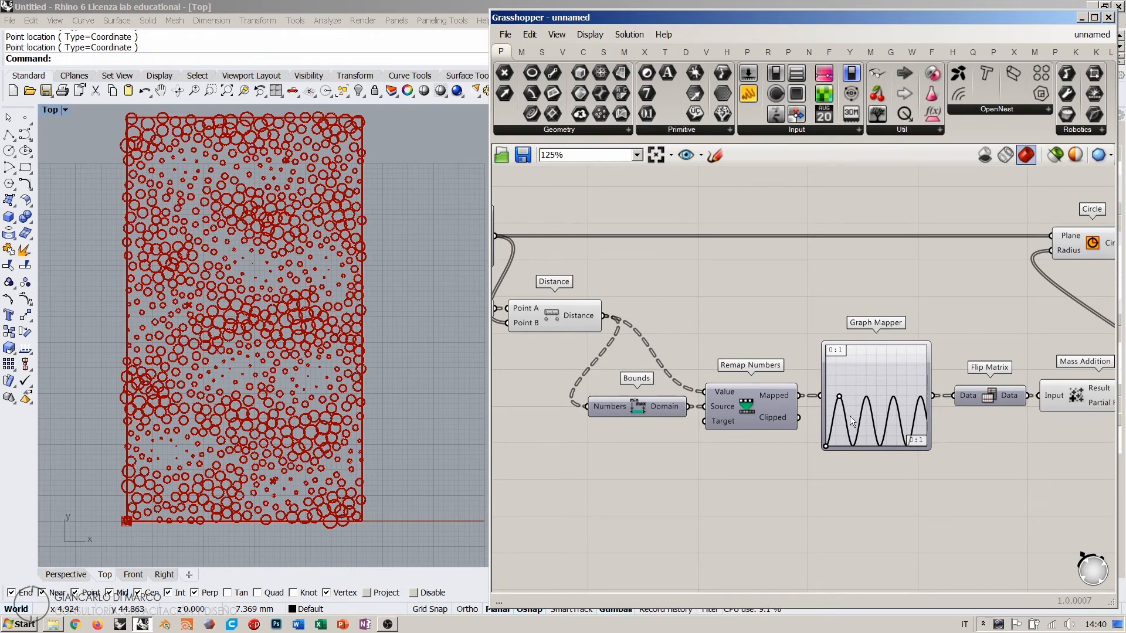
pyautogui.moveTo(561, 316); pyautogui.dragTo(638, 327, button='right')
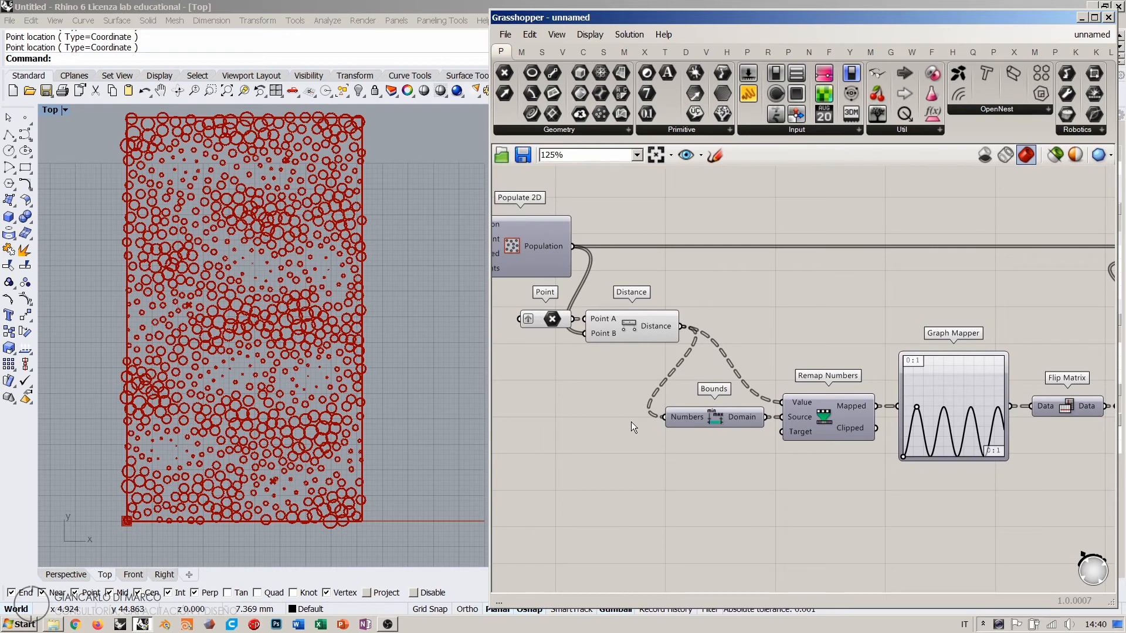
pyautogui.moveTo(846, 411); pyautogui.dragTo(760, 415, button='right')
pyautogui.moveTo(725, 329); pyautogui.dragTo(717, 308, button='right')
pyautogui.scroll(-1, 716, 307)
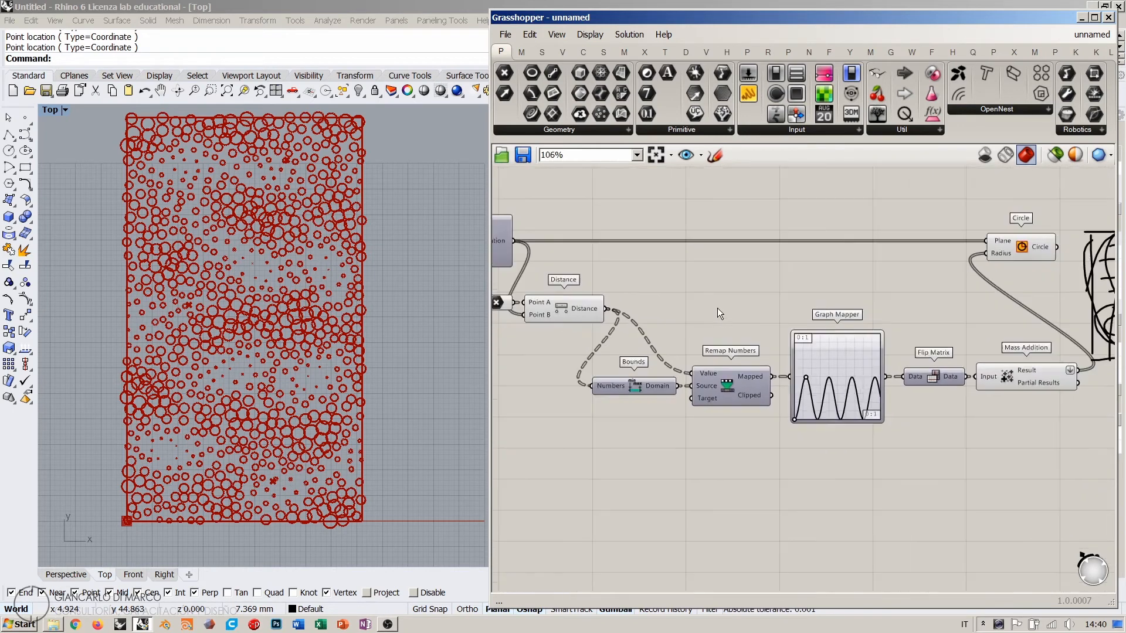
pyautogui.scroll(-1, 717, 308)
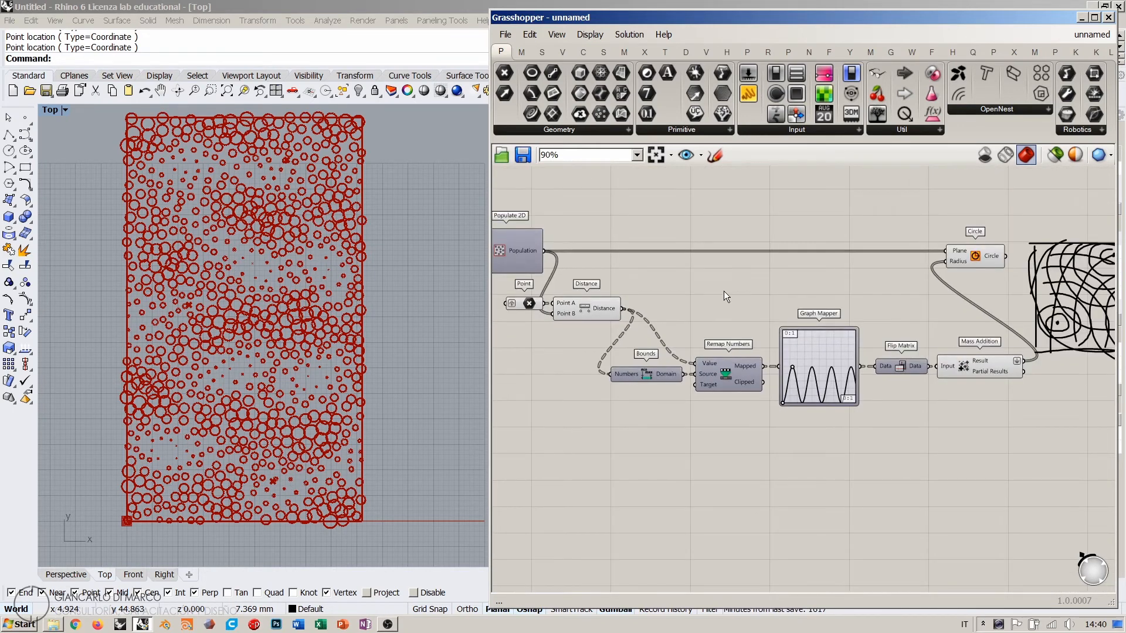
pyautogui.scroll(3, 696, 369)
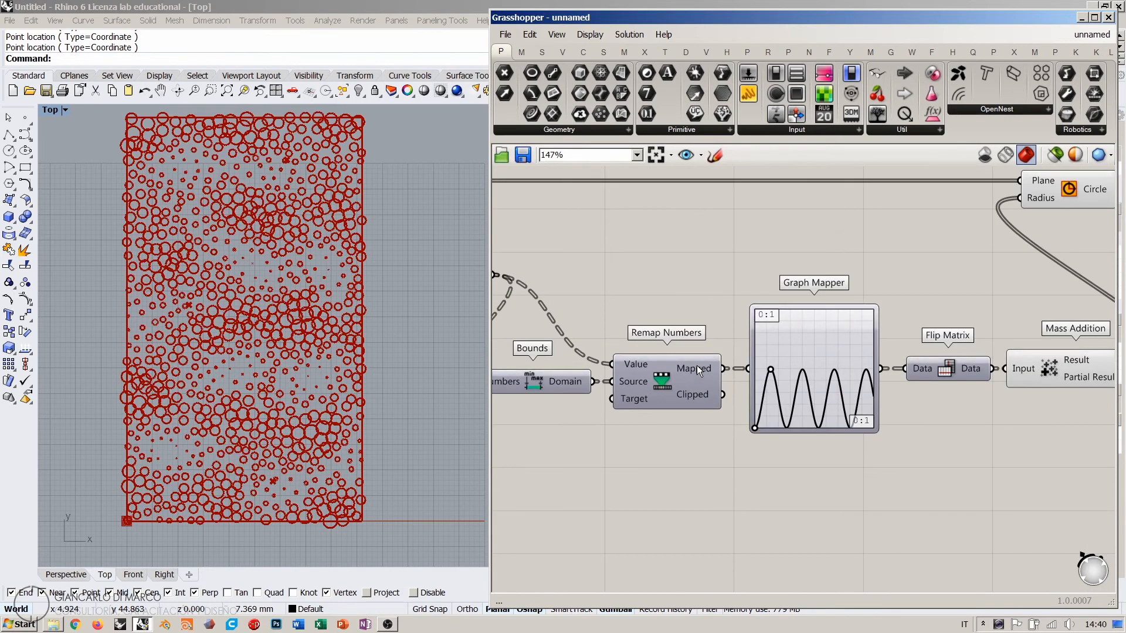
pyautogui.moveTo(697, 365)
pyautogui.moveTo(744, 296); pyautogui.dragTo(847, 299, button='right')
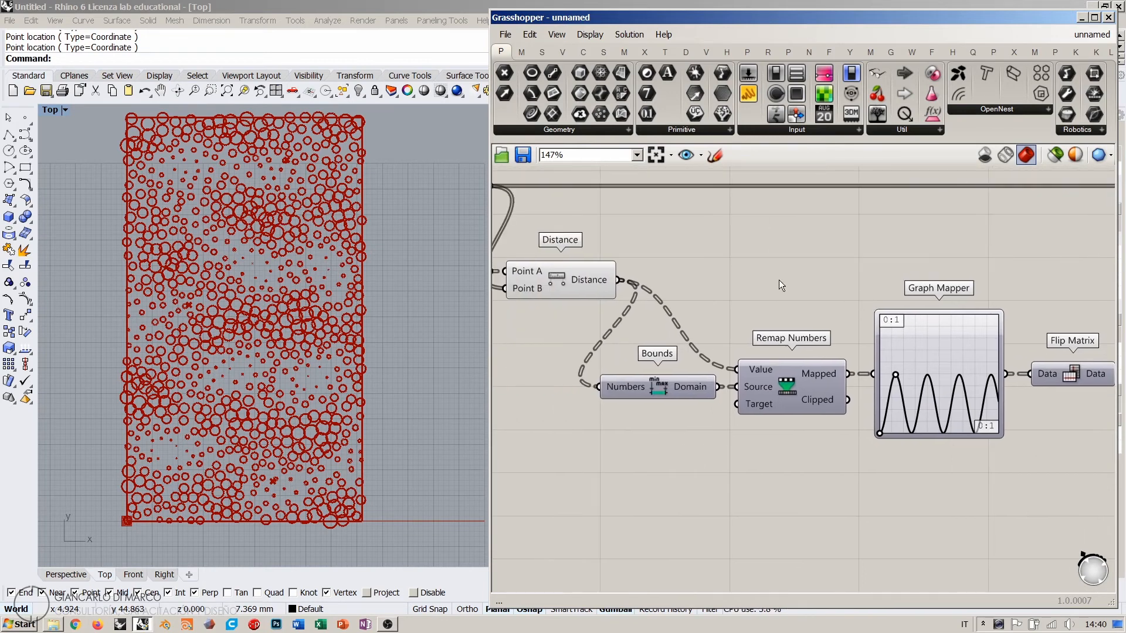
# Step: Arrange Distance, Bounds and Remap Numbers in one compact row beside the Point parameter
pyautogui.moveTo(778, 280); pyautogui.dragTo(781, 295, button='right')
pyautogui.moveTo(780, 400); pyautogui.dragTo(779, 311)
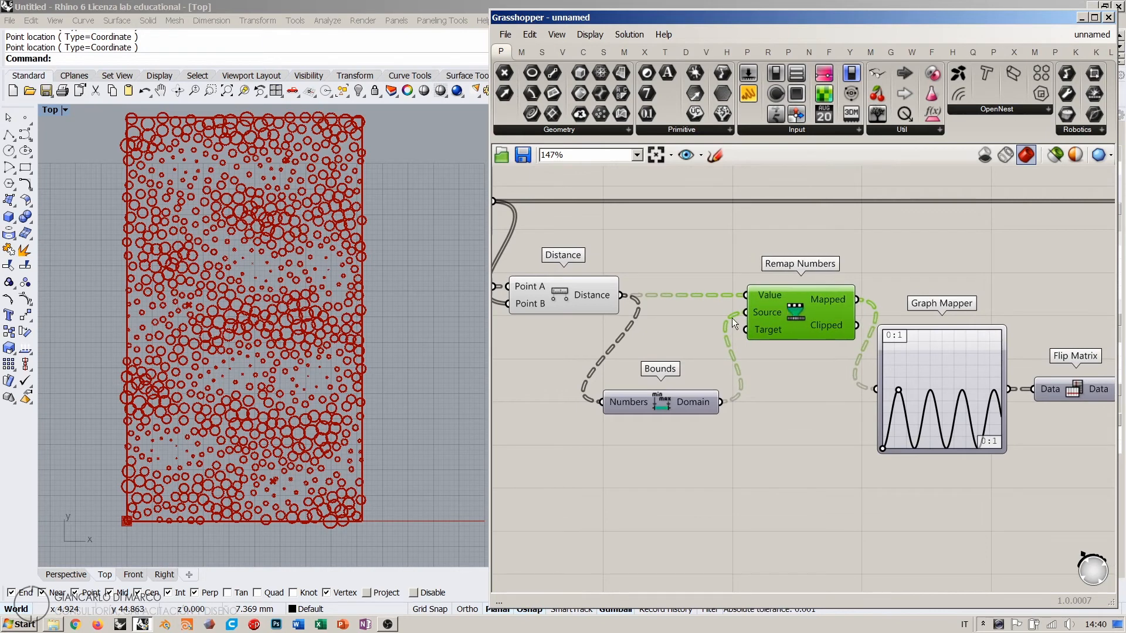
pyautogui.moveTo(632, 318); pyautogui.dragTo(778, 342, button='right')
pyautogui.moveTo(710, 356); pyautogui.dragTo(565, 300)
pyautogui.moveTo(715, 328); pyautogui.dragTo(640, 332)
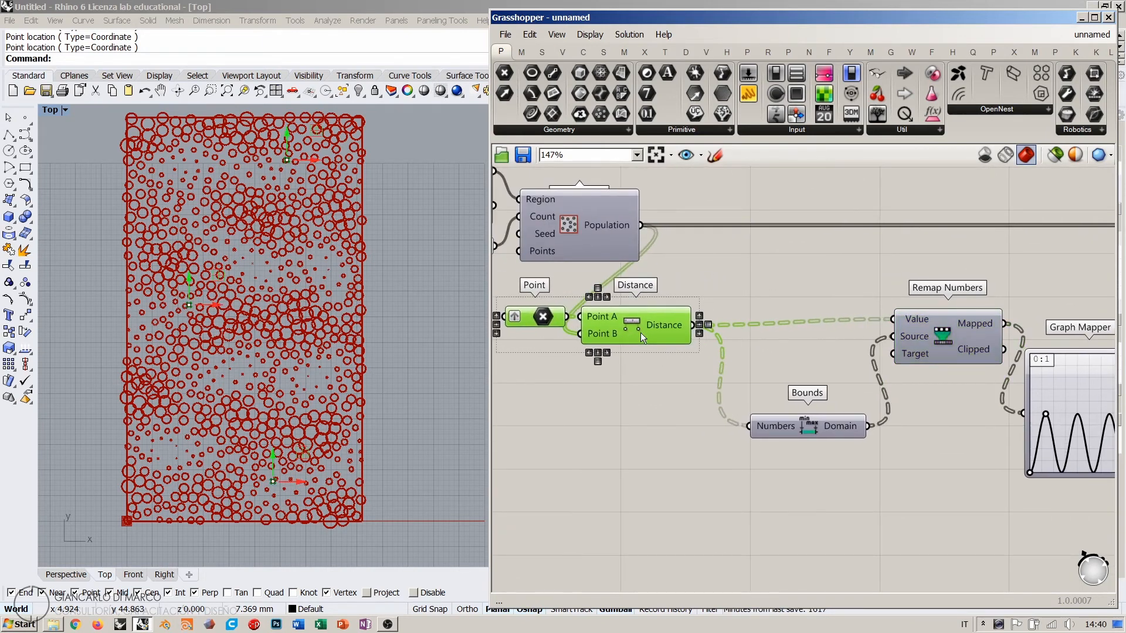
pyautogui.click(645, 349)
pyautogui.moveTo(934, 332); pyautogui.dragTo(923, 336)
pyautogui.moveTo(811, 425); pyautogui.dragTo(766, 342)
pyautogui.moveTo(932, 339); pyautogui.dragTo(892, 336)
pyautogui.click(831, 374)
# Step: Move the wave sketch below Bounds and shift the Graph Mapper, Flip Matrix, Mass Addition and Circle away from Remap Numbers
pyautogui.moveTo(672, 327)
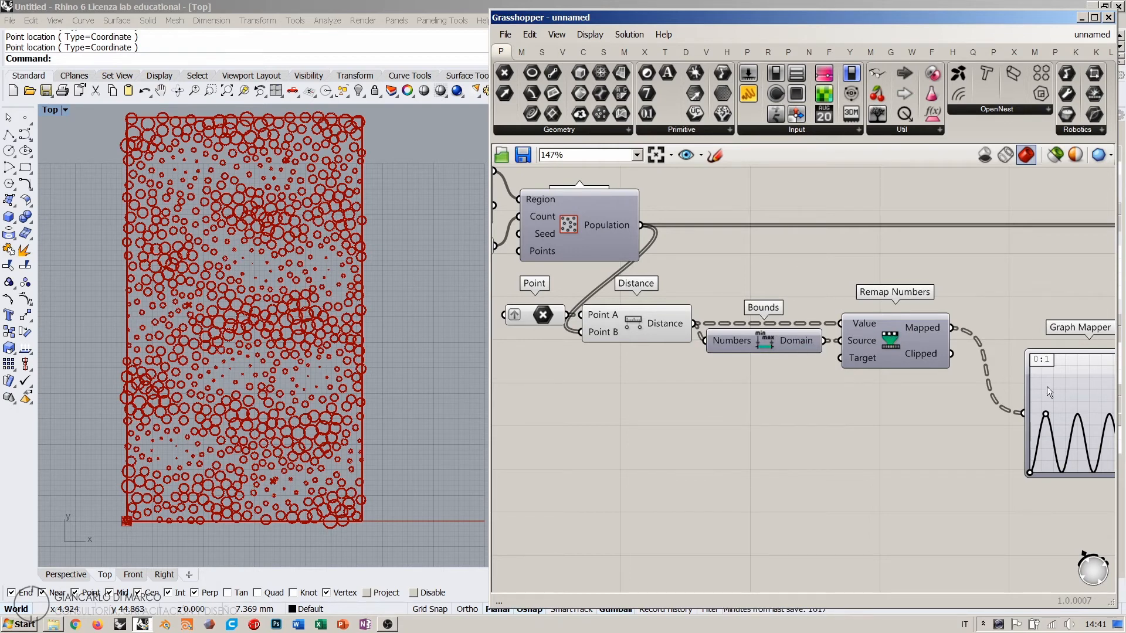
pyautogui.moveTo(1095, 390); pyautogui.dragTo(889, 358, button='right')
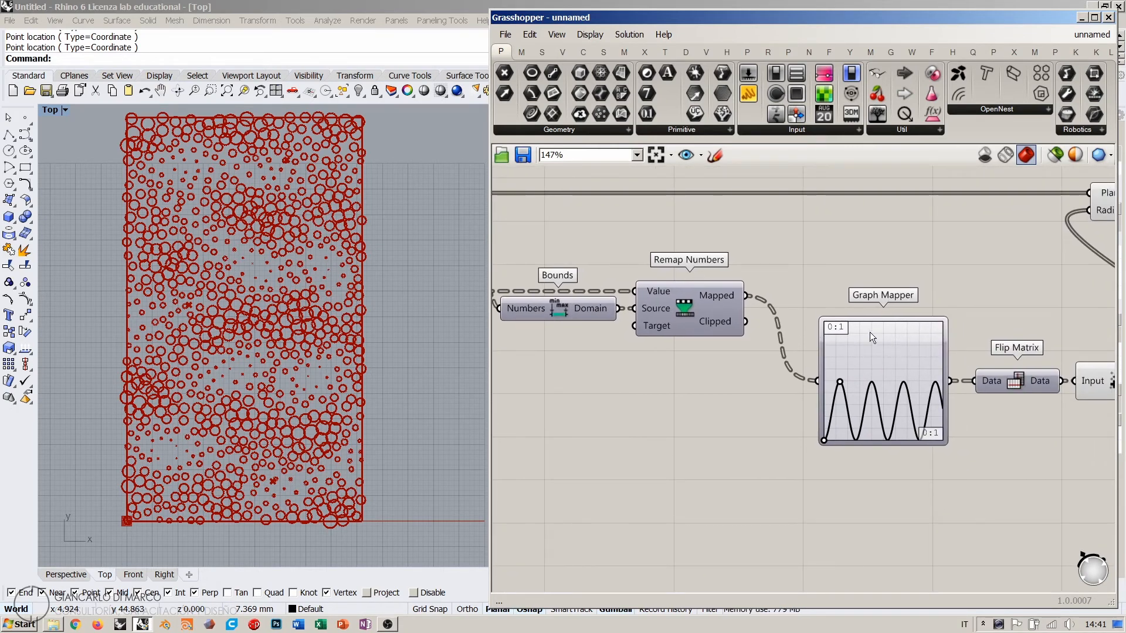
pyautogui.moveTo(720, 292)
pyautogui.moveTo(912, 305); pyautogui.dragTo(729, 340, button='right')
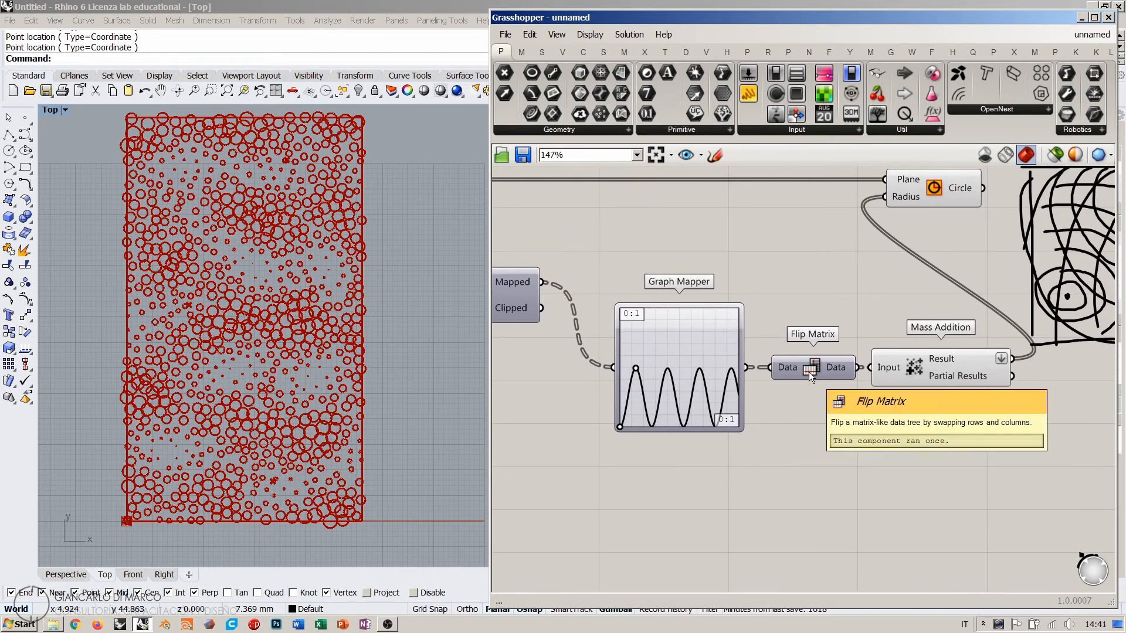
pyautogui.scroll(-4, 786, 368)
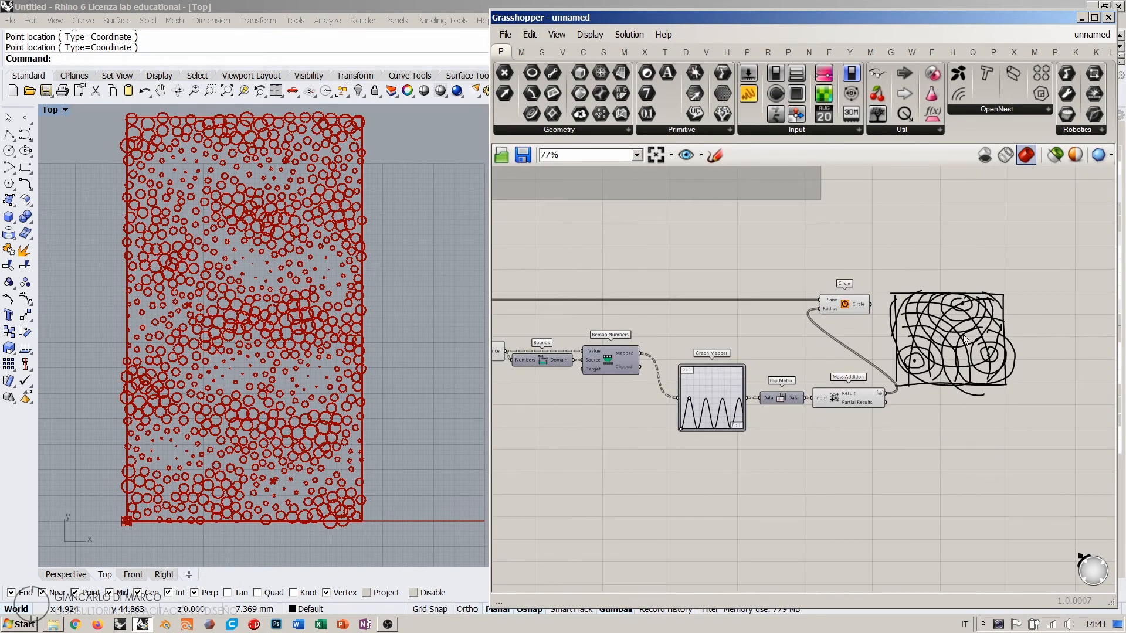
pyautogui.moveTo(965, 348); pyautogui.dragTo(569, 448)
pyautogui.moveTo(938, 478); pyautogui.dragTo(710, 295)
pyautogui.moveTo(723, 381); pyautogui.dragTo(833, 381)
# Step: Add a second Flip Matrix beside Remap Numbers and connect the Mapped output to its Data input
pyautogui.click(681, 396)
pyautogui.doubleClick(681, 402)
pyautogui.write('flip')
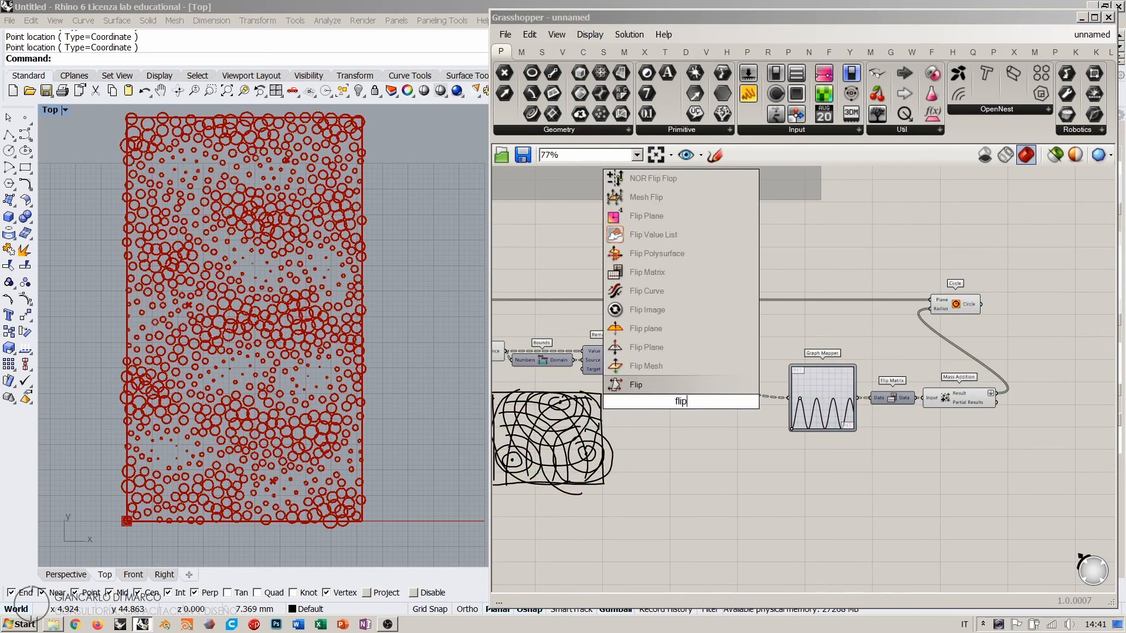
pyautogui.click(638, 332)
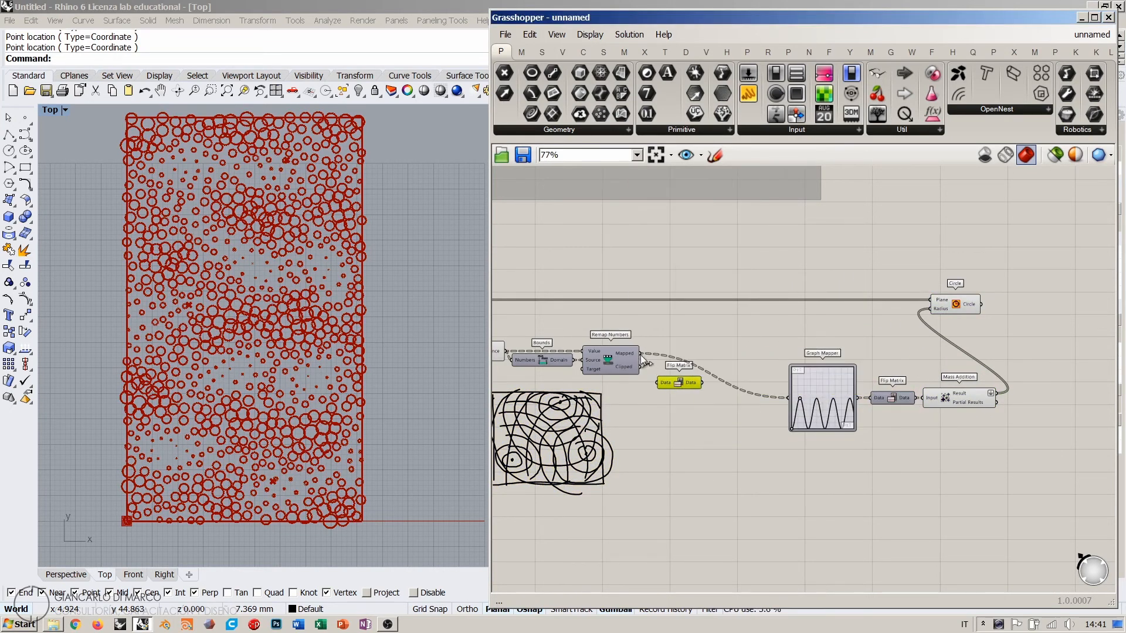
pyautogui.moveTo(645, 359); pyautogui.dragTo(672, 304)
pyautogui.scroll(5, 671, 389)
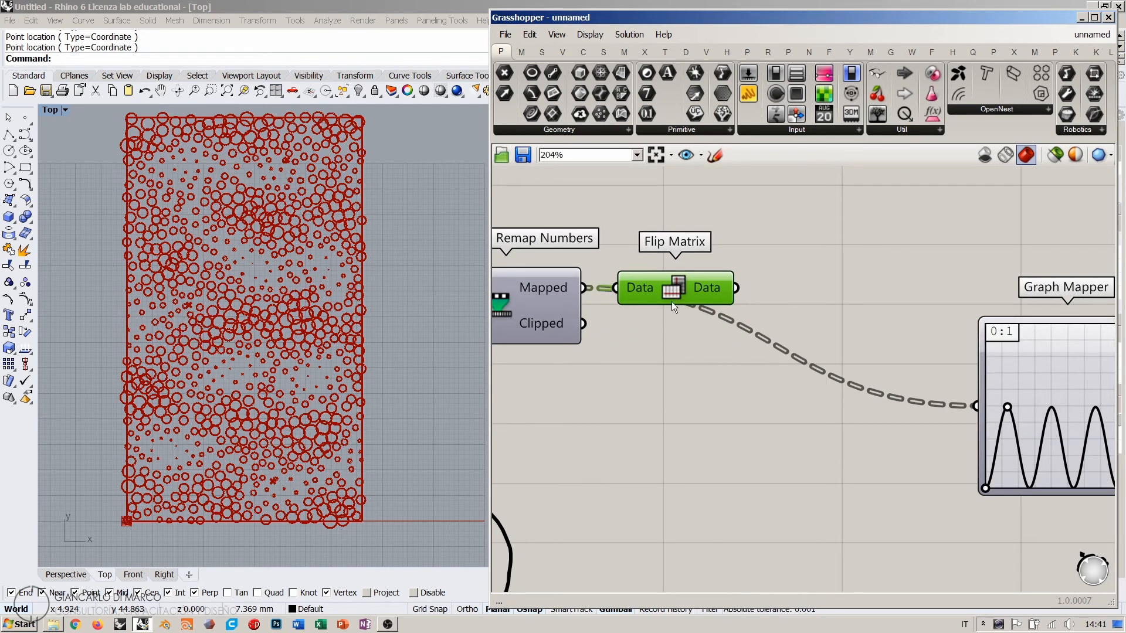
pyautogui.scroll(-3, 657, 296)
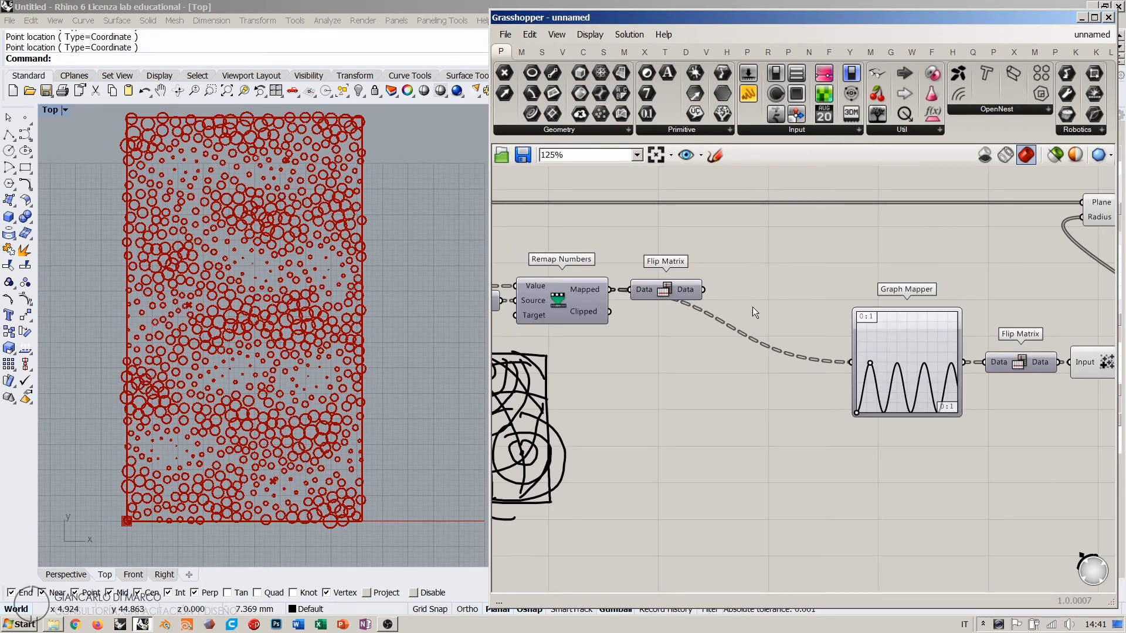
# Step: Inspect the output tree of the new Flip Matrix and move the Graph Mapper level with that component
pyautogui.moveTo(885, 340); pyautogui.dragTo(830, 340)
pyautogui.moveTo(686, 291)
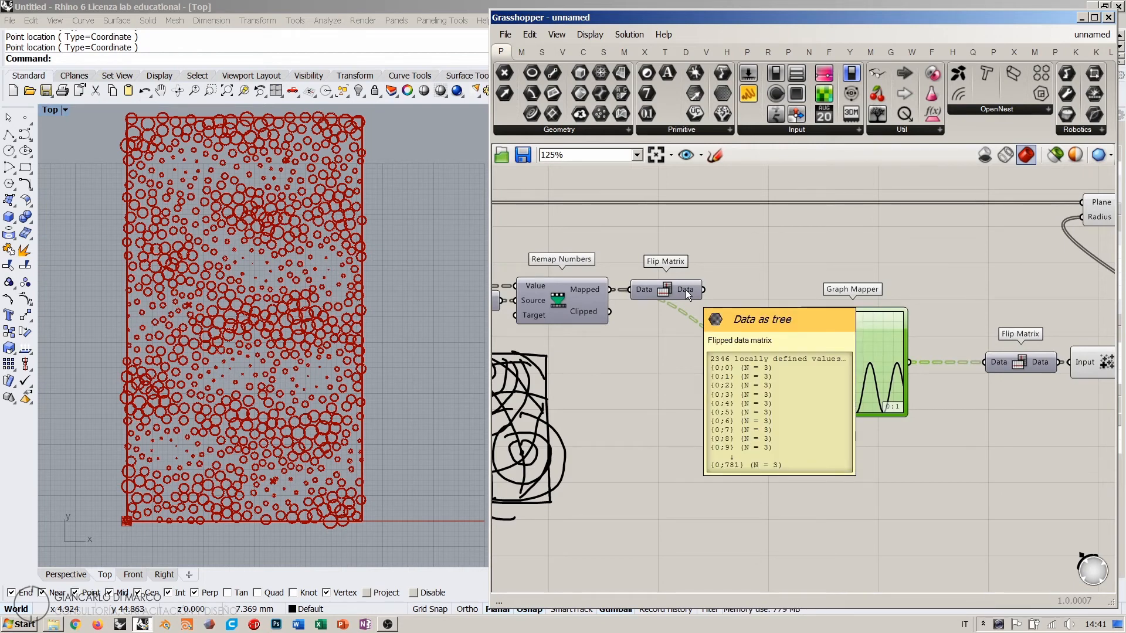
pyautogui.moveTo(880, 349); pyautogui.dragTo(848, 262)
pyautogui.click(803, 402)
pyautogui.moveTo(847, 262); pyautogui.dragTo(927, 277, button='right')
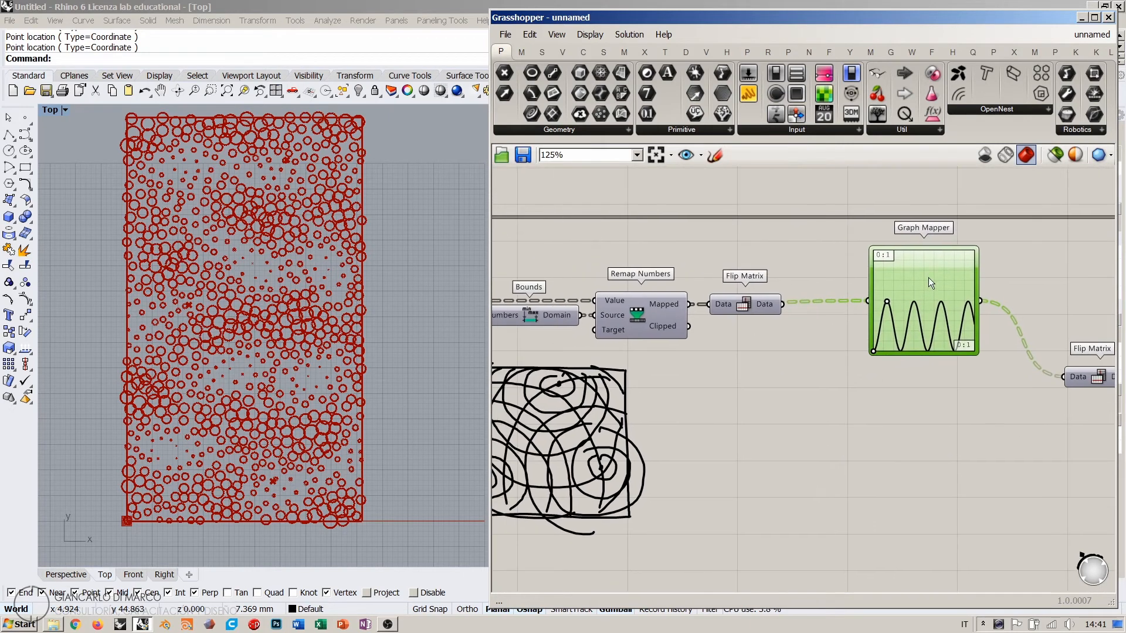
# Step: Duplicate the Graph Mapper twice and spread the two copies below the original
pyautogui.hotkey('ctrl', 'c')
pyautogui.hotkey('ctrl', 'v')
pyautogui.hotkey('ctrl', 'v')
pyautogui.moveTo(942, 303); pyautogui.dragTo(933, 457)
pyautogui.moveTo(934, 300); pyautogui.dragTo(930, 360)
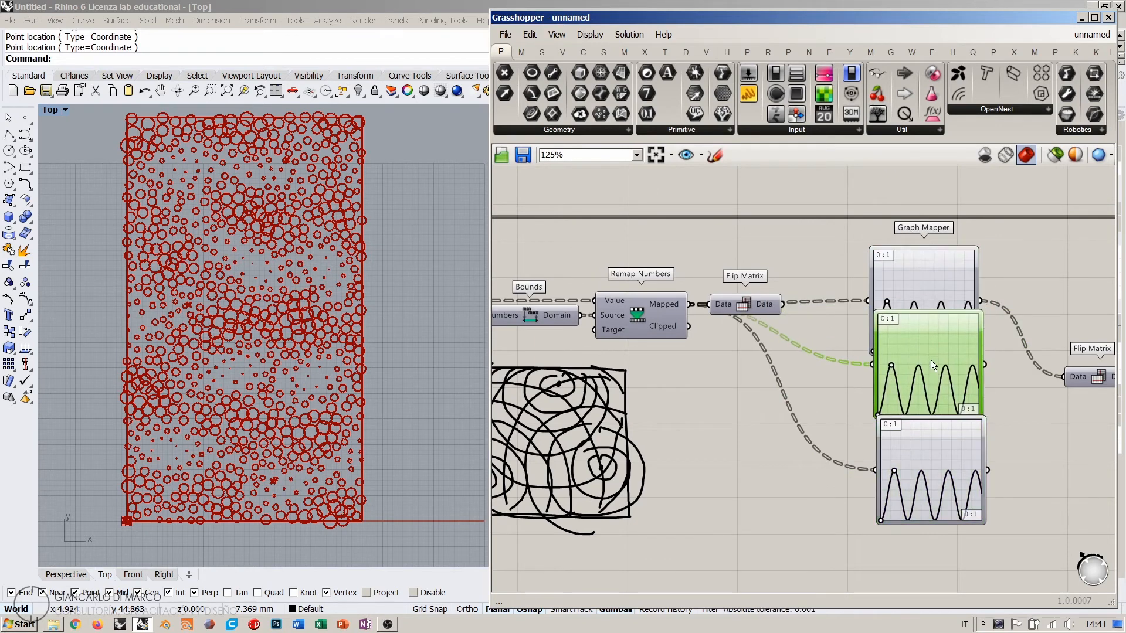
pyautogui.moveTo(923, 458); pyautogui.dragTo(906, 551)
pyautogui.moveTo(948, 356); pyautogui.dragTo(946, 405)
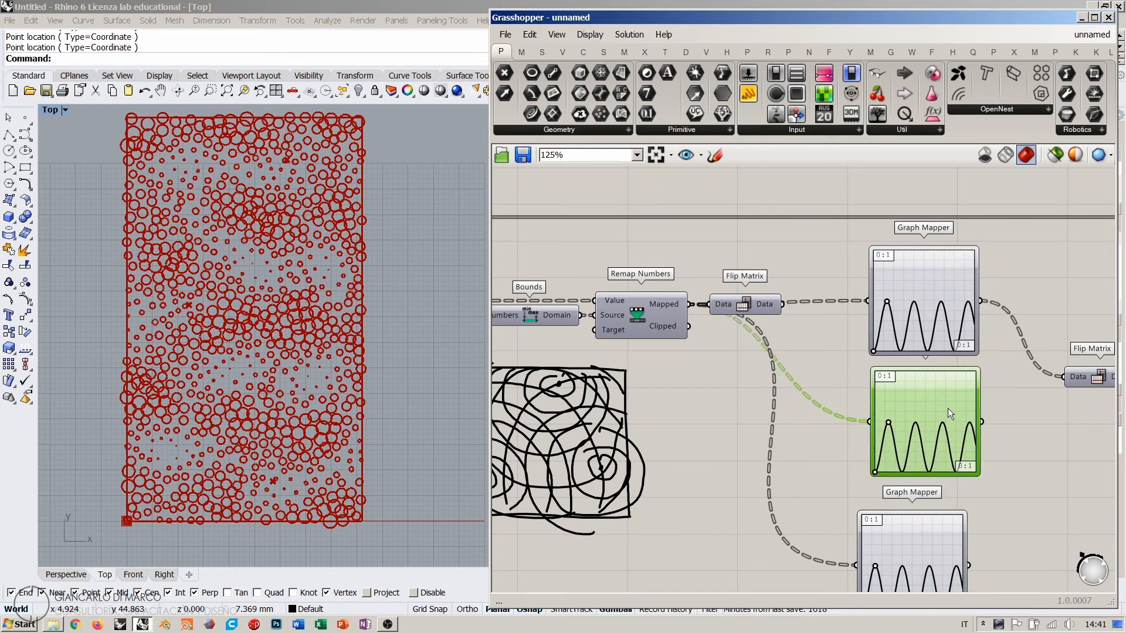
# Step: Align the three Graph Mappers in a tidy, evenly spaced vertical column
pyautogui.moveTo(920, 519); pyautogui.dragTo(929, 505)
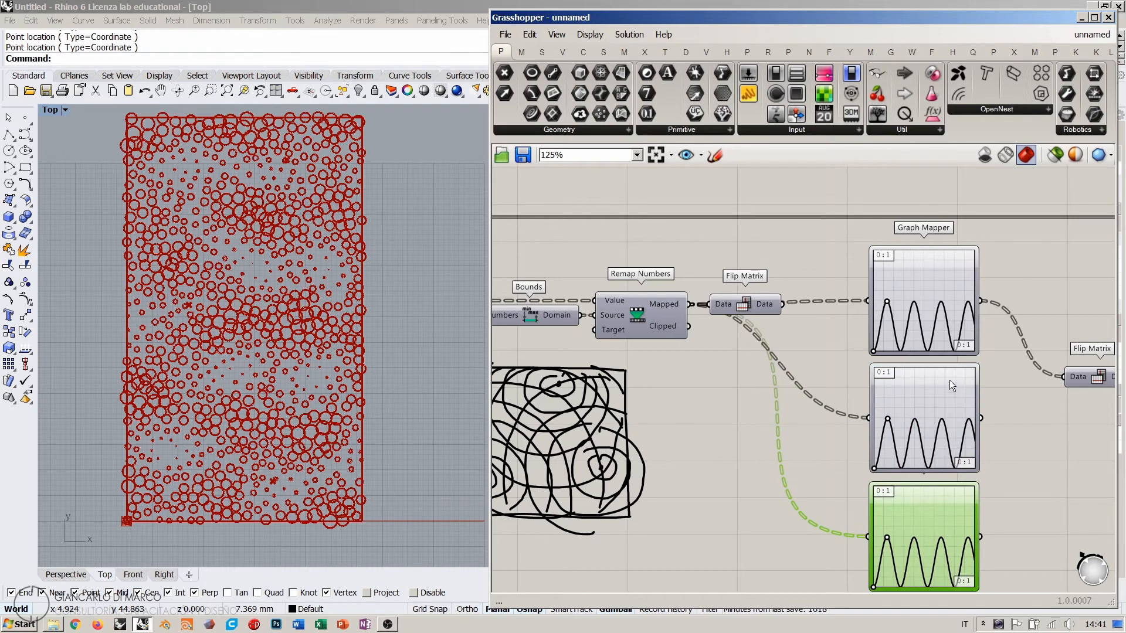
pyautogui.moveTo(949, 380); pyautogui.dragTo(944, 384)
pyautogui.click(934, 490)
pyautogui.moveTo(934, 490); pyautogui.dragTo(933, 485)
pyautogui.click(822, 342)
pyautogui.moveTo(822, 342); pyautogui.dragTo(812, 341, button='right')
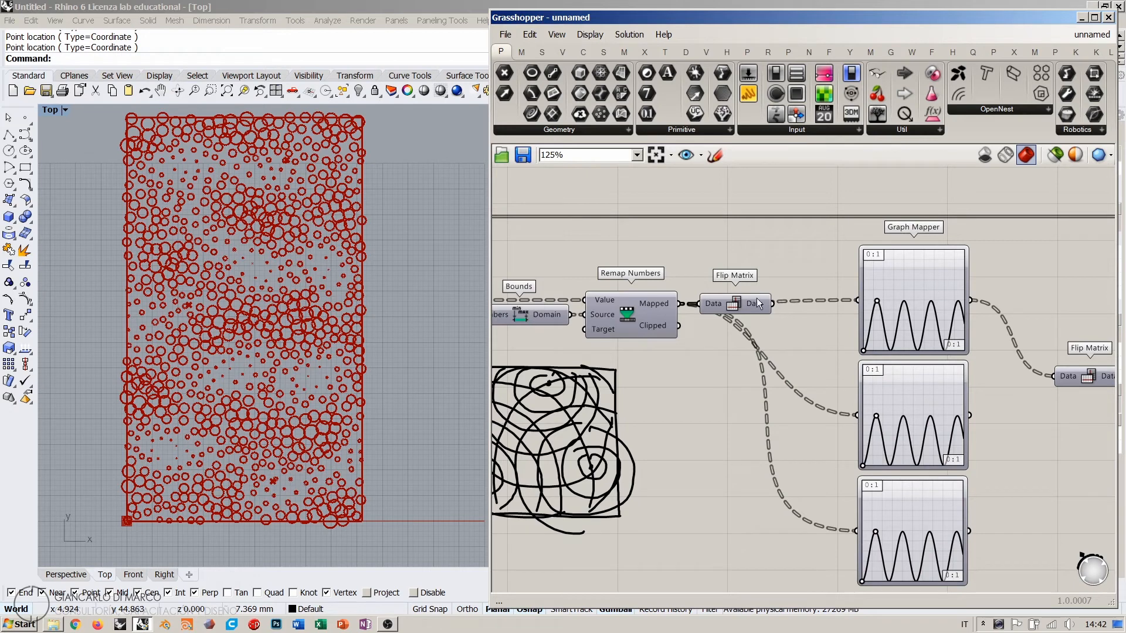
# Step: Examine the branch structure of the Flip Matrix output and select each of the three Graph Mappers in turn
pyautogui.moveTo(757, 304)
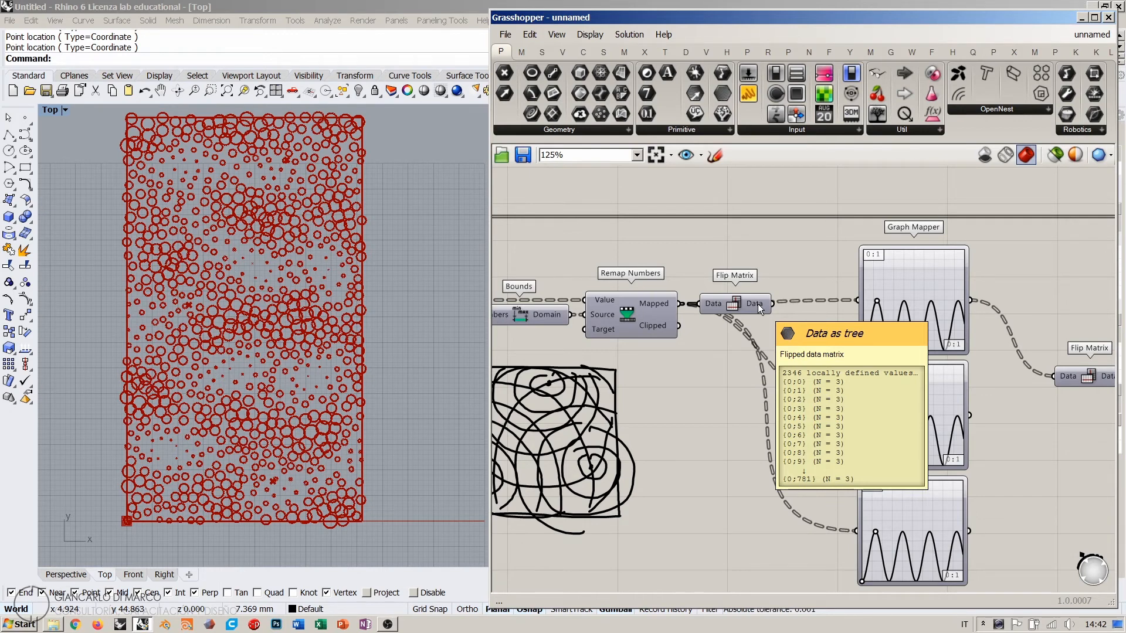
pyautogui.moveTo(913, 510)
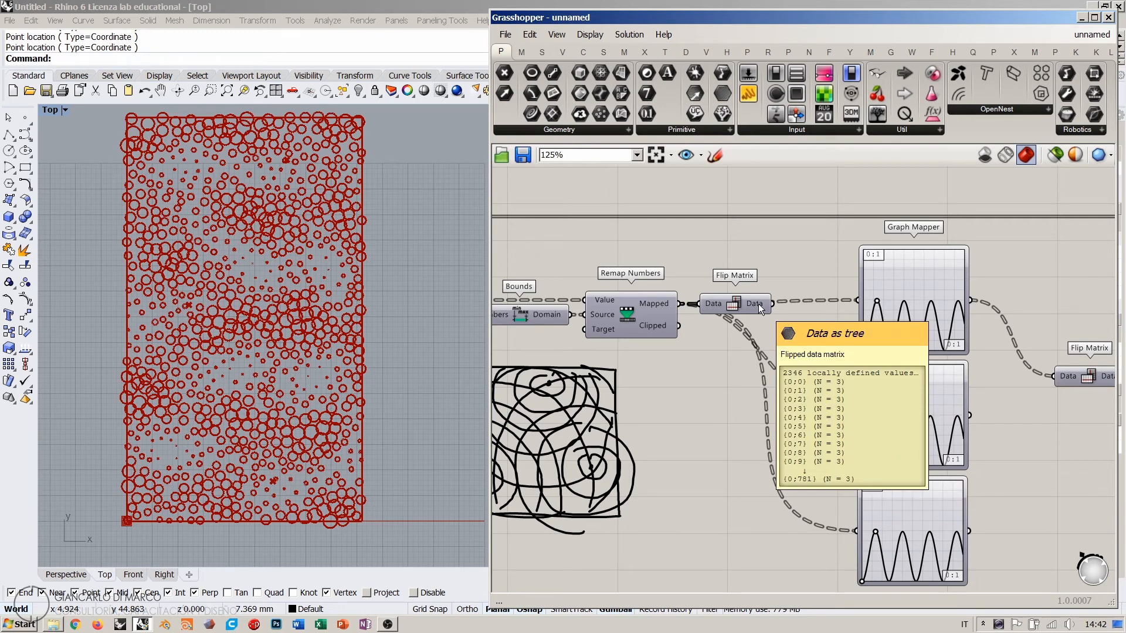
pyautogui.click(923, 300)
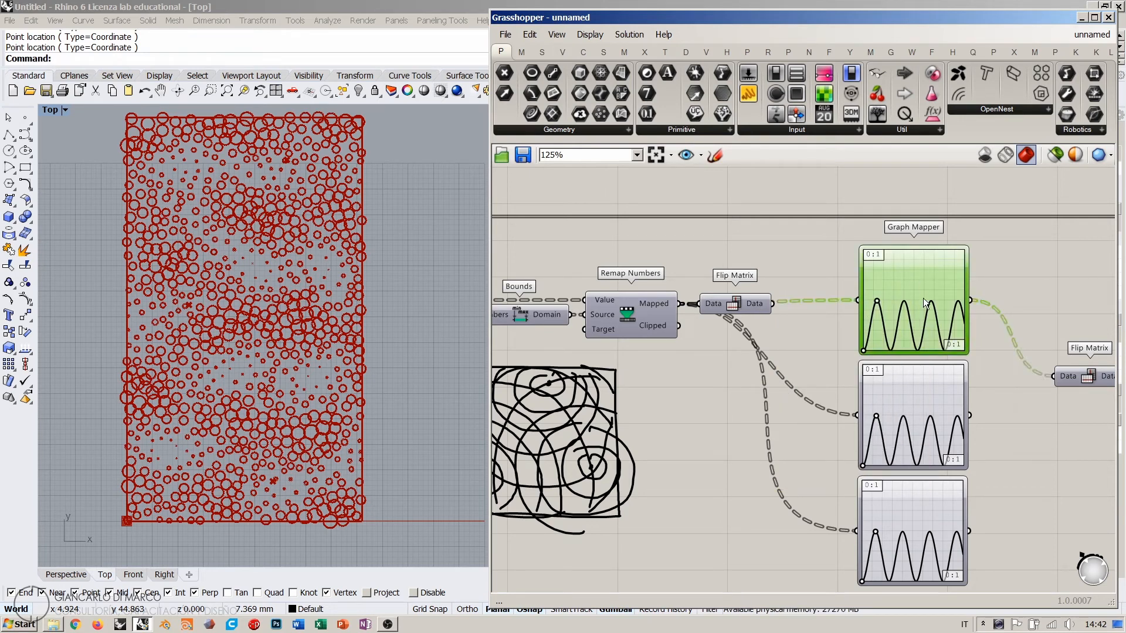
pyautogui.click(901, 405)
pyautogui.click(910, 505)
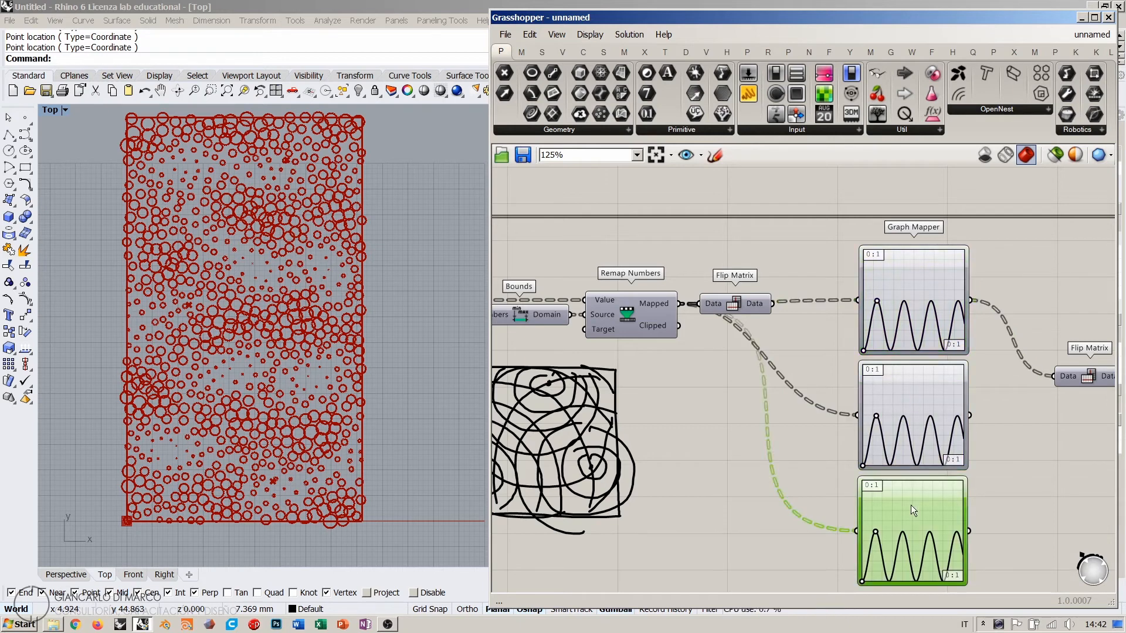
pyautogui.moveTo(910, 505)
pyautogui.click(835, 361)
# Step: Shift the column of three Graph Mappers slightly farther from the Flip Matrix beside Remap Numbers
pyautogui.moveTo(835, 361); pyautogui.dragTo(744, 361, button='right')
pyautogui.moveTo(902, 262); pyautogui.dragTo(828, 549)
pyautogui.moveTo(833, 316); pyautogui.dragTo(878, 315)
pyautogui.click(764, 331)
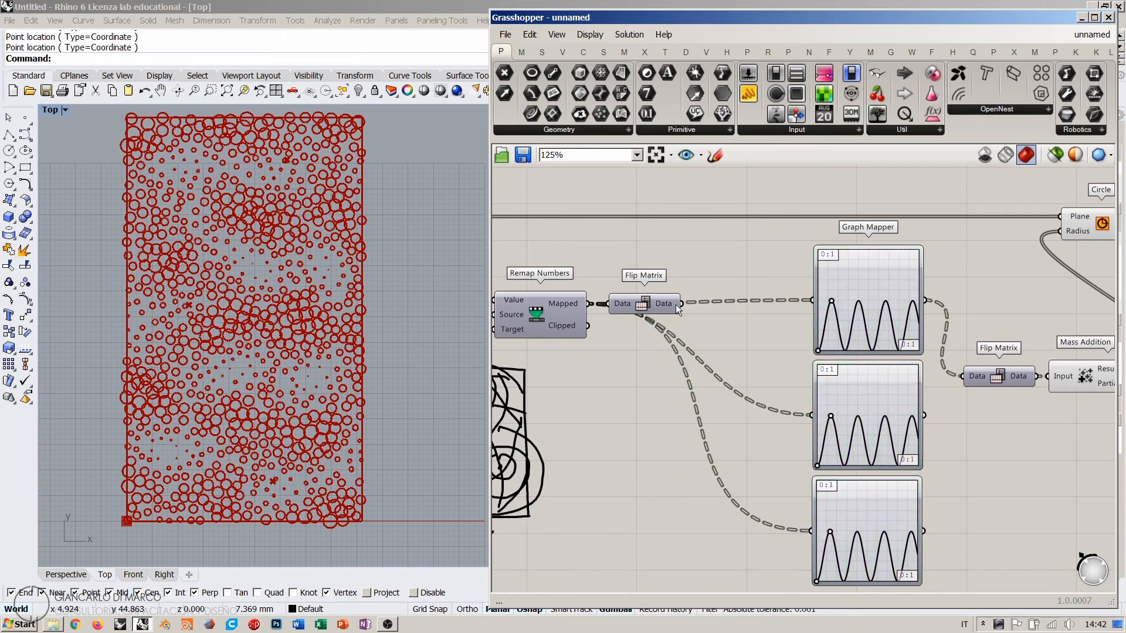
pyautogui.moveTo(675, 304); pyautogui.dragTo(673, 347)
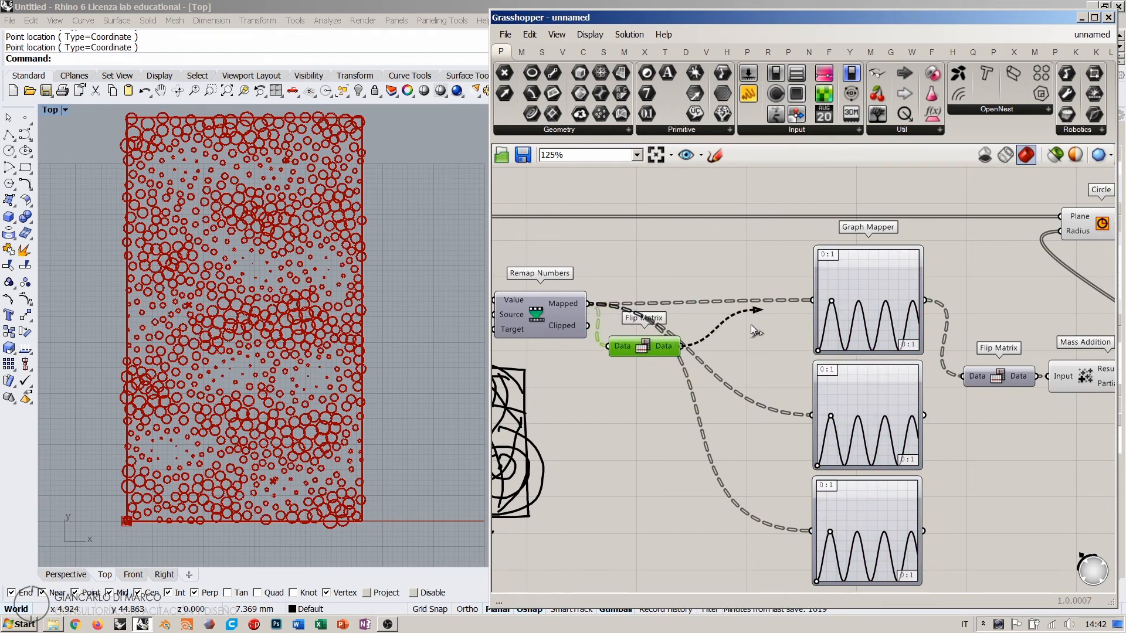
pyautogui.moveTo(752, 327); pyautogui.dragTo(763, 342)
pyautogui.moveTo(652, 352); pyautogui.dragTo(646, 311)
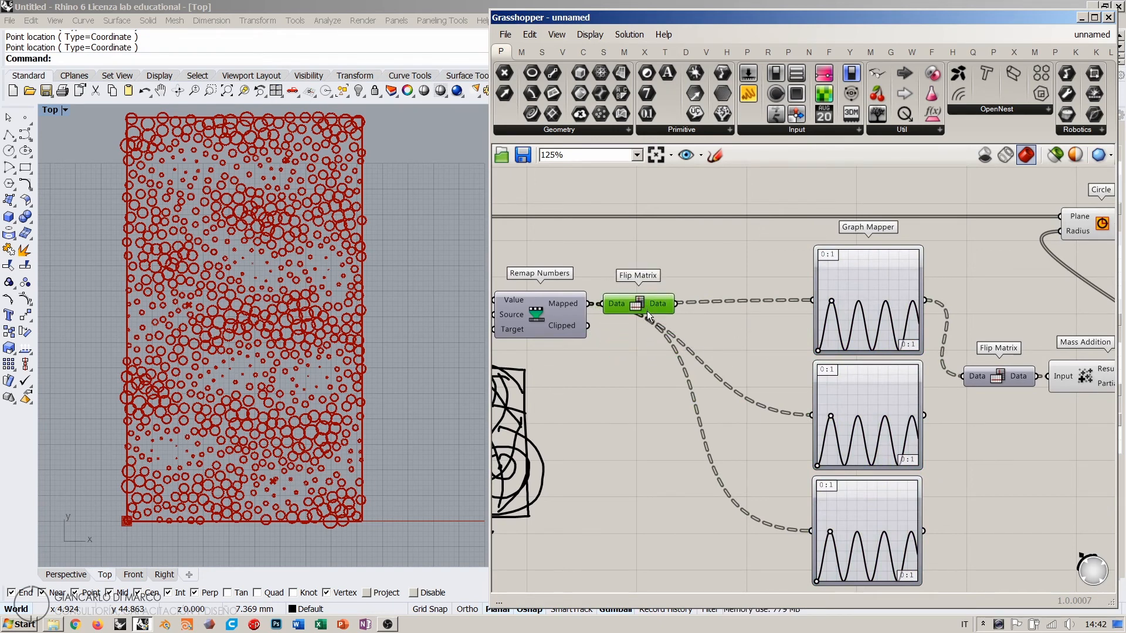
# Step: Add a List Item component between the Flip Matrix and the Graph Mappers
pyautogui.doubleClick(729, 335)
pyautogui.write('lis')
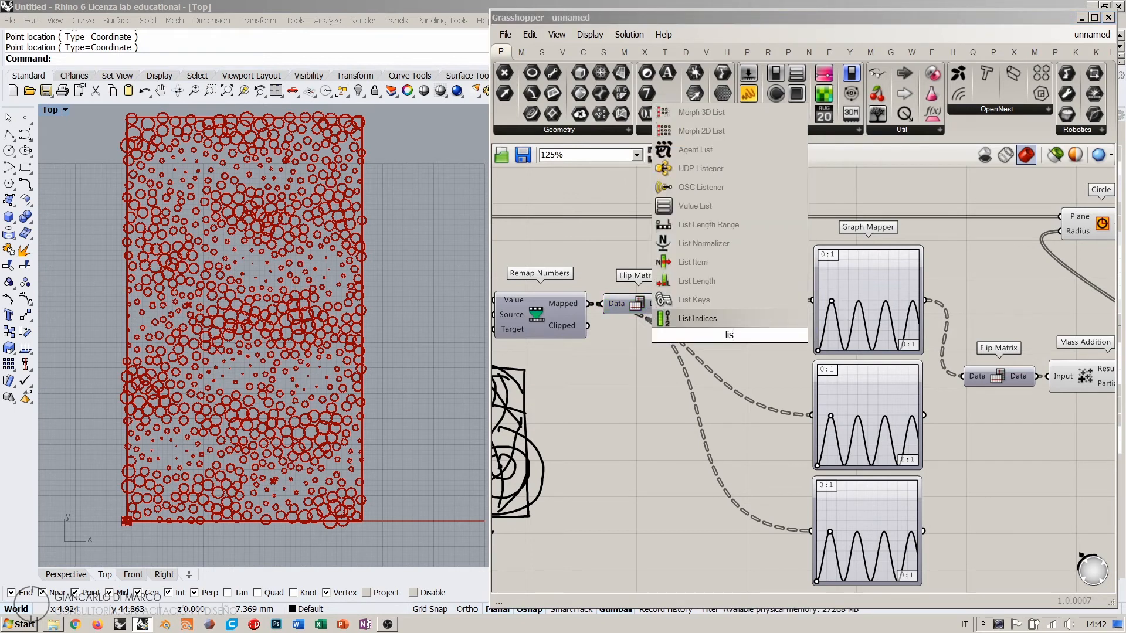
pyautogui.scroll(5, 703, 269)
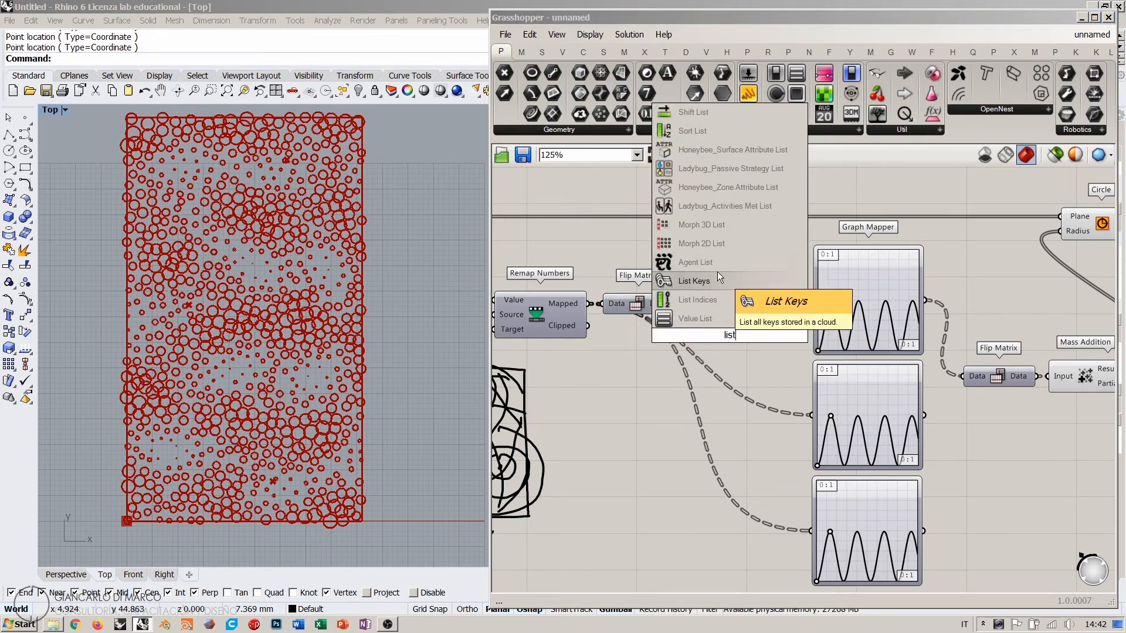
pyautogui.write('t i')
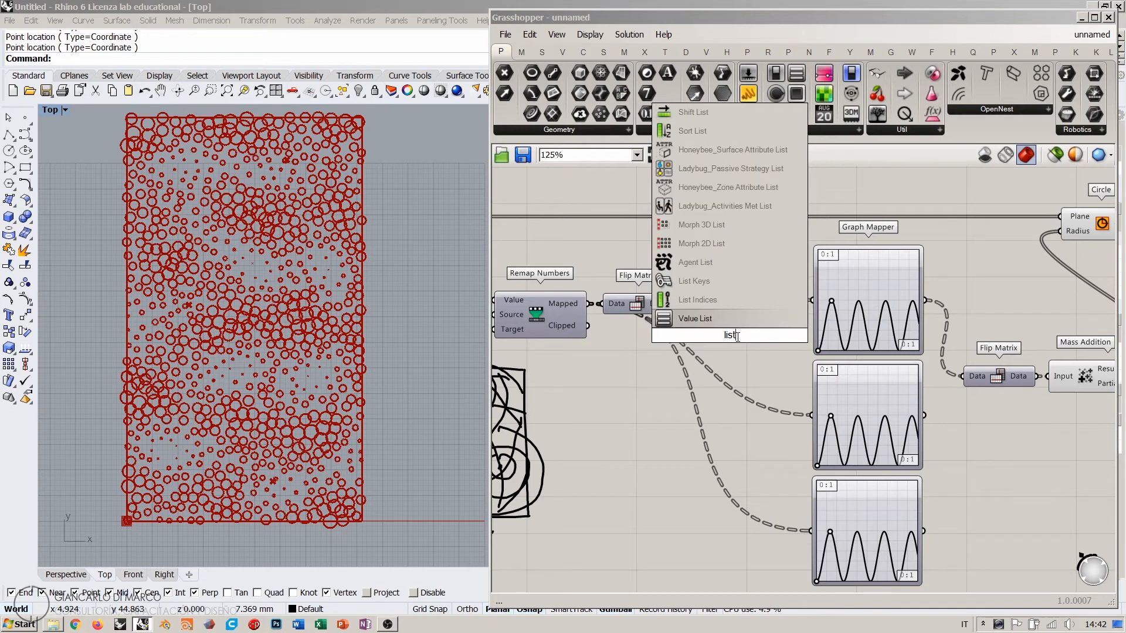
pyautogui.write('tem')
pyautogui.press('Return')
# Step: Connect the Flip Matrix Data output to the List input of List Item and position the component beside it
pyautogui.scroll(4, 704, 318)
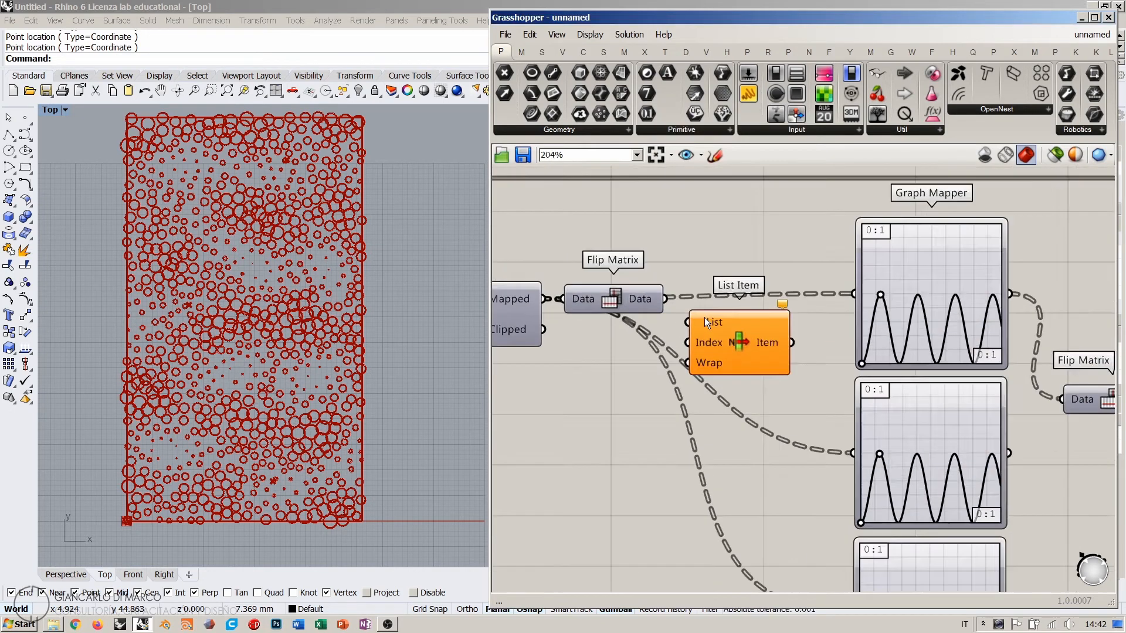
pyautogui.moveTo(737, 337); pyautogui.dragTo(752, 338)
pyautogui.moveTo(641, 286); pyautogui.dragTo(690, 326)
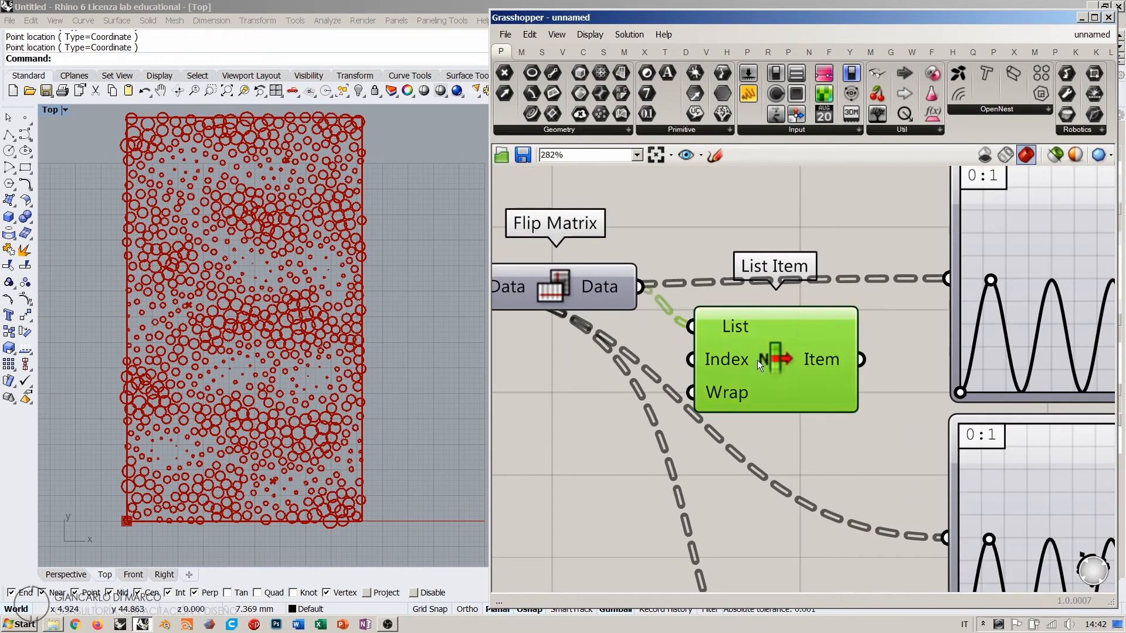
pyautogui.moveTo(760, 364); pyautogui.dragTo(750, 352)
pyautogui.click(708, 234)
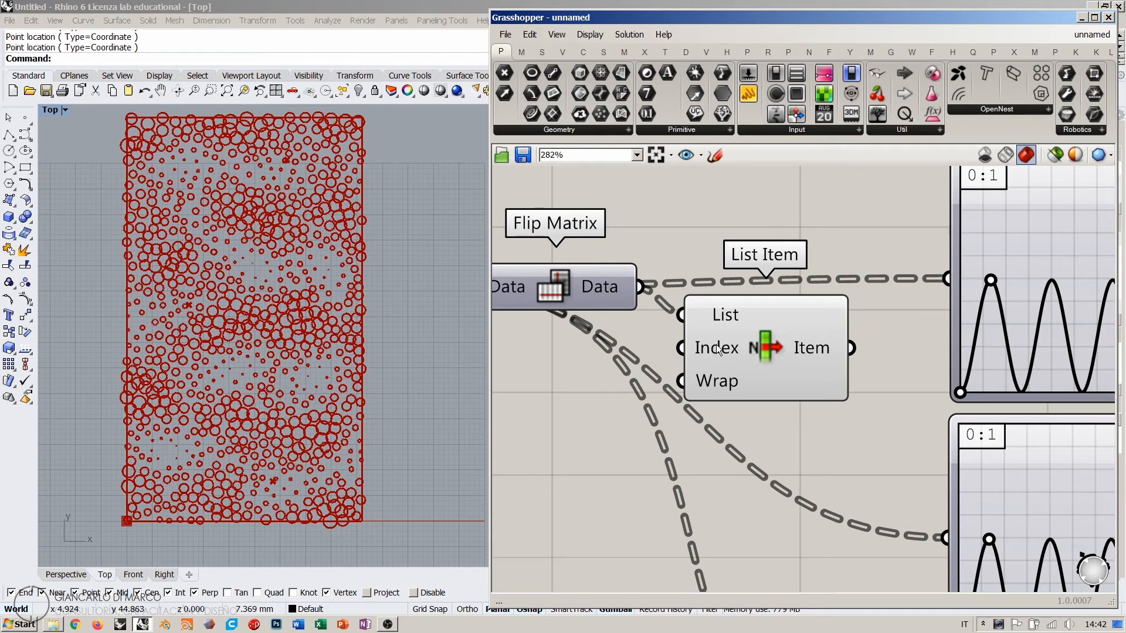
# Step: Add a Panel below List Item, feed it from the Flip Matrix Data output, and enlarge it to show several branches
pyautogui.moveTo(716, 350)
pyautogui.moveTo(748, 95); pyautogui.dragTo(666, 428)
pyautogui.moveTo(820, 446); pyautogui.dragTo(758, 330, button='right')
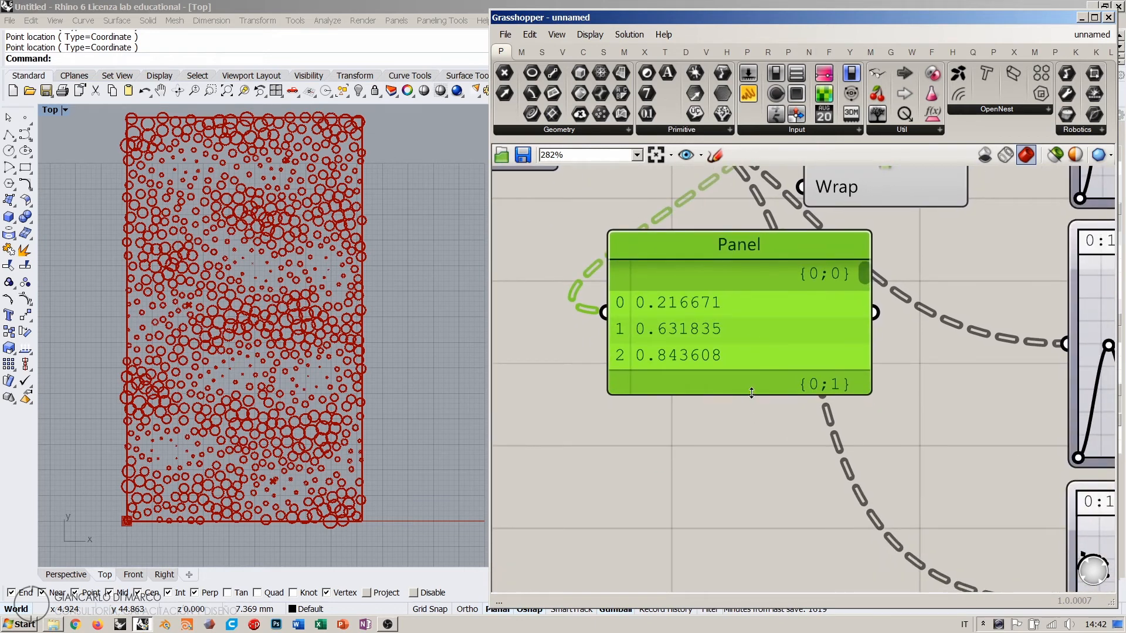
pyautogui.moveTo(751, 393); pyautogui.dragTo(740, 571)
pyautogui.click(945, 277)
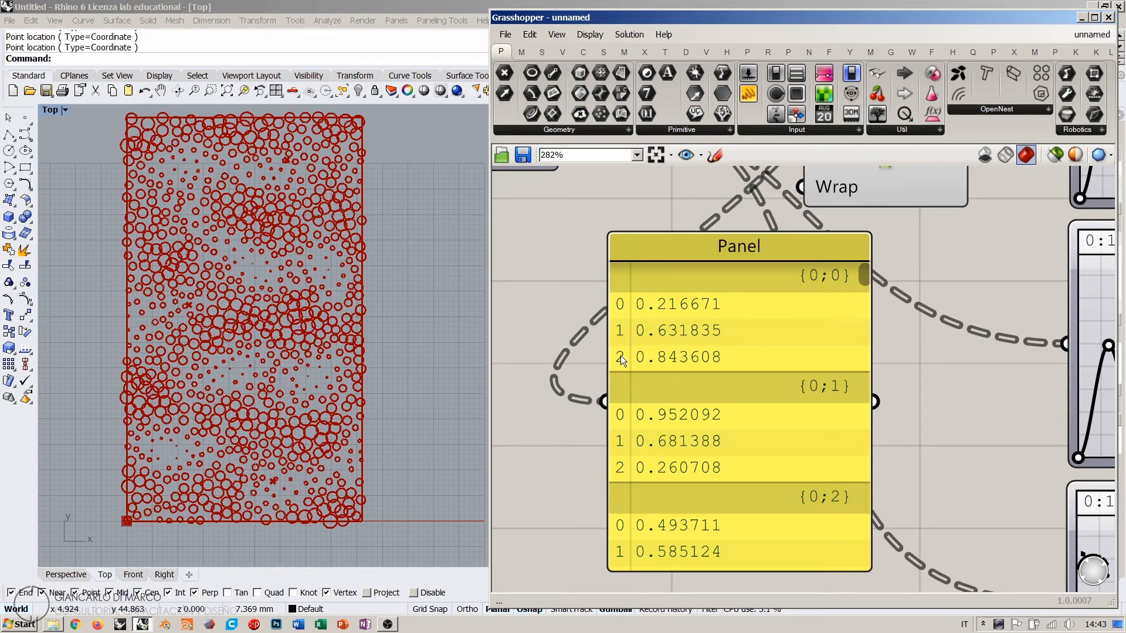
pyautogui.scroll(-3, 726, 307)
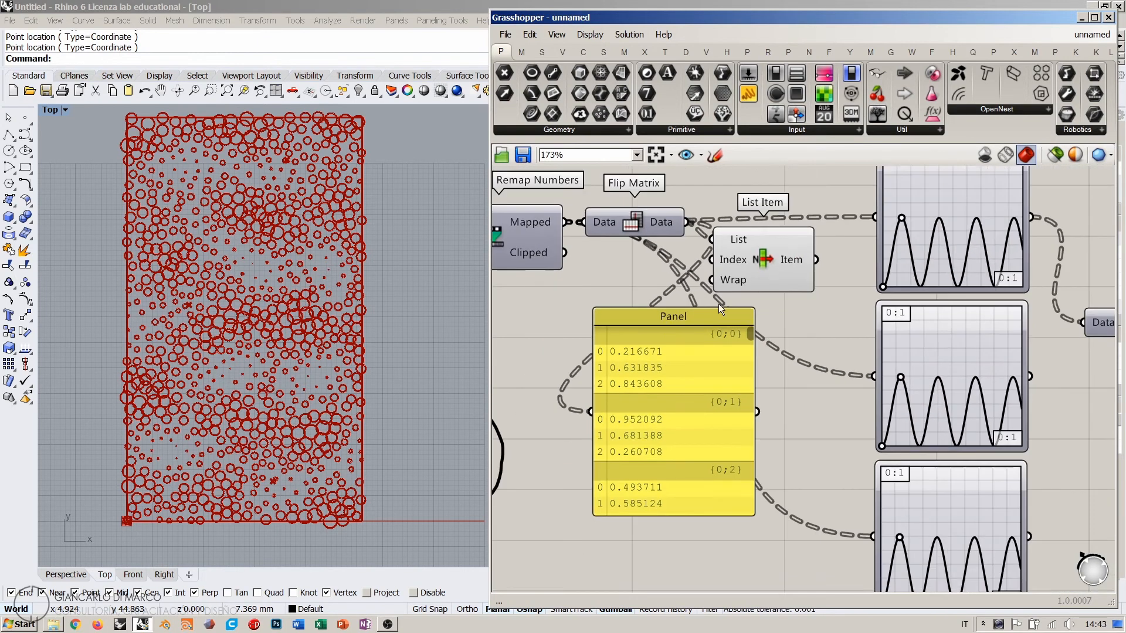
# Step: Nudge List Item into place and add two extra outputs, +1 and +2, to it
pyautogui.moveTo(779, 282); pyautogui.dragTo(798, 278)
pyautogui.click(744, 219)
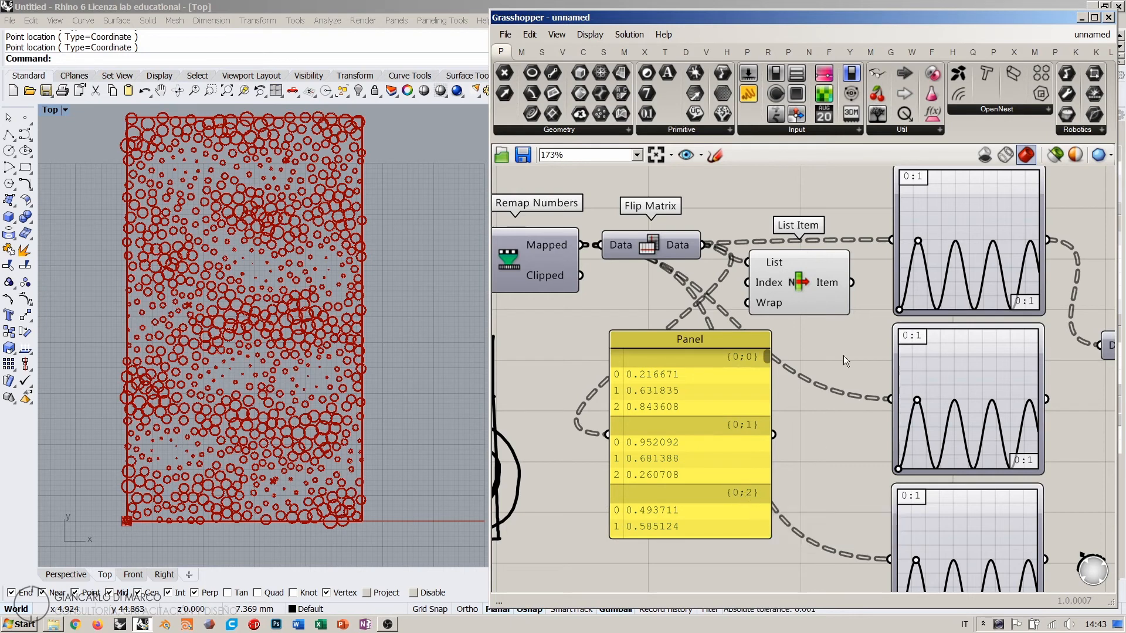
pyautogui.moveTo(831, 282)
pyautogui.scroll(6, 784, 294)
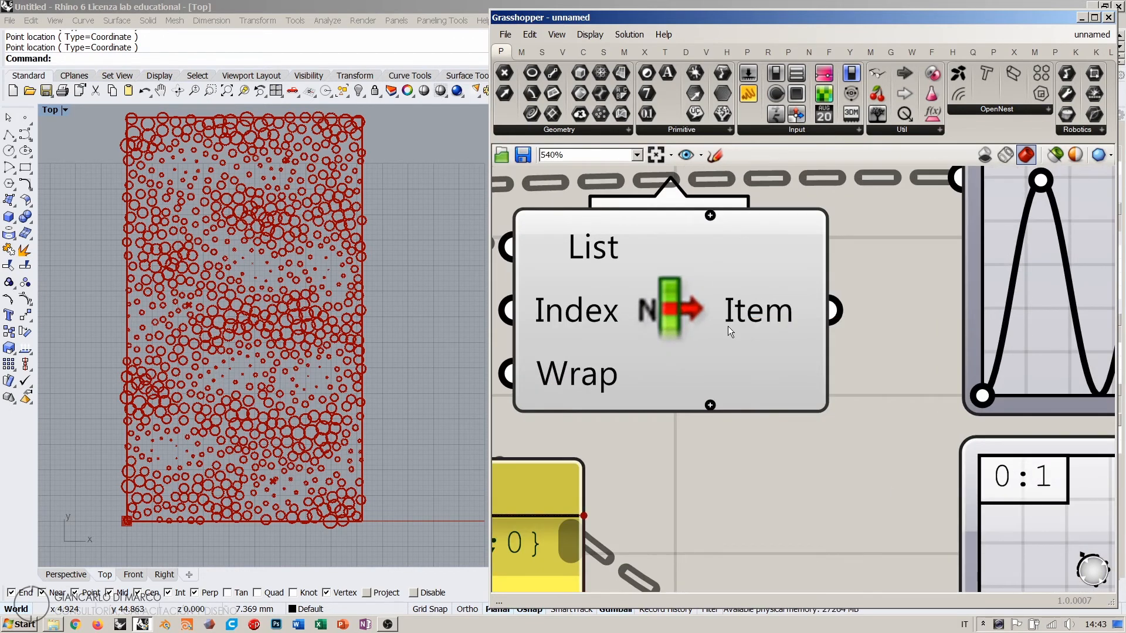
pyautogui.click(710, 405)
pyautogui.click(709, 405)
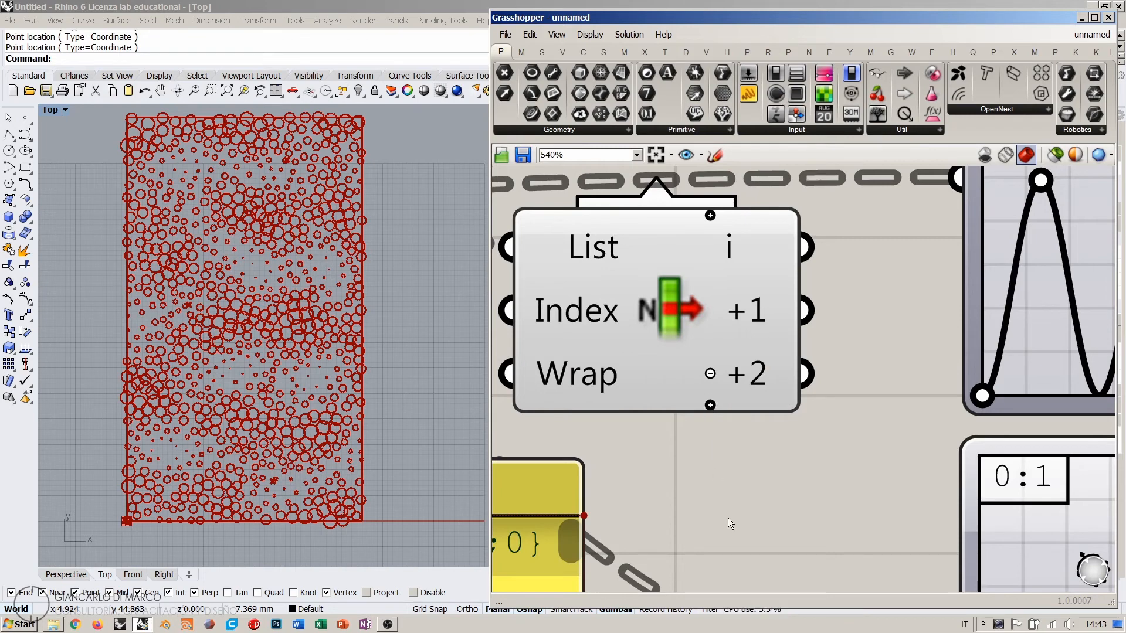
# Step: Move the Graph Mappers and all downstream components farther away from List Item, and tuck the Panel under List Item
pyautogui.scroll(-10, 736, 276)
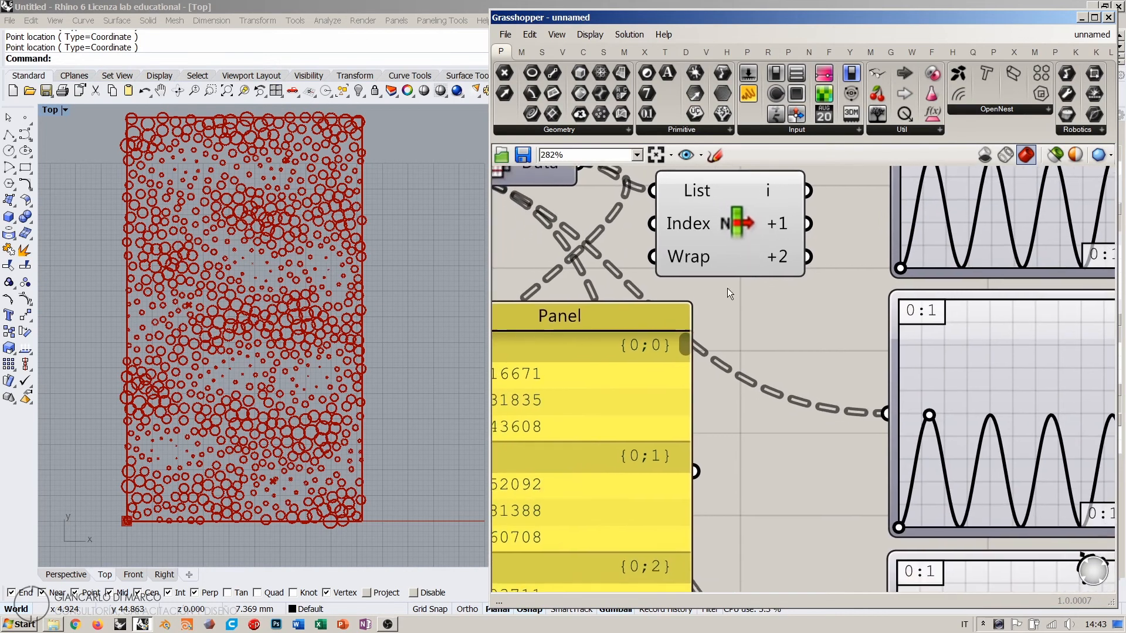
pyautogui.moveTo(897, 462); pyautogui.dragTo(733, 261)
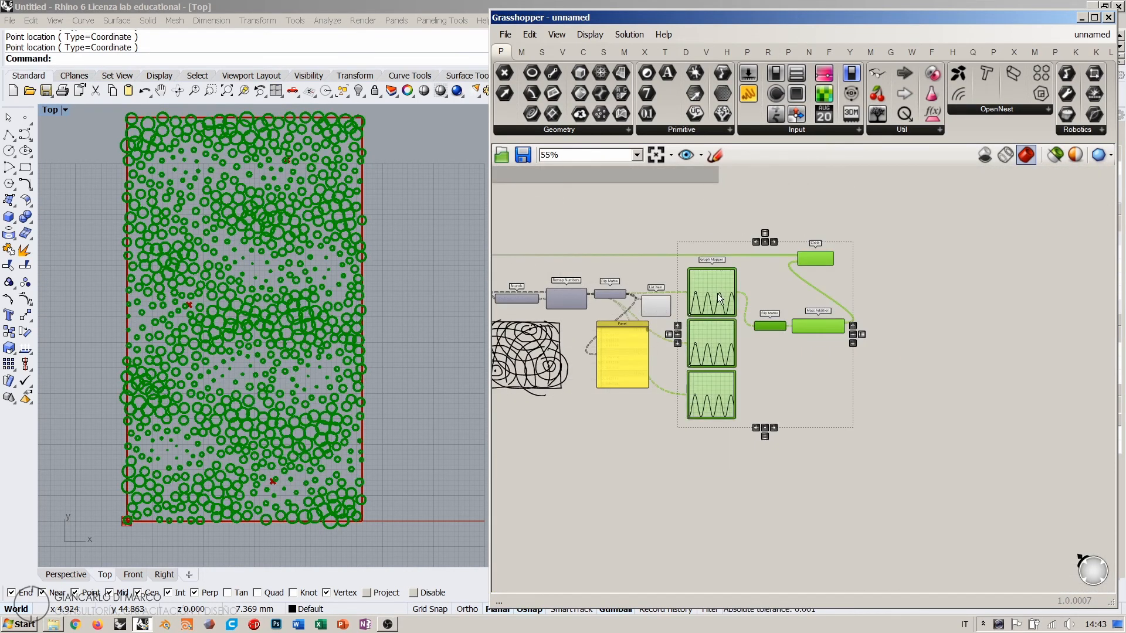
pyautogui.scroll(4, 702, 300)
pyautogui.moveTo(551, 368); pyautogui.dragTo(593, 361)
pyautogui.scroll(2, 595, 365)
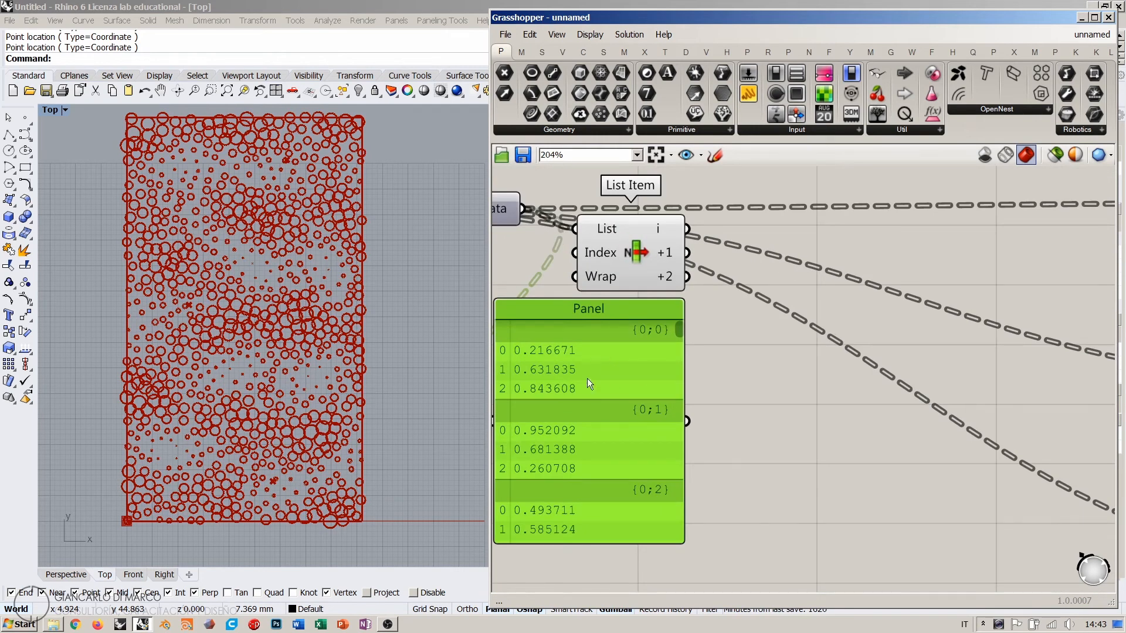
pyautogui.moveTo(765, 323); pyautogui.dragTo(755, 361, button='right')
pyautogui.click(755, 361)
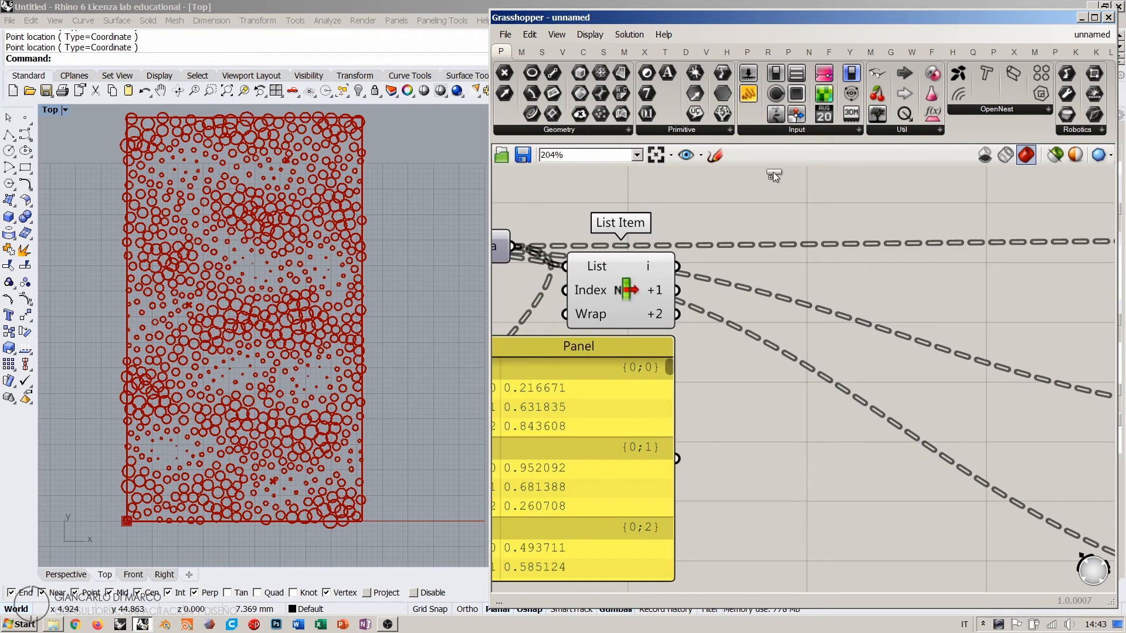
# Step: Place a second Panel beside List Item, connect the i output to it, and enlarge it to compare the values
pyautogui.moveTo(773, 171); pyautogui.dragTo(783, 208)
pyautogui.moveTo(676, 266); pyautogui.dragTo(768, 260)
pyautogui.moveTo(863, 274); pyautogui.dragTo(828, 273)
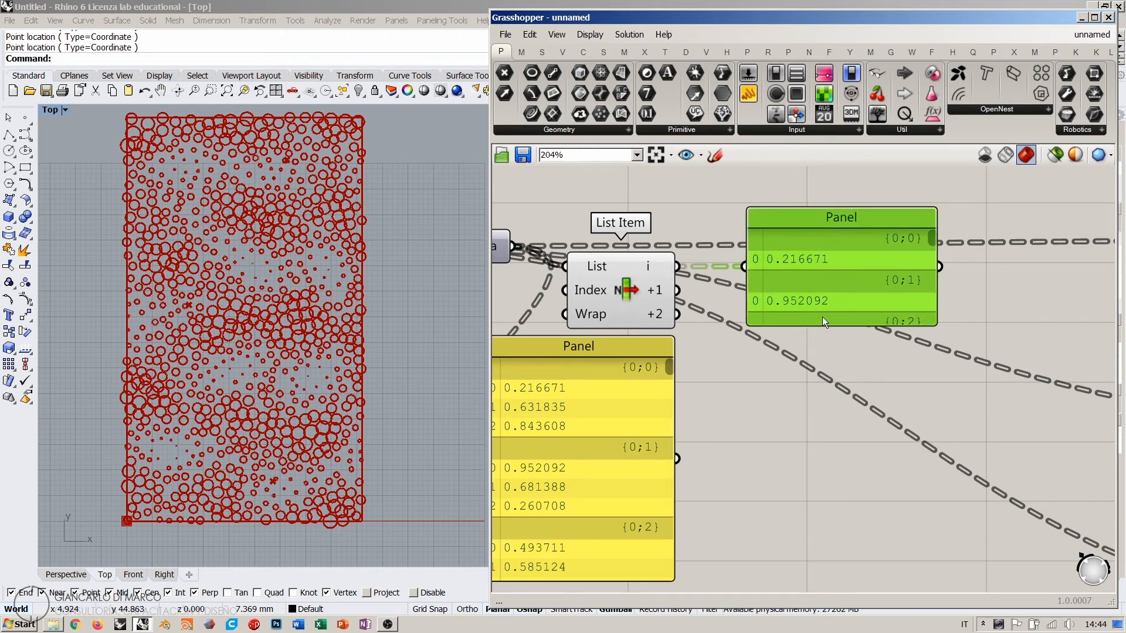
pyautogui.moveTo(822, 324); pyautogui.dragTo(823, 568)
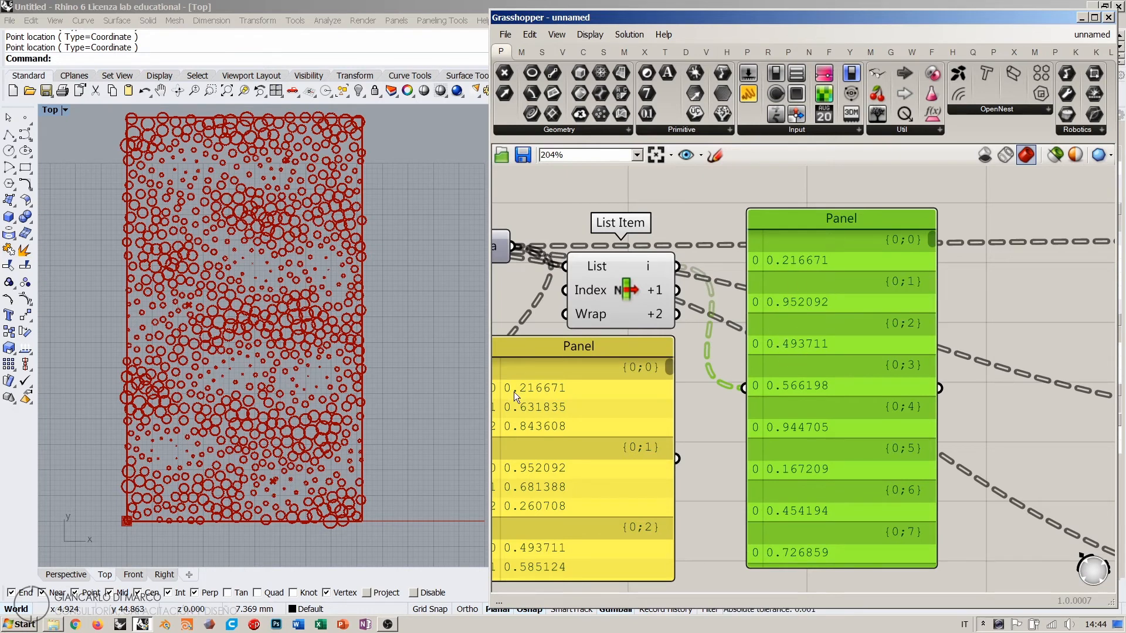
pyautogui.moveTo(512, 391); pyautogui.dragTo(544, 377, button='right')
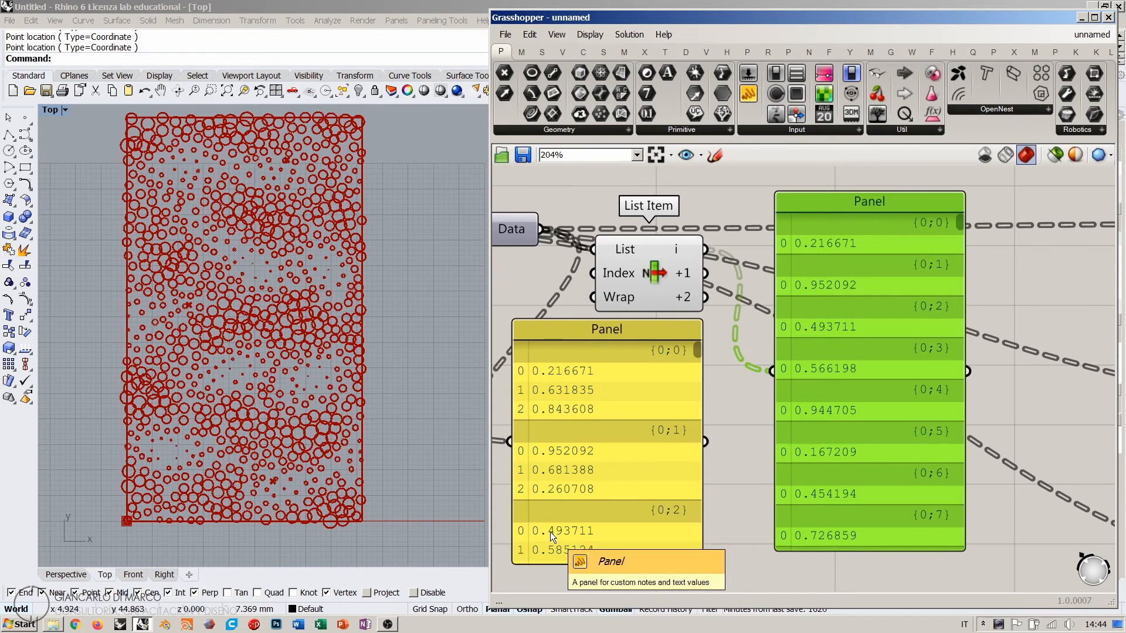
# Step: Feed the second Panel from outputs +1 and +2 to compare with the full tree Panel, and delete the second Panel
pyautogui.moveTo(706, 250); pyautogui.dragTo(769, 369)
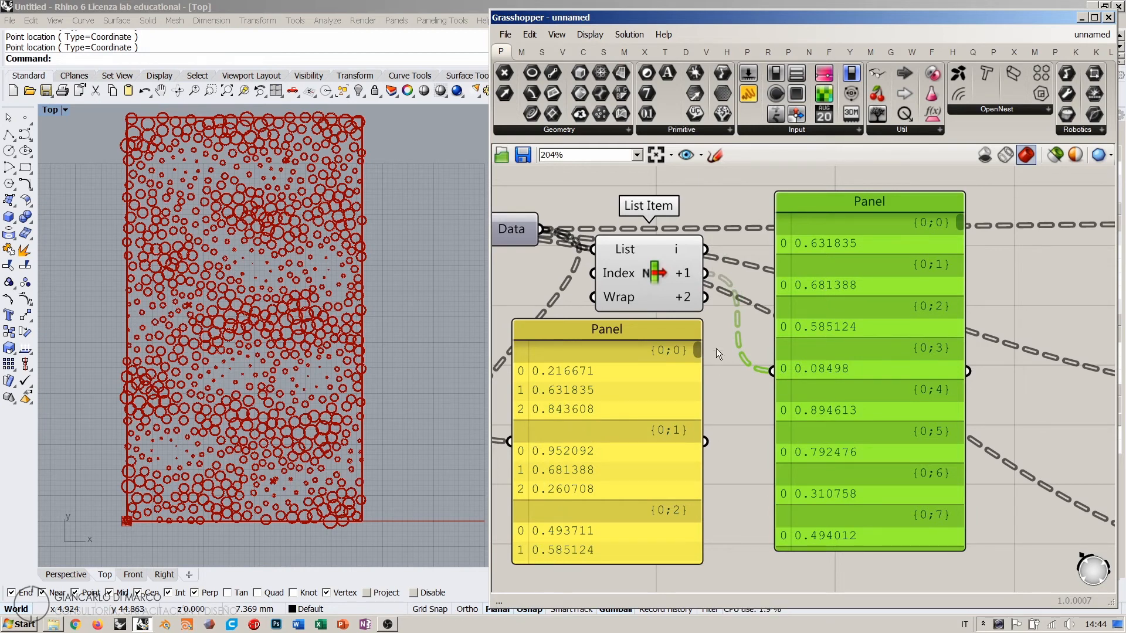
pyautogui.moveTo(763, 360); pyautogui.dragTo(768, 363)
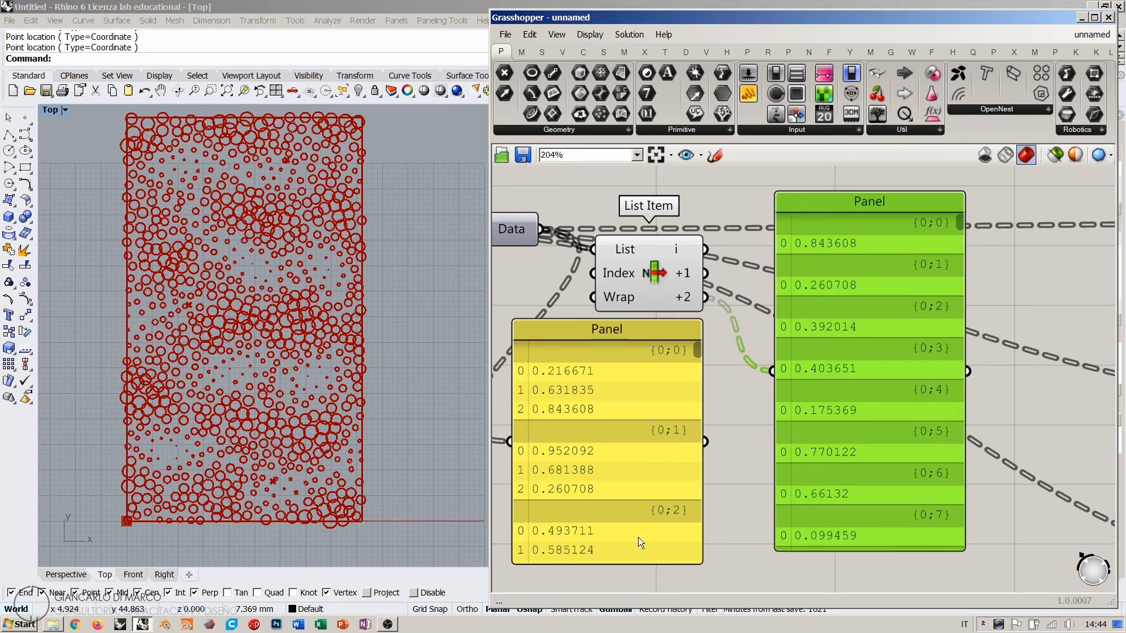
pyautogui.scroll(-5, 697, 353)
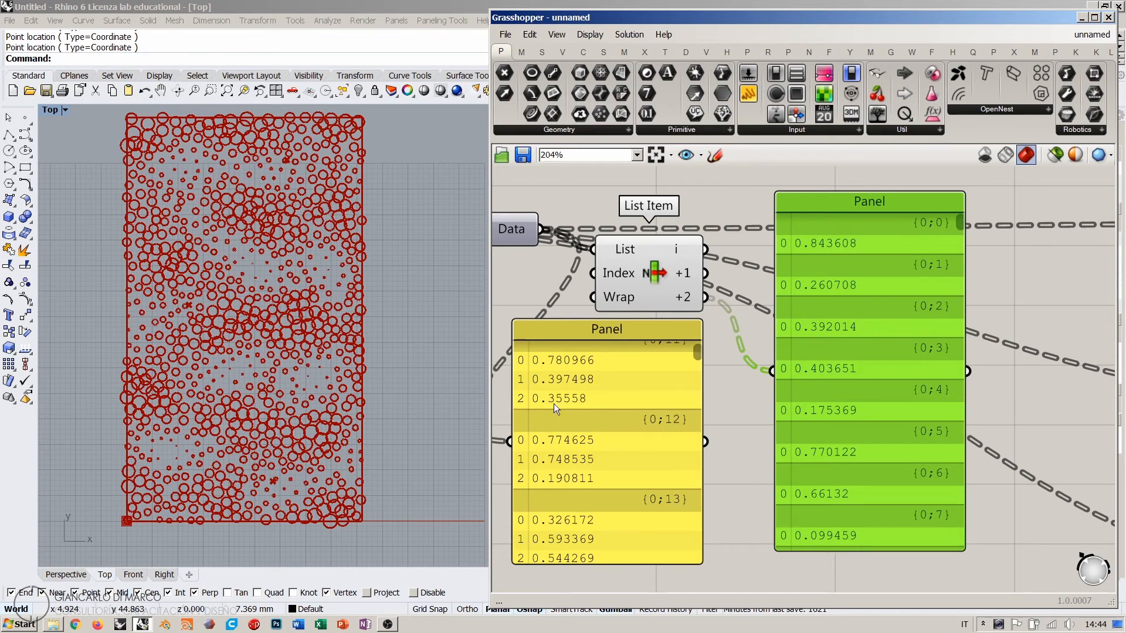
pyautogui.moveTo(696, 354); pyautogui.dragTo(695, 351)
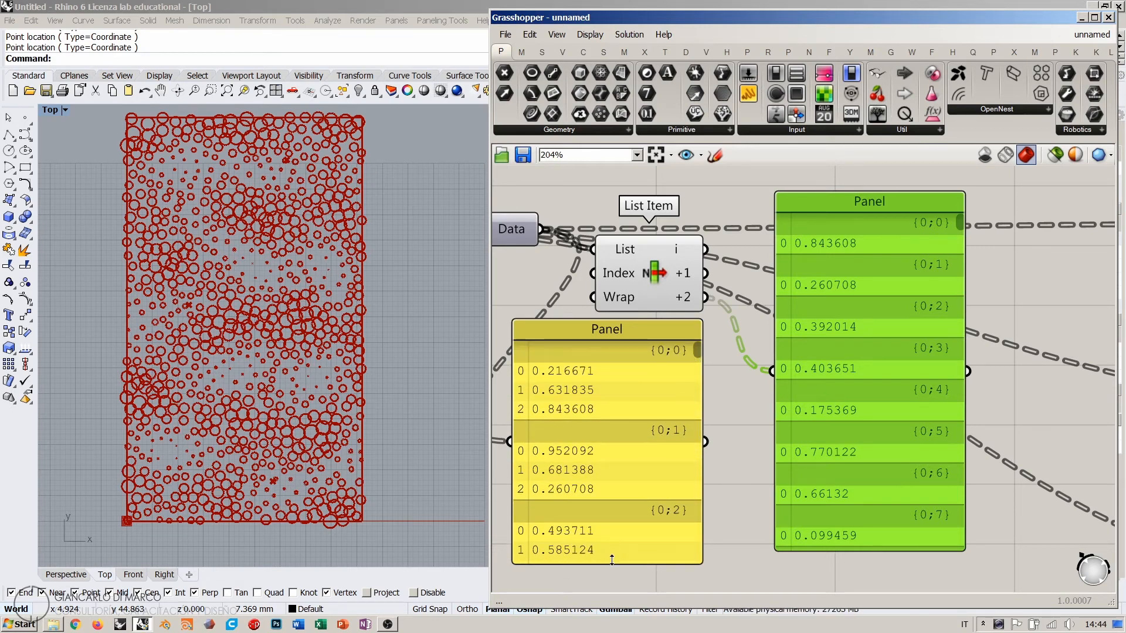
pyautogui.moveTo(612, 560); pyautogui.dragTo(612, 583)
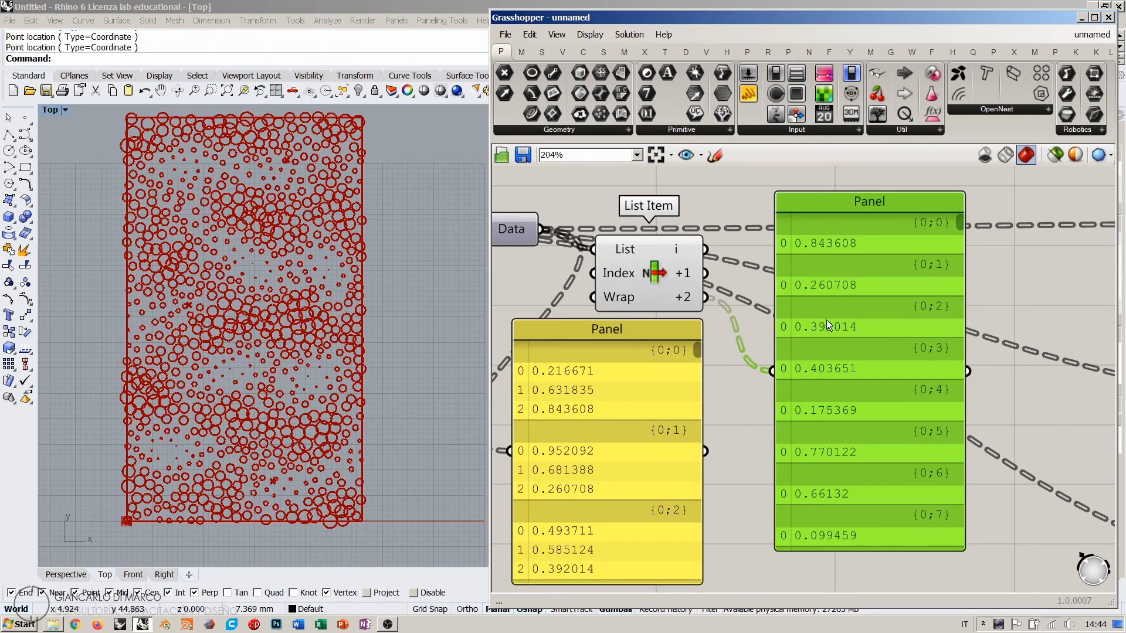
pyautogui.press('Delete')
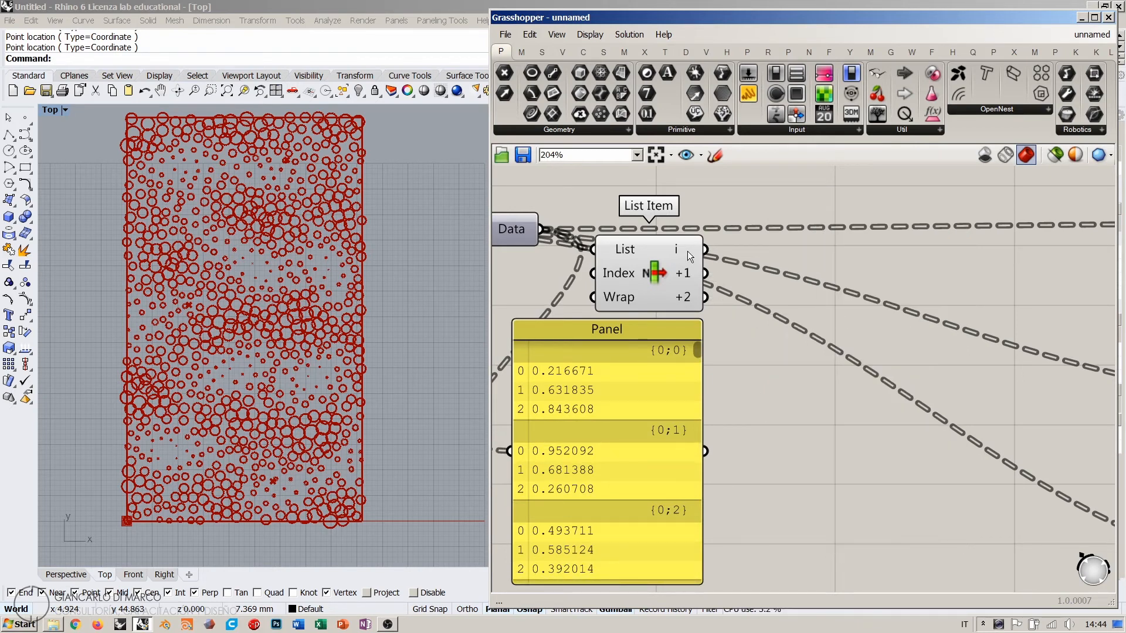
# Step: Move the three Graph Mappers back close to List Item
pyautogui.moveTo(770, 270); pyautogui.dragTo(760, 276, button='right')
pyautogui.scroll(-3, 760, 276)
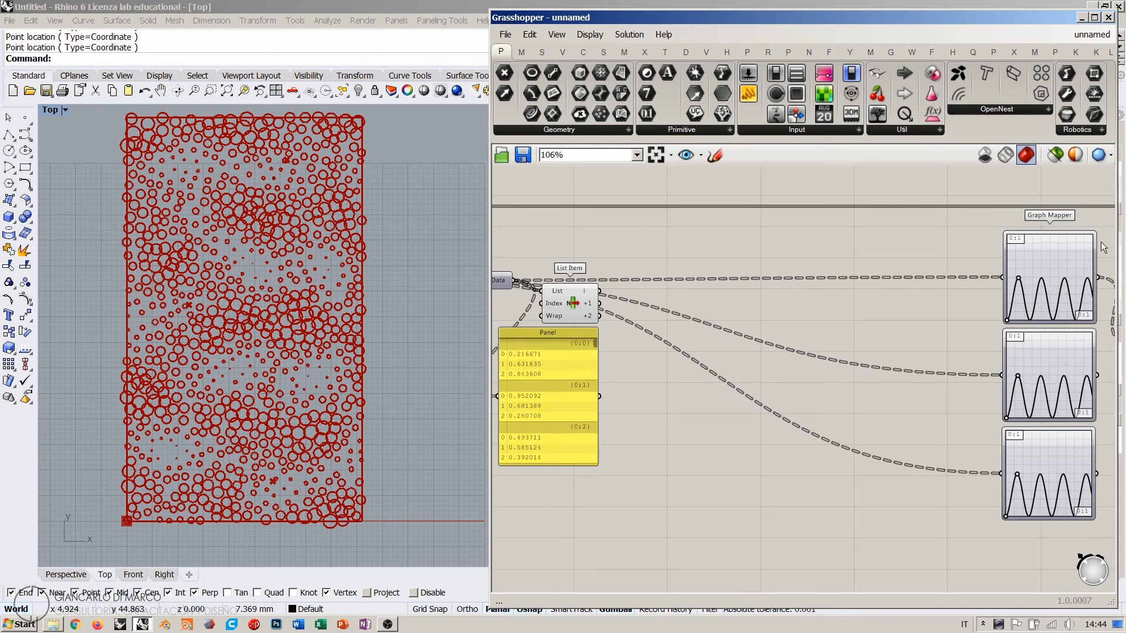
pyautogui.moveTo(1108, 239); pyautogui.dragTo(728, 450)
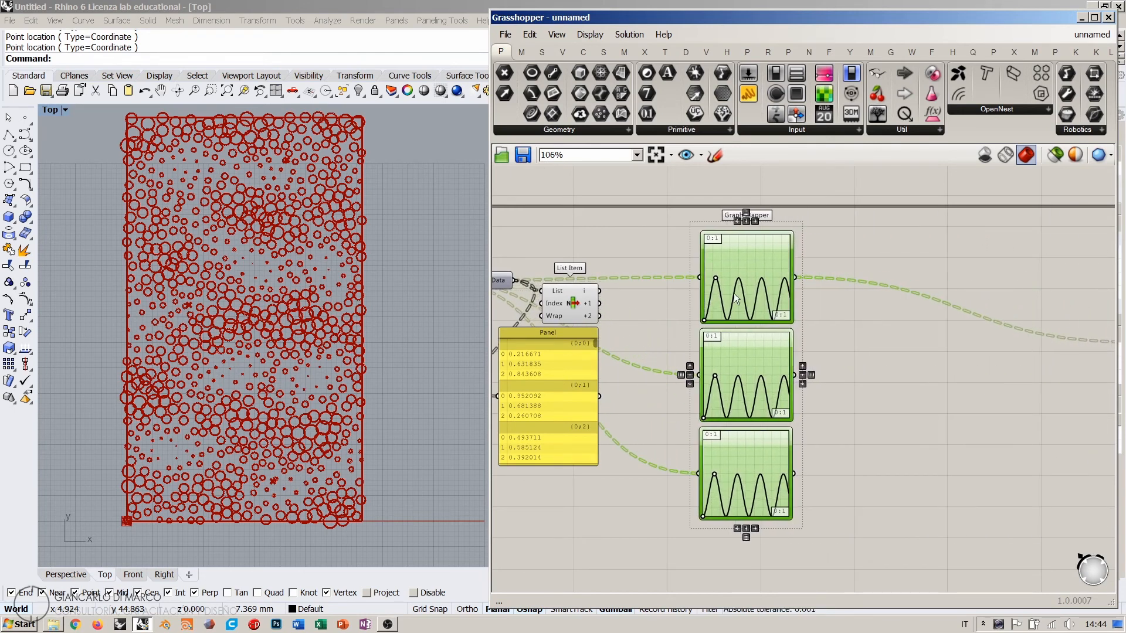
pyautogui.click(655, 305)
# Step: Wire List Item outputs i, +1 and +2 to the first, second and third Graph Mappers, and move the mappers closer to List Item
pyautogui.moveTo(601, 291); pyautogui.dragTo(698, 277)
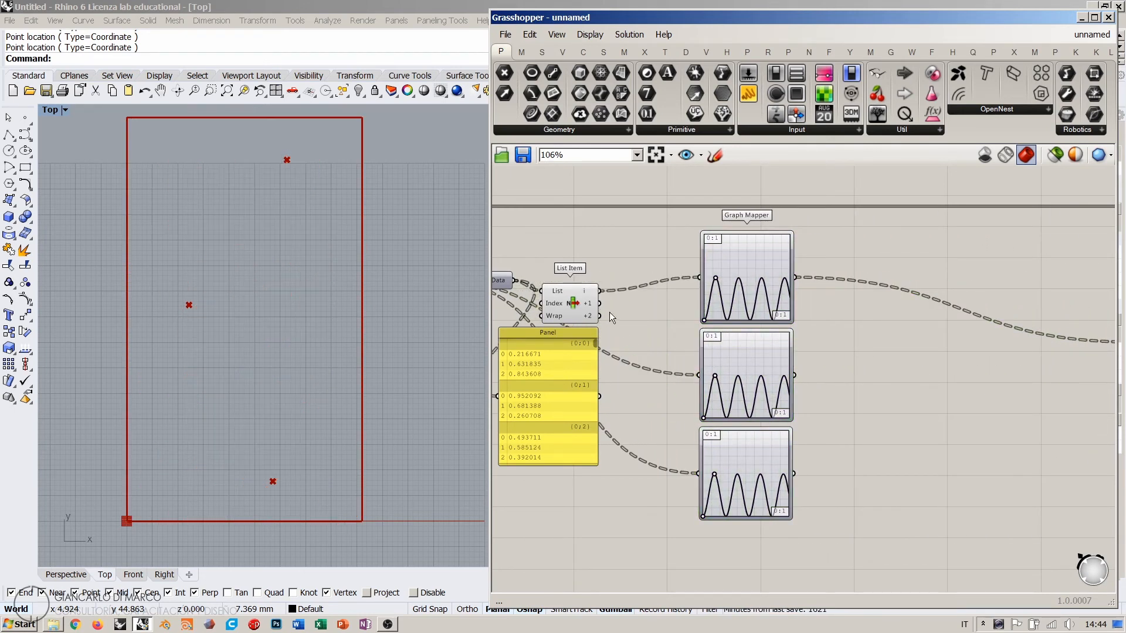
pyautogui.moveTo(600, 304); pyautogui.dragTo(698, 374)
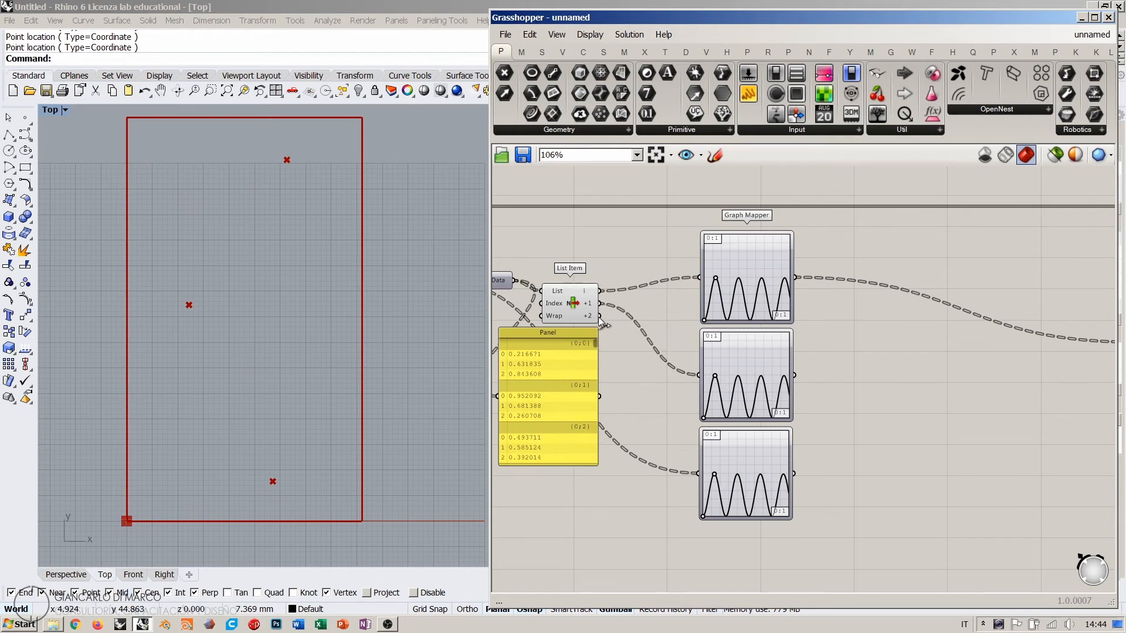
pyautogui.moveTo(600, 315); pyautogui.dragTo(697, 482)
pyautogui.moveTo(839, 308); pyautogui.dragTo(764, 445)
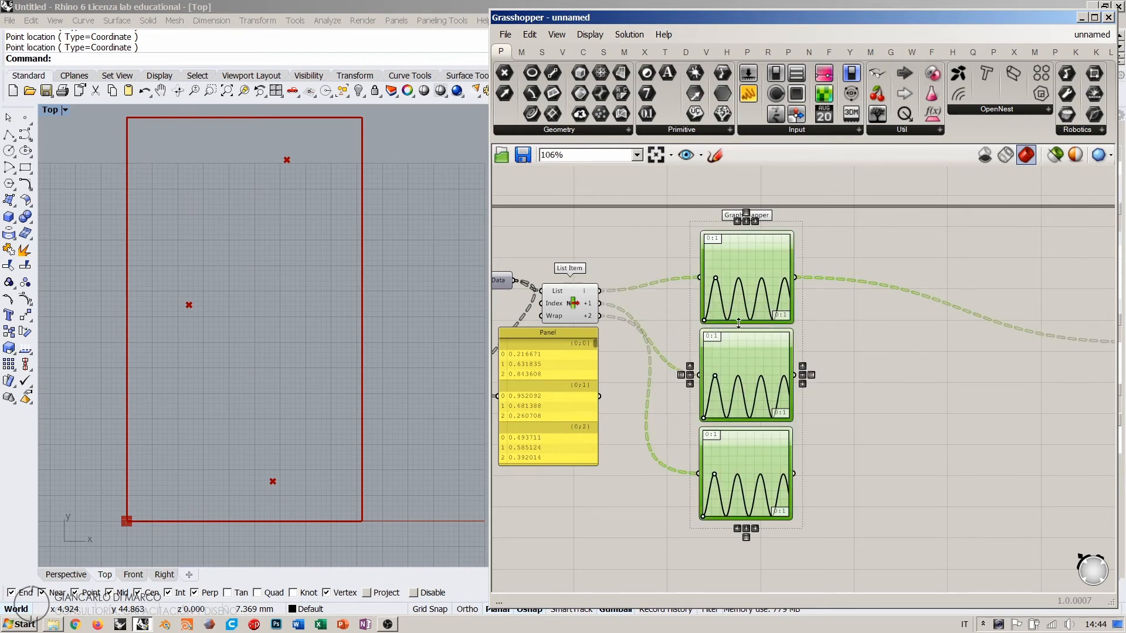
pyautogui.moveTo(741, 294); pyautogui.dragTo(706, 287)
# Step: Delete the Panel under List Item and move List Item down level with the middle Graph Mapper
pyautogui.click(555, 388)
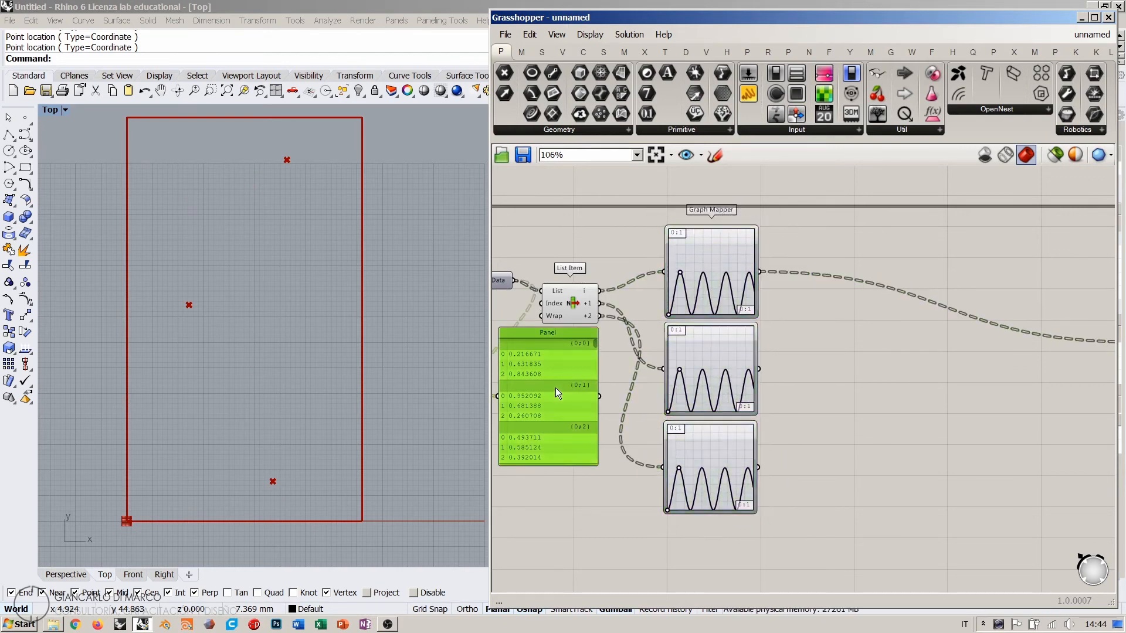
pyautogui.press('Delete')
pyautogui.moveTo(654, 330); pyautogui.dragTo(688, 395, button='right')
pyautogui.moveTo(594, 376); pyautogui.dragTo(630, 434)
pyautogui.moveTo(839, 394); pyautogui.dragTo(719, 356, button='right')
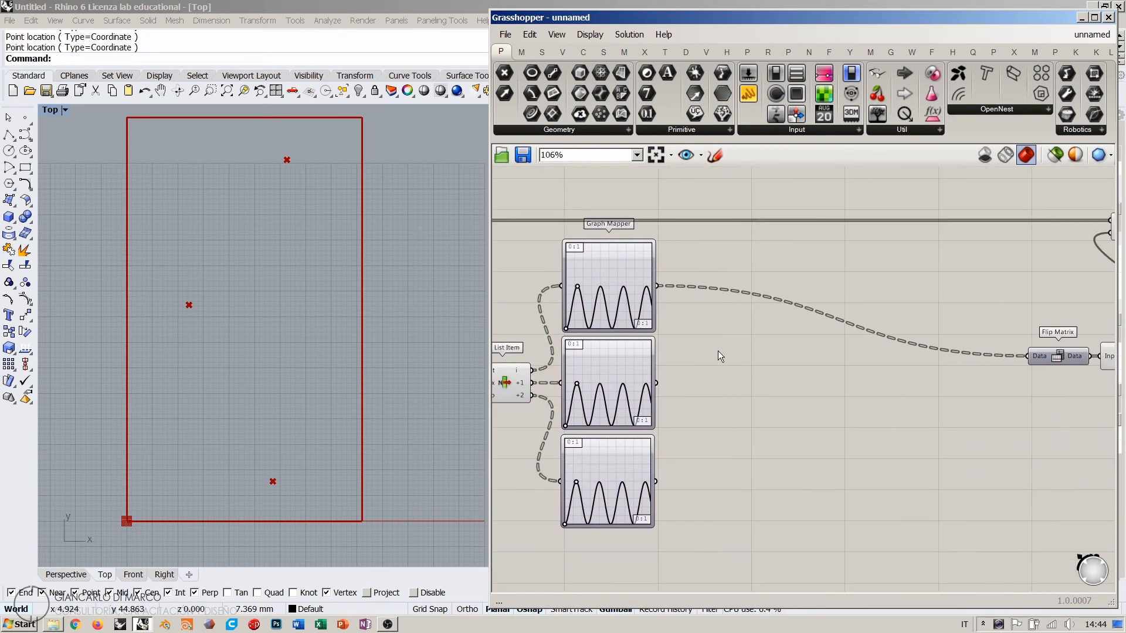
# Step: Delete the Flip Matrix component that sits between the first Graph Mapper and Mass Addition
pyautogui.click(613, 308)
pyautogui.click(676, 312)
pyautogui.moveTo(597, 337); pyautogui.dragTo(620, 348, button='right')
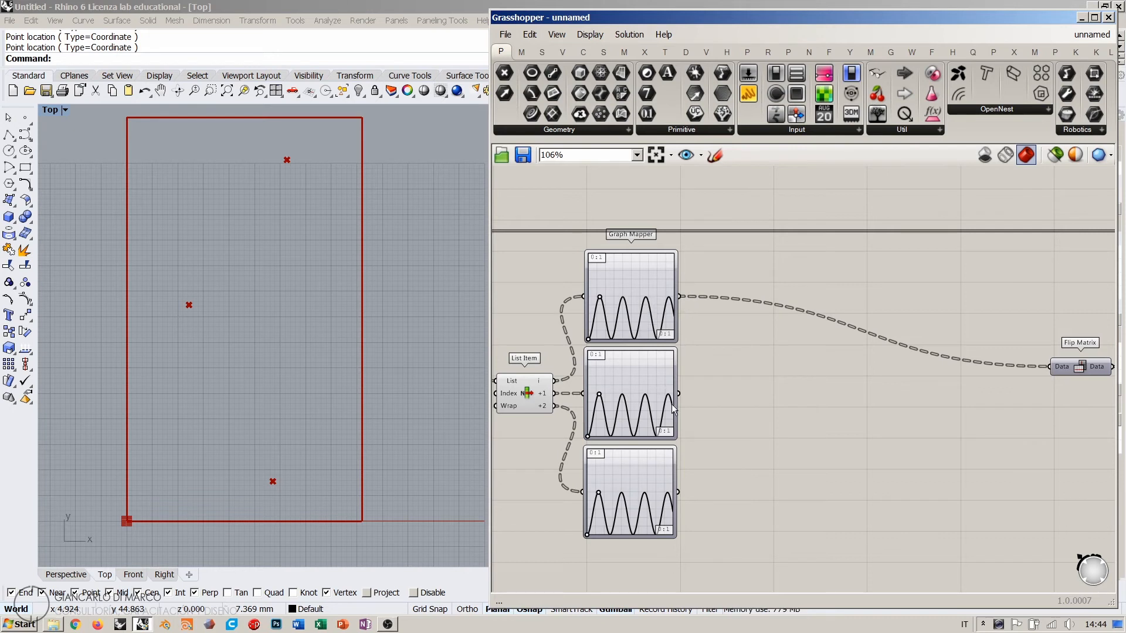
pyautogui.scroll(-1, 642, 379)
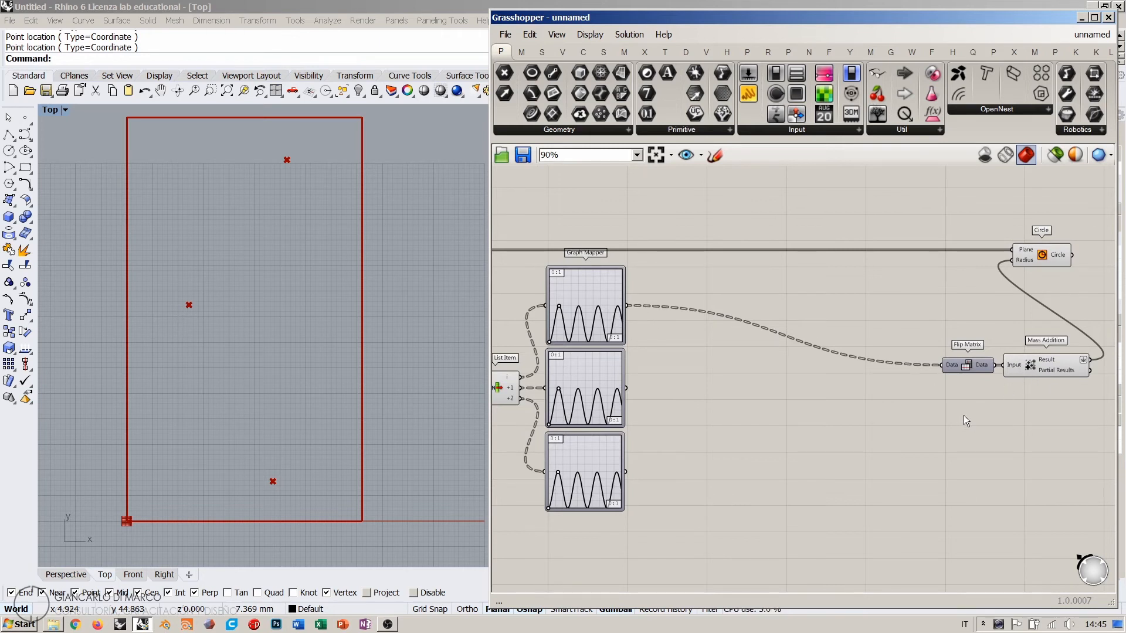
pyautogui.click(972, 365)
pyautogui.press('Delete')
pyautogui.moveTo(639, 357); pyautogui.dragTo(789, 362, button='right')
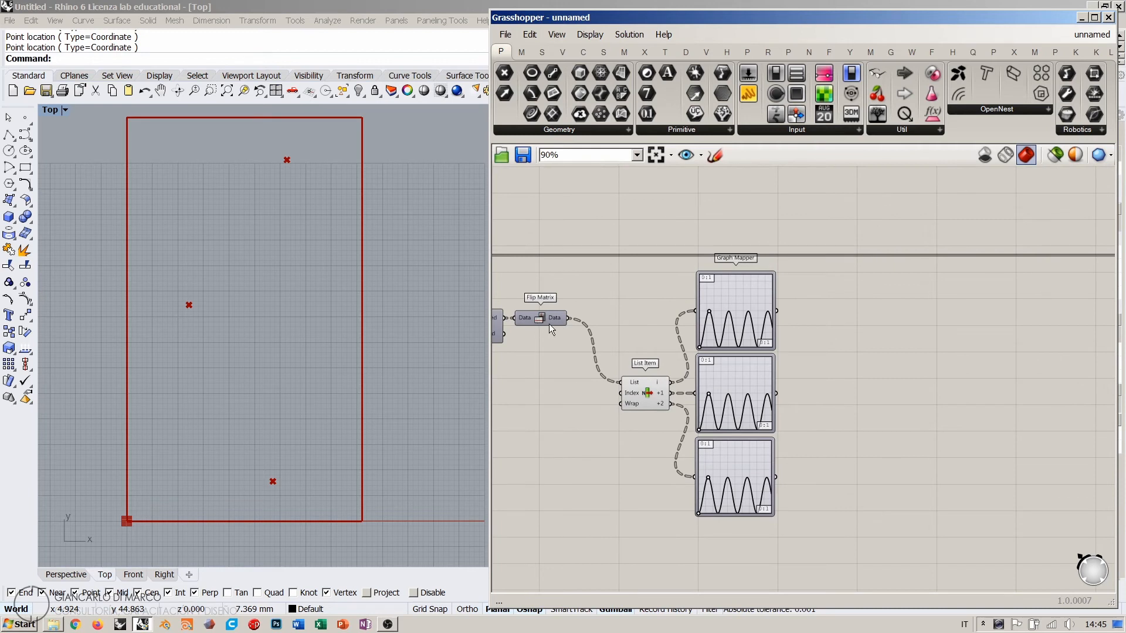
# Step: Inspect the first Graph Mapper's output values in a temporary Panel, and delete that Panel
pyautogui.moveTo(910, 396); pyautogui.dragTo(793, 381, button='right')
pyautogui.scroll(2, 736, 357)
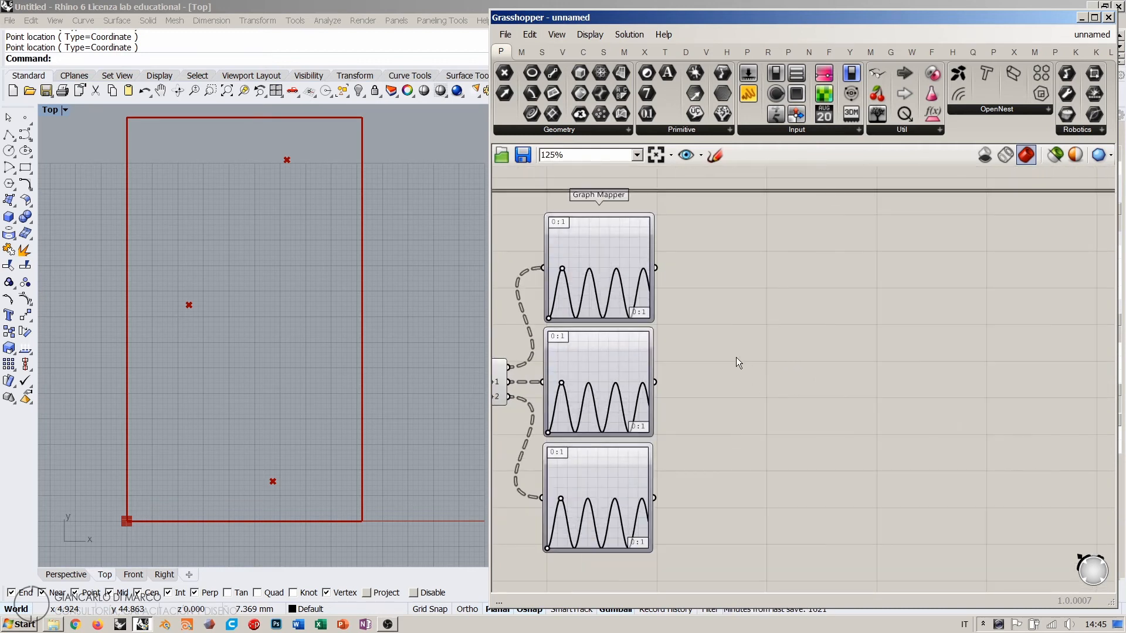
pyautogui.moveTo(630, 282)
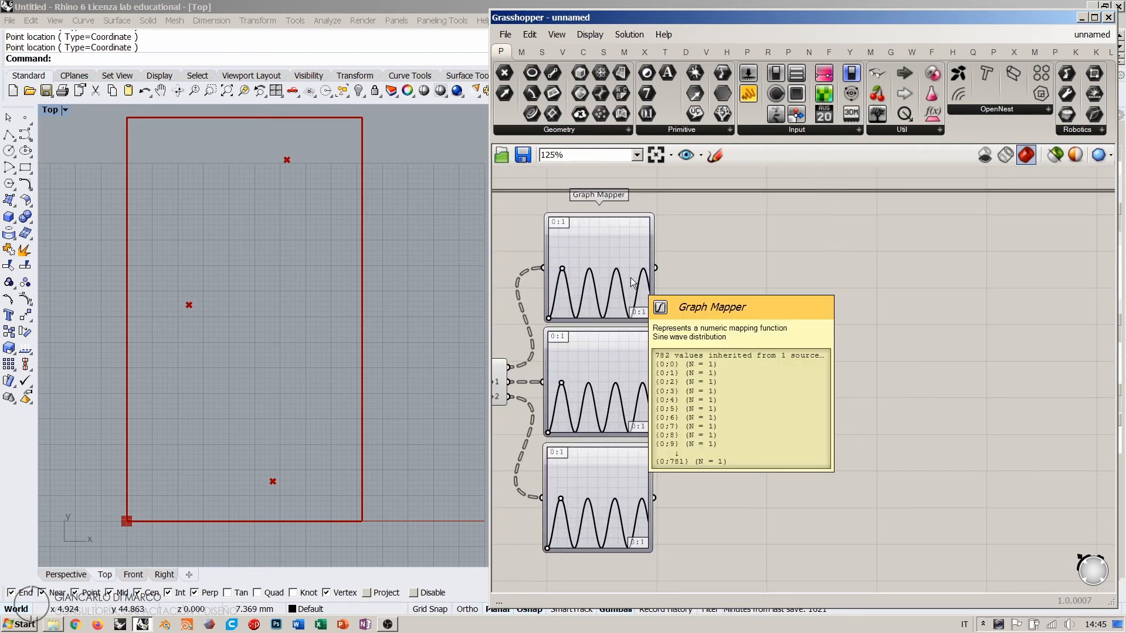
pyautogui.moveTo(748, 96); pyautogui.dragTo(805, 312)
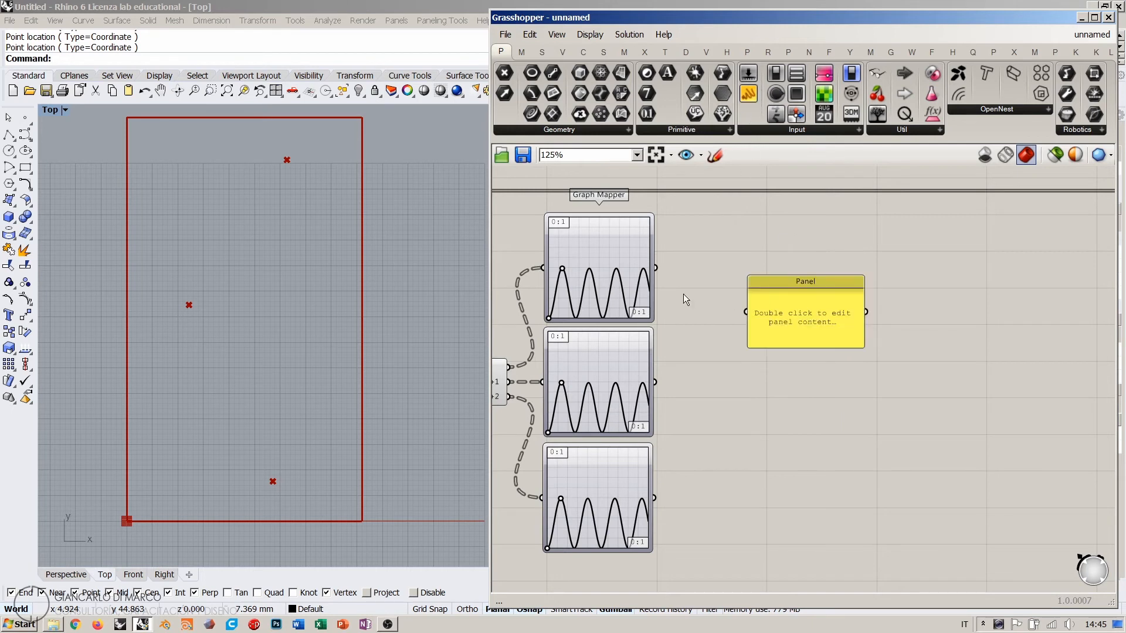
pyautogui.moveTo(655, 268); pyautogui.dragTo(746, 310)
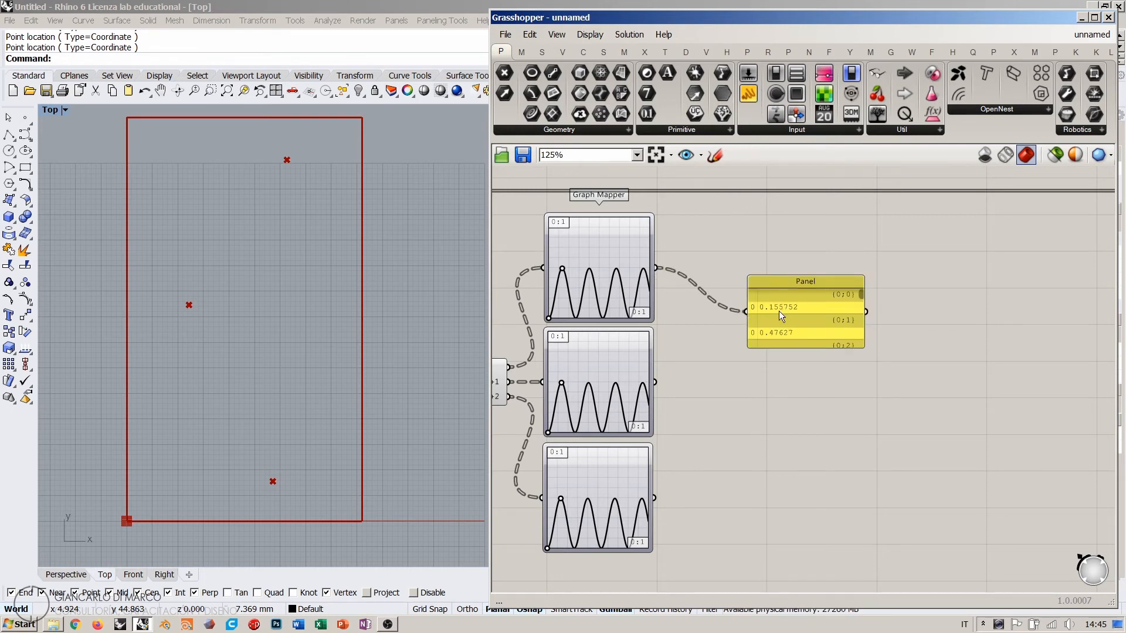
pyautogui.click(779, 314)
pyautogui.press('Delete')
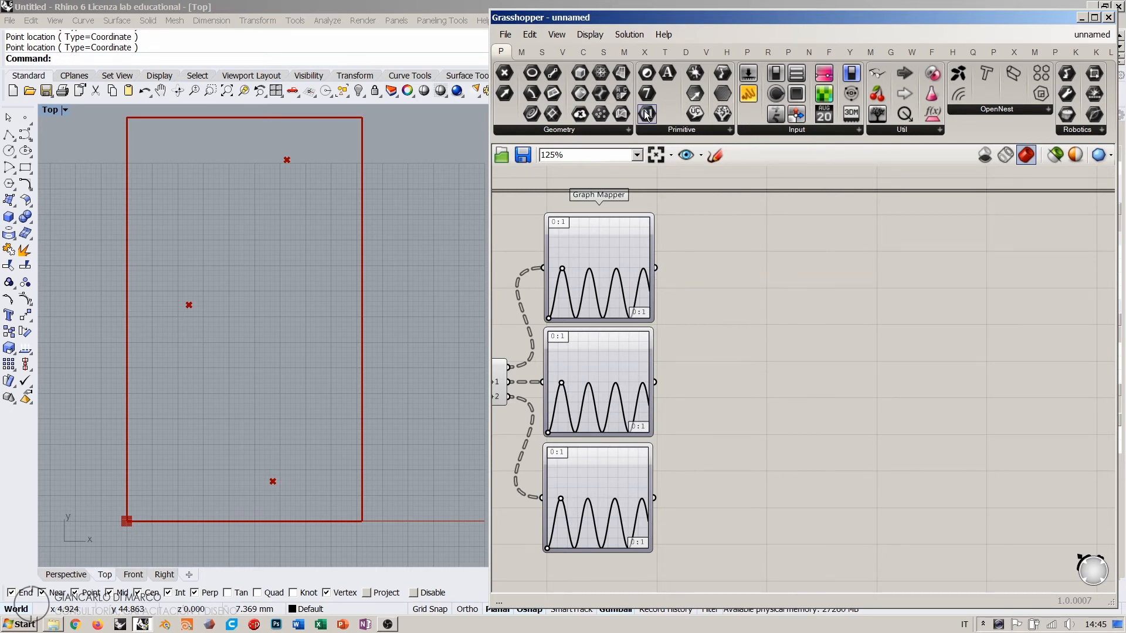
# Step: Add a Number parameter, merge all three Graph Mapper outputs into it, and place it close beside the middle mapper
pyautogui.moveTo(647, 113); pyautogui.dragTo(758, 384)
pyautogui.moveTo(657, 268); pyautogui.dragTo(738, 385)
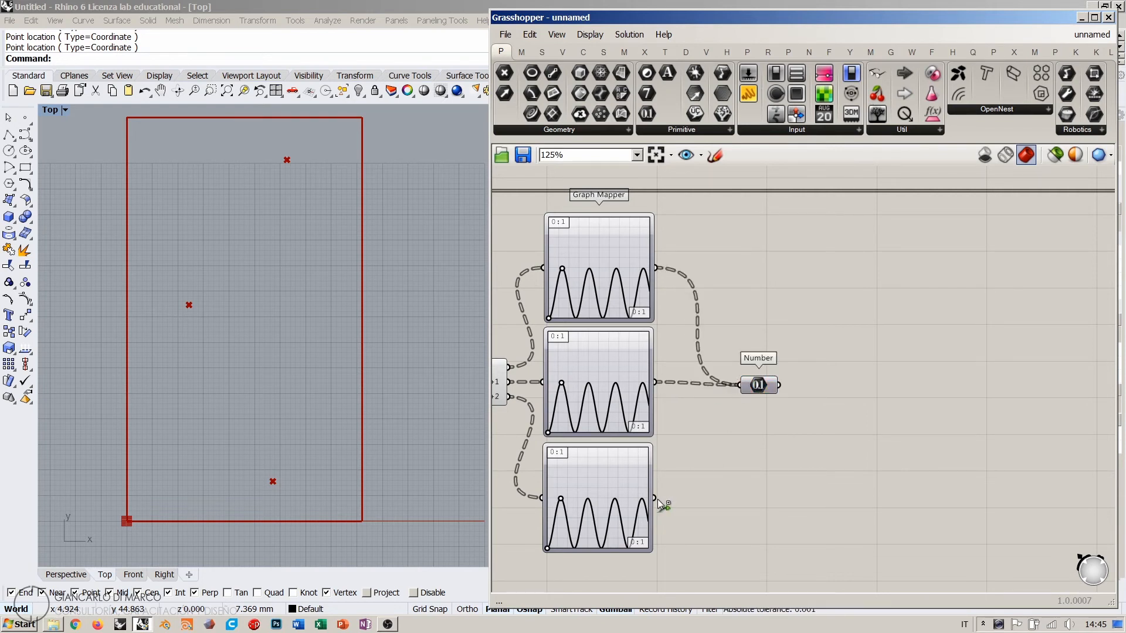
pyautogui.keyDown('shift'); pyautogui.moveTo(655, 497); pyautogui.dragTo(724, 386); pyautogui.keyUp('shift')
pyautogui.click(790, 436)
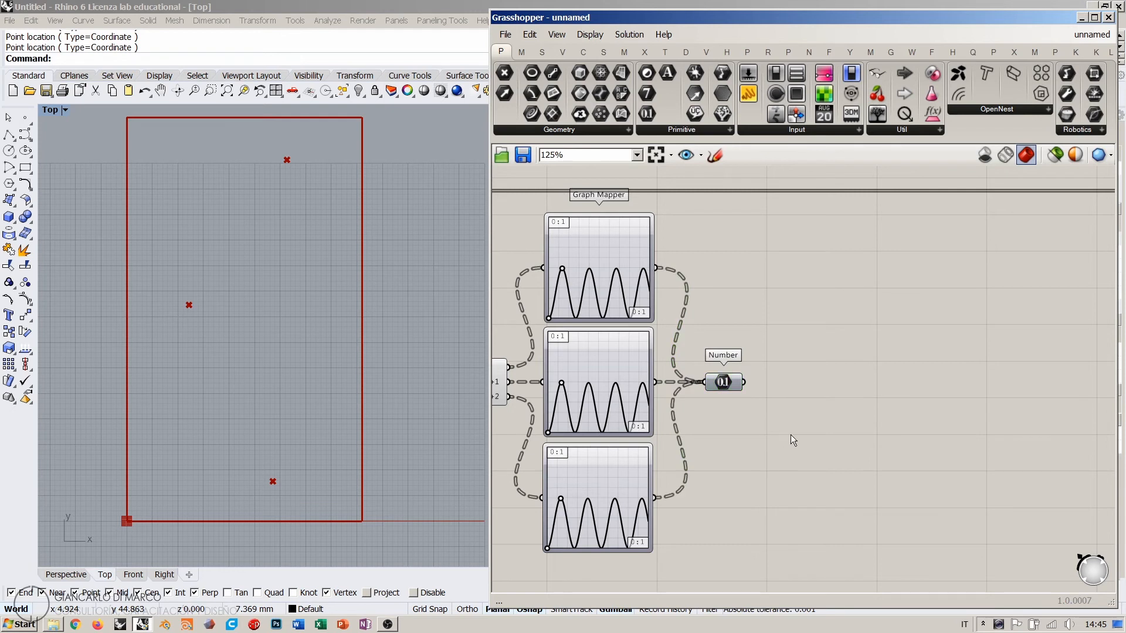
# Step: Read the merged values of the Number parameter in a temporary enlarged Panel, and delete that Panel
pyautogui.moveTo(748, 95); pyautogui.dragTo(850, 436)
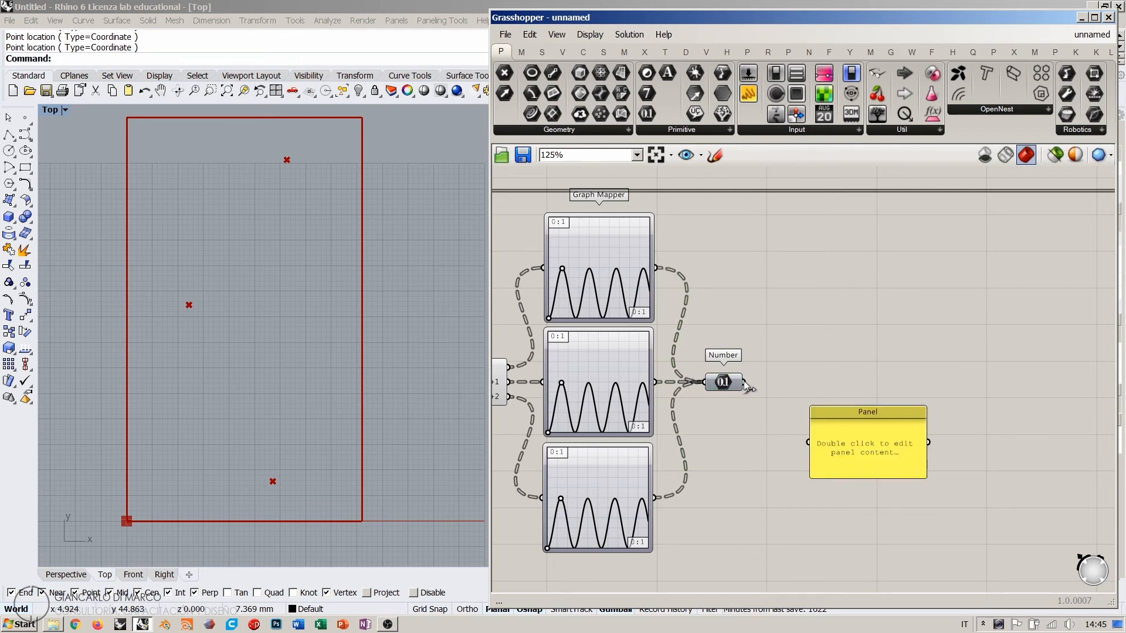
pyautogui.moveTo(743, 382); pyautogui.dragTo(812, 547)
pyautogui.scroll(1, 807, 385)
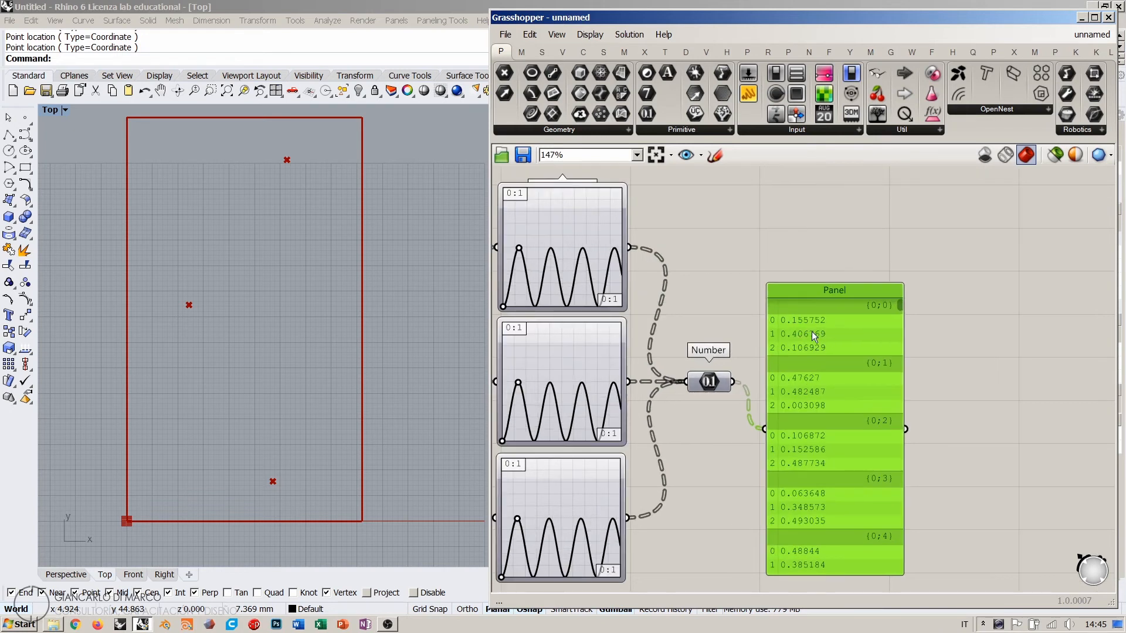
pyautogui.moveTo(813, 327); pyautogui.dragTo(899, 318, button='right')
pyautogui.moveTo(769, 373); pyautogui.dragTo(886, 372, button='right')
pyautogui.scroll(-1, 881, 370)
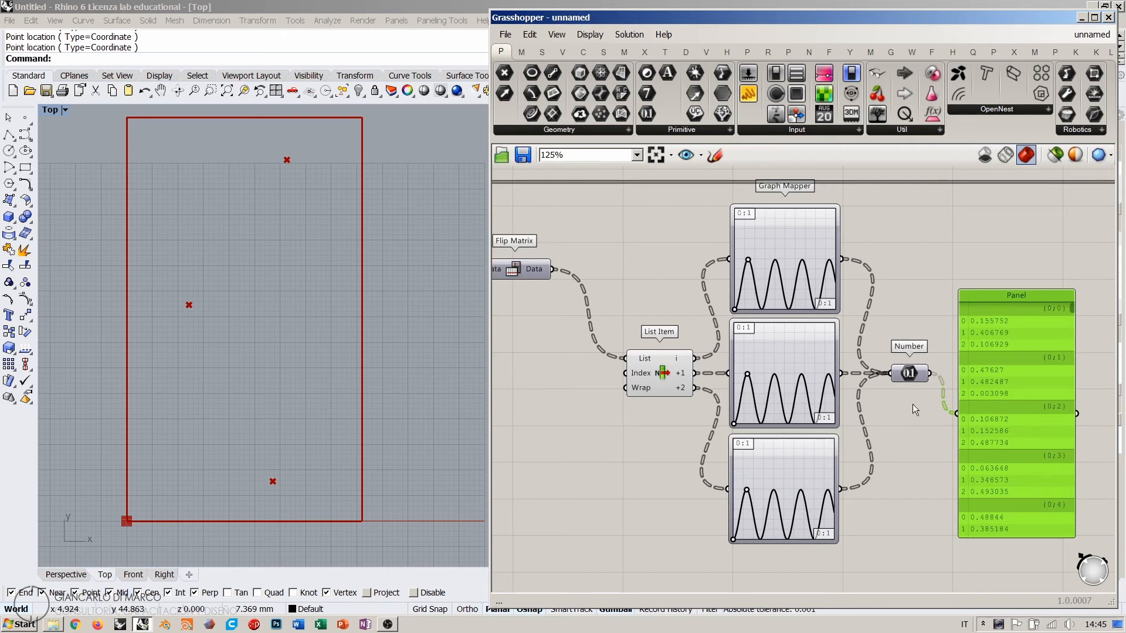
pyautogui.press('Delete')
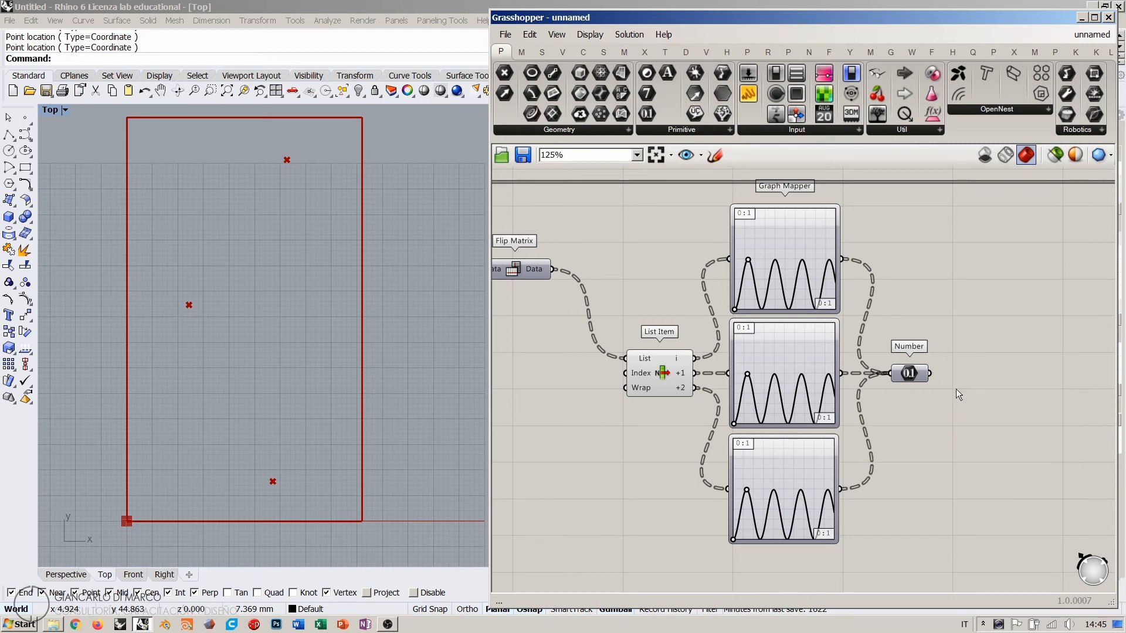
# Step: Connect the Number parameter to the Mass Addition input, and bring Mass Addition and Circle closer to the Graph Mappers
pyautogui.moveTo(956, 389); pyautogui.dragTo(661, 382, button='right')
pyautogui.scroll(-3, 661, 382)
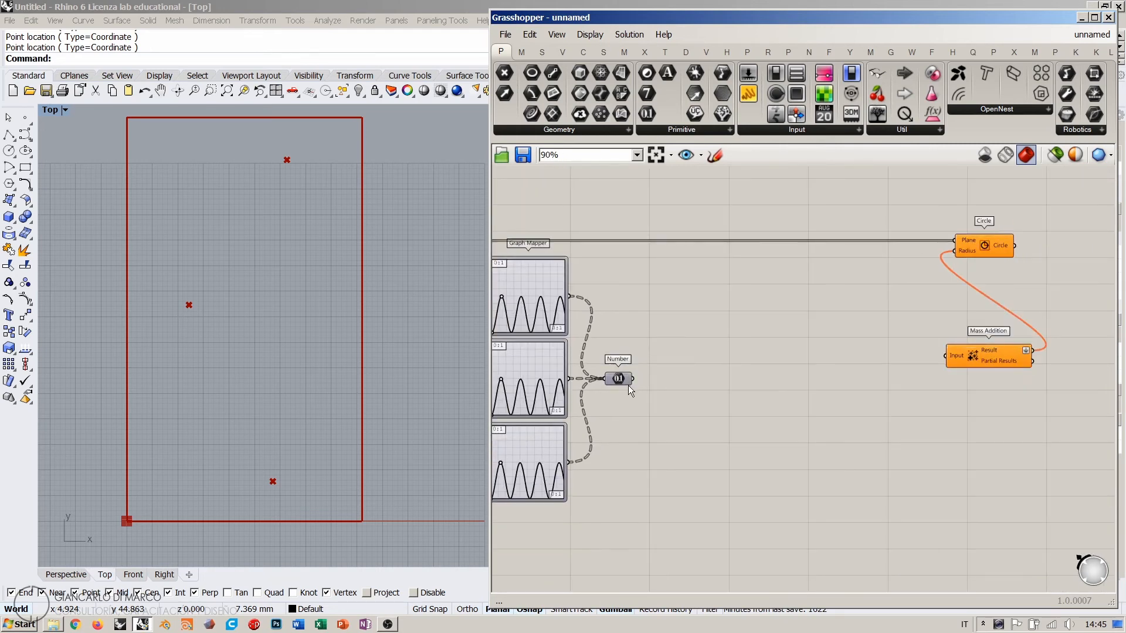
pyautogui.moveTo(632, 378); pyautogui.dragTo(684, 377)
pyautogui.moveTo(997, 247); pyautogui.dragTo(764, 249)
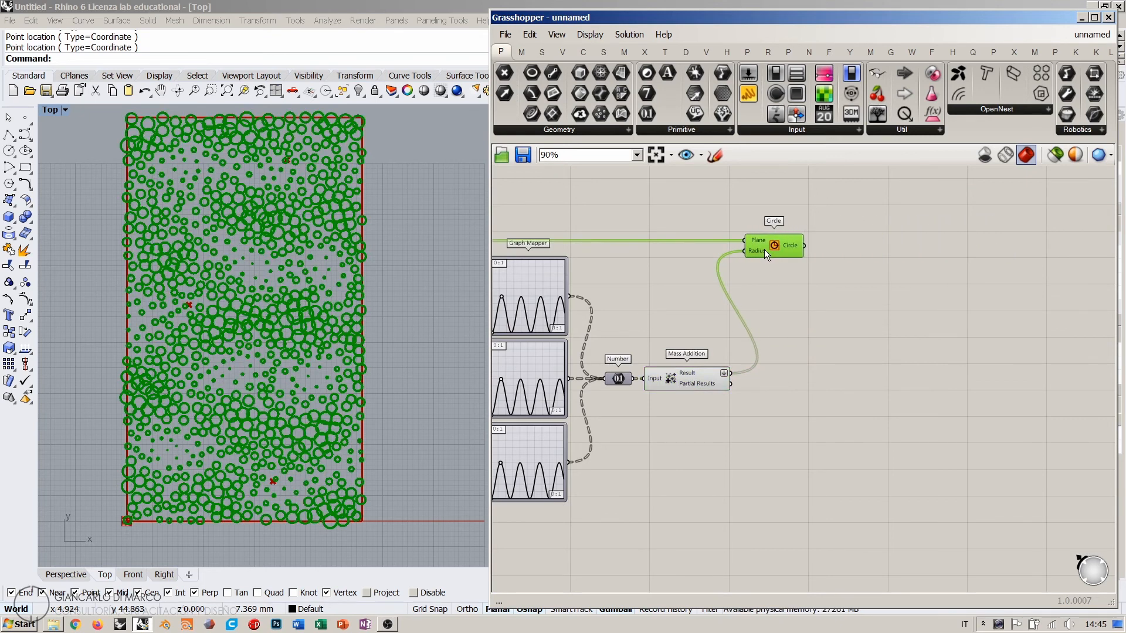
pyautogui.click(657, 354)
# Step: Reshape the three sine graphs: make the first taller with more waves, and give the second and third fewer, wider waves
pyautogui.moveTo(656, 354); pyautogui.dragTo(854, 350, button='right')
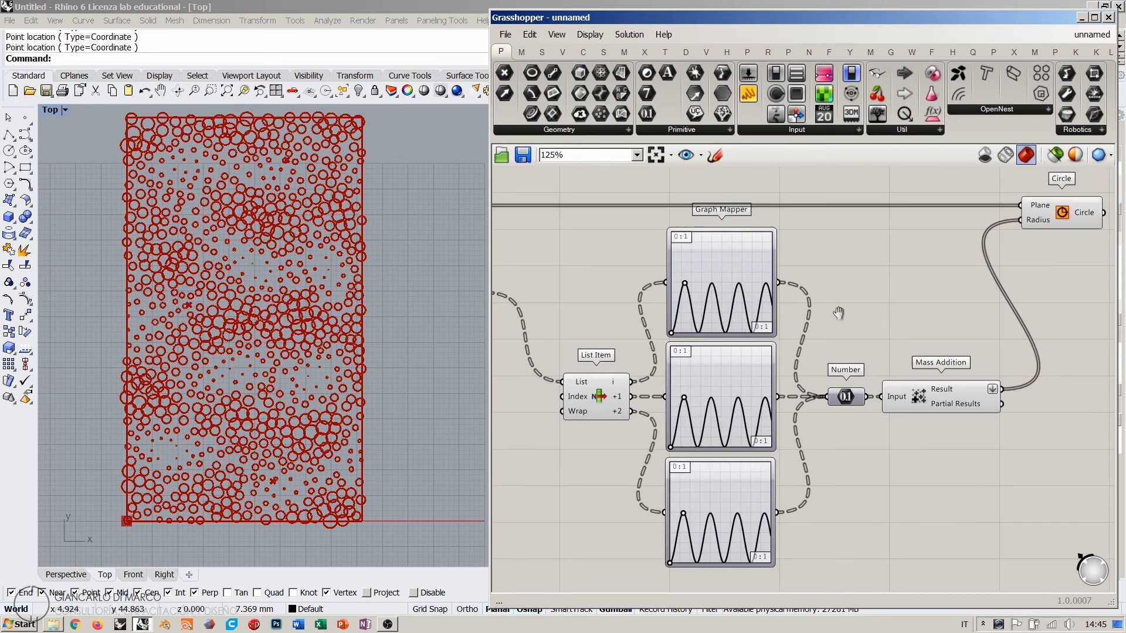
pyautogui.scroll(2, 663, 295)
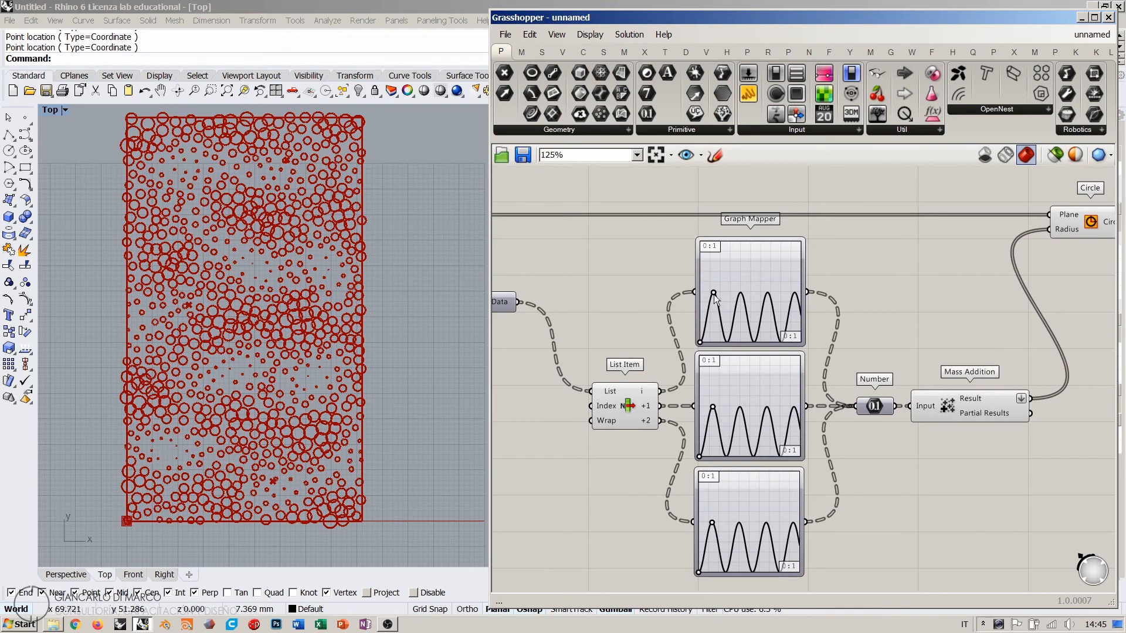
pyautogui.moveTo(714, 292); pyautogui.dragTo(709, 256)
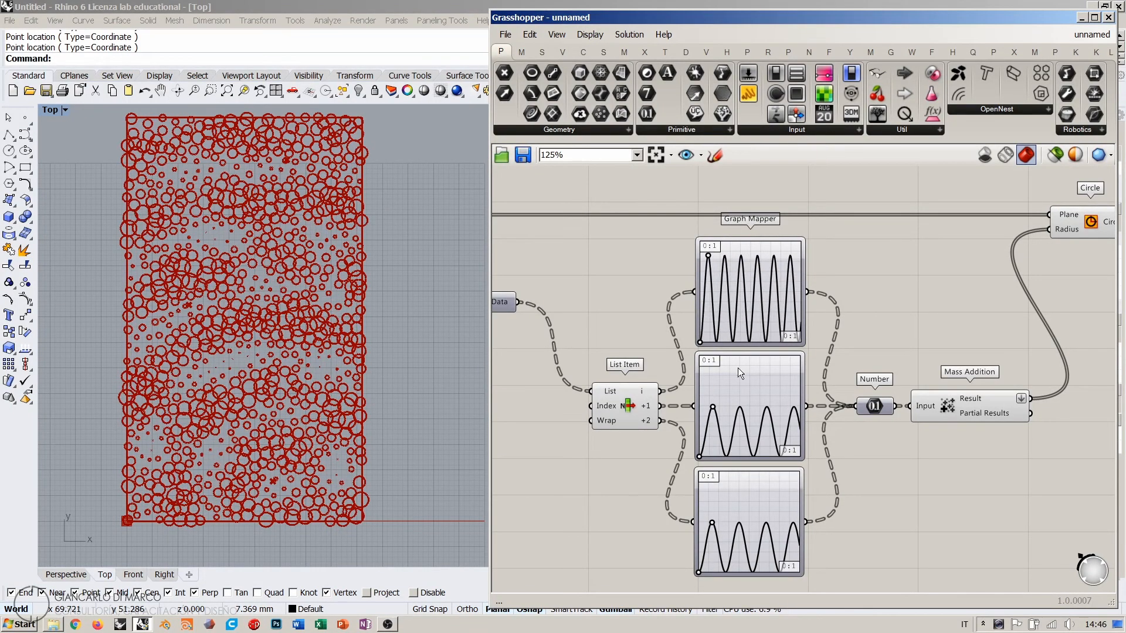
pyautogui.moveTo(712, 408)
pyautogui.mouseDown()
pyautogui.moveTo(749, 402)
pyautogui.moveTo(725, 403)
pyautogui.mouseUp()
pyautogui.moveTo(711, 522)
pyautogui.mouseDown()
pyautogui.moveTo(724, 526)
pyautogui.moveTo(714, 524)
pyautogui.mouseUp()
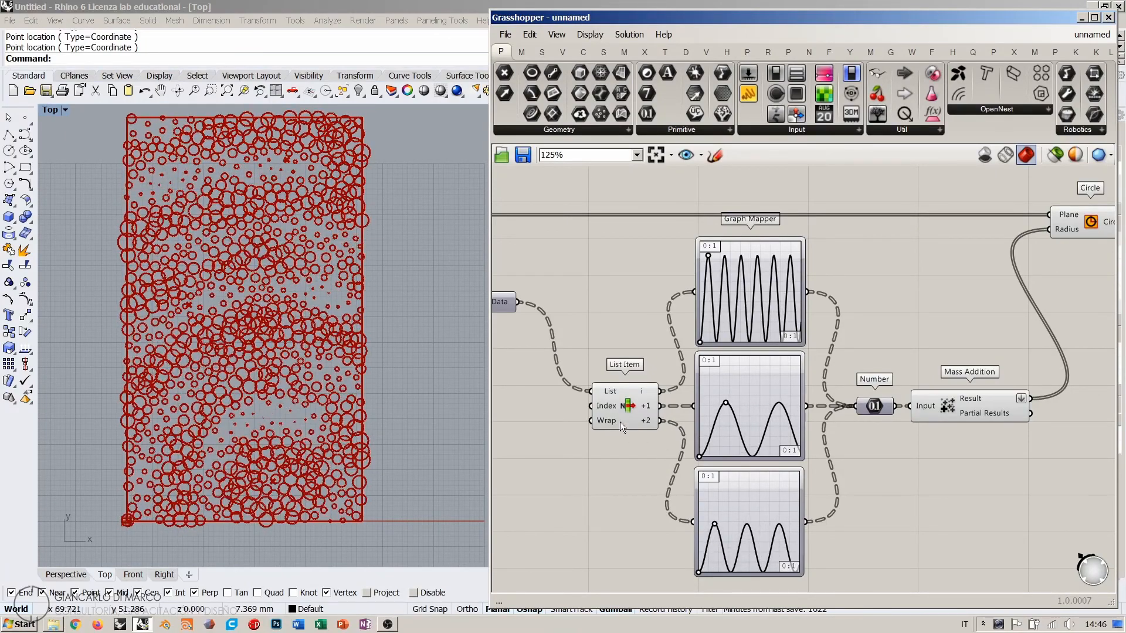
# Step: Select the Point parameter and shift the uppermost attractor point slightly down and to the right in the Rhino Top viewport
pyautogui.moveTo(621, 423); pyautogui.dragTo(868, 394, button='right')
pyautogui.moveTo(662, 339); pyautogui.dragTo(855, 355, button='right')
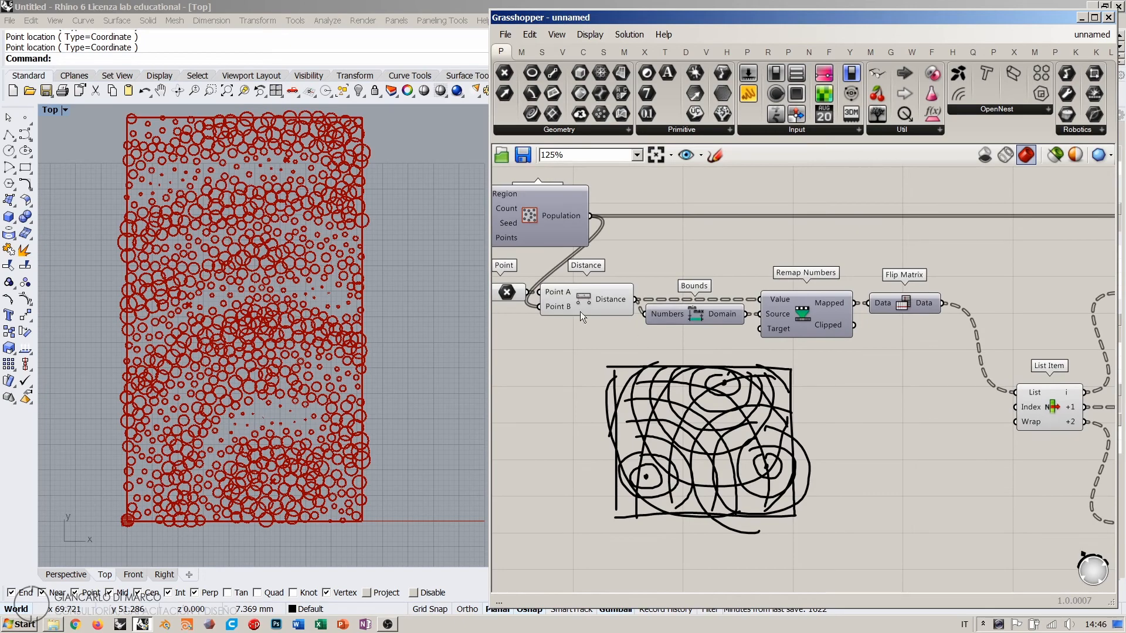
pyautogui.click(506, 292)
pyautogui.click(287, 159)
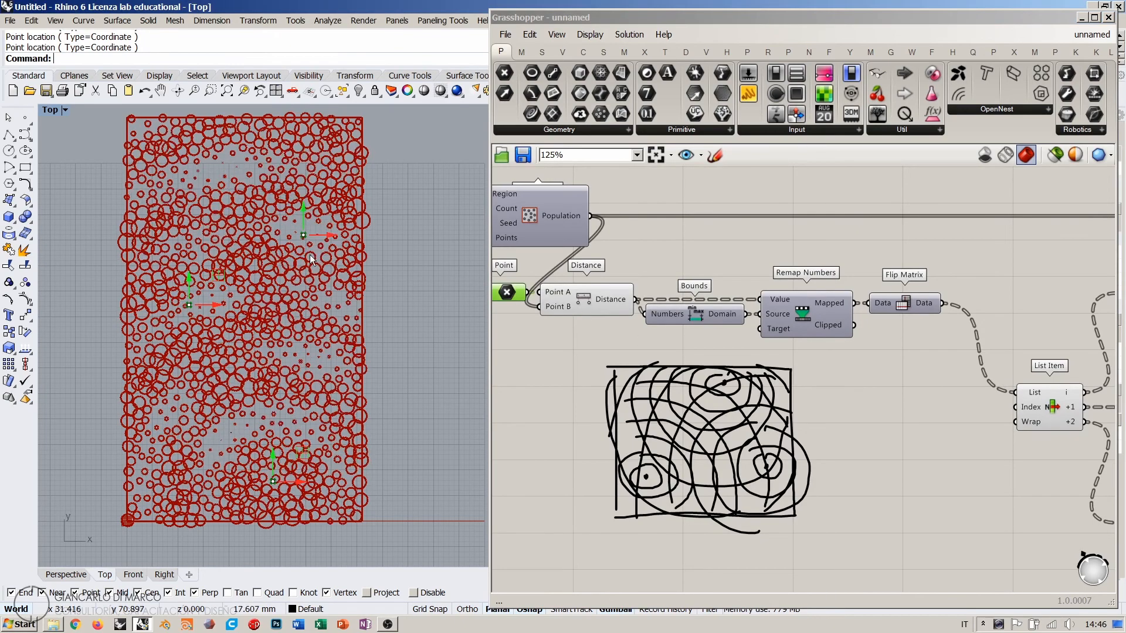
pyautogui.moveTo(309, 254); pyautogui.dragTo(305, 191)
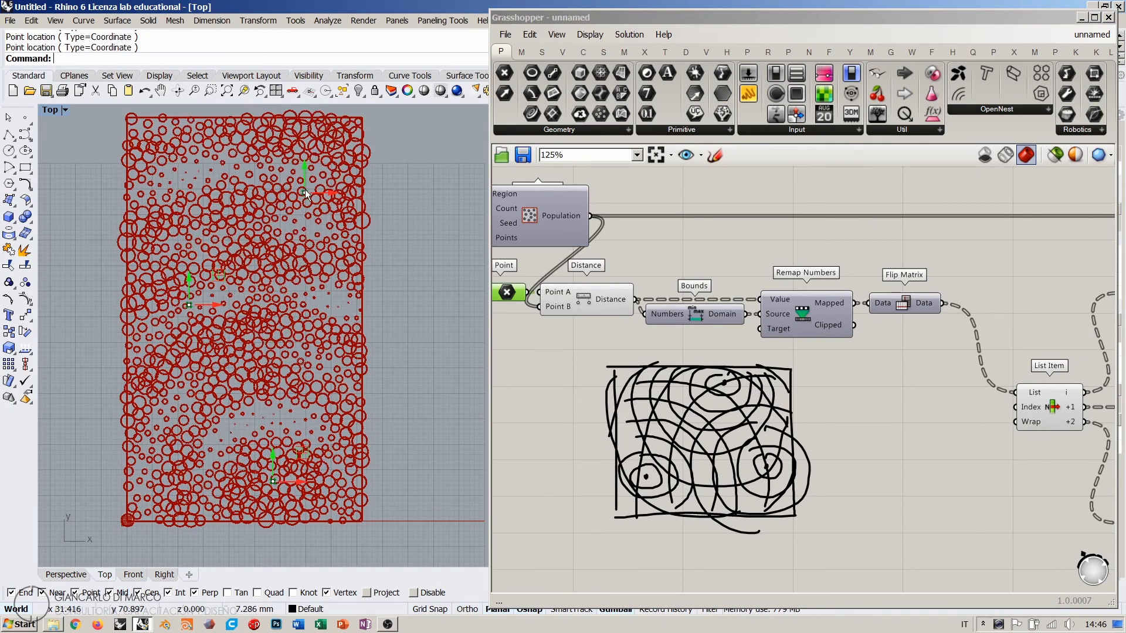
pyautogui.click(914, 403)
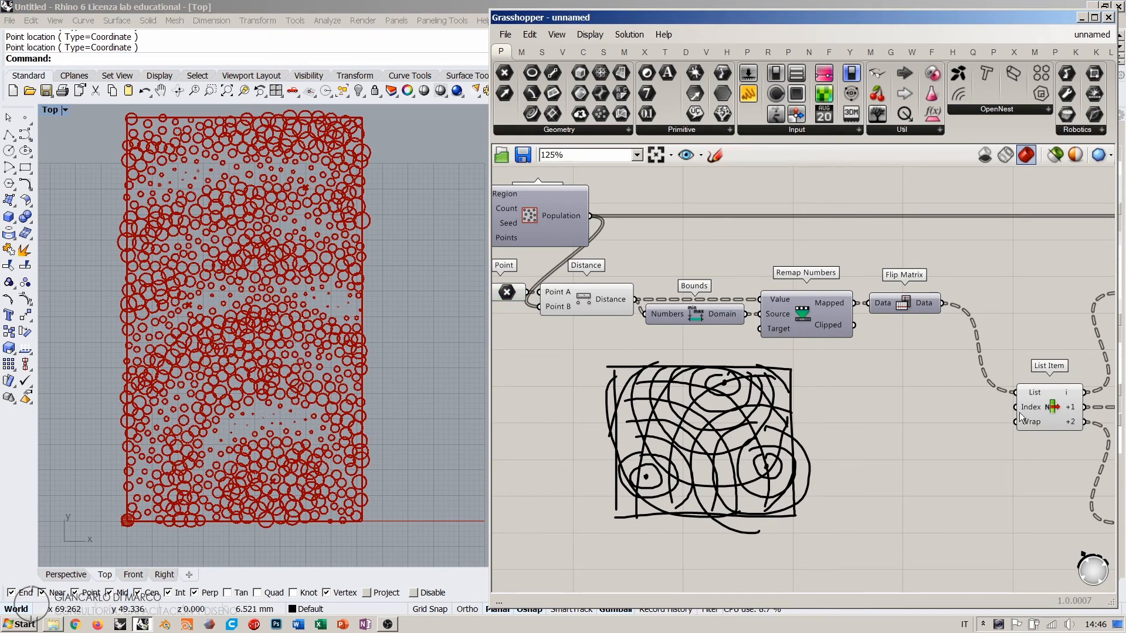
# Step: Add a Remap Numbers component, feed its Value from the Mass Addition Result, and leave a gap between the two
pyautogui.moveTo(1019, 412); pyautogui.dragTo(706, 370, button='right')
pyautogui.moveTo(971, 389); pyautogui.dragTo(724, 374, button='right')
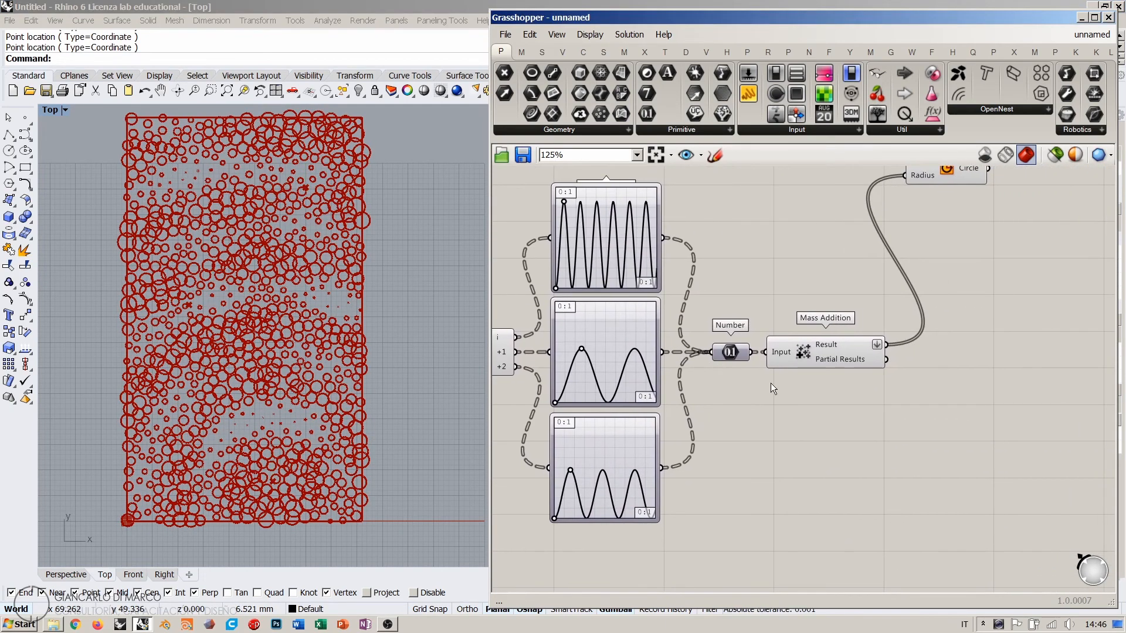
pyautogui.moveTo(825, 346)
pyautogui.scroll(3, 866, 377)
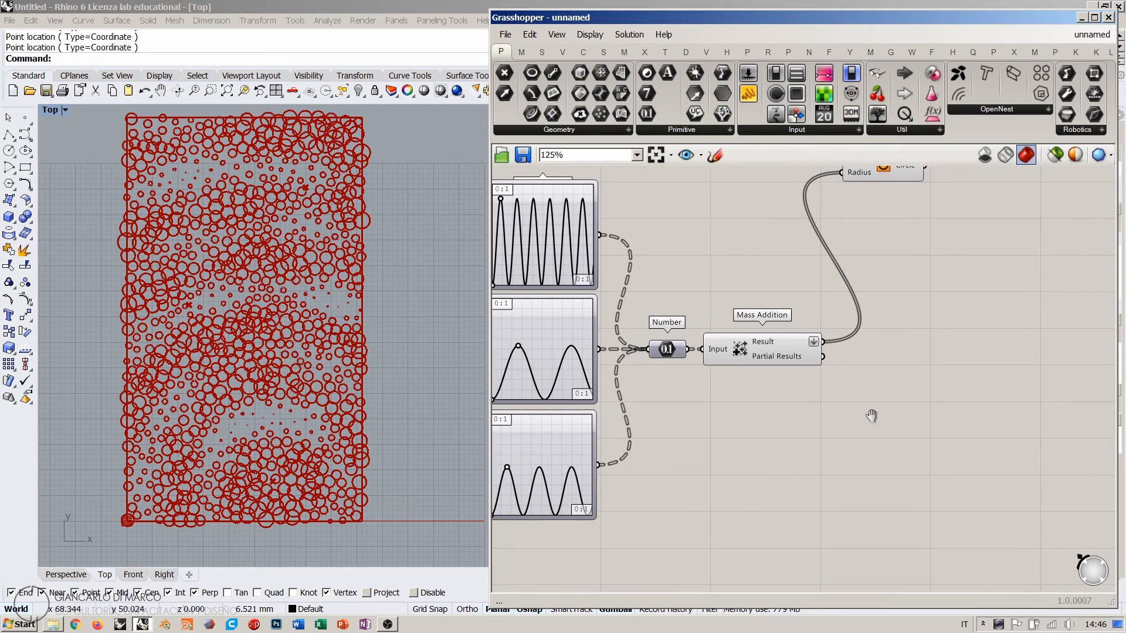
pyautogui.doubleClick(865, 377)
pyautogui.write('rem')
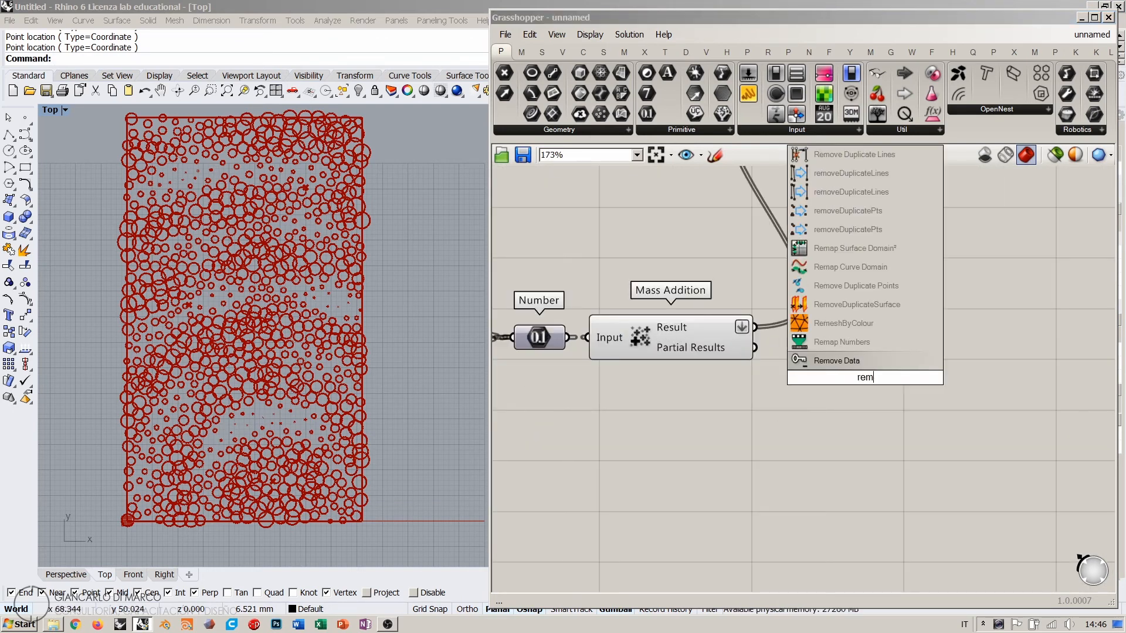
pyautogui.click(838, 343)
pyautogui.moveTo(756, 330); pyautogui.dragTo(799, 358)
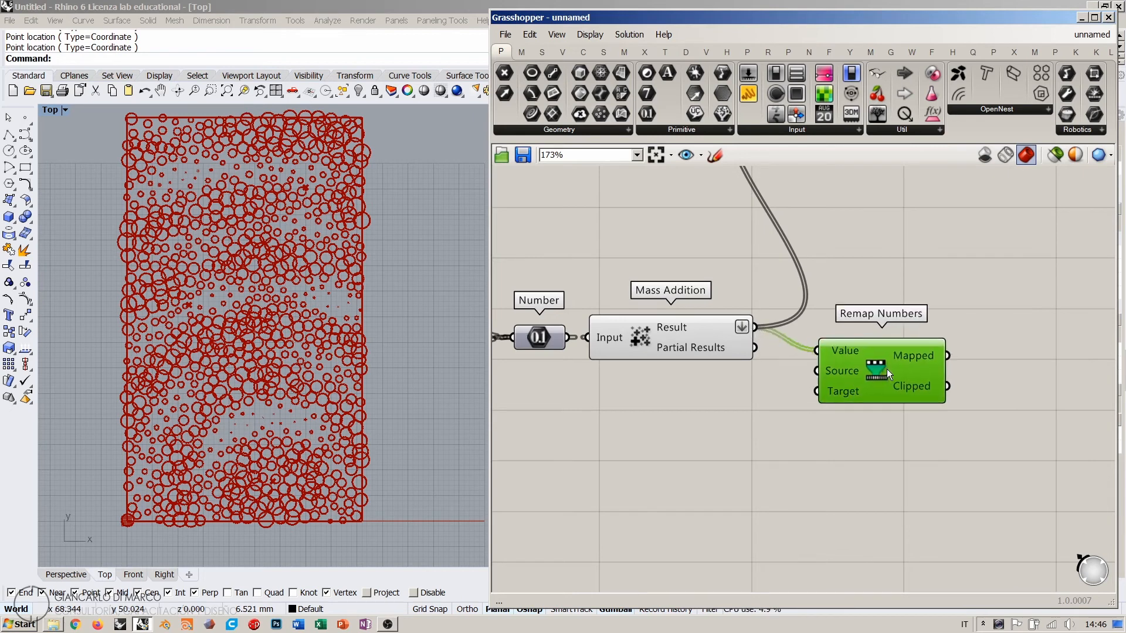
pyautogui.moveTo(865, 381); pyautogui.dragTo(1019, 346)
# Step: Add a Bounds component between Mass Addition and Remap Numbers, wiring Result into Numbers and Domain into Source
pyautogui.doubleClick(860, 438)
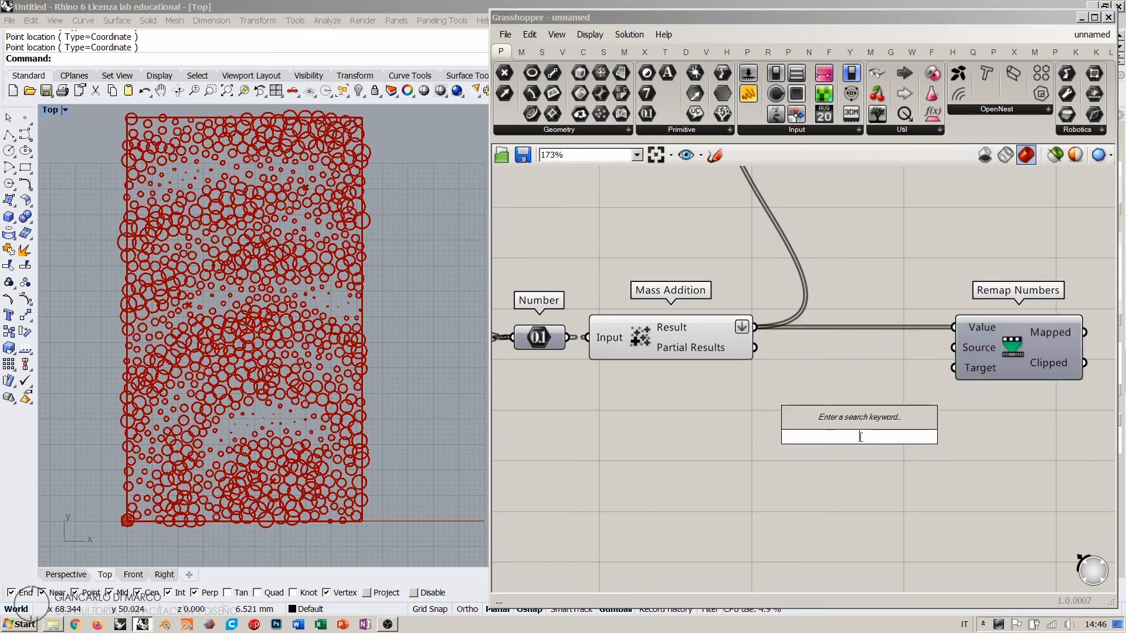
pyautogui.write('bounds')
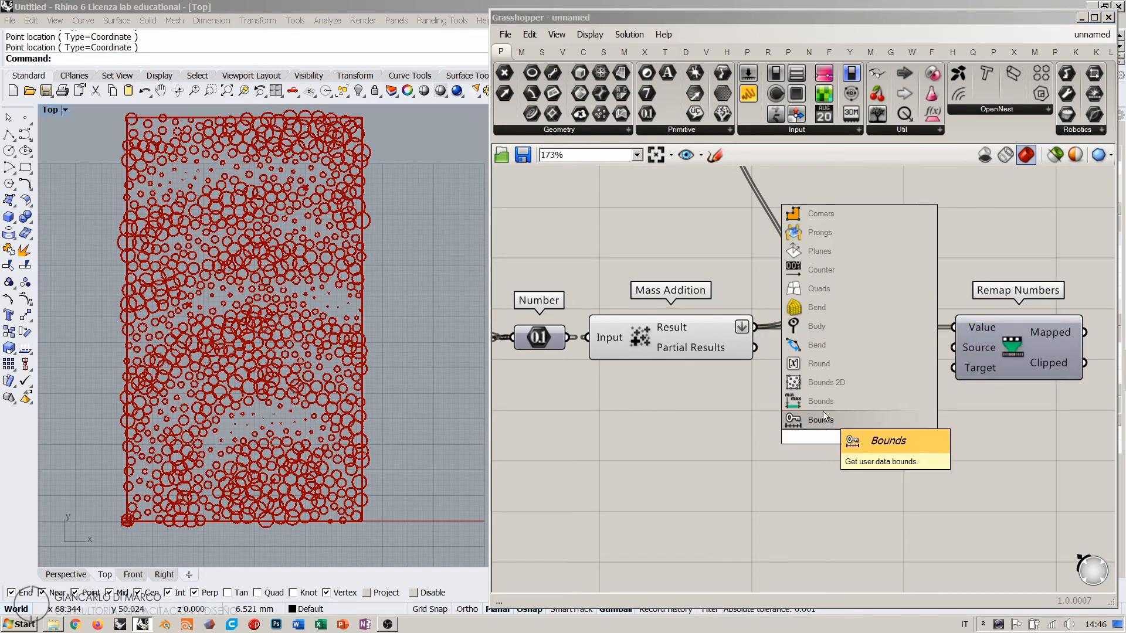
pyautogui.press('Return')
pyautogui.moveTo(755, 326); pyautogui.dragTo(850, 354)
pyautogui.moveTo(923, 352); pyautogui.dragTo(954, 347)
pyautogui.moveTo(872, 355)
pyautogui.mouseDown()
pyautogui.moveTo(888, 350)
pyautogui.moveTo(863, 353)
pyautogui.mouseUp()
pyautogui.click(881, 380)
pyautogui.click(876, 381)
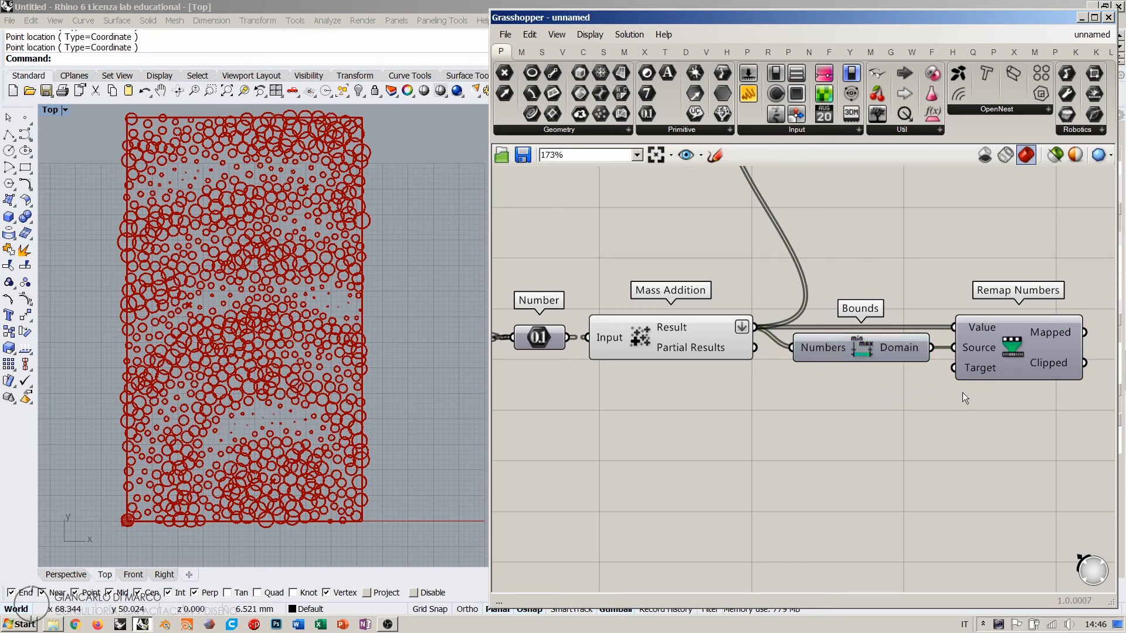
# Step: Connect the Mapped output of the Remap Numbers after Mass Addition to the Circle's Radius input
pyautogui.moveTo(975, 371)
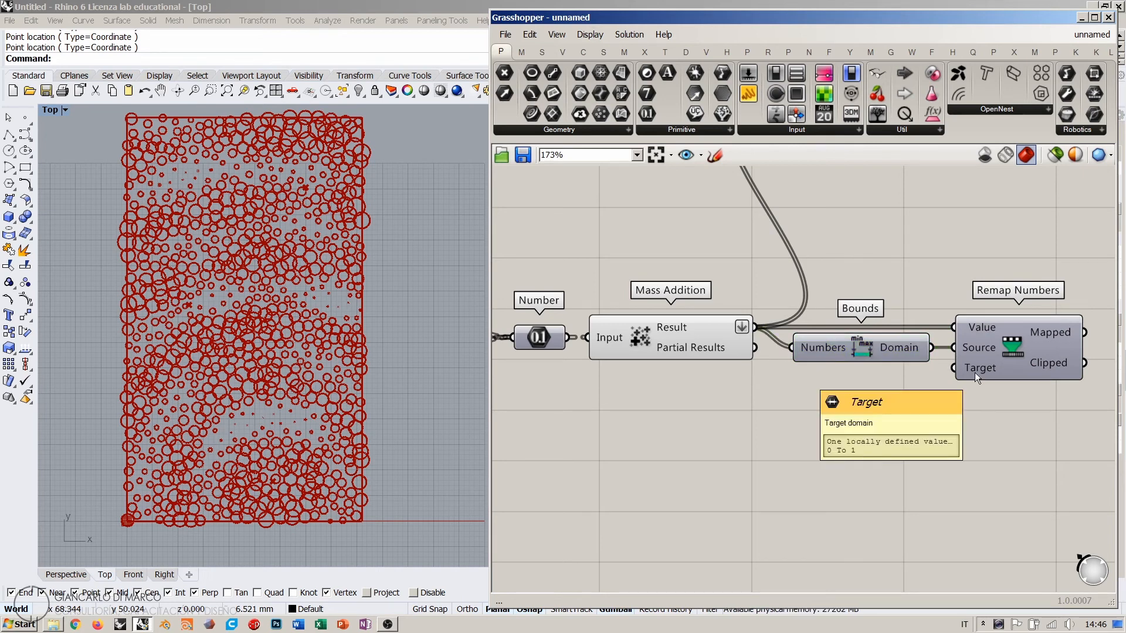
pyautogui.moveTo(974, 372); pyautogui.dragTo(851, 443, button='right')
pyautogui.scroll(-2, 823, 402)
pyautogui.moveTo(923, 404); pyautogui.dragTo(973, 230)
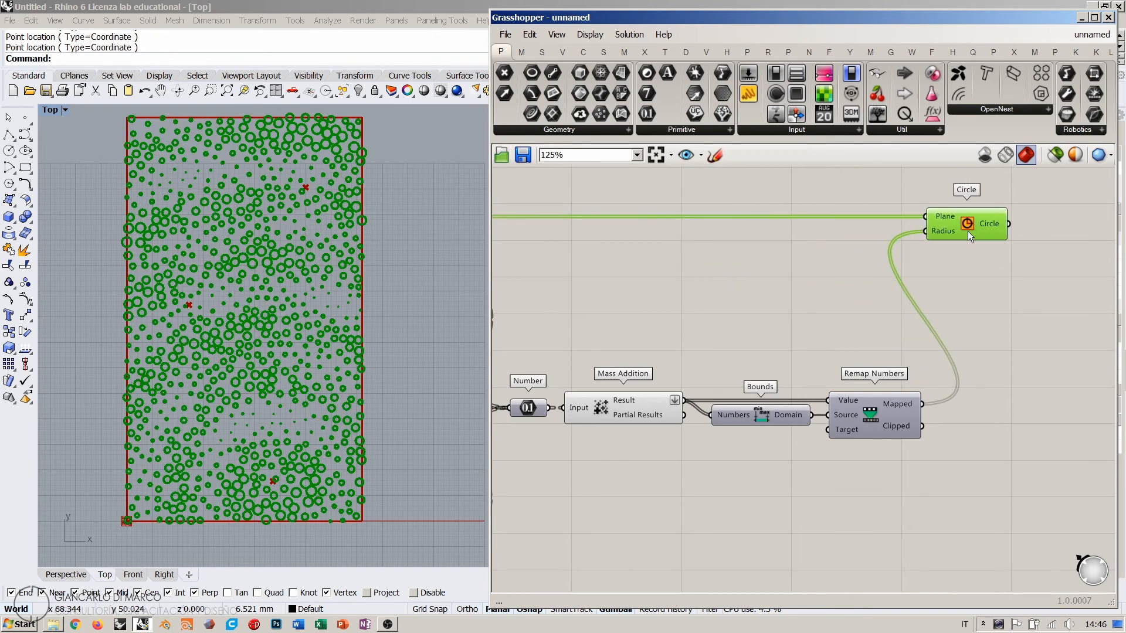
pyautogui.click(967, 297)
pyautogui.moveTo(237, 354); pyautogui.dragTo(261, 363, button='right')
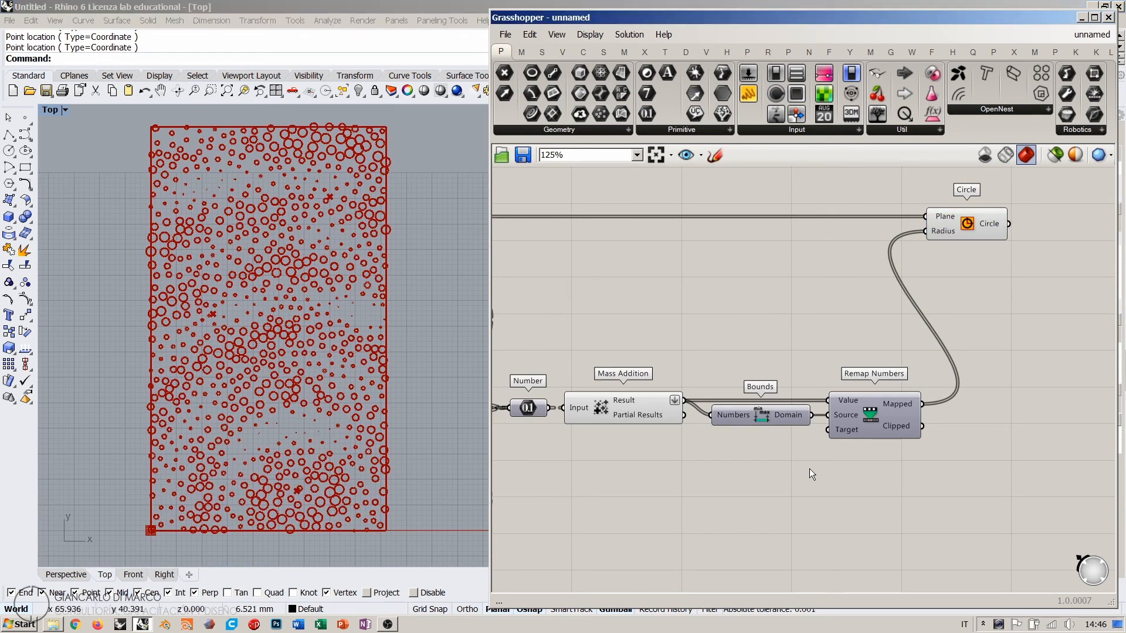
# Step: Raise the Number Slider feeding the Populate 2D Count to 938
pyautogui.scroll(4, 868, 395)
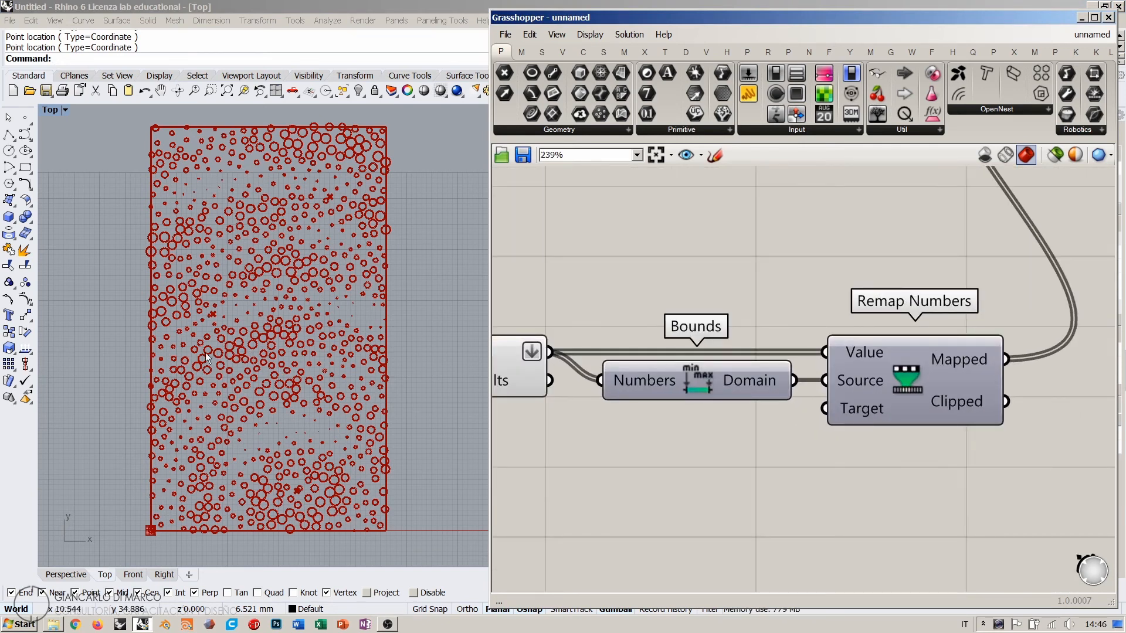
pyautogui.scroll(-5, 647, 354)
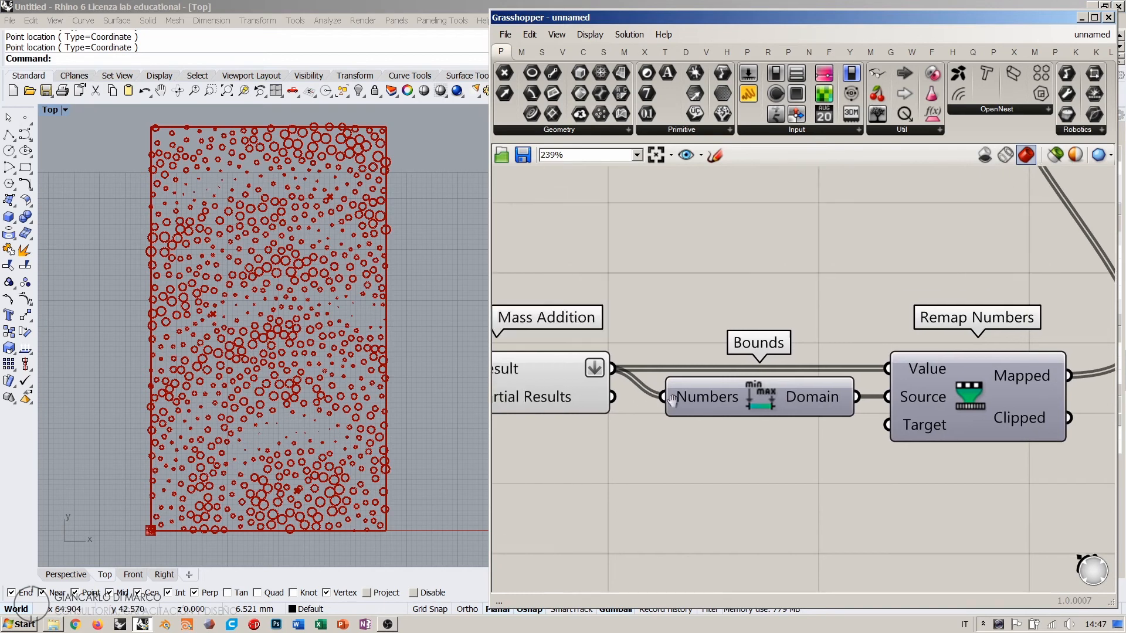
pyautogui.moveTo(647, 354); pyautogui.dragTo(1090, 376, button='right')
pyautogui.scroll(2, 542, 307)
pyautogui.moveTo(542, 307); pyautogui.dragTo(607, 345, button='right')
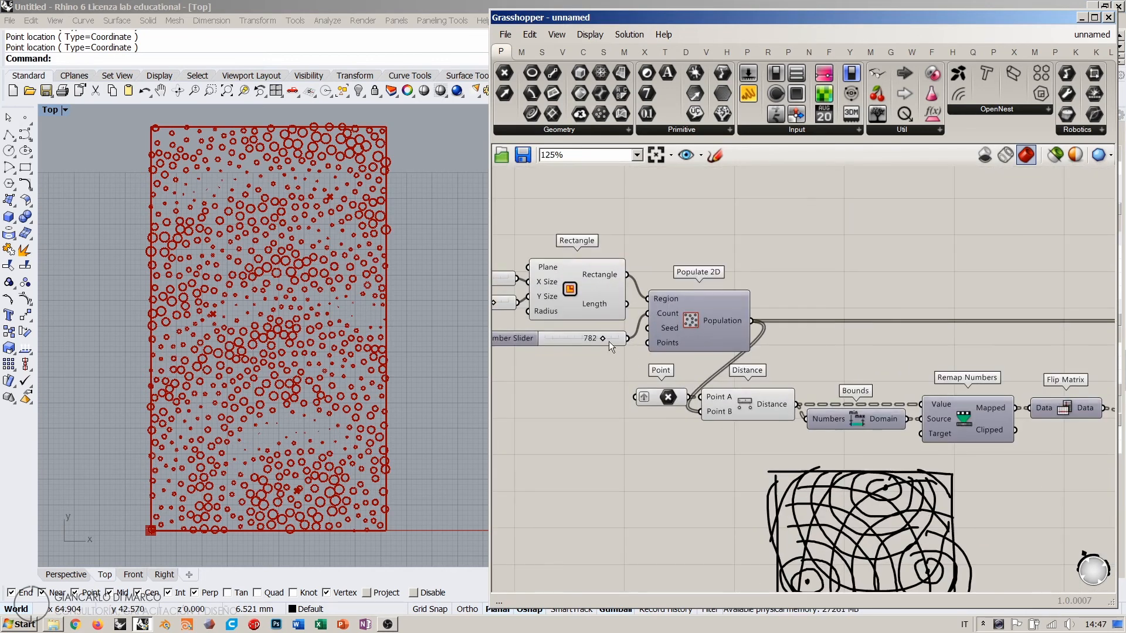
pyautogui.scroll(4, 604, 342)
pyautogui.moveTo(610, 341); pyautogui.dragTo(629, 343)
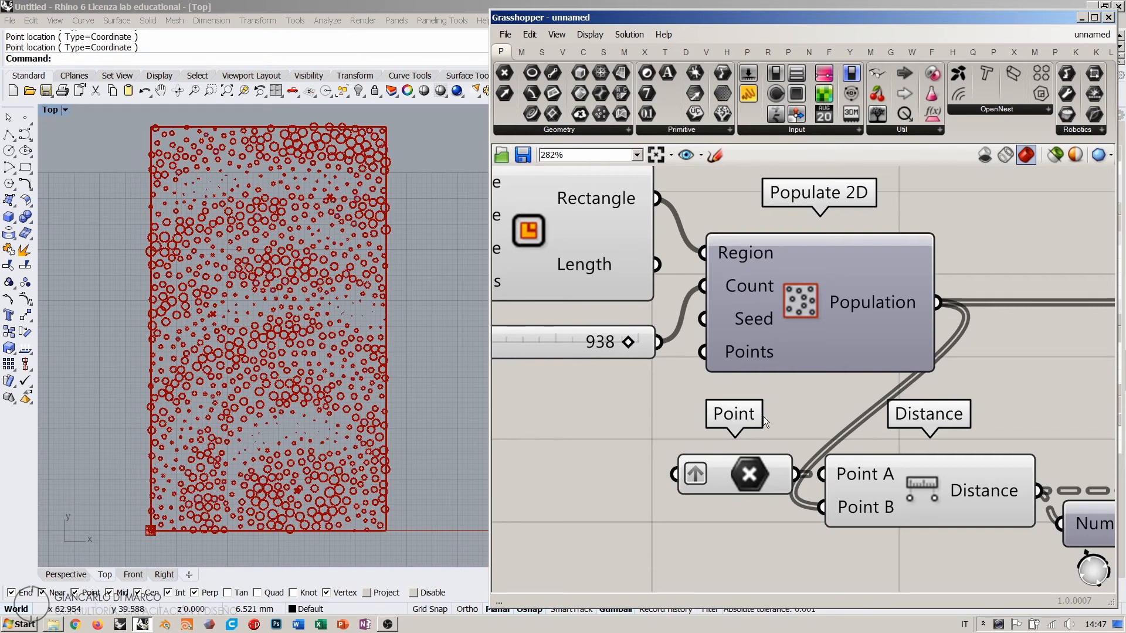
# Step: Add a Number Slider, wire it into the Target of the Remap Numbers after Mass Addition, and set it to 0.317
pyautogui.scroll(-6, 565, 318)
pyautogui.moveTo(793, 378); pyautogui.dragTo(575, 337, button='right')
pyautogui.moveTo(946, 415); pyautogui.dragTo(623, 353, button='right')
pyautogui.moveTo(920, 381); pyautogui.dragTo(812, 430, button='right')
pyautogui.scroll(2, 758, 339)
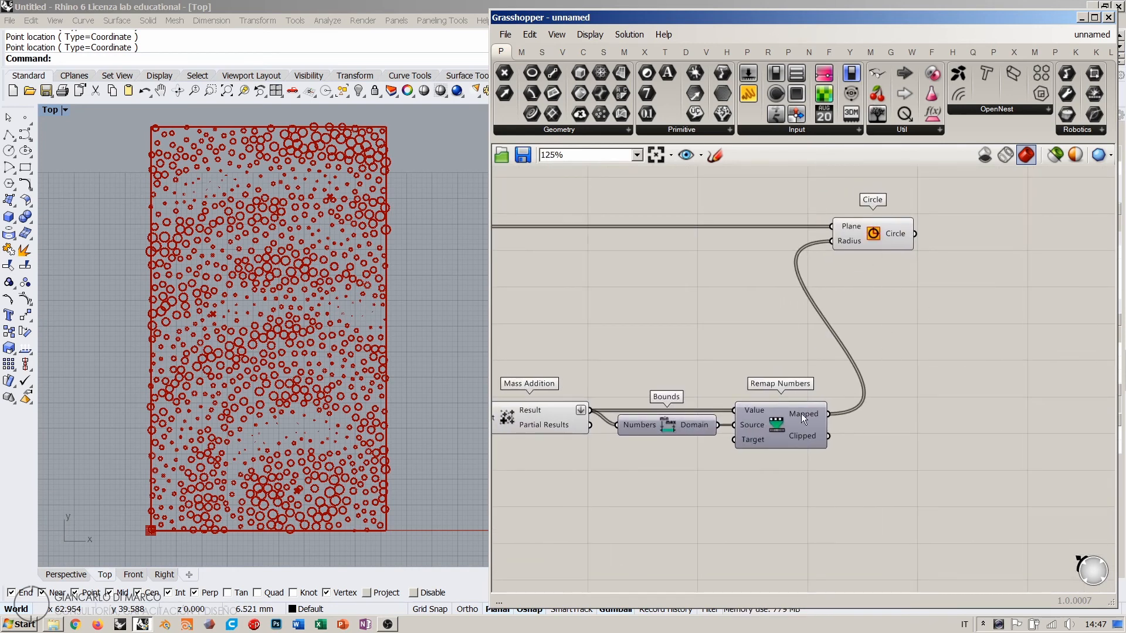
pyautogui.scroll(2, 871, 346)
pyautogui.moveTo(801, 414); pyautogui.dragTo(937, 343, button='right')
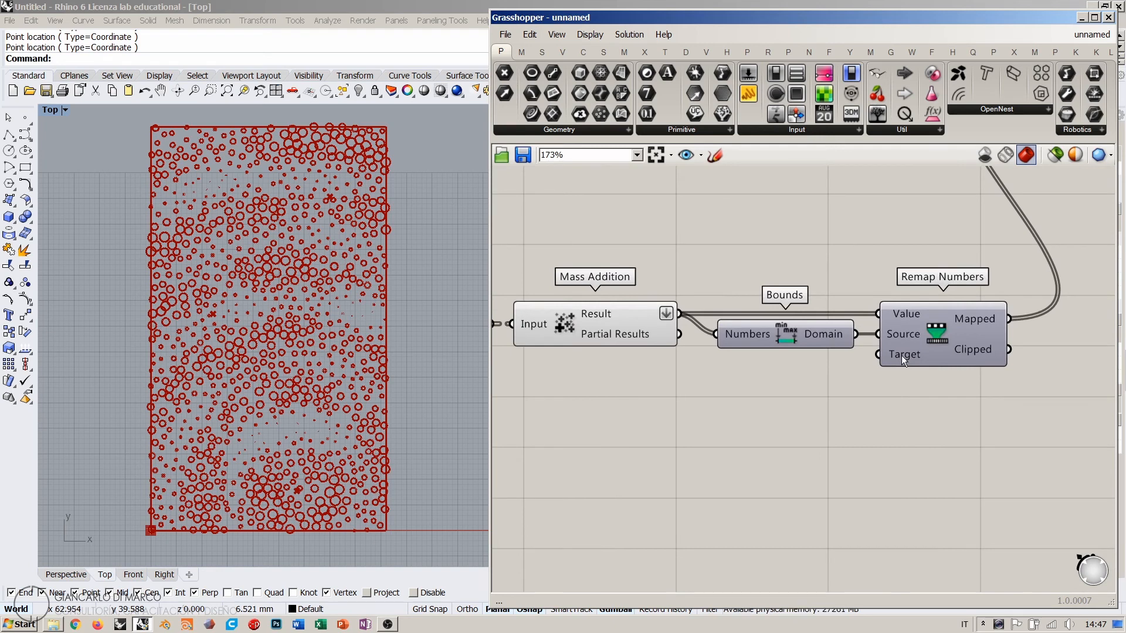
pyautogui.moveTo(902, 356)
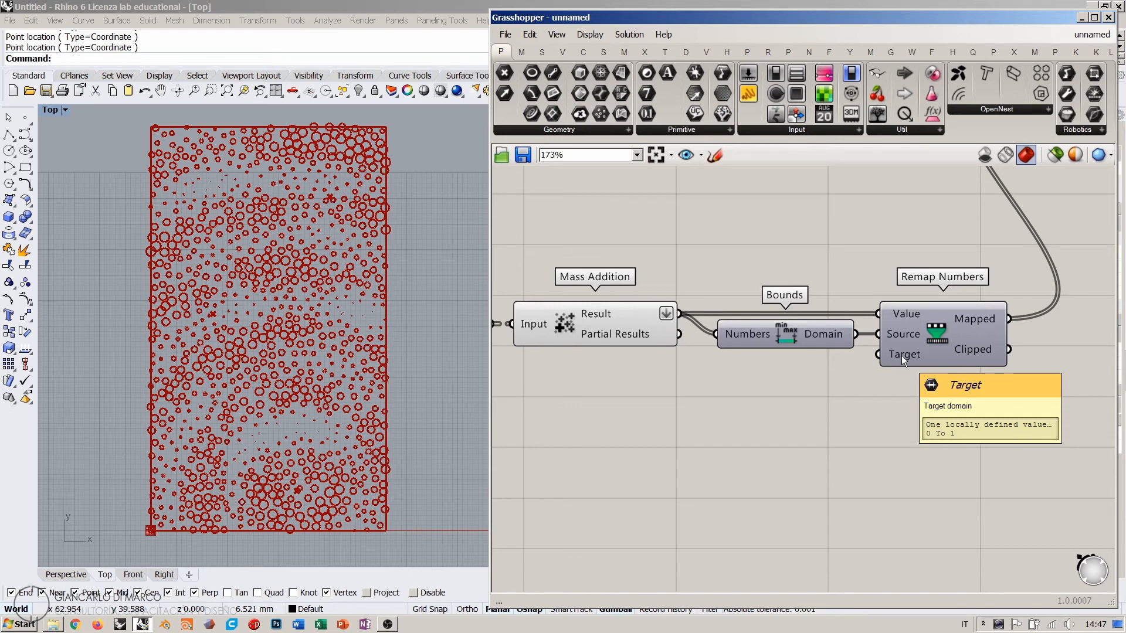
pyautogui.scroll(4, 901, 355)
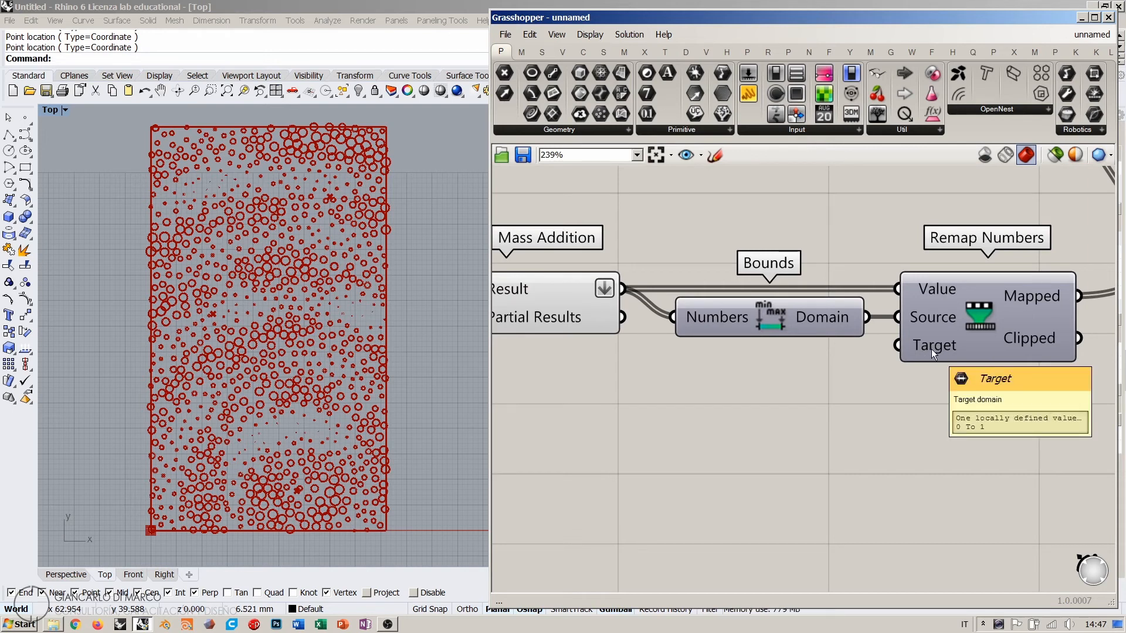
pyautogui.doubleClick(739, 430)
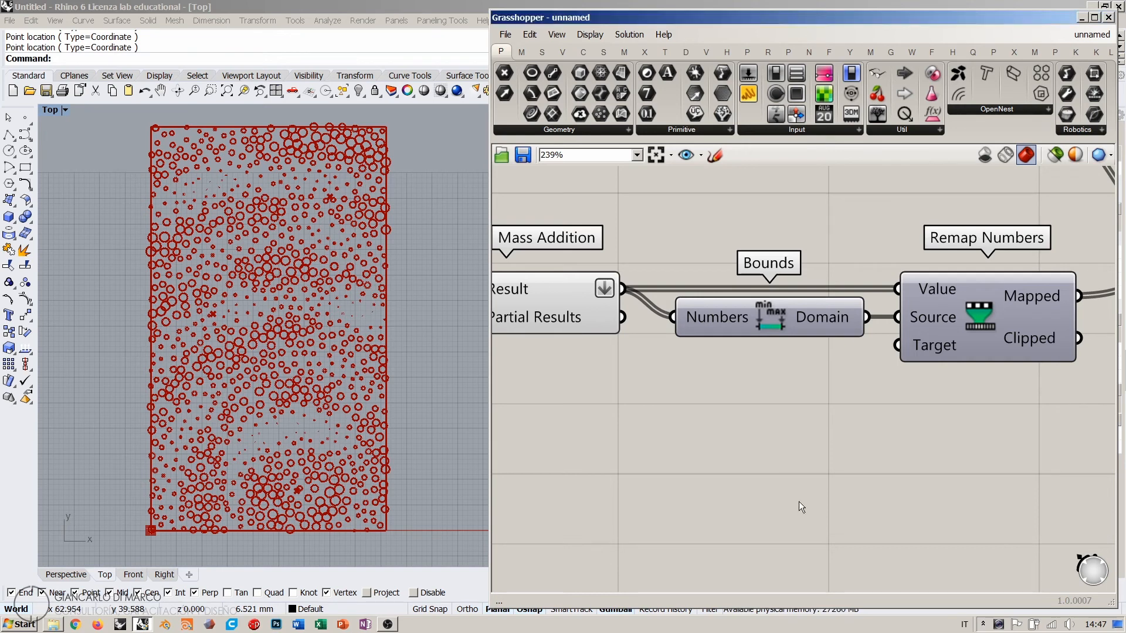
pyautogui.moveTo(747, 73); pyautogui.dragTo(729, 410)
pyautogui.moveTo(898, 405); pyautogui.dragTo(908, 364)
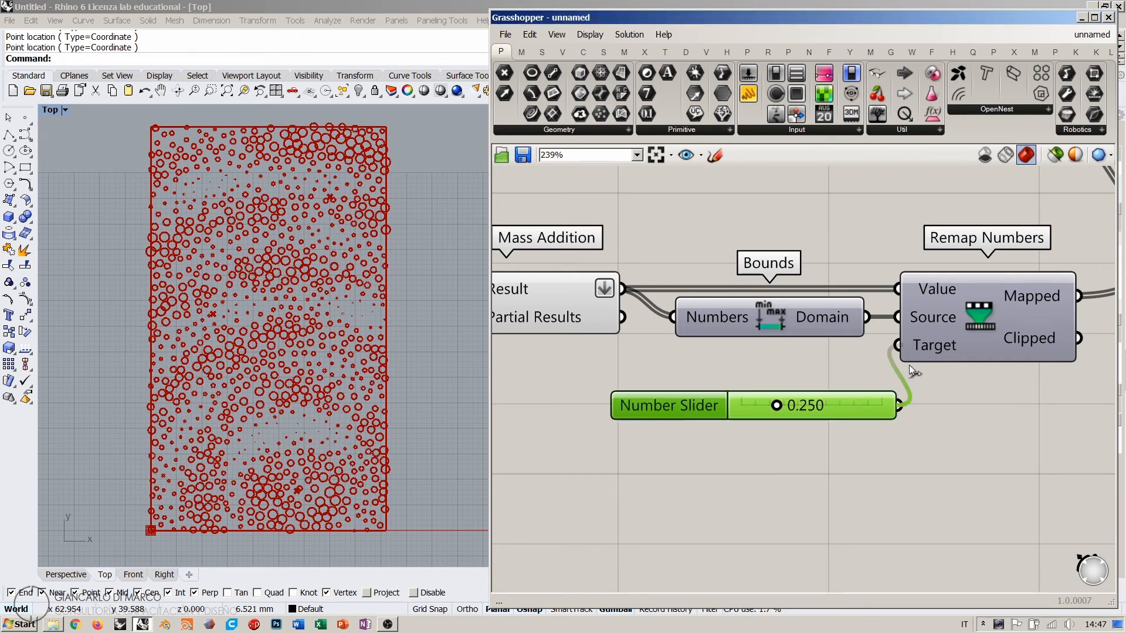
pyautogui.moveTo(860, 408); pyautogui.dragTo(836, 378)
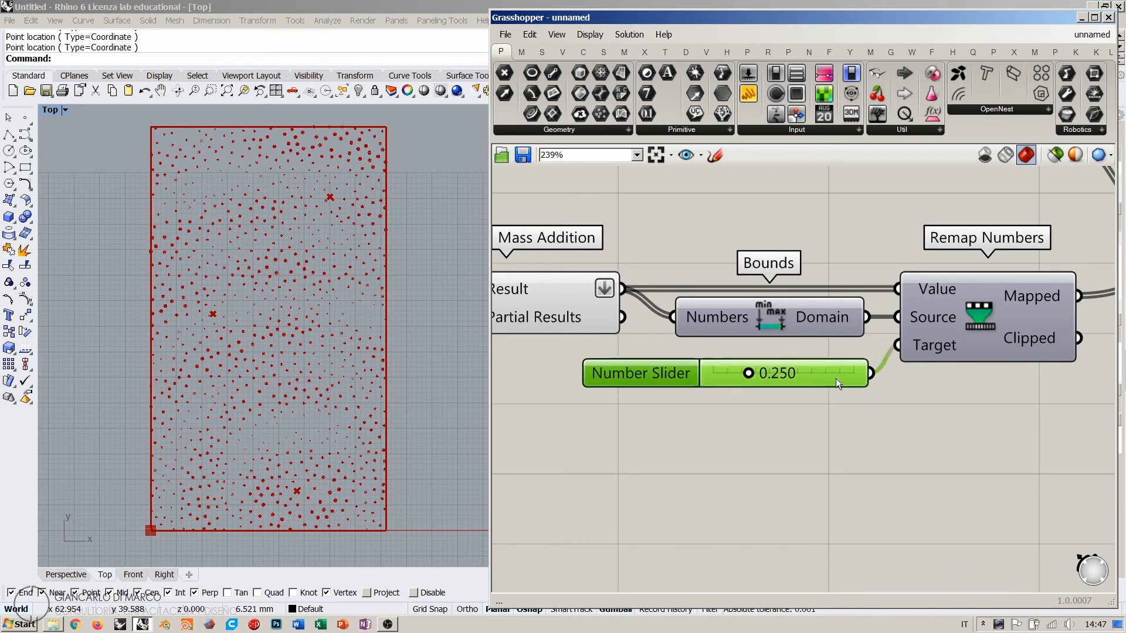
pyautogui.click(852, 441)
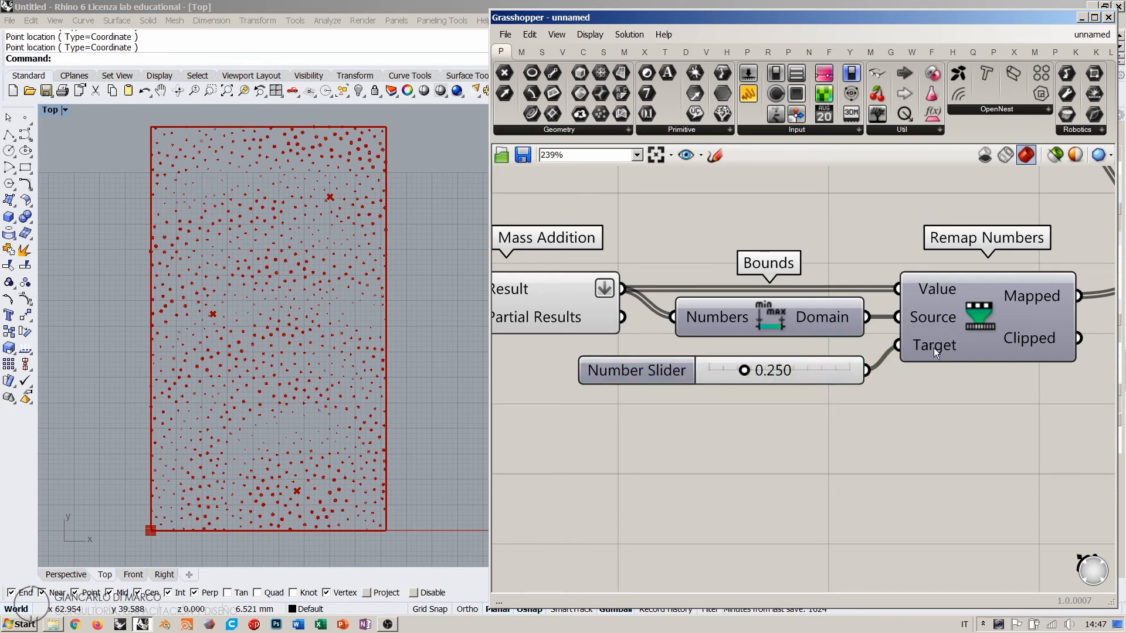
pyautogui.moveTo(933, 347)
pyautogui.moveTo(743, 370)
pyautogui.mouseDown()
pyautogui.moveTo(808, 370)
pyautogui.moveTo(752, 375)
pyautogui.mouseUp()
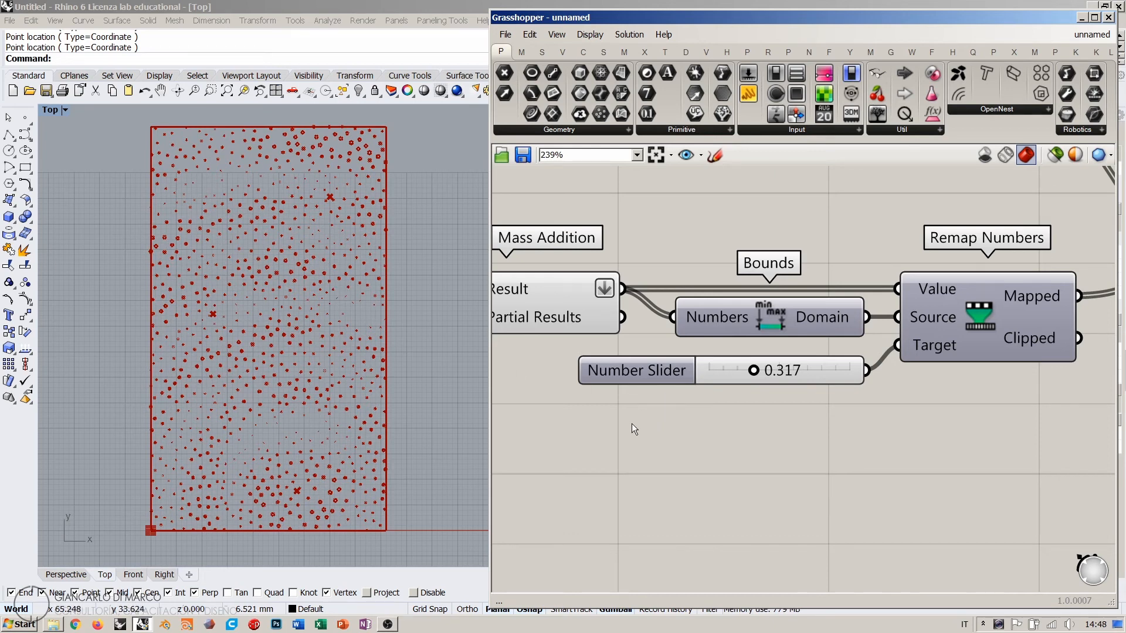
# Step: Change the first Graph Mapper to Sinc, placing its peak at the upper-left corner and tightening the curve into decaying waves
pyautogui.scroll(-5, 891, 400)
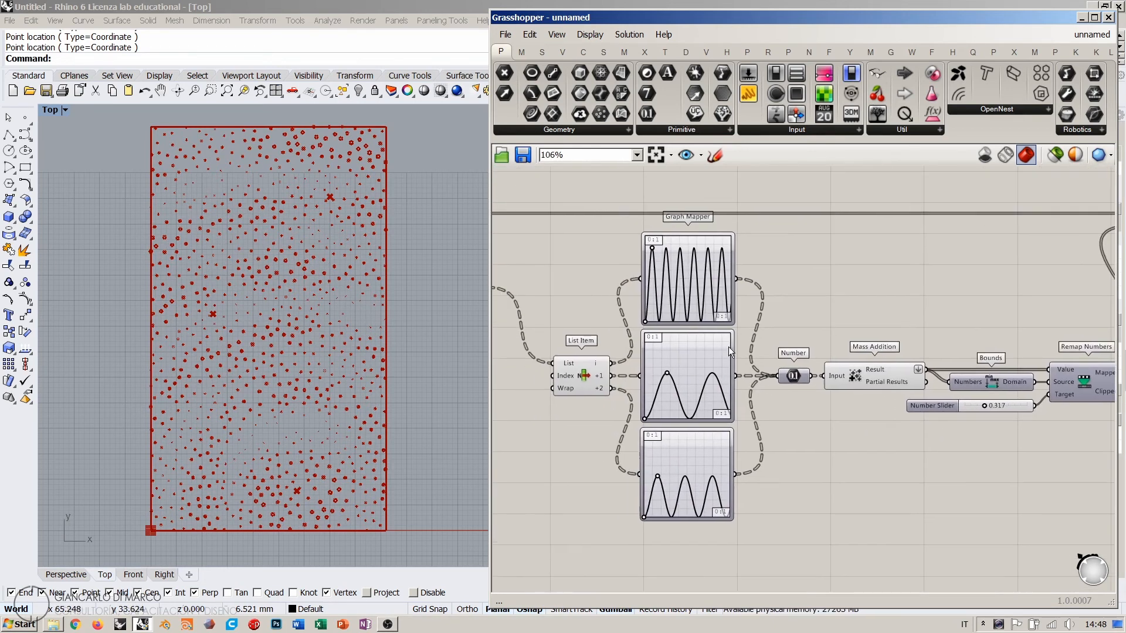
pyautogui.scroll(1, 728, 347)
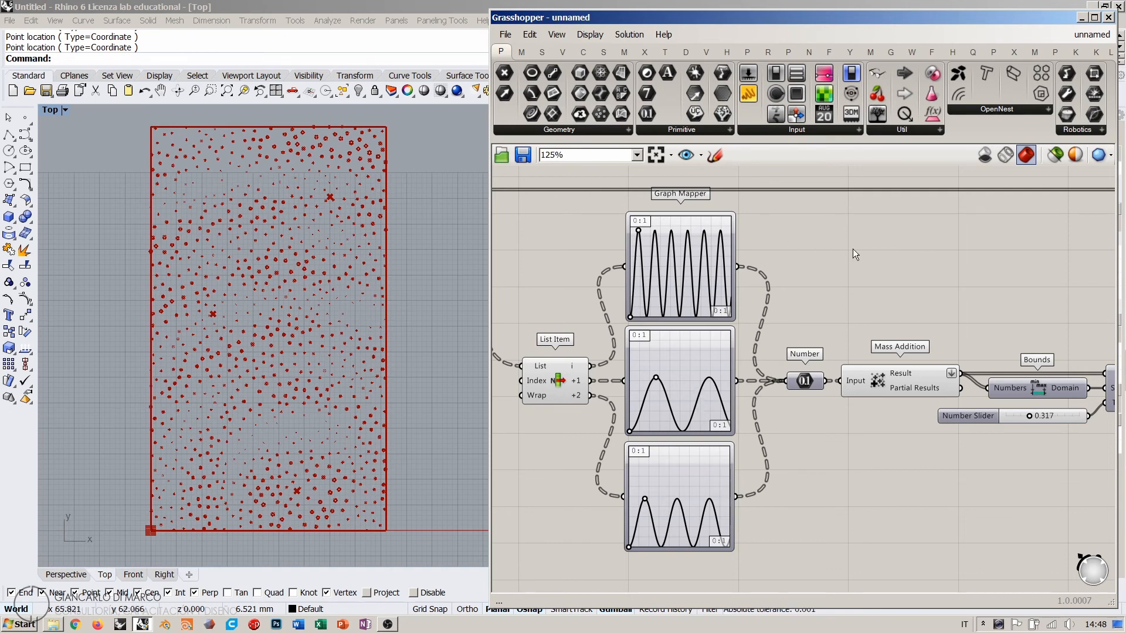
pyautogui.moveTo(797, 263); pyautogui.dragTo(805, 275, button='right')
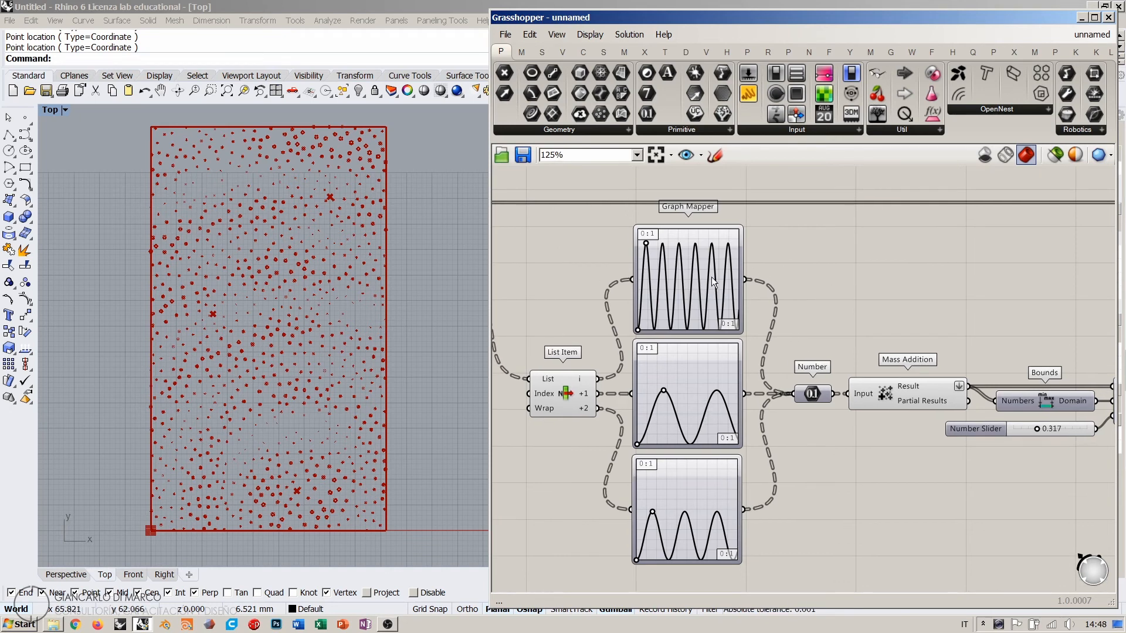
pyautogui.rightClick(680, 267)
pyautogui.moveTo(756, 436)
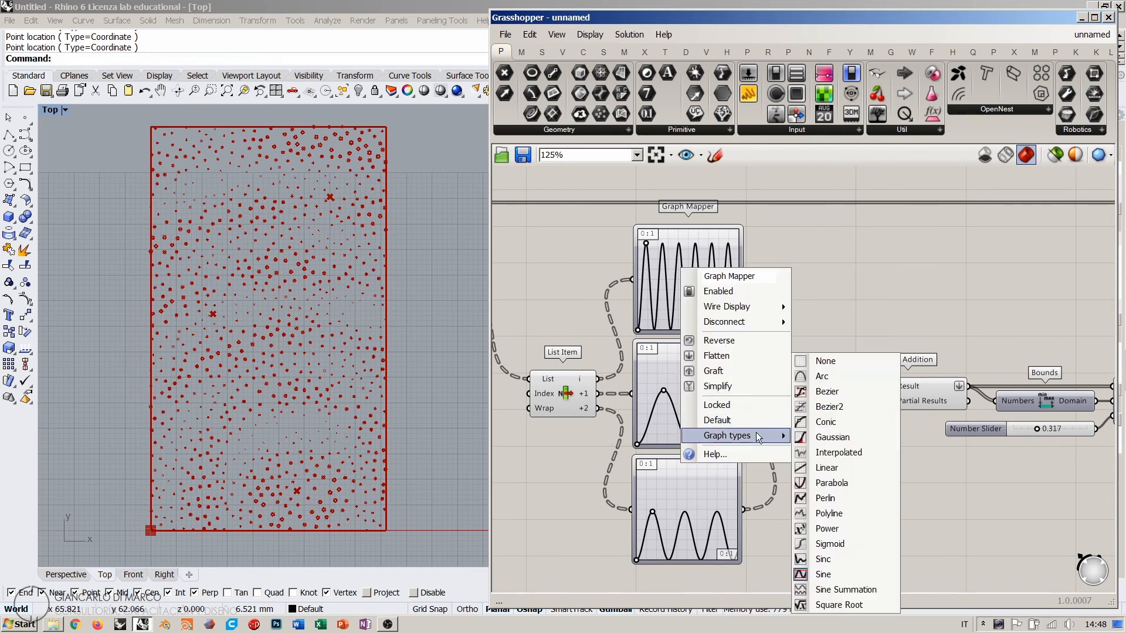
pyautogui.click(830, 560)
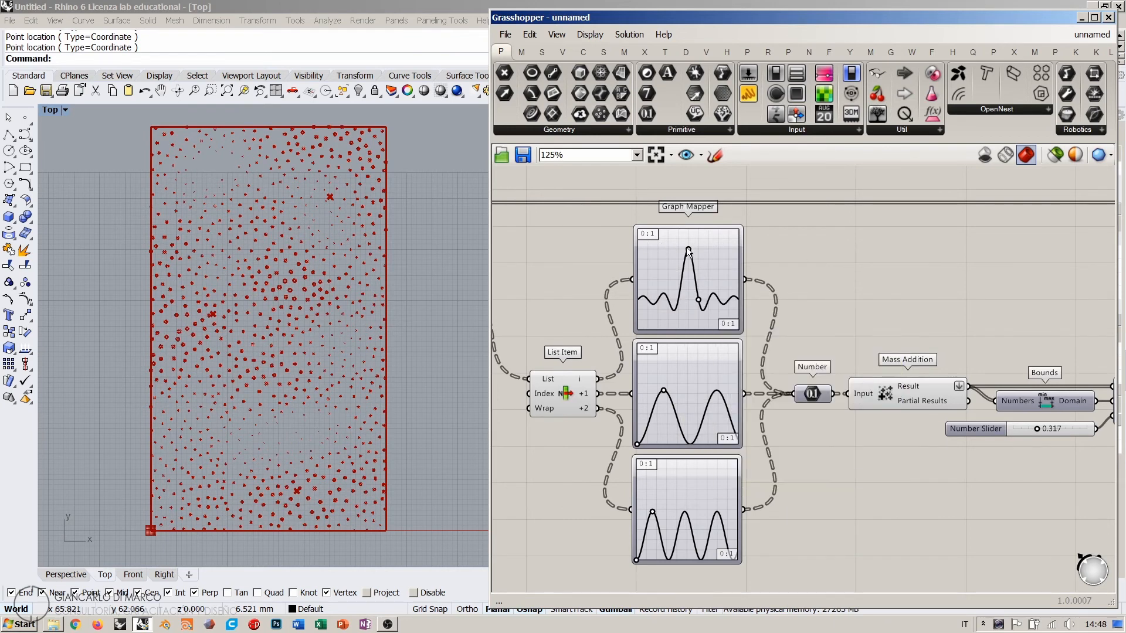
pyautogui.moveTo(688, 249); pyautogui.dragTo(622, 225)
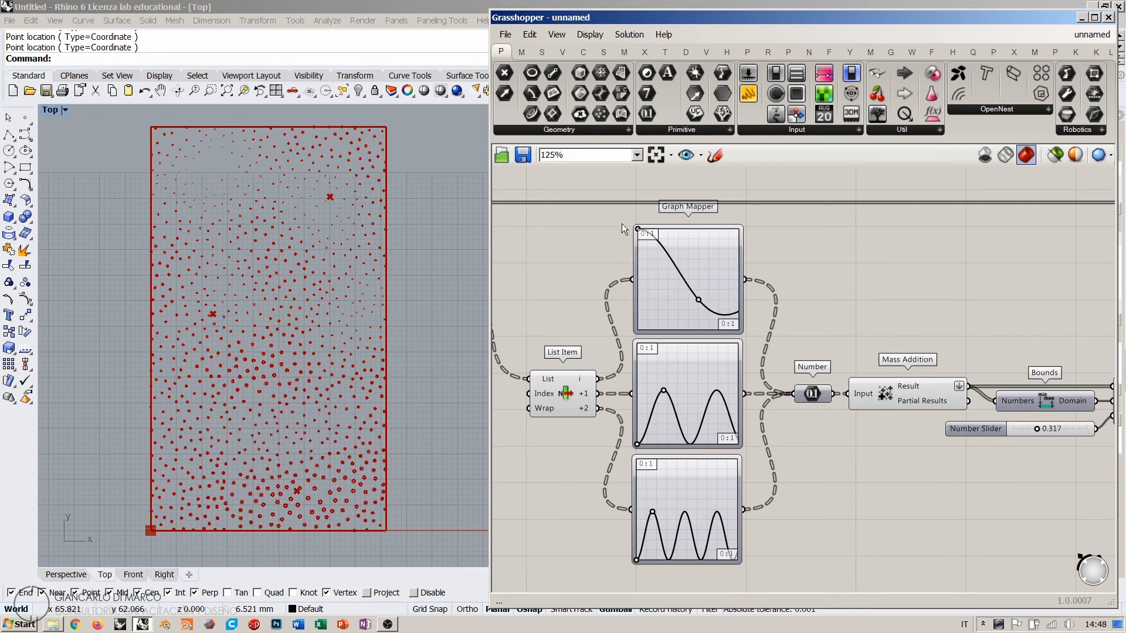
pyautogui.moveTo(698, 299); pyautogui.dragTo(658, 285)
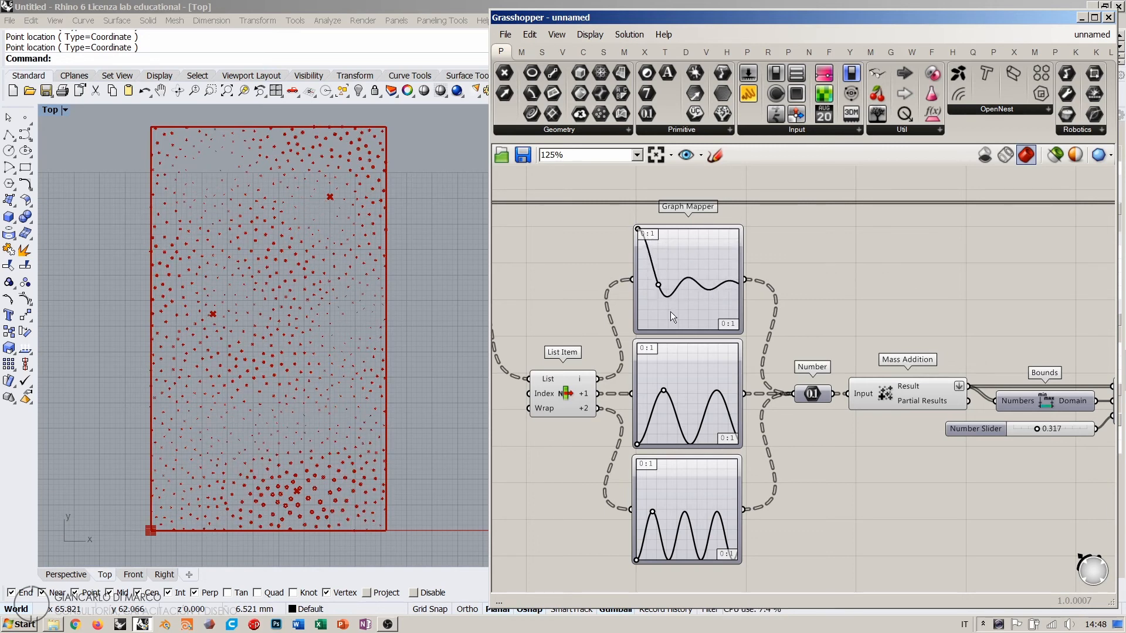
# Step: Change the second Graph Mapper to Sinc, with its peak in the upper-left corner and a steep drop into many small waves
pyautogui.rightClick(684, 381)
pyautogui.moveTo(760, 550)
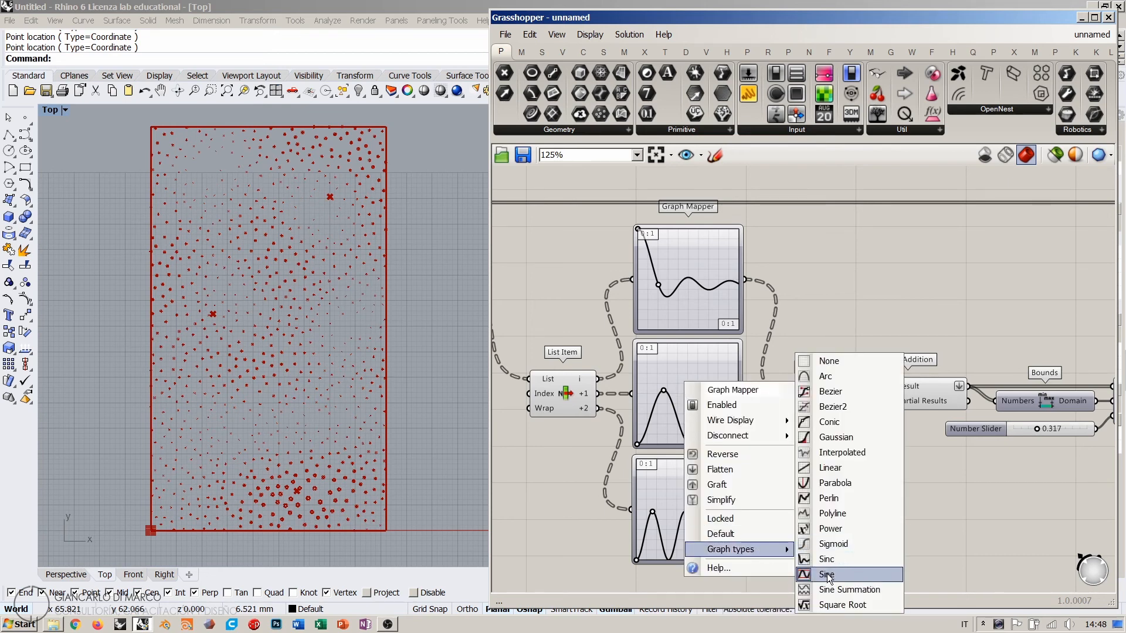
pyautogui.click(826, 559)
pyautogui.moveTo(687, 364); pyautogui.dragTo(607, 337)
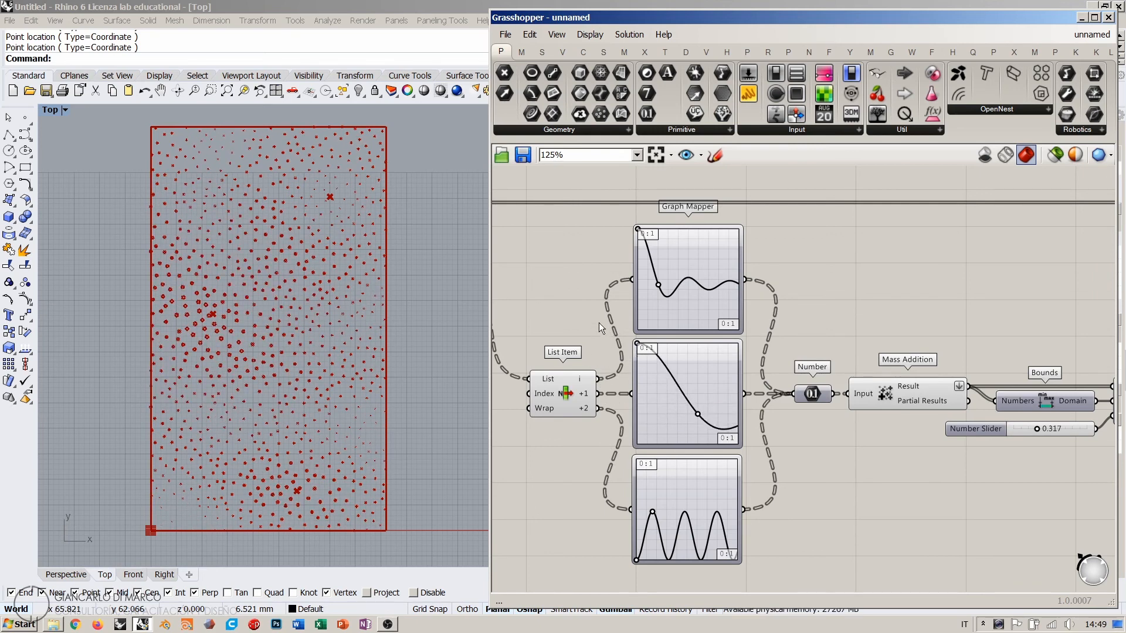
pyautogui.moveTo(698, 414); pyautogui.dragTo(646, 395)
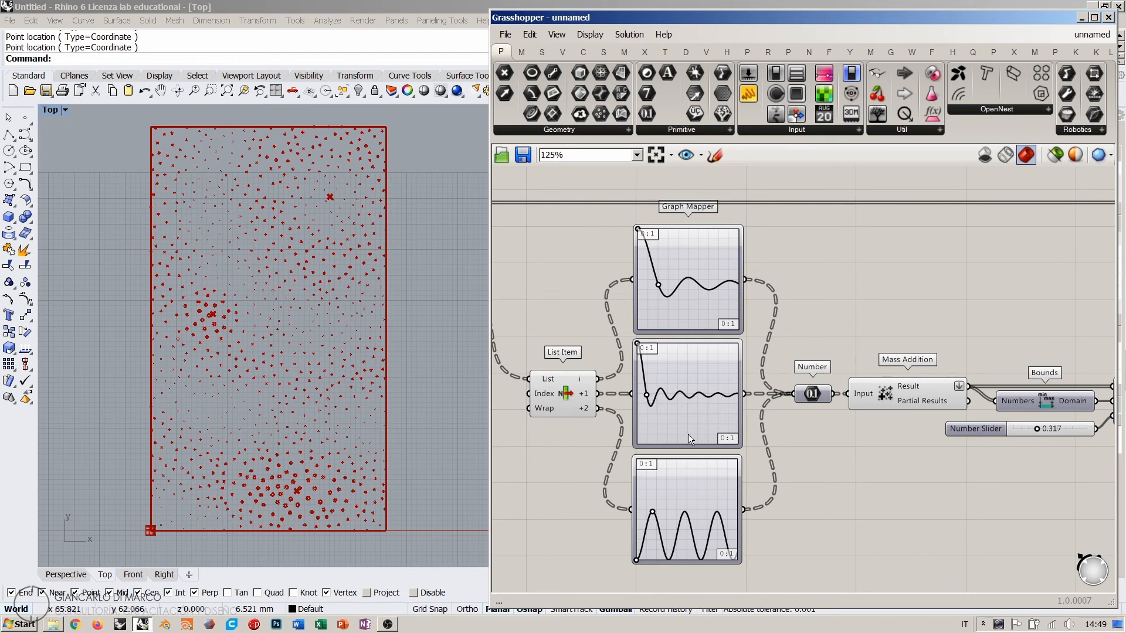
# Step: Change the third Graph Mapper to Sinc, with its peak halfway up the left edge and one wide, gentle dip
pyautogui.rightClick(679, 488)
pyautogui.moveTo(757, 585)
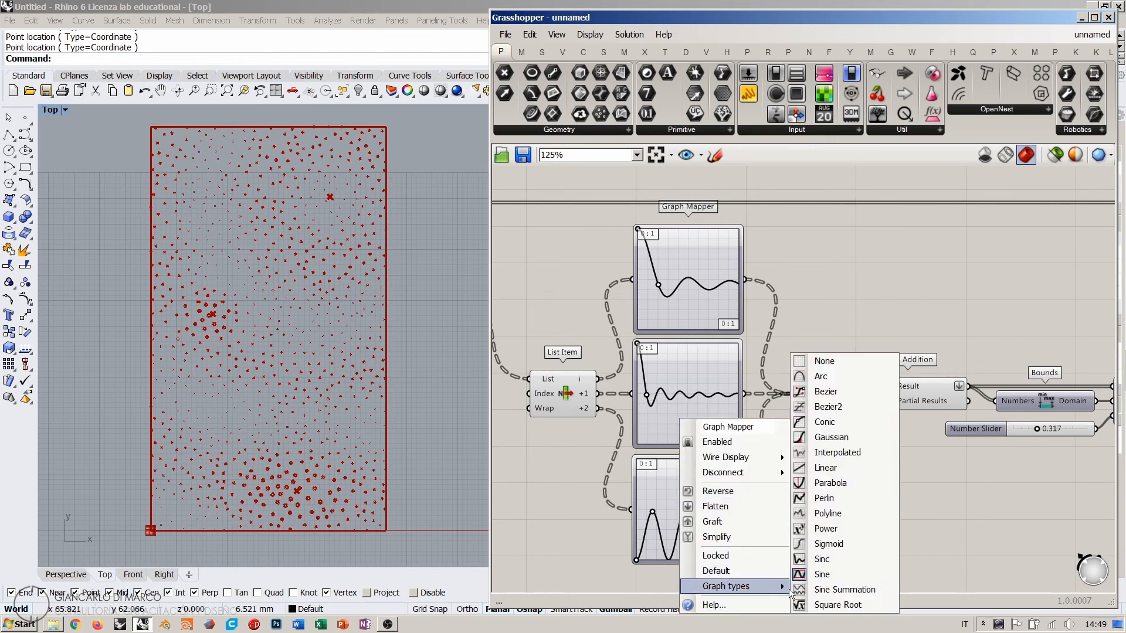
pyautogui.click(822, 576)
pyautogui.moveTo(691, 484); pyautogui.dragTo(637, 499)
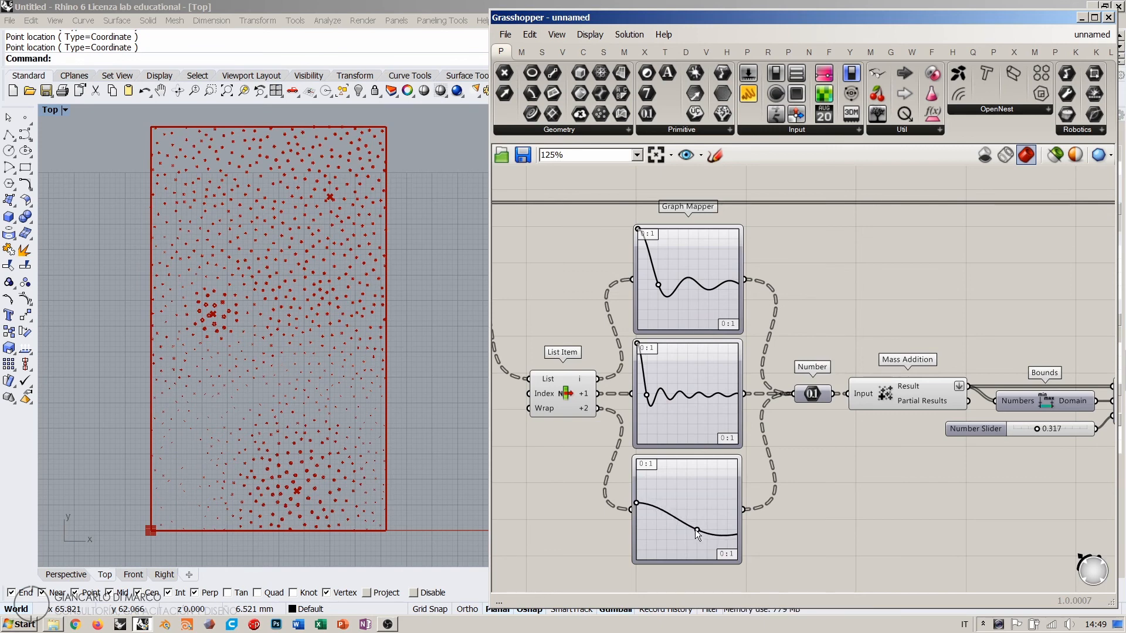
pyautogui.moveTo(695, 529); pyautogui.dragTo(677, 543)
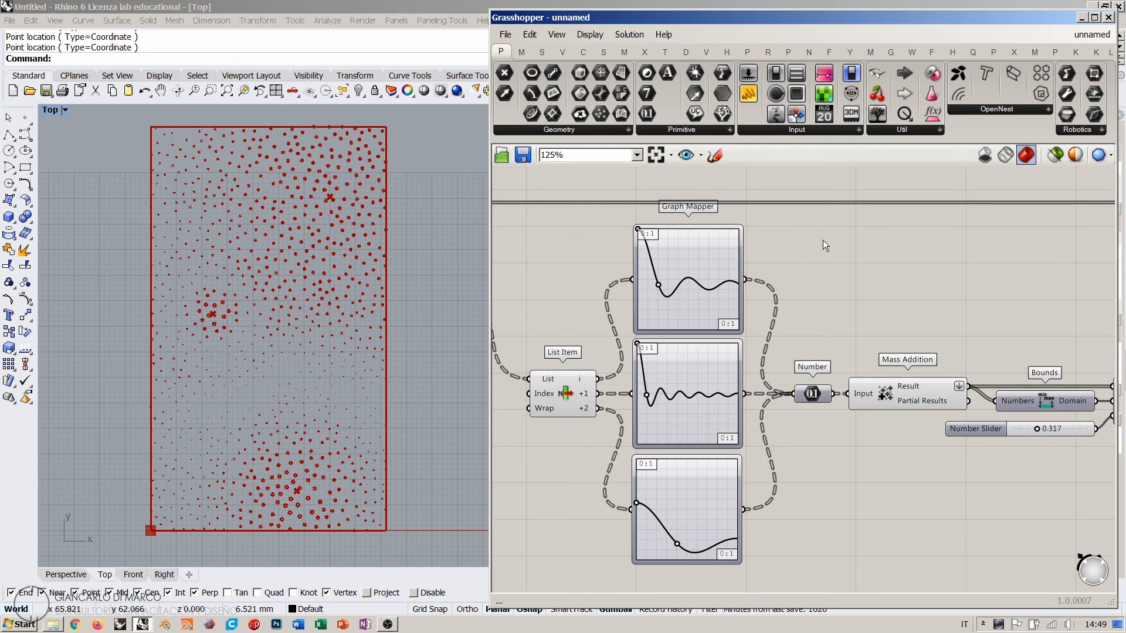
# Step: Select the Point parameter and shift the attractor points in Rhino: uppermost up-right, middle down-left, and lowest slightly up
pyautogui.moveTo(563, 351); pyautogui.dragTo(850, 374, button='right')
pyautogui.moveTo(516, 374); pyautogui.dragTo(793, 397, button='right')
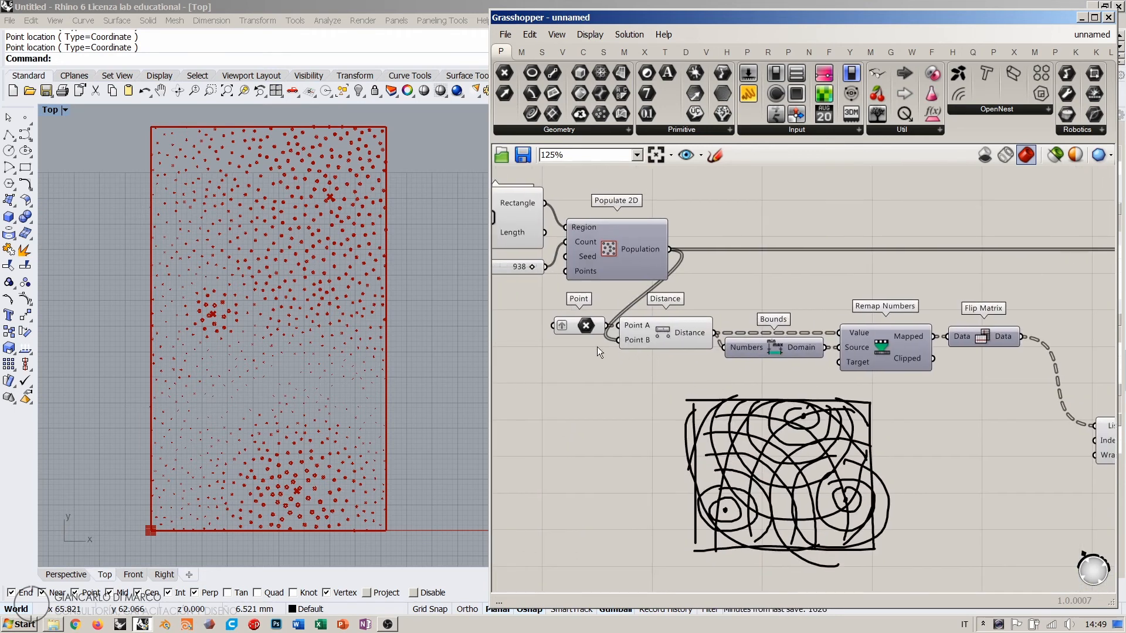
pyautogui.click(585, 326)
pyautogui.moveTo(328, 195); pyautogui.dragTo(349, 156)
pyautogui.moveTo(225, 319); pyautogui.dragTo(204, 357)
pyautogui.moveTo(298, 490)
pyautogui.mouseDown()
pyautogui.moveTo(345, 409)
pyautogui.moveTo(339, 465)
pyautogui.moveTo(279, 473)
pyautogui.moveTo(298, 471)
pyautogui.mouseUp()
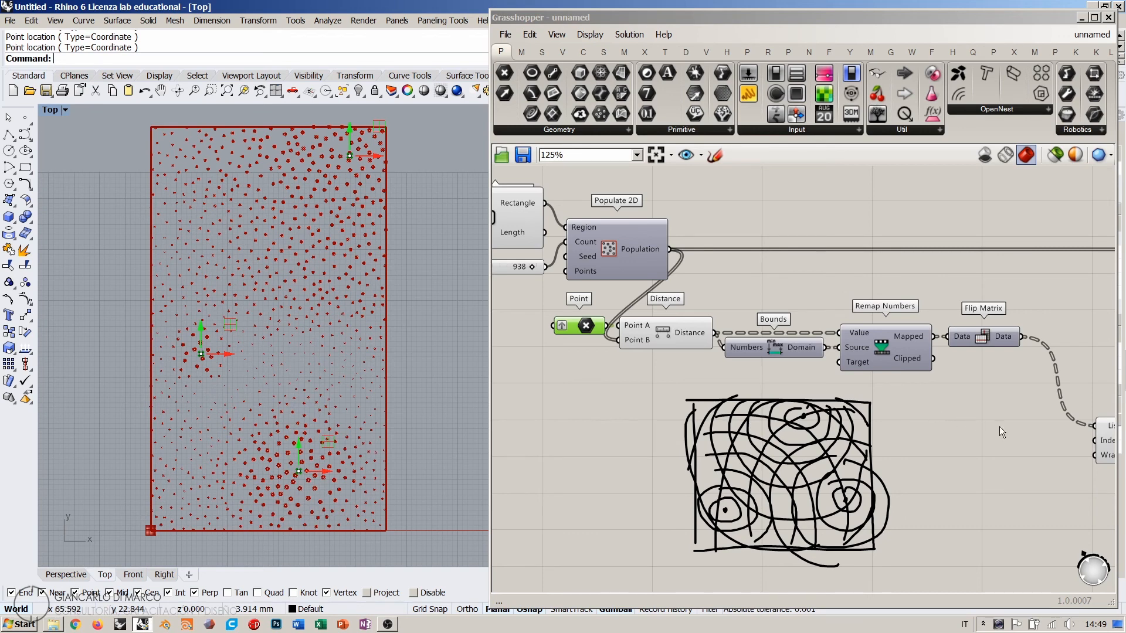
pyautogui.moveTo(999, 427); pyautogui.dragTo(555, 376, button='right')
pyautogui.click(951, 244)
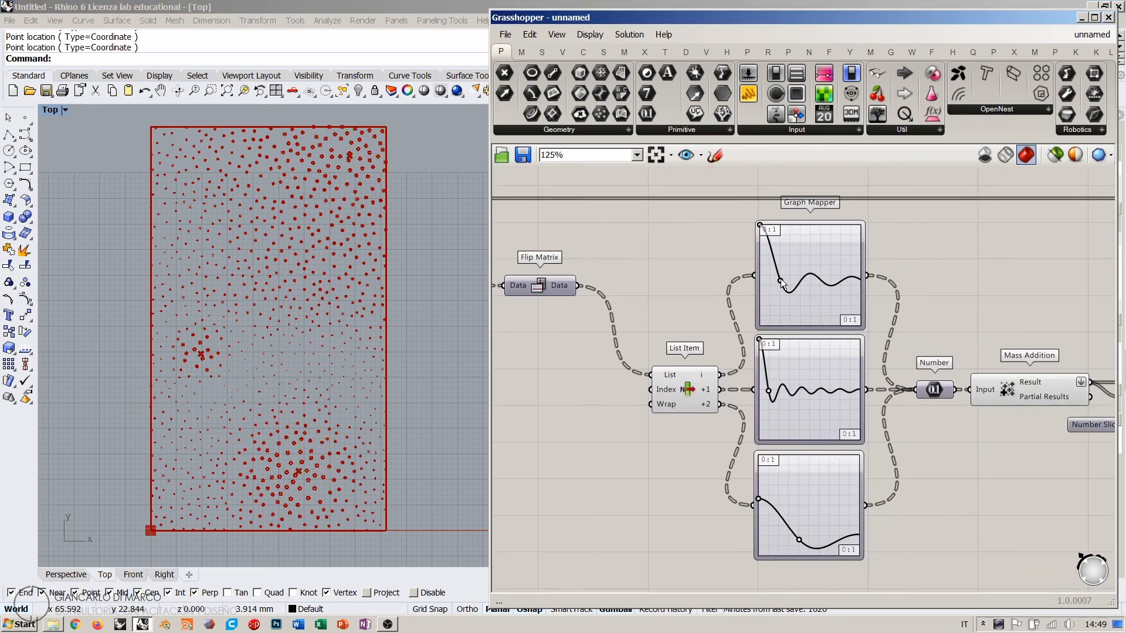
# Step: Tighten the first Graph Mapper's Sinc waves and reshape the third to rise from low on its left edge into gentle waves
pyautogui.moveTo(782, 283); pyautogui.dragTo(769, 282)
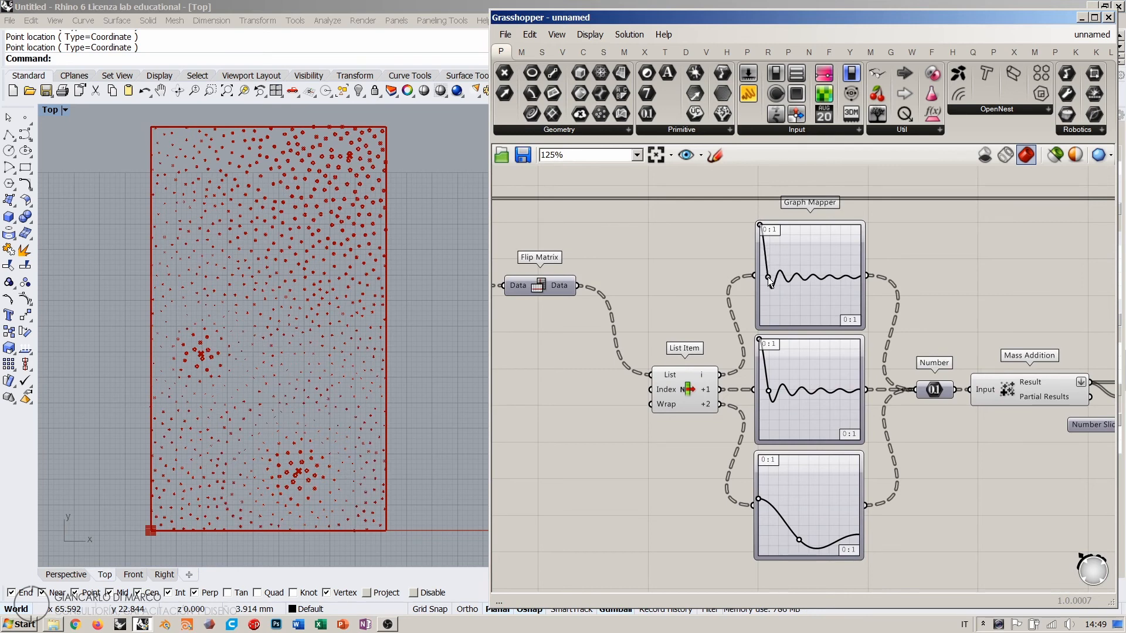
pyautogui.moveTo(800, 539); pyautogui.dragTo(777, 499)
pyautogui.doubleClick(755, 554)
pyautogui.click(935, 601)
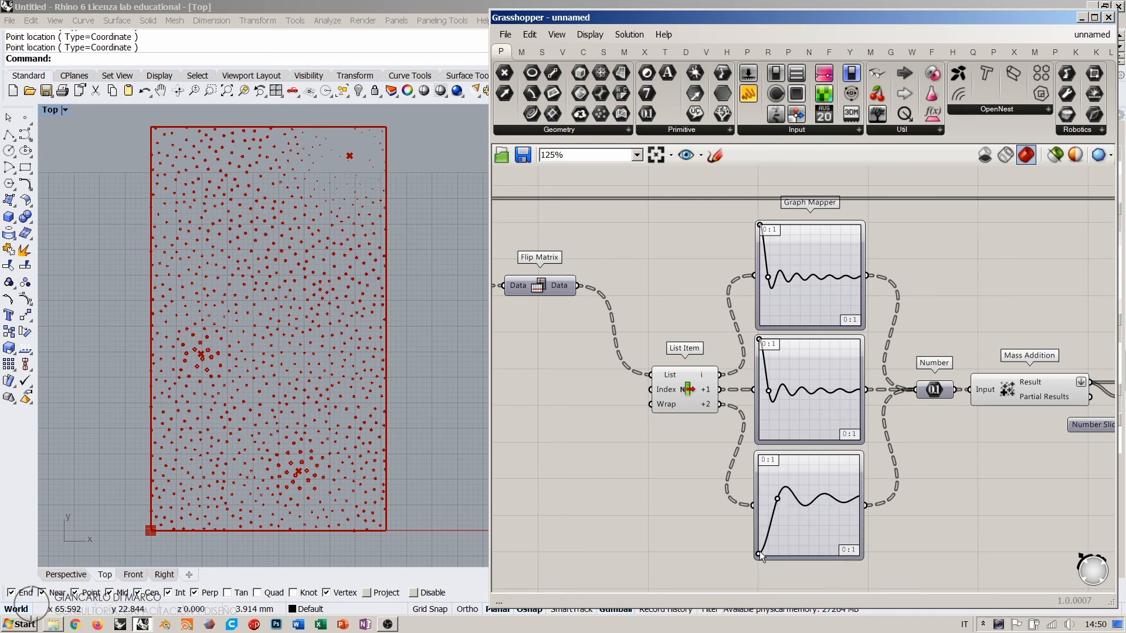
pyautogui.moveTo(759, 551)
pyautogui.mouseDown()
pyautogui.moveTo(759, 500)
pyautogui.moveTo(755, 529)
pyautogui.mouseUp()
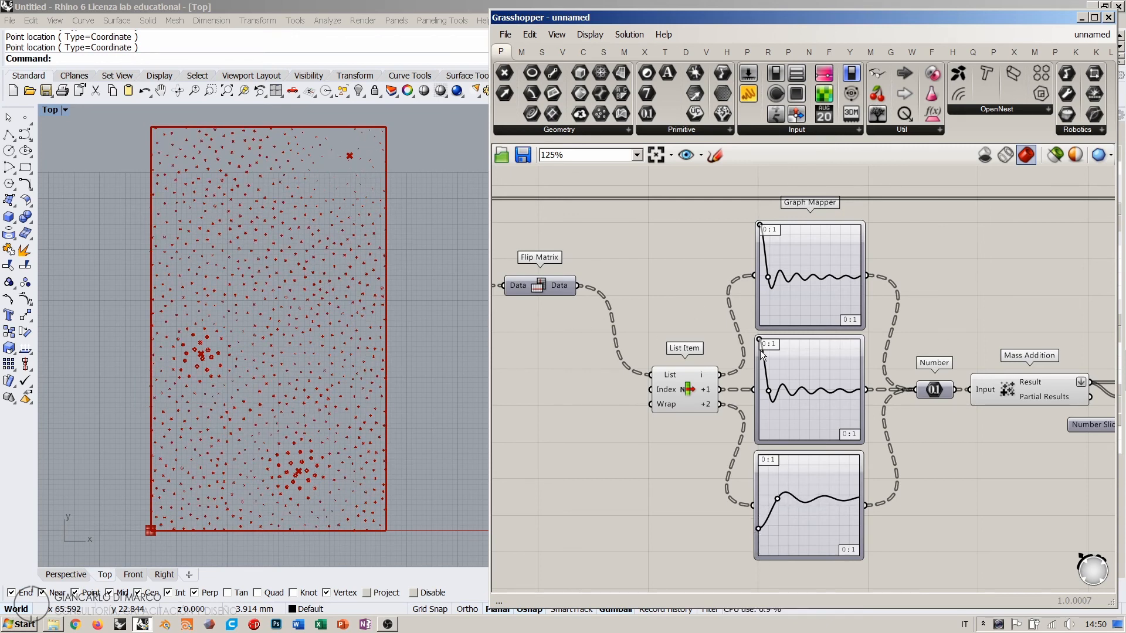
# Step: Replace the Point parameter's attractors with two points in Rhino, one near the rectangle's upper-left corner and one right of centre
pyautogui.scroll(-5, 760, 350)
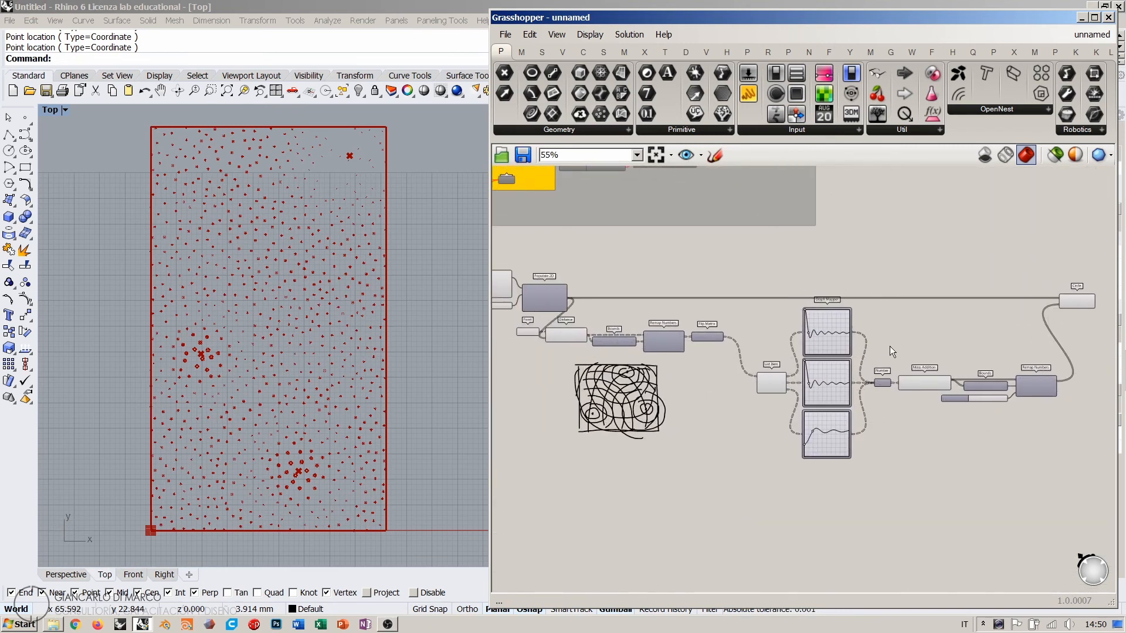
pyautogui.scroll(3, 907, 308)
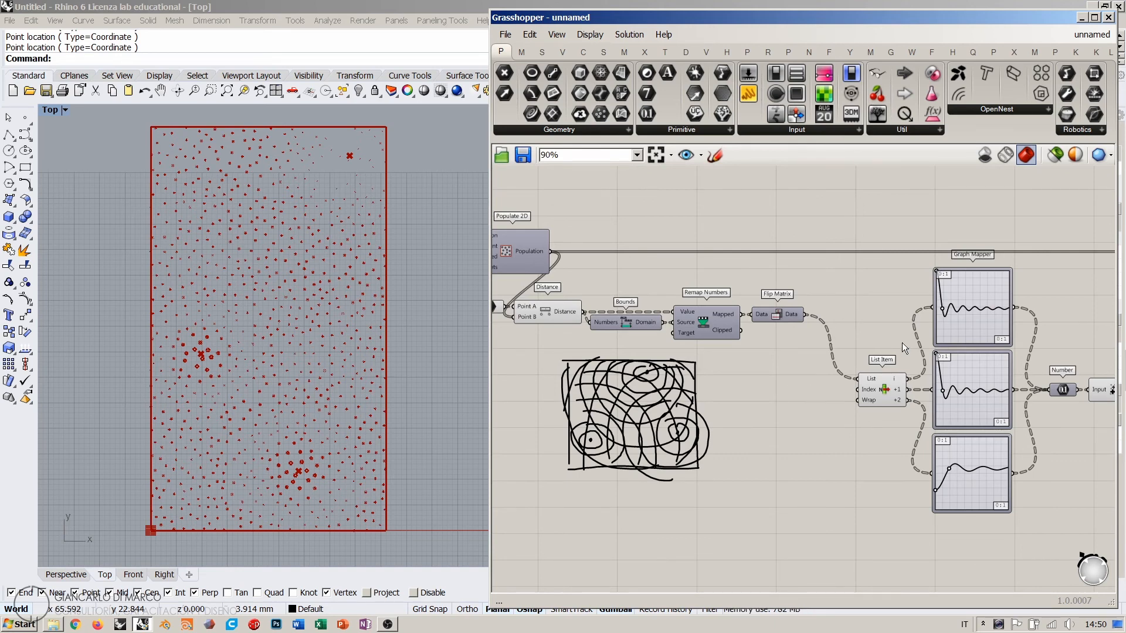
pyautogui.moveTo(605, 349); pyautogui.dragTo(759, 357, button='right')
pyautogui.scroll(5, 656, 320)
pyautogui.rightClick(626, 311)
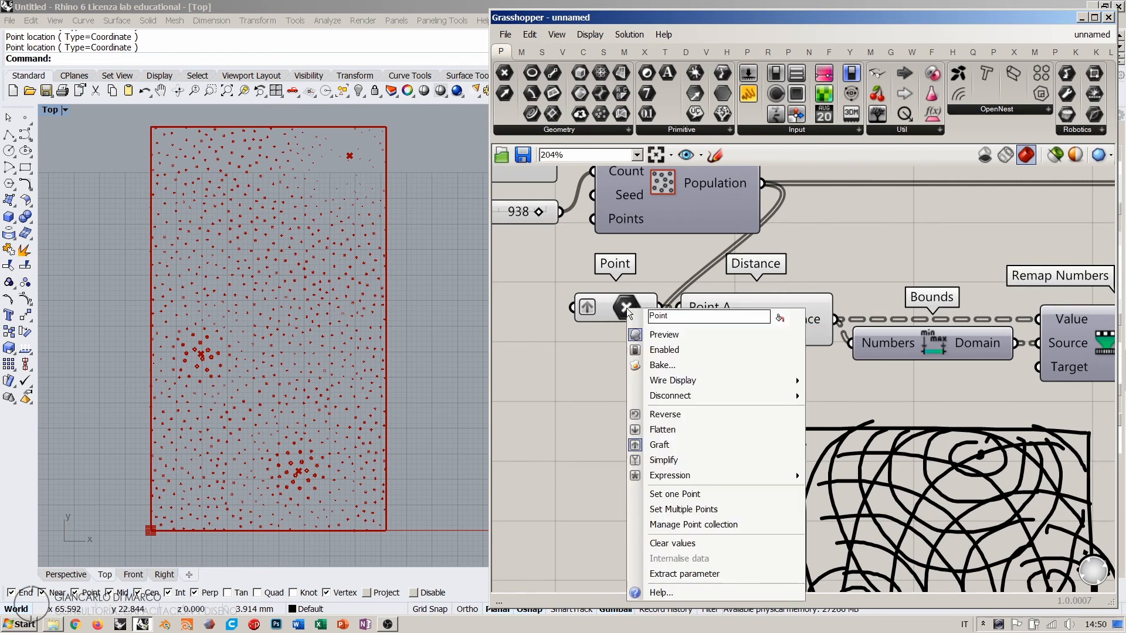
pyautogui.click(683, 509)
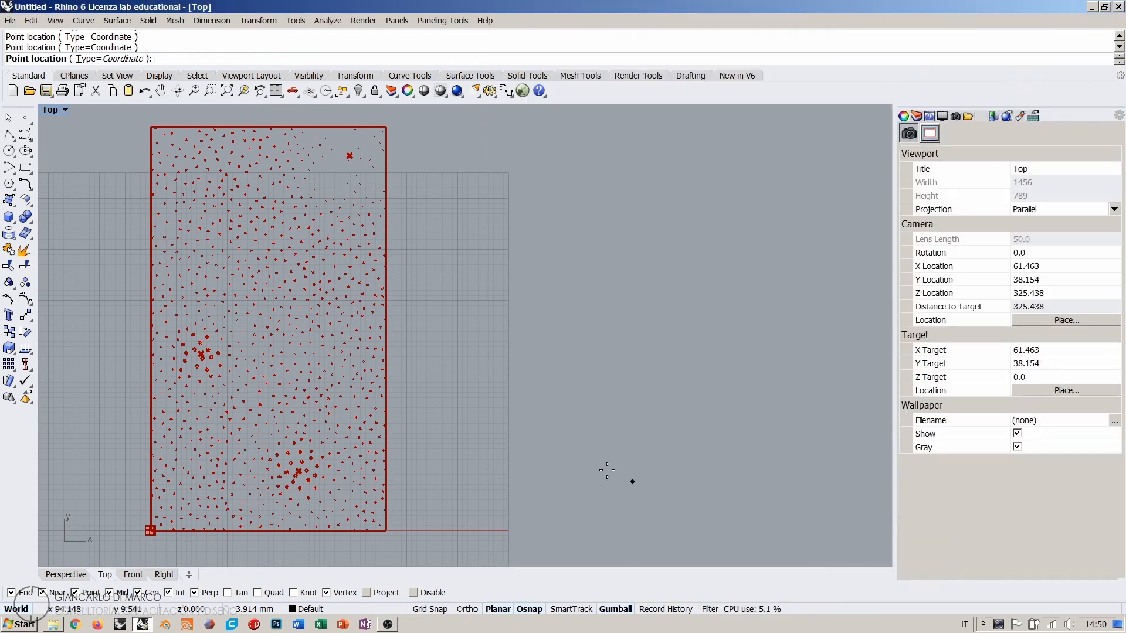
pyautogui.click(195, 185)
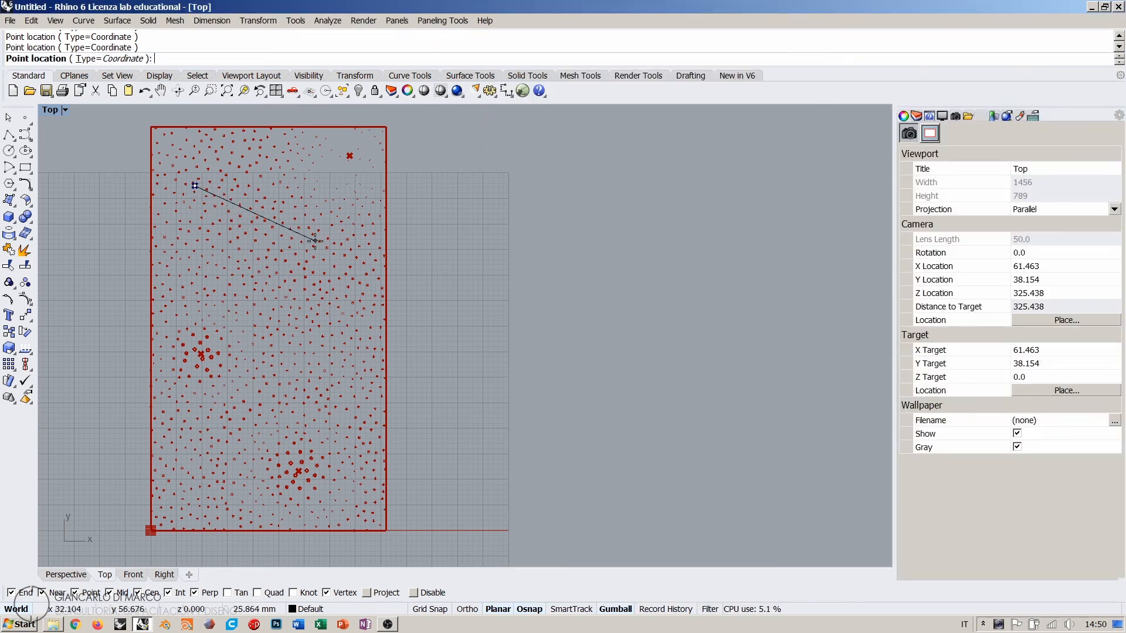
pyautogui.click(330, 312)
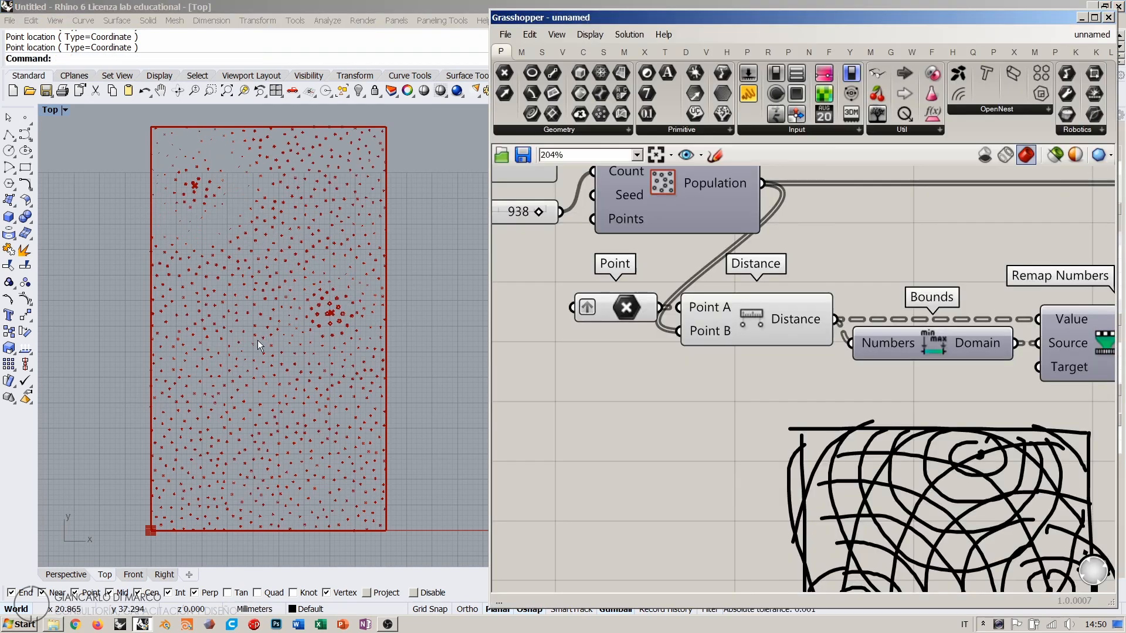
pyautogui.press('Return')
# Step: Add a Panel above the List Item component and read its i output there
pyautogui.scroll(-3, 547, 297)
pyautogui.moveTo(870, 370); pyautogui.dragTo(722, 360, button='right')
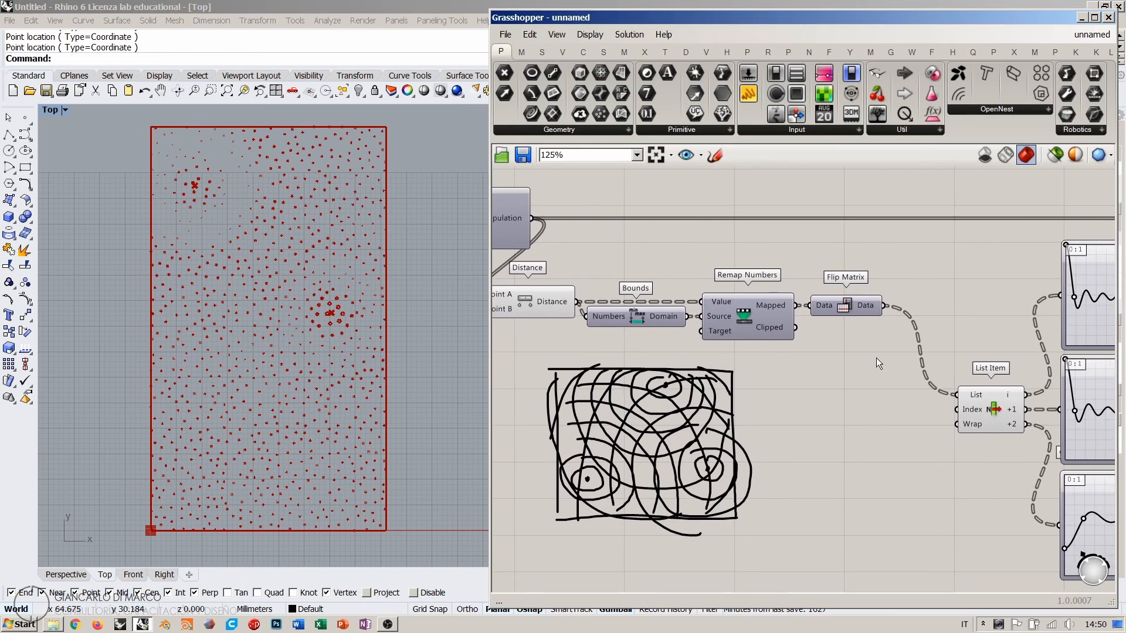
pyautogui.moveTo(946, 347); pyautogui.dragTo(664, 321, button='right')
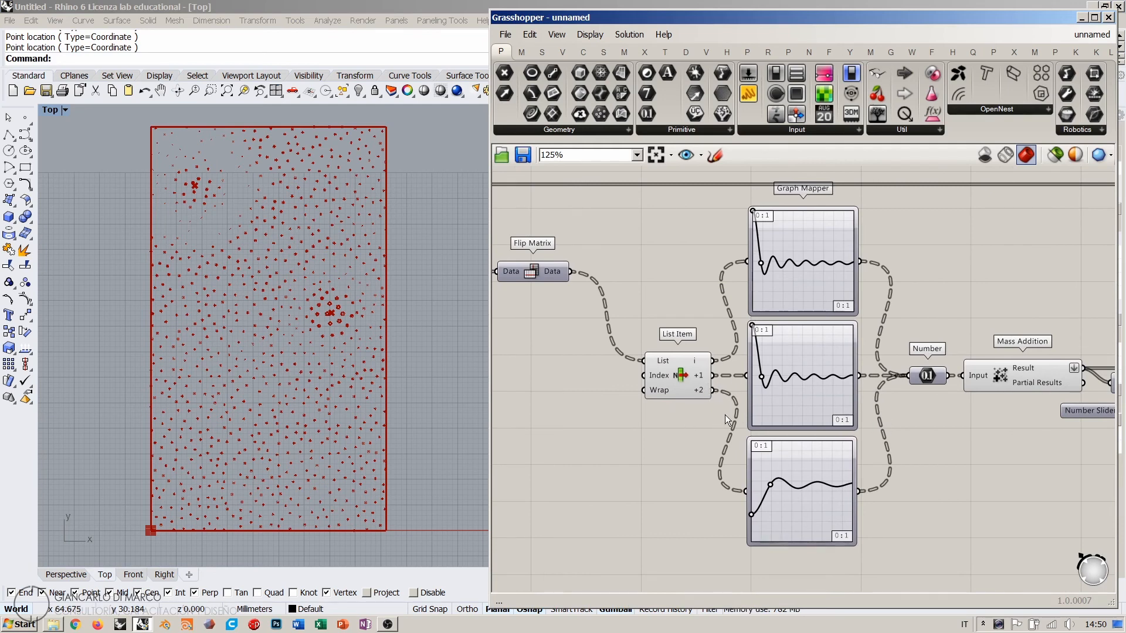
pyautogui.moveTo(667, 388); pyautogui.dragTo(845, 431, button='right')
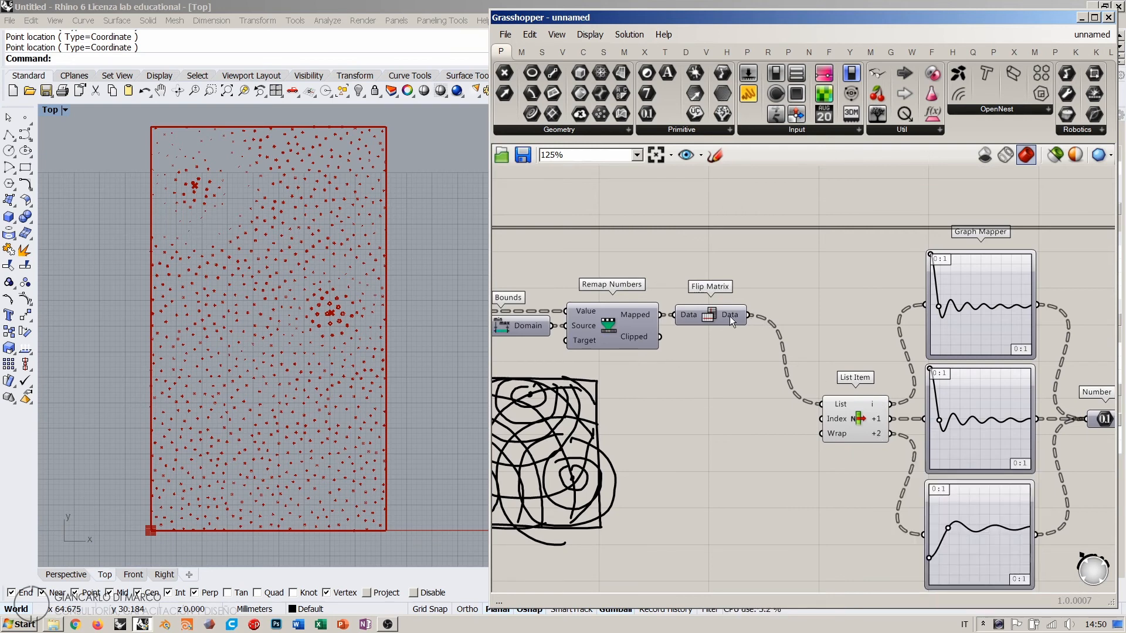
pyautogui.moveTo(729, 316)
pyautogui.moveTo(747, 94); pyautogui.dragTo(871, 274)
pyautogui.scroll(4, 938, 301)
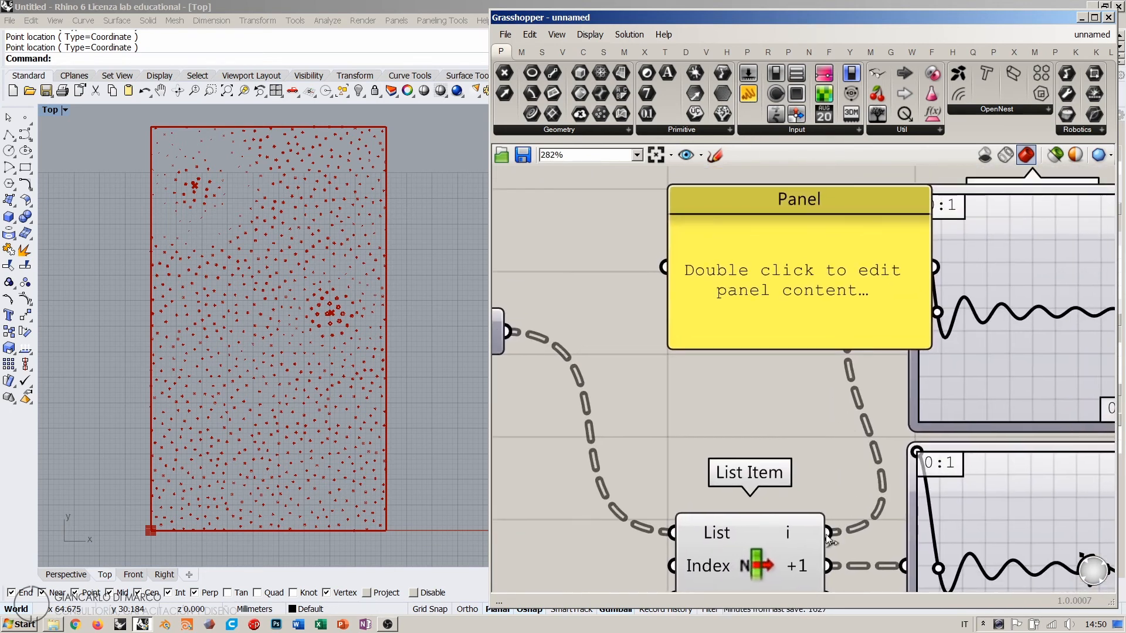
pyautogui.moveTo(827, 533); pyautogui.dragTo(664, 267)
pyautogui.scroll(-2, 799, 301)
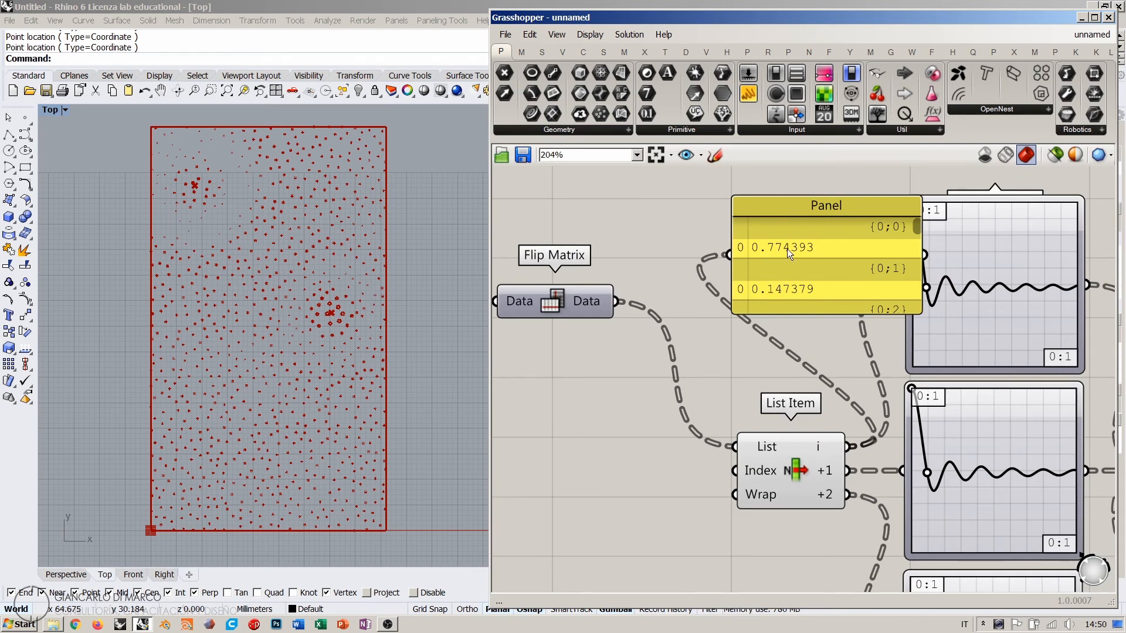
# Step: Compare the Flip Matrix data with the List Item's +1 and +2 outputs in the Panel, and delete the Panel
pyautogui.moveTo(617, 301); pyautogui.dragTo(762, 257)
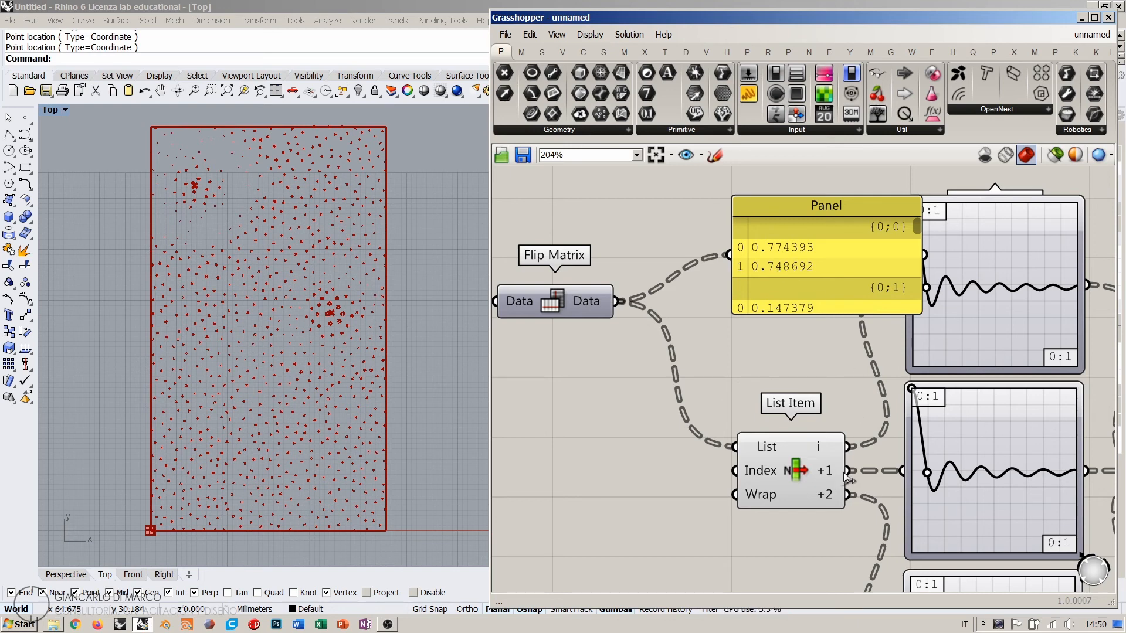
pyautogui.moveTo(847, 447); pyautogui.dragTo(714, 280)
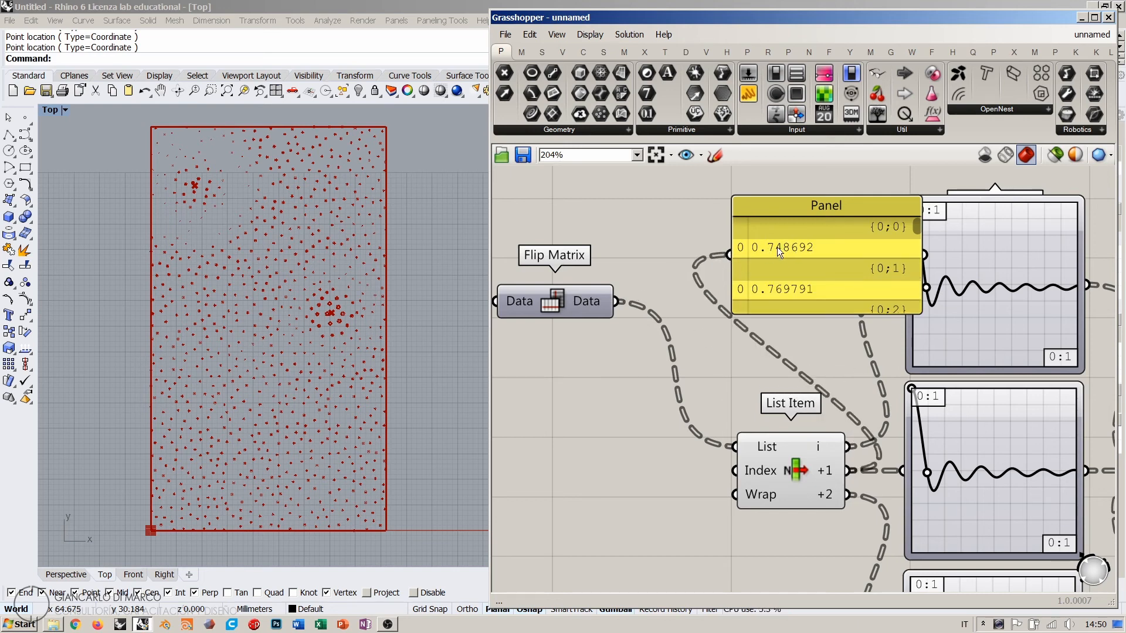
pyautogui.moveTo(848, 495); pyautogui.dragTo(729, 255)
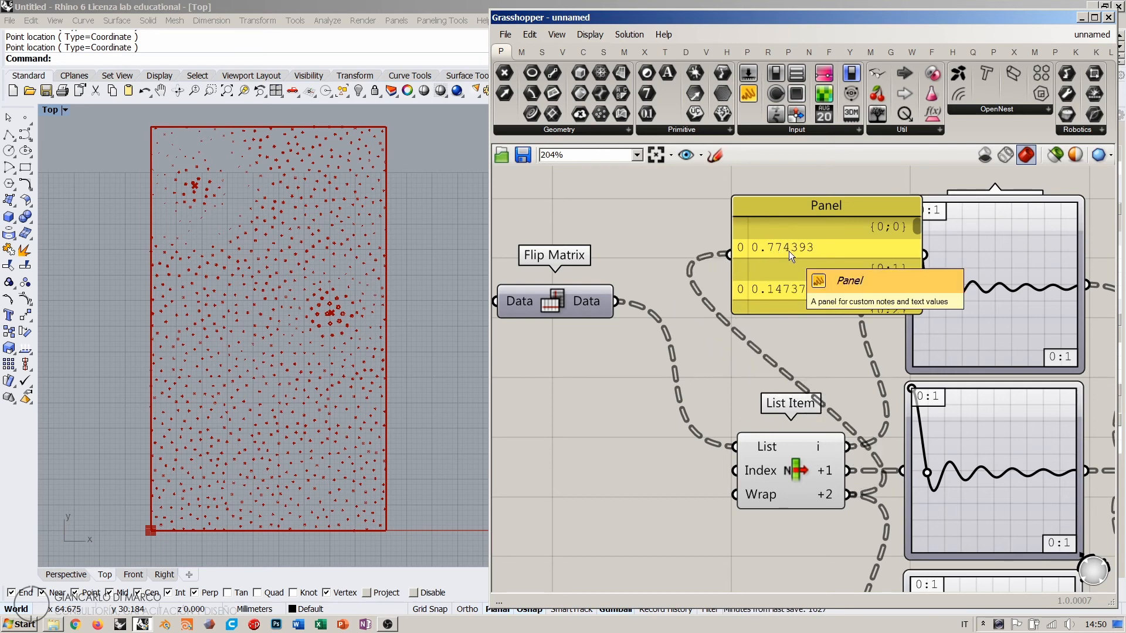
pyautogui.click(789, 251)
pyautogui.press('Delete')
pyautogui.moveTo(760, 329); pyautogui.dragTo(727, 343, button='right')
pyautogui.scroll(-4, 693, 324)
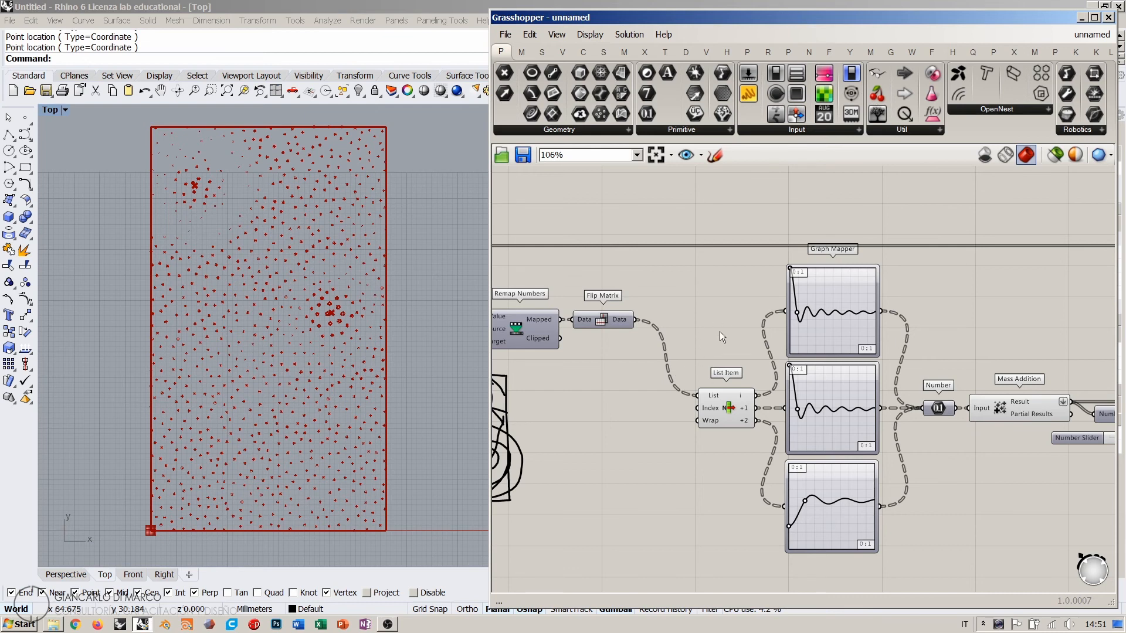
pyautogui.moveTo(720, 332); pyautogui.dragTo(839, 354, button='right')
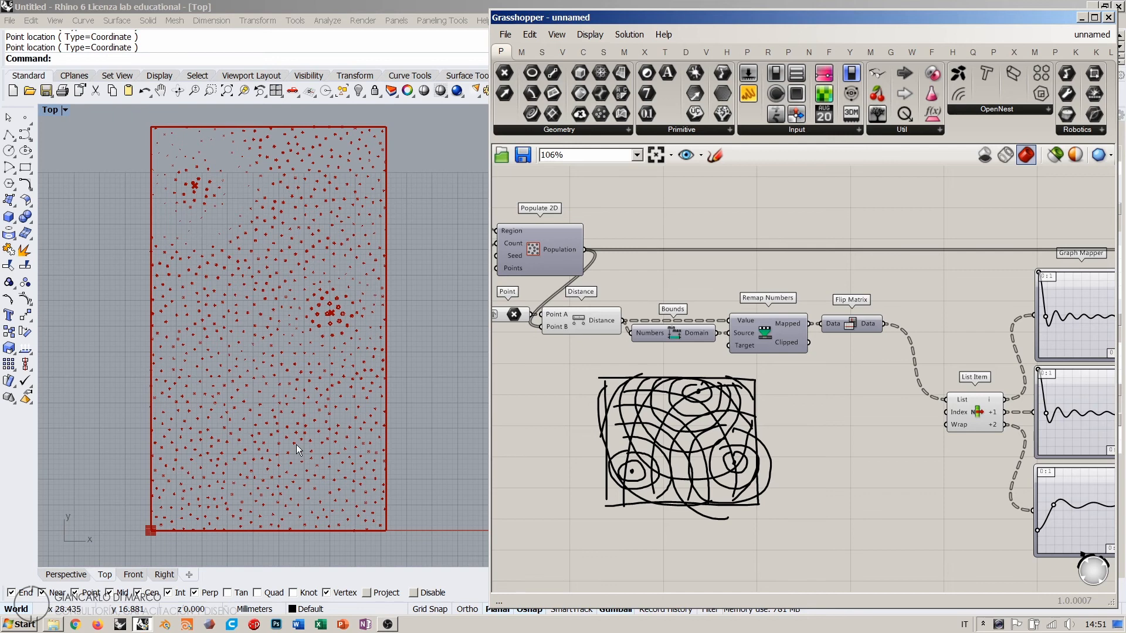
pyautogui.scroll(-2, 592, 357)
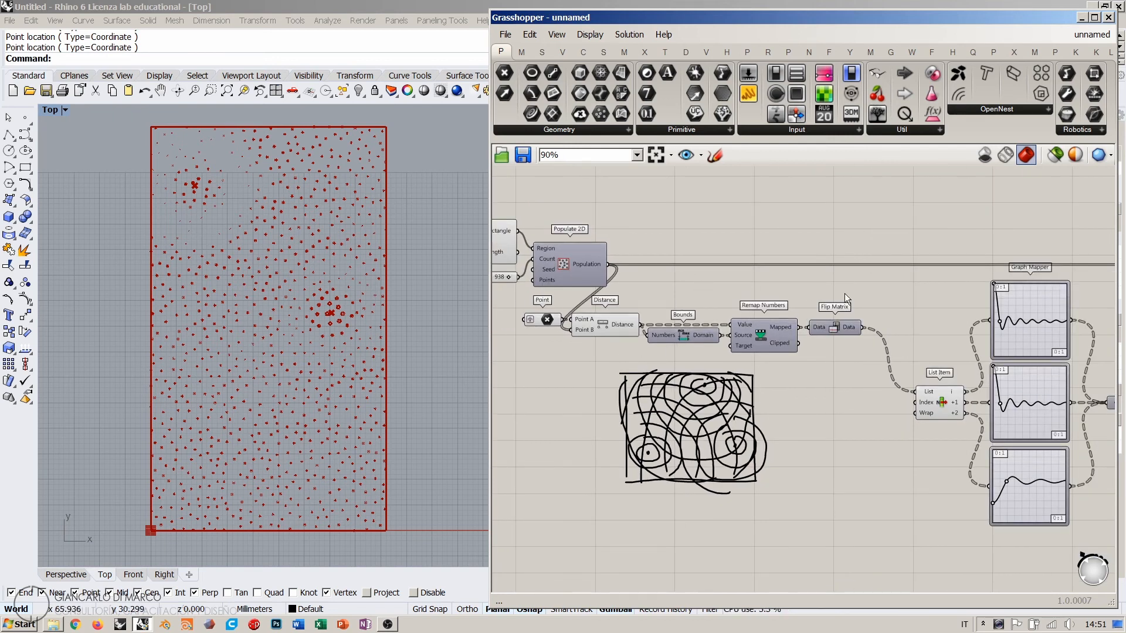
pyautogui.moveTo(1093, 331); pyautogui.dragTo(1000, 323, button='right')
pyautogui.moveTo(1080, 319); pyautogui.dragTo(844, 520)
pyautogui.moveTo(693, 375); pyautogui.dragTo(867, 410, button='right')
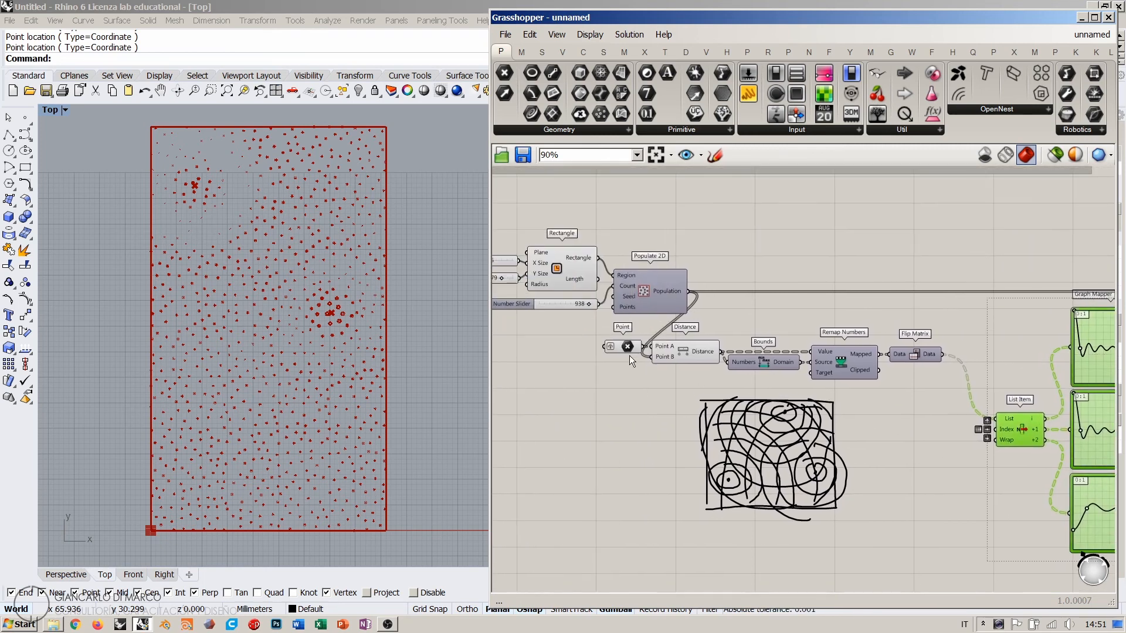
# Step: Set three attractor points for the Point parameter in Rhino: lower left, right side below centre, and upper middle of the rectangle
pyautogui.click(627, 349)
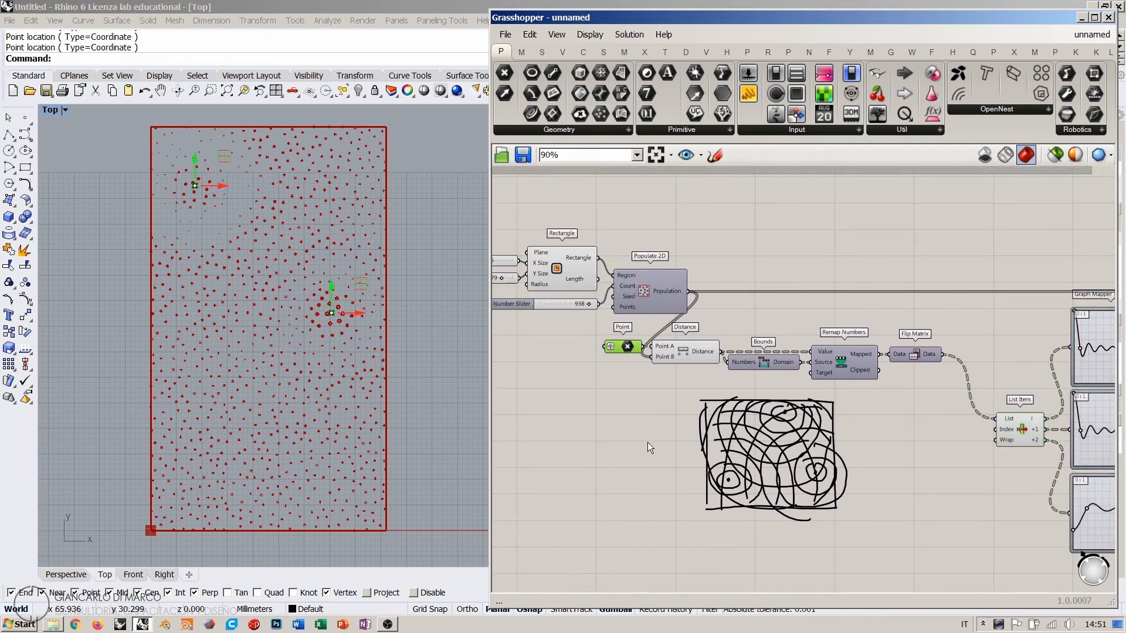
pyautogui.click(617, 399)
pyautogui.rightClick(627, 348)
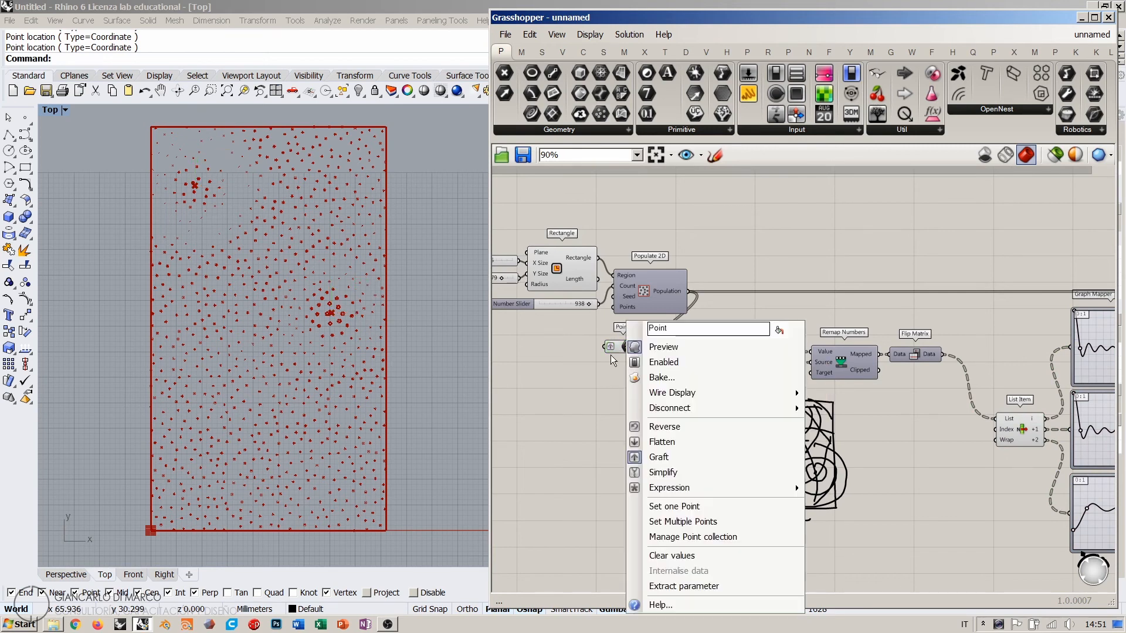
pyautogui.click(682, 521)
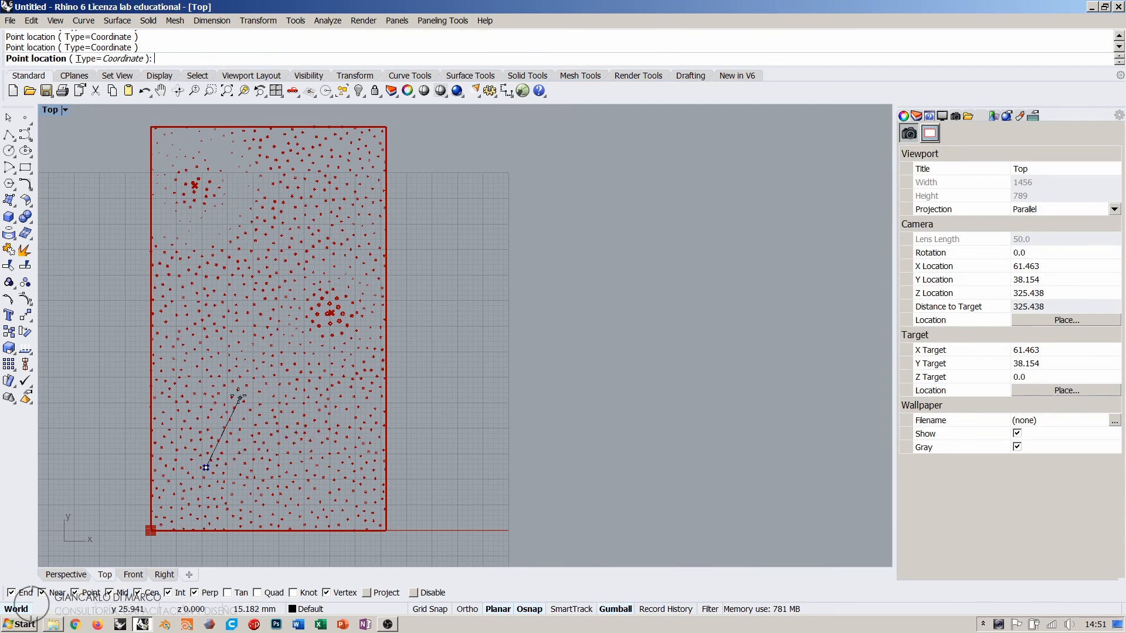
pyautogui.click(339, 401)
pyautogui.click(247, 205)
pyautogui.press('Return')
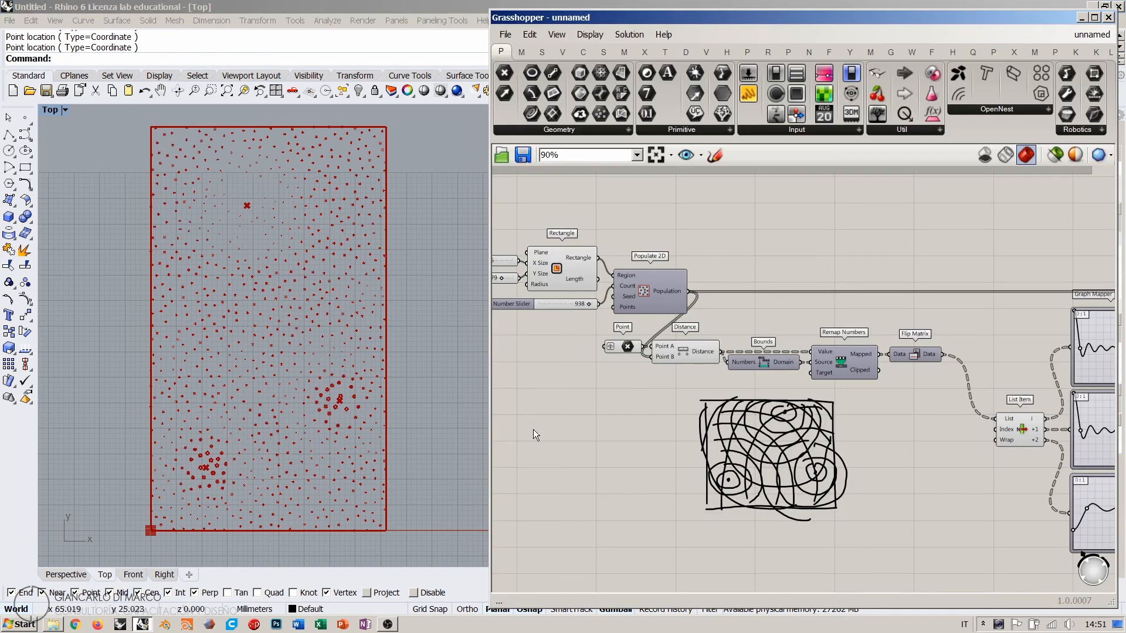
# Step: Examine the data flow from the Point parameter through Distance, Flip Matrix and List Item into the three Graph Mappers
pyautogui.moveTo(1030, 437); pyautogui.dragTo(768, 415, button='right')
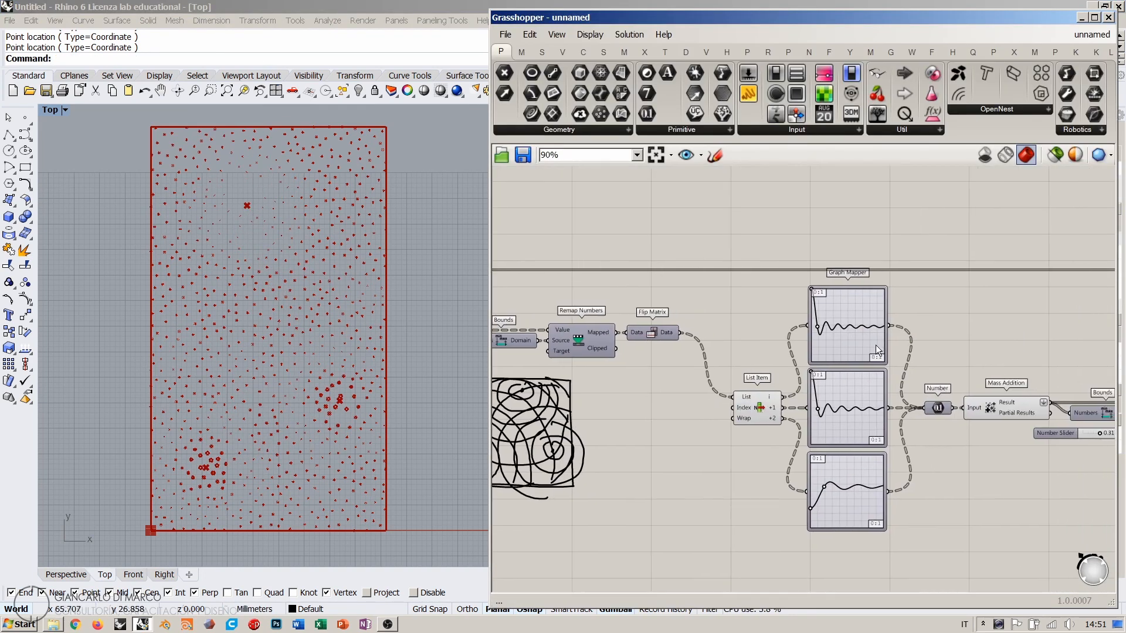
pyautogui.moveTo(901, 287); pyautogui.dragTo(839, 535)
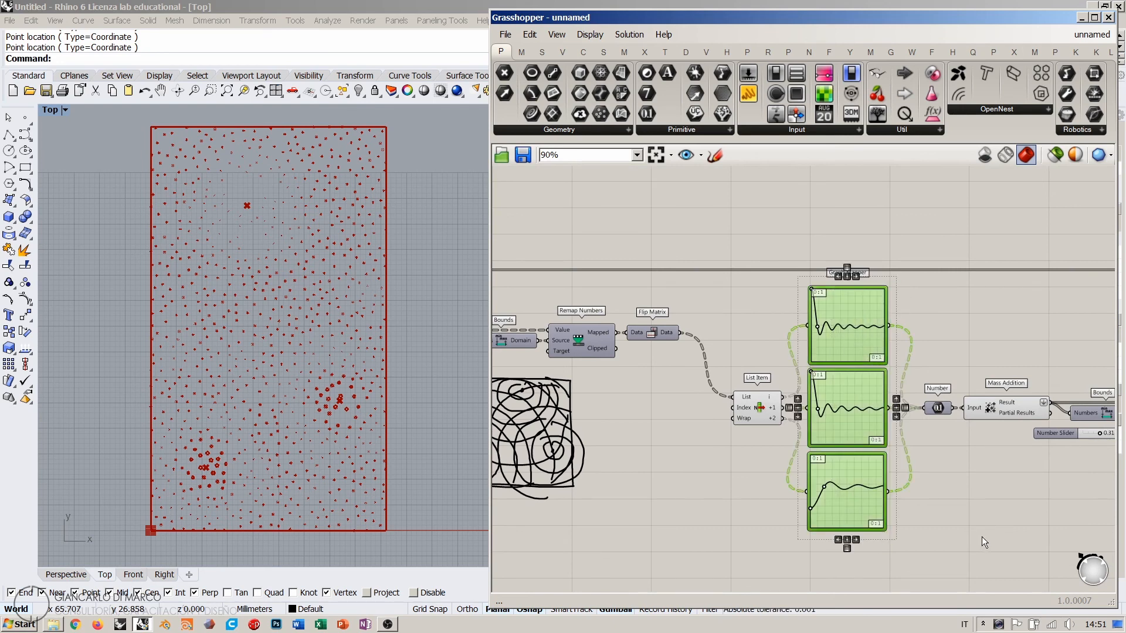
pyautogui.click(983, 529)
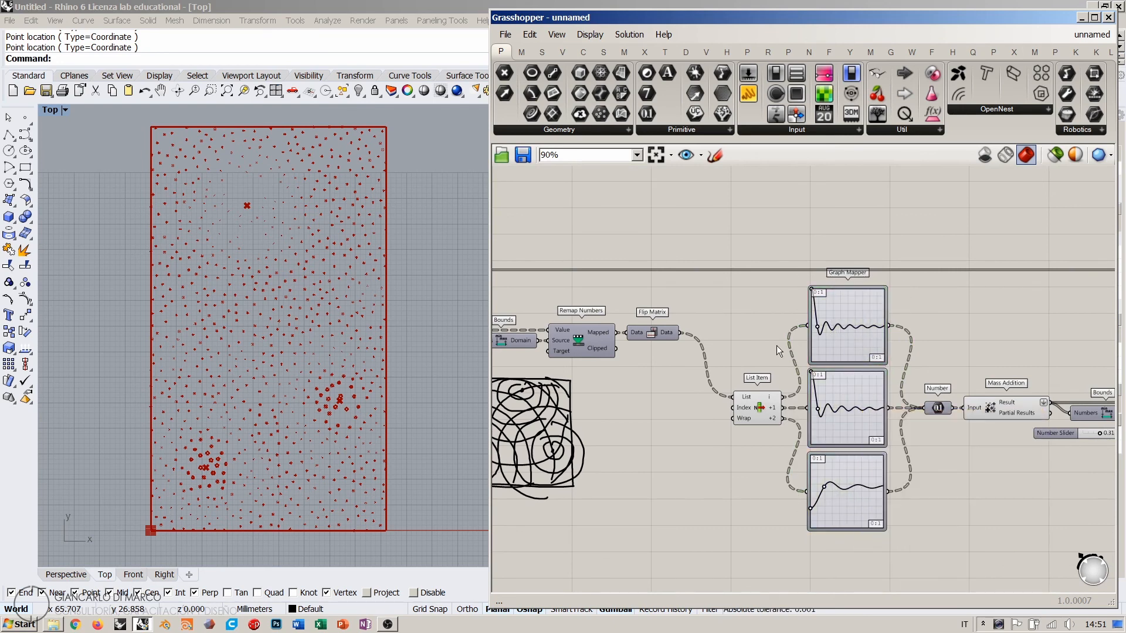
pyautogui.moveTo(597, 412); pyautogui.dragTo(764, 415, button='right')
pyautogui.scroll(-2, 829, 382)
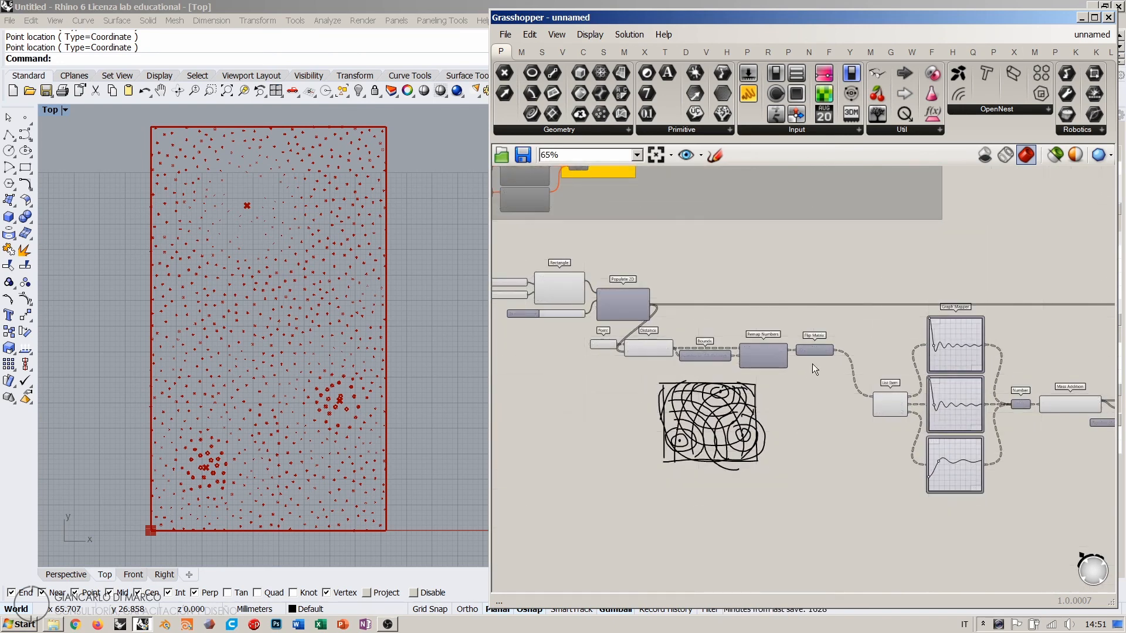
pyautogui.scroll(4, 603, 344)
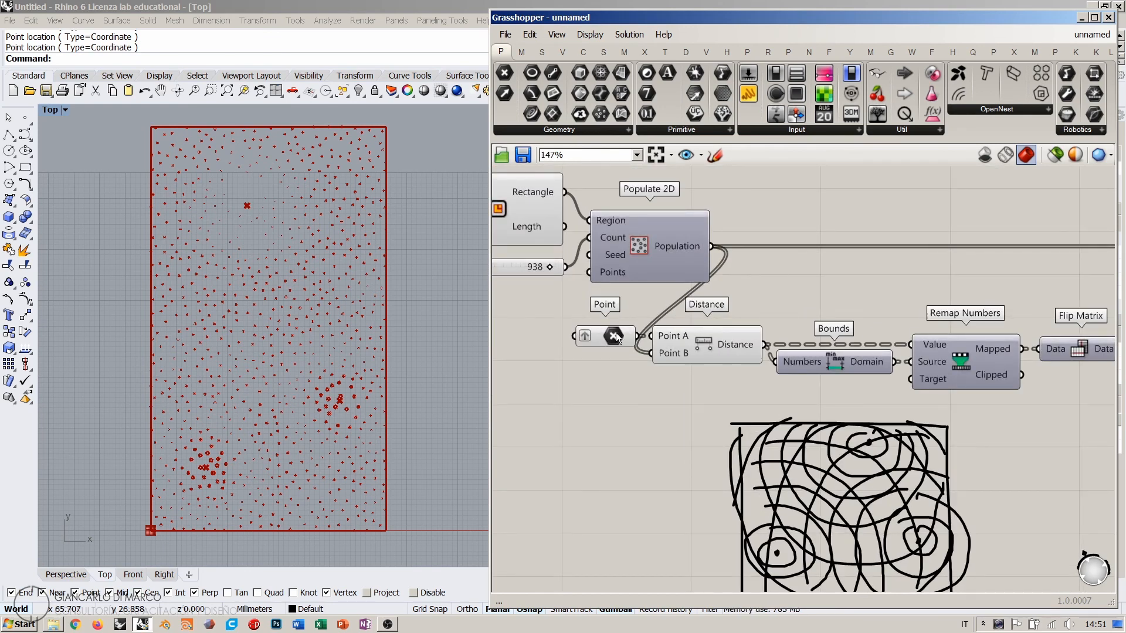
pyautogui.moveTo(614, 339)
pyautogui.scroll(-3, 631, 357)
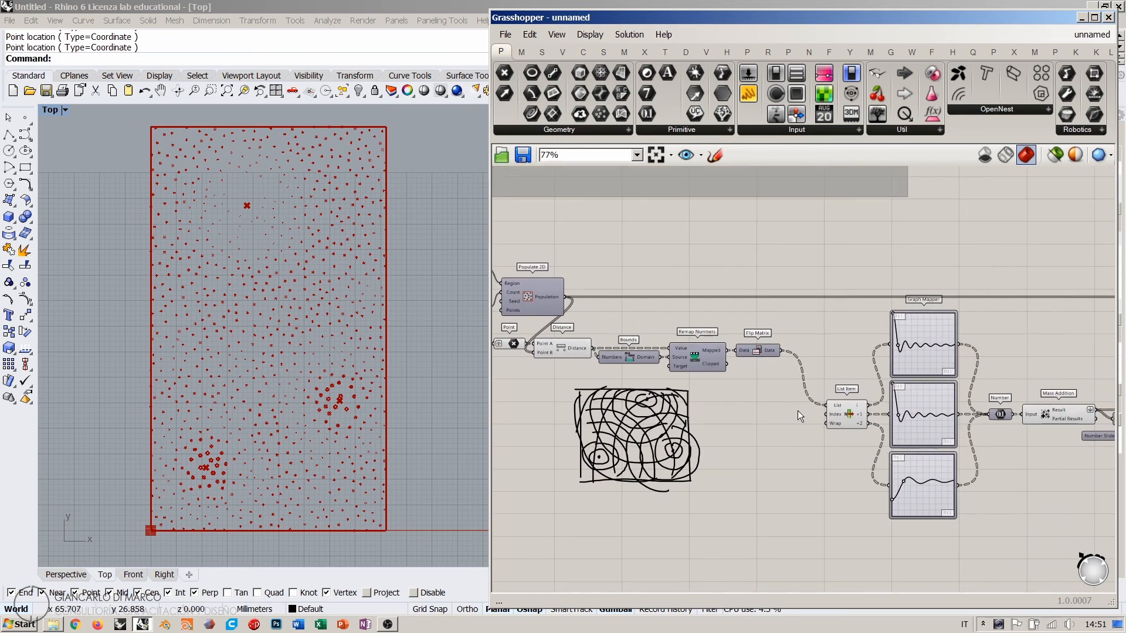
pyautogui.moveTo(783, 405); pyautogui.dragTo(828, 393, button='right')
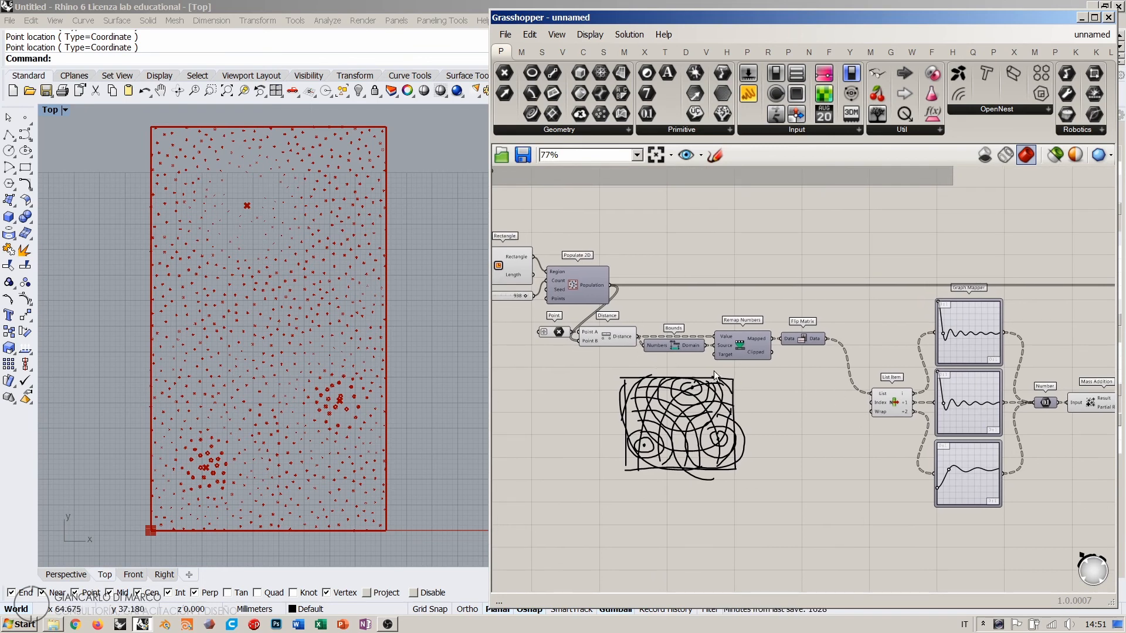
pyautogui.scroll(3, 982, 374)
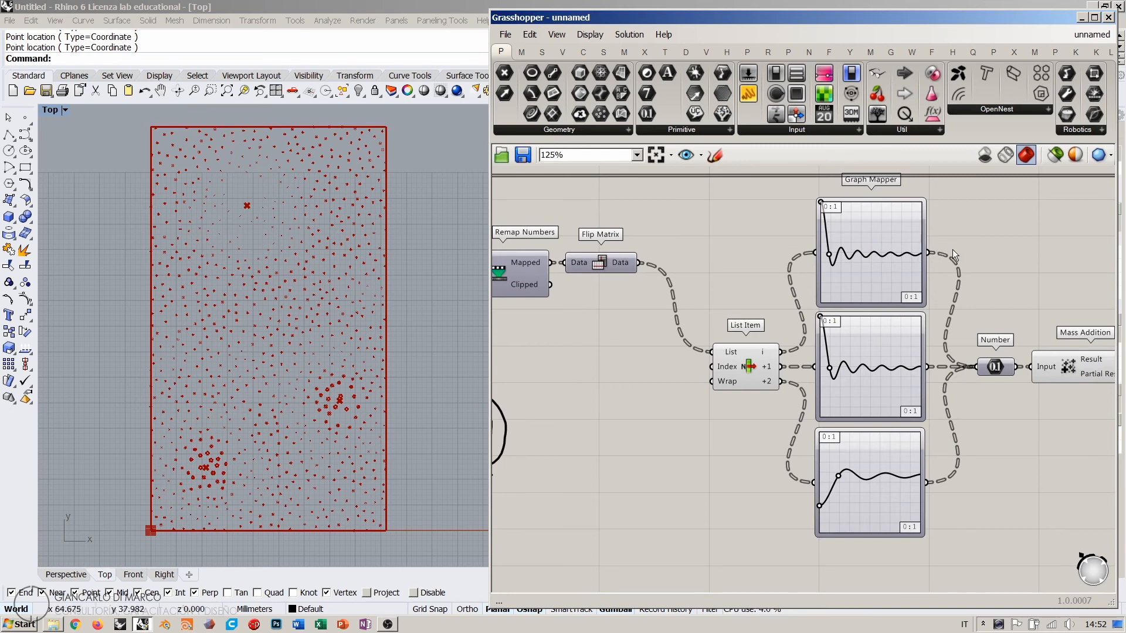
pyautogui.moveTo(633, 343); pyautogui.dragTo(697, 345, button='right')
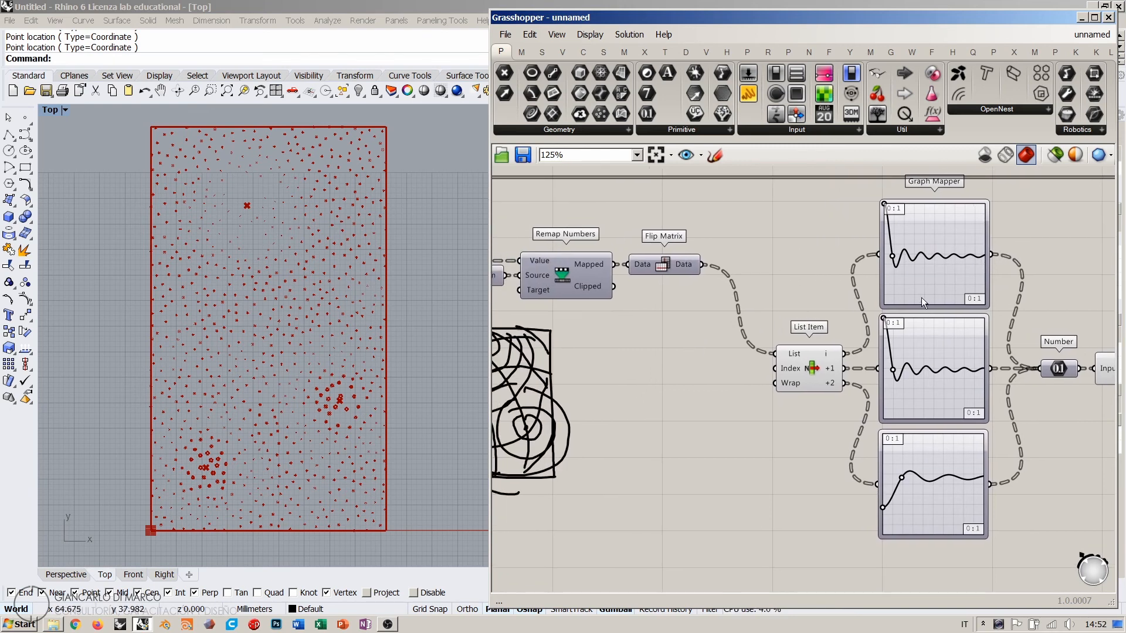
pyautogui.scroll(-1, 926, 269)
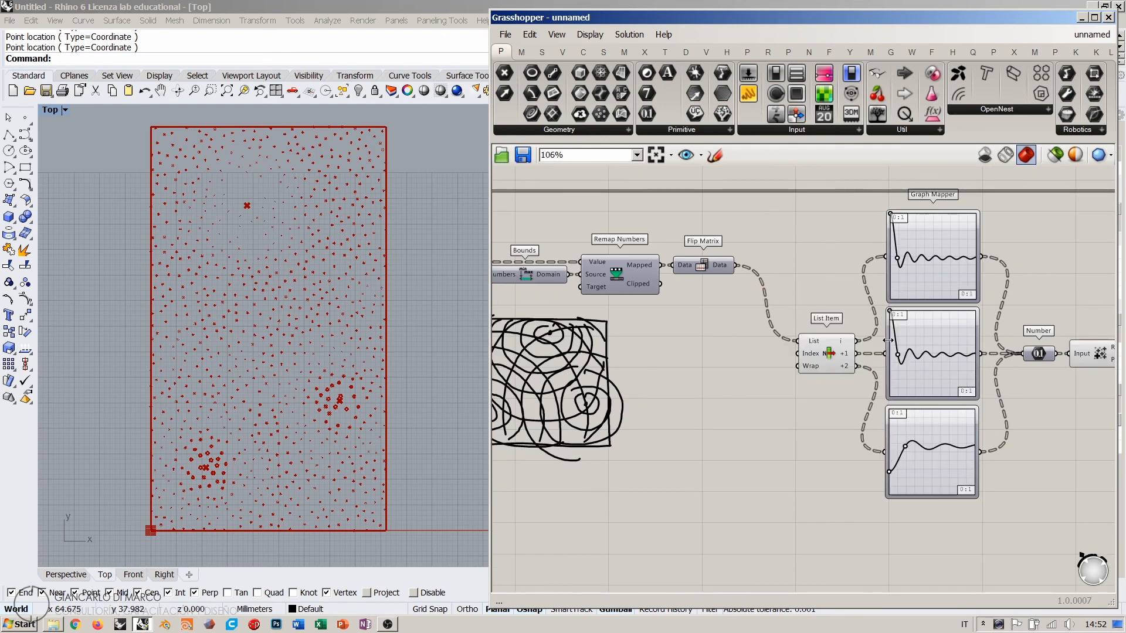
# Step: Add a fourth Graph Mapper below the three existing ones and set its graph type to a sine curve
pyautogui.scroll(-2, 888, 340)
pyautogui.doubleClick(799, 435)
pyautogui.write('gr')
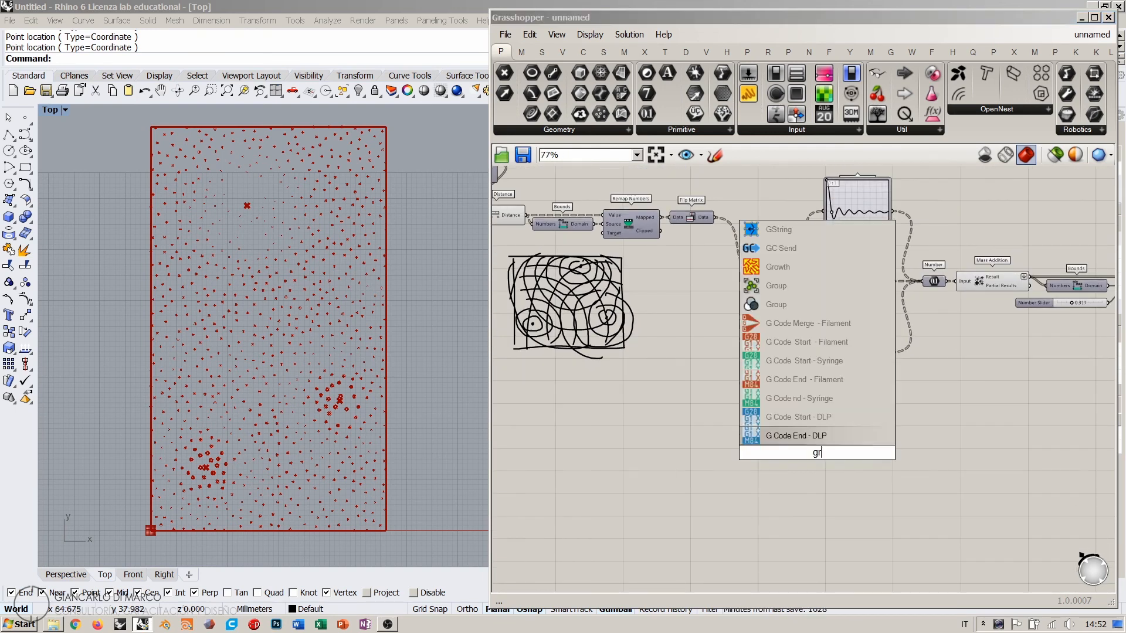
pyautogui.write('a')
pyautogui.click(804, 272)
pyautogui.rightClick(807, 491)
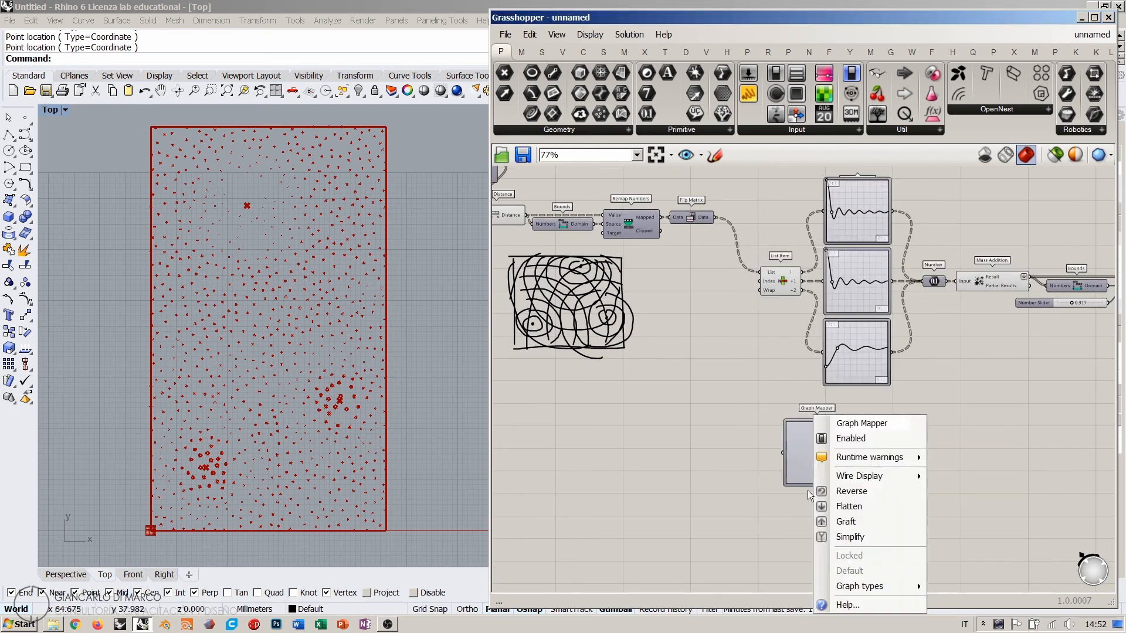
pyautogui.moveTo(882, 586)
pyautogui.click(917, 583)
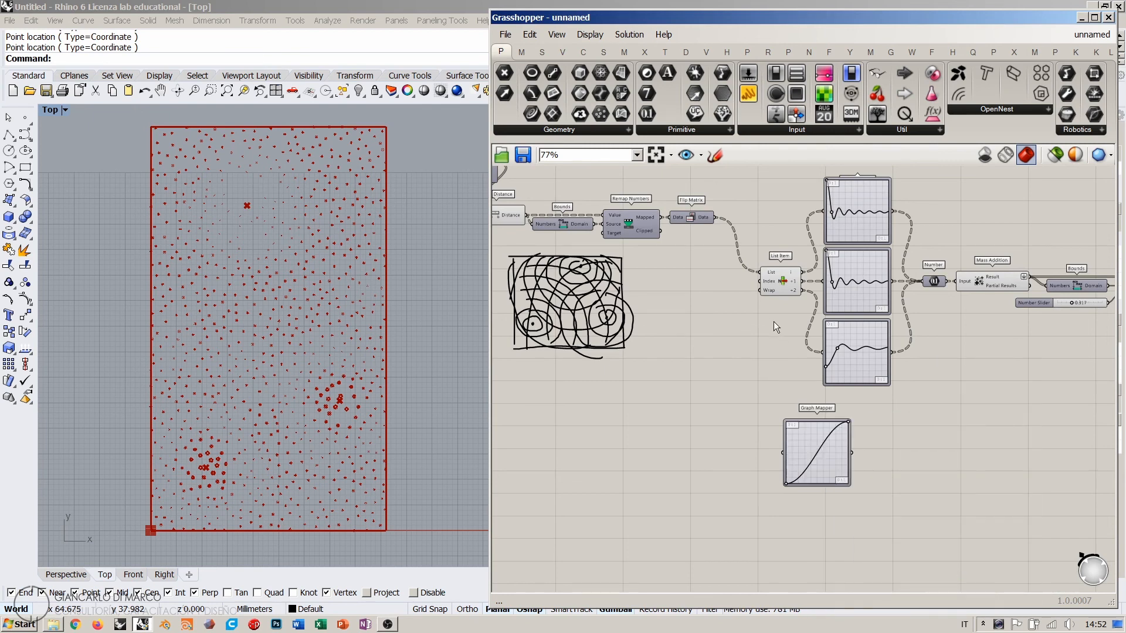
# Step: Feed the Flip Matrix data into the new Graph Mapper and connect its output to the Number parameter in place of the three other mappers
pyautogui.scroll(1, 774, 326)
pyautogui.moveTo(728, 218); pyautogui.dragTo(902, 490)
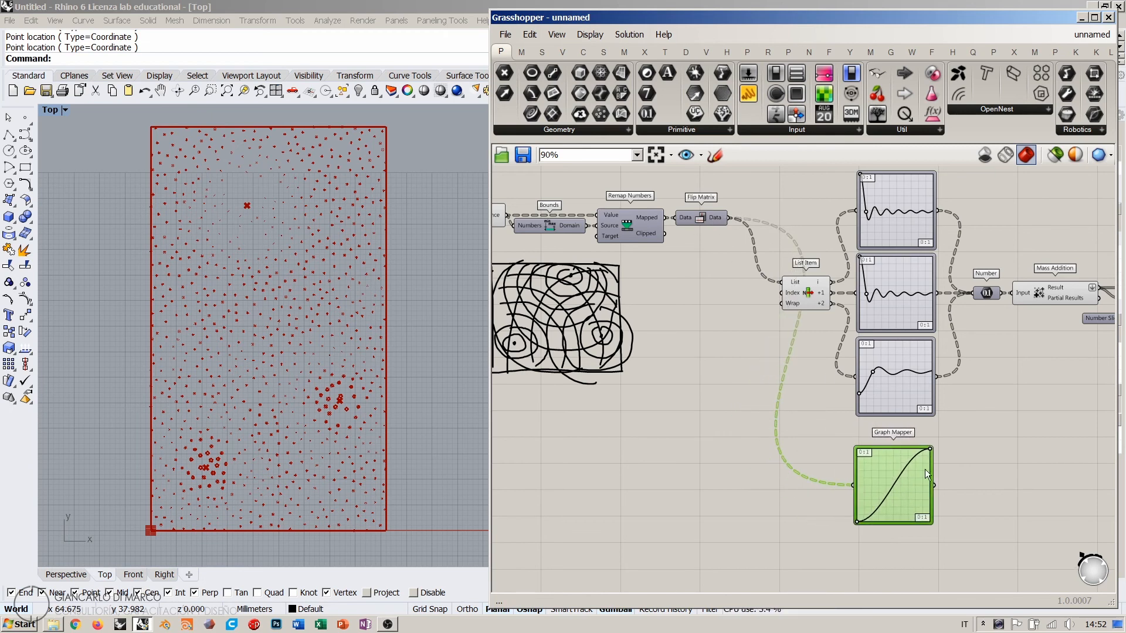
pyautogui.moveTo(960, 439); pyautogui.dragTo(840, 434, button='right')
pyautogui.scroll(1, 841, 435)
pyautogui.click(845, 483)
pyautogui.moveTo(810, 487); pyautogui.dragTo(853, 262)
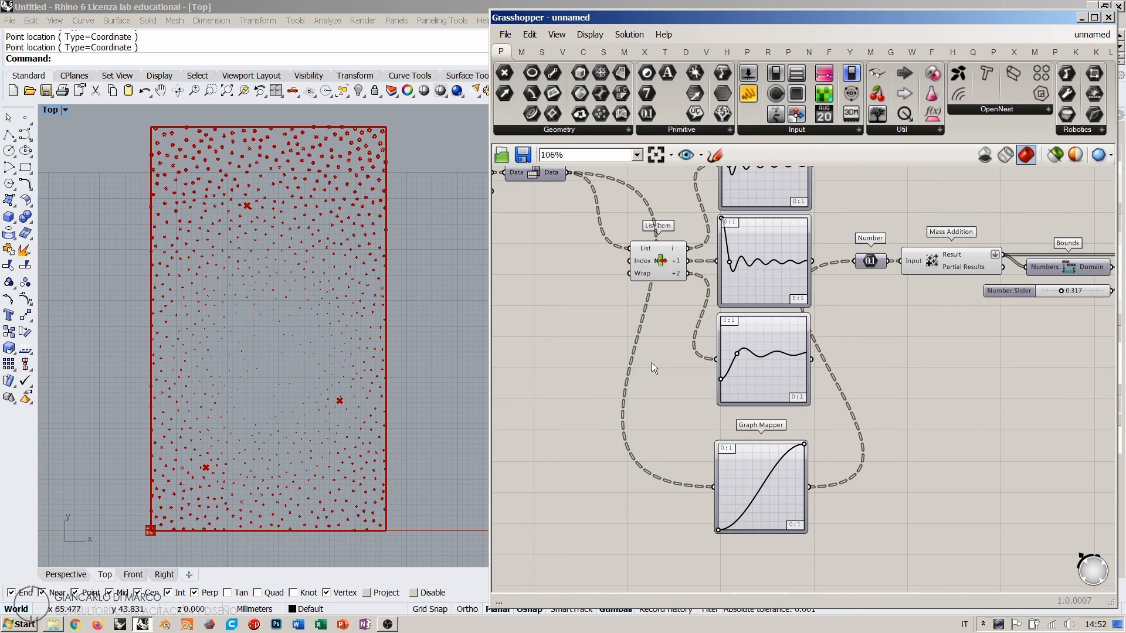
# Step: Shape the new Graph Mapper's sine curve into about four tall, narrow waves and align the component under the other mappers
pyautogui.moveTo(763, 390); pyautogui.dragTo(804, 403, button='right')
pyautogui.moveTo(844, 458); pyautogui.dragTo(769, 446)
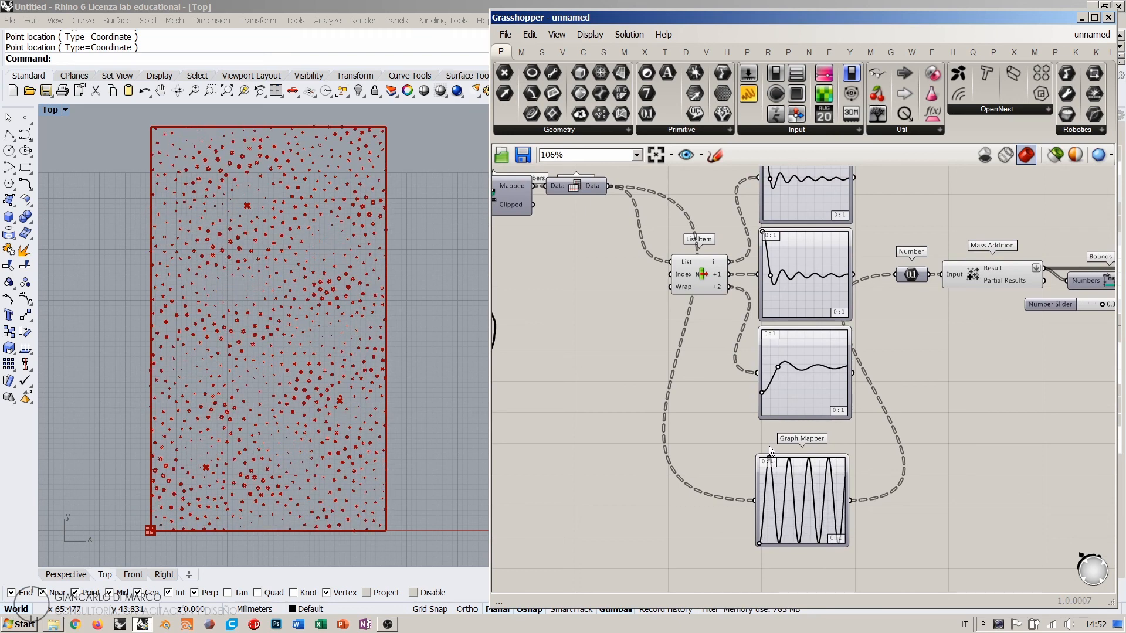
pyautogui.click(808, 496)
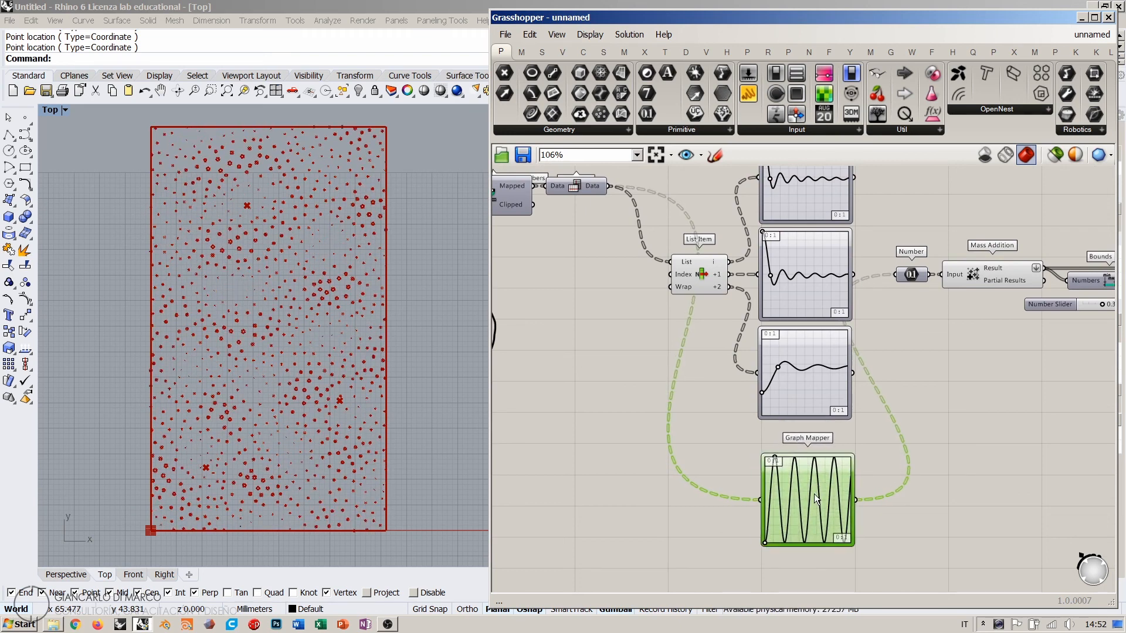
# Step: Set one attractor point for the Point parameter in the upper right area of the Rhino rectangle
pyautogui.scroll(-2, 814, 494)
pyautogui.moveTo(732, 415); pyautogui.dragTo(885, 413, button='right')
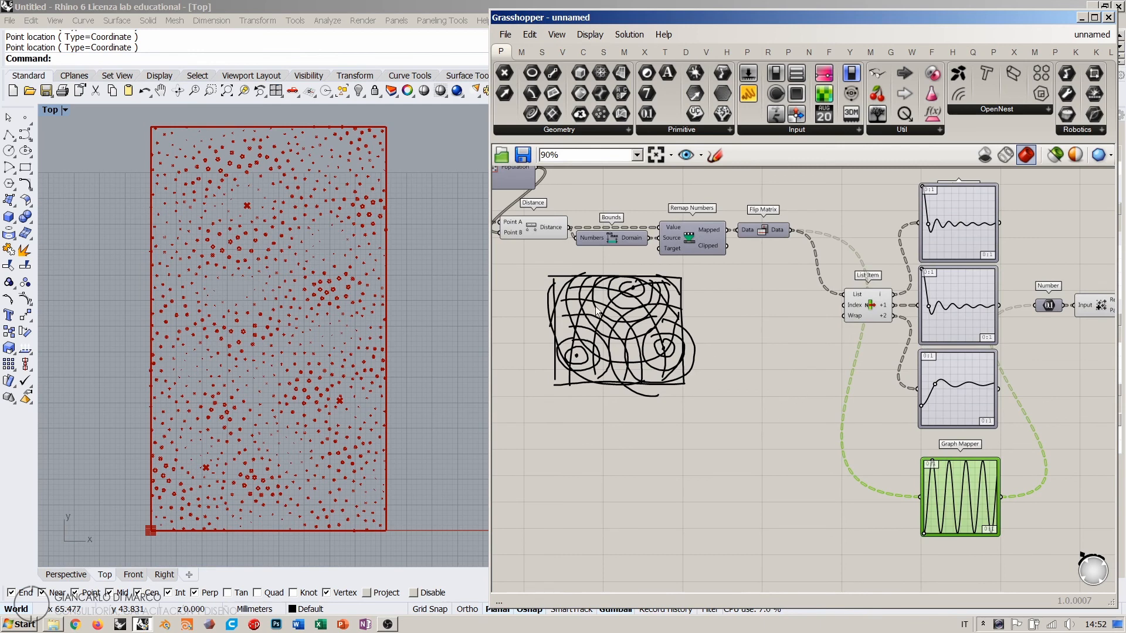
pyautogui.moveTo(597, 311); pyautogui.dragTo(727, 326, button='right')
pyautogui.rightClick(621, 262)
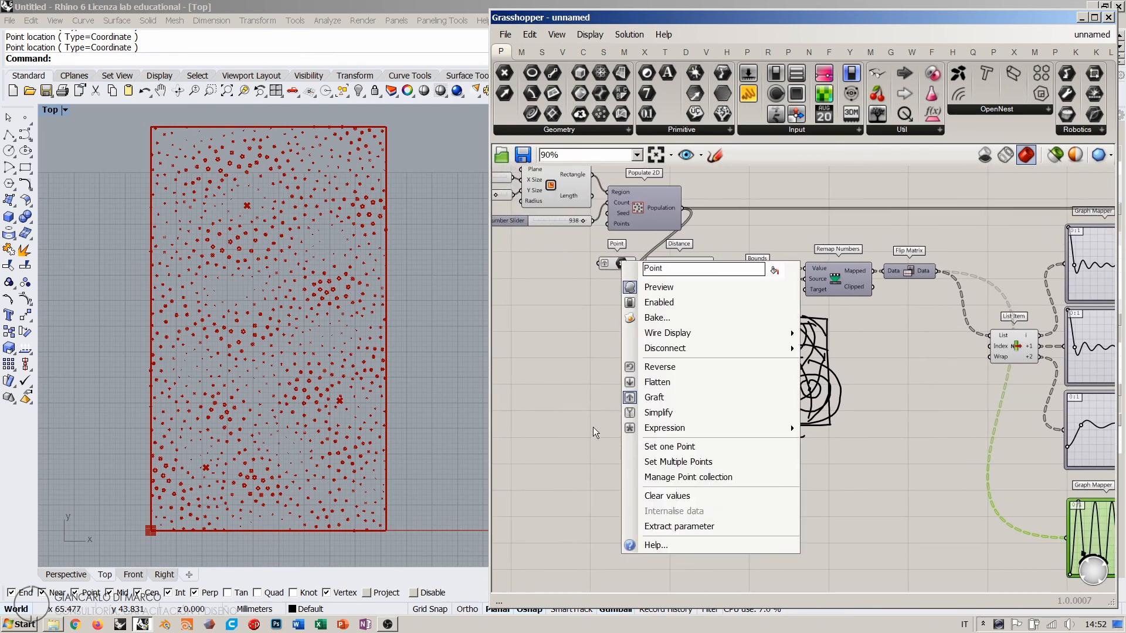
pyautogui.click(669, 446)
pyautogui.click(320, 248)
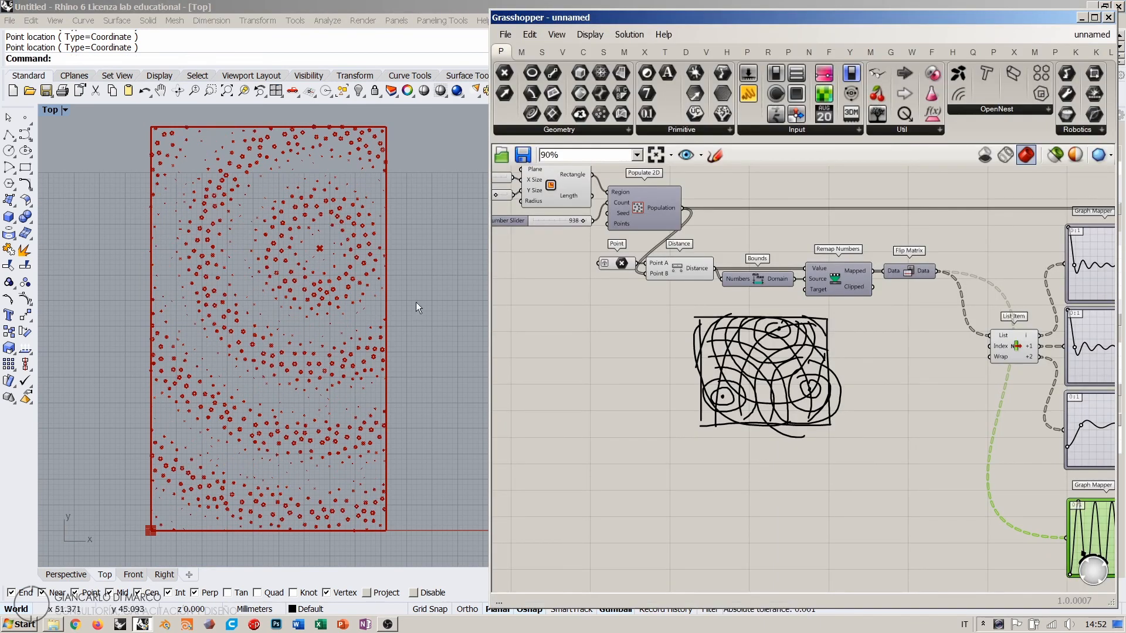
# Step: Set two attractor points for the Point parameter in Rhino: one upper left and one lower right in the rectangle
pyautogui.rightClick(604, 266)
pyautogui.click(657, 464)
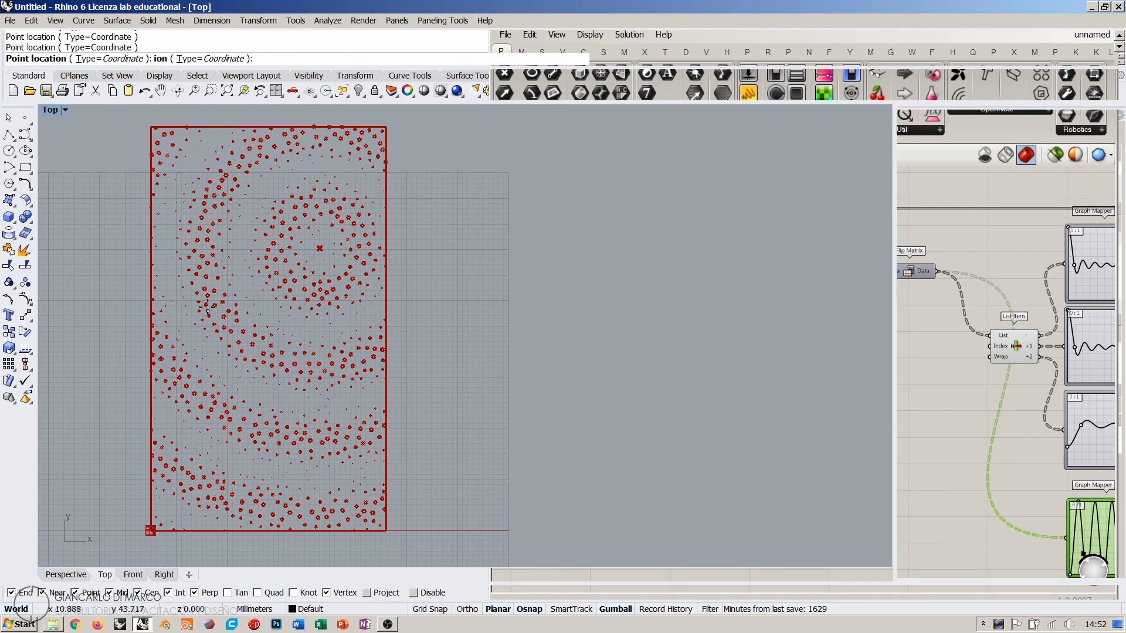
pyautogui.click(187, 232)
pyautogui.click(313, 466)
pyautogui.press('Return')
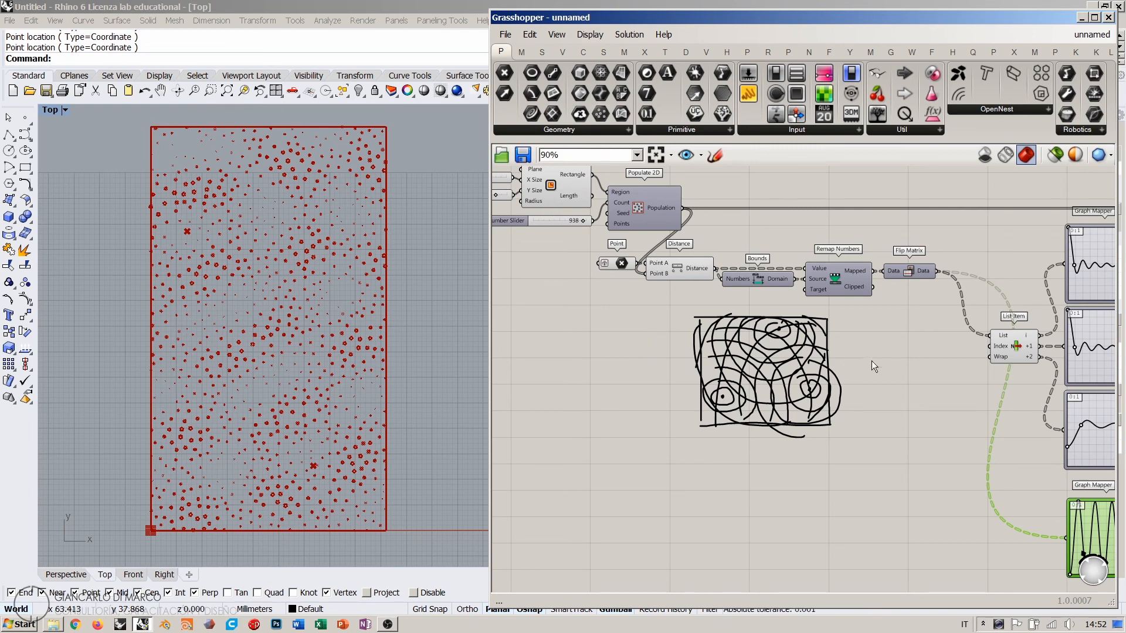
# Step: Group the List Item with the three original Graph Mappers and move the group below the sine Graph Mapper
pyautogui.moveTo(871, 361); pyautogui.dragTo(793, 359, button='right')
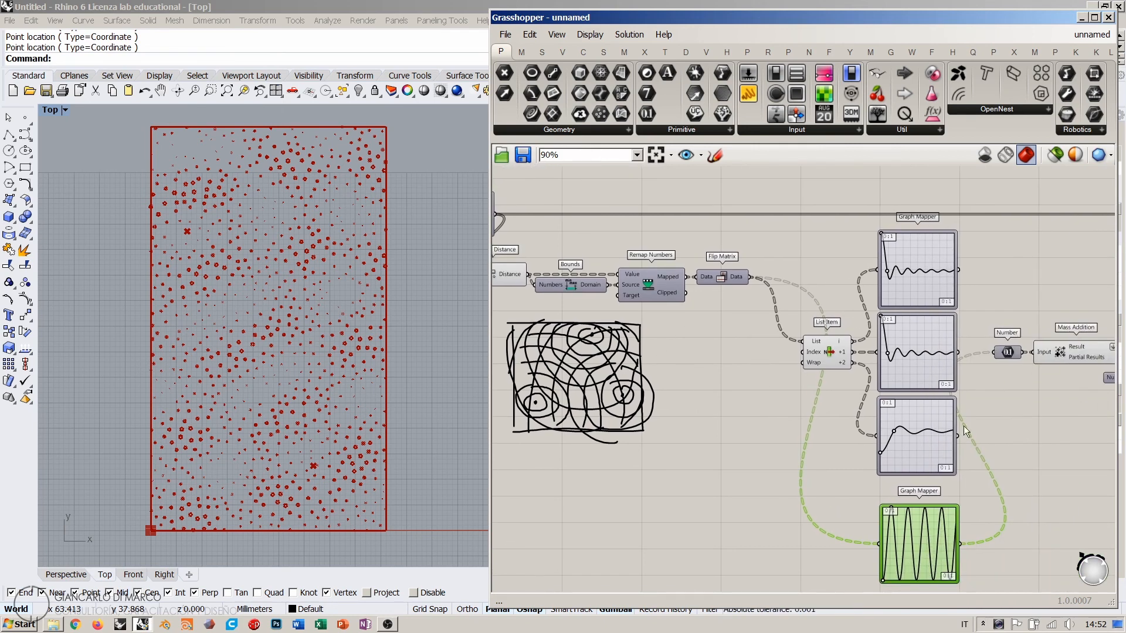
pyautogui.moveTo(915, 325); pyautogui.dragTo(872, 344, button='right')
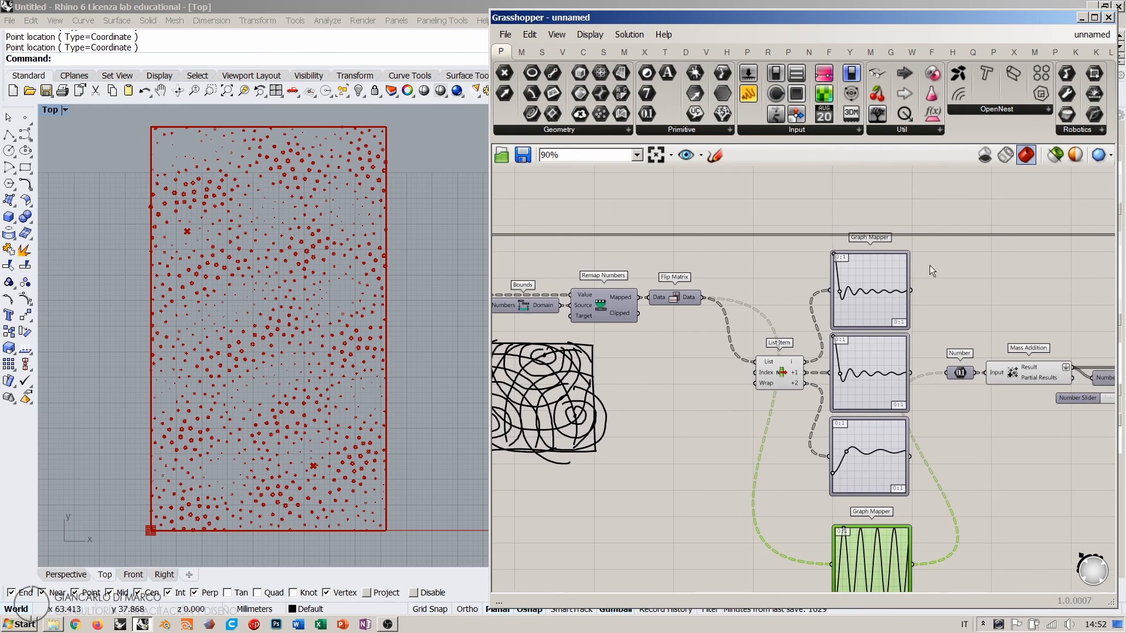
pyautogui.moveTo(931, 270); pyautogui.dragTo(791, 455)
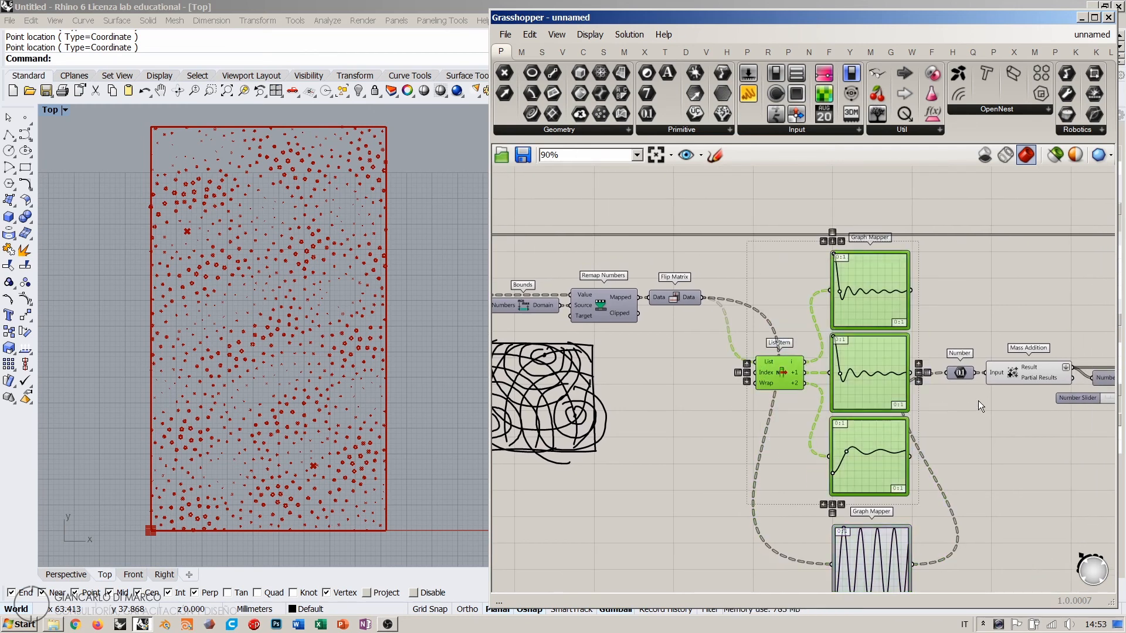
pyautogui.hotkey('ctrl', 'g')
pyautogui.click(990, 437)
pyautogui.scroll(-3, 772, 324)
pyautogui.click(779, 390)
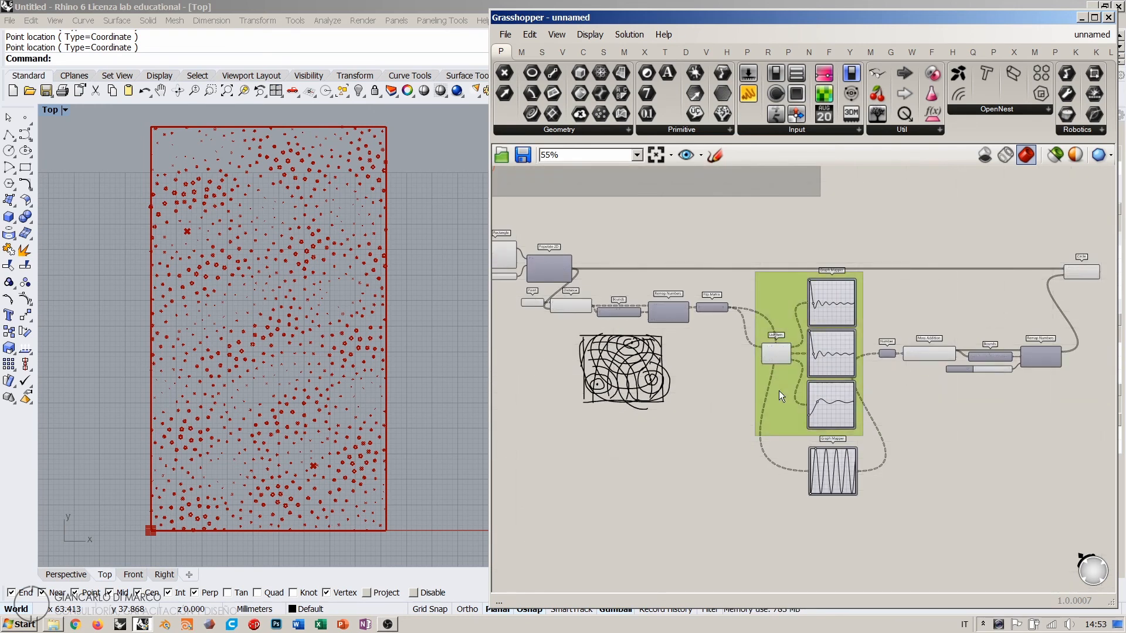
pyautogui.moveTo(778, 391); pyautogui.dragTo(764, 584)
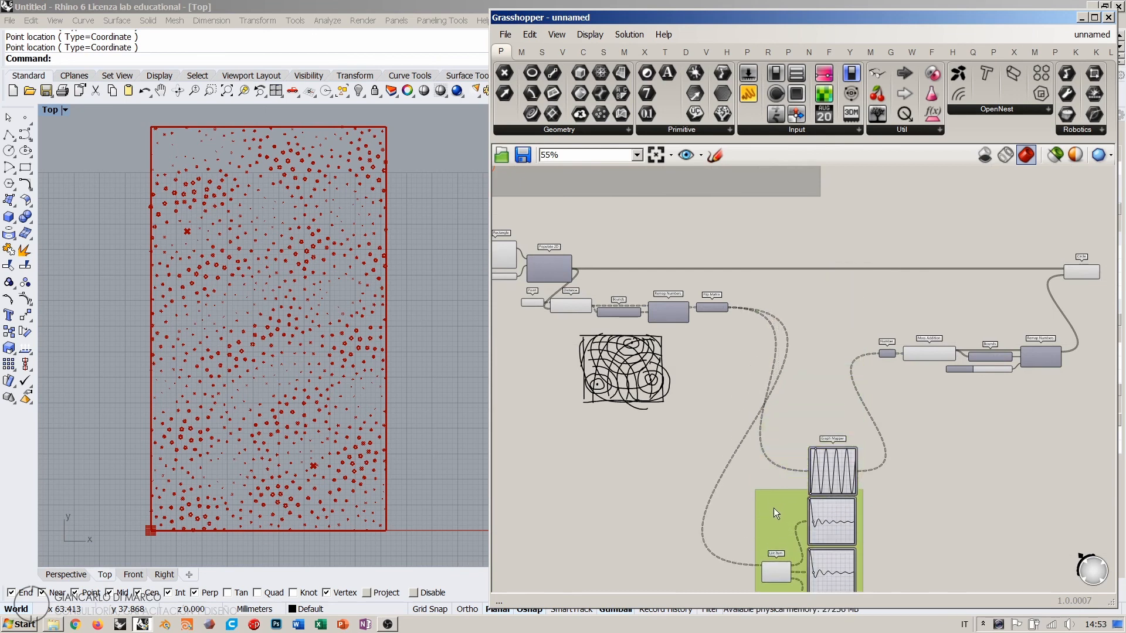
pyautogui.moveTo(773, 507); pyautogui.dragTo(772, 516)
# Step: Place the sine Graph Mapper beside Flip Matrix and tidy the grouped mappers beneath it
pyautogui.moveTo(828, 463); pyautogui.dragTo(808, 317)
pyautogui.scroll(6, 797, 319)
pyautogui.click(937, 275)
pyautogui.scroll(-3, 841, 307)
pyautogui.moveTo(766, 417); pyautogui.dragTo(754, 413)
pyautogui.click(965, 415)
# Step: Line up the Number, Mass Addition, Bounds, Number Slider and Remap Numbers components with the sine Graph Mapper
pyautogui.moveTo(967, 418); pyautogui.dragTo(712, 444, button='right')
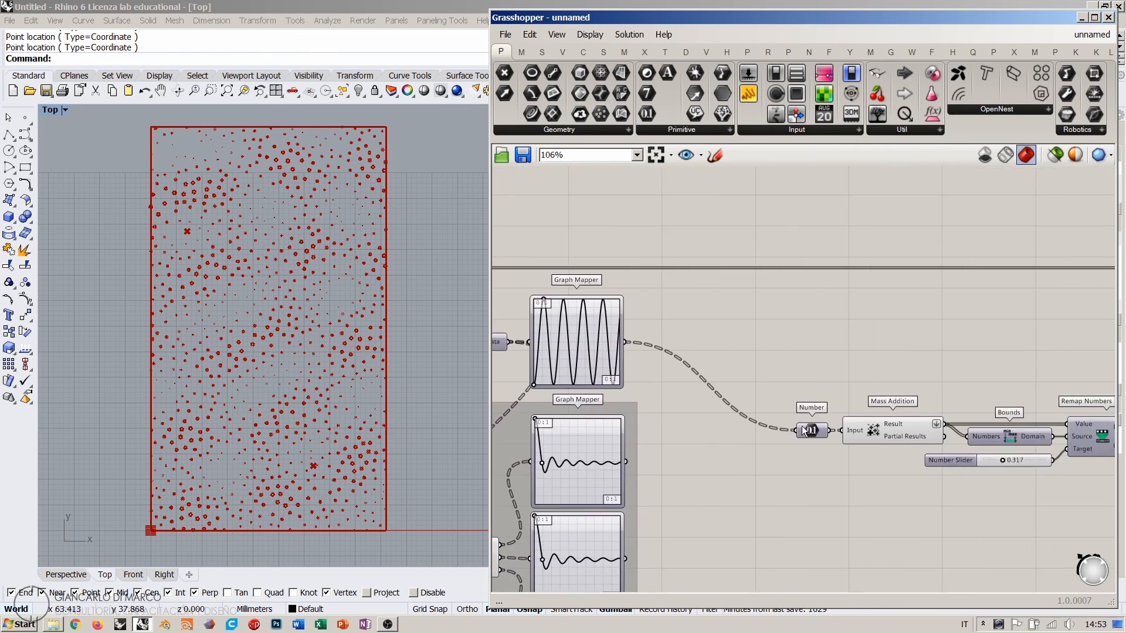
pyautogui.moveTo(803, 430); pyautogui.dragTo(652, 342)
pyautogui.moveTo(853, 416); pyautogui.dragTo(721, 341)
pyautogui.moveTo(944, 422); pyautogui.dragTo(831, 424, button='right')
pyautogui.moveTo(980, 485); pyautogui.dragTo(737, 349)
pyautogui.click(830, 344)
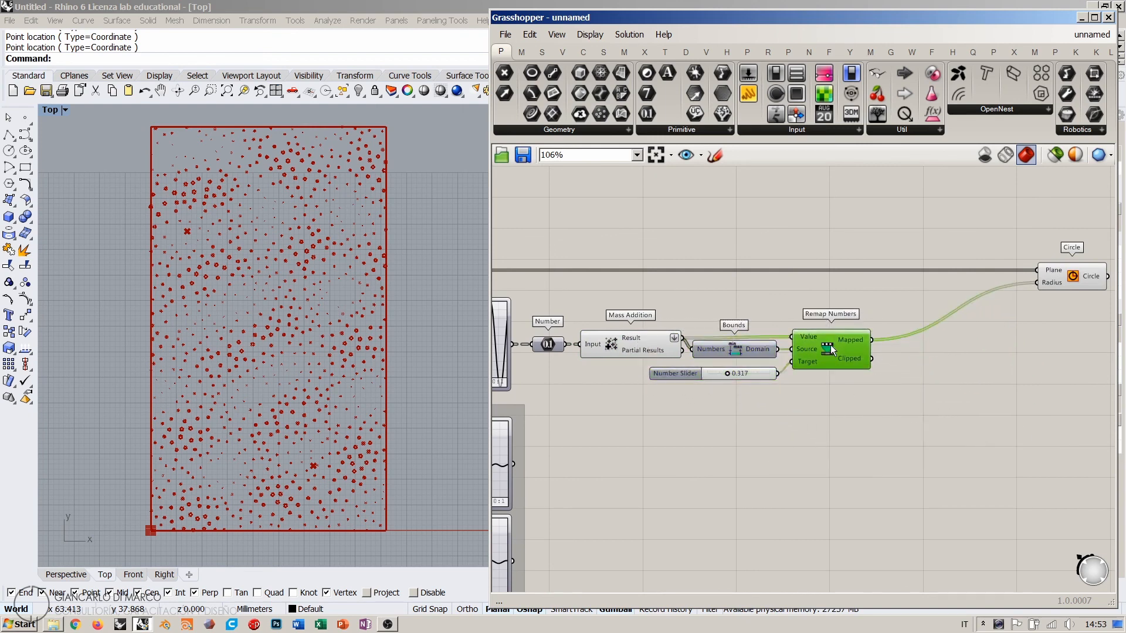
pyautogui.moveTo(830, 345); pyautogui.dragTo(825, 346)
pyautogui.moveTo(745, 350); pyautogui.dragTo(719, 367)
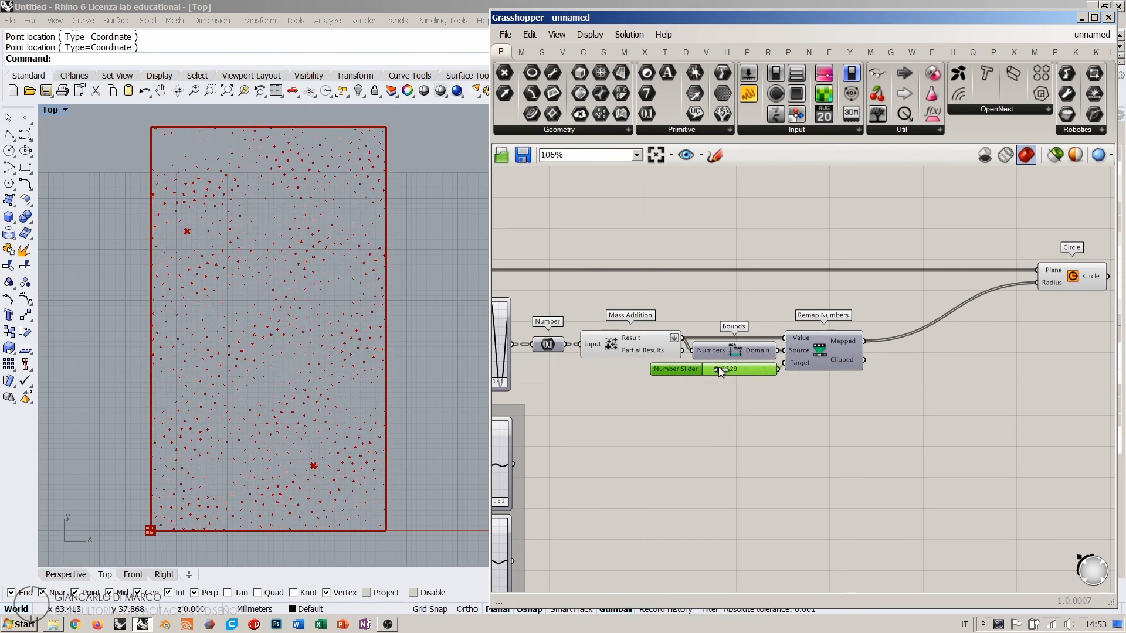
# Step: Examine the start of the definition and locate the Point parameter's attractor points in the Rhino viewport
pyautogui.scroll(-3, 700, 449)
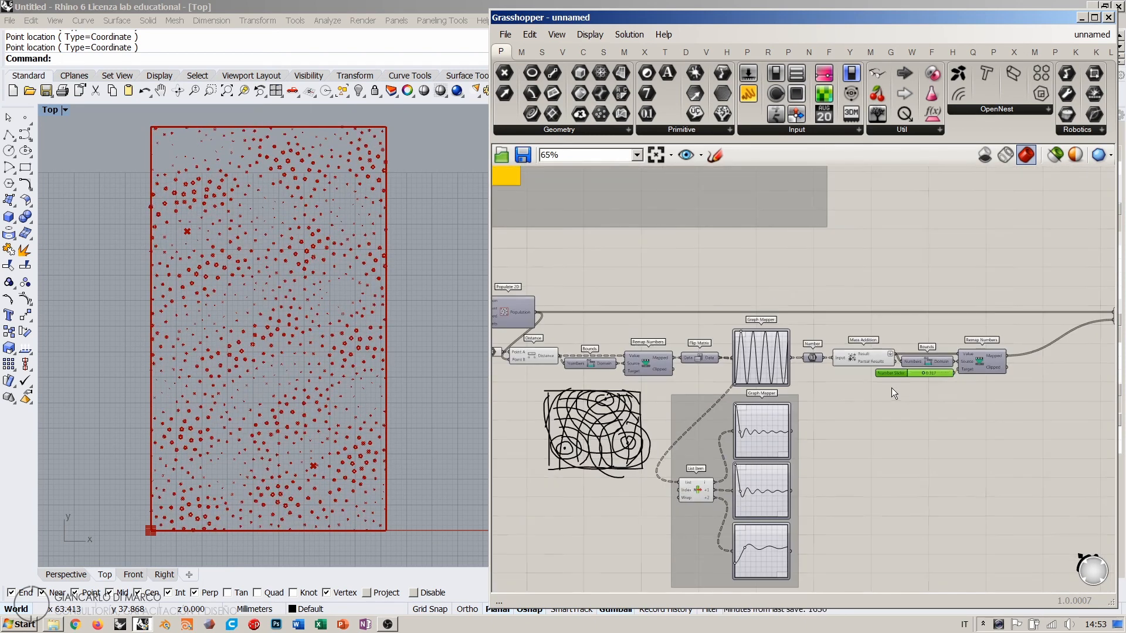
pyautogui.moveTo(666, 367); pyautogui.dragTo(784, 388, button='right')
pyautogui.scroll(3, 814, 371)
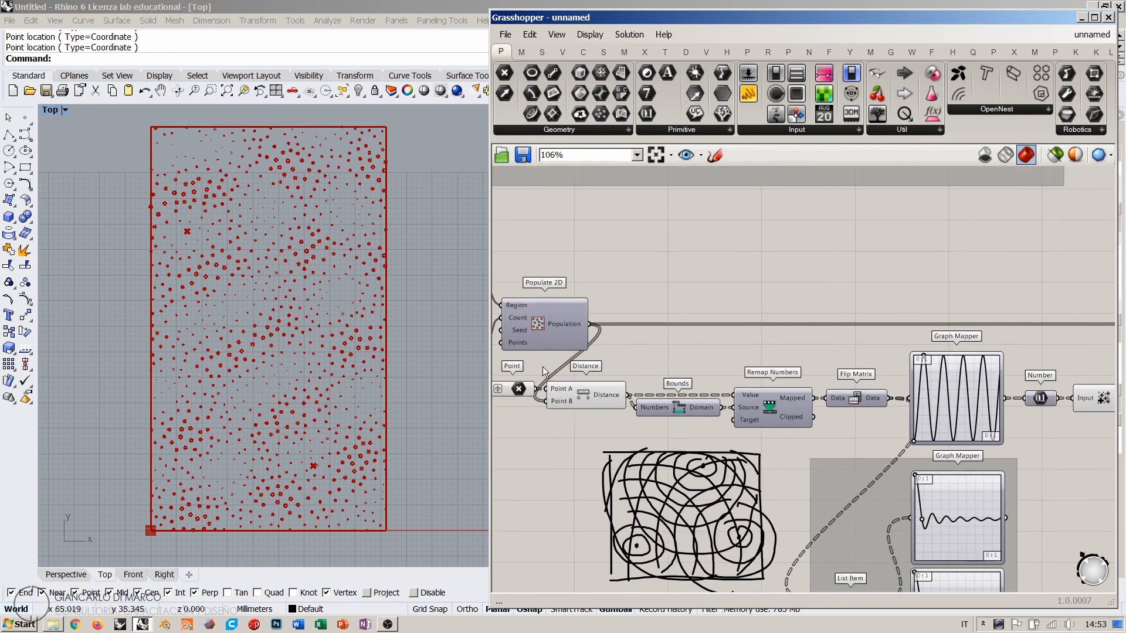
pyautogui.moveTo(593, 409); pyautogui.dragTo(853, 399, button='right')
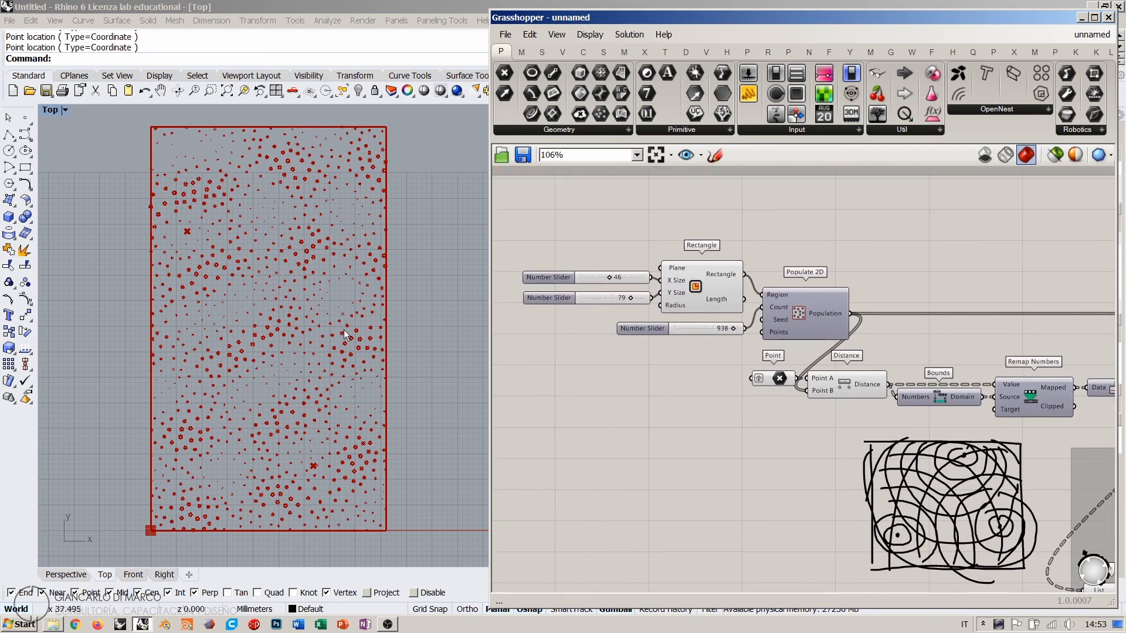
pyautogui.moveTo(617, 419); pyautogui.dragTo(667, 418, button='right')
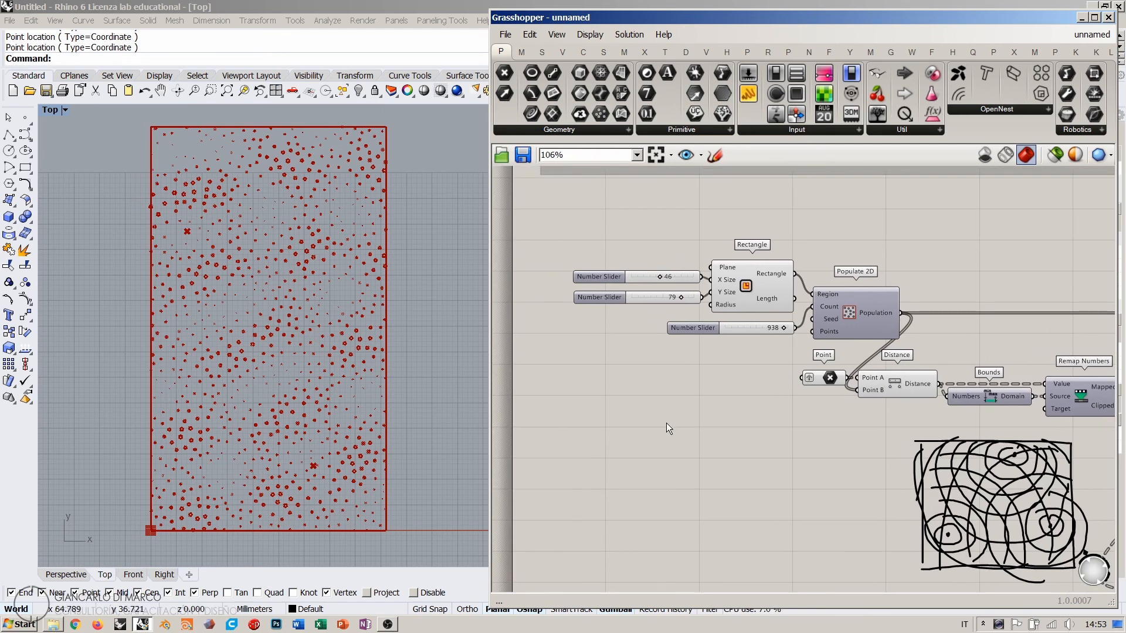
pyautogui.doubleClick(666, 423)
pyautogui.click(833, 378)
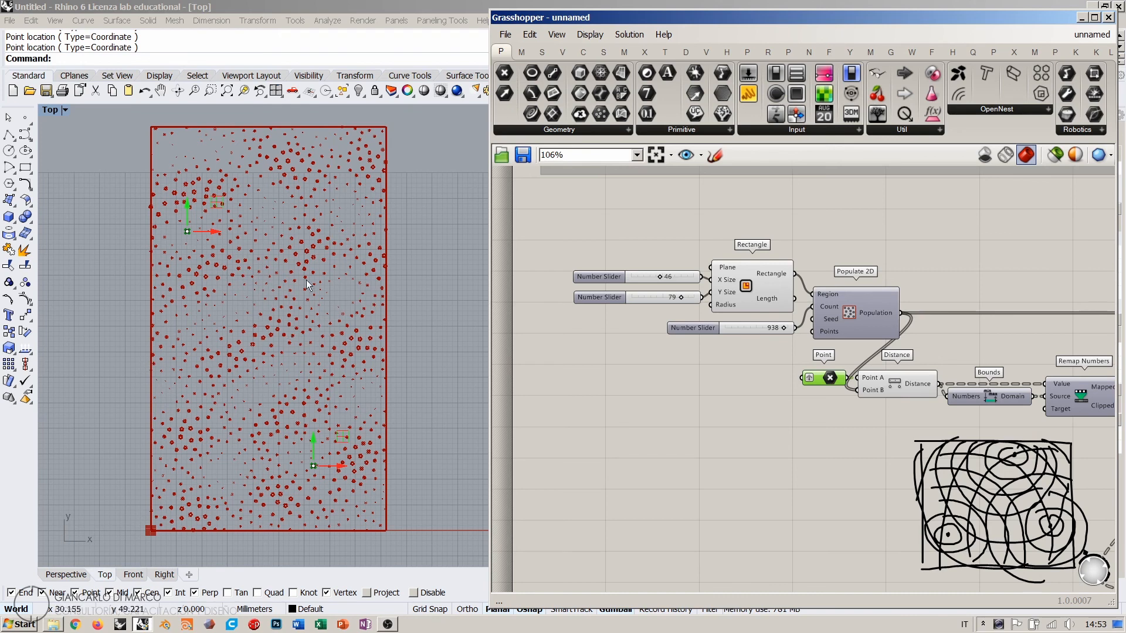
pyautogui.click(664, 432)
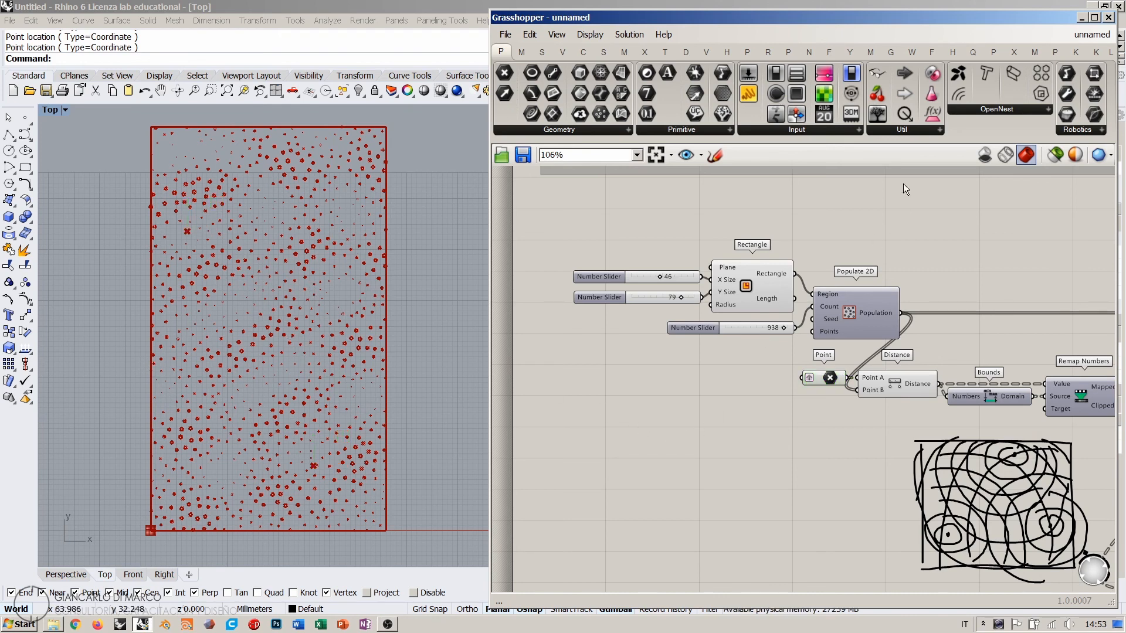
# Step: Sketch a circle with eight cross marks around it in the empty canvas area below the sliders, and discard the sketch
pyautogui.click(714, 155)
pyautogui.moveTo(685, 386)
pyautogui.mouseDown()
pyautogui.moveTo(604, 403)
pyautogui.moveTo(702, 538)
pyautogui.moveTo(674, 390)
pyautogui.moveTo(641, 533)
pyautogui.moveTo(704, 548)
pyautogui.mouseUp()
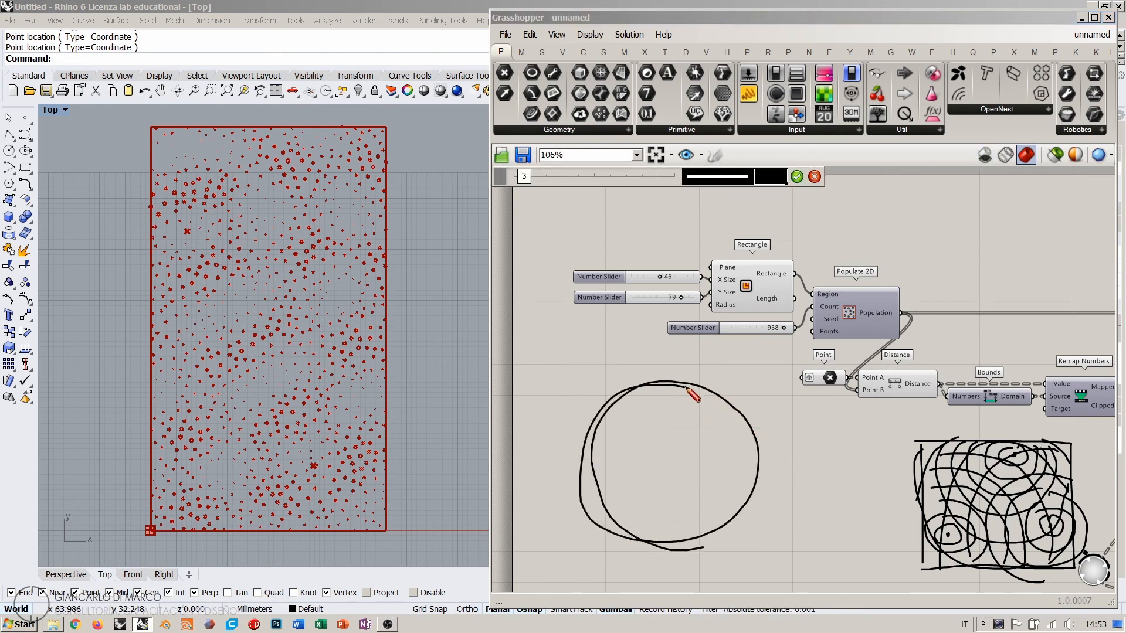
pyautogui.moveTo(672, 374); pyautogui.dragTo(685, 392)
pyautogui.moveTo(691, 375); pyautogui.dragTo(672, 384)
pyautogui.moveTo(586, 444); pyautogui.dragTo(601, 463)
pyautogui.moveTo(599, 450); pyautogui.dragTo(577, 466)
pyautogui.moveTo(665, 535)
pyautogui.mouseDown()
pyautogui.moveTo(678, 550)
pyautogui.moveTo(655, 549)
pyautogui.mouseUp()
pyautogui.moveTo(748, 460)
pyautogui.mouseDown()
pyautogui.moveTo(763, 476)
pyautogui.moveTo(747, 475)
pyautogui.mouseUp()
pyautogui.moveTo(729, 402); pyautogui.dragTo(737, 414)
pyautogui.moveTo(742, 407); pyautogui.dragTo(722, 415)
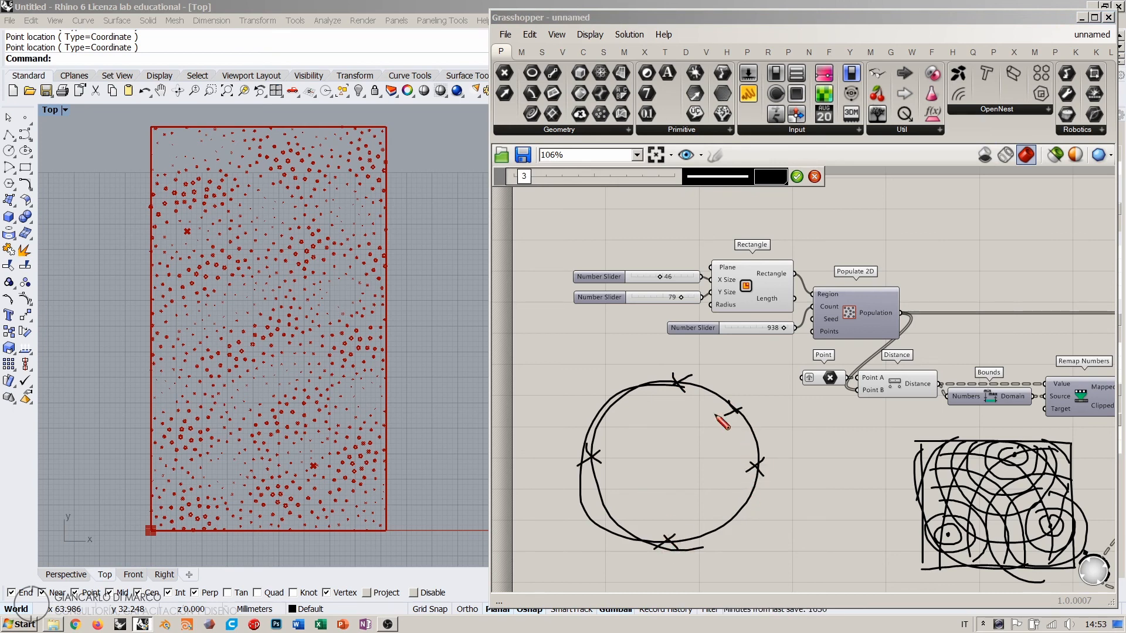
pyautogui.moveTo(605, 389); pyautogui.dragTo(614, 405)
pyautogui.moveTo(620, 396); pyautogui.dragTo(606, 406)
pyautogui.moveTo(594, 505)
pyautogui.mouseDown()
pyautogui.moveTo(607, 521)
pyautogui.moveTo(592, 520)
pyautogui.mouseUp()
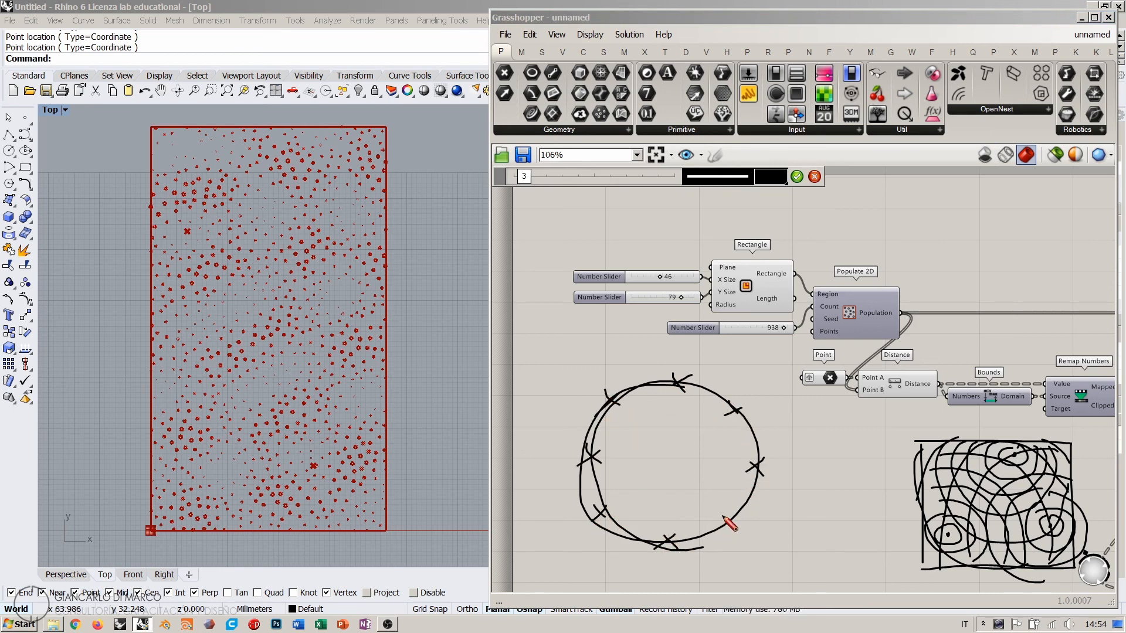
pyautogui.moveTo(723, 517); pyautogui.dragTo(735, 529)
pyautogui.moveTo(737, 514); pyautogui.dragTo(721, 528)
pyautogui.click(814, 177)
# Step: Add a Circle parameter to the canvas below the Rectangle's number sliders
pyautogui.doubleClick(674, 429)
pyautogui.write('c')
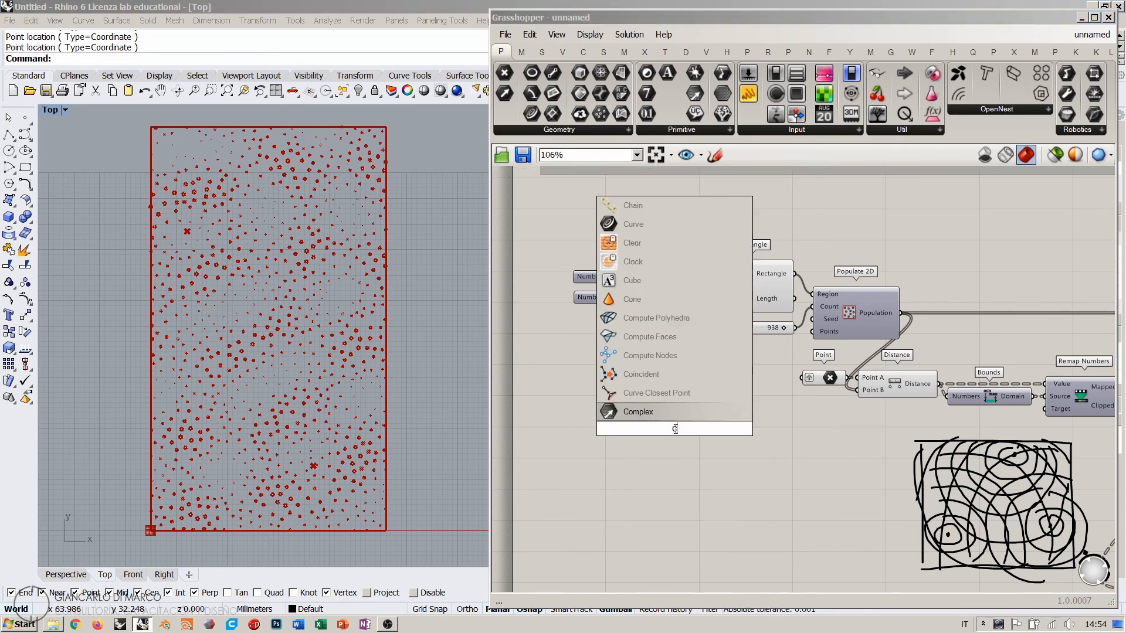
pyautogui.write('ircle')
pyautogui.press('Return')
# Step: Set one circle for the Circle parameter, centred in the Rhino rectangle and about half its width, and shift the component slightly aside
pyautogui.rightClick(669, 429)
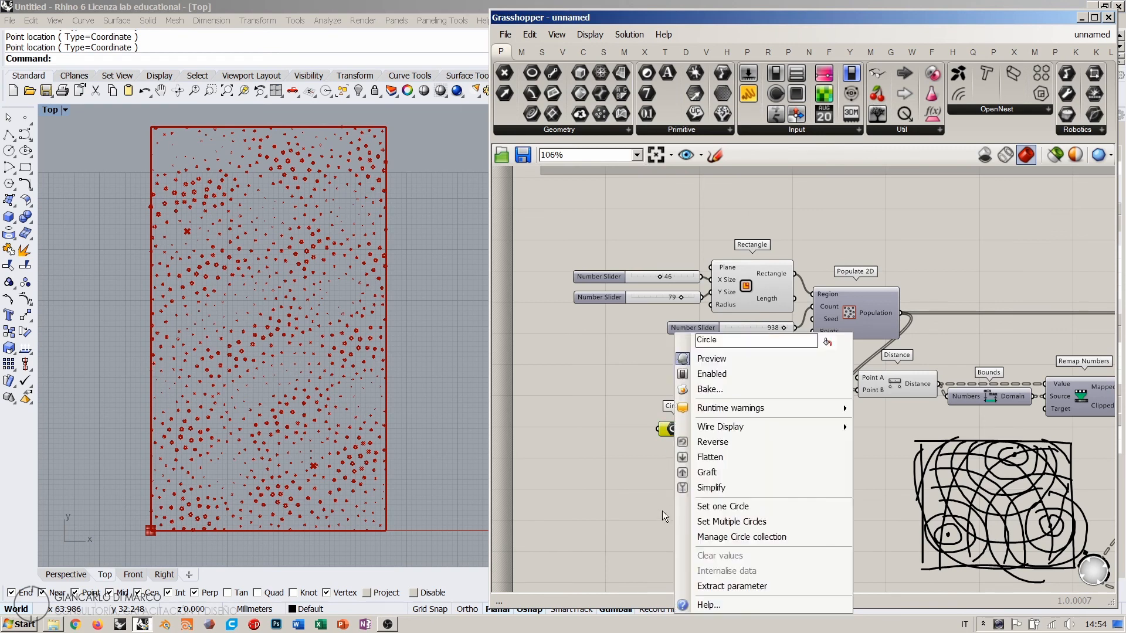
pyautogui.click(723, 506)
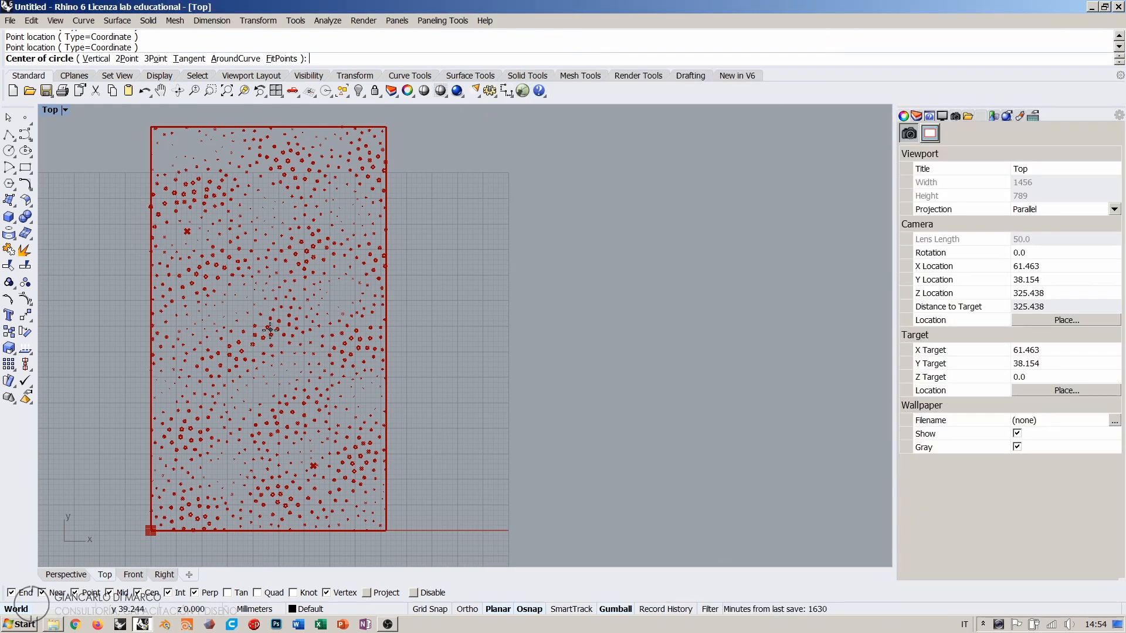
pyautogui.click(270, 330)
pyautogui.click(269, 384)
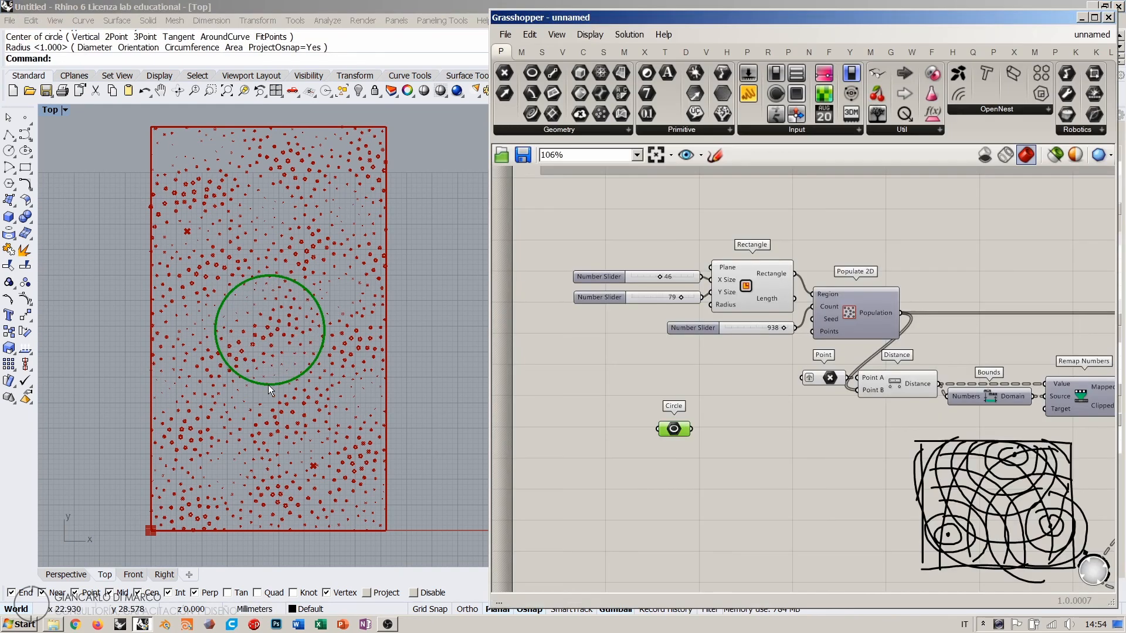
pyautogui.click(654, 476)
pyautogui.moveTo(674, 429); pyautogui.dragTo(637, 419)
pyautogui.click(732, 473)
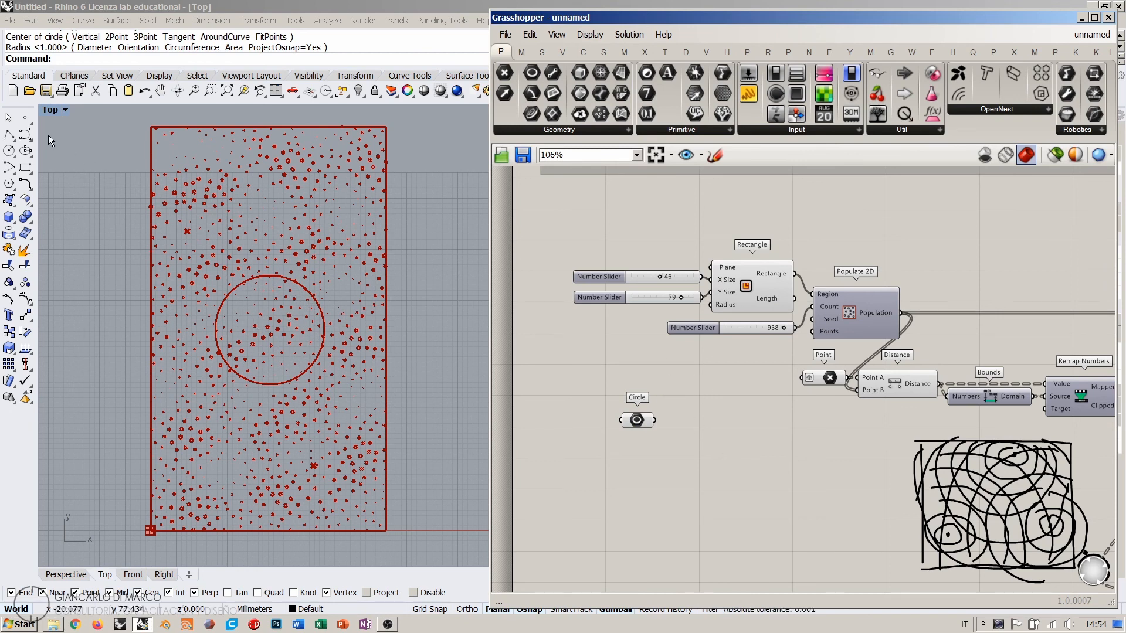
# Step: Add a Divide Curve component to the canvas beside the Circle parameter
pyautogui.click(25, 118)
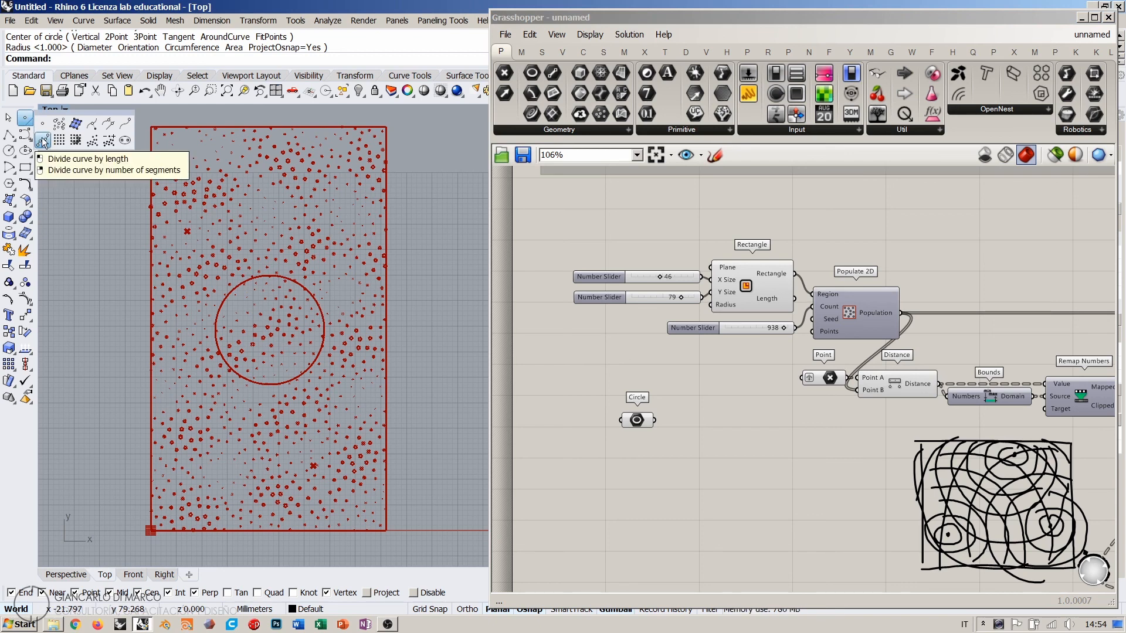
pyautogui.doubleClick(708, 458)
pyautogui.write('d')
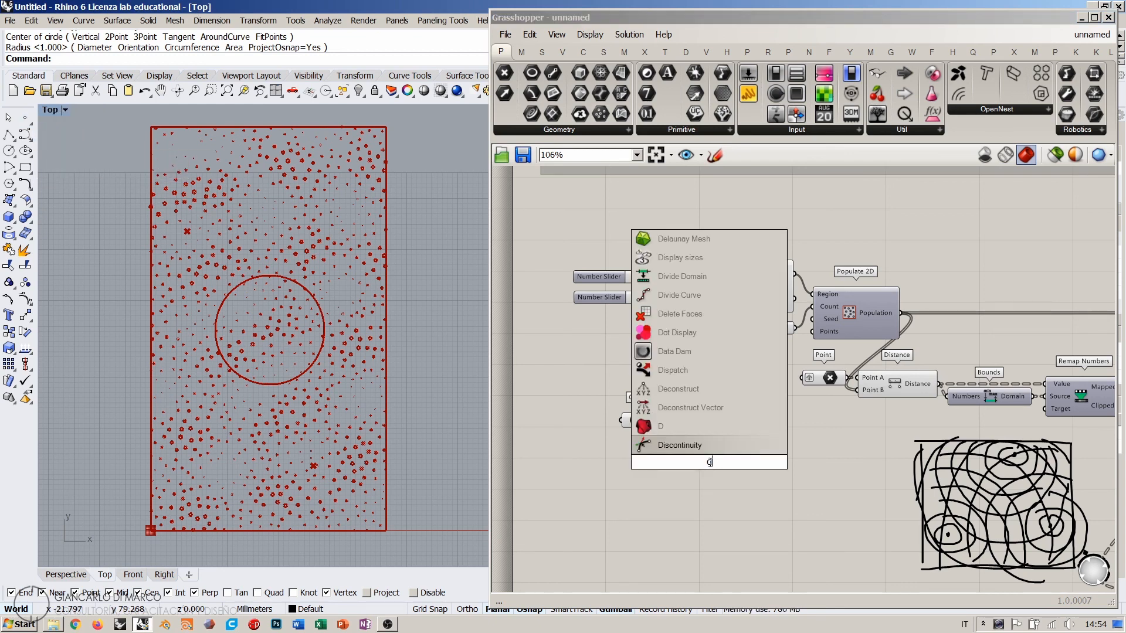
pyautogui.write('ivide')
pyautogui.click(683, 434)
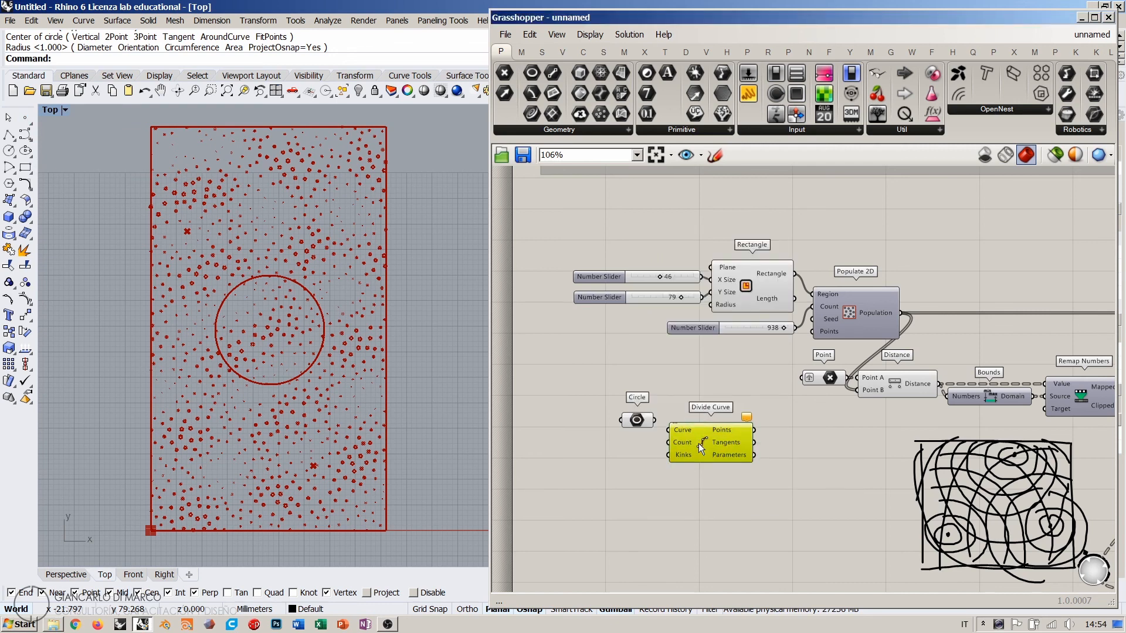
# Step: Connect the Circle parameter to the Curve input of Divide Curve and line the two components up
pyautogui.scroll(5, 657, 437)
pyautogui.moveTo(612, 388); pyautogui.dragTo(592, 409)
pyautogui.click(678, 338)
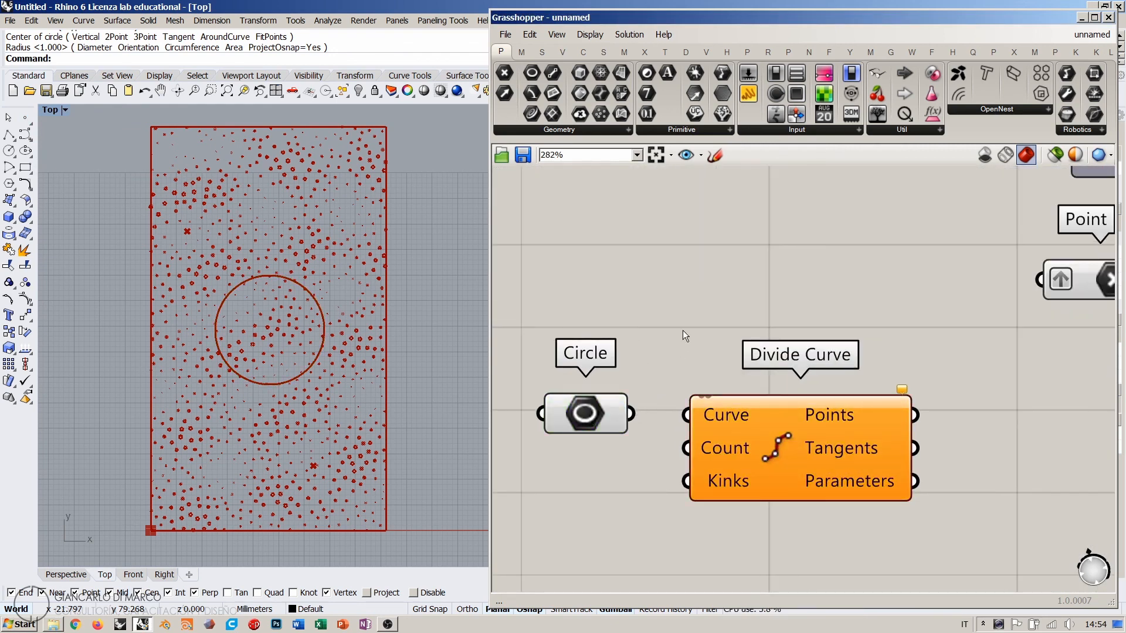
pyautogui.moveTo(631, 414); pyautogui.dragTo(688, 415)
pyautogui.moveTo(606, 420); pyautogui.dragTo(611, 422)
pyautogui.click(635, 458)
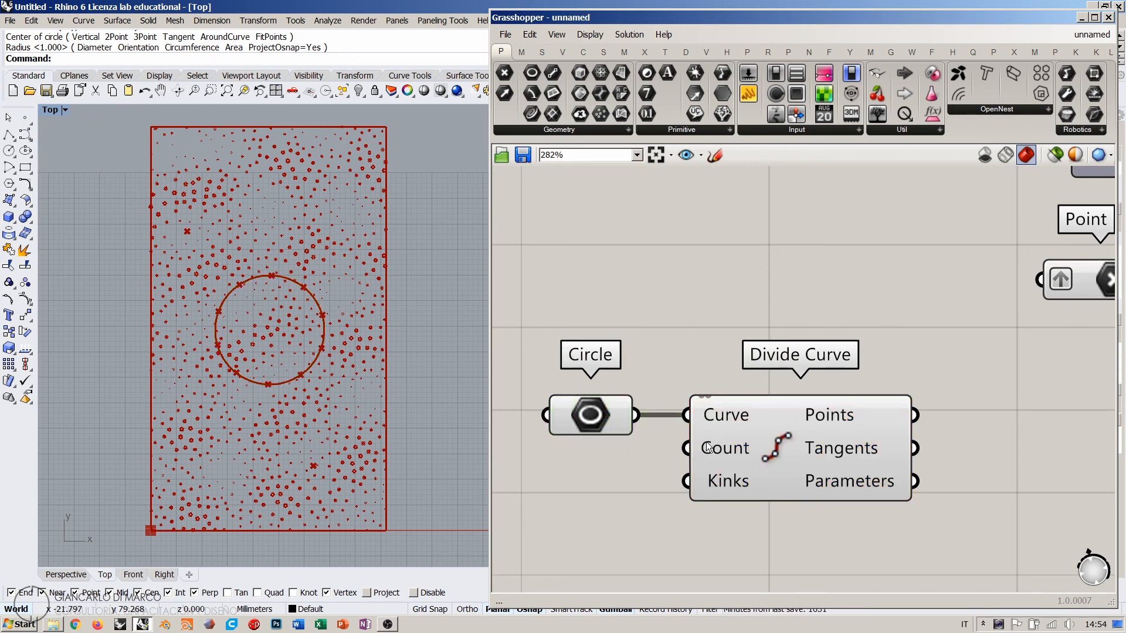
# Step: Feed the Points output of Divide Curve into the Point parameter that supplies the Distance component
pyautogui.moveTo(711, 450)
pyautogui.moveTo(832, 414)
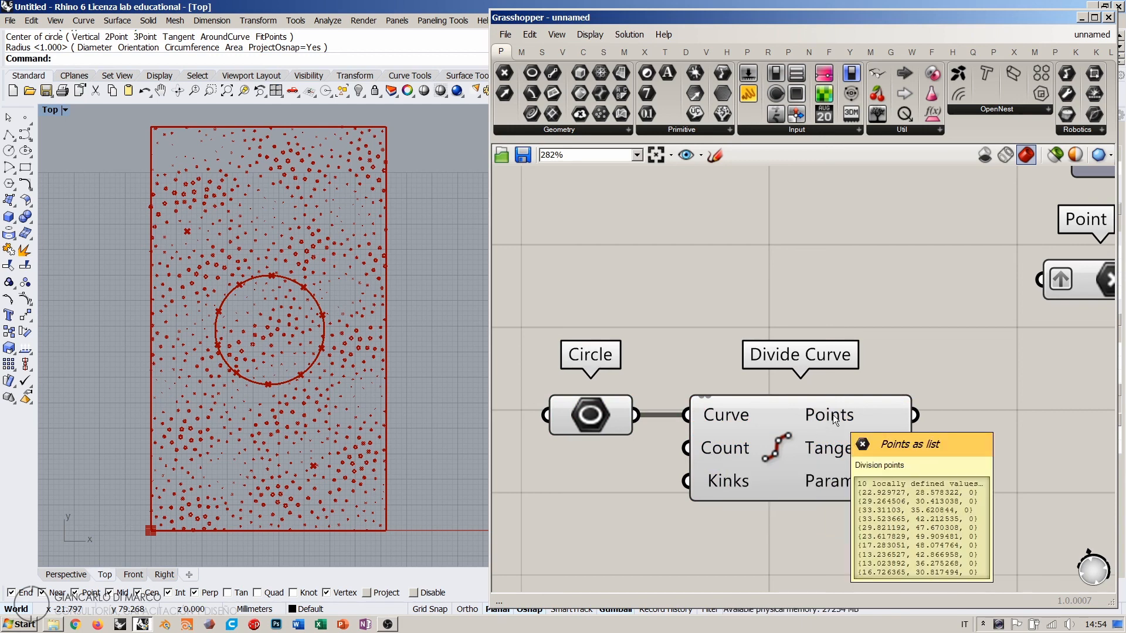
pyautogui.scroll(-3, 832, 414)
pyautogui.moveTo(828, 411); pyautogui.dragTo(901, 330)
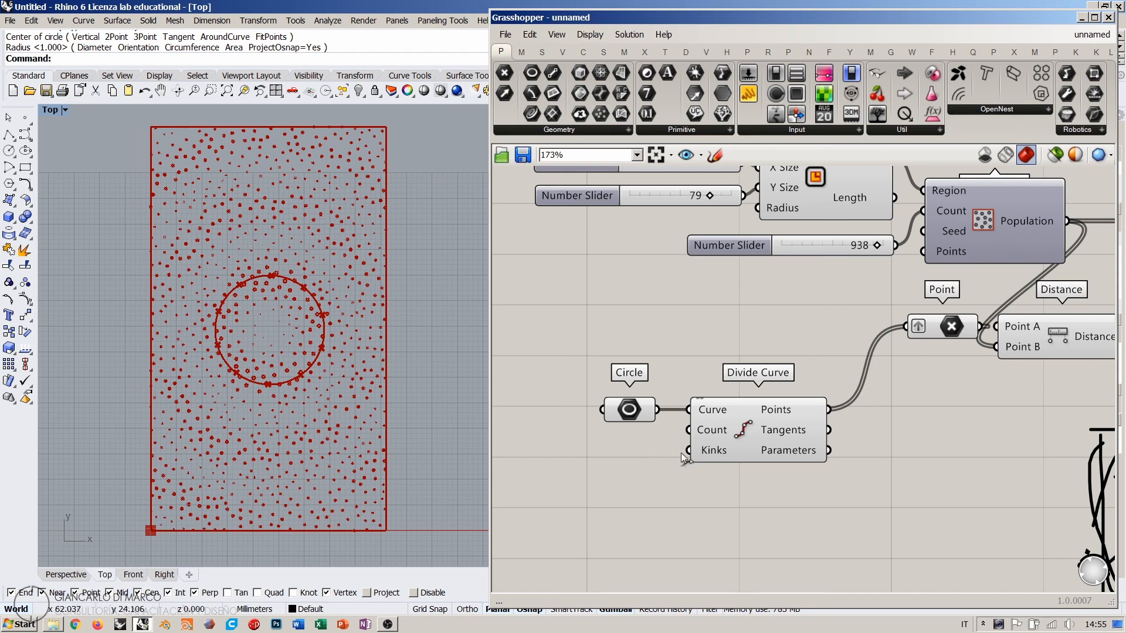
# Step: Add a number slider set to 5, connect it to the Count input of Divide Curve and place it below the Circle parameter
pyautogui.moveTo(683, 457); pyautogui.dragTo(796, 420, button='right')
pyautogui.doubleClick(701, 452)
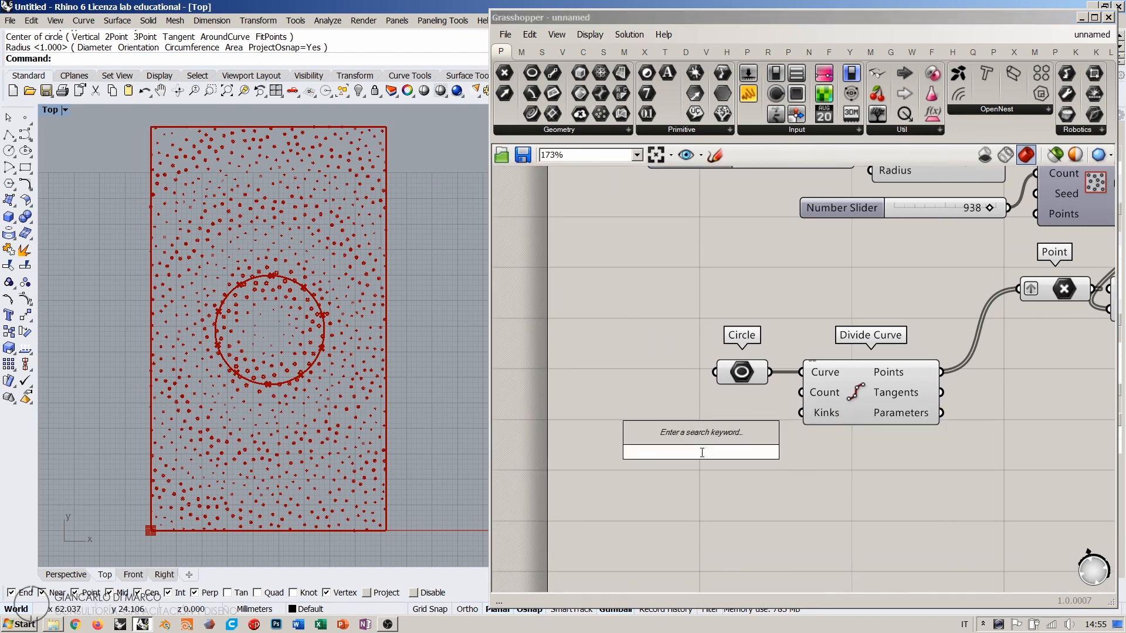
pyautogui.write('5')
pyautogui.press('Return')
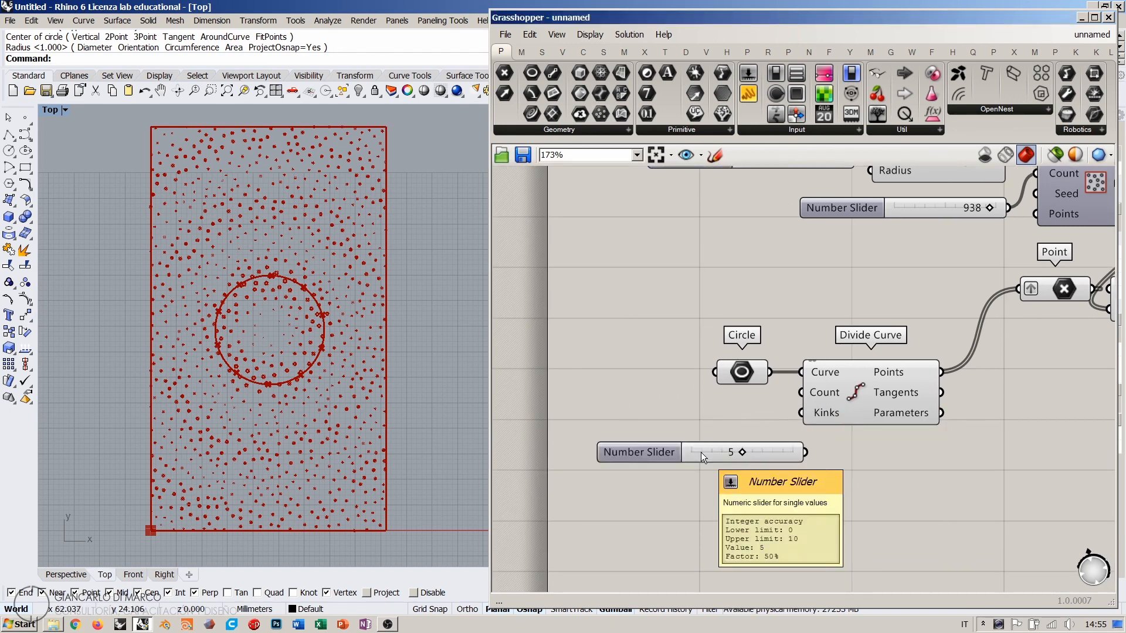
pyautogui.moveTo(800, 393); pyautogui.dragTo(739, 409)
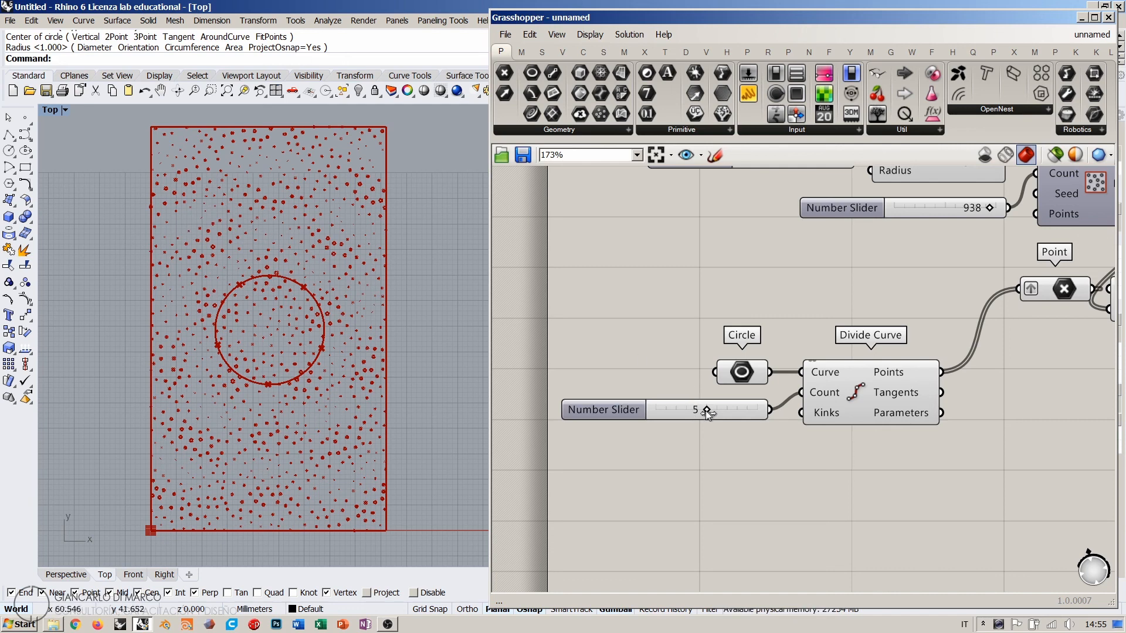
pyautogui.moveTo(706, 409)
pyautogui.mouseDown()
pyautogui.moveTo(674, 414)
pyautogui.moveTo(702, 415)
pyautogui.mouseUp()
# Step: Set the Count slider of the Populate 2D component to 1000
pyautogui.moveTo(981, 398); pyautogui.dragTo(900, 405, button='right')
pyautogui.scroll(-3, 851, 266)
pyautogui.moveTo(851, 266); pyautogui.dragTo(698, 369, button='right')
pyautogui.scroll(2, 746, 368)
pyautogui.moveTo(791, 322); pyautogui.dragTo(803, 323)
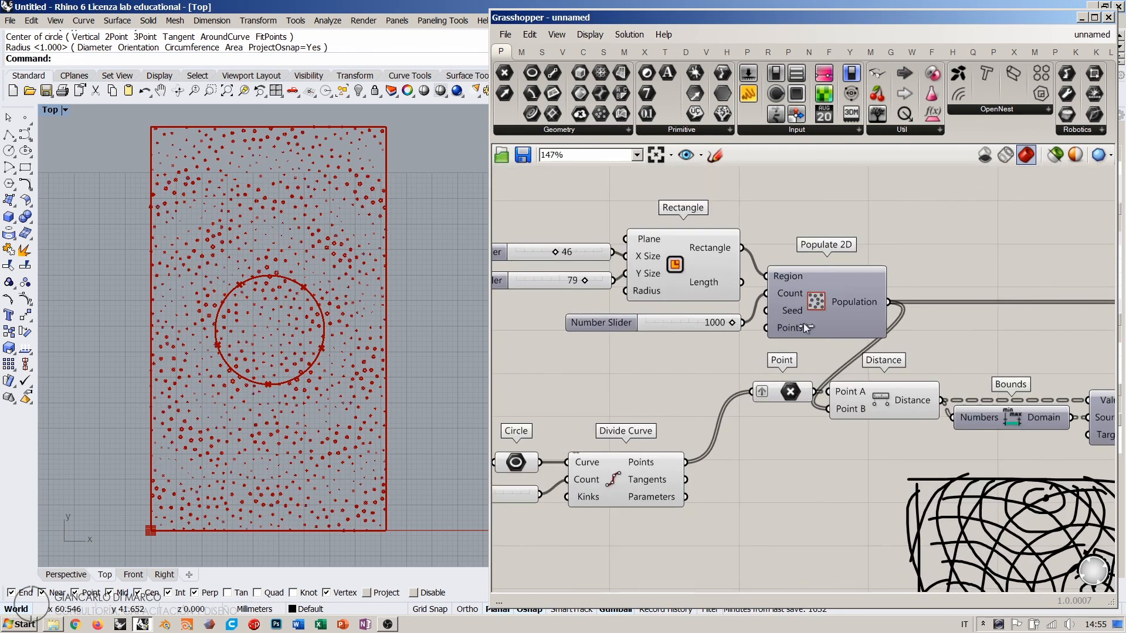
# Step: Set the number slider feeding the Target of the last Remap Numbers component to 0.196
pyautogui.moveTo(885, 404); pyautogui.dragTo(727, 379, button='right')
pyautogui.moveTo(1072, 426); pyautogui.dragTo(730, 387, button='right')
pyautogui.moveTo(1084, 391); pyautogui.dragTo(658, 357, button='right')
pyautogui.scroll(1, 789, 336)
pyautogui.moveTo(790, 337)
pyautogui.mouseDown()
pyautogui.moveTo(804, 336)
pyautogui.moveTo(779, 338)
pyautogui.mouseUp()
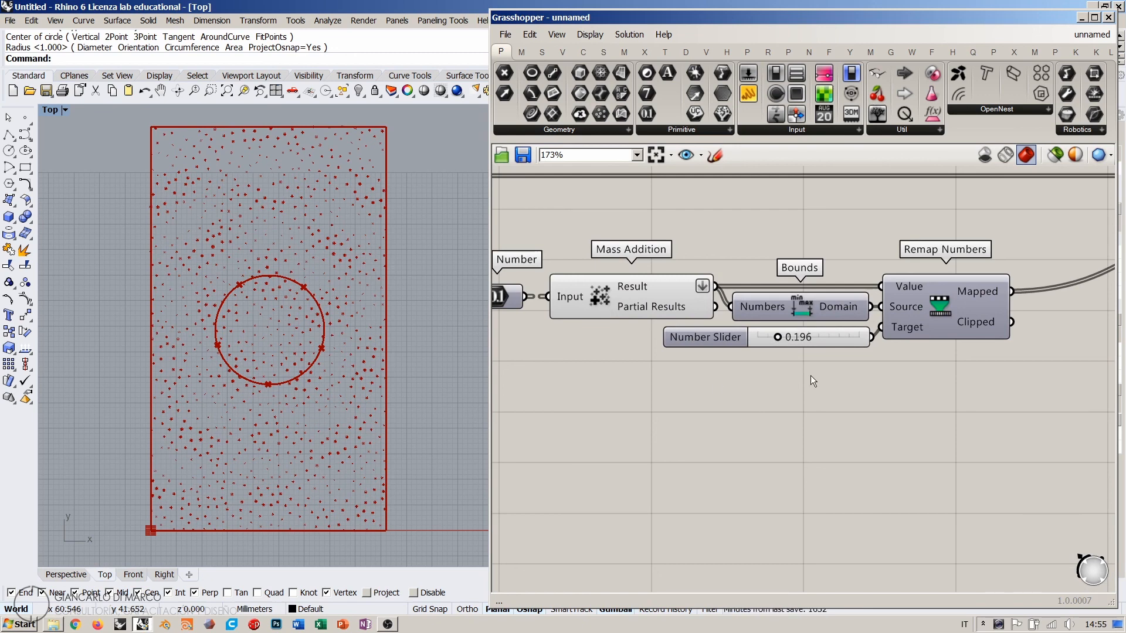
# Step: Move the Circle parameter, Divide Curve and its Count slider up in line with the Point parameter
pyautogui.scroll(-5, 608, 354)
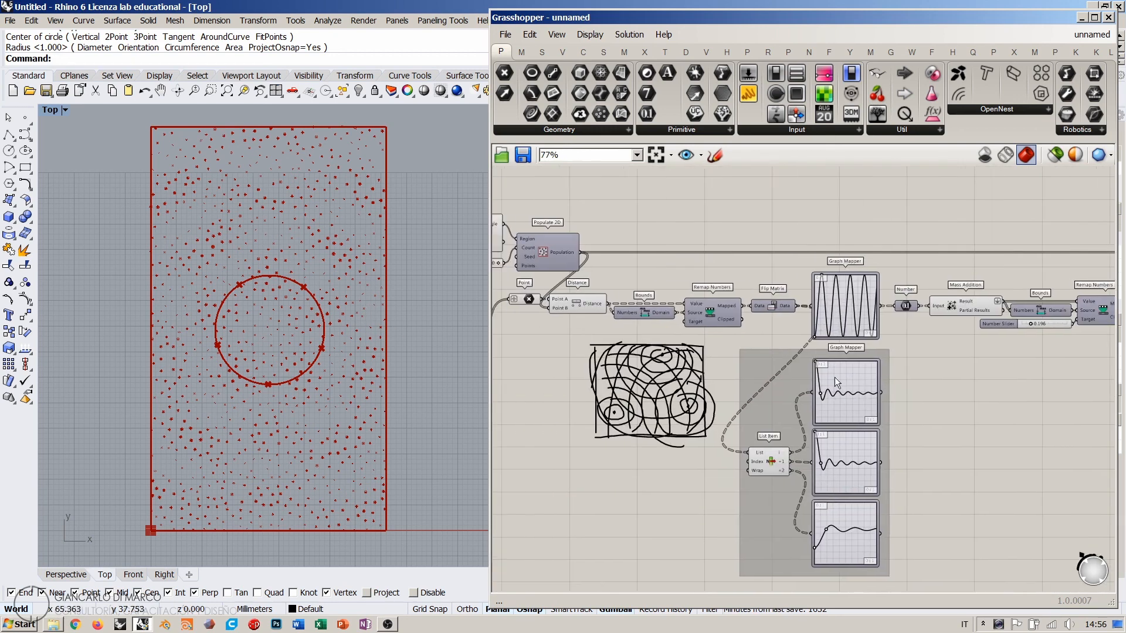
pyautogui.moveTo(835, 378); pyautogui.dragTo(999, 395, button='right')
pyautogui.moveTo(616, 397); pyautogui.dragTo(719, 419, button='right')
pyautogui.scroll(2, 723, 420)
pyautogui.moveTo(726, 418); pyautogui.dragTo(601, 347)
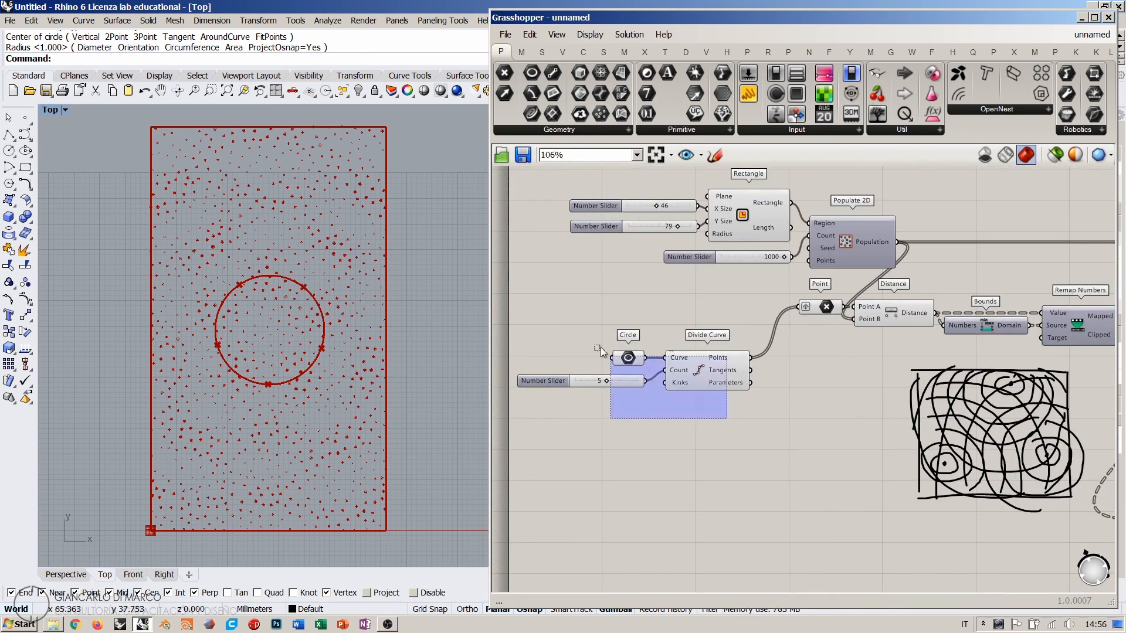
pyautogui.moveTo(710, 370); pyautogui.dragTo(757, 319)
pyautogui.click(734, 355)
pyautogui.moveTo(659, 315)
pyautogui.mouseDown()
pyautogui.moveTo(678, 310)
pyautogui.moveTo(662, 341)
pyautogui.moveTo(675, 327)
pyautogui.mouseUp()
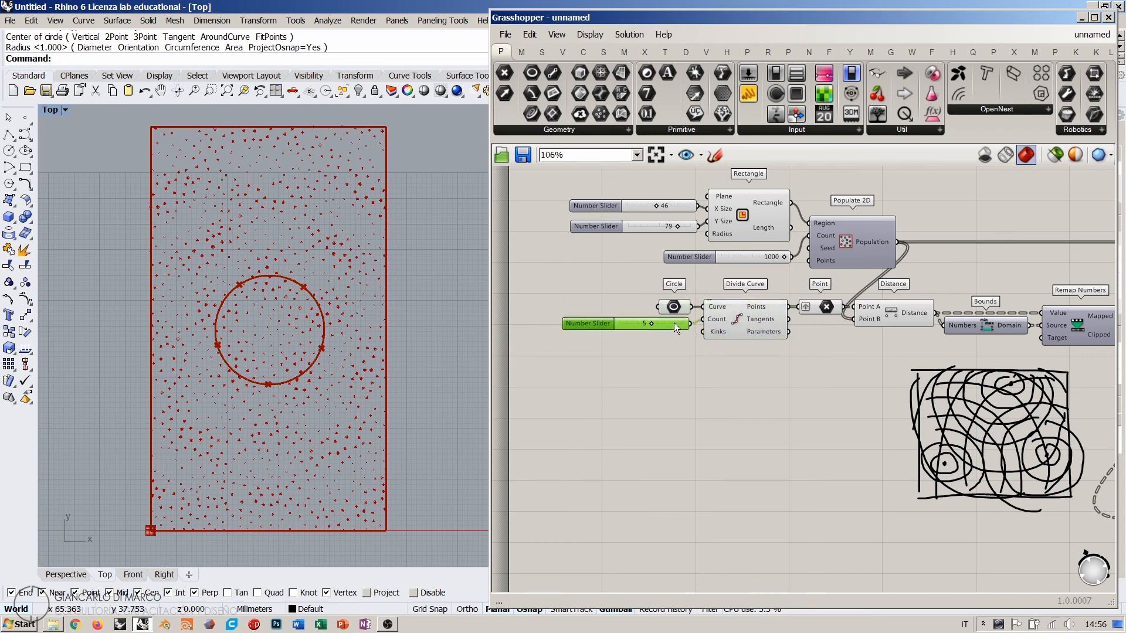
pyautogui.click(626, 299)
# Step: Turn off the viewport preview of the Divide Curve component and of the Circle parameter feeding it
pyautogui.scroll(-2, 625, 298)
pyautogui.moveTo(750, 324); pyautogui.dragTo(652, 319, button='right')
pyautogui.scroll(-3, 652, 319)
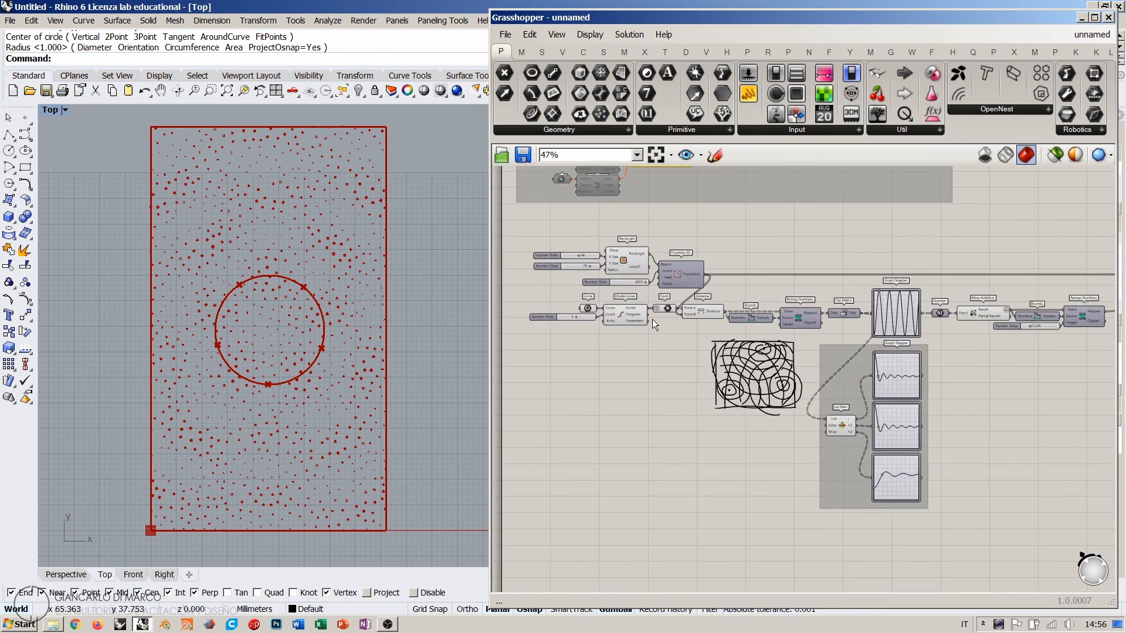
pyautogui.scroll(-1, 651, 319)
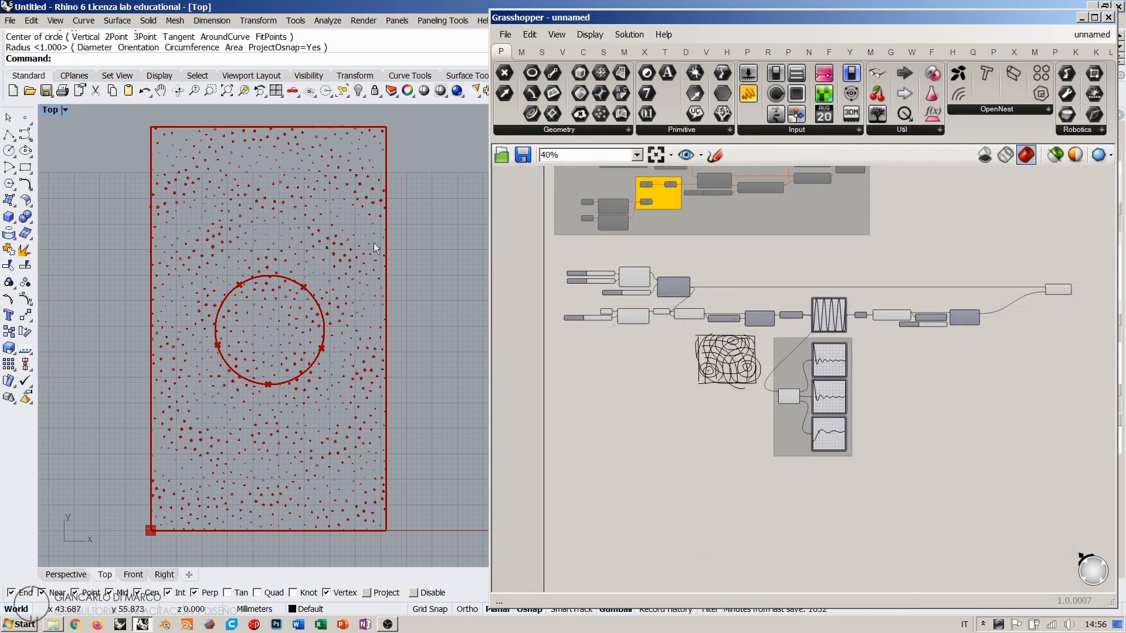
pyautogui.moveTo(338, 317); pyautogui.dragTo(350, 321, button='right')
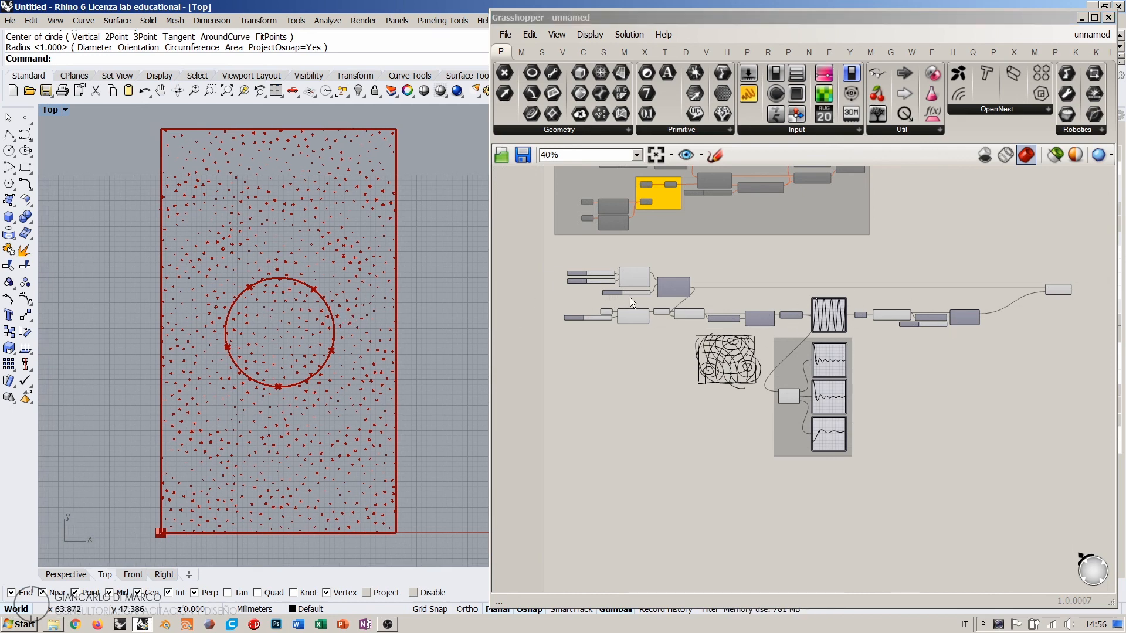
pyautogui.scroll(5, 632, 302)
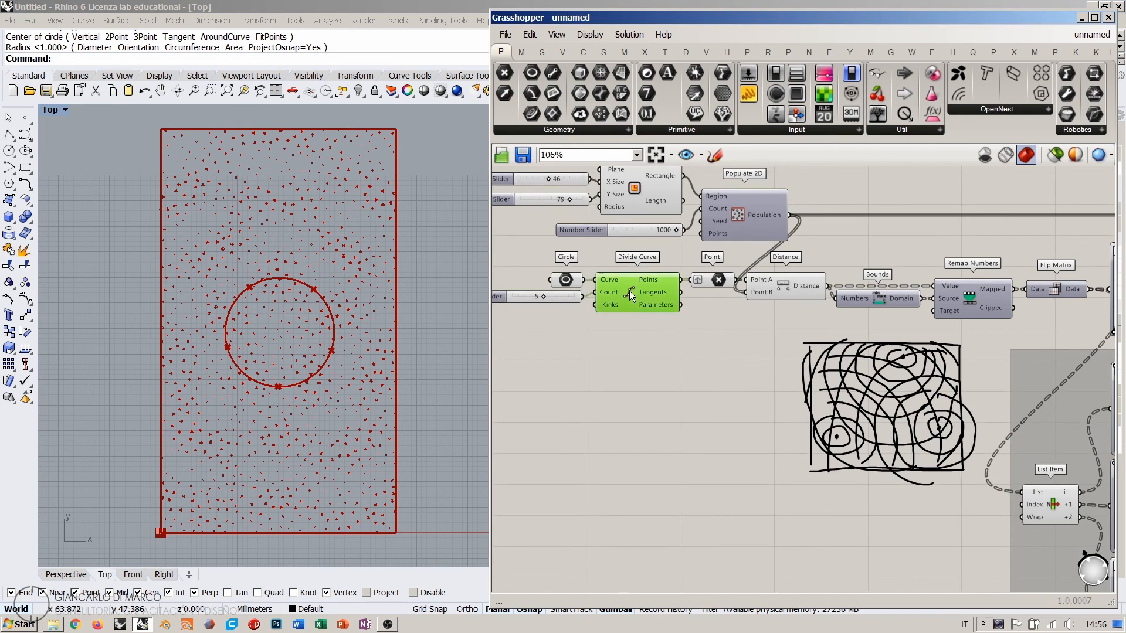
pyautogui.click(628, 290)
pyautogui.hotkey('ctrl', 'q')
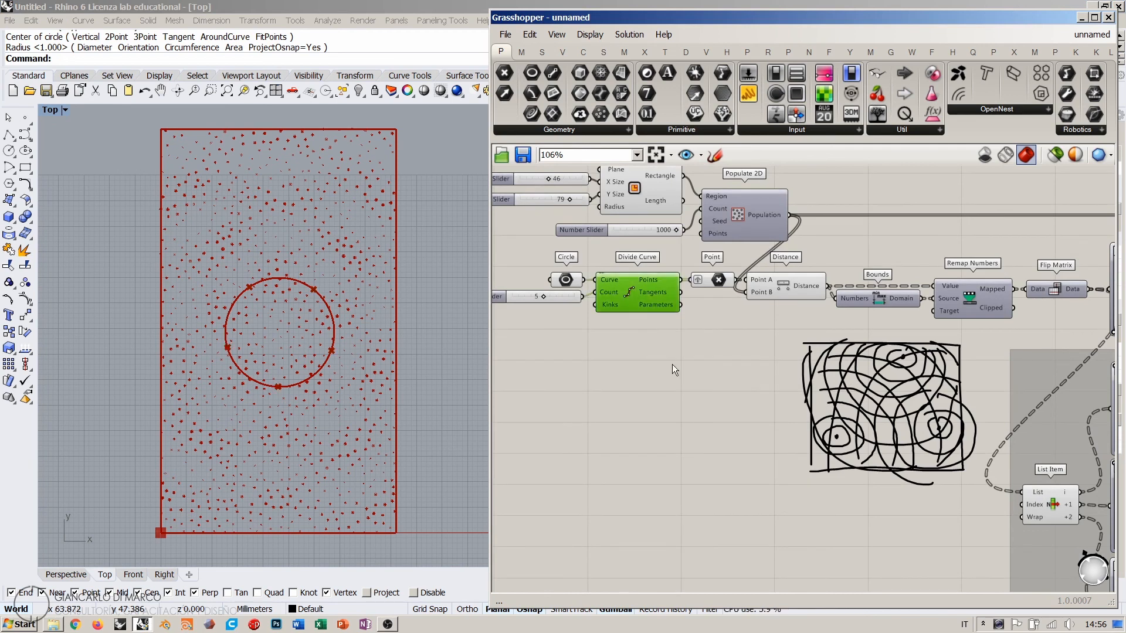
pyautogui.click(572, 278)
pyautogui.hotkey('ctrl', 'q')
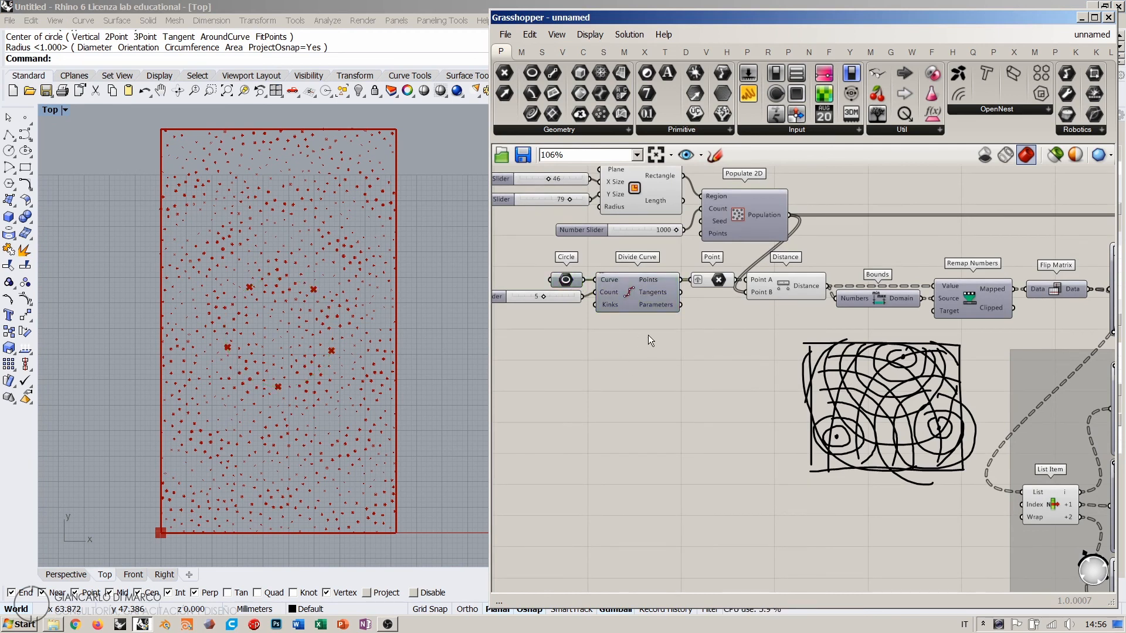
# Step: Move the final Circle component close to the last Remap Numbers component at the end of the definition
pyautogui.scroll(-4, 674, 331)
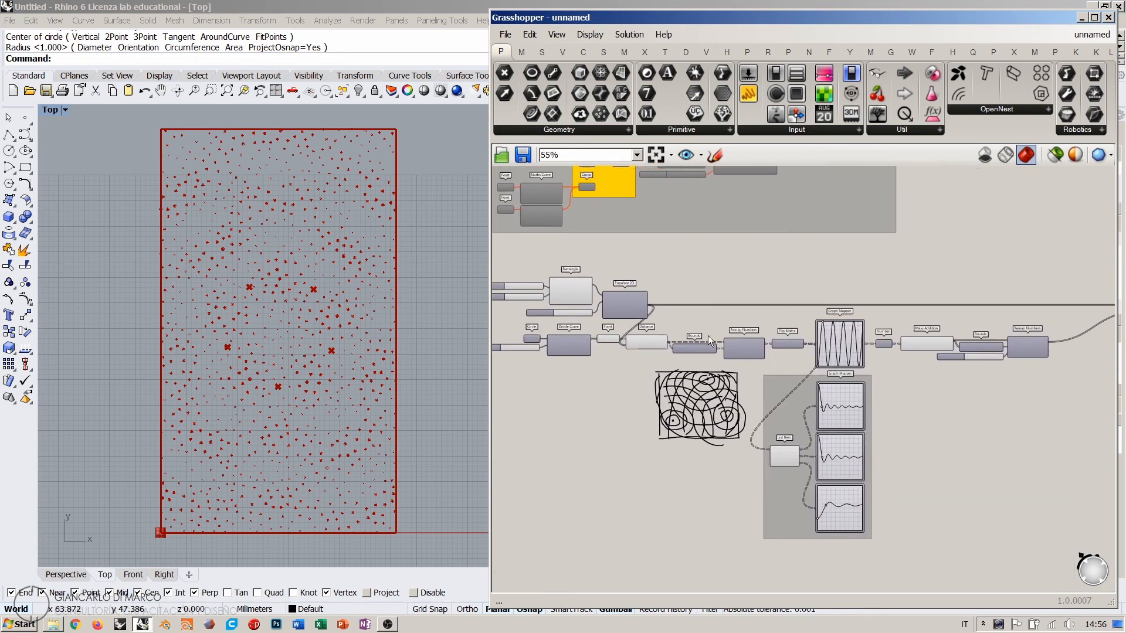
pyautogui.scroll(-1, 708, 335)
pyautogui.scroll(5, 1036, 347)
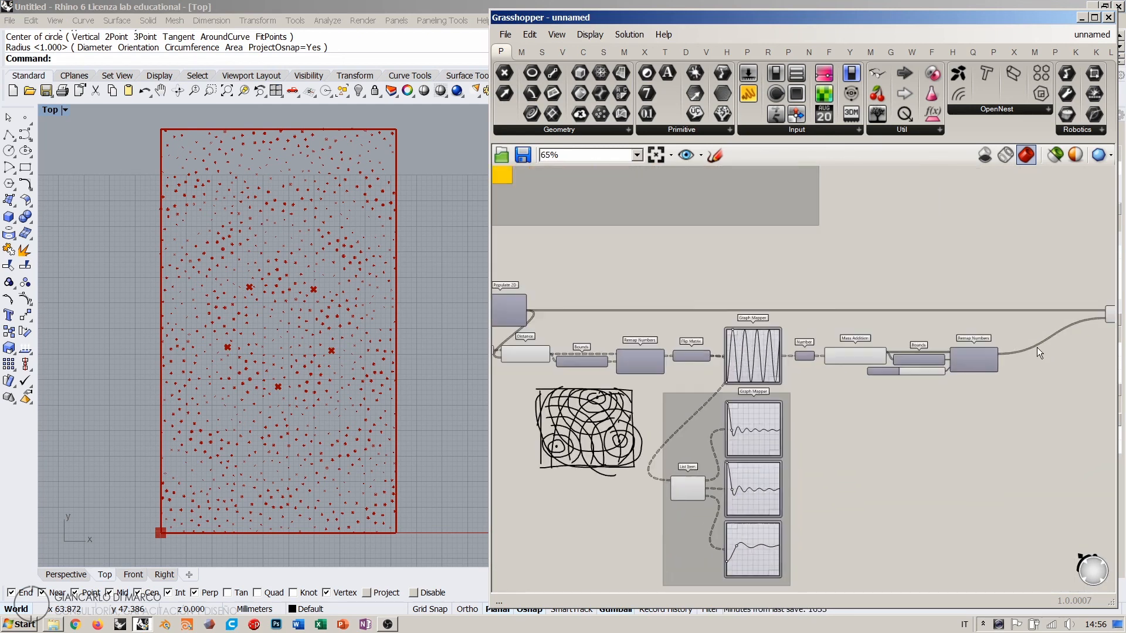
pyautogui.moveTo(937, 323); pyautogui.dragTo(808, 325)
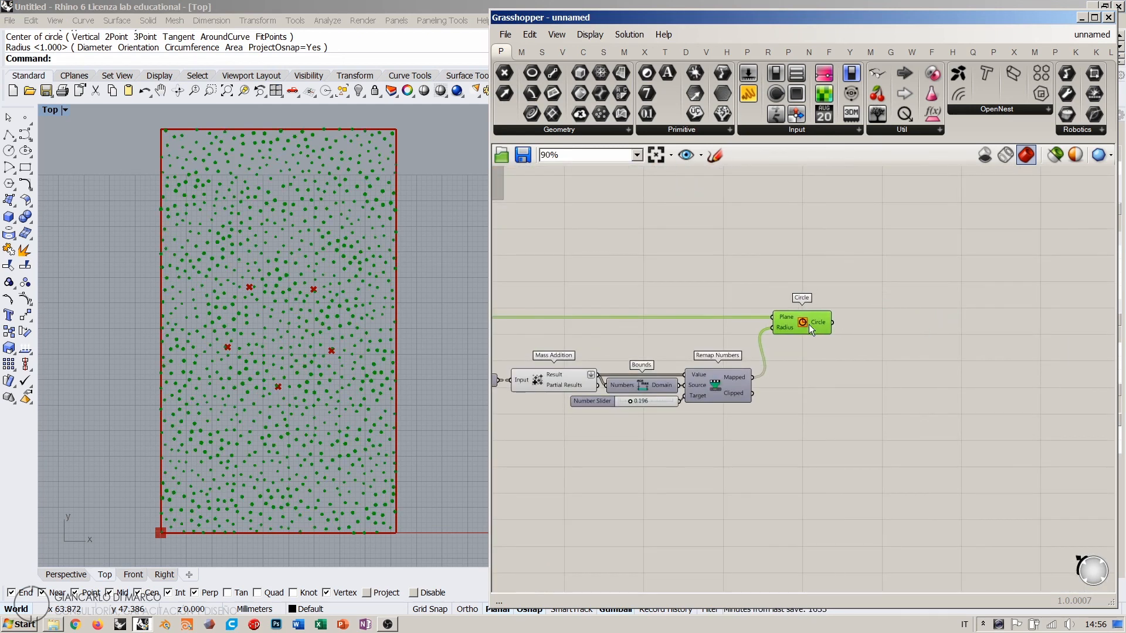
pyautogui.click(807, 340)
pyautogui.click(789, 324)
pyautogui.click(803, 371)
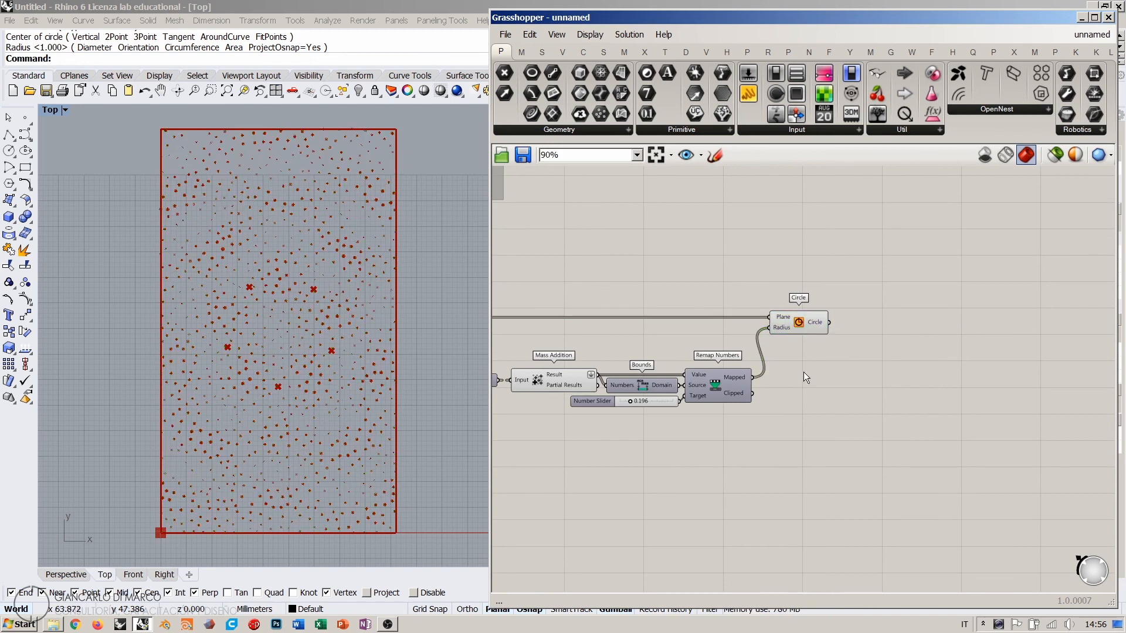
# Step: Group the whole Graph Mapper definition, including its sketch and inner group, and disable its components
pyautogui.scroll(-3, 996, 329)
pyautogui.scroll(1, 998, 322)
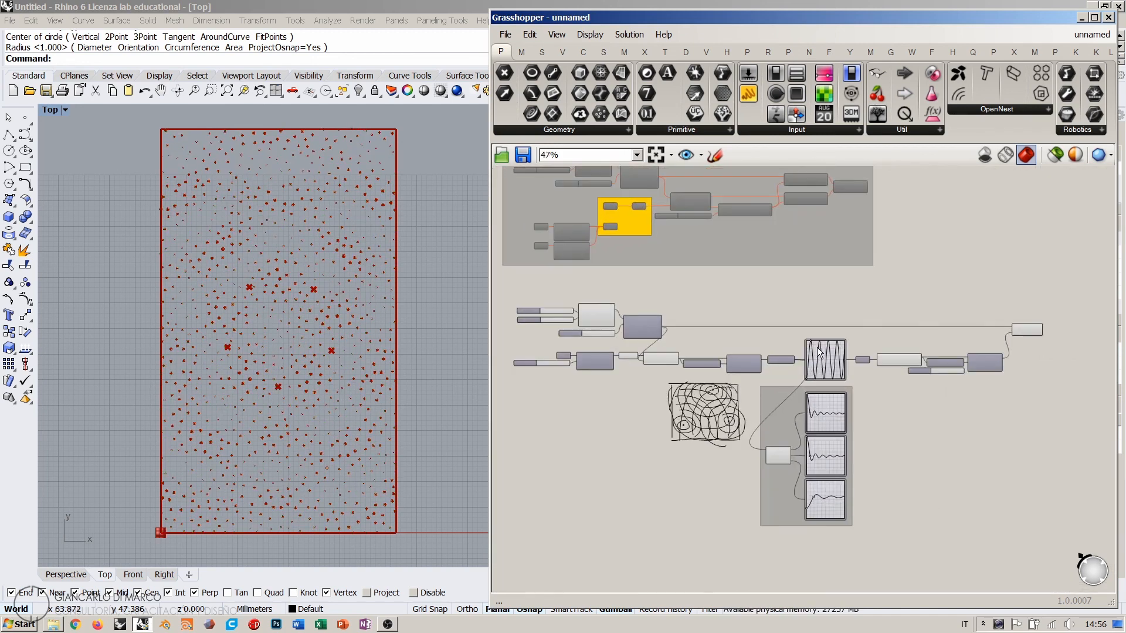
pyautogui.moveTo(948, 326); pyautogui.dragTo(964, 299, button='right')
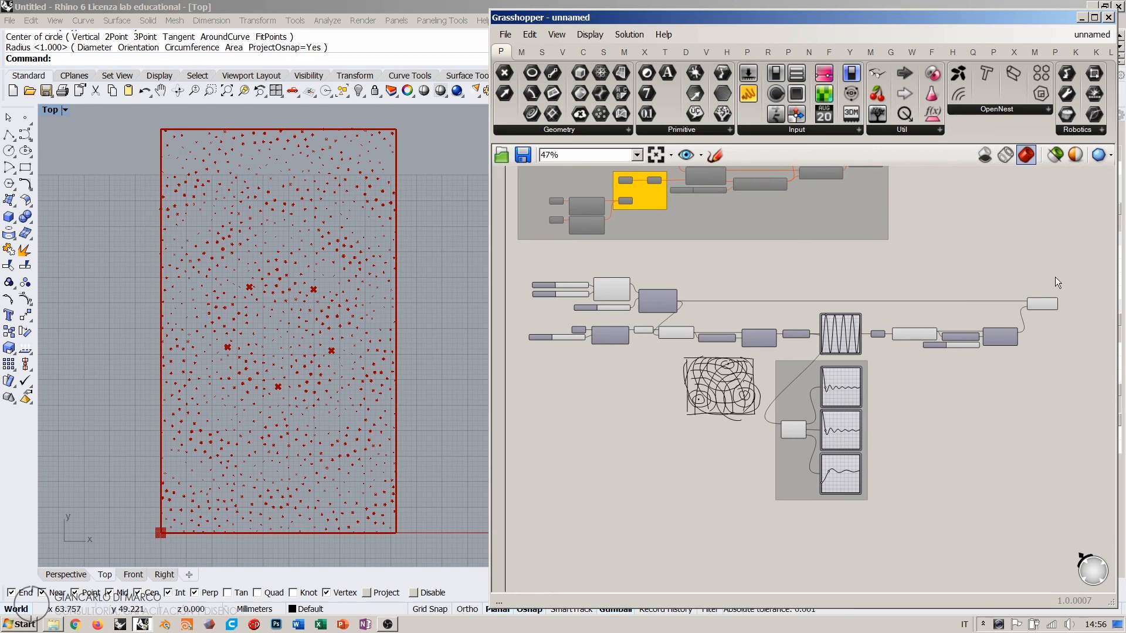
pyautogui.moveTo(1051, 272); pyautogui.dragTo(508, 520)
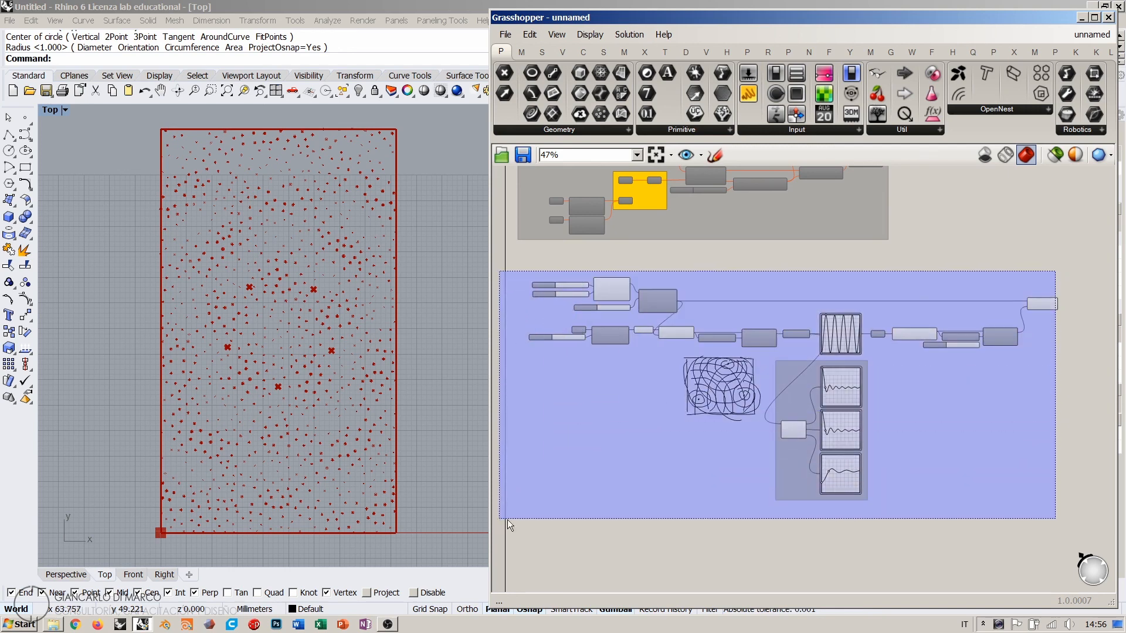
pyautogui.hotkey('ctrl', 'g')
pyautogui.hotkey('ctrl', 'e')
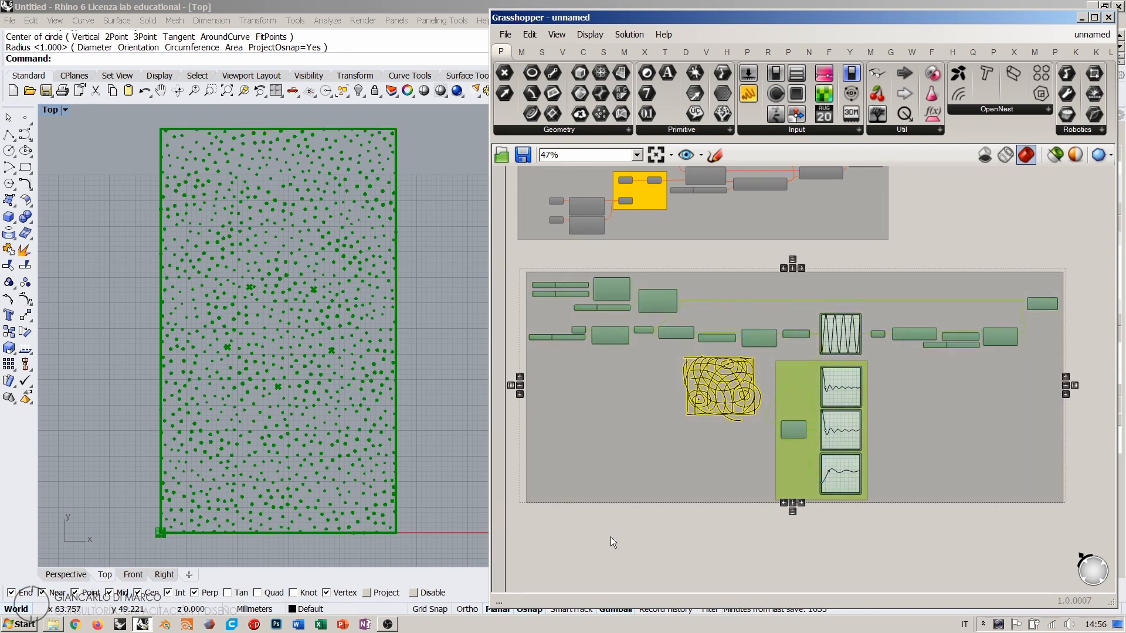
pyautogui.click(610, 537)
# Step: Move the disabled Graph Mapper group beside the 1a and 1b concentrated attractor groups, level with the top of 1a
pyautogui.moveTo(636, 336); pyautogui.dragTo(579, 433, button='right')
pyautogui.scroll(-1, 579, 432)
pyautogui.scroll(-1, 579, 433)
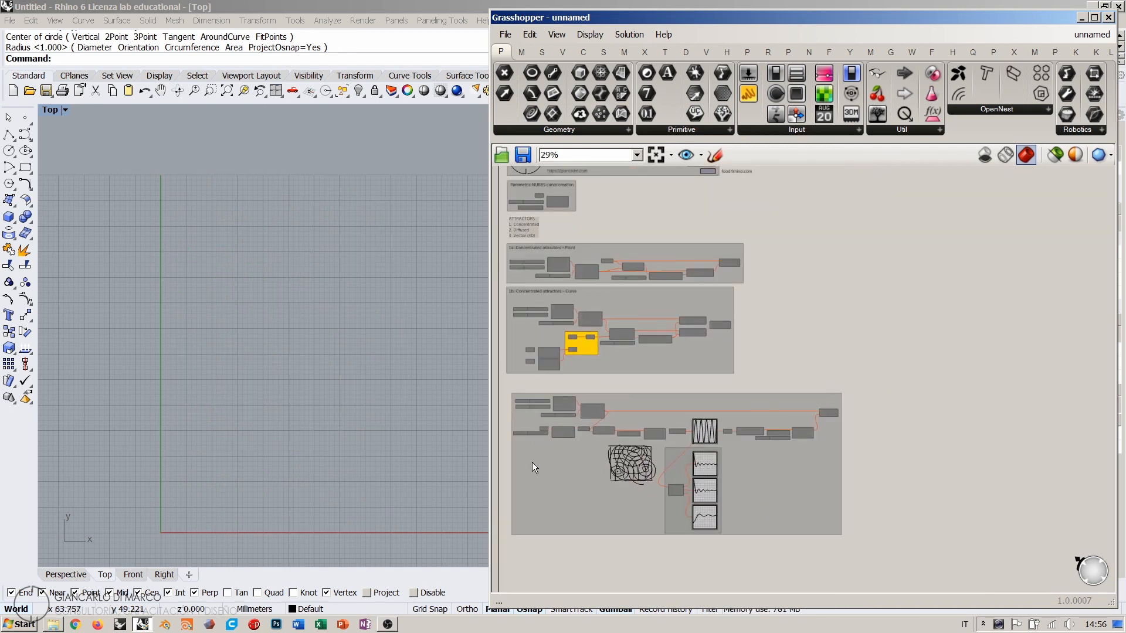
pyautogui.moveTo(533, 462); pyautogui.dragTo(769, 314)
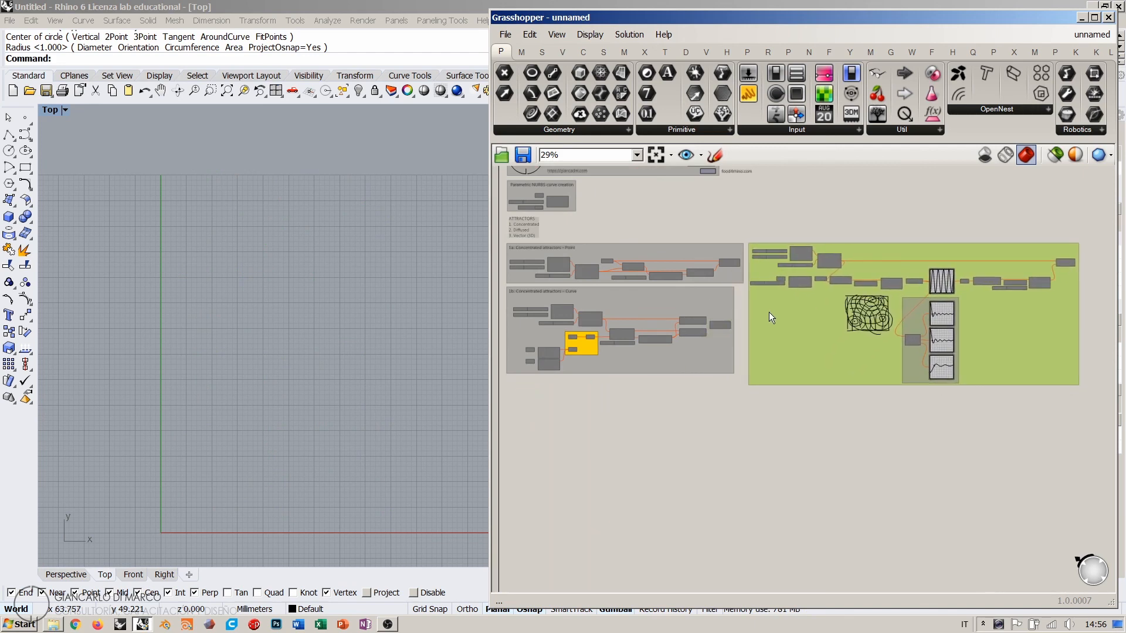
pyautogui.scroll(2, 744, 247)
pyautogui.scroll(4, 745, 247)
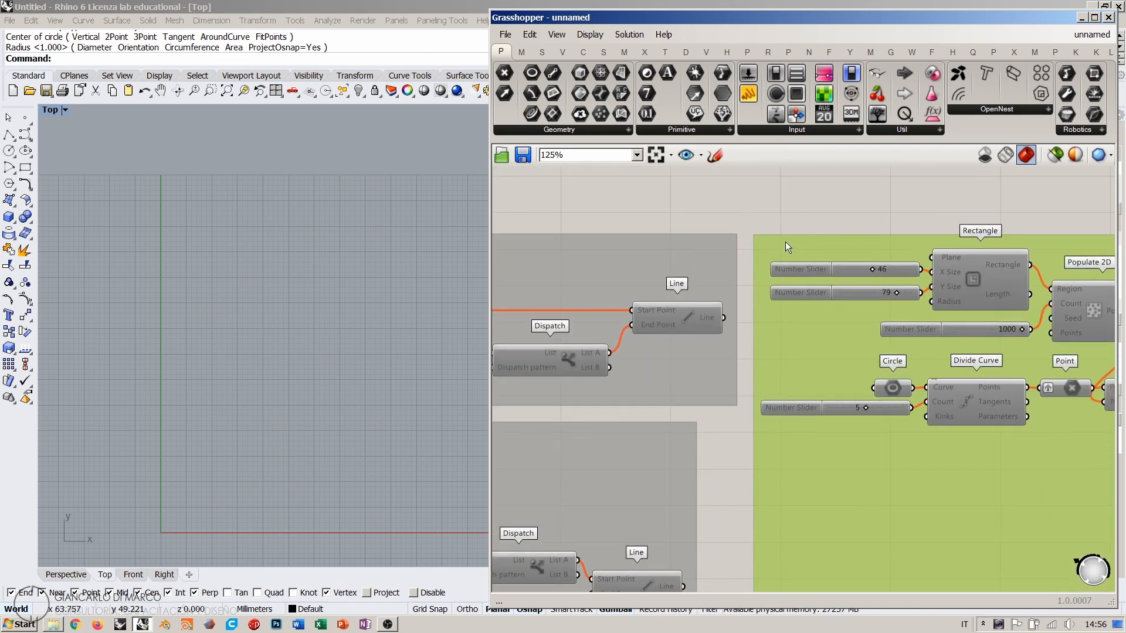
# Step: Enclose the 1a, 1b and Graph Mapper groups in one common group
pyautogui.scroll(-6, 765, 265)
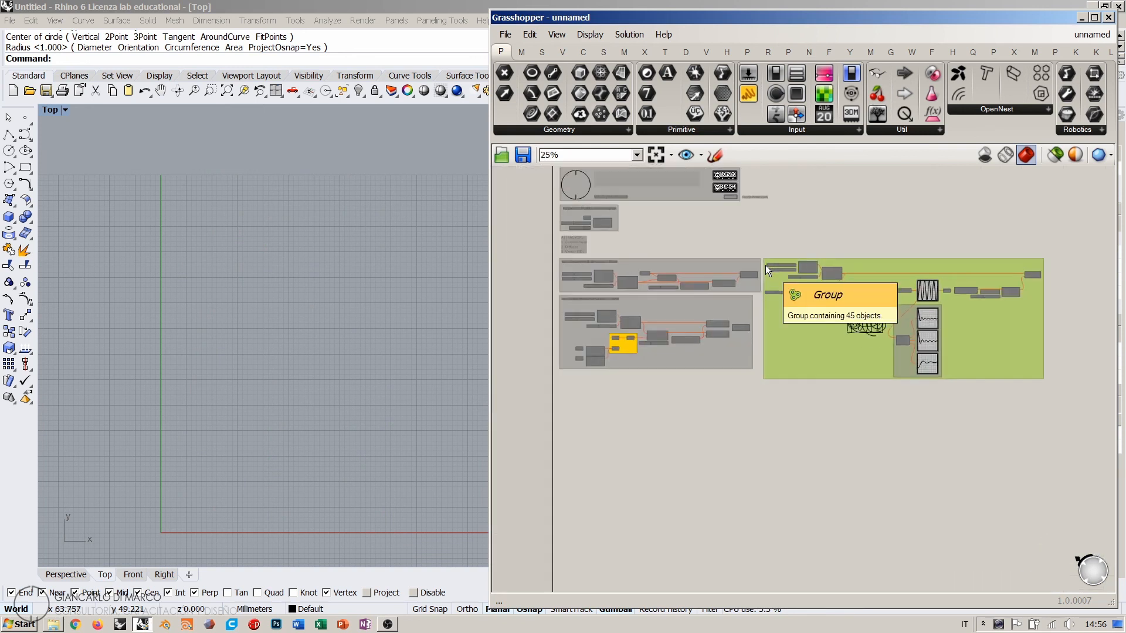
pyautogui.moveTo(1071, 410); pyautogui.dragTo(542, 278)
pyautogui.click(689, 443)
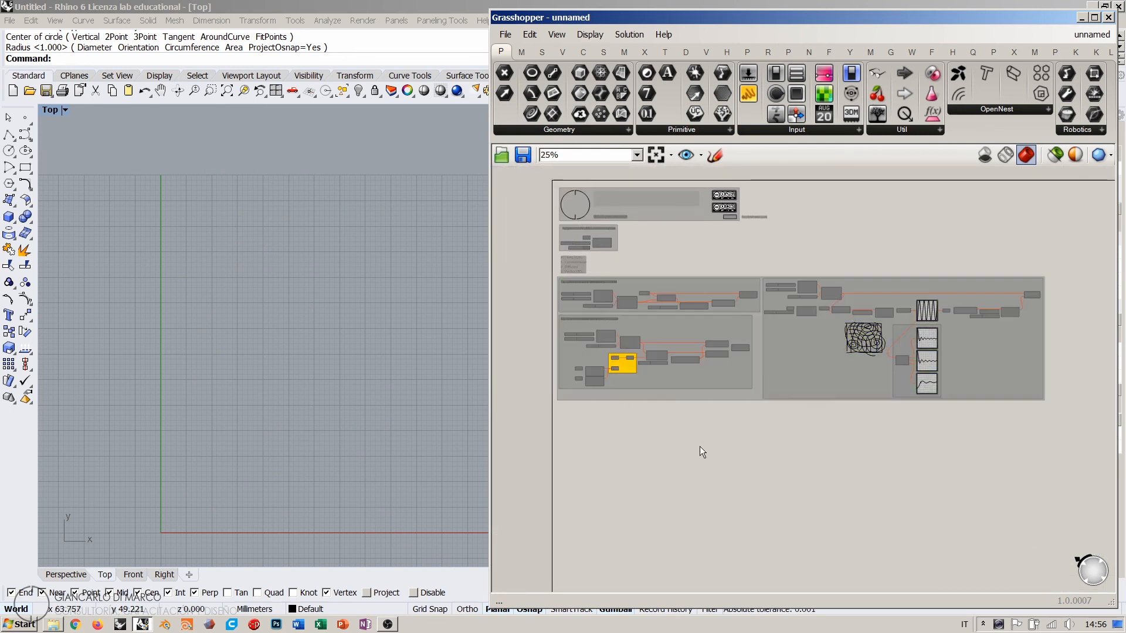
pyautogui.scroll(6, 576, 316)
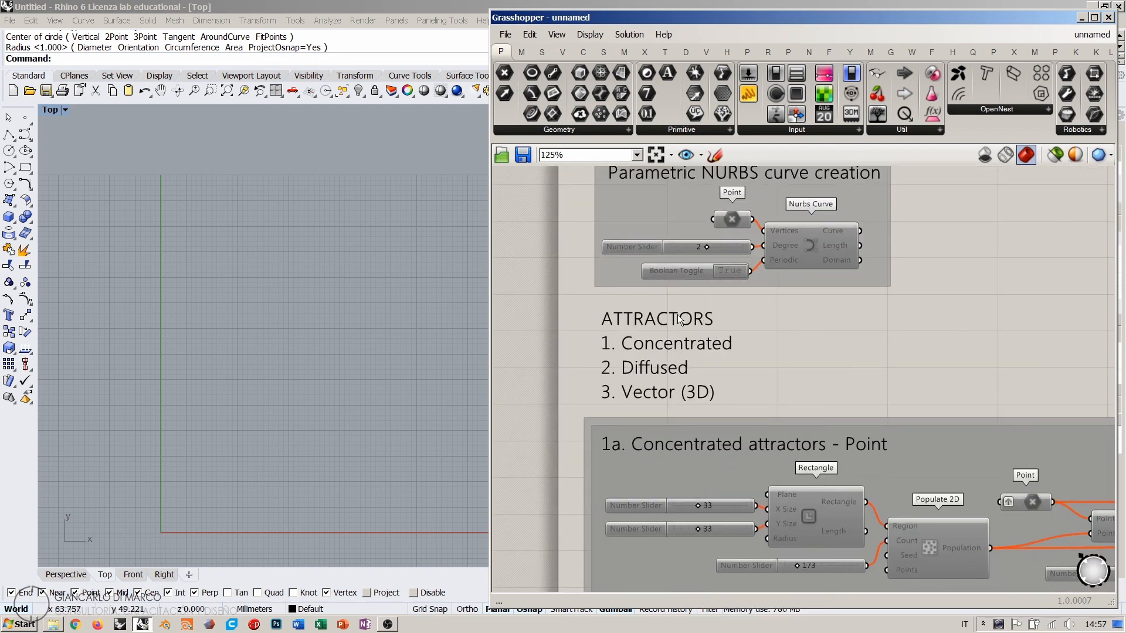
pyautogui.scroll(-1, 672, 279)
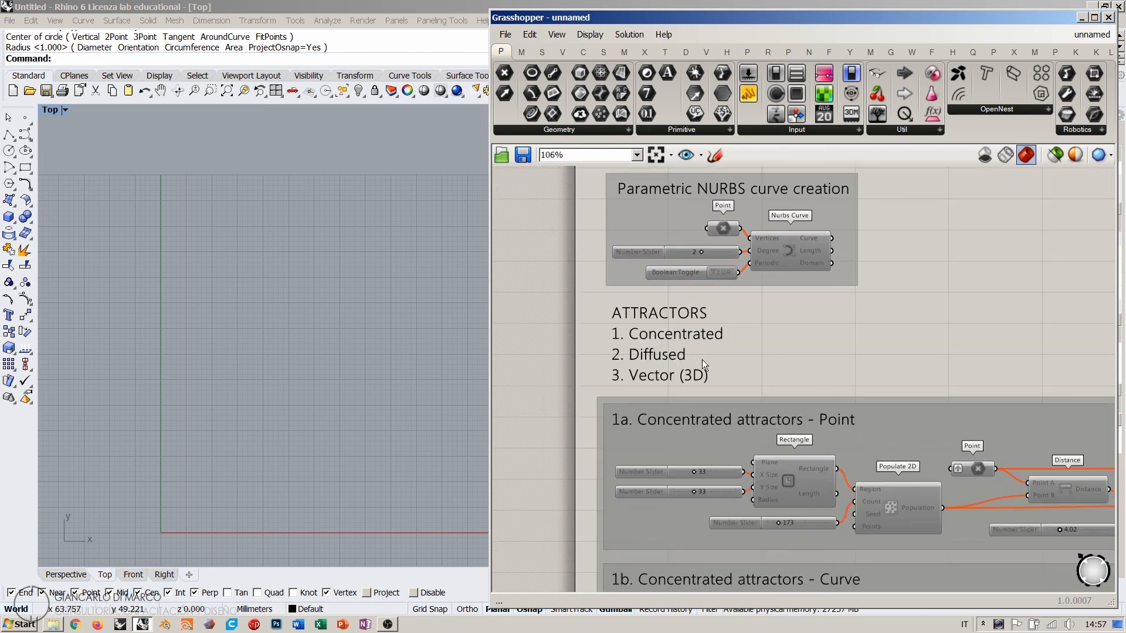
pyautogui.scroll(1, 720, 364)
pyautogui.moveTo(721, 364); pyautogui.dragTo(713, 339, button='right')
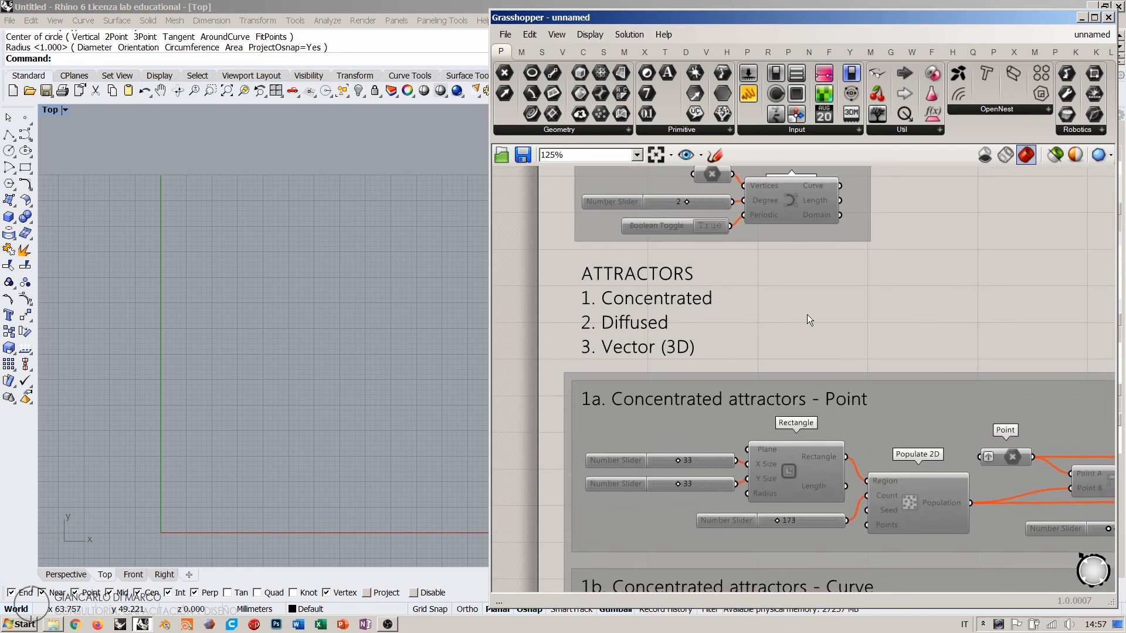